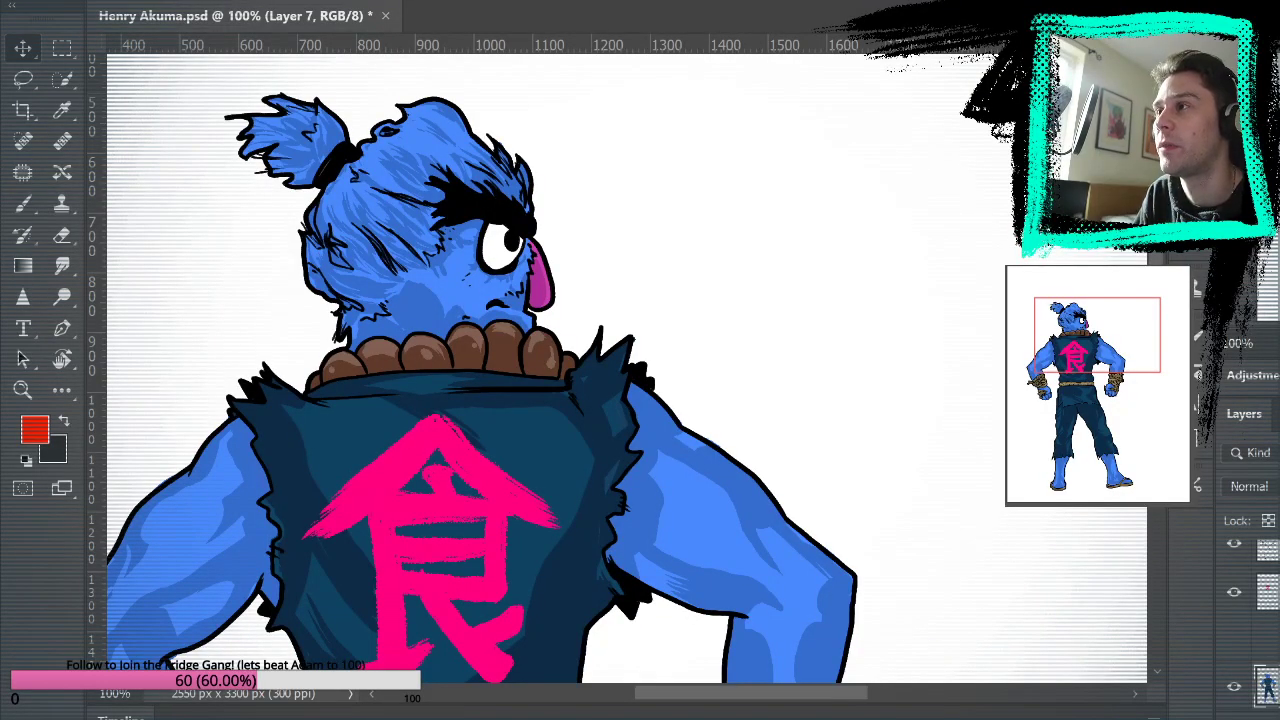
Examine the finished flat colours and shading of the blue character from head to sandals.
{"action": "scroll", "coordinate": [624, 369], "scroll_direction": "down", "scroll_amount": 3}
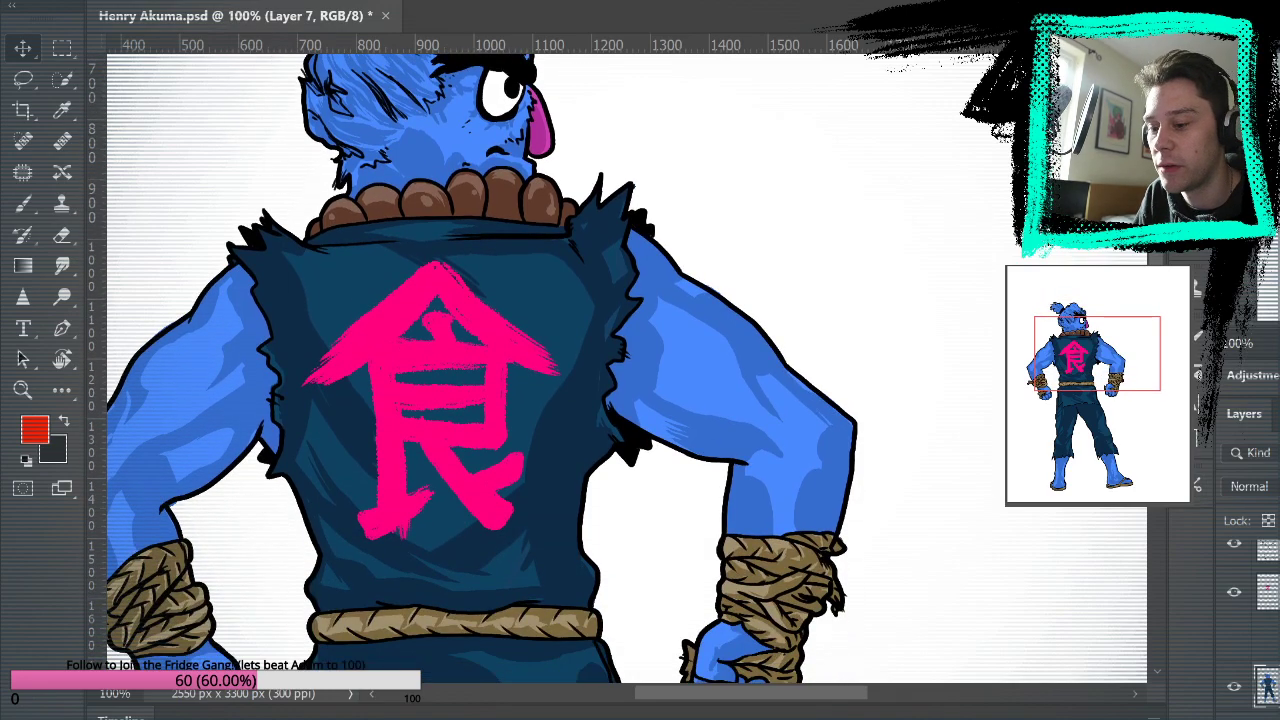
{"action": "scroll", "coordinate": [624, 369], "scroll_direction": "down", "scroll_amount": 10}
{"action": "scroll", "coordinate": [624, 369], "scroll_direction": "down", "scroll_amount": 4}
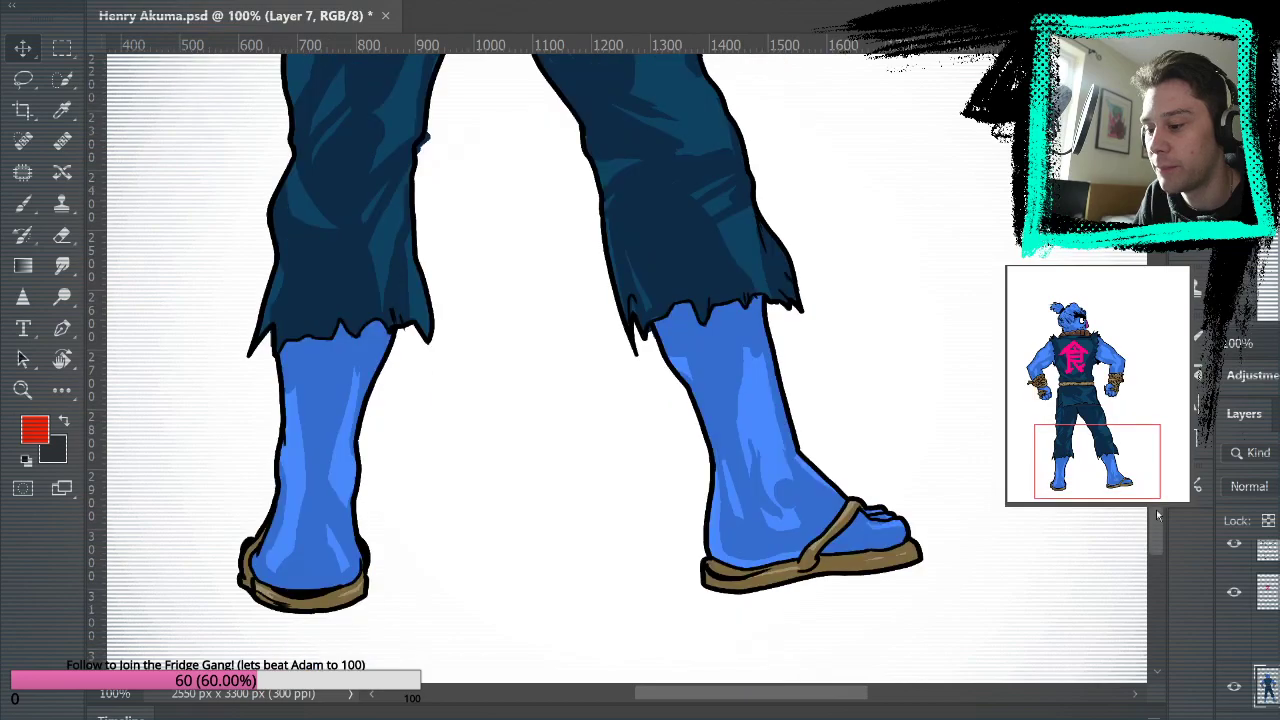
{"action": "scroll", "coordinate": [624, 369], "scroll_direction": "up", "scroll_amount": 10}
{"action": "scroll", "coordinate": [624, 369], "scroll_direction": "up", "scroll_amount": 15}
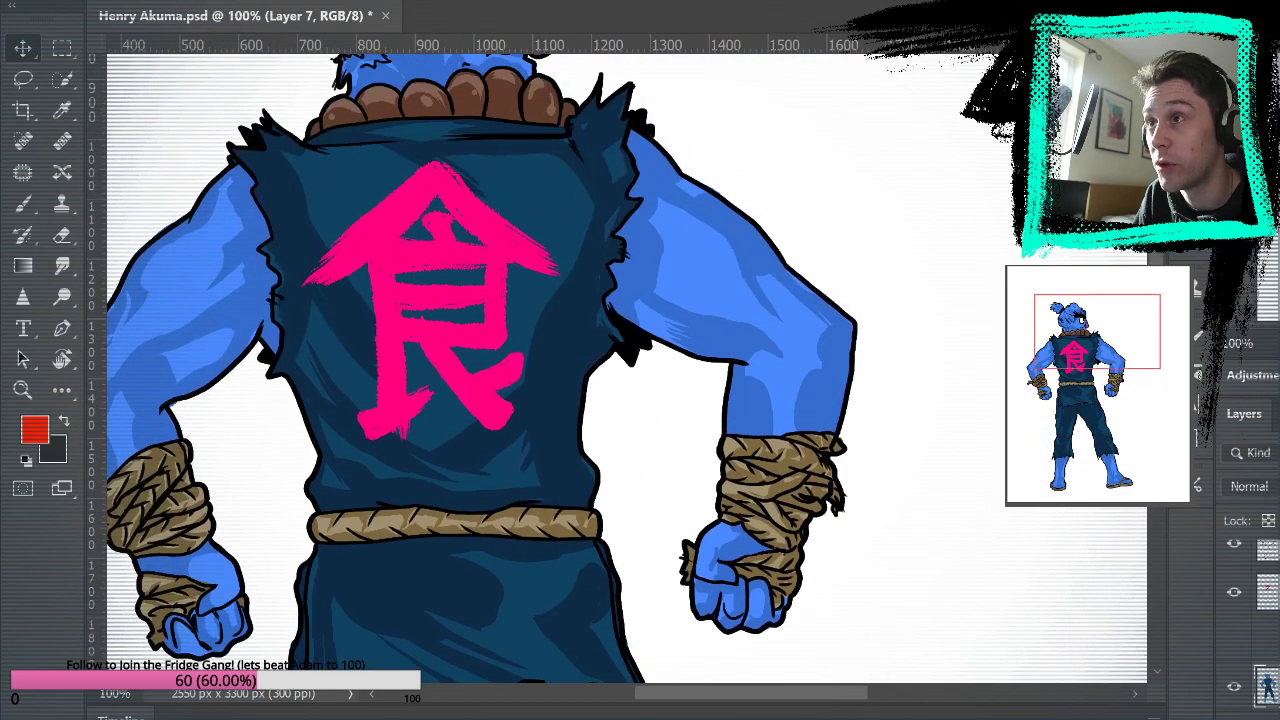
{"action": "scroll", "coordinate": [624, 369], "scroll_direction": "down", "scroll_amount": 10}
{"action": "scroll", "coordinate": [624, 369], "scroll_direction": "up", "scroll_amount": 4}
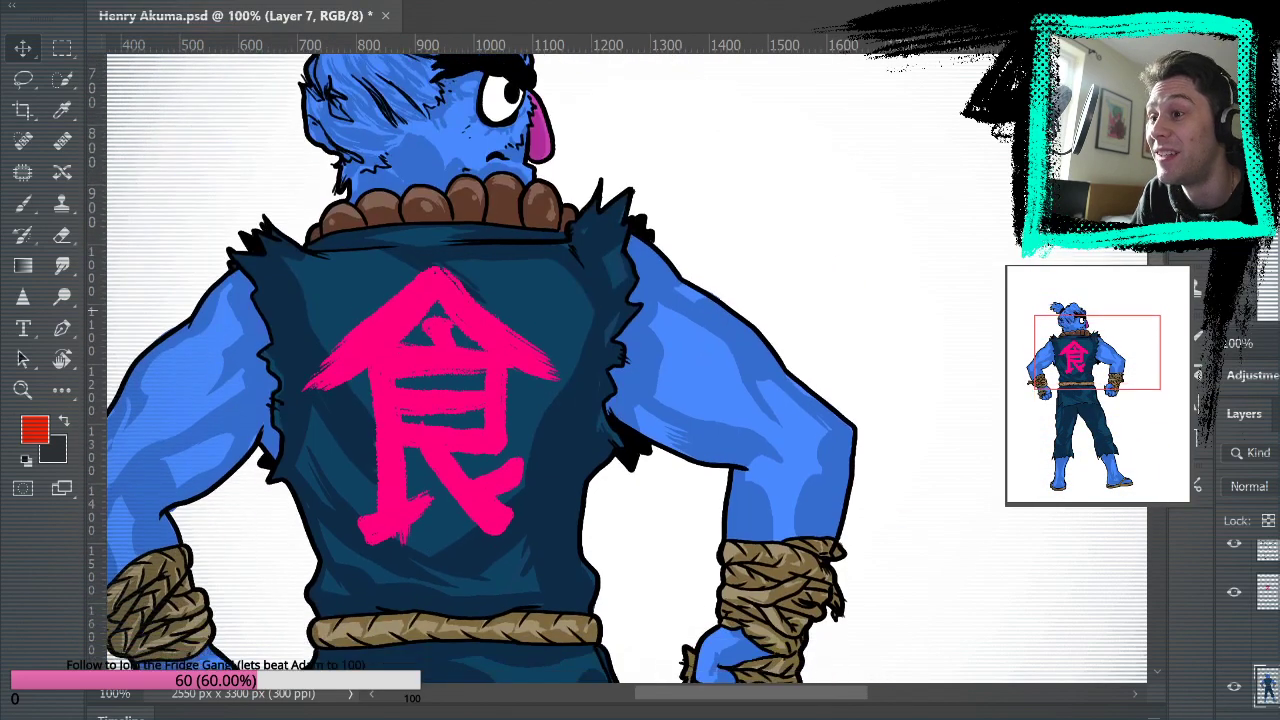
{"action": "scroll", "coordinate": [624, 369], "scroll_direction": "down", "scroll_amount": 5}
{"action": "scroll", "coordinate": [624, 369], "scroll_direction": "up", "scroll_amount": 10}
{"action": "scroll", "coordinate": [624, 369], "scroll_direction": "down", "scroll_amount": 7}
{"action": "scroll", "coordinate": [624, 369], "scroll_direction": "up", "scroll_amount": 3}
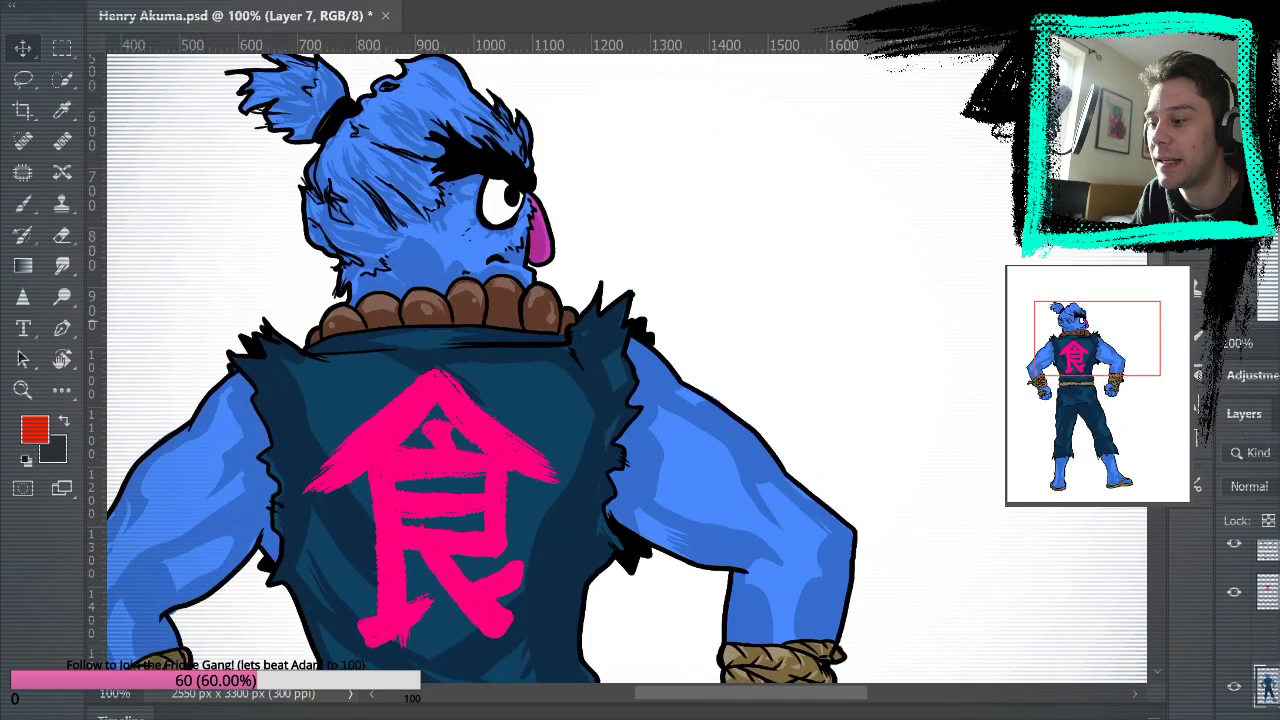
{"action": "scroll", "coordinate": [943, 551], "scroll_direction": "down", "scroll_amount": 1}
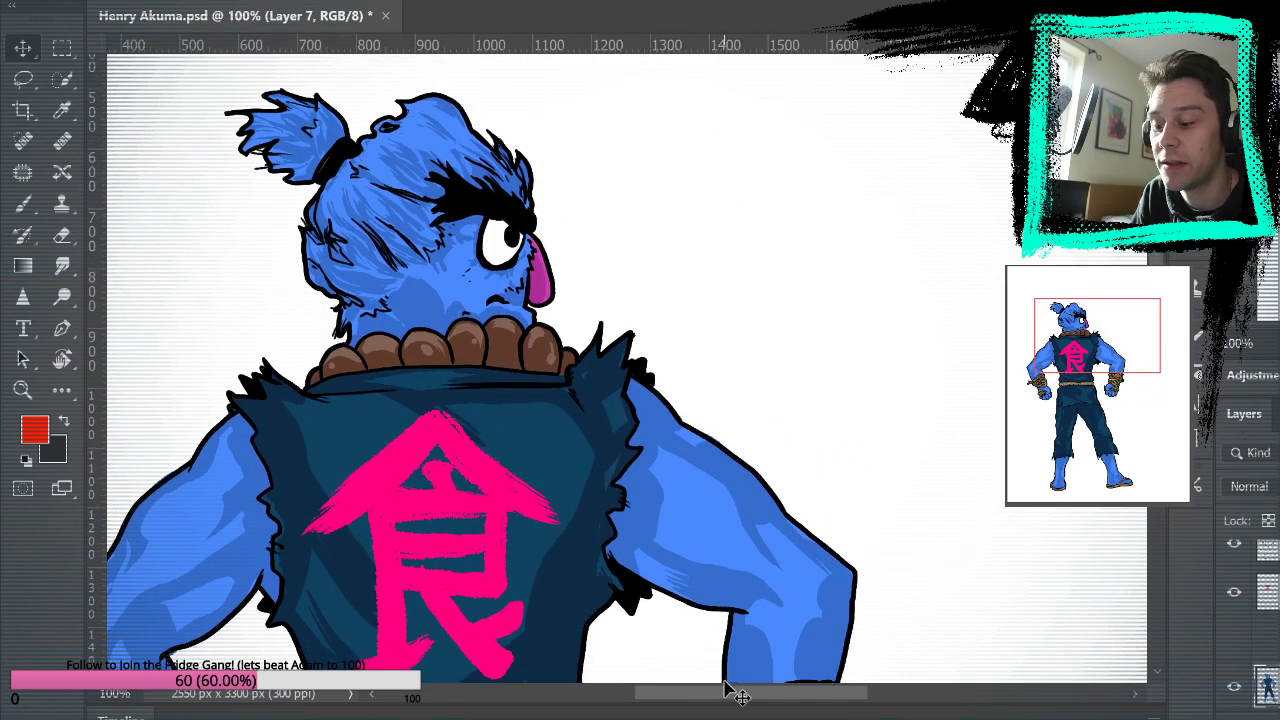
{"action": "left_click_drag", "start_coordinate": [714, 700], "coordinate": [689, 700]}
{"action": "scroll", "coordinate": [540, 369], "scroll_direction": "down", "scroll_amount": 1}
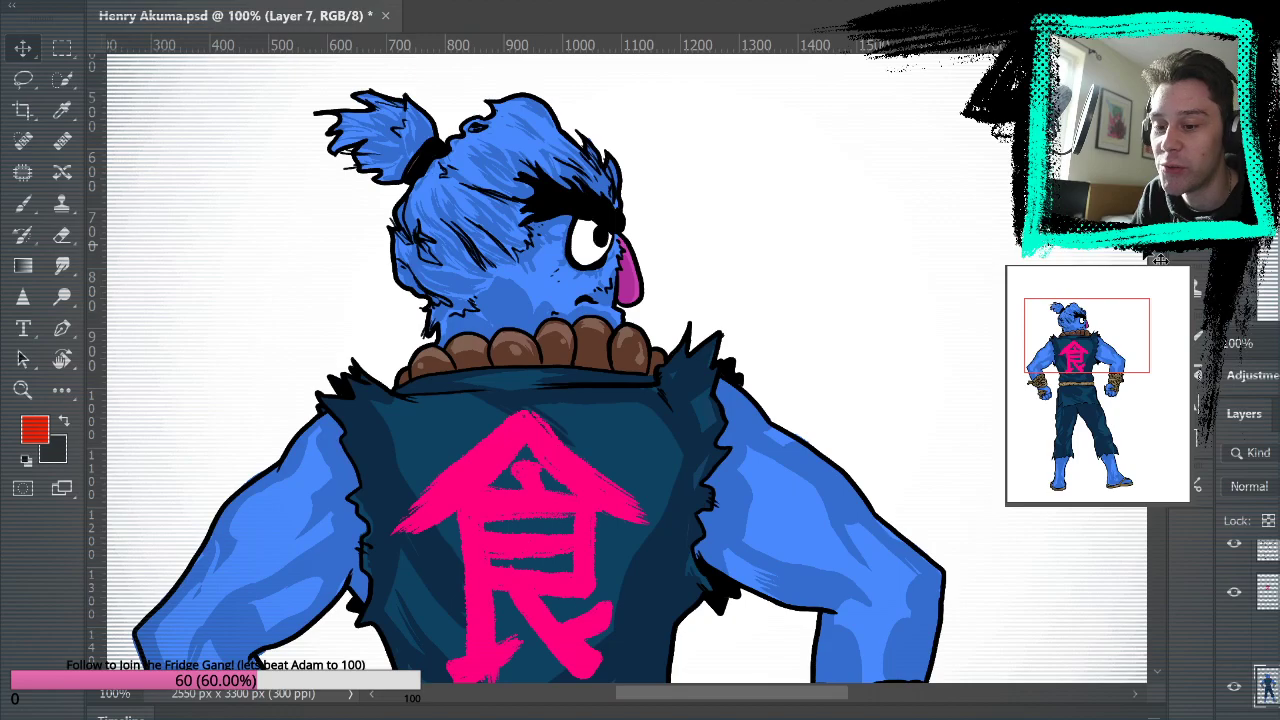
{"action": "scroll", "coordinate": [540, 369], "scroll_direction": "down", "scroll_amount": 3}
{"action": "scroll", "coordinate": [620, 369], "scroll_direction": "down", "scroll_amount": 6}
{"action": "scroll", "coordinate": [620, 369], "scroll_direction": "up", "scroll_amount": 4}
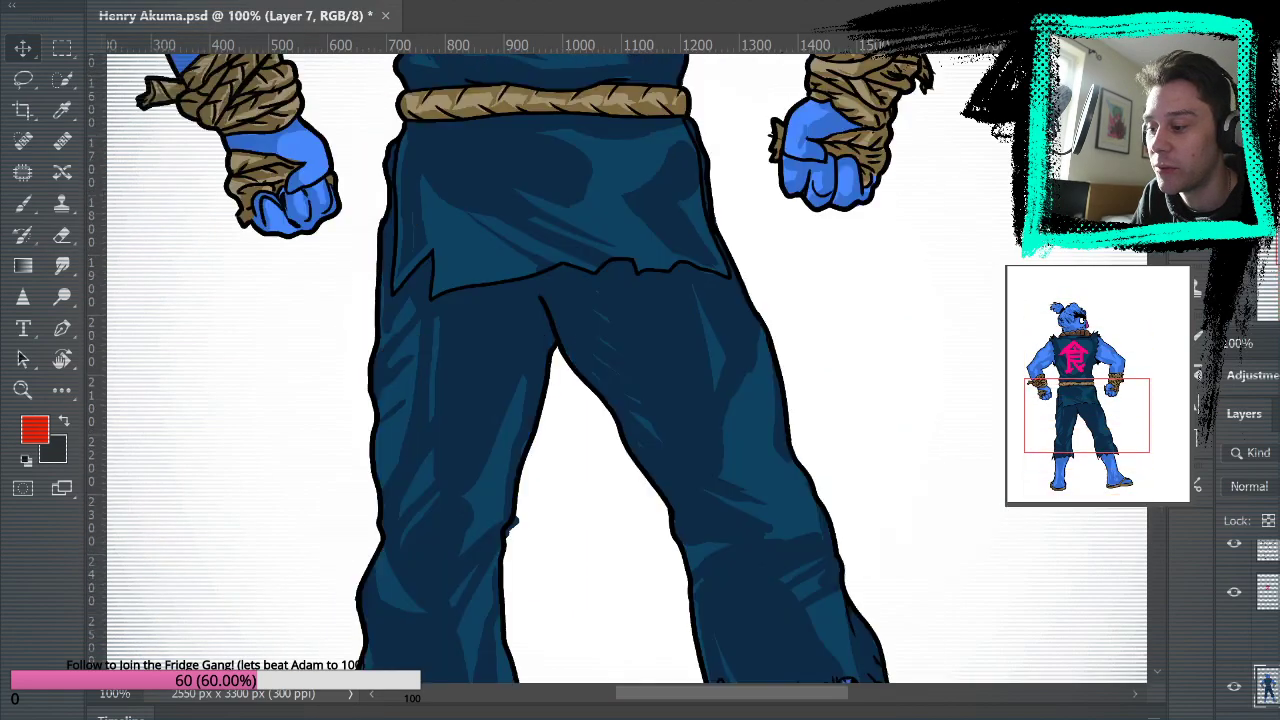
{"action": "scroll", "coordinate": [620, 369], "scroll_direction": "up", "scroll_amount": 5}
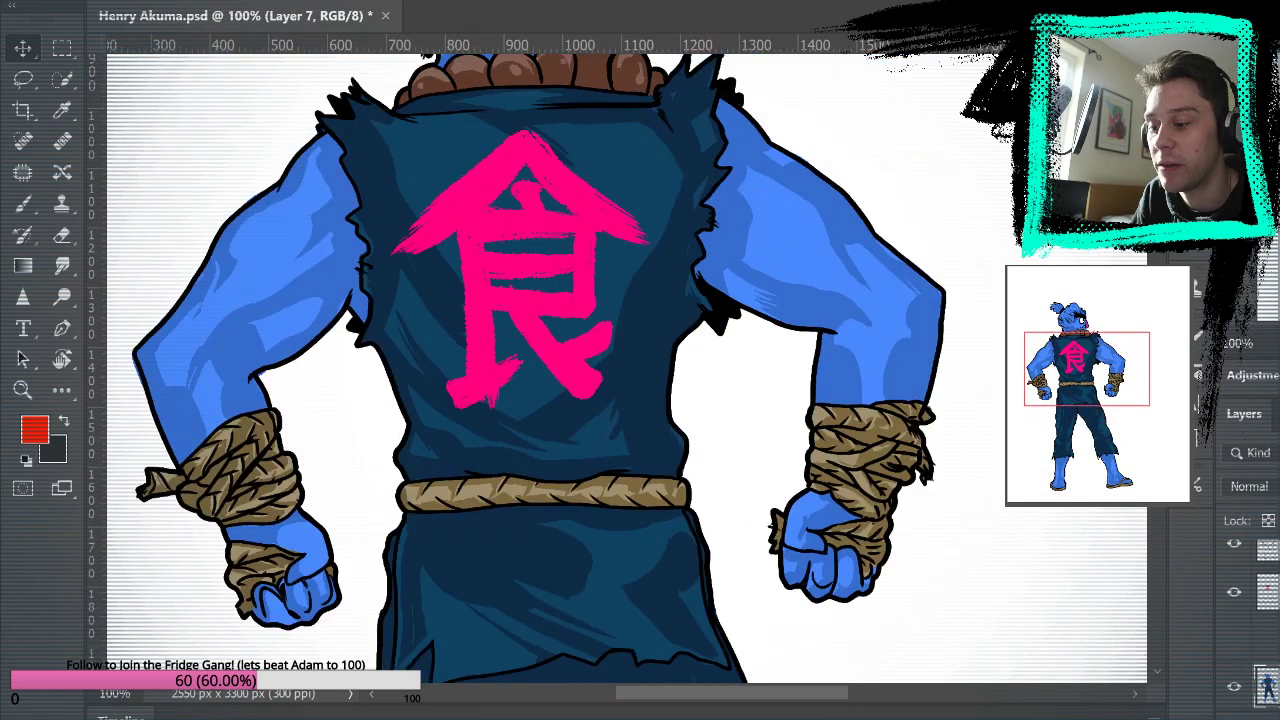
{"action": "scroll", "coordinate": [620, 369], "scroll_direction": "up", "scroll_amount": 2}
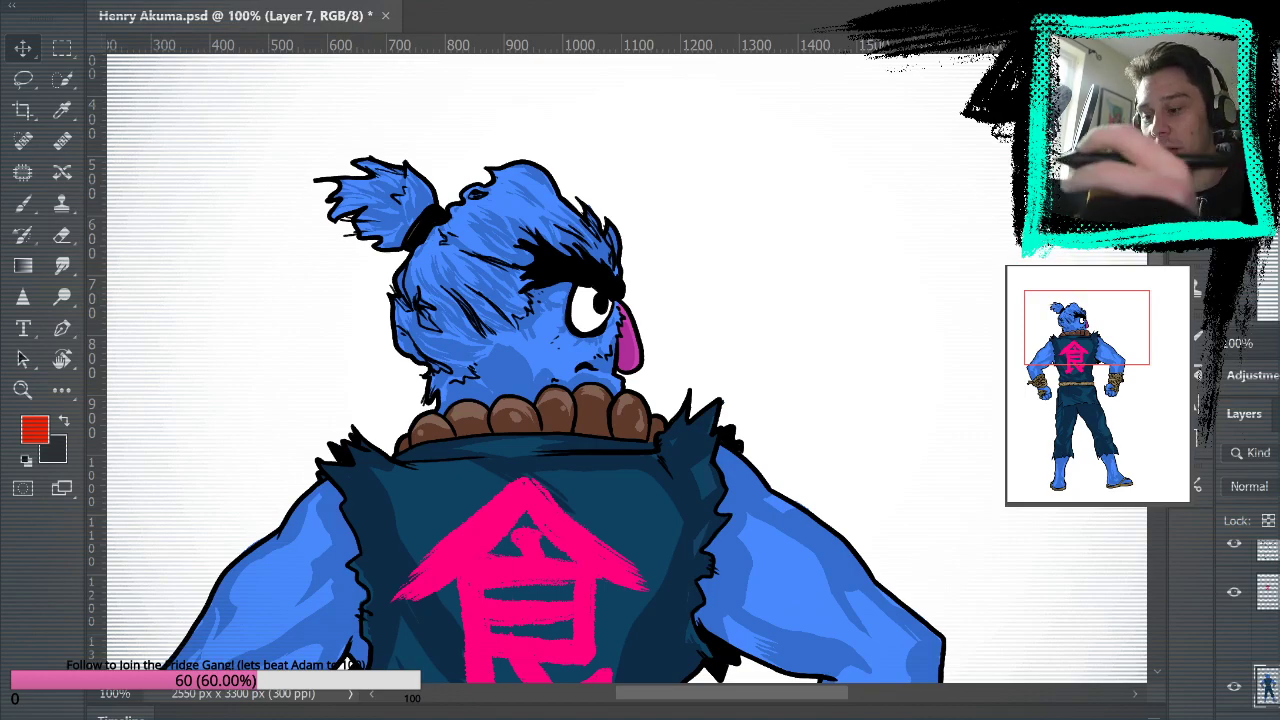
{"action": "key", "text": "b"}
{"action": "mouse_move", "coordinate": [682, 320]}
{"action": "left_mouse_down"}
{"action": "mouse_move", "coordinate": [749, 277]}
{"action": "mouse_move", "coordinate": [790, 315]}
{"action": "left_mouse_up"}
{"action": "key", "text": "ctrl+z"}
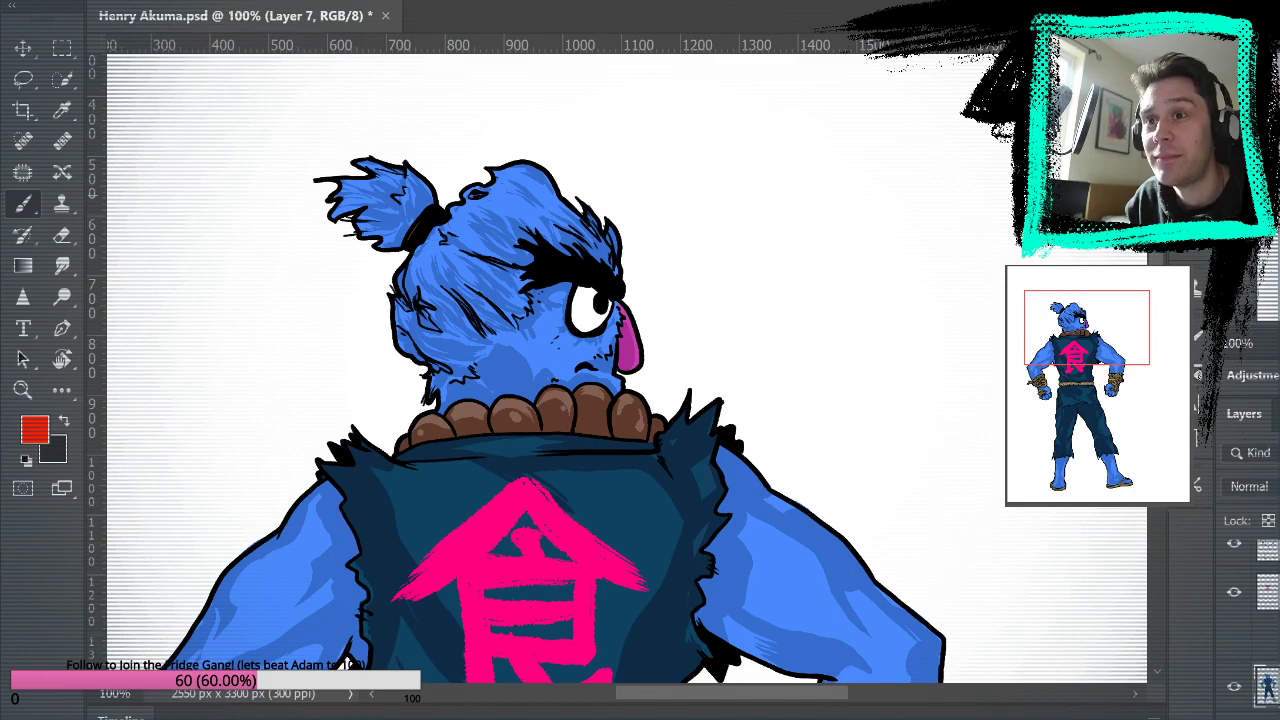
{"action": "left_click_drag", "start_coordinate": [752, 343], "coordinate": [818, 265]}
{"action": "left_click_drag", "start_coordinate": [862, 222], "coordinate": [800, 366]}
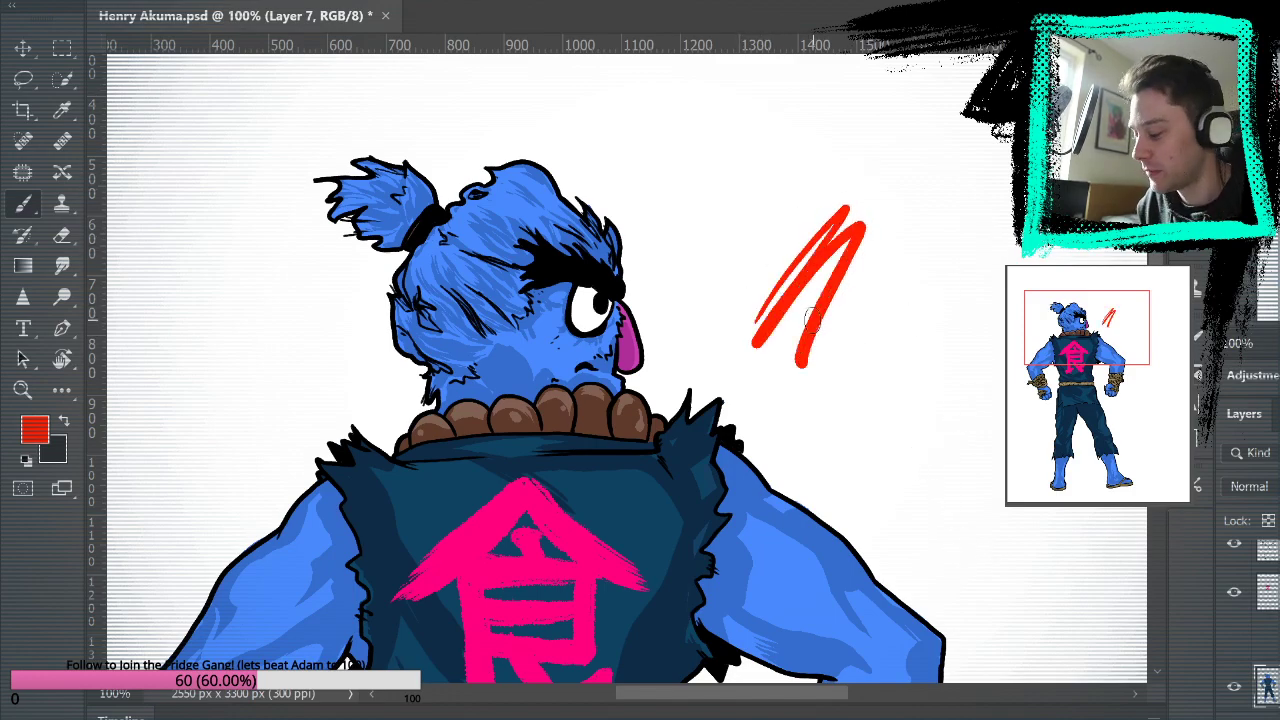
{"action": "key", "text": "ctrl+z"}
{"action": "key", "text": "ctrl+z"}
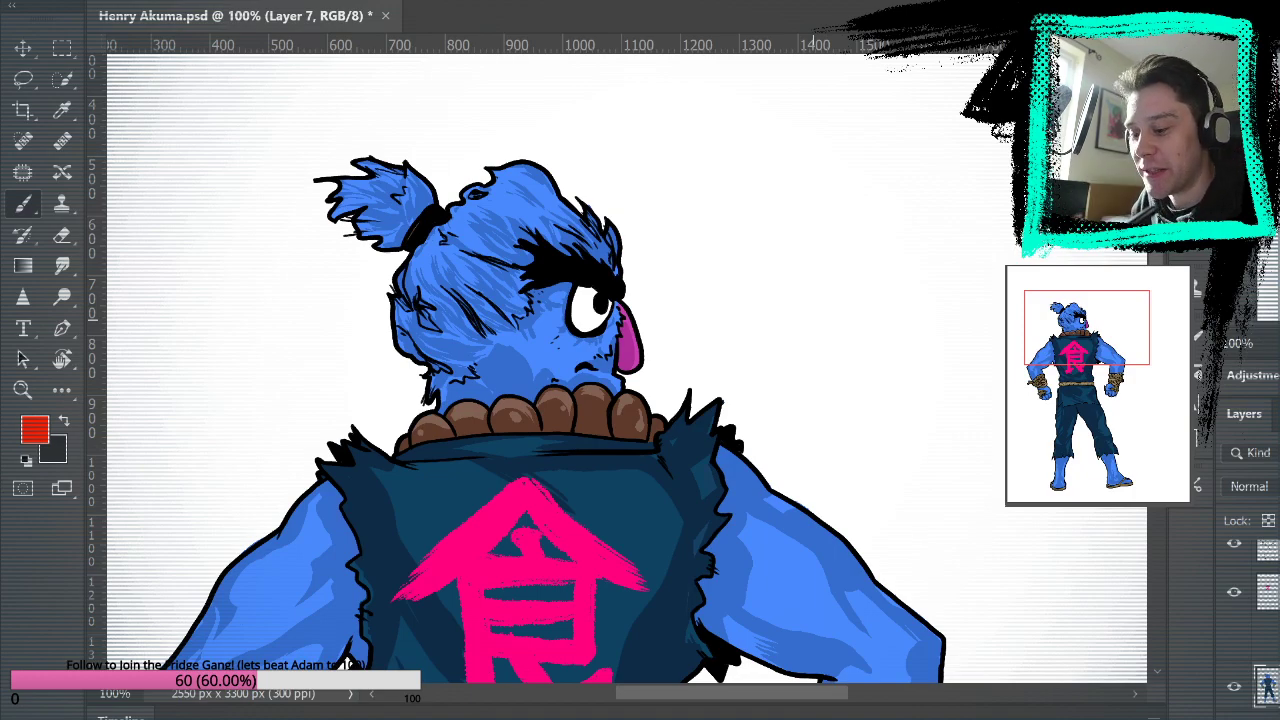
Review the character's head, vest, arms and trousers to find where the skin needs highlights.
{"action": "left_click_drag", "start_coordinate": [687, 492], "coordinate": [797, 207]}
{"action": "scroll", "coordinate": [797, 207], "scroll_direction": "down", "scroll_amount": 10}
{"action": "scroll", "coordinate": [774, 309], "scroll_direction": "up", "scroll_amount": 15}
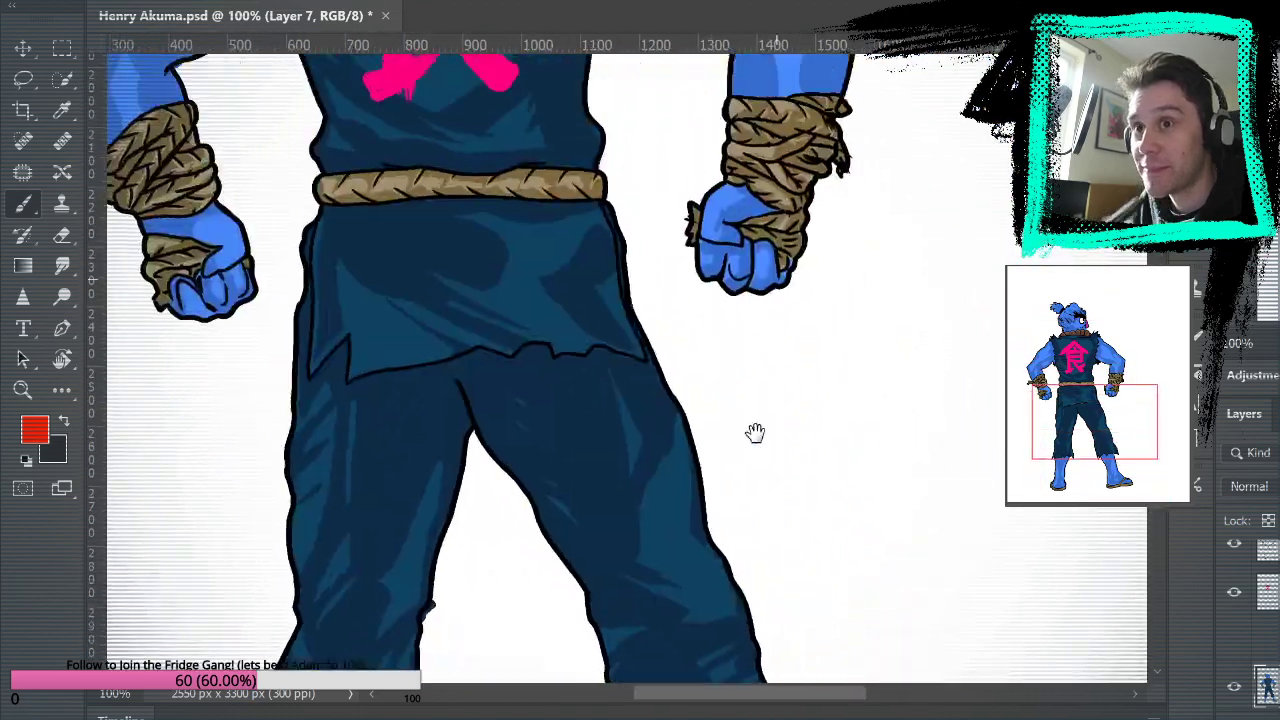
{"action": "scroll", "coordinate": [777, 403], "scroll_direction": "up", "scroll_amount": 2}
{"action": "scroll", "coordinate": [757, 351], "scroll_direction": "down", "scroll_amount": 3}
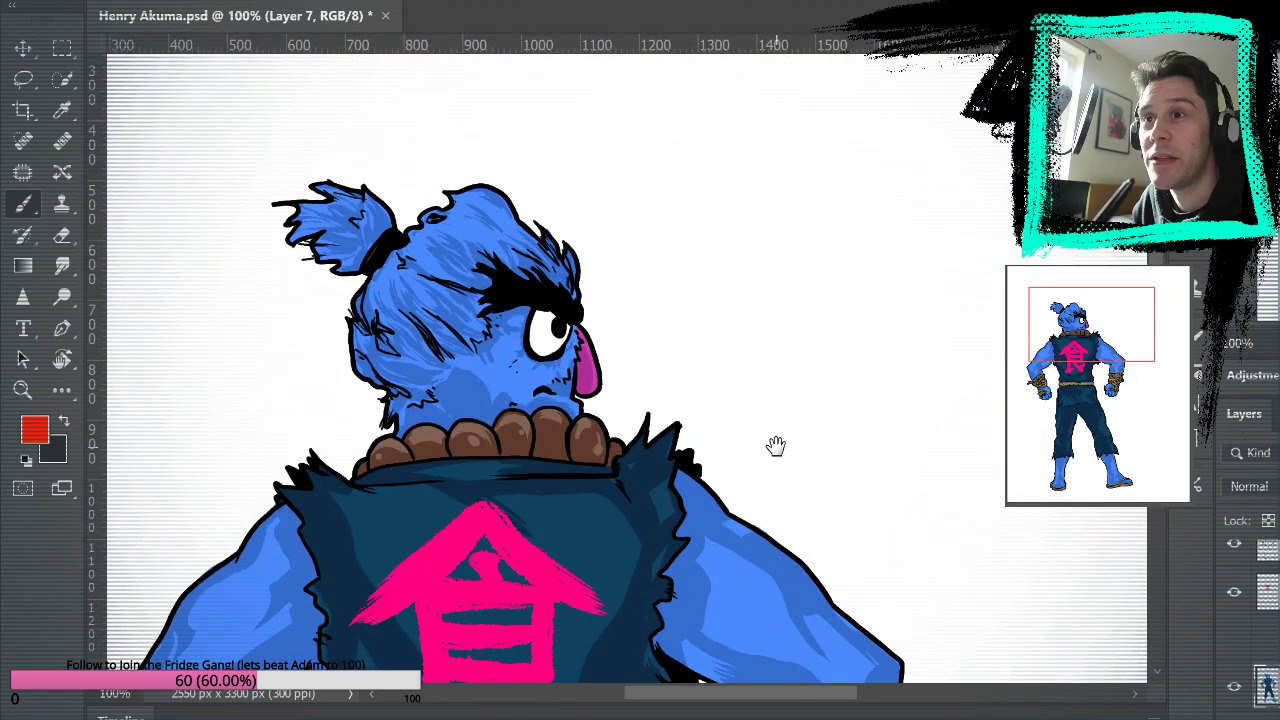
{"action": "scroll", "coordinate": [748, 311], "scroll_direction": "down", "scroll_amount": 4}
{"action": "scroll", "coordinate": [748, 311], "scroll_direction": "down", "scroll_amount": 5}
{"action": "scroll", "coordinate": [771, 297], "scroll_direction": "left", "scroll_amount": 2}
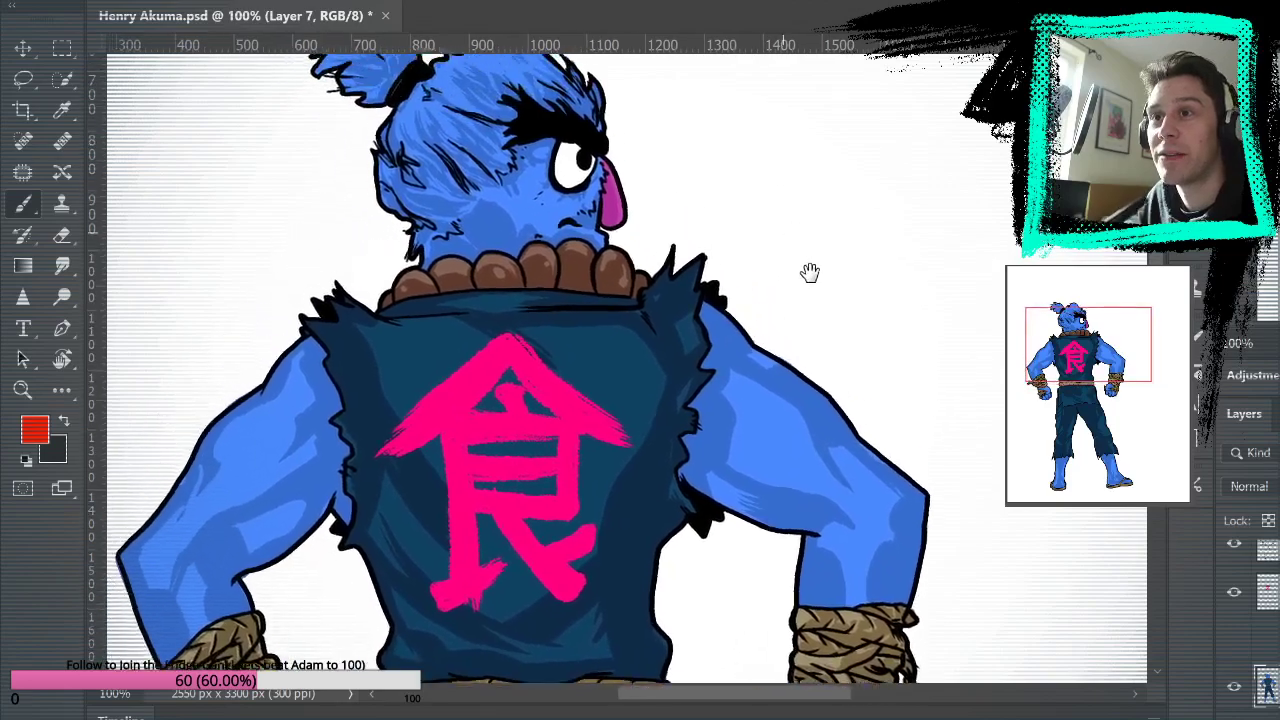
{"action": "scroll", "coordinate": [807, 252], "scroll_direction": "down", "scroll_amount": 3}
{"action": "scroll", "coordinate": [709, 200], "scroll_direction": "up", "scroll_amount": 5}
{"action": "scroll", "coordinate": [780, 370], "scroll_direction": "left", "scroll_amount": 2}
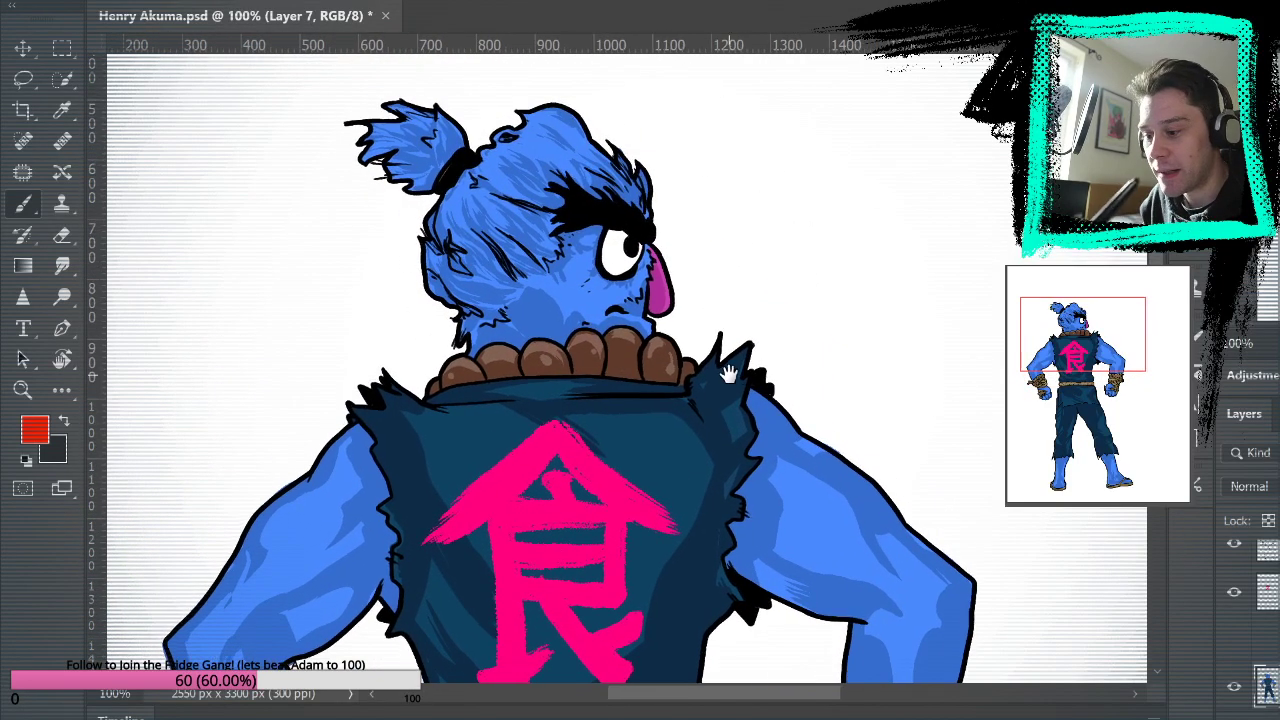
Sample the blue skin colour from the right-hand arm and adjust the foreground colour to a lighter highlight blue.
{"action": "left_click", "coordinate": [820, 494], "text": "alt"}
{"action": "key", "text": "i"}
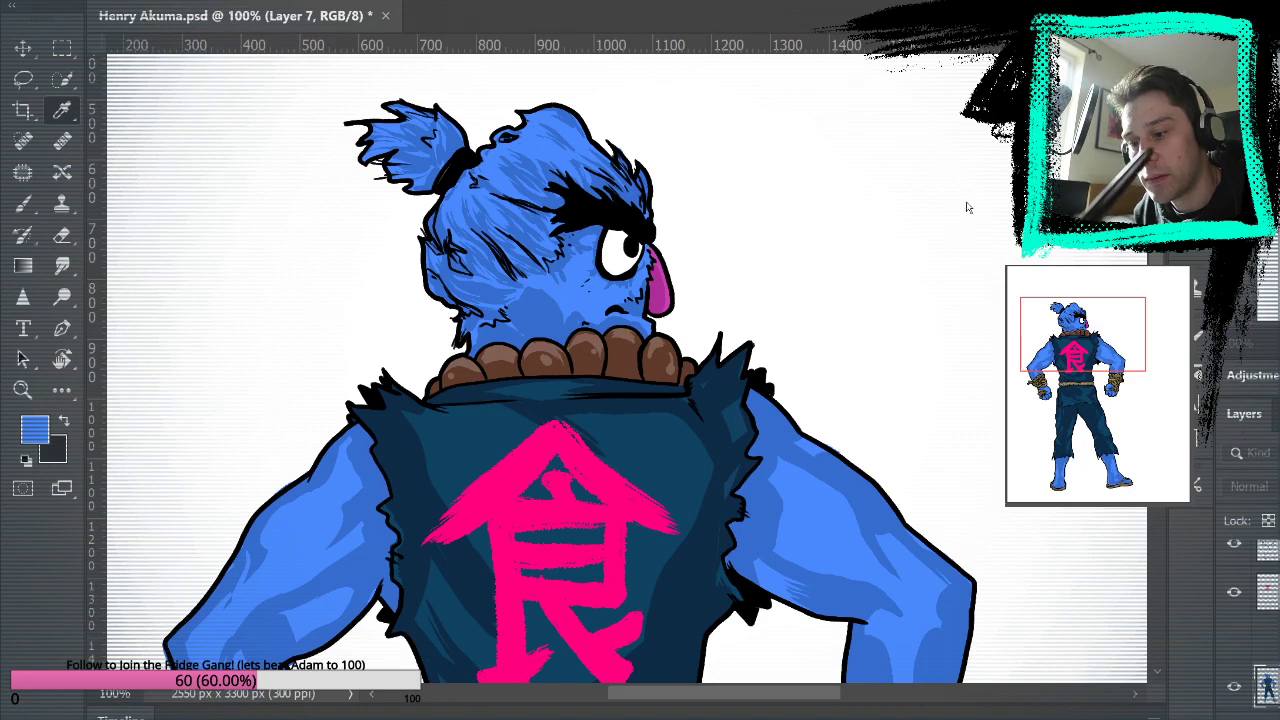
{"action": "key", "text": "b"}
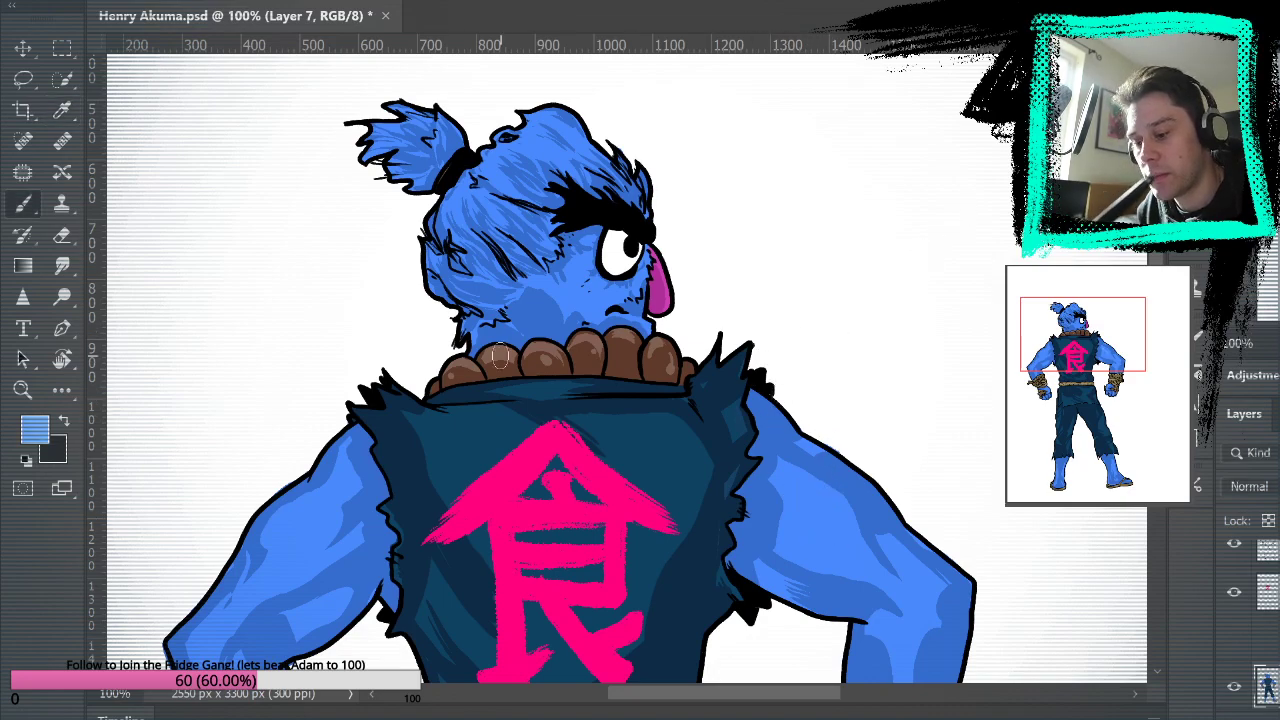
{"action": "key", "text": "i"}
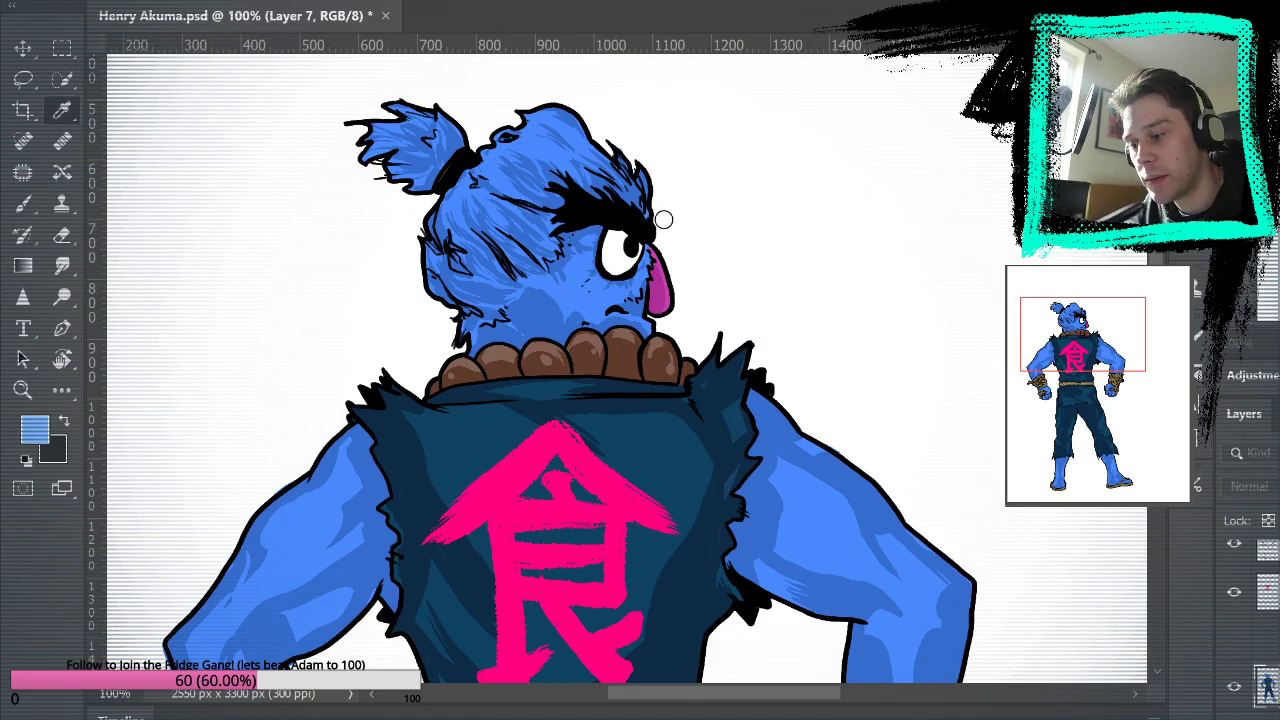
{"action": "key", "text": "b"}
{"action": "mouse_move", "coordinate": [822, 512]}
{"action": "left_mouse_down"}
{"action": "mouse_move", "coordinate": [814, 530]}
{"action": "mouse_move", "coordinate": [838, 546]}
{"action": "mouse_move", "coordinate": [861, 332]}
{"action": "mouse_move", "coordinate": [844, 401]}
{"action": "left_mouse_up"}
{"action": "key", "text": "i"}
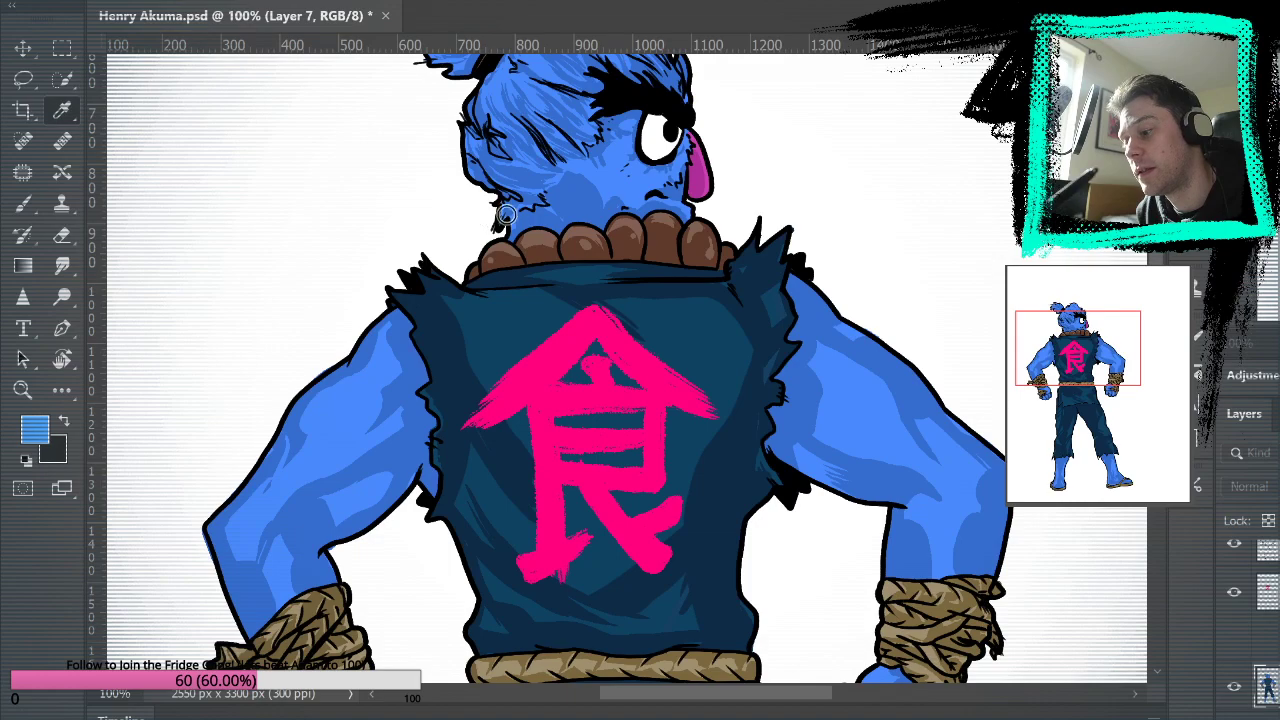
Paint a light-blue highlight stroke down the shin of the right-hand leg with the Brush tool.
{"action": "key", "text": "b"}
{"action": "left_click_drag", "start_coordinate": [830, 372], "coordinate": [884, 452]}
{"action": "left_click_drag", "start_coordinate": [848, 340], "coordinate": [852, 332]}
{"action": "left_click_drag", "start_coordinate": [843, 266], "coordinate": [800, 226]}
{"action": "mouse_move", "coordinate": [860, 469]}
{"action": "left_mouse_down"}
{"action": "mouse_move", "coordinate": [886, 351]}
{"action": "mouse_move", "coordinate": [863, 253]}
{"action": "left_mouse_up"}
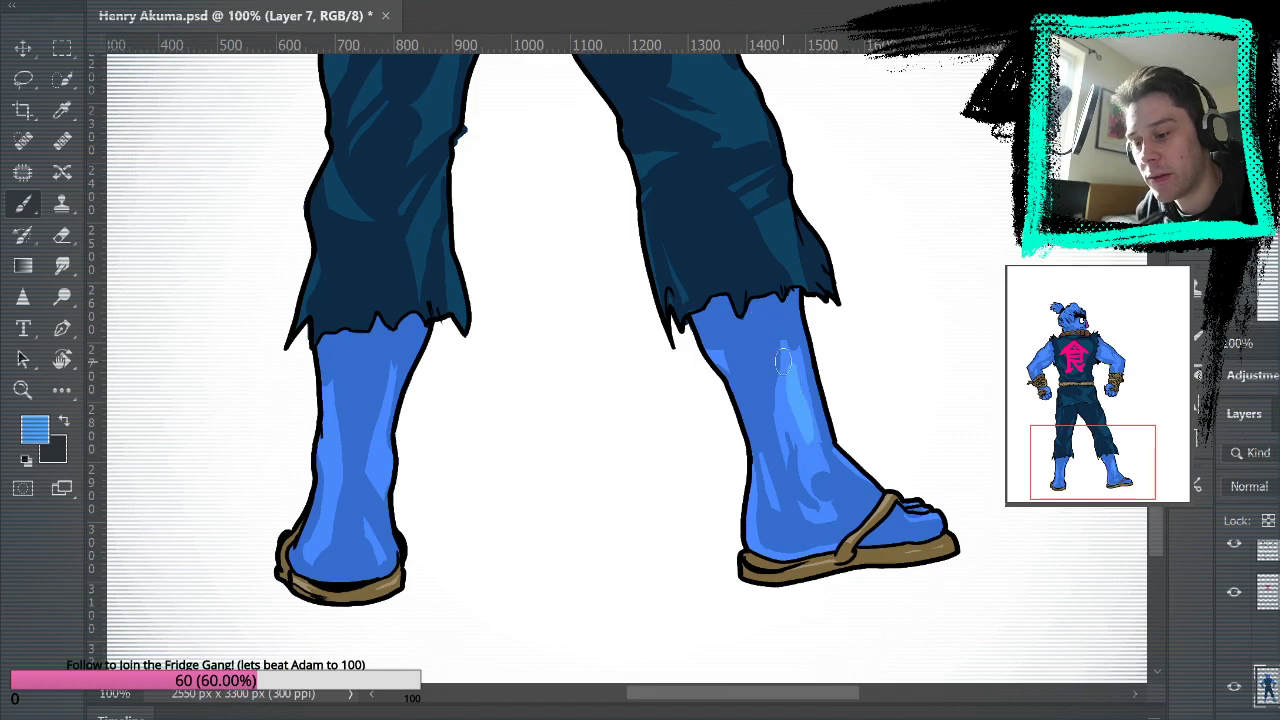
Resample blue tones from the right-hand leg and extend its light-blue highlights along the shin and onto the ankle.
{"action": "left_click", "coordinate": [65, 421]}
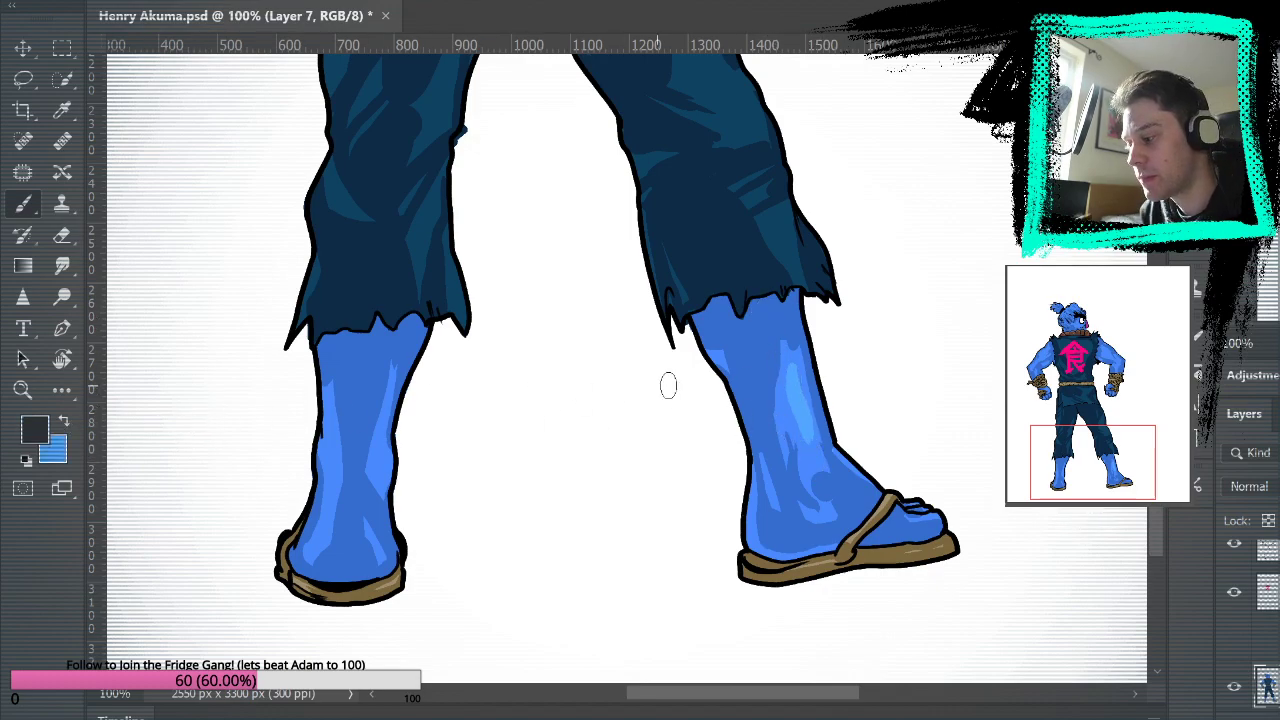
{"action": "left_click", "coordinate": [818, 456], "text": "alt"}
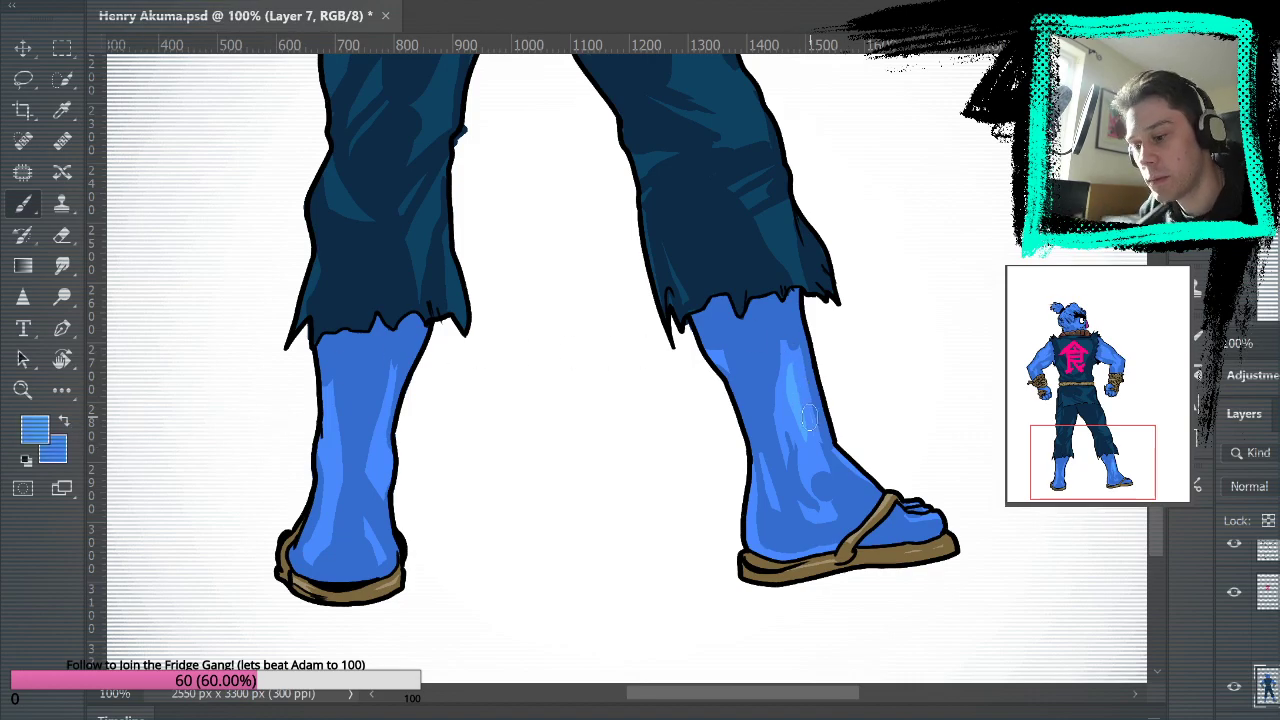
{"action": "left_click_drag", "start_coordinate": [793, 366], "coordinate": [803, 420]}
{"action": "left_click_drag", "start_coordinate": [812, 265], "coordinate": [851, 413]}
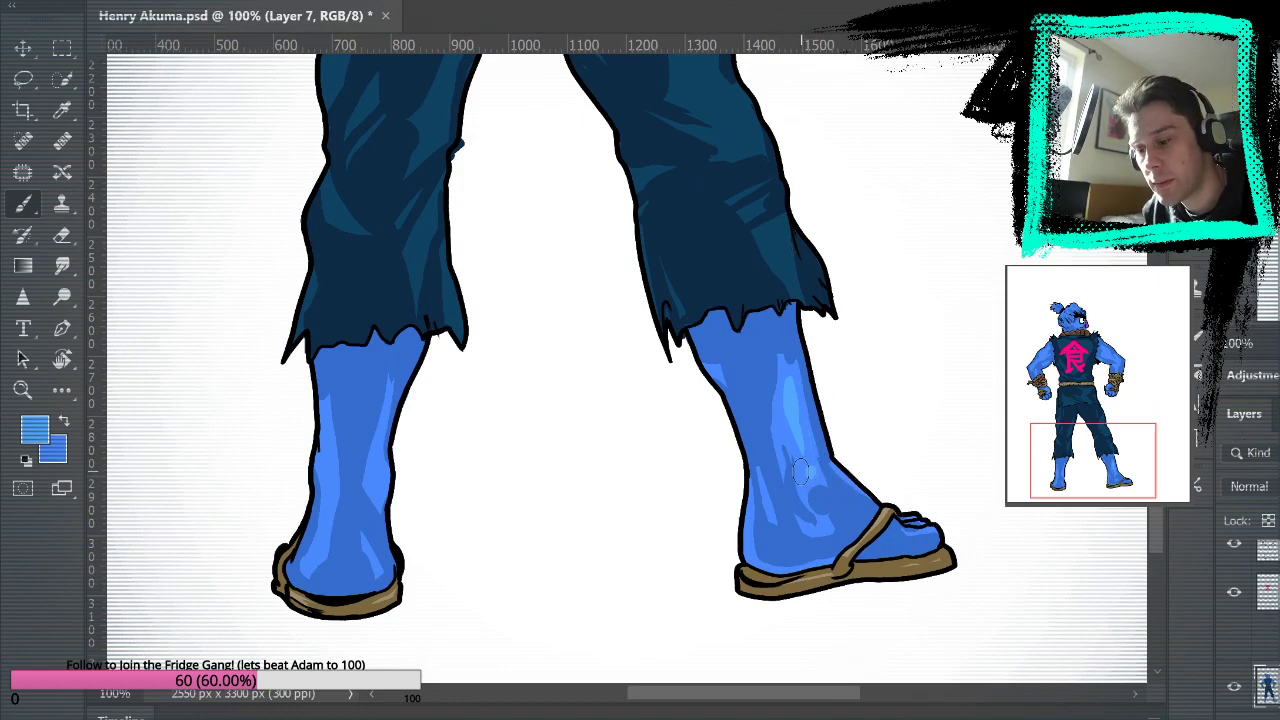
{"action": "left_click_drag", "start_coordinate": [806, 463], "coordinate": [830, 515]}
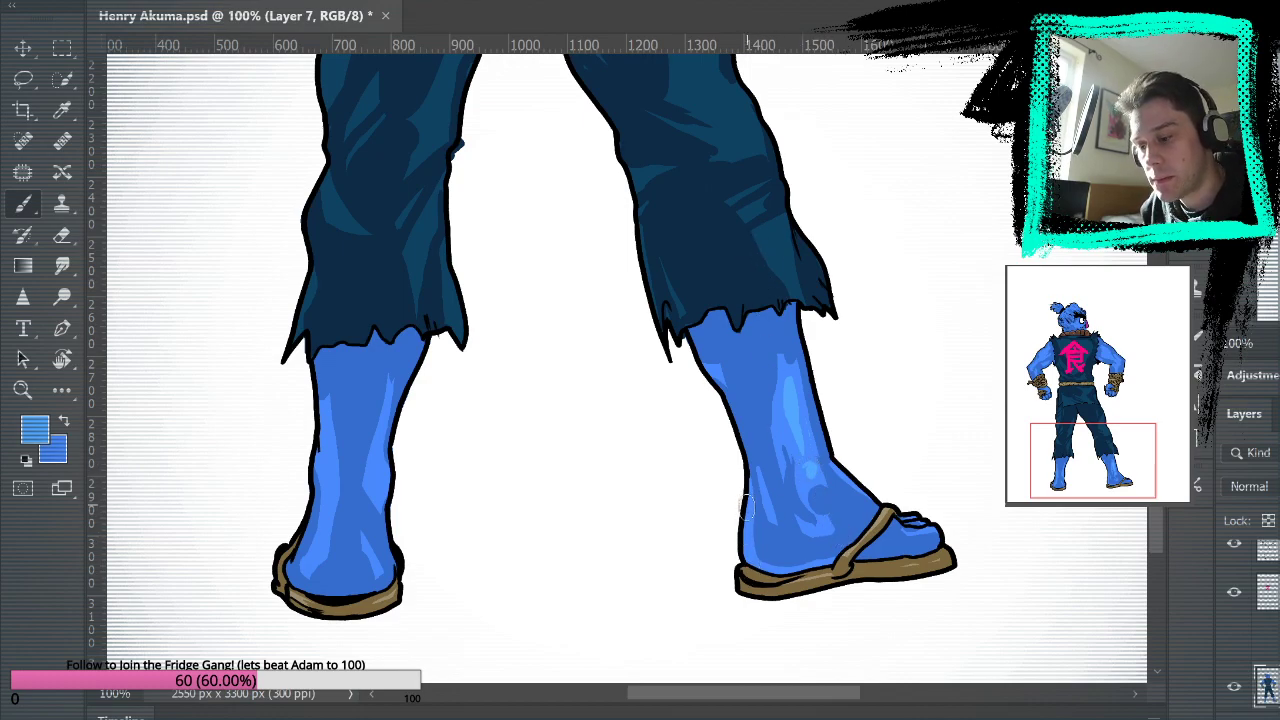
Paint a small light-blue highlight on the lower calf of the left-hand leg.
{"action": "mouse_move", "coordinate": [900, 269]}
{"action": "left_mouse_down"}
{"action": "mouse_move", "coordinate": [926, 491]}
{"action": "mouse_move", "coordinate": [956, 312]}
{"action": "left_mouse_up"}
{"action": "left_click_drag", "start_coordinate": [907, 383], "coordinate": [968, 220]}
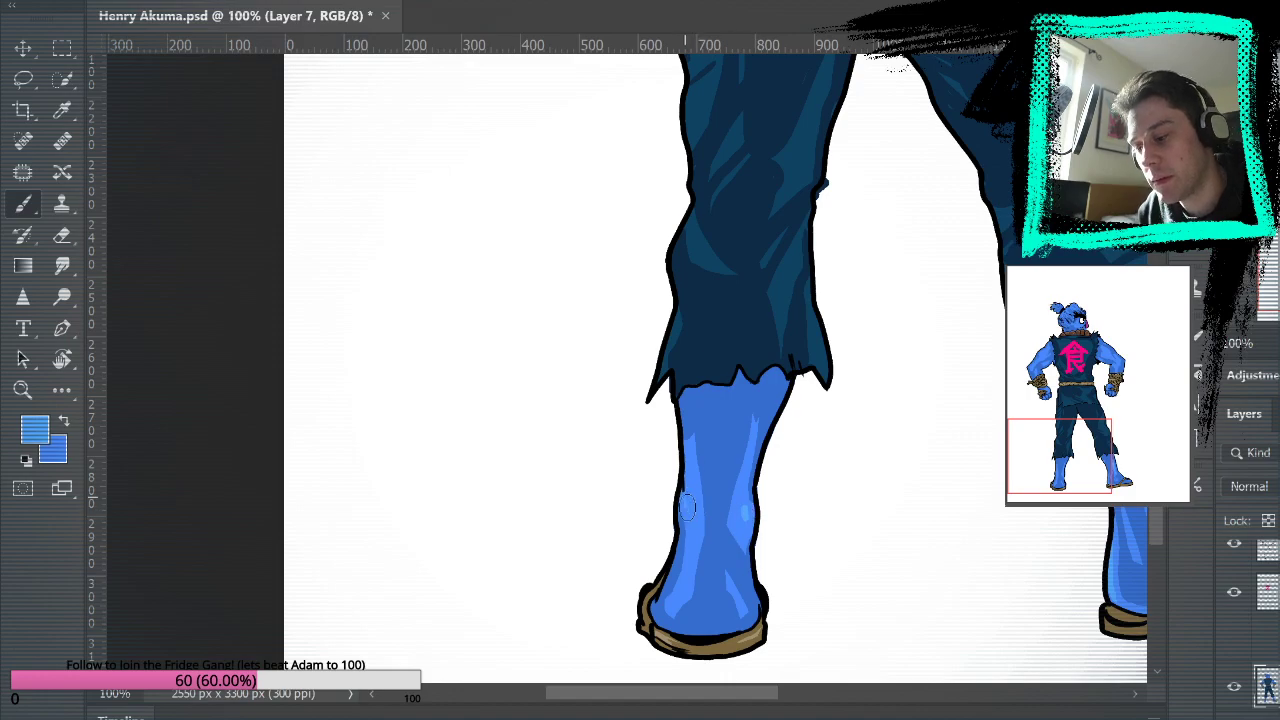
{"action": "left_click_drag", "start_coordinate": [971, 294], "coordinate": [797, 574]}
{"action": "mouse_move", "coordinate": [903, 437]}
{"action": "left_mouse_down"}
{"action": "mouse_move", "coordinate": [890, 690]}
{"action": "mouse_move", "coordinate": [971, 634]}
{"action": "mouse_move", "coordinate": [923, 597]}
{"action": "mouse_move", "coordinate": [926, 643]}
{"action": "left_mouse_up"}
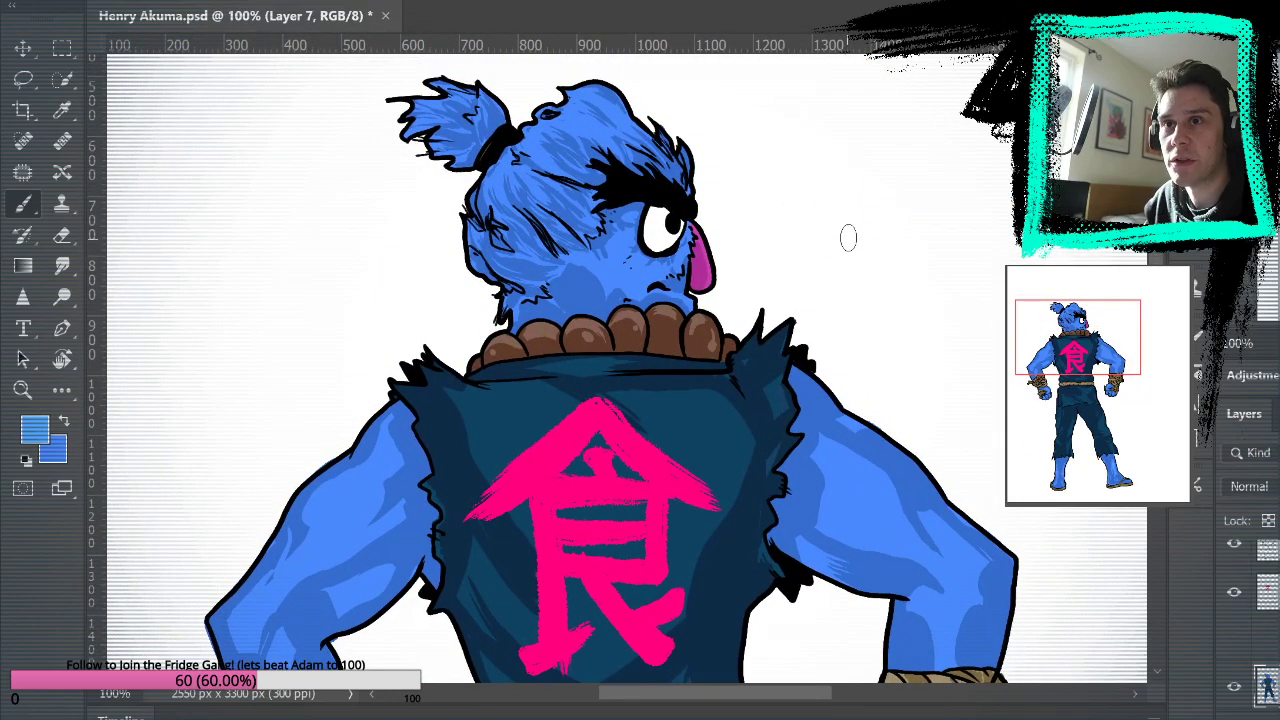
Try to paint a curved light-blue highlight along the muscle of the right-hand upper arm.
{"action": "left_click_drag", "start_coordinate": [957, 477], "coordinate": [875, 269]}
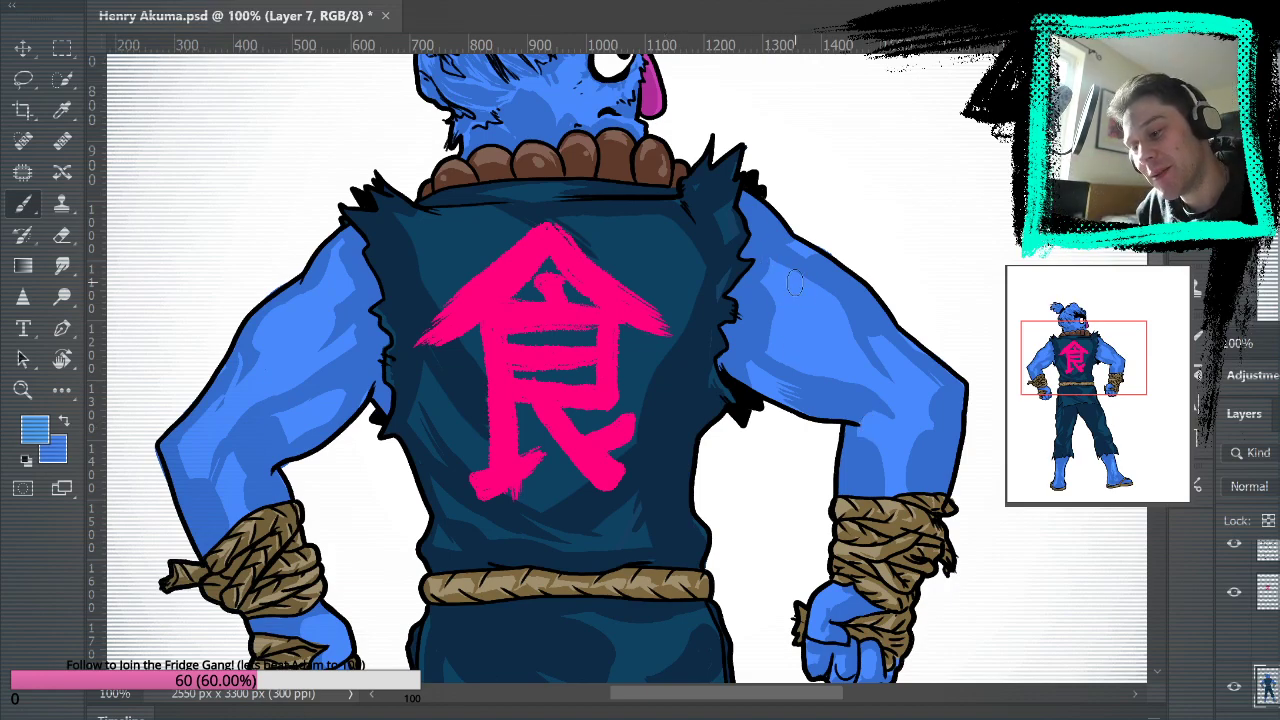
{"action": "left_click_drag", "start_coordinate": [790, 278], "coordinate": [853, 356]}
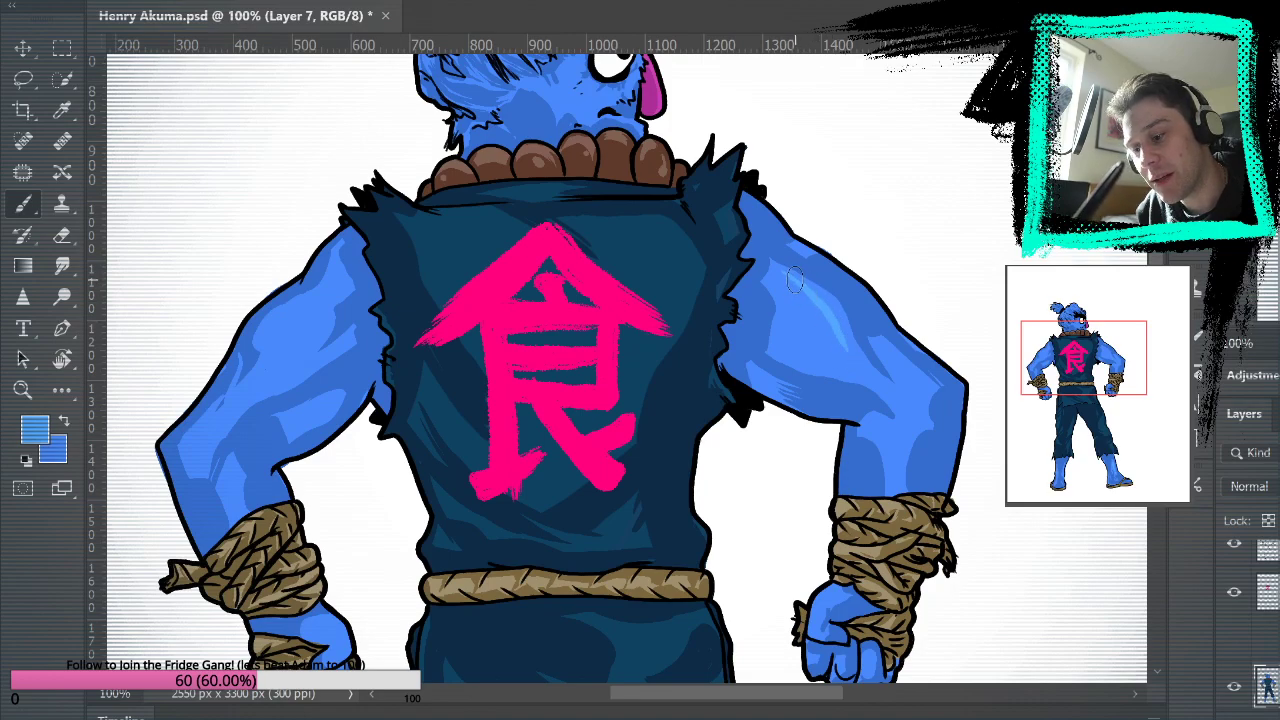
{"action": "left_click_drag", "start_coordinate": [793, 280], "coordinate": [842, 328]}
{"action": "left_click_drag", "start_coordinate": [814, 243], "coordinate": [838, 330]}
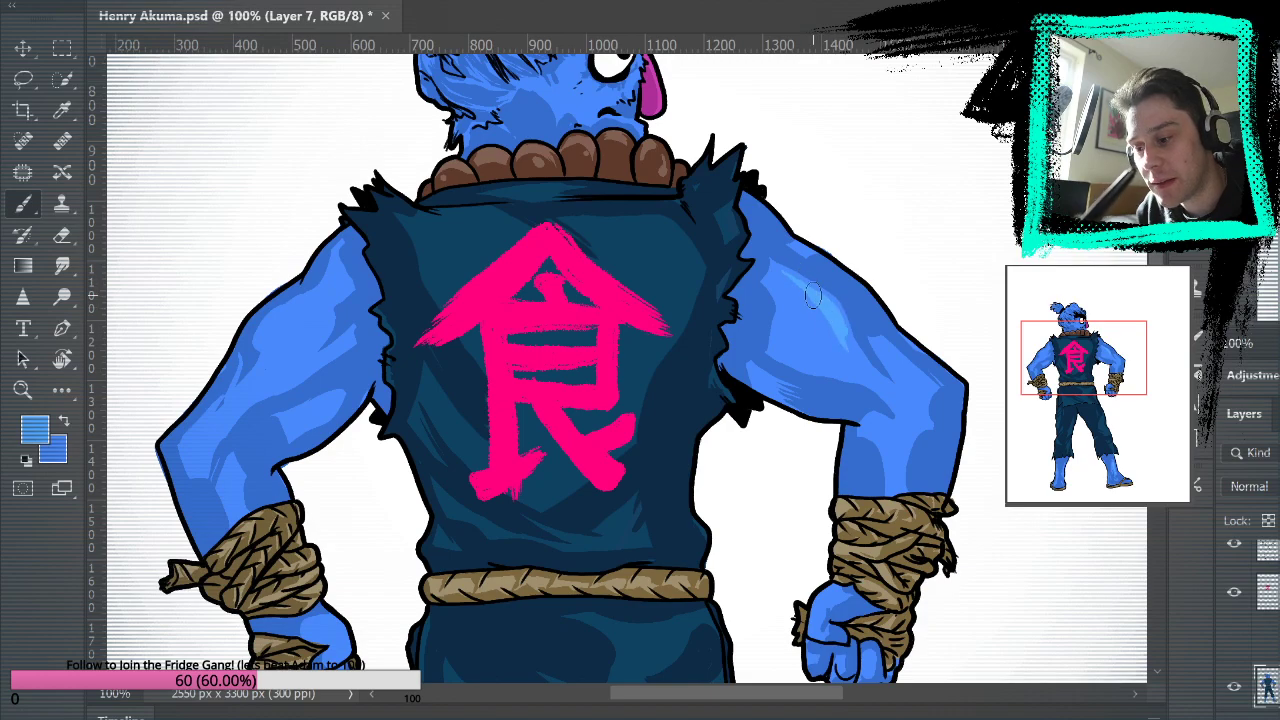
{"action": "left_click_drag", "start_coordinate": [840, 321], "coordinate": [855, 357]}
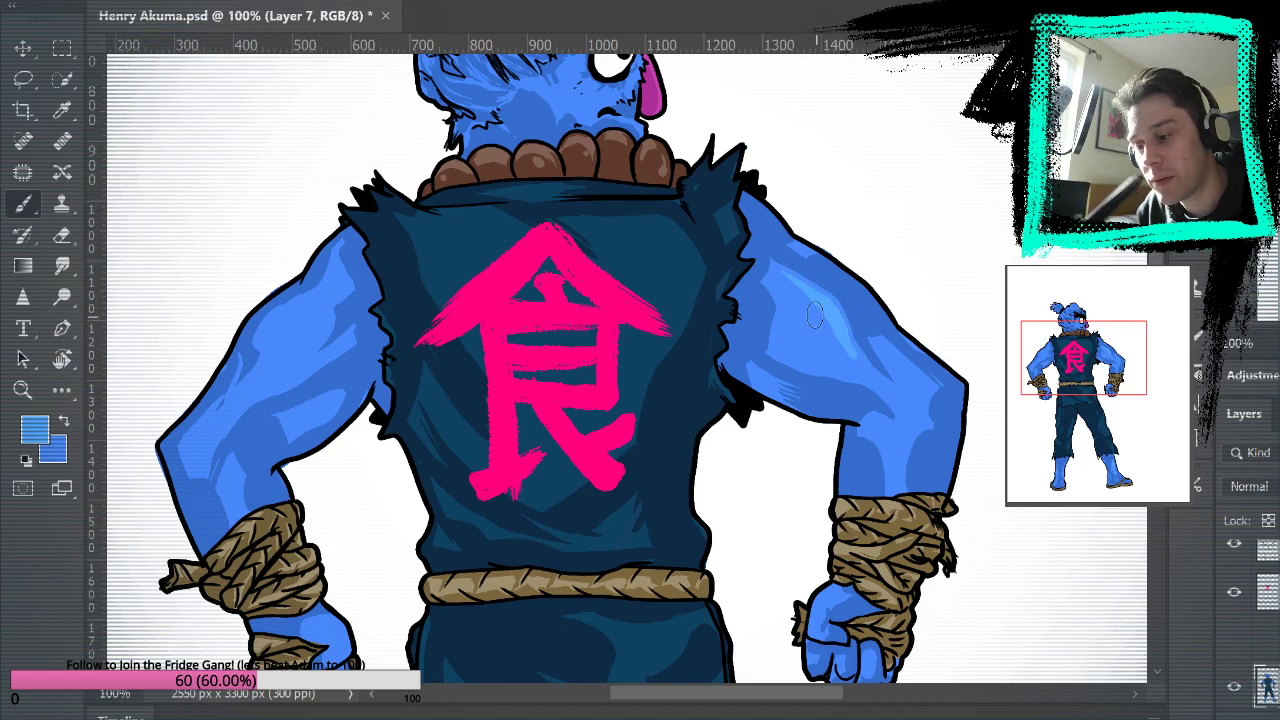
{"action": "left_click_drag", "start_coordinate": [786, 279], "coordinate": [840, 334]}
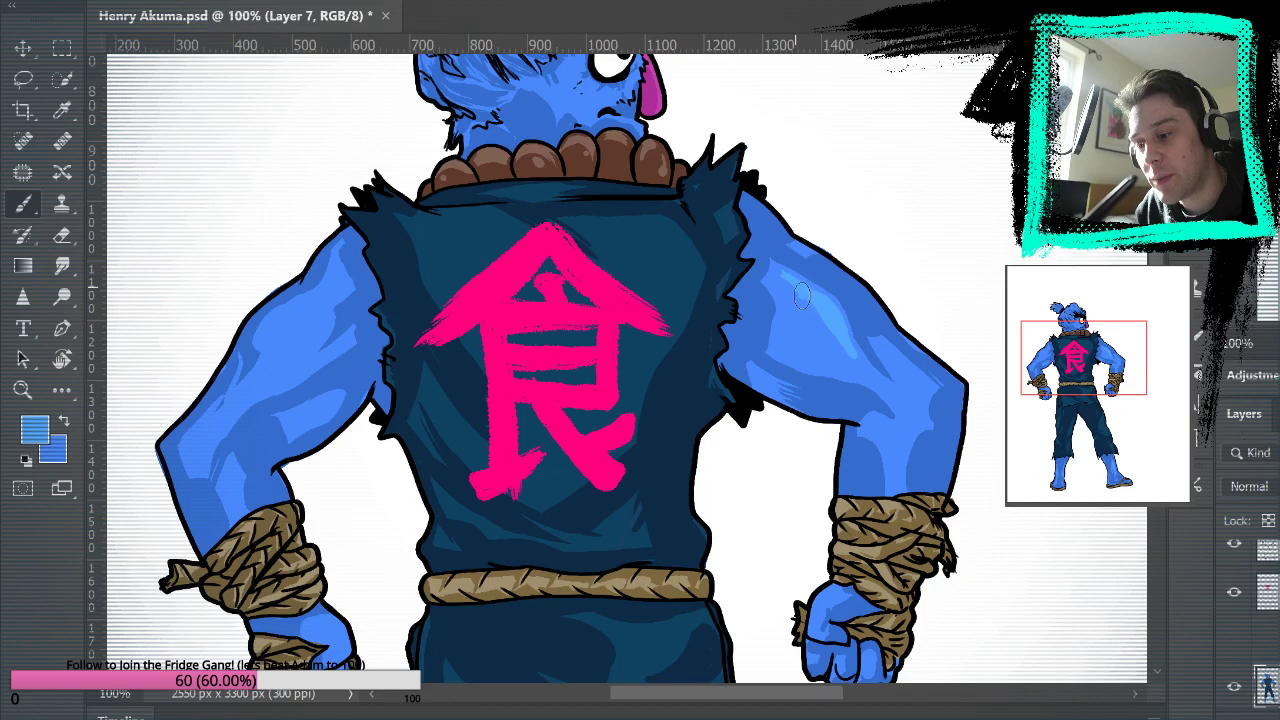
{"action": "left_click_drag", "start_coordinate": [800, 319], "coordinate": [811, 332]}
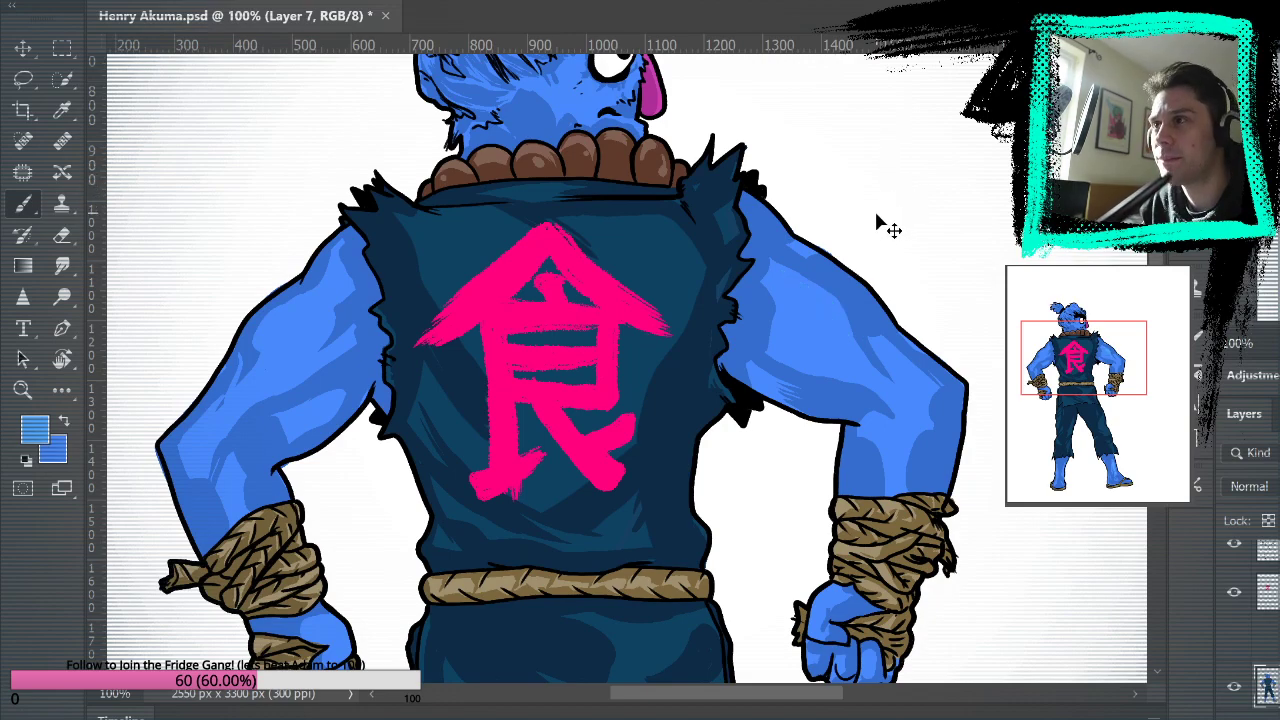
{"action": "scroll", "coordinate": [866, 349], "scroll_direction": "down", "scroll_amount": 10}
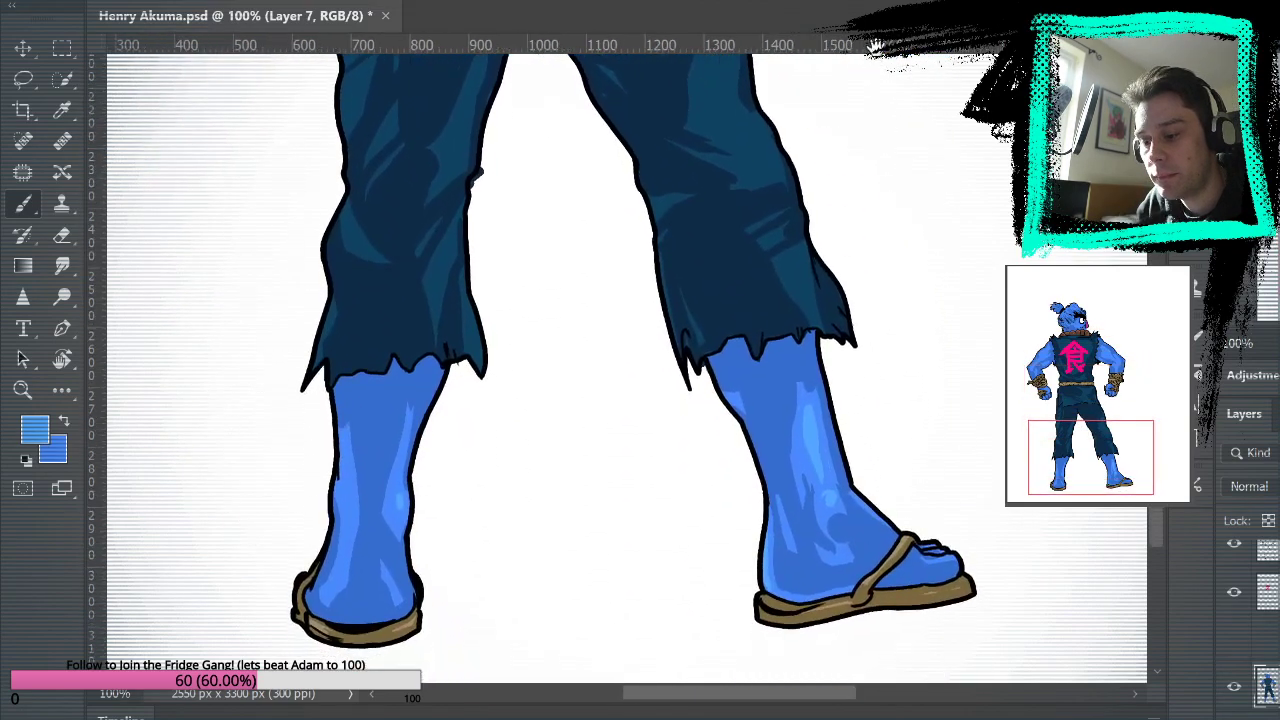
Paint a light-blue highlight in the middle of the right-hand upper arm and sample the surrounding mid blue.
{"action": "left_click_drag", "start_coordinate": [874, 47], "coordinate": [876, 60]}
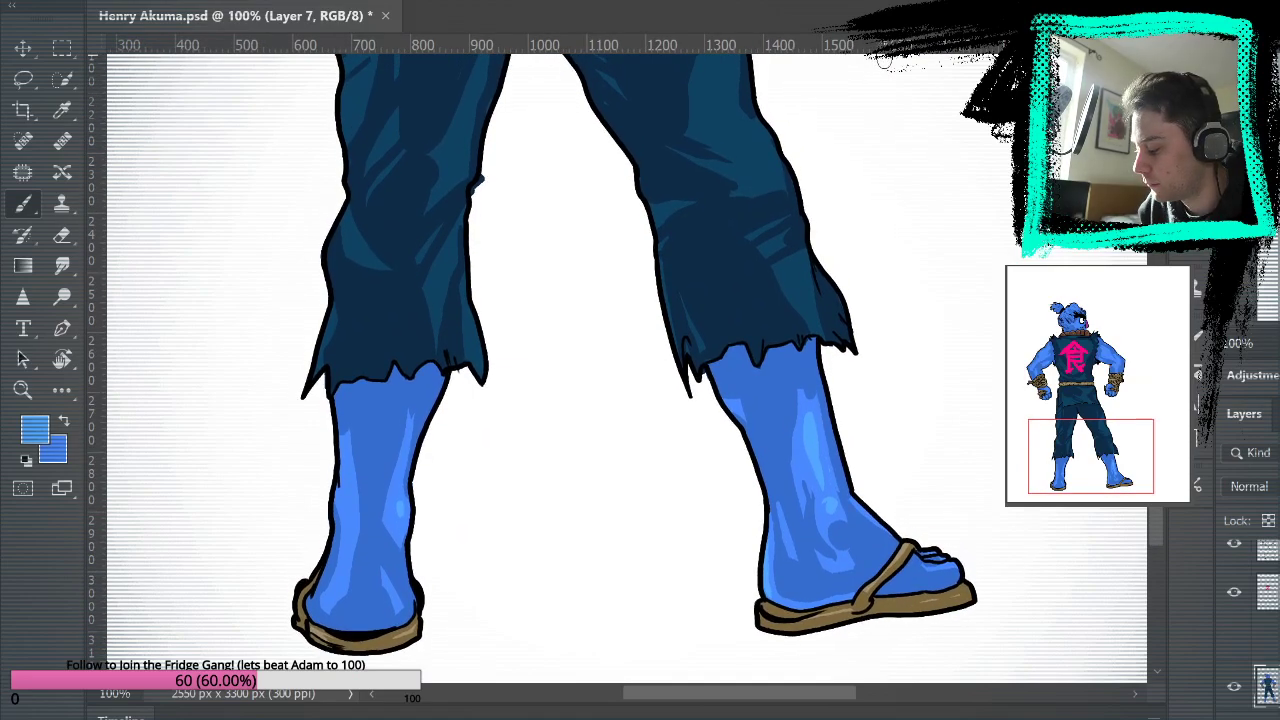
{"action": "left_click_drag", "start_coordinate": [880, 177], "coordinate": [851, 449]}
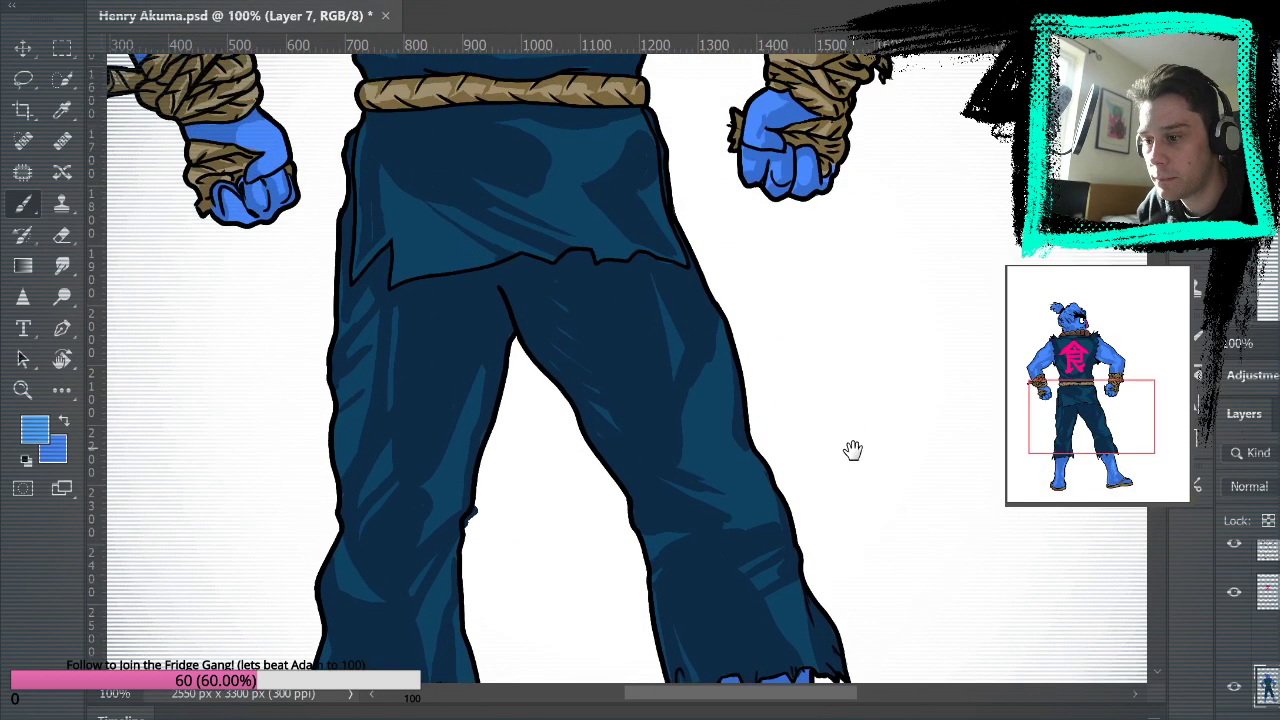
{"action": "left_click_drag", "start_coordinate": [870, 200], "coordinate": [794, 471]}
{"action": "left_click_drag", "start_coordinate": [846, 257], "coordinate": [863, 438]}
{"action": "mouse_move", "coordinate": [636, 207]}
{"action": "left_mouse_down"}
{"action": "mouse_move", "coordinate": [682, 242]}
{"action": "mouse_move", "coordinate": [684, 268]}
{"action": "mouse_move", "coordinate": [634, 204]}
{"action": "mouse_move", "coordinate": [681, 243]}
{"action": "mouse_move", "coordinate": [659, 237]}
{"action": "left_mouse_up"}
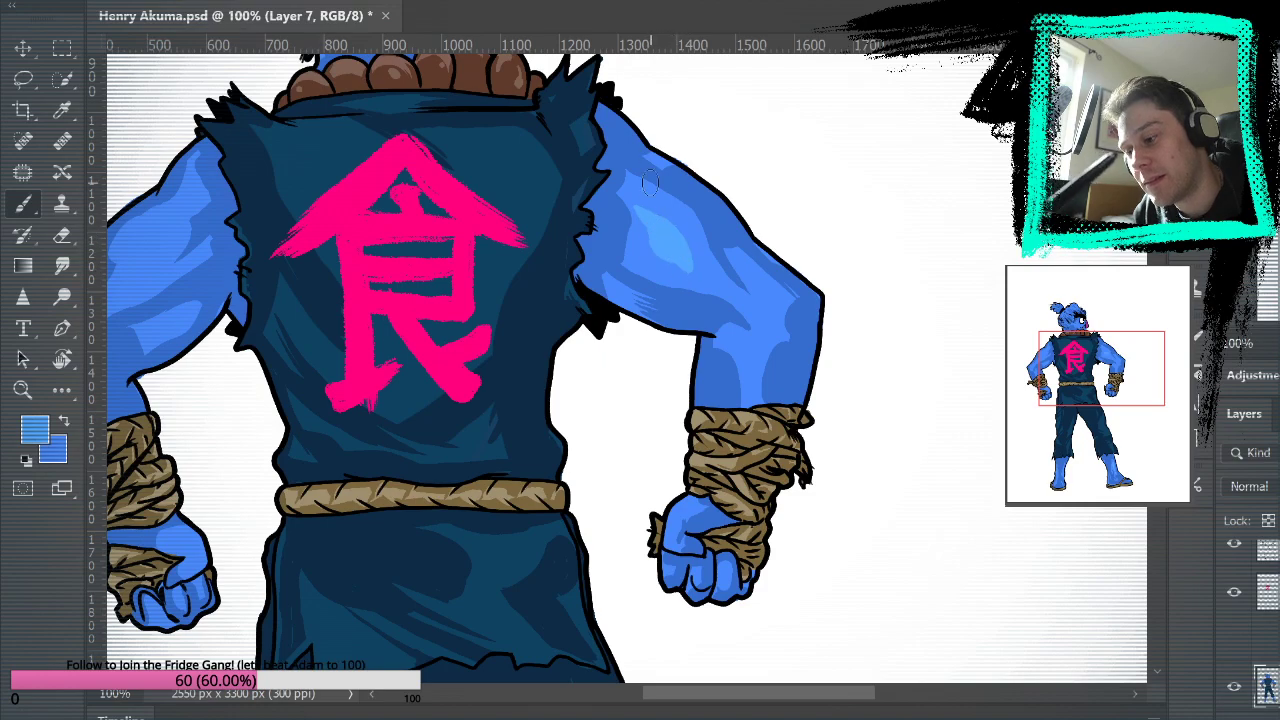
{"action": "left_click", "coordinate": [650, 261], "text": "alt"}
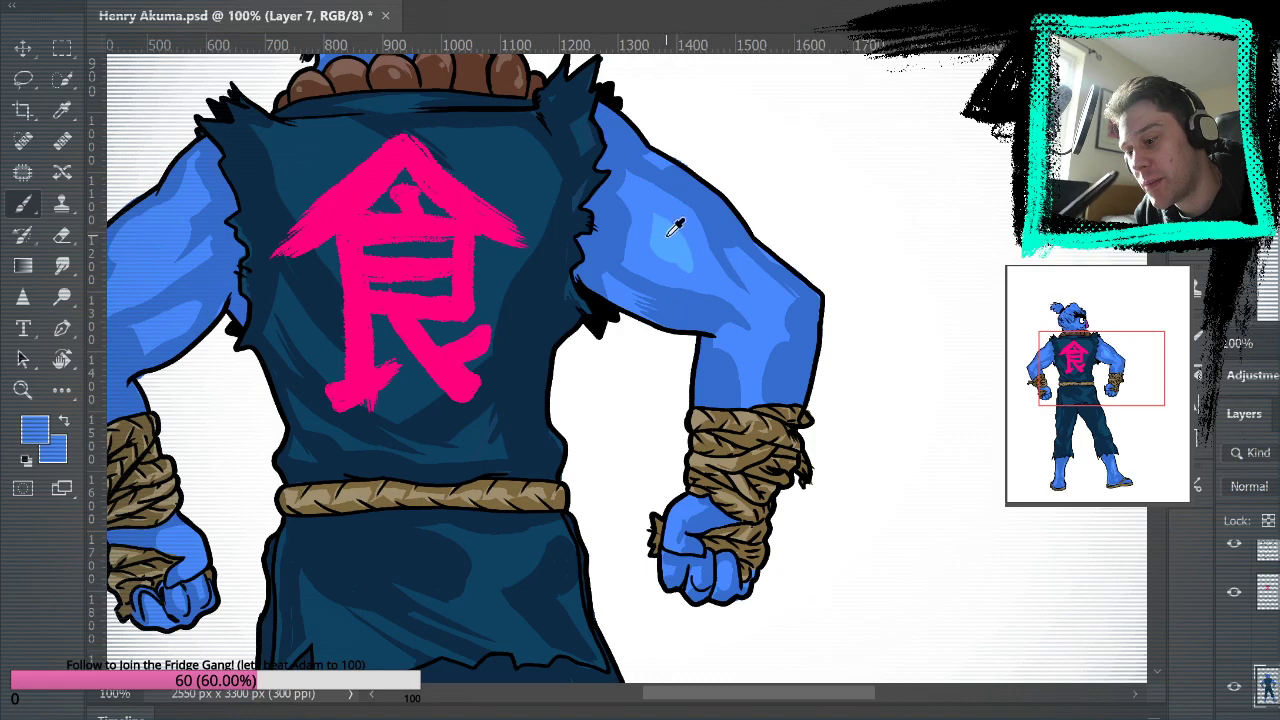
Extend the right-hand upper arm's highlight toward the elbow and feather its edges with light-blue and mid-blue strokes.
{"action": "left_click_drag", "start_coordinate": [849, 243], "coordinate": [806, 194]}
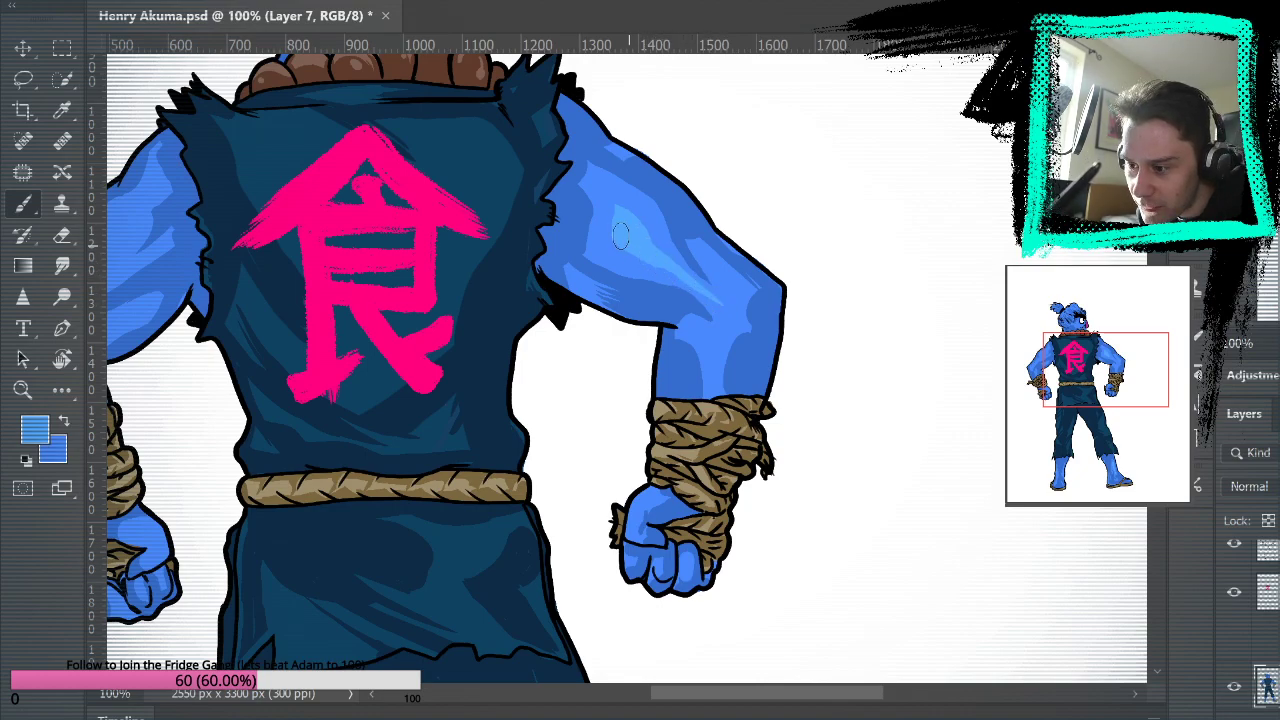
{"action": "left_click_drag", "start_coordinate": [888, 261], "coordinate": [876, 421]}
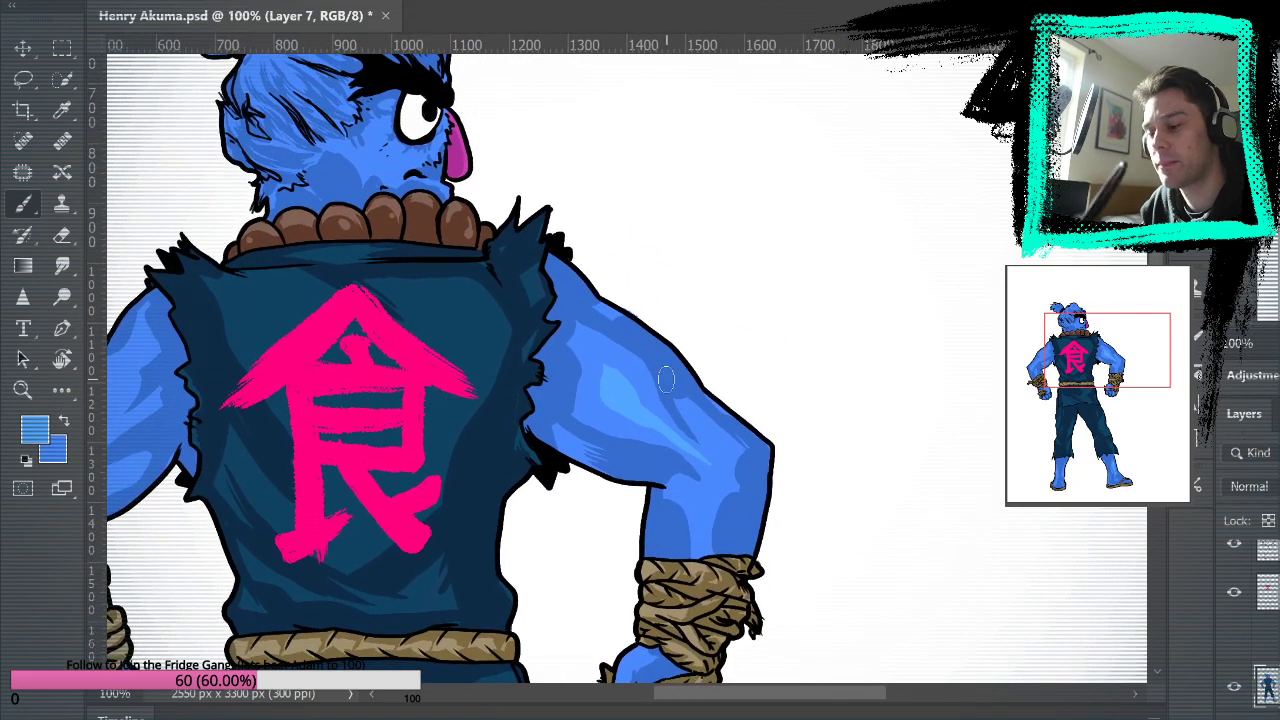
{"action": "mouse_move", "coordinate": [600, 355]}
{"action": "left_mouse_down"}
{"action": "mouse_move", "coordinate": [603, 395]}
{"action": "mouse_move", "coordinate": [604, 340]}
{"action": "mouse_move", "coordinate": [605, 397]}
{"action": "left_mouse_up"}
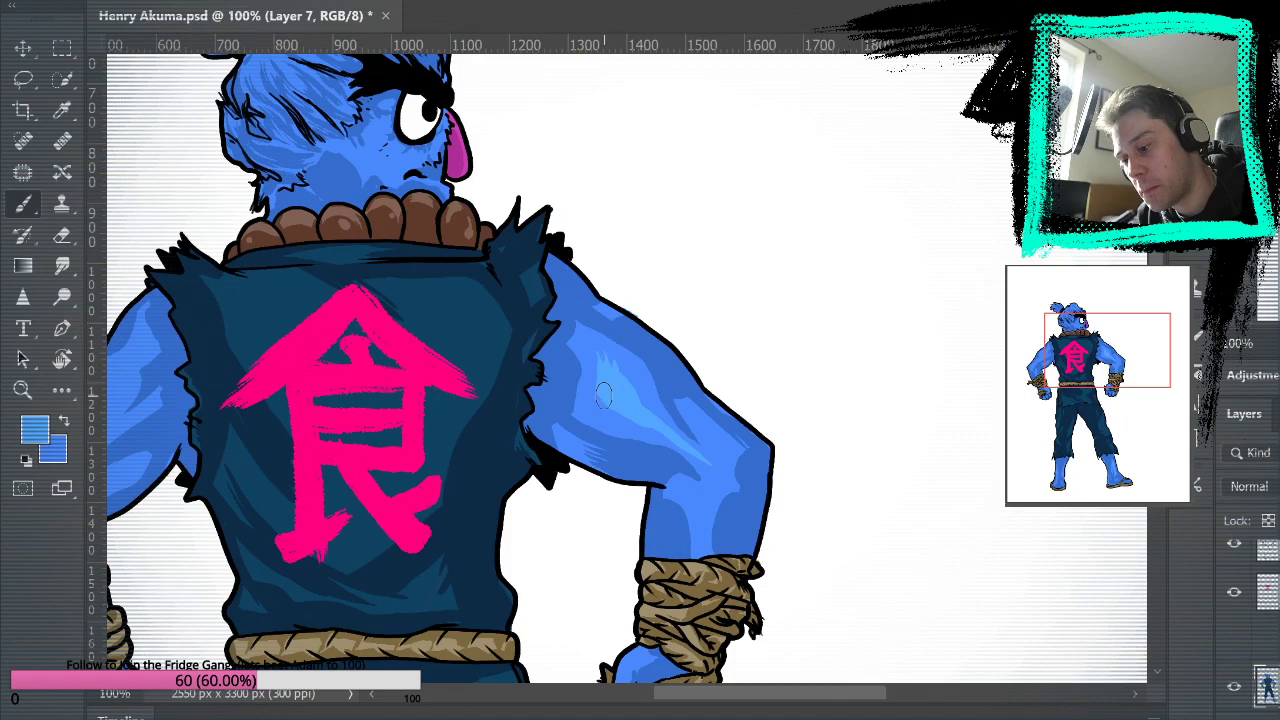
{"action": "left_click_drag", "start_coordinate": [844, 266], "coordinate": [874, 280]}
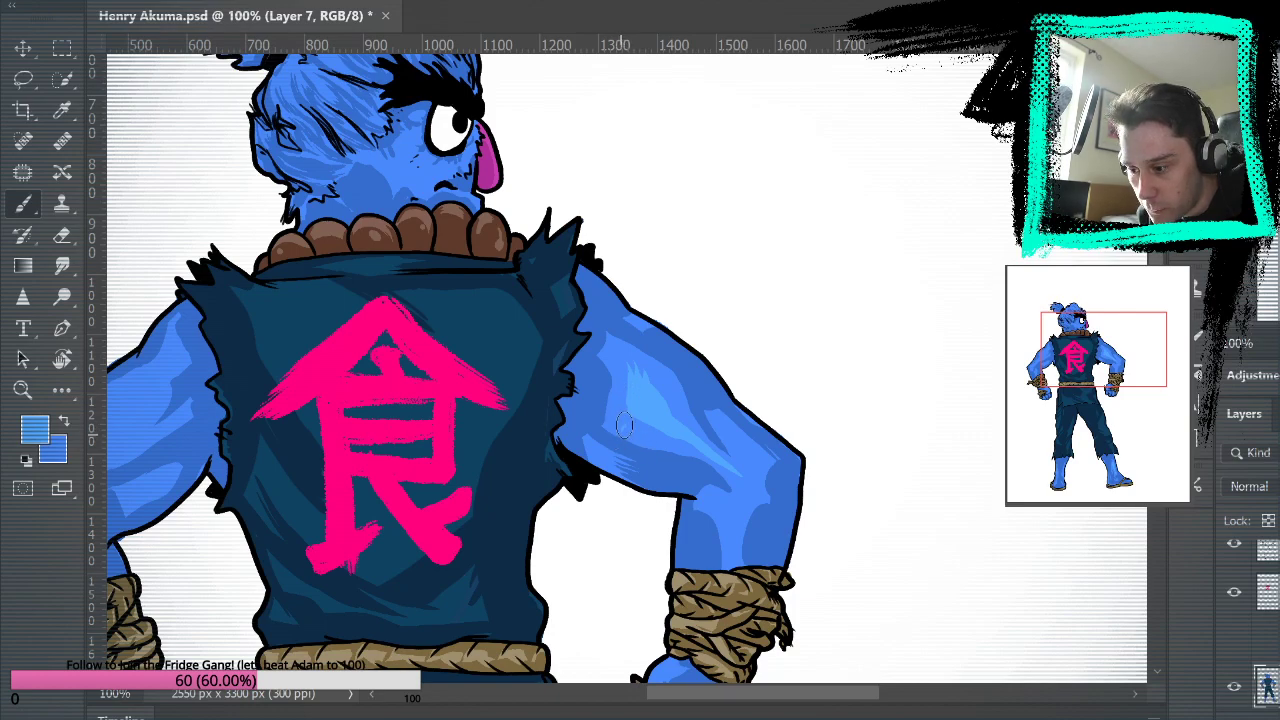
{"action": "mouse_move", "coordinate": [636, 433]}
{"action": "left_mouse_down"}
{"action": "mouse_move", "coordinate": [653, 451]}
{"action": "mouse_move", "coordinate": [628, 432]}
{"action": "mouse_move", "coordinate": [643, 395]}
{"action": "mouse_move", "coordinate": [646, 426]}
{"action": "mouse_move", "coordinate": [627, 449]}
{"action": "left_mouse_up"}
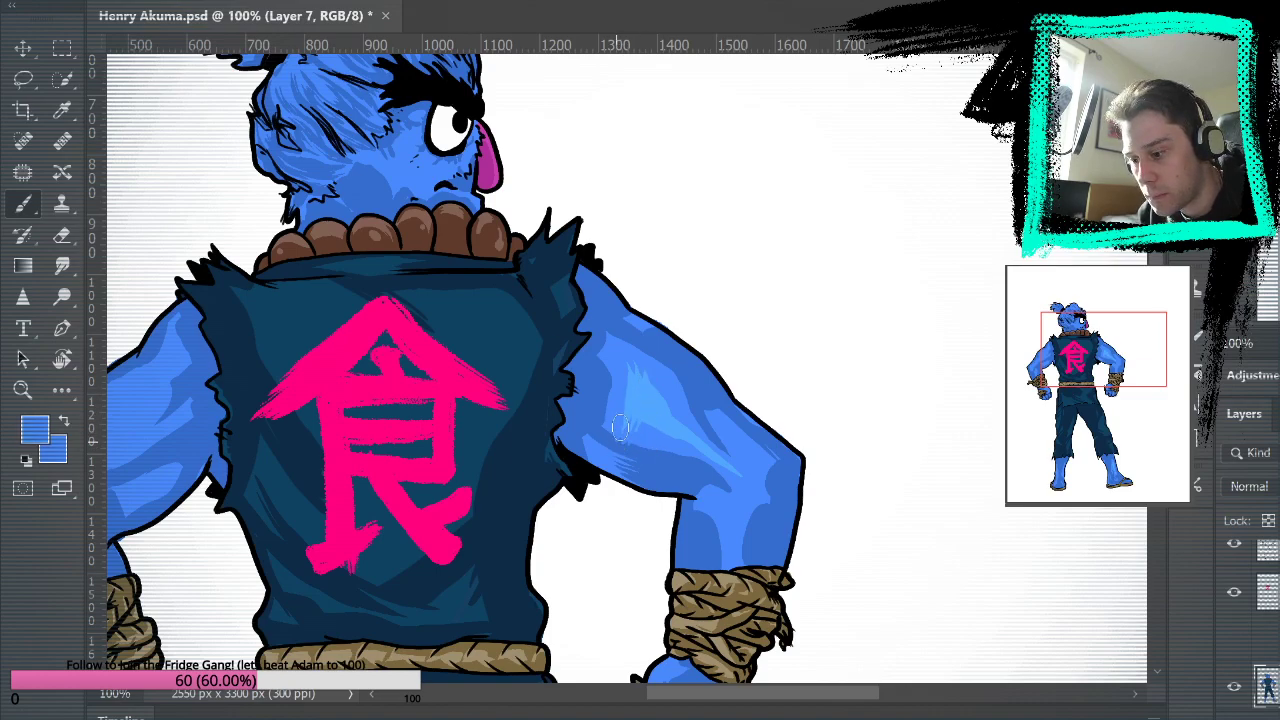
Blend mid-blue strokes along the lower edge of the right-hand upper arm's highlight and resample the light blue.
{"action": "left_click_drag", "start_coordinate": [857, 225], "coordinate": [947, 8]}
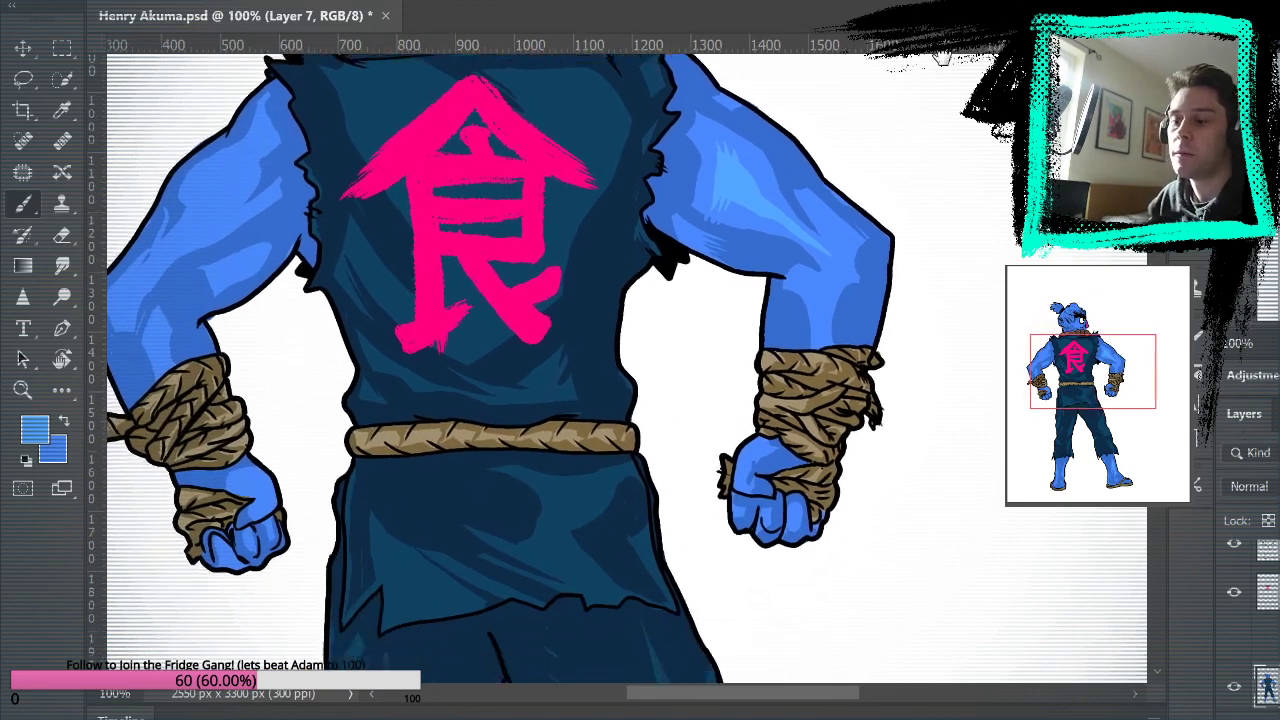
{"action": "left_click_drag", "start_coordinate": [966, 191], "coordinate": [966, 294]}
{"action": "mouse_move", "coordinate": [729, 281]}
{"action": "left_mouse_down"}
{"action": "mouse_move", "coordinate": [763, 303]}
{"action": "mouse_move", "coordinate": [729, 330]}
{"action": "mouse_move", "coordinate": [796, 347]}
{"action": "left_mouse_up"}
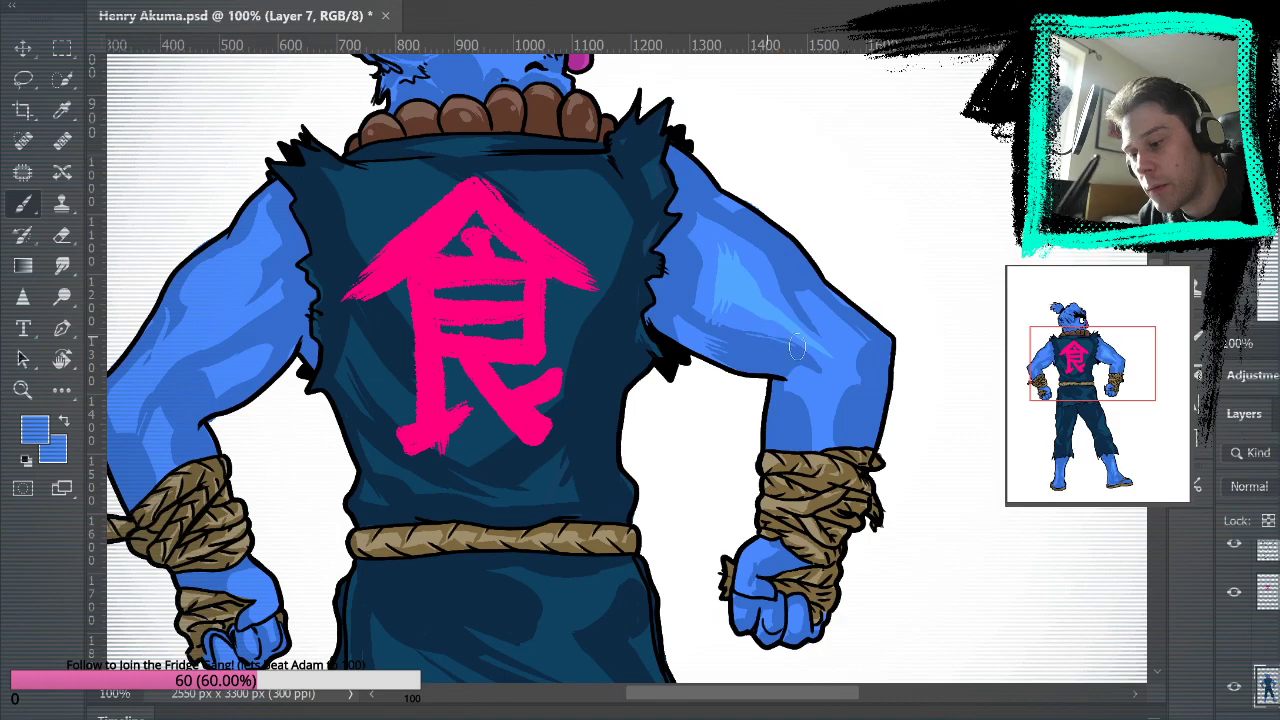
{"action": "left_click", "coordinate": [753, 277], "text": "alt"}
{"action": "left_click_drag", "start_coordinate": [877, 220], "coordinate": [880, 40]}
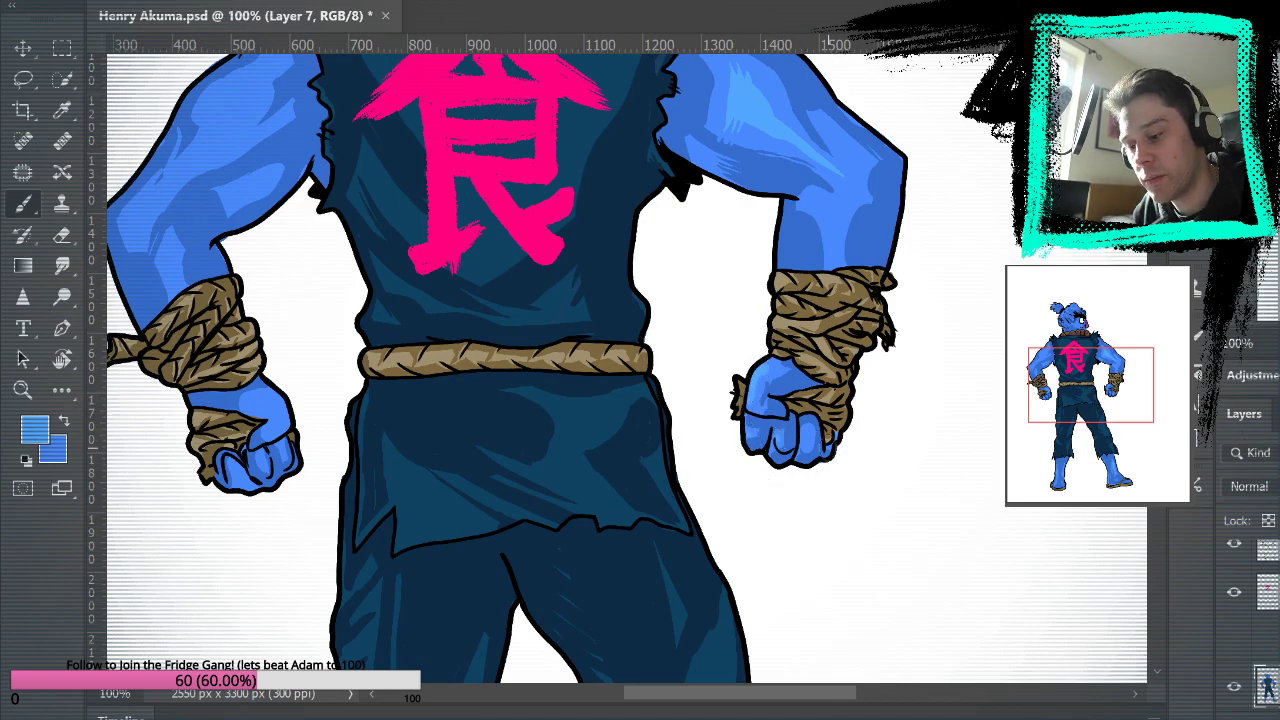
{"action": "left_click_drag", "start_coordinate": [923, 306], "coordinate": [1006, 531]}
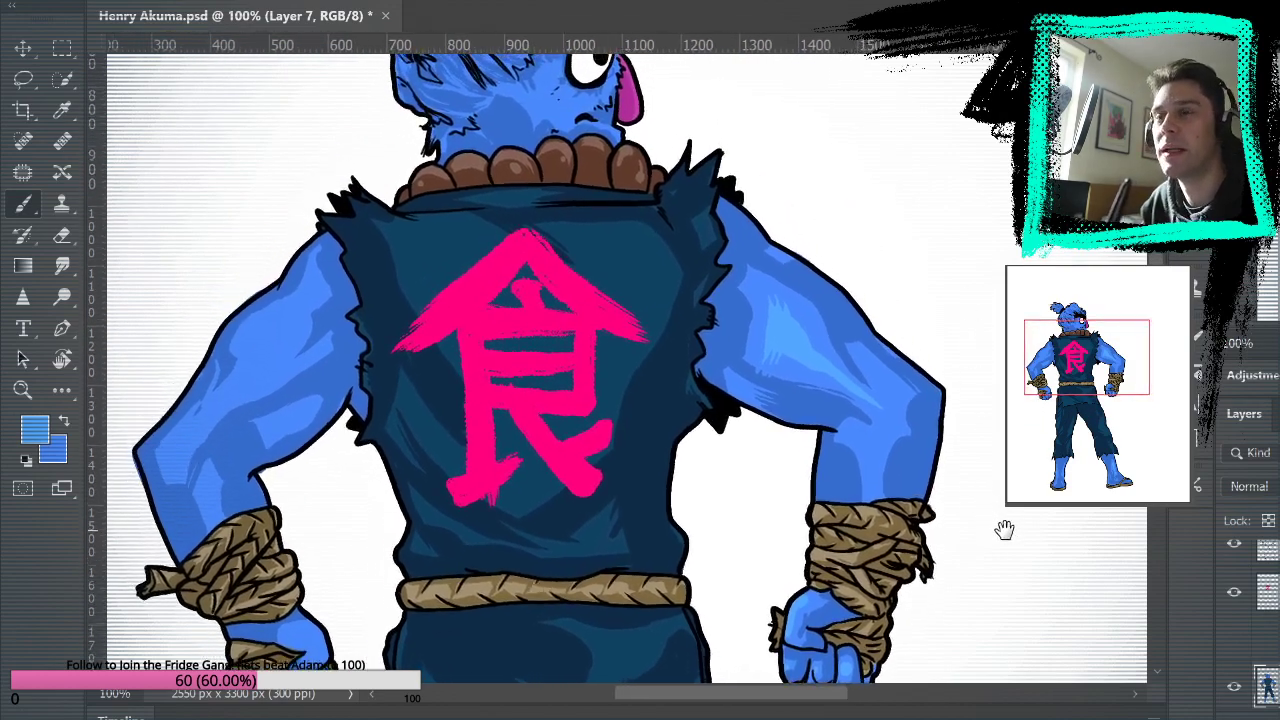
Paint a tapering light-blue highlight along the left-hand upper arm and a small spot on its underside.
{"action": "left_click_drag", "start_coordinate": [553, 455], "coordinate": [802, 487]}
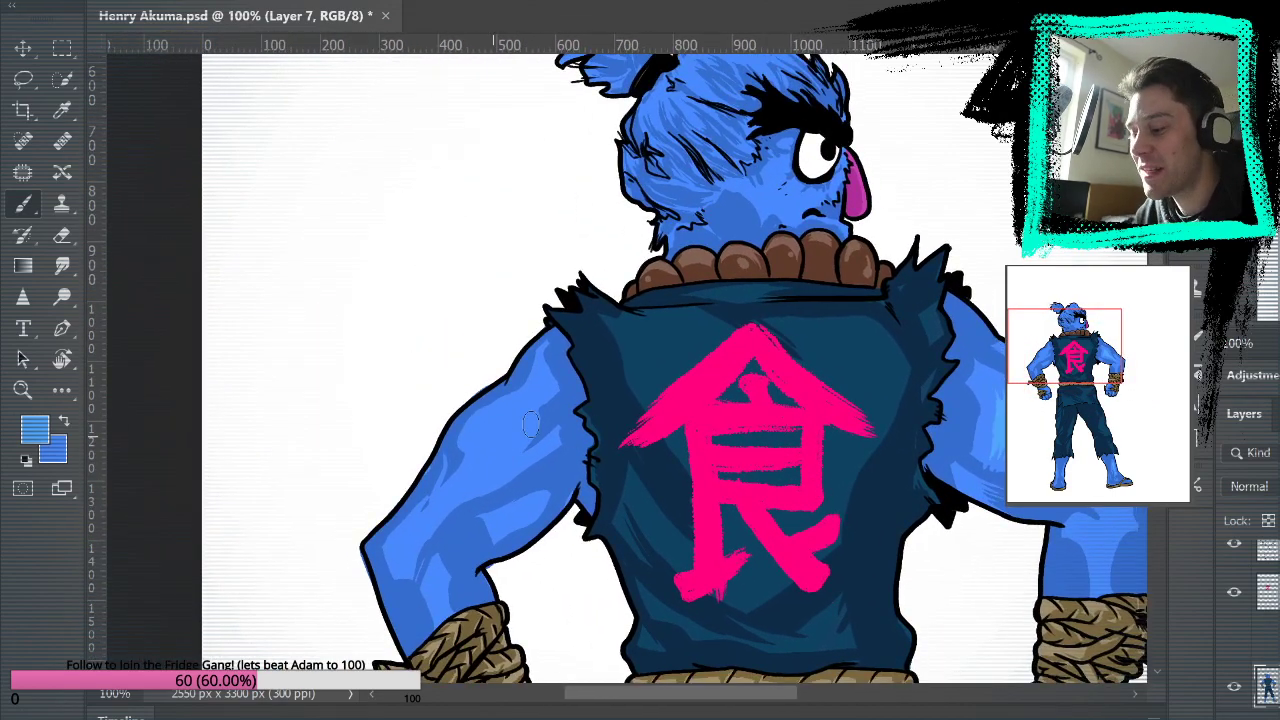
{"action": "left_click_drag", "start_coordinate": [509, 430], "coordinate": [503, 437]}
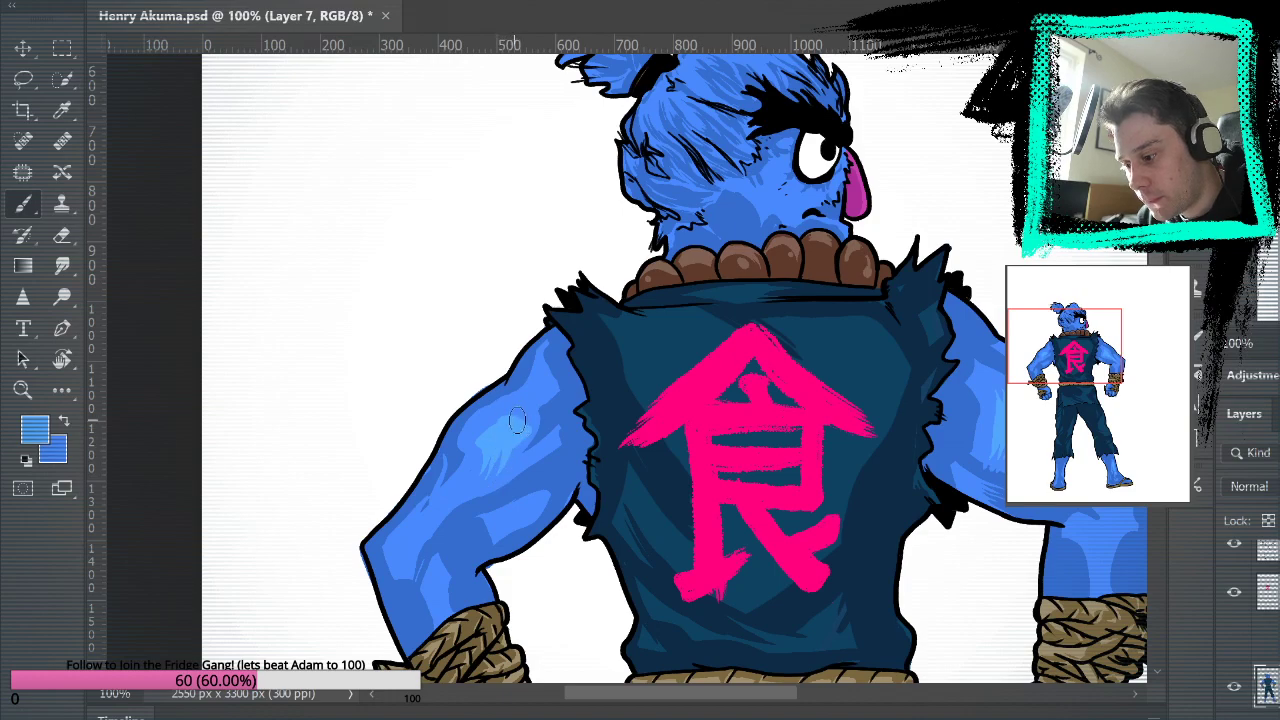
{"action": "left_click_drag", "start_coordinate": [849, 368], "coordinate": [716, 250]}
{"action": "left_click_drag", "start_coordinate": [749, 193], "coordinate": [818, 138]}
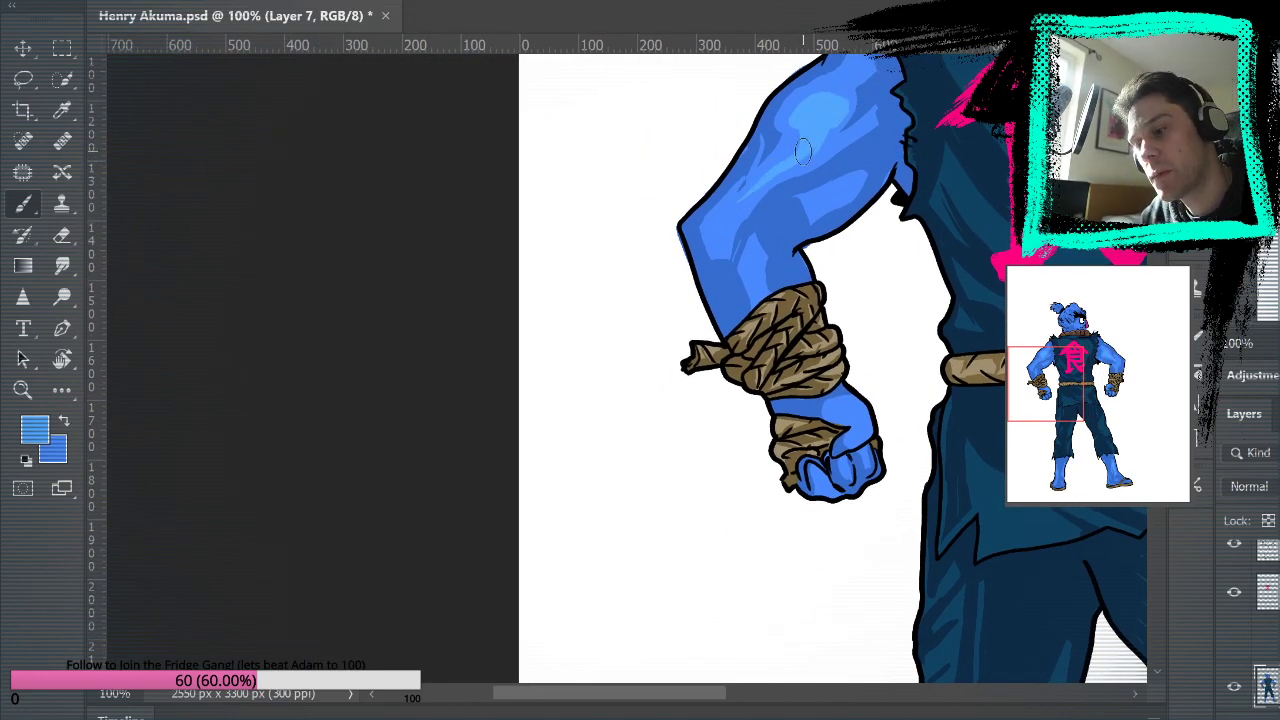
{"action": "left_click_drag", "start_coordinate": [946, 126], "coordinate": [889, 380]}
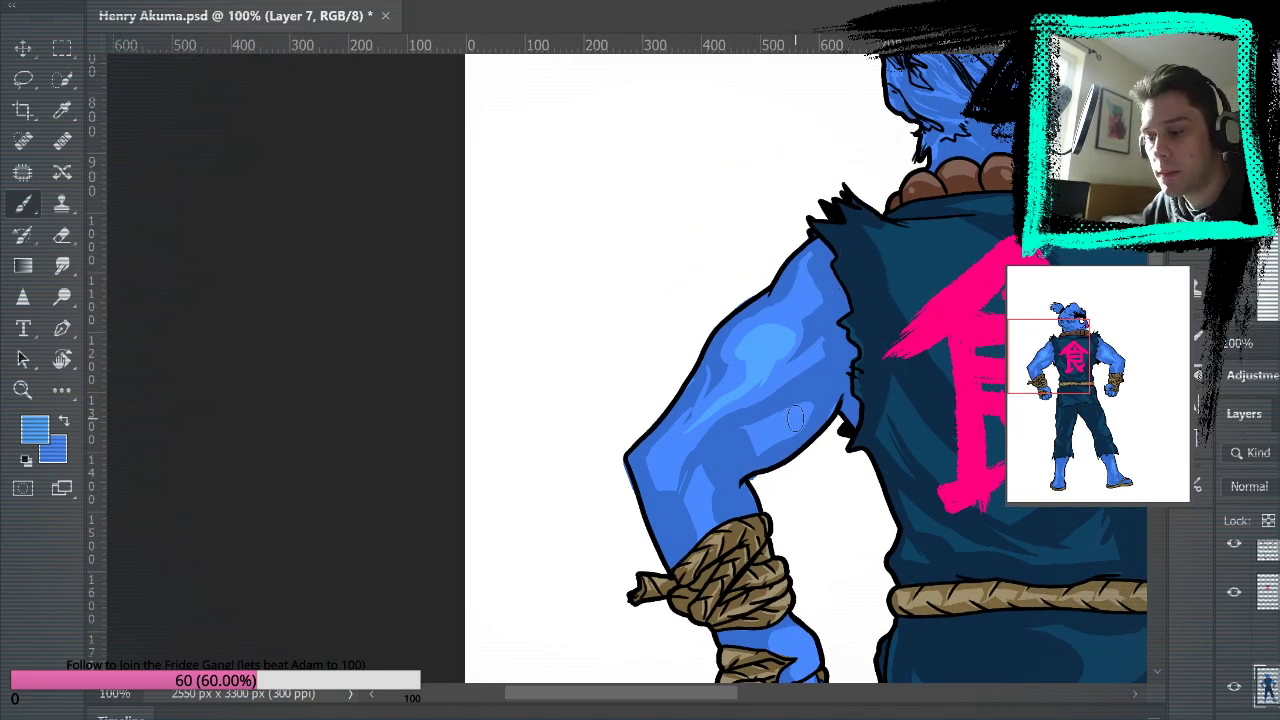
{"action": "left_click_drag", "start_coordinate": [870, 563], "coordinate": [808, 429]}
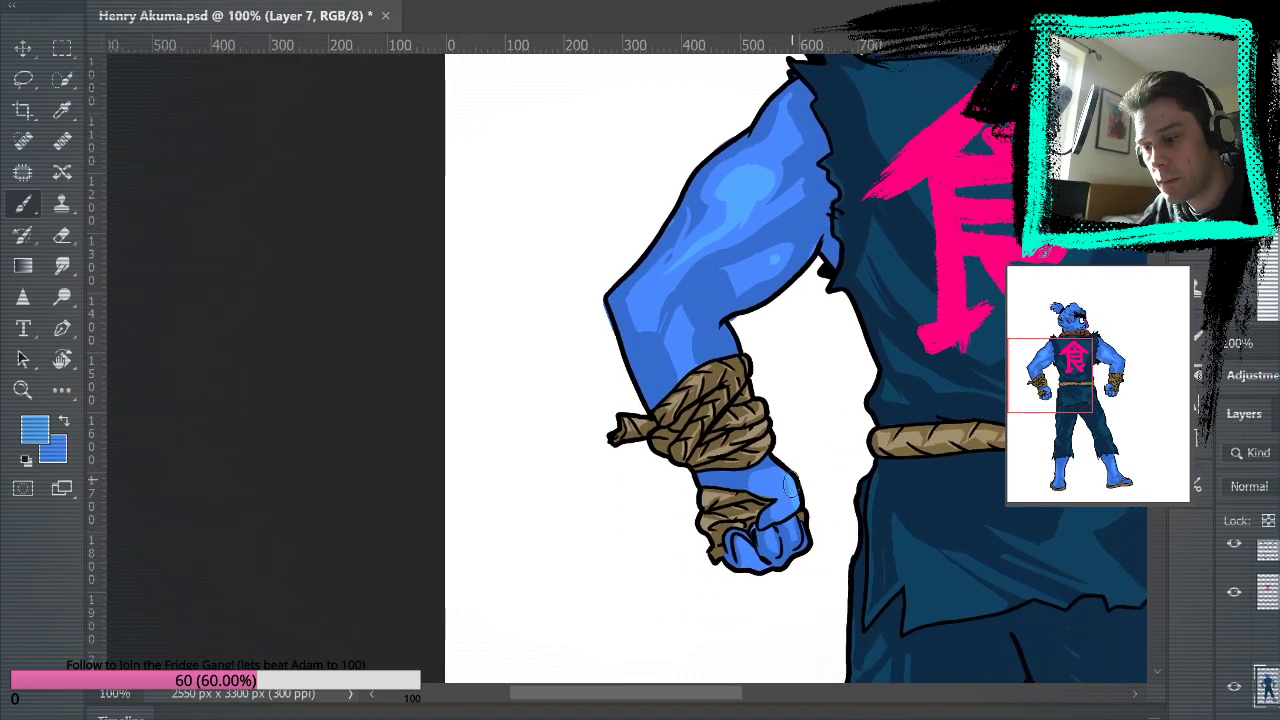
Paint fine light-blue fur strokes across the back of the head, the cheek and the top of the hair.
{"action": "left_click_drag", "start_coordinate": [928, 295], "coordinate": [694, 434]}
{"action": "left_click_drag", "start_coordinate": [813, 111], "coordinate": [874, 351]}
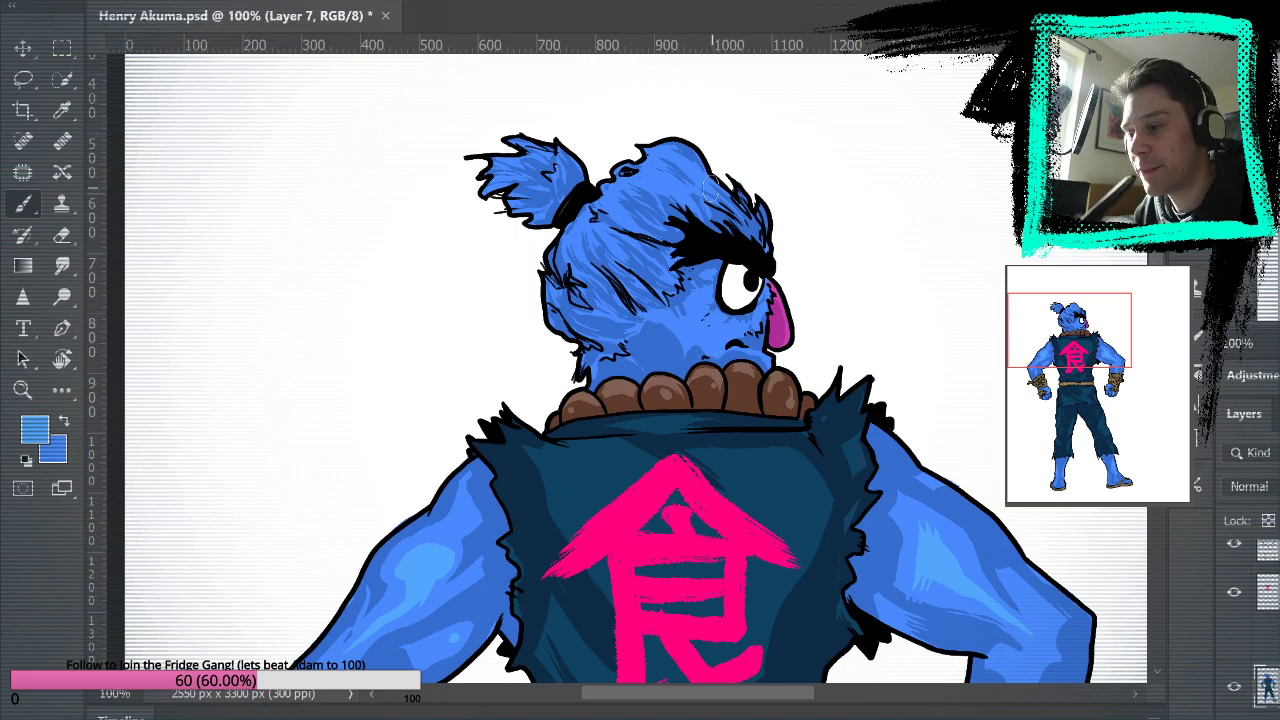
{"action": "left_click_drag", "start_coordinate": [589, 259], "coordinate": [580, 233]}
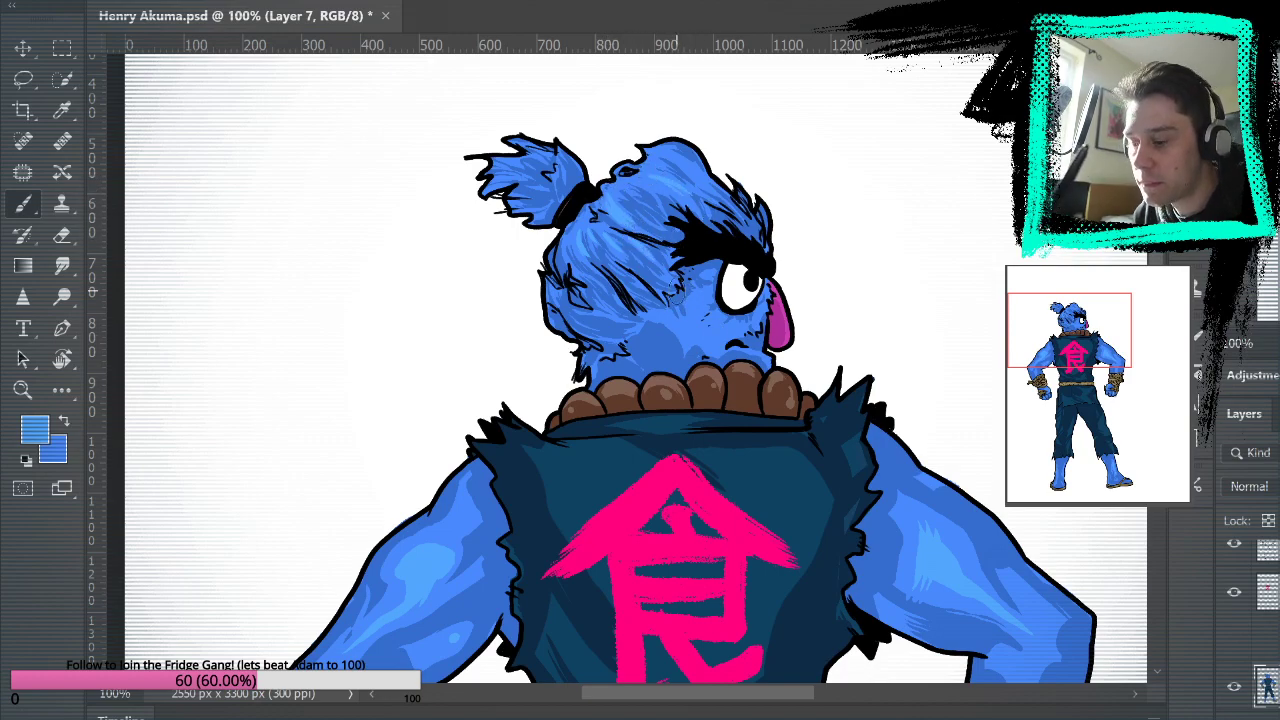
{"action": "left_click_drag", "start_coordinate": [598, 312], "coordinate": [640, 325]}
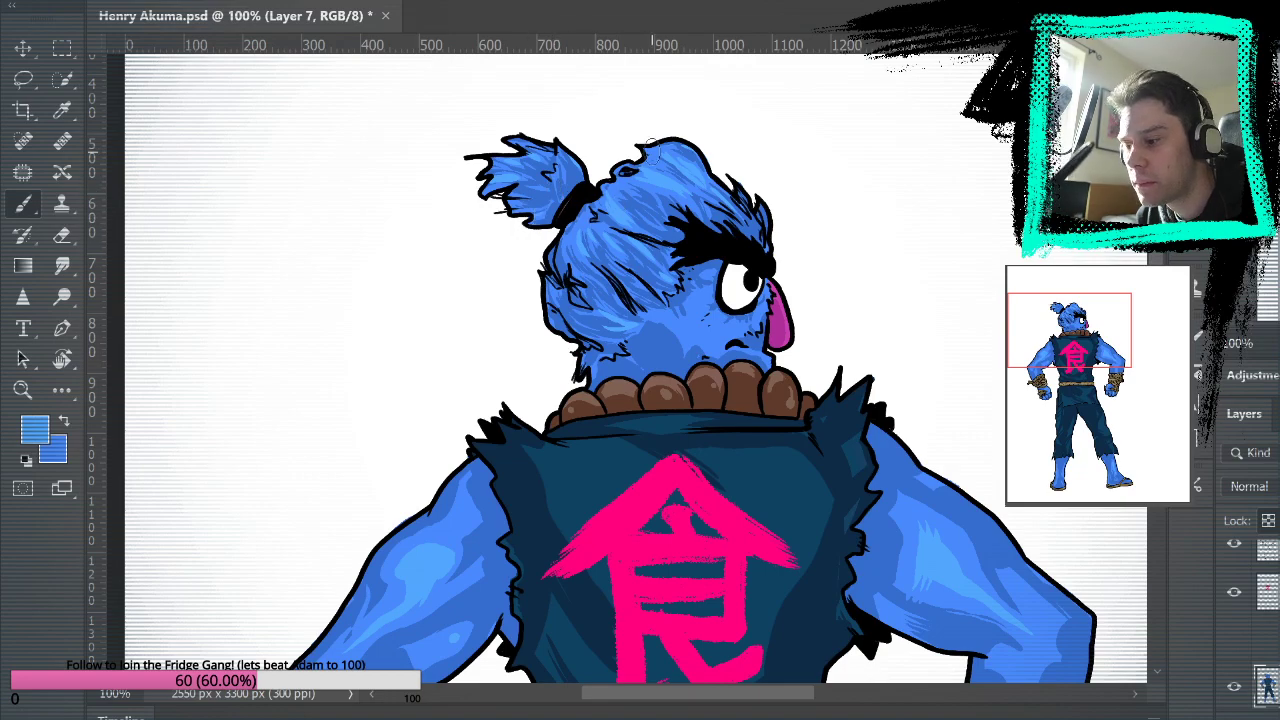
{"action": "scroll", "coordinate": [866, 340], "scroll_direction": "down", "scroll_amount": 2}
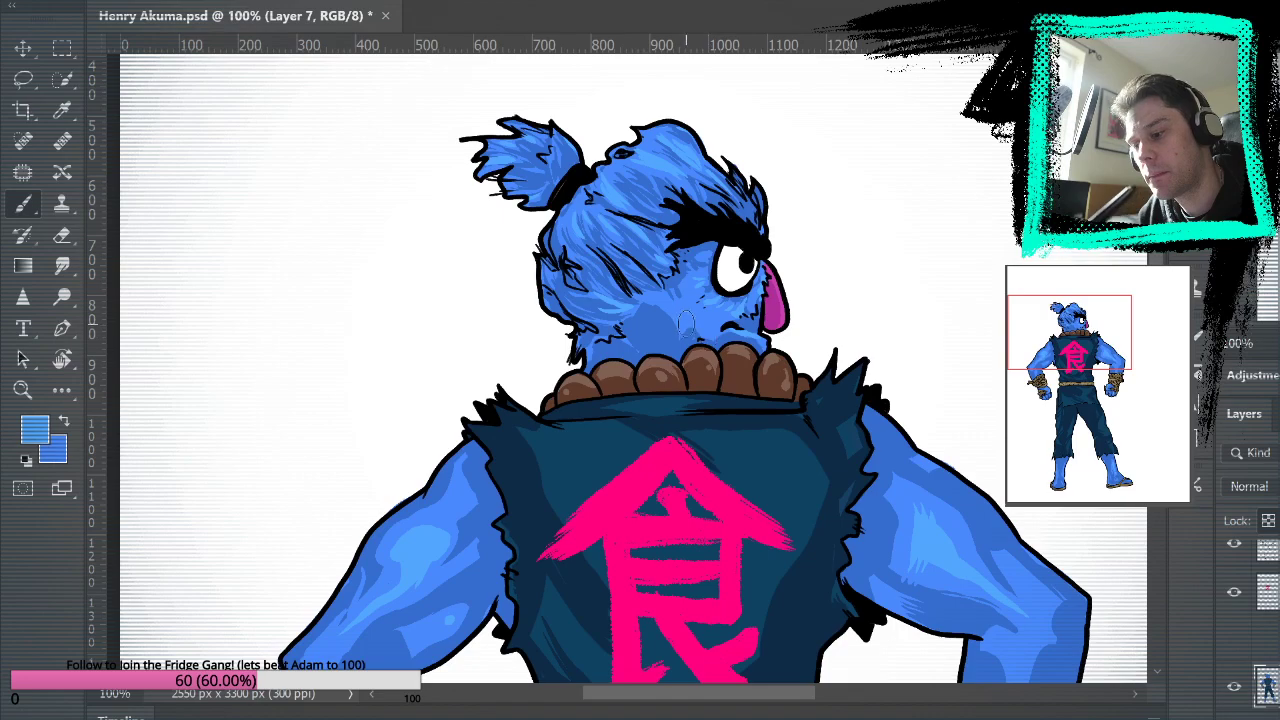
{"action": "mouse_move", "coordinate": [791, 373]}
{"action": "left_mouse_down"}
{"action": "mouse_move", "coordinate": [914, 229]}
{"action": "mouse_move", "coordinate": [880, 366]}
{"action": "mouse_move", "coordinate": [863, 364]}
{"action": "mouse_move", "coordinate": [921, 458]}
{"action": "mouse_move", "coordinate": [894, 343]}
{"action": "left_mouse_up"}
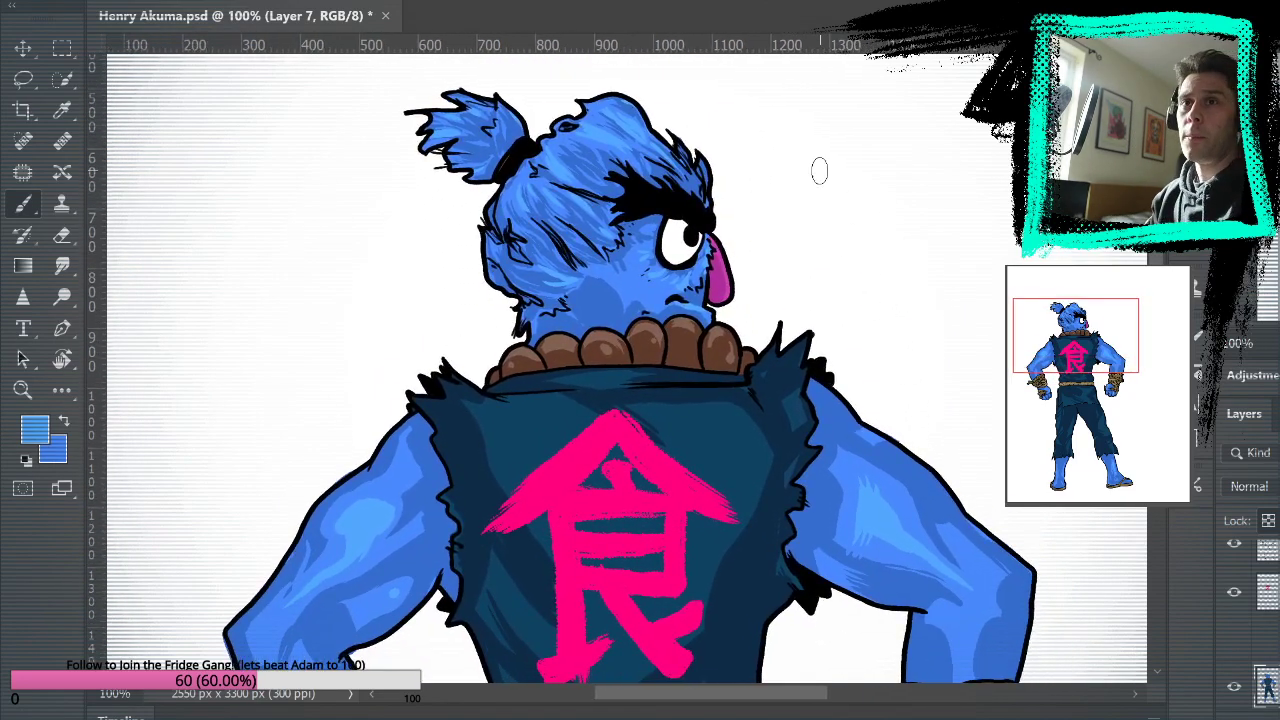
Paint thin light-blue rim highlights along the outer edges of the elbows and forearms.
{"action": "left_click_drag", "start_coordinate": [908, 437], "coordinate": [937, 543]}
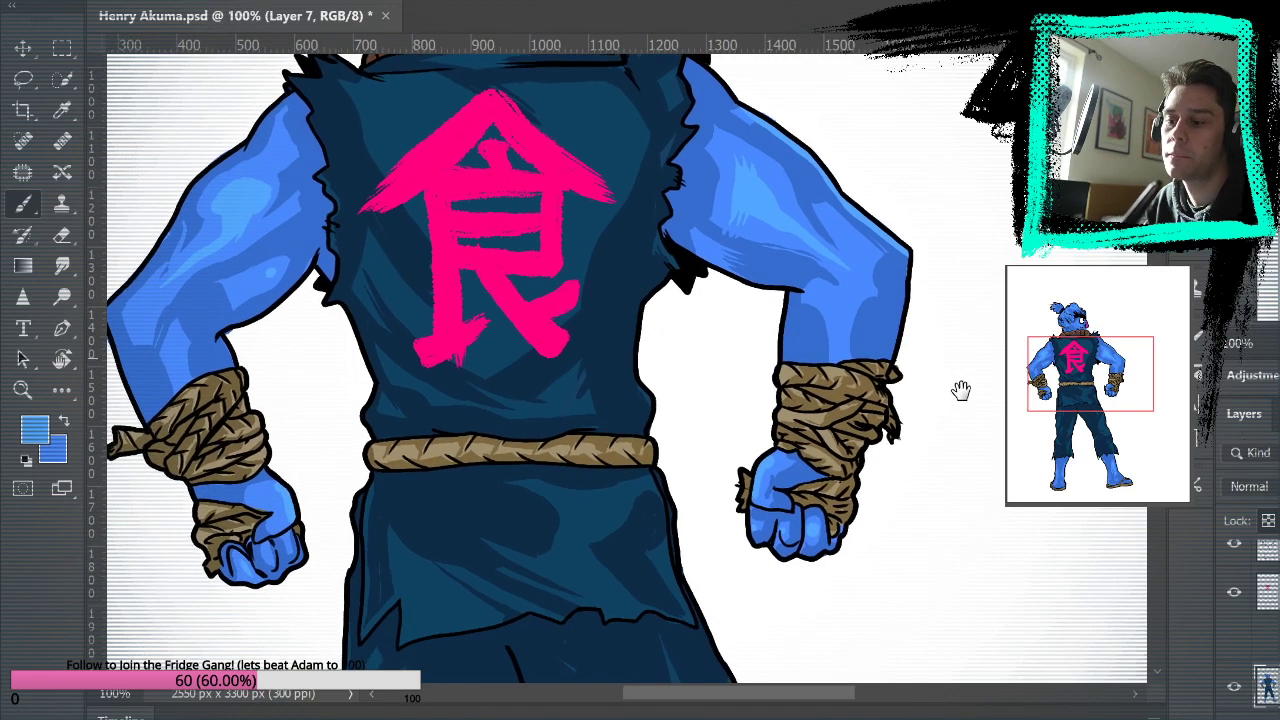
{"action": "scroll", "coordinate": [960, 388], "scroll_direction": "down", "scroll_amount": 2}
{"action": "left_click_drag", "start_coordinate": [979, 310], "coordinate": [1096, 402]}
{"action": "left_click_drag", "start_coordinate": [610, 420], "coordinate": [802, 200]}
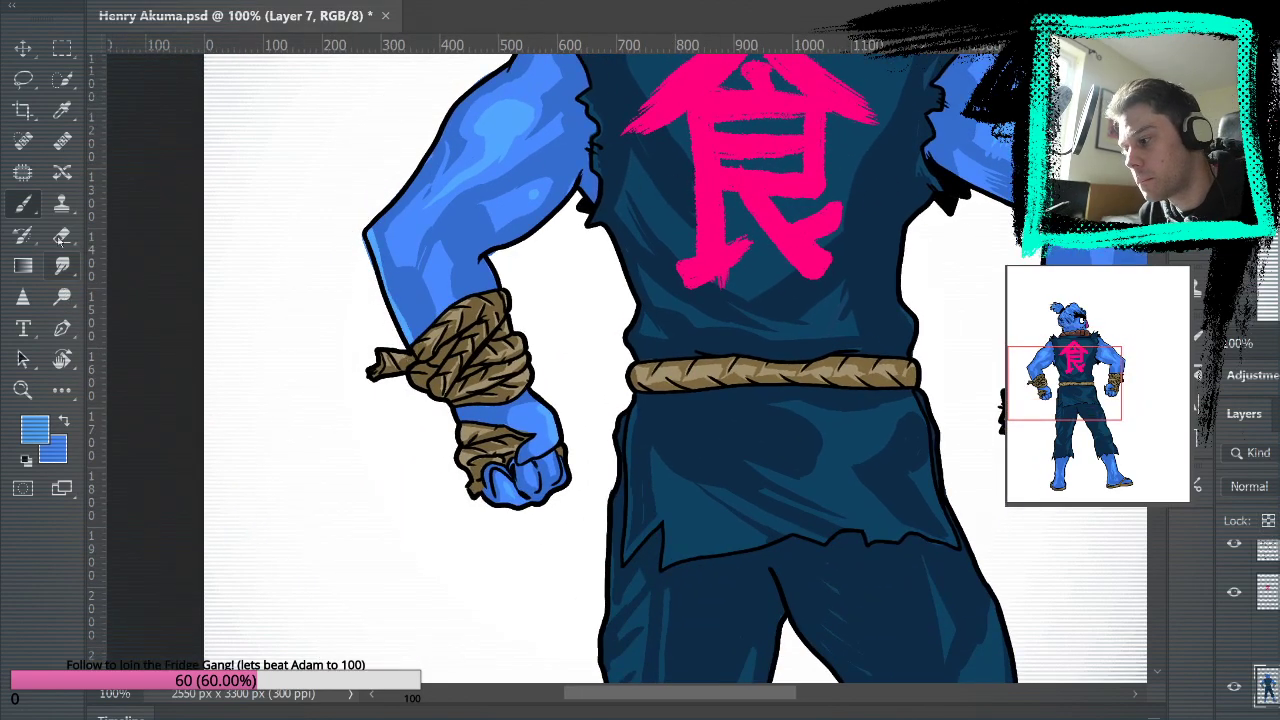
{"action": "key", "text": "e"}
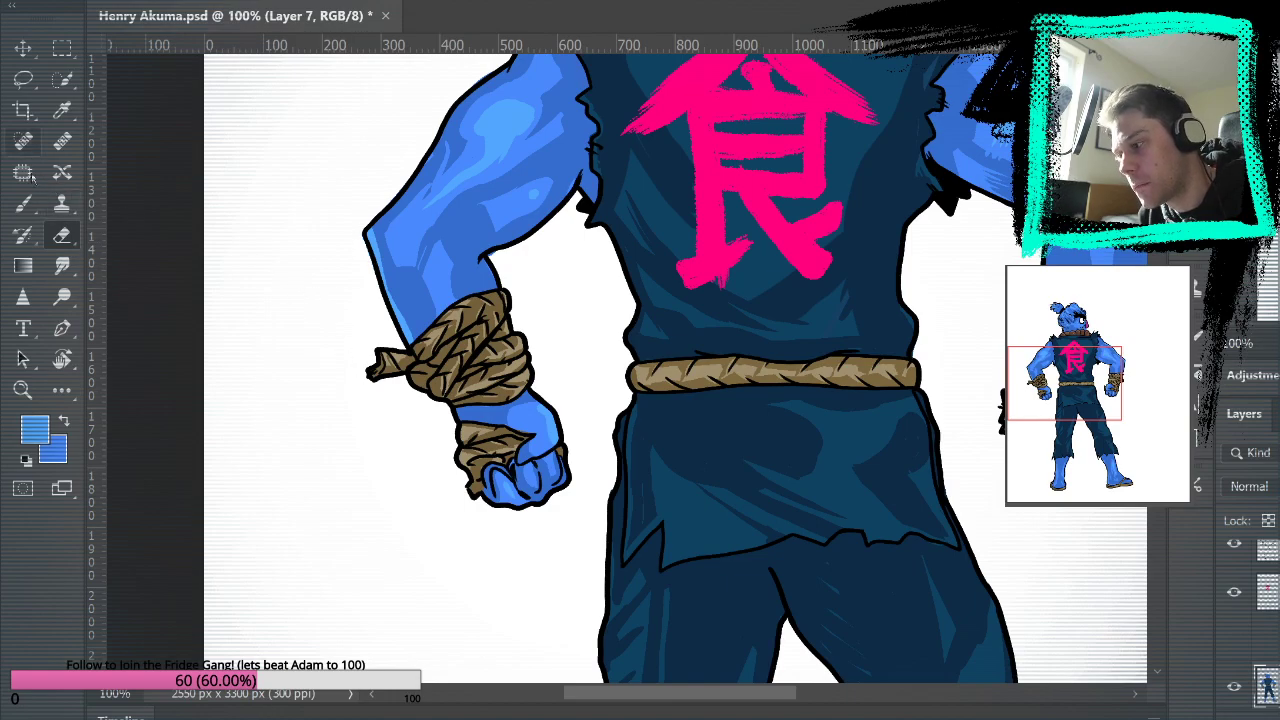
{"action": "left_click", "coordinate": [23, 203]}
Examine the highlights on the whole figure, then on the head and shoulders up close.
{"action": "left_click_drag", "start_coordinate": [958, 534], "coordinate": [828, 712]}
{"action": "key", "text": "ctrl+0"}
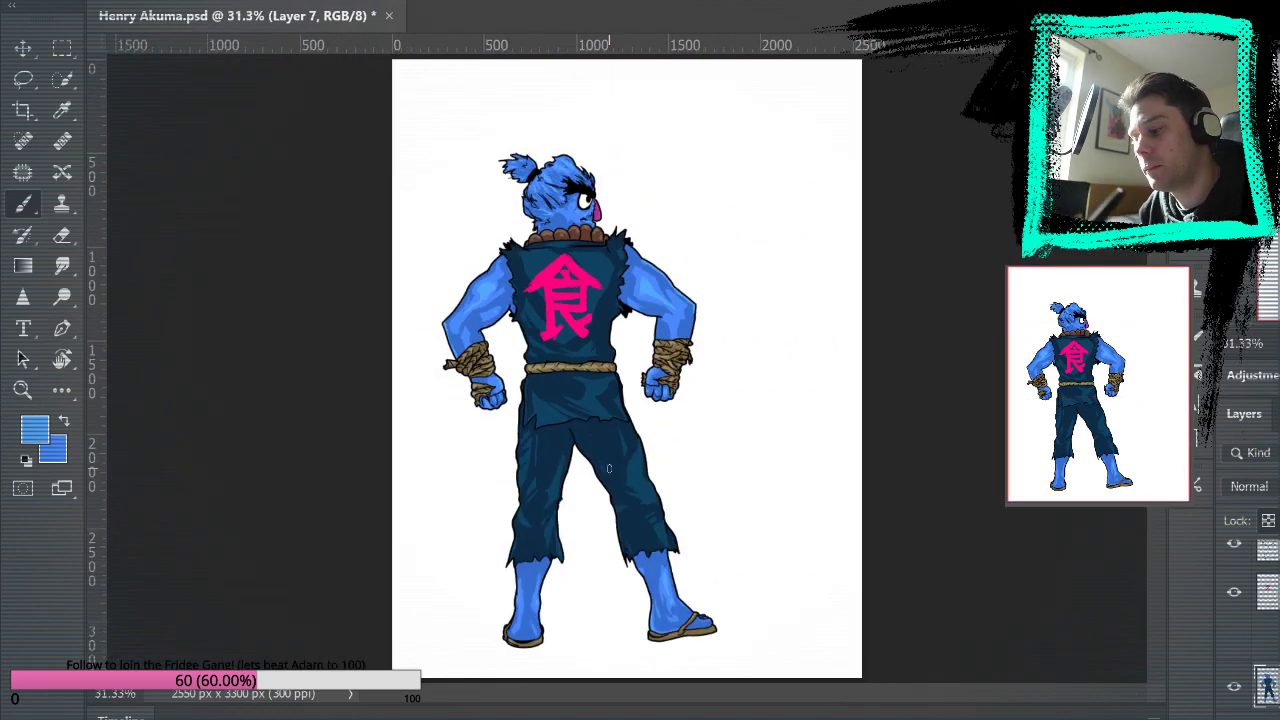
{"action": "left_click", "coordinate": [24, 391]}
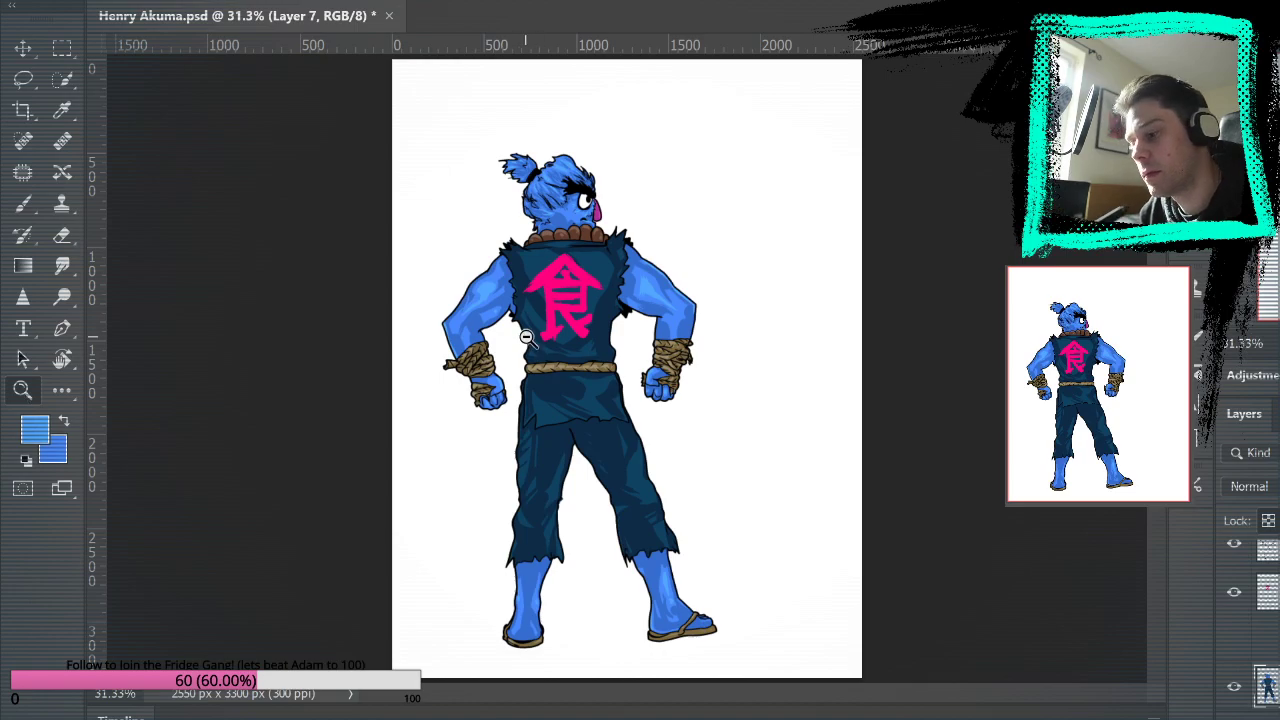
{"action": "key", "text": "ctrl+minus"}
{"action": "left_click_drag", "start_coordinate": [556, 354], "coordinate": [748, 386]}
{"action": "left_click", "coordinate": [748, 386]}
{"action": "left_click_drag", "start_coordinate": [766, 569], "coordinate": [871, 520]}
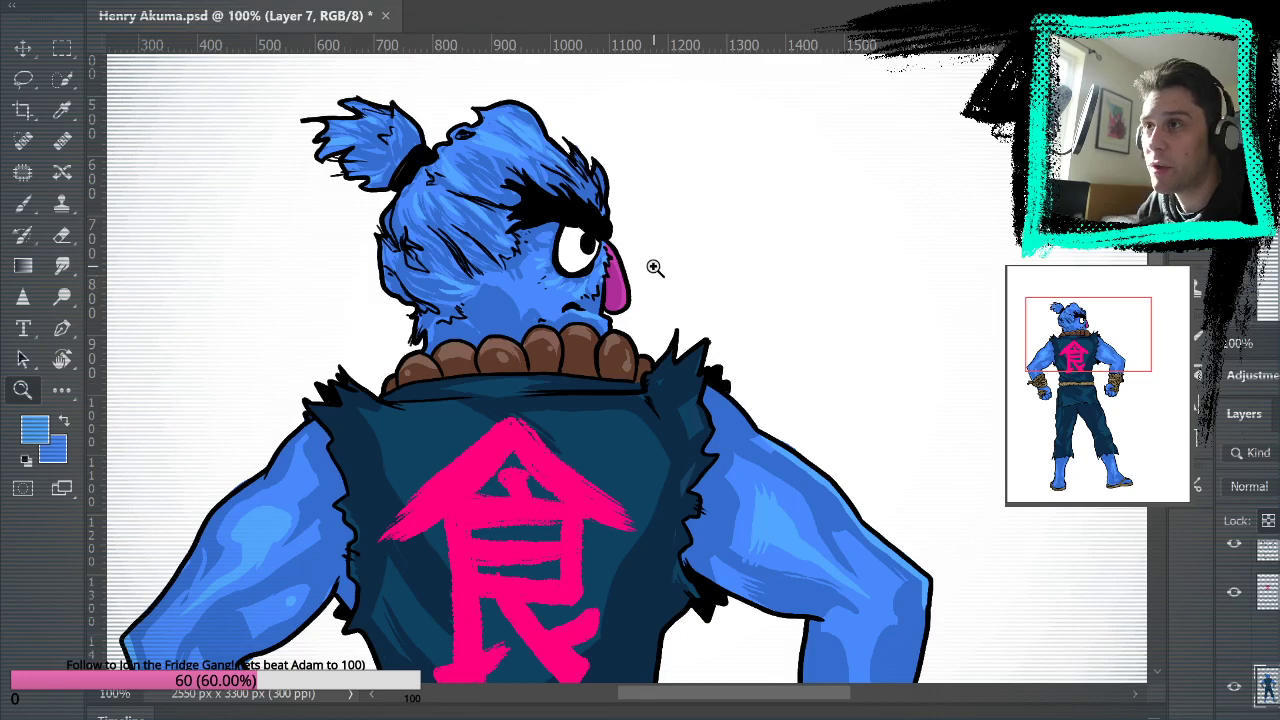
{"action": "left_click_drag", "start_coordinate": [785, 455], "coordinate": [710, 297]}
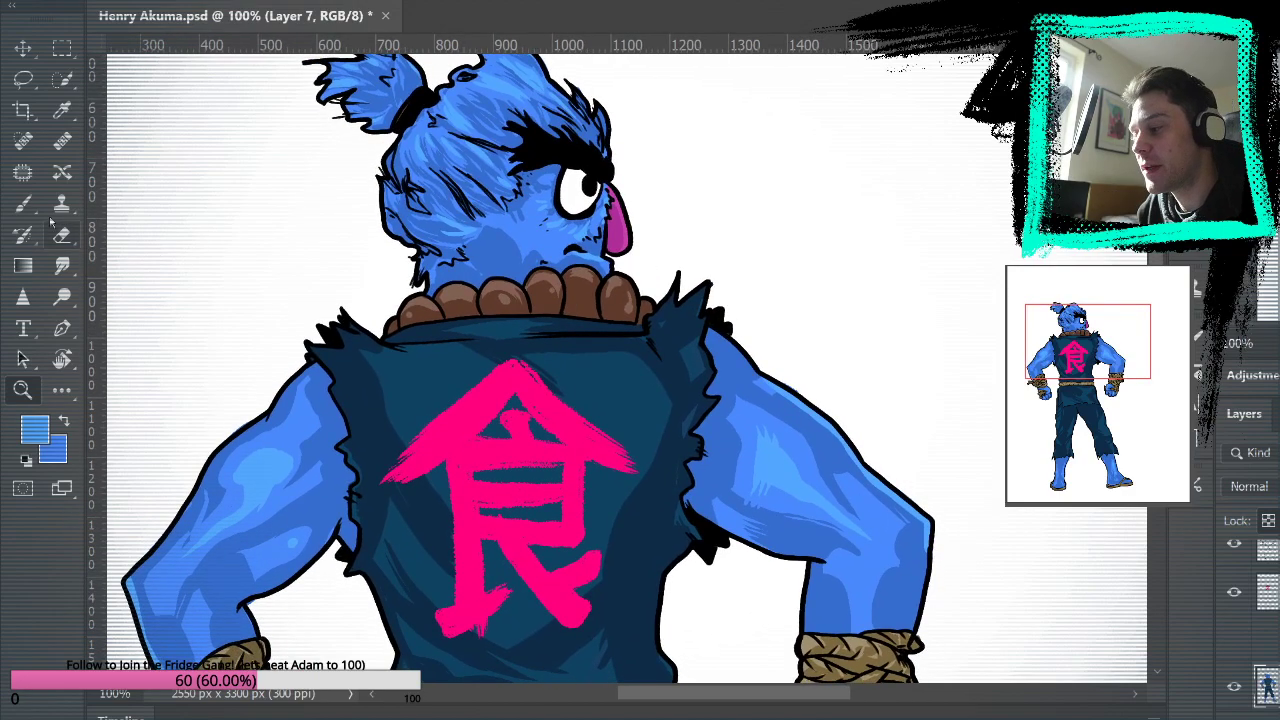
Sample mid blue from the cheek and brush fur strokes into the dark shadow on the neck.
{"action": "key", "text": "b"}
{"action": "left_click", "coordinate": [523, 233], "text": "alt"}
{"action": "left_click_drag", "start_coordinate": [510, 255], "coordinate": [500, 237]}
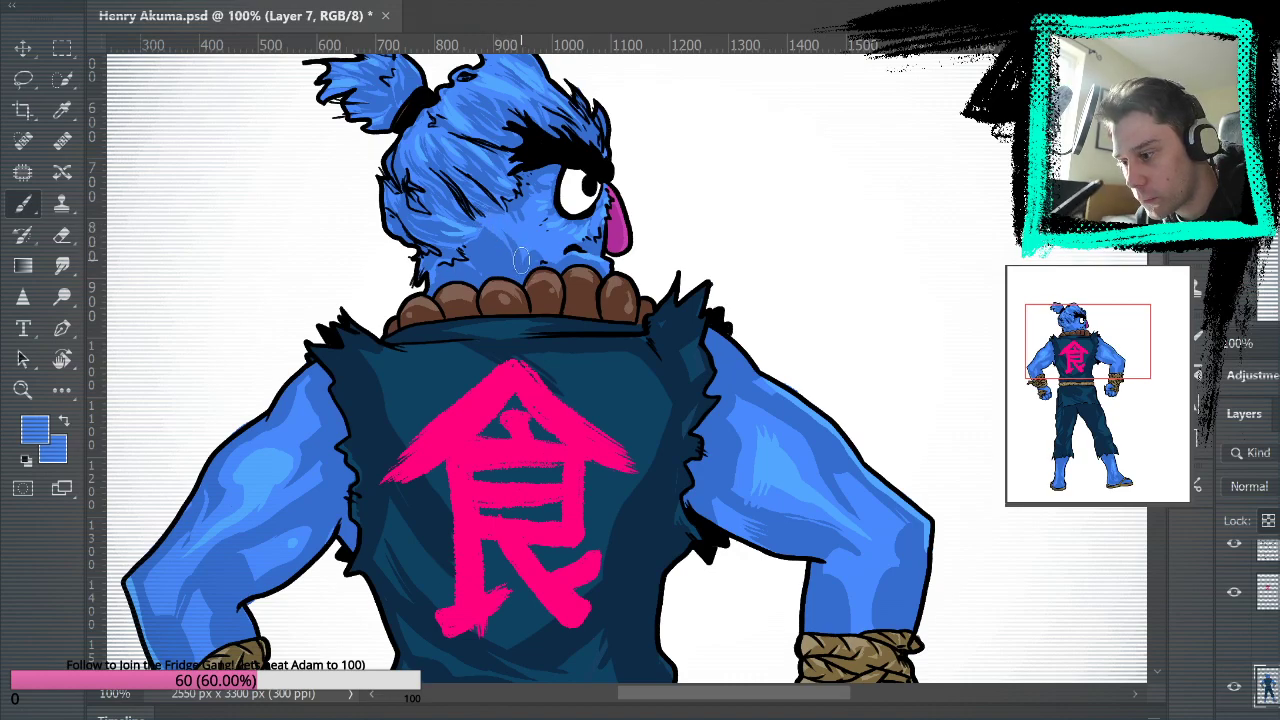
{"action": "left_click_drag", "start_coordinate": [510, 275], "coordinate": [500, 260]}
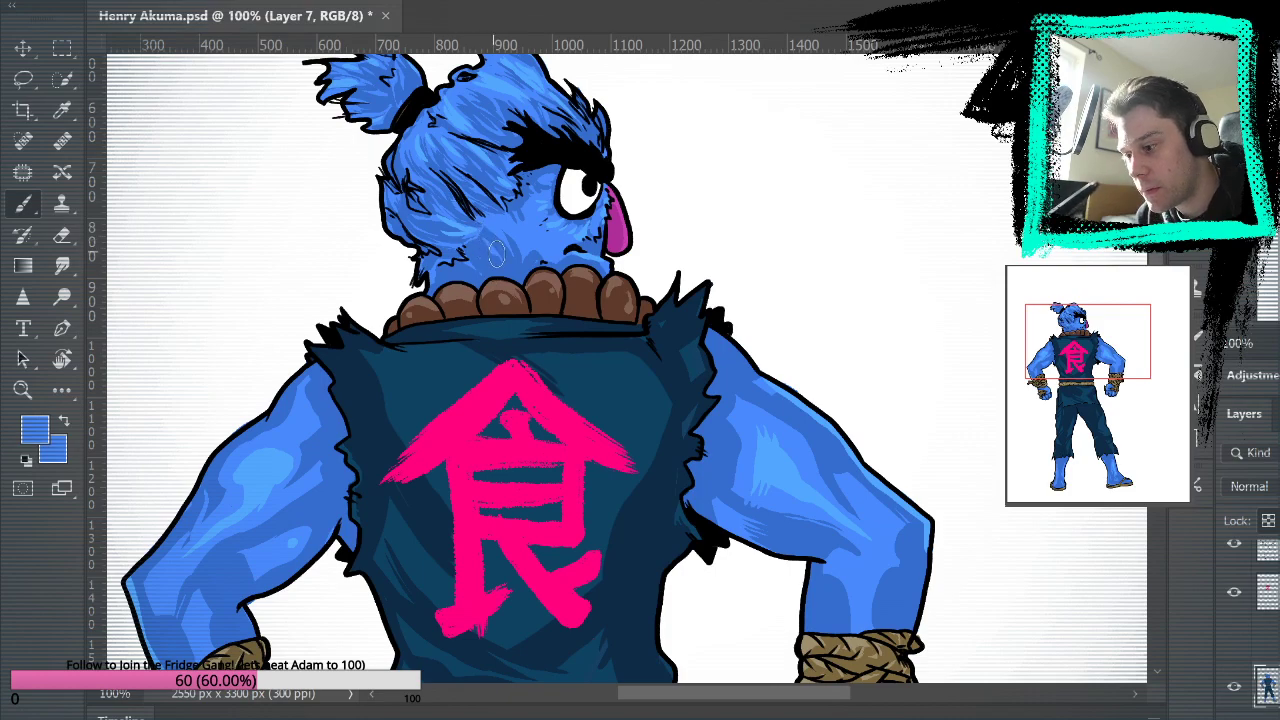
Sample blues from around the cheek and blend fine fur strokes across the lower cheek and jaw.
{"action": "left_click_drag", "start_coordinate": [891, 371], "coordinate": [924, 397]}
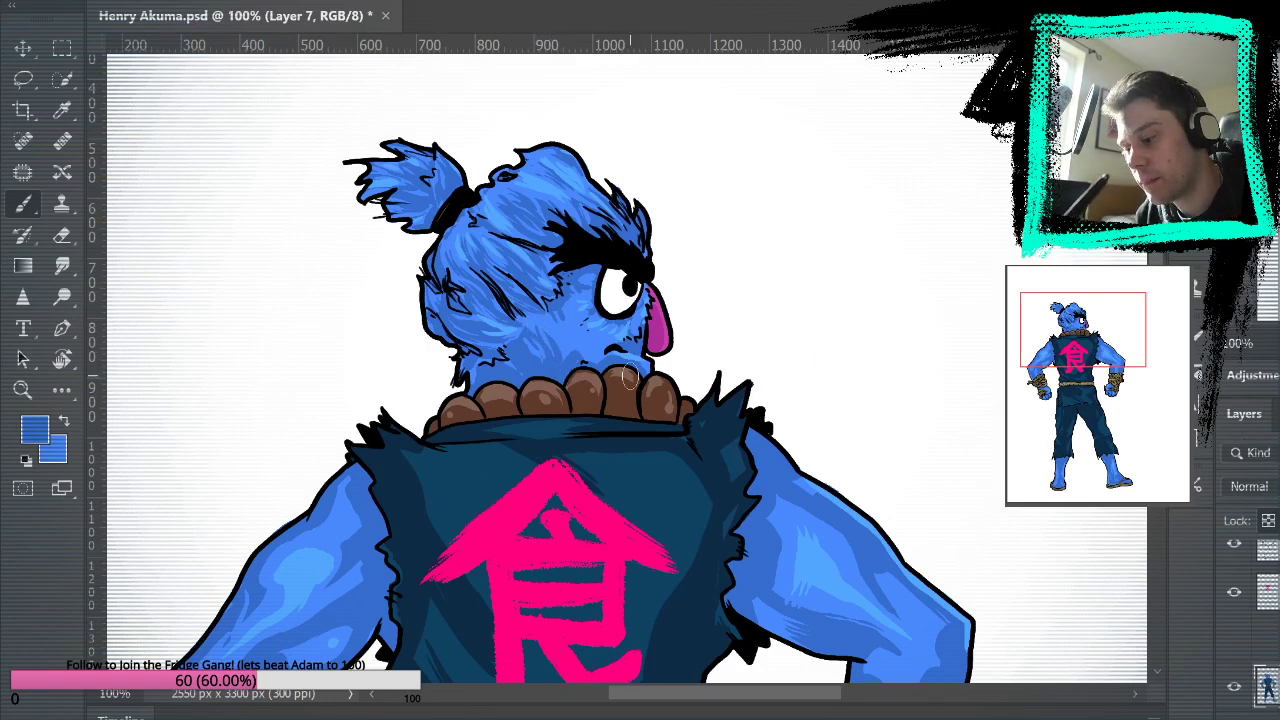
{"action": "left_click", "coordinate": [565, 305], "text": "alt"}
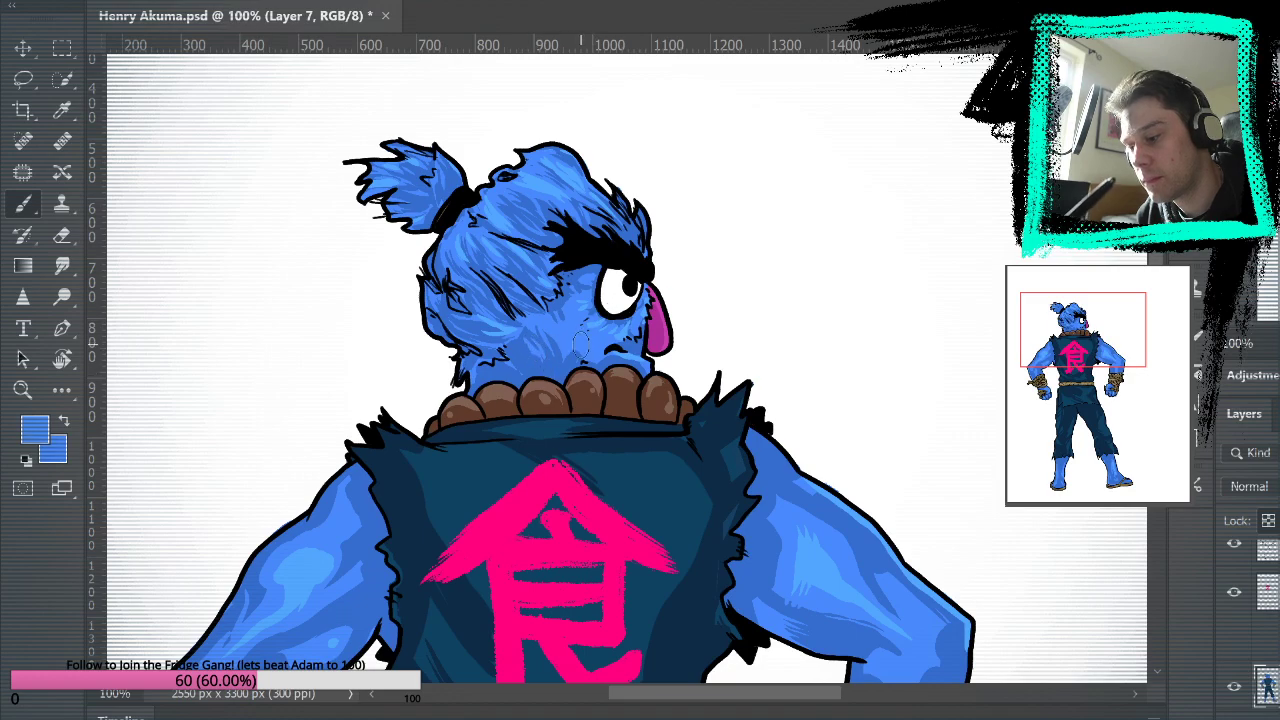
{"action": "left_click", "coordinate": [556, 360], "text": "alt"}
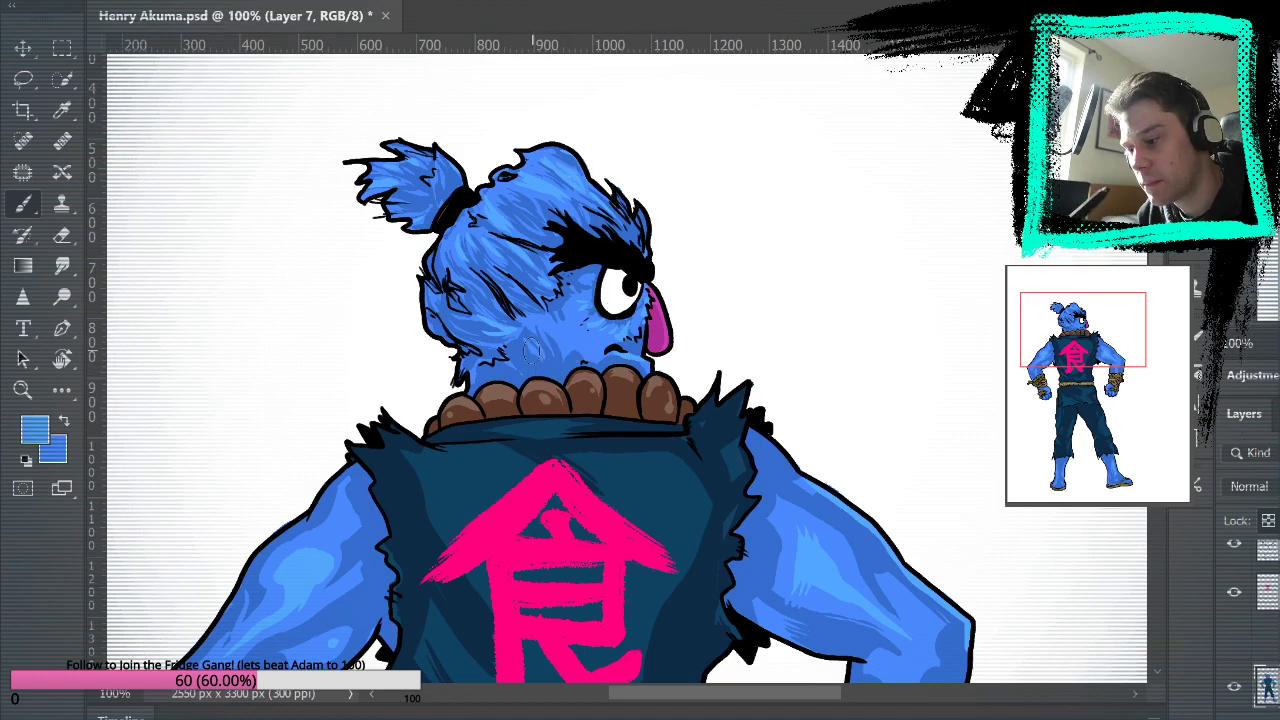
Sample the dark teal of the trousers, pick a lighter blue from it and try a highlight stroke on the trouser leg.
{"action": "left_click_drag", "start_coordinate": [861, 380], "coordinate": [886, 157]}
{"action": "mouse_move", "coordinate": [955, 600]}
{"action": "left_mouse_down"}
{"action": "mouse_move", "coordinate": [900, 126]}
{"action": "mouse_move", "coordinate": [912, 286]}
{"action": "left_mouse_up"}
{"action": "left_click", "coordinate": [668, 318], "text": "alt"}
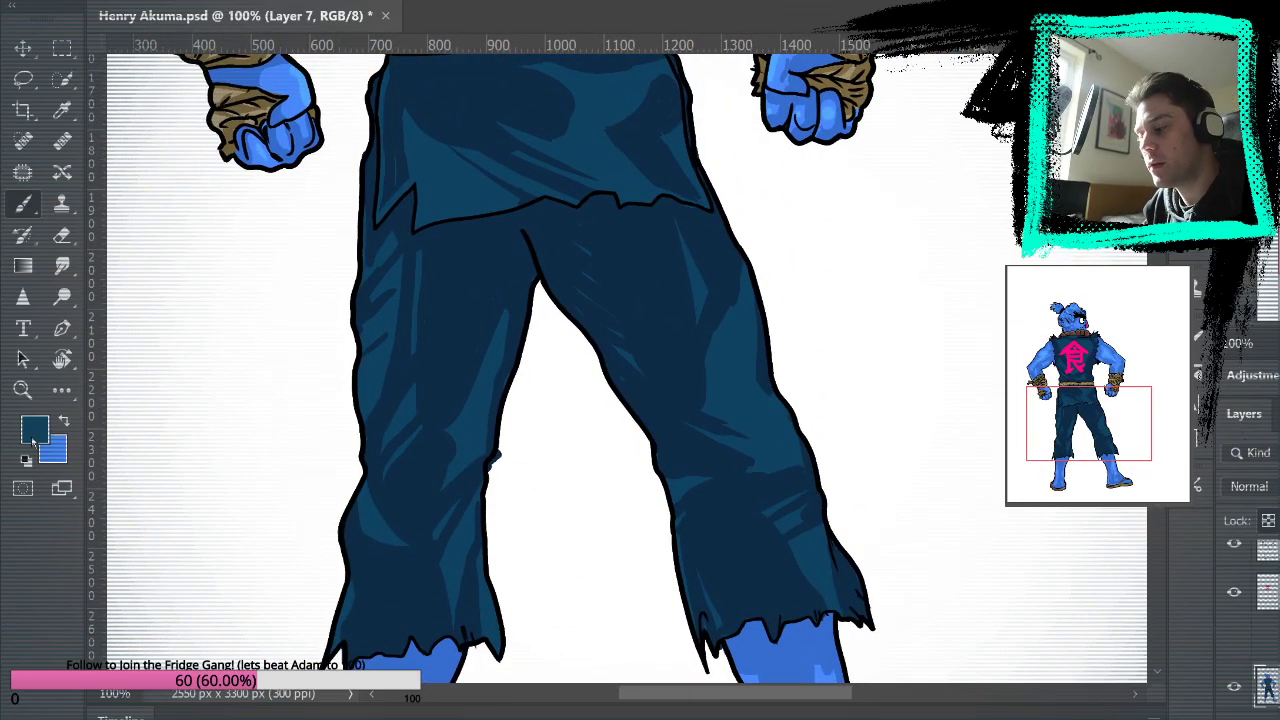
{"action": "key", "text": "i"}
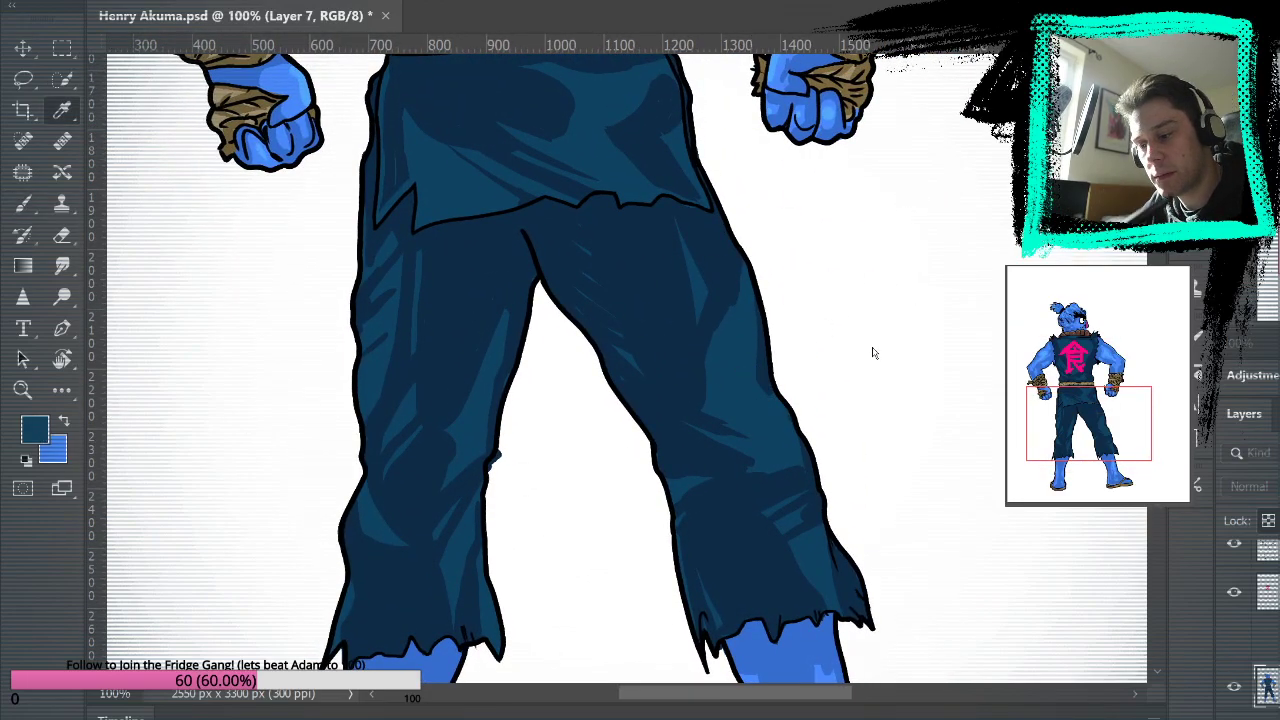
{"action": "key", "text": "b"}
{"action": "left_click", "coordinate": [990, 200]}
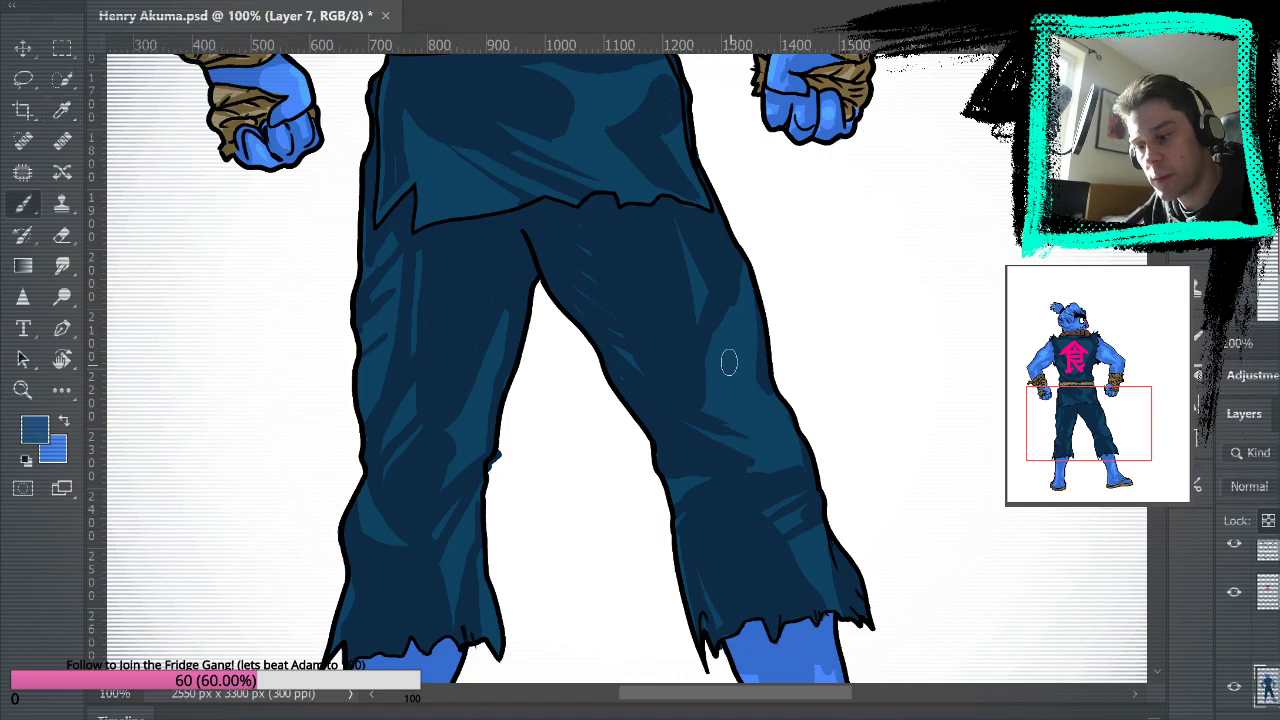
{"action": "left_click_drag", "start_coordinate": [729, 364], "coordinate": [767, 434]}
Fine-tune the foreground colour to a muted mid blue for highlights on the dark teal clothing.
{"action": "left_click_drag", "start_coordinate": [883, 251], "coordinate": [894, 543]}
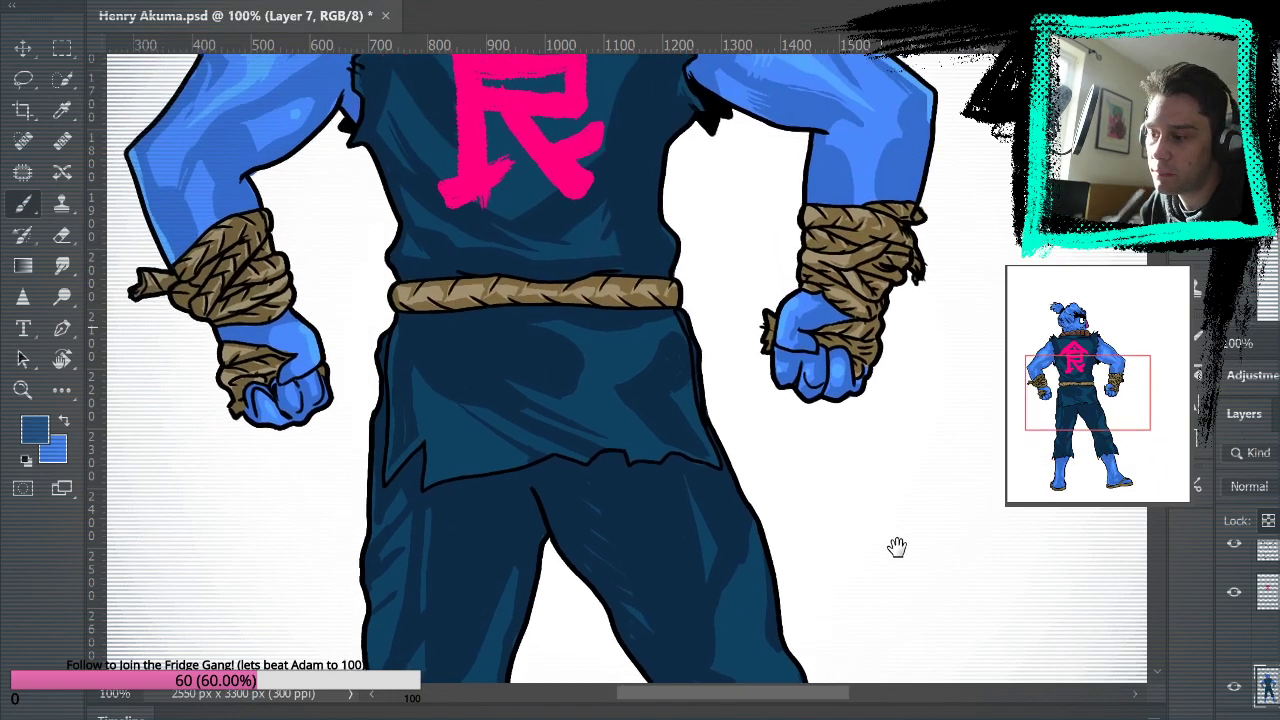
{"action": "key", "text": "i"}
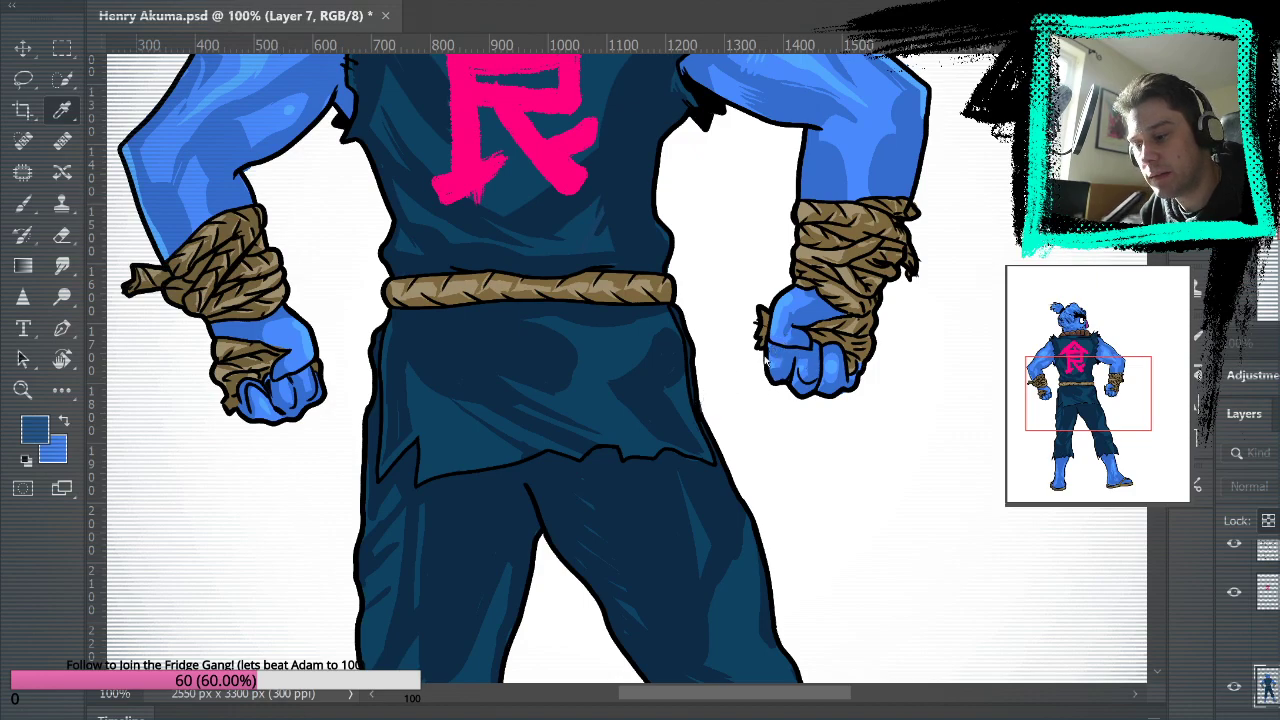
{"action": "left_click", "coordinate": [984, 216]}
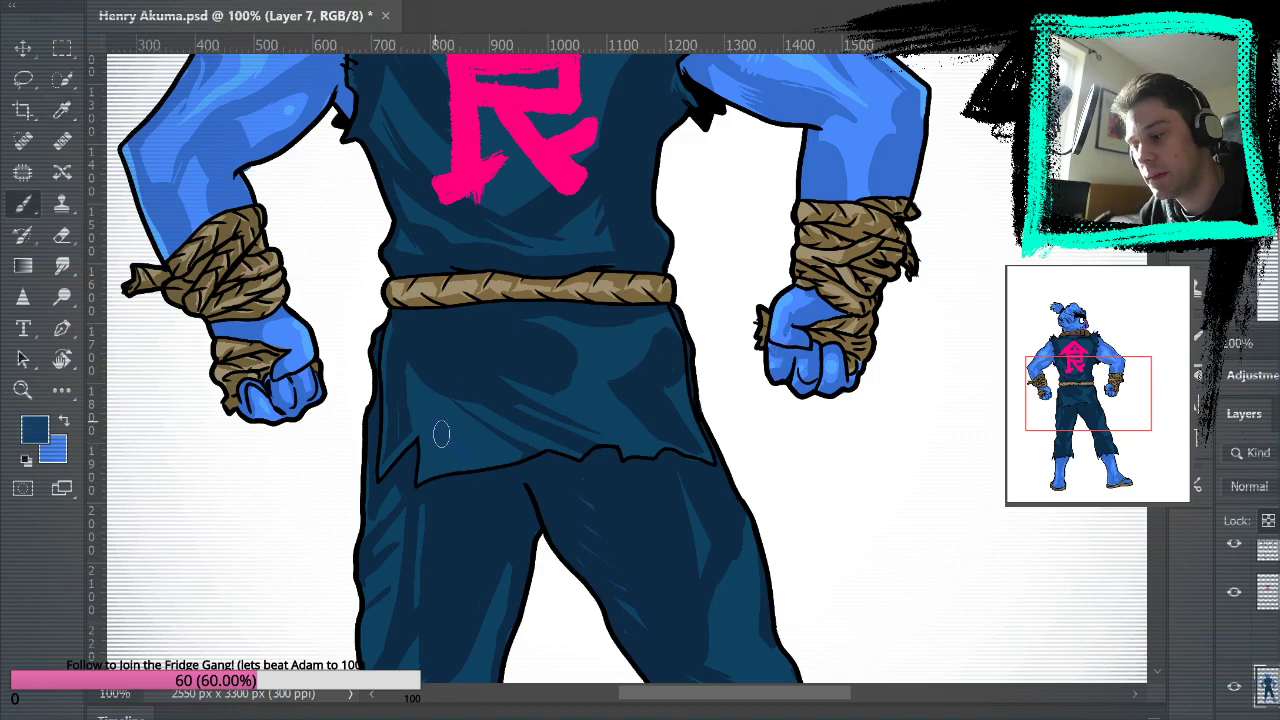
{"action": "left_click", "coordinate": [35, 430]}
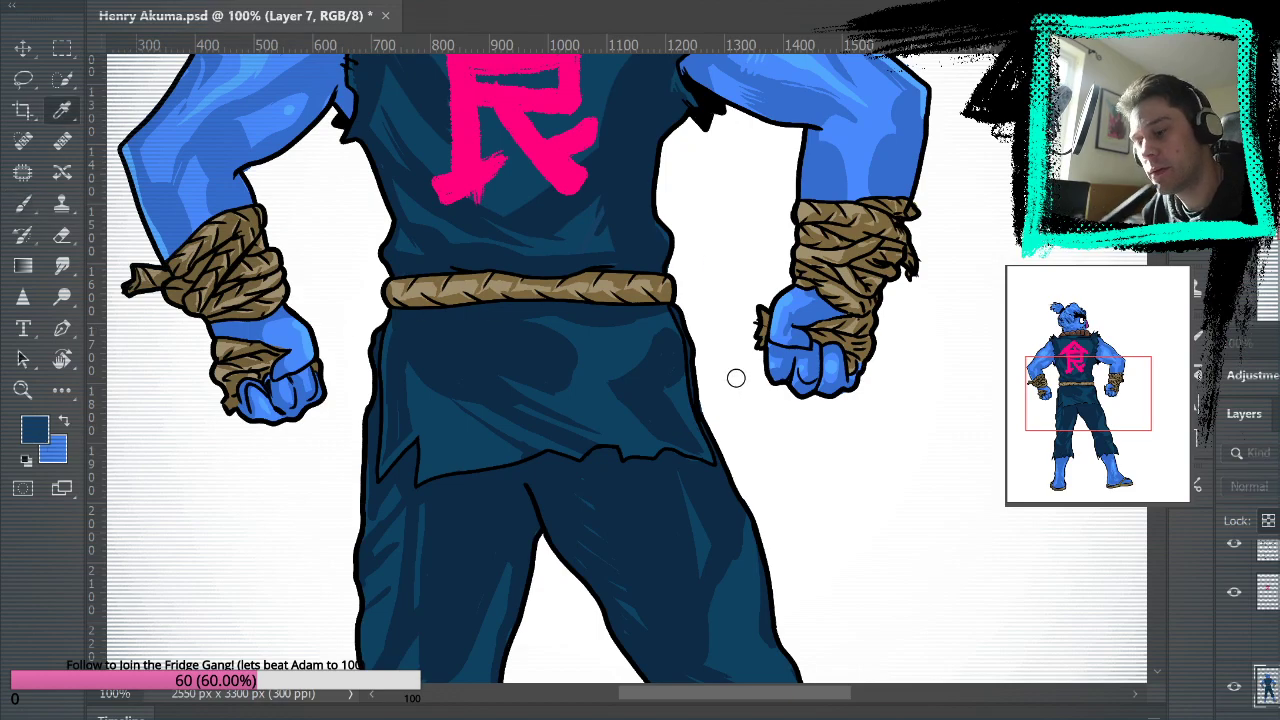
{"action": "left_click", "coordinate": [996, 214]}
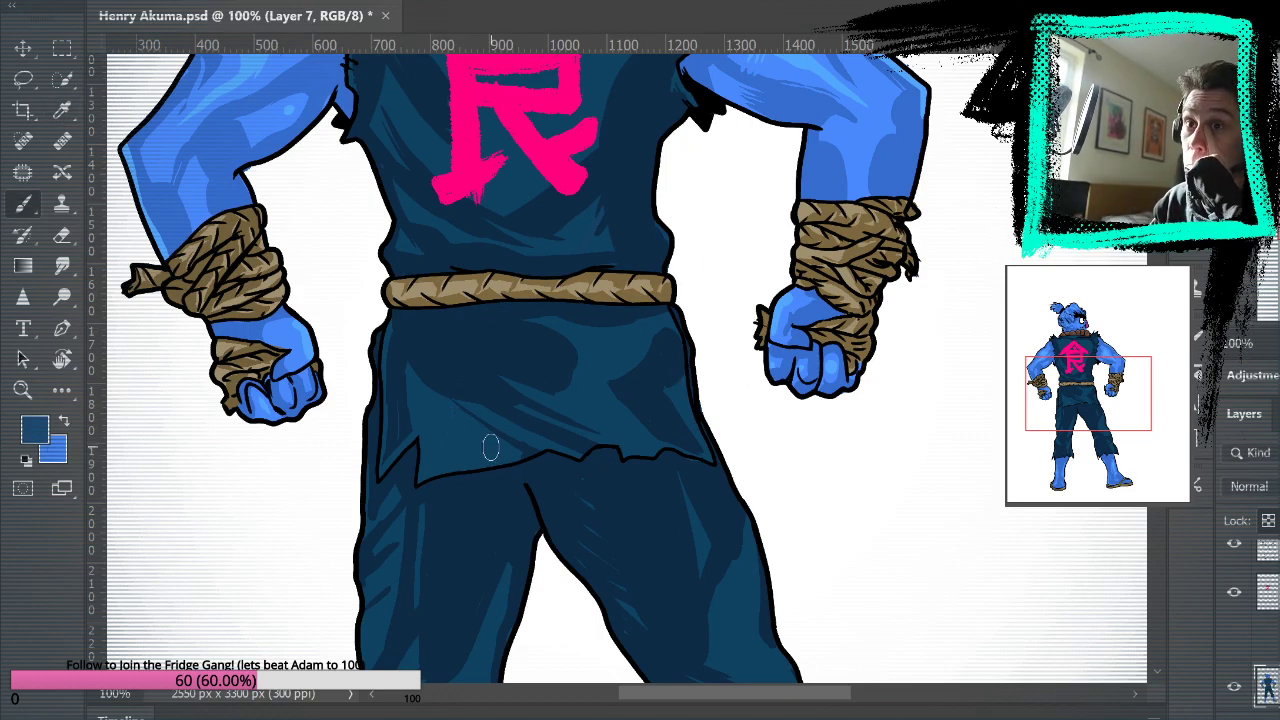
Hide the layer with the pink kanji so the back of the vest is clear for painting.
{"action": "scroll", "coordinate": [490, 448], "scroll_direction": "up", "scroll_amount": 5}
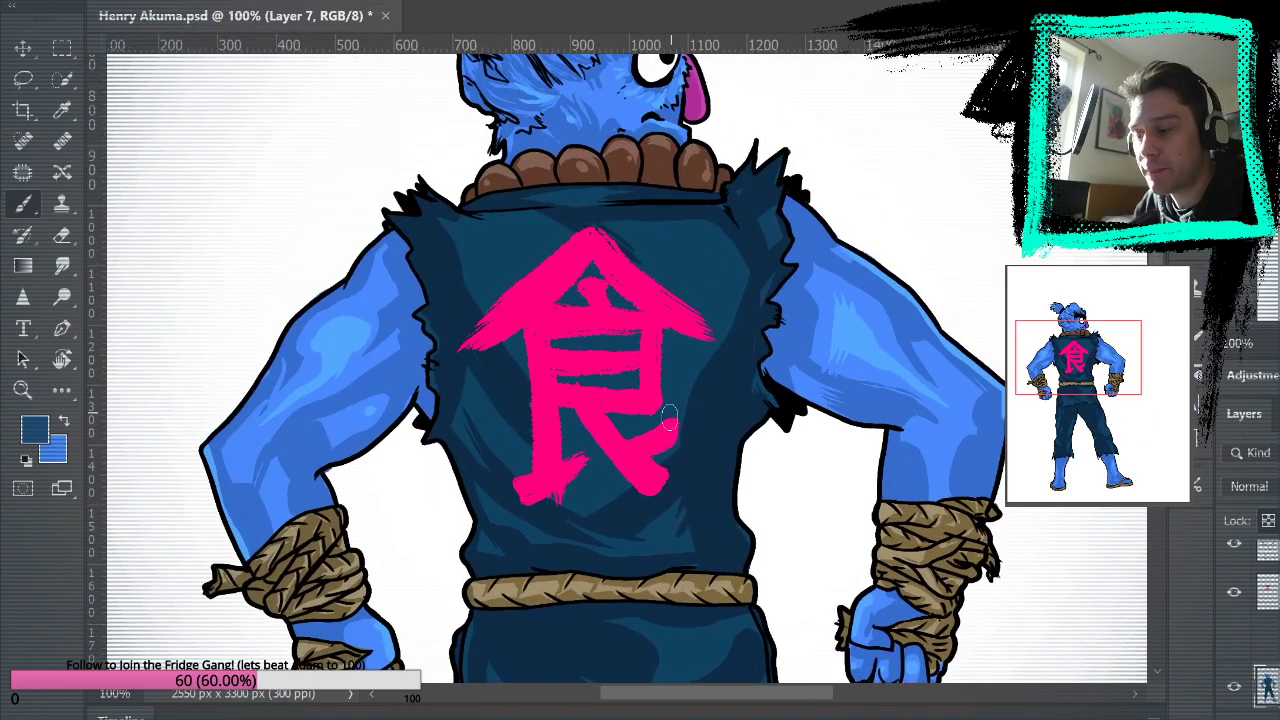
{"action": "left_click", "coordinate": [1234, 592]}
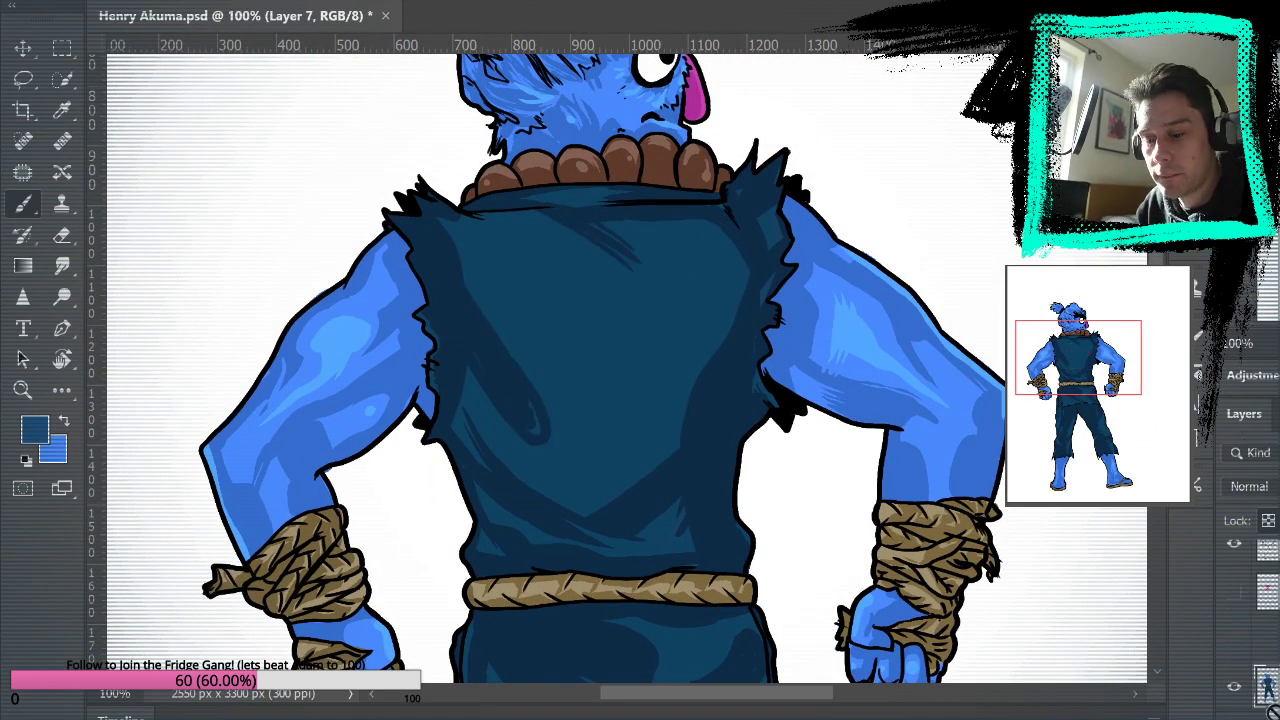
{"action": "left_click", "coordinate": [1234, 592]}
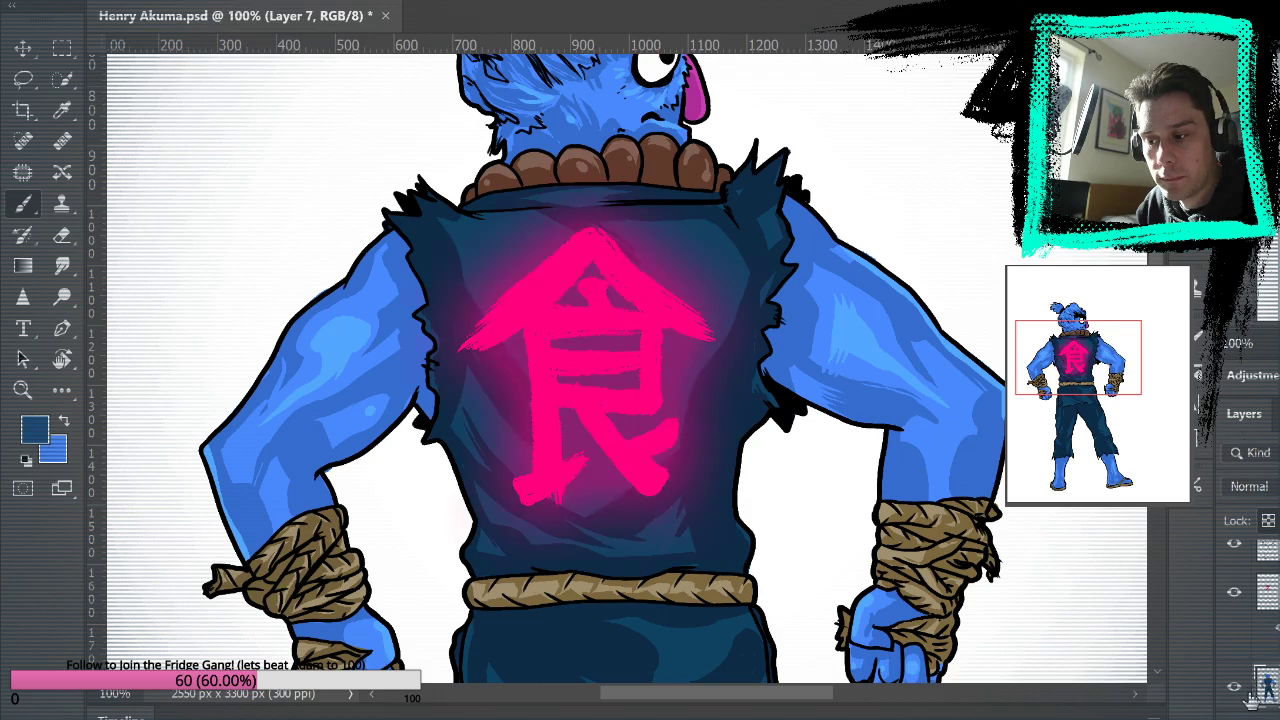
{"action": "left_click", "coordinate": [1236, 594]}
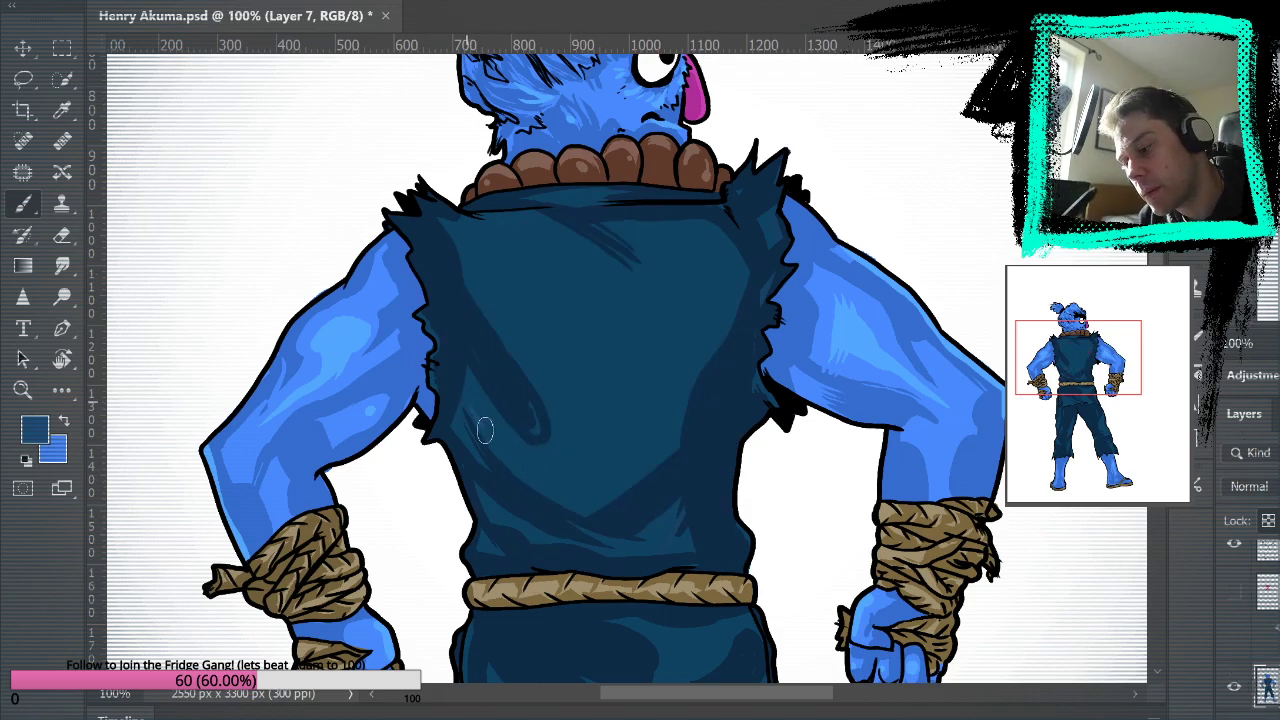
Paint a curved blue highlight along the vest's lower-left fold and outline a large heart-shaped highlight across its back.
{"action": "mouse_move", "coordinate": [467, 397]}
{"action": "left_mouse_down"}
{"action": "mouse_move", "coordinate": [514, 454]}
{"action": "mouse_move", "coordinate": [593, 507]}
{"action": "left_mouse_up"}
{"action": "left_click_drag", "start_coordinate": [472, 397], "coordinate": [586, 508]}
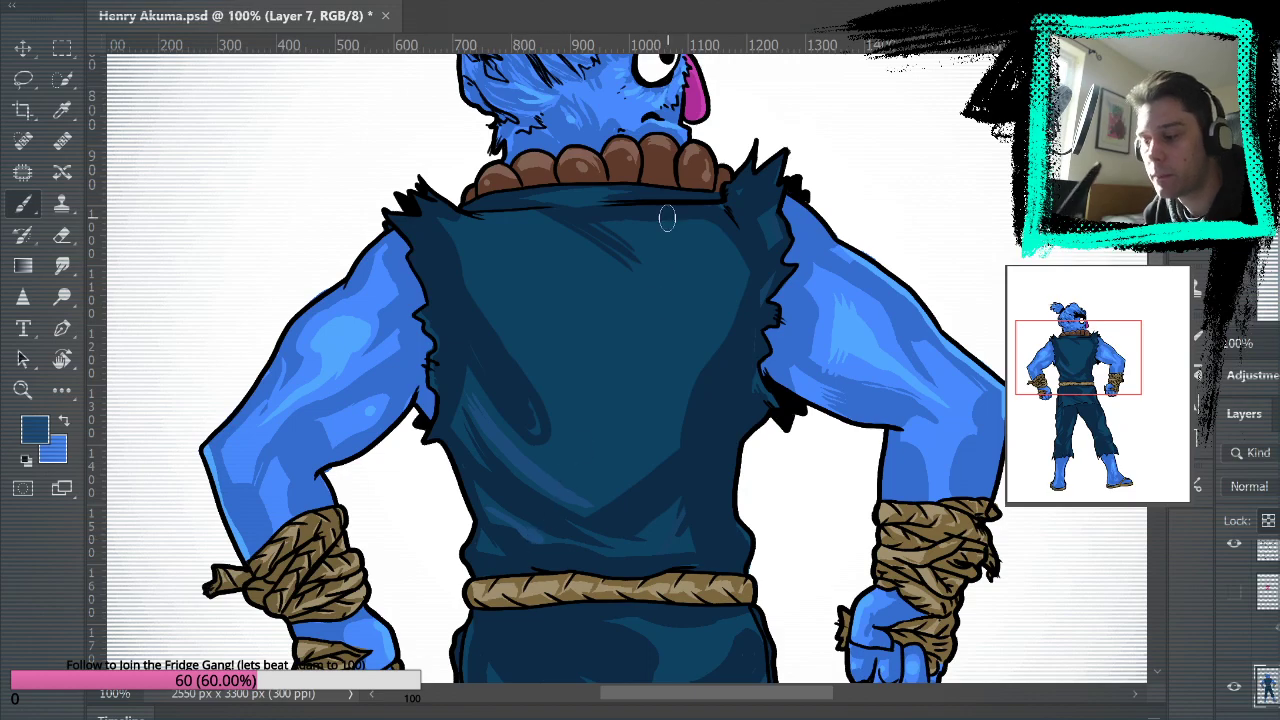
{"action": "left_click_drag", "start_coordinate": [843, 351], "coordinate": [909, 280]}
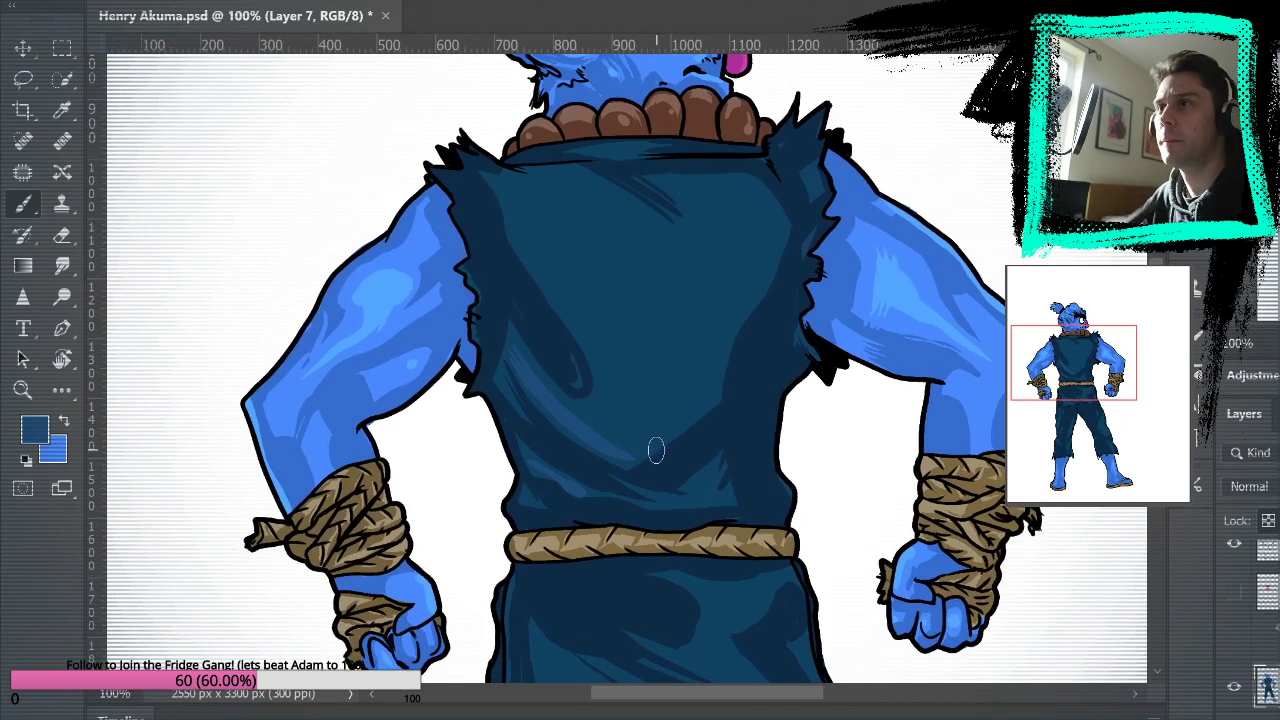
{"action": "mouse_move", "coordinate": [533, 247]}
{"action": "left_mouse_down"}
{"action": "mouse_move", "coordinate": [584, 212]}
{"action": "mouse_move", "coordinate": [633, 240]}
{"action": "mouse_move", "coordinate": [739, 232]}
{"action": "mouse_move", "coordinate": [745, 266]}
{"action": "mouse_move", "coordinate": [723, 233]}
{"action": "mouse_move", "coordinate": [742, 295]}
{"action": "mouse_move", "coordinate": [636, 381]}
{"action": "left_mouse_up"}
{"action": "mouse_move", "coordinate": [545, 225]}
{"action": "left_mouse_down"}
{"action": "mouse_move", "coordinate": [572, 319]}
{"action": "mouse_move", "coordinate": [652, 398]}
{"action": "left_mouse_up"}
{"action": "key", "text": "ctrl+z"}
{"action": "mouse_move", "coordinate": [556, 212]}
{"action": "left_mouse_down"}
{"action": "mouse_move", "coordinate": [546, 262]}
{"action": "mouse_move", "coordinate": [650, 395]}
{"action": "left_mouse_up"}
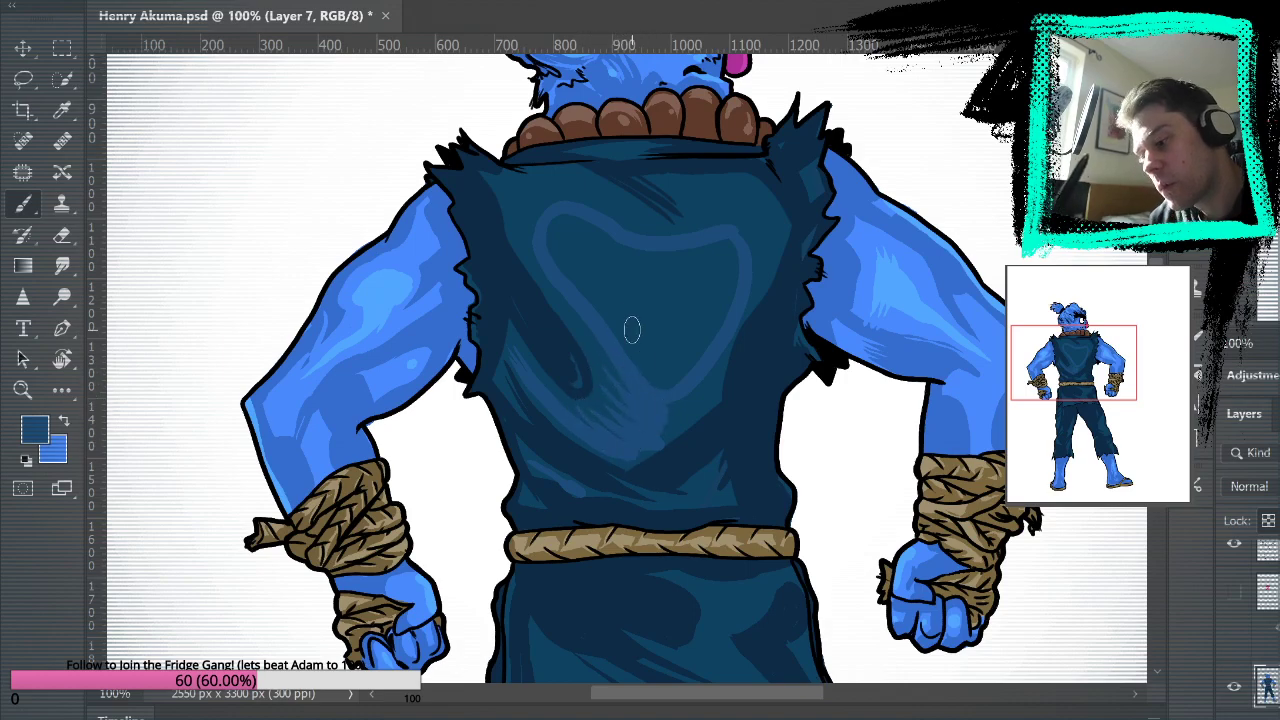
Break up the lower end of the vest highlight into tapered strokes using the surrounding teal.
{"action": "key", "text": "z"}
{"action": "left_click", "coordinate": [723, 374]}
{"action": "key", "text": "b"}
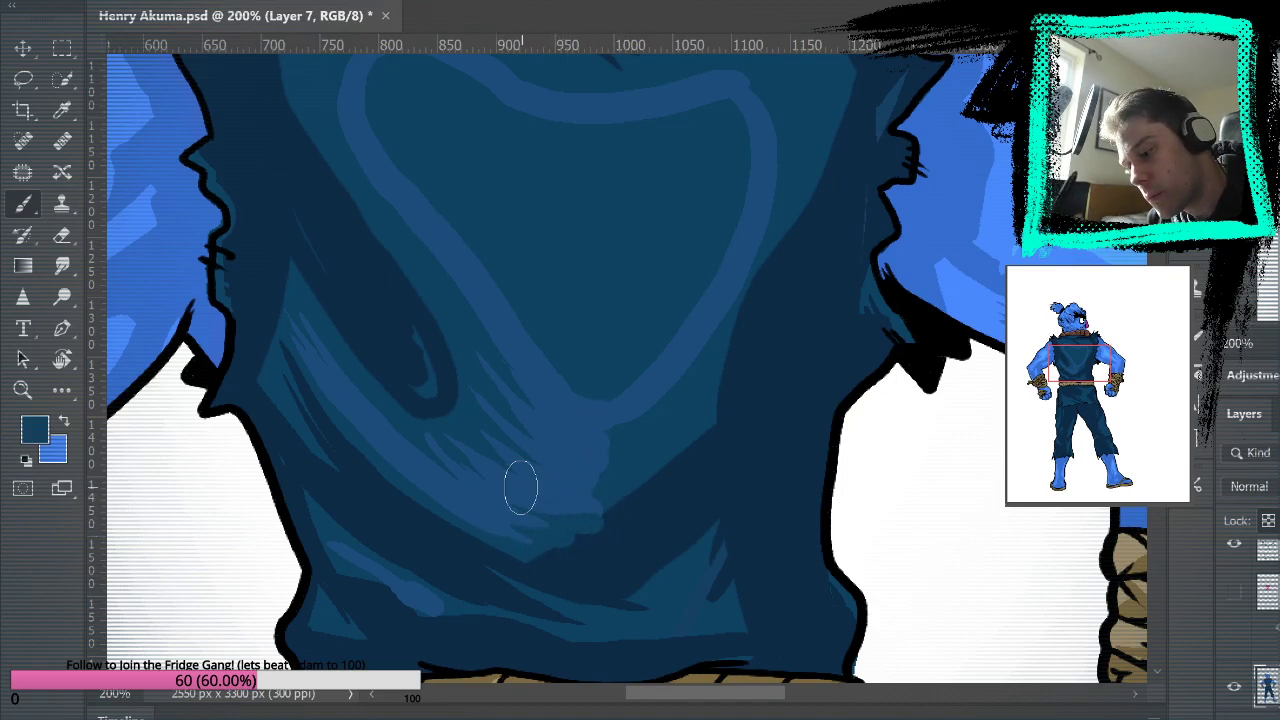
{"action": "left_click_drag", "start_coordinate": [552, 476], "coordinate": [586, 482]}
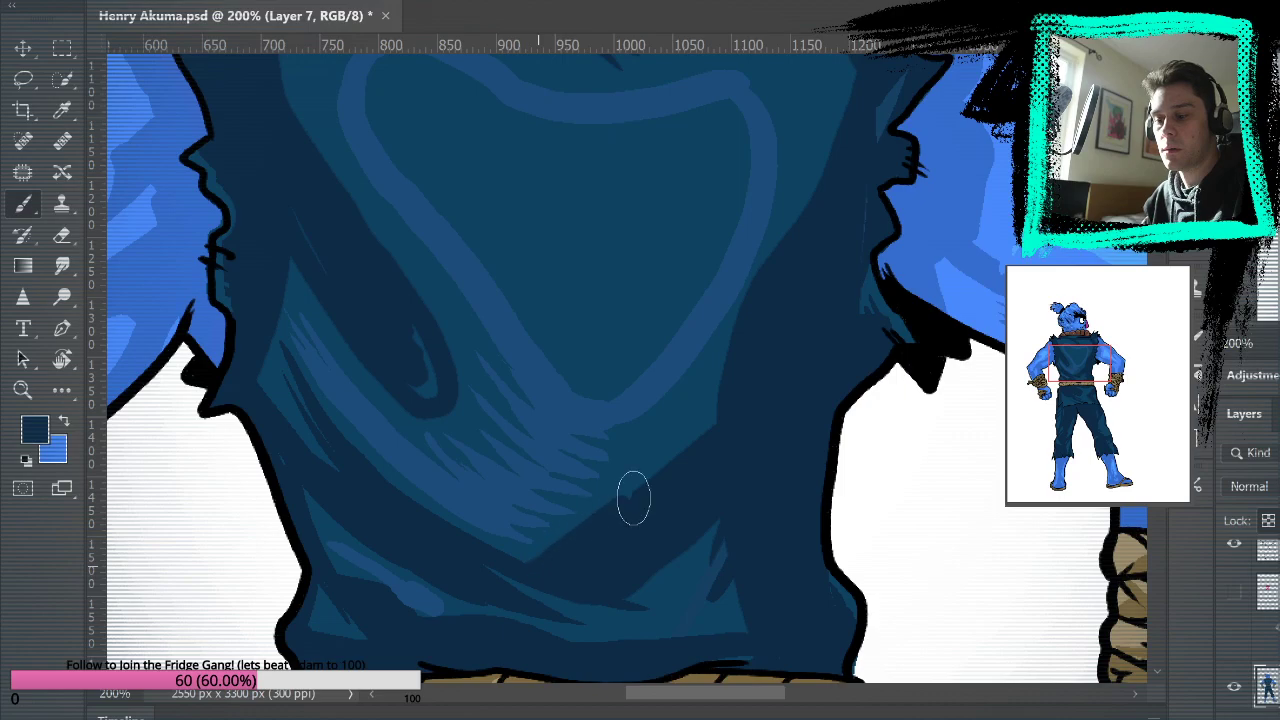
Sample the highlight blue, outline a narrow diagonal fold inside the vest highlight and fill the remaining area with blue.
{"action": "left_click_drag", "start_coordinate": [828, 429], "coordinate": [883, 523]}
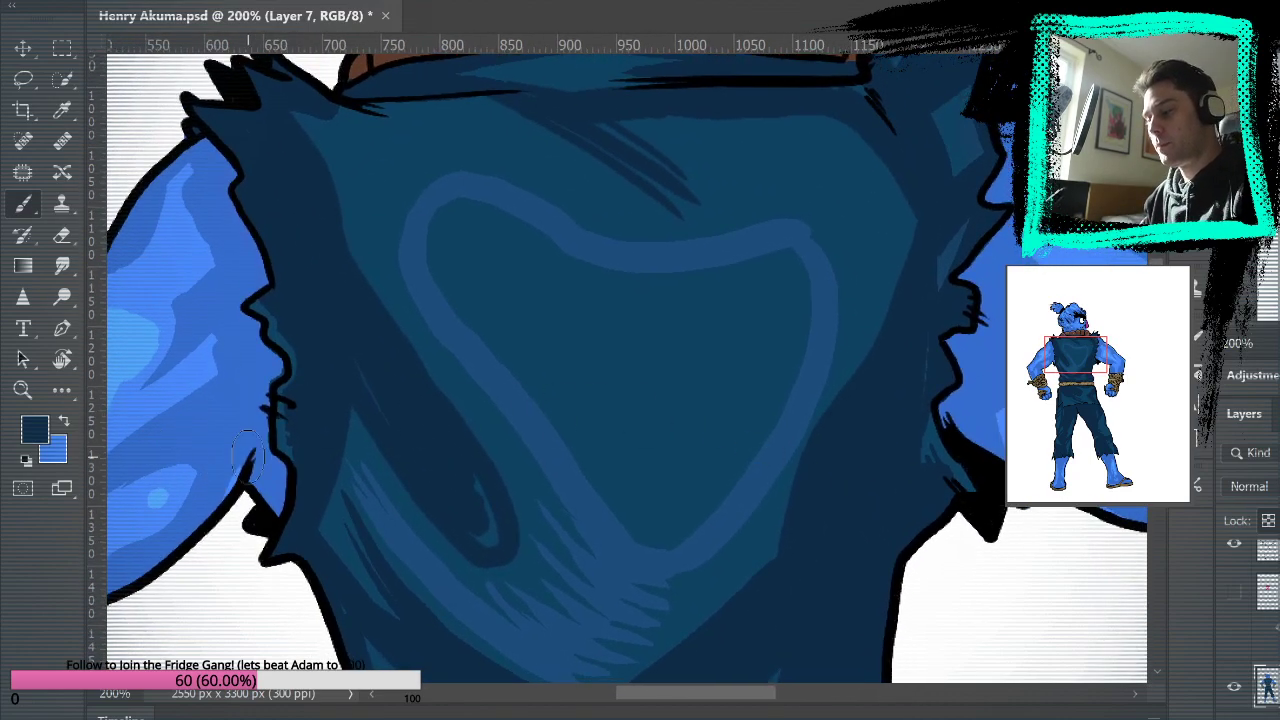
{"action": "left_click", "coordinate": [589, 483], "text": "alt"}
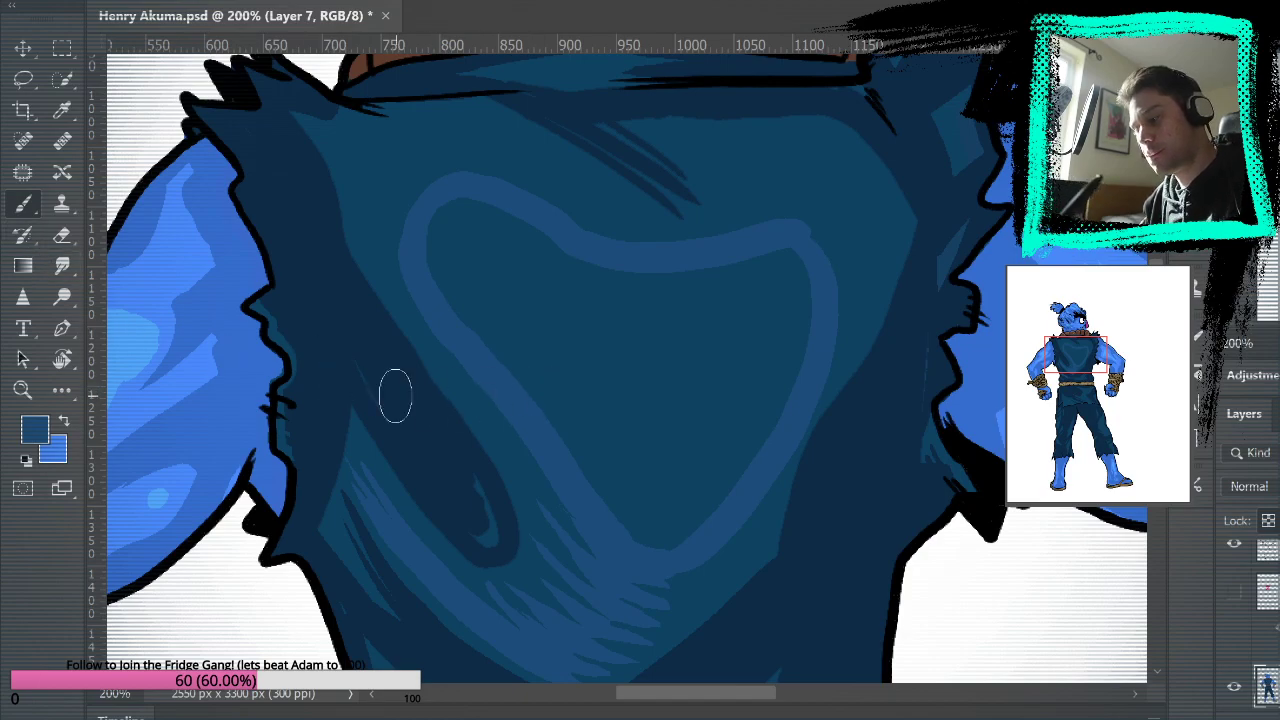
{"action": "mouse_move", "coordinate": [432, 268]}
{"action": "left_mouse_down"}
{"action": "mouse_move", "coordinate": [472, 285]}
{"action": "mouse_move", "coordinate": [659, 503]}
{"action": "left_mouse_up"}
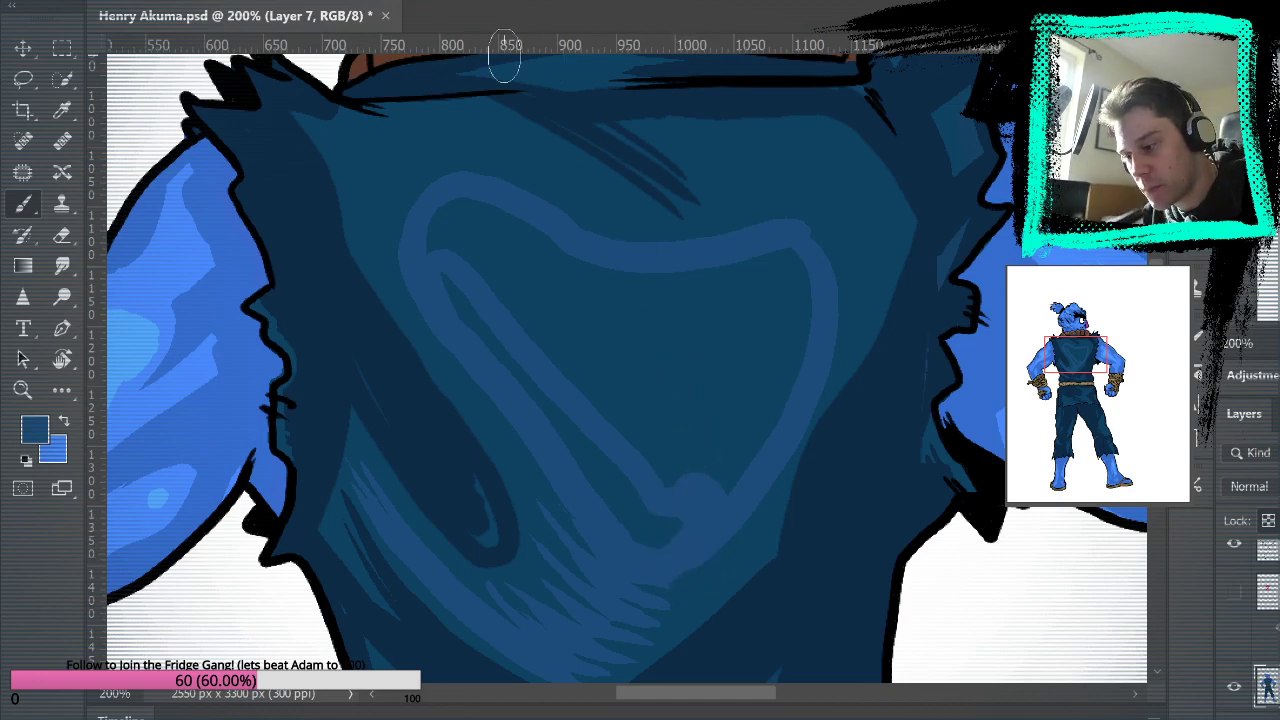
{"action": "left_click", "coordinate": [60, 392]}
{"action": "left_click", "coordinate": [716, 395]}
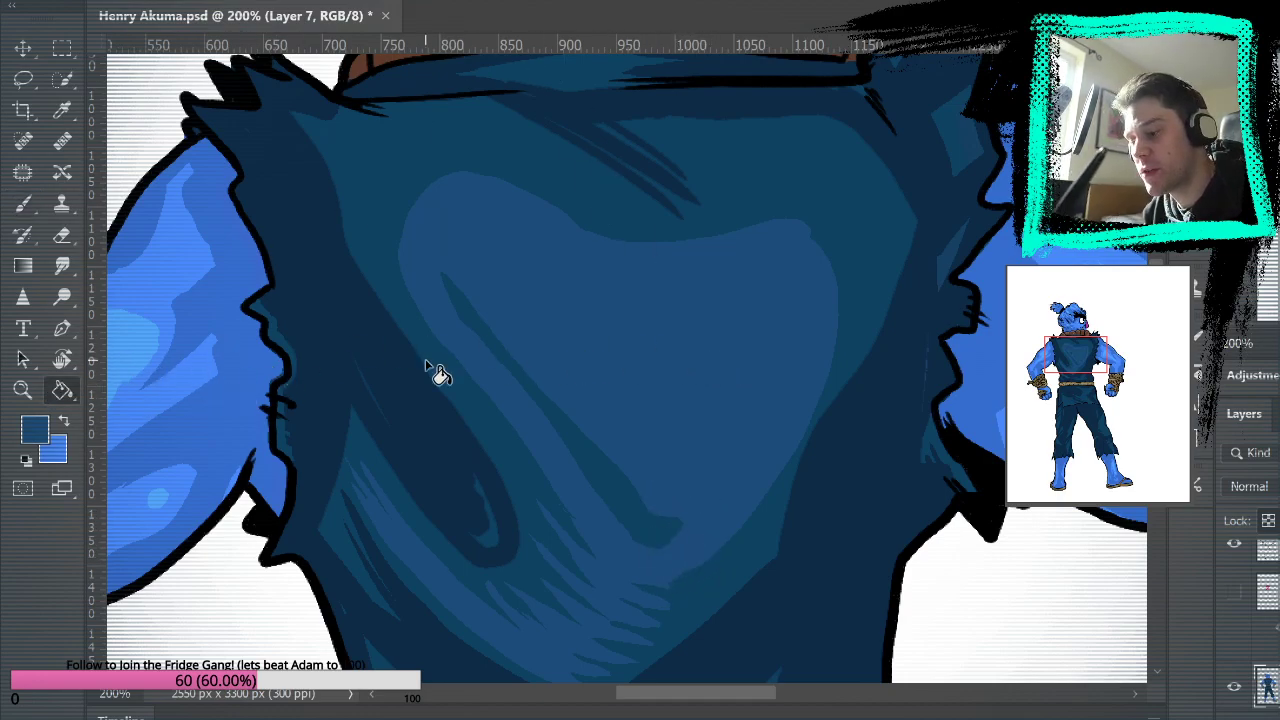
Sample the vest's teal and carve tapered fold strokes into the upper-left part of the highlight.
{"action": "left_click", "coordinate": [23, 204]}
{"action": "left_click_drag", "start_coordinate": [880, 363], "coordinate": [863, 206]}
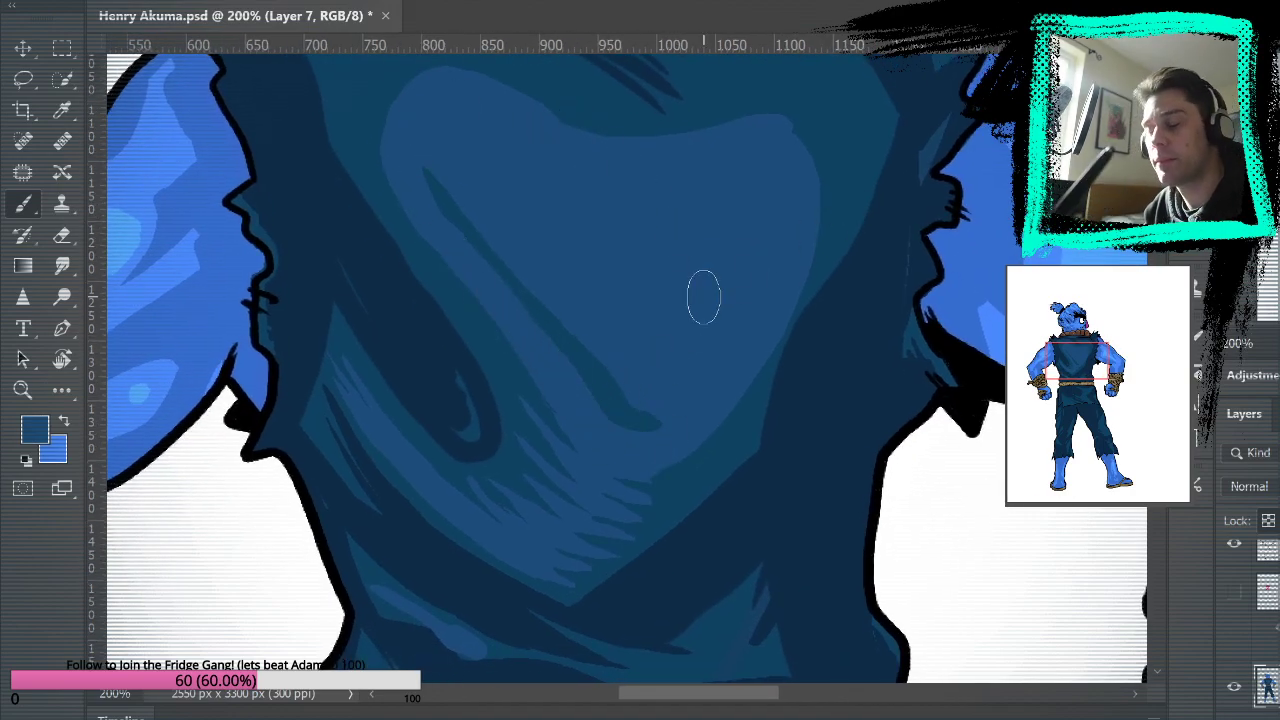
{"action": "left_click_drag", "start_coordinate": [648, 311], "coordinate": [677, 409]}
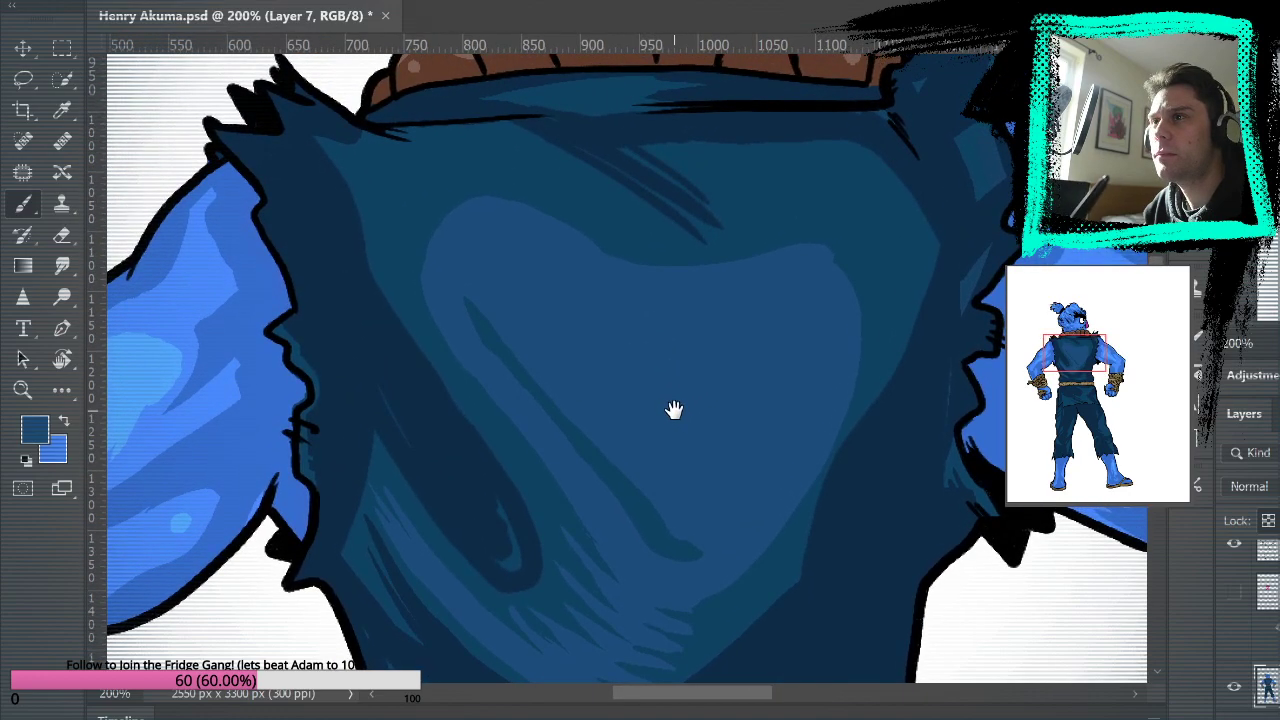
{"action": "left_click", "coordinate": [493, 337], "text": "alt"}
{"action": "mouse_move", "coordinate": [487, 334]}
{"action": "left_mouse_down"}
{"action": "mouse_move", "coordinate": [460, 280]}
{"action": "mouse_move", "coordinate": [420, 244]}
{"action": "left_mouse_up"}
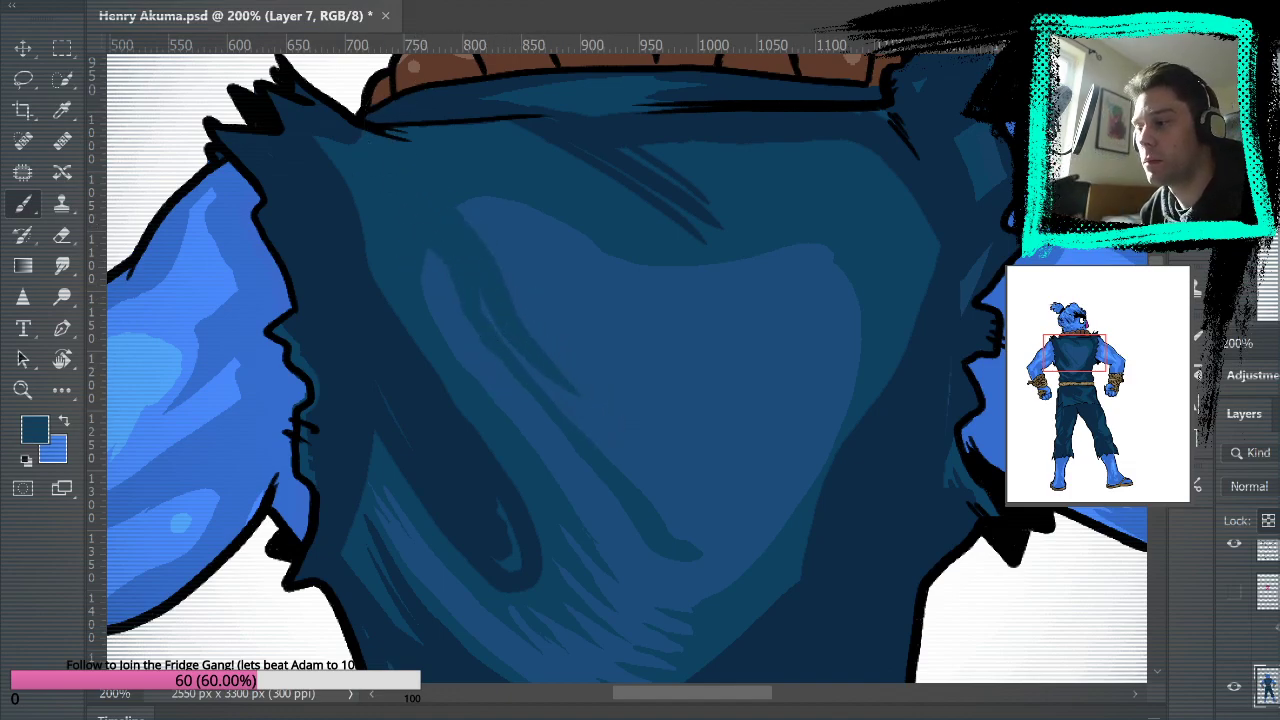
Refine the right edge of the vest highlight with teal, then add thin blue fold strokes near the collar and sides.
{"action": "key", "text": "ctrl+0"}
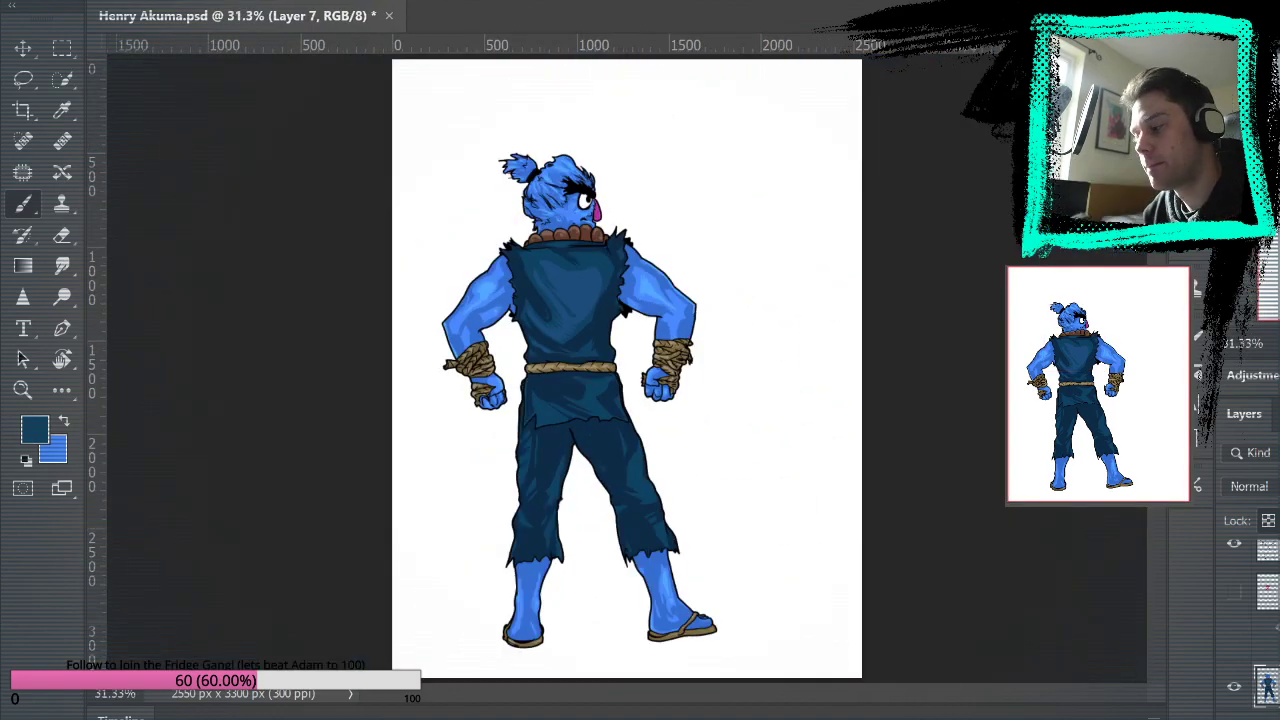
{"action": "left_click", "coordinate": [23, 390]}
{"action": "left_click", "coordinate": [643, 252]}
{"action": "left_click", "coordinate": [625, 249]}
{"action": "left_click", "coordinate": [606, 262]}
{"action": "left_click", "coordinate": [589, 275]}
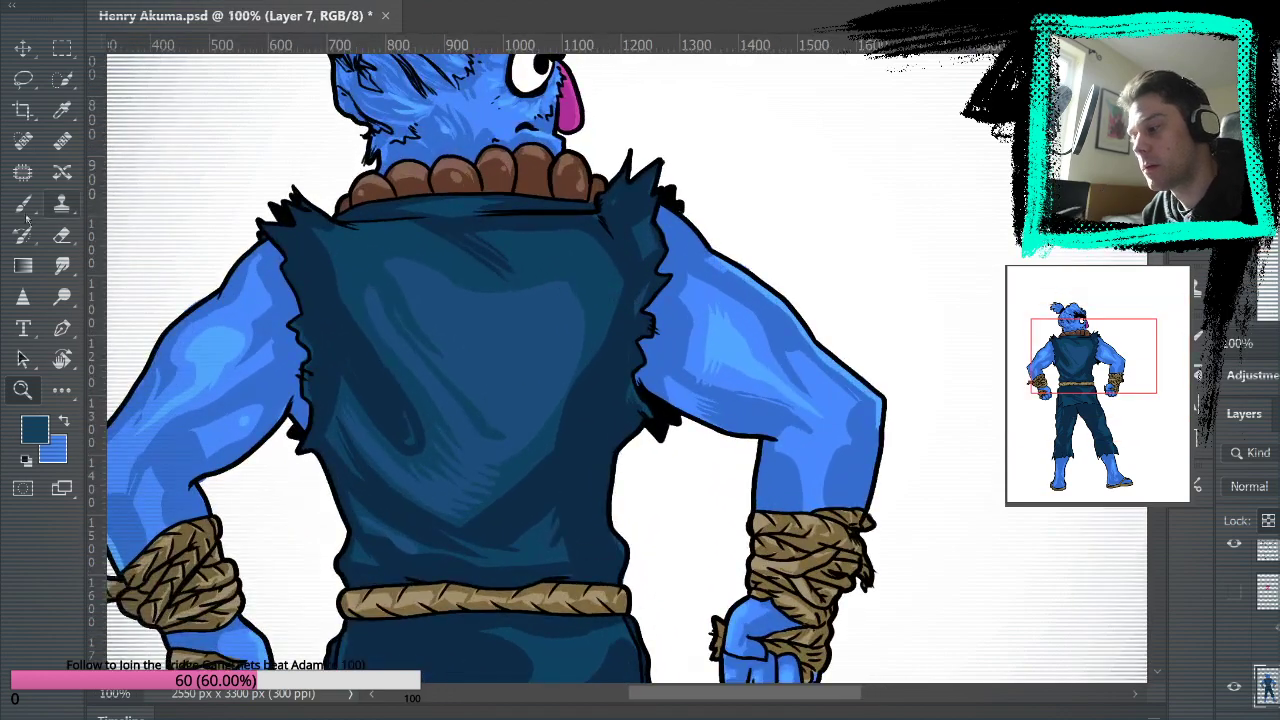
{"action": "left_click", "coordinate": [24, 205]}
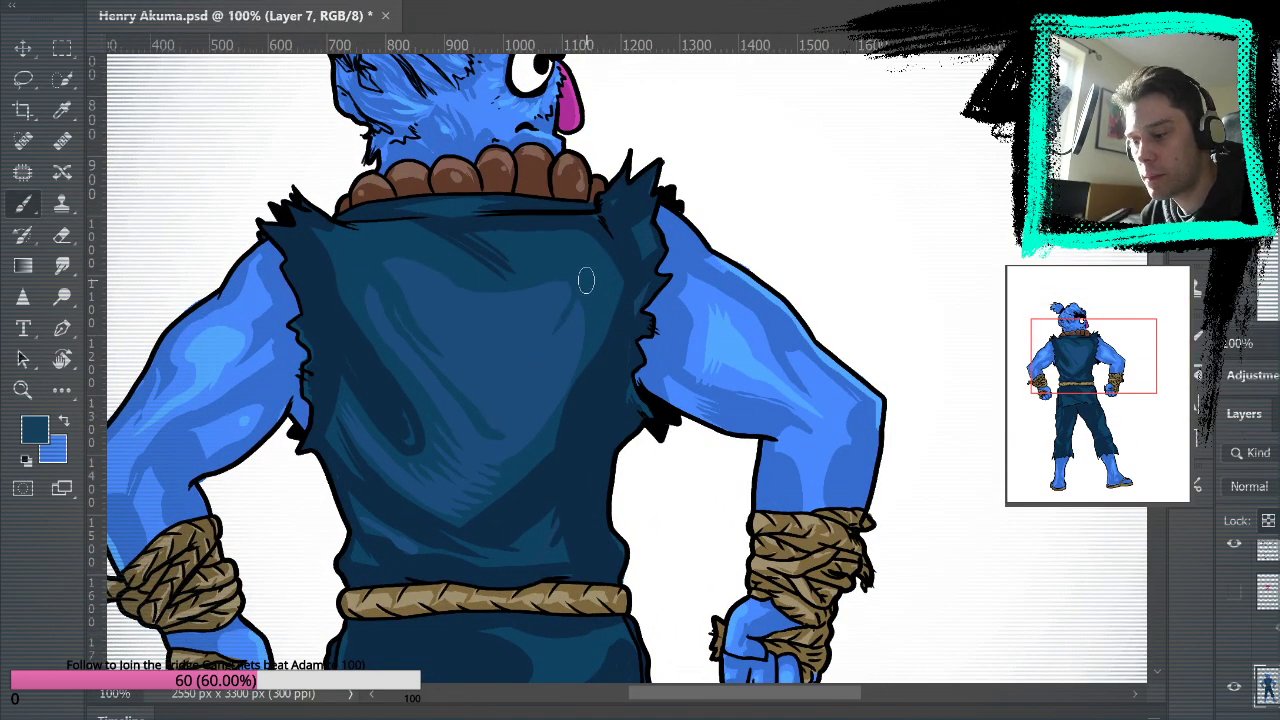
{"action": "left_click_drag", "start_coordinate": [520, 457], "coordinate": [588, 231]}
{"action": "left_click_drag", "start_coordinate": [805, 241], "coordinate": [918, 138]}
{"action": "left_click", "coordinate": [568, 308], "text": "alt"}
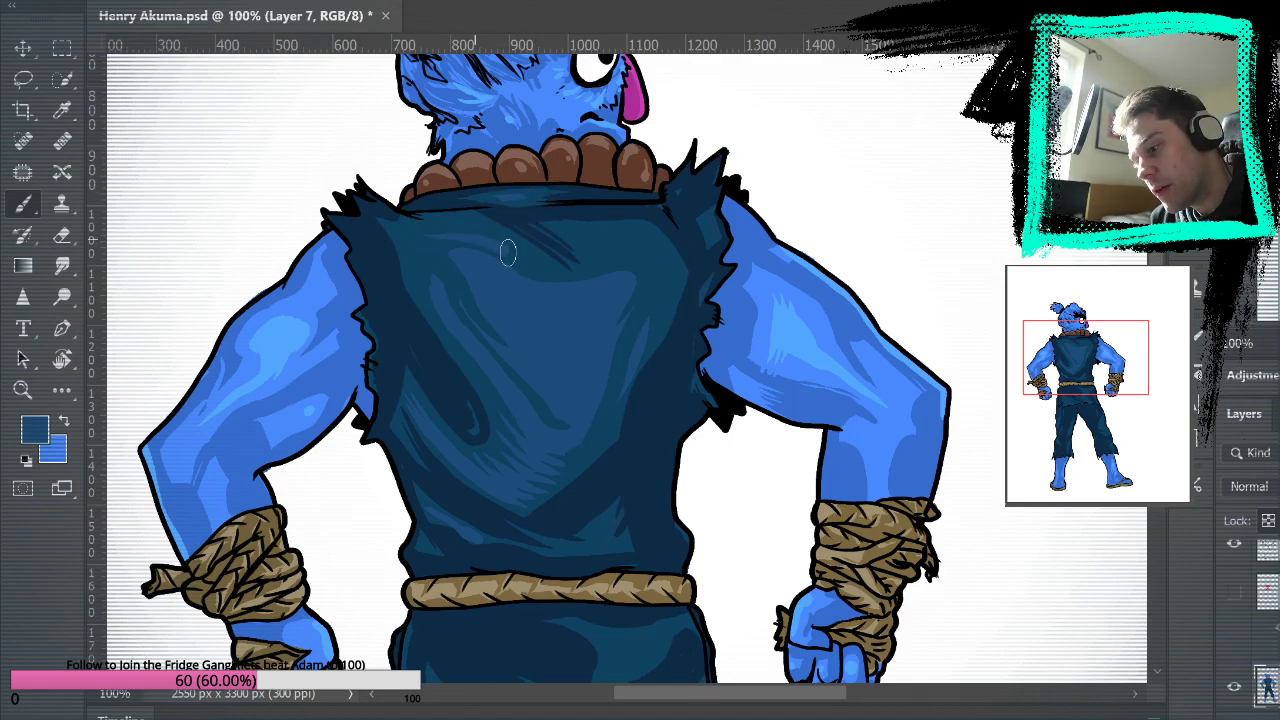
Paint blue highlights on the tunic skirt below the rope belt, with diagonal fold streaks and a patch by the torn hem.
{"action": "left_click_drag", "start_coordinate": [911, 340], "coordinate": [930, 171]}
{"action": "left_click_drag", "start_coordinate": [734, 506], "coordinate": [680, 280]}
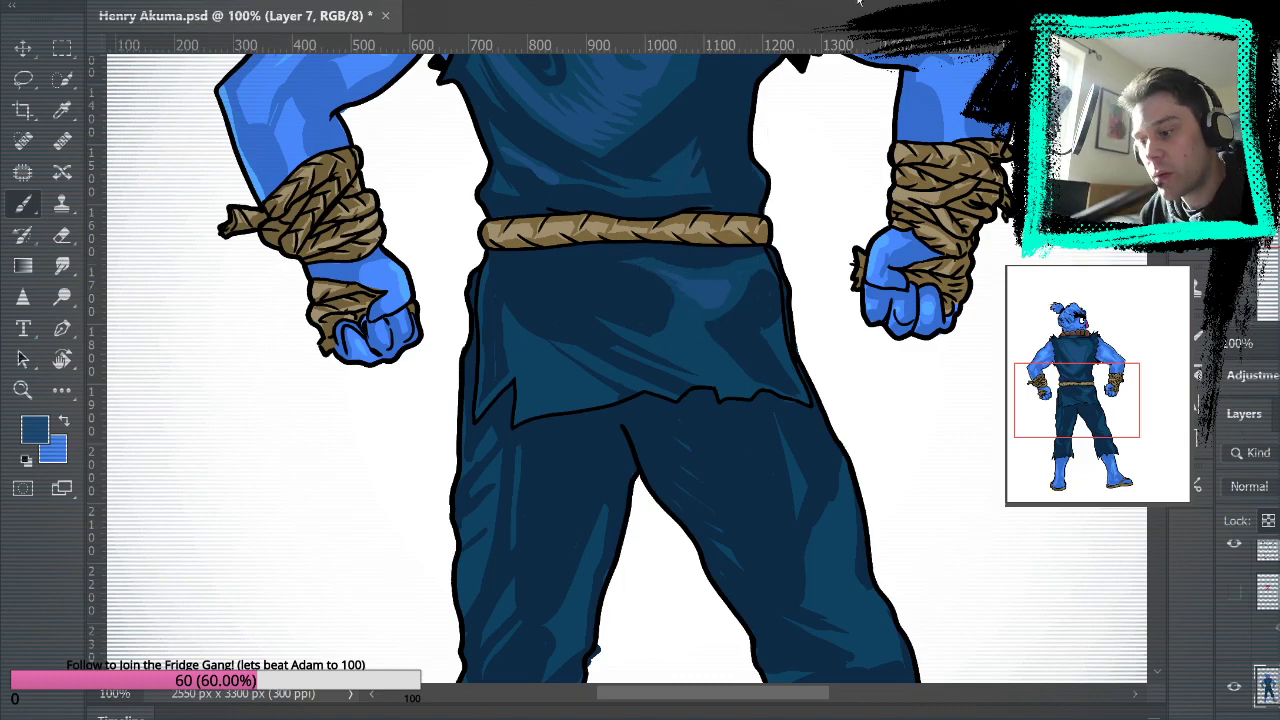
{"action": "left_click_drag", "start_coordinate": [627, 333], "coordinate": [725, 378]}
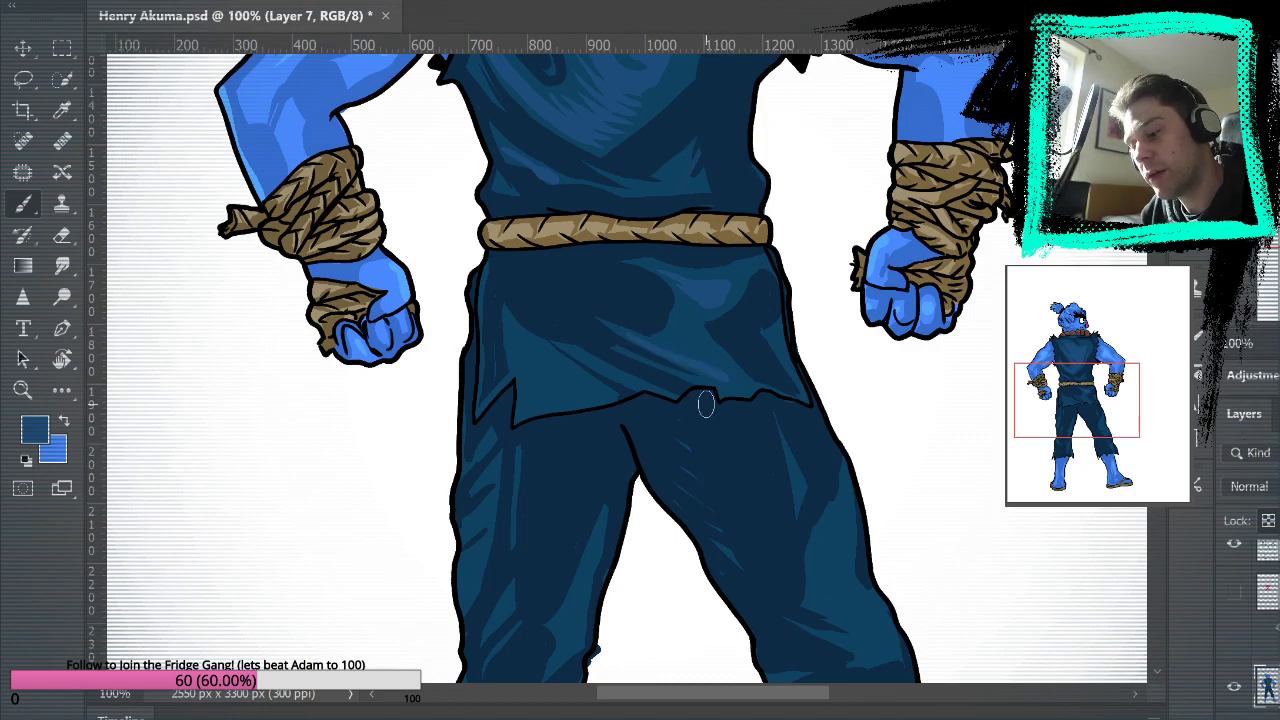
{"action": "left_click_drag", "start_coordinate": [578, 354], "coordinate": [671, 400]}
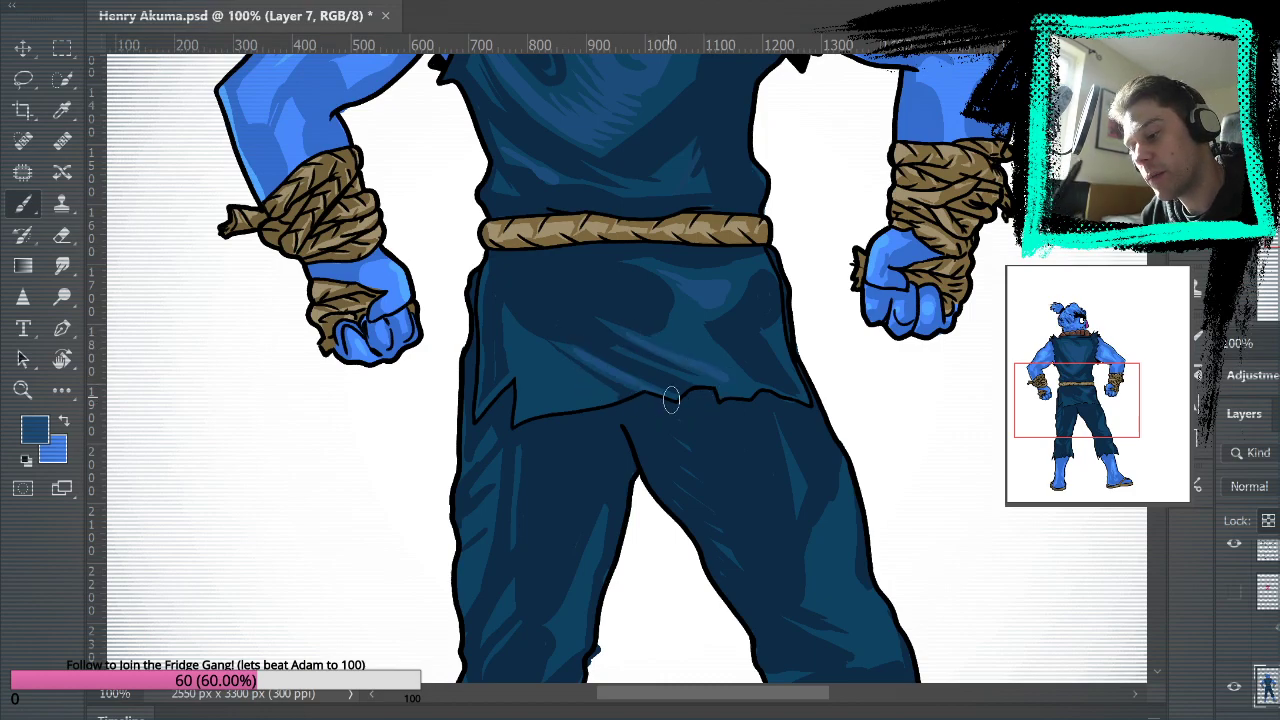
{"action": "left_click", "coordinate": [556, 380], "text": "alt"}
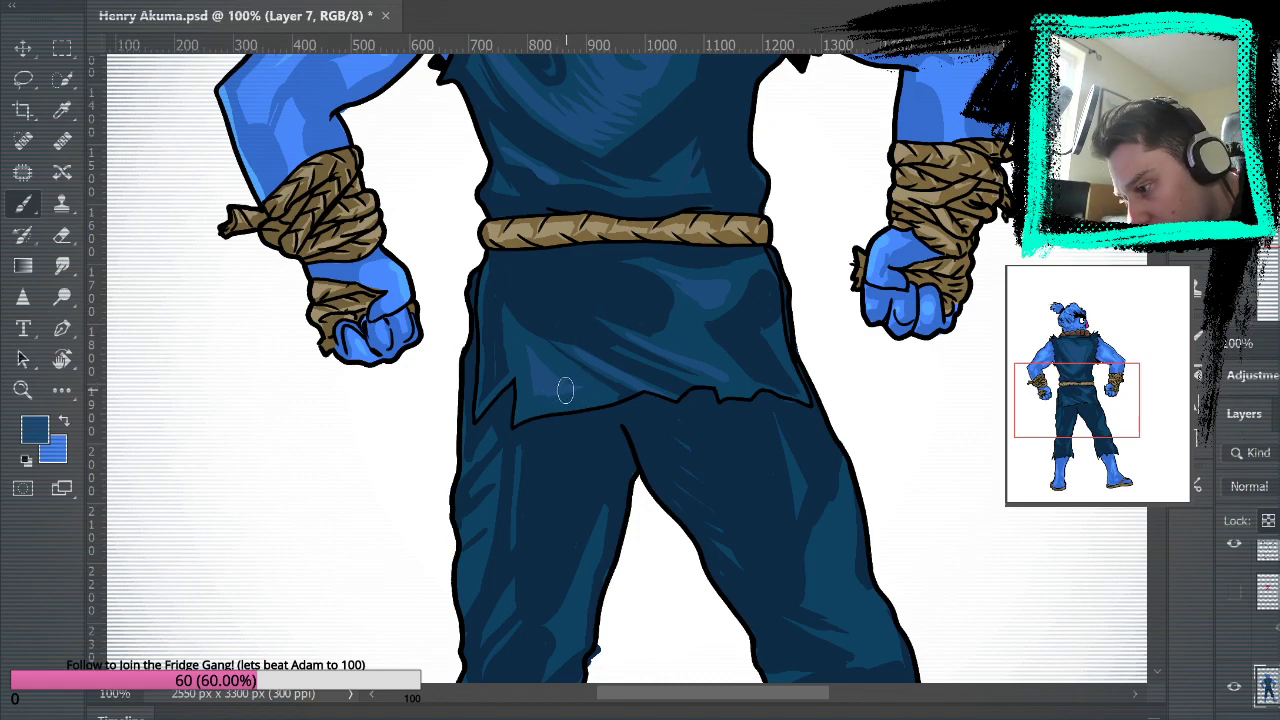
Paint soft blue highlights on the trouser leg at the figure's left side, along its outer edge, inner thigh and lower shin.
{"action": "left_click_drag", "start_coordinate": [843, 369], "coordinate": [837, 471]}
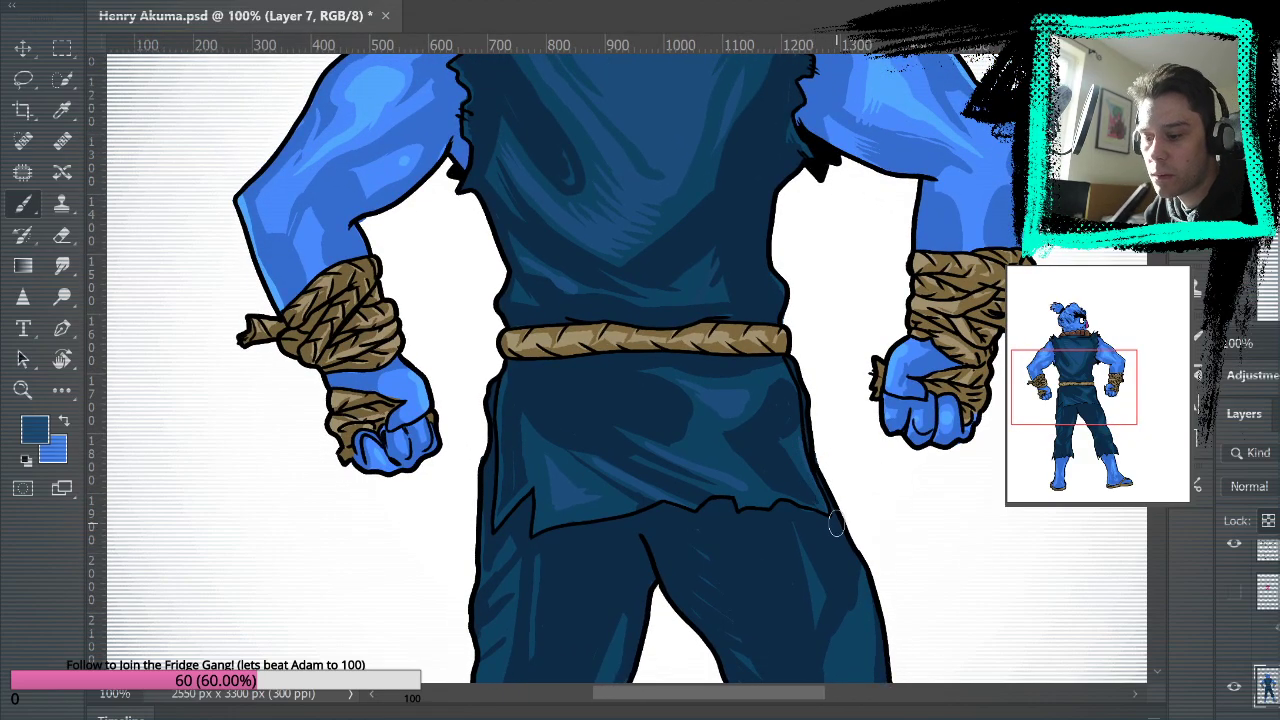
{"action": "mouse_move", "coordinate": [846, 303]}
{"action": "left_mouse_down"}
{"action": "mouse_move", "coordinate": [777, 651]}
{"action": "mouse_move", "coordinate": [860, 323]}
{"action": "mouse_move", "coordinate": [810, 415]}
{"action": "mouse_move", "coordinate": [883, 166]}
{"action": "mouse_move", "coordinate": [866, 160]}
{"action": "left_mouse_up"}
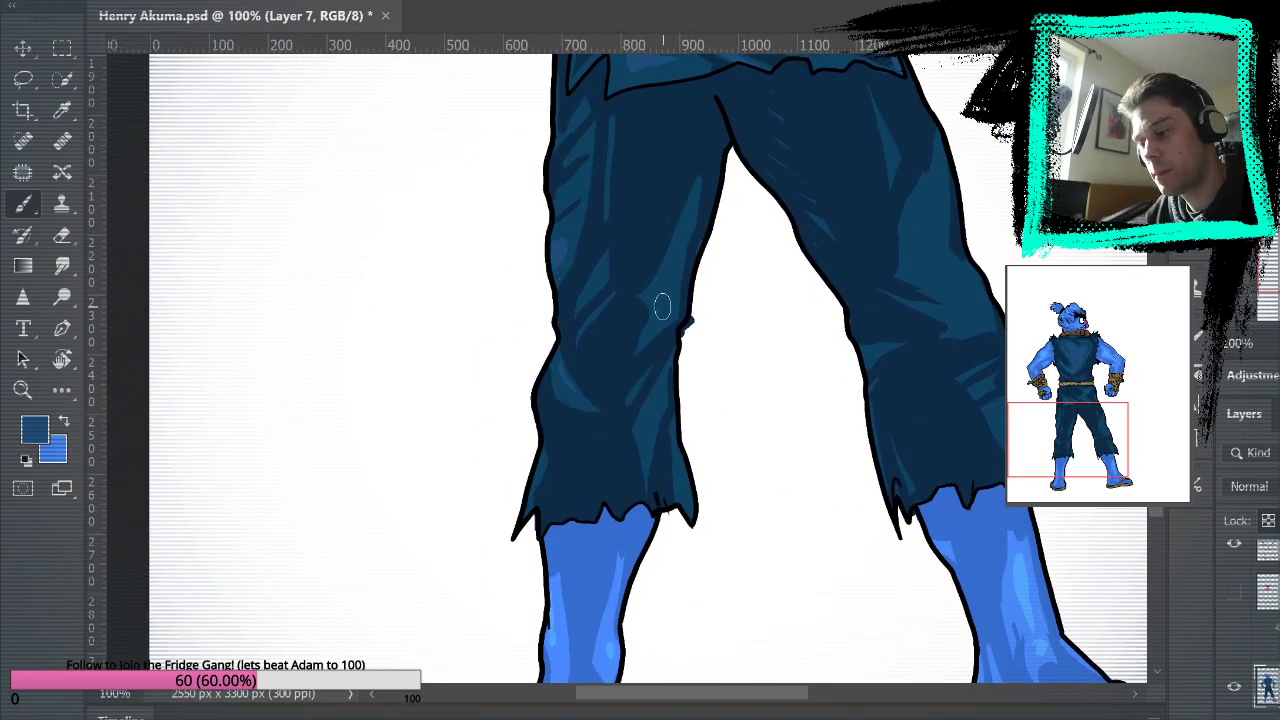
{"action": "mouse_move", "coordinate": [679, 236]}
{"action": "left_mouse_down"}
{"action": "mouse_move", "coordinate": [655, 296]}
{"action": "mouse_move", "coordinate": [679, 249]}
{"action": "left_mouse_up"}
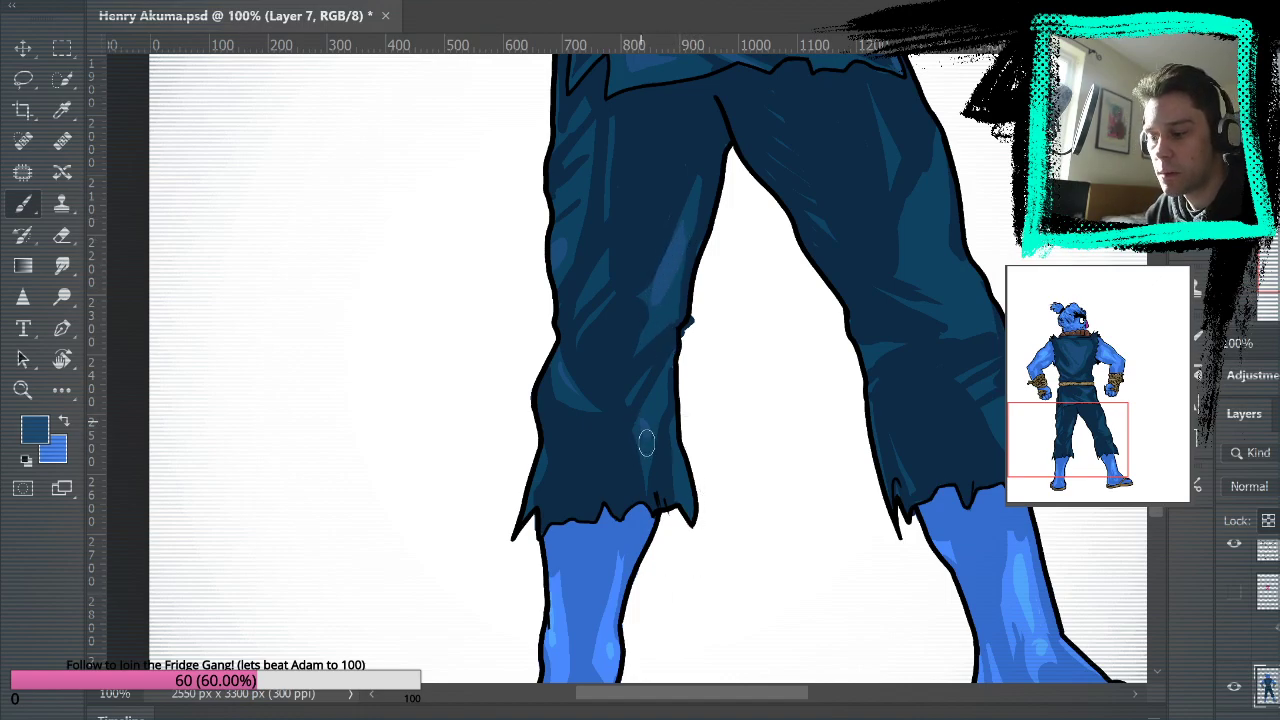
Paint blue highlights on the other trouser leg's thigh and knee, cutting fold streaks into them with the sampled teal.
{"action": "left_click_drag", "start_coordinate": [1005, 185], "coordinate": [833, 287]}
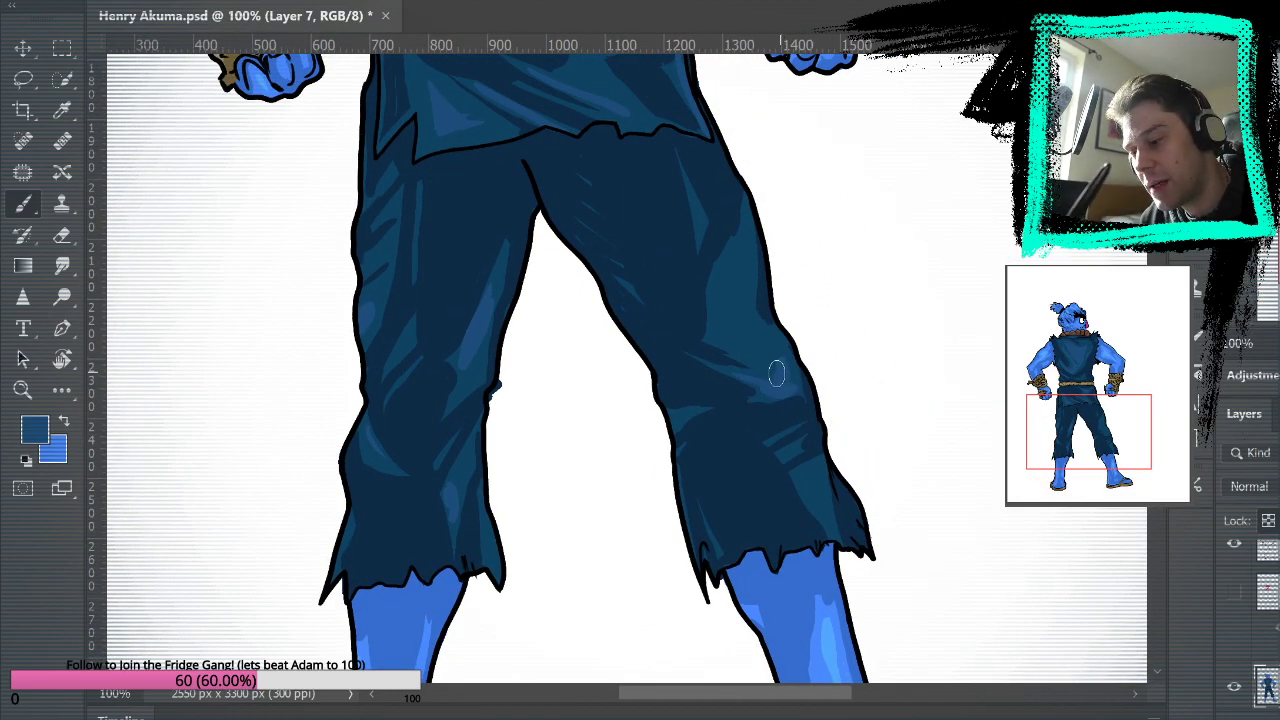
{"action": "mouse_move", "coordinate": [723, 301]}
{"action": "left_mouse_down"}
{"action": "mouse_move", "coordinate": [743, 265]}
{"action": "mouse_move", "coordinate": [726, 331]}
{"action": "left_mouse_up"}
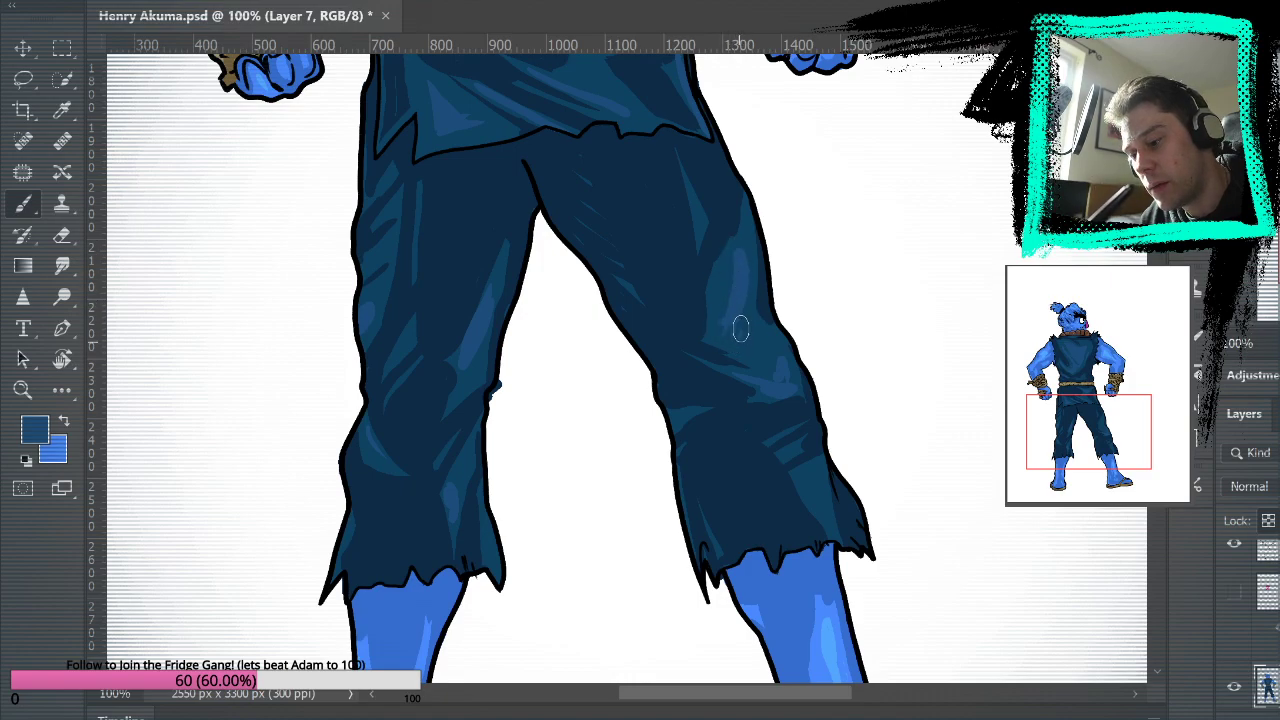
{"action": "left_click", "coordinate": [740, 339], "text": "alt"}
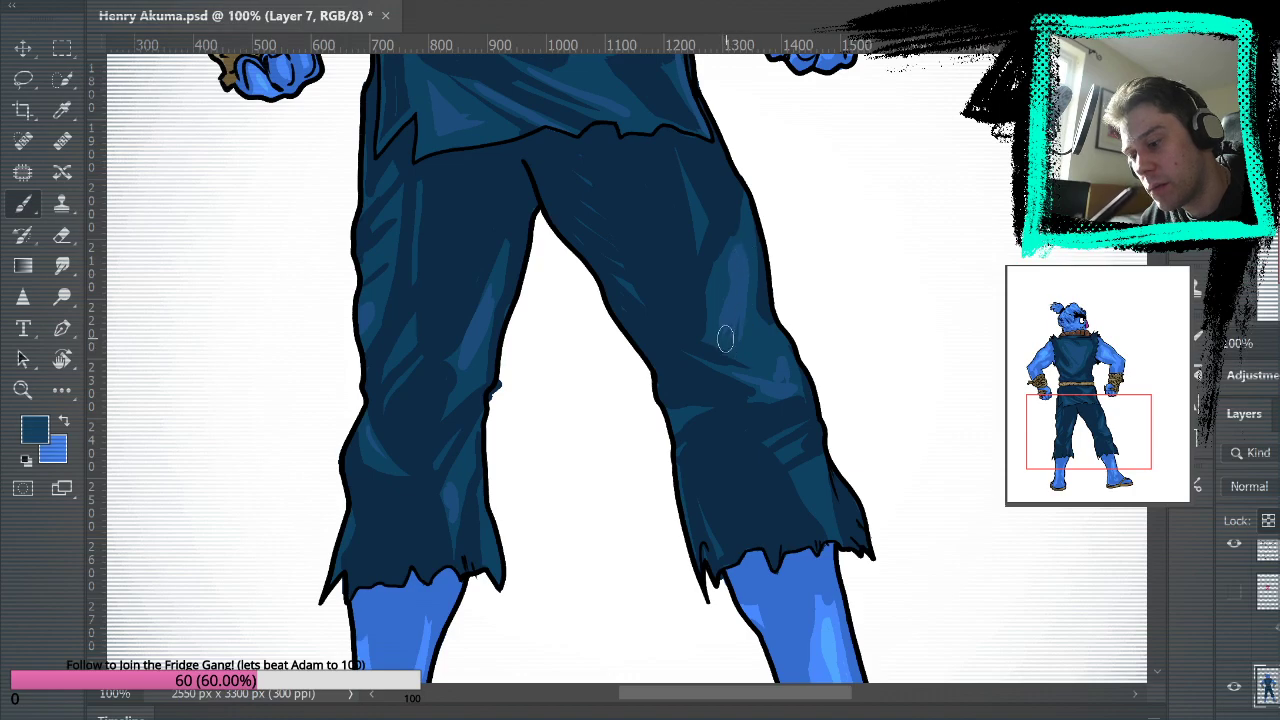
{"action": "left_click", "coordinate": [751, 239], "text": "alt"}
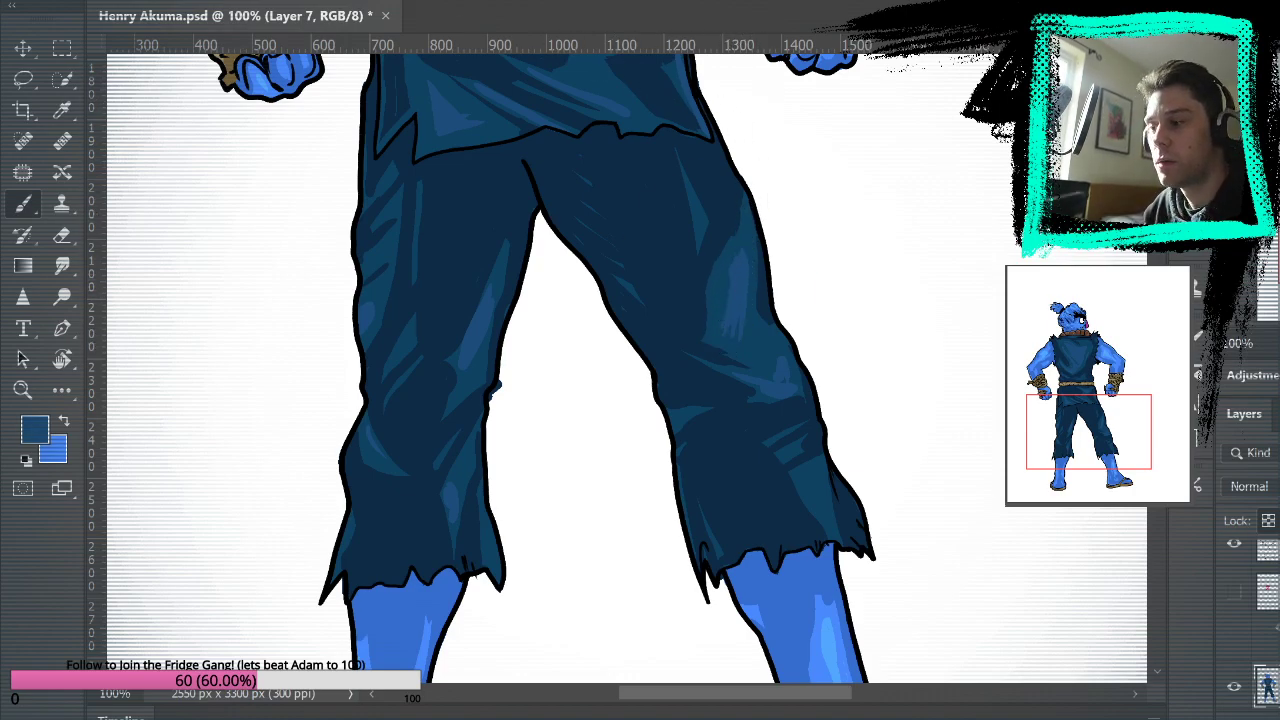
Check the highlights on the whole figure, then inspect the legs and head up close.
{"action": "key", "text": "ctrl+0"}
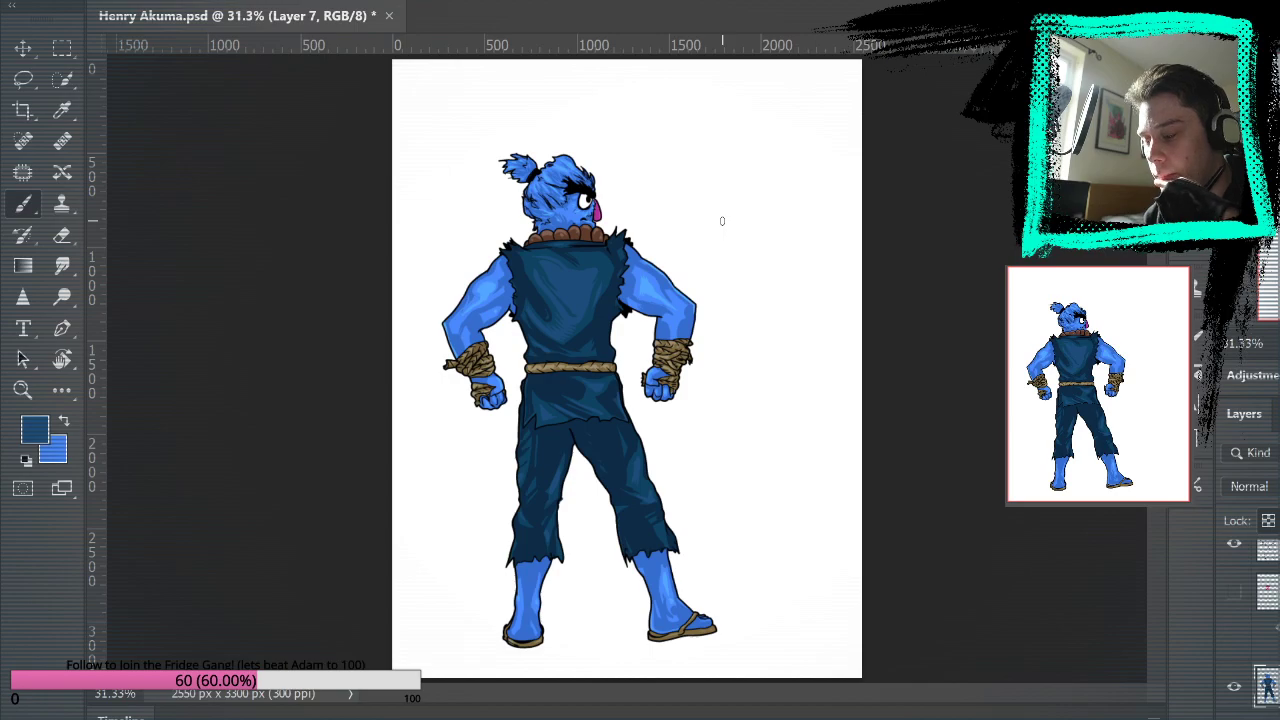
{"action": "key", "text": "z"}
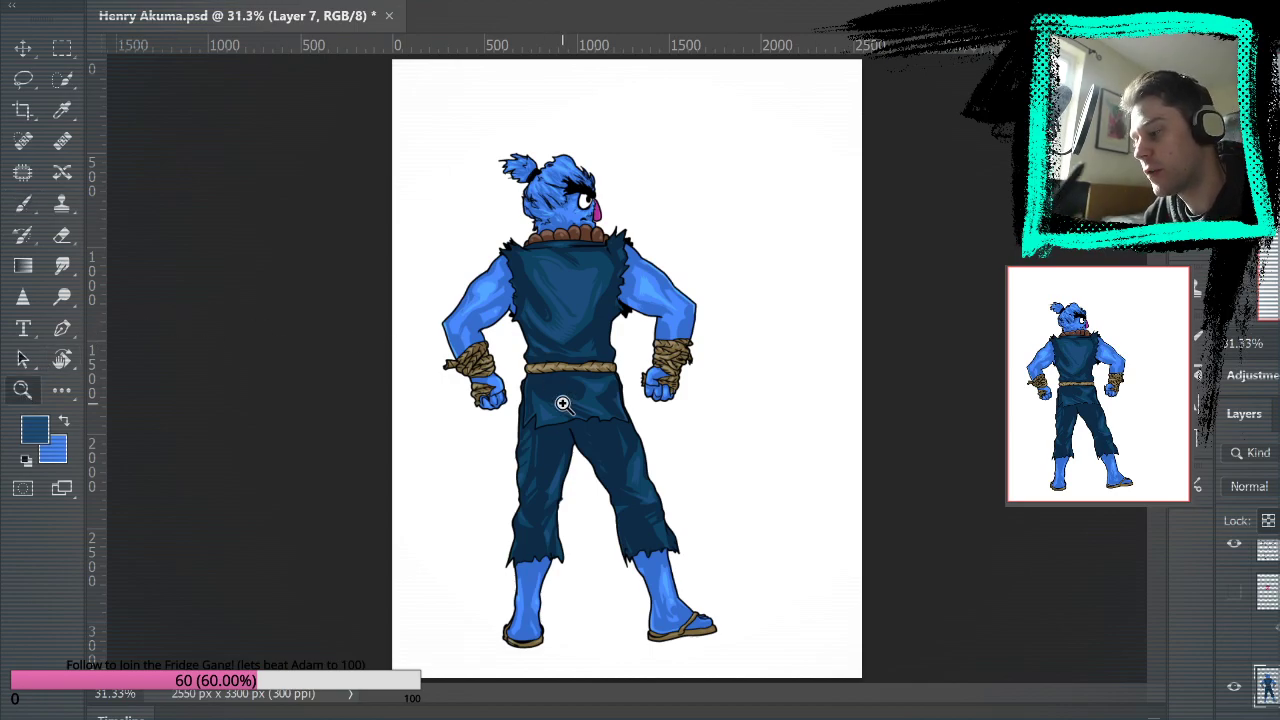
{"action": "left_click", "coordinate": [734, 408]}
{"action": "left_click_drag", "start_coordinate": [734, 408], "coordinate": [694, 140]}
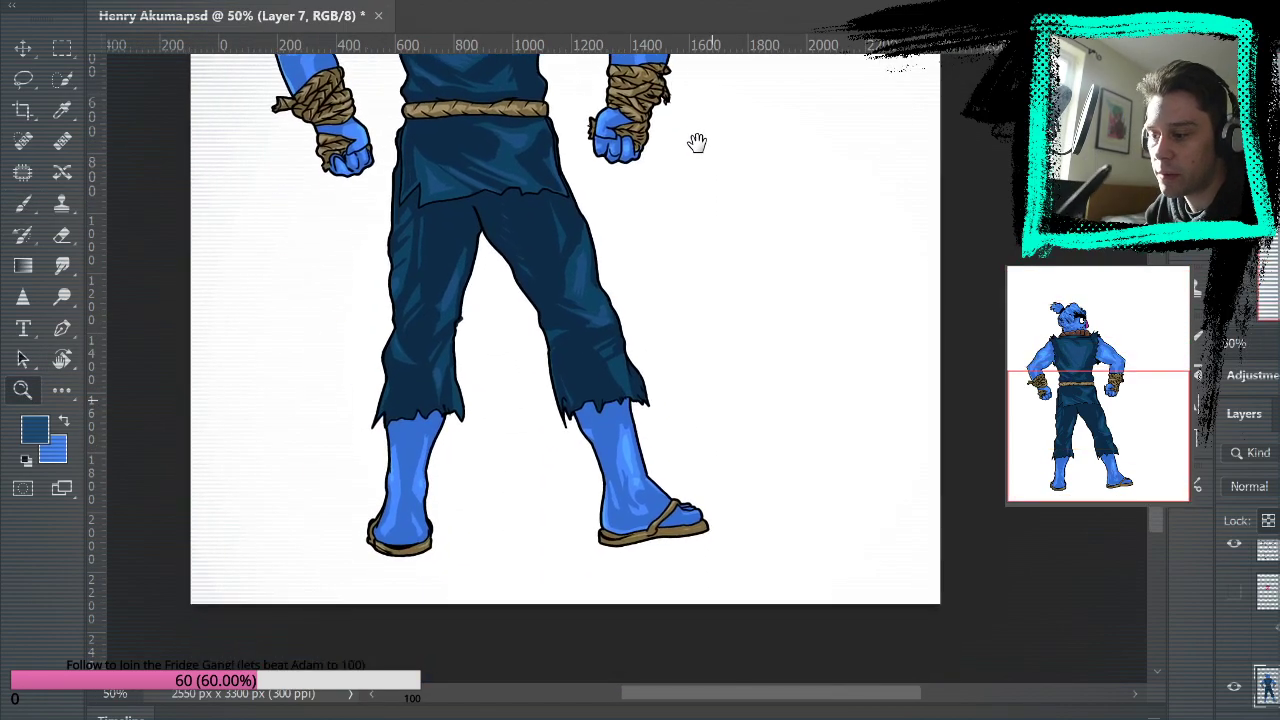
{"action": "left_click", "coordinate": [703, 466]}
{"action": "left_click_drag", "start_coordinate": [651, 303], "coordinate": [762, 600]}
{"action": "left_click_drag", "start_coordinate": [700, 490], "coordinate": [677, 366]}
{"action": "left_click", "coordinate": [636, 320]}
{"action": "left_click", "coordinate": [651, 324]}
{"action": "left_click_drag", "start_coordinate": [701, 277], "coordinate": [786, 560]}
Sample the brown of the neck beads, choose a lighter tint and paint small highlights on the beads.
{"action": "left_click", "coordinate": [24, 205]}
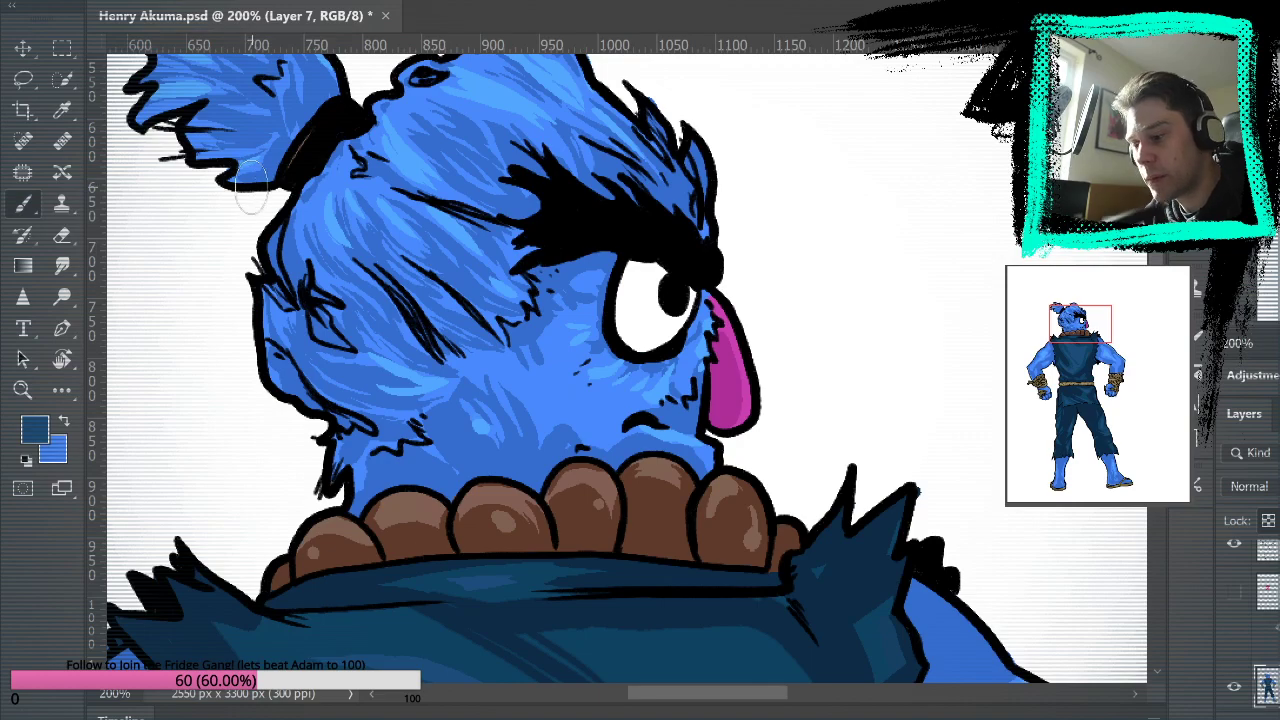
{"action": "left_click", "coordinate": [733, 480], "text": "alt"}
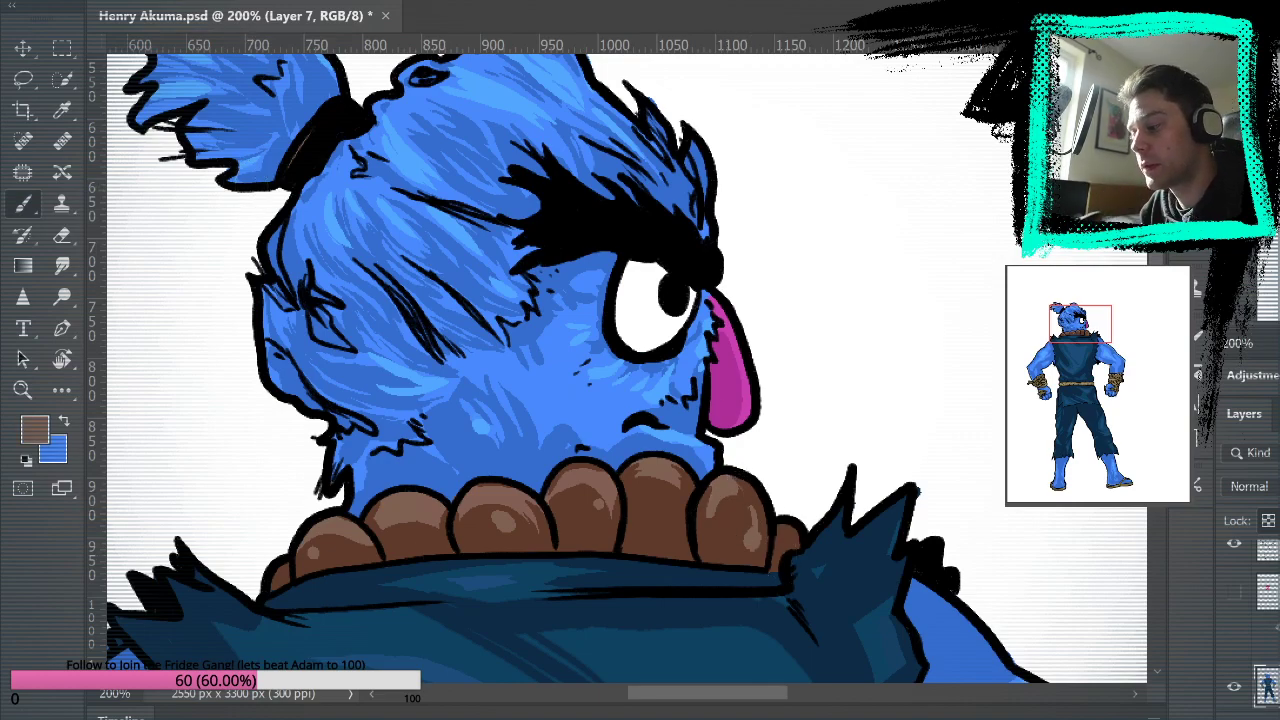
{"action": "key", "text": "i"}
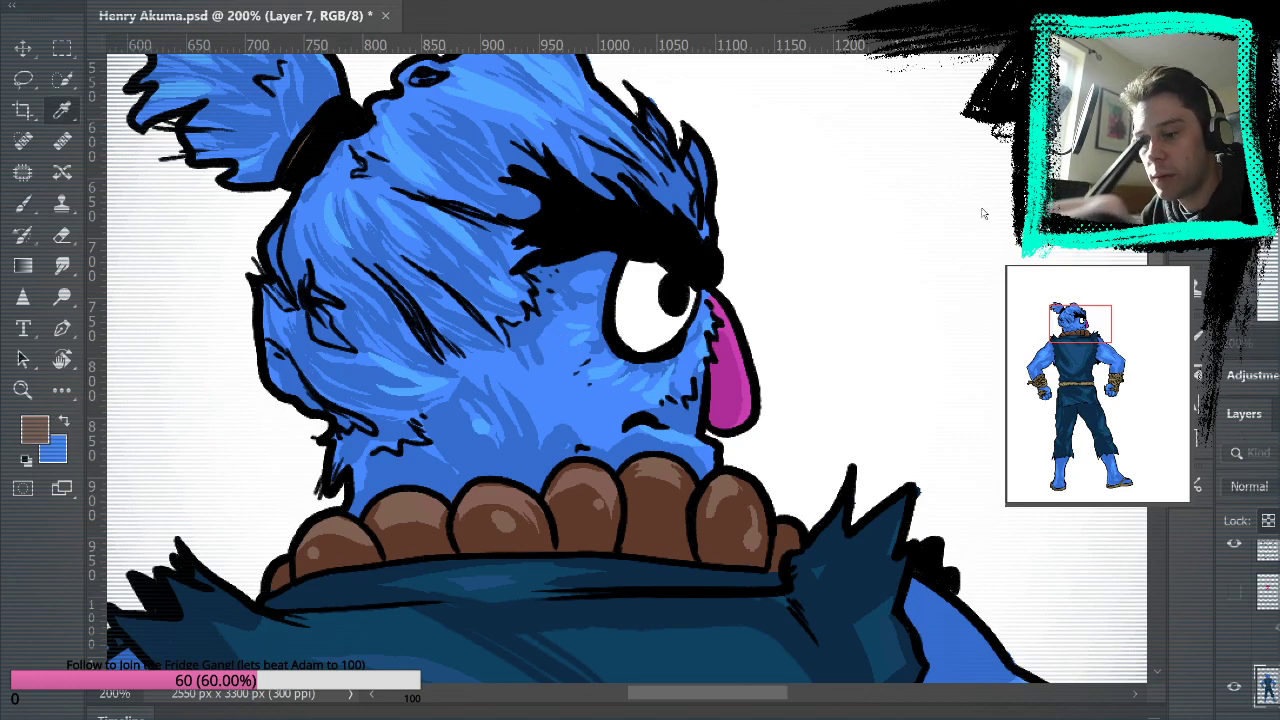
{"action": "key", "text": "b"}
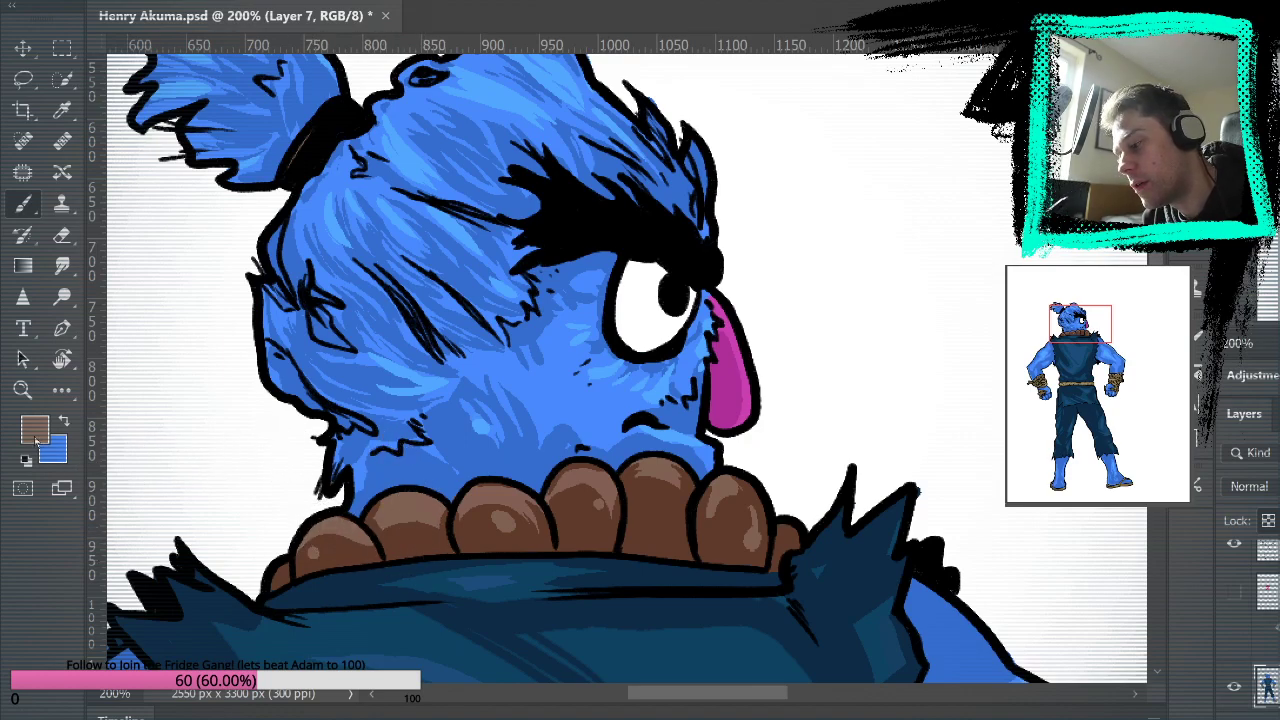
{"action": "key", "text": "i"}
{"action": "key", "text": "b"}
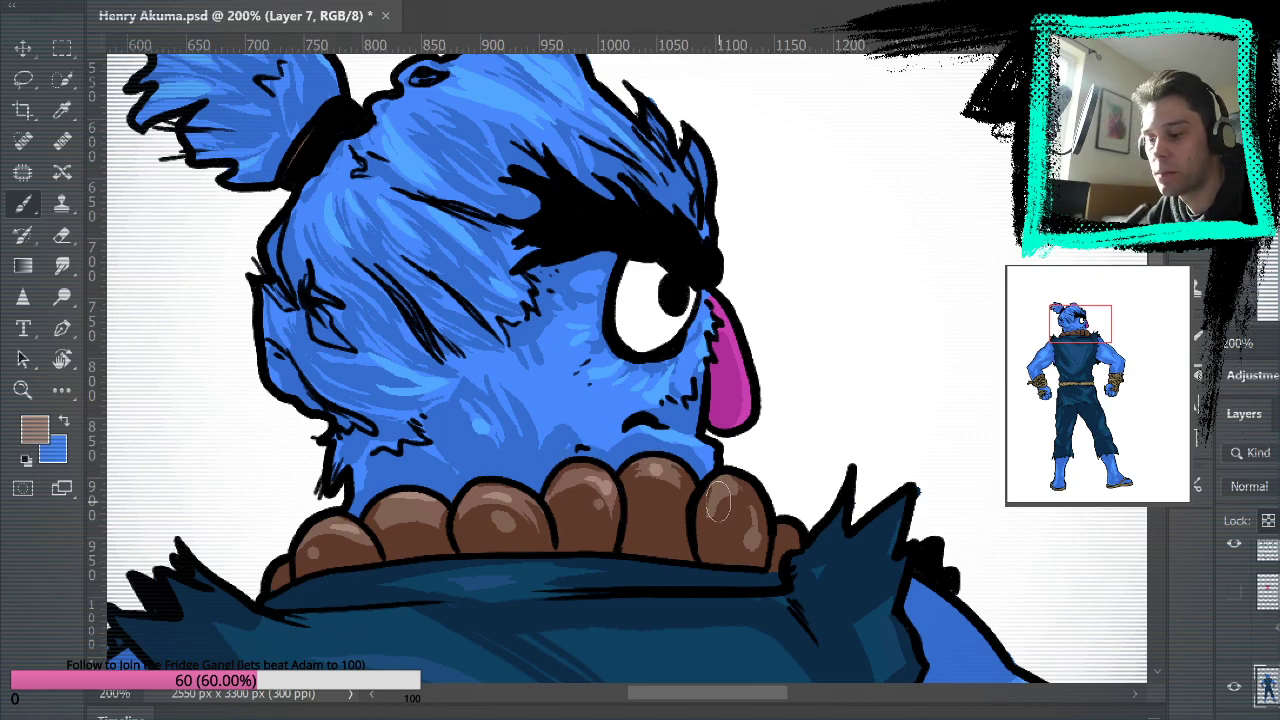
Paint lighter tan highlights along the full length of the rope belt, refining their edges with sampled rope colours.
{"action": "mouse_move", "coordinate": [862, 489]}
{"action": "left_mouse_down"}
{"action": "mouse_move", "coordinate": [870, 320]}
{"action": "mouse_move", "coordinate": [903, 434]}
{"action": "mouse_move", "coordinate": [903, 418]}
{"action": "mouse_move", "coordinate": [880, 528]}
{"action": "mouse_move", "coordinate": [934, 191]}
{"action": "mouse_move", "coordinate": [963, 611]}
{"action": "left_mouse_up"}
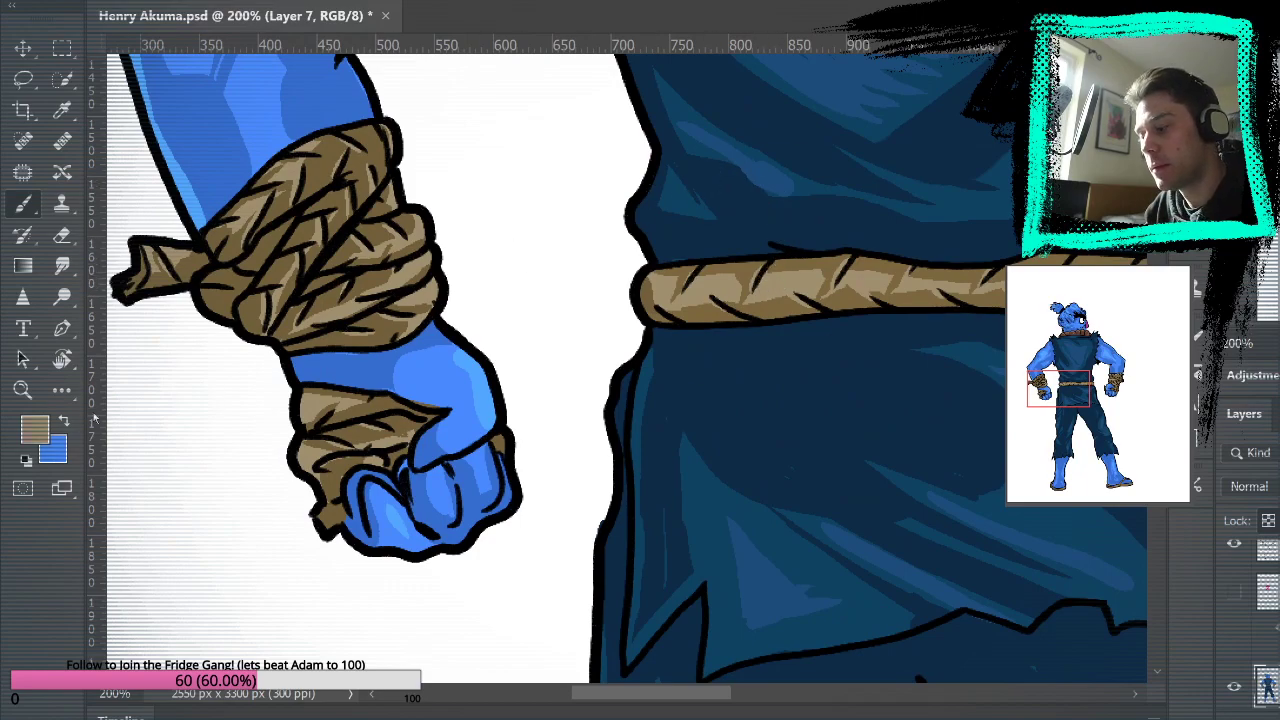
{"action": "key", "text": "i"}
{"action": "key", "text": "b"}
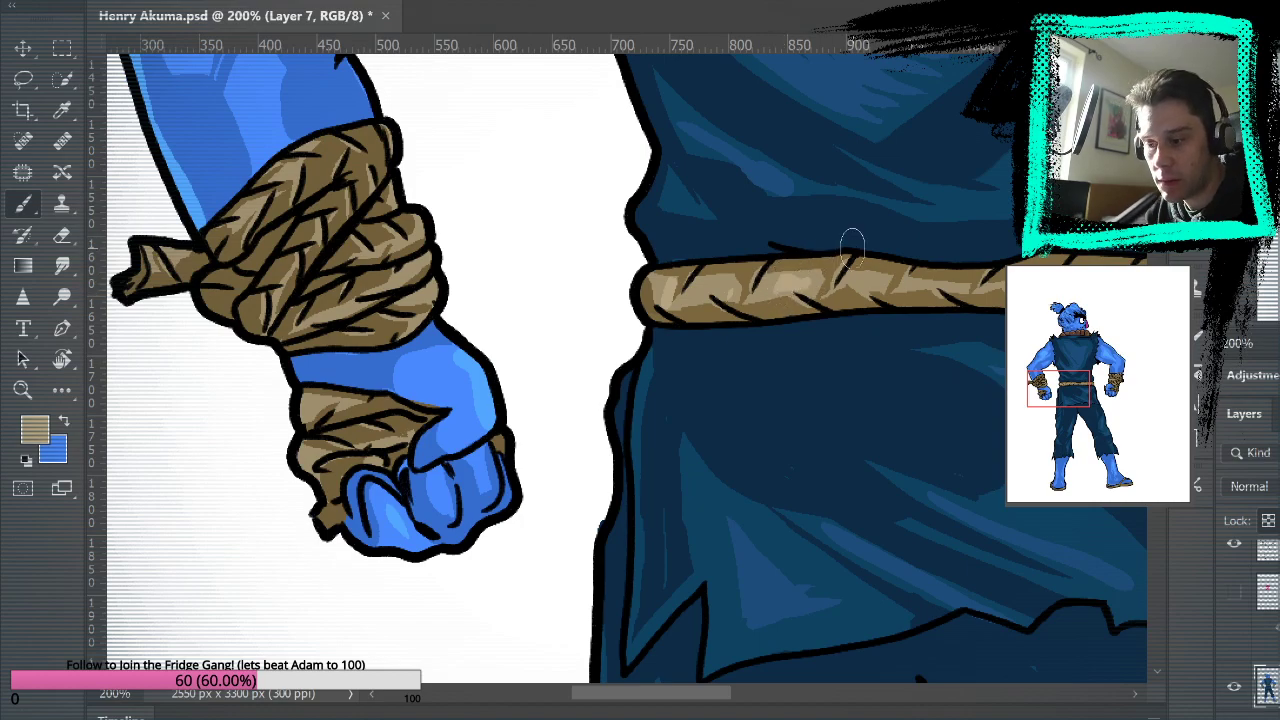
{"action": "left_click", "coordinate": [815, 292], "text": "alt"}
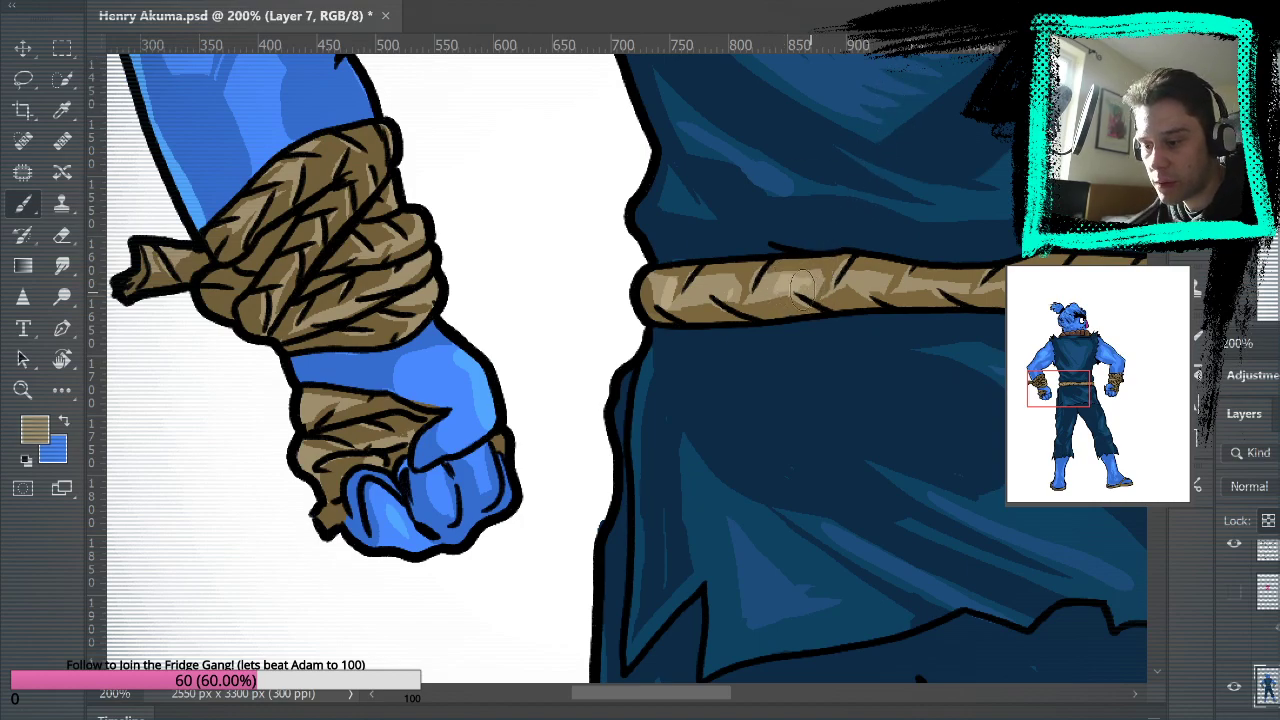
{"action": "left_click", "coordinate": [792, 305], "text": "alt"}
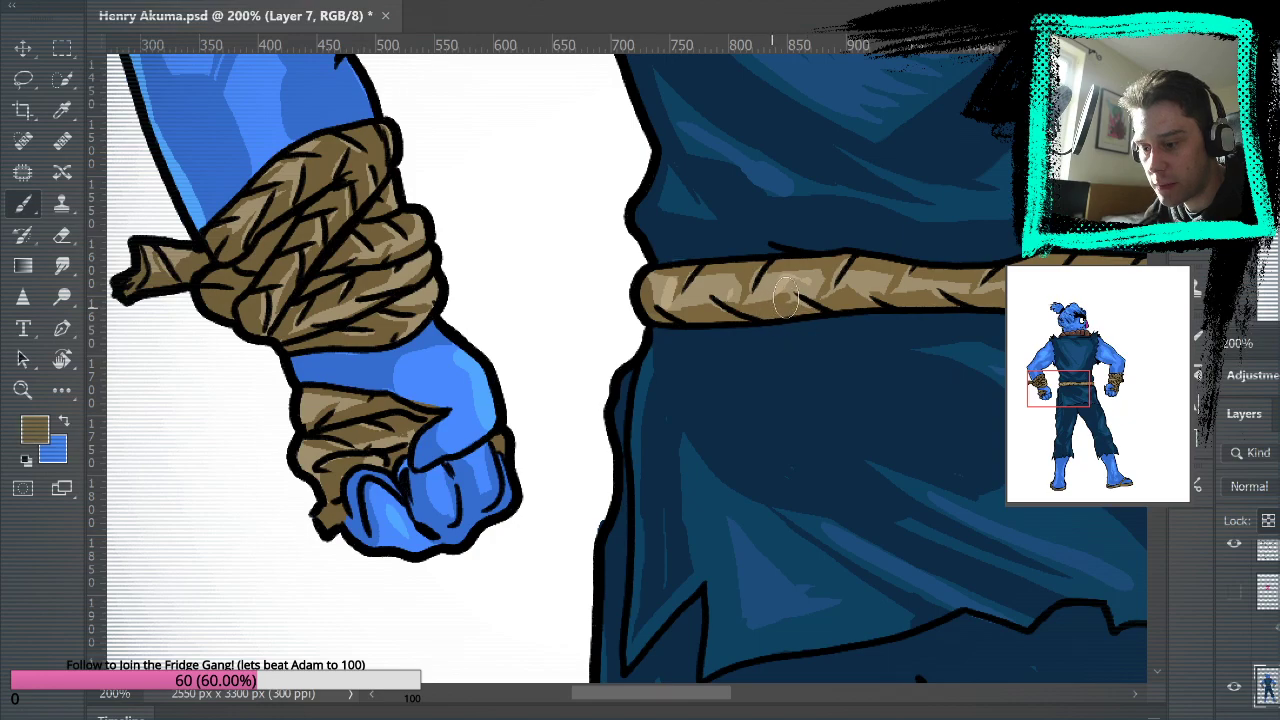
{"action": "left_click", "coordinate": [796, 276], "text": "alt"}
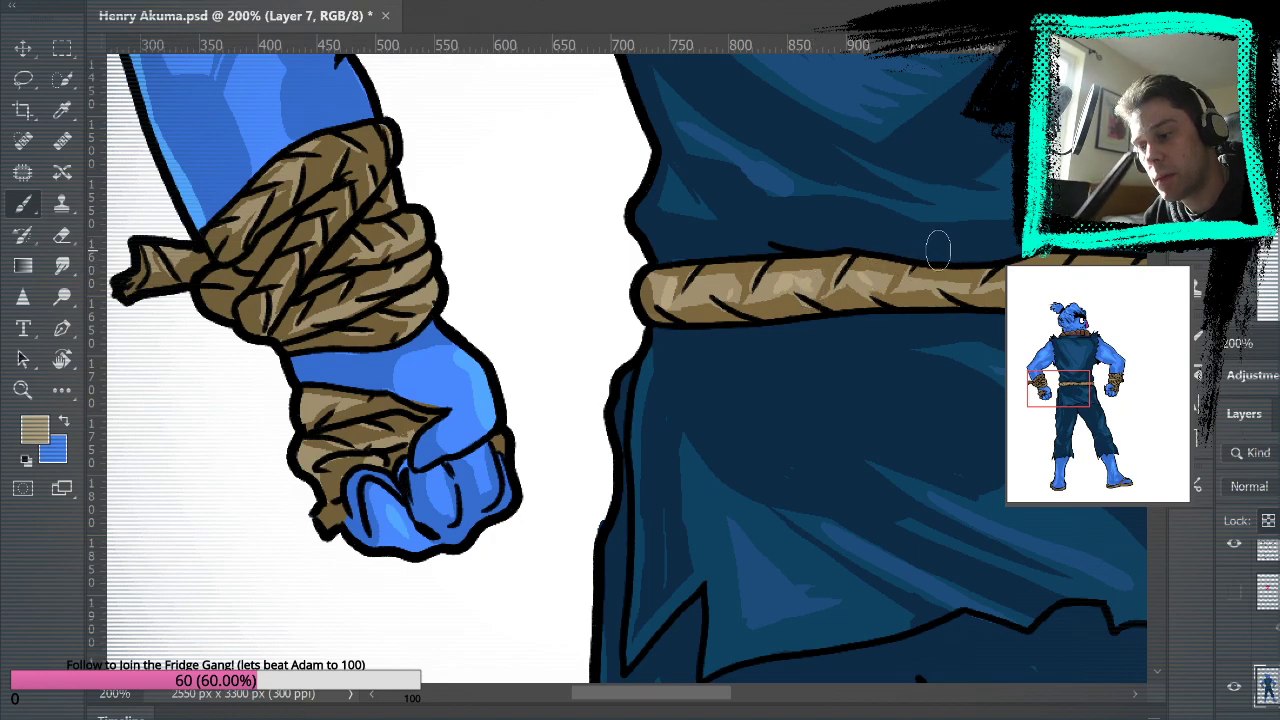
{"action": "left_click_drag", "start_coordinate": [1000, 258], "coordinate": [562, 424]}
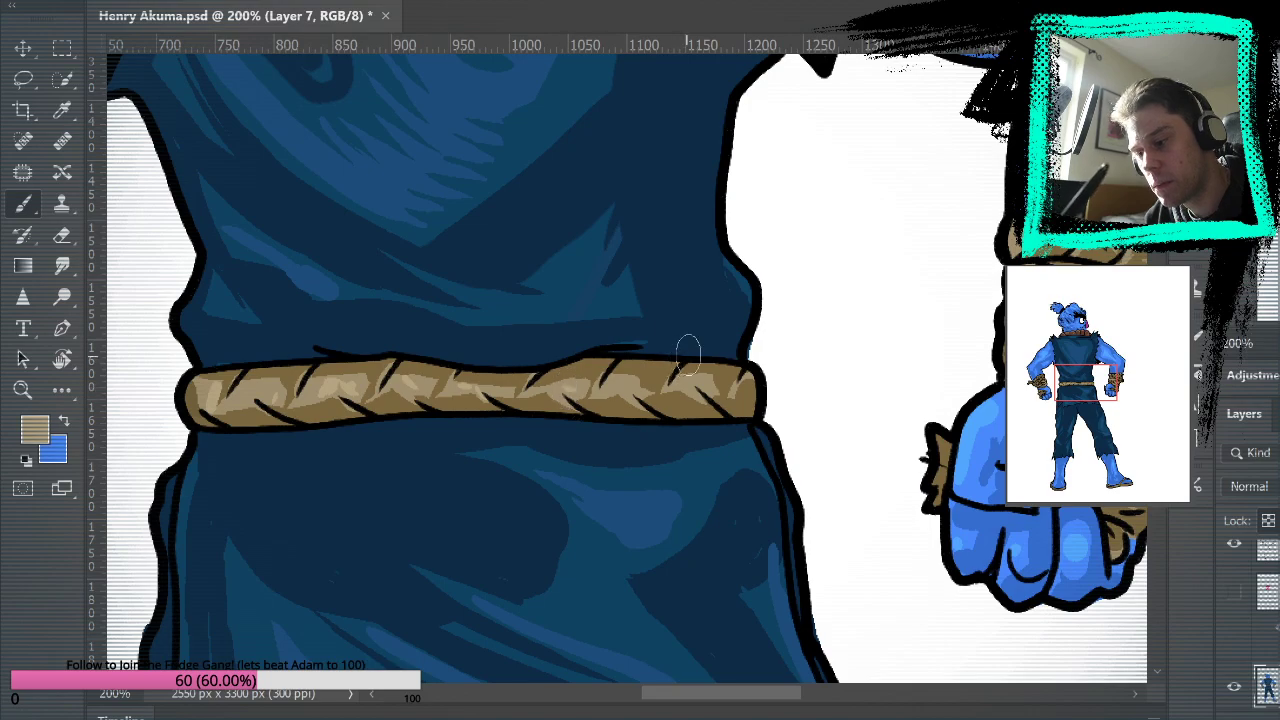
Paint light tan highlights on the rope wraps of both wrists and hands and on both sandals.
{"action": "left_click_drag", "start_coordinate": [846, 420], "coordinate": [1080, 330]}
{"action": "mouse_move", "coordinate": [500, 300]}
{"action": "left_mouse_down"}
{"action": "mouse_move", "coordinate": [690, 470]}
{"action": "mouse_move", "coordinate": [820, 127]}
{"action": "left_mouse_up"}
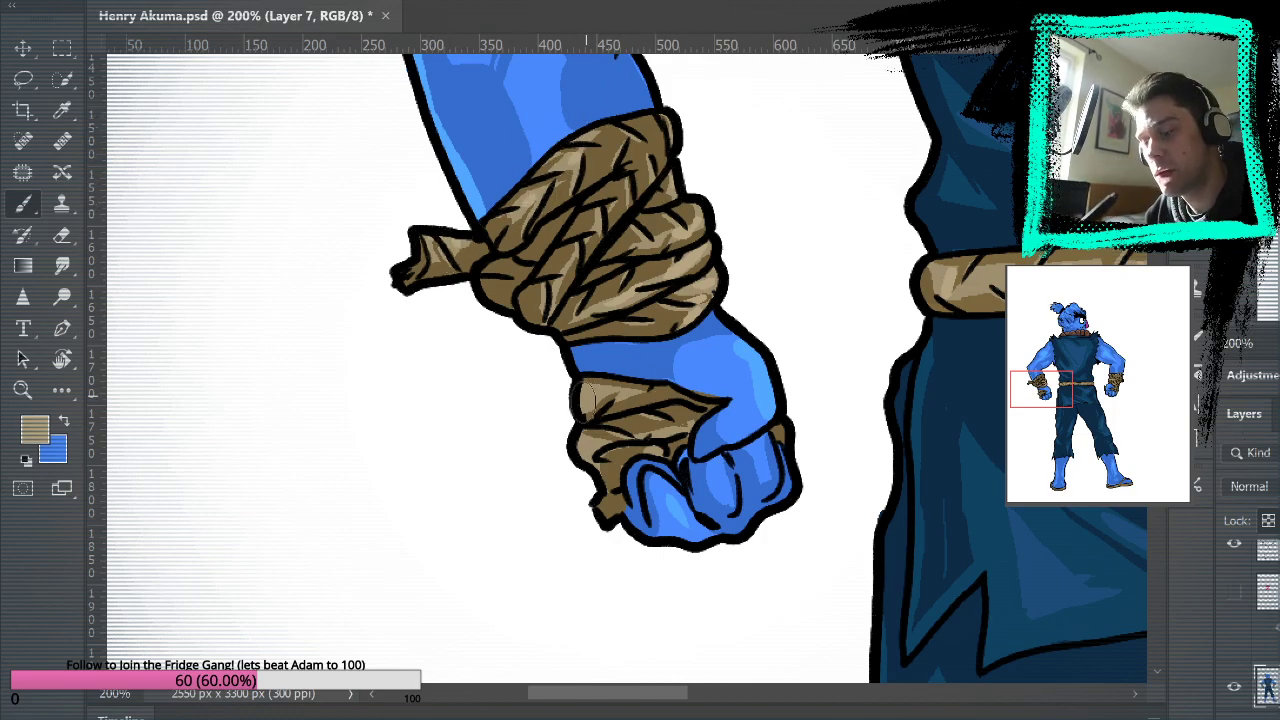
{"action": "left_click_drag", "start_coordinate": [968, 460], "coordinate": [980, 414]}
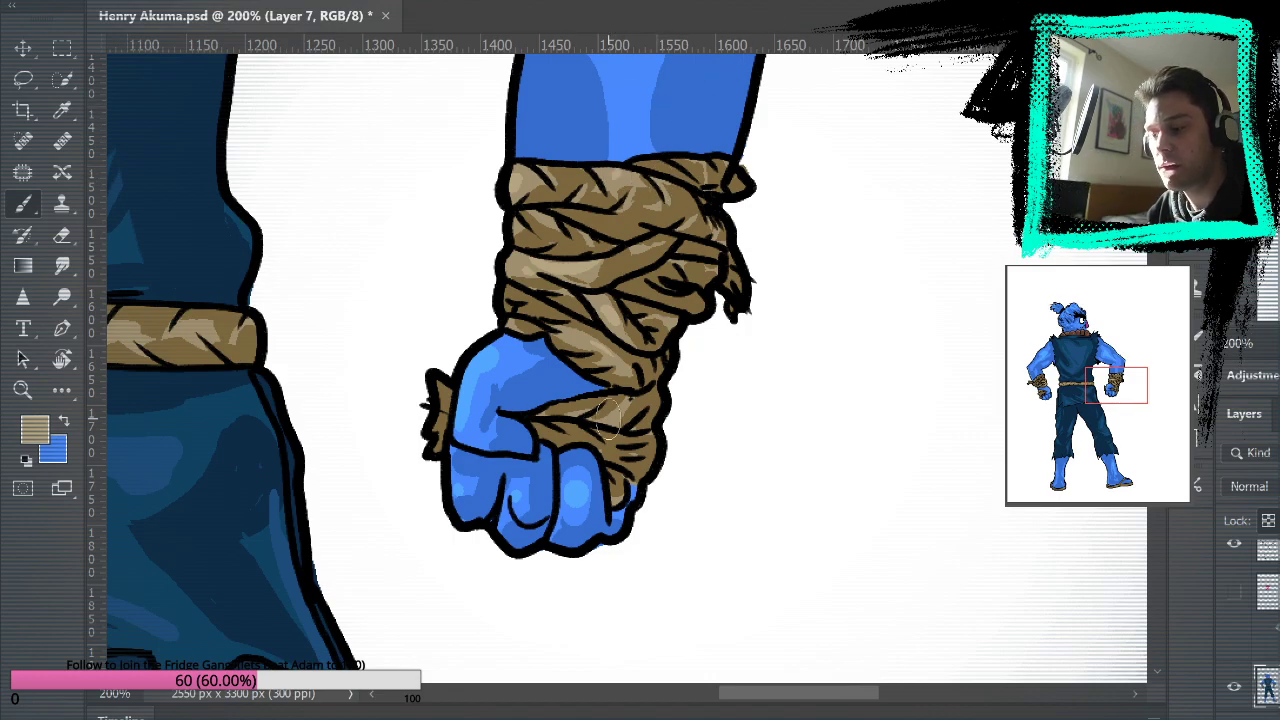
{"action": "left_click_drag", "start_coordinate": [777, 266], "coordinate": [725, 430]}
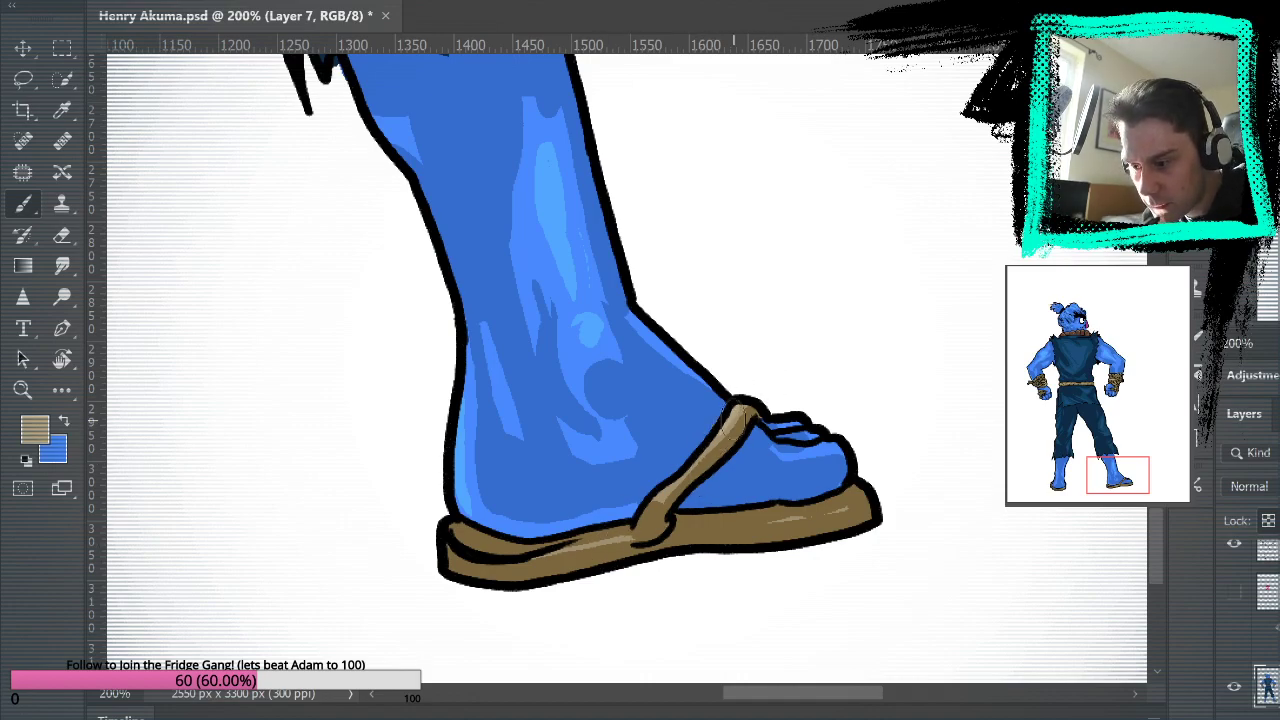
{"action": "left_click_drag", "start_coordinate": [643, 343], "coordinate": [843, 543]}
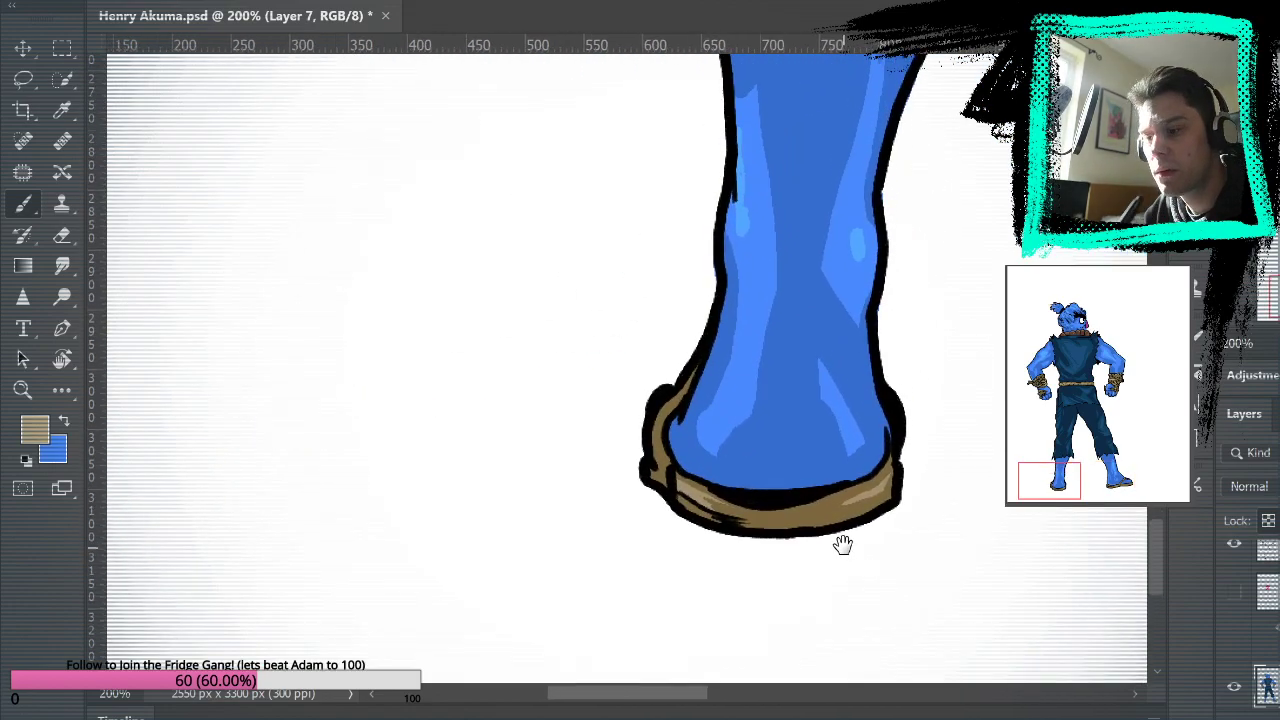
Sample the nose's magenta, choose a lighter pink and paint a thin highlight along the nose.
{"action": "left_click_drag", "start_coordinate": [937, 155], "coordinate": [797, 458]}
{"action": "scroll", "coordinate": [797, 458], "scroll_direction": "up", "scroll_amount": 20}
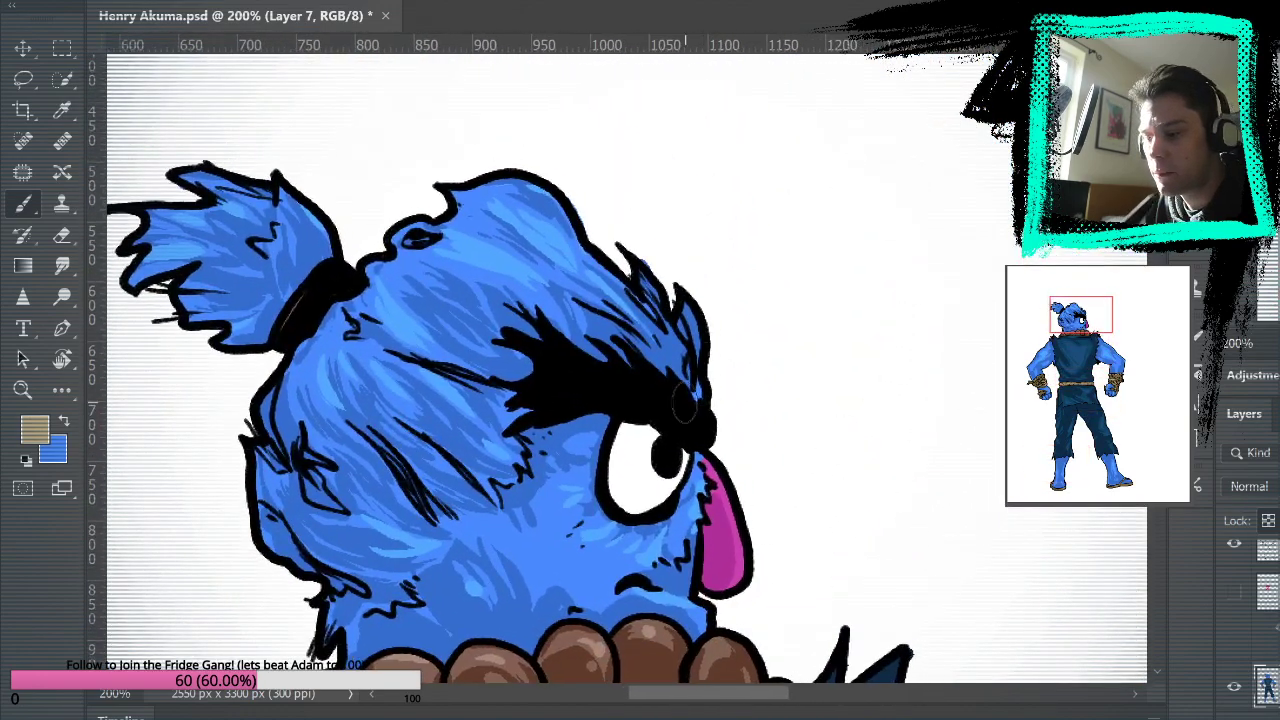
{"action": "left_click", "coordinate": [737, 567]}
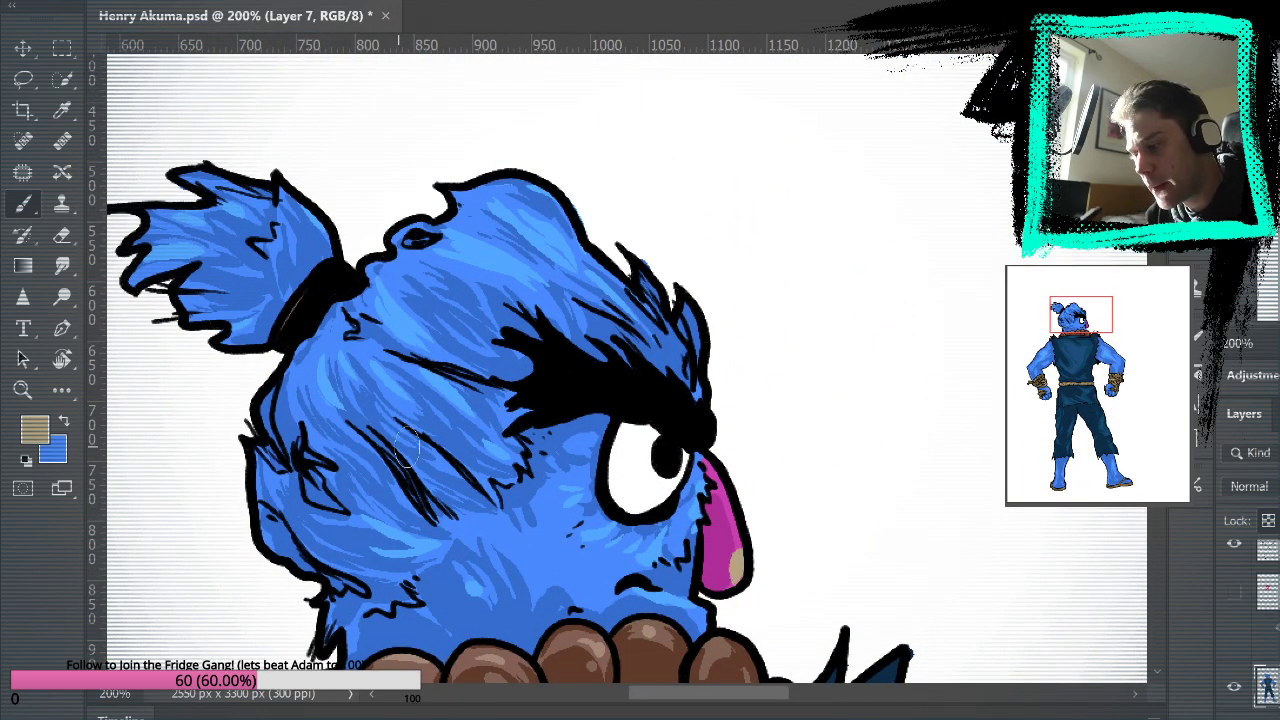
{"action": "left_click", "coordinate": [742, 560], "text": "alt"}
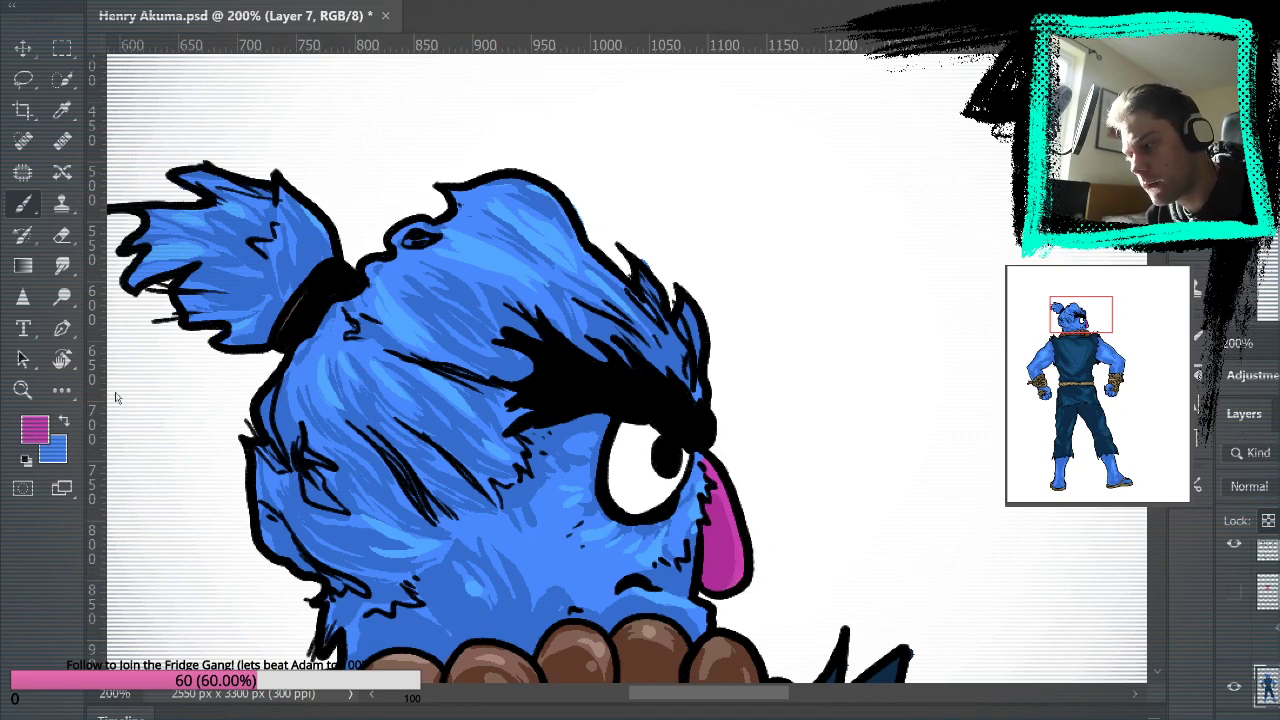
{"action": "key", "text": "i"}
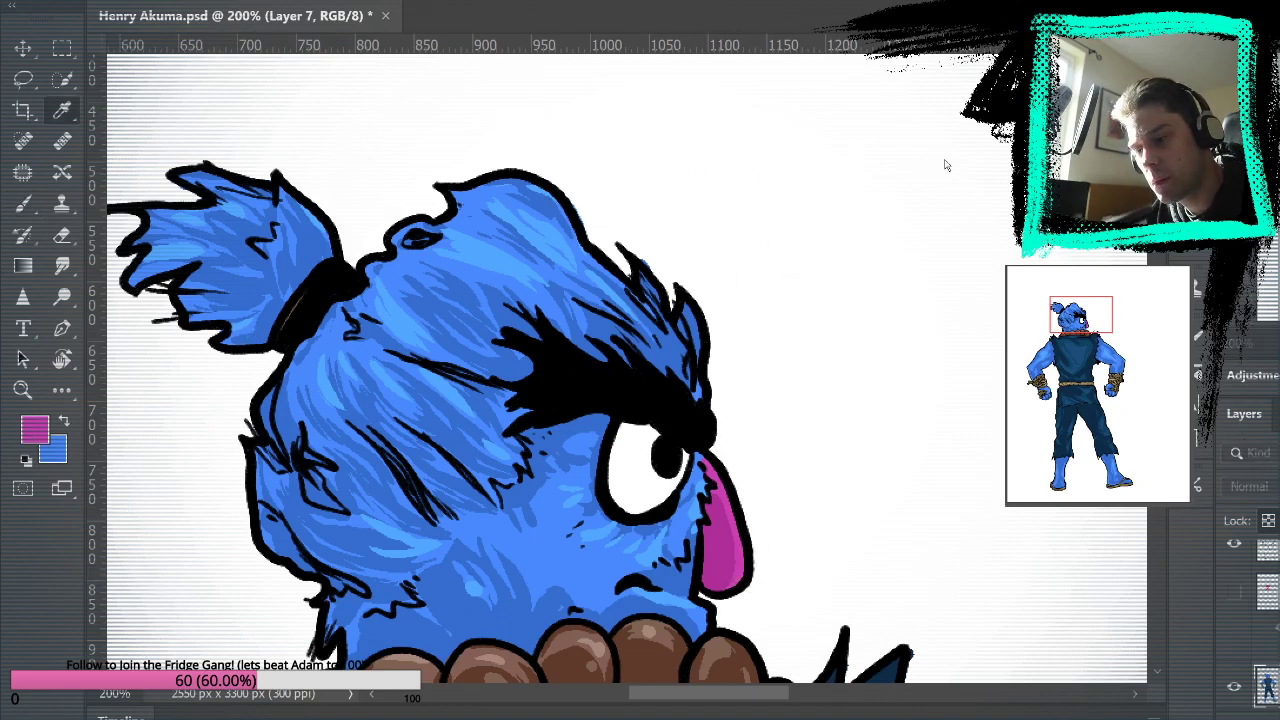
{"action": "key", "text": "b"}
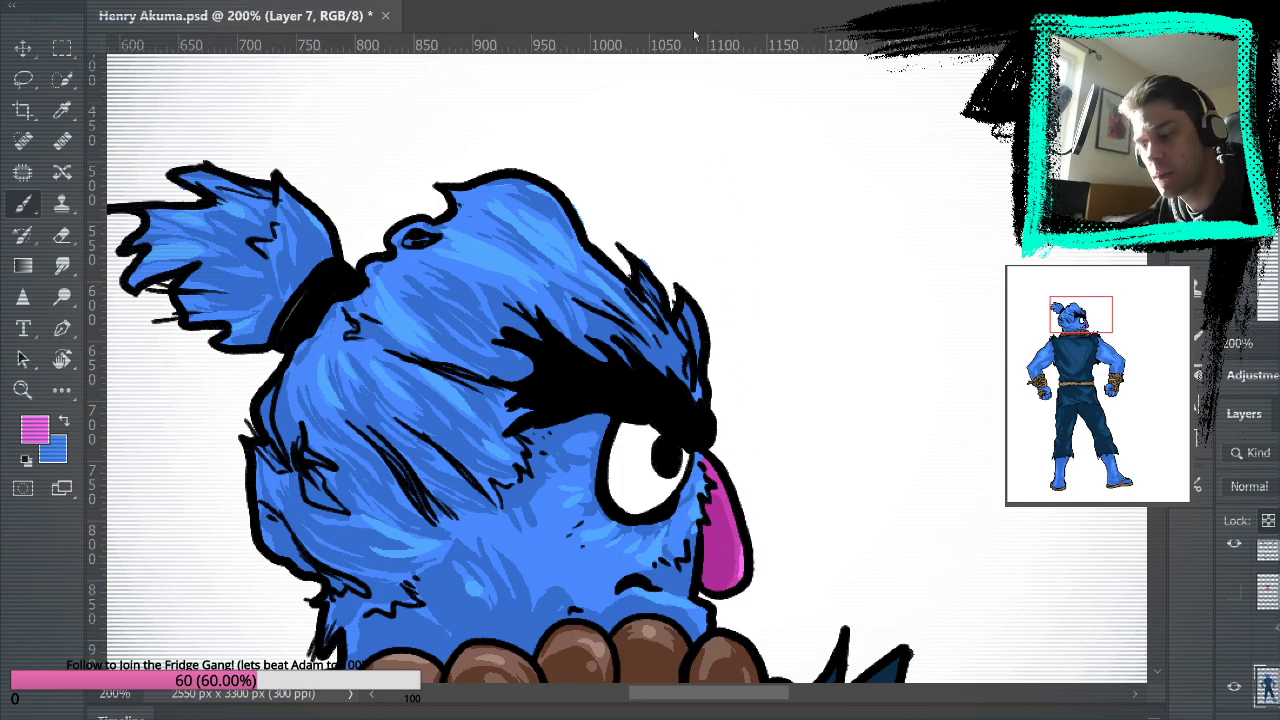
Show the layer with the glowing pink symbol on the vest's back and save the document.
{"action": "key", "text": "ctrl+0"}
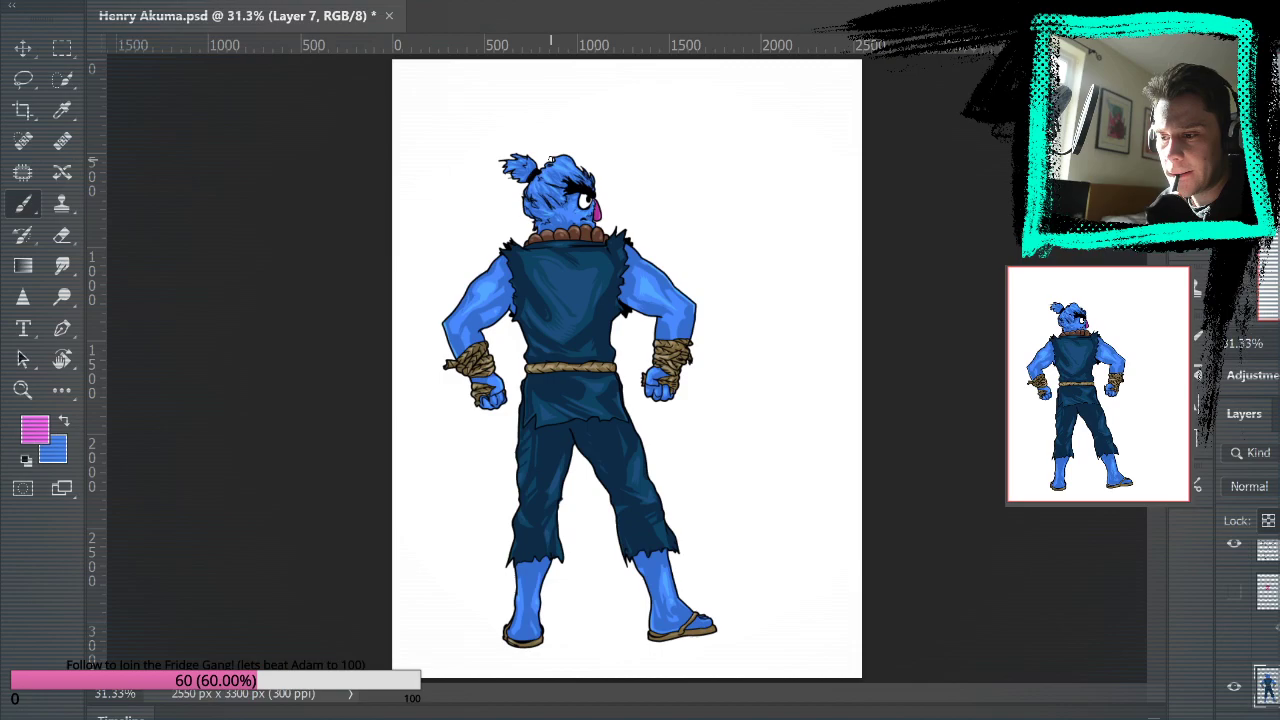
{"action": "left_click", "coordinate": [1233, 590]}
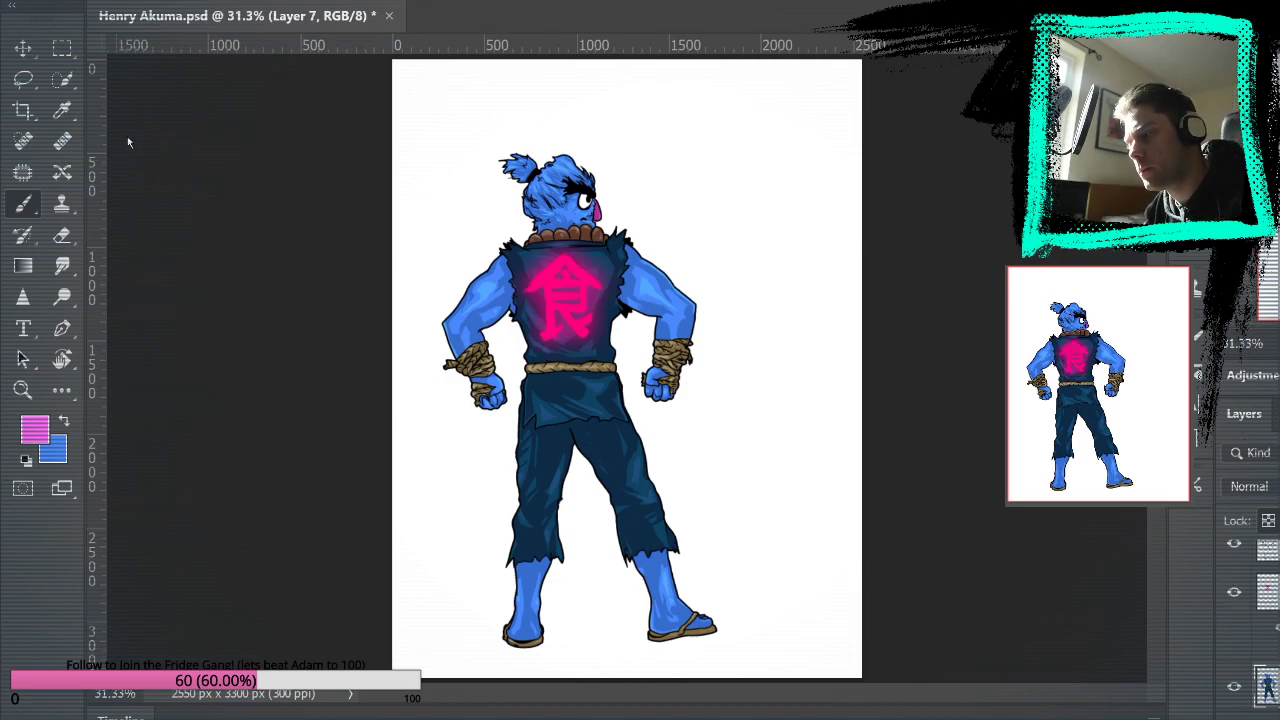
{"action": "key", "text": "ctrl+s"}
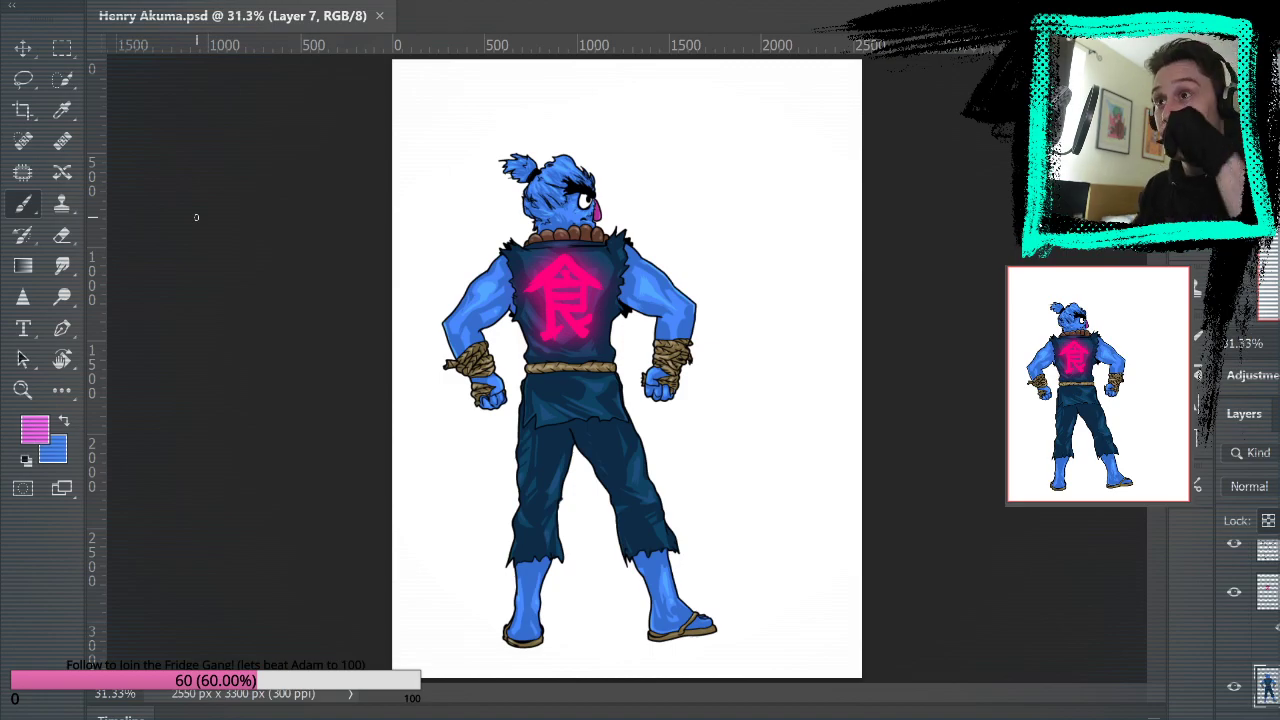
Examine the finished figure up close around the head, neck beads and pink back symbol.
{"action": "key", "text": "z"}
{"action": "left_click", "coordinate": [645, 372]}
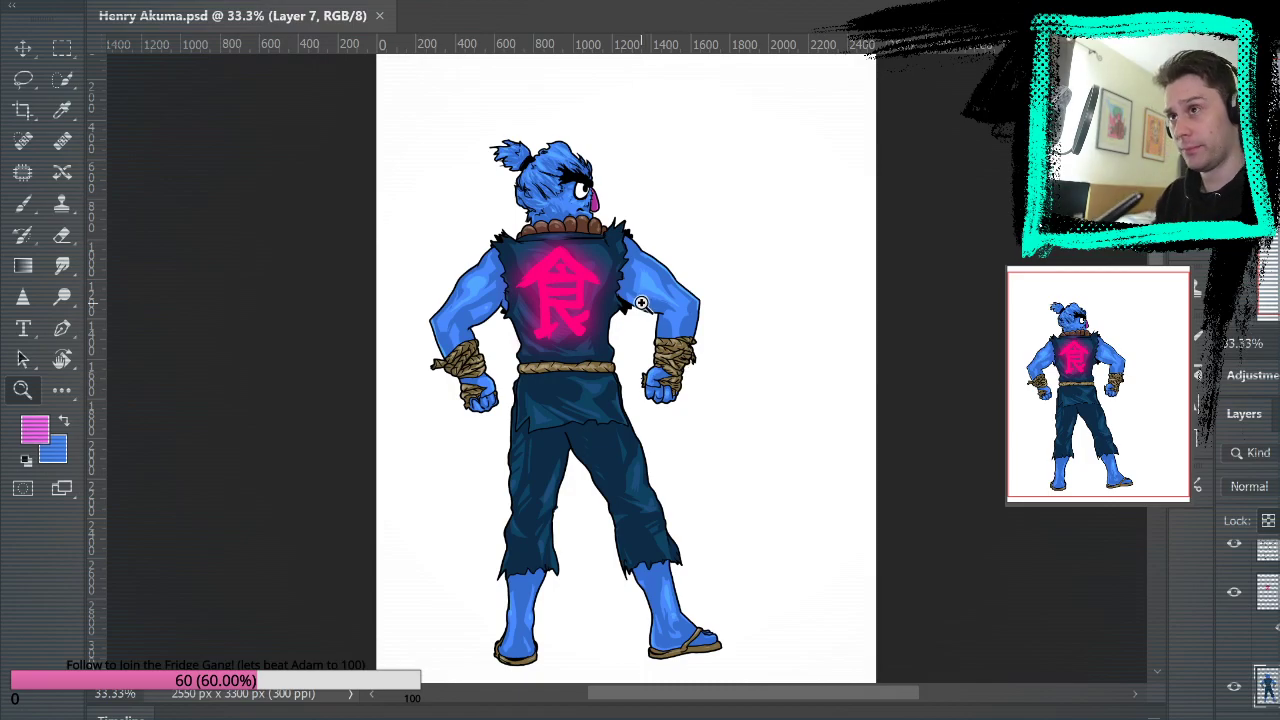
{"action": "left_click", "coordinate": [657, 498]}
{"action": "scroll", "coordinate": [626, 205], "scroll_direction": "up", "scroll_amount": 3}
{"action": "left_click", "coordinate": [640, 270]}
{"action": "left_click", "coordinate": [640, 270]}
{"action": "left_click_drag", "start_coordinate": [725, 247], "coordinate": [724, 158]}
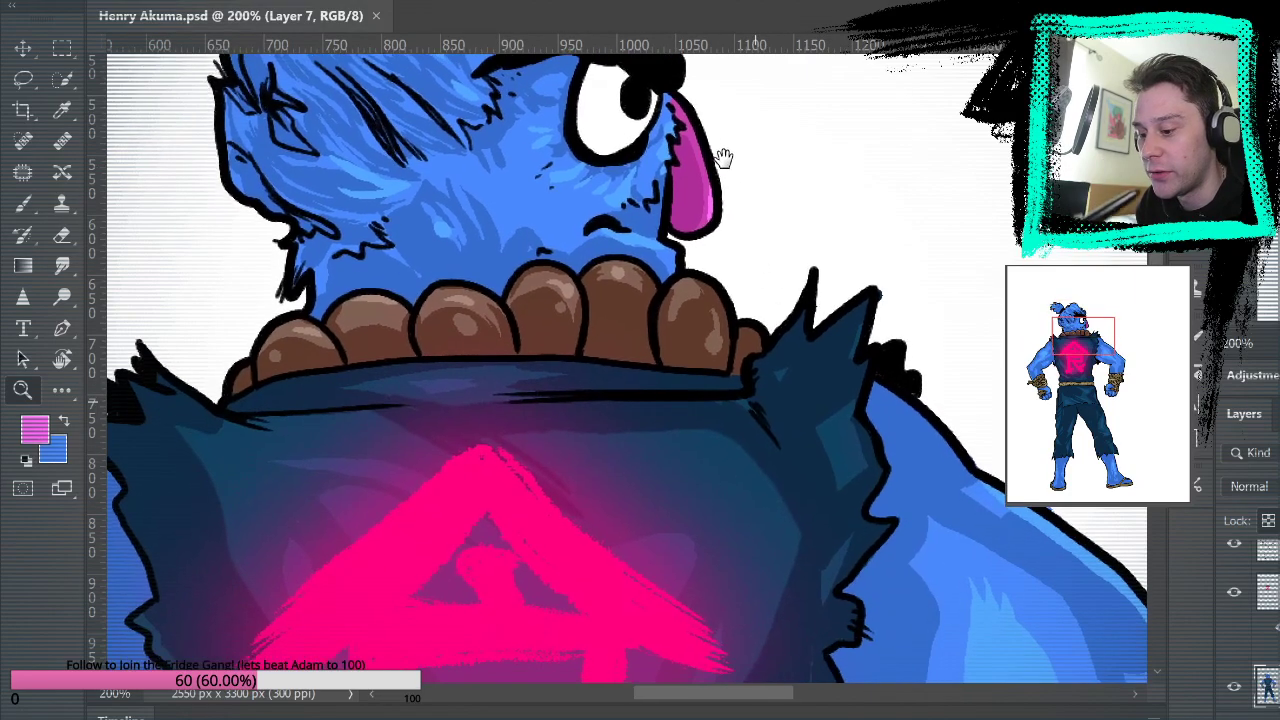
Add a new layer and hide the glow around the pink symbol on the vest's back.
{"action": "left_click_drag", "start_coordinate": [820, 451], "coordinate": [826, 406]}
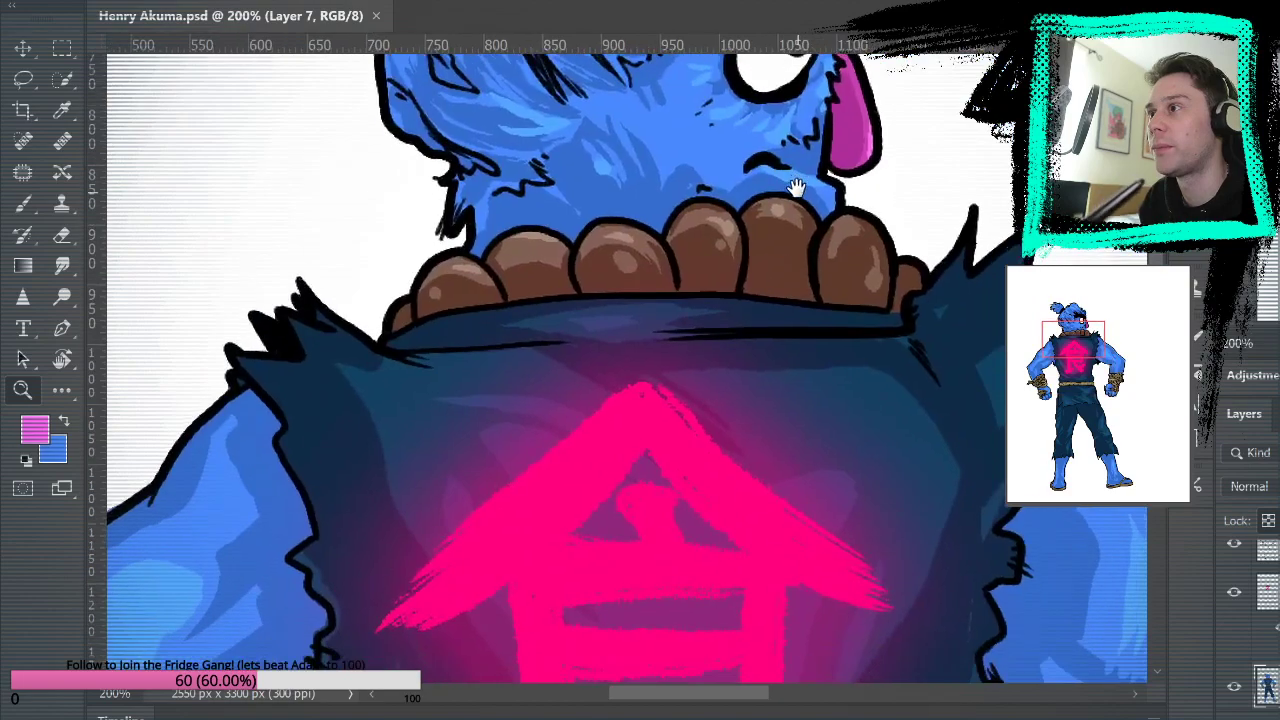
{"action": "left_click_drag", "start_coordinate": [797, 188], "coordinate": [757, 157]}
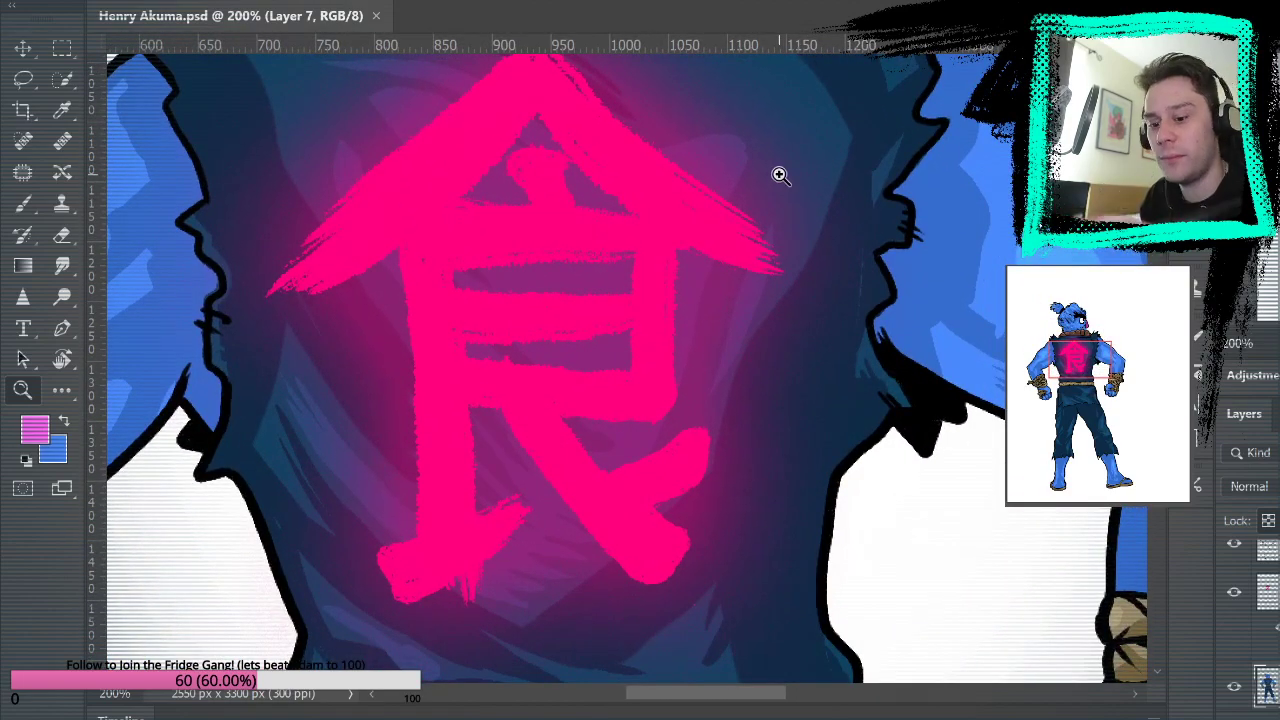
{"action": "key", "text": "ctrl+shift+alt+n"}
{"action": "key", "text": "b"}
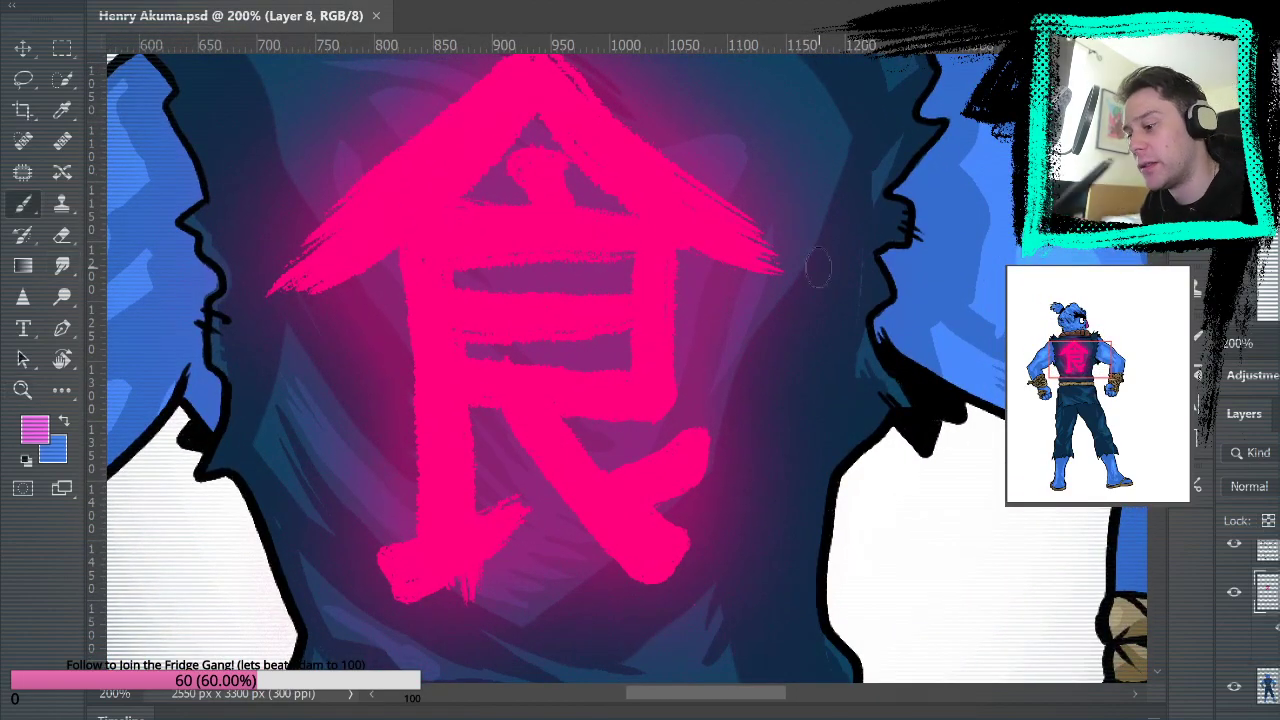
{"action": "left_click", "coordinate": [1278, 628]}
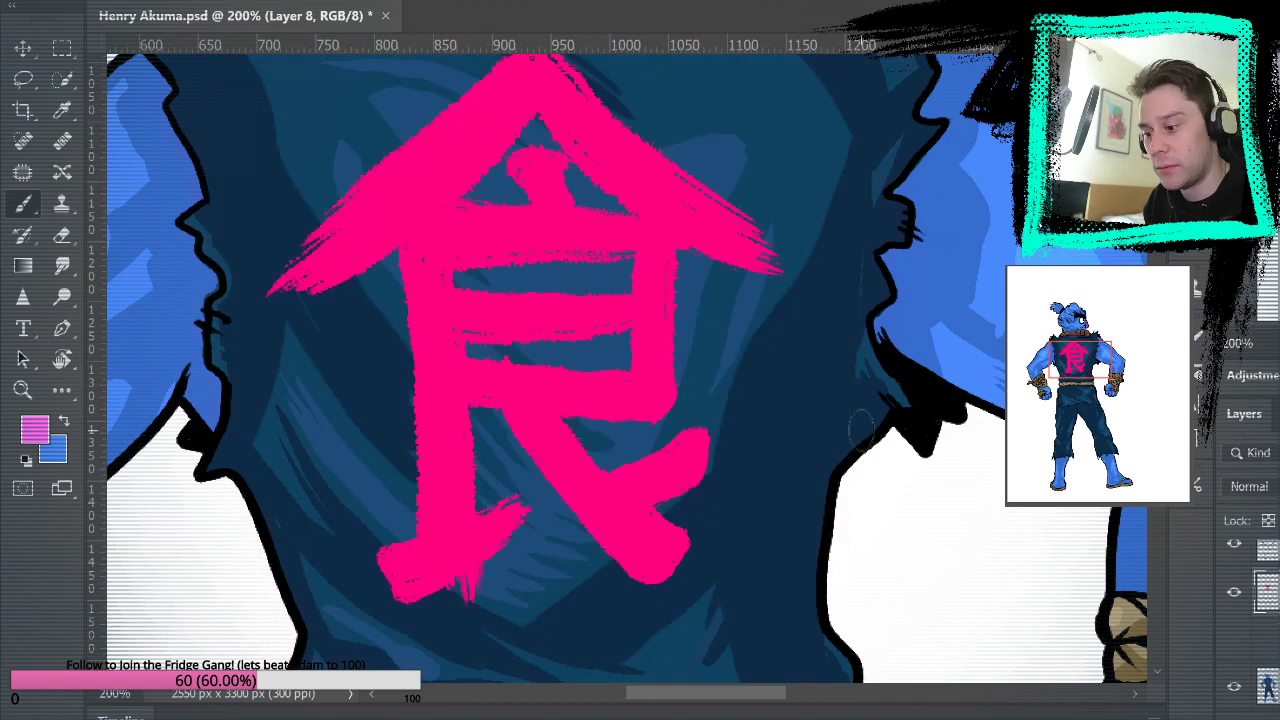
Sample the symbol's pink, touch up the edges of its roof-shaped strokes and show the glow again.
{"action": "left_click", "coordinate": [673, 195], "text": "alt"}
{"action": "left_click_drag", "start_coordinate": [689, 236], "coordinate": [754, 286]}
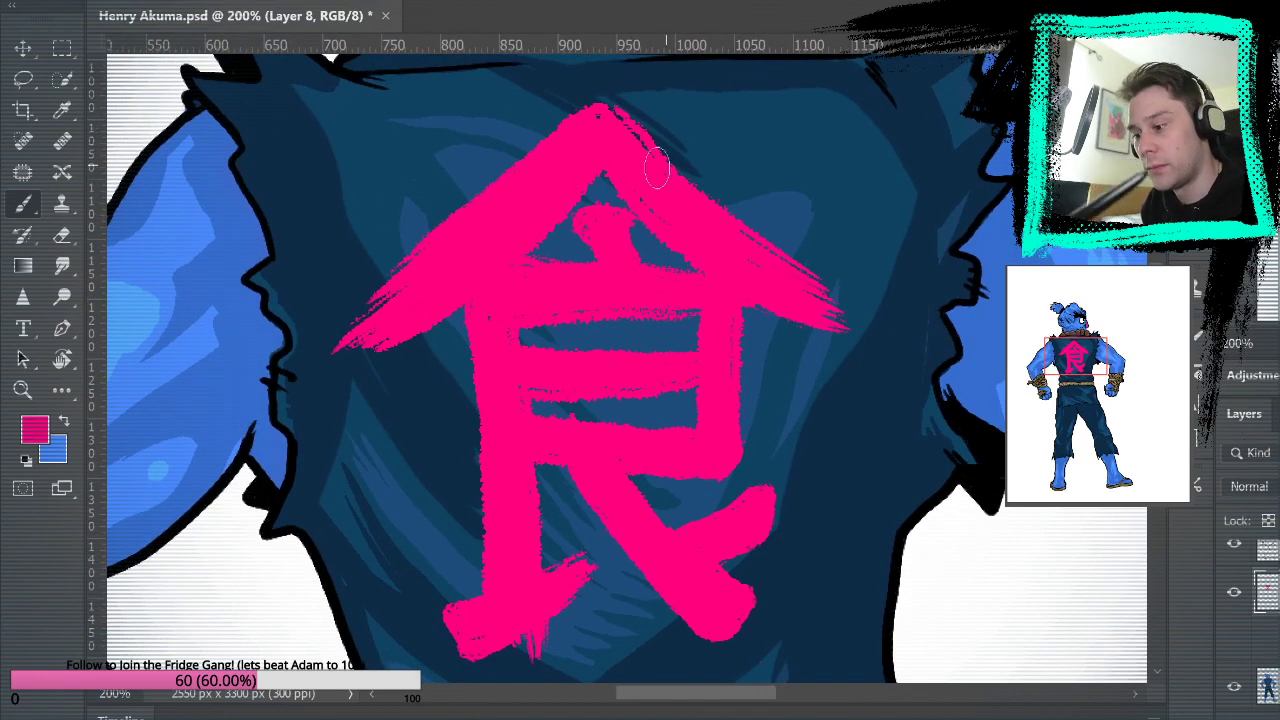
{"action": "key", "text": "e"}
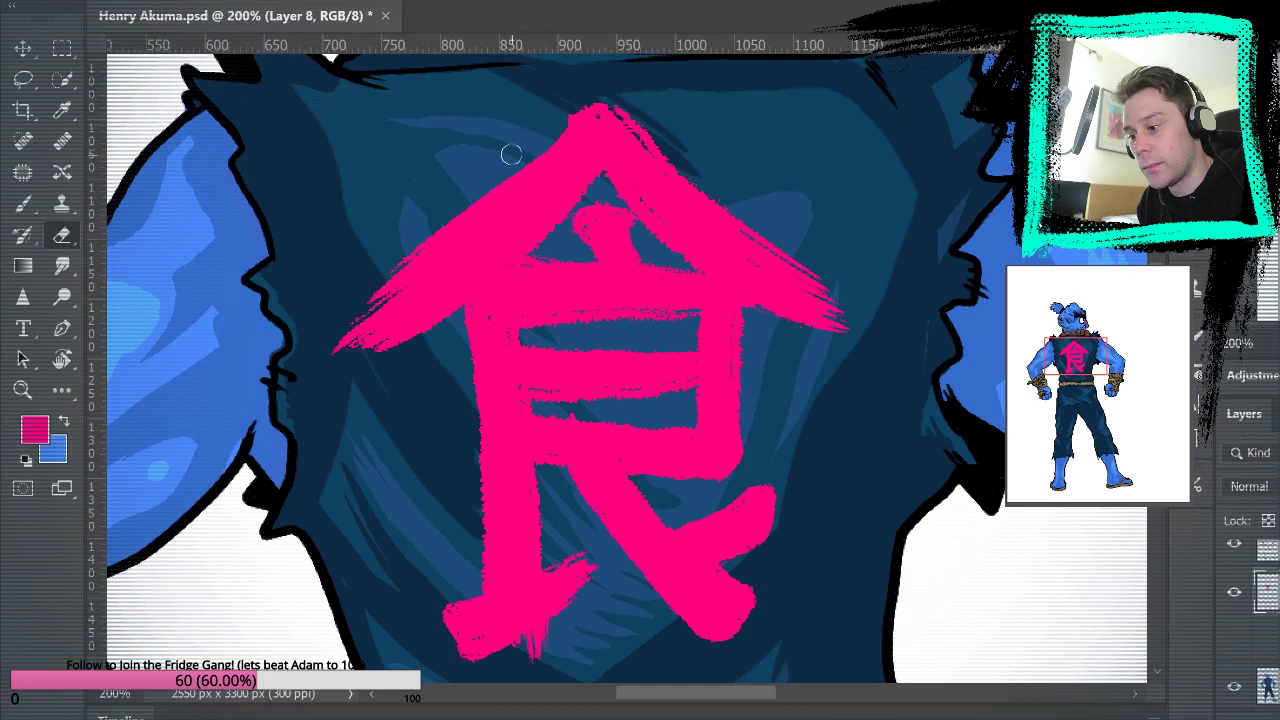
{"action": "key", "text": "b"}
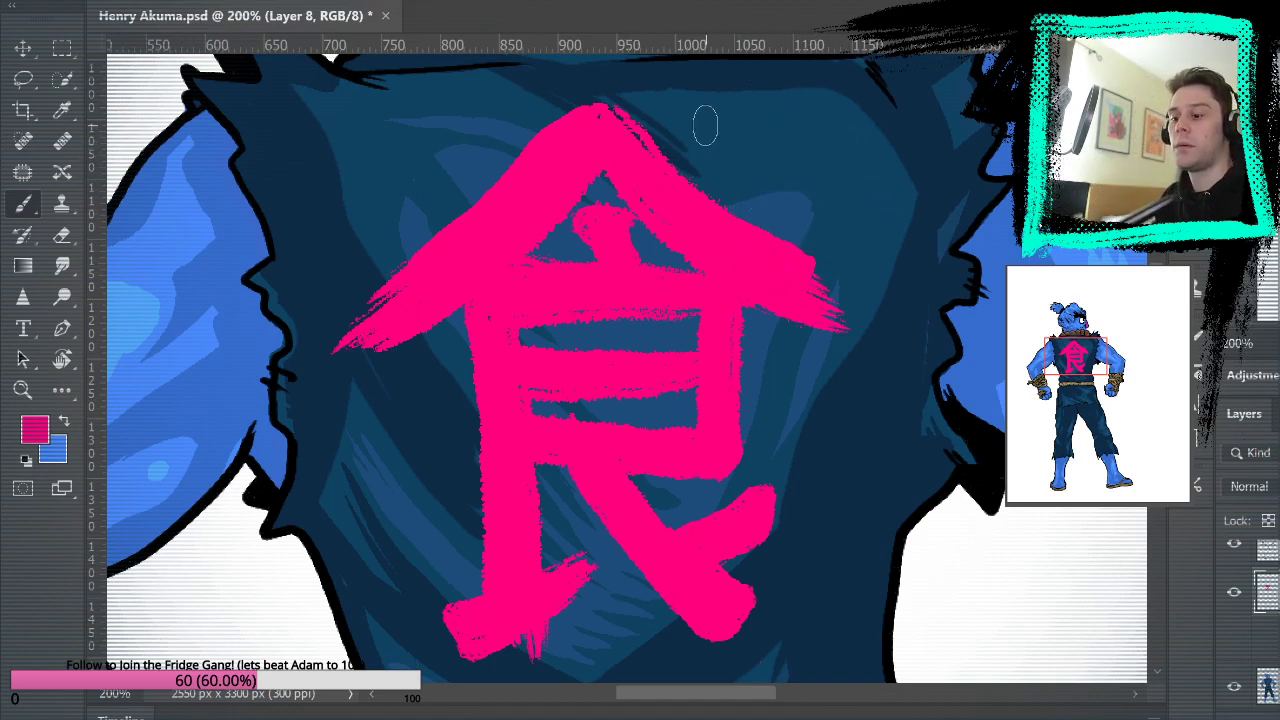
{"action": "key", "text": "ctrl+0"}
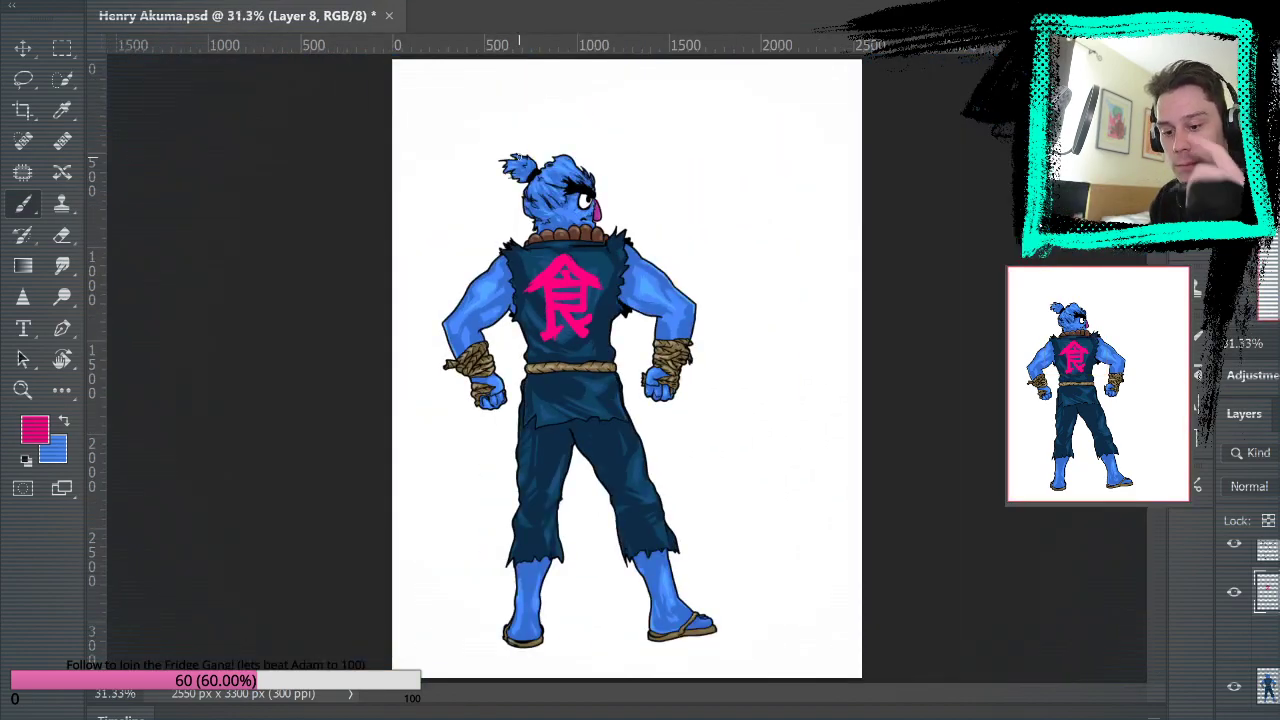
{"action": "left_click", "coordinate": [1272, 639]}
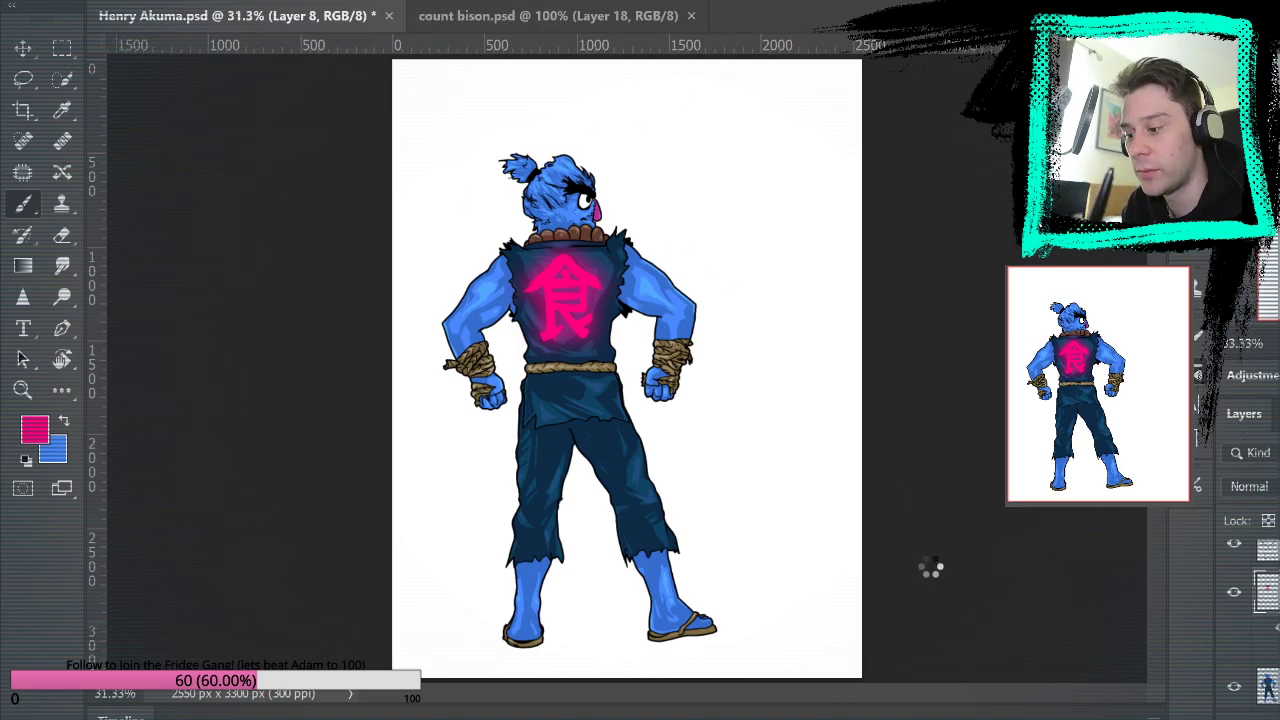
Examine the halftone dot shading on the purple face in count bison.psd up close.
{"action": "key", "text": "z"}
{"action": "left_click", "coordinate": [594, 377]}
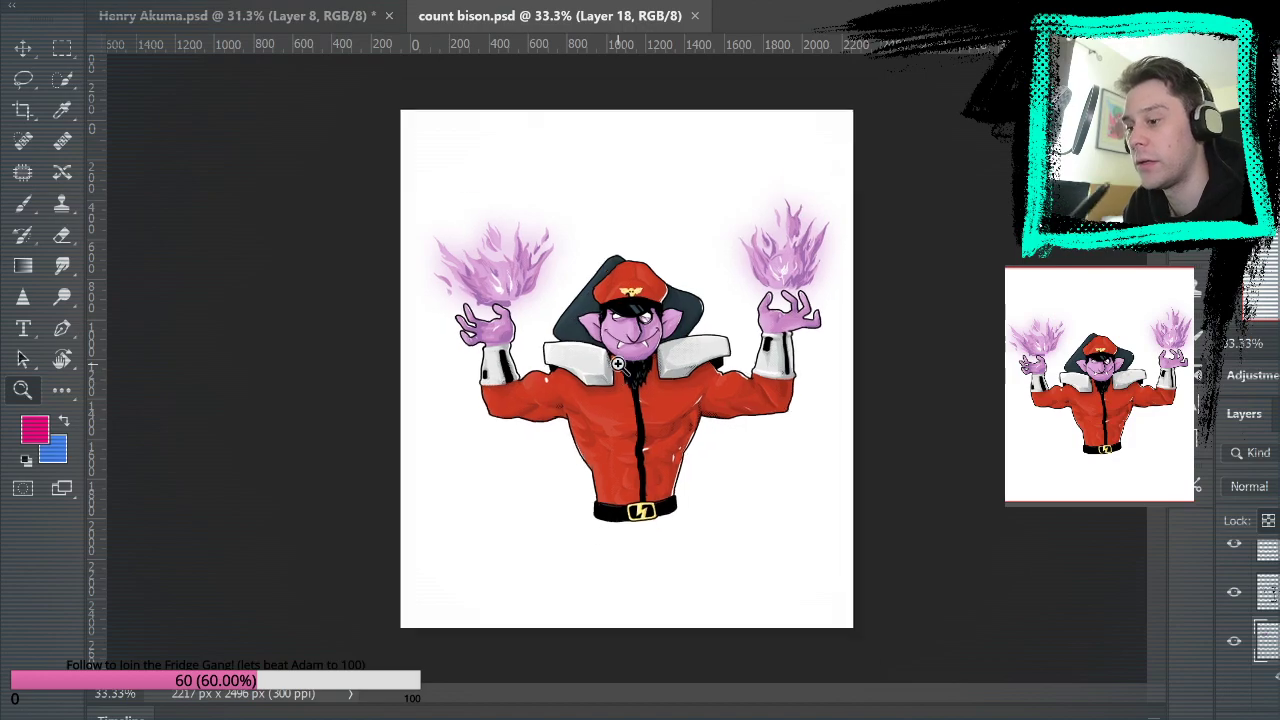
{"action": "left_click", "coordinate": [702, 305]}
{"action": "left_click", "coordinate": [652, 297]}
{"action": "left_click", "coordinate": [655, 285]}
{"action": "left_click", "coordinate": [670, 250]}
Pick the halftone dot brush, test it in magenta over the purple face on Layer 12 and undo the test stroke.
{"action": "left_click", "coordinate": [1265, 591]}
{"action": "left_click", "coordinate": [23, 203]}
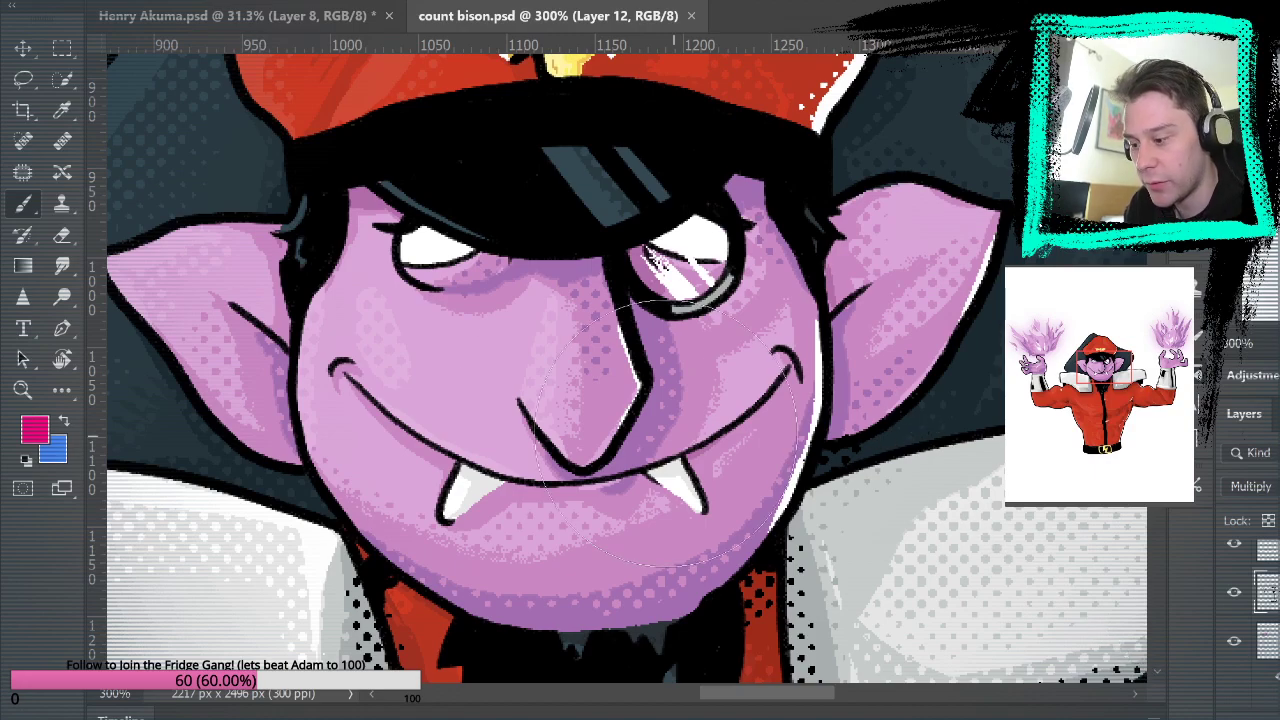
{"action": "mouse_move", "coordinate": [580, 390]}
{"action": "left_mouse_down"}
{"action": "mouse_move", "coordinate": [541, 492]}
{"action": "mouse_move", "coordinate": [574, 457]}
{"action": "mouse_move", "coordinate": [550, 402]}
{"action": "mouse_move", "coordinate": [493, 384]}
{"action": "mouse_move", "coordinate": [650, 360]}
{"action": "left_mouse_up"}
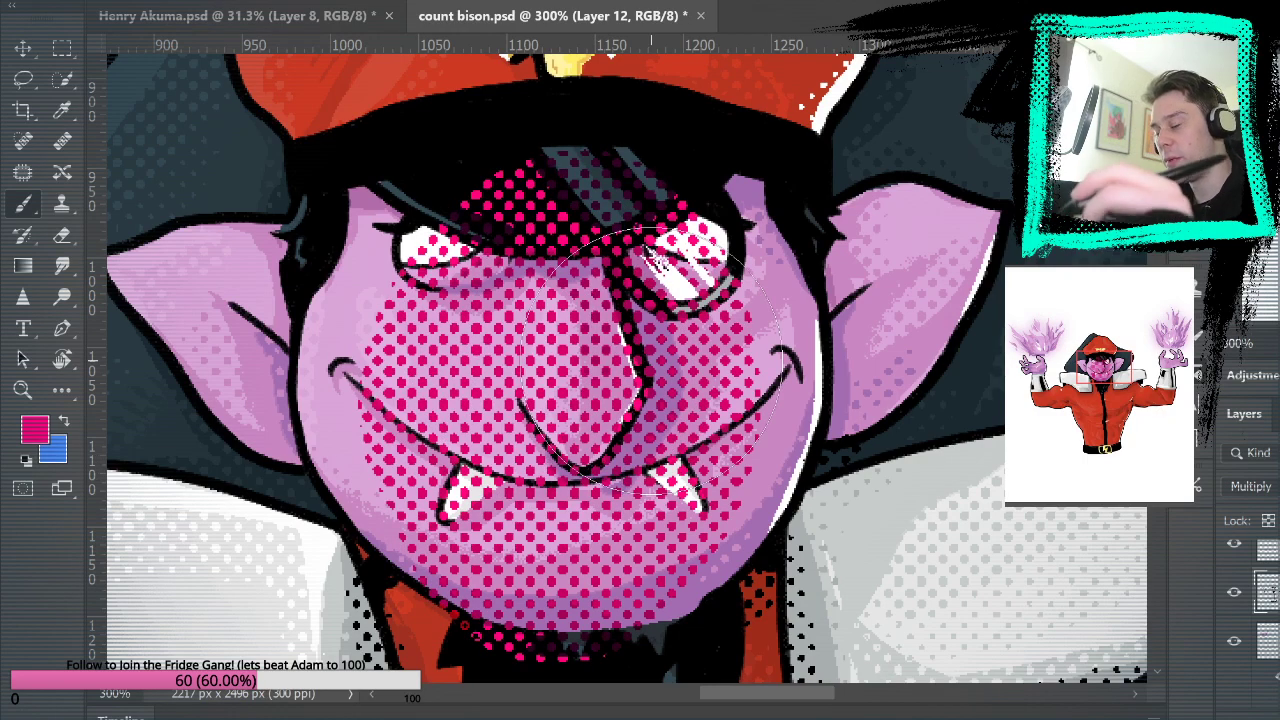
{"action": "key", "text": "ctrl+z"}
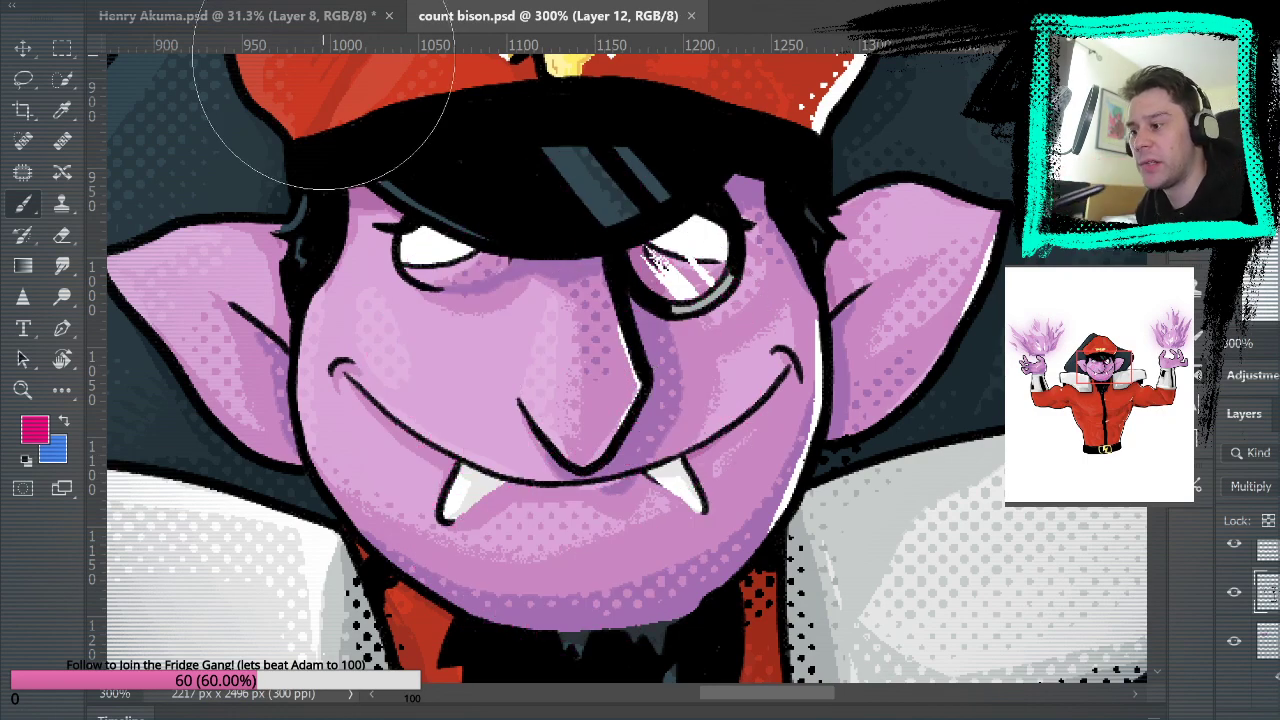
{"action": "left_click", "coordinate": [237, 15]}
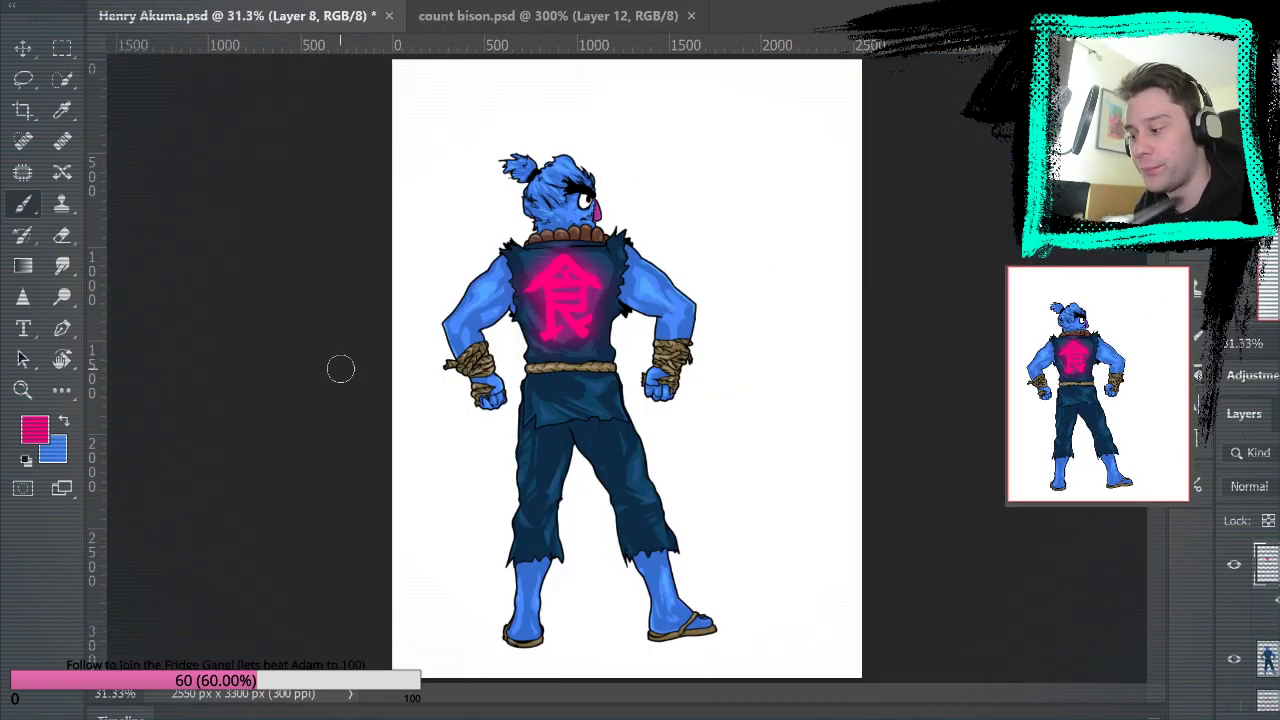
{"action": "key", "text": "z"}
{"action": "left_click", "coordinate": [573, 170]}
{"action": "left_click", "coordinate": [573, 170]}
{"action": "left_click", "coordinate": [573, 167]}
{"action": "left_click", "coordinate": [786, 249]}
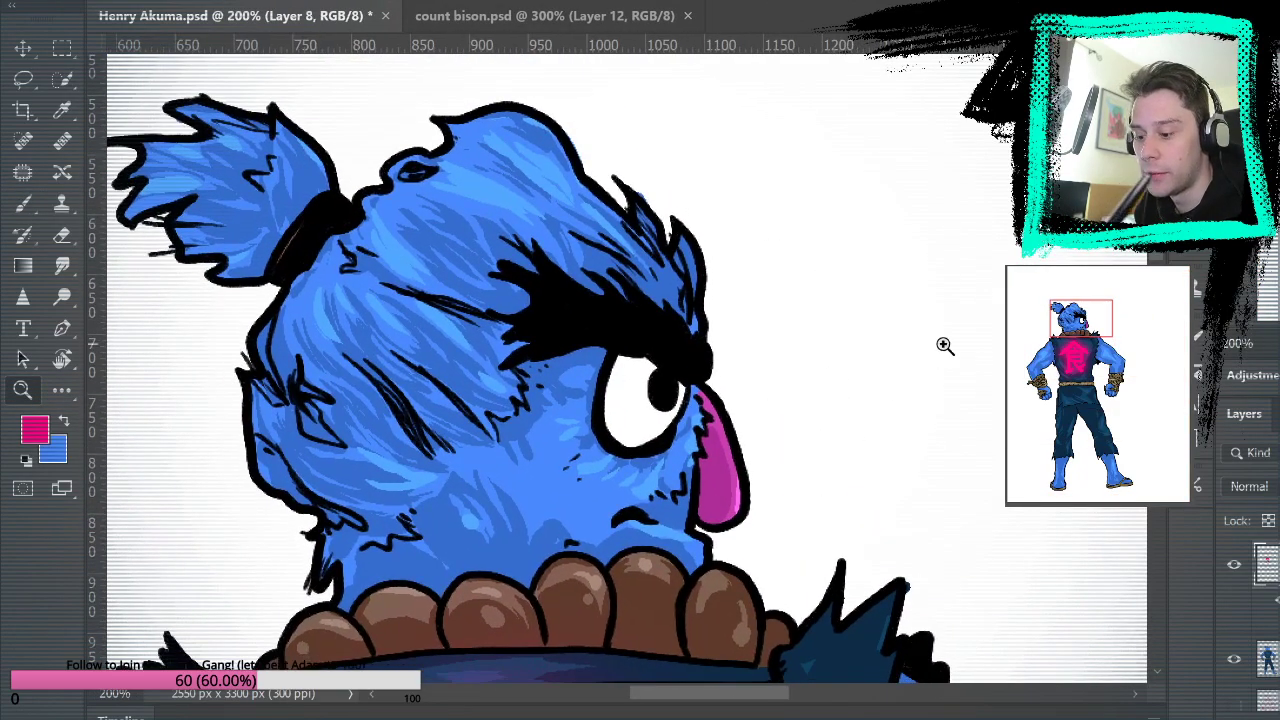
{"action": "key", "text": "alt+["}
Sample the right arm's darker blue, shrink the halftone brush and paint dots over the light patch above the elbow.
{"action": "scroll", "coordinate": [817, 417], "scroll_direction": "down", "scroll_amount": 10}
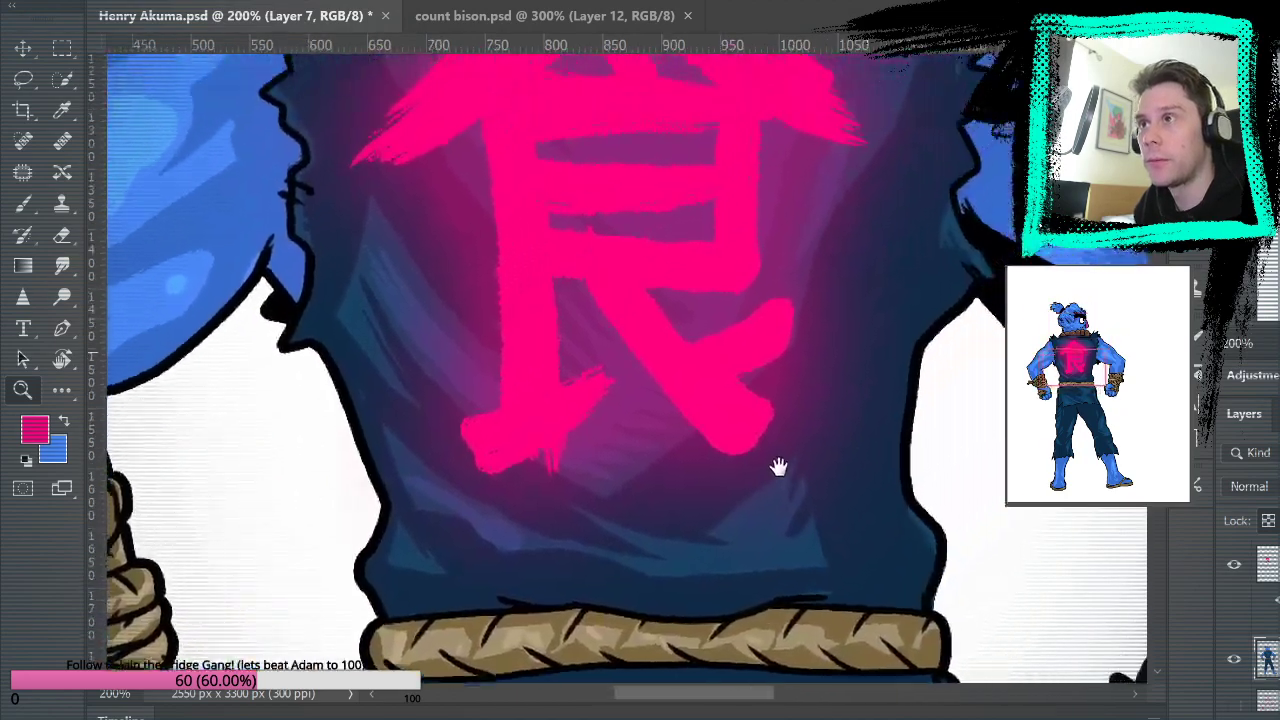
{"action": "scroll", "coordinate": [856, 333], "scroll_direction": "right", "scroll_amount": 10}
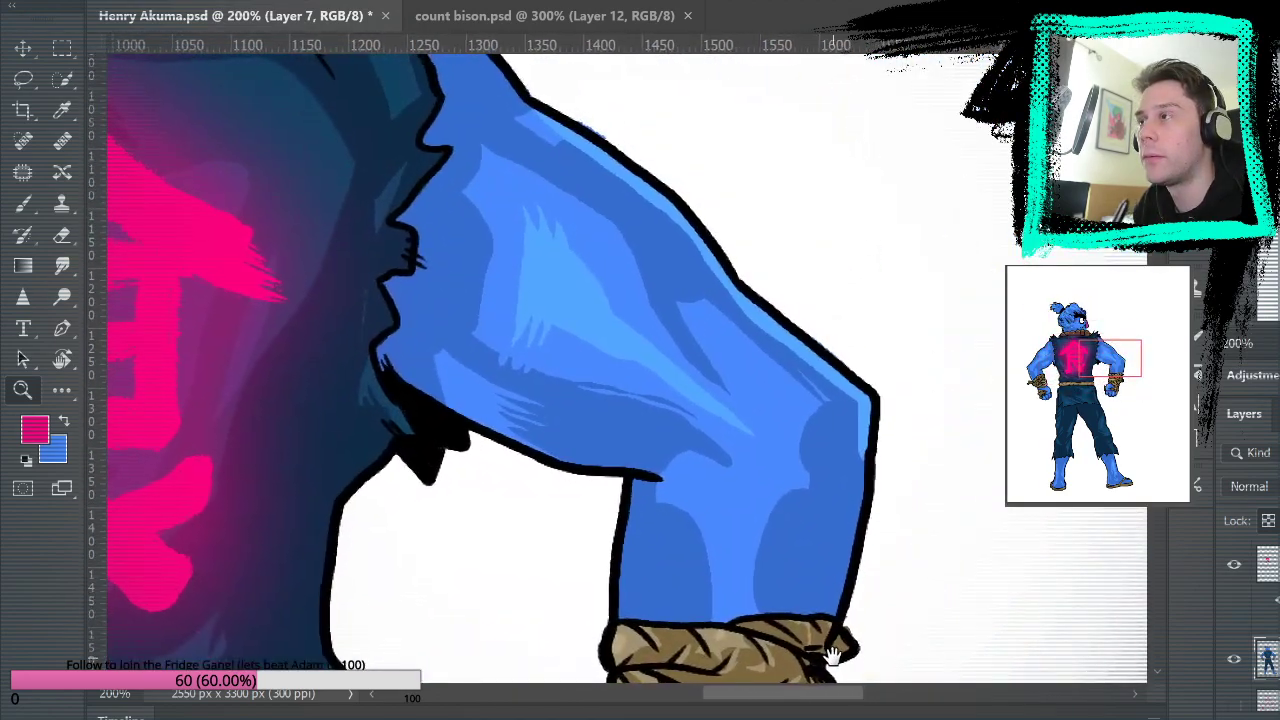
{"action": "left_click_drag", "start_coordinate": [839, 657], "coordinate": [837, 657]}
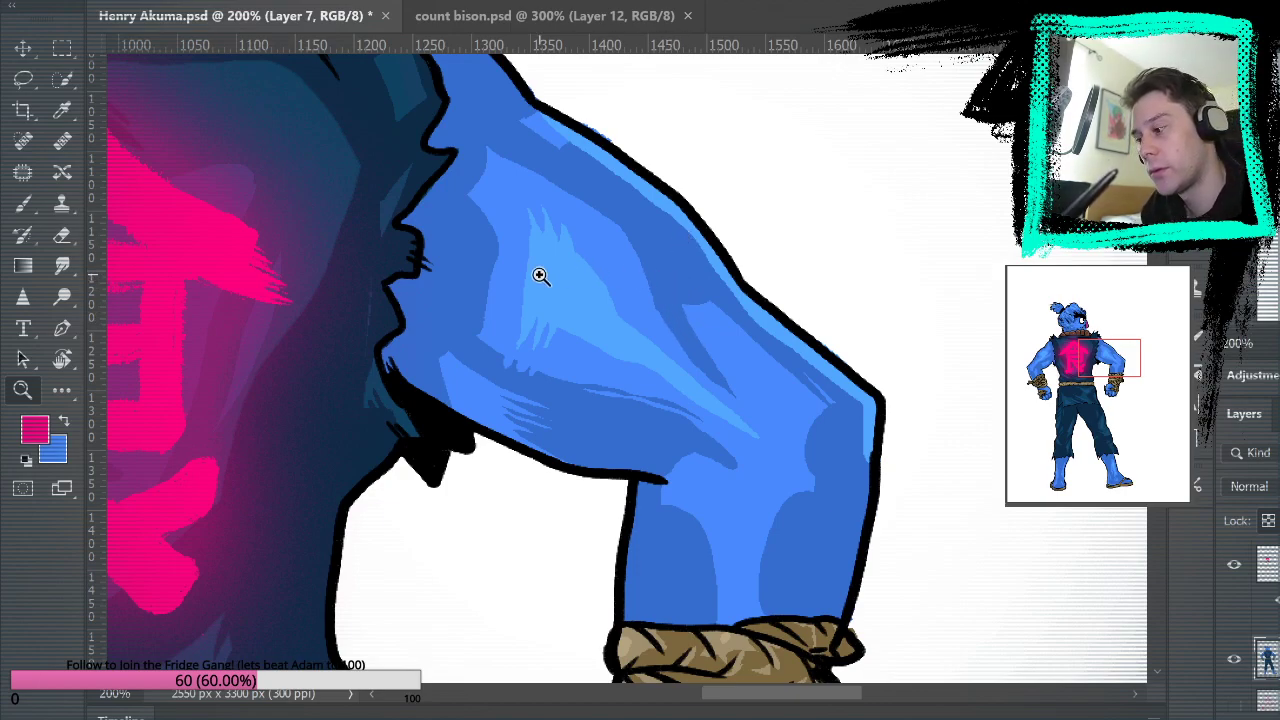
{"action": "left_click", "coordinate": [24, 204]}
{"action": "left_click", "coordinate": [699, 287], "text": "alt"}
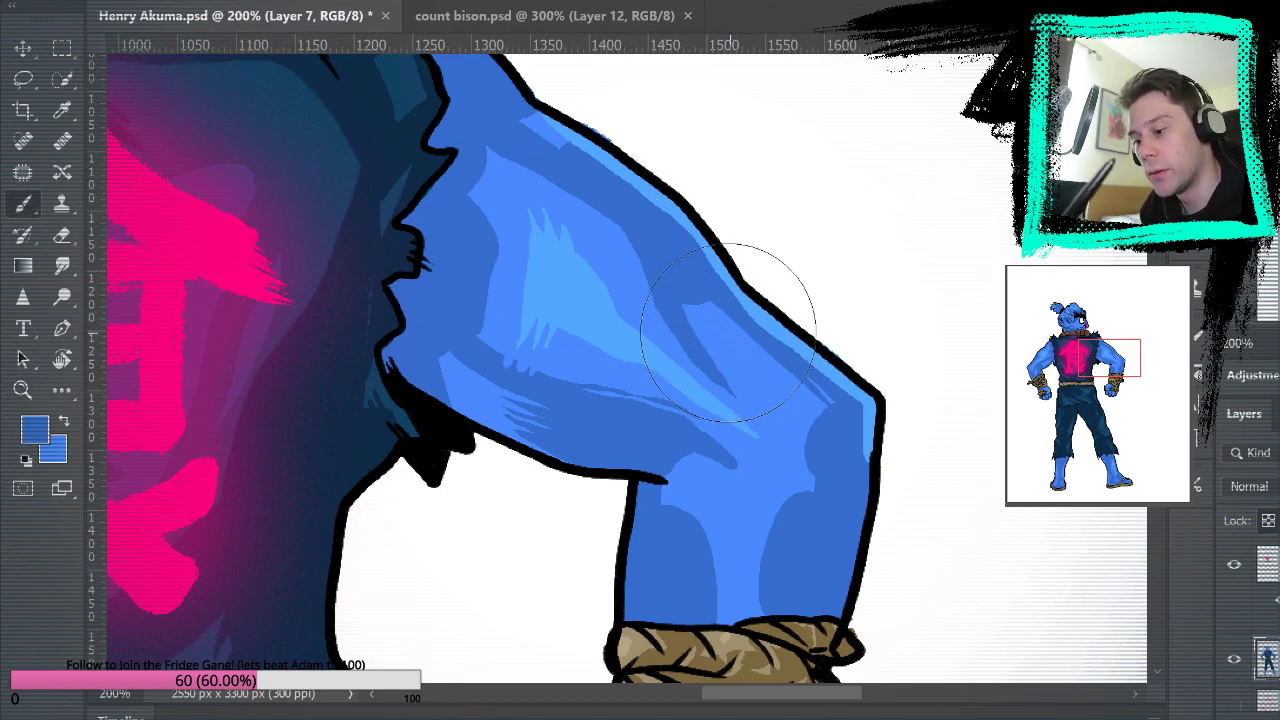
{"action": "key", "text": "bracketleft"}
{"action": "key", "text": "bracketleft"}
{"action": "key", "text": "bracketleft"}
{"action": "key", "text": "bracketleft"}
{"action": "key", "text": "bracketleft"}
{"action": "key", "text": "bracketleft"}
{"action": "key", "text": "bracketleft"}
{"action": "key", "text": "bracketleft"}
{"action": "key", "text": "bracketleft"}
{"action": "key", "text": "bracketleft"}
{"action": "mouse_move", "coordinate": [716, 337]}
{"action": "left_mouse_down"}
{"action": "mouse_move", "coordinate": [694, 305]}
{"action": "mouse_move", "coordinate": [805, 418]}
{"action": "left_mouse_up"}
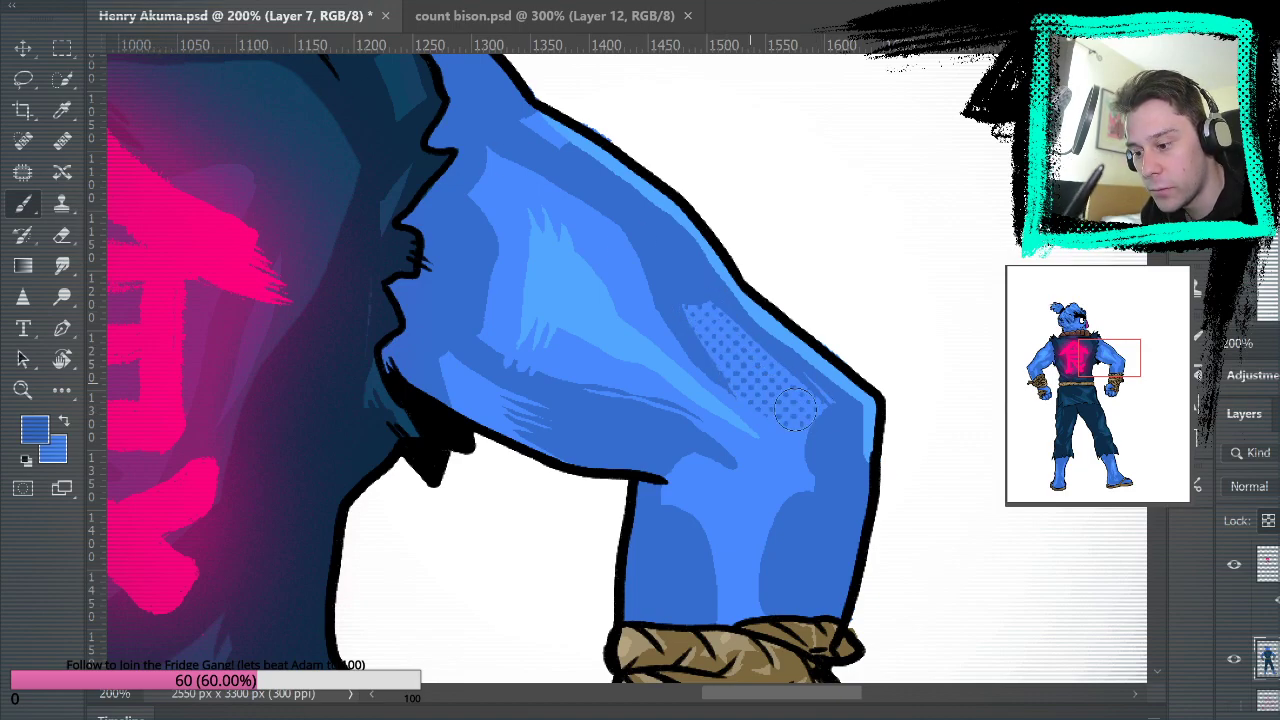
Paint darker blue halftone dots on the shoulder highlight and along the upper and outer edge of the upper arm's light area.
{"action": "left_click_drag", "start_coordinate": [879, 371], "coordinate": [959, 405]}
{"action": "left_click_drag", "start_coordinate": [561, 268], "coordinate": [578, 200]}
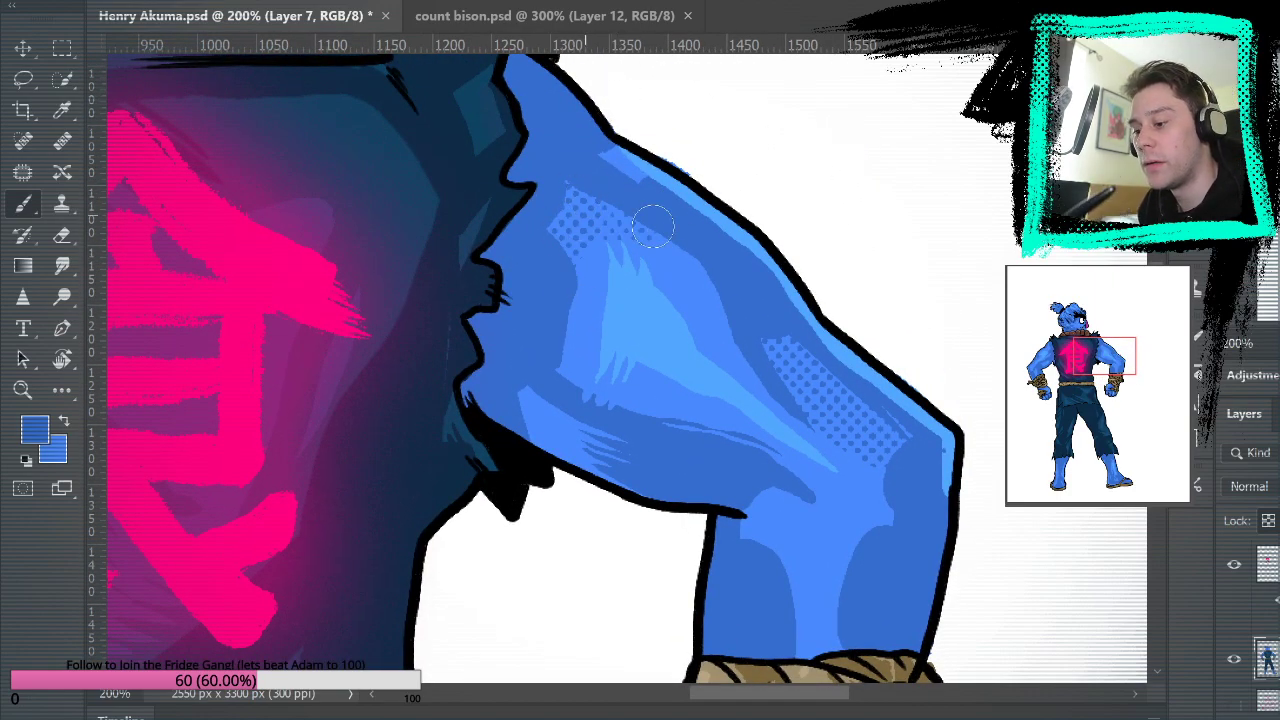
{"action": "left_click_drag", "start_coordinate": [778, 296], "coordinate": [828, 241]}
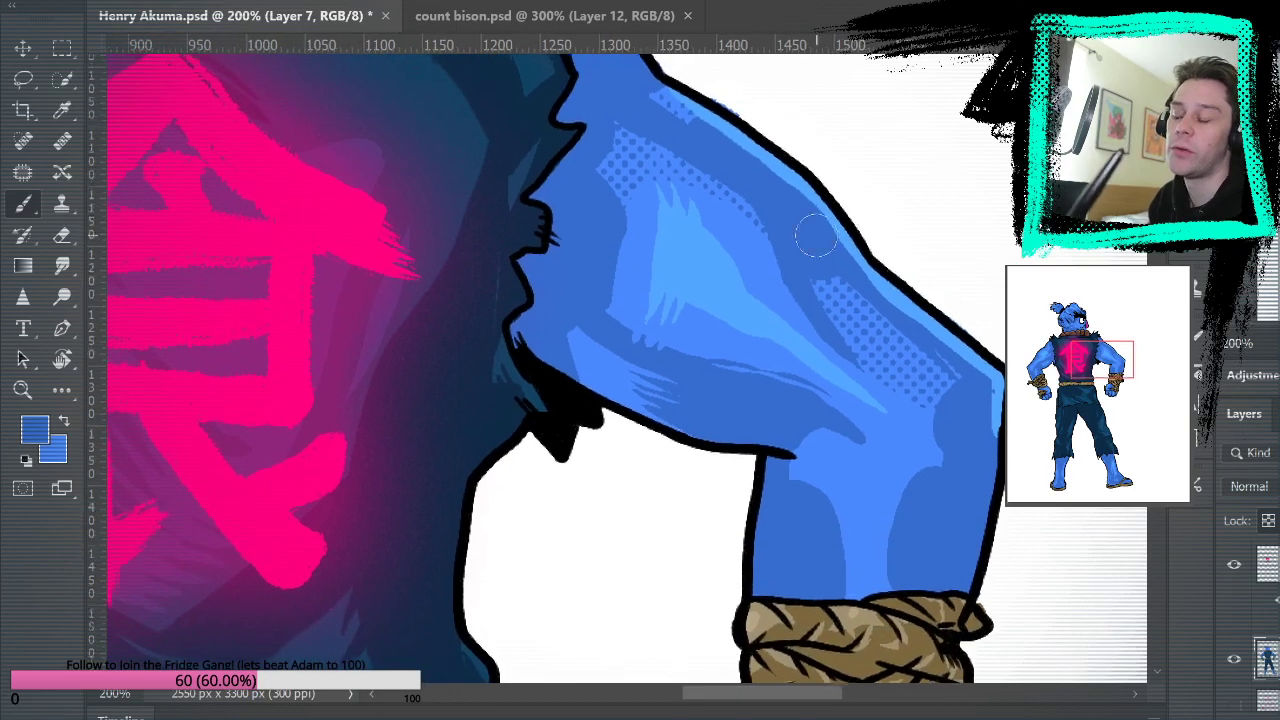
{"action": "mouse_move", "coordinate": [727, 199]}
{"action": "left_mouse_down"}
{"action": "mouse_move", "coordinate": [769, 263]}
{"action": "mouse_move", "coordinate": [841, 329]}
{"action": "left_mouse_up"}
{"action": "key", "text": "ctrl+z"}
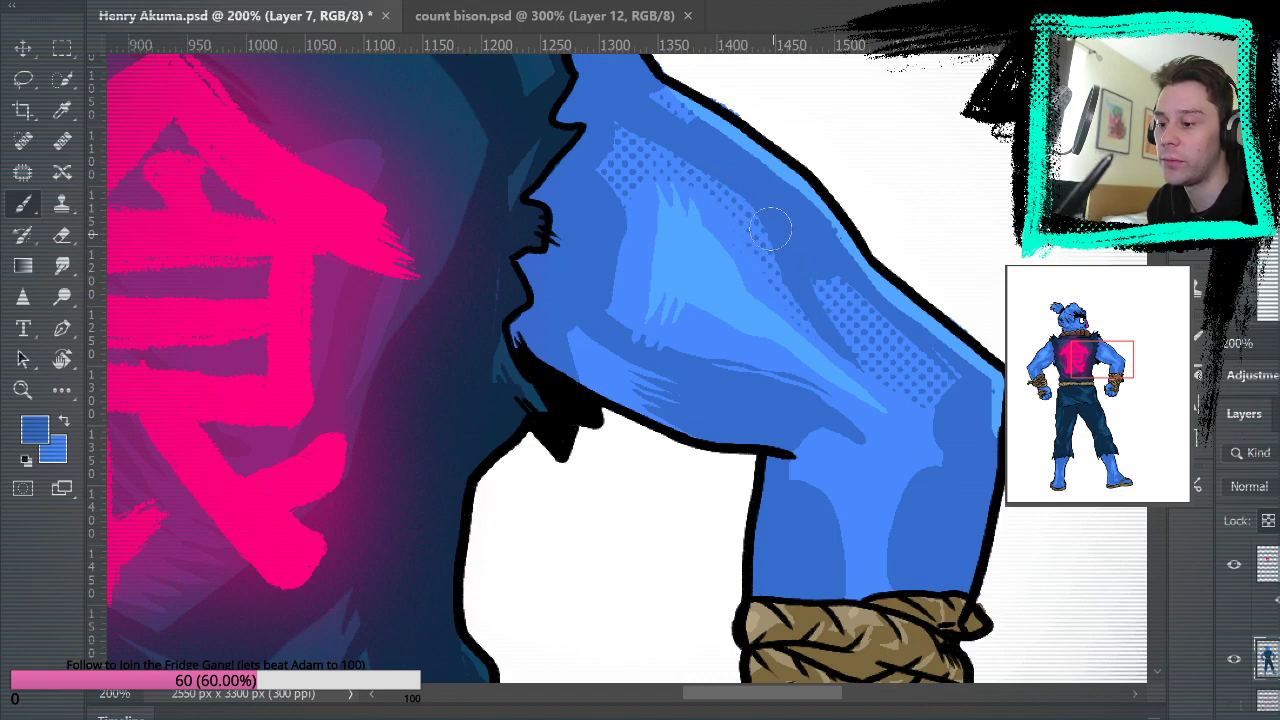
Paint darker blue halftone dots along the light area's inner edge, the upper arm's underside and the middle of the forearm.
{"action": "scroll", "coordinate": [802, 215], "scroll_direction": "down", "scroll_amount": 3}
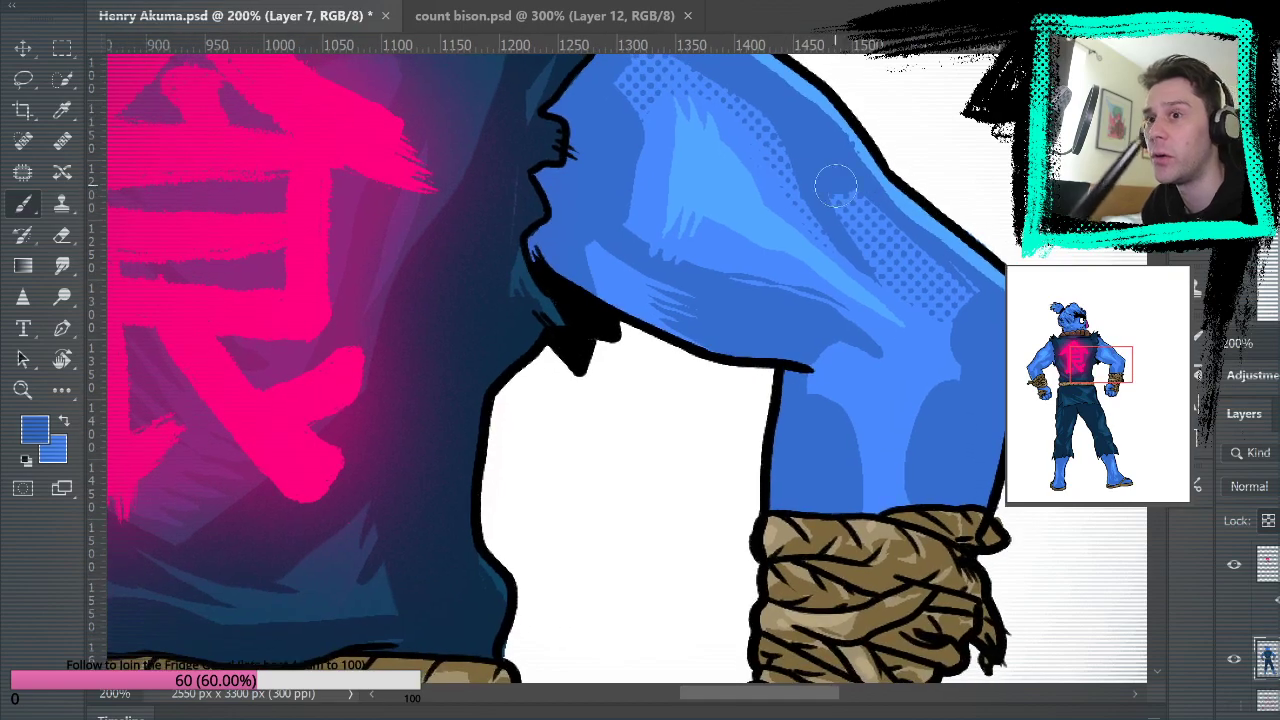
{"action": "left_click_drag", "start_coordinate": [639, 223], "coordinate": [617, 103]}
{"action": "mouse_move", "coordinate": [592, 252]}
{"action": "left_mouse_down"}
{"action": "mouse_move", "coordinate": [646, 289]}
{"action": "mouse_move", "coordinate": [617, 282]}
{"action": "left_mouse_up"}
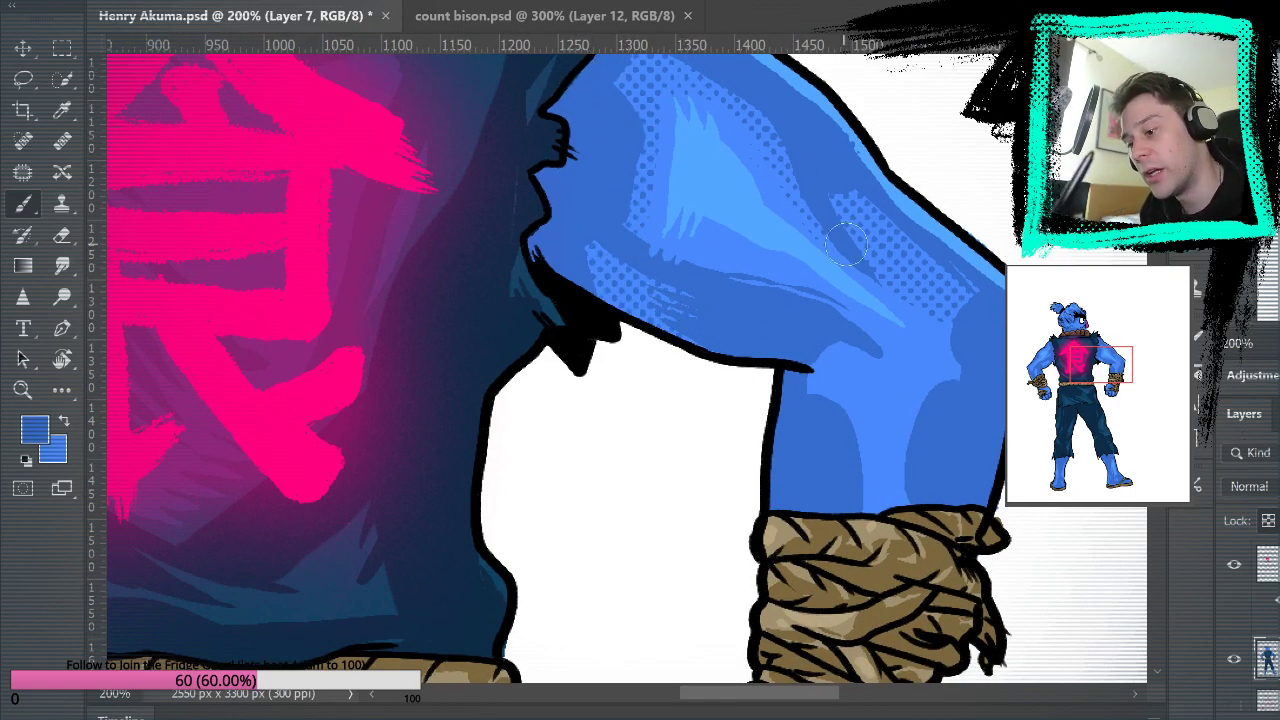
{"action": "mouse_move", "coordinate": [822, 452]}
{"action": "left_mouse_down"}
{"action": "mouse_move", "coordinate": [844, 359]}
{"action": "mouse_move", "coordinate": [878, 380]}
{"action": "left_mouse_up"}
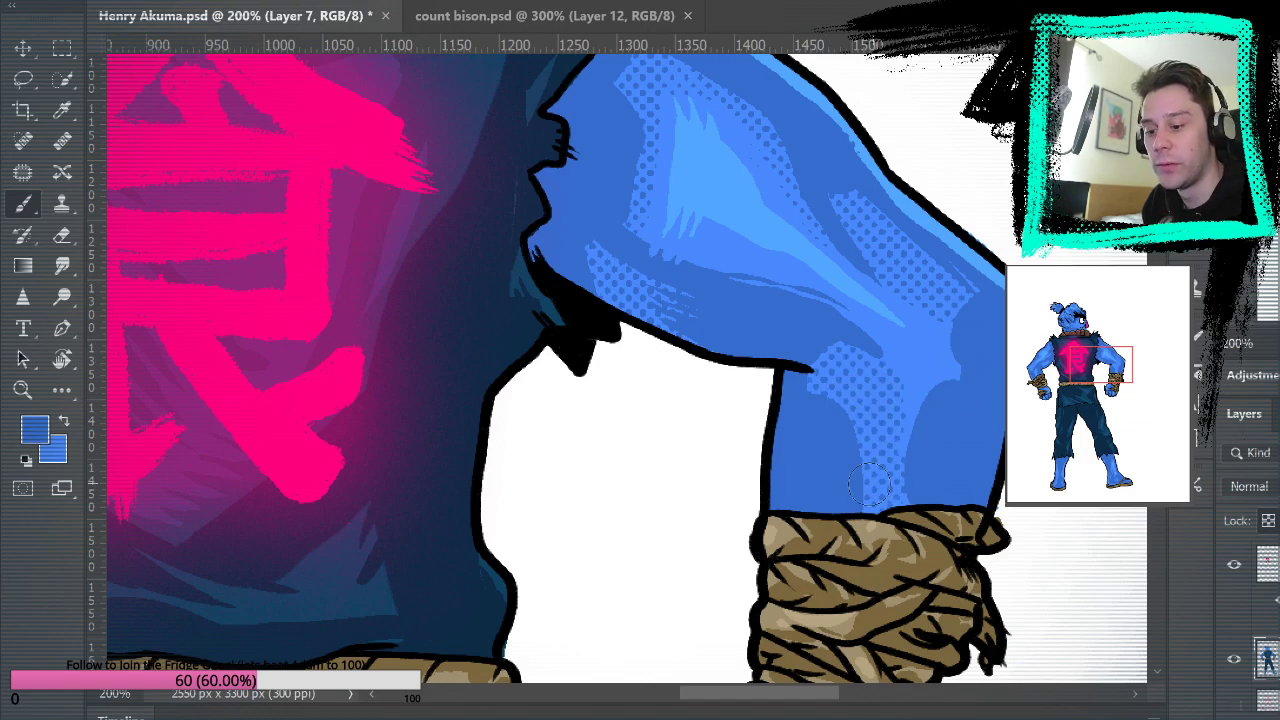
Sample the lighter blue and paint halftone dots over the shadows on the forearm's edges, shoulder and upper arm.
{"action": "left_click_drag", "start_coordinate": [1044, 378], "coordinate": [927, 383]}
{"action": "left_click", "coordinate": [613, 253], "text": "alt"}
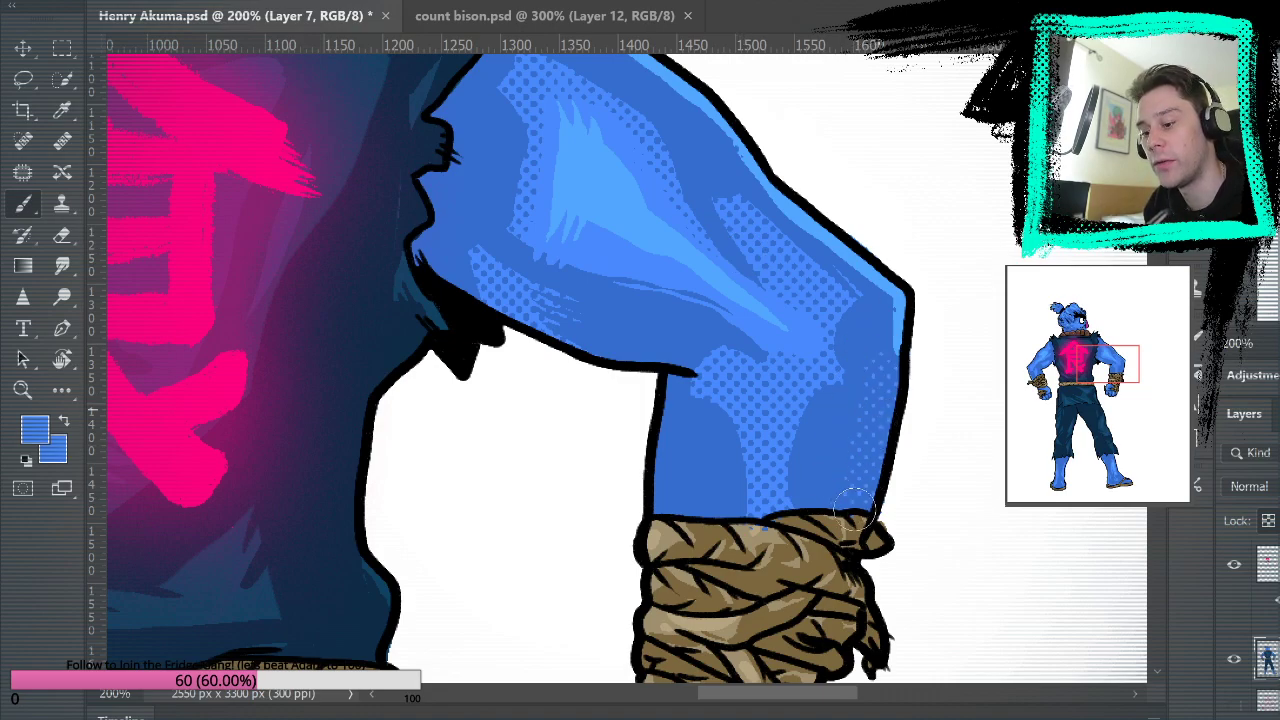
{"action": "left_click_drag", "start_coordinate": [912, 280], "coordinate": [975, 456]}
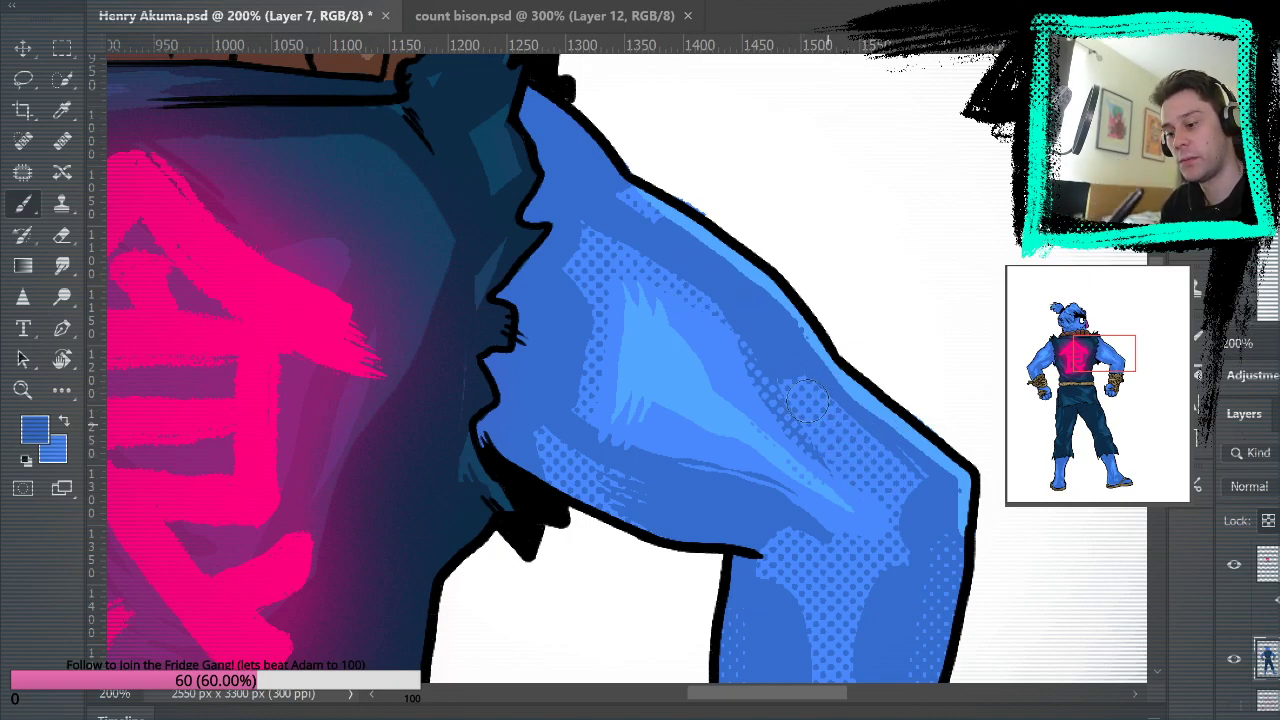
{"action": "left_click", "coordinate": [713, 332], "text": "alt"}
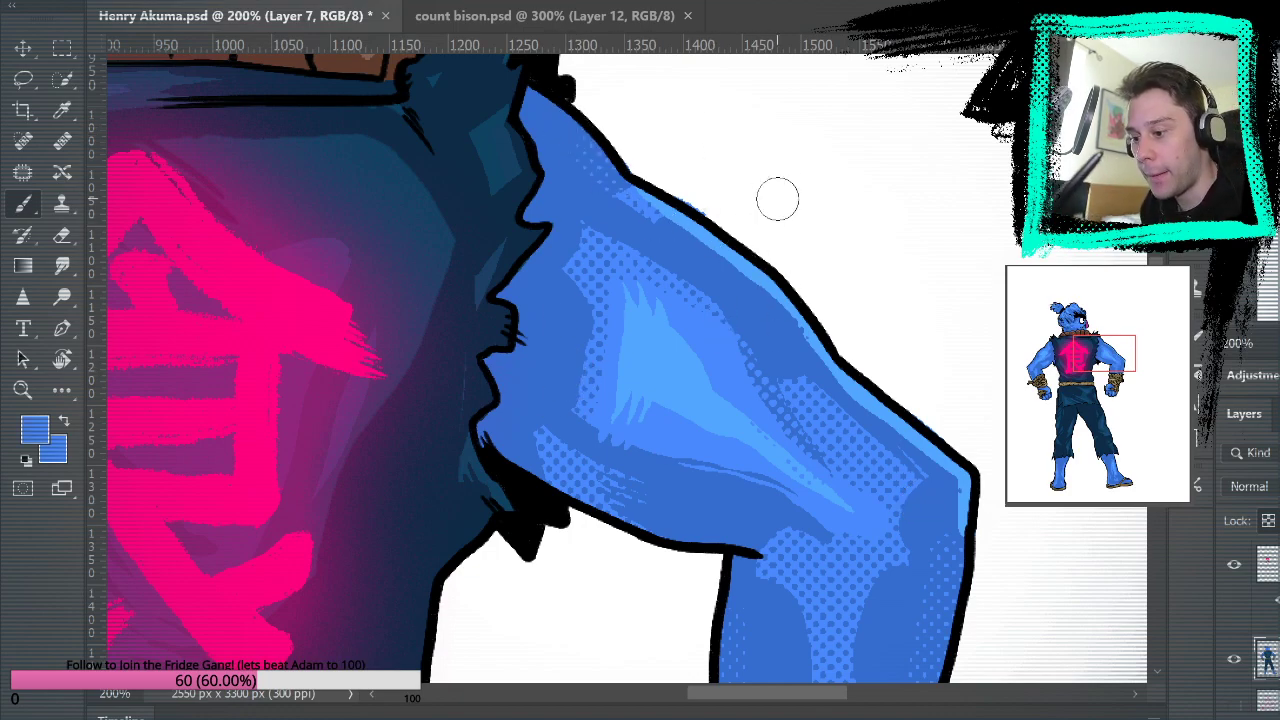
{"action": "left_click_drag", "start_coordinate": [786, 451], "coordinate": [776, 201]}
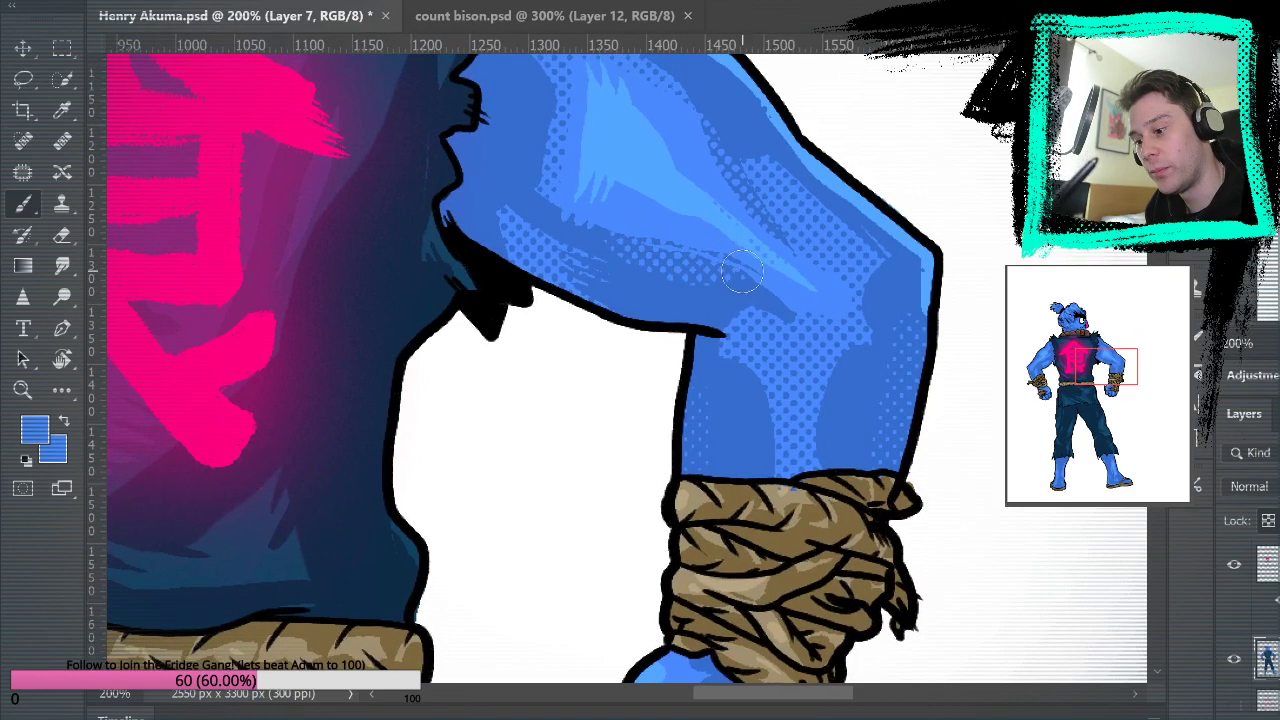
Sample the brightest blue on the upper arm and paint halftone dots around the edges of its brightest highlight.
{"action": "left_click", "coordinate": [985, 272], "text": "alt"}
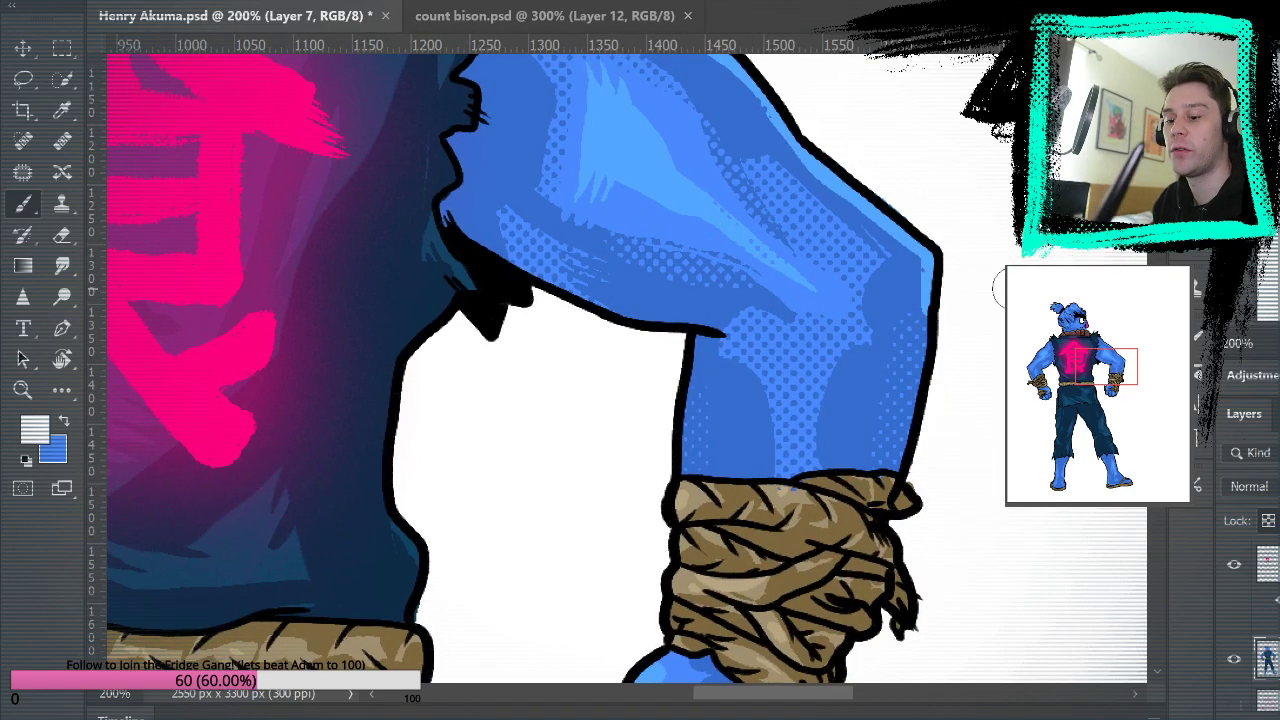
{"action": "left_click", "coordinate": [770, 290], "text": "alt"}
{"action": "mouse_move", "coordinate": [843, 449]}
{"action": "left_mouse_down"}
{"action": "mouse_move", "coordinate": [880, 560]}
{"action": "mouse_move", "coordinate": [823, 520]}
{"action": "left_mouse_up"}
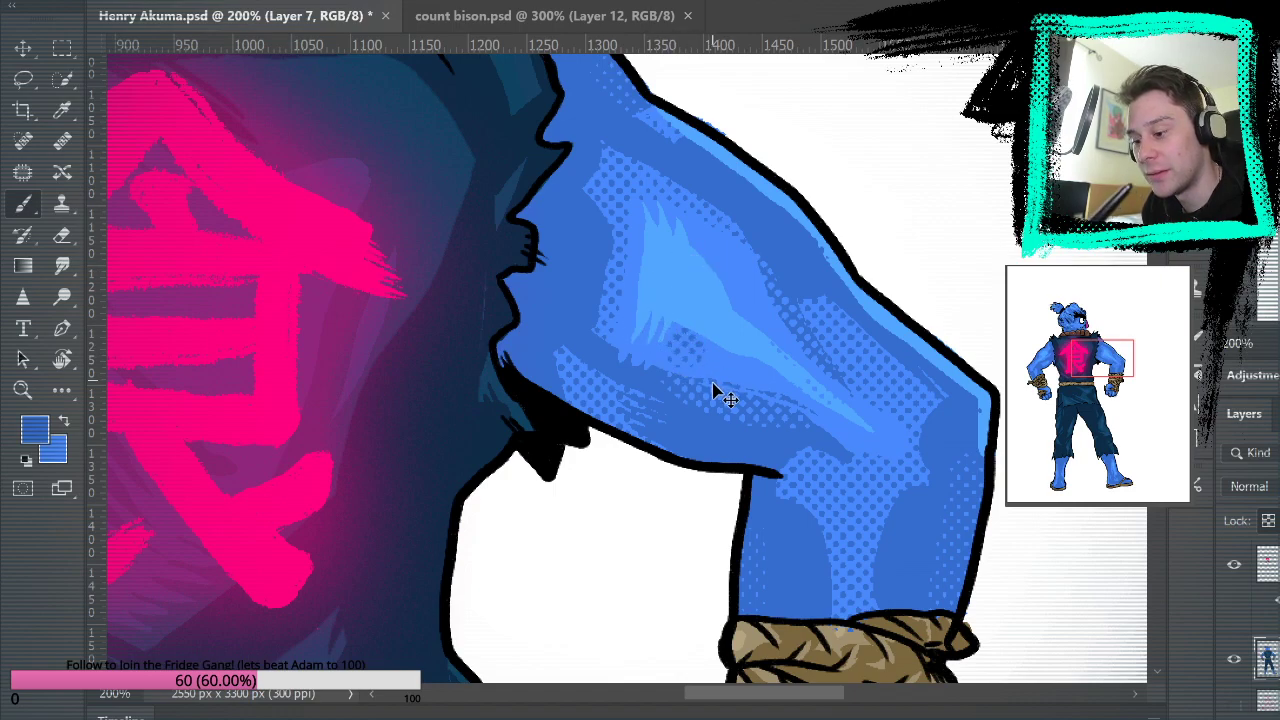
{"action": "left_click", "coordinate": [690, 335], "text": "alt"}
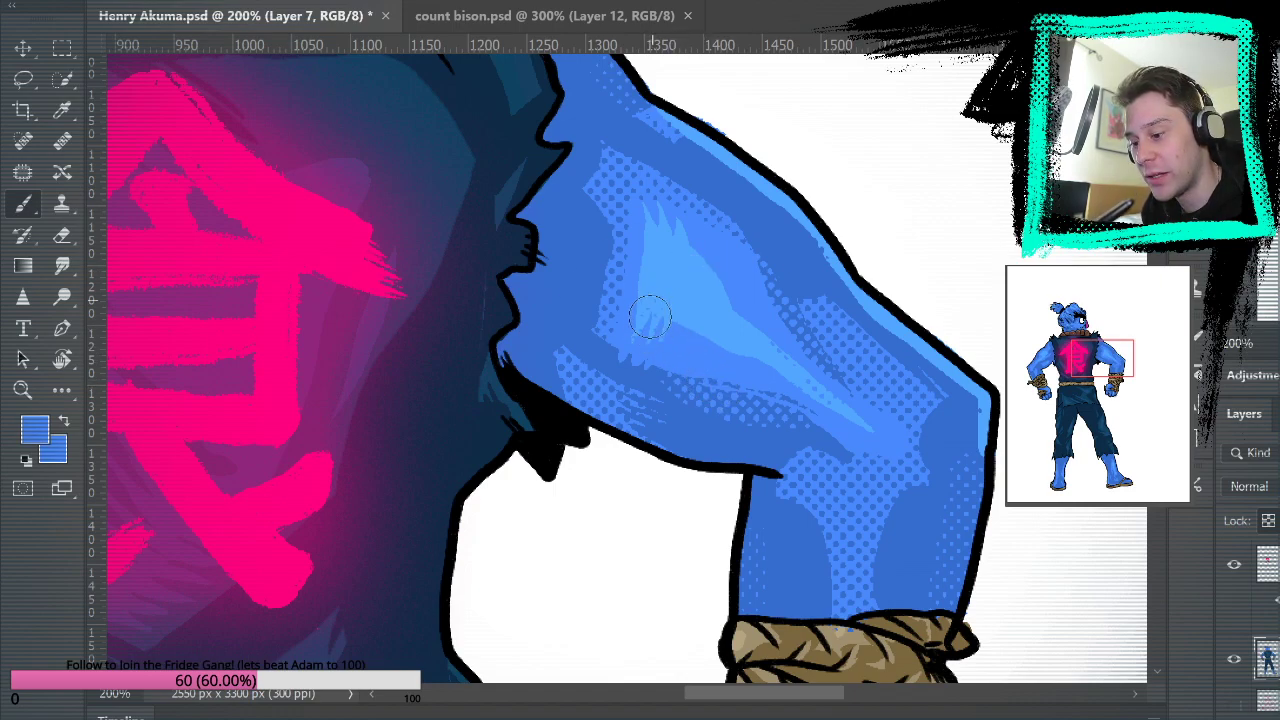
{"action": "left_click", "coordinate": [699, 290], "text": "alt"}
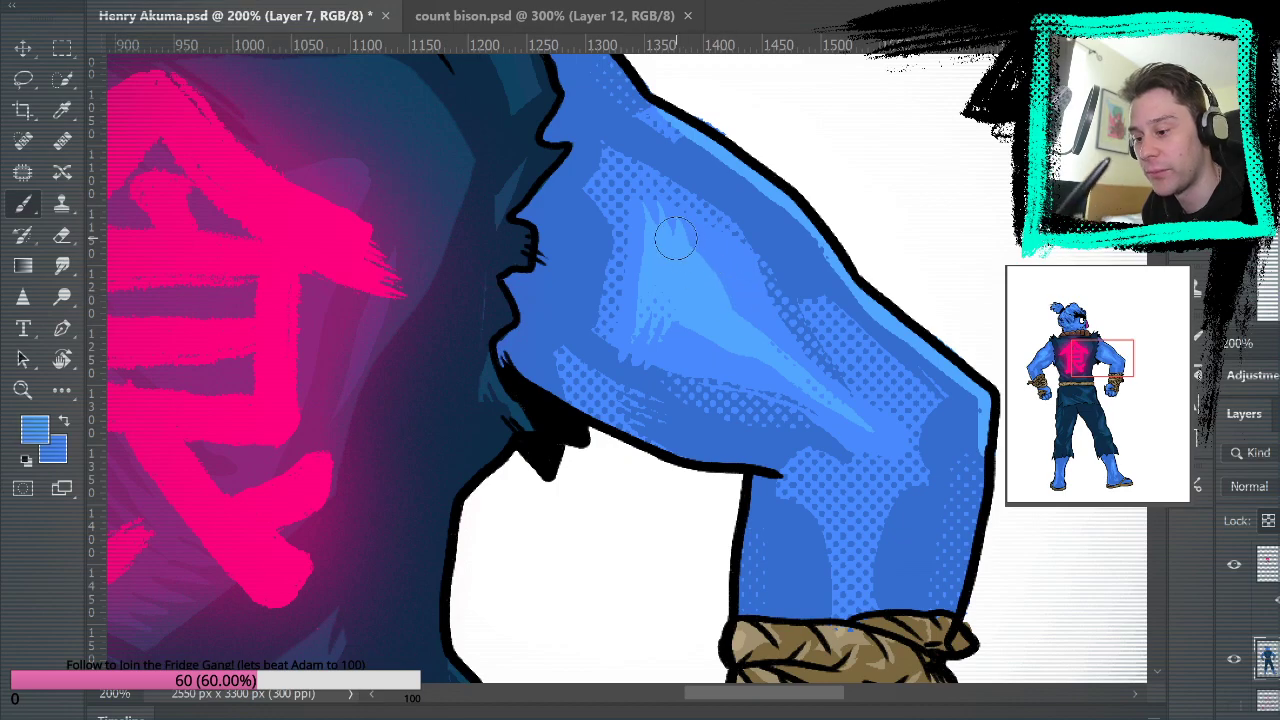
{"action": "left_click_drag", "start_coordinate": [678, 240], "coordinate": [740, 326]}
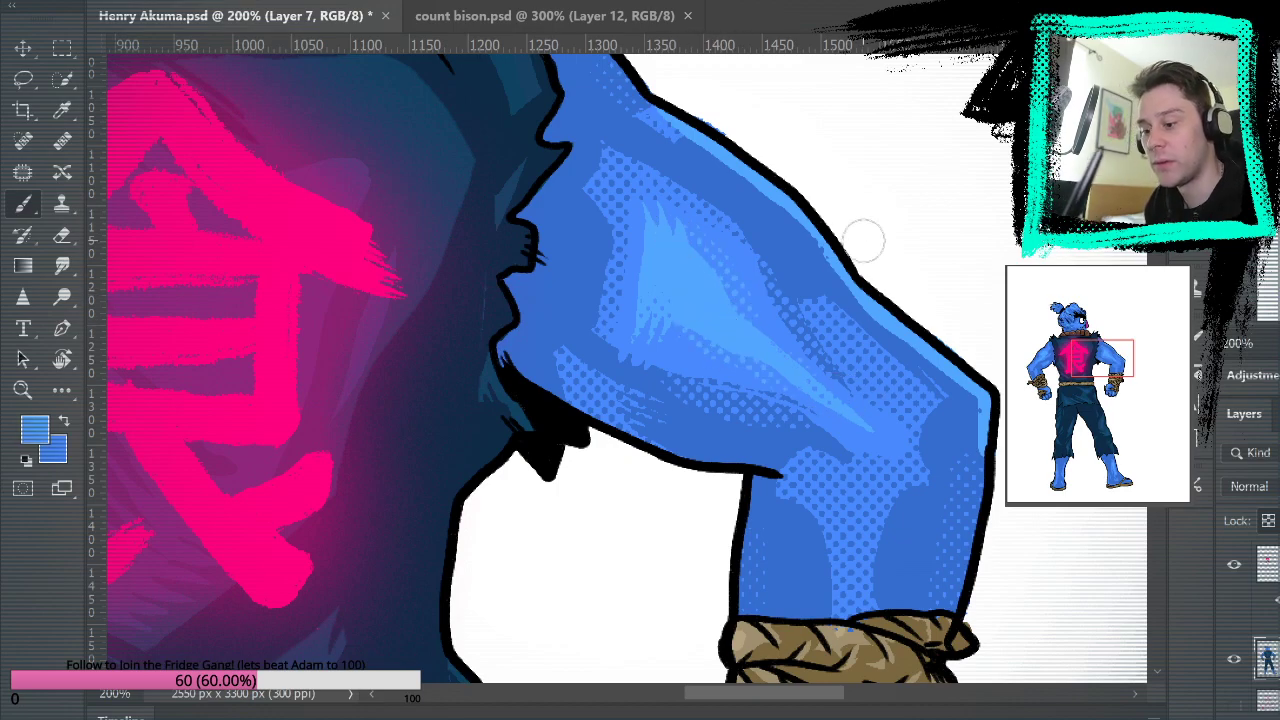
Resample the blues on the right upper arm and refine the halftone dots along the lower edge of its brightest highlight.
{"action": "mouse_move", "coordinate": [931, 235]}
{"action": "left_mouse_down"}
{"action": "mouse_move", "coordinate": [956, 305]}
{"action": "mouse_move", "coordinate": [937, 248]}
{"action": "left_mouse_up"}
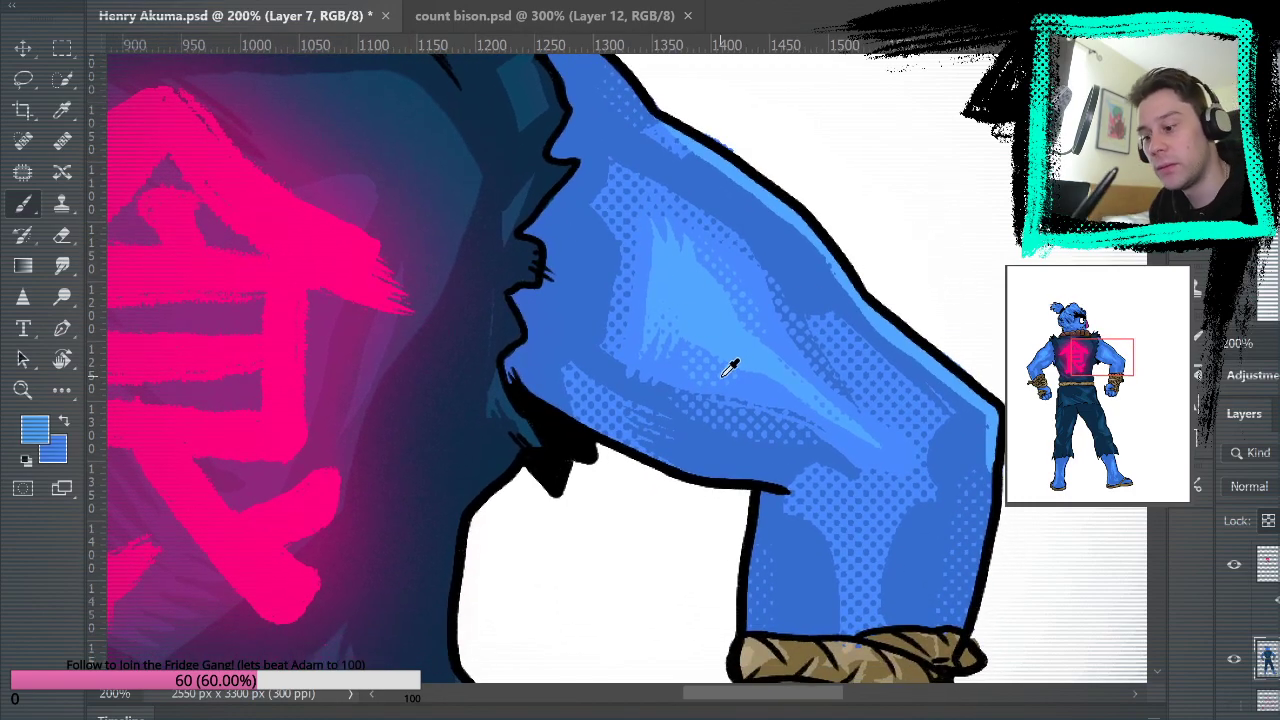
{"action": "left_click", "coordinate": [694, 388], "text": "alt"}
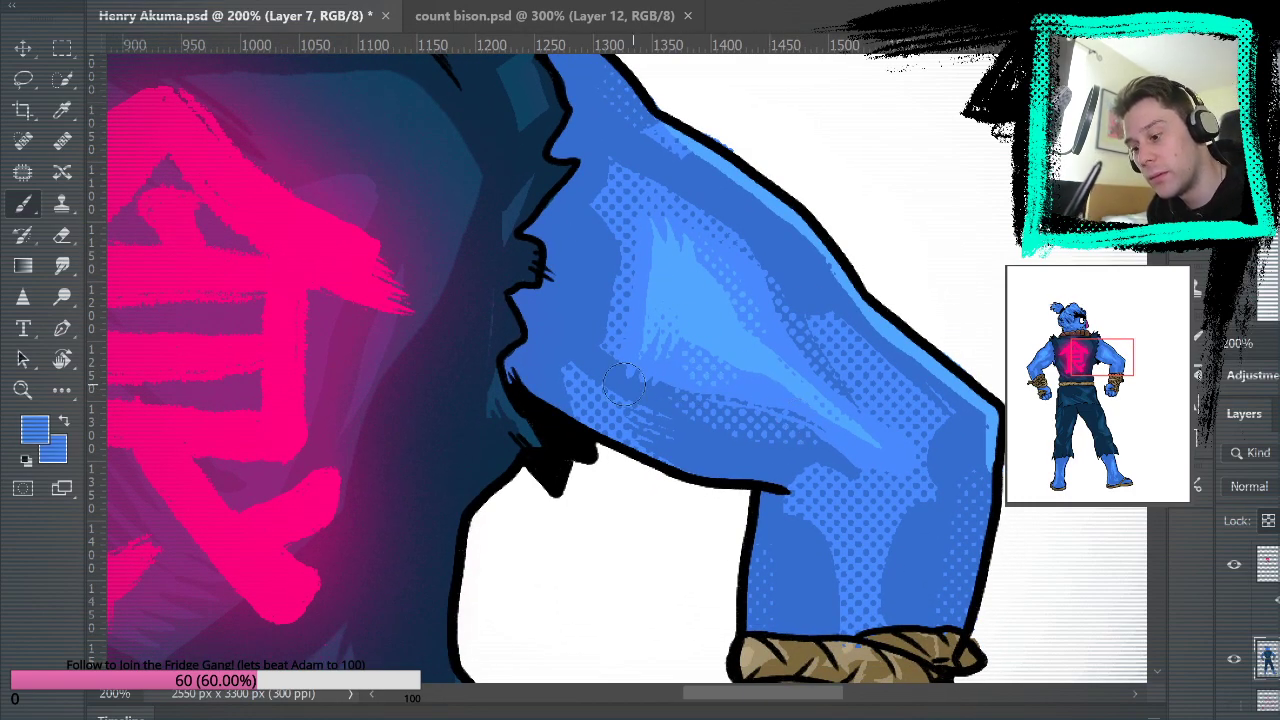
{"action": "left_click_drag", "start_coordinate": [810, 320], "coordinate": [893, 456]}
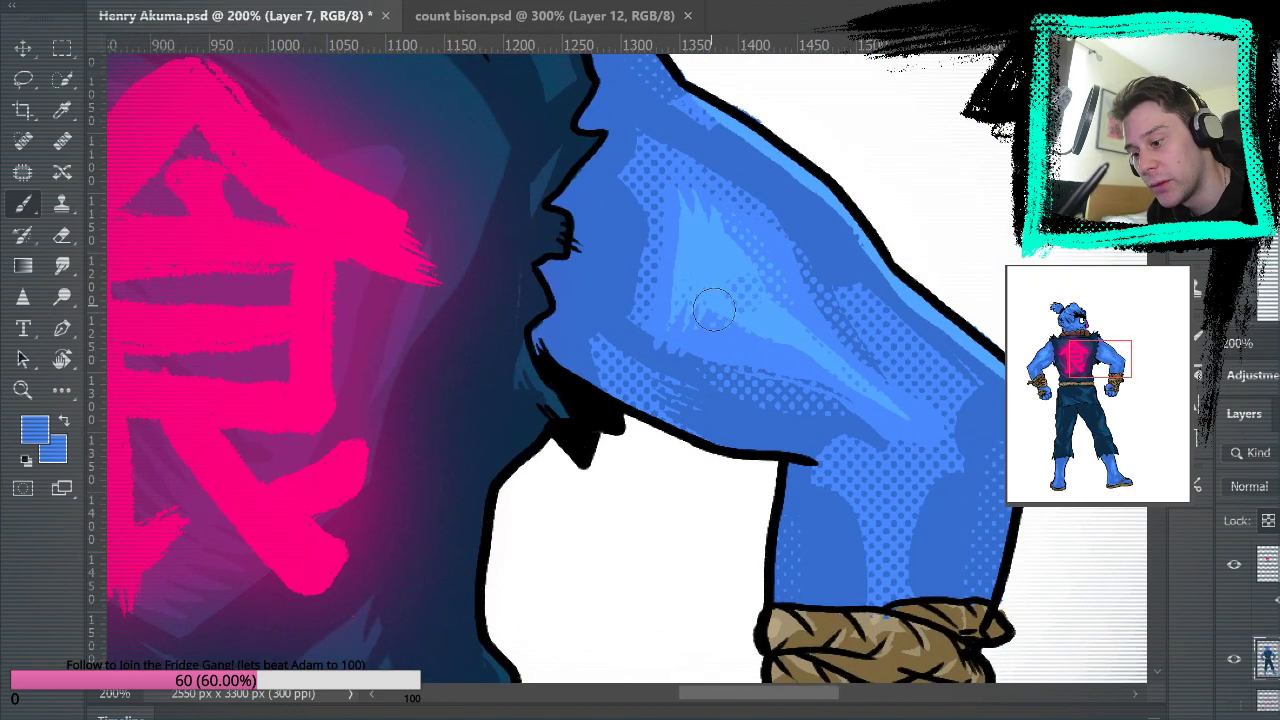
{"action": "left_click", "coordinate": [755, 300], "text": "alt"}
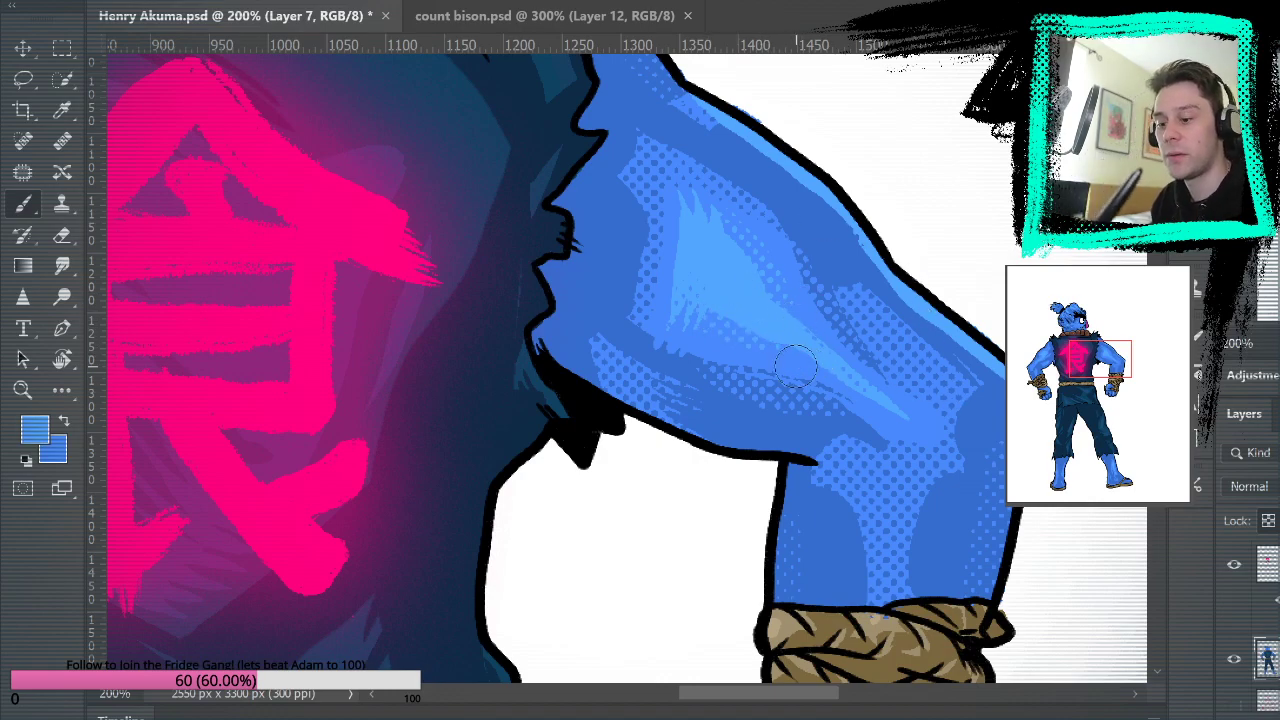
Paint darker blue halftone dots on the right hand's back and finger, and brightest blue dots around the finger's highlight.
{"action": "mouse_move", "coordinate": [954, 277]}
{"action": "left_mouse_down"}
{"action": "mouse_move", "coordinate": [1003, 271]}
{"action": "mouse_move", "coordinate": [943, 403]}
{"action": "mouse_move", "coordinate": [846, 226]}
{"action": "mouse_move", "coordinate": [903, 444]}
{"action": "mouse_move", "coordinate": [869, 580]}
{"action": "mouse_move", "coordinate": [969, 246]}
{"action": "mouse_move", "coordinate": [929, 431]}
{"action": "left_mouse_up"}
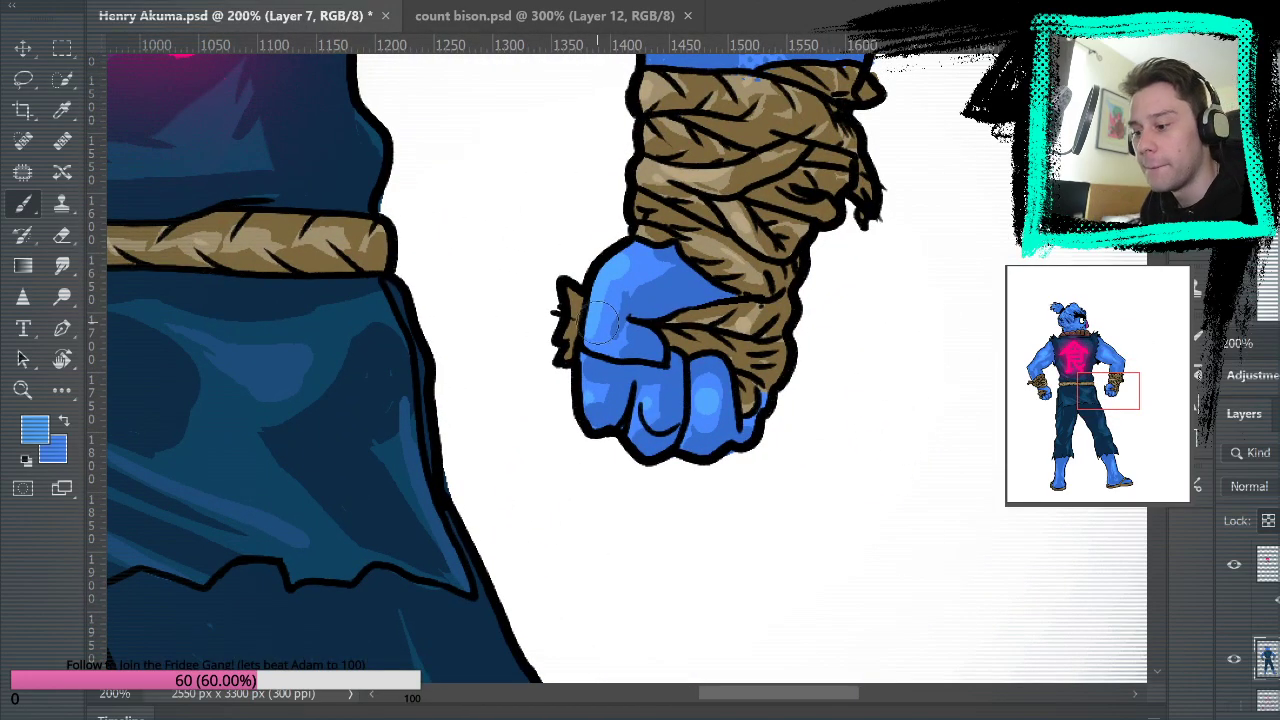
{"action": "left_click", "coordinate": [659, 289], "text": "alt"}
{"action": "mouse_move", "coordinate": [641, 305]}
{"action": "left_mouse_down"}
{"action": "mouse_move", "coordinate": [662, 282]}
{"action": "mouse_move", "coordinate": [635, 307]}
{"action": "mouse_move", "coordinate": [631, 339]}
{"action": "mouse_move", "coordinate": [667, 337]}
{"action": "mouse_move", "coordinate": [711, 399]}
{"action": "mouse_move", "coordinate": [709, 379]}
{"action": "mouse_move", "coordinate": [712, 445]}
{"action": "mouse_move", "coordinate": [712, 392]}
{"action": "left_mouse_up"}
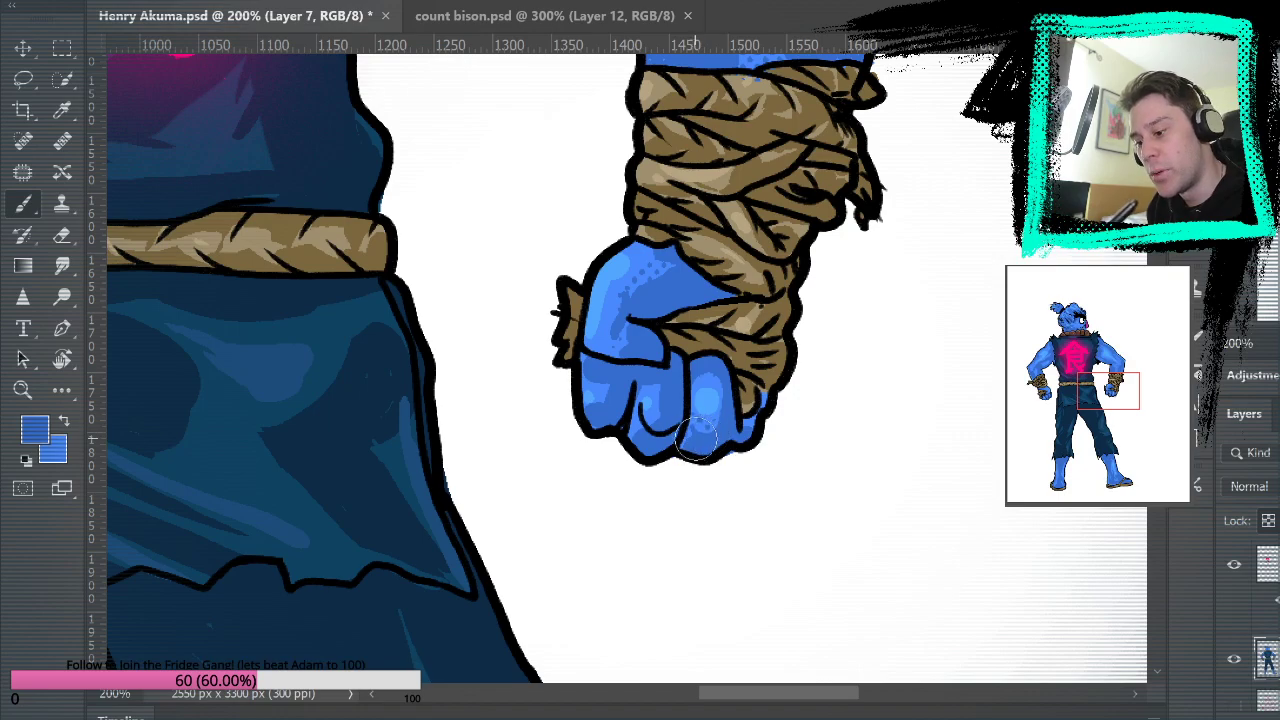
{"action": "left_click", "coordinate": [708, 392], "text": "alt"}
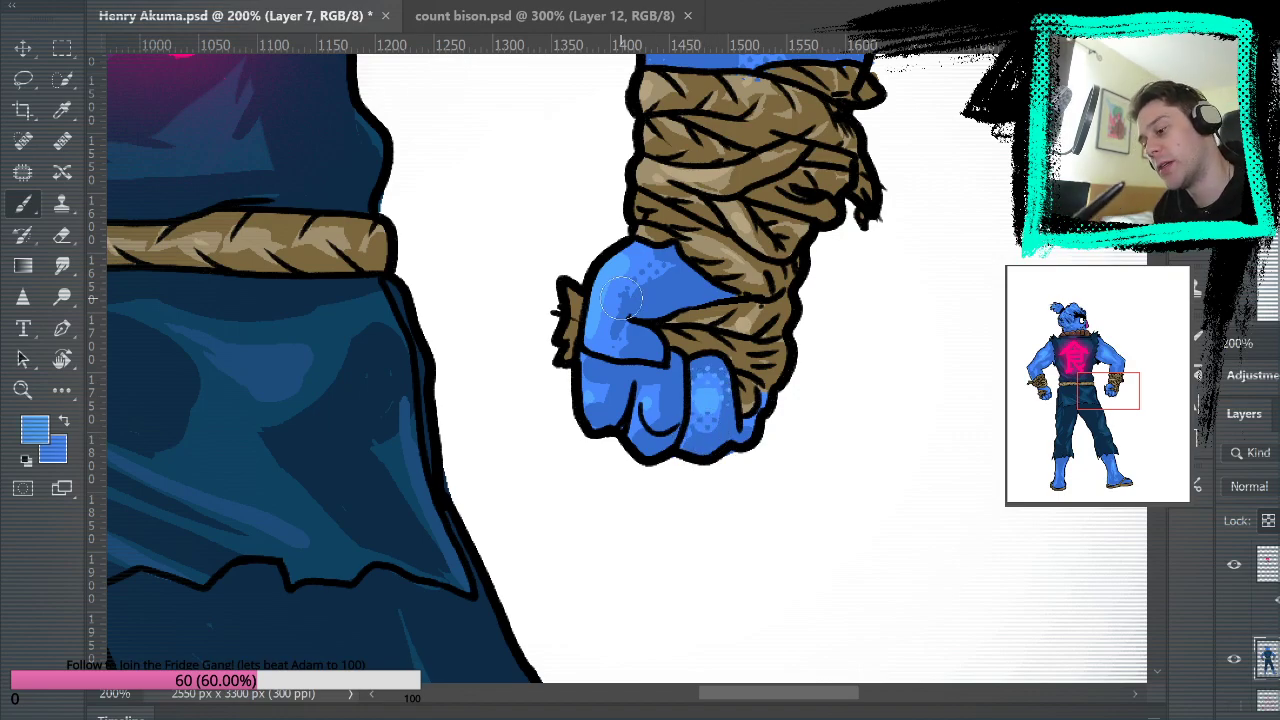
Paint a patch of mid-blue halftone dots inside the brightest highlight on the left upper arm, undoing the first stroke.
{"action": "left_click_drag", "start_coordinate": [874, 303], "coordinate": [989, 398]}
{"action": "left_click_drag", "start_coordinate": [480, 443], "coordinate": [1000, 640]}
{"action": "left_click_drag", "start_coordinate": [172, 445], "coordinate": [697, 643]}
{"action": "mouse_move", "coordinate": [741, 238]}
{"action": "left_mouse_down"}
{"action": "mouse_move", "coordinate": [708, 226]}
{"action": "mouse_move", "coordinate": [720, 223]}
{"action": "mouse_move", "coordinate": [713, 209]}
{"action": "mouse_move", "coordinate": [691, 270]}
{"action": "mouse_move", "coordinate": [679, 239]}
{"action": "mouse_move", "coordinate": [783, 161]}
{"action": "mouse_move", "coordinate": [698, 276]}
{"action": "mouse_move", "coordinate": [681, 238]}
{"action": "mouse_move", "coordinate": [705, 207]}
{"action": "left_mouse_up"}
{"action": "key", "text": "ctrl+z"}
{"action": "left_click_drag", "start_coordinate": [688, 274], "coordinate": [680, 275]}
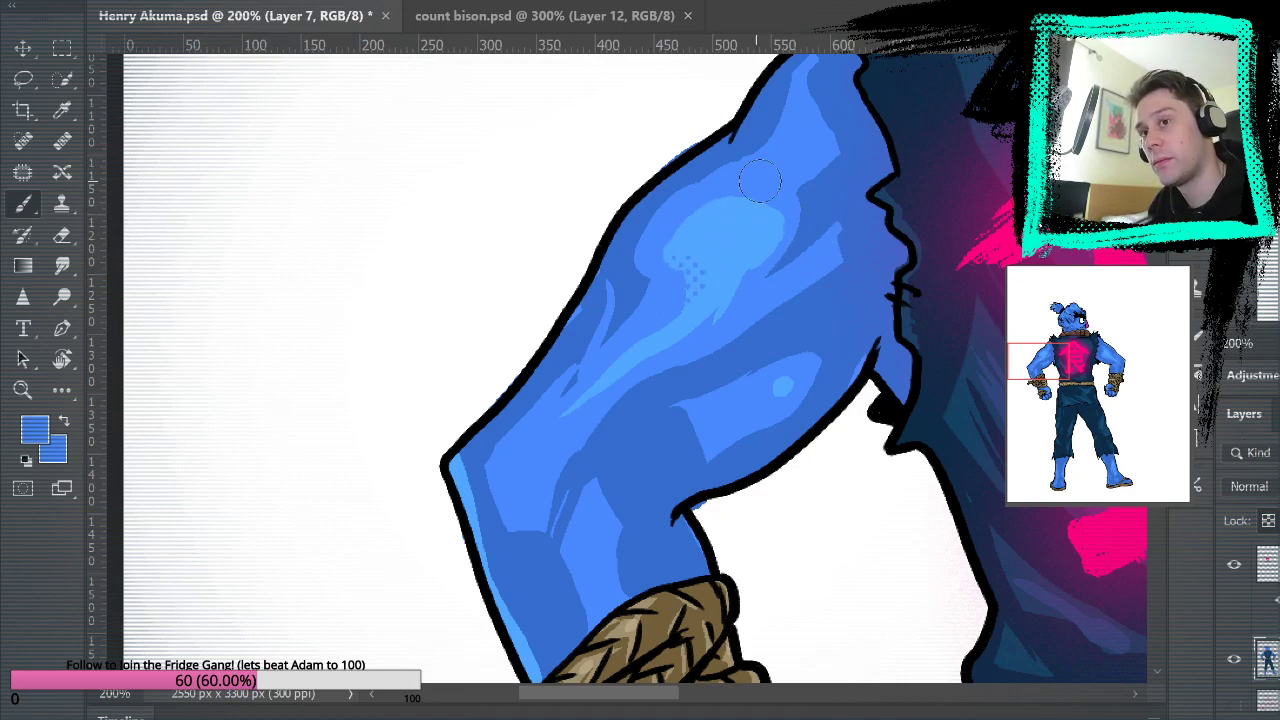
Paint brightest blue halftone dots around the left upper arm highlight's upper edge, and mid-blue dots along its narrow tail.
{"action": "left_click", "coordinate": [752, 212], "text": "alt"}
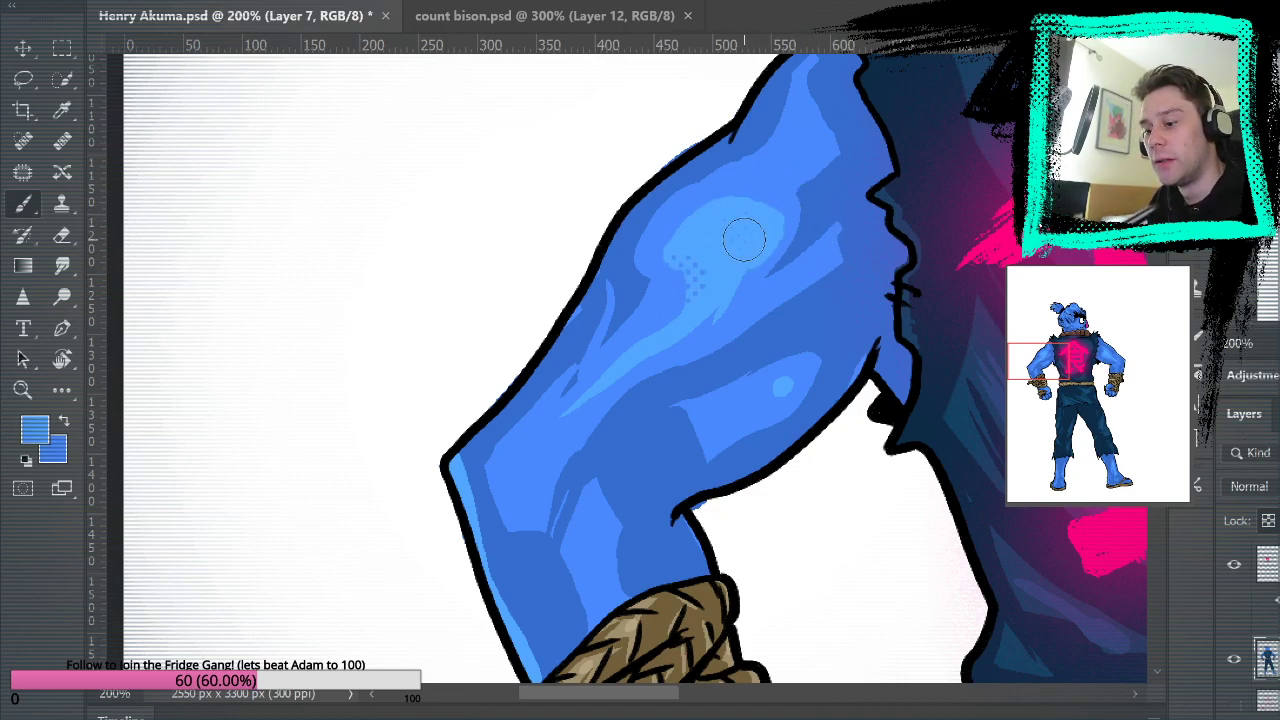
{"action": "mouse_move", "coordinate": [764, 224]}
{"action": "left_mouse_down"}
{"action": "mouse_move", "coordinate": [705, 228]}
{"action": "mouse_move", "coordinate": [761, 208]}
{"action": "mouse_move", "coordinate": [683, 250]}
{"action": "mouse_move", "coordinate": [755, 194]}
{"action": "mouse_move", "coordinate": [690, 237]}
{"action": "left_mouse_up"}
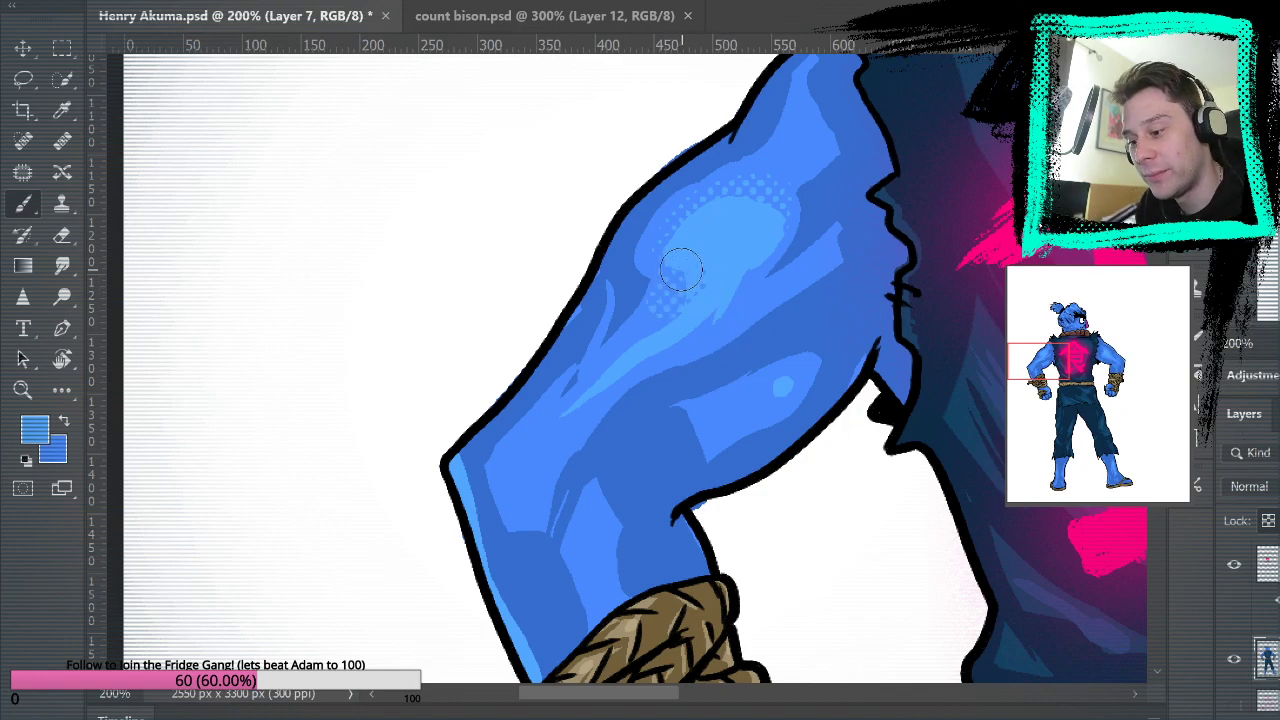
{"action": "left_click", "coordinate": [680, 285], "text": "alt"}
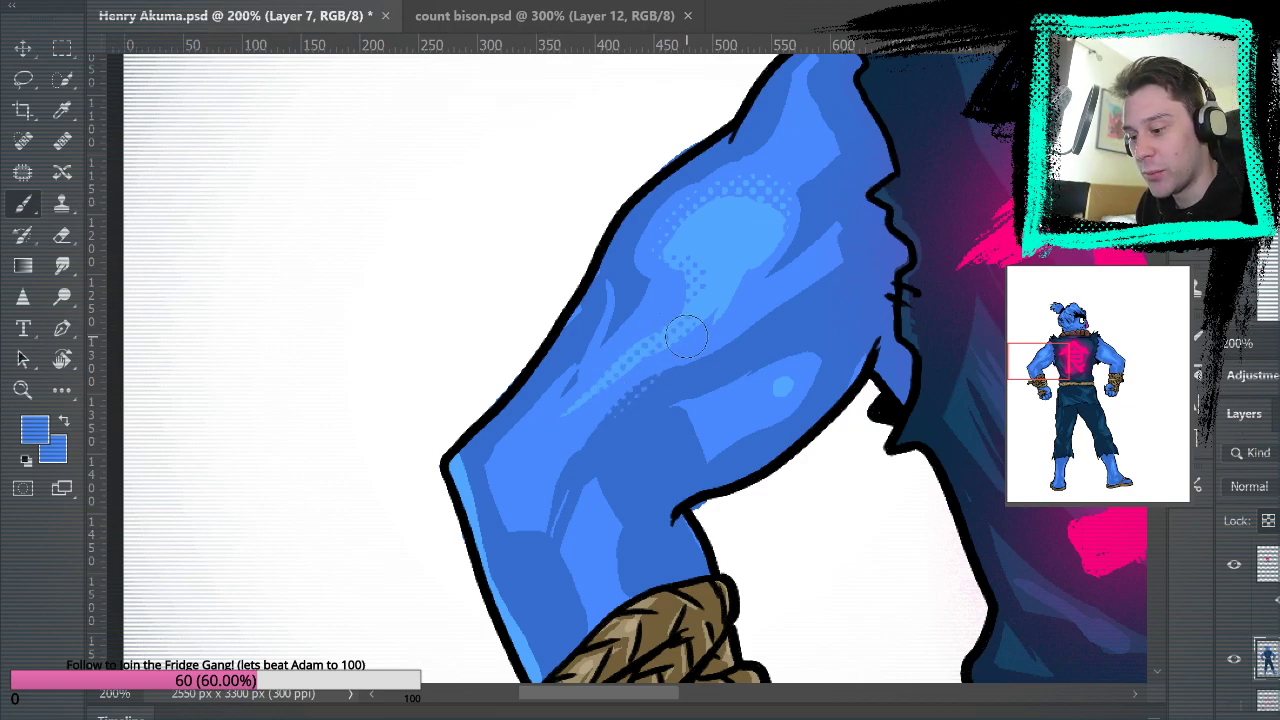
{"action": "scroll", "coordinate": [871, 351], "scroll_direction": "up", "scroll_amount": 1}
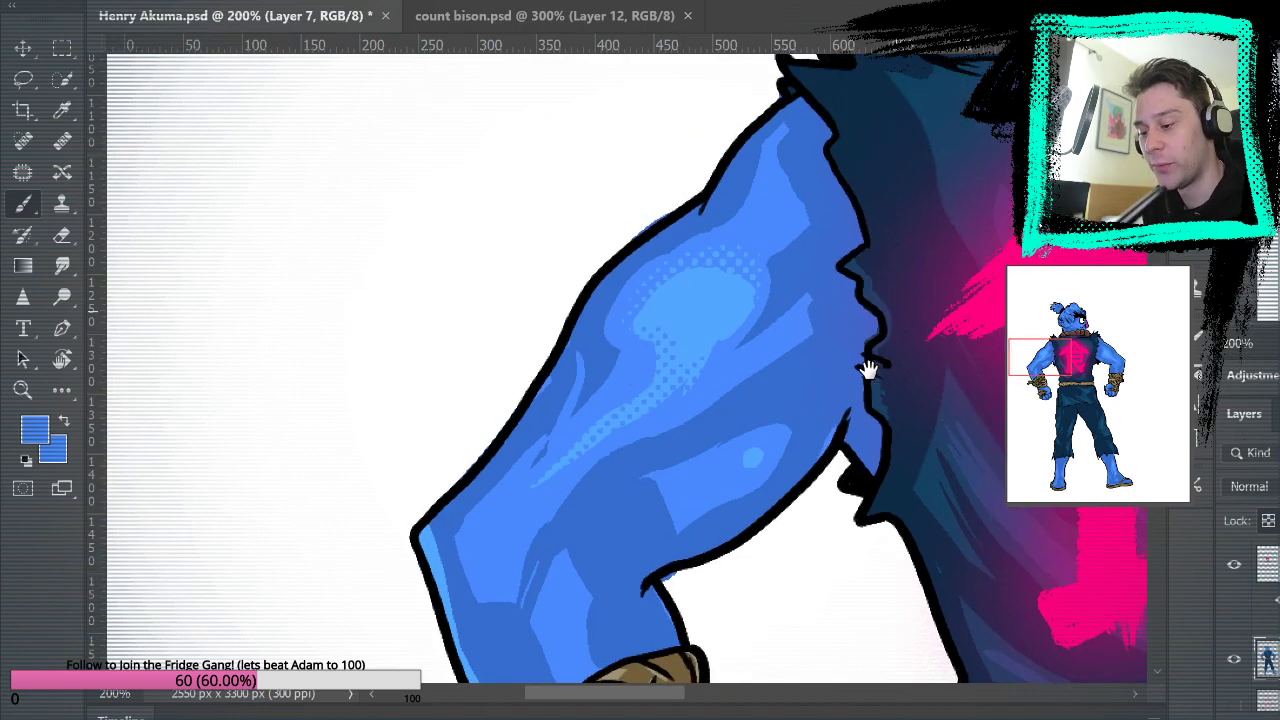
{"action": "scroll", "coordinate": [572, 435], "scroll_direction": "down", "scroll_amount": 1}
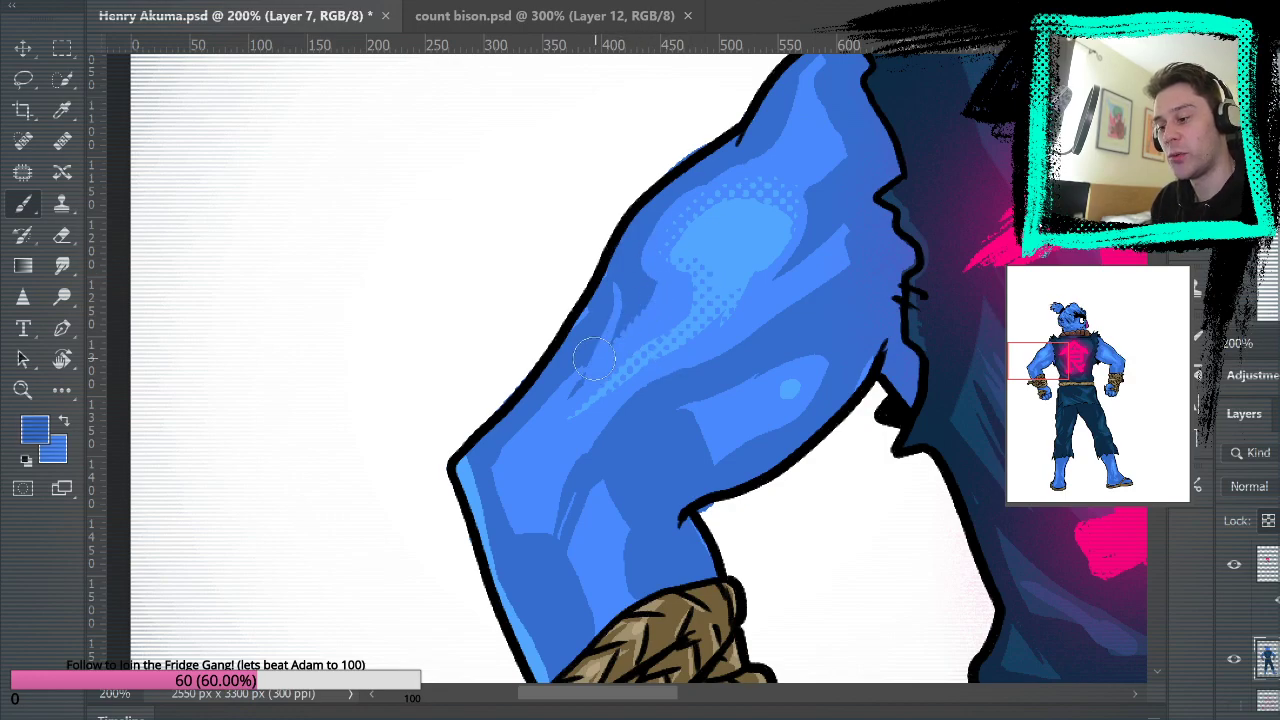
Shade the left shoulder's light strip with darker blue halftone dots and blend lighter blue dots over the adjoining shadow.
{"action": "left_click_drag", "start_coordinate": [838, 108], "coordinate": [771, 243]}
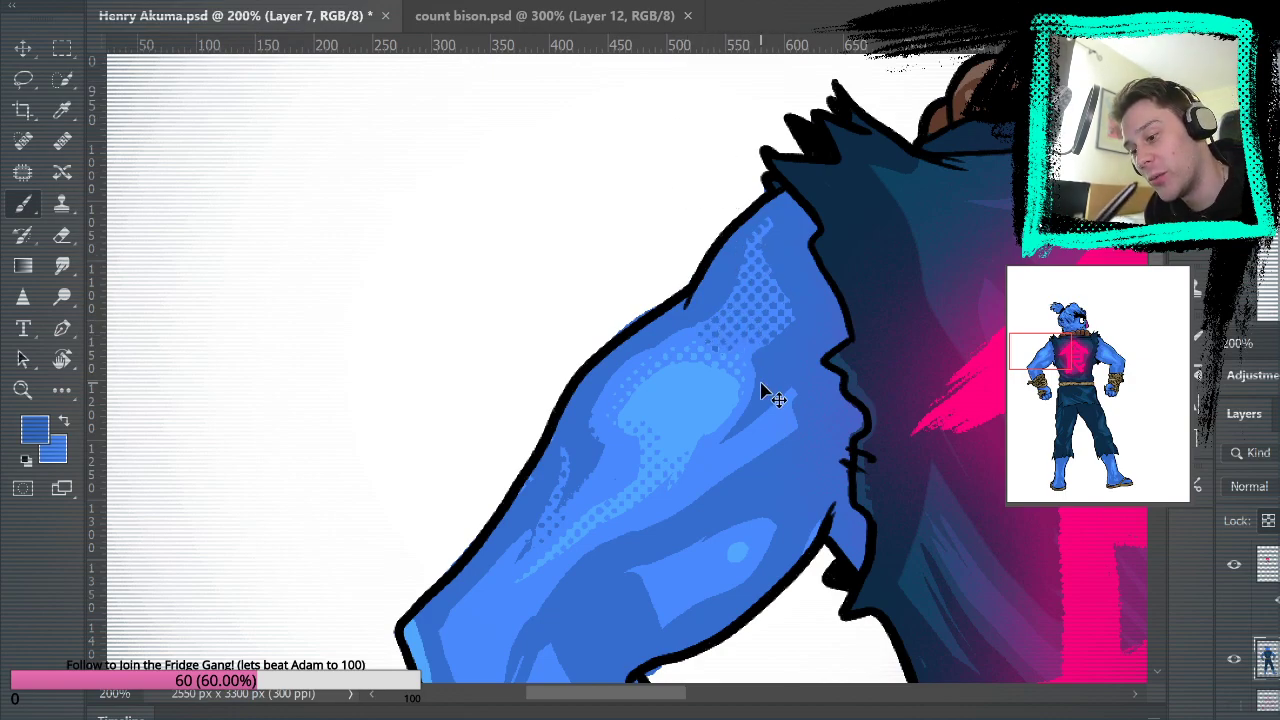
{"action": "left_click", "coordinate": [727, 327], "text": "alt"}
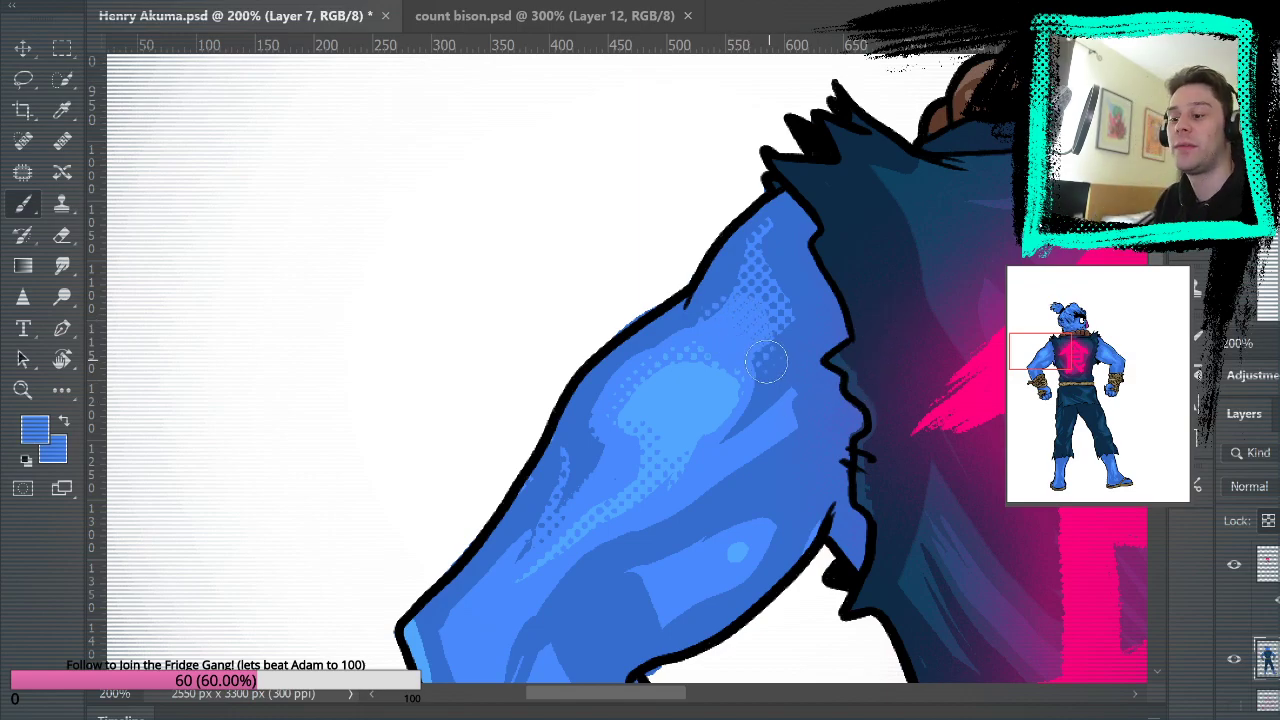
{"action": "left_click_drag", "start_coordinate": [808, 320], "coordinate": [853, 218]}
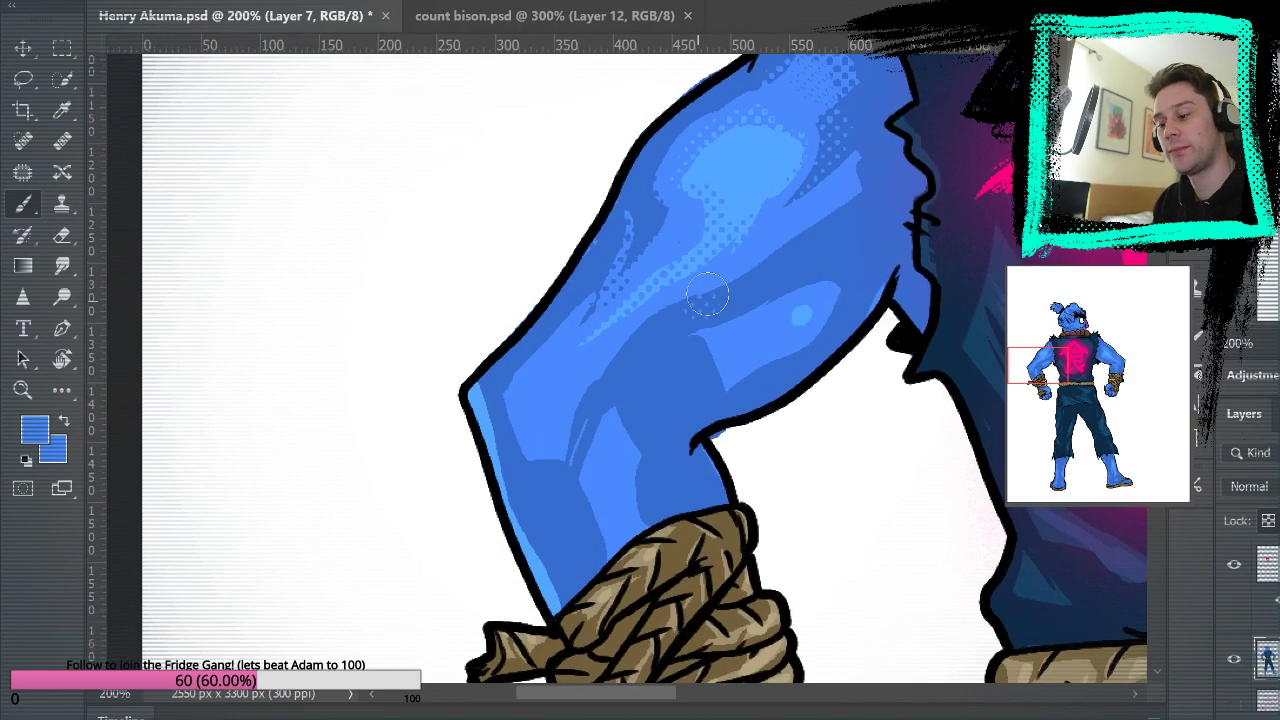
Paint darker blue halftone dots on the left upper arm's lower light area and brightest blue dots around its small highlight.
{"action": "left_click", "coordinate": [793, 317], "text": "alt"}
{"action": "left_click_drag", "start_coordinate": [752, 368], "coordinate": [730, 336]}
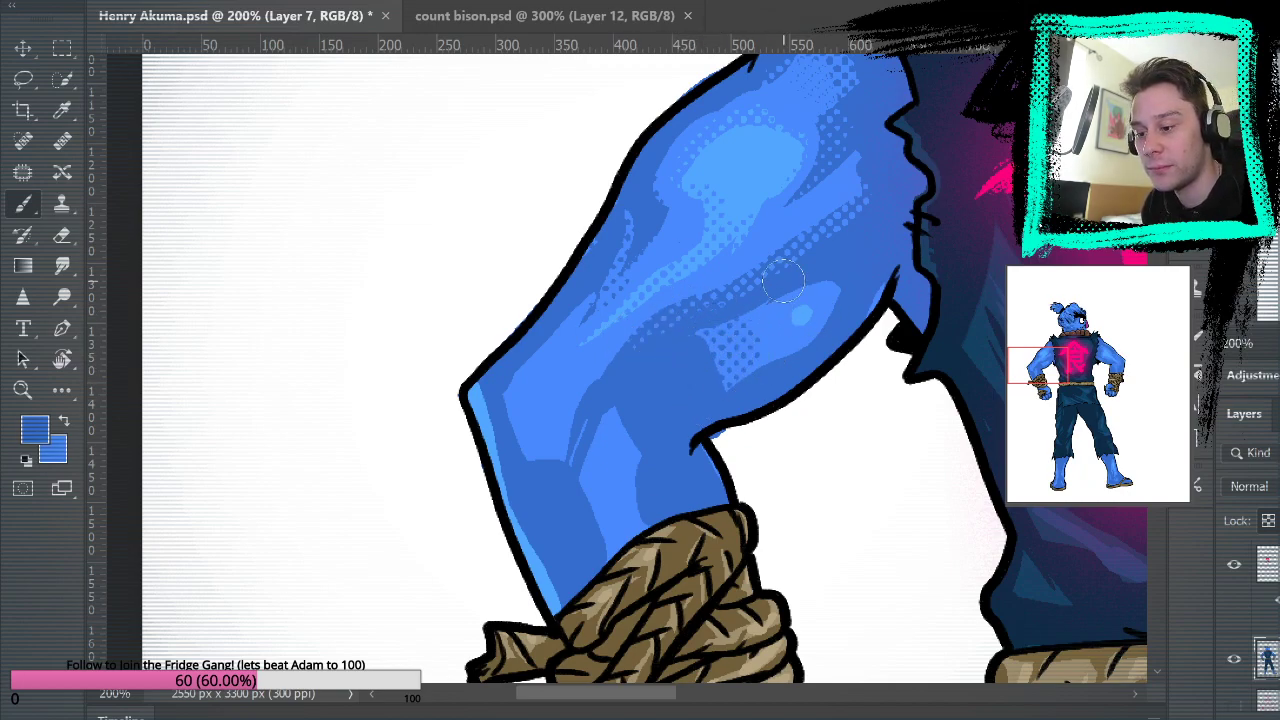
{"action": "left_click", "coordinate": [805, 316], "text": "alt"}
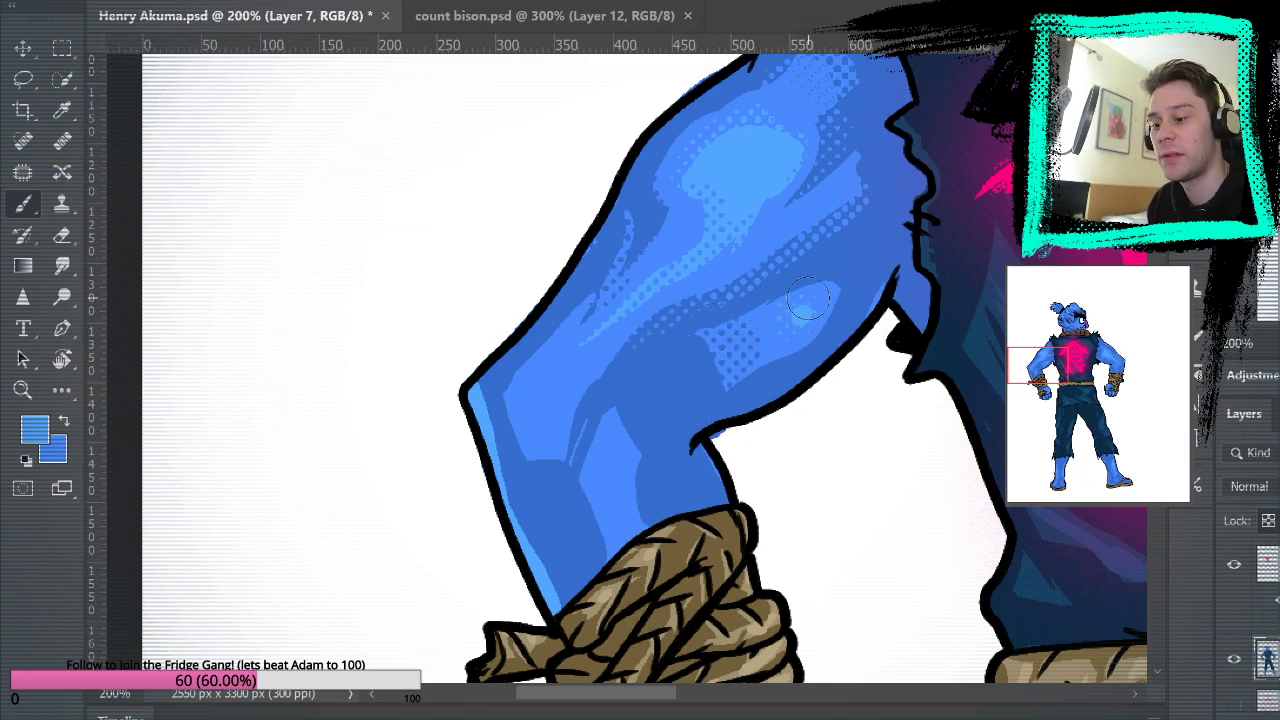
Paint darker blue halftone dots along the left upper arm's underside and lighter blue dots over the shadow near the armpit.
{"action": "left_click", "coordinate": [866, 268], "text": "alt"}
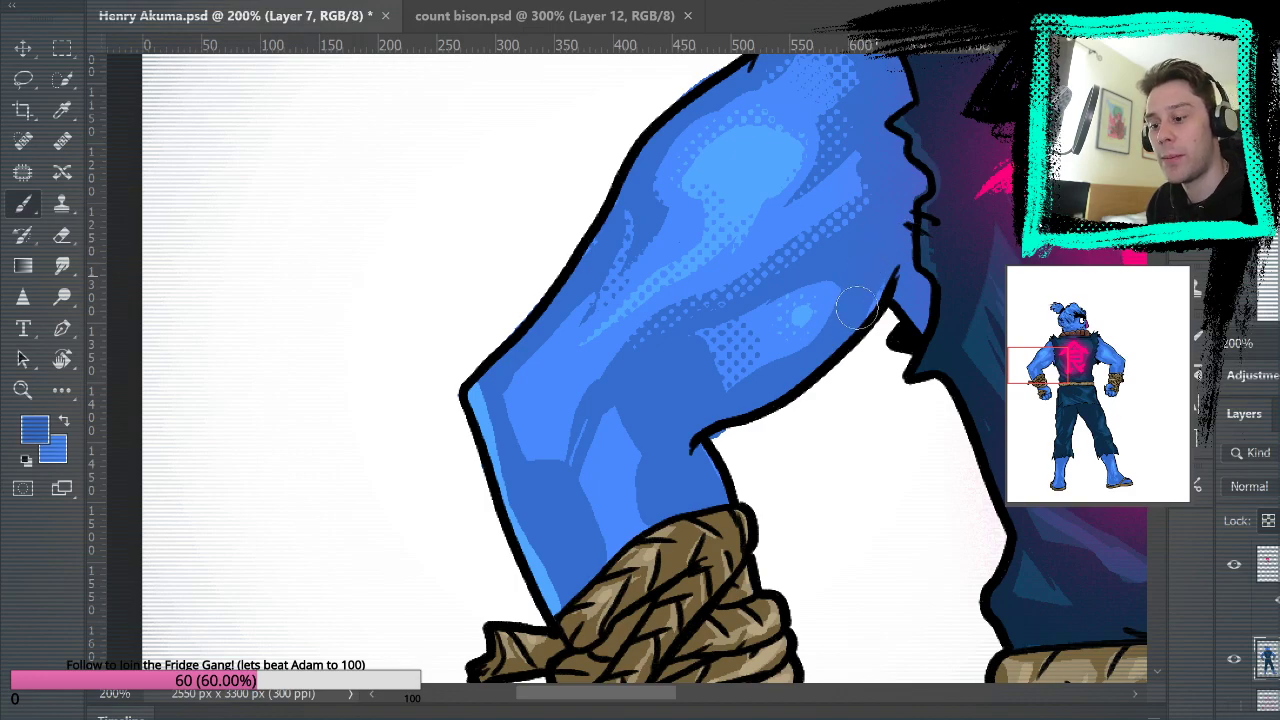
{"action": "left_click_drag", "start_coordinate": [849, 371], "coordinate": [950, 300]}
{"action": "left_click", "coordinate": [907, 135], "text": "alt"}
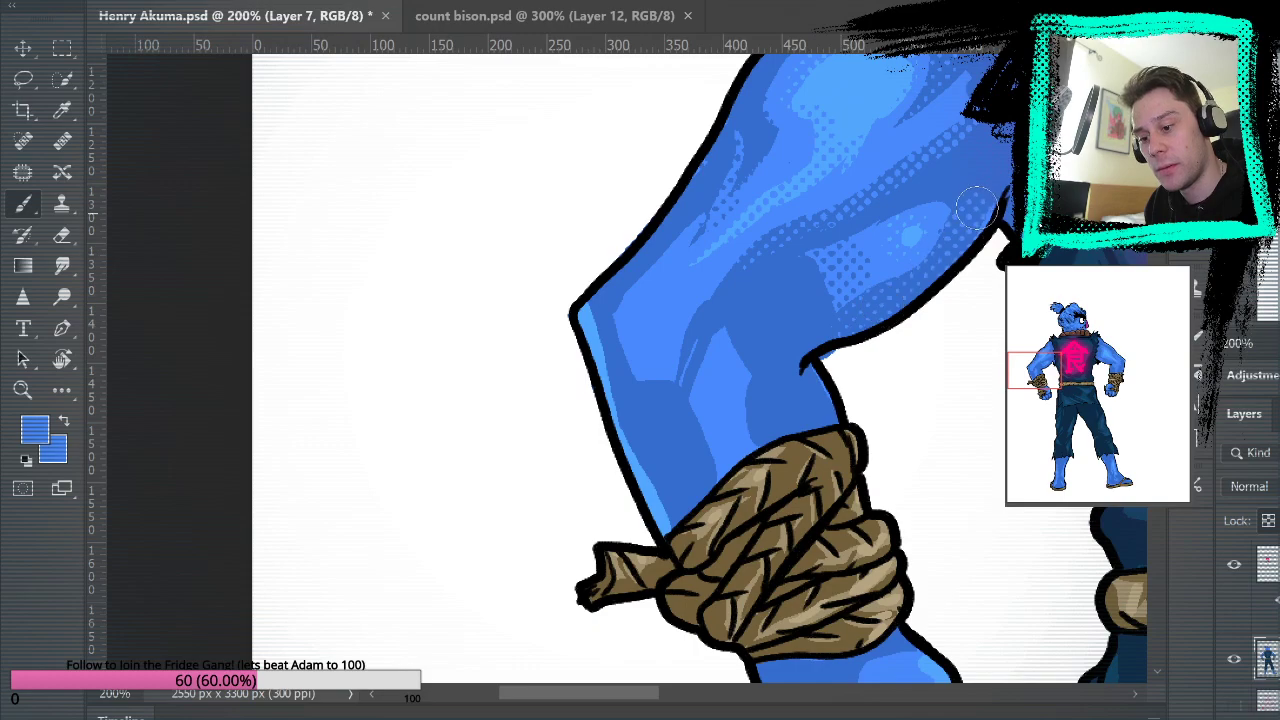
{"action": "left_click_drag", "start_coordinate": [955, 220], "coordinate": [875, 370]}
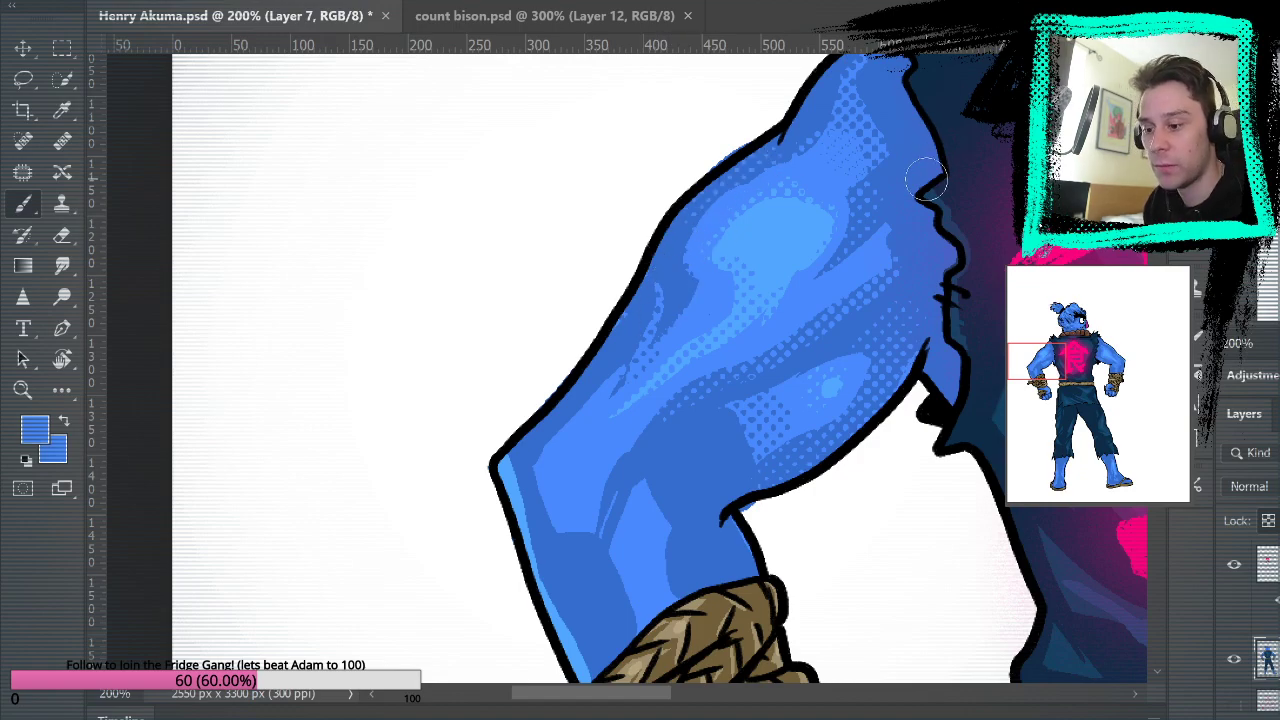
Paint halftone dots on the left forearm, darker blue on its light strip and lighter blue over the neighbouring shadow.
{"action": "left_click_drag", "start_coordinate": [933, 163], "coordinate": [934, 291]}
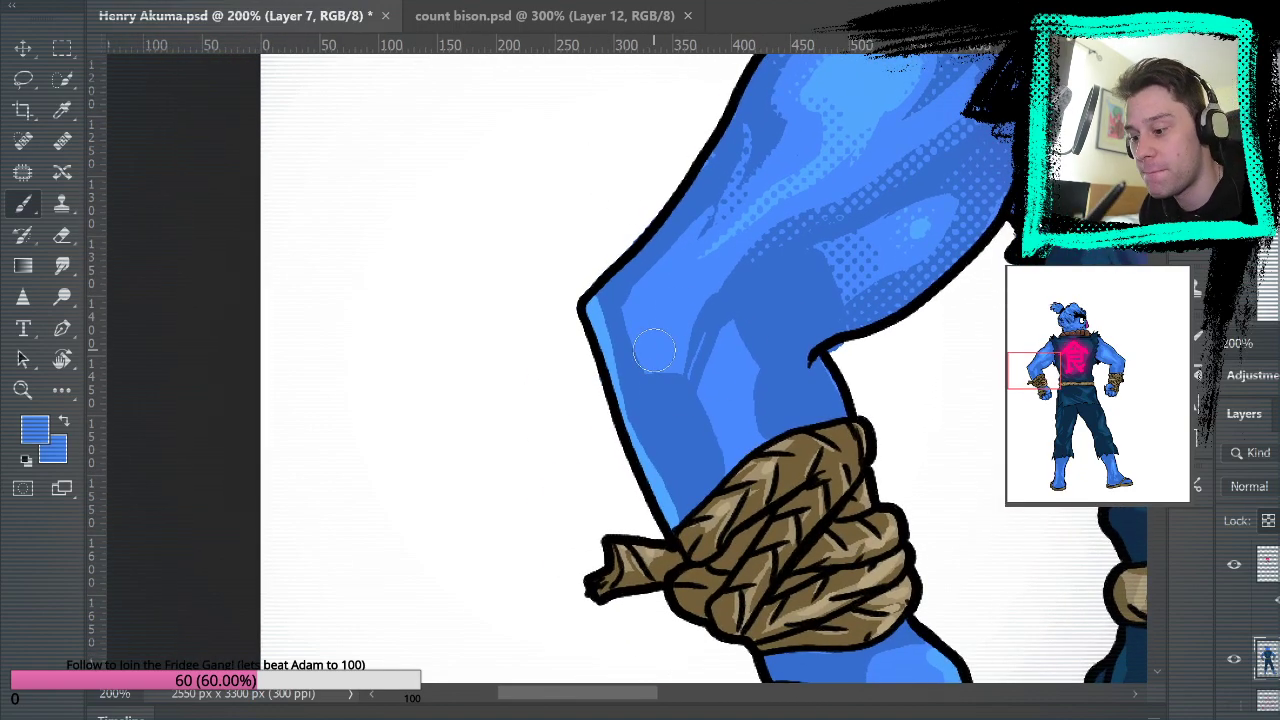
{"action": "left_click", "coordinate": [756, 330], "text": "alt"}
{"action": "mouse_move", "coordinate": [758, 318]}
{"action": "left_mouse_down"}
{"action": "mouse_move", "coordinate": [748, 378]}
{"action": "mouse_move", "coordinate": [738, 372]}
{"action": "mouse_move", "coordinate": [755, 452]}
{"action": "left_mouse_up"}
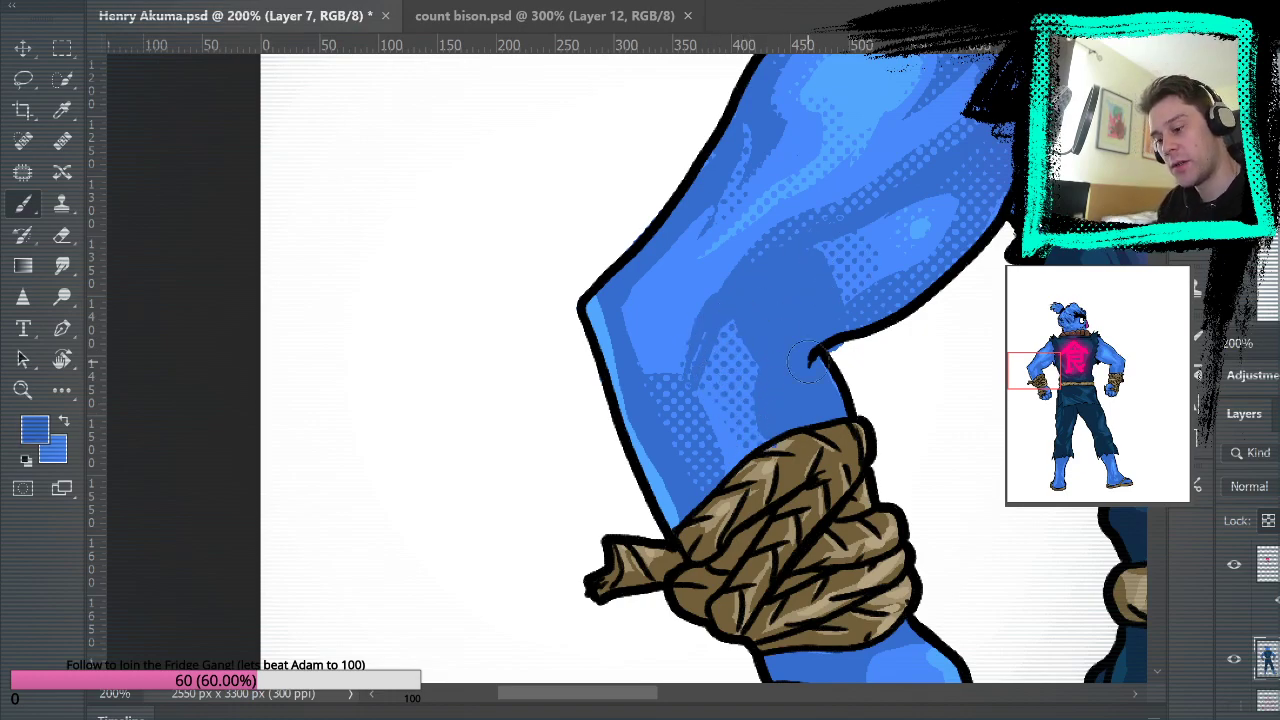
{"action": "left_click", "coordinate": [672, 298], "text": "alt"}
{"action": "left_click", "coordinate": [750, 296], "text": "alt"}
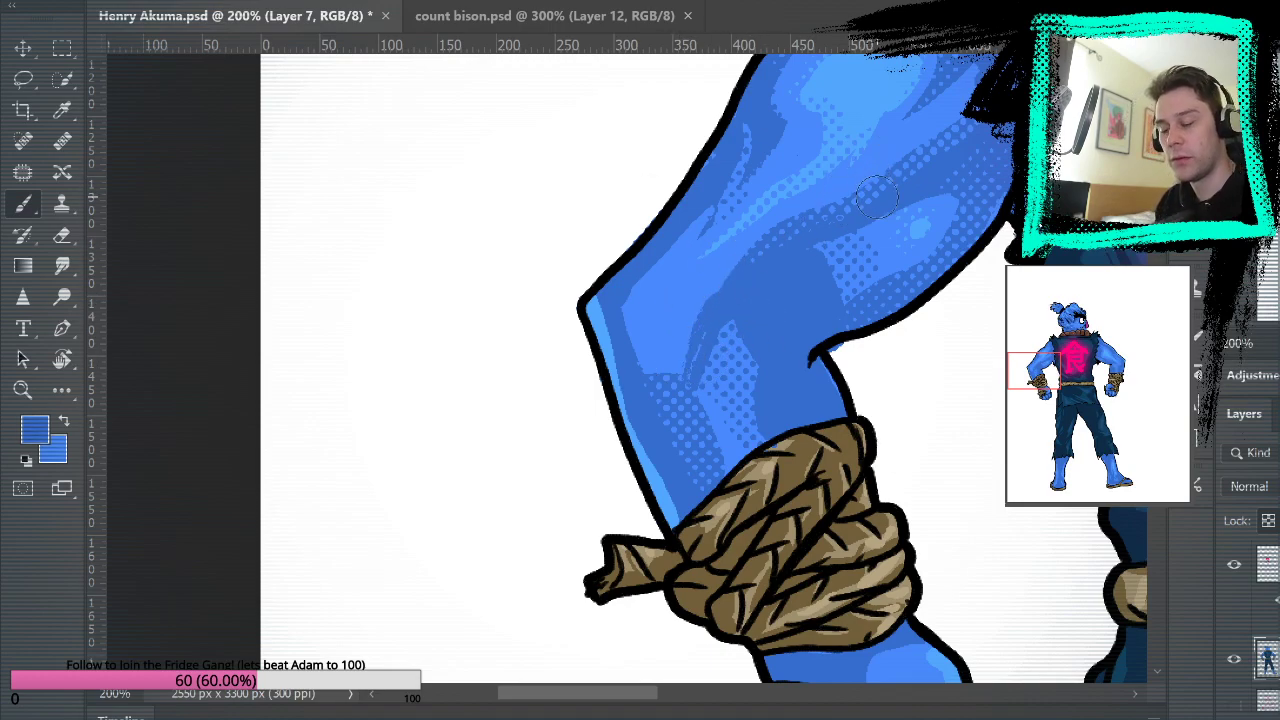
Paint lighter blue halftone dots on the forearm's inner edge below the elbow crease and darker blue dots along the outer elbow.
{"action": "left_click", "coordinate": [685, 321], "text": "alt"}
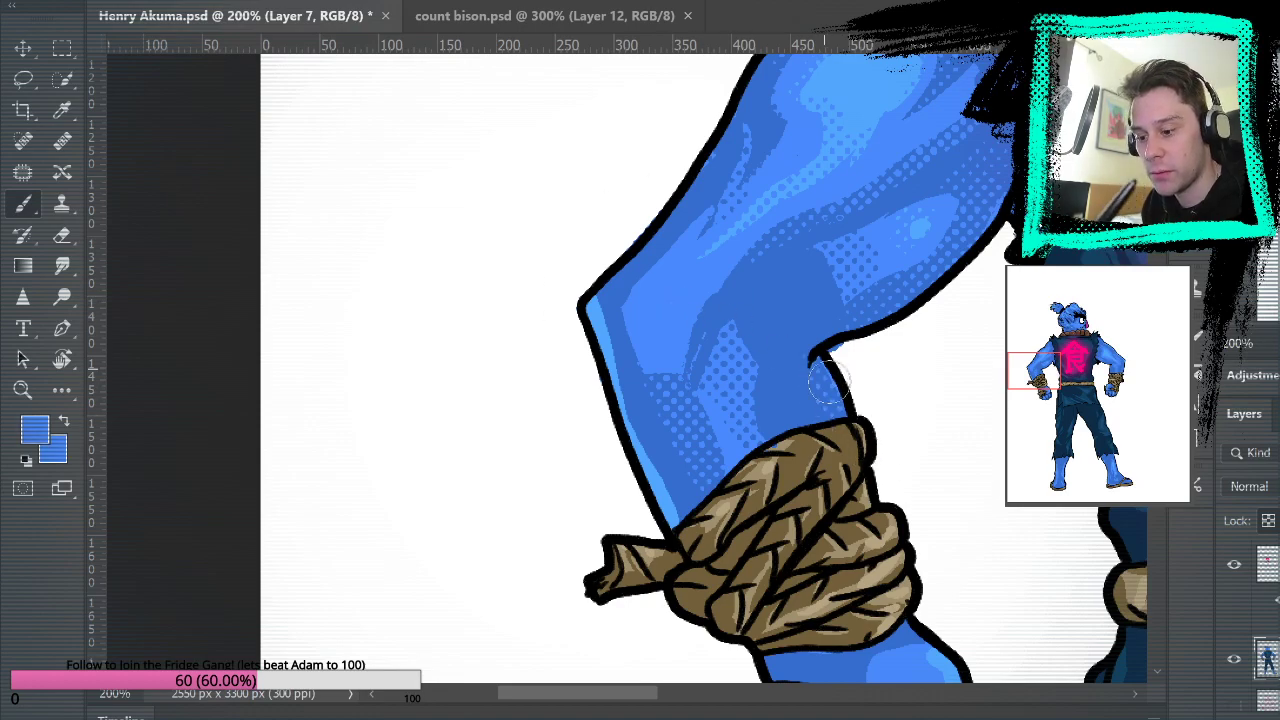
{"action": "mouse_move", "coordinate": [963, 314]}
{"action": "left_mouse_down"}
{"action": "mouse_move", "coordinate": [966, 486]}
{"action": "mouse_move", "coordinate": [965, 369]}
{"action": "mouse_move", "coordinate": [943, 346]}
{"action": "left_mouse_up"}
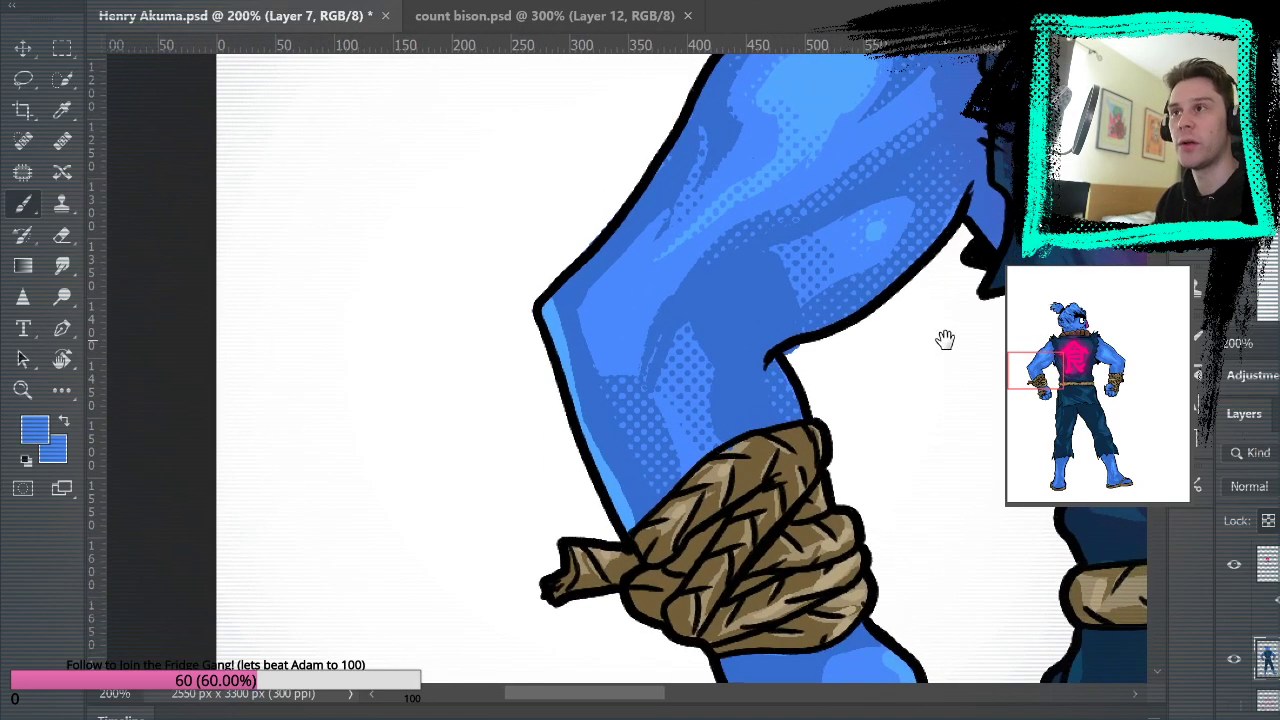
{"action": "left_click", "coordinate": [625, 245], "text": "alt"}
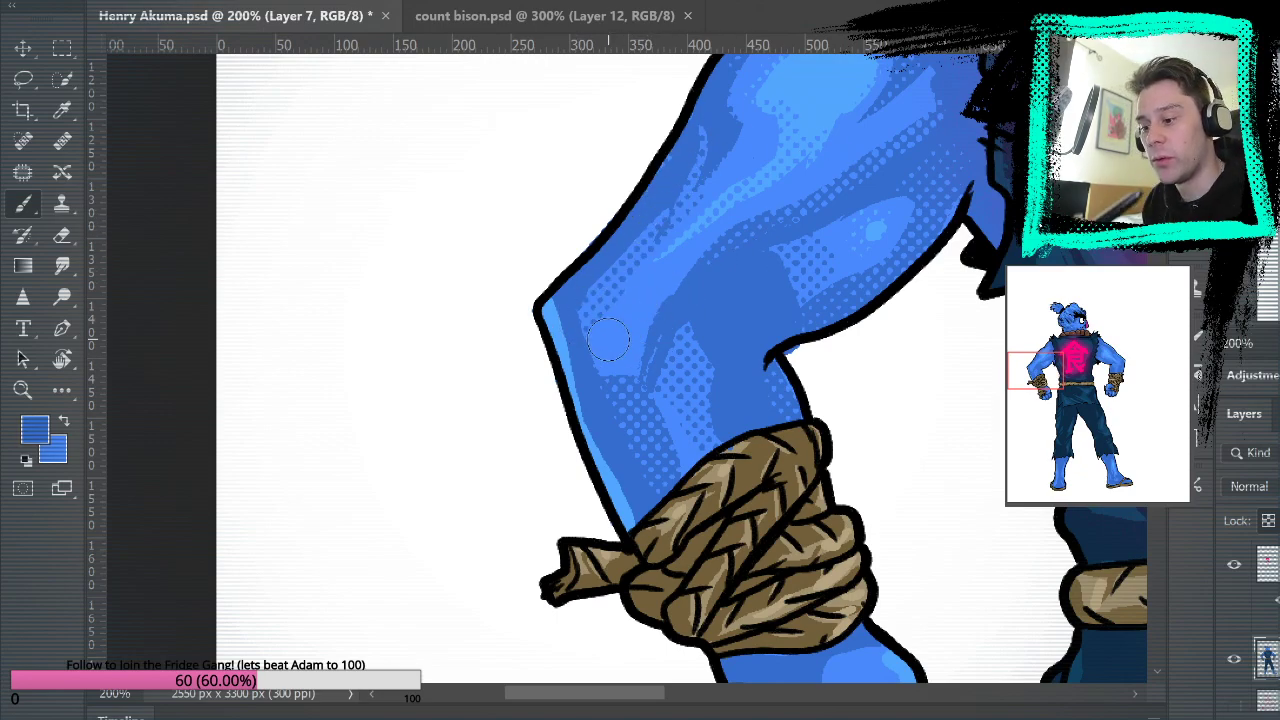
{"action": "mouse_move", "coordinate": [917, 317]}
{"action": "left_mouse_down"}
{"action": "mouse_move", "coordinate": [971, 457]}
{"action": "mouse_move", "coordinate": [909, 363]}
{"action": "left_mouse_up"}
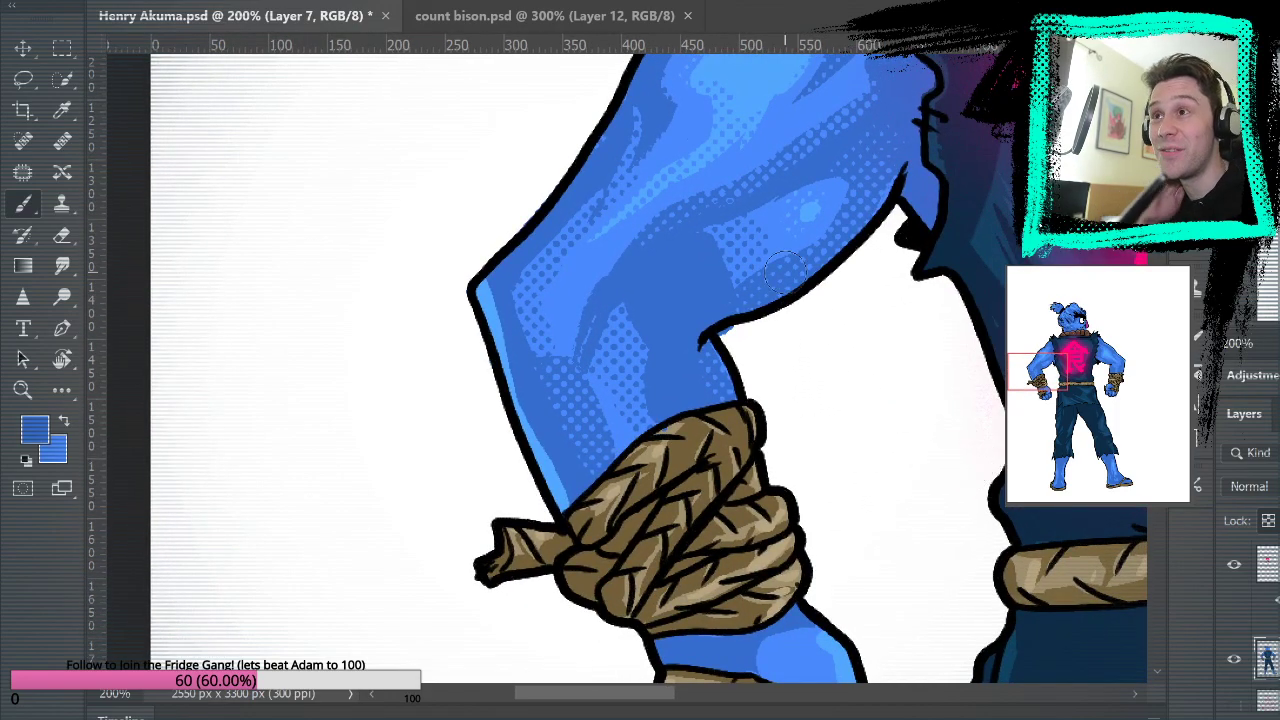
Sample blues from the left forearm and paint halftone dots on the back of the left hand between shadow, midtone and highlight.
{"action": "left_click_drag", "start_coordinate": [829, 483], "coordinate": [844, 287]}
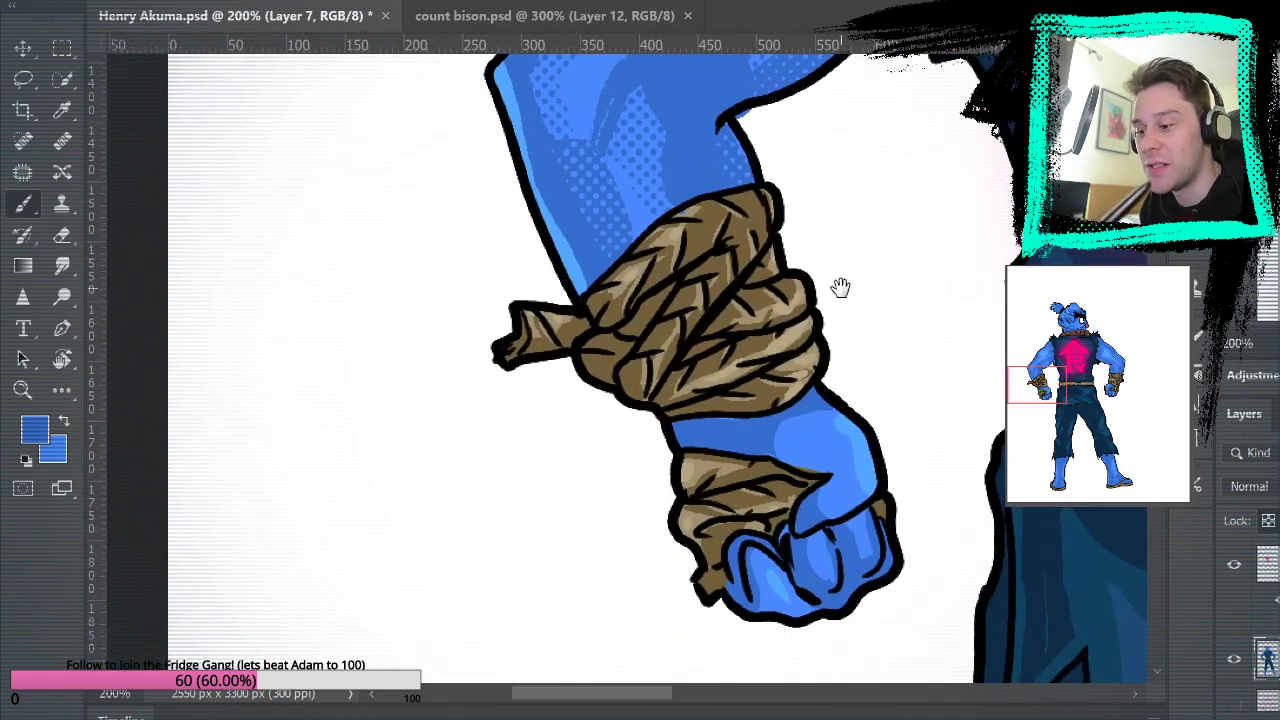
{"action": "left_click", "coordinate": [632, 196], "text": "alt"}
{"action": "left_click_drag", "start_coordinate": [883, 394], "coordinate": [820, 271]}
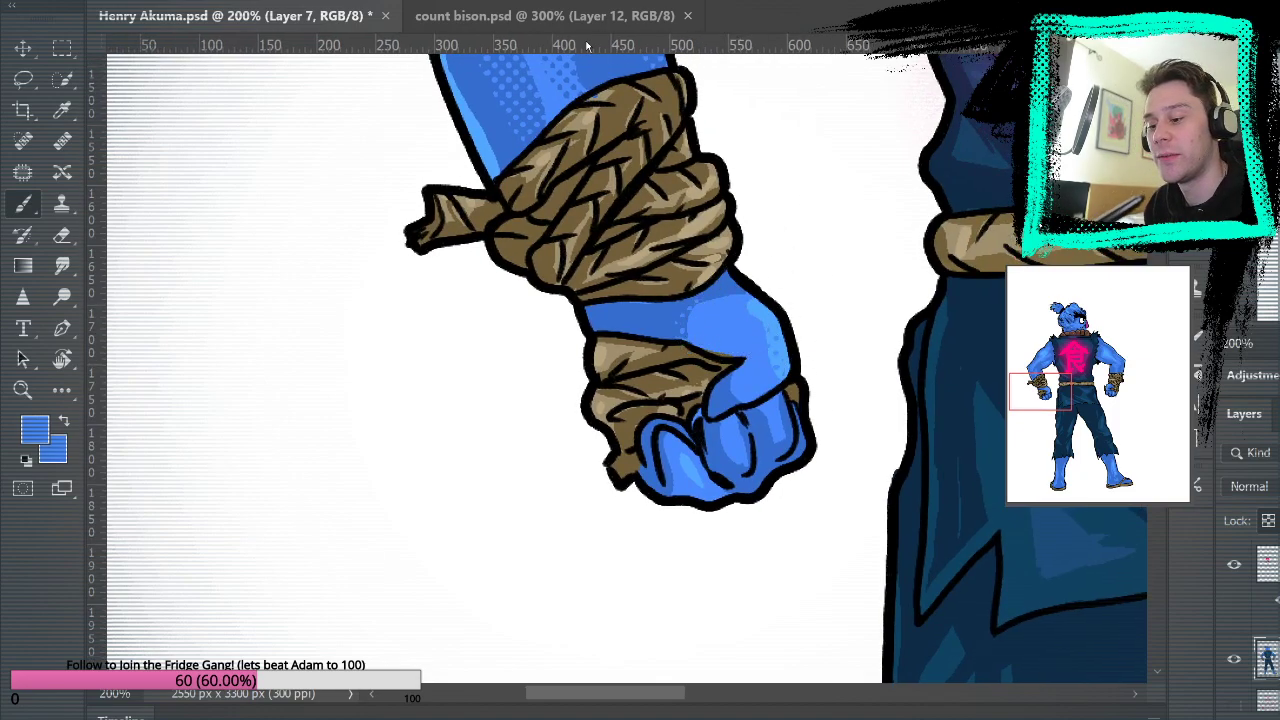
{"action": "left_click", "coordinate": [490, 140], "text": "alt"}
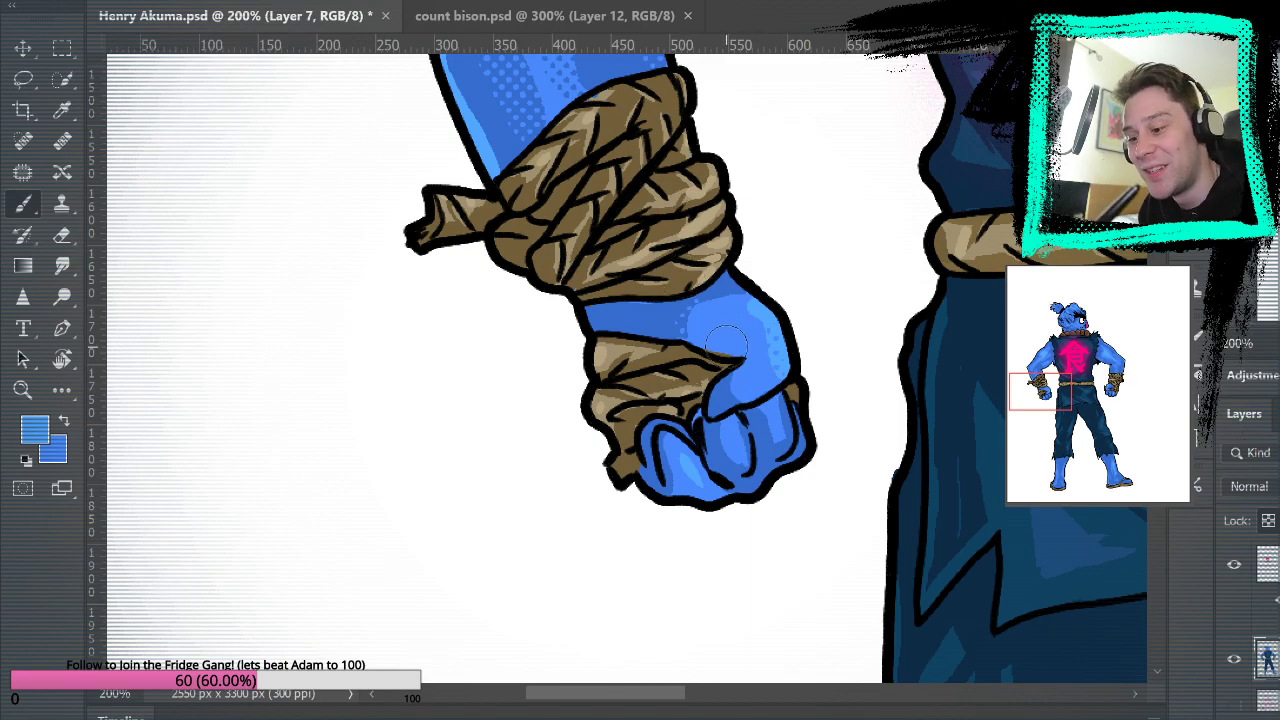
{"action": "left_click_drag", "start_coordinate": [735, 340], "coordinate": [772, 333]}
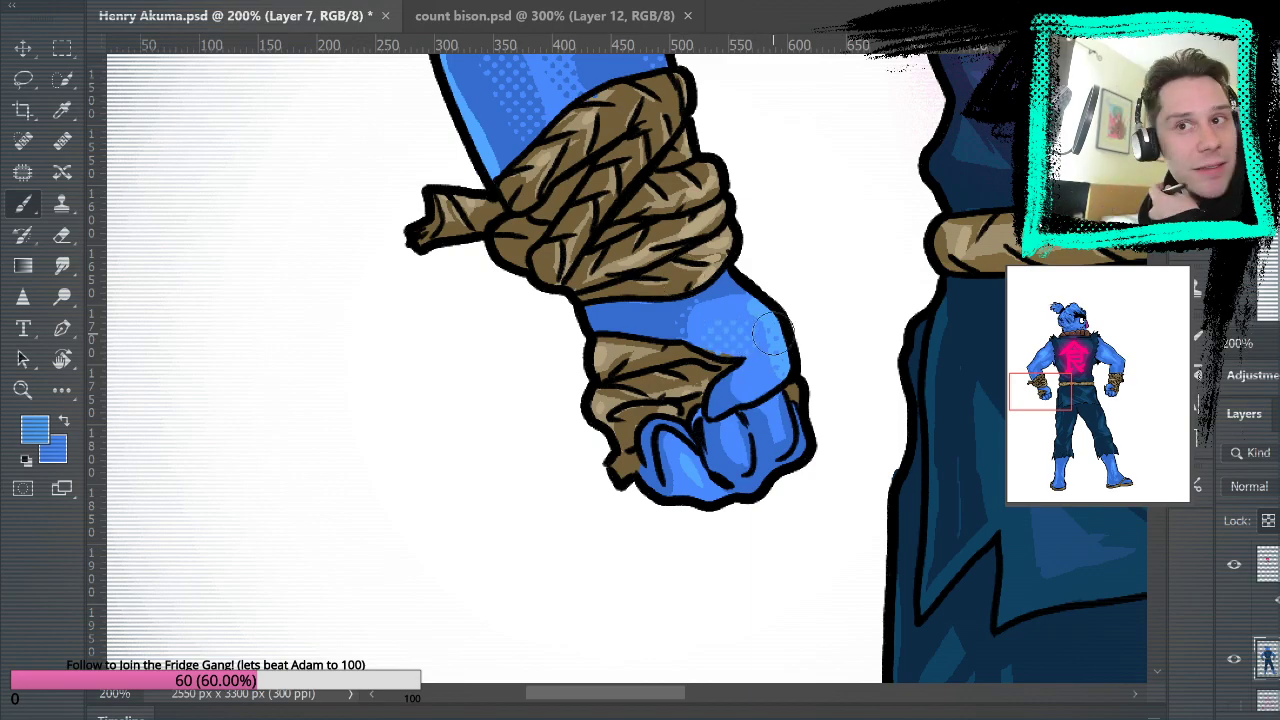
Check the halftone shading on the whole figure and return to the left hand at 200% with the Brush tool.
{"action": "key", "text": "ctrl+0"}
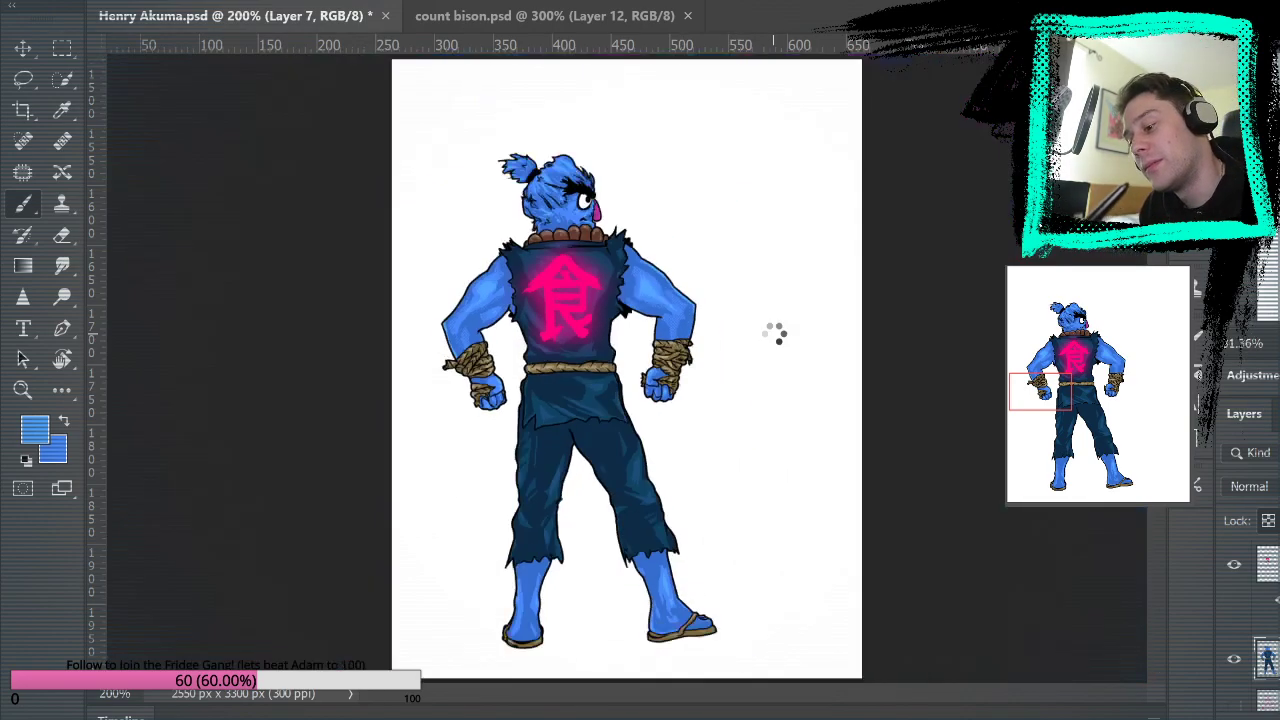
{"action": "key", "text": "z"}
{"action": "left_click", "coordinate": [473, 376]}
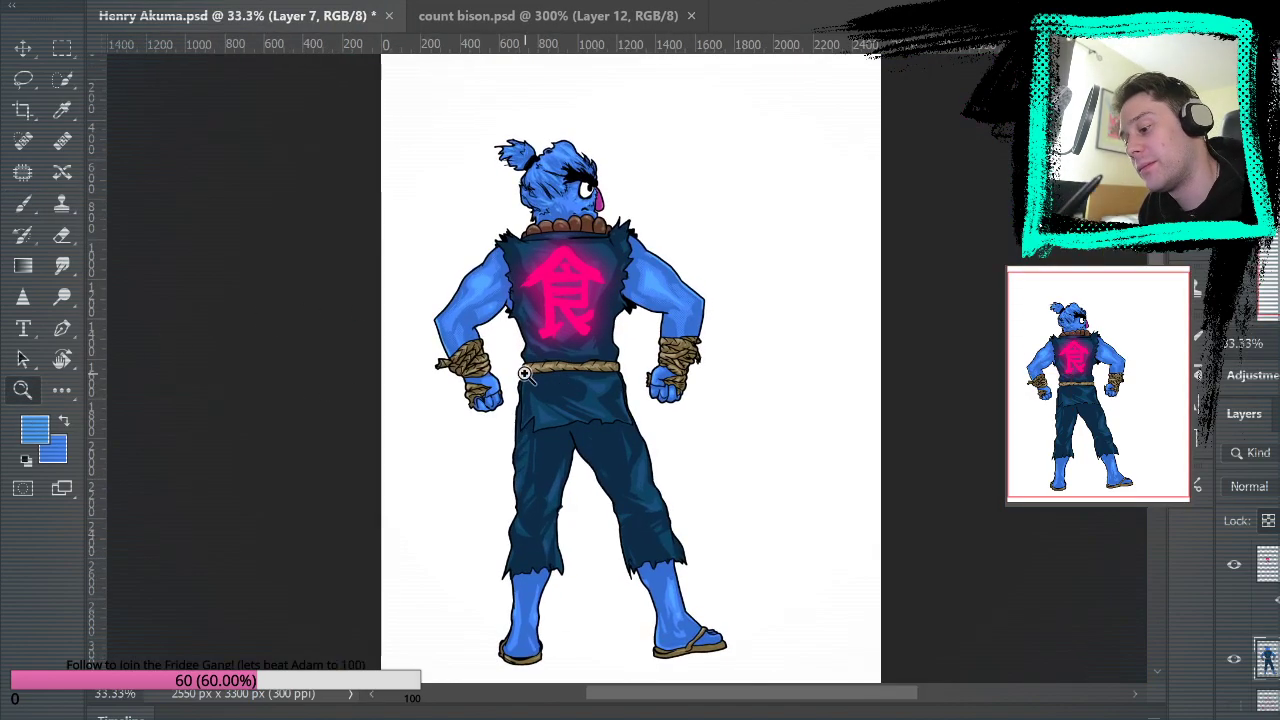
{"action": "left_click", "coordinate": [473, 376]}
{"action": "left_click", "coordinate": [473, 376]}
{"action": "left_click", "coordinate": [473, 376]}
{"action": "left_click", "coordinate": [473, 376]}
{"action": "key", "text": "b"}
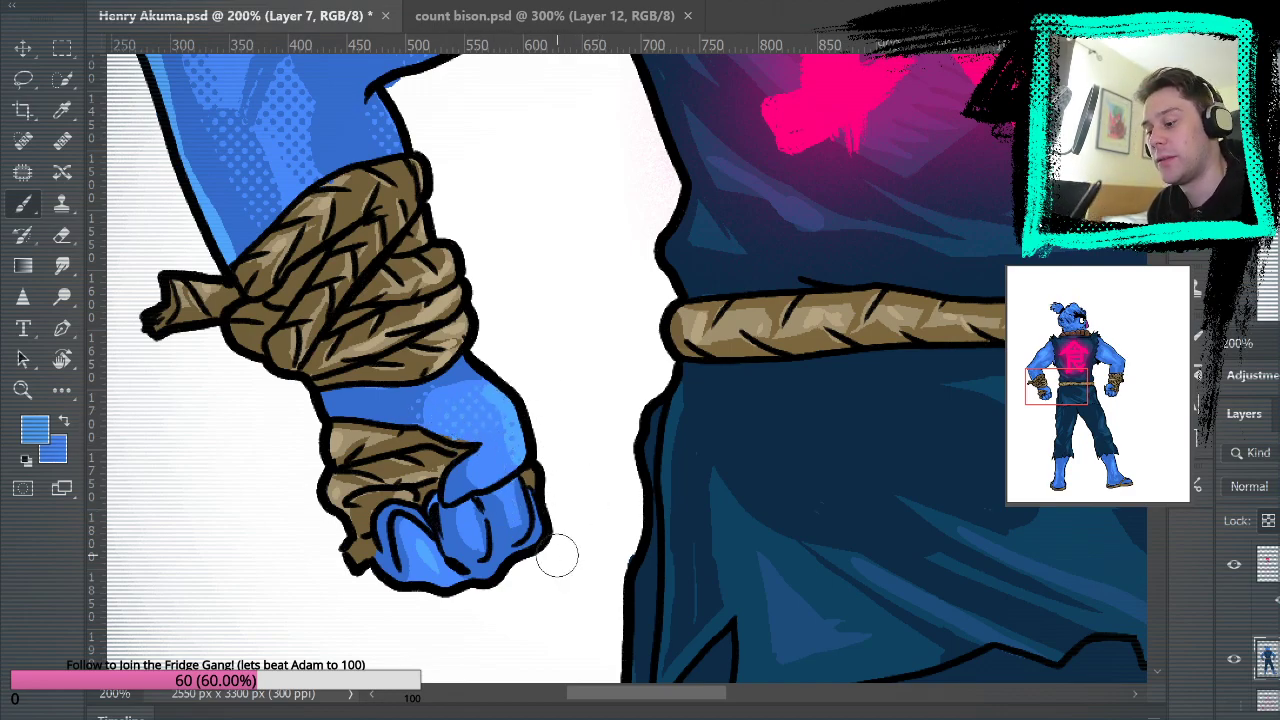
Paint halftone dots on the knuckles and fingers of both fists with darker and lighter blues sampled from the hands.
{"action": "left_click", "coordinate": [468, 536], "text": "alt"}
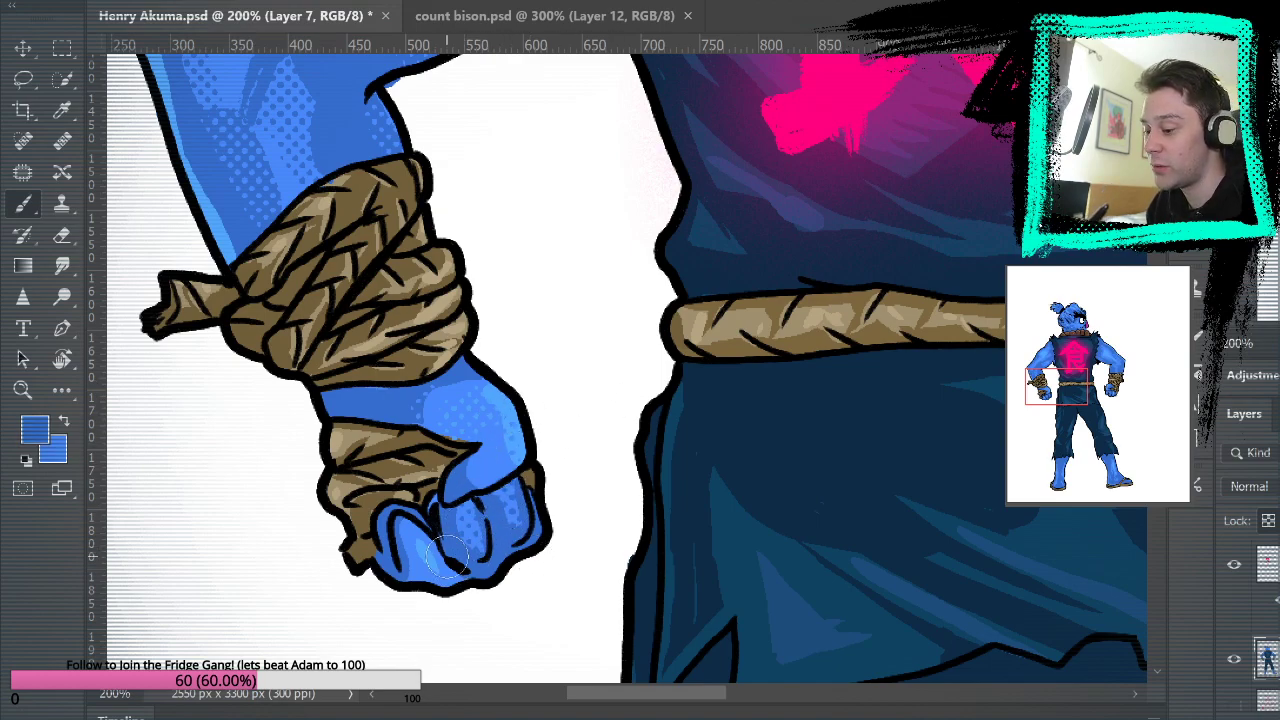
{"action": "scroll", "coordinate": [689, 491], "scroll_direction": "up", "scroll_amount": 5}
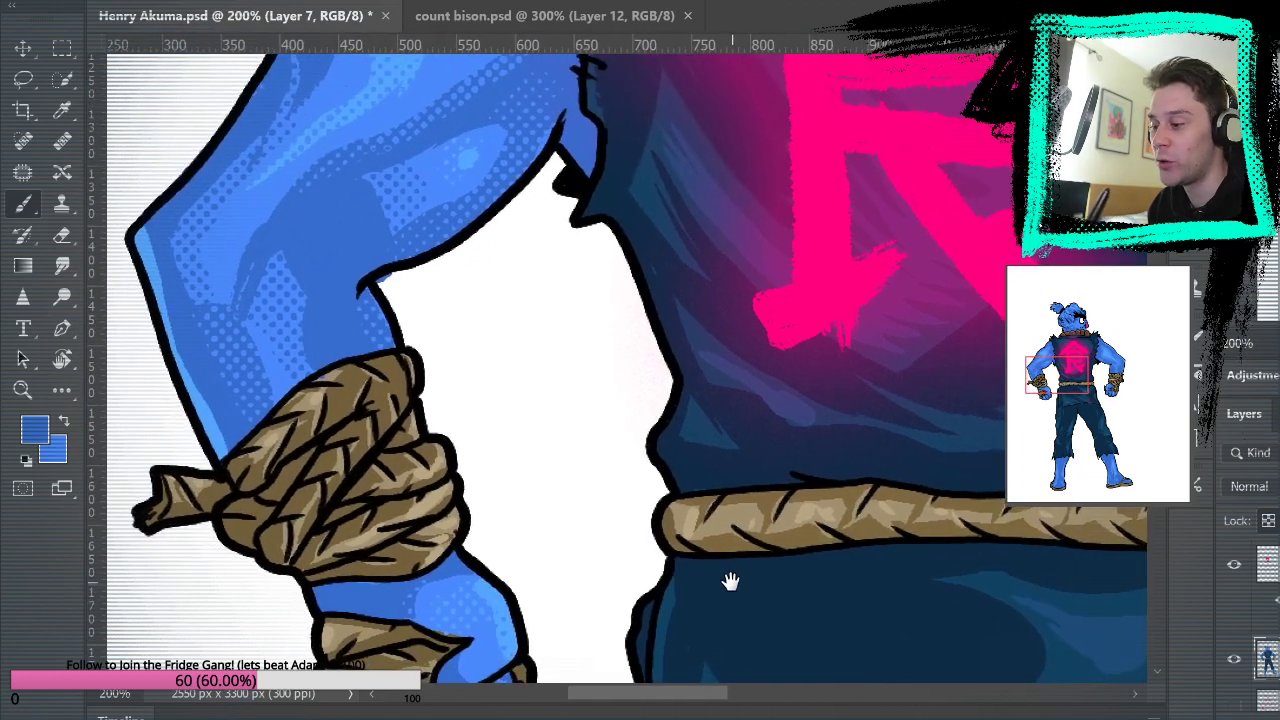
{"action": "scroll", "coordinate": [714, 429], "scroll_direction": "right", "scroll_amount": 10}
{"action": "scroll", "coordinate": [631, 309], "scroll_direction": "down", "scroll_amount": 3}
{"action": "mouse_move", "coordinate": [739, 375]}
{"action": "left_mouse_down"}
{"action": "mouse_move", "coordinate": [854, 580]}
{"action": "mouse_move", "coordinate": [1046, 190]}
{"action": "left_mouse_up"}
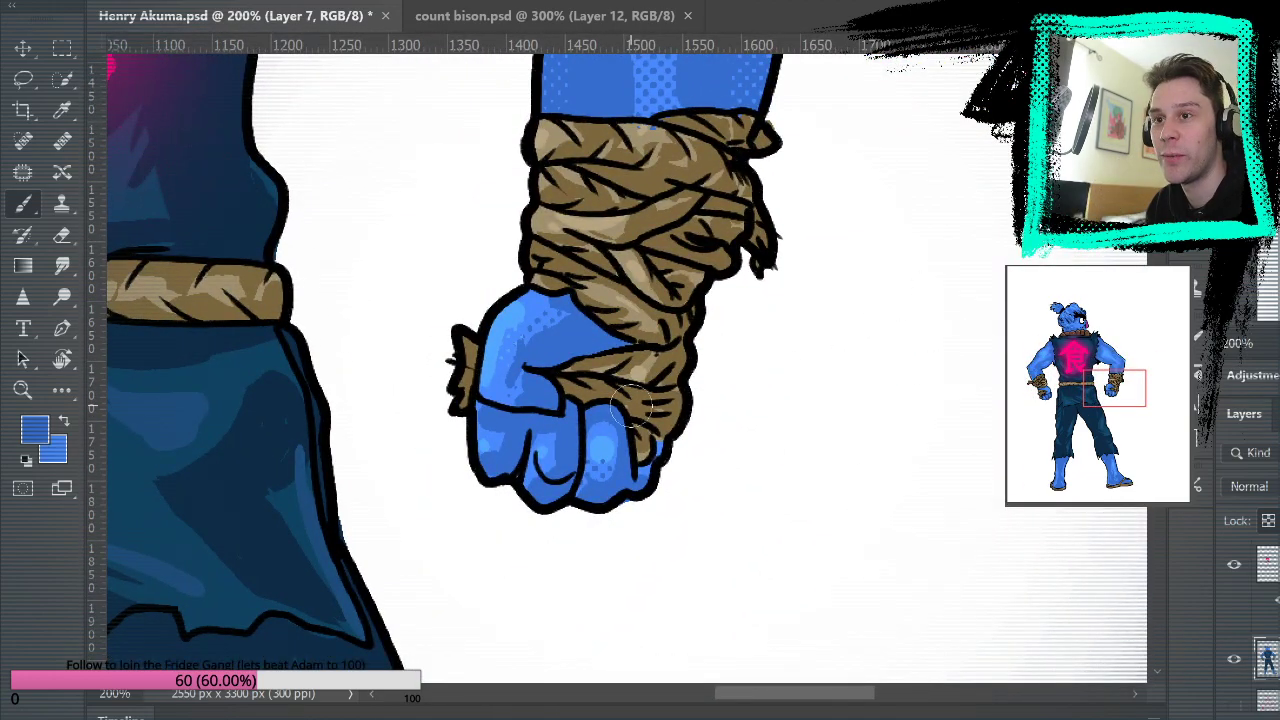
{"action": "left_click", "coordinate": [540, 451], "text": "alt"}
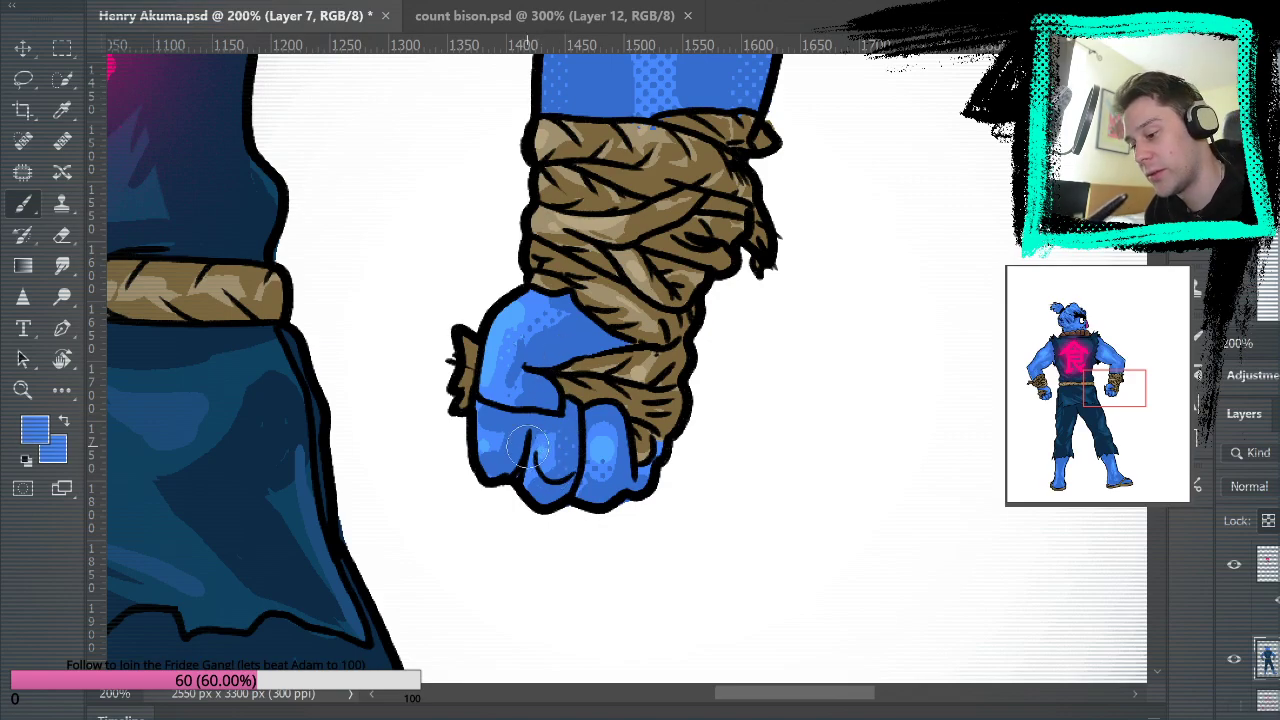
{"action": "left_click", "coordinate": [495, 430], "text": "alt"}
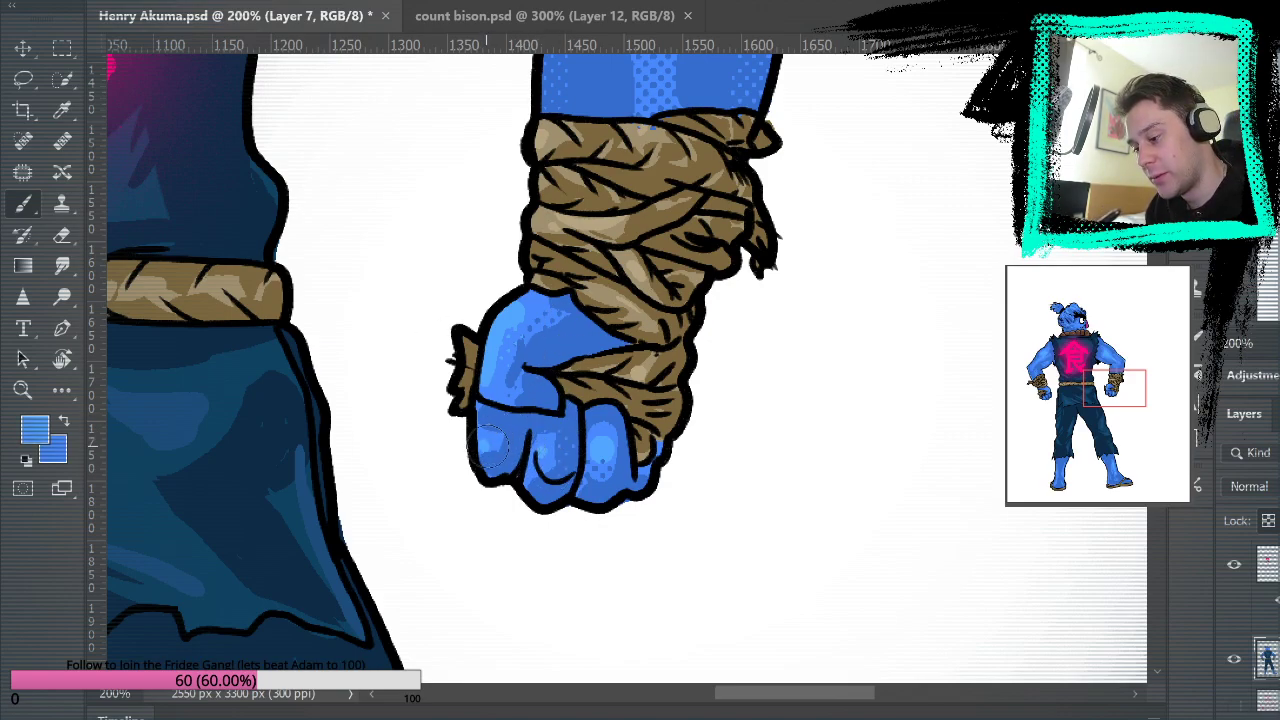
{"action": "left_click_drag", "start_coordinate": [727, 426], "coordinate": [777, 376]}
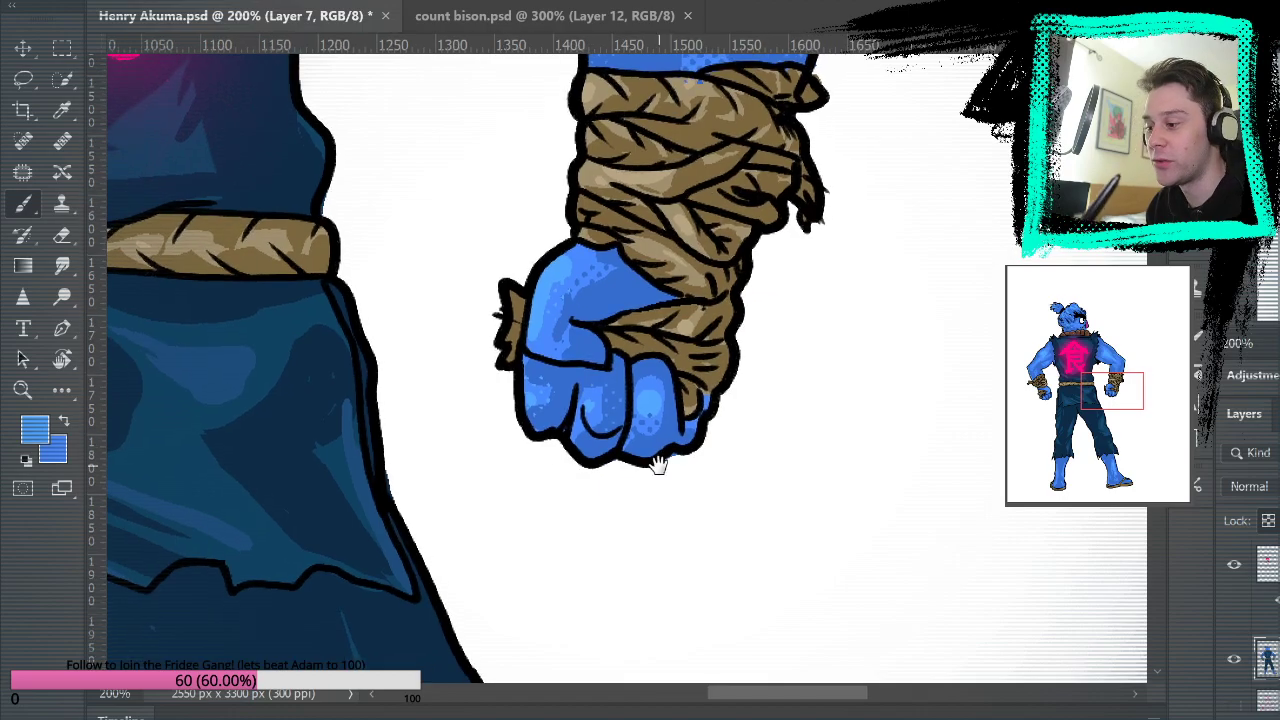
Sample blue from the cheek and paint halftone dots along the cheek and jaw shadow above the bead necklace.
{"action": "left_click_drag", "start_coordinate": [697, 271], "coordinate": [909, 434]}
{"action": "left_click_drag", "start_coordinate": [878, 368], "coordinate": [920, 446]}
{"action": "left_click_drag", "start_coordinate": [629, 293], "coordinate": [768, 378]}
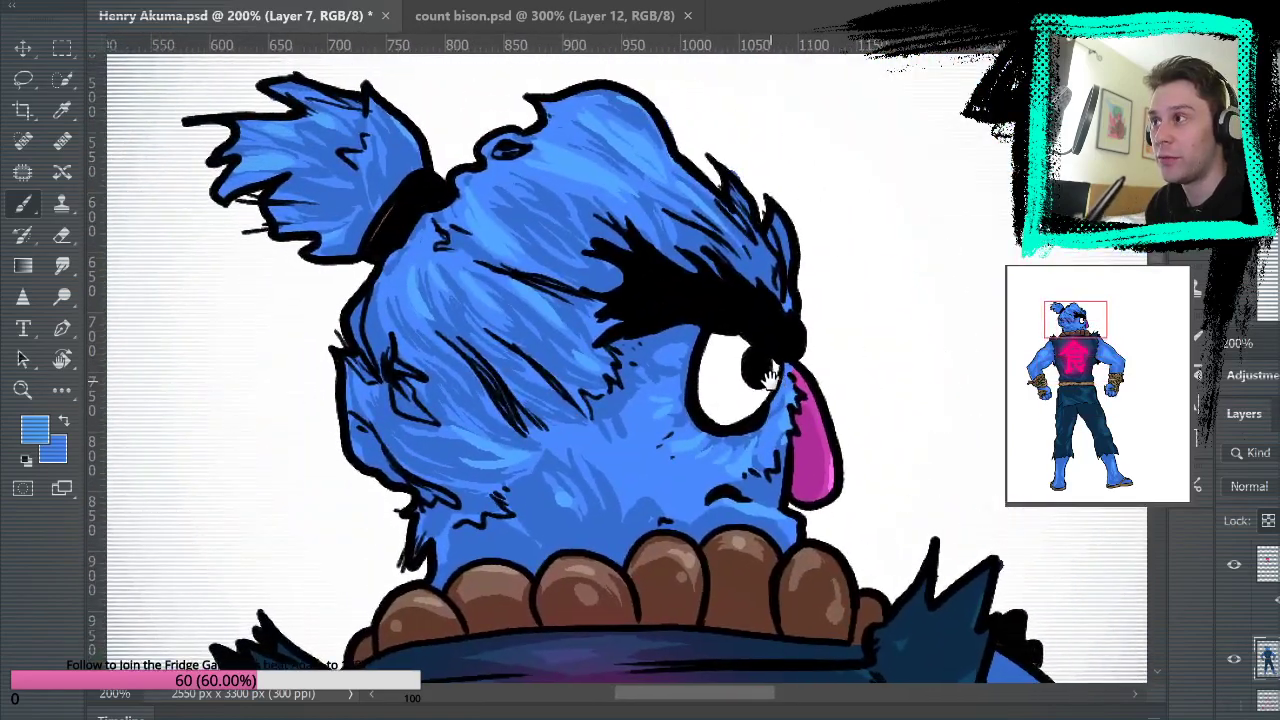
{"action": "left_click", "coordinate": [630, 483], "text": "alt"}
{"action": "left_click_drag", "start_coordinate": [787, 441], "coordinate": [749, 283]}
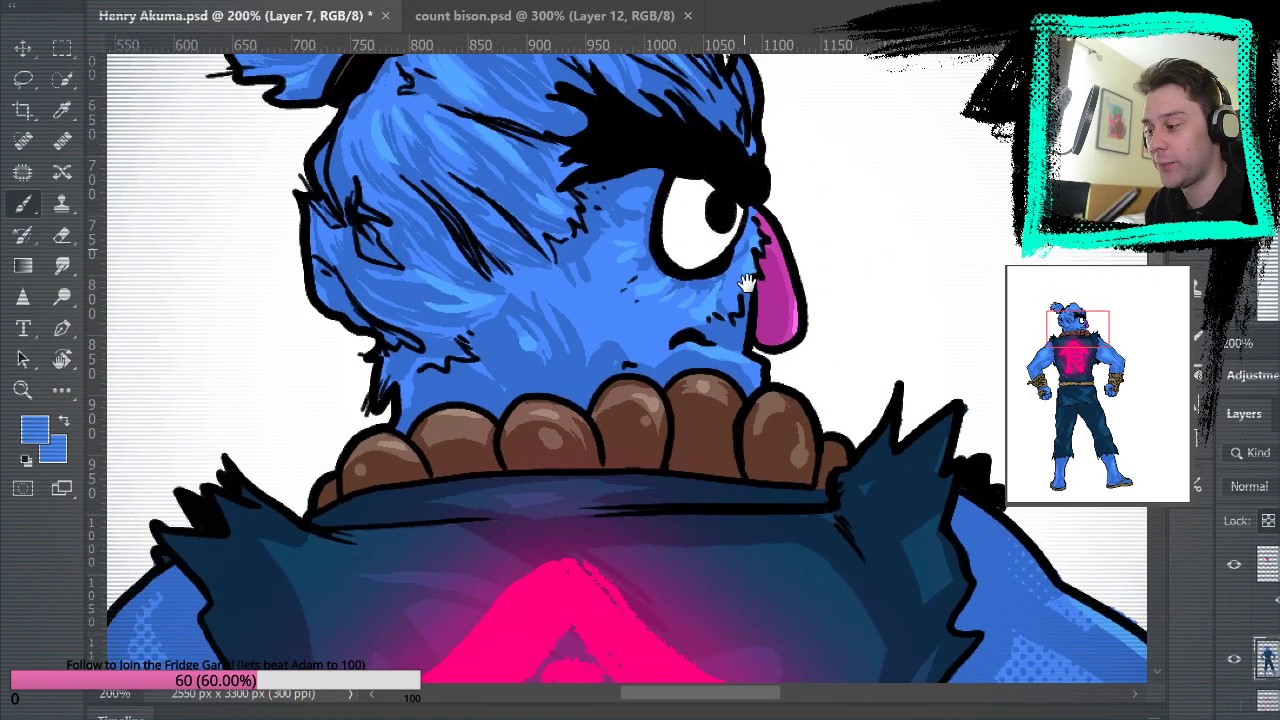
{"action": "mouse_move", "coordinate": [548, 336]}
{"action": "left_mouse_down"}
{"action": "mouse_move", "coordinate": [546, 302]}
{"action": "mouse_move", "coordinate": [583, 358]}
{"action": "left_mouse_up"}
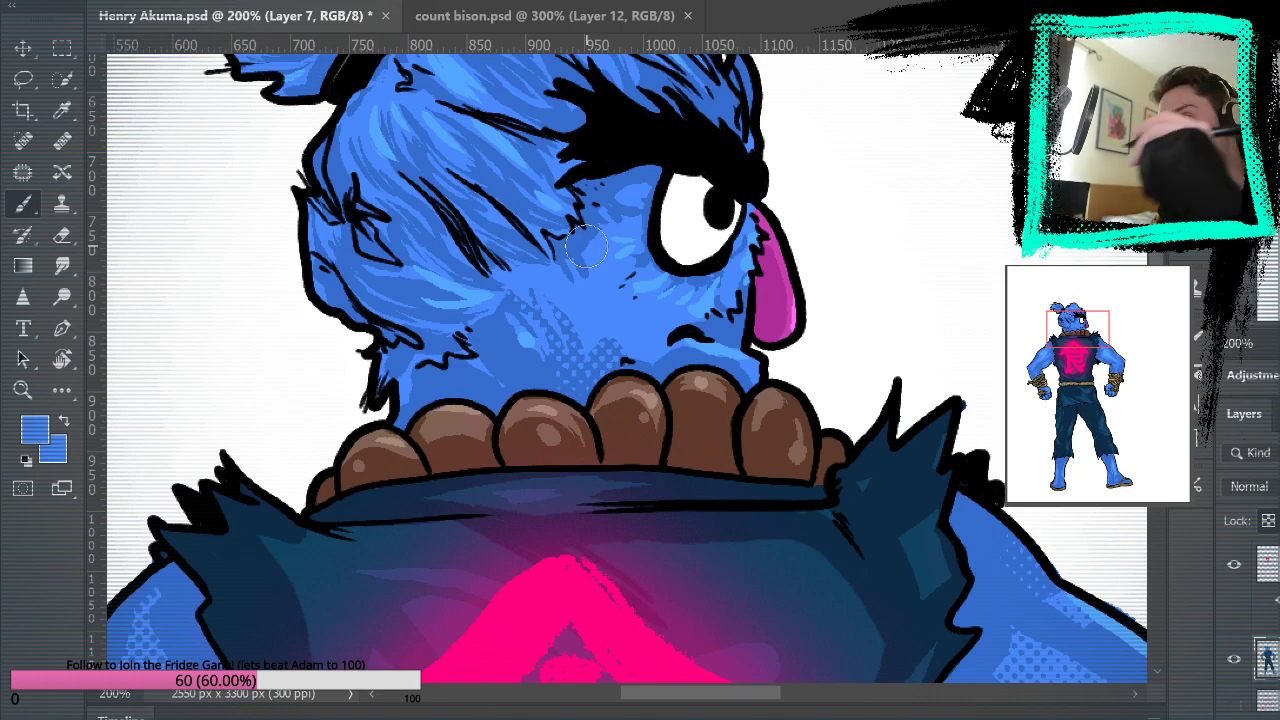
Sample the bead's dark brown and paint halftone dots on the upper part of the middle necklace bead.
{"action": "key", "text": "e"}
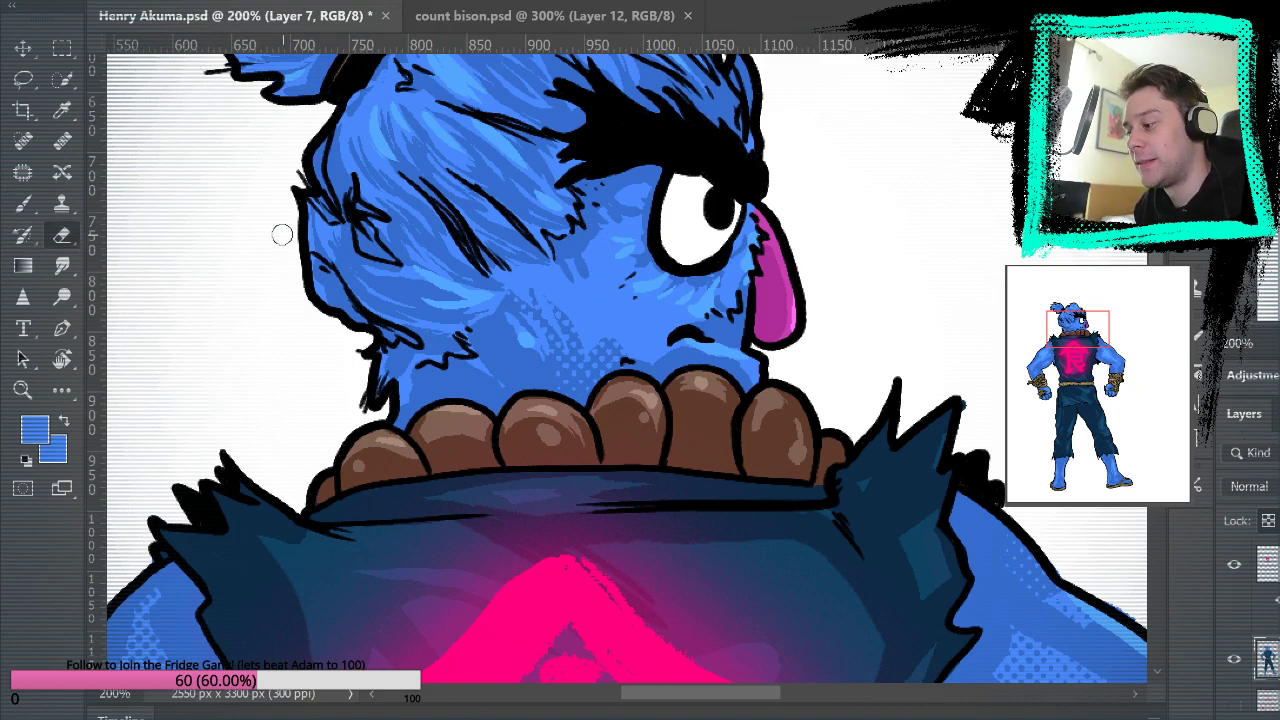
{"action": "key", "text": "b"}
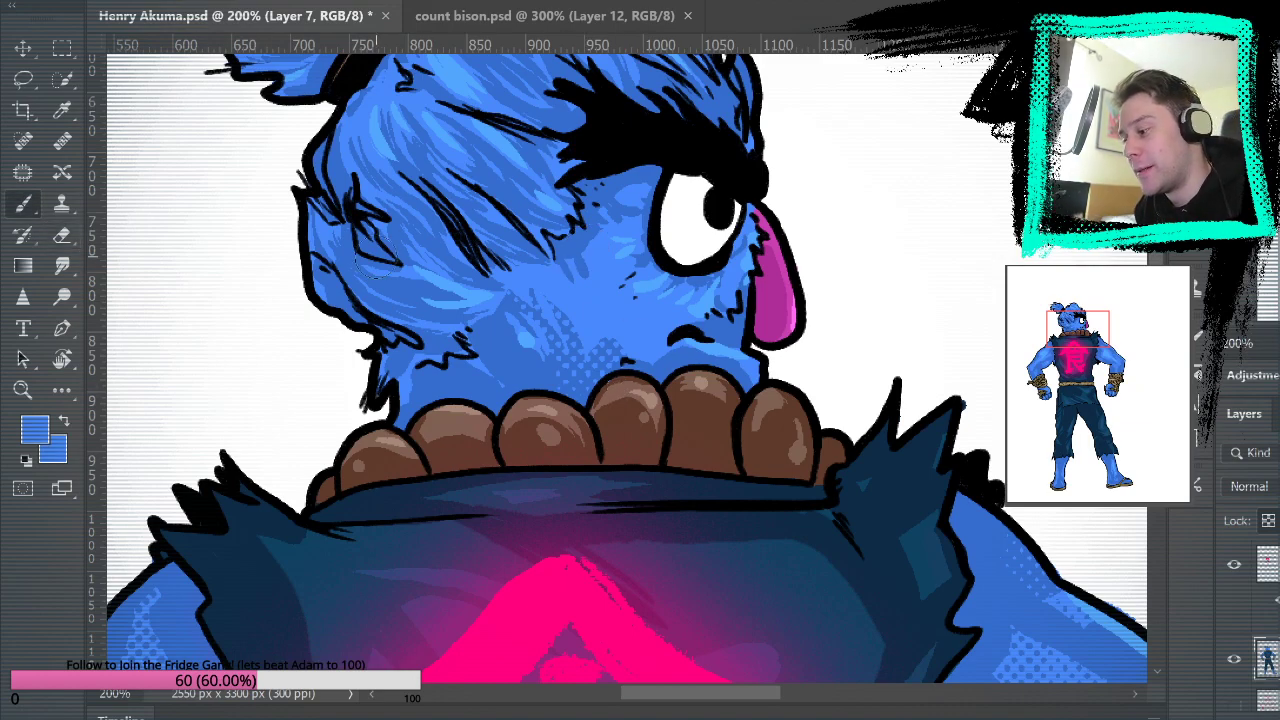
{"action": "left_click", "coordinate": [628, 378], "text": "alt"}
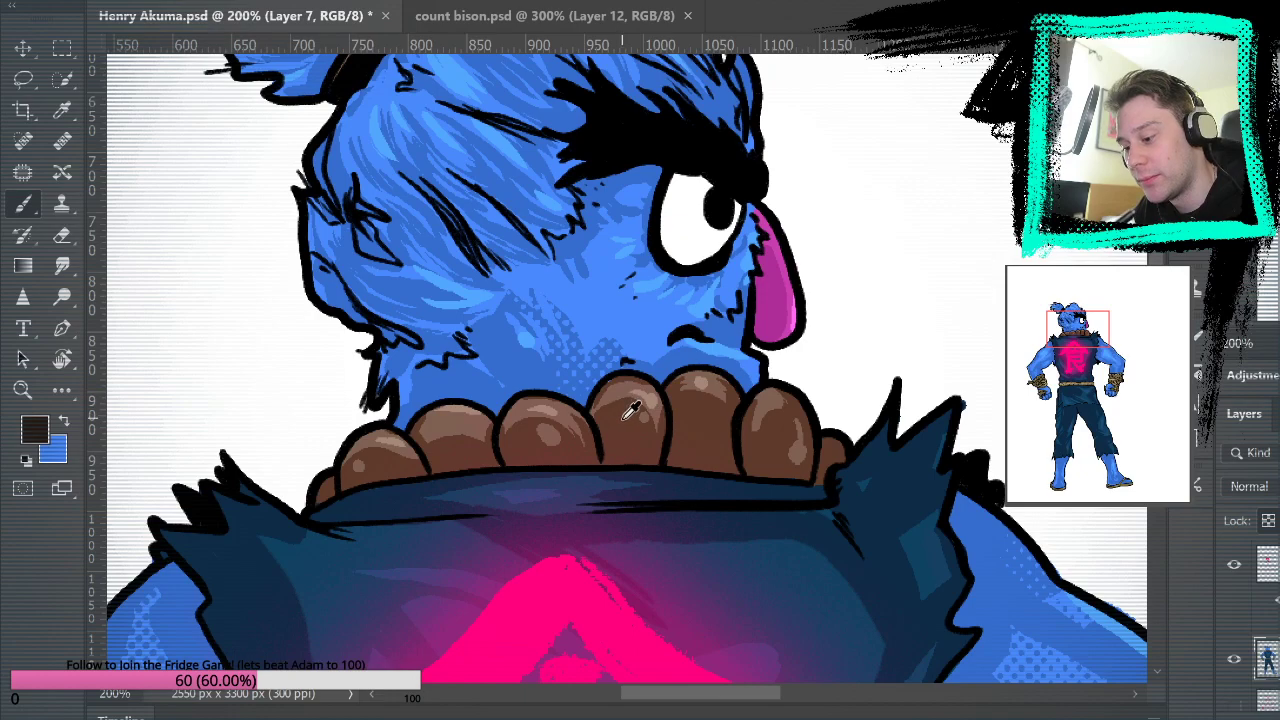
{"action": "left_click", "coordinate": [632, 410], "text": "alt"}
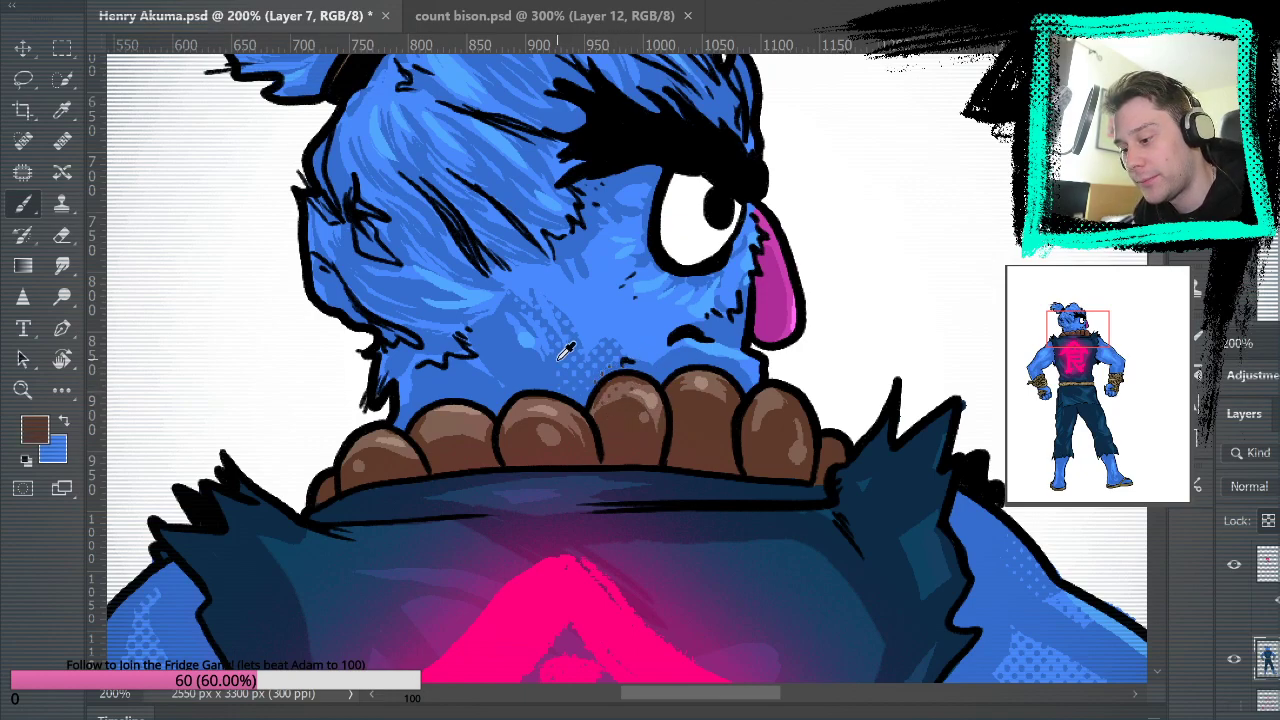
Sample midtone and shadow blues and paint halftone dots around the cheek highlight, beside the eye and near the nose.
{"action": "left_click", "coordinate": [565, 355], "text": "alt"}
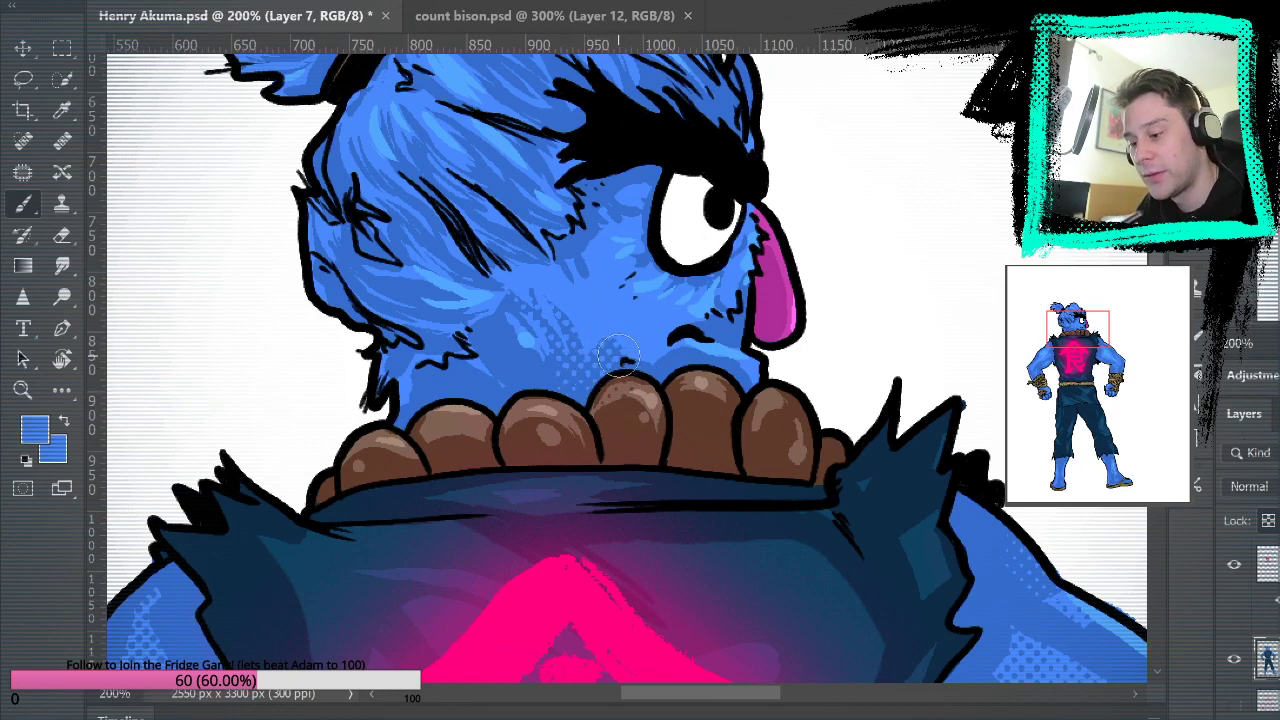
{"action": "left_click_drag", "start_coordinate": [746, 358], "coordinate": [666, 359]}
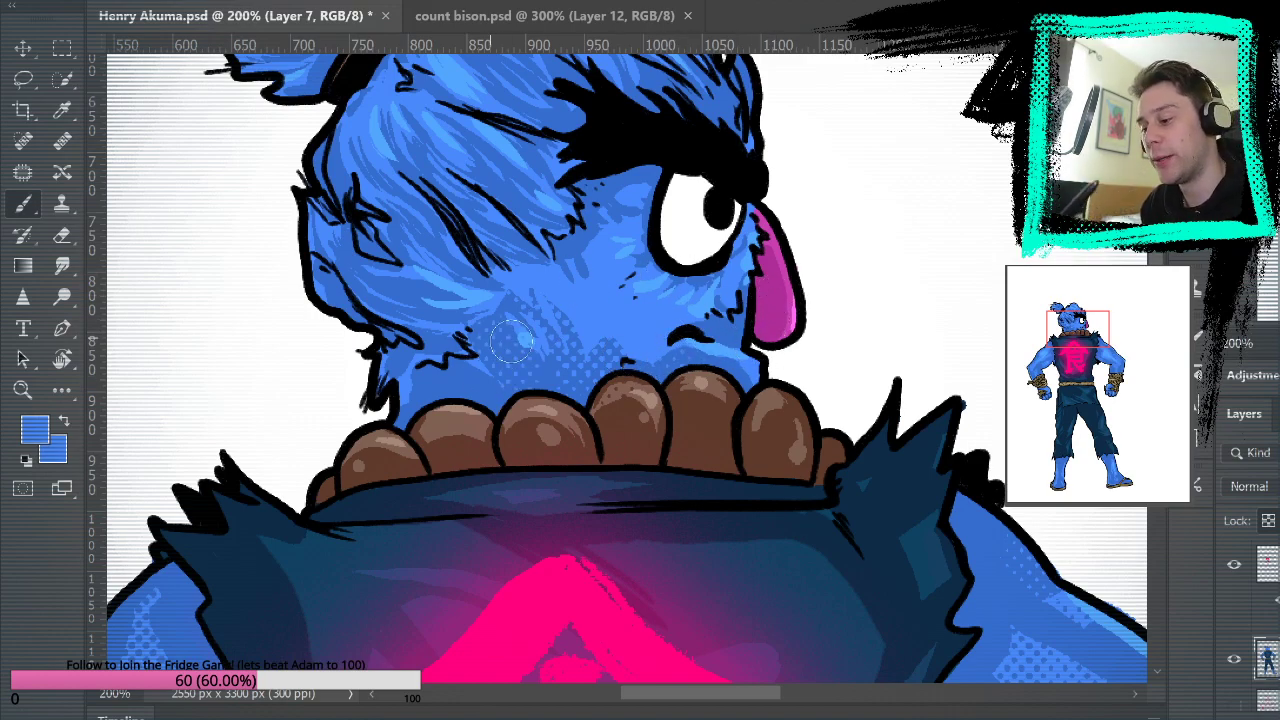
{"action": "left_click", "coordinate": [473, 377], "text": "alt"}
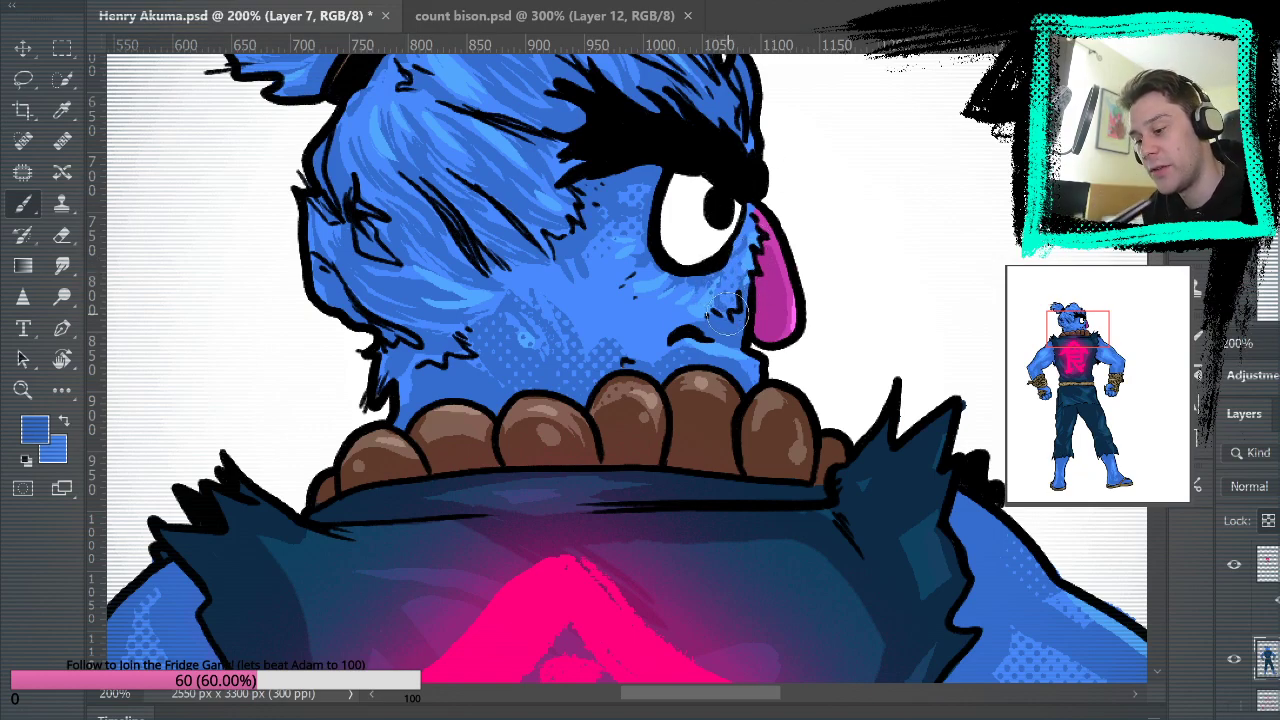
{"action": "left_click", "coordinate": [708, 302], "text": "alt"}
{"action": "left_click", "coordinate": [650, 298], "text": "alt"}
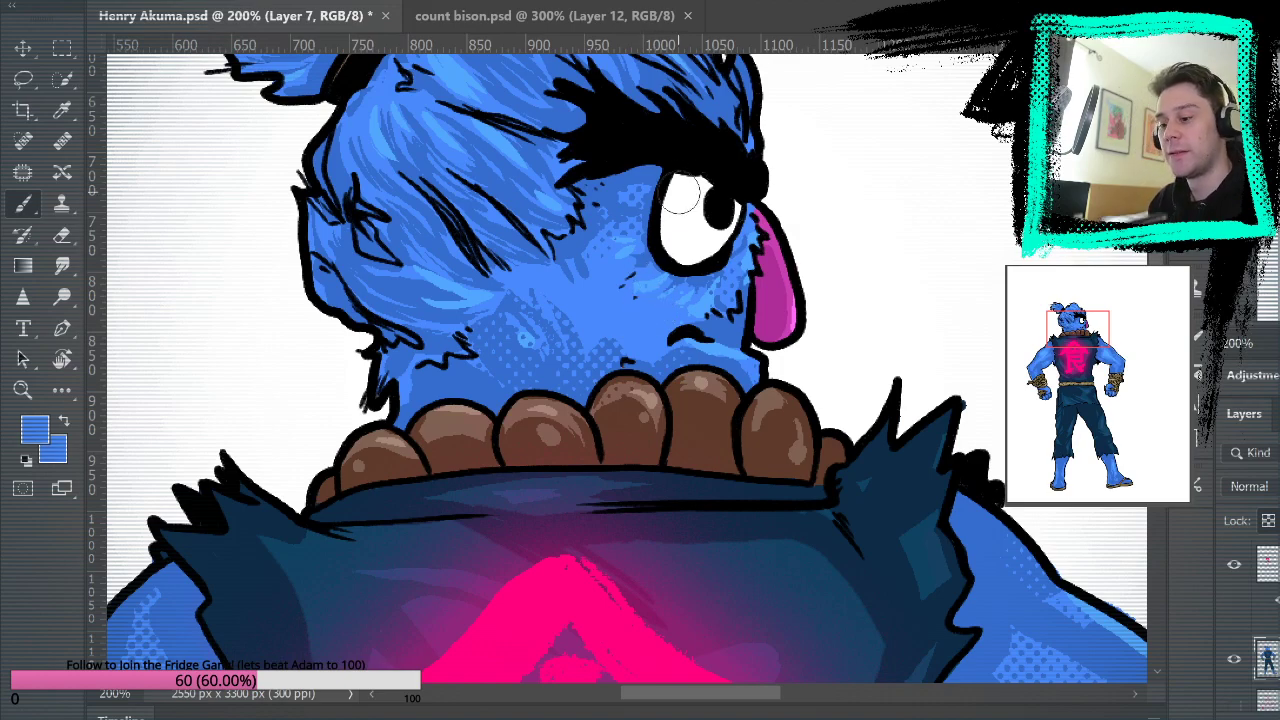
{"action": "left_click_drag", "start_coordinate": [850, 249], "coordinate": [905, 256]}
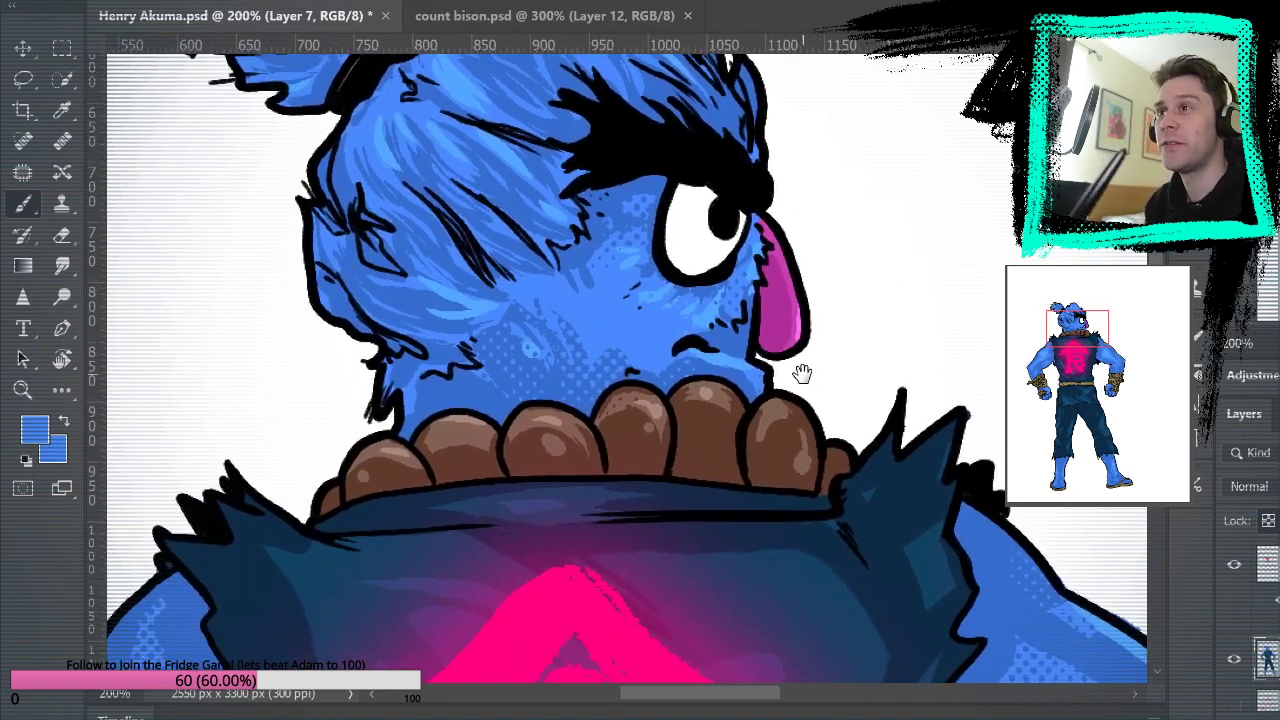
Sample highlight and midtone blues and add halftone dots to the cheek, the lower back of the head and the hair.
{"action": "left_click", "coordinate": [466, 302], "text": "alt"}
{"action": "left_click_drag", "start_coordinate": [960, 190], "coordinate": [889, 251]}
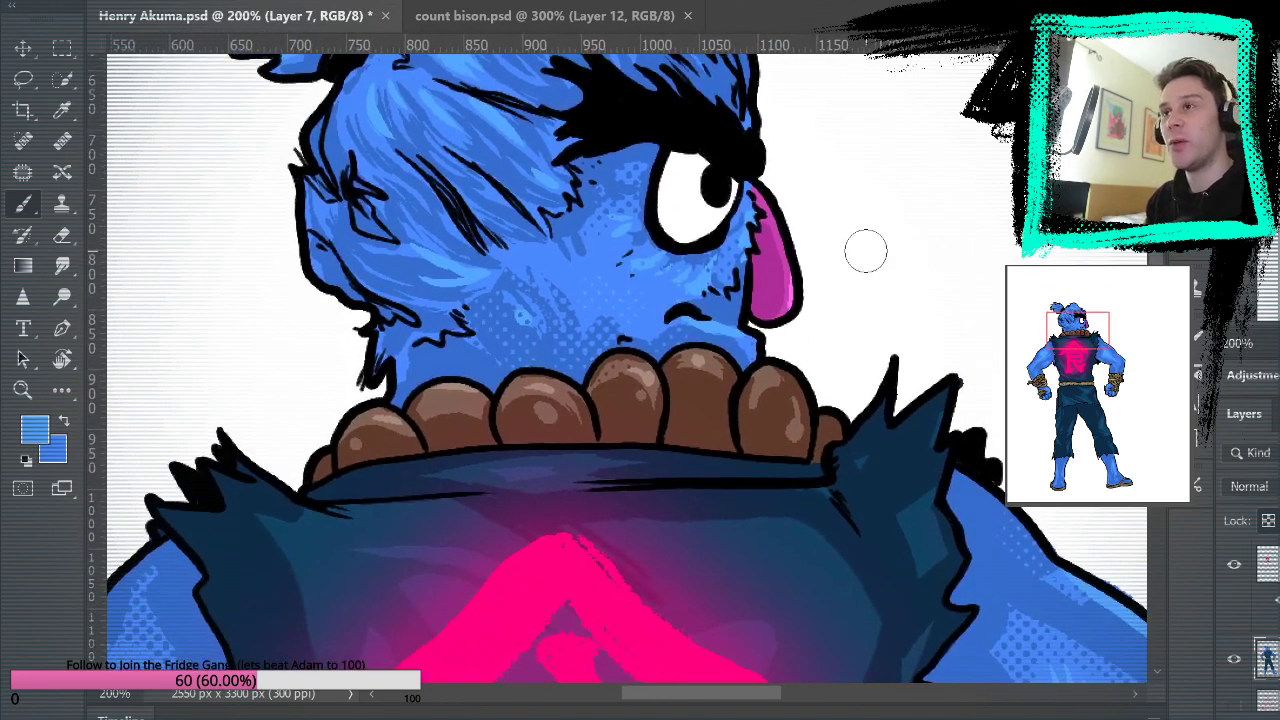
{"action": "left_click", "coordinate": [403, 365], "text": "alt"}
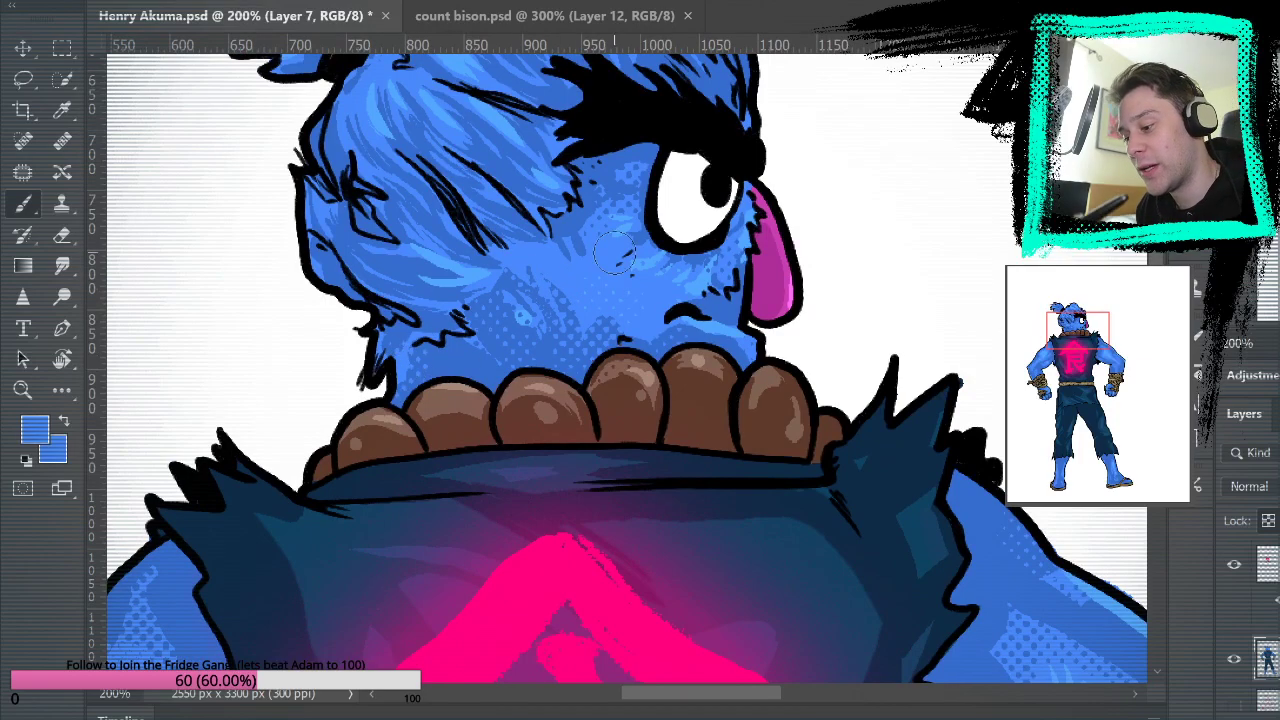
{"action": "left_click_drag", "start_coordinate": [533, 289], "coordinate": [663, 444]}
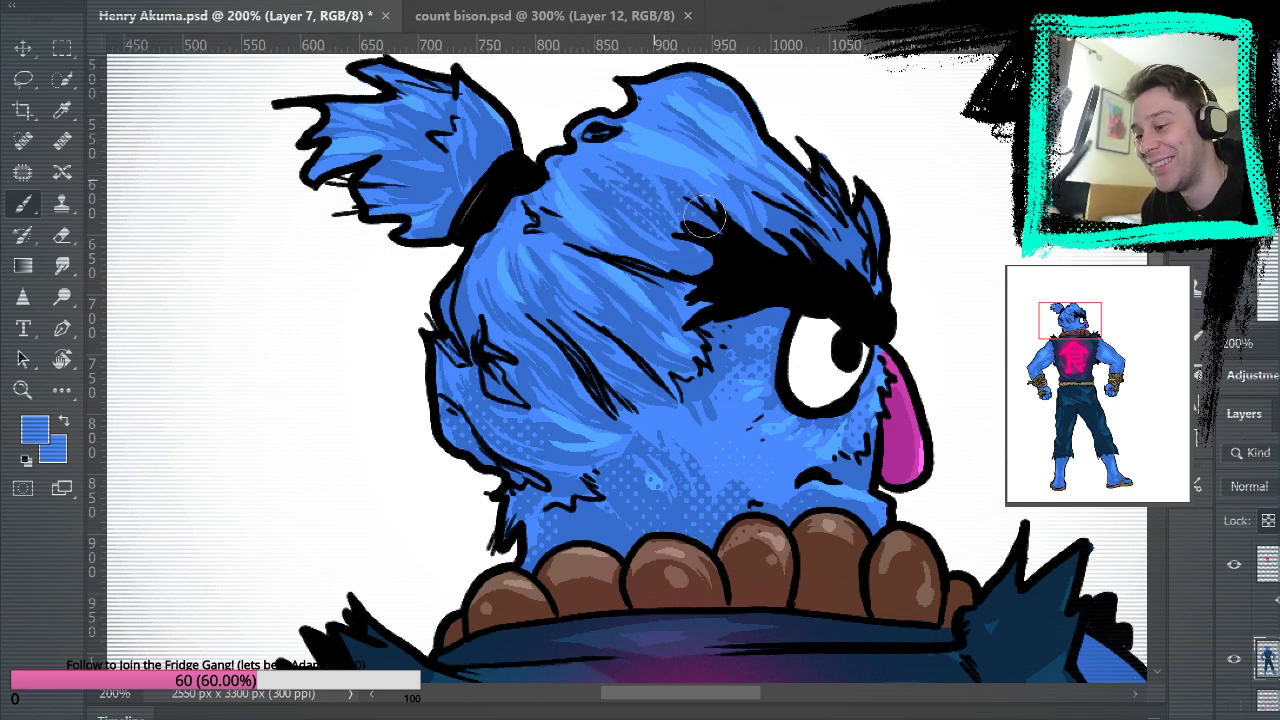
Paint light and midtone blue halftone dots over the hair highlights on the crown and behind the topknot tie.
{"action": "left_click", "coordinate": [588, 296], "text": "alt"}
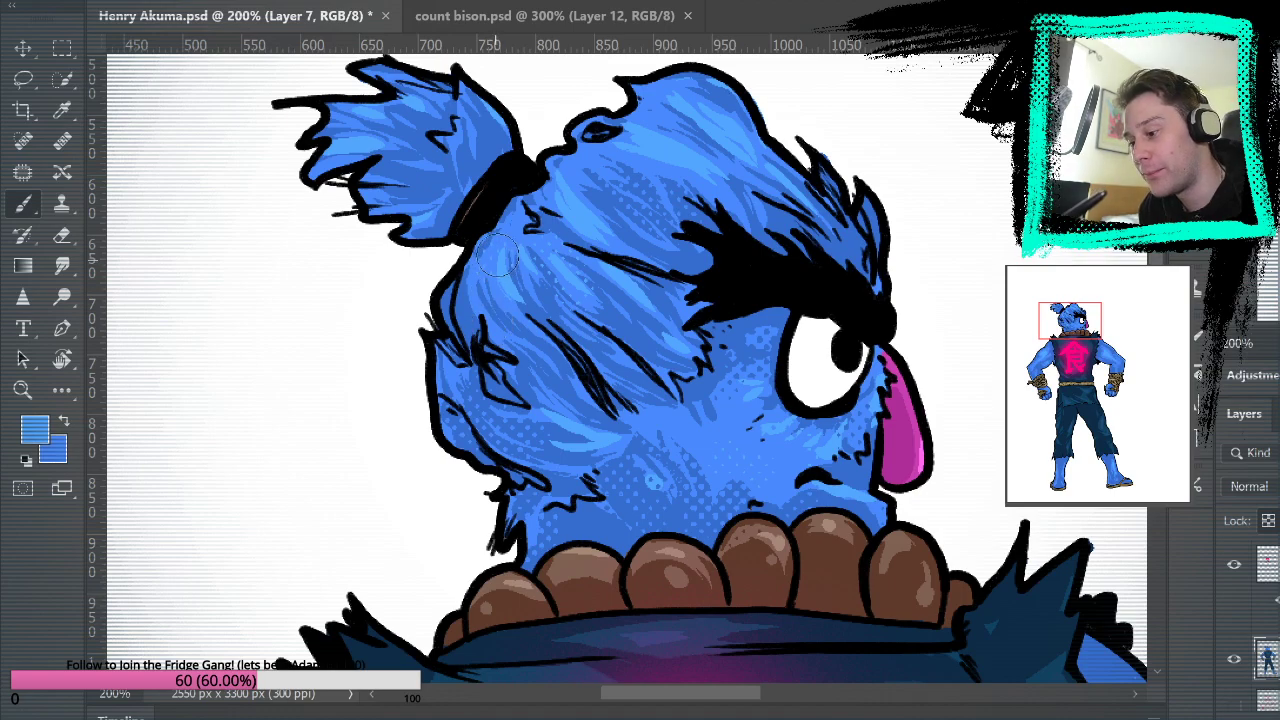
{"action": "left_click", "coordinate": [658, 118], "text": "alt"}
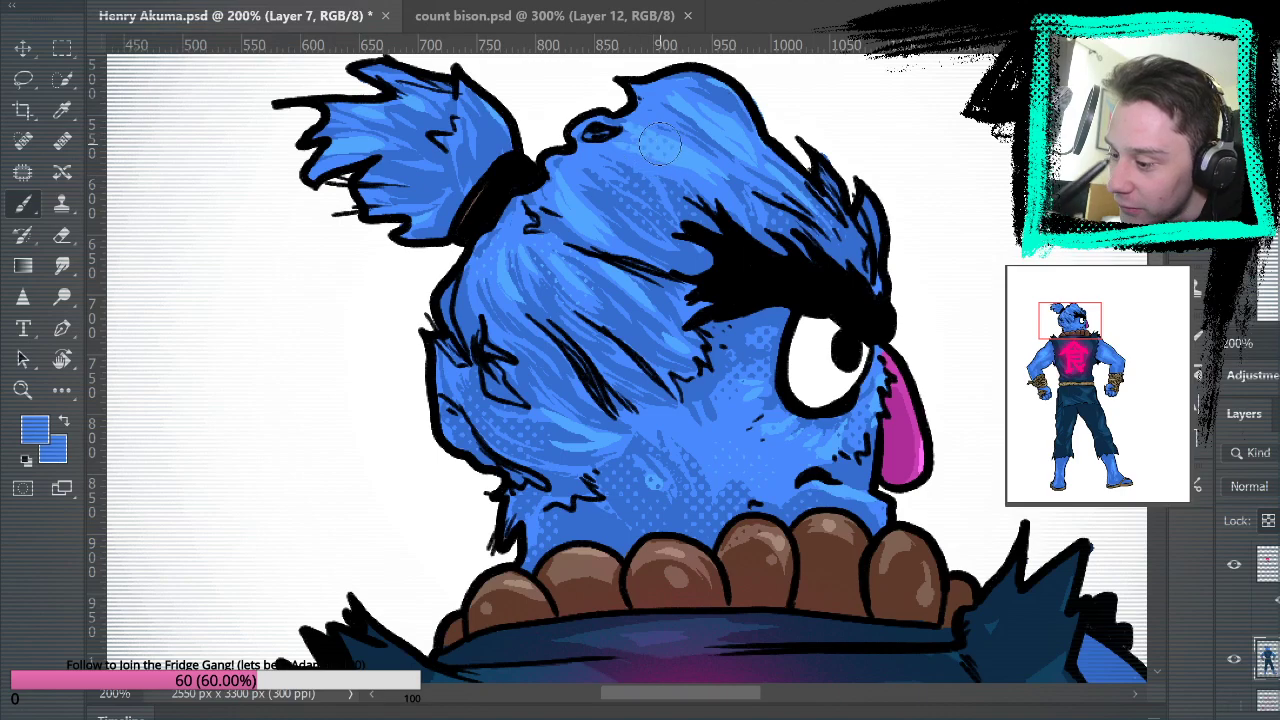
{"action": "mouse_move", "coordinate": [894, 481]}
{"action": "left_mouse_down"}
{"action": "mouse_move", "coordinate": [937, 395]}
{"action": "mouse_move", "coordinate": [905, 477]}
{"action": "left_mouse_up"}
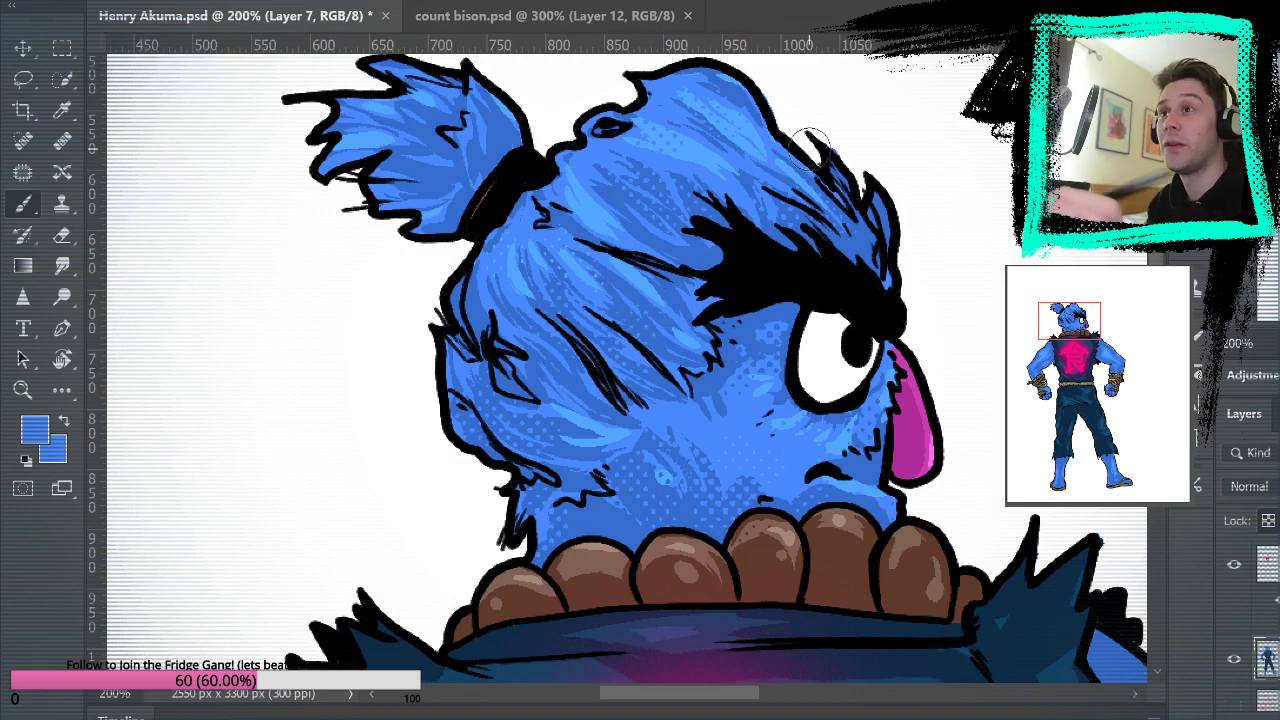
Paint halftone dots on the topknot, using sampled shadow and highlight blues between the hair strands.
{"action": "mouse_move", "coordinate": [810, 140]}
{"action": "left_mouse_down"}
{"action": "mouse_move", "coordinate": [810, 282]}
{"action": "mouse_move", "coordinate": [852, 300]}
{"action": "left_mouse_up"}
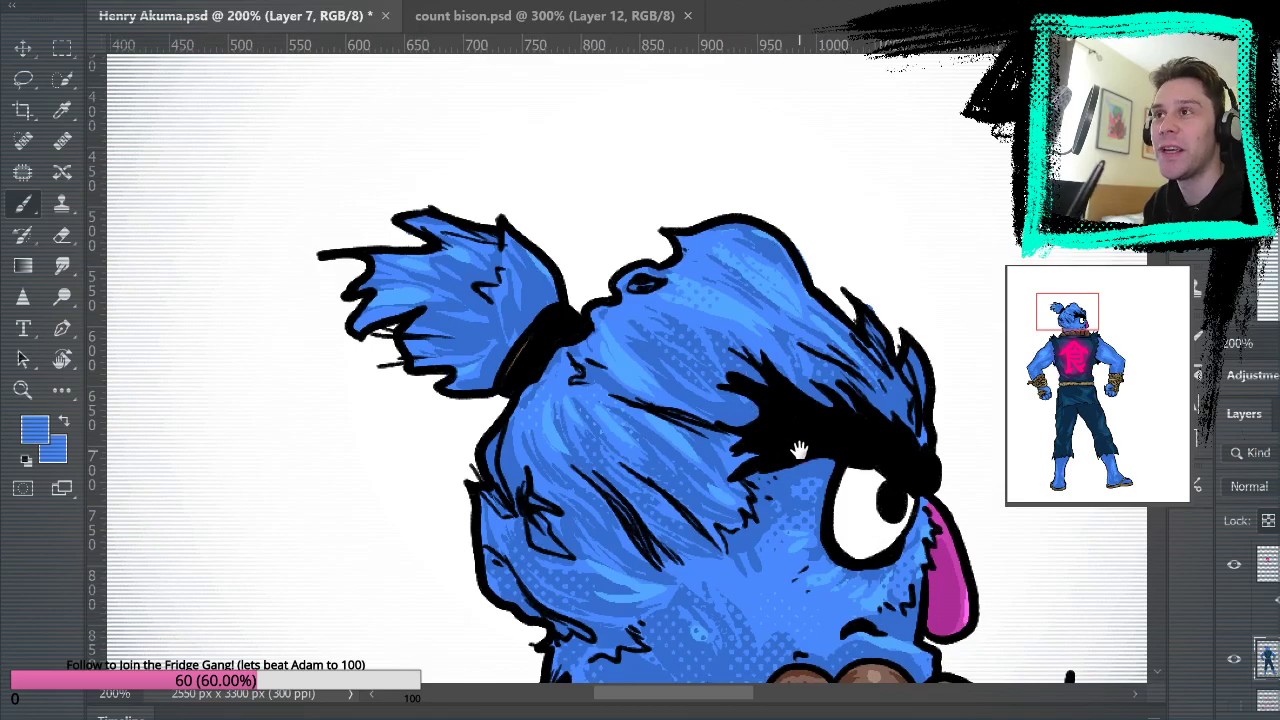
{"action": "mouse_move", "coordinate": [897, 507]}
{"action": "left_mouse_down"}
{"action": "mouse_move", "coordinate": [874, 519]}
{"action": "mouse_move", "coordinate": [889, 501]}
{"action": "left_mouse_up"}
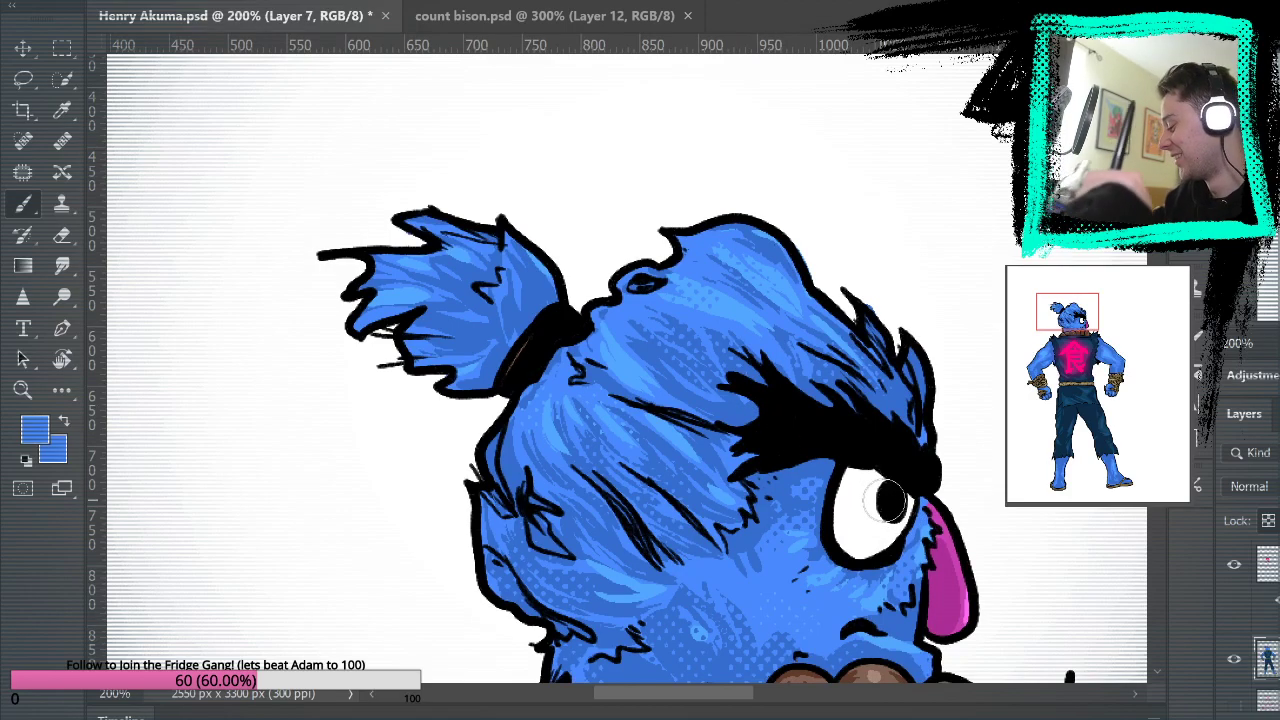
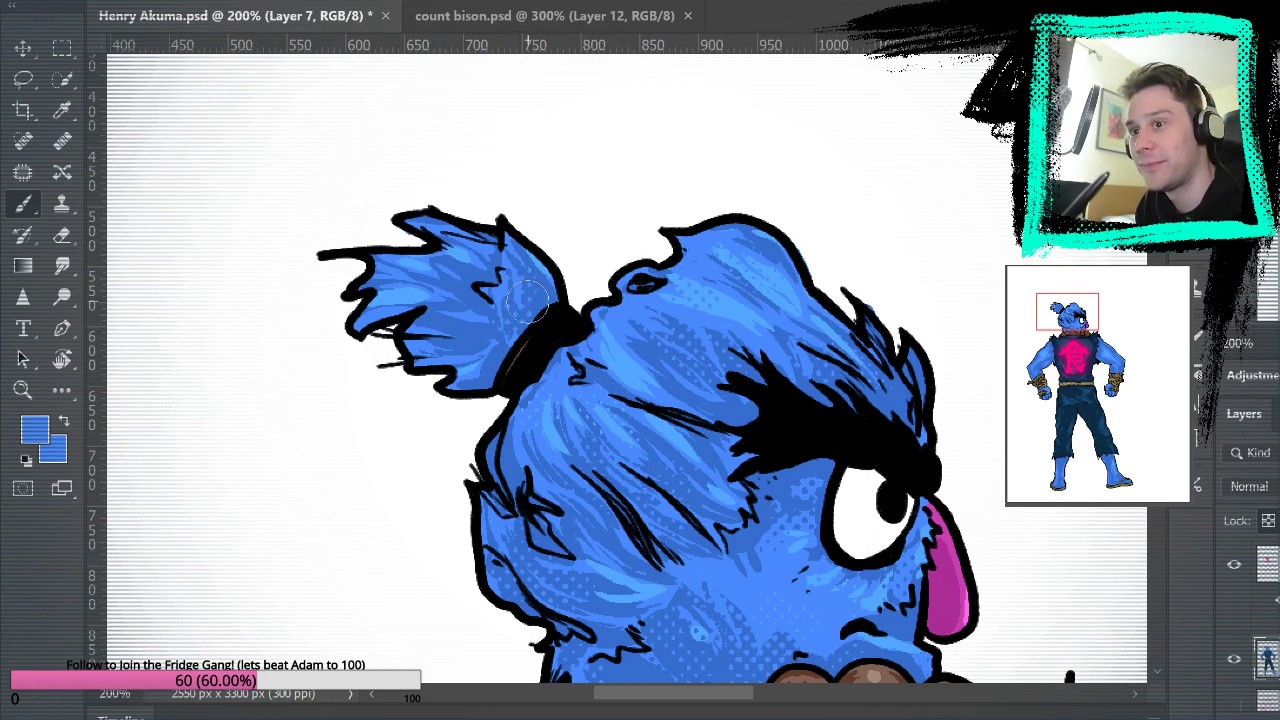
{"action": "left_click", "coordinate": [467, 330], "text": "alt"}
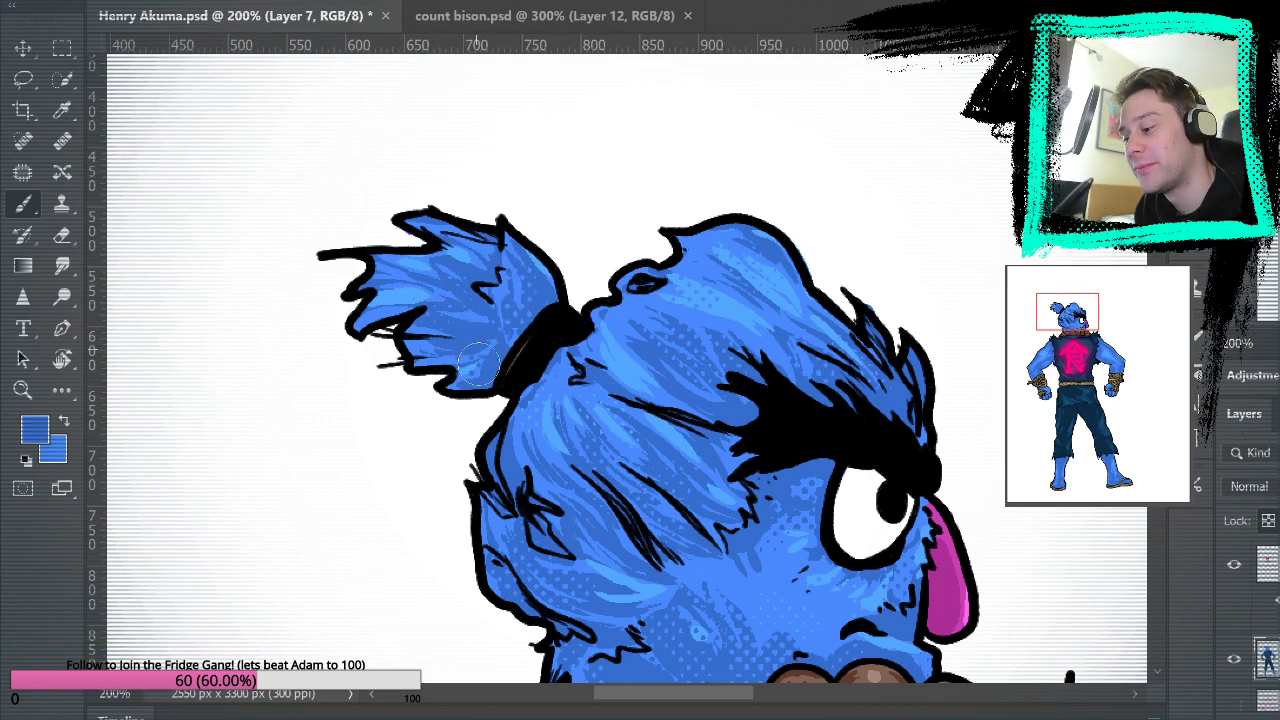
{"action": "left_click", "coordinate": [409, 290], "text": "alt"}
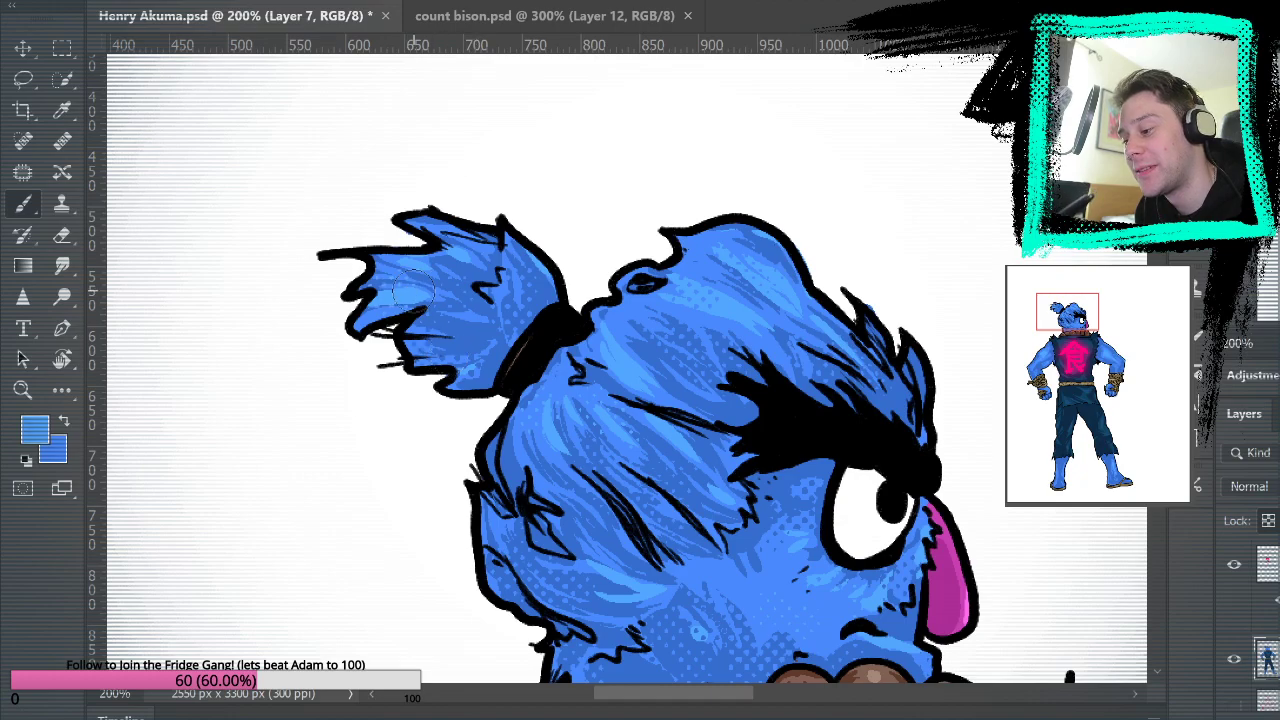
Check the right shoulder and the whole figure, then frame the right lower leg and foot at 200% with the Brush tool.
{"action": "left_click_drag", "start_coordinate": [857, 229], "coordinate": [955, 312]}
{"action": "mouse_move", "coordinate": [795, 280]}
{"action": "left_mouse_down"}
{"action": "mouse_move", "coordinate": [871, 149]}
{"action": "mouse_move", "coordinate": [980, 386]}
{"action": "mouse_move", "coordinate": [940, 160]}
{"action": "mouse_move", "coordinate": [896, 211]}
{"action": "mouse_move", "coordinate": [797, 249]}
{"action": "mouse_move", "coordinate": [634, 466]}
{"action": "mouse_move", "coordinate": [951, 526]}
{"action": "mouse_move", "coordinate": [810, 464]}
{"action": "mouse_move", "coordinate": [866, 460]}
{"action": "left_mouse_up"}
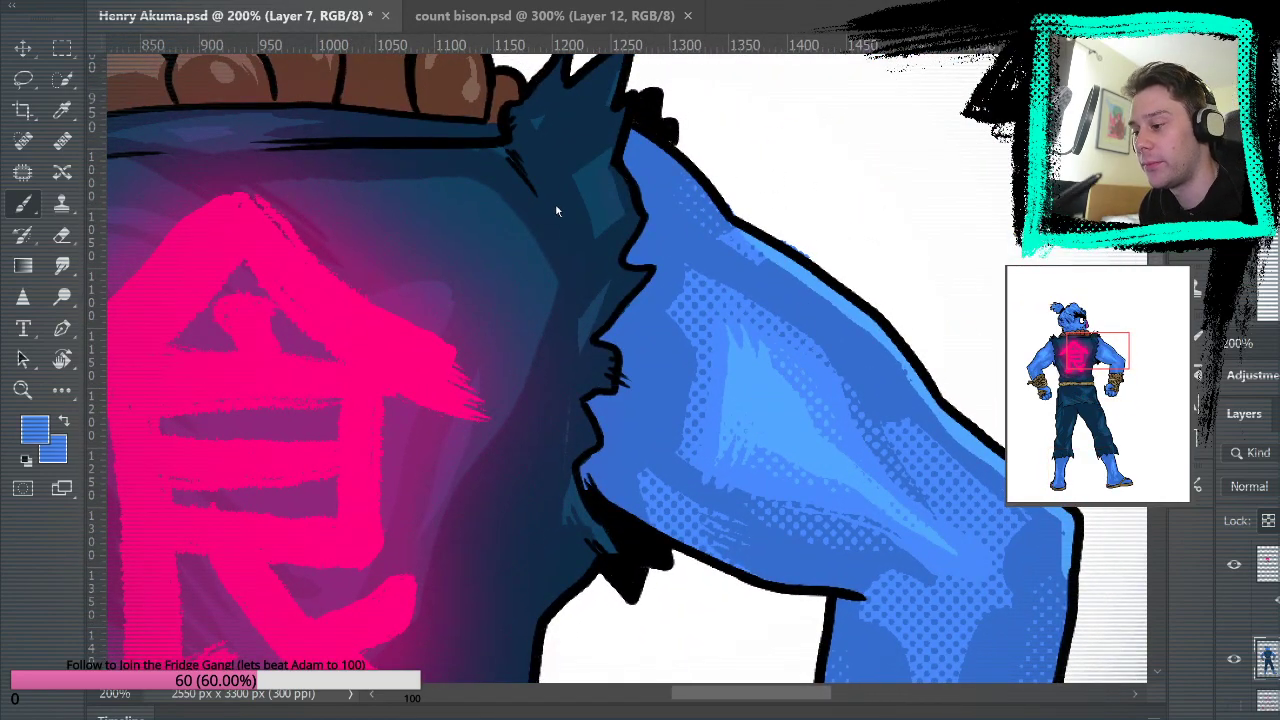
{"action": "key", "text": "ctrl+0"}
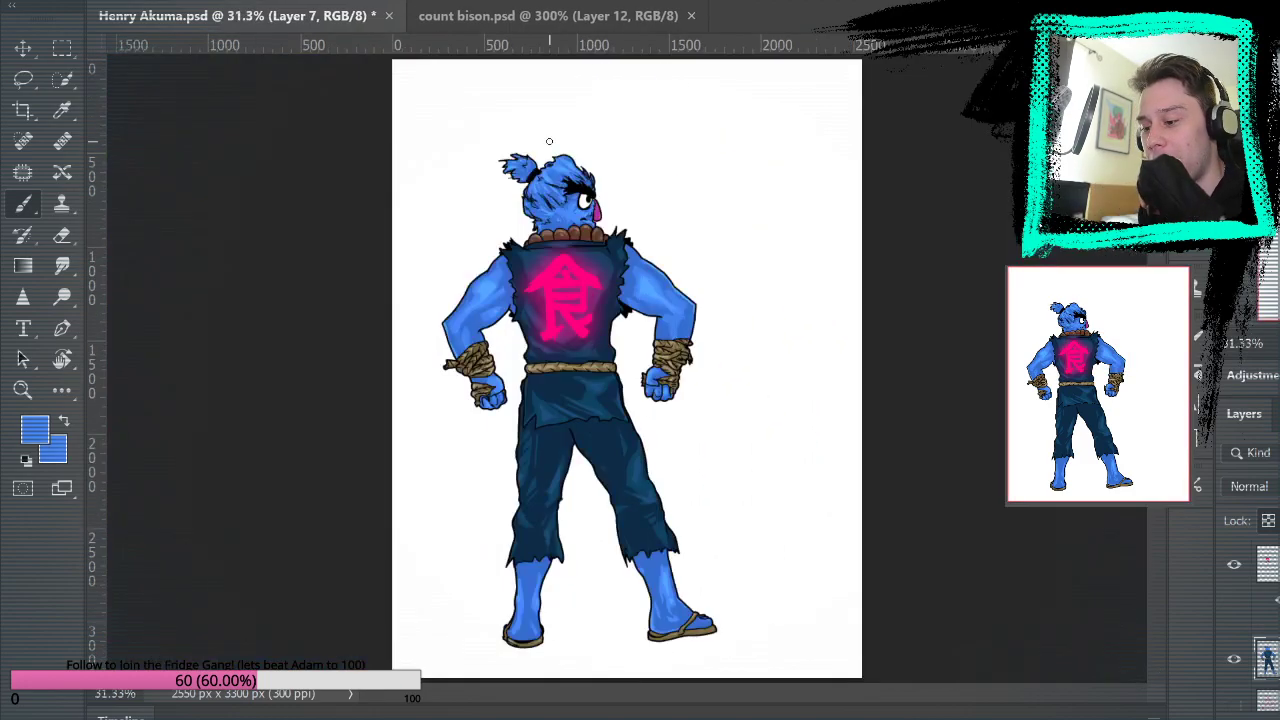
{"action": "key", "text": "z"}
{"action": "left_click", "coordinate": [693, 590]}
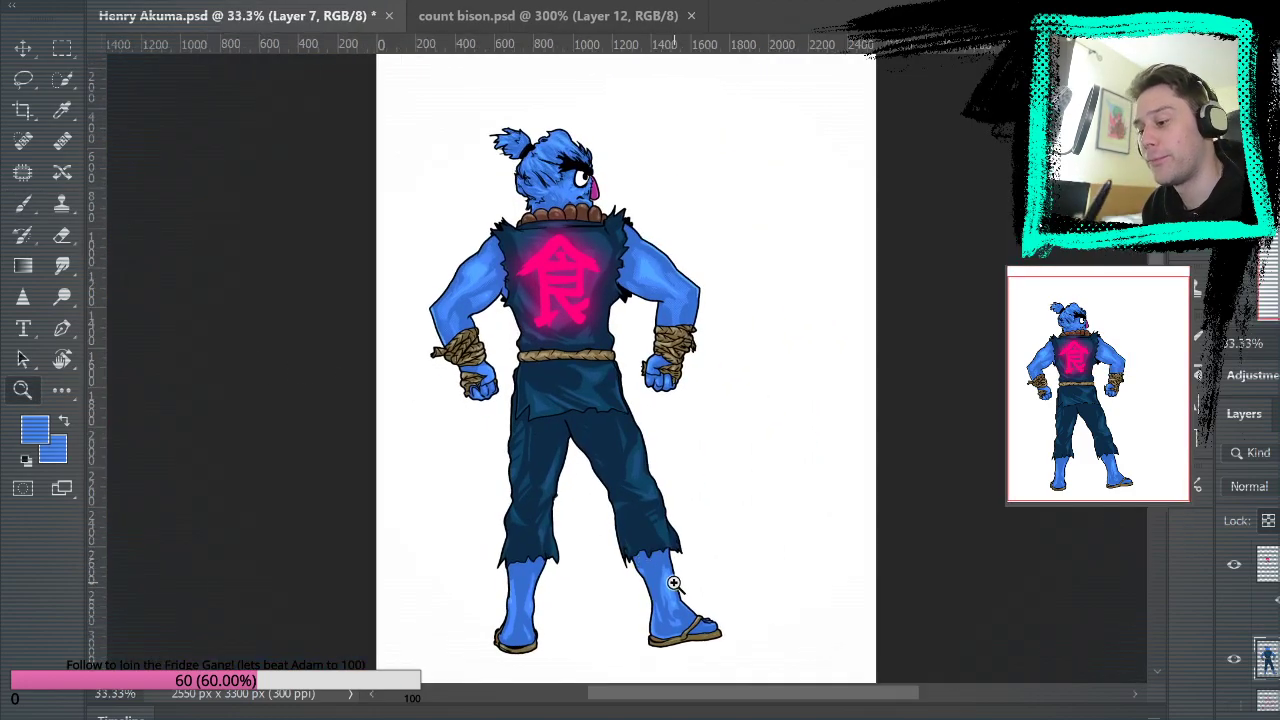
{"action": "left_click", "coordinate": [690, 592]}
{"action": "left_click", "coordinate": [684, 597]}
{"action": "left_click", "coordinate": [688, 560]}
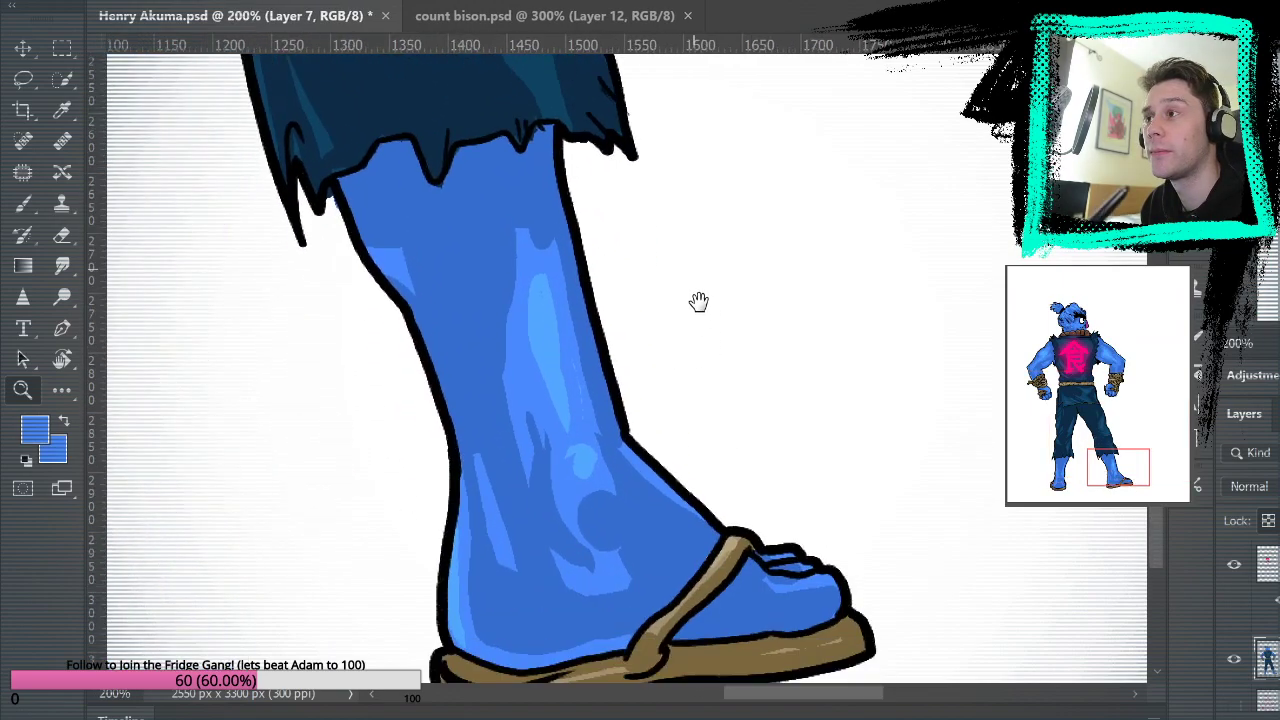
{"action": "left_click", "coordinate": [586, 390]}
{"action": "left_click_drag", "start_coordinate": [725, 430], "coordinate": [735, 329]}
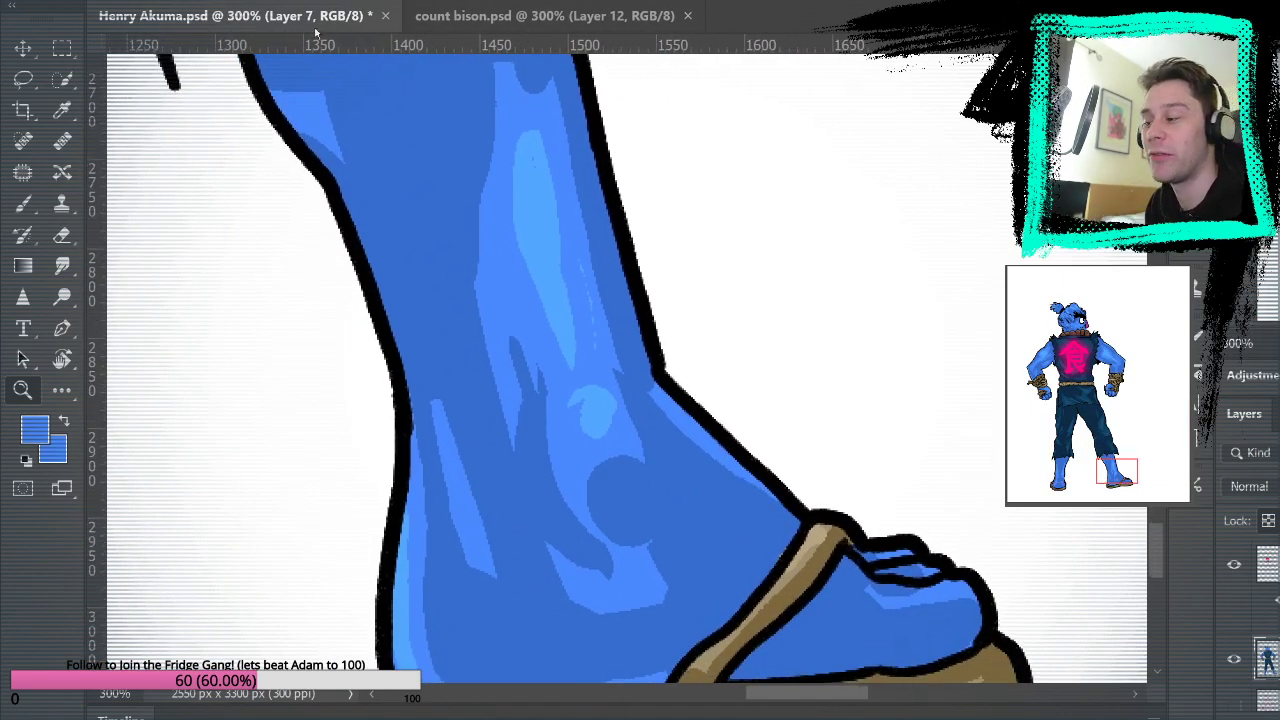
{"action": "left_click", "coordinate": [390, 212], "text": "alt"}
{"action": "key", "text": "b"}
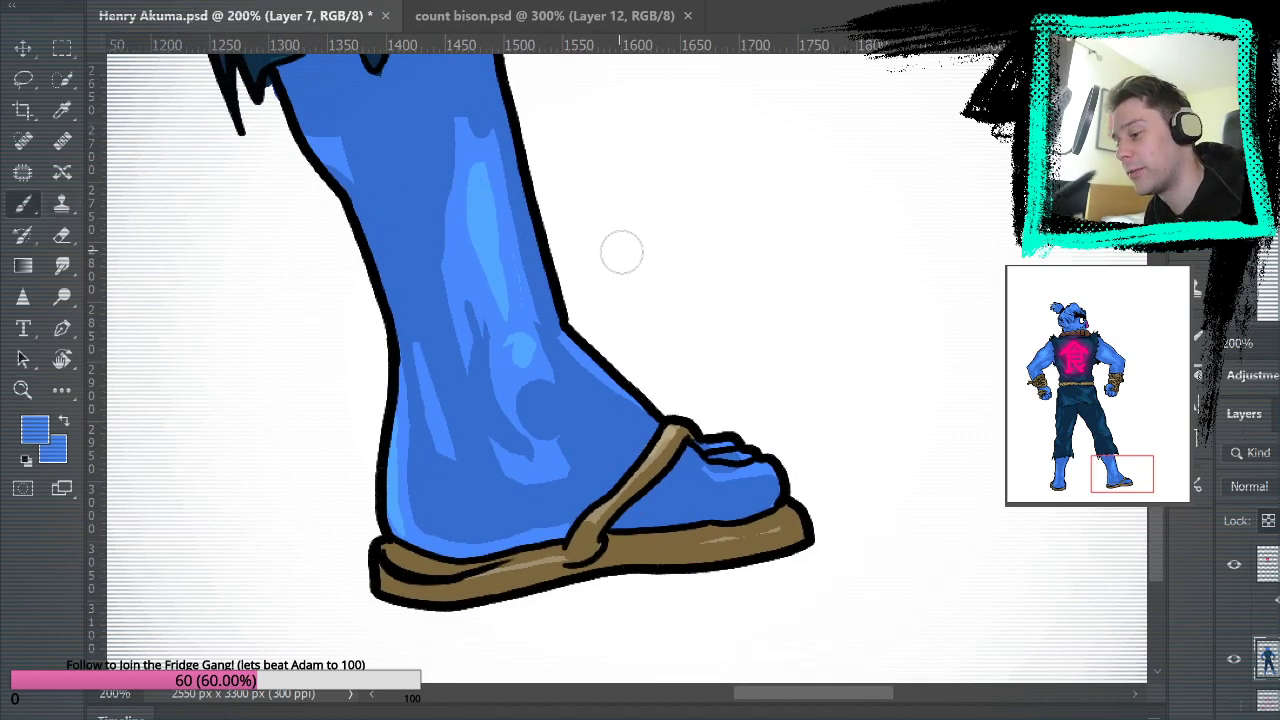
Paint halftone dots over the right calf, shin and heel, sampling the shadow and highlight blues around the shading edges.
{"action": "left_click_drag", "start_coordinate": [629, 189], "coordinate": [674, 286]}
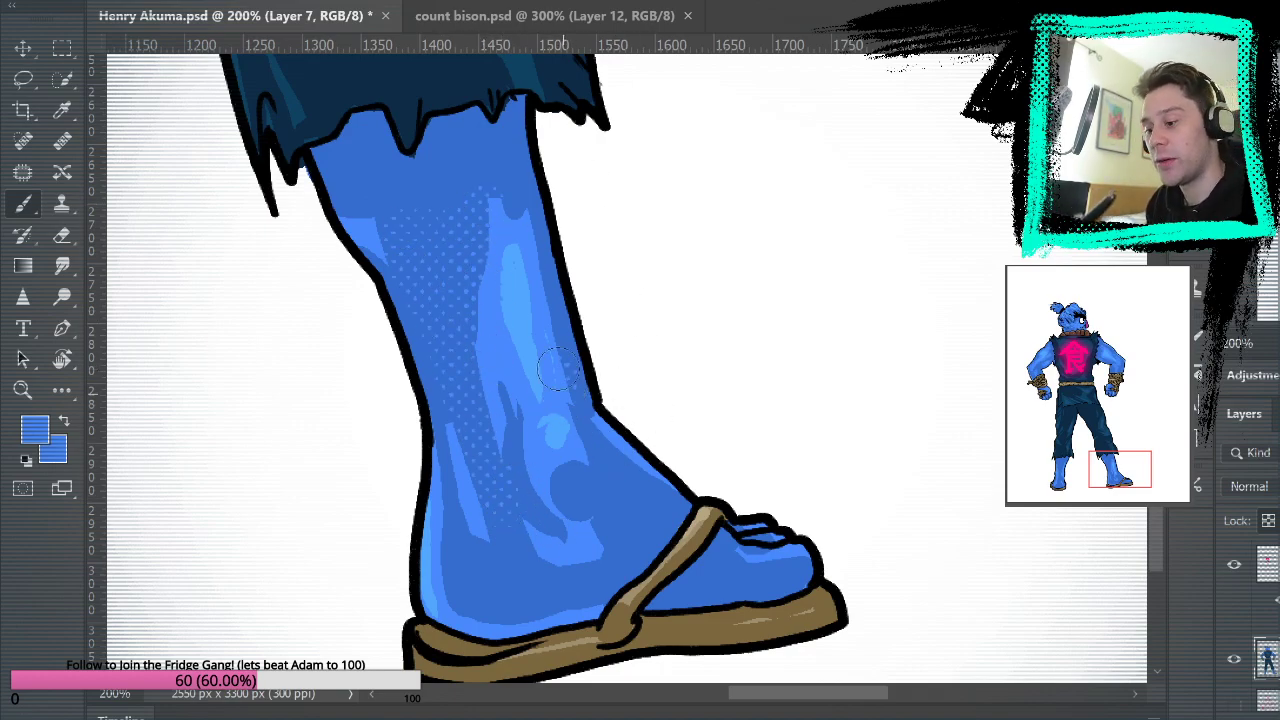
{"action": "left_click", "coordinate": [605, 448], "text": "alt"}
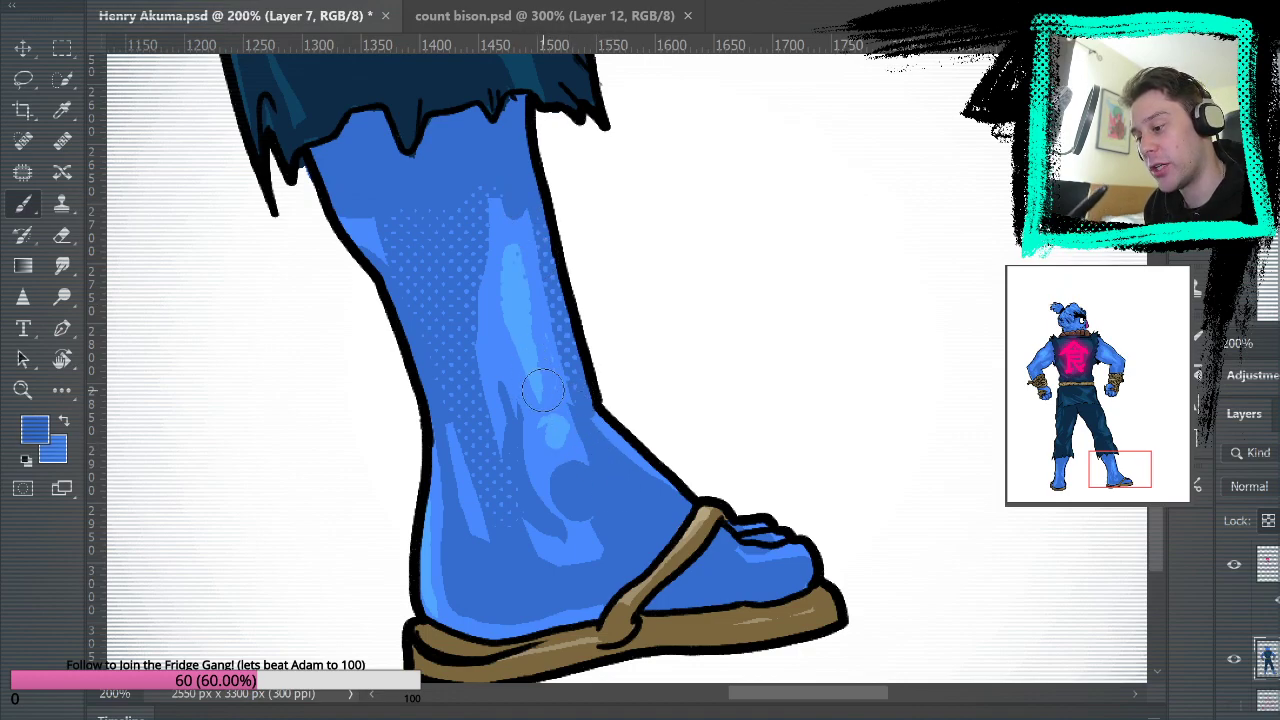
{"action": "left_click", "coordinate": [522, 342], "text": "alt"}
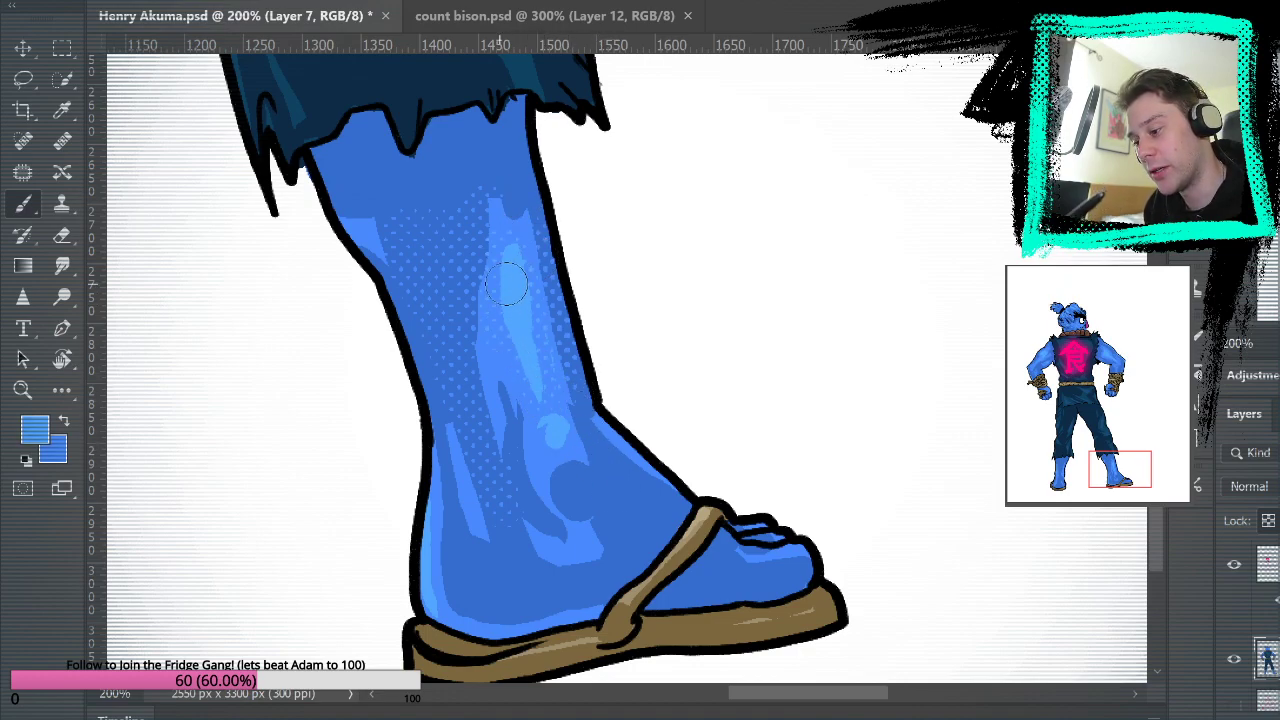
{"action": "left_click", "coordinate": [590, 492], "text": "alt"}
{"action": "mouse_move", "coordinate": [600, 520]}
{"action": "left_mouse_down"}
{"action": "mouse_move", "coordinate": [575, 550]}
{"action": "mouse_move", "coordinate": [545, 555]}
{"action": "left_mouse_up"}
{"action": "left_click_drag", "start_coordinate": [765, 537], "coordinate": [865, 412]}
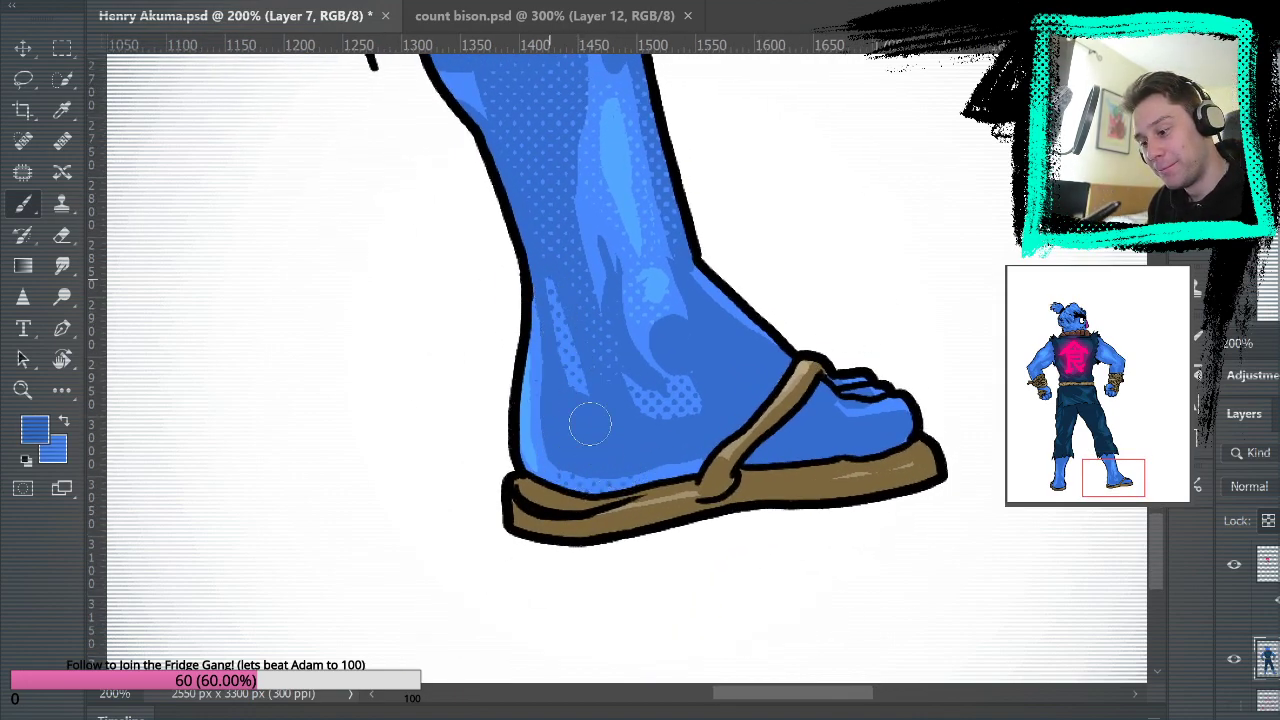
Sample midtone and shadow blues and add halftone dots to the top of the right foot and the calf below the trouser hem.
{"action": "left_click", "coordinate": [596, 210], "text": "alt"}
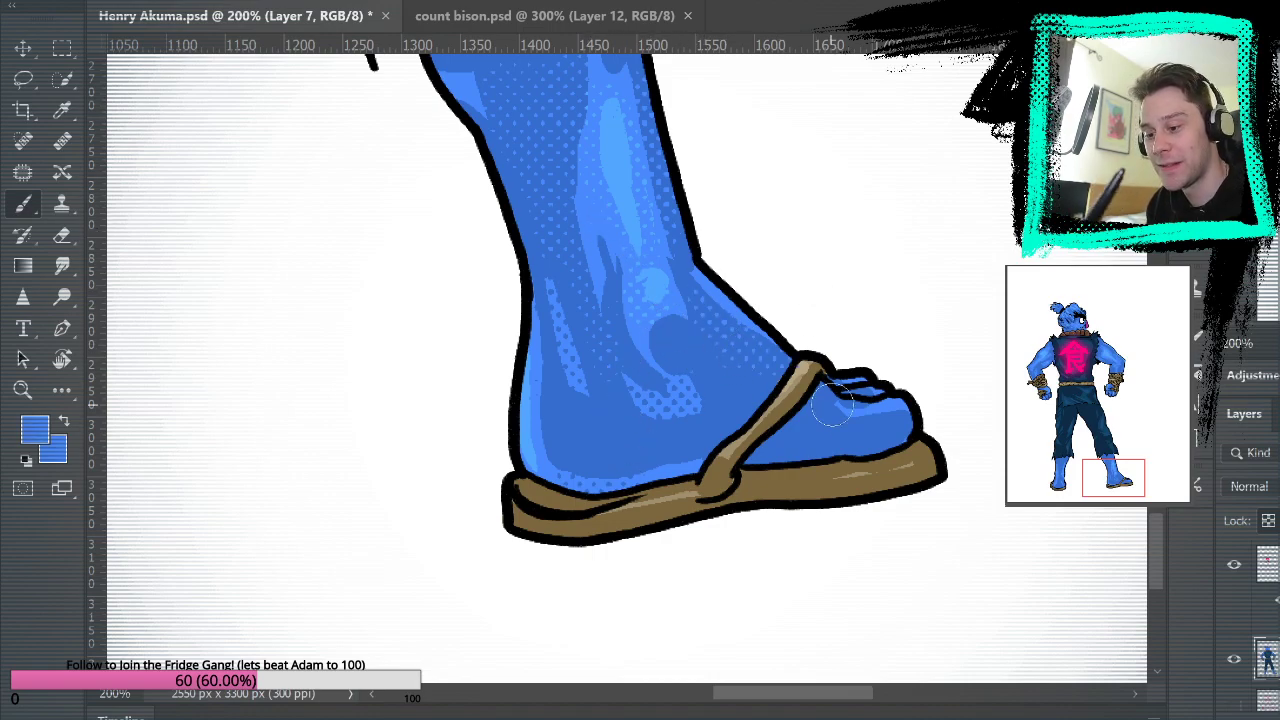
{"action": "left_click_drag", "start_coordinate": [837, 197], "coordinate": [934, 506]}
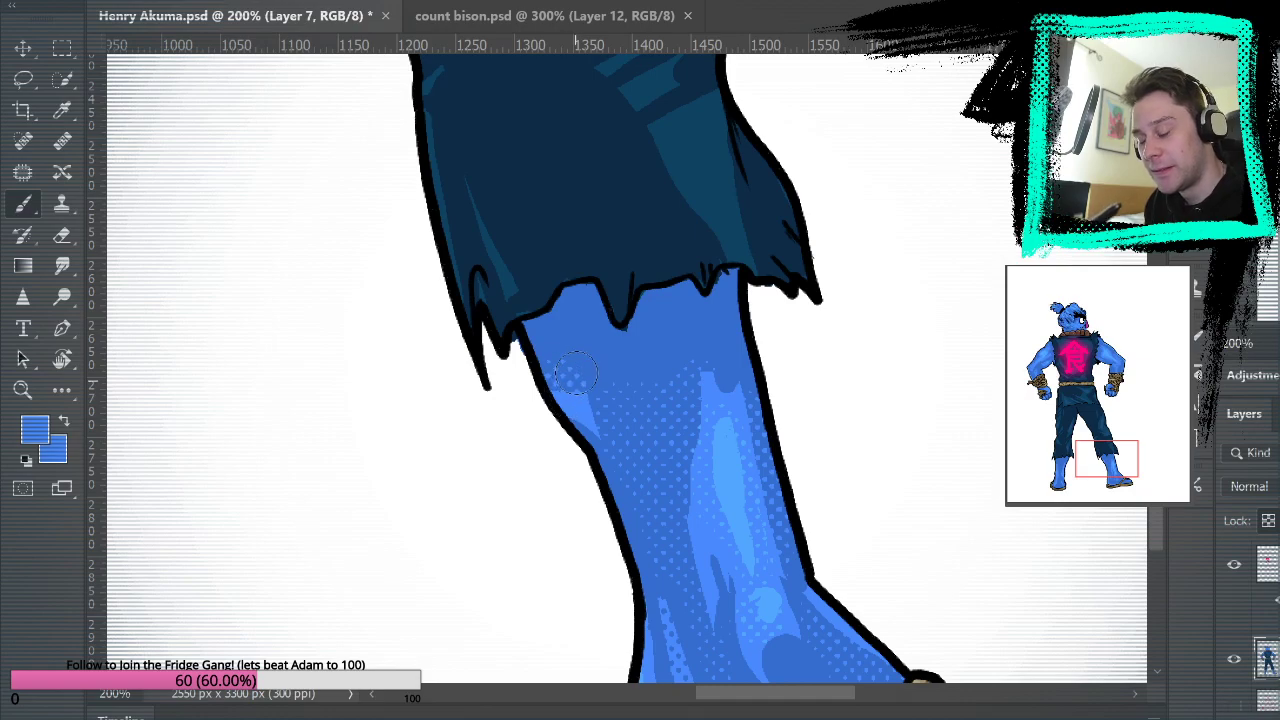
{"action": "left_click", "coordinate": [691, 306], "text": "alt"}
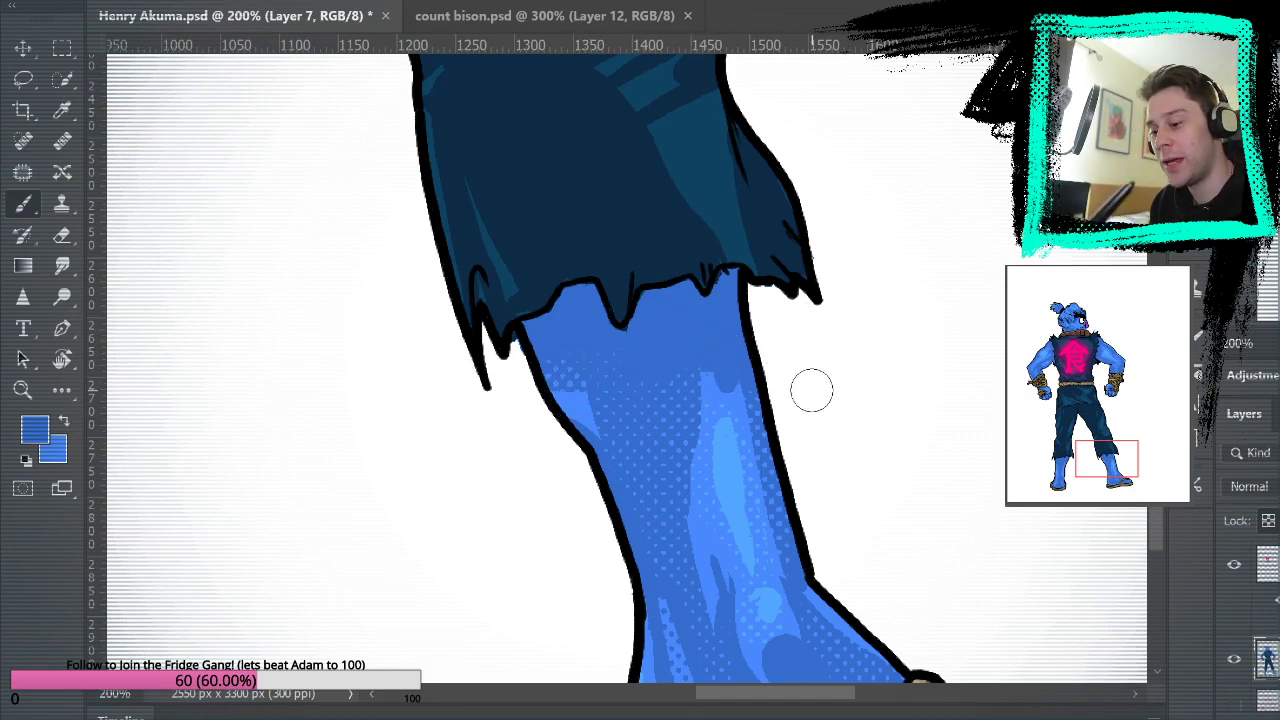
{"action": "left_click_drag", "start_coordinate": [832, 362], "coordinate": [929, 157]}
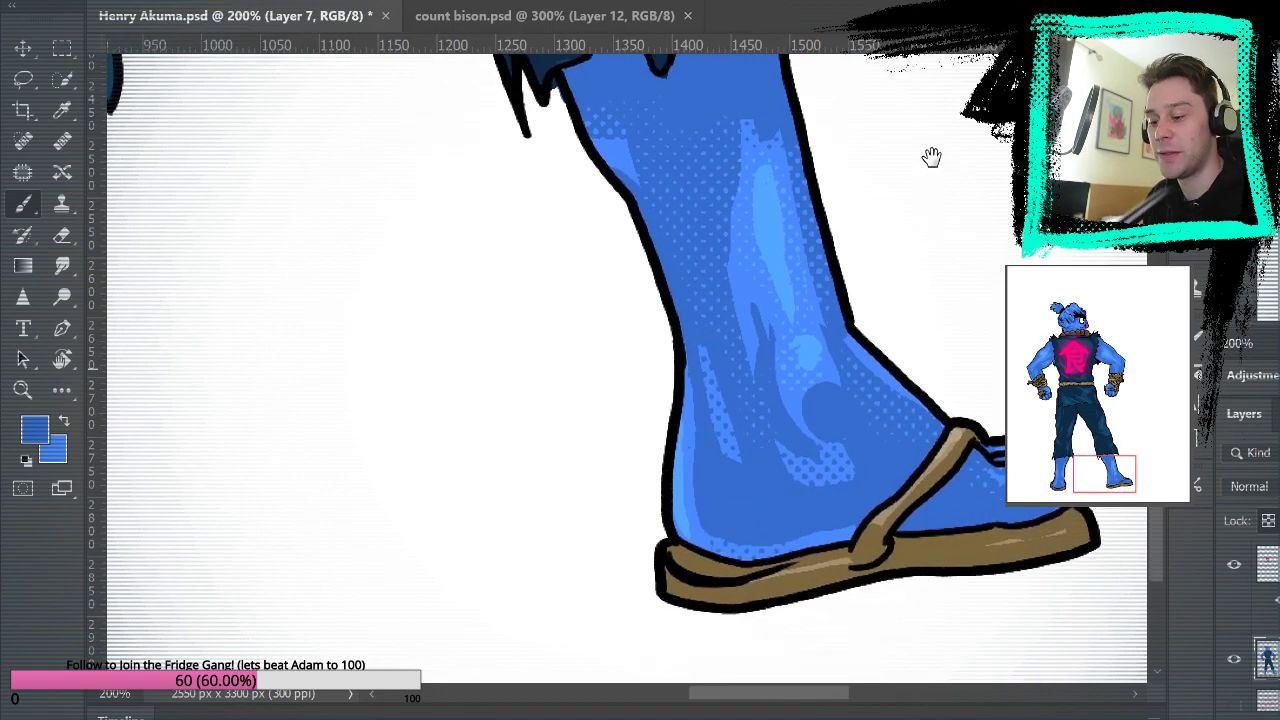
Paint halftone dots along both sides of the left calf and down to the ankle, using sampled shadow and midtone blues.
{"action": "left_click_drag", "start_coordinate": [930, 404], "coordinate": [992, 411]}
{"action": "mouse_move", "coordinate": [530, 278]}
{"action": "left_mouse_down"}
{"action": "mouse_move", "coordinate": [783, 429]}
{"action": "mouse_move", "coordinate": [957, 281]}
{"action": "left_mouse_up"}
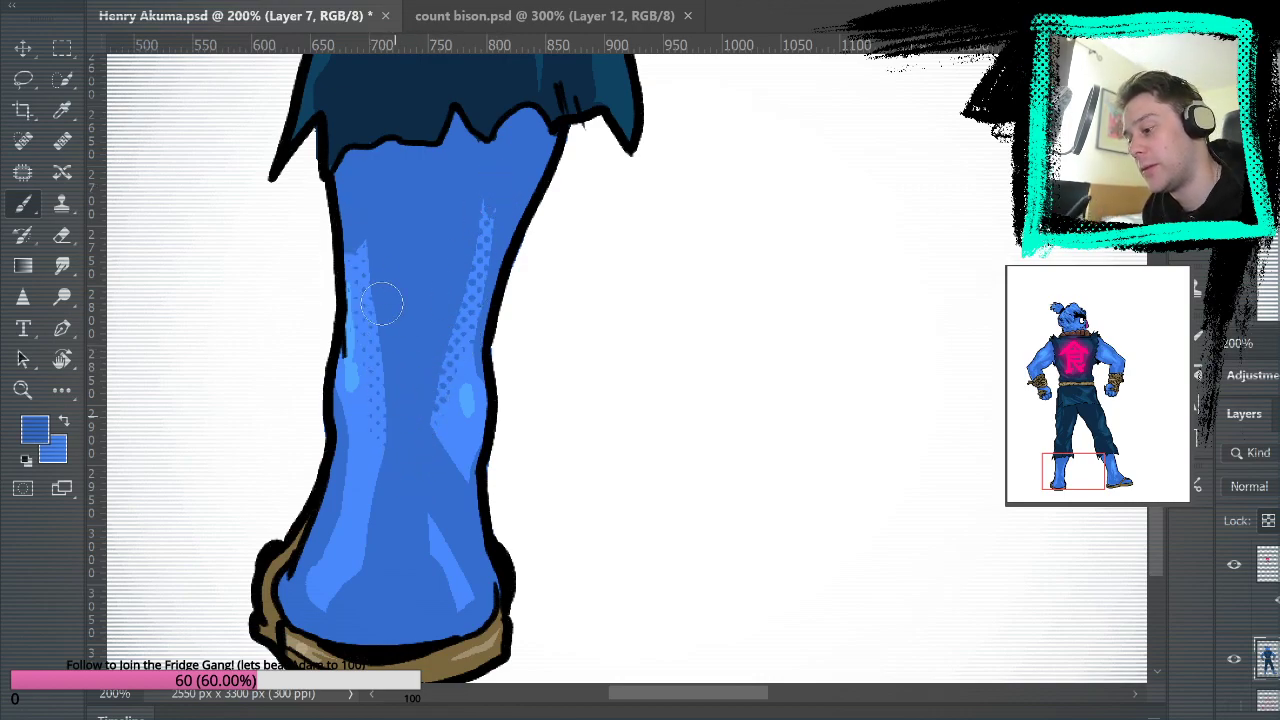
{"action": "left_click", "coordinate": [451, 451], "text": "alt"}
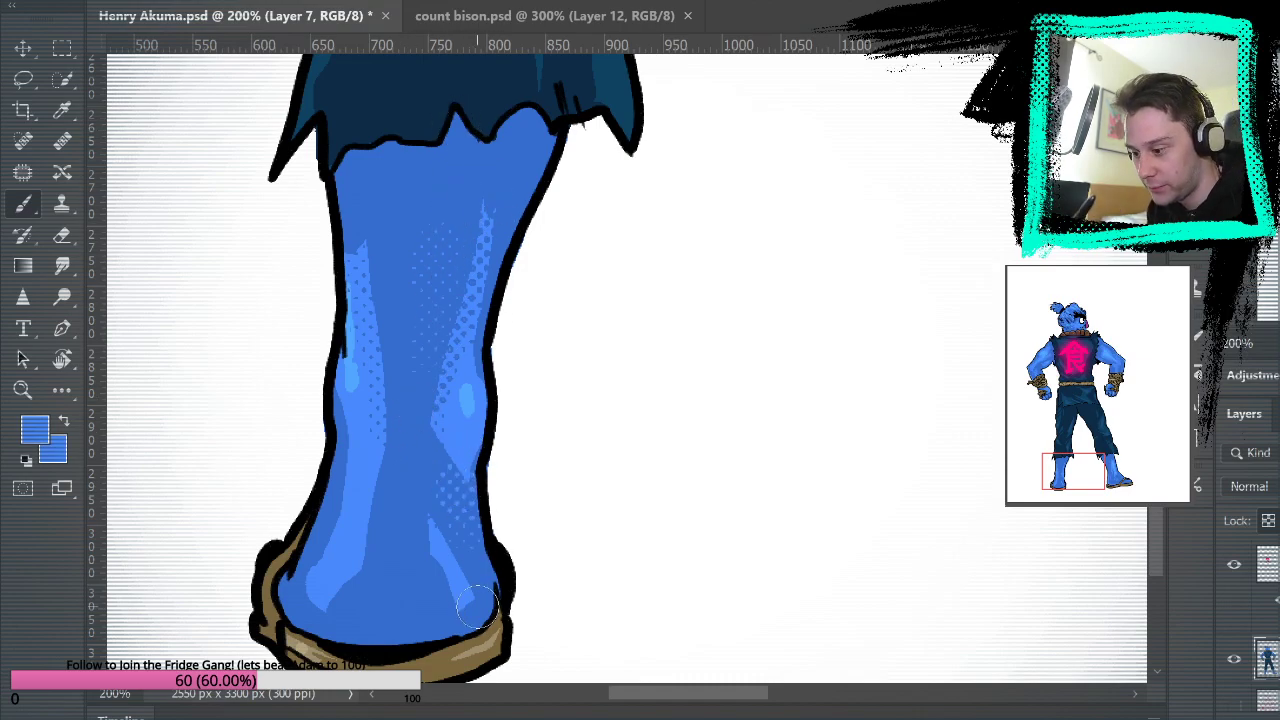
{"action": "left_click_drag", "start_coordinate": [457, 580], "coordinate": [465, 518]}
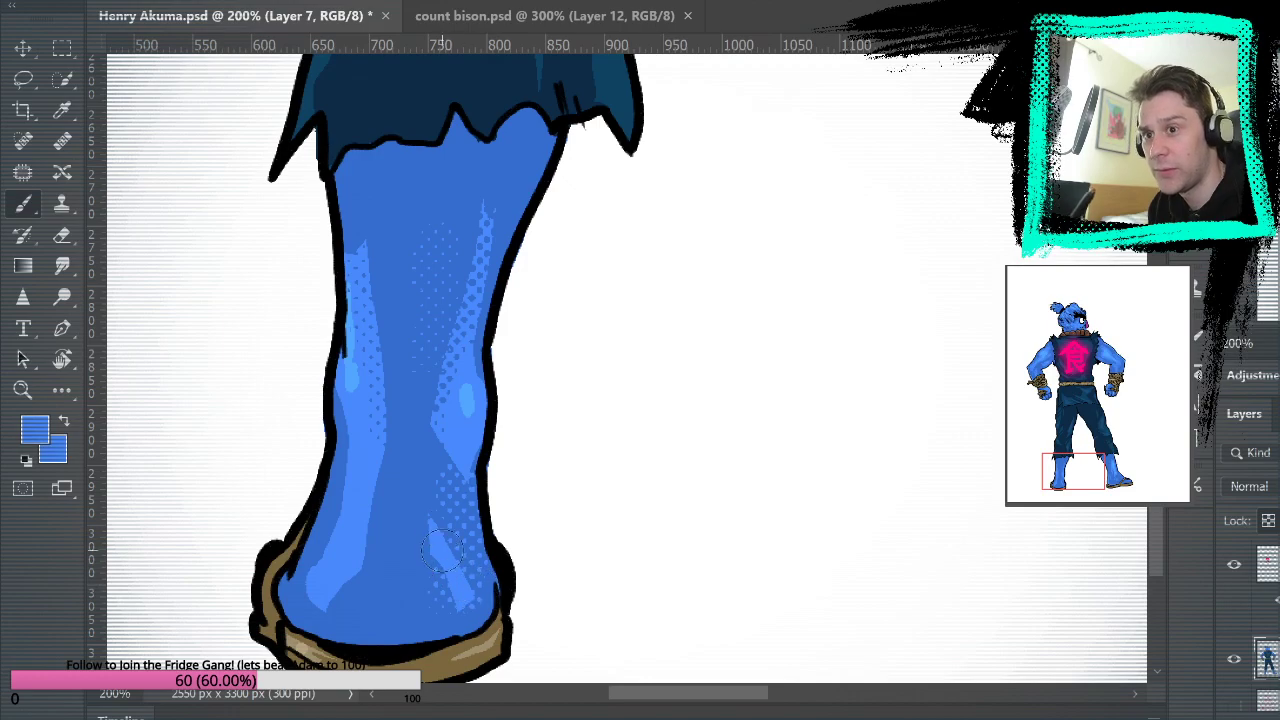
{"action": "left_click", "coordinate": [436, 592], "text": "alt"}
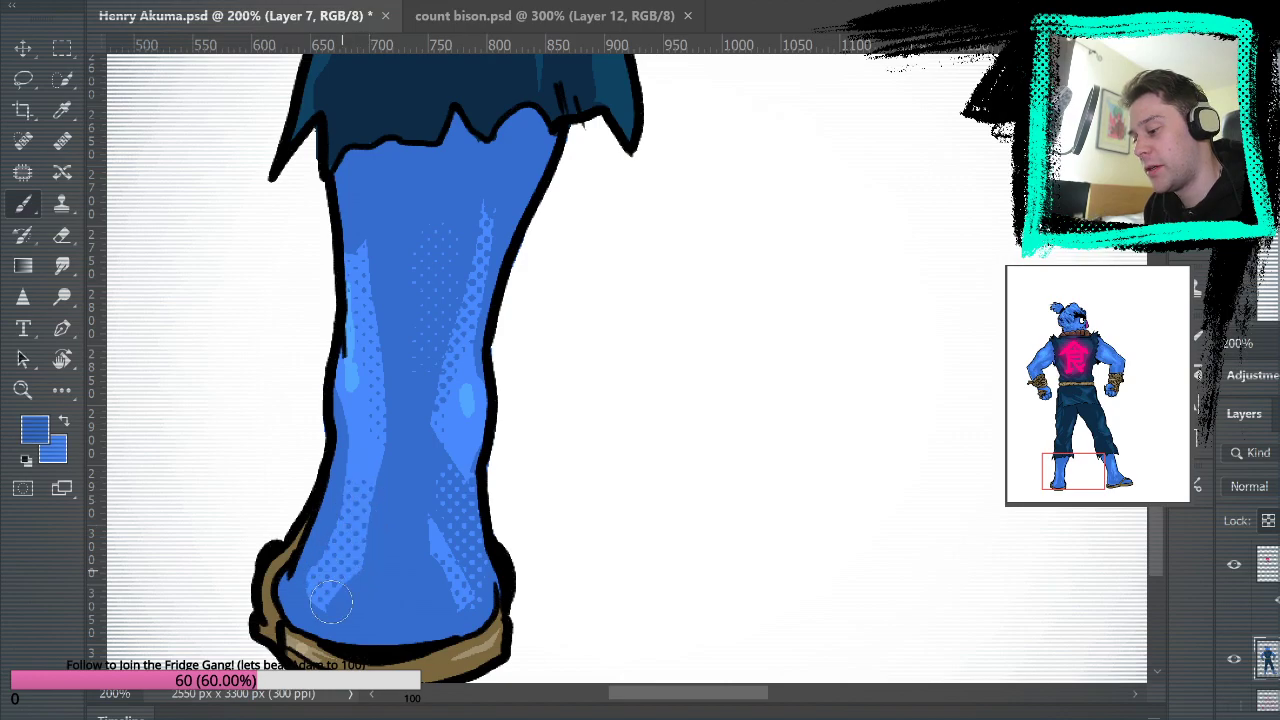
Blend the left heel and lower calf with midtone halftone dots, and sample the highlight blue from the calf's light patch.
{"action": "left_click_drag", "start_coordinate": [814, 474], "coordinate": [727, 465]}
{"action": "left_click", "coordinate": [478, 428], "text": "alt"}
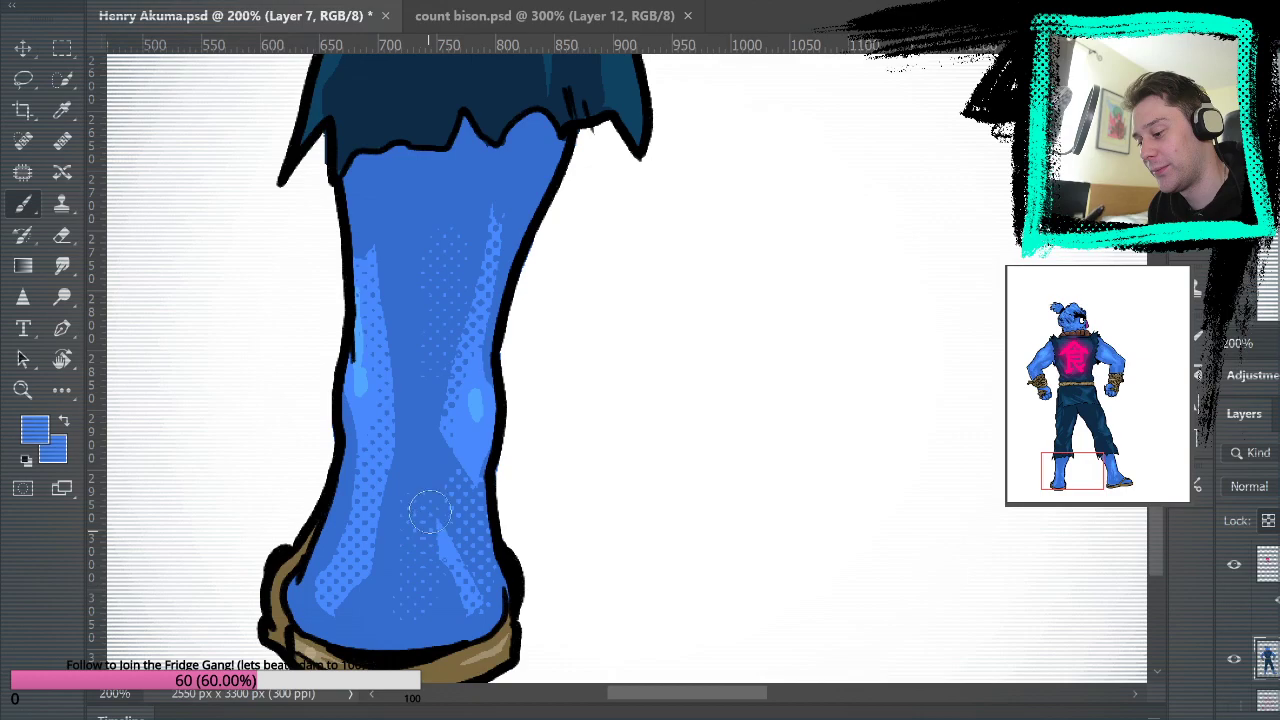
{"action": "left_click_drag", "start_coordinate": [763, 360], "coordinate": [719, 386]}
{"action": "left_click_drag", "start_coordinate": [477, 377], "coordinate": [493, 404]}
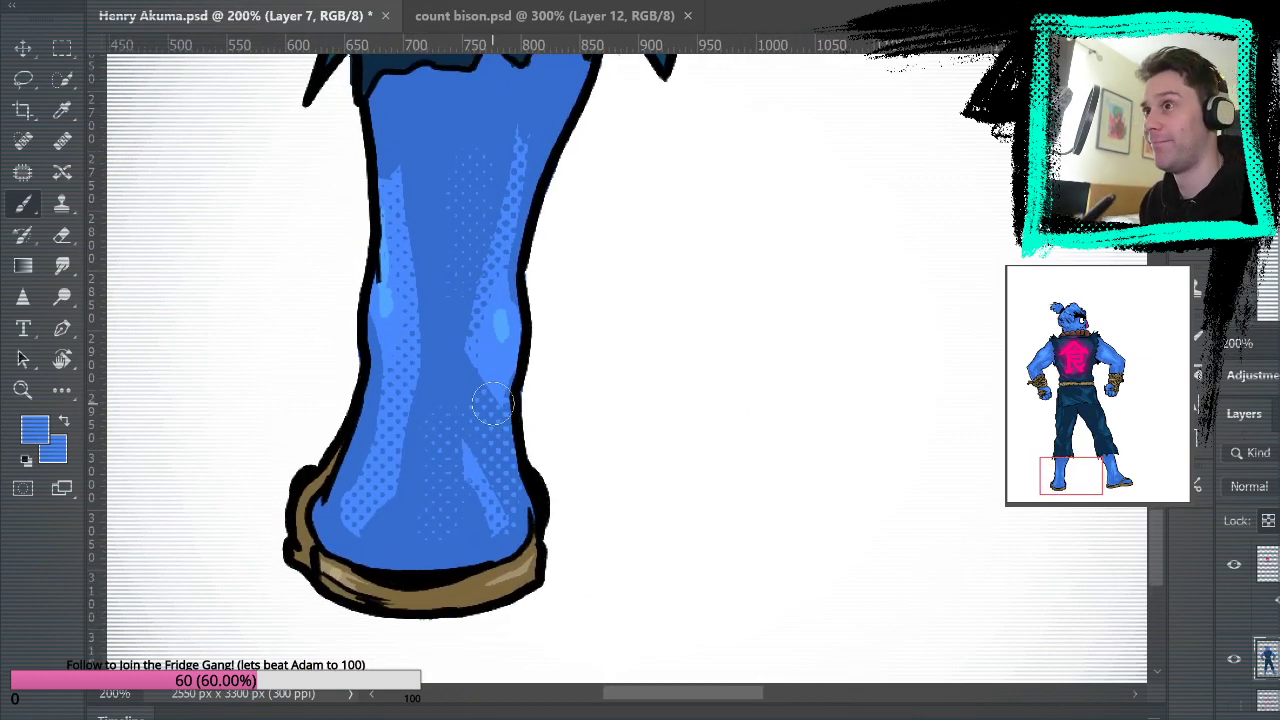
{"action": "left_click", "coordinate": [506, 342], "text": "alt"}
Check the whole figure, then inspect the clothing and frame the rope belt and tunic skirt at 200%.
{"action": "left_click_drag", "start_coordinate": [895, 235], "coordinate": [655, 554]}
{"action": "key", "text": "ctrl+0"}
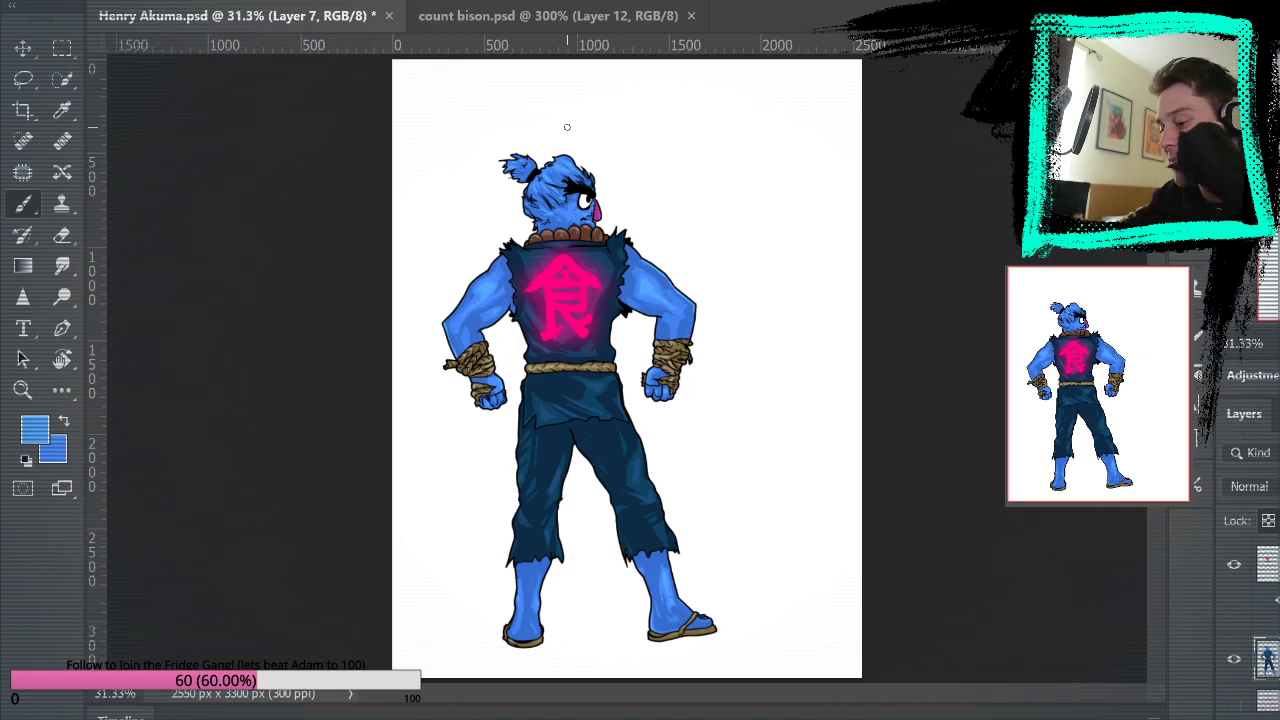
{"action": "left_click", "coordinate": [23, 390]}
{"action": "left_click", "coordinate": [671, 298], "text": "alt"}
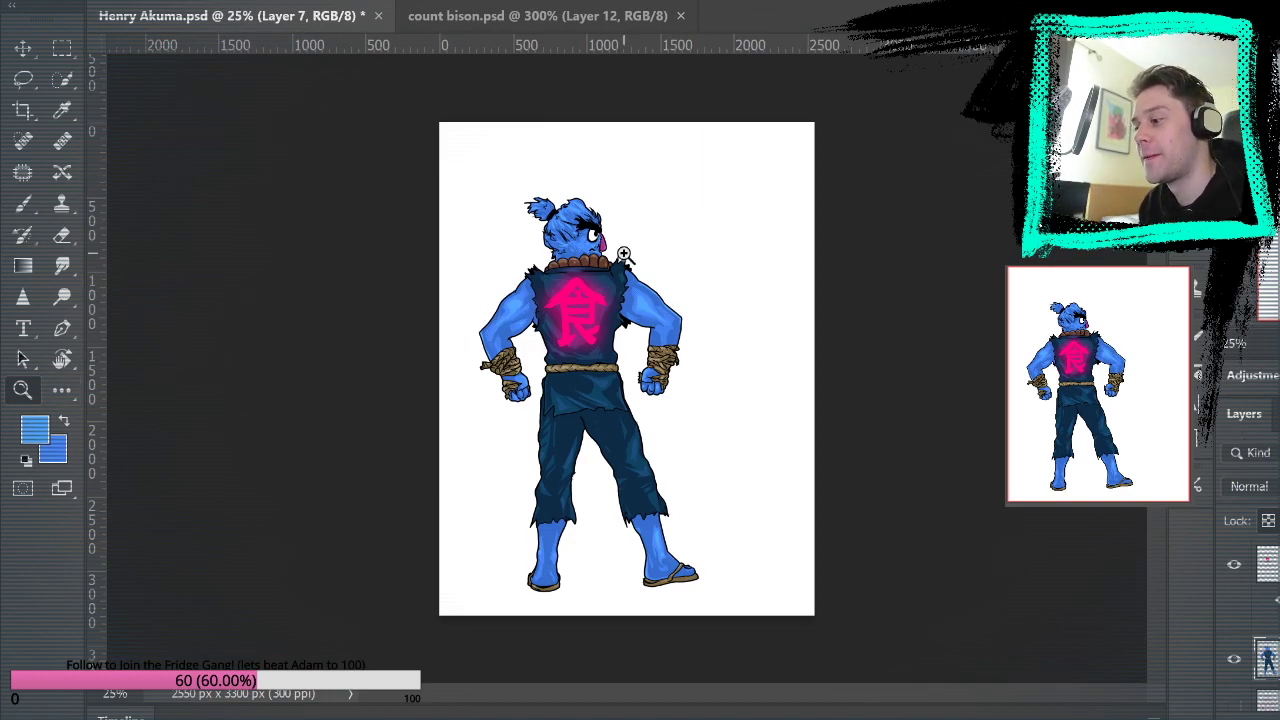
{"action": "left_click", "coordinate": [592, 237]}
{"action": "left_click", "coordinate": [610, 270]}
{"action": "left_click", "coordinate": [640, 340]}
{"action": "left_click", "coordinate": [680, 330]}
{"action": "left_click_drag", "start_coordinate": [691, 309], "coordinate": [871, 206]}
{"action": "left_click_drag", "start_coordinate": [634, 478], "coordinate": [695, 162]}
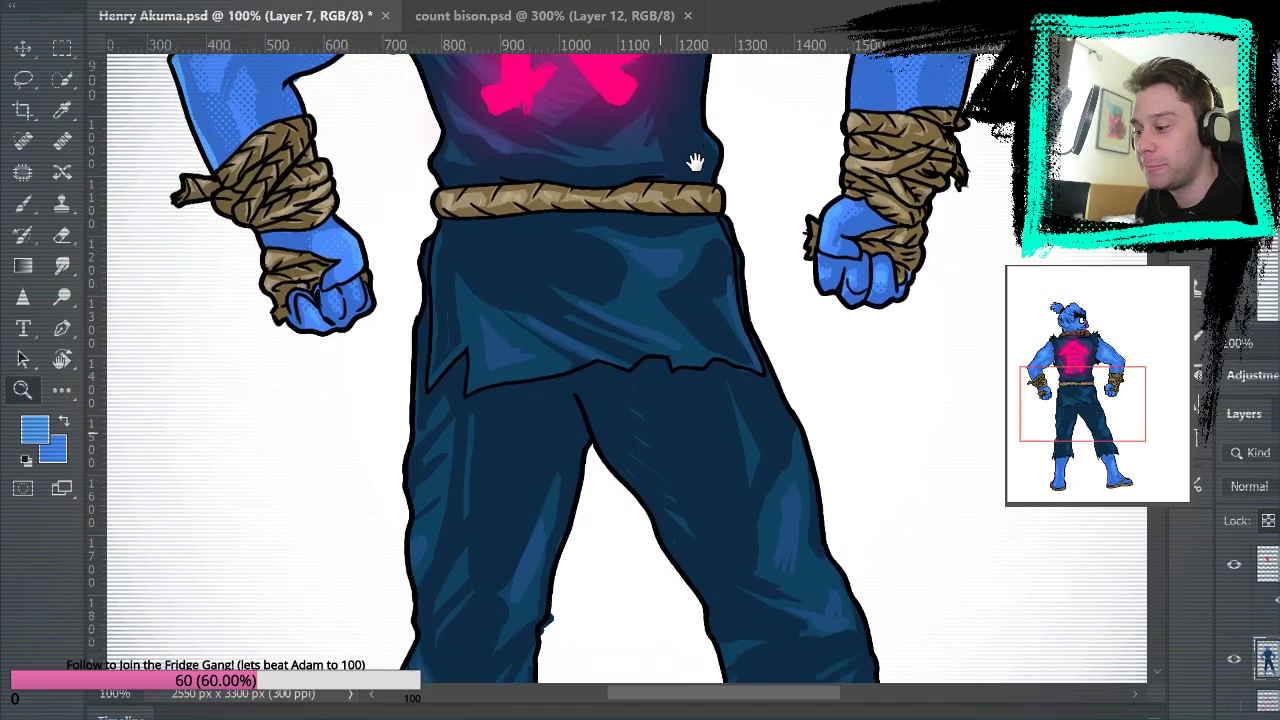
{"action": "left_click_drag", "start_coordinate": [637, 323], "coordinate": [806, 700]}
{"action": "left_click", "coordinate": [691, 500]}
{"action": "left_click_drag", "start_coordinate": [750, 497], "coordinate": [894, 164]}
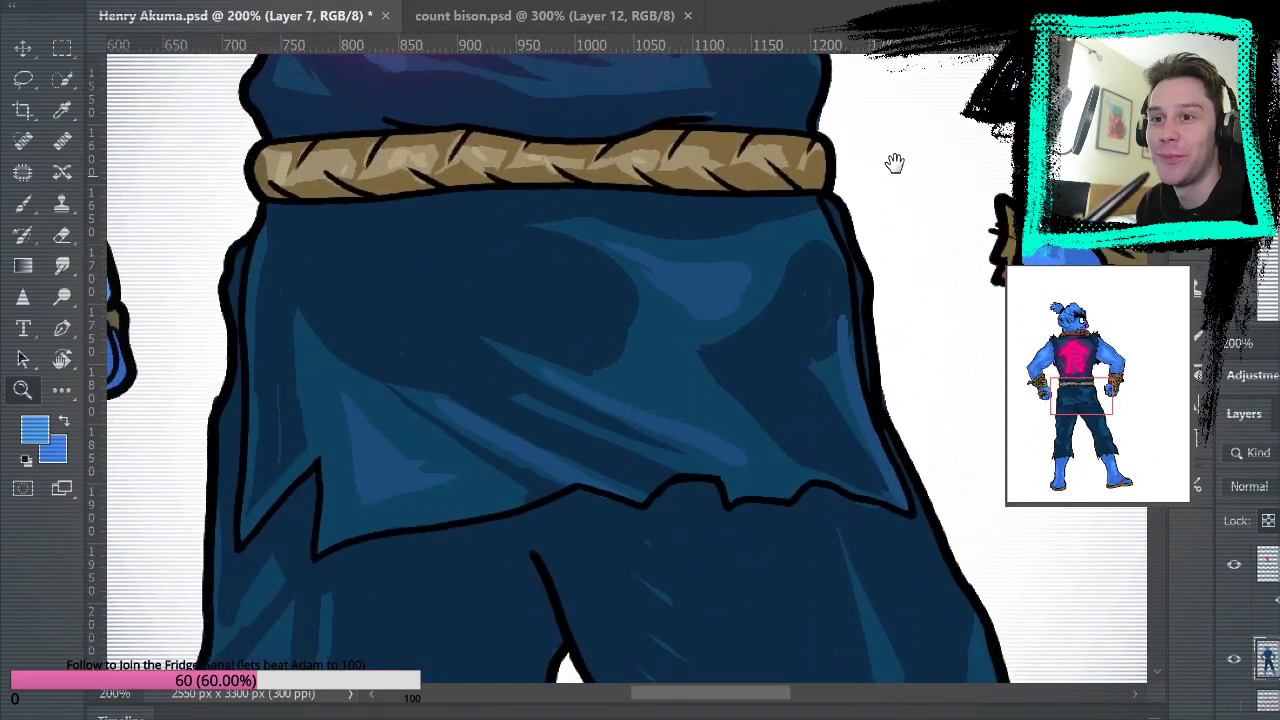
{"action": "left_click_drag", "start_coordinate": [820, 303], "coordinate": [871, 360]}
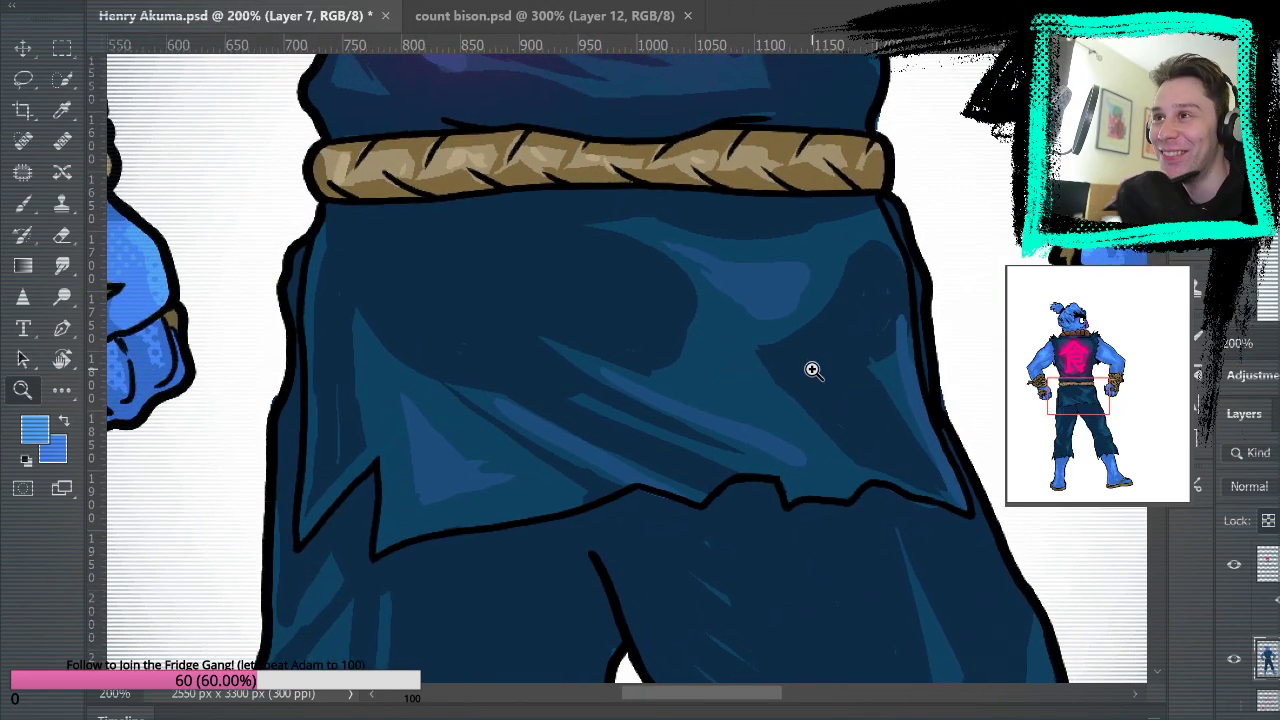
With the Brush tool, paint dark blue halftone dots along the shadow edges and folds of the tunic skirt.
{"action": "key", "text": "b"}
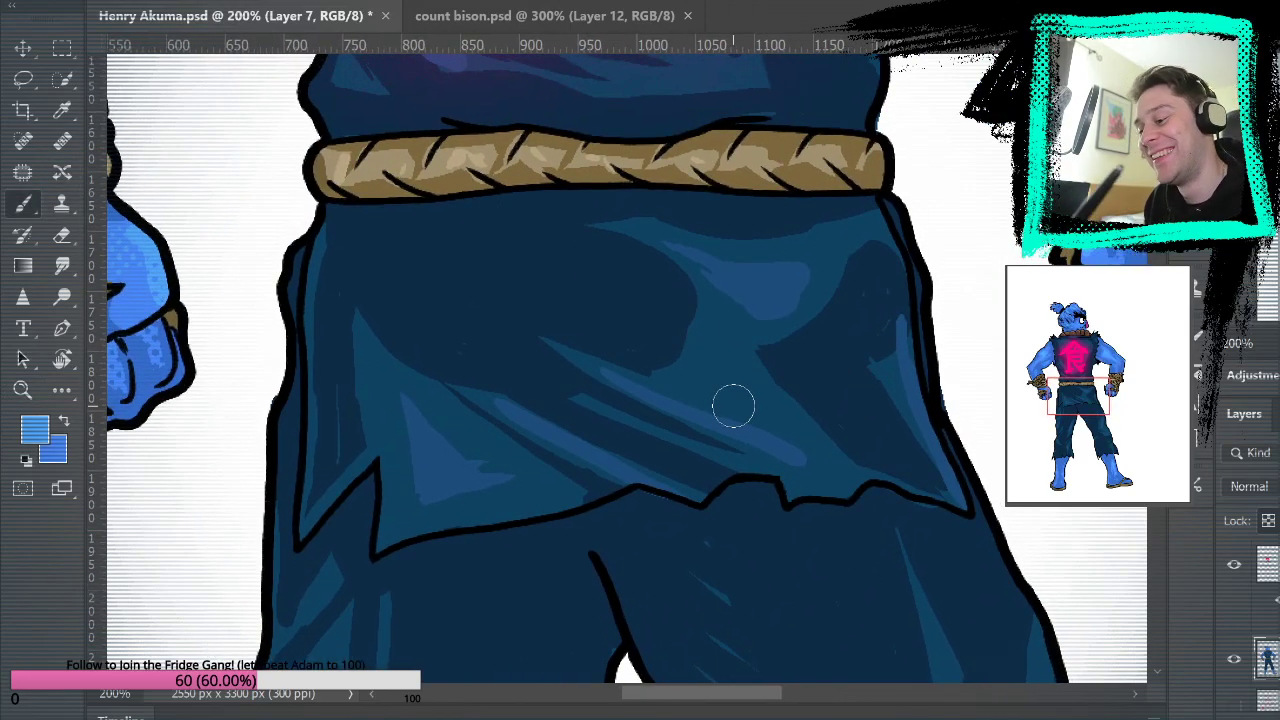
{"action": "left_click", "coordinate": [718, 362], "text": "alt"}
{"action": "mouse_move", "coordinate": [640, 356]}
{"action": "left_mouse_down"}
{"action": "mouse_move", "coordinate": [672, 368]}
{"action": "mouse_move", "coordinate": [705, 320]}
{"action": "mouse_move", "coordinate": [646, 292]}
{"action": "mouse_move", "coordinate": [614, 328]}
{"action": "mouse_move", "coordinate": [626, 334]}
{"action": "mouse_move", "coordinate": [646, 338]}
{"action": "mouse_move", "coordinate": [637, 297]}
{"action": "mouse_move", "coordinate": [575, 290]}
{"action": "left_mouse_up"}
{"action": "mouse_move", "coordinate": [745, 360]}
{"action": "left_mouse_down"}
{"action": "mouse_move", "coordinate": [734, 334]}
{"action": "mouse_move", "coordinate": [737, 369]}
{"action": "mouse_move", "coordinate": [845, 438]}
{"action": "left_mouse_up"}
{"action": "mouse_move", "coordinate": [928, 472]}
{"action": "left_mouse_down"}
{"action": "mouse_move", "coordinate": [893, 423]}
{"action": "mouse_move", "coordinate": [838, 196]}
{"action": "mouse_move", "coordinate": [820, 351]}
{"action": "mouse_move", "coordinate": [858, 244]}
{"action": "mouse_move", "coordinate": [829, 231]}
{"action": "mouse_move", "coordinate": [729, 350]}
{"action": "left_mouse_up"}
{"action": "mouse_move", "coordinate": [388, 352]}
{"action": "left_mouse_down"}
{"action": "mouse_move", "coordinate": [351, 451]}
{"action": "mouse_move", "coordinate": [359, 249]}
{"action": "left_mouse_up"}
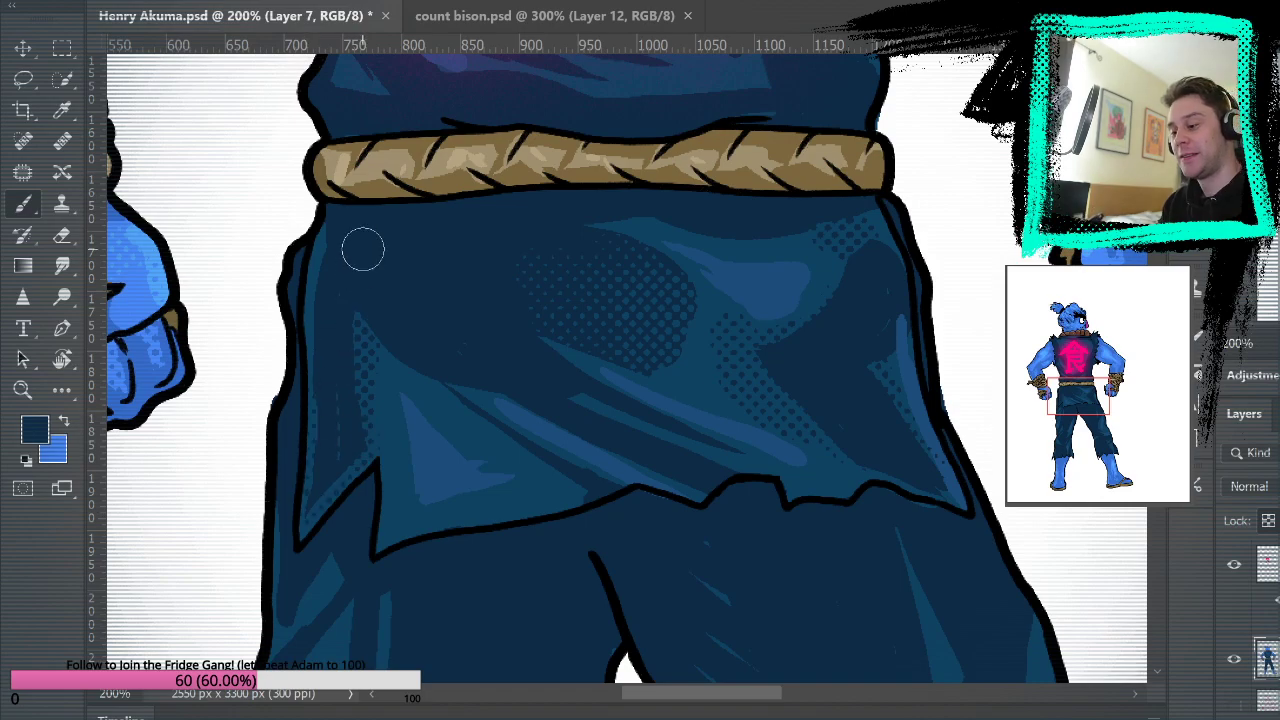
{"action": "left_click_drag", "start_coordinate": [963, 310], "coordinate": [990, 350]}
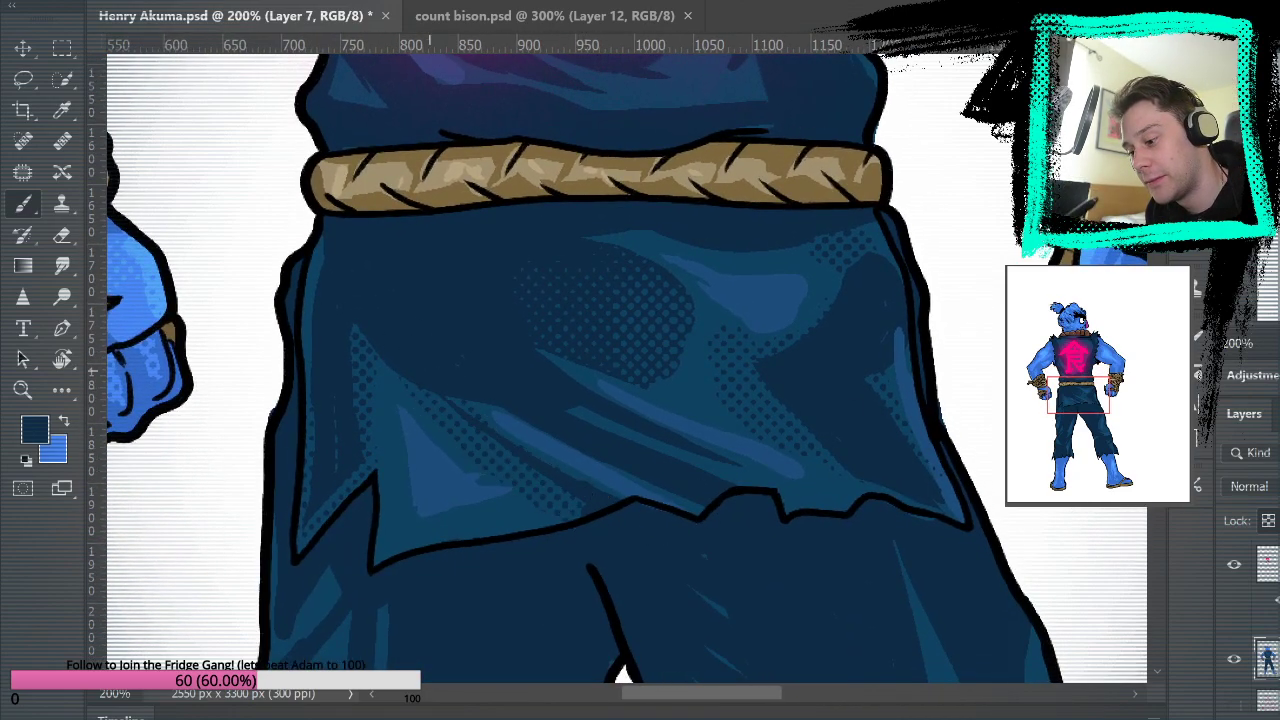
Sample lighter and midtone blues and add halftone dots around the highlight patches and edges of the tunic skirt.
{"action": "left_click", "coordinate": [462, 460], "text": "alt"}
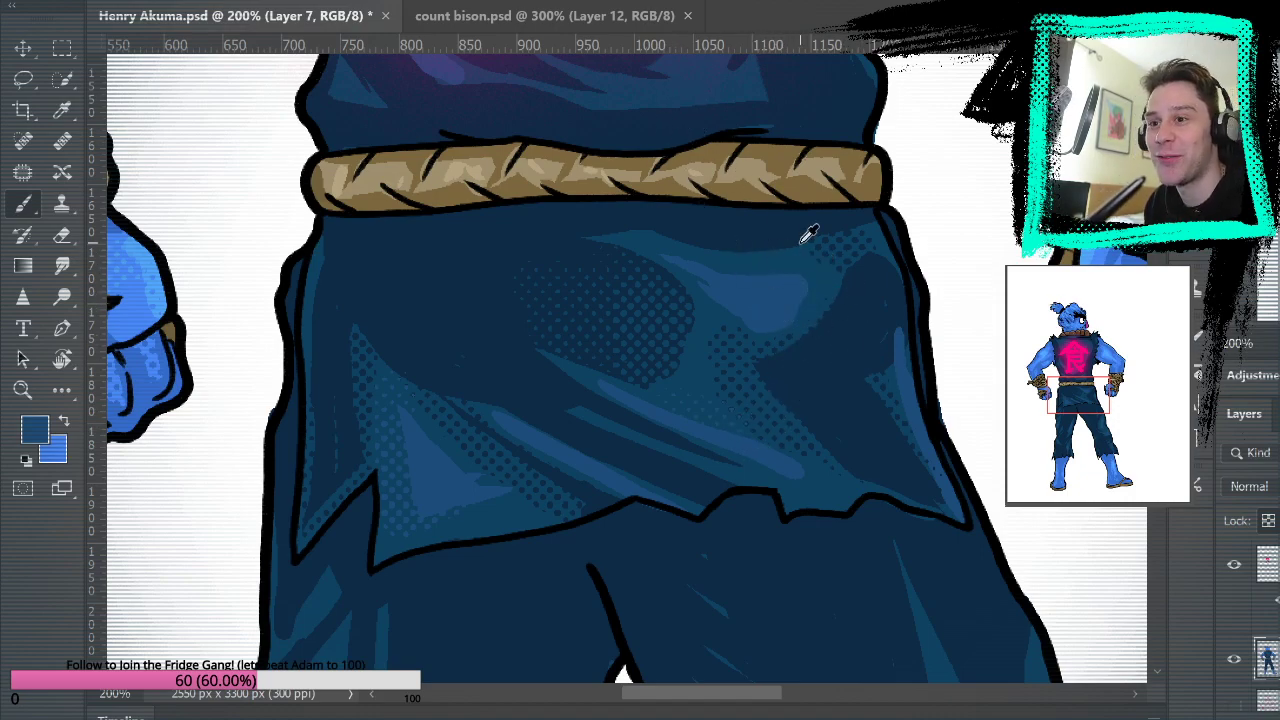
{"action": "left_click", "coordinate": [764, 259], "text": "alt"}
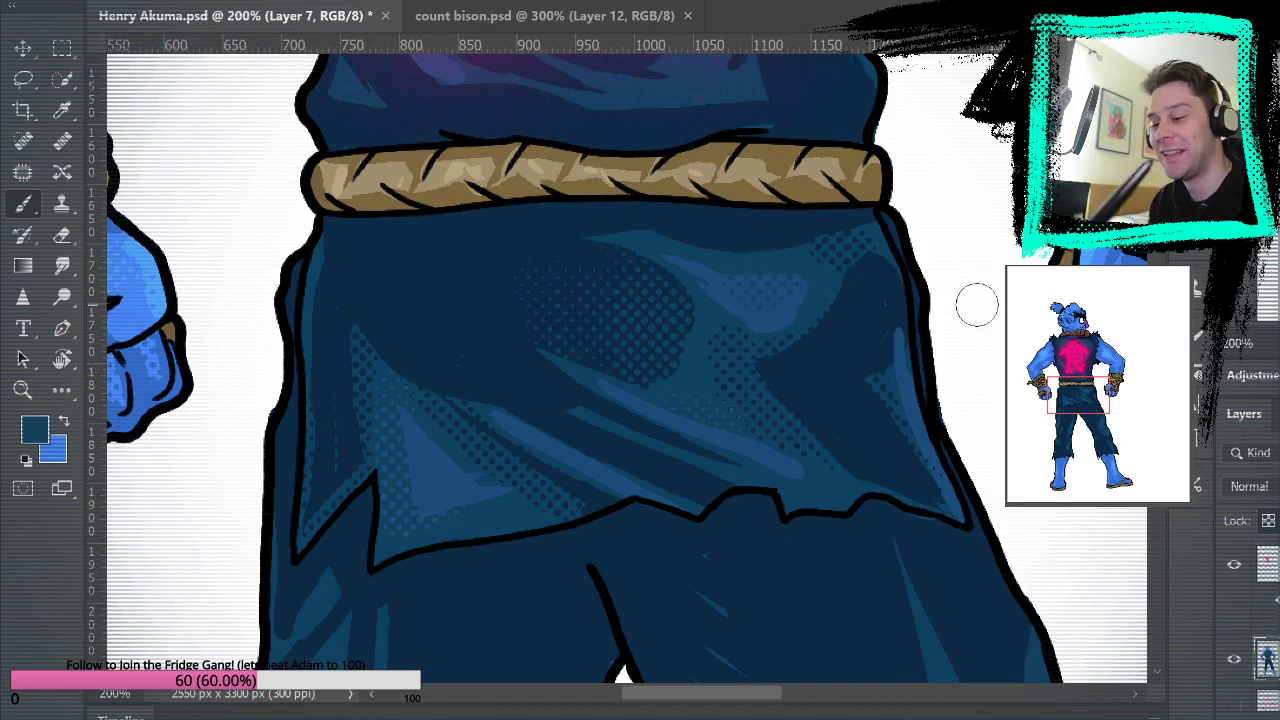
{"action": "left_click_drag", "start_coordinate": [967, 435], "coordinate": [943, 323]}
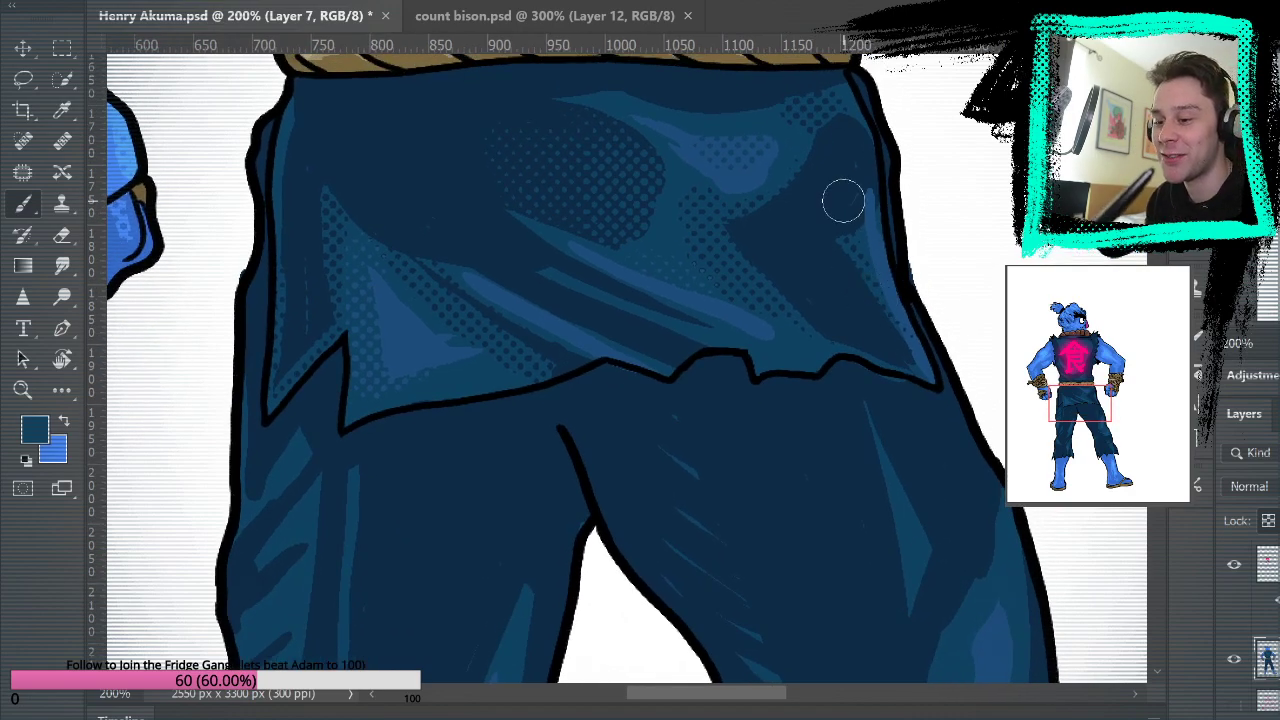
{"action": "mouse_move", "coordinate": [962, 230]}
{"action": "left_mouse_down"}
{"action": "mouse_move", "coordinate": [949, 370]}
{"action": "mouse_move", "coordinate": [1031, 500]}
{"action": "left_mouse_up"}
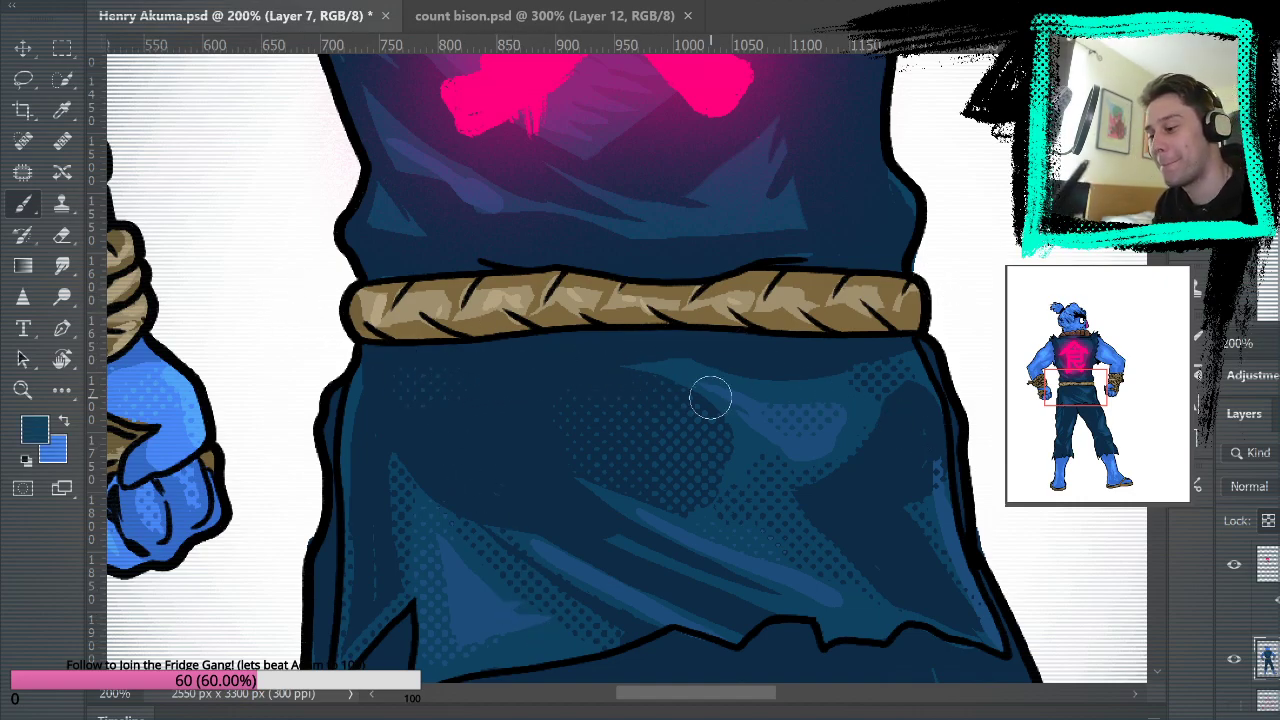
Rework the halftone dots on the skirt's upper left area below the rope belt, using sampled dark and midtone blues.
{"action": "left_click_drag", "start_coordinate": [1000, 300], "coordinate": [929, 414]}
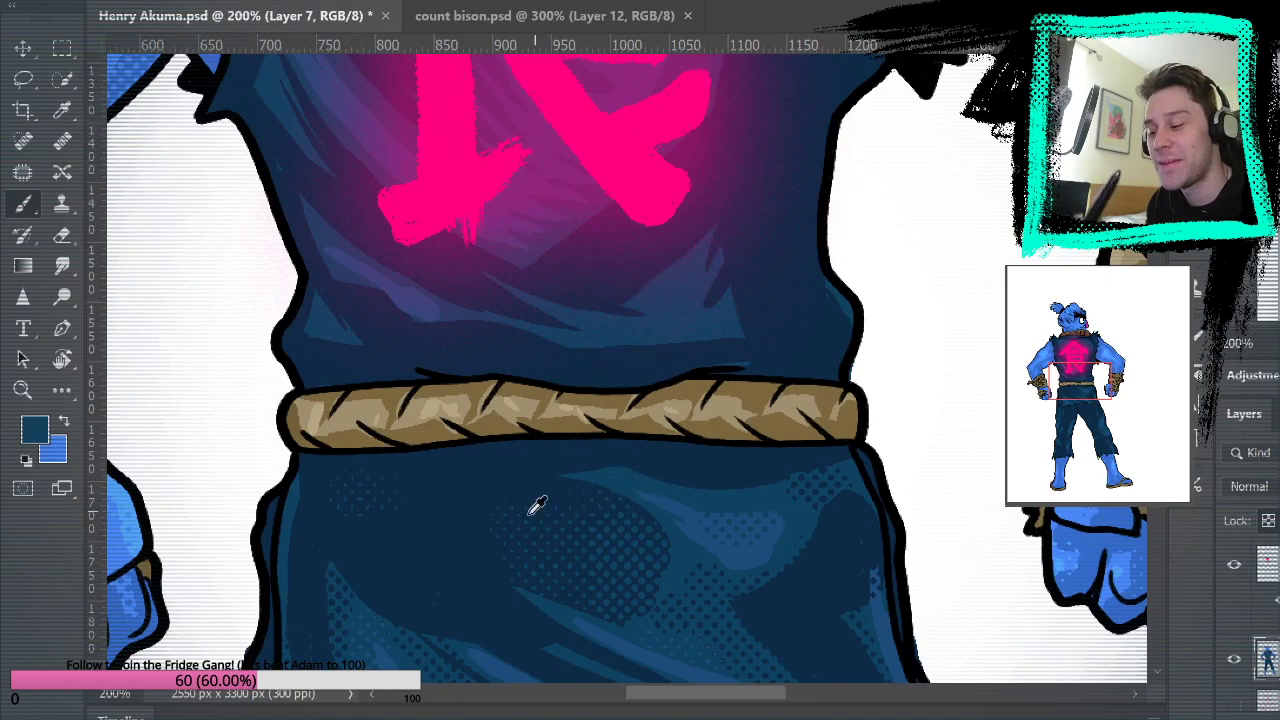
{"action": "left_click", "coordinate": [559, 502], "text": "alt"}
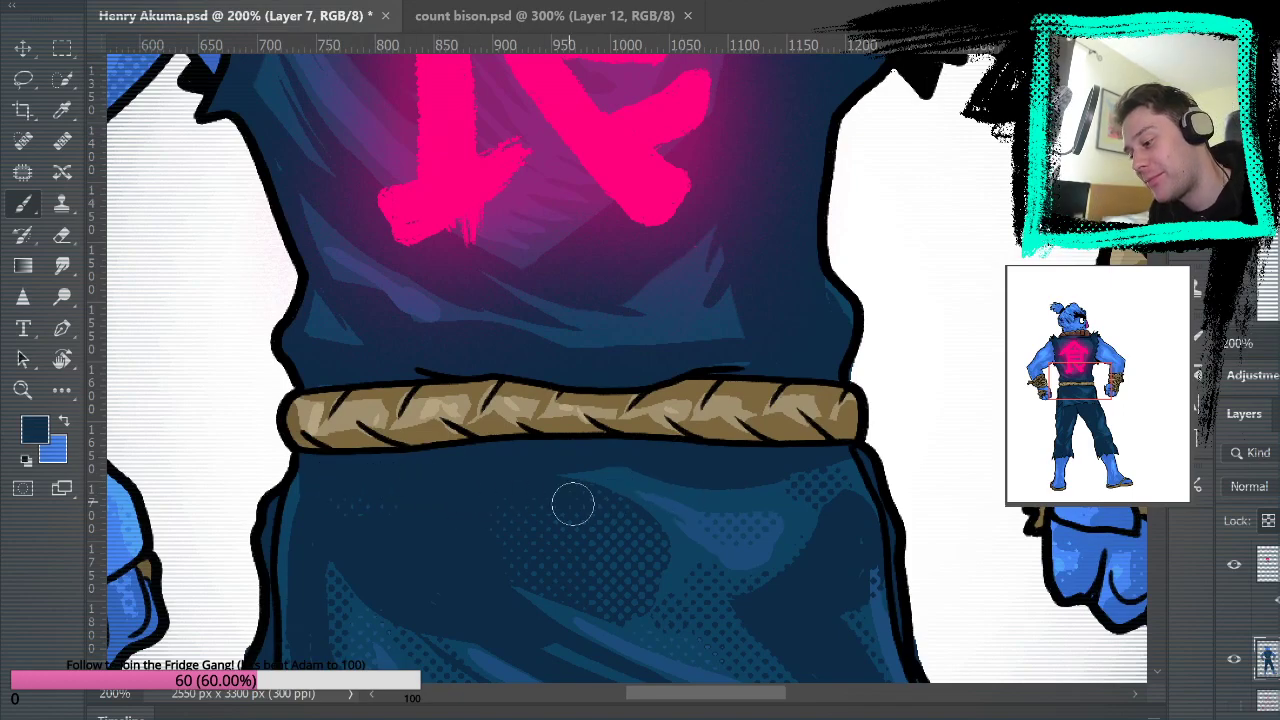
{"action": "left_click", "coordinate": [667, 475], "text": "alt"}
{"action": "mouse_move", "coordinate": [952, 409]}
{"action": "left_mouse_down"}
{"action": "mouse_move", "coordinate": [930, 519]}
{"action": "mouse_move", "coordinate": [934, 400]}
{"action": "left_mouse_up"}
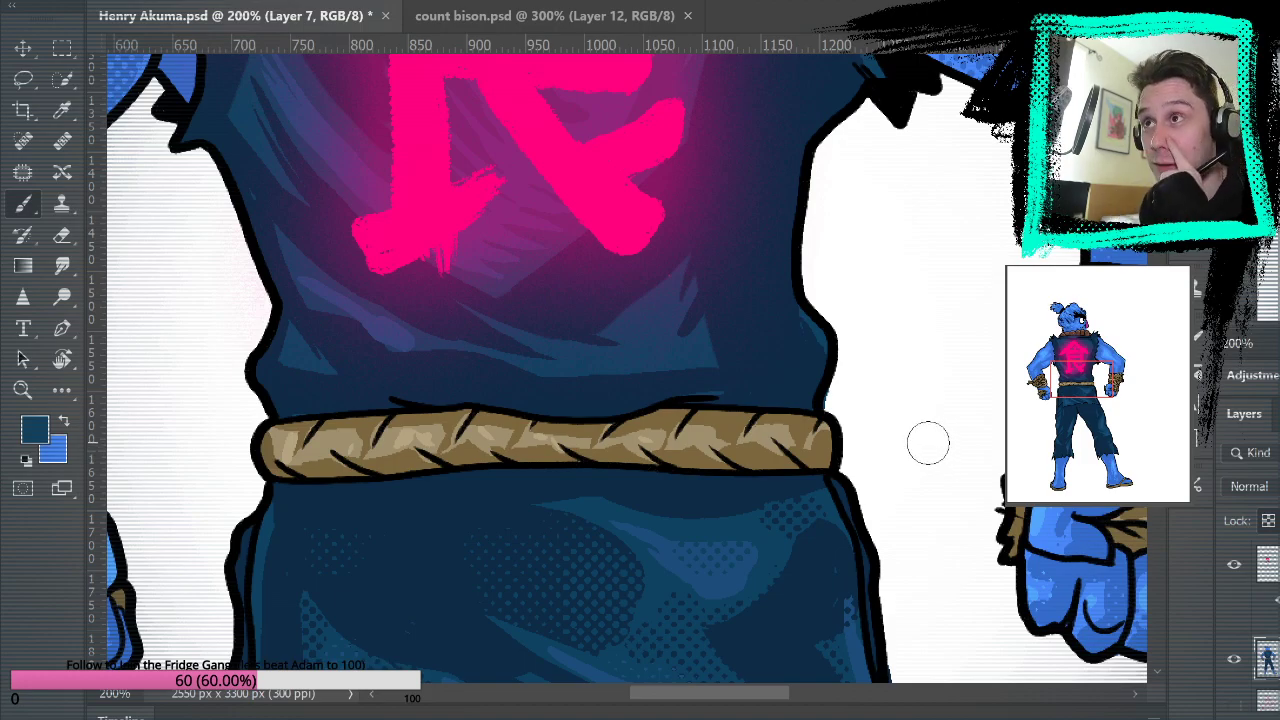
{"action": "key", "text": "alt+bracketright"}
{"action": "left_click_drag", "start_coordinate": [837, 457], "coordinate": [852, 628]}
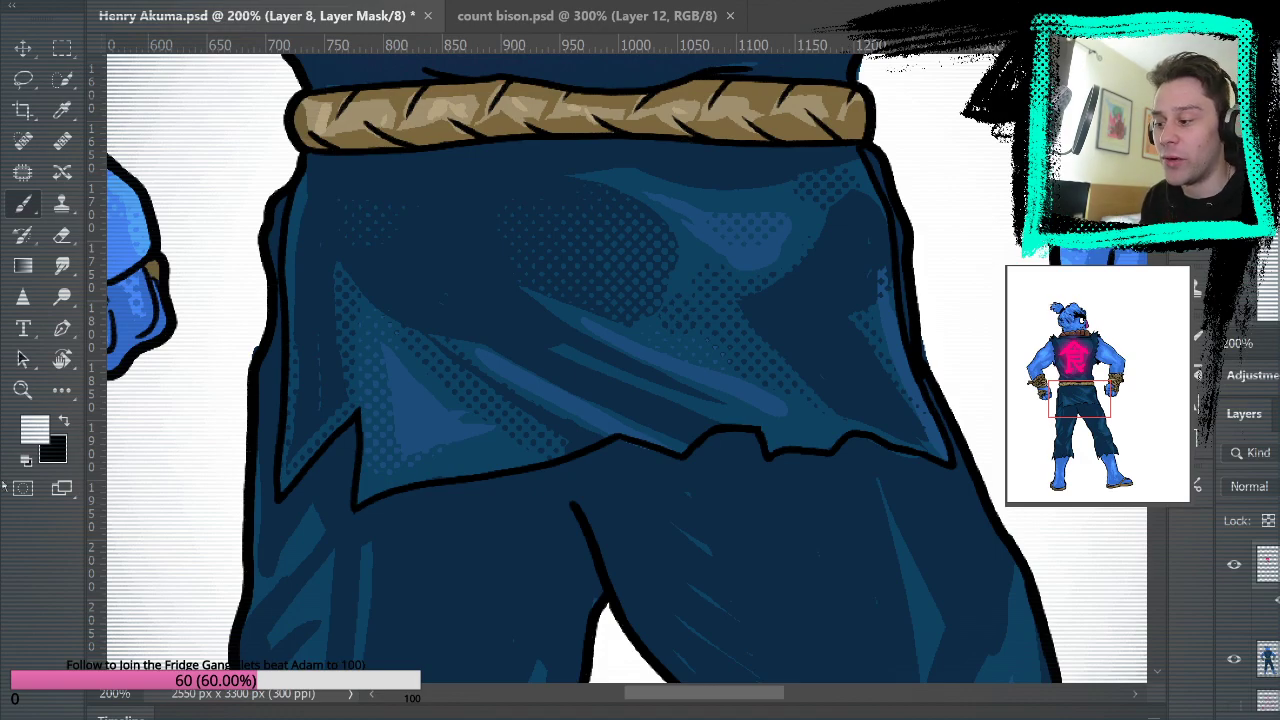
{"action": "key", "text": "alt+bracketleft"}
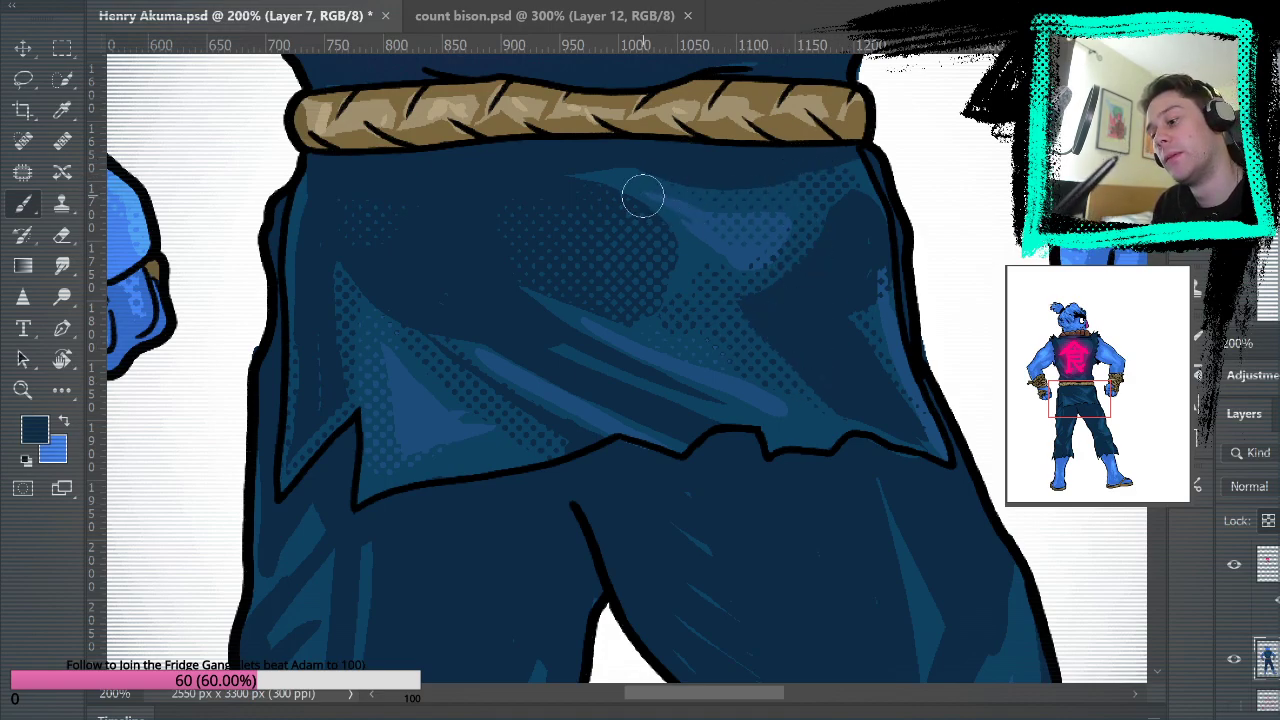
Add midtone halftone dots at the skirt's upper fold, then shade the right thigh's folds and highlight edges with dark and midtone dots.
{"action": "left_click", "coordinate": [621, 176], "text": "alt"}
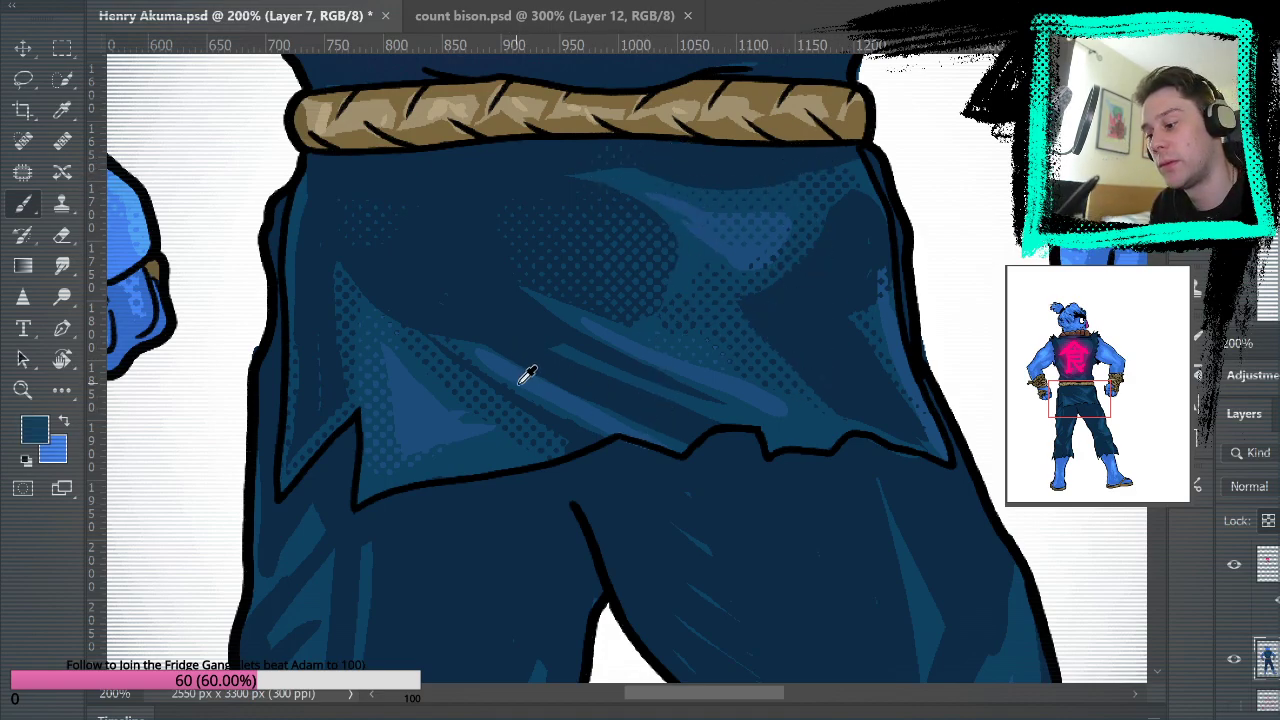
{"action": "left_click", "coordinate": [577, 440], "text": "alt"}
{"action": "left_click_drag", "start_coordinate": [972, 541], "coordinate": [837, 318]}
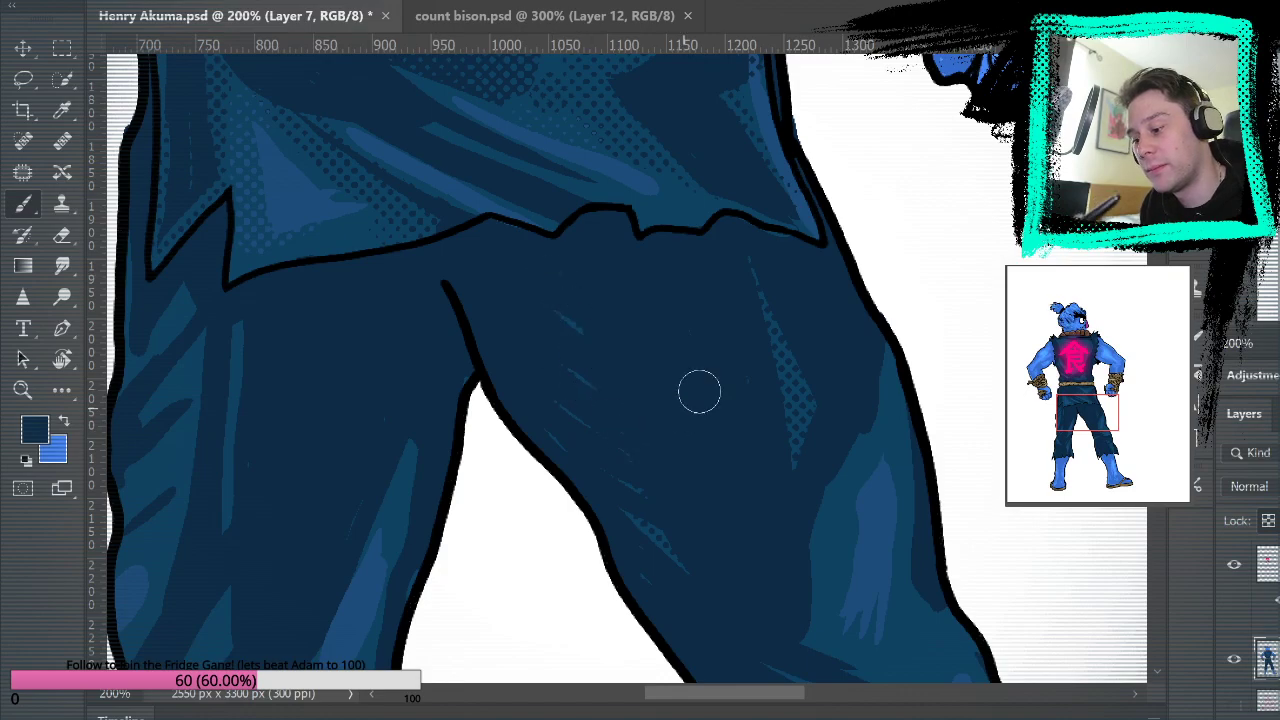
{"action": "left_click_drag", "start_coordinate": [939, 425], "coordinate": [837, 200]}
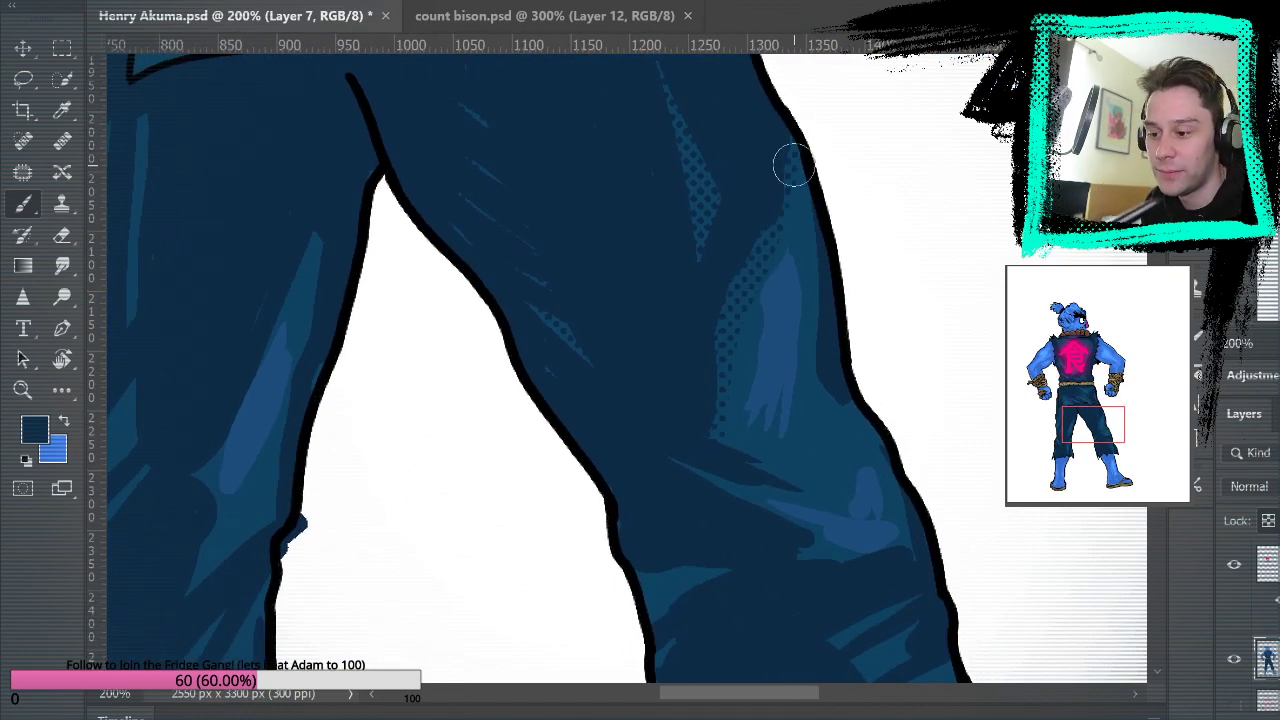
{"action": "left_click_drag", "start_coordinate": [914, 170], "coordinate": [948, 336]}
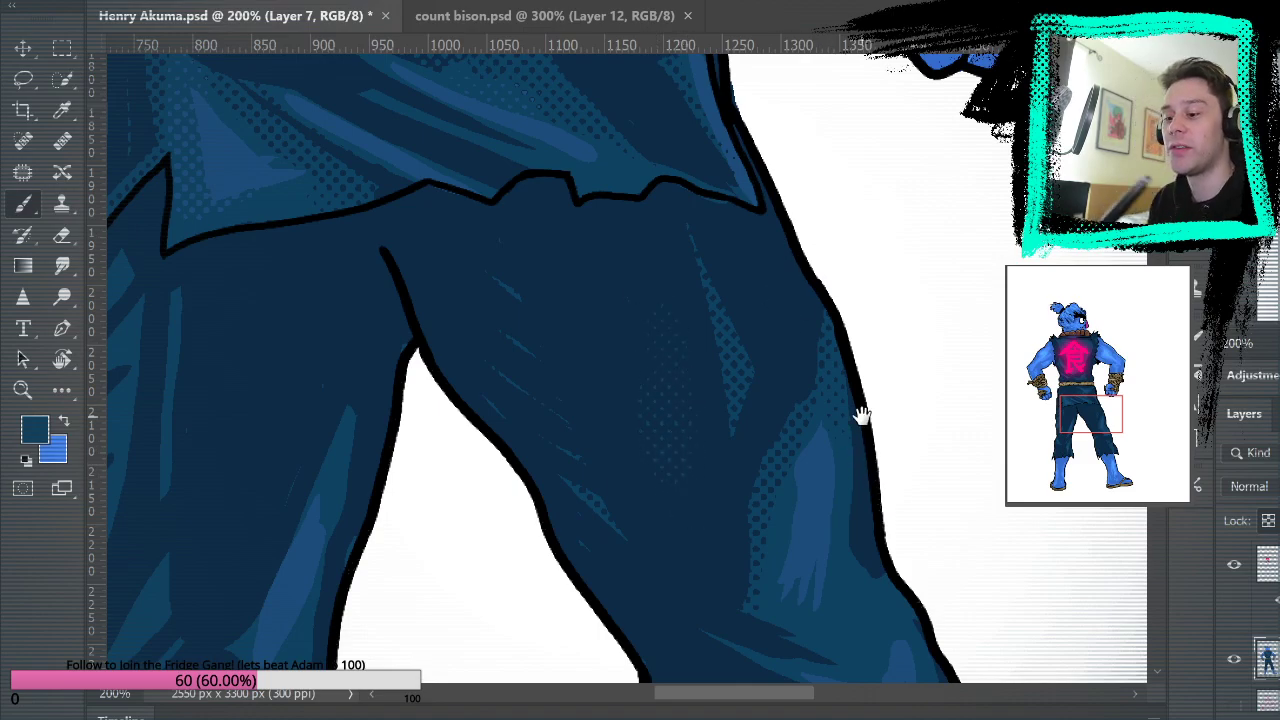
Sample midtone and lighter blues and add halftone dots around the highlight patches on the right trouser leg's thigh and knee.
{"action": "left_click_drag", "start_coordinate": [869, 446], "coordinate": [803, 134]}
{"action": "left_click", "coordinate": [808, 271], "text": "alt"}
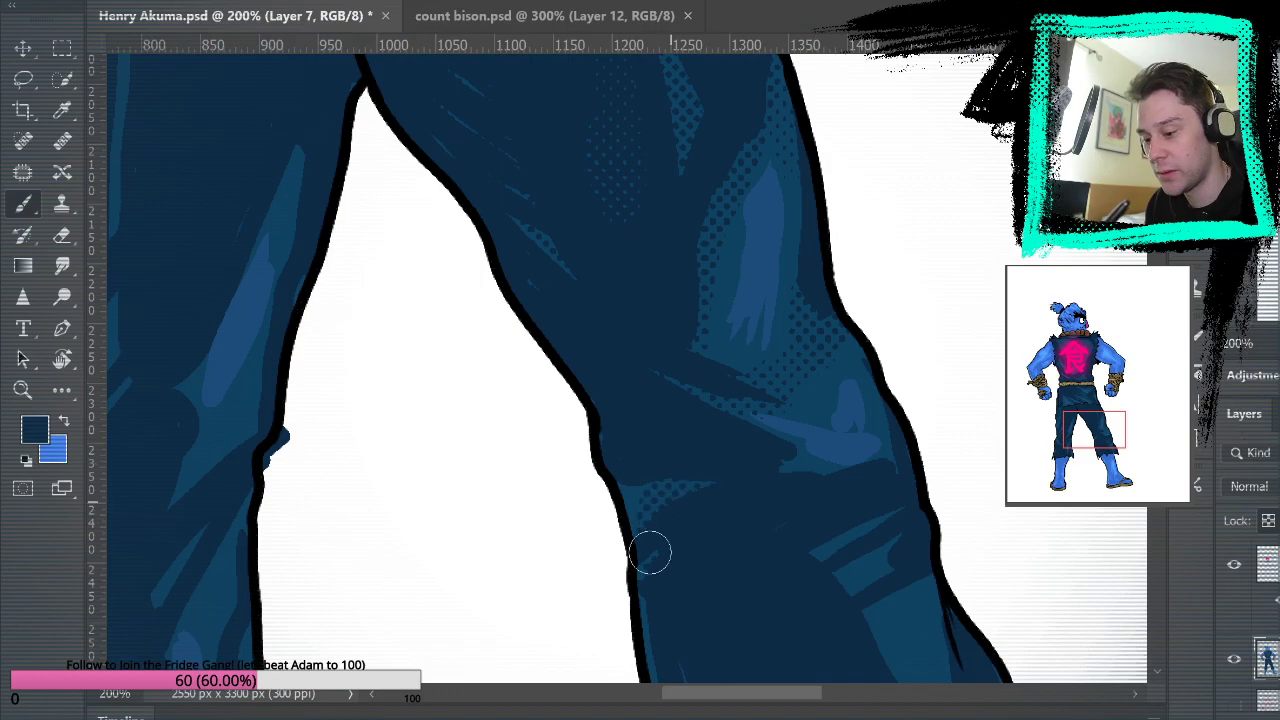
{"action": "mouse_move", "coordinate": [950, 250]}
{"action": "left_mouse_down"}
{"action": "mouse_move", "coordinate": [946, 471]}
{"action": "mouse_move", "coordinate": [929, 426]}
{"action": "mouse_move", "coordinate": [960, 551]}
{"action": "mouse_move", "coordinate": [989, 410]}
{"action": "mouse_move", "coordinate": [1045, 416]}
{"action": "left_mouse_up"}
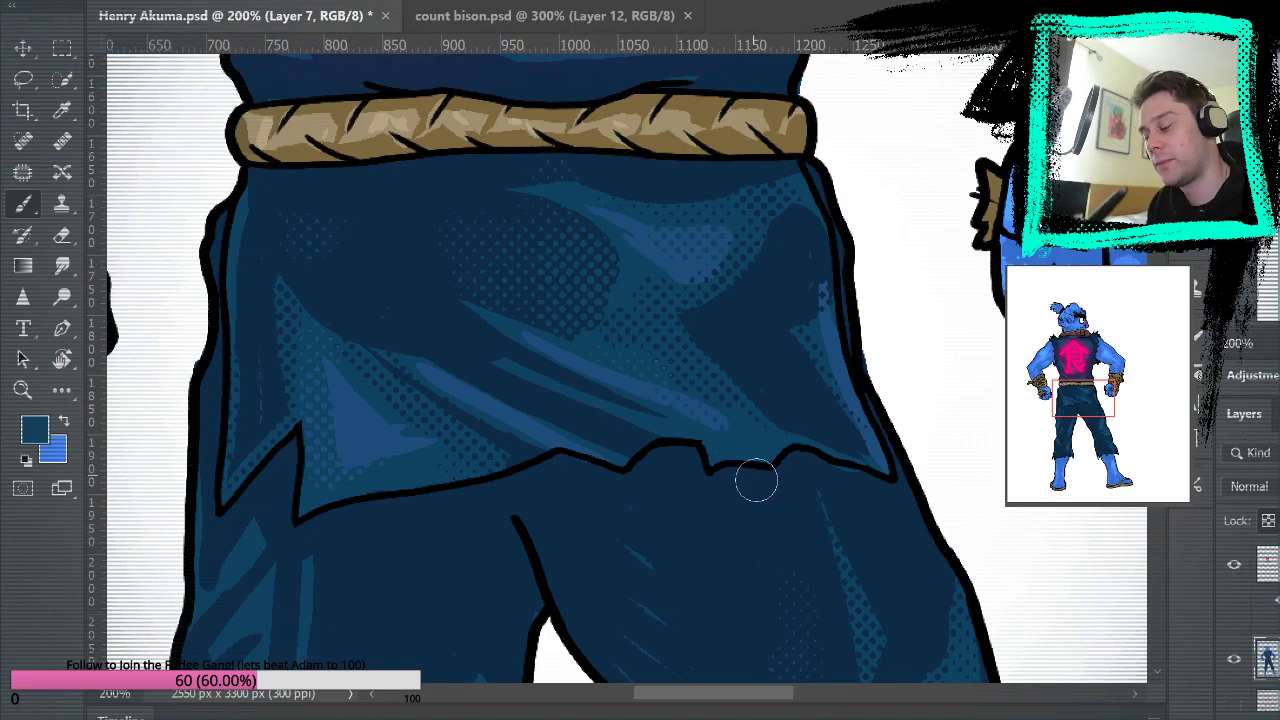
{"action": "left_click_drag", "start_coordinate": [871, 423], "coordinate": [682, 318]}
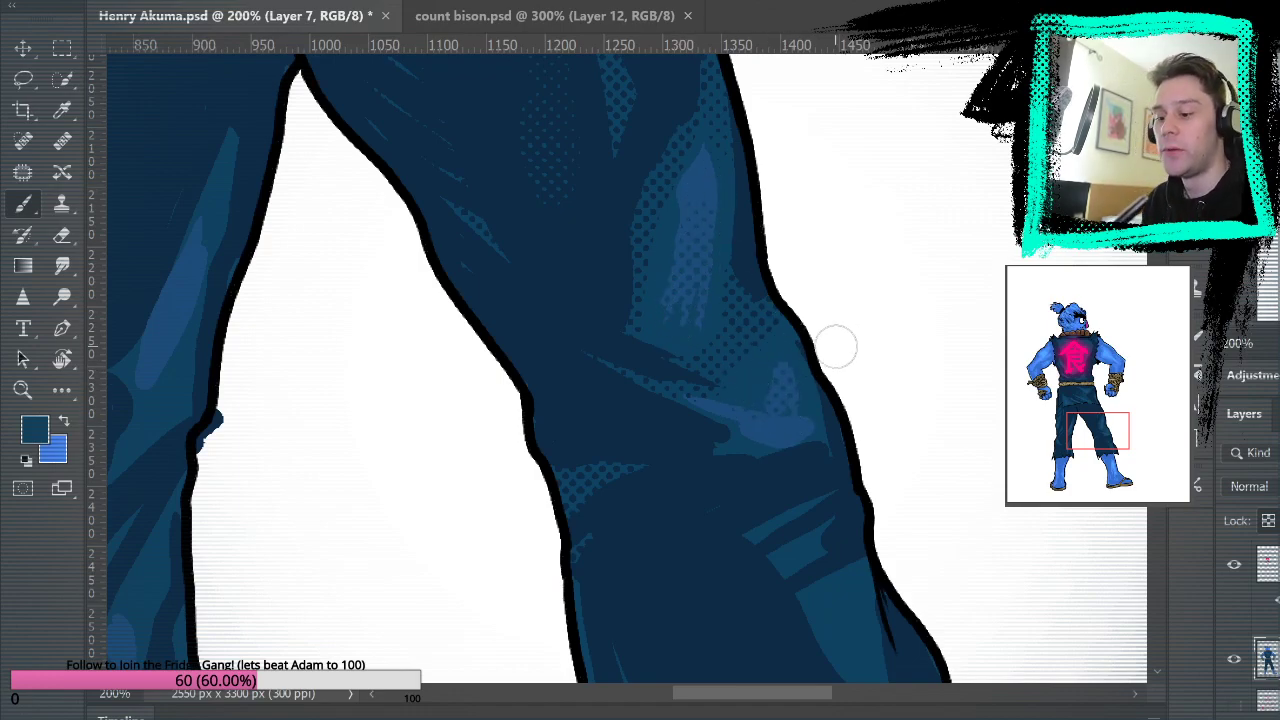
{"action": "left_click", "coordinate": [776, 418], "text": "alt"}
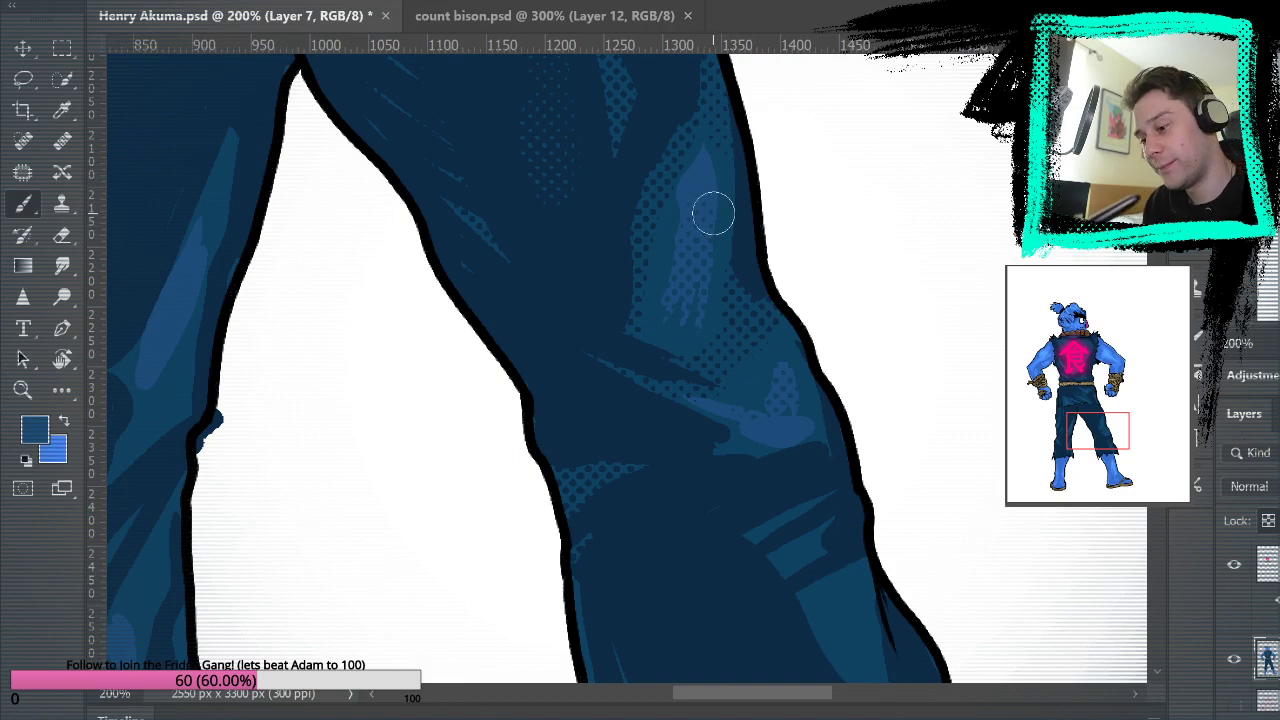
Break up the right lower trouser leg's fold highlights with sampled dark blue dots and add midtone dots above the torn hem.
{"action": "left_click_drag", "start_coordinate": [940, 323], "coordinate": [957, 428]}
{"action": "mouse_move", "coordinate": [767, 497]}
{"action": "left_mouse_down"}
{"action": "mouse_move", "coordinate": [923, 366]}
{"action": "mouse_move", "coordinate": [950, 158]}
{"action": "left_mouse_up"}
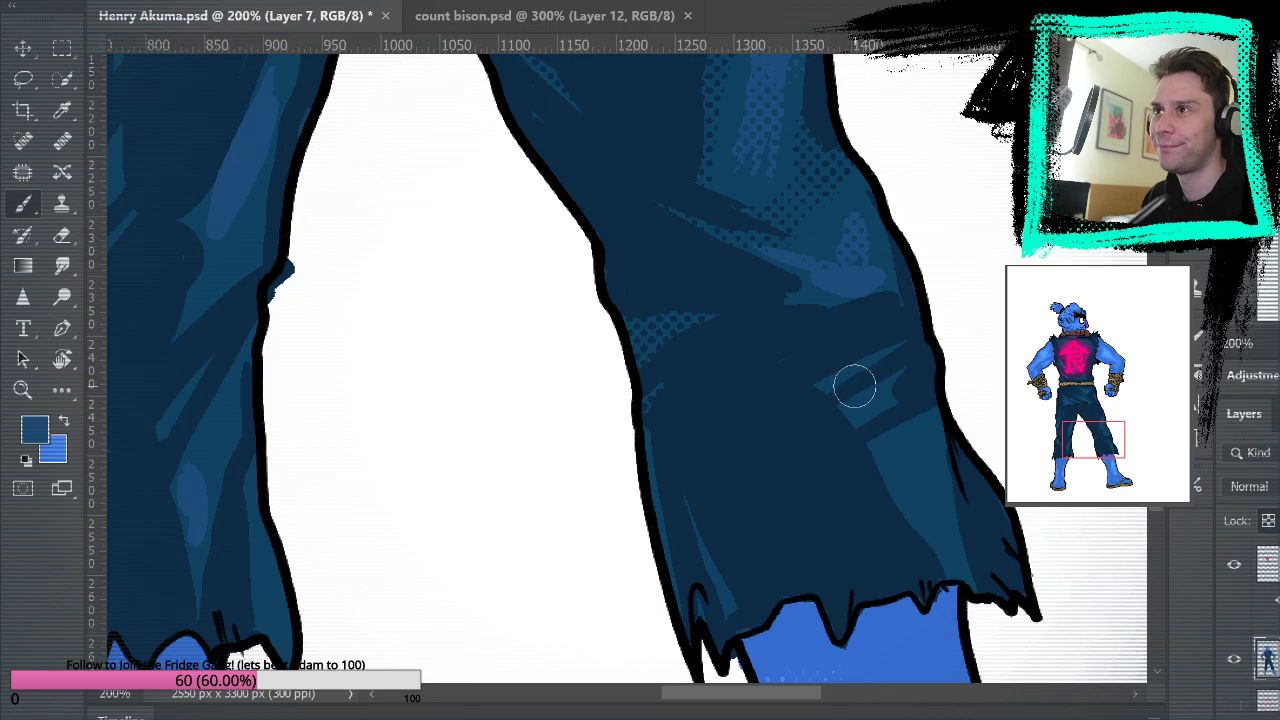
{"action": "left_click", "coordinate": [838, 356], "text": "alt"}
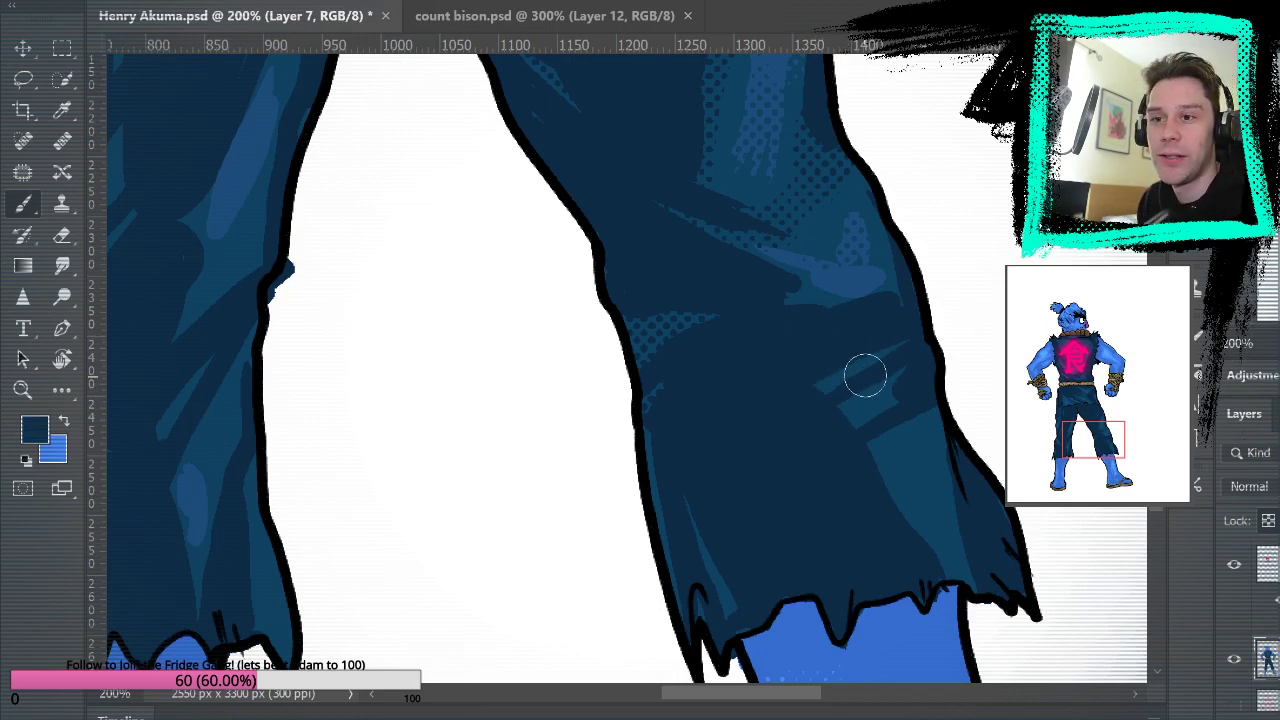
{"action": "mouse_move", "coordinate": [886, 329]}
{"action": "left_mouse_down"}
{"action": "mouse_move", "coordinate": [849, 365]}
{"action": "mouse_move", "coordinate": [889, 349]}
{"action": "mouse_move", "coordinate": [889, 387]}
{"action": "mouse_move", "coordinate": [879, 374]}
{"action": "mouse_move", "coordinate": [847, 380]}
{"action": "mouse_move", "coordinate": [873, 310]}
{"action": "left_mouse_up"}
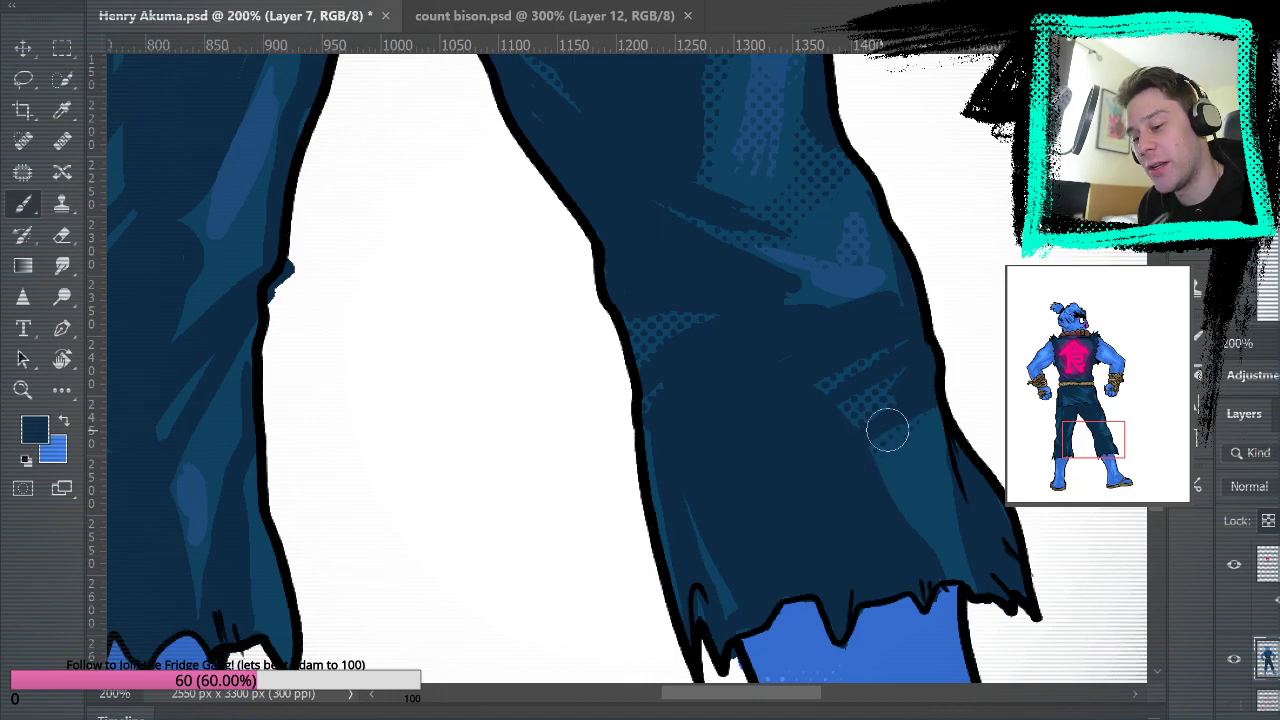
{"action": "left_click_drag", "start_coordinate": [873, 265], "coordinate": [766, 374]}
{"action": "mouse_move", "coordinate": [652, 375]}
{"action": "left_mouse_down"}
{"action": "mouse_move", "coordinate": [660, 431]}
{"action": "mouse_move", "coordinate": [651, 409]}
{"action": "left_mouse_up"}
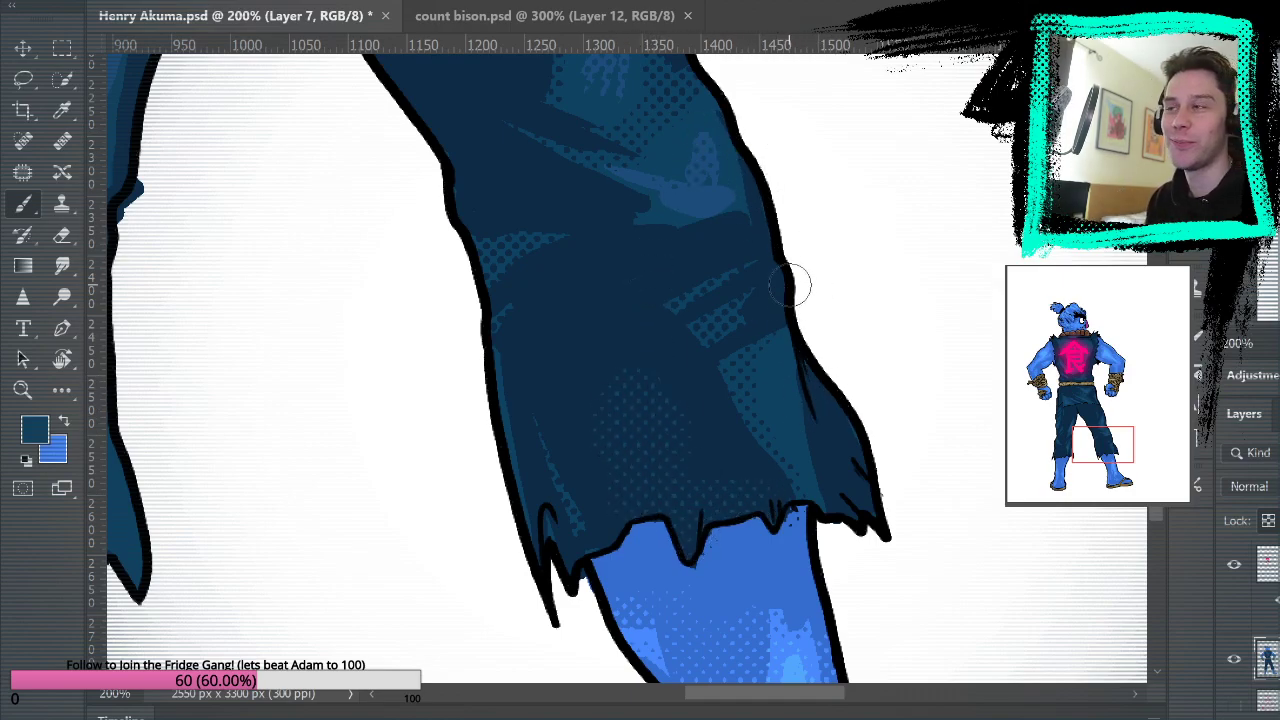
Sample the midtone blue and add halftone dots to the dark flap at the outer corner of the right trouser hem.
{"action": "left_click", "coordinate": [731, 574], "text": "alt"}
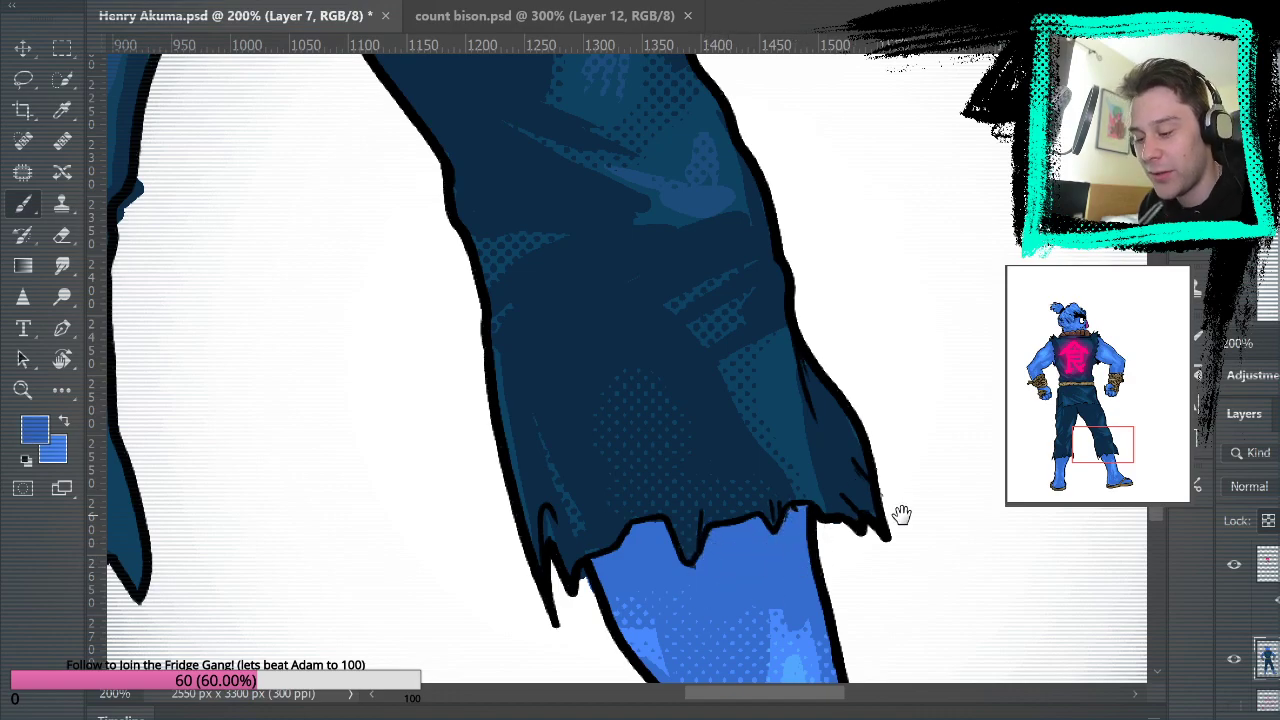
{"action": "left_click_drag", "start_coordinate": [900, 513], "coordinate": [894, 351]}
{"action": "left_click_drag", "start_coordinate": [883, 217], "coordinate": [817, 371]}
{"action": "left_click", "coordinate": [790, 443], "text": "alt"}
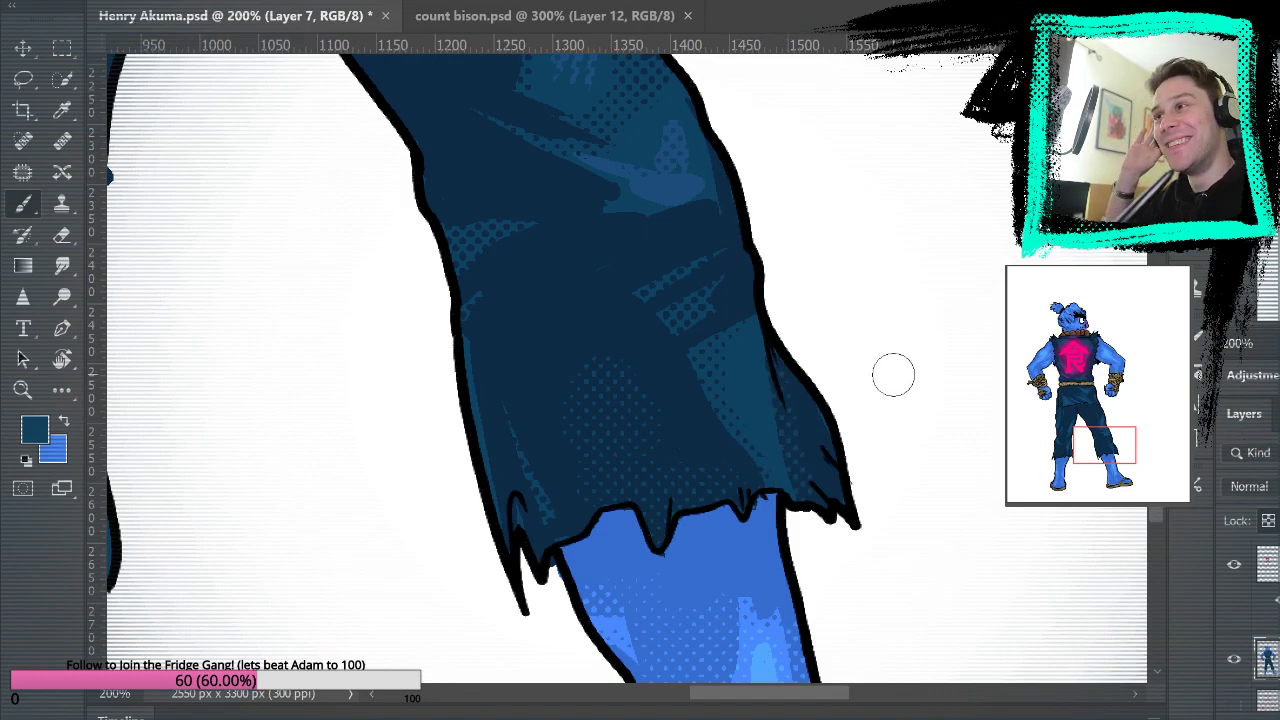
Shade the left thigh's fold highlights below the tunic skirt with sampled dark and midtone blue halftone dots.
{"action": "left_click_drag", "start_coordinate": [712, 440], "coordinate": [946, 443]}
{"action": "mouse_move", "coordinate": [844, 197]}
{"action": "left_mouse_down"}
{"action": "mouse_move", "coordinate": [906, 526]}
{"action": "mouse_move", "coordinate": [897, 691]}
{"action": "mouse_move", "coordinate": [1091, 549]}
{"action": "mouse_move", "coordinate": [1200, 495]}
{"action": "left_mouse_up"}
{"action": "left_click_drag", "start_coordinate": [880, 603], "coordinate": [868, 658]}
{"action": "left_click_drag", "start_coordinate": [838, 425], "coordinate": [843, 594]}
{"action": "left_click", "coordinate": [686, 422], "text": "alt"}
{"action": "mouse_move", "coordinate": [655, 470]}
{"action": "left_mouse_down"}
{"action": "mouse_move", "coordinate": [673, 293]}
{"action": "mouse_move", "coordinate": [667, 318]}
{"action": "mouse_move", "coordinate": [719, 328]}
{"action": "mouse_move", "coordinate": [793, 263]}
{"action": "mouse_move", "coordinate": [657, 277]}
{"action": "mouse_move", "coordinate": [615, 218]}
{"action": "mouse_move", "coordinate": [601, 261]}
{"action": "mouse_move", "coordinate": [621, 239]}
{"action": "mouse_move", "coordinate": [558, 300]}
{"action": "mouse_move", "coordinate": [569, 186]}
{"action": "left_mouse_up"}
{"action": "left_click", "coordinate": [603, 363], "text": "alt"}
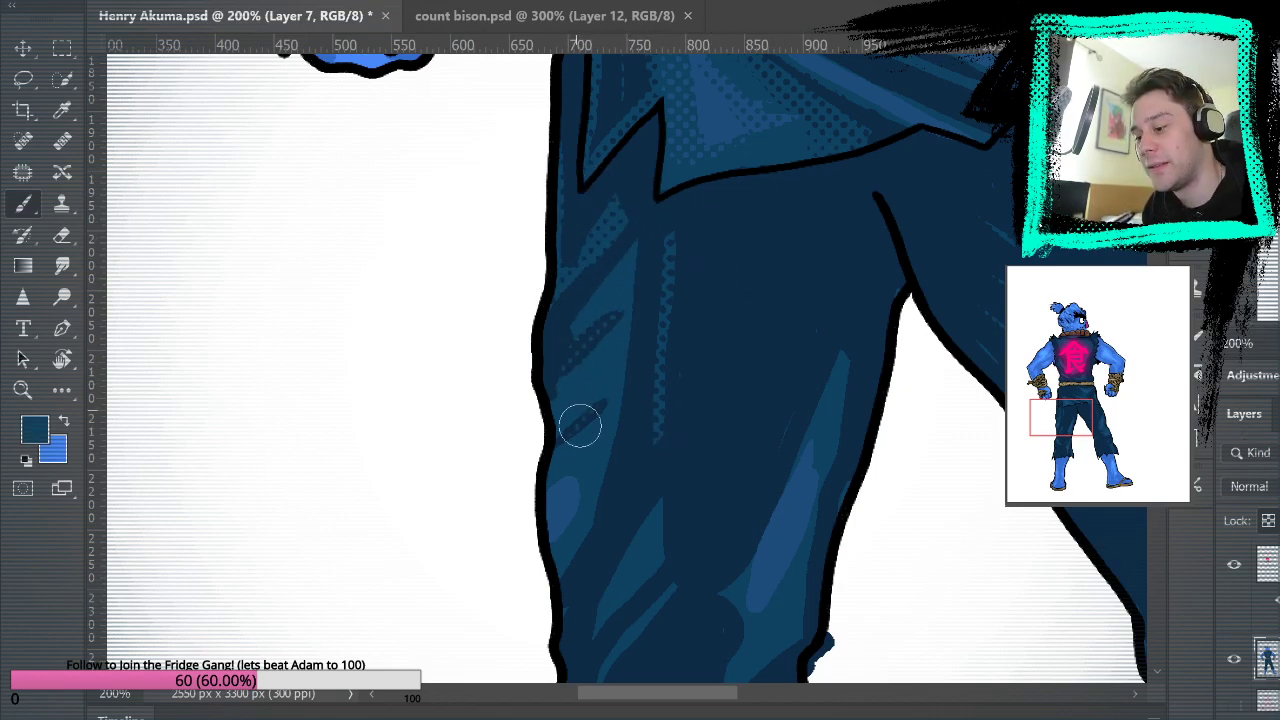
{"action": "mouse_move", "coordinate": [643, 471]}
{"action": "left_mouse_down"}
{"action": "mouse_move", "coordinate": [720, 323]}
{"action": "mouse_move", "coordinate": [705, 377]}
{"action": "left_mouse_up"}
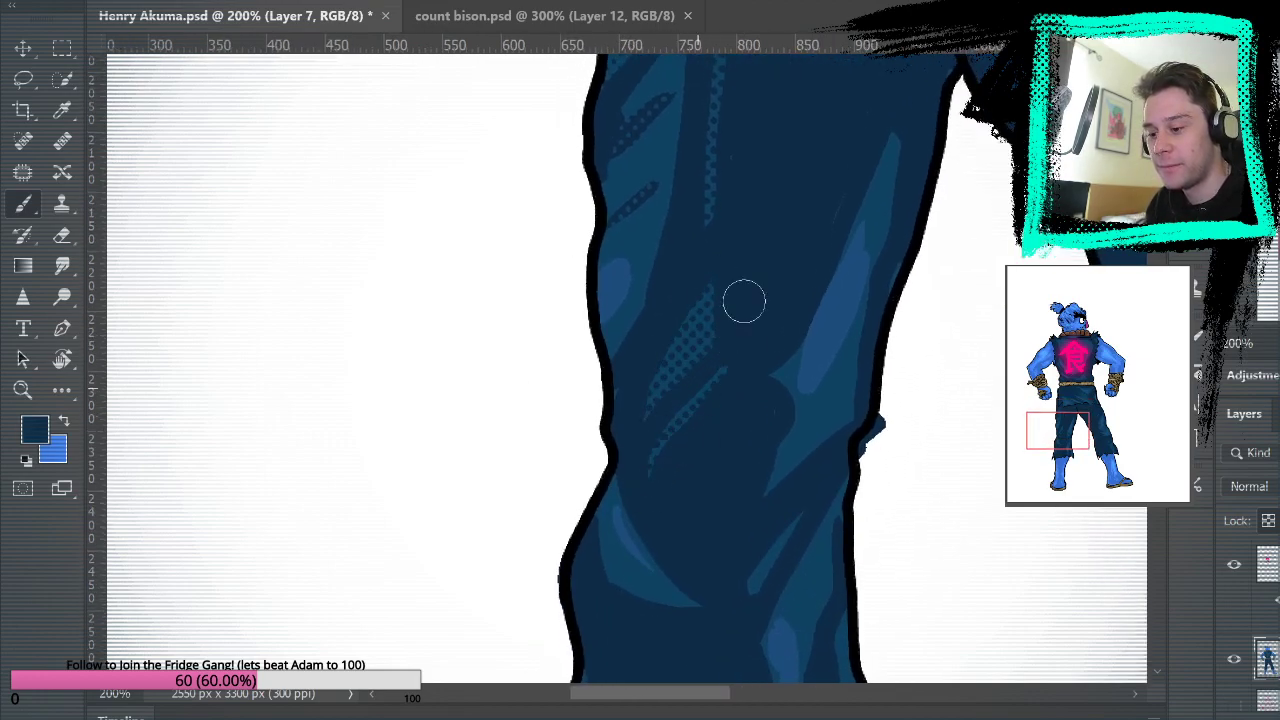
Add lighter and midtone halftone dots around the left trouser leg's inner-thigh highlight and outer knee highlight.
{"action": "left_click_drag", "start_coordinate": [769, 477], "coordinate": [767, 437]}
{"action": "left_click", "coordinate": [826, 365], "text": "alt"}
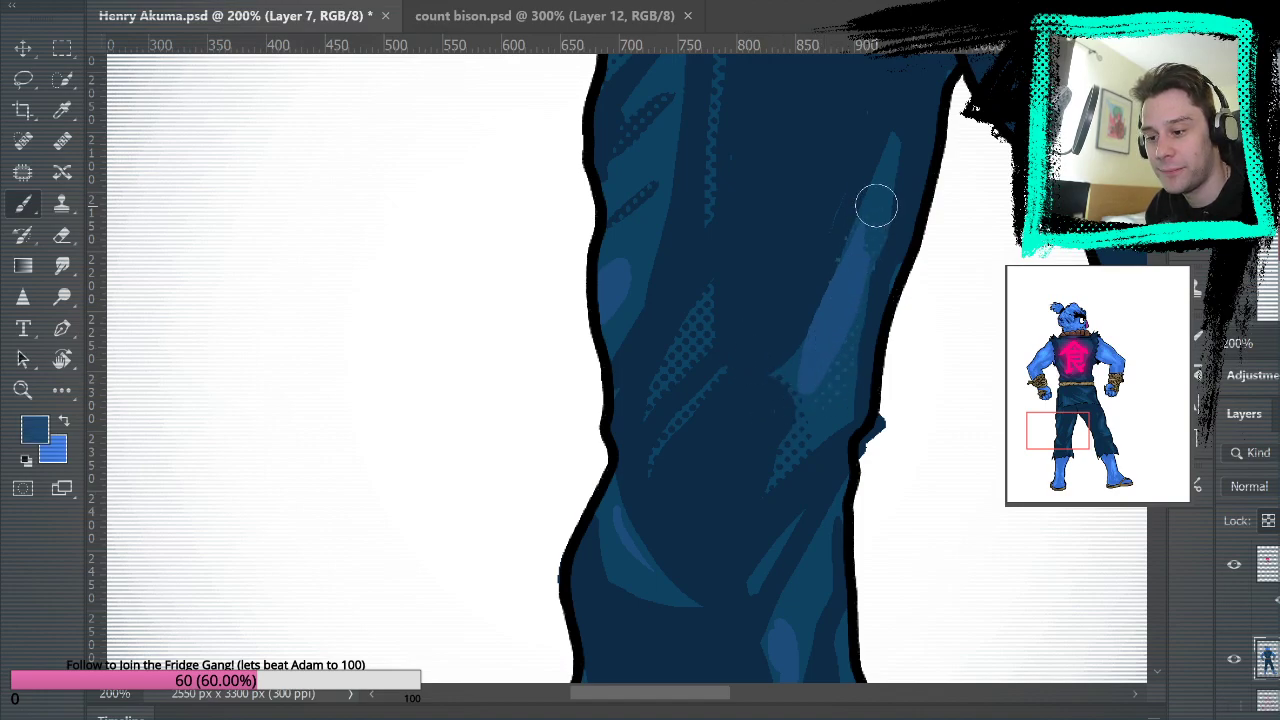
{"action": "left_click", "coordinate": [838, 418], "text": "alt"}
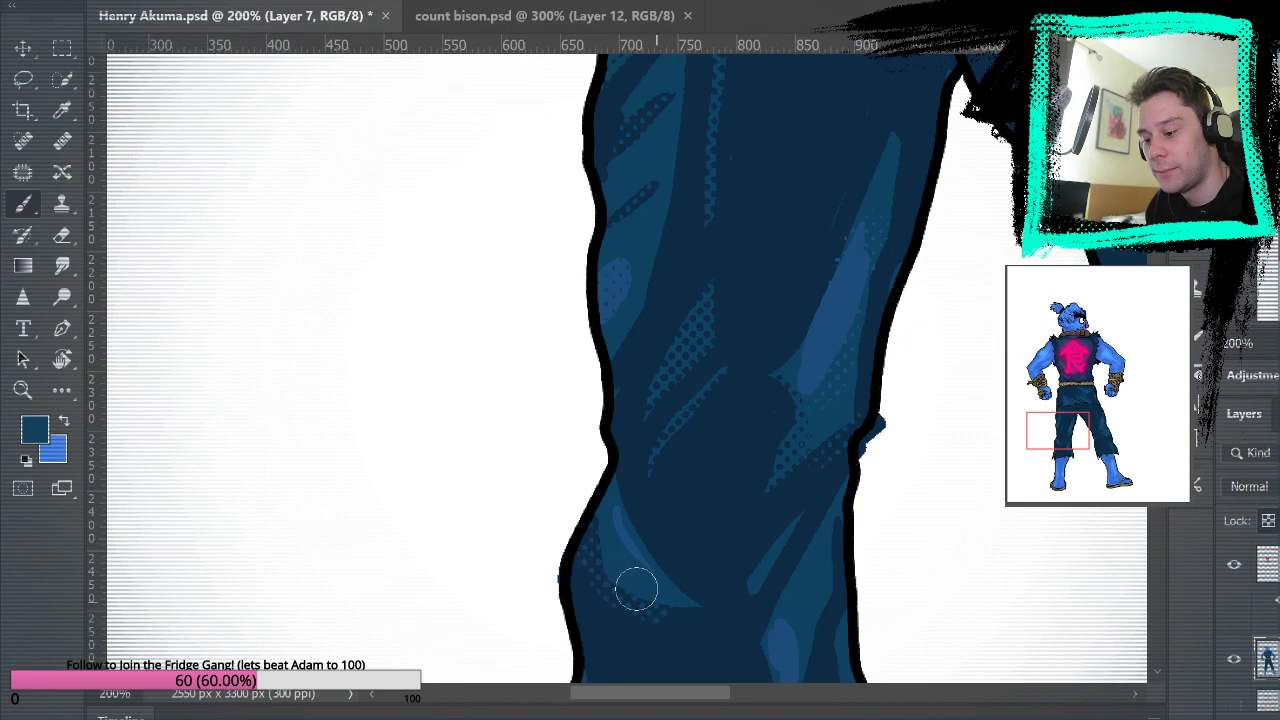
Shade the left lower trouser leg and its hem corners with midtone, dark and lighter blue halftone dots.
{"action": "scroll", "coordinate": [627, 254], "scroll_direction": "down", "scroll_amount": 5}
{"action": "scroll", "coordinate": [627, 254], "scroll_direction": "right", "scroll_amount": 1}
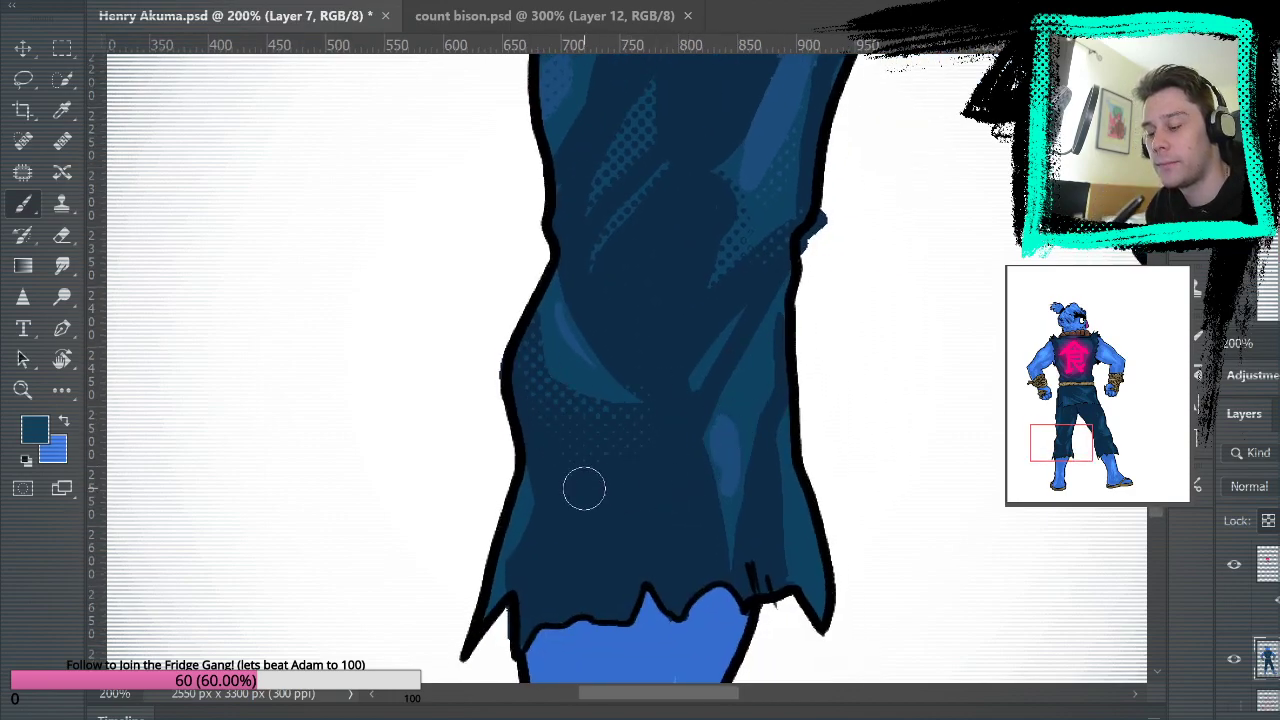
{"action": "left_click", "coordinate": [715, 388], "text": "alt"}
{"action": "left_click_drag", "start_coordinate": [674, 440], "coordinate": [753, 292]}
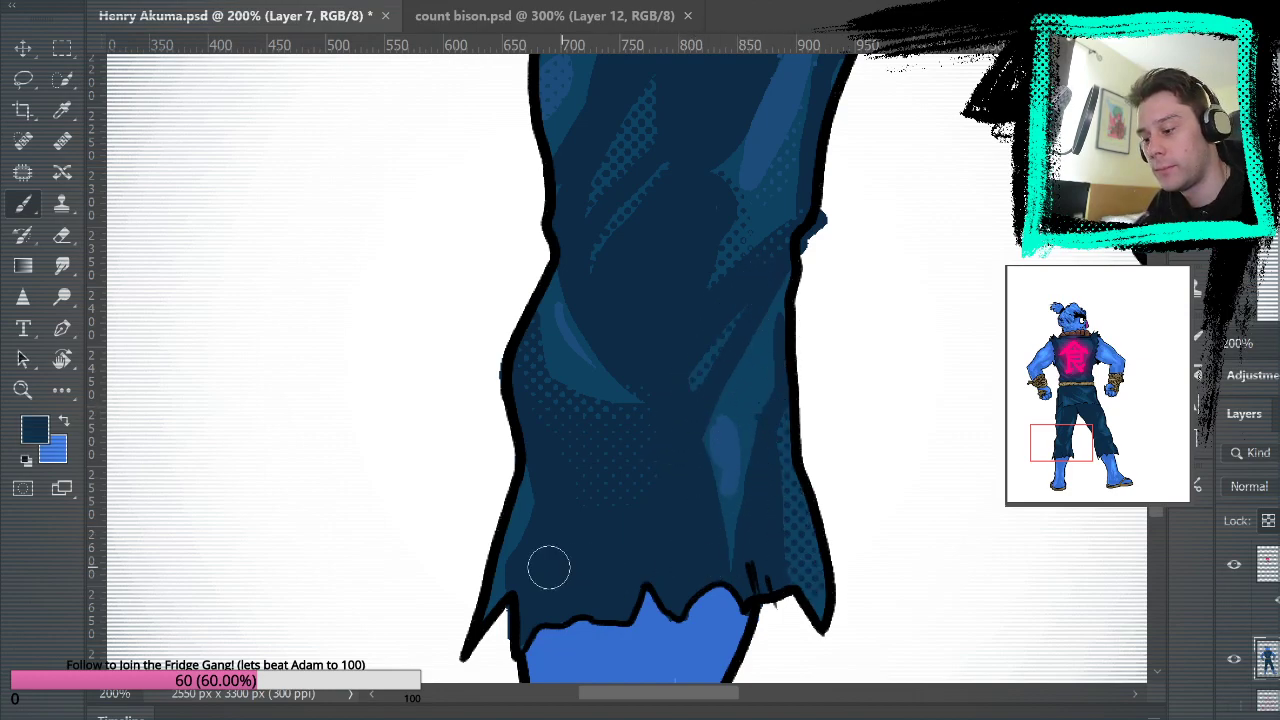
{"action": "left_click", "coordinate": [727, 443], "text": "alt"}
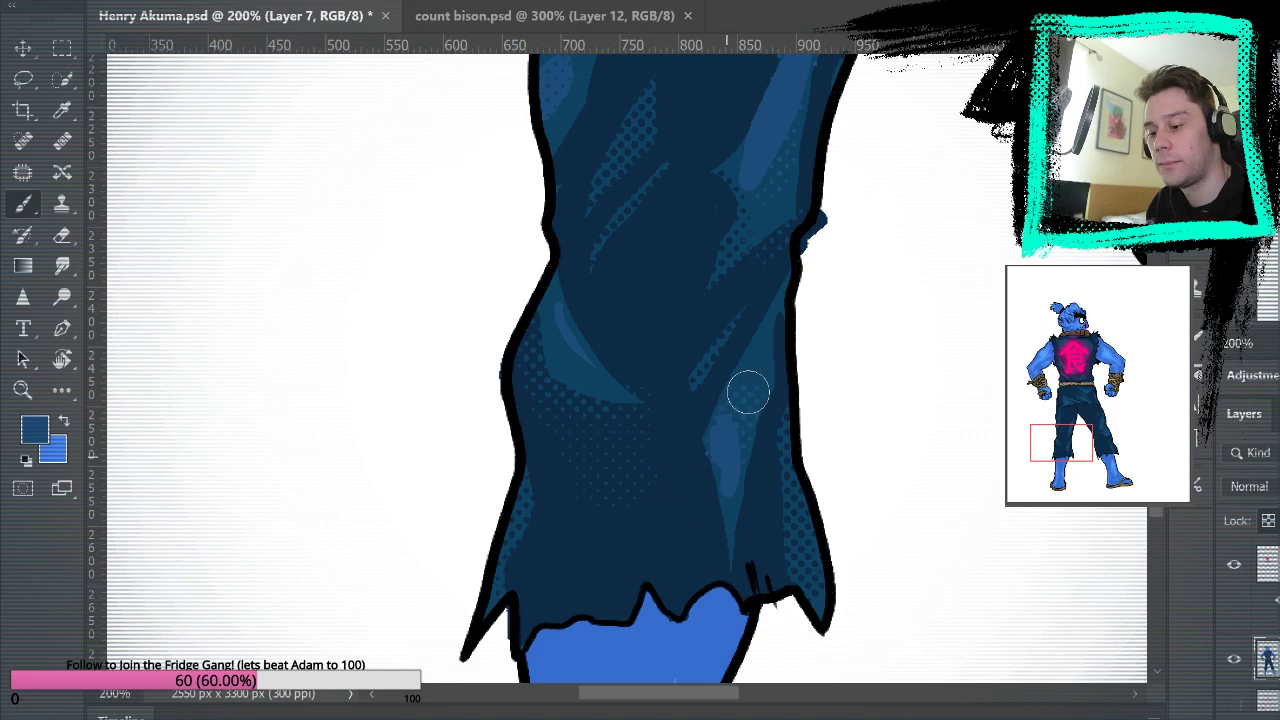
{"action": "left_click", "coordinate": [712, 564], "text": "alt"}
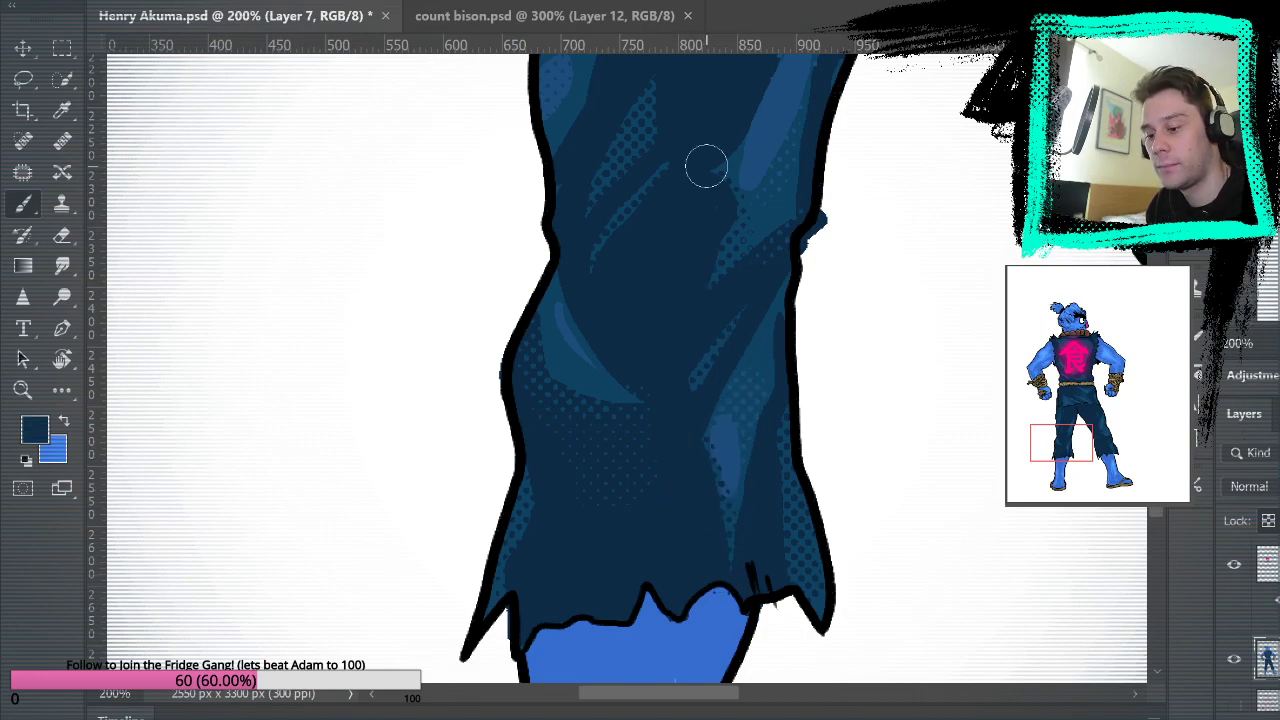
Hide the layer with the pink back emblem to expose the painted back of the tunic.
{"action": "left_click_drag", "start_coordinate": [574, 206], "coordinate": [877, 534]}
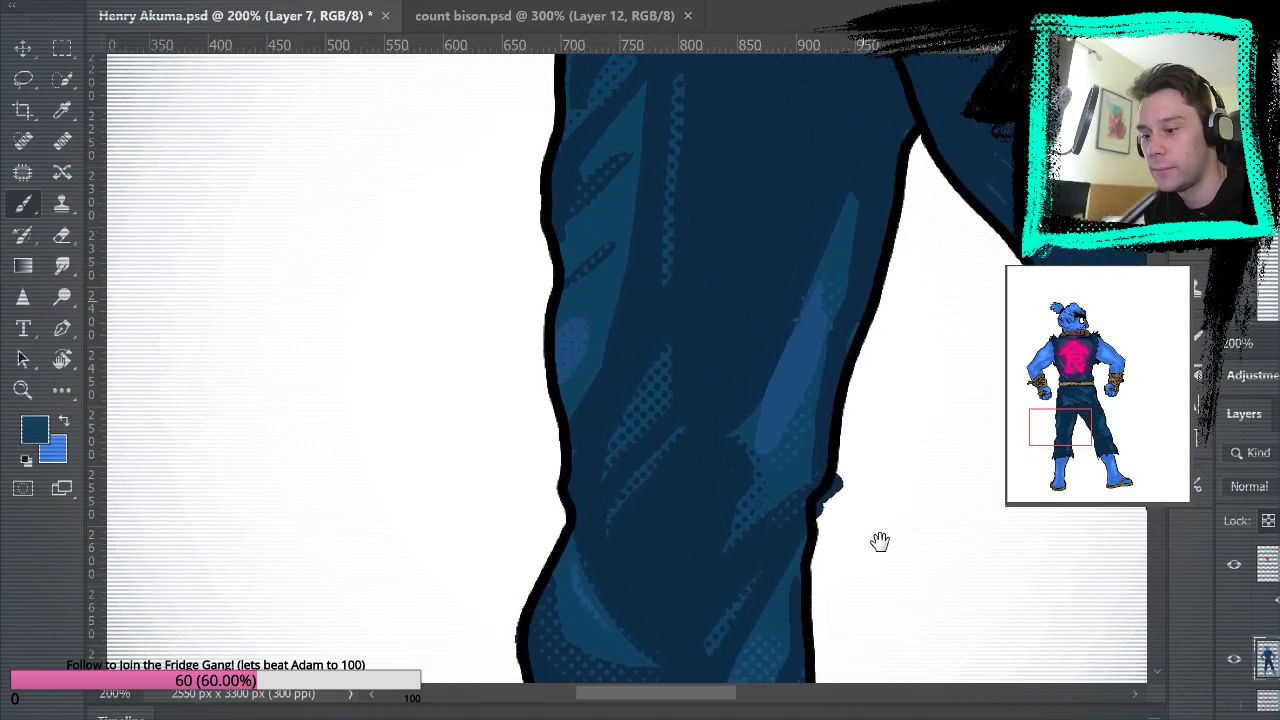
{"action": "mouse_move", "coordinate": [889, 320]}
{"action": "left_mouse_down"}
{"action": "mouse_move", "coordinate": [911, 606]}
{"action": "mouse_move", "coordinate": [890, 260]}
{"action": "left_mouse_up"}
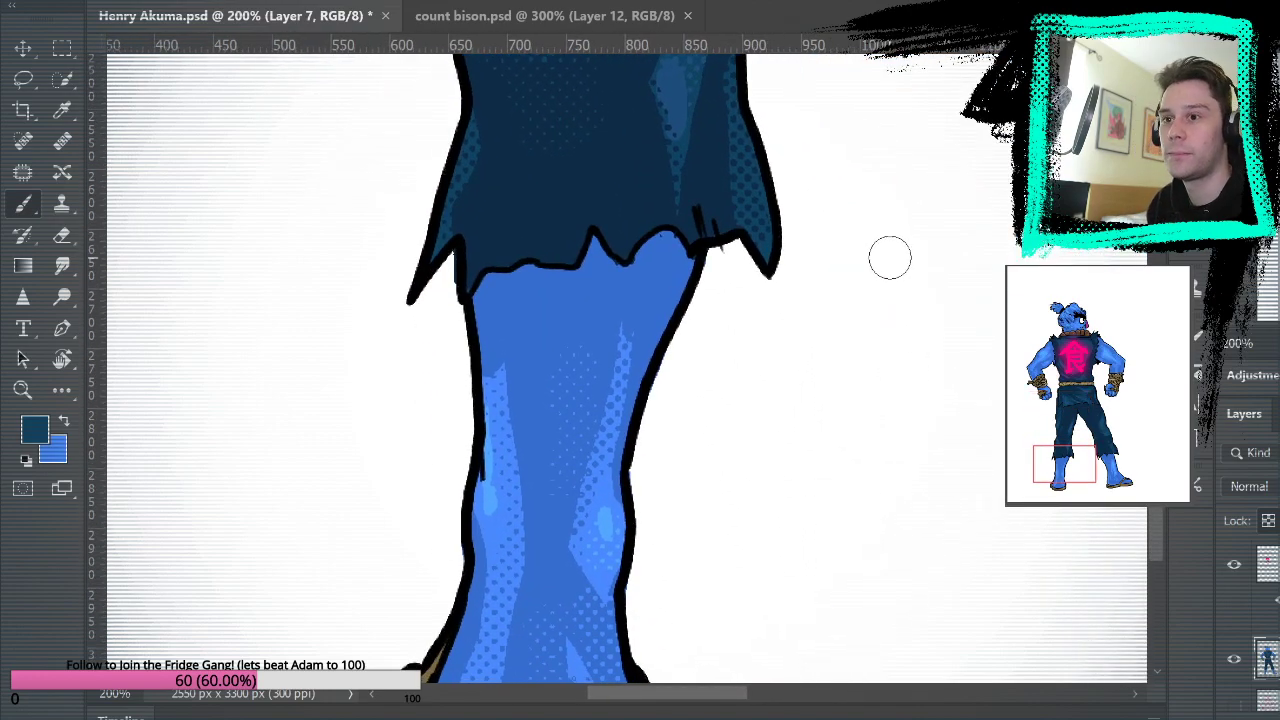
{"action": "scroll", "coordinate": [854, 310], "scroll_direction": "down", "scroll_amount": 2}
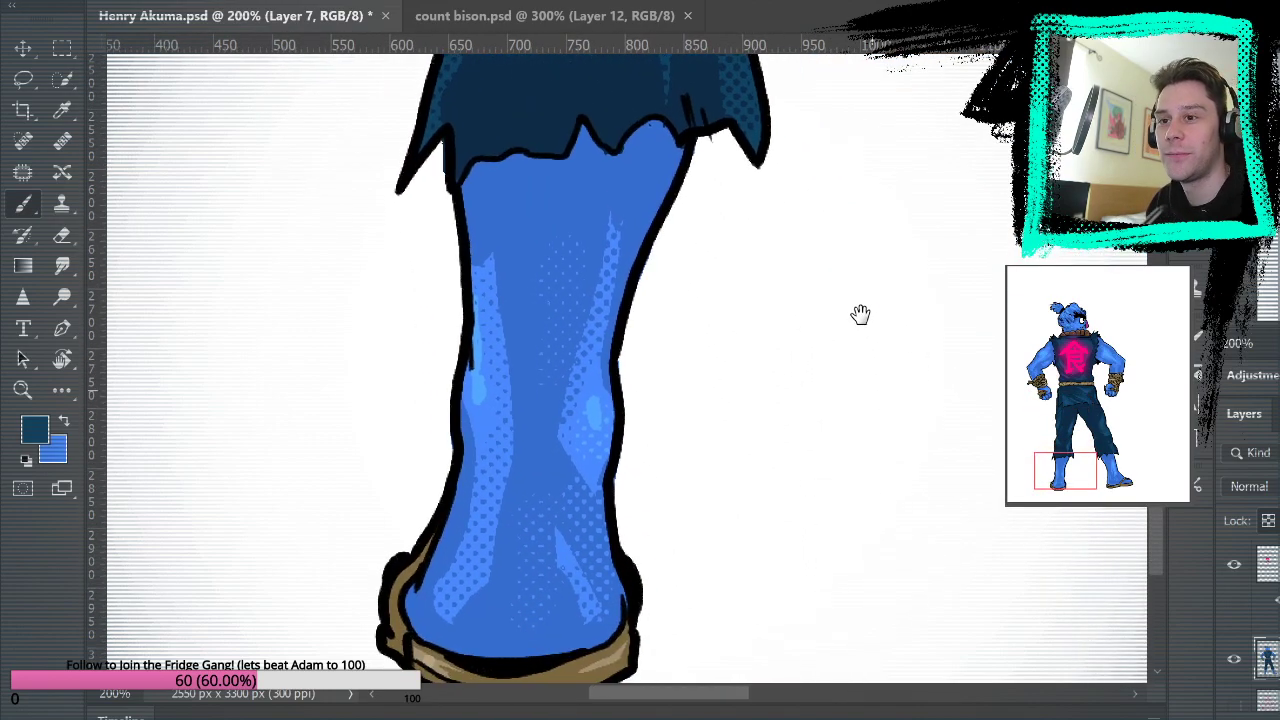
{"action": "left_click", "coordinate": [607, 401], "text": "alt"}
{"action": "mouse_move", "coordinate": [866, 251]}
{"action": "left_mouse_down"}
{"action": "mouse_move", "coordinate": [740, 451]}
{"action": "mouse_move", "coordinate": [857, 334]}
{"action": "mouse_move", "coordinate": [1247, 172]}
{"action": "left_mouse_up"}
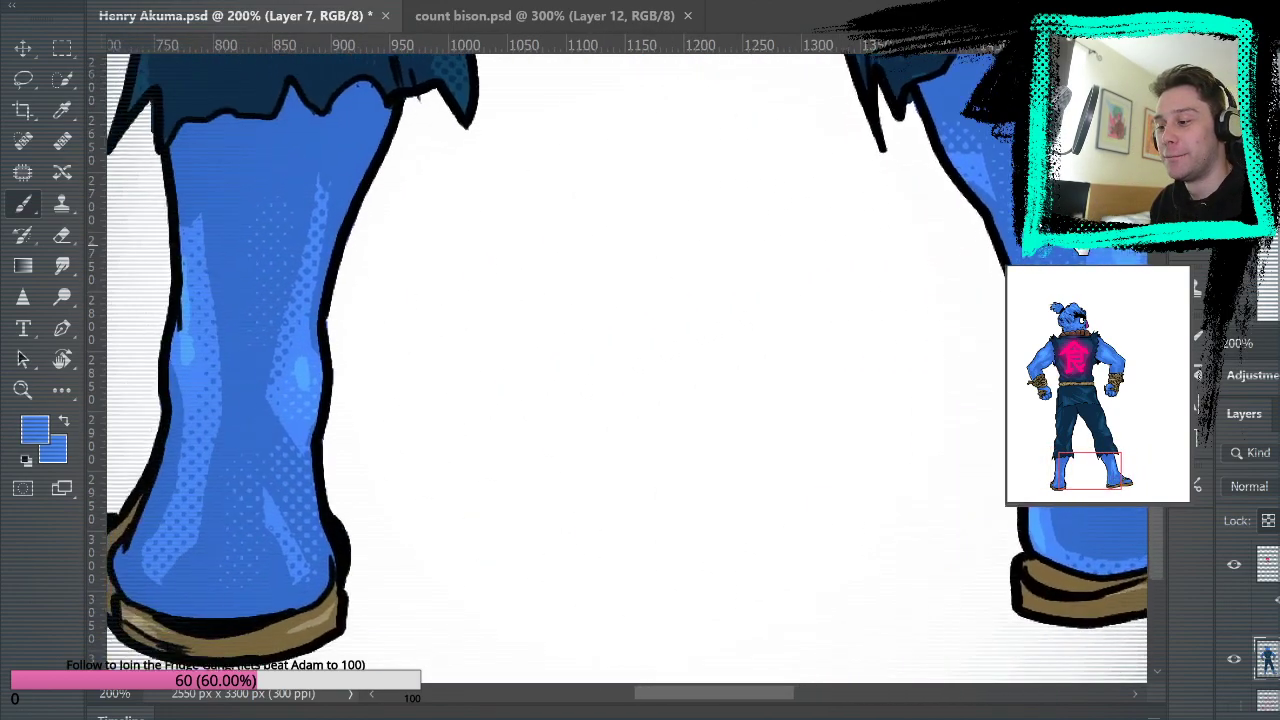
{"action": "left_click_drag", "start_coordinate": [940, 170], "coordinate": [746, 569]}
{"action": "left_click_drag", "start_coordinate": [650, 306], "coordinate": [891, 268]}
{"action": "left_click", "coordinate": [1234, 564]}
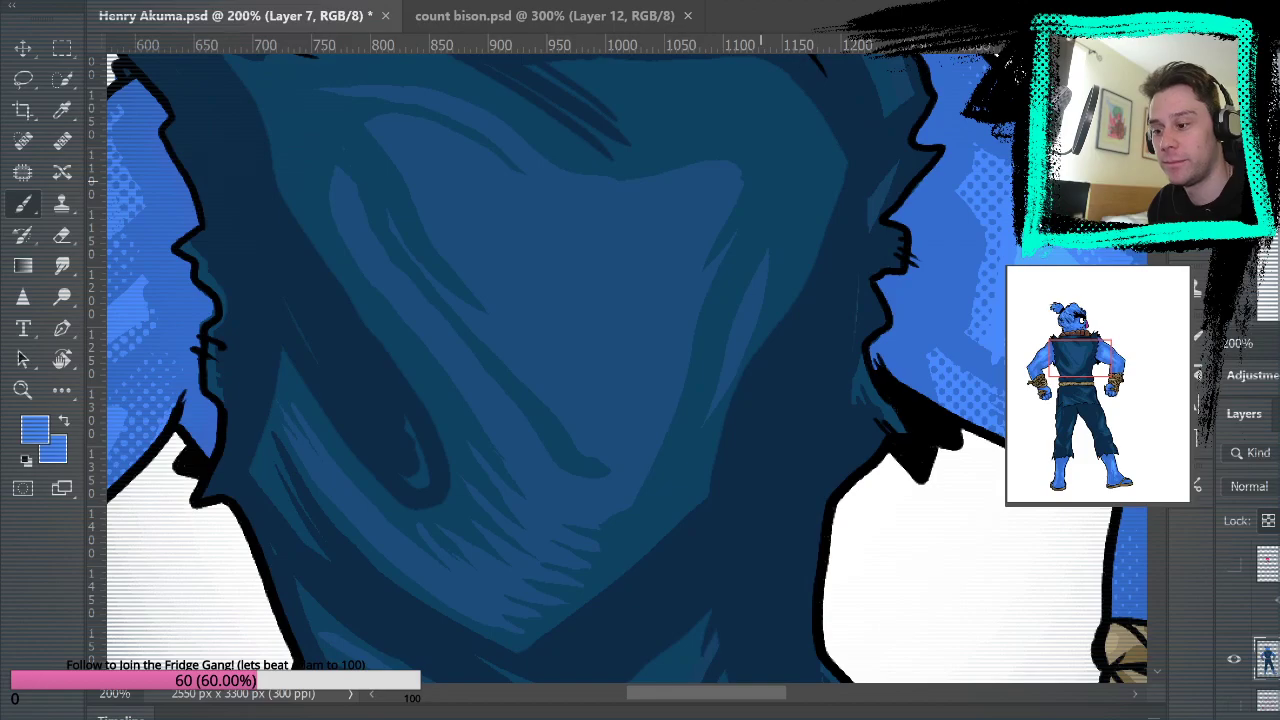
Add midtone and dark blue halftone dots to the tunic's lower back folds just above the rope belt.
{"action": "mouse_move", "coordinate": [846, 330]}
{"action": "left_mouse_down"}
{"action": "mouse_move", "coordinate": [866, 583]}
{"action": "mouse_move", "coordinate": [818, 297]}
{"action": "mouse_move", "coordinate": [909, 614]}
{"action": "mouse_move", "coordinate": [890, 412]}
{"action": "left_mouse_up"}
{"action": "left_click_drag", "start_coordinate": [637, 516], "coordinate": [654, 354]}
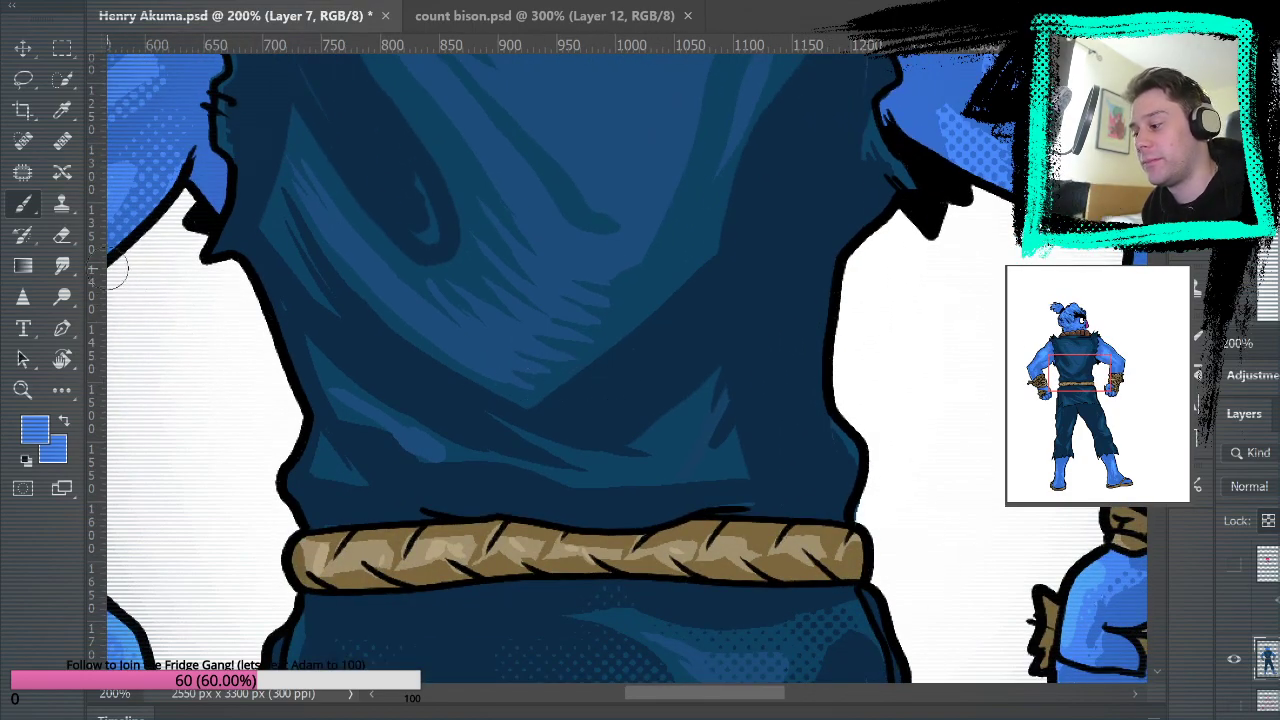
{"action": "left_click", "coordinate": [337, 451], "text": "alt"}
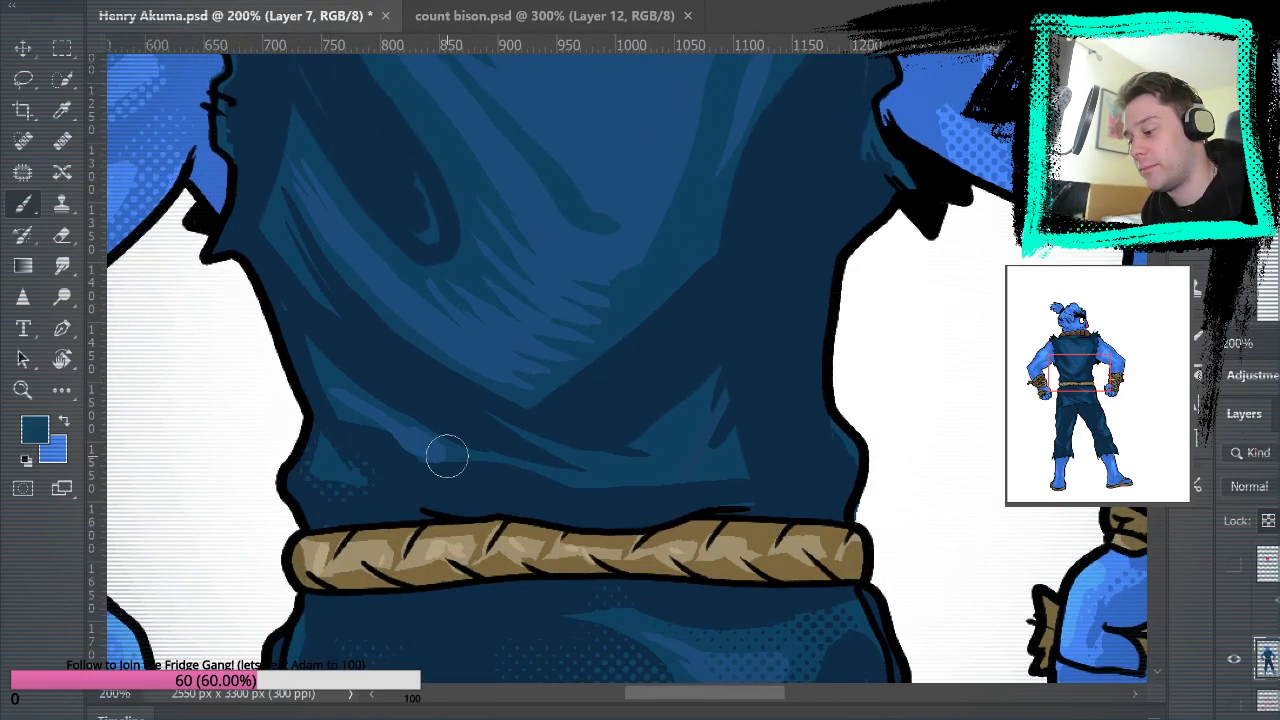
{"action": "mouse_move", "coordinate": [546, 477]}
{"action": "left_mouse_down"}
{"action": "mouse_move", "coordinate": [476, 467]}
{"action": "mouse_move", "coordinate": [572, 482]}
{"action": "mouse_move", "coordinate": [782, 462]}
{"action": "mouse_move", "coordinate": [821, 483]}
{"action": "mouse_move", "coordinate": [763, 461]}
{"action": "left_mouse_up"}
{"action": "mouse_move", "coordinate": [925, 356]}
{"action": "left_mouse_down"}
{"action": "mouse_move", "coordinate": [920, 400]}
{"action": "mouse_move", "coordinate": [924, 362]}
{"action": "left_mouse_up"}
{"action": "left_click", "coordinate": [758, 313], "text": "alt"}
{"action": "mouse_move", "coordinate": [676, 399]}
{"action": "left_mouse_down"}
{"action": "mouse_move", "coordinate": [632, 444]}
{"action": "mouse_move", "coordinate": [694, 414]}
{"action": "mouse_move", "coordinate": [719, 360]}
{"action": "mouse_move", "coordinate": [649, 442]}
{"action": "mouse_move", "coordinate": [742, 392]}
{"action": "left_mouse_up"}
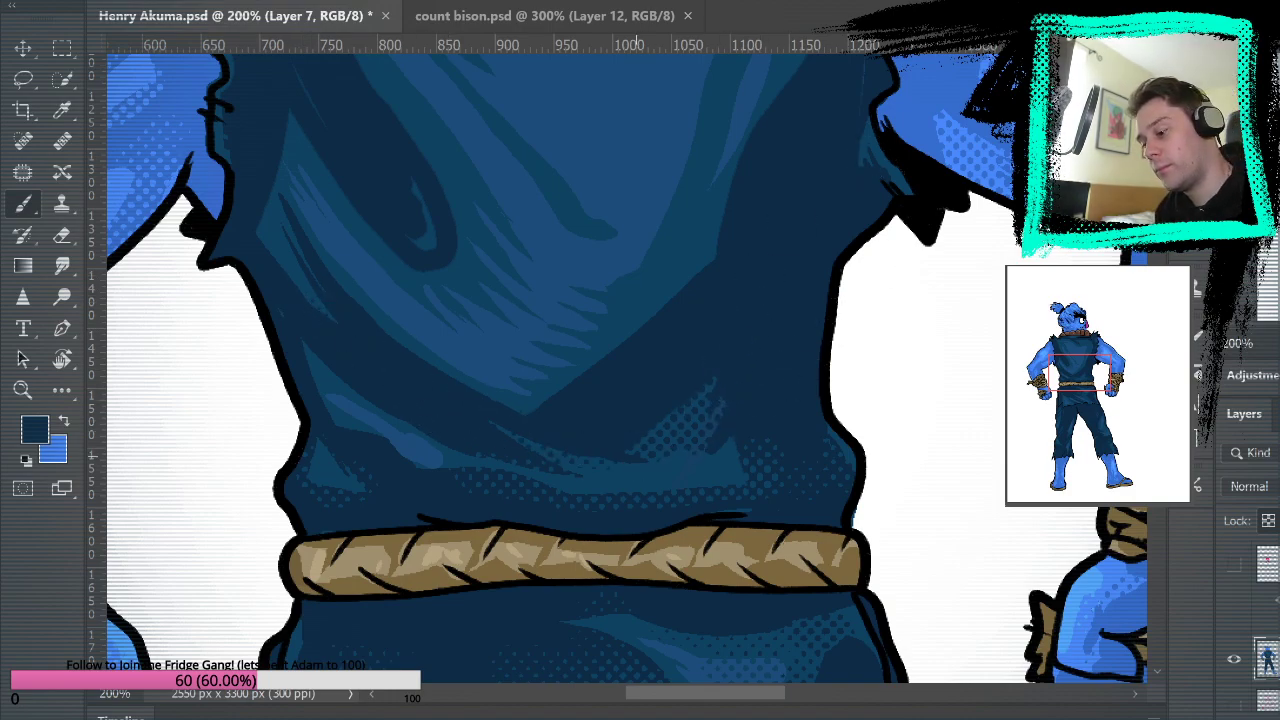
Paint dark blue halftone dots over the small fold highlights on the tunic's left side and along both torn armholes.
{"action": "left_click_drag", "start_coordinate": [650, 406], "coordinate": [786, 463]}
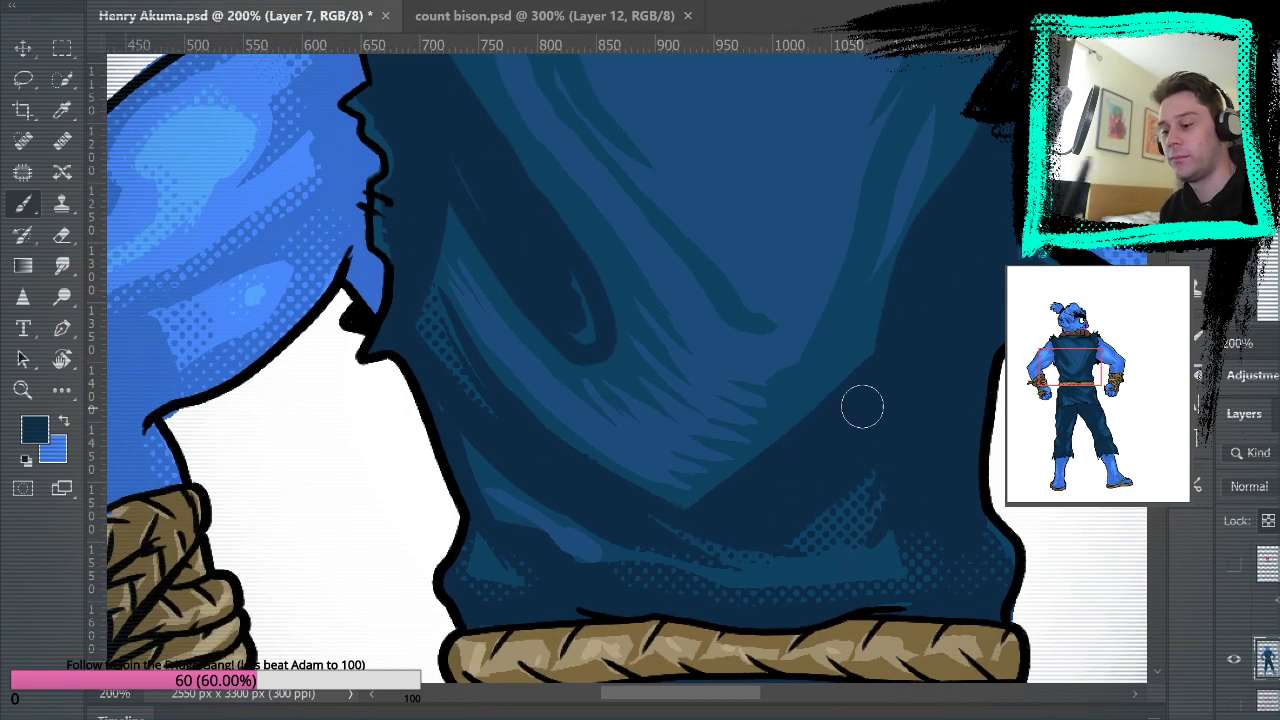
{"action": "left_click_drag", "start_coordinate": [846, 414], "coordinate": [976, 537]}
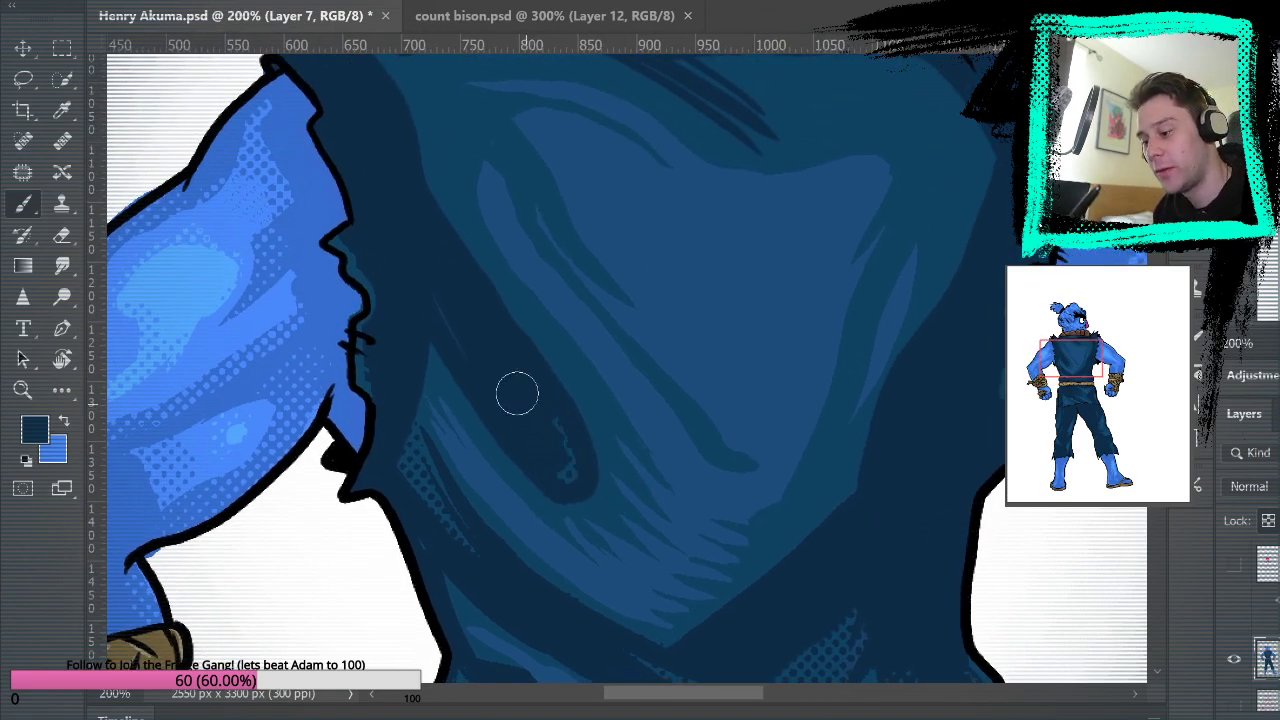
{"action": "left_click_drag", "start_coordinate": [957, 514], "coordinate": [975, 590]}
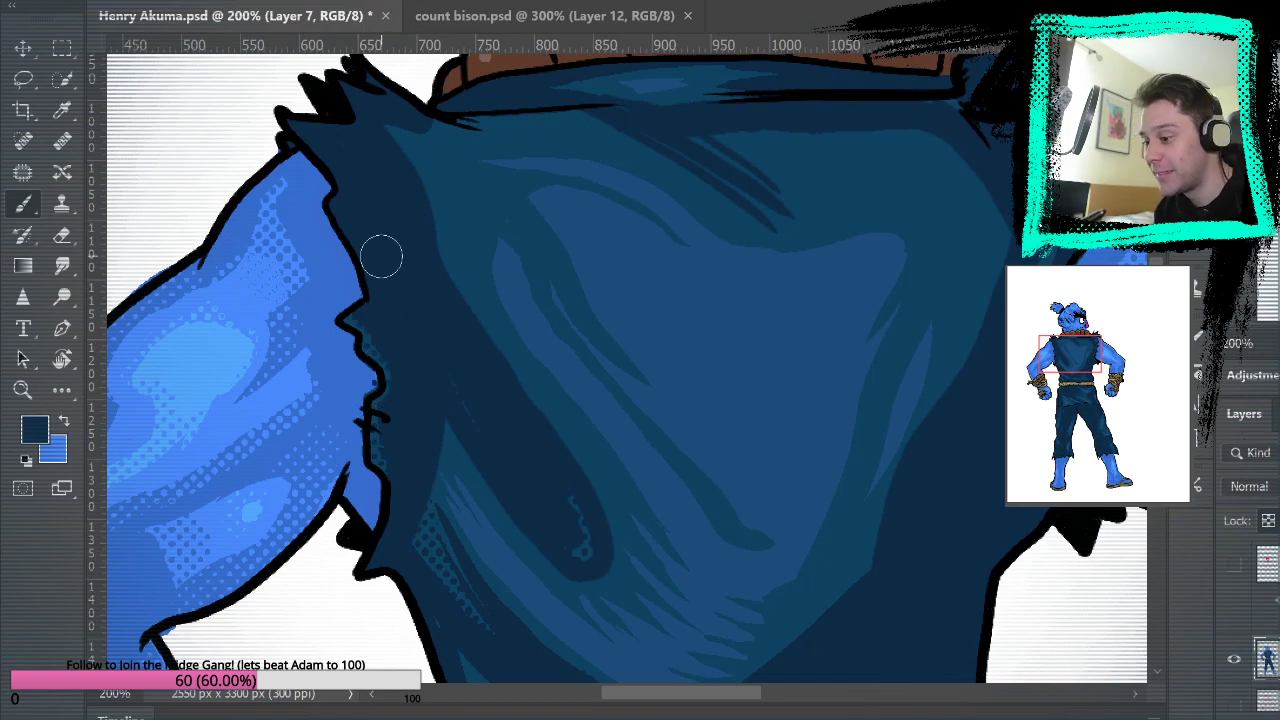
{"action": "left_click_drag", "start_coordinate": [1028, 441], "coordinate": [883, 451]}
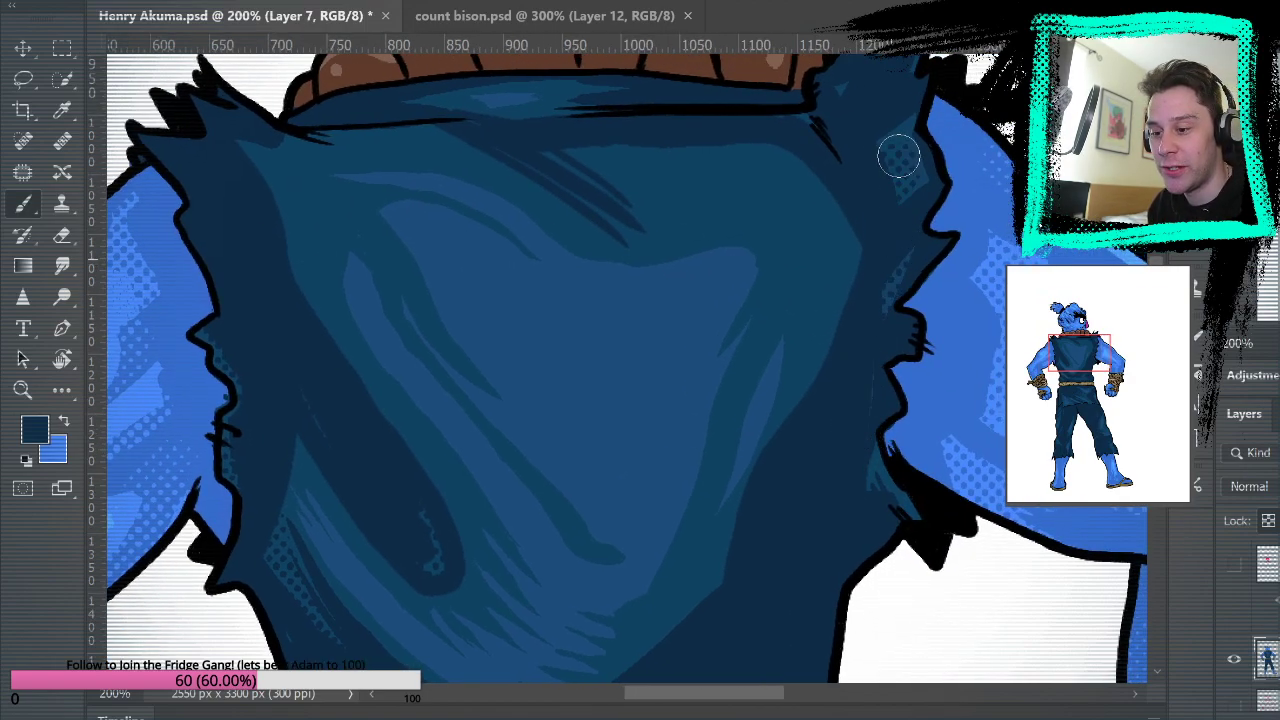
{"action": "left_click_drag", "start_coordinate": [963, 289], "coordinate": [972, 513]}
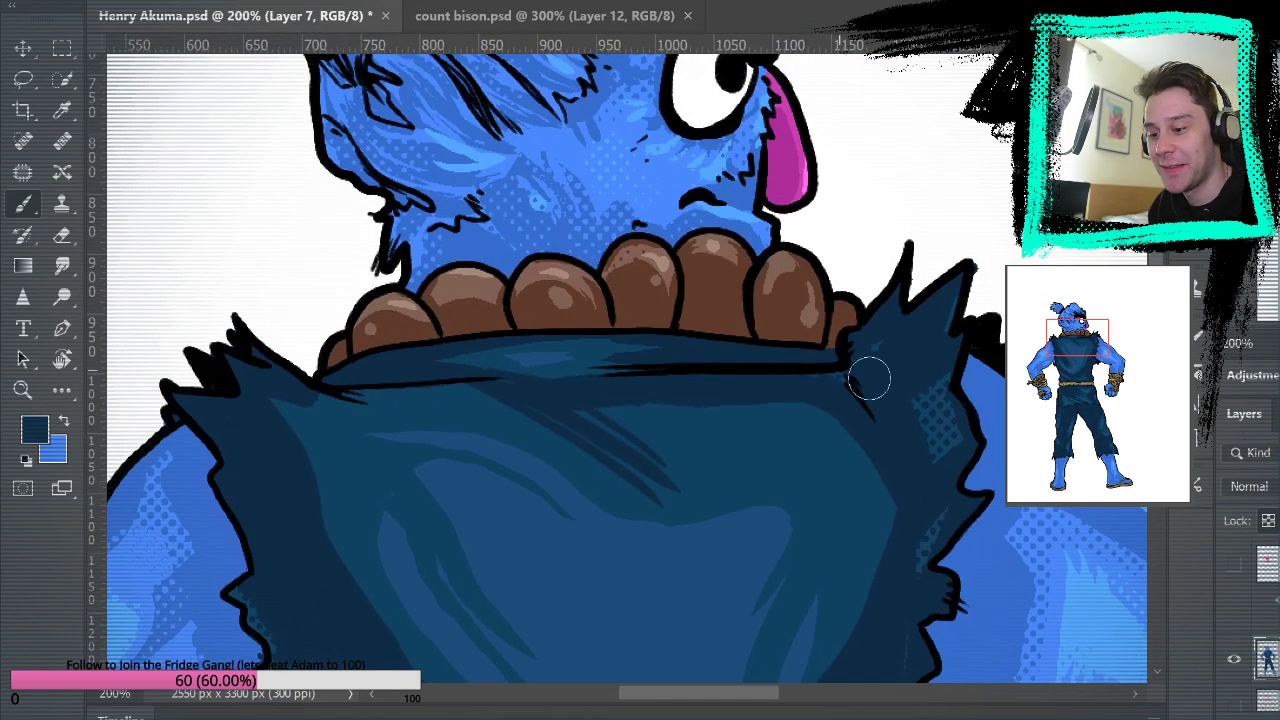
Add dark dots along the upper back's right shadow edge, and midtone dots along its lower and left shadow edges.
{"action": "scroll", "coordinate": [848, 310], "scroll_direction": "down", "scroll_amount": 5}
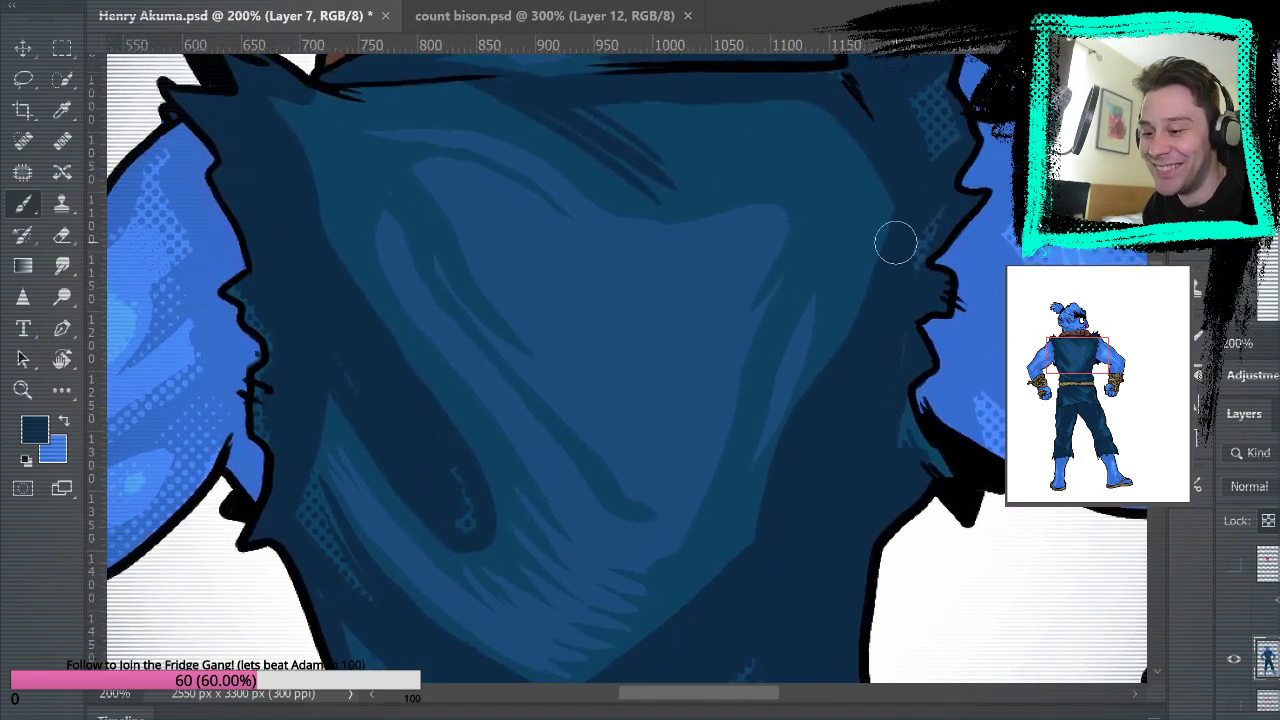
{"action": "mouse_move", "coordinate": [813, 260]}
{"action": "left_mouse_down"}
{"action": "mouse_move", "coordinate": [871, 129]}
{"action": "mouse_move", "coordinate": [846, 350]}
{"action": "left_mouse_up"}
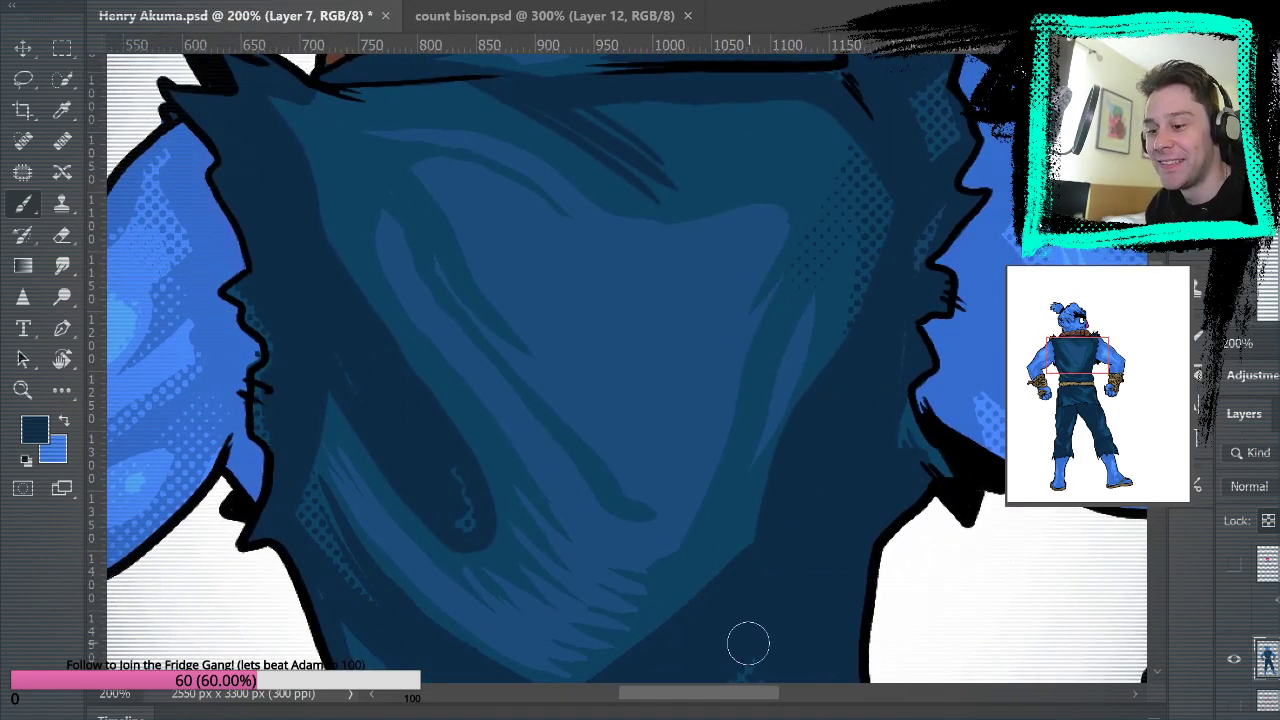
{"action": "left_click_drag", "start_coordinate": [821, 518], "coordinate": [864, 328]}
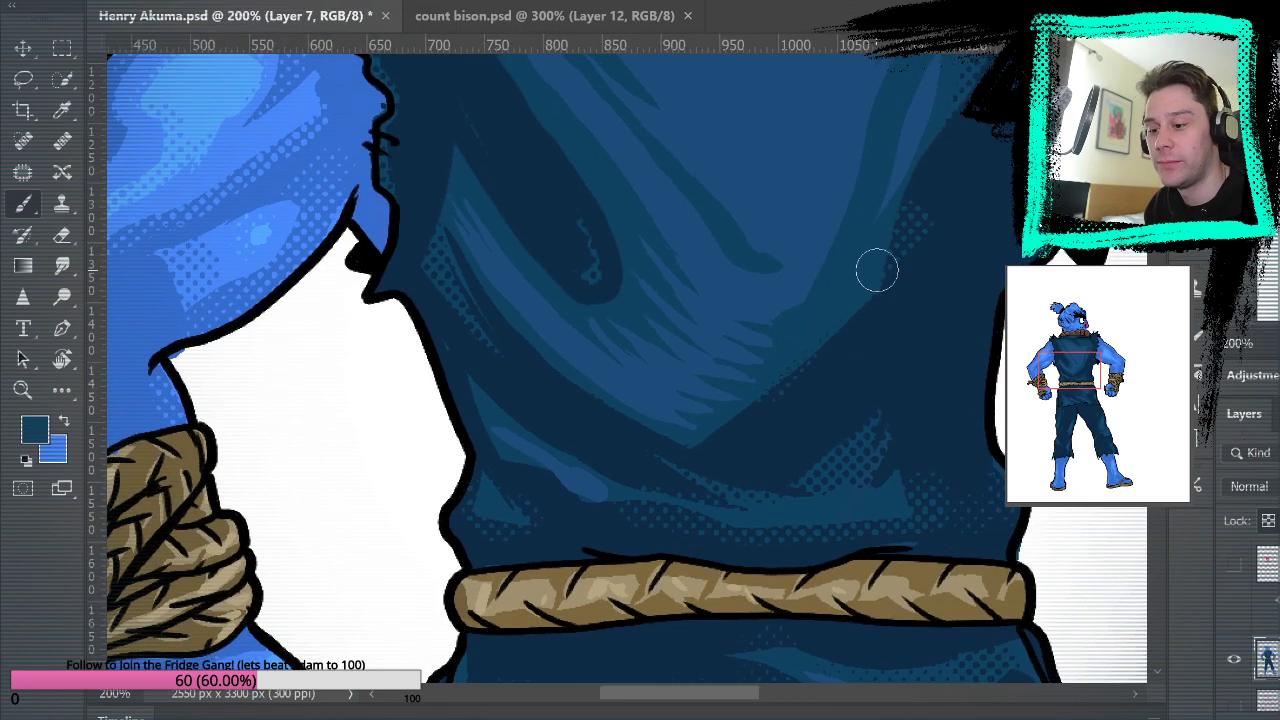
{"action": "left_click_drag", "start_coordinate": [887, 323], "coordinate": [946, 426]}
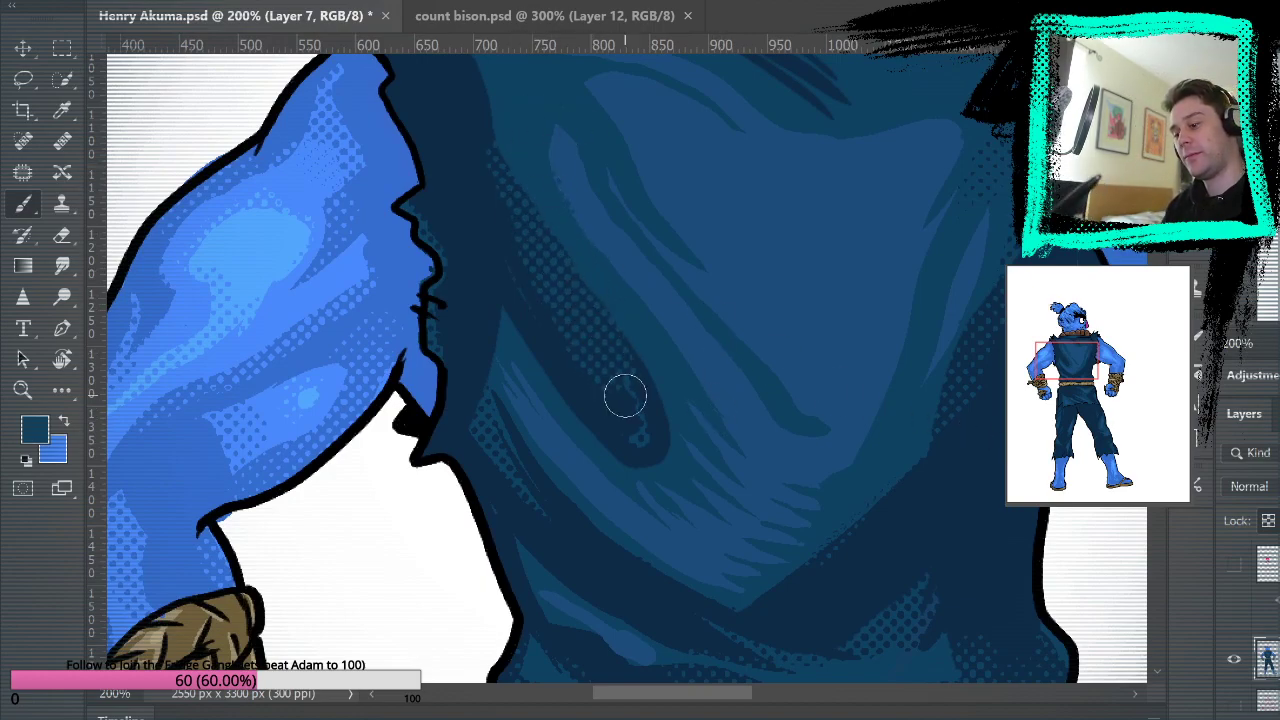
Add midtone dots to the lower centre of the back's light panel, and lighter blue dots above its upper right edge.
{"action": "left_click_drag", "start_coordinate": [537, 131], "coordinate": [637, 460]}
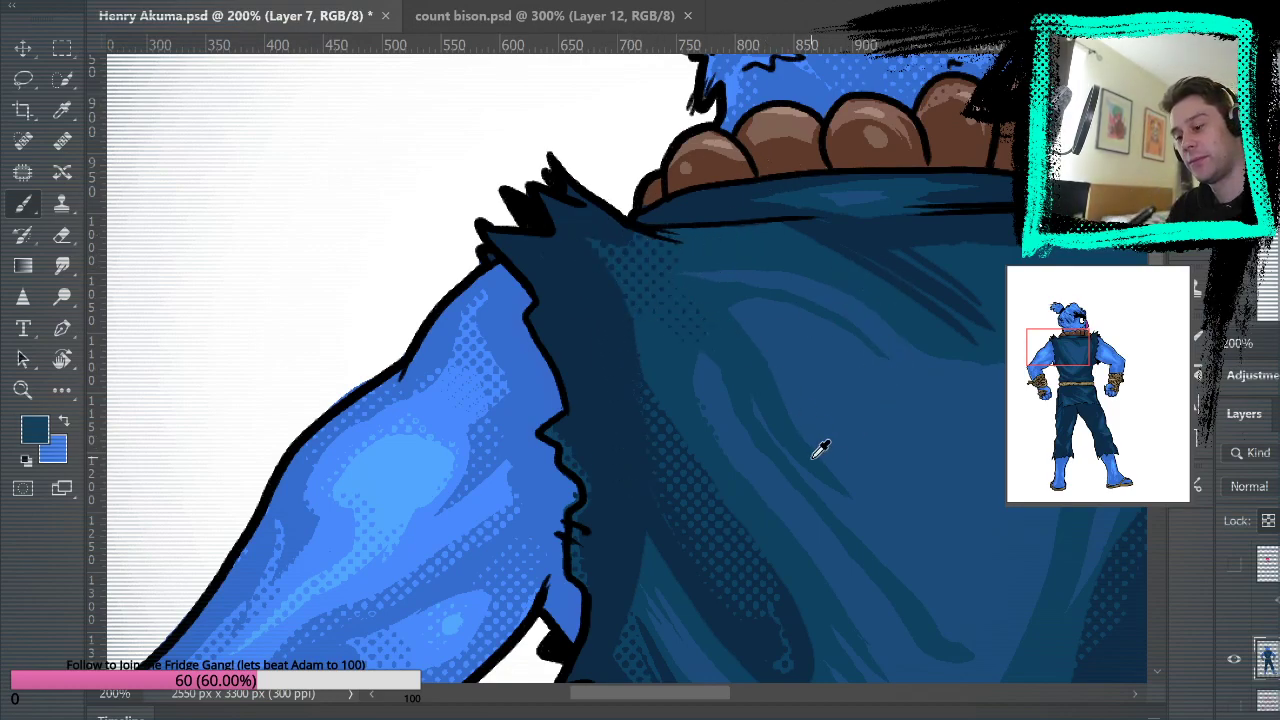
{"action": "left_click_drag", "start_coordinate": [1034, 530], "coordinate": [806, 471]}
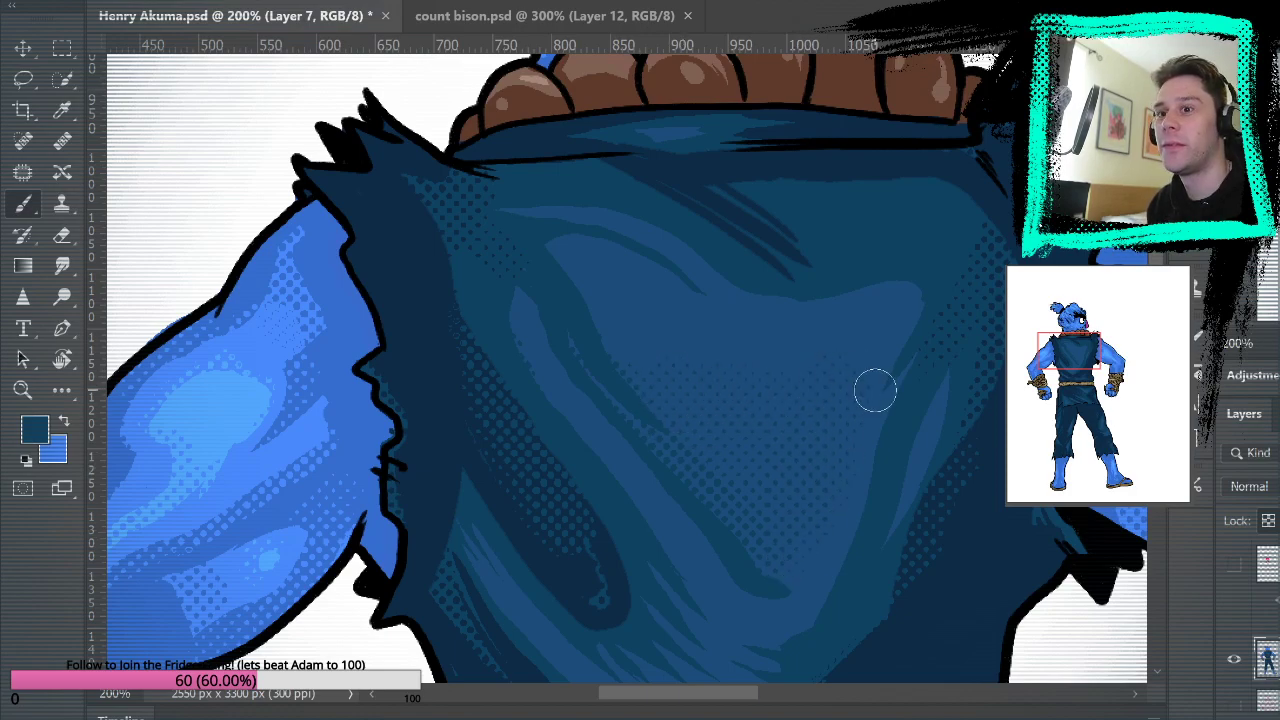
{"action": "left_click", "coordinate": [882, 299], "text": "alt"}
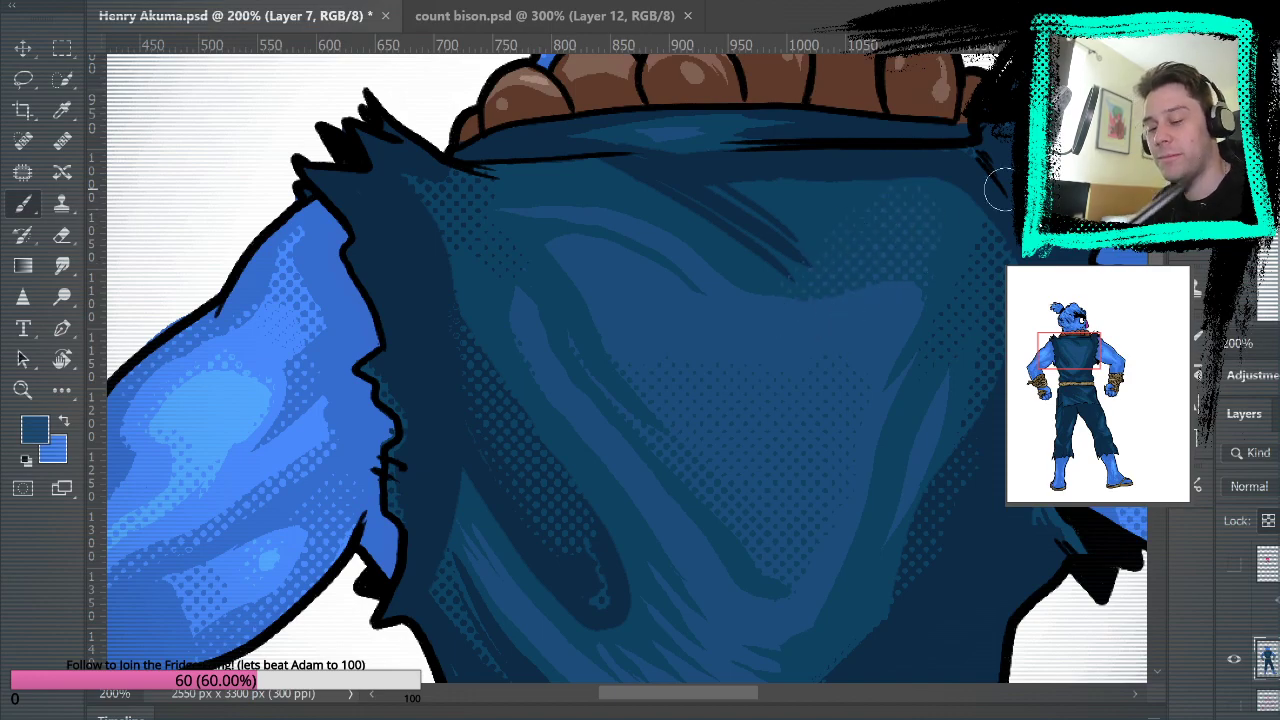
Add halftone dots around the dark diagonal folds below the collar and midtone dots along the light panel's upper left highlight.
{"action": "left_click", "coordinate": [846, 194], "text": "alt"}
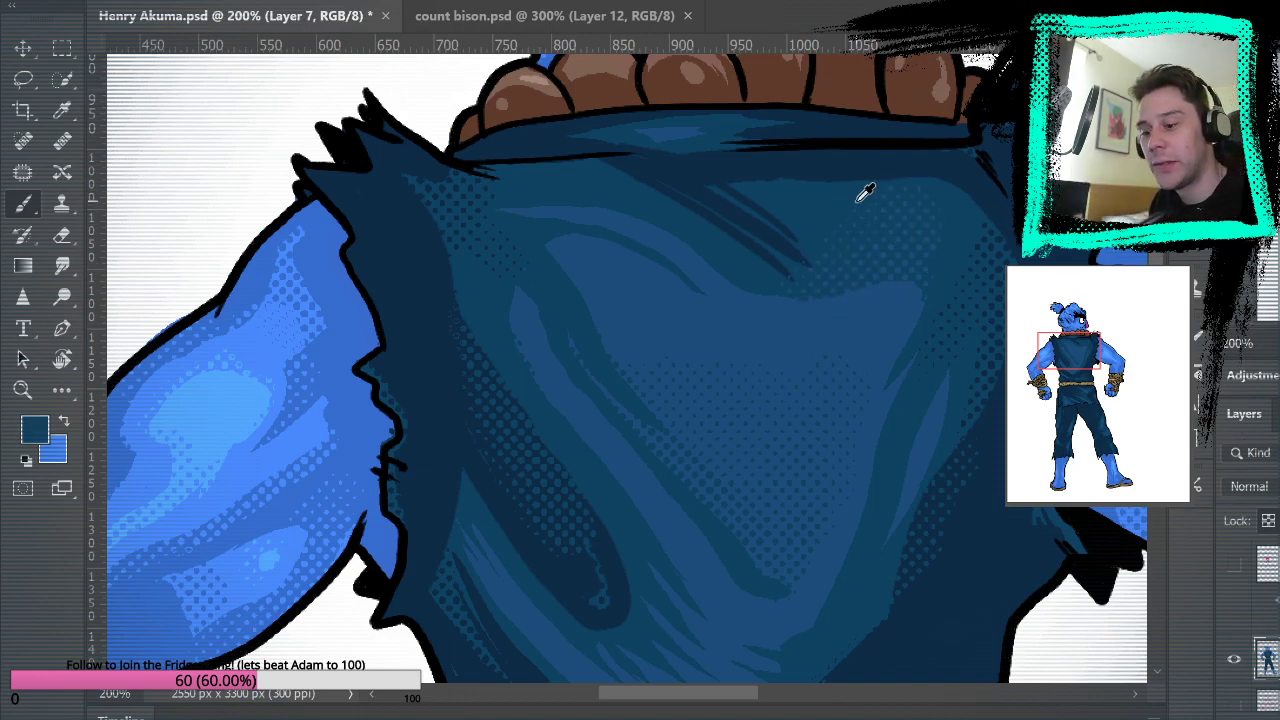
{"action": "left_click", "coordinate": [762, 214], "text": "alt"}
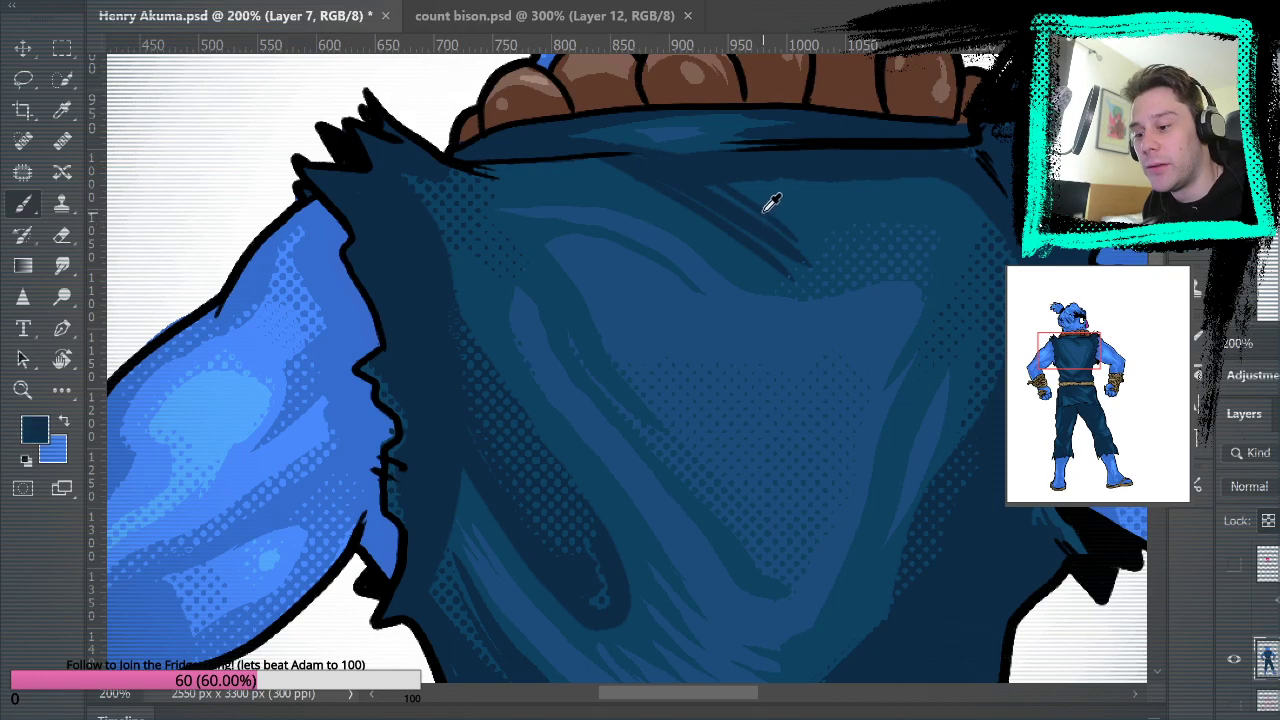
{"action": "left_click", "coordinate": [812, 204], "text": "alt"}
{"action": "left_click", "coordinate": [902, 268], "text": "alt"}
{"action": "left_click", "coordinate": [833, 201], "text": "alt"}
{"action": "left_click", "coordinate": [654, 237], "text": "alt"}
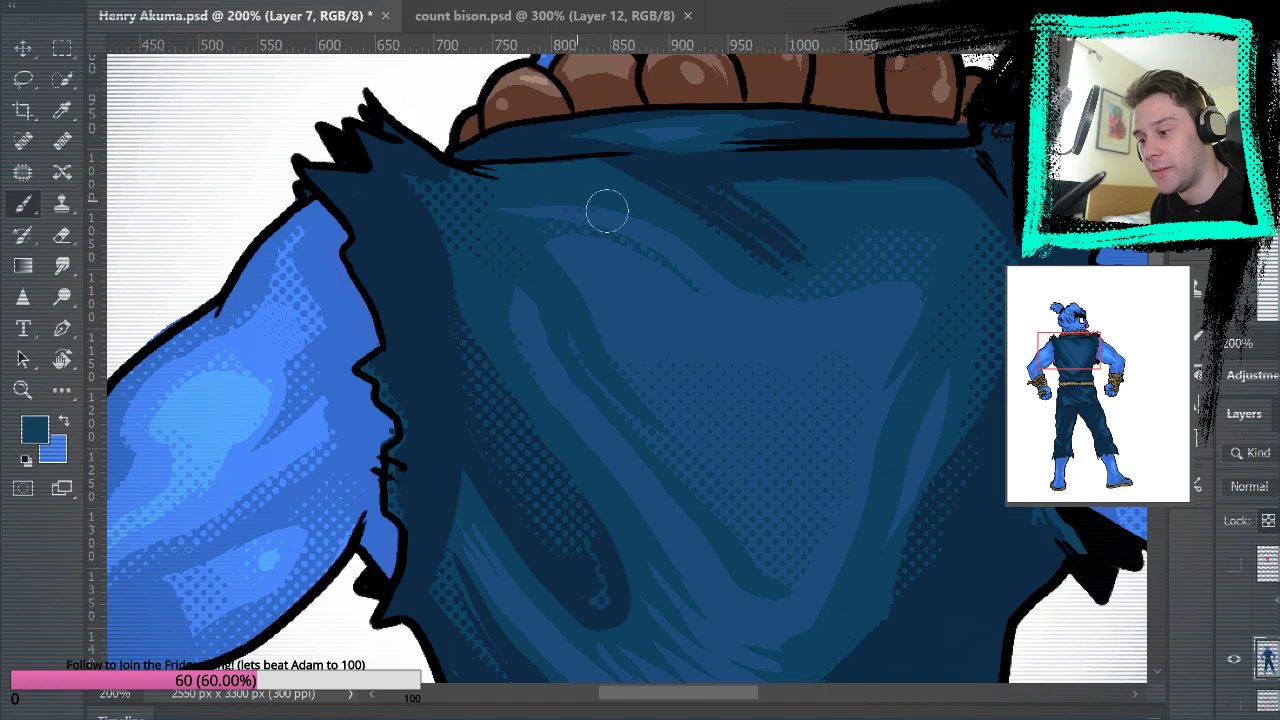
Paint midtone dots over the light fold streaks of the lower back and in the dark shadow along its right side.
{"action": "left_click_drag", "start_coordinate": [940, 257], "coordinate": [950, 405]}
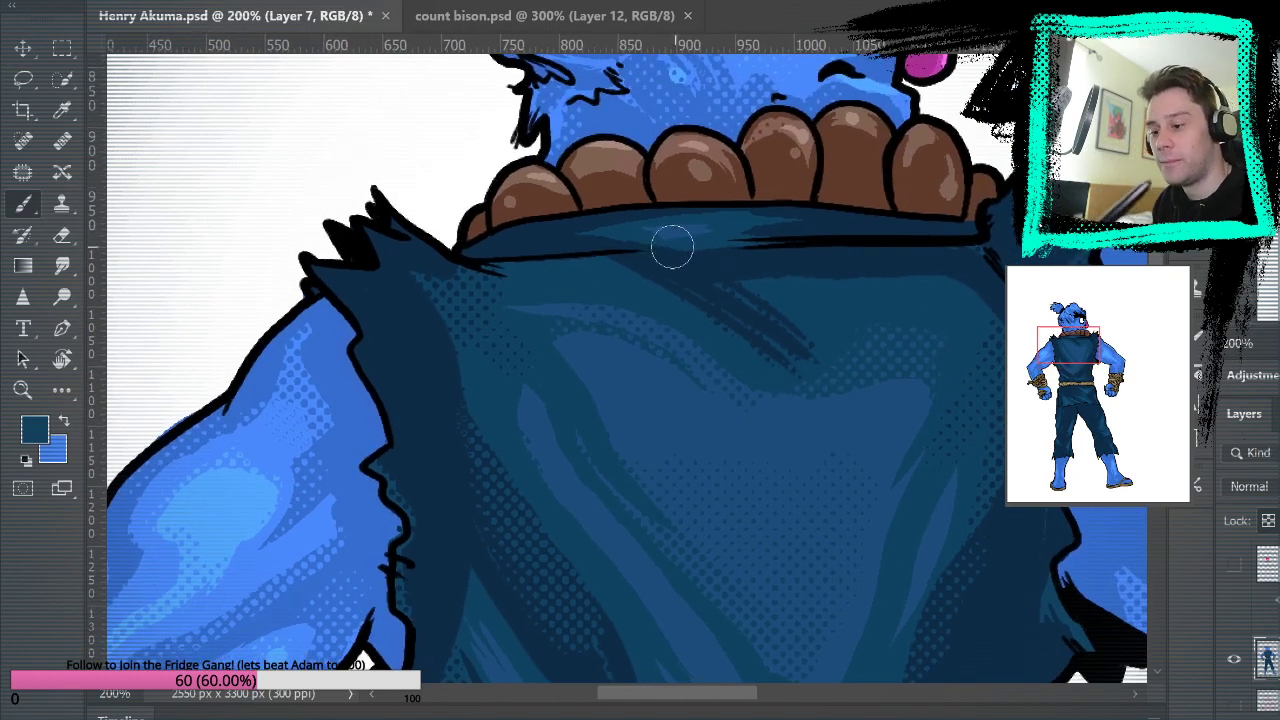
{"action": "left_click_drag", "start_coordinate": [857, 266], "coordinate": [921, 108]}
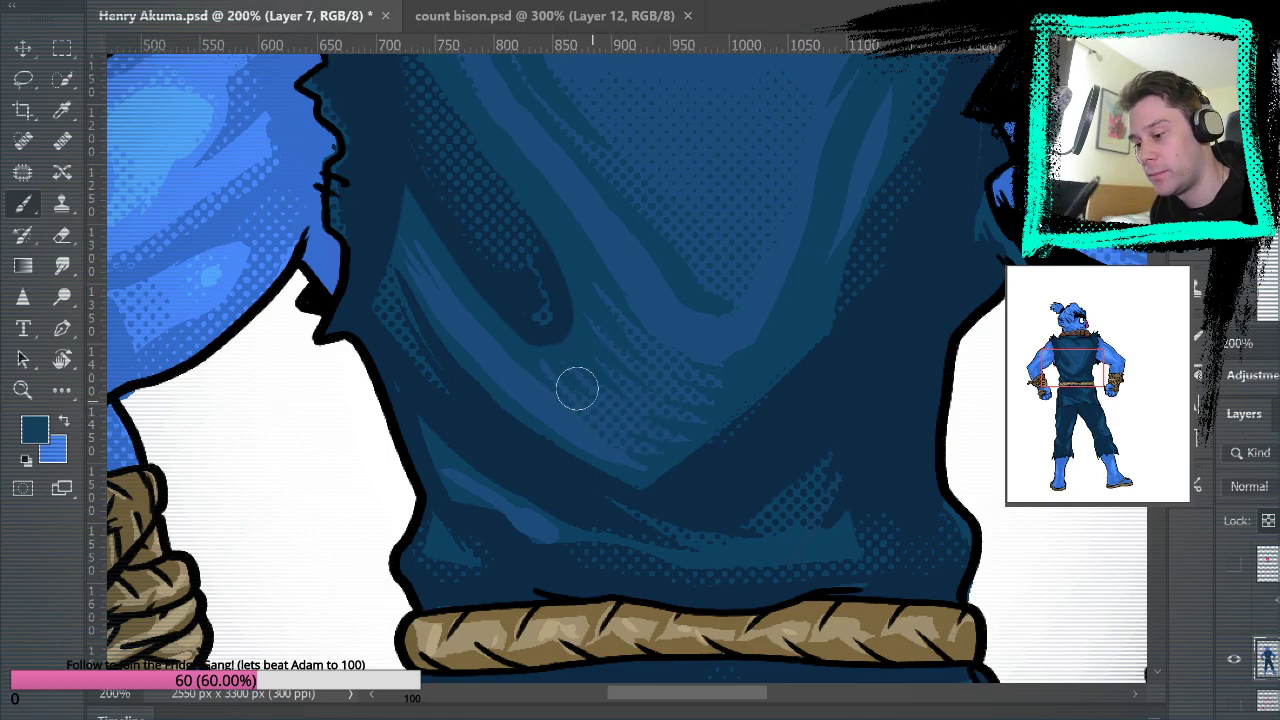
{"action": "mouse_move", "coordinate": [939, 286]}
{"action": "left_mouse_down"}
{"action": "mouse_move", "coordinate": [966, 423]}
{"action": "mouse_move", "coordinate": [959, 506]}
{"action": "mouse_move", "coordinate": [888, 328]}
{"action": "left_mouse_up"}
{"action": "left_click_drag", "start_coordinate": [619, 496], "coordinate": [752, 378]}
{"action": "left_click_drag", "start_coordinate": [946, 383], "coordinate": [1004, 680]}
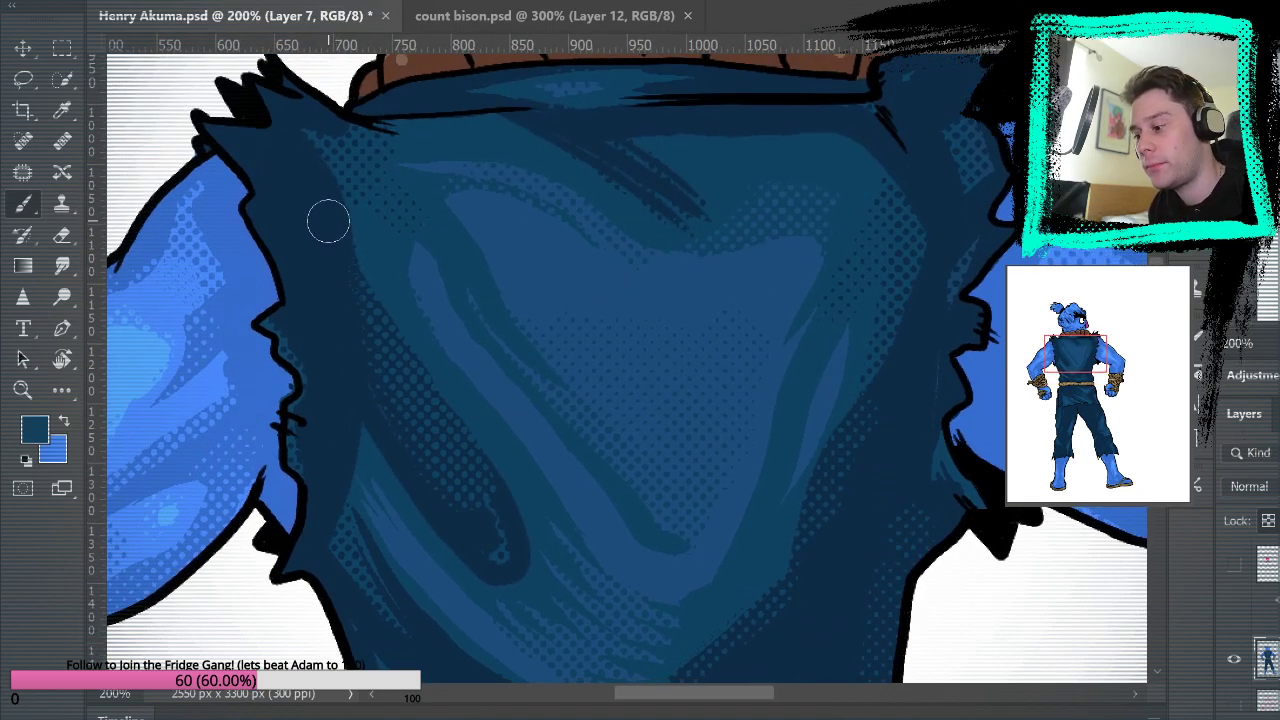
Add midtone dots to the dark shadow on the tunic's left shoulder and along the collar highlight below the beads.
{"action": "left_click_drag", "start_coordinate": [471, 297], "coordinate": [453, 437]}
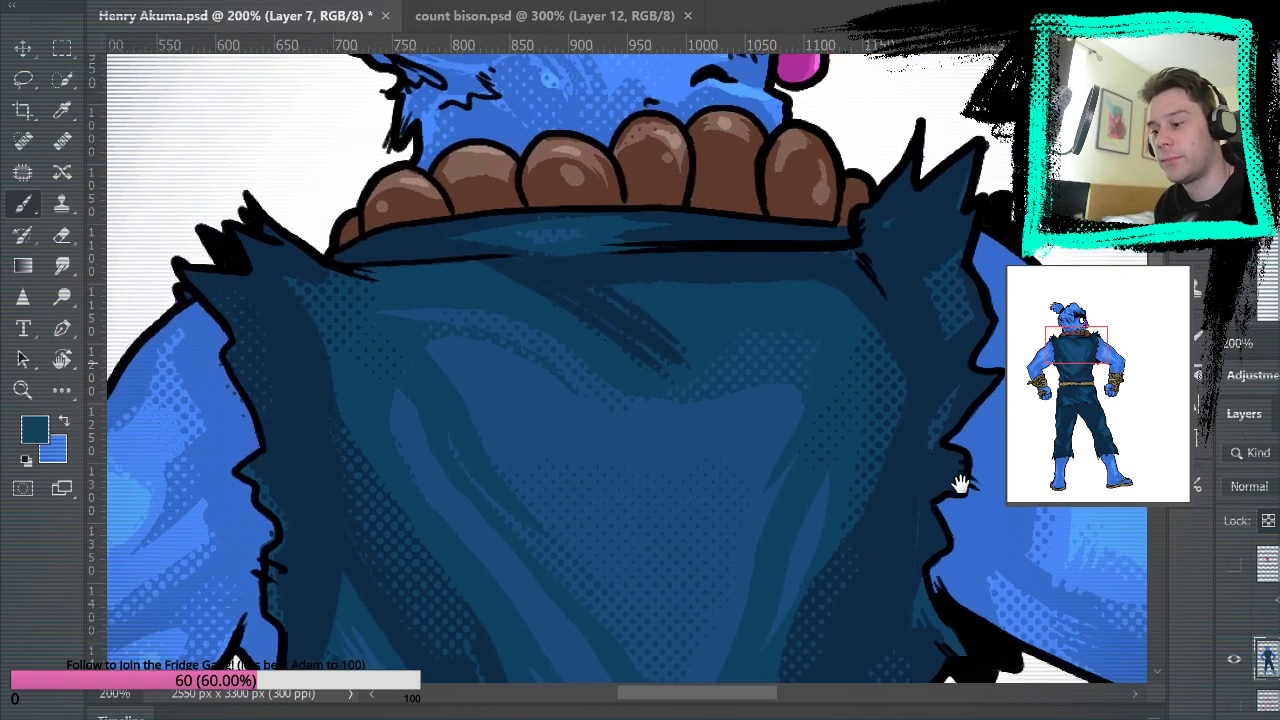
{"action": "left_click", "coordinate": [236, 425], "text": "alt"}
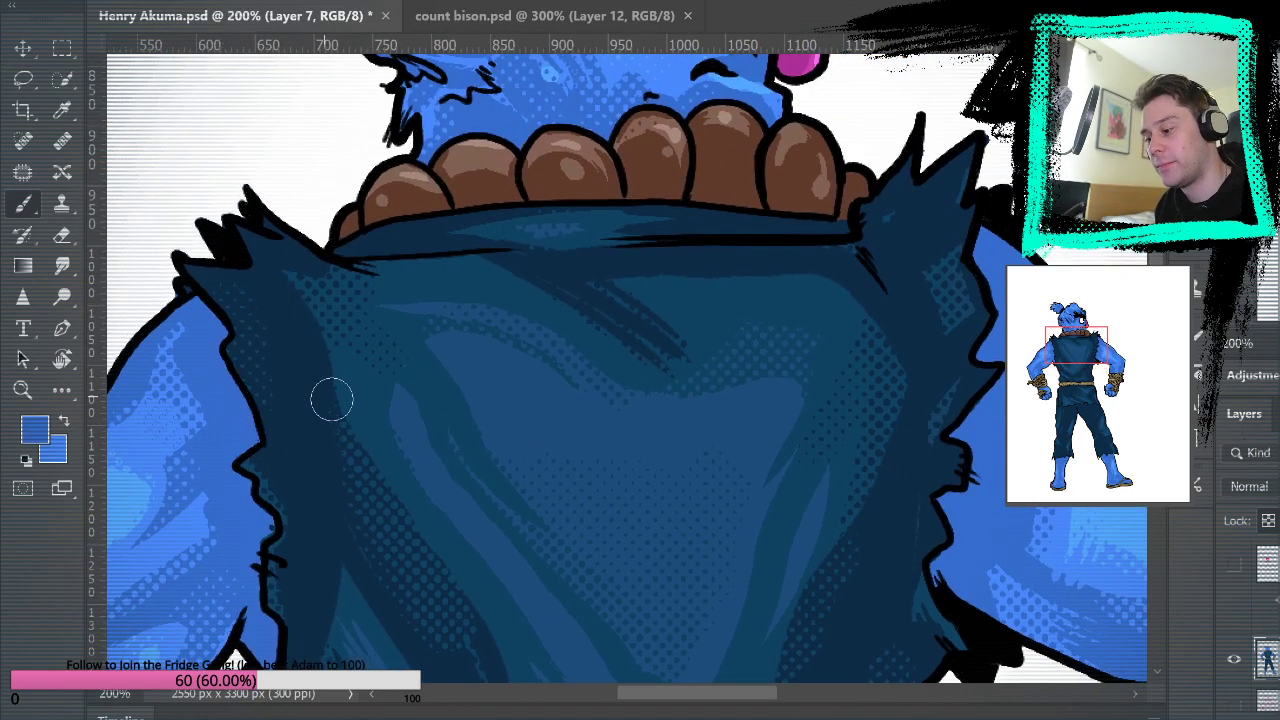
{"action": "left_click", "coordinate": [366, 371], "text": "alt"}
{"action": "left_click_drag", "start_coordinate": [937, 402], "coordinate": [943, 354]}
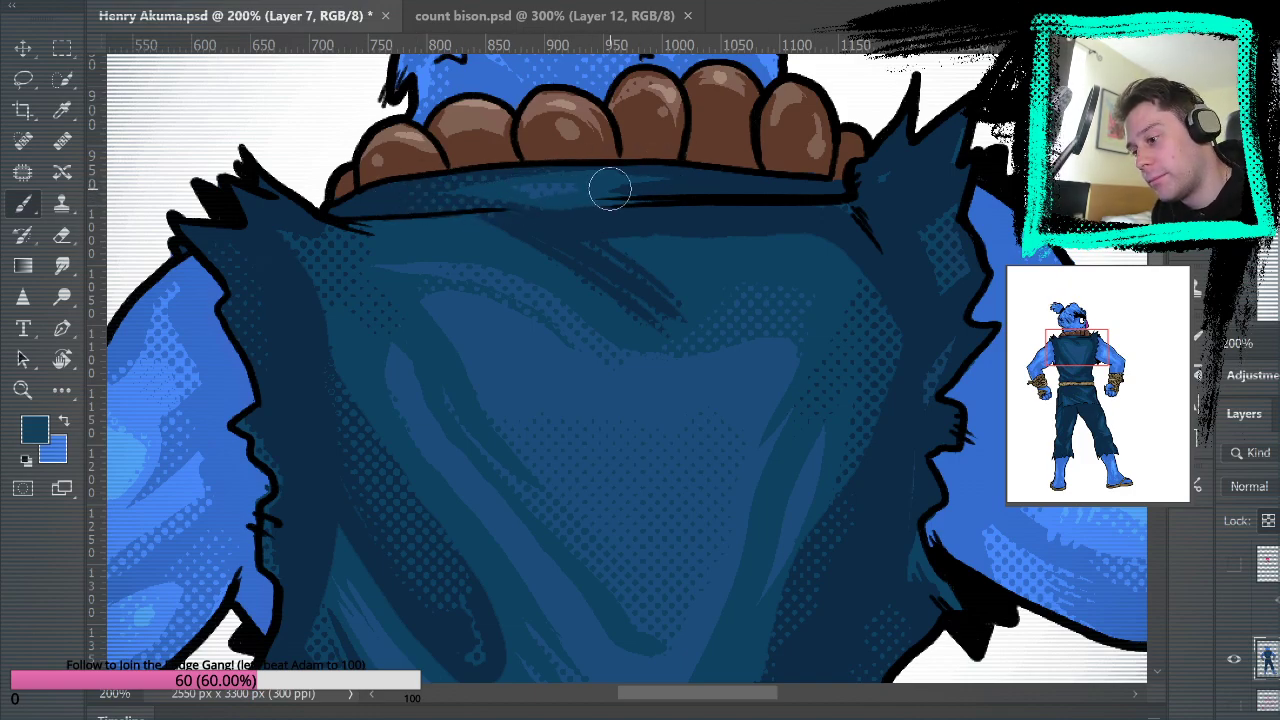
{"action": "scroll", "coordinate": [957, 429], "scroll_direction": "up", "scroll_amount": 4}
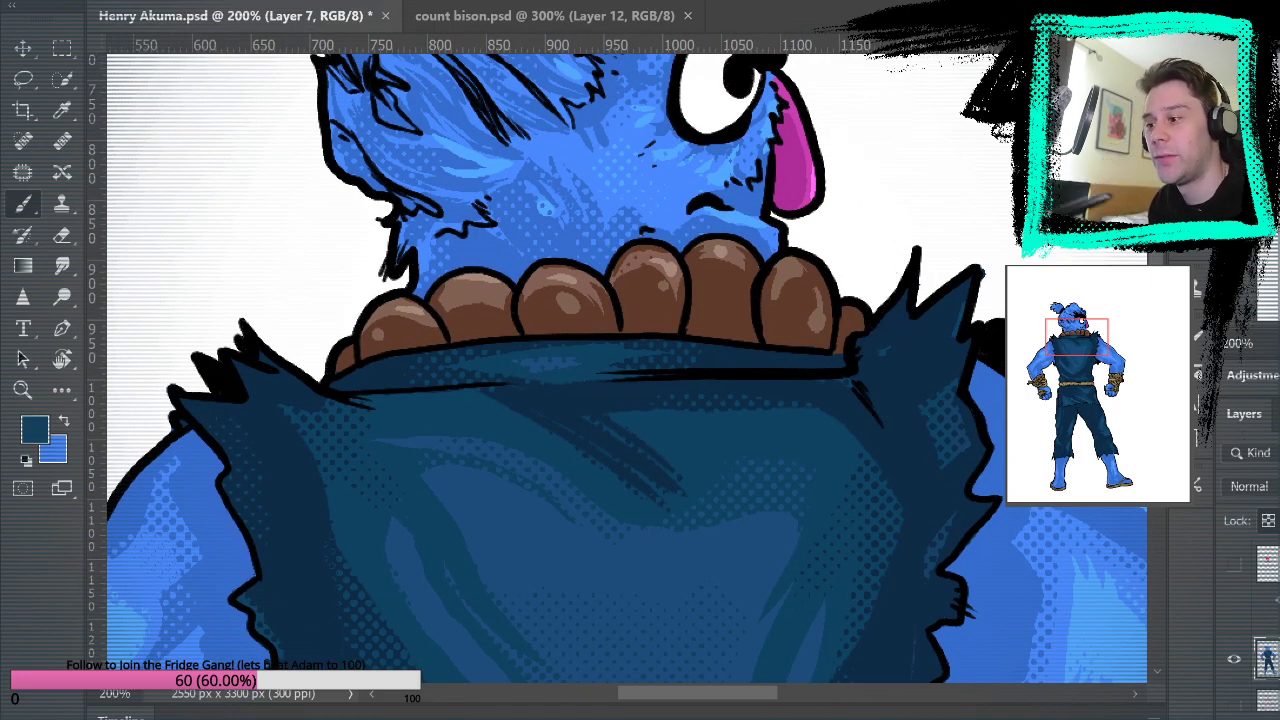
Paint brown halftone dots sampled from the rope over the highlights of the right wrist wrap.
{"action": "key", "text": "ctrl+0"}
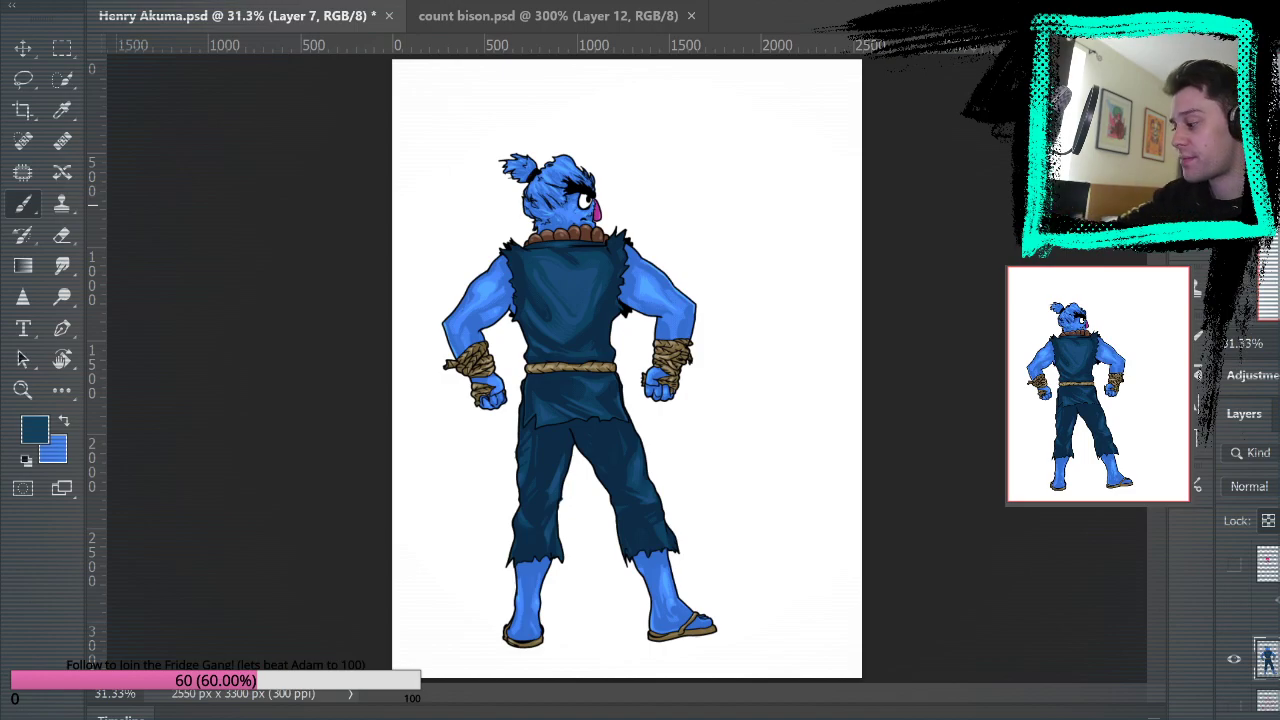
{"action": "left_click", "coordinate": [22, 389]}
{"action": "left_click", "coordinate": [674, 357]}
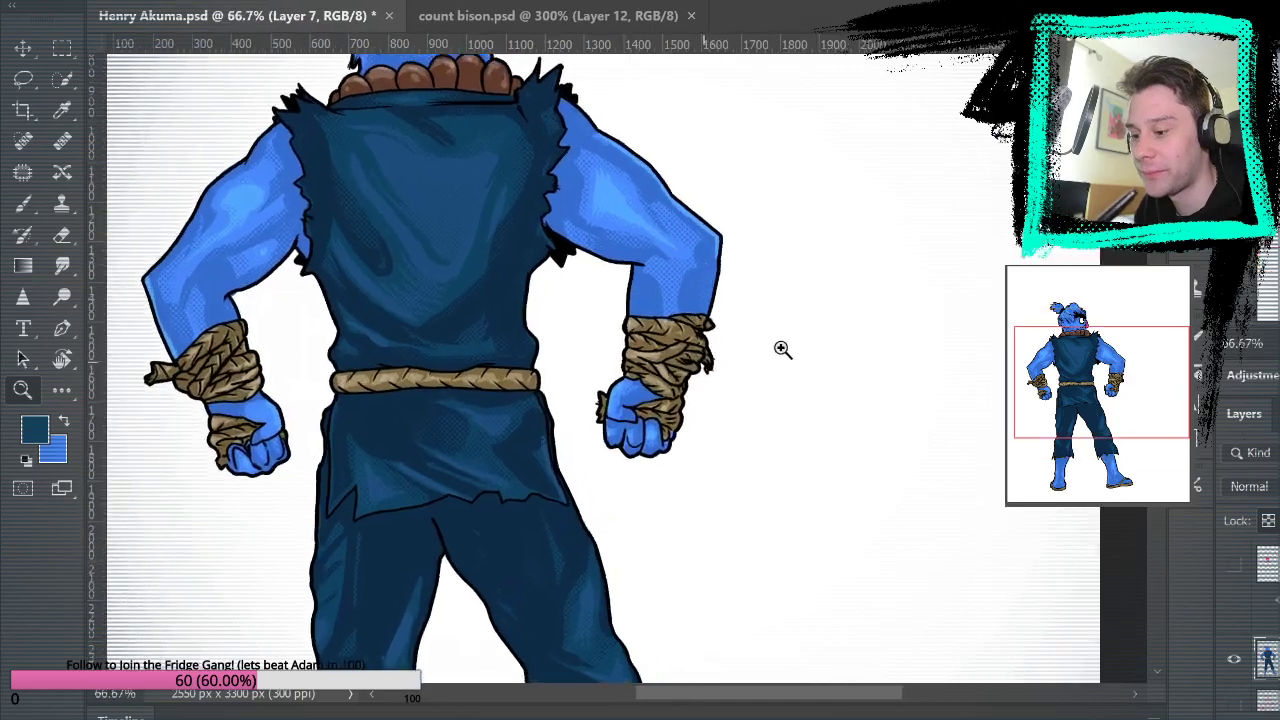
{"action": "left_click", "coordinate": [690, 349]}
{"action": "left_click", "coordinate": [682, 349]}
{"action": "left_click", "coordinate": [680, 349]}
{"action": "left_click", "coordinate": [22, 203]}
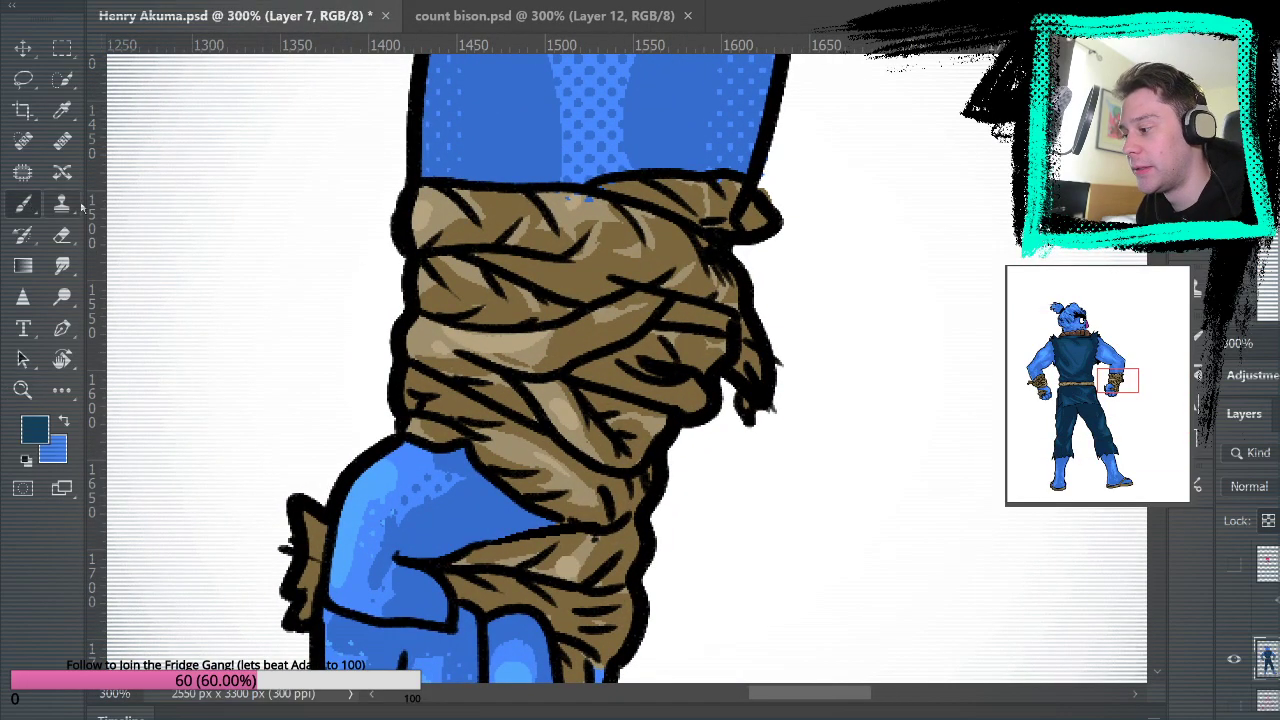
{"action": "left_click", "coordinate": [600, 195], "text": "alt"}
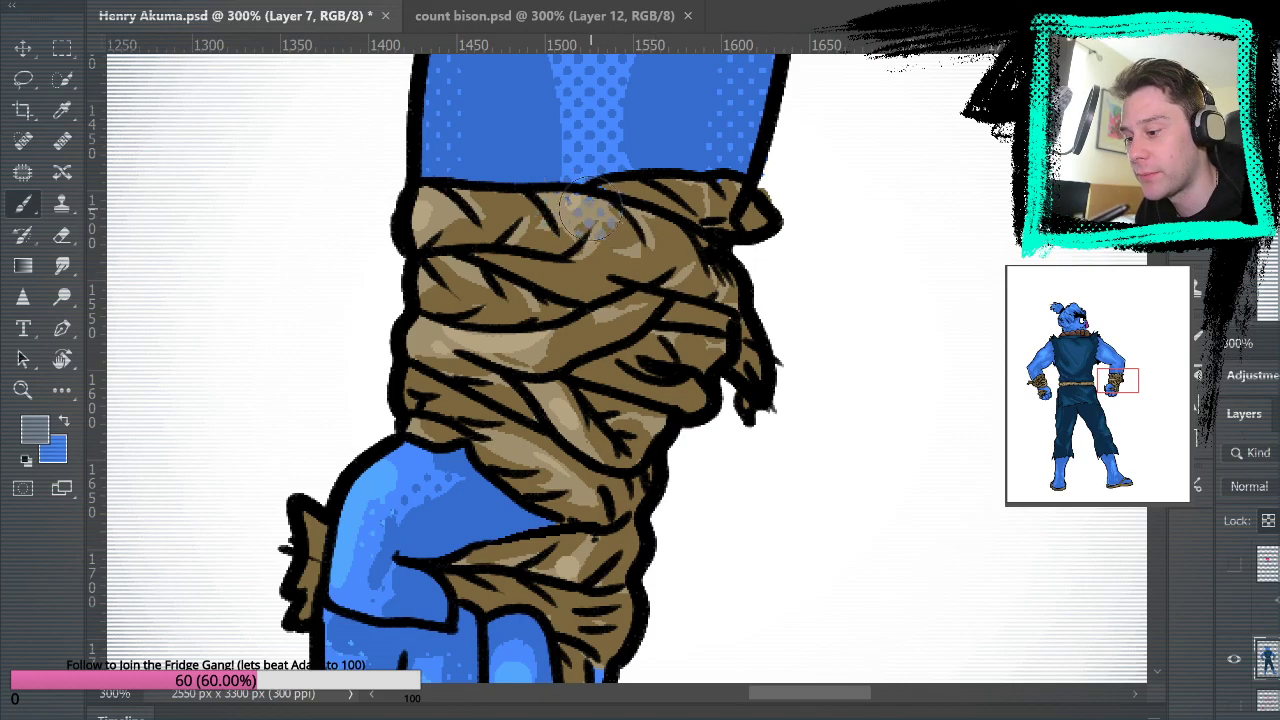
{"action": "left_click", "coordinate": [600, 210], "text": "alt"}
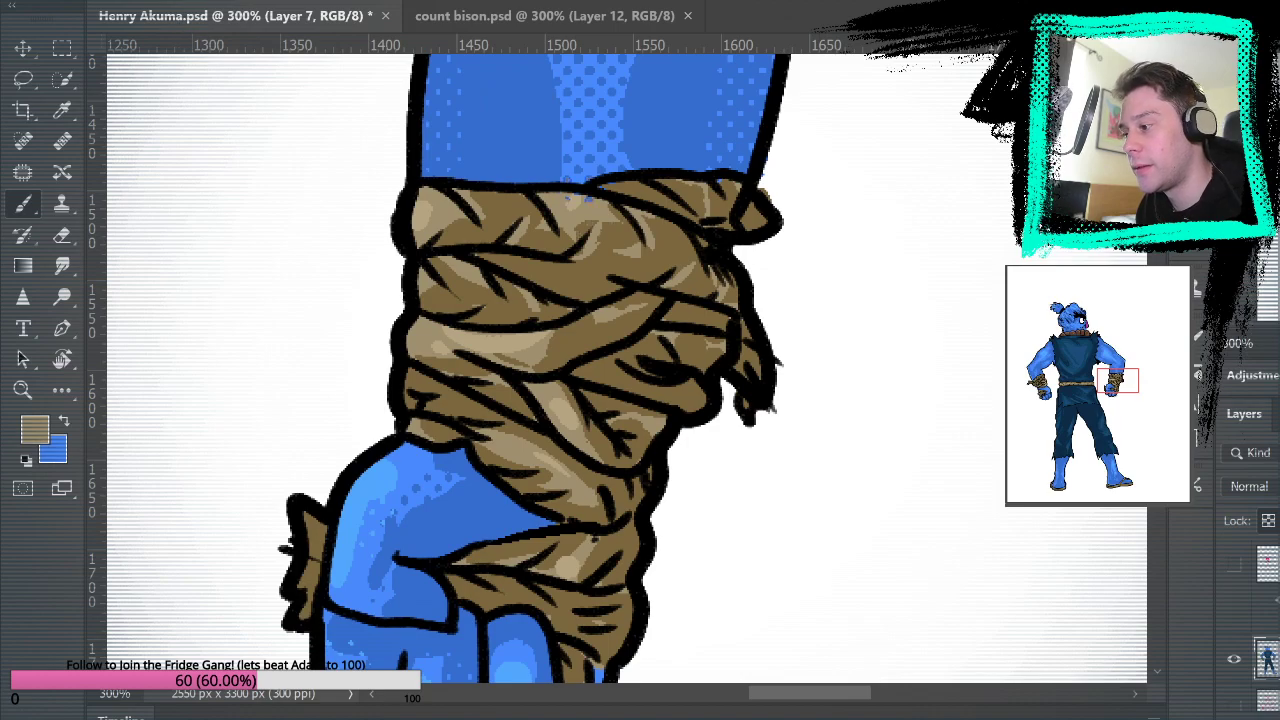
{"action": "left_click", "coordinate": [624, 236], "text": "alt"}
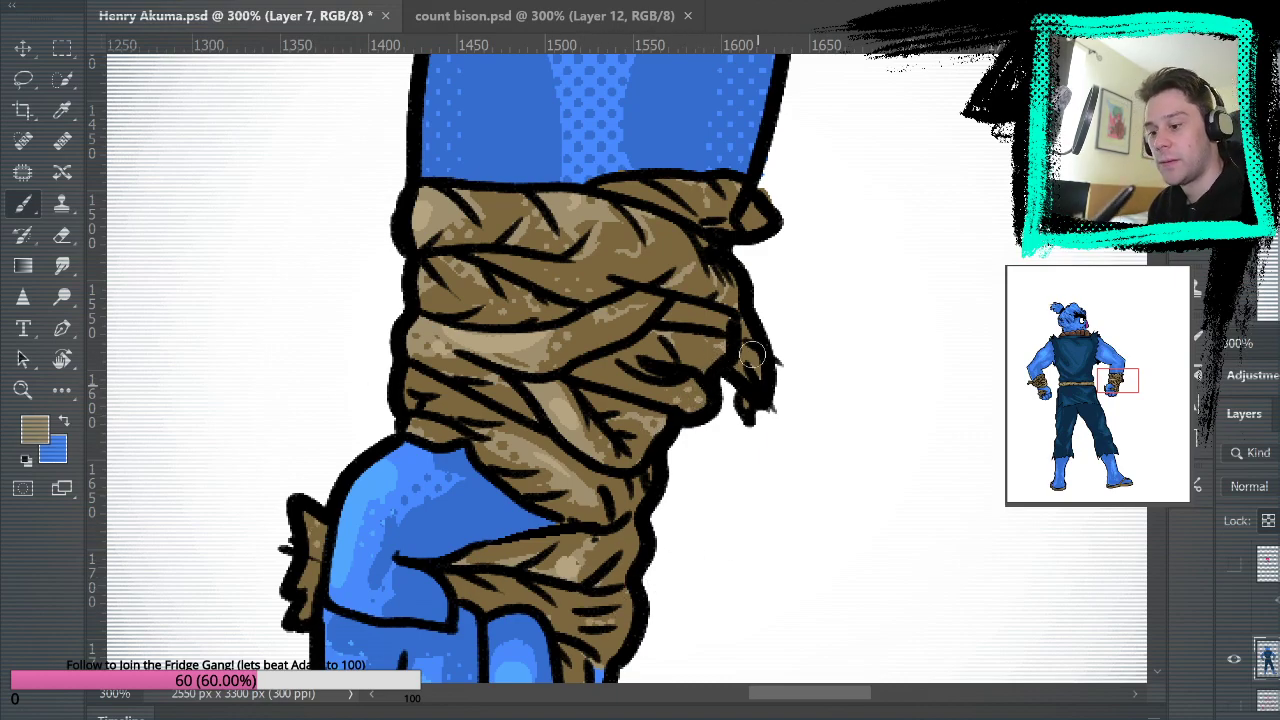
Add sampled brown dots to the remaining light patches on the lower strands of the right wrist wrap.
{"action": "mouse_move", "coordinate": [645, 196]}
{"action": "left_mouse_down"}
{"action": "mouse_move", "coordinate": [889, 266]}
{"action": "mouse_move", "coordinate": [968, 383]}
{"action": "mouse_move", "coordinate": [928, 338]}
{"action": "left_mouse_up"}
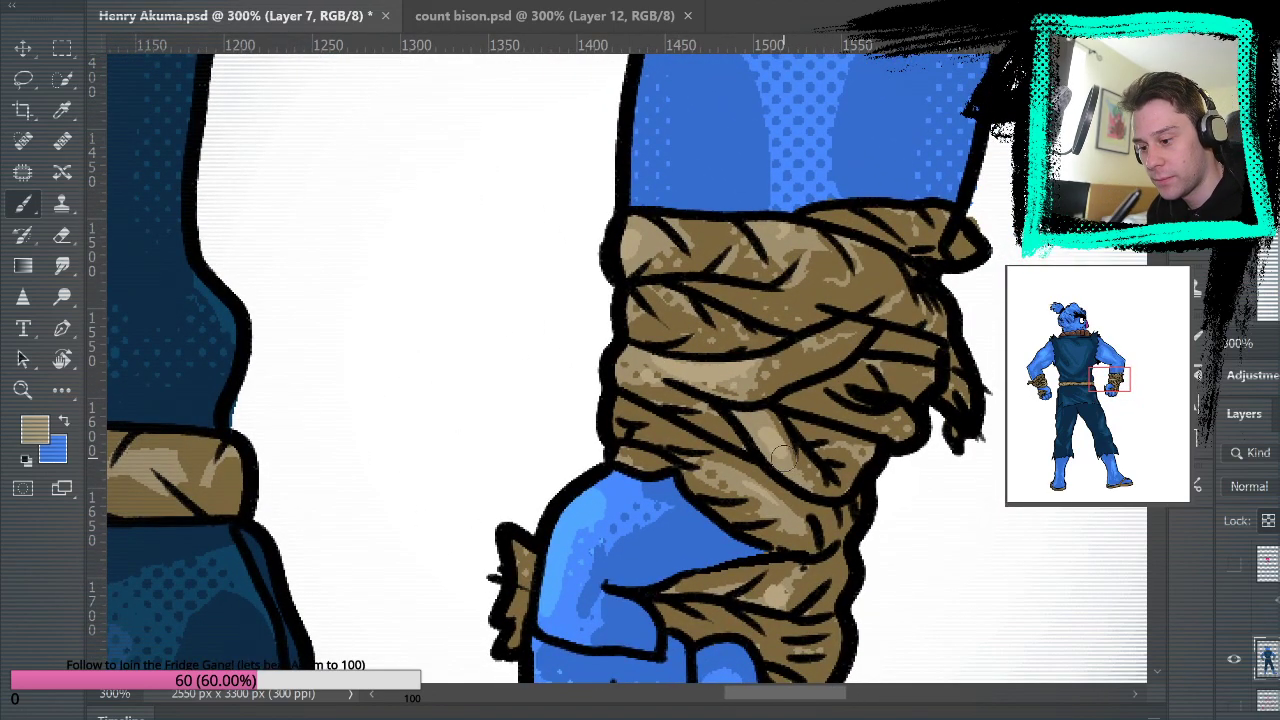
{"action": "left_click", "coordinate": [760, 413], "text": "alt"}
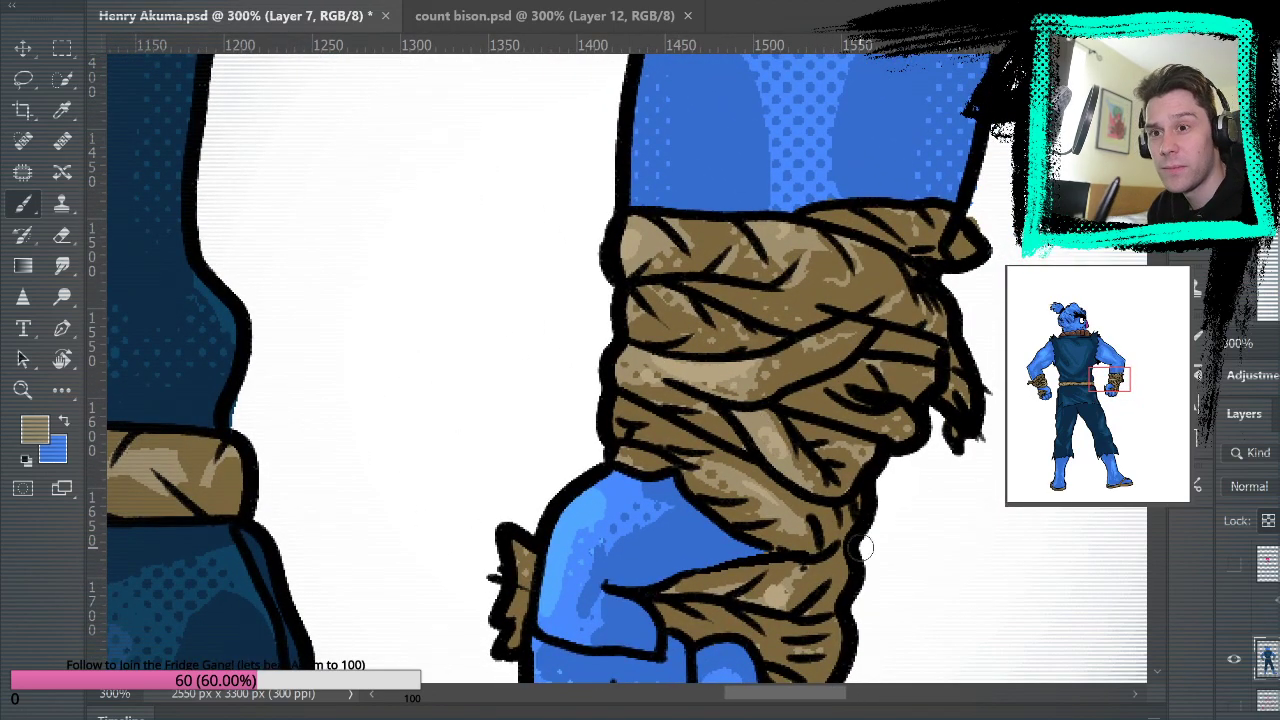
{"action": "left_click", "coordinate": [786, 287], "text": "alt"}
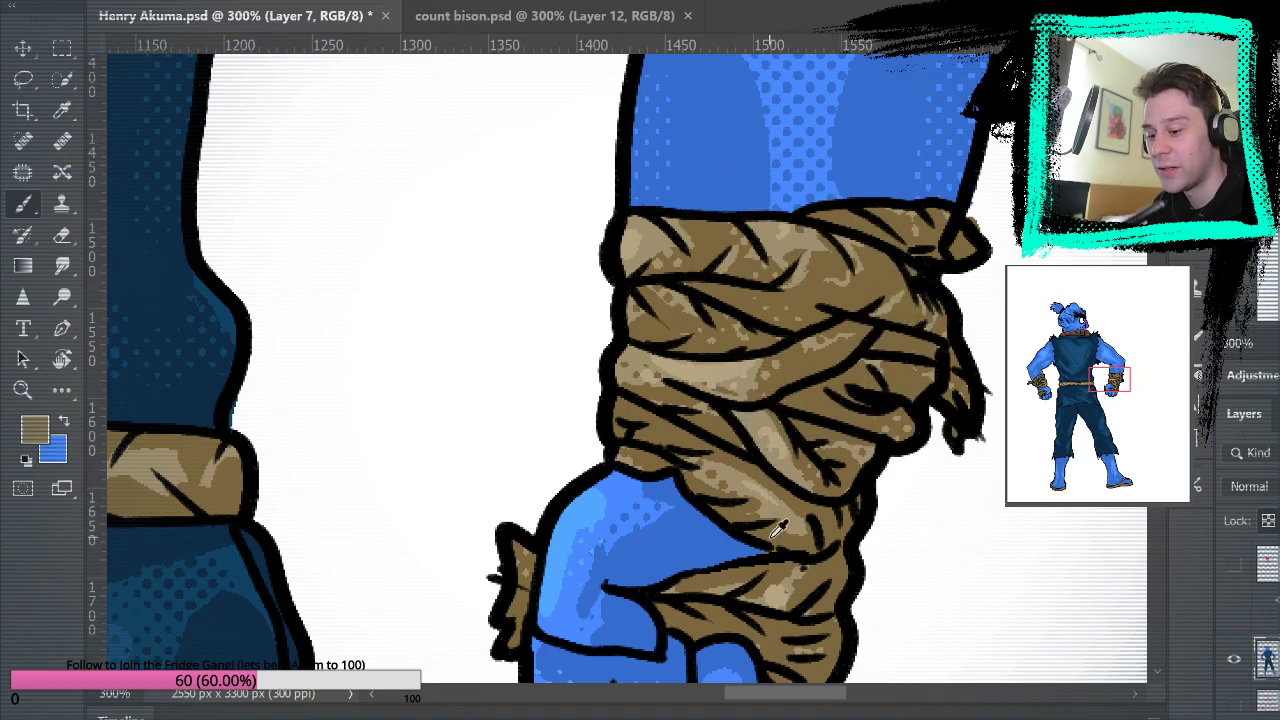
{"action": "left_click", "coordinate": [783, 588], "text": "alt"}
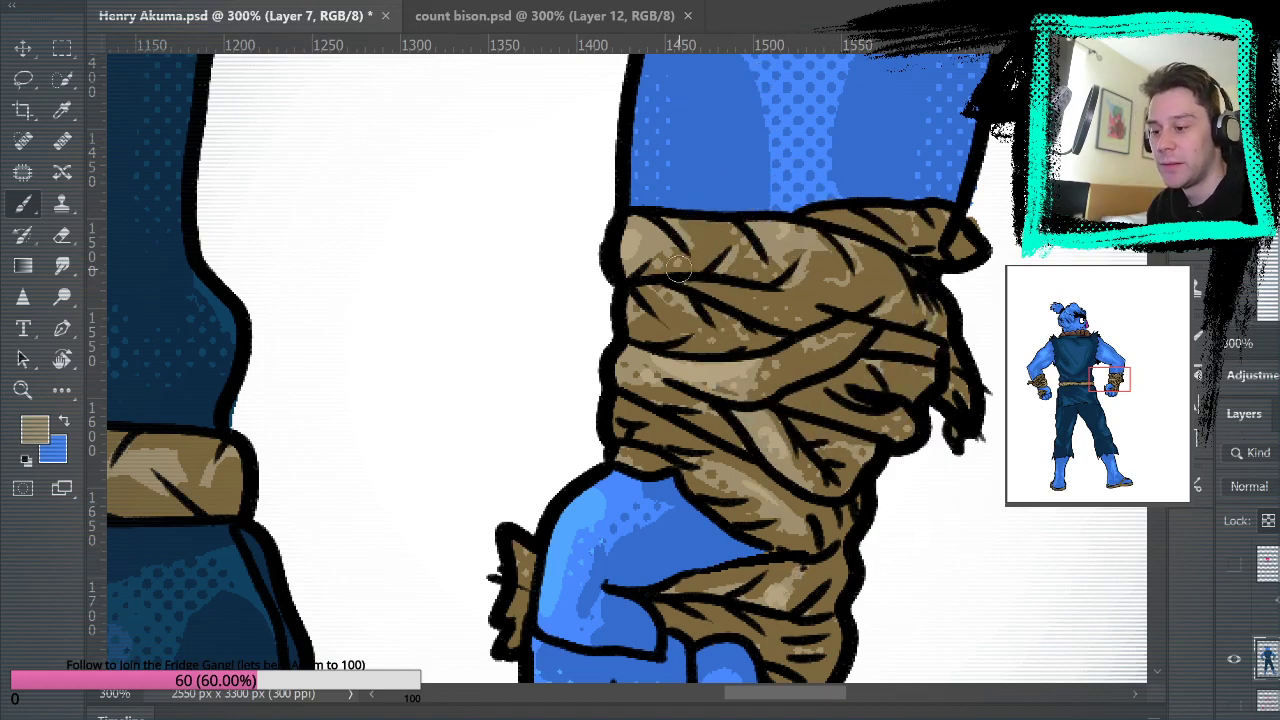
Paint light brown halftone dots along the highlights at the right end of the rope belt.
{"action": "left_click_drag", "start_coordinate": [932, 256], "coordinate": [1030, 279]}
{"action": "mouse_move", "coordinate": [589, 573]}
{"action": "left_mouse_down"}
{"action": "mouse_move", "coordinate": [537, 543]}
{"action": "mouse_move", "coordinate": [737, 257]}
{"action": "mouse_move", "coordinate": [740, 343]}
{"action": "mouse_move", "coordinate": [806, 490]}
{"action": "mouse_move", "coordinate": [734, 514]}
{"action": "mouse_move", "coordinate": [718, 404]}
{"action": "left_mouse_up"}
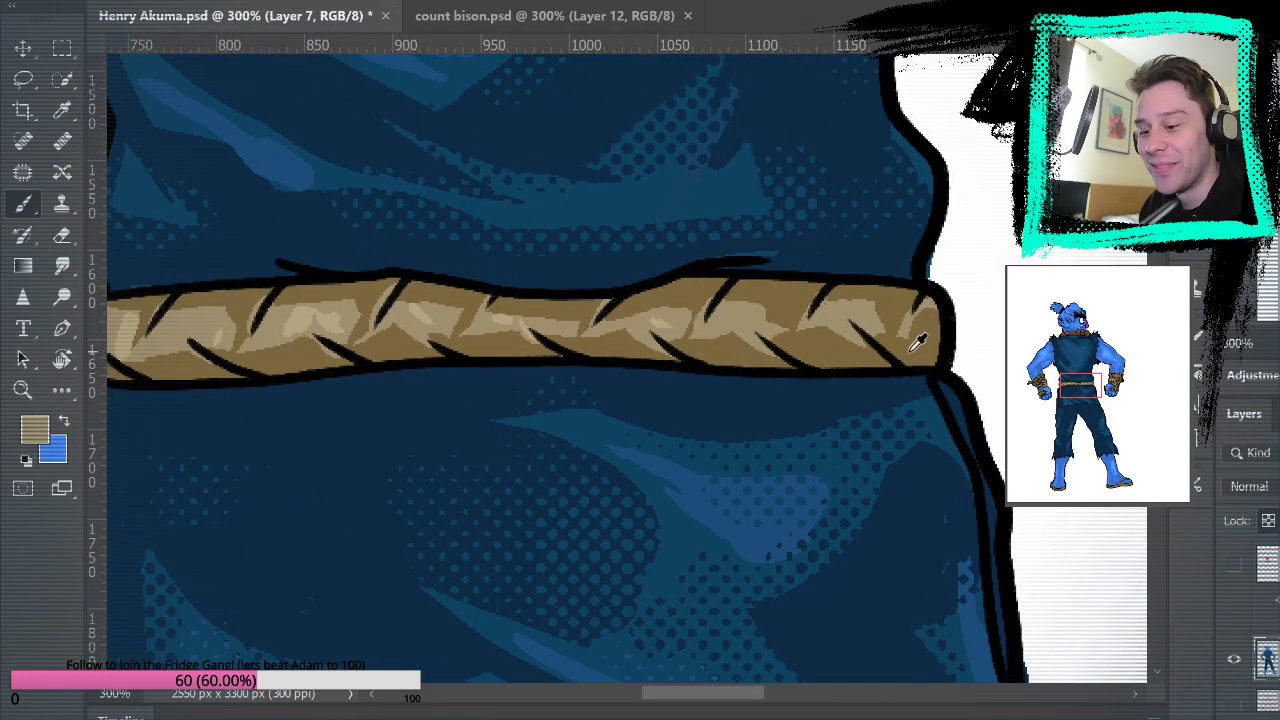
{"action": "left_click_drag", "start_coordinate": [917, 319], "coordinate": [906, 338]}
{"action": "left_click", "coordinate": [855, 307], "text": "alt"}
{"action": "left_click", "coordinate": [846, 346]}
{"action": "left_click", "coordinate": [815, 337]}
{"action": "left_click_drag", "start_coordinate": [708, 332], "coordinate": [714, 341]}
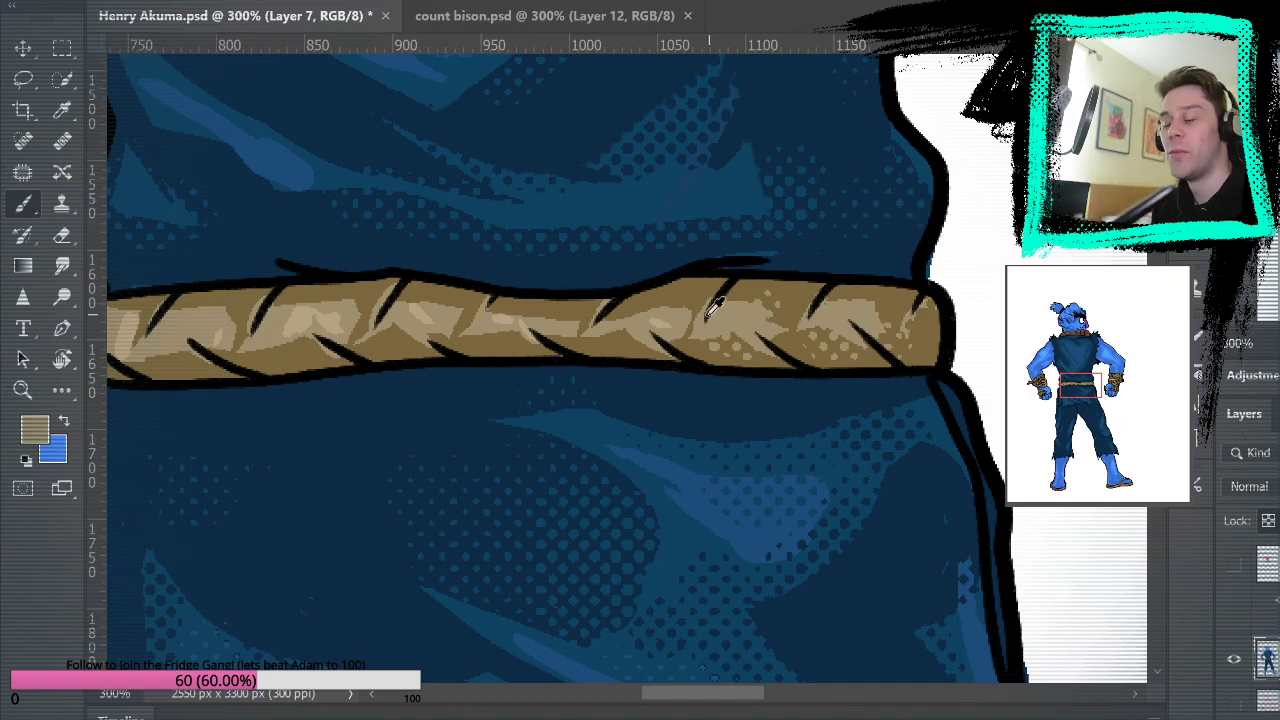
Brush halftone dots along the rope belt using its sampled light and dark brown tones.
{"action": "left_click", "coordinate": [632, 330], "text": "alt"}
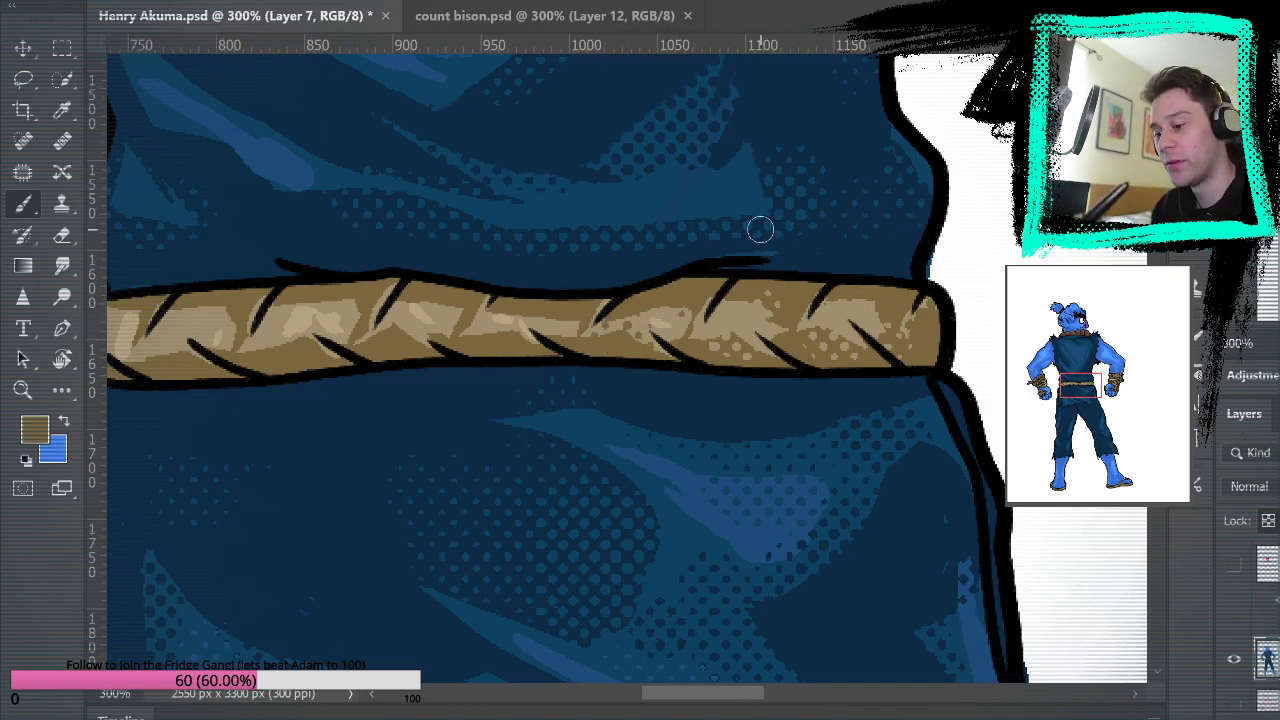
{"action": "mouse_move", "coordinate": [457, 312]}
{"action": "left_mouse_down"}
{"action": "mouse_move", "coordinate": [441, 310]}
{"action": "mouse_move", "coordinate": [490, 338]}
{"action": "left_mouse_up"}
{"action": "left_click", "coordinate": [483, 319], "text": "alt"}
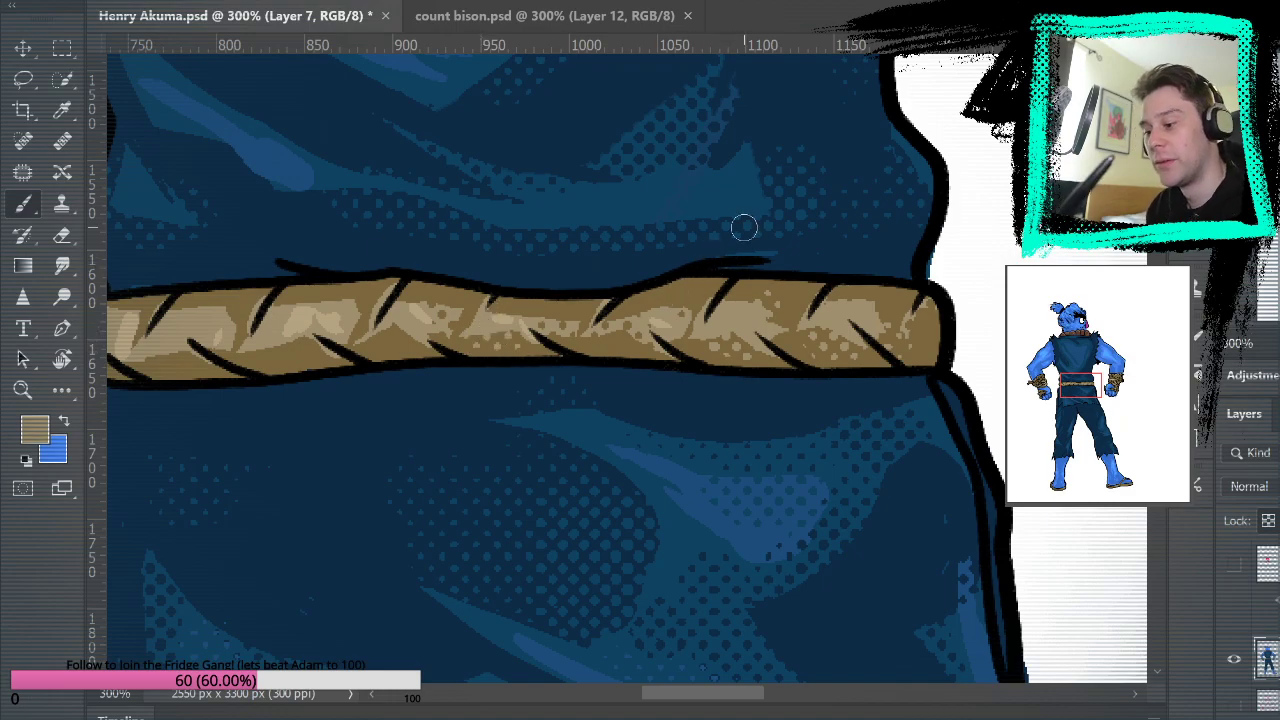
{"action": "left_click_drag", "start_coordinate": [742, 232], "coordinate": [937, 297]}
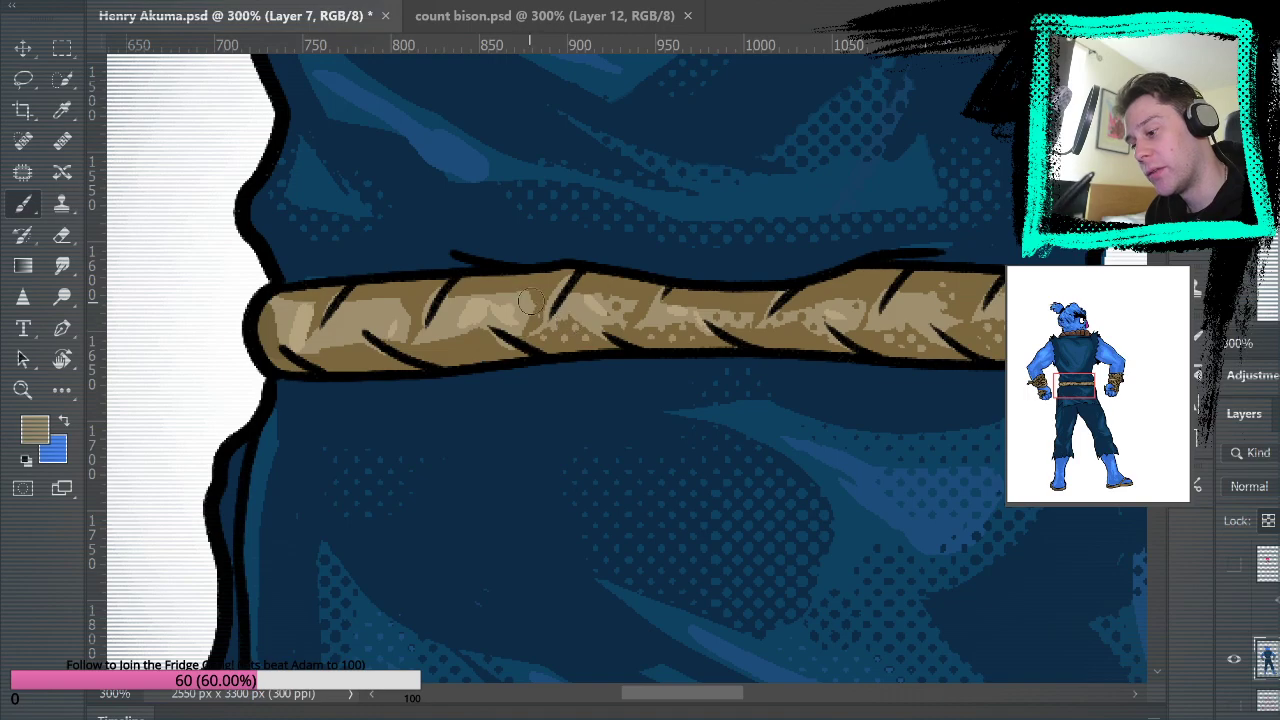
{"action": "left_click", "coordinate": [497, 279], "text": "alt"}
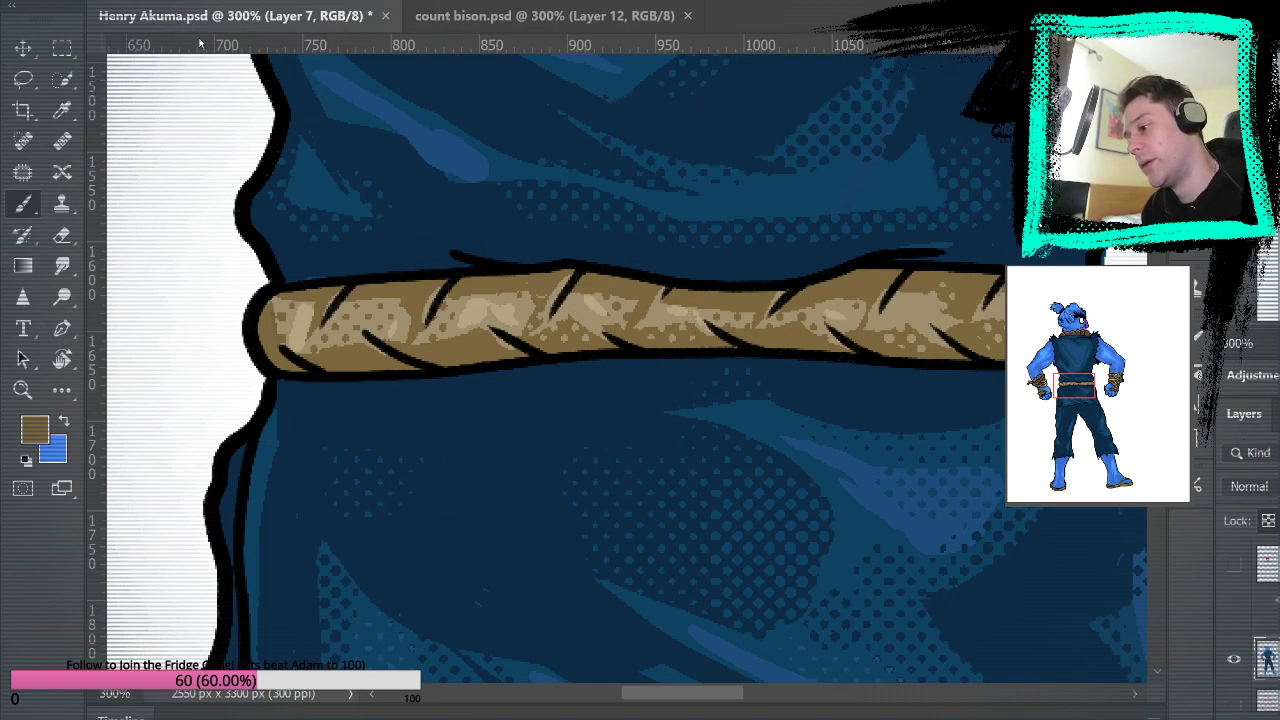
{"action": "left_click", "coordinate": [462, 321], "text": "alt"}
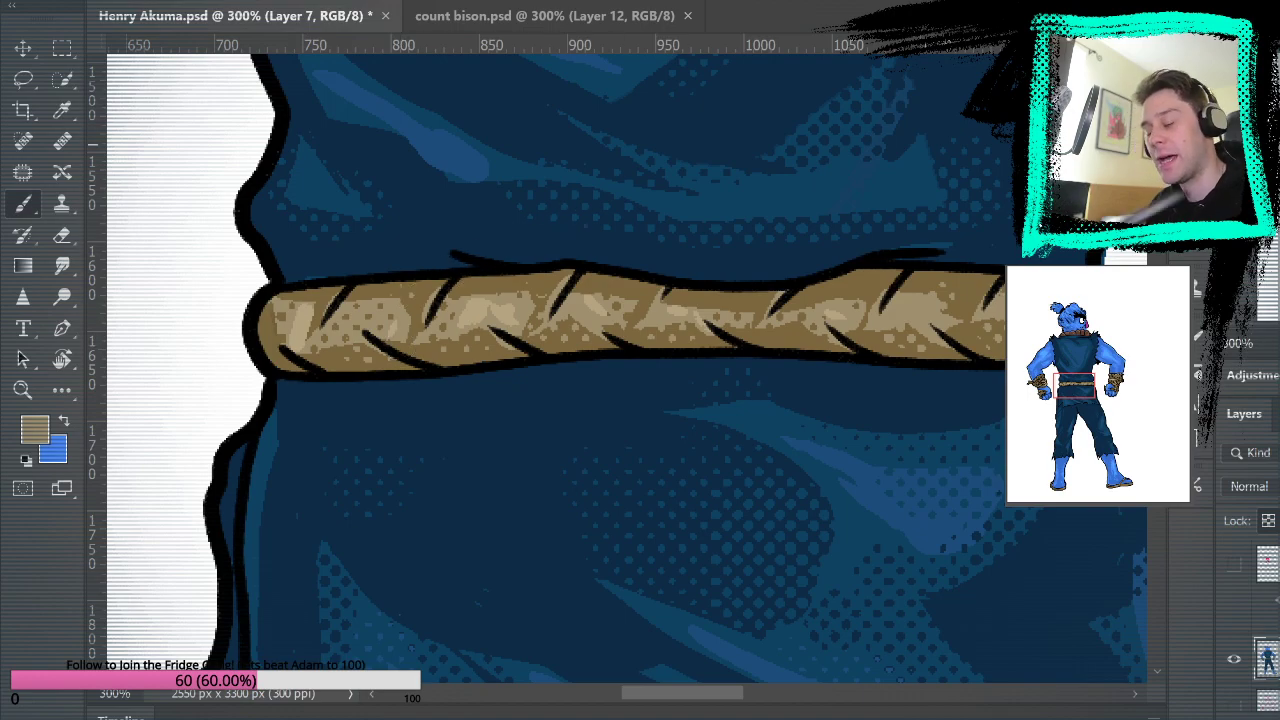
Add halftone dots to the brown wraps on the character's left-side fist and touch up the adjoining blue skin with sampled colours.
{"action": "left_click_drag", "start_coordinate": [909, 436], "coordinate": [703, 471]}
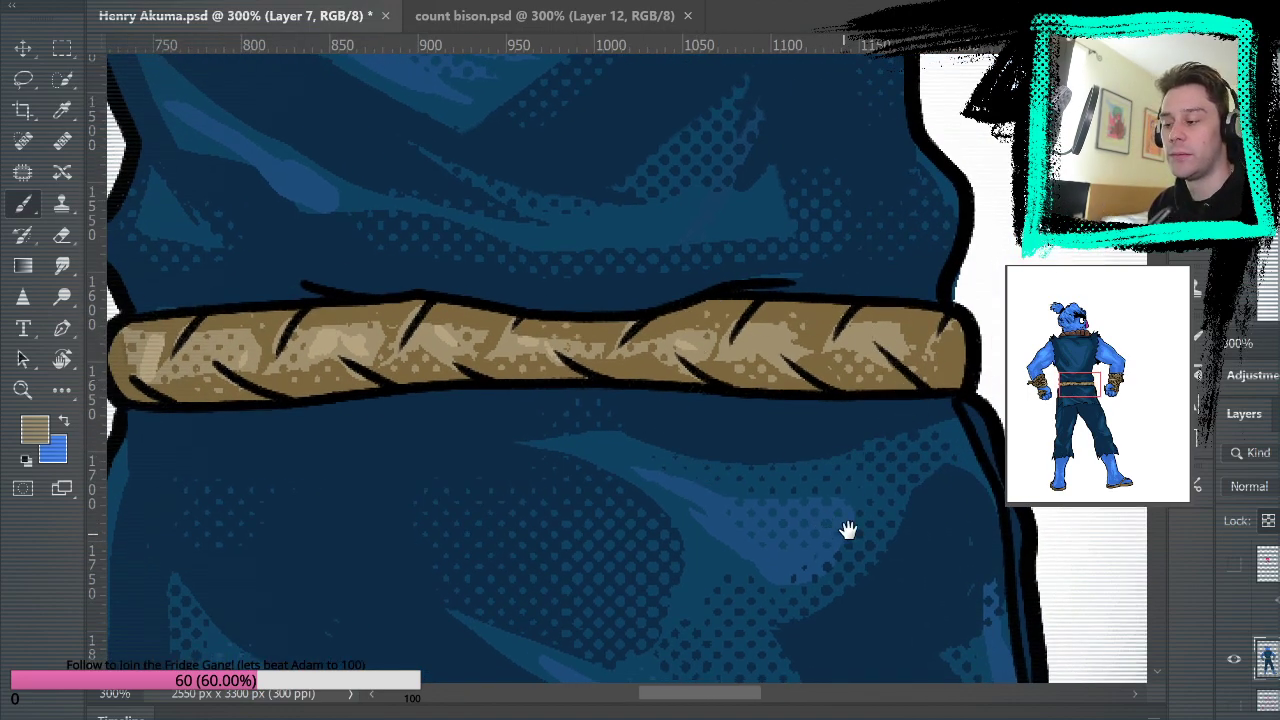
{"action": "left_click_drag", "start_coordinate": [831, 537], "coordinate": [1021, 334]}
{"action": "left_click_drag", "start_coordinate": [745, 75], "coordinate": [830, 508]}
{"action": "left_click_drag", "start_coordinate": [400, 655], "coordinate": [971, 466]}
{"action": "left_click_drag", "start_coordinate": [944, 378], "coordinate": [969, 569]}
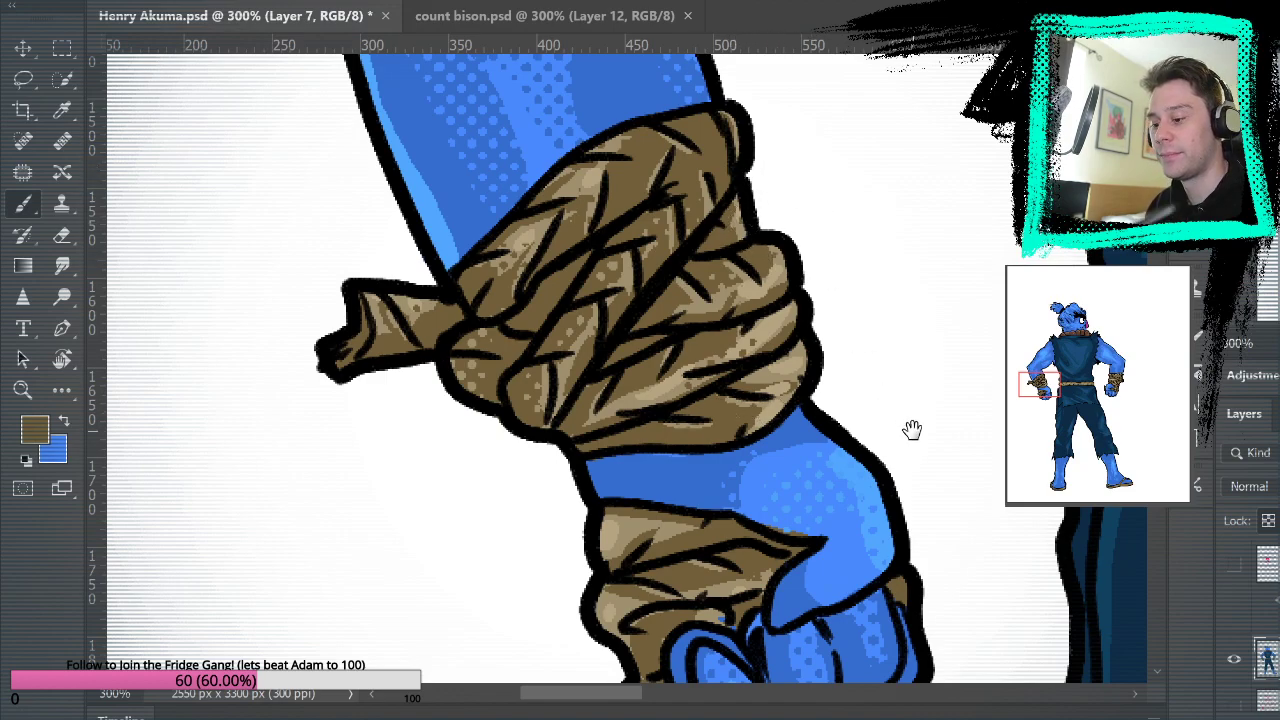
{"action": "left_click_drag", "start_coordinate": [912, 430], "coordinate": [800, 194]}
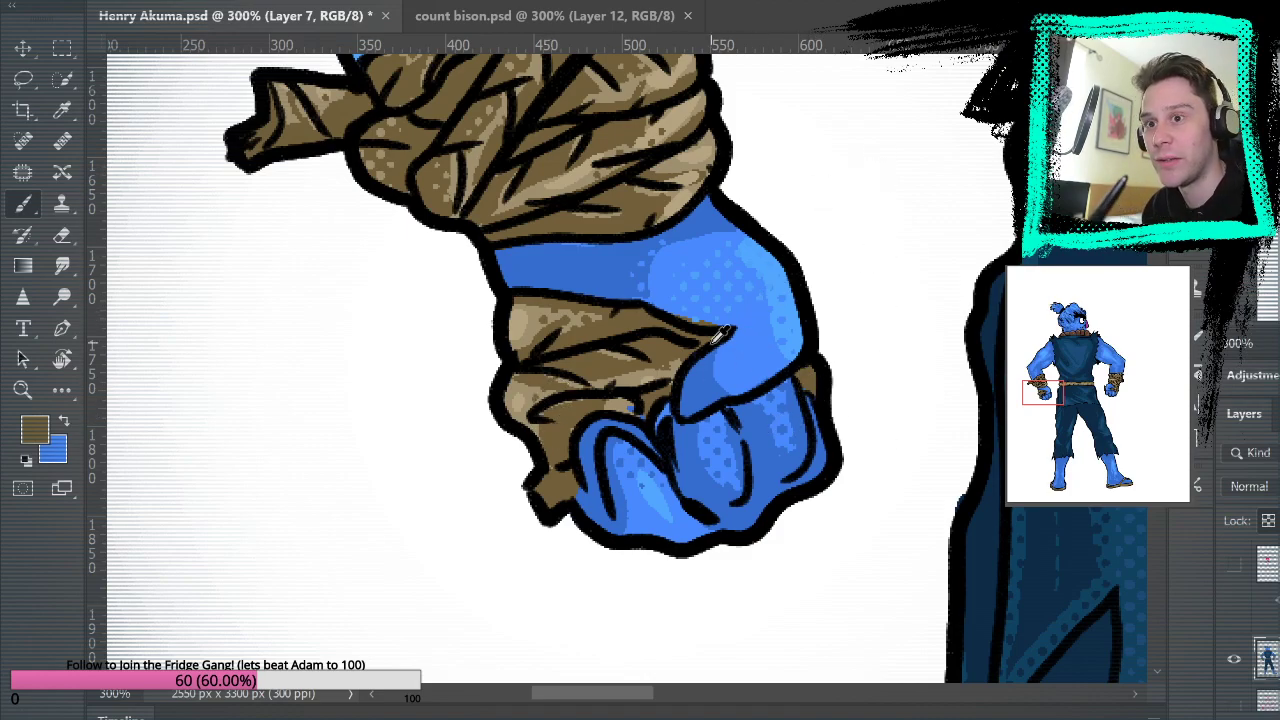
{"action": "left_click", "coordinate": [749, 314], "text": "alt"}
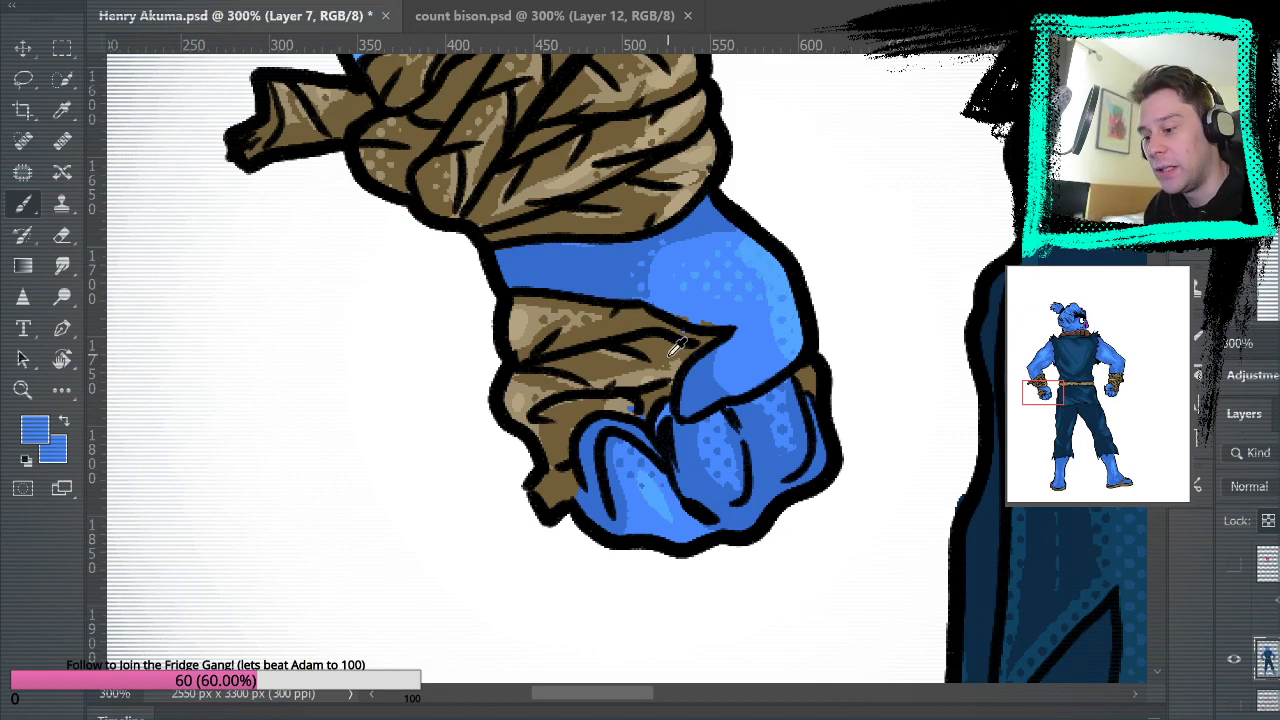
{"action": "left_click", "coordinate": [630, 394], "text": "alt"}
Brush halftone dots onto the first large necklace beads behind the neck, using their sampled light and dark browns.
{"action": "mouse_move", "coordinate": [889, 383]}
{"action": "left_mouse_down"}
{"action": "mouse_move", "coordinate": [892, 266]}
{"action": "mouse_move", "coordinate": [940, 460]}
{"action": "mouse_move", "coordinate": [919, 469]}
{"action": "mouse_move", "coordinate": [846, 486]}
{"action": "mouse_move", "coordinate": [642, 360]}
{"action": "mouse_move", "coordinate": [706, 586]}
{"action": "mouse_move", "coordinate": [786, 703]}
{"action": "mouse_move", "coordinate": [700, 617]}
{"action": "left_mouse_up"}
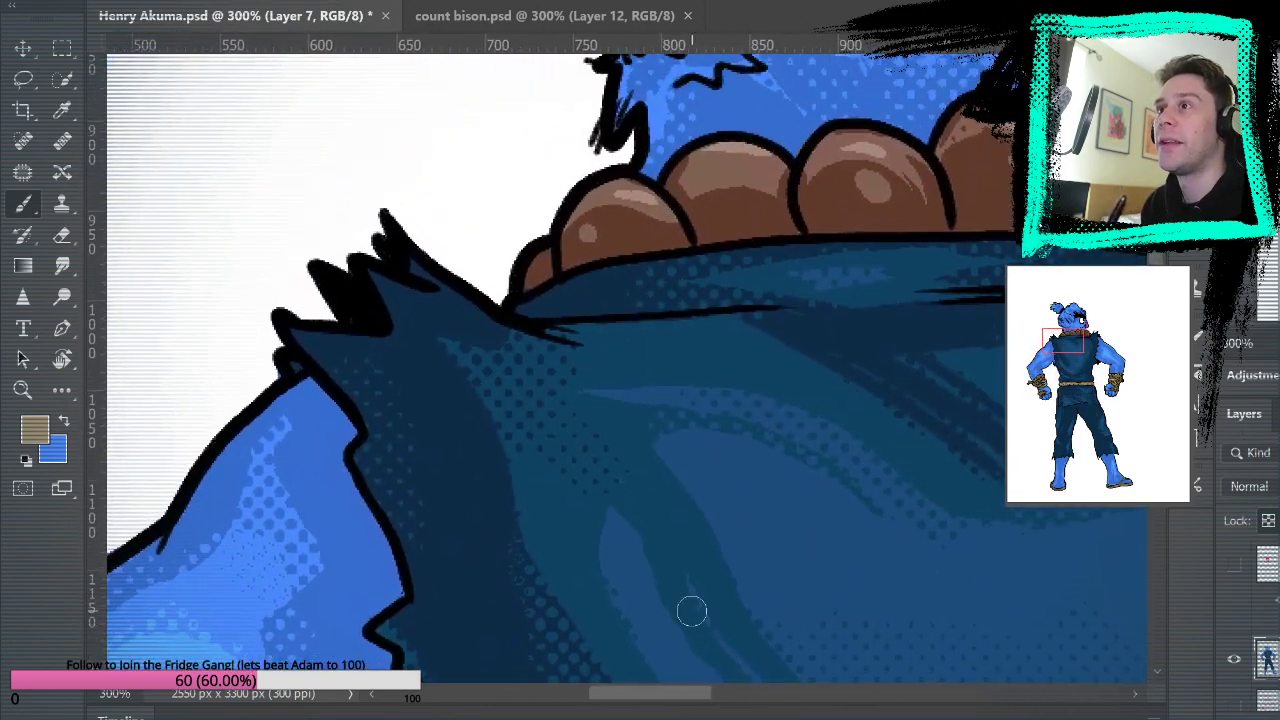
{"action": "left_click", "coordinate": [596, 194], "text": "alt"}
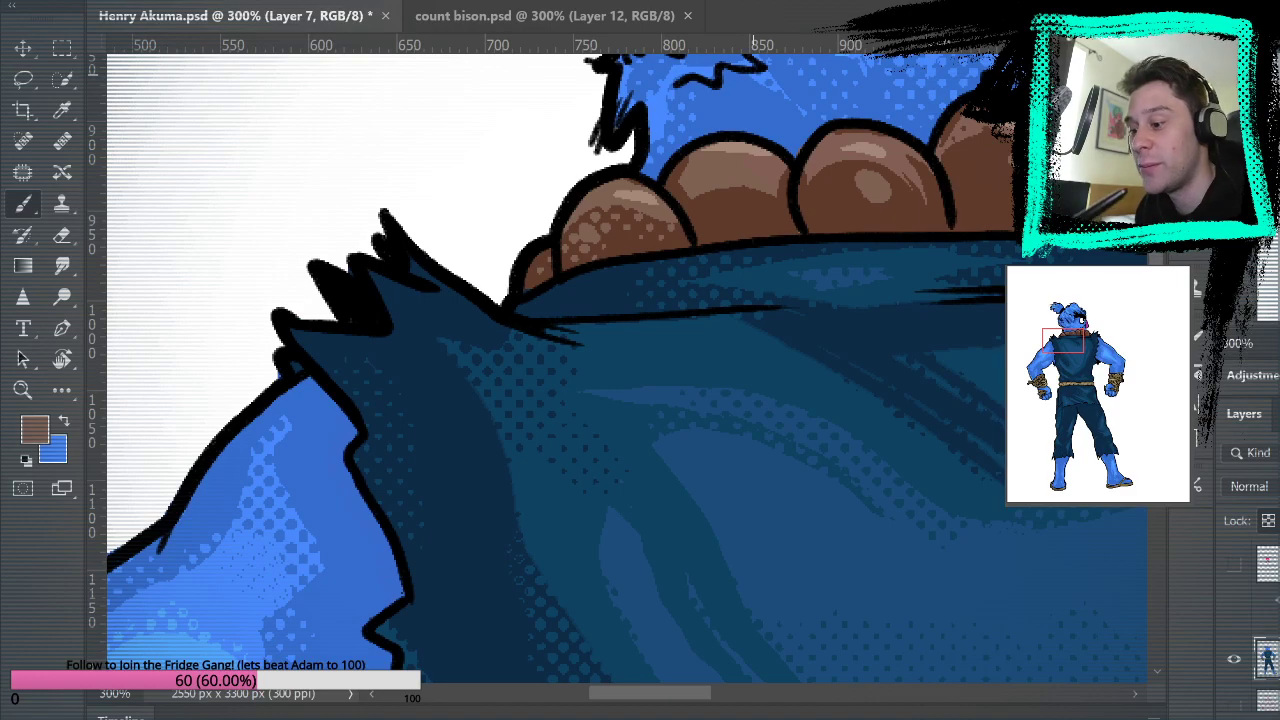
{"action": "left_click", "coordinate": [630, 233], "text": "alt"}
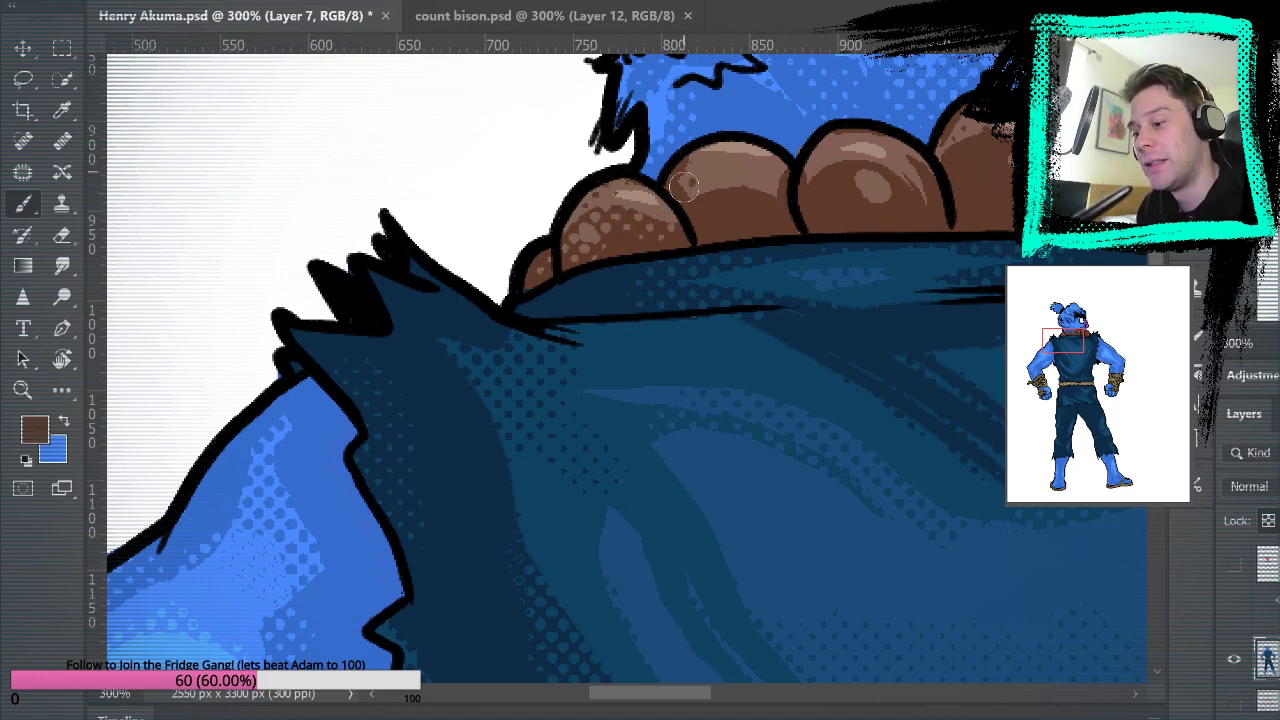
{"action": "left_click", "coordinate": [755, 170], "text": "alt"}
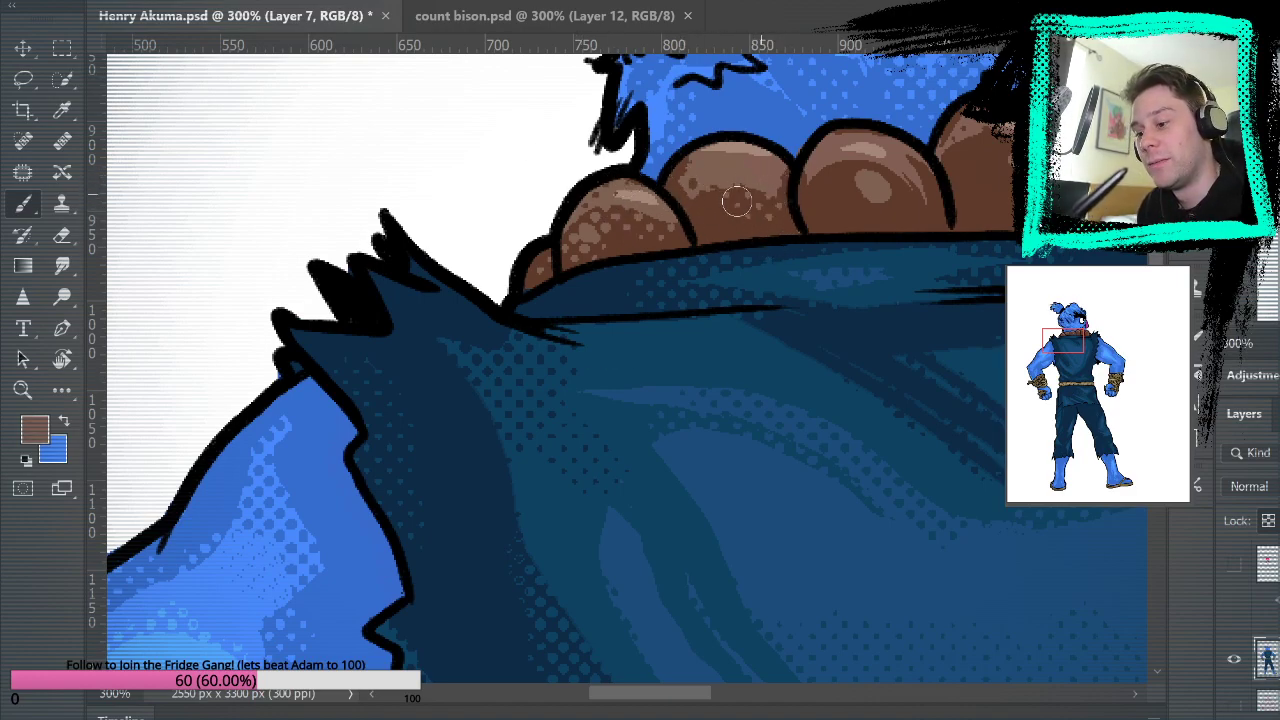
{"action": "left_click_drag", "start_coordinate": [735, 198], "coordinate": [776, 188]}
{"action": "mouse_move", "coordinate": [840, 212]}
{"action": "left_mouse_down"}
{"action": "mouse_move", "coordinate": [857, 188]}
{"action": "mouse_move", "coordinate": [833, 181]}
{"action": "mouse_move", "coordinate": [870, 200]}
{"action": "left_mouse_up"}
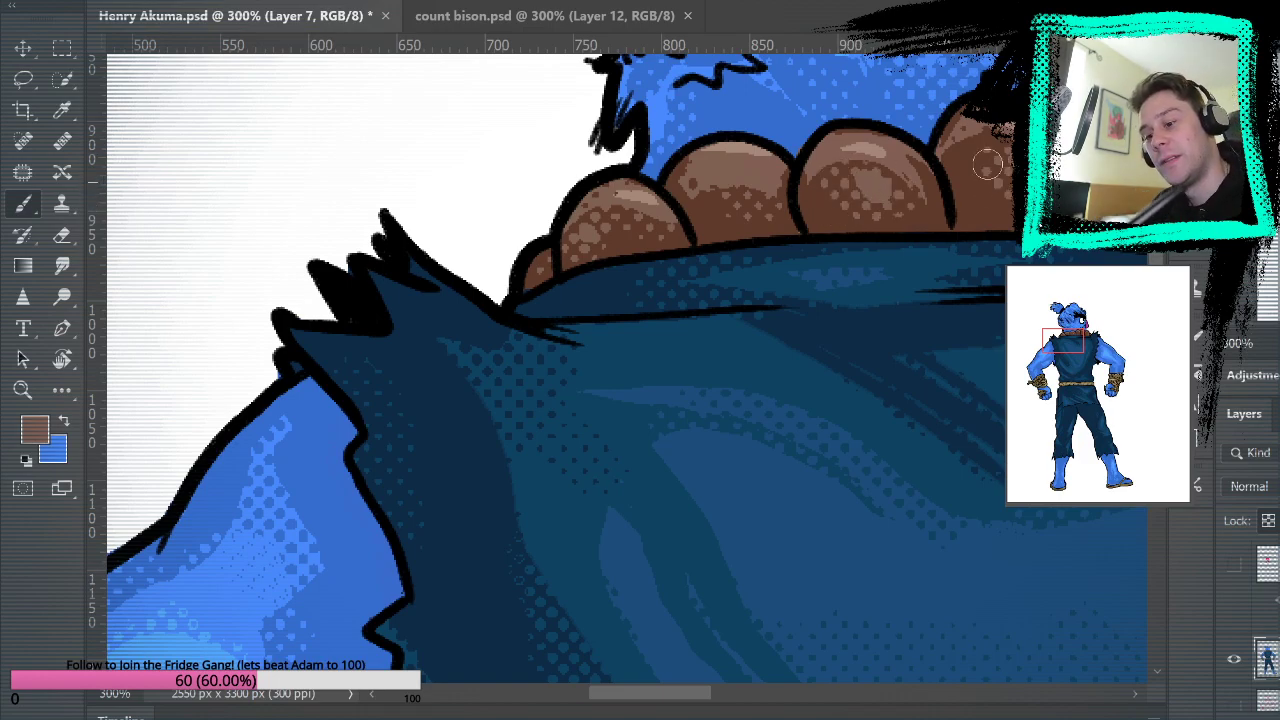
Continue the brown halftone dots across the remaining necklace beads below the face.
{"action": "left_click_drag", "start_coordinate": [1099, 276], "coordinate": [826, 346]}
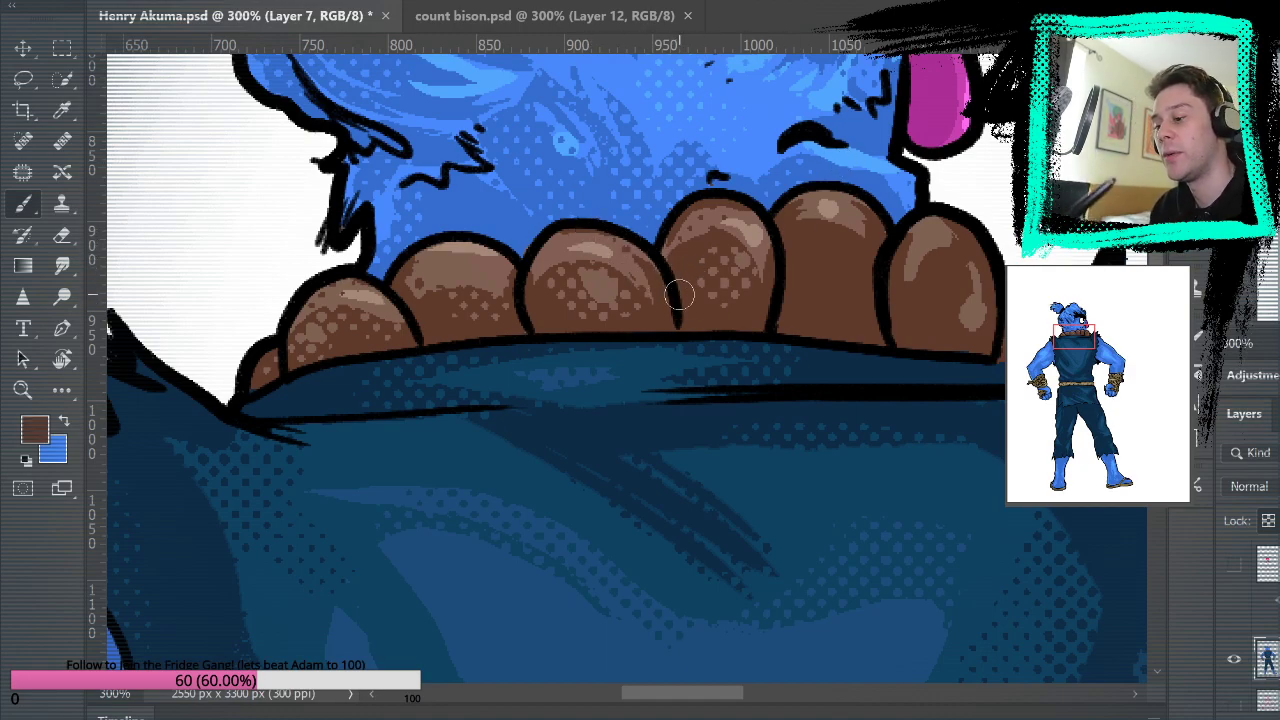
{"action": "mouse_move", "coordinate": [846, 246]}
{"action": "left_mouse_down"}
{"action": "mouse_move", "coordinate": [826, 278]}
{"action": "mouse_move", "coordinate": [845, 264]}
{"action": "left_mouse_up"}
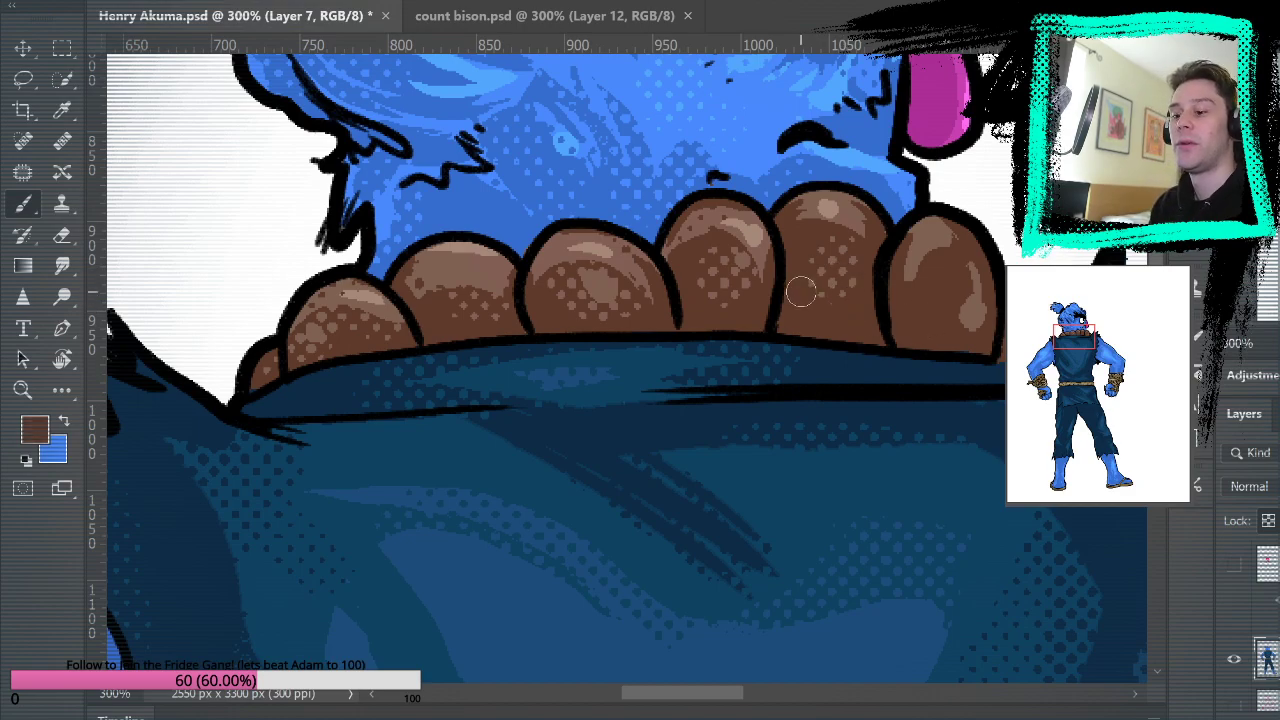
{"action": "mouse_move", "coordinate": [972, 313]}
{"action": "left_mouse_down"}
{"action": "mouse_move", "coordinate": [968, 256]}
{"action": "mouse_move", "coordinate": [966, 285]}
{"action": "mouse_move", "coordinate": [912, 281]}
{"action": "mouse_move", "coordinate": [936, 236]}
{"action": "left_mouse_up"}
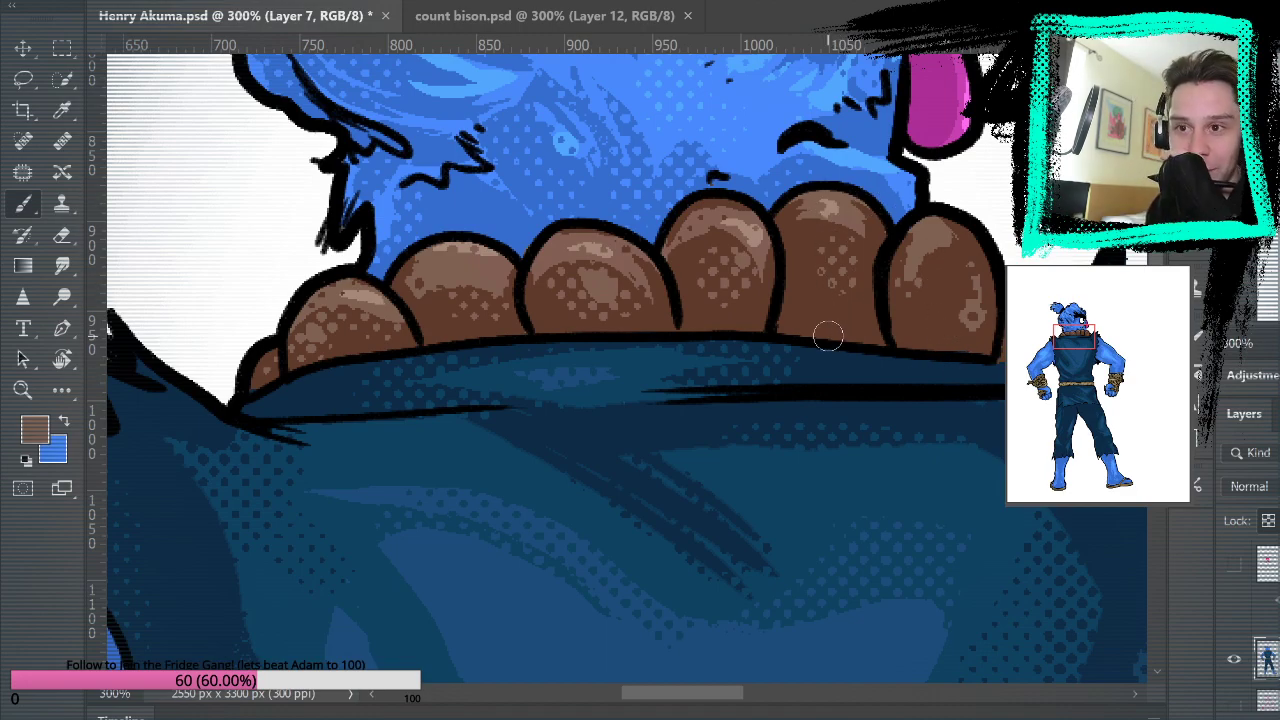
Add light brown halftone dots to the sole of the sandal seen from behind, using its sampled highlight colour.
{"action": "left_click_drag", "start_coordinate": [706, 511], "coordinate": [617, 229]}
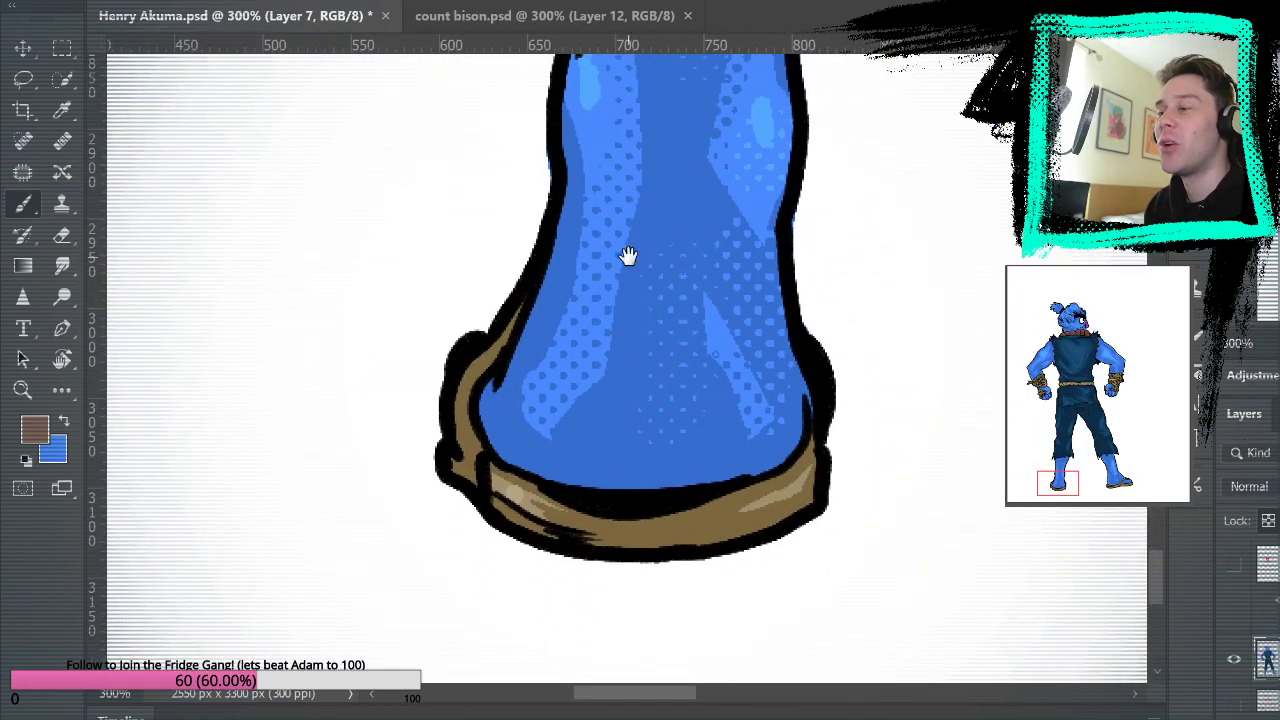
{"action": "left_click", "coordinate": [537, 497], "text": "alt"}
{"action": "mouse_move", "coordinate": [540, 505]}
{"action": "left_mouse_down"}
{"action": "mouse_move", "coordinate": [572, 538]}
{"action": "mouse_move", "coordinate": [650, 528]}
{"action": "left_mouse_up"}
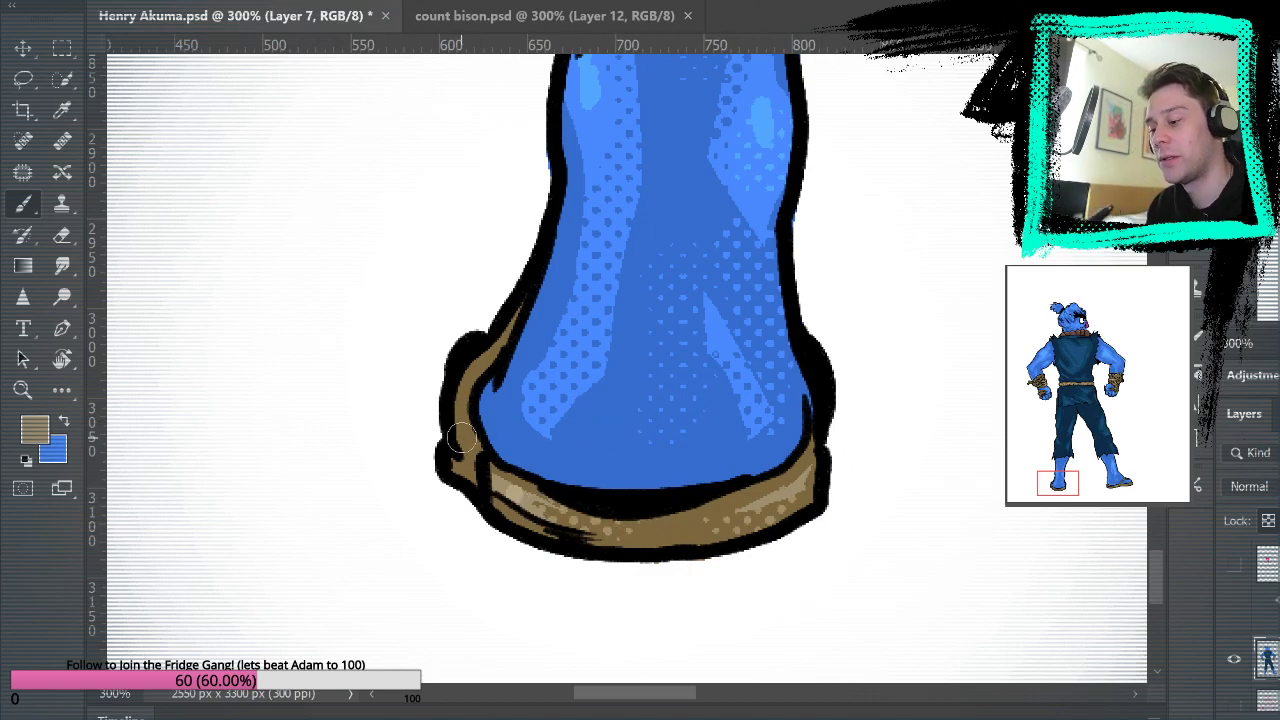
Brush halftone dots along the strap and sole of the side-view sandal and finish the dots on the rear-view sandal.
{"action": "mouse_move", "coordinate": [925, 290]}
{"action": "left_mouse_down"}
{"action": "mouse_move", "coordinate": [554, 306]}
{"action": "mouse_move", "coordinate": [457, 329]}
{"action": "mouse_move", "coordinate": [300, 325]}
{"action": "left_mouse_up"}
{"action": "mouse_move", "coordinate": [1090, 300]}
{"action": "left_mouse_down"}
{"action": "mouse_move", "coordinate": [840, 280]}
{"action": "mouse_move", "coordinate": [866, 226]}
{"action": "left_mouse_up"}
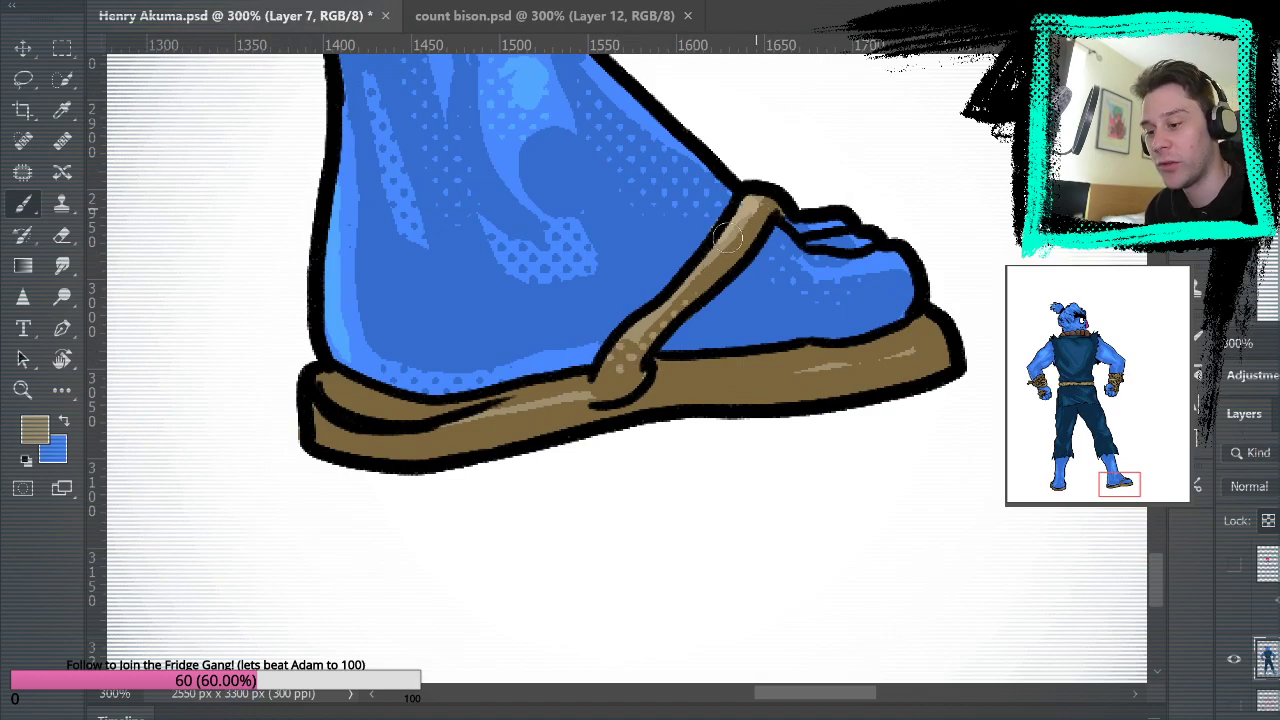
{"action": "mouse_move", "coordinate": [849, 364]}
{"action": "left_mouse_down"}
{"action": "mouse_move", "coordinate": [916, 352]}
{"action": "mouse_move", "coordinate": [771, 371]}
{"action": "left_mouse_up"}
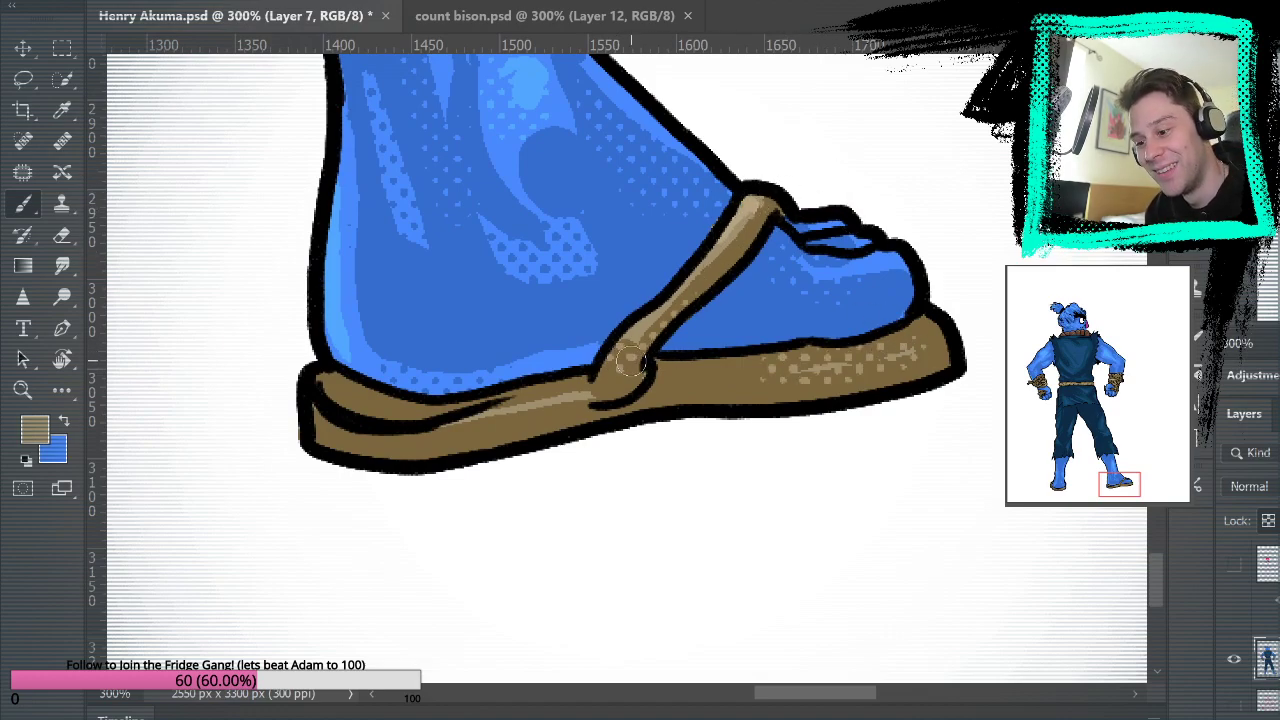
{"action": "left_click_drag", "start_coordinate": [907, 502], "coordinate": [965, 612]}
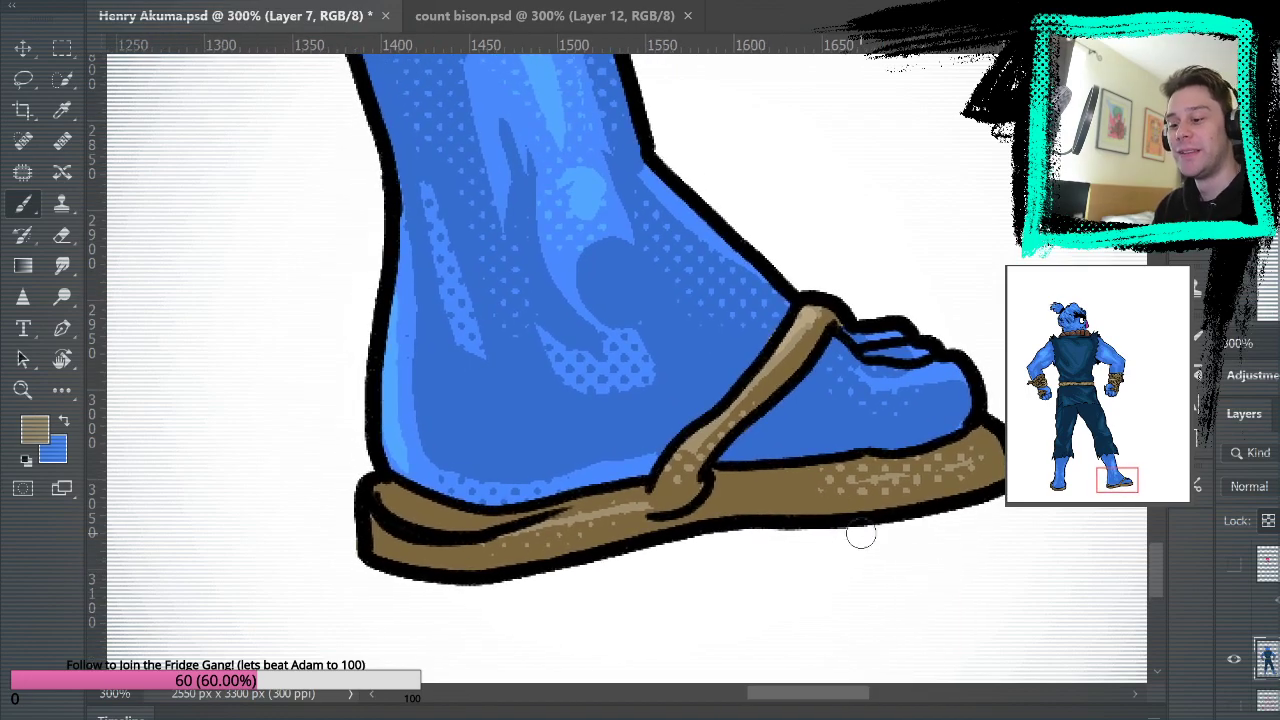
{"action": "left_click_drag", "start_coordinate": [445, 672], "coordinate": [1130, 595]}
{"action": "left_click_drag", "start_coordinate": [450, 285], "coordinate": [615, 370]}
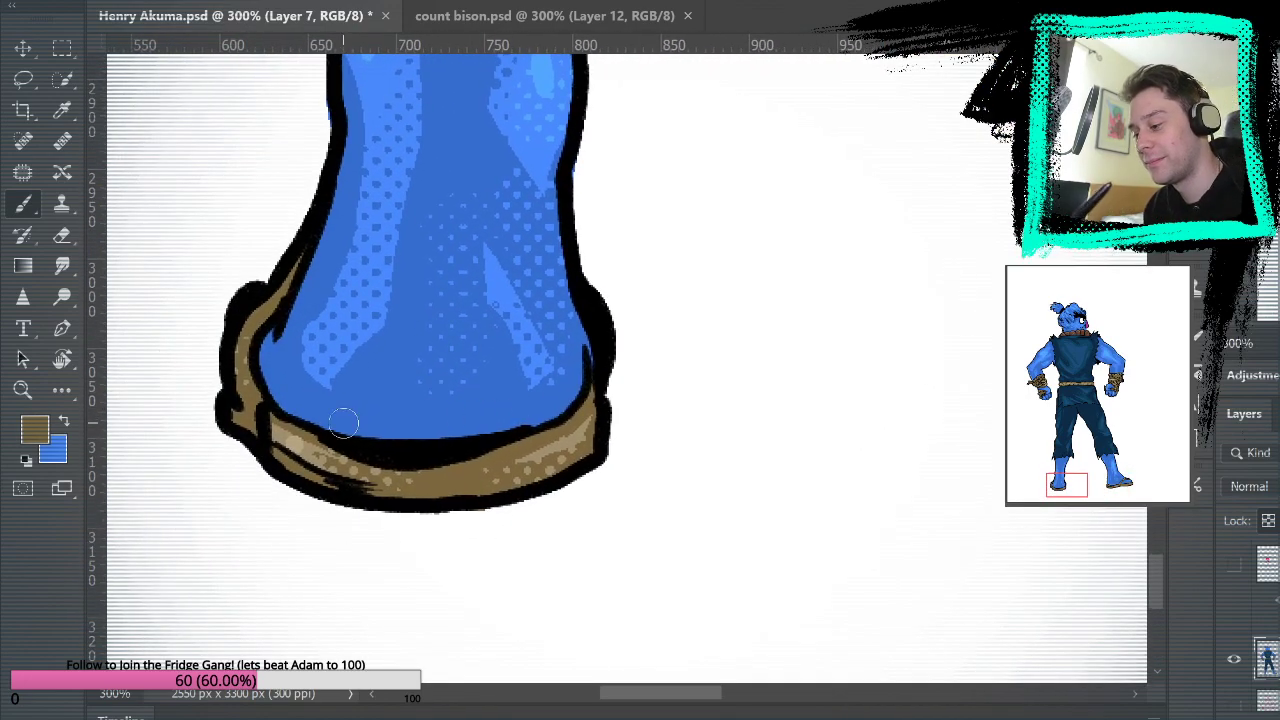
Erase the stray dark blue paint outside the inner outline of the left-side trouser leg.
{"action": "left_click_drag", "start_coordinate": [923, 244], "coordinate": [889, 423]}
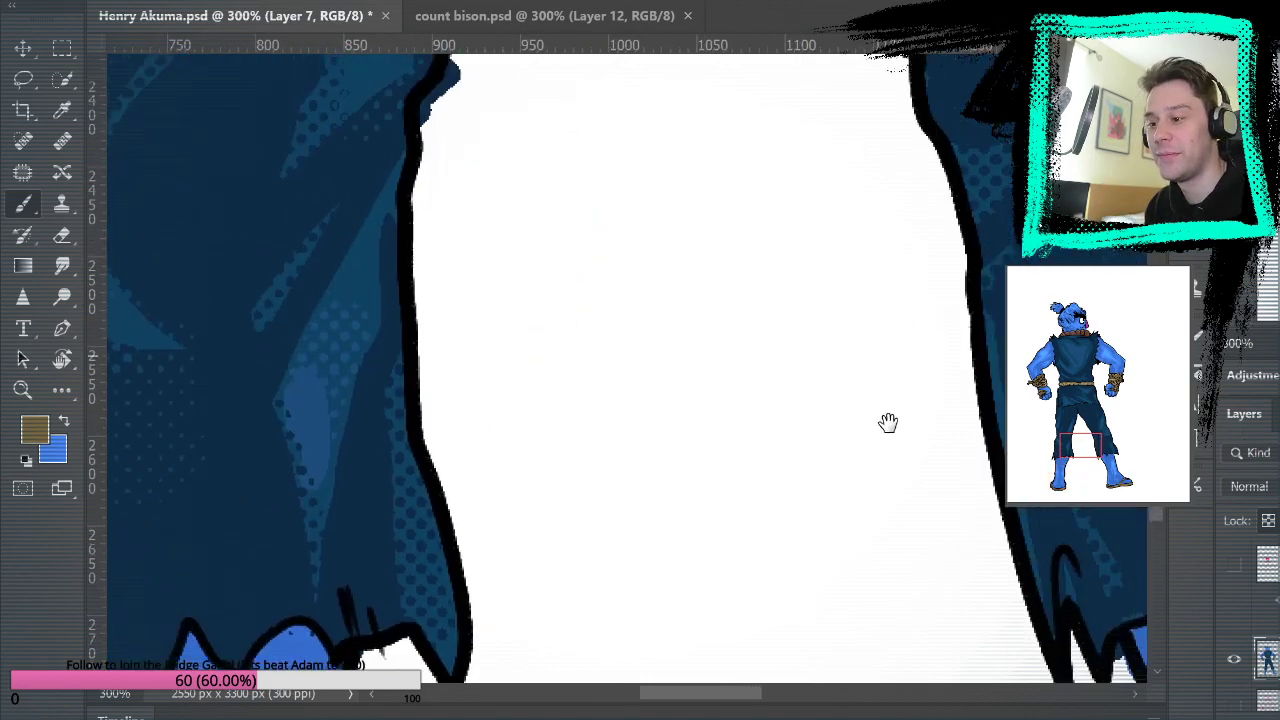
{"action": "left_click", "coordinate": [62, 235]}
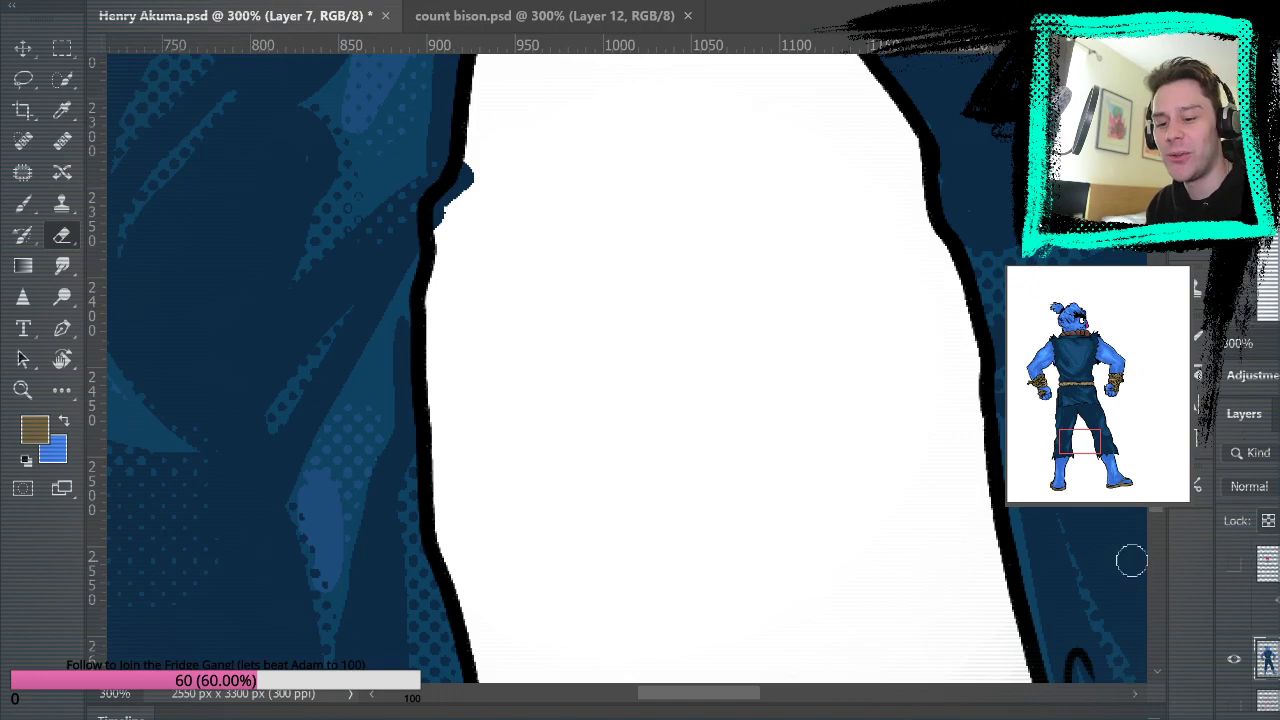
{"action": "left_click_drag", "start_coordinate": [451, 220], "coordinate": [489, 126]}
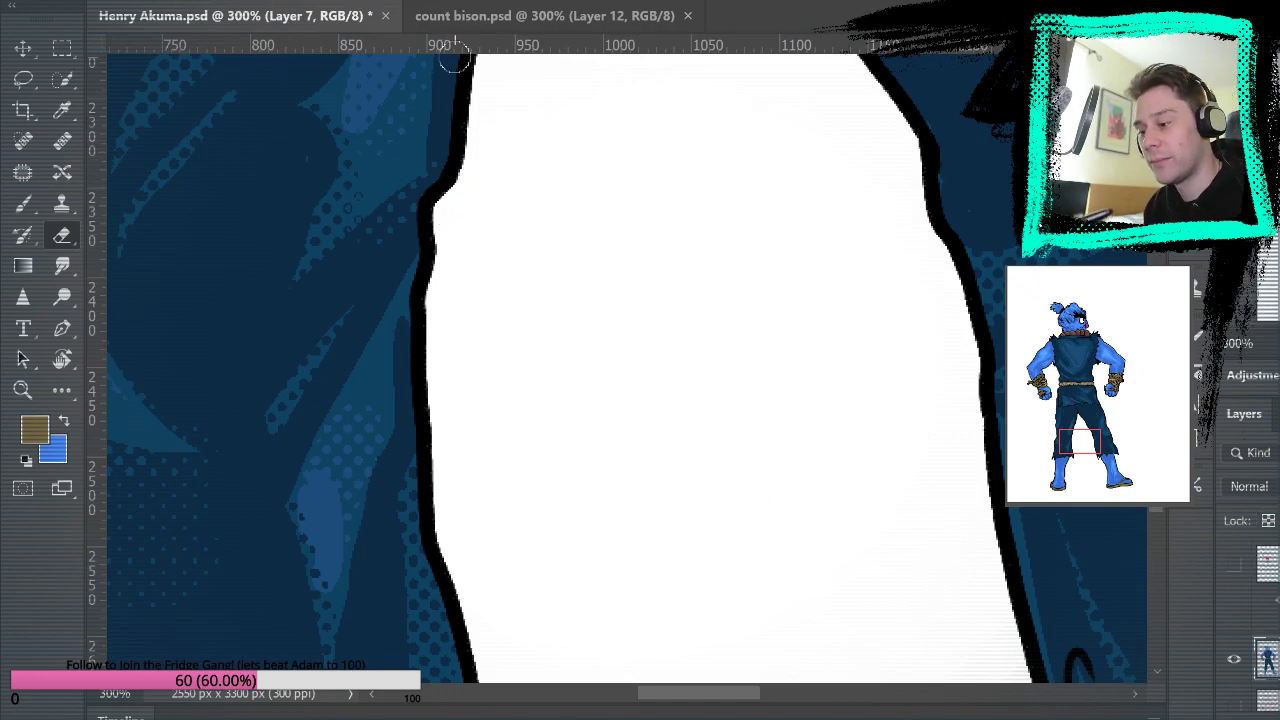
Make the glowing pink kanji layer on the vest visible and save the document.
{"action": "key", "text": "ctrl+0"}
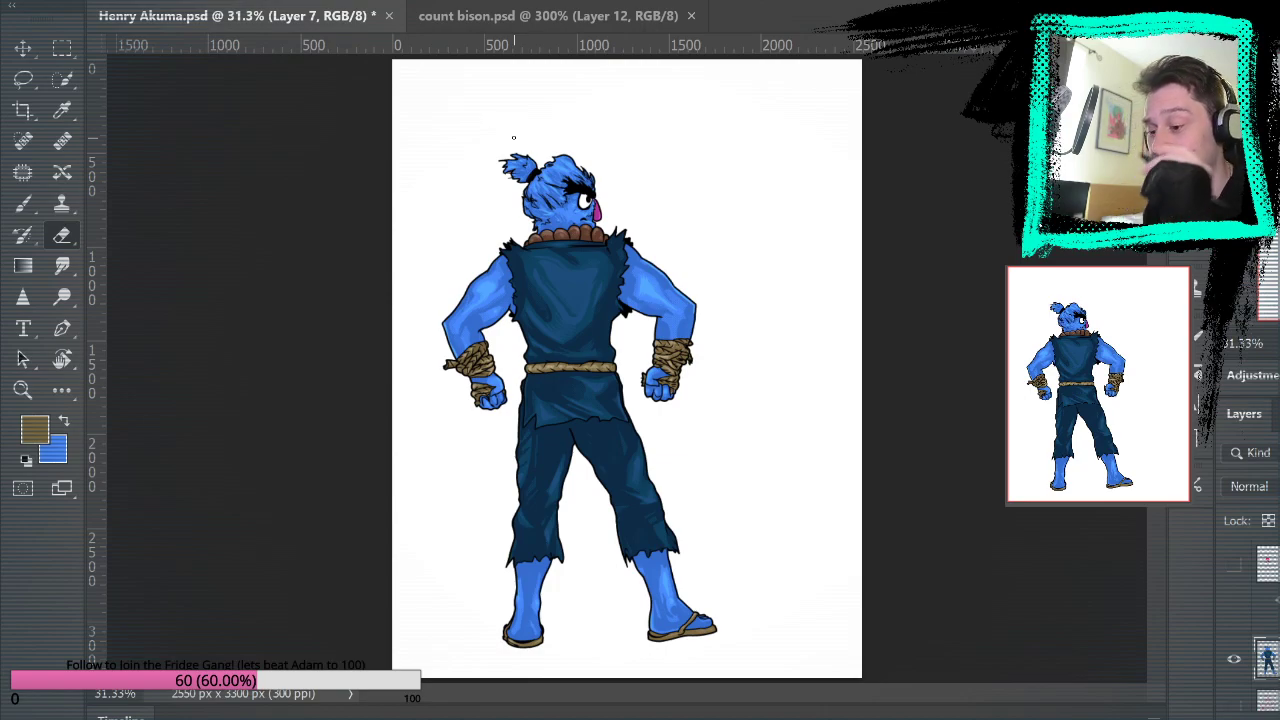
{"action": "left_click", "coordinate": [1234, 565]}
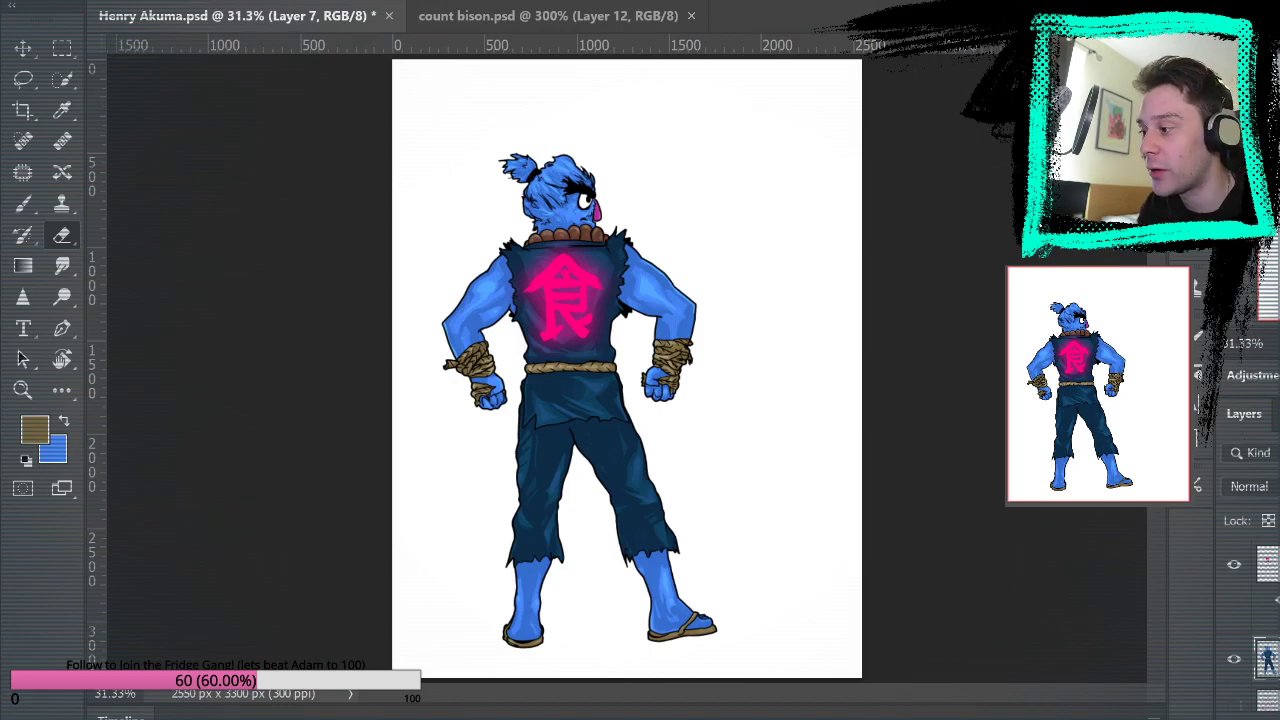
{"action": "key", "text": "ctrl+s"}
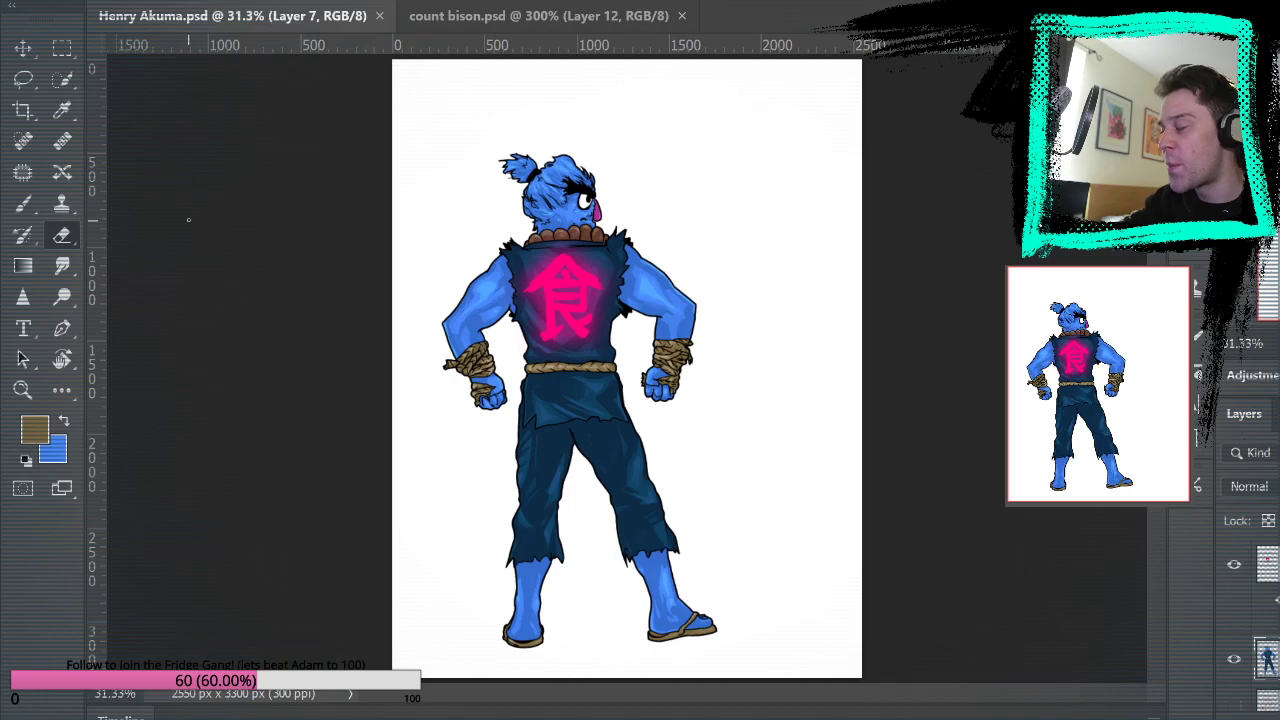
Examine the finished shading and halftone texture at 100% from the head down to the sandals.
{"action": "left_click", "coordinate": [22, 390]}
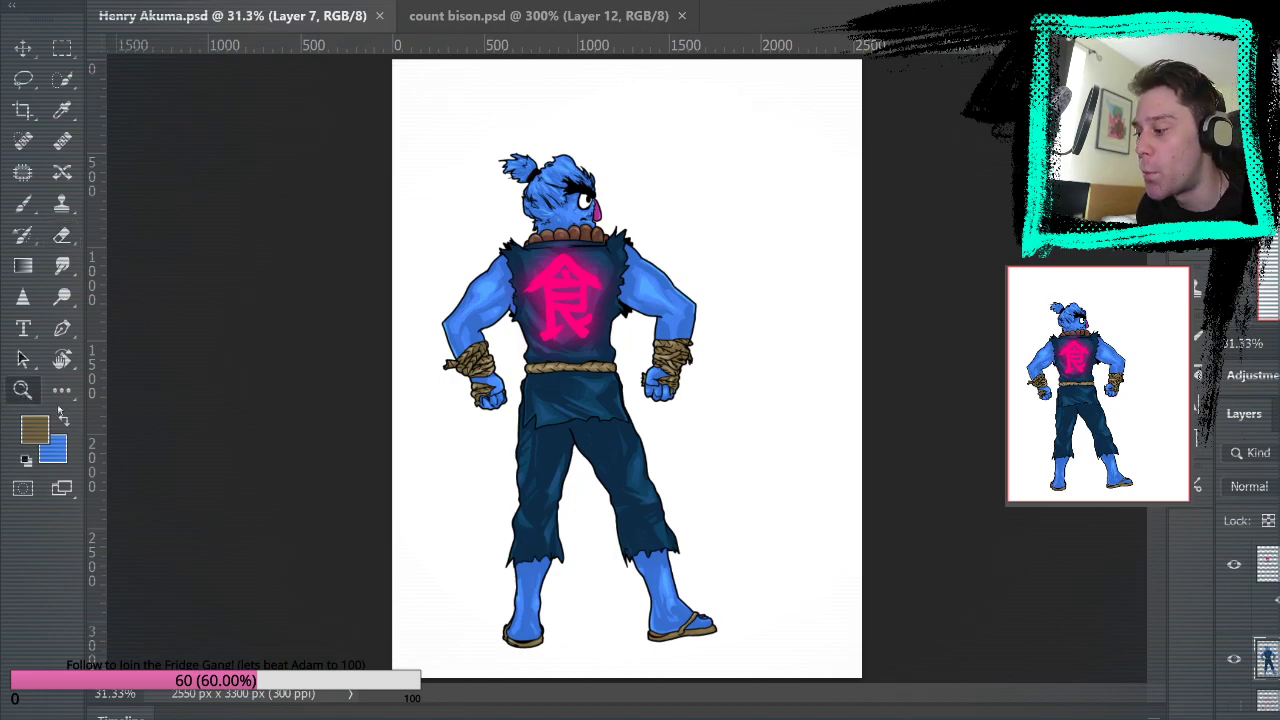
{"action": "left_click", "coordinate": [576, 227]}
{"action": "left_click", "coordinate": [576, 227]}
{"action": "left_click", "coordinate": [557, 186]}
{"action": "left_click", "coordinate": [534, 274]}
{"action": "scroll", "coordinate": [518, 215], "scroll_direction": "down", "scroll_amount": 3}
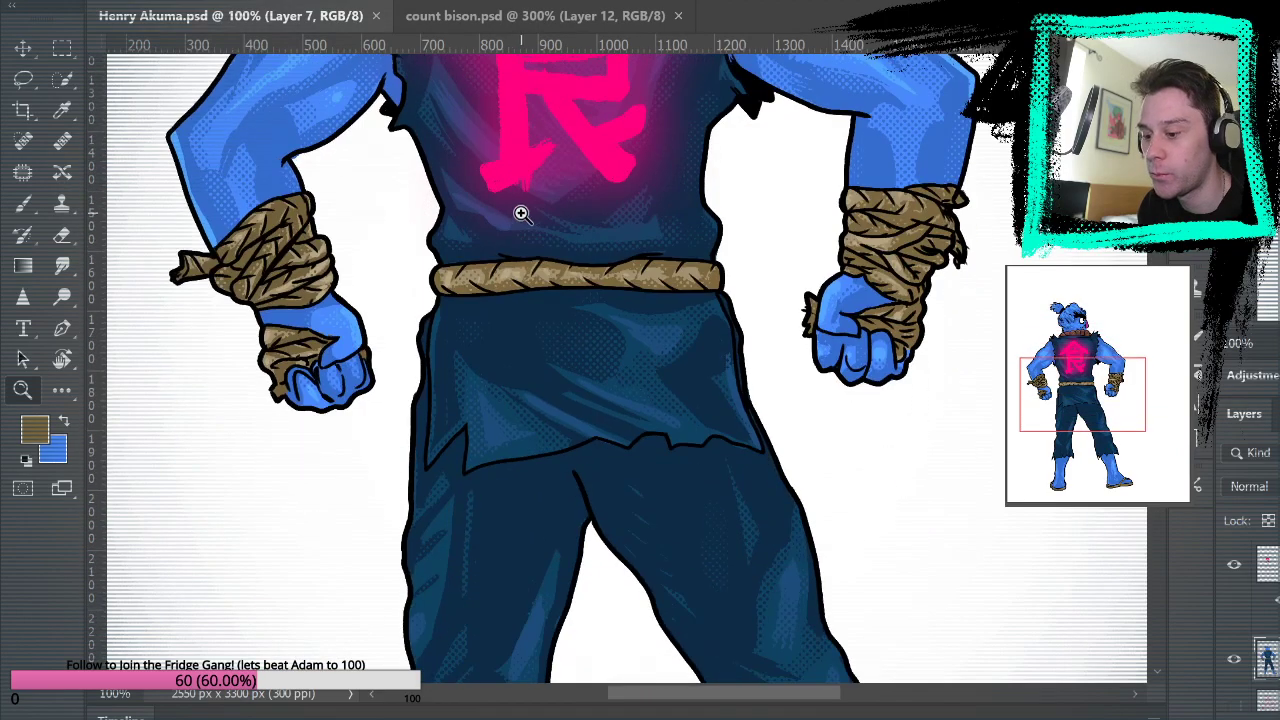
{"action": "scroll", "coordinate": [518, 215], "scroll_direction": "down", "scroll_amount": 8}
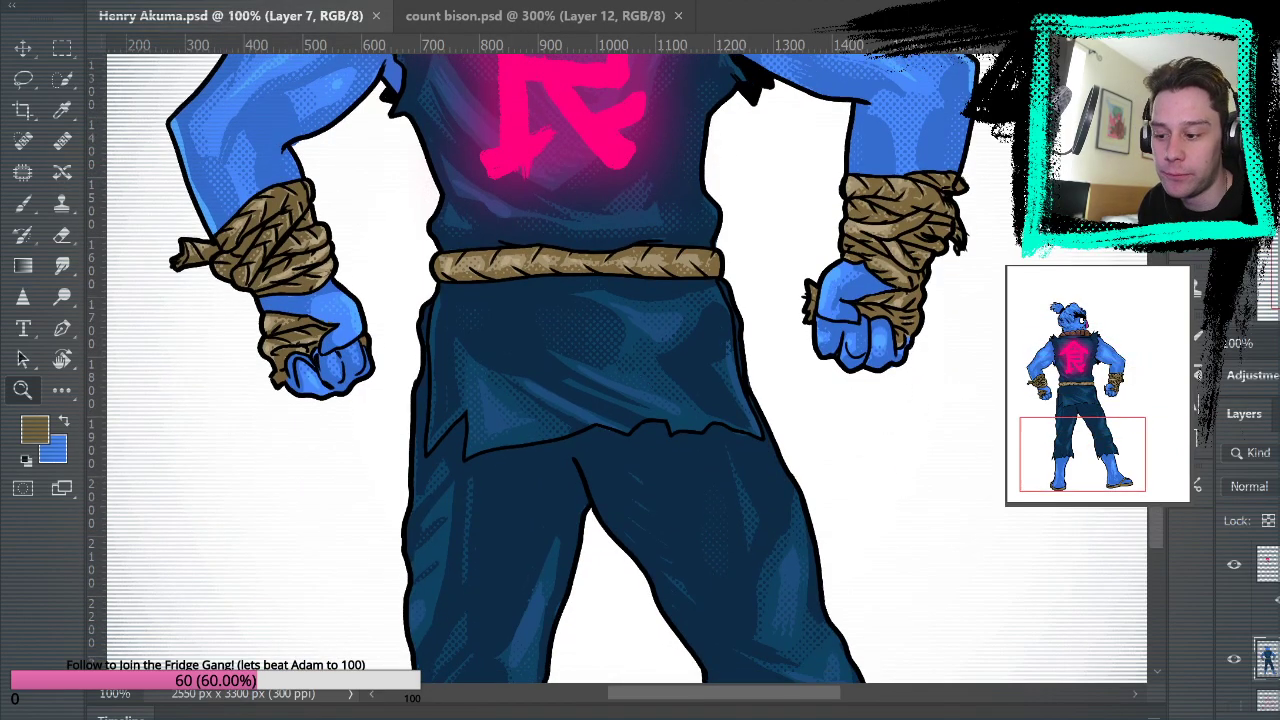
{"action": "scroll", "coordinate": [518, 215], "scroll_direction": "up", "scroll_amount": 4}
{"action": "scroll", "coordinate": [518, 215], "scroll_direction": "up", "scroll_amount": 1}
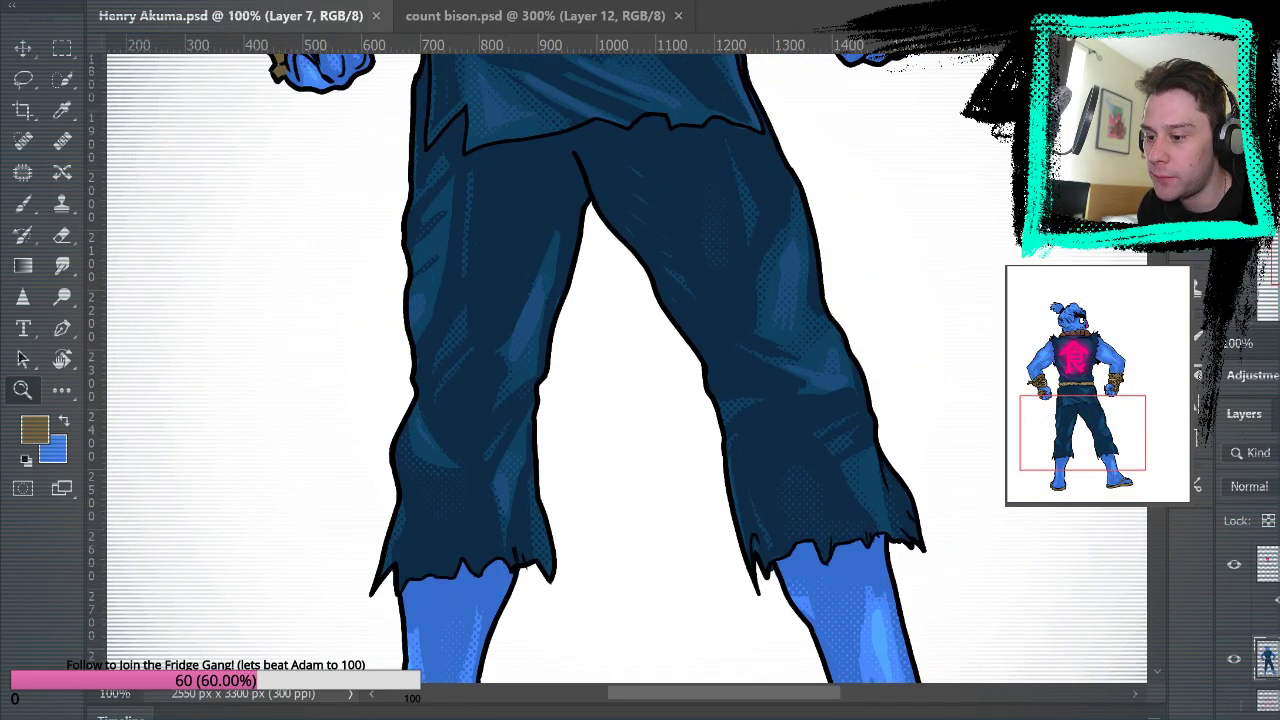
{"action": "scroll", "coordinate": [518, 215], "scroll_direction": "up", "scroll_amount": 11}
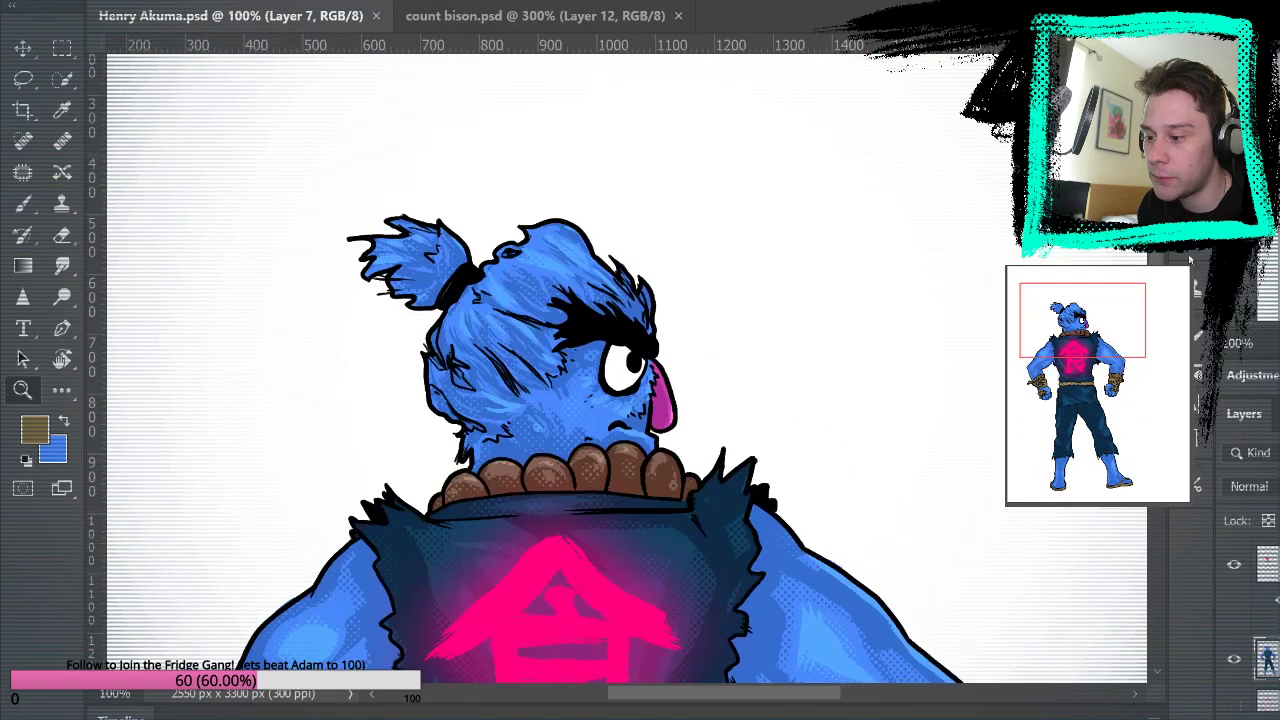
{"action": "scroll", "coordinate": [518, 215], "scroll_direction": "down", "scroll_amount": 7}
{"action": "scroll", "coordinate": [1128, 523], "scroll_direction": "down", "scroll_amount": 8}
{"action": "scroll", "coordinate": [1128, 523], "scroll_direction": "up", "scroll_amount": 9}
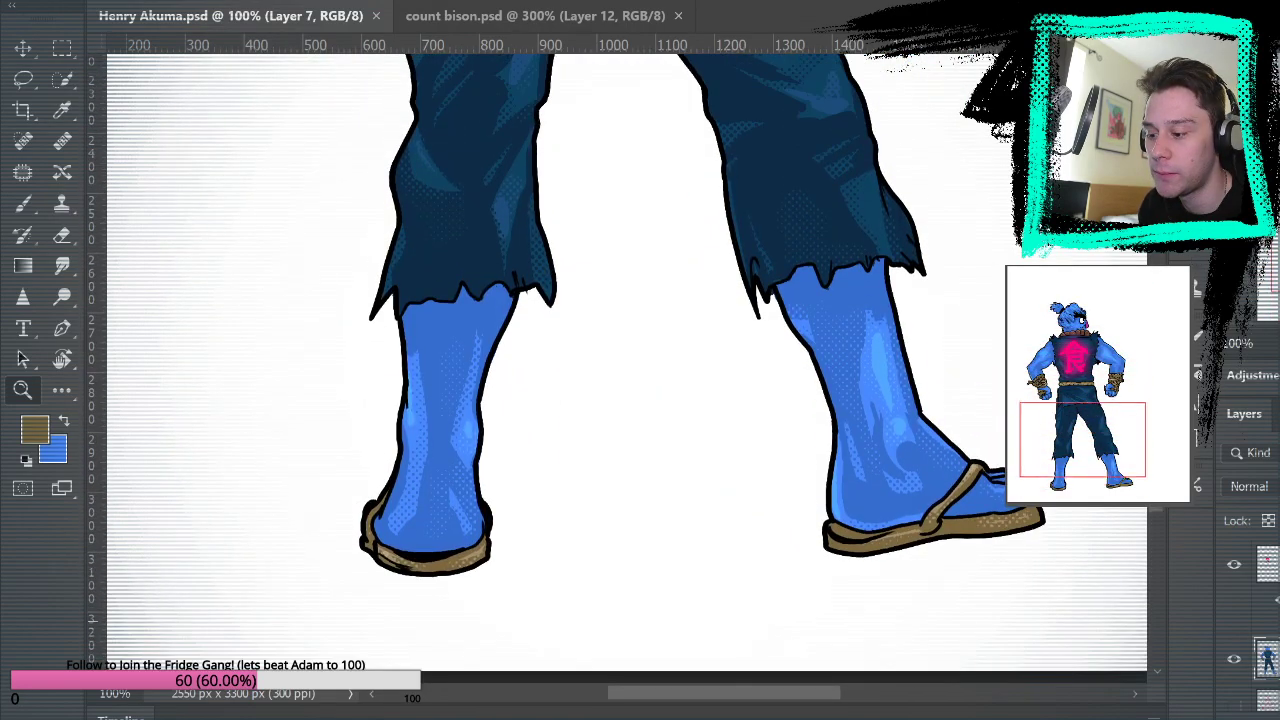
Check the head and vest, and look at the highlights in count bison.psd as a reference for Henry Akuma.psd.
{"action": "scroll", "coordinate": [560, 360], "scroll_direction": "up", "scroll_amount": 8}
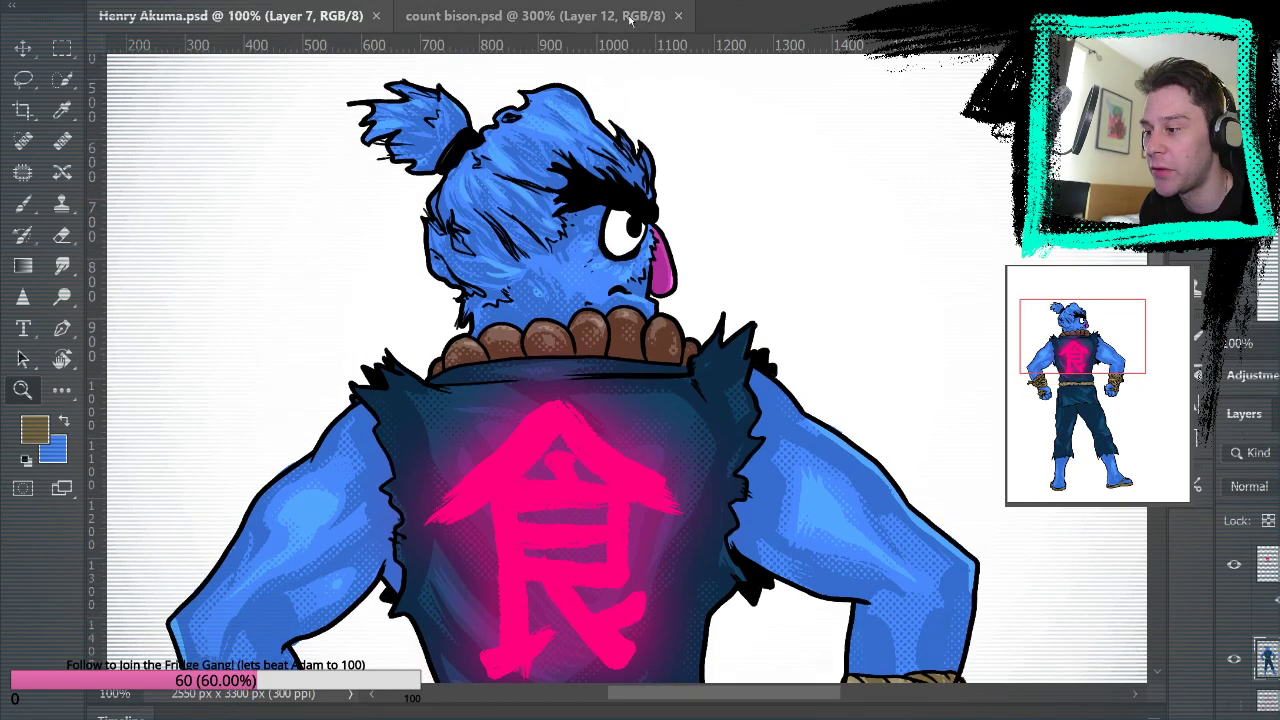
{"action": "left_click", "coordinate": [558, 8]}
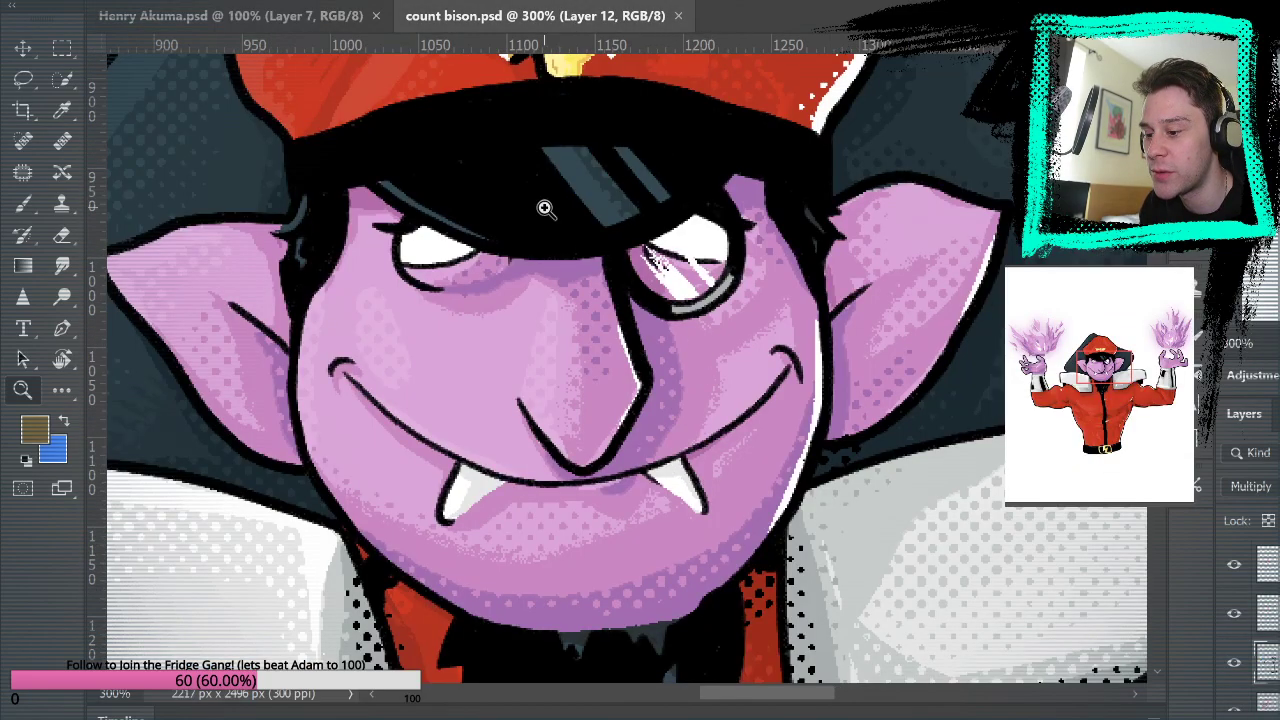
{"action": "left_click", "coordinate": [282, 18]}
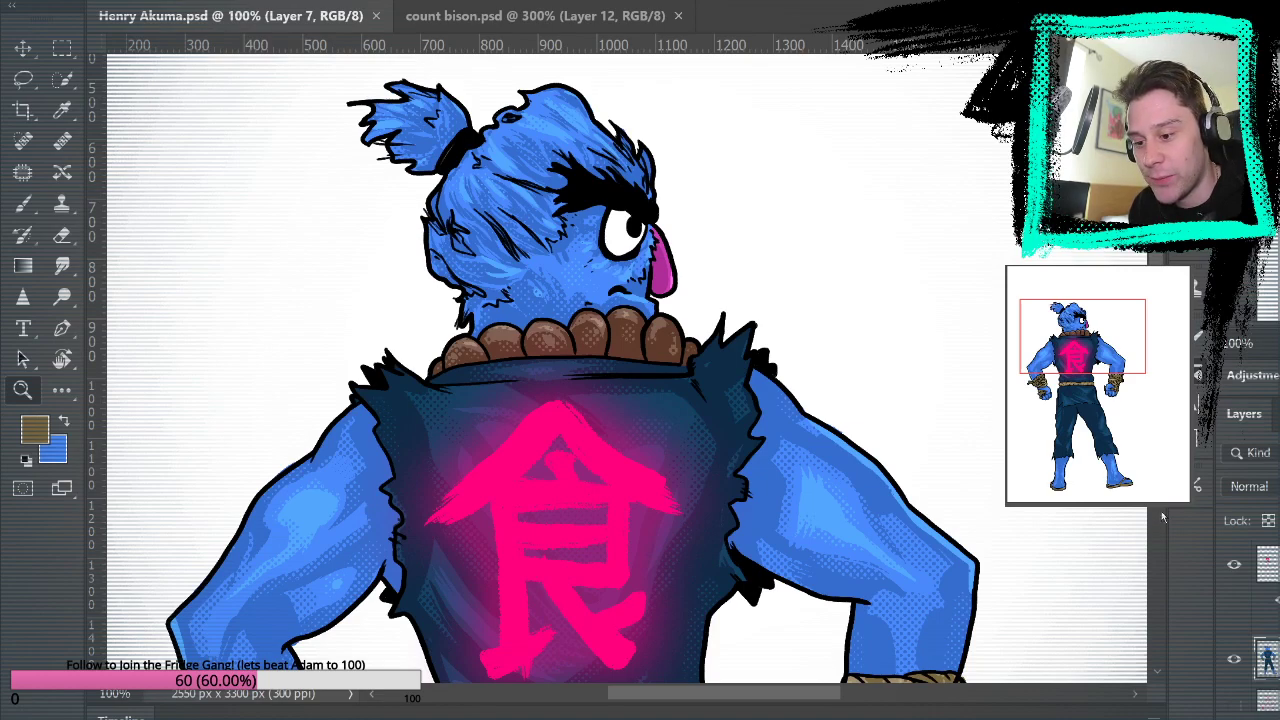
Sample white from the canvas background as the foreground painting colour.
{"action": "key", "text": "b"}
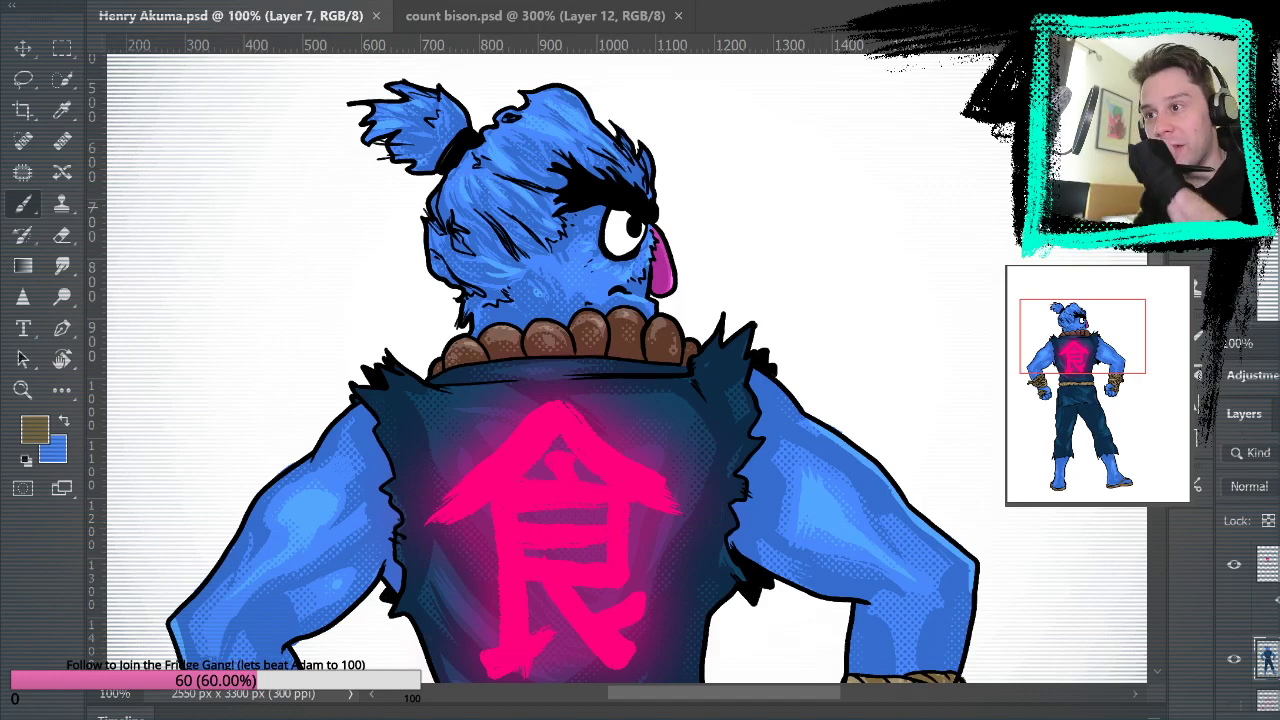
{"action": "key", "text": "z"}
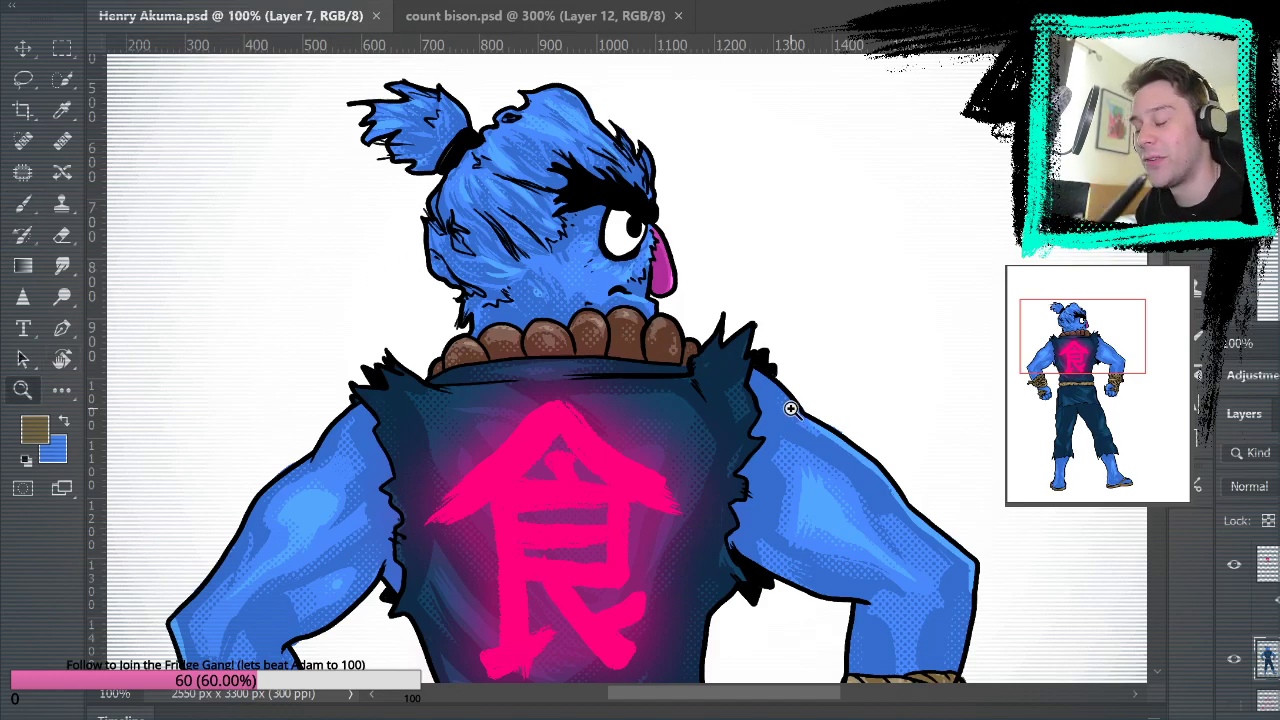
{"action": "left_click_drag", "start_coordinate": [826, 426], "coordinate": [820, 100]}
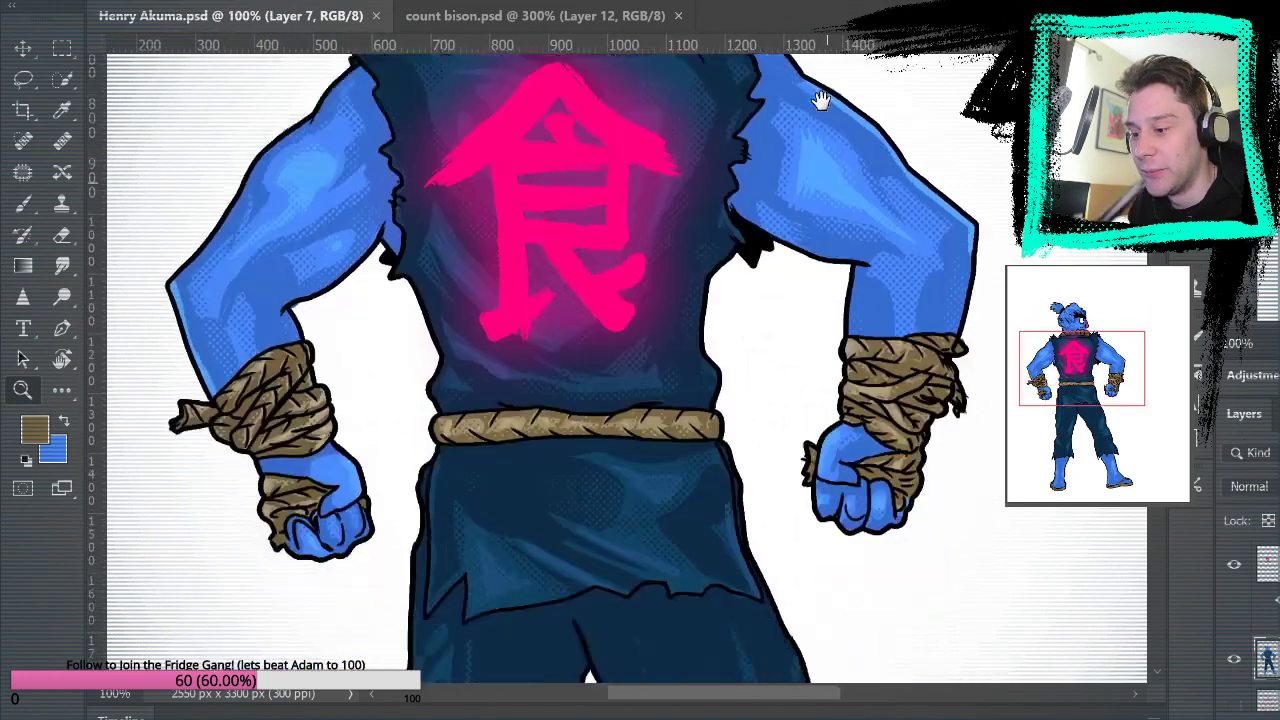
{"action": "left_click_drag", "start_coordinate": [840, 303], "coordinate": [883, 410]}
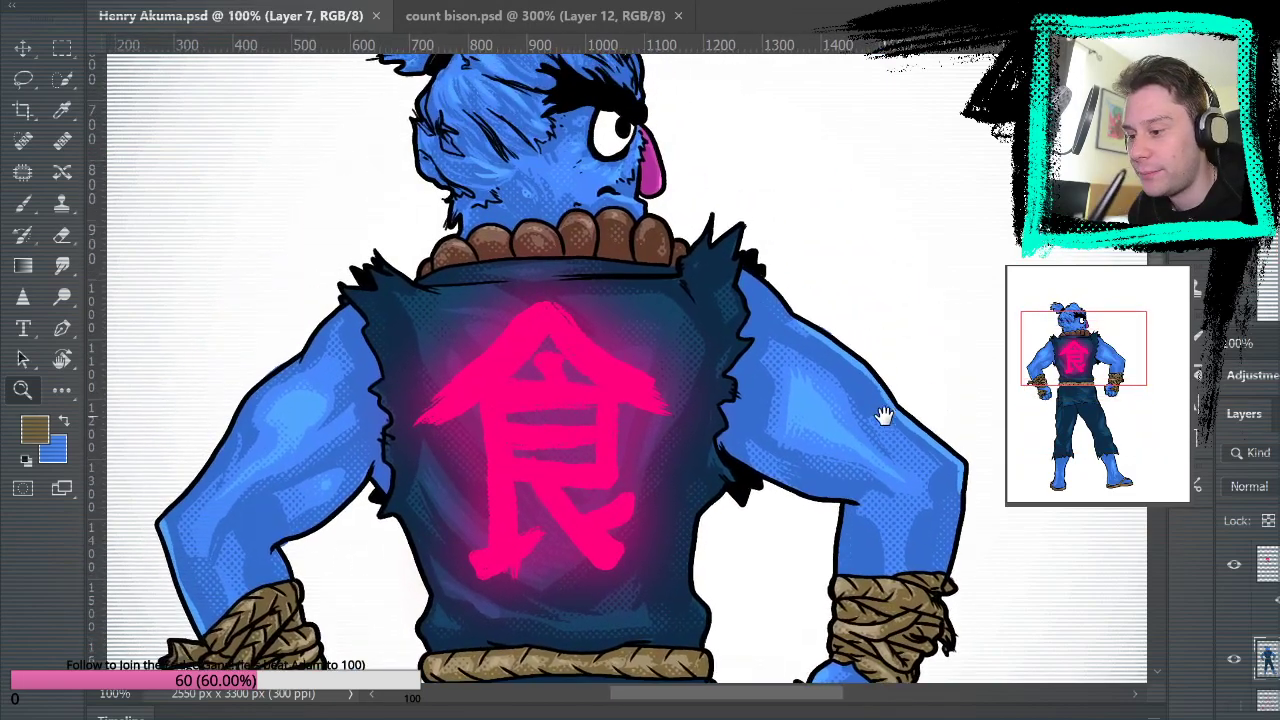
{"action": "key", "text": "i"}
{"action": "left_click", "coordinate": [1013, 248]}
{"action": "key", "text": "z"}
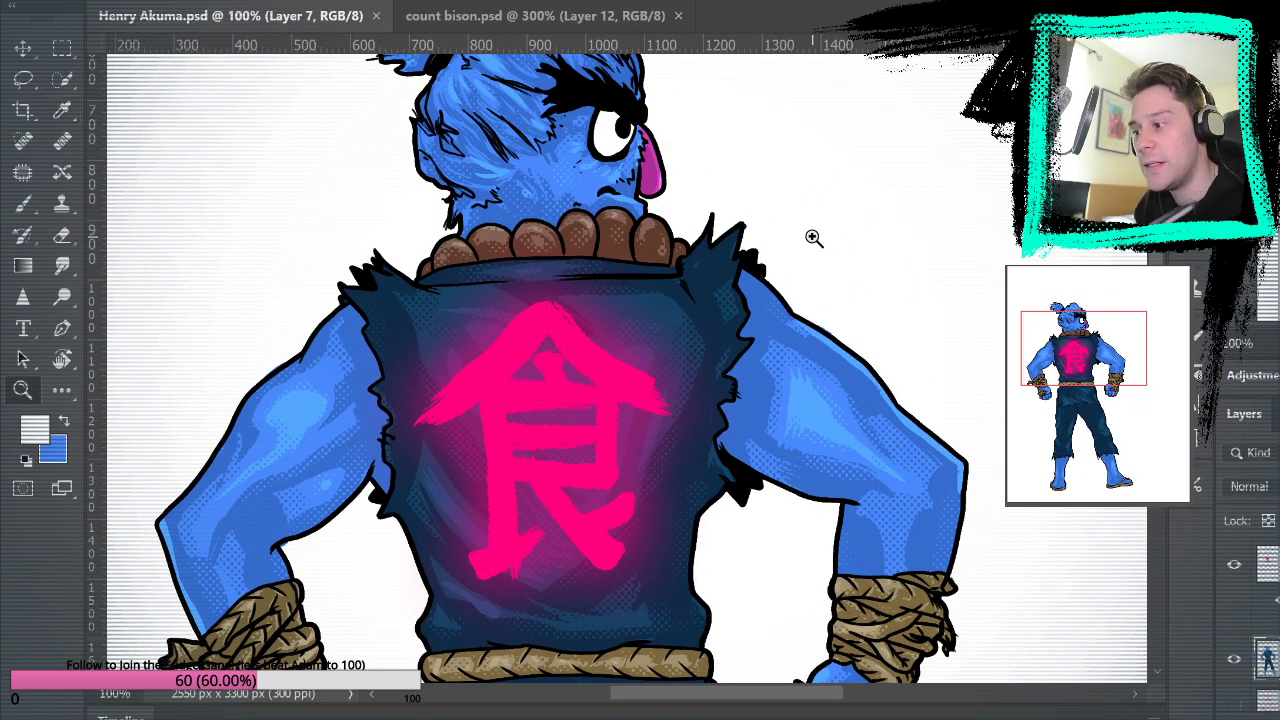
{"action": "left_click", "coordinate": [24, 204]}
{"action": "left_click_drag", "start_coordinate": [778, 318], "coordinate": [866, 408]}
{"action": "key", "text": "ctrl+z"}
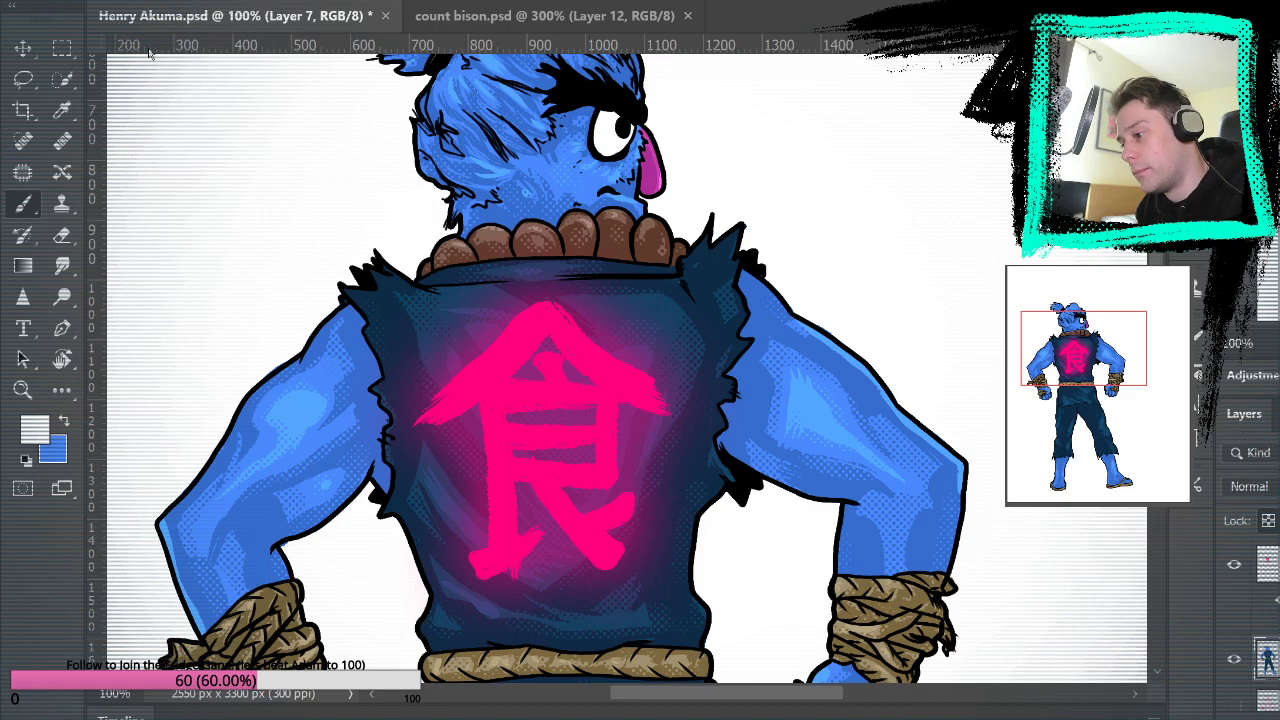
Brush thin white highlights along the torn armhole edge of the vest beside the right-side arm at 200% zoom.
{"action": "key", "text": "z"}
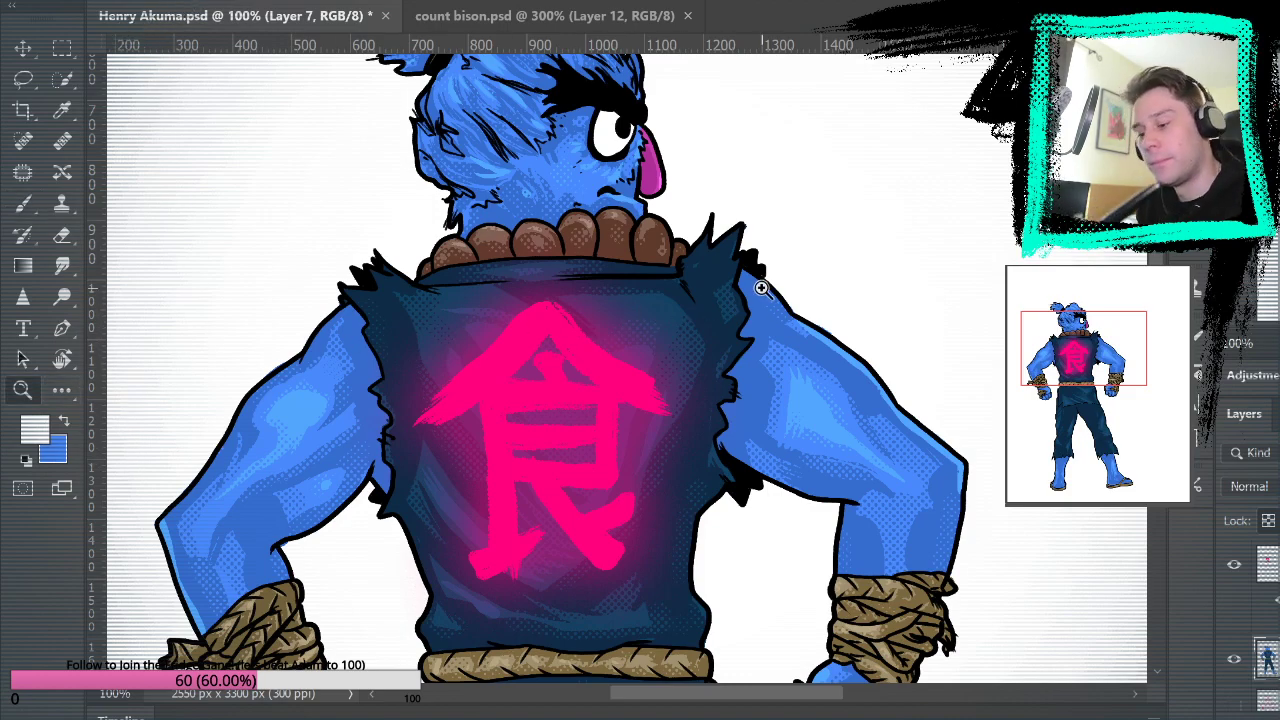
{"action": "mouse_move", "coordinate": [766, 252]}
{"action": "left_mouse_down"}
{"action": "mouse_move", "coordinate": [785, 405]}
{"action": "mouse_move", "coordinate": [791, 300]}
{"action": "left_mouse_up"}
{"action": "left_click", "coordinate": [791, 300]}
{"action": "key", "text": "b"}
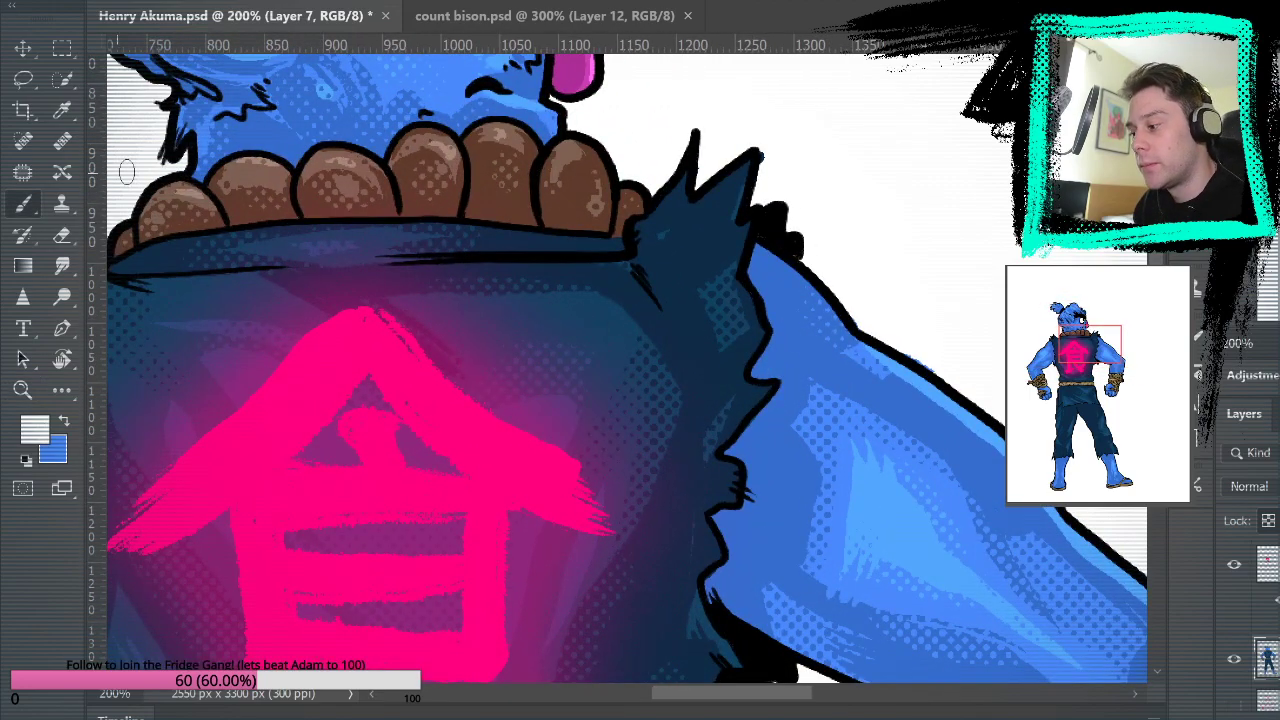
{"action": "mouse_move", "coordinate": [823, 423]}
{"action": "left_mouse_down"}
{"action": "mouse_move", "coordinate": [857, 254]}
{"action": "mouse_move", "coordinate": [833, 249]}
{"action": "left_mouse_up"}
{"action": "mouse_move", "coordinate": [790, 294]}
{"action": "left_mouse_down"}
{"action": "mouse_move", "coordinate": [845, 234]}
{"action": "mouse_move", "coordinate": [822, 208]}
{"action": "mouse_move", "coordinate": [836, 150]}
{"action": "left_mouse_up"}
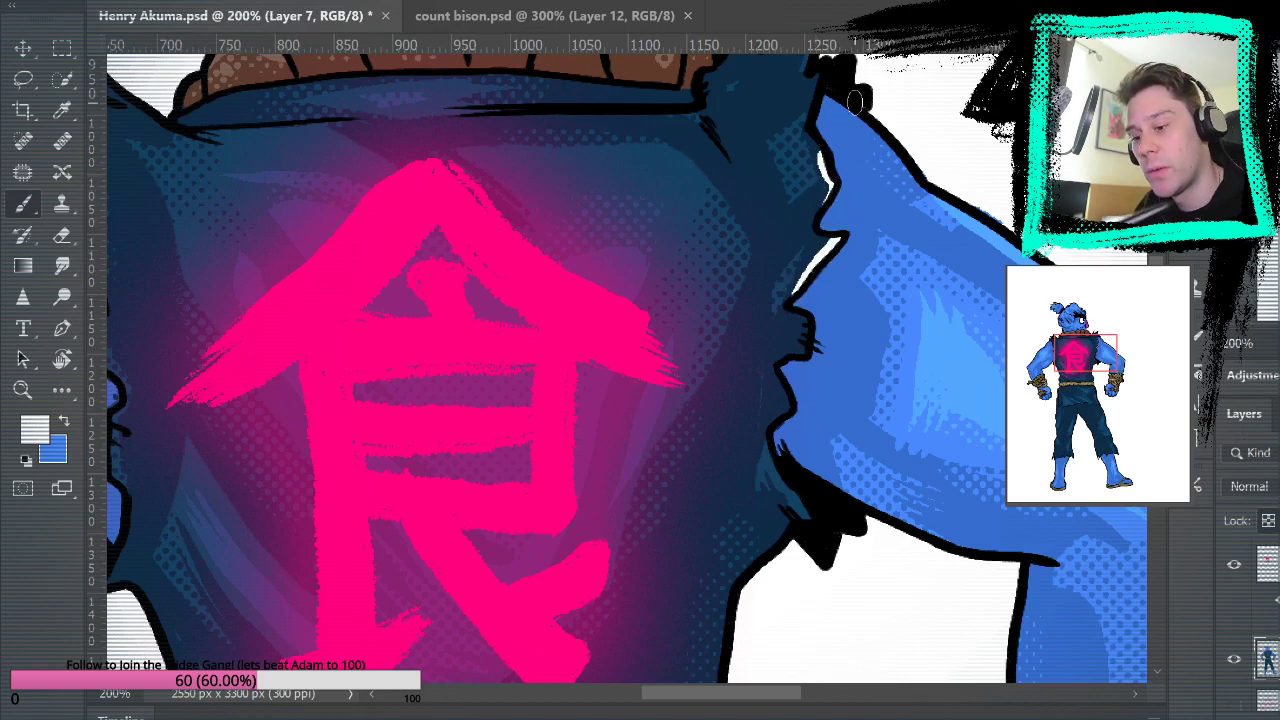
{"action": "mouse_move", "coordinate": [784, 412]}
{"action": "left_mouse_down"}
{"action": "mouse_move", "coordinate": [788, 386]}
{"action": "mouse_move", "coordinate": [583, 309]}
{"action": "left_mouse_up"}
{"action": "left_click_drag", "start_coordinate": [797, 351], "coordinate": [692, 300]}
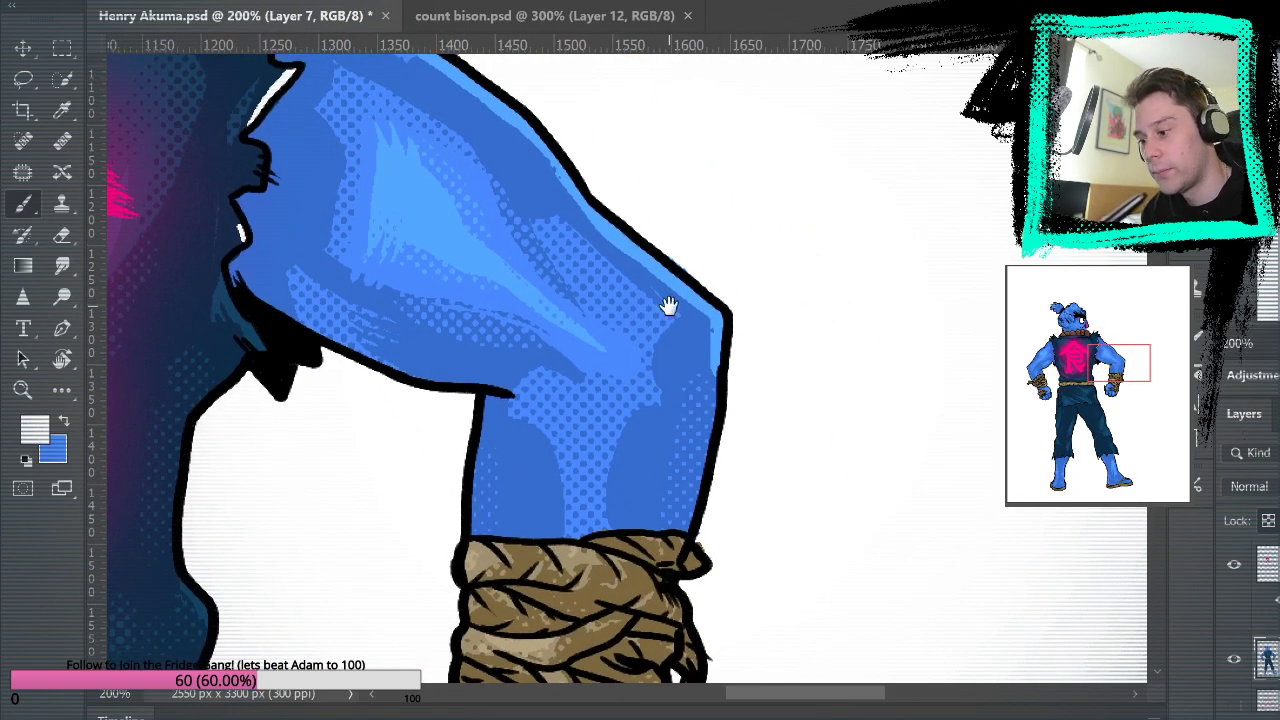
Brush a tapered white highlight across the right-side upper arm and small white accents on its wrist wrapping.
{"action": "left_click_drag", "start_coordinate": [343, 262], "coordinate": [515, 312]}
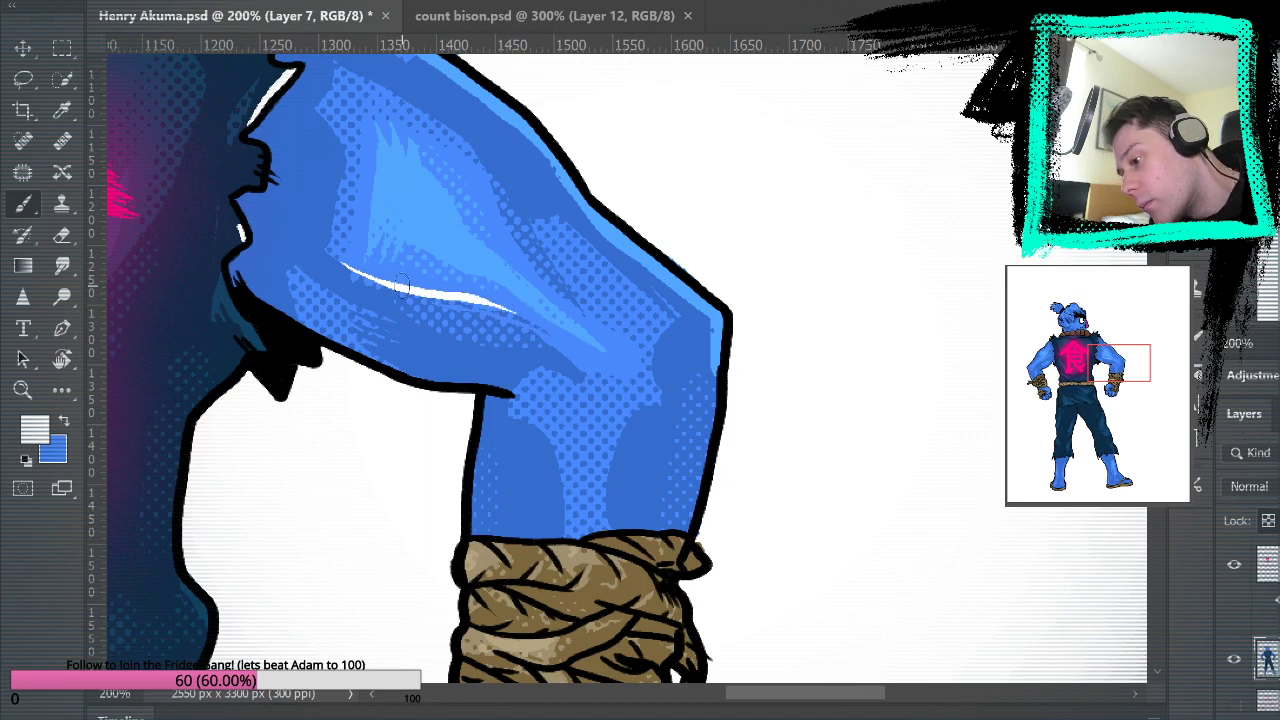
{"action": "mouse_move", "coordinate": [402, 283]}
{"action": "left_mouse_down"}
{"action": "mouse_move", "coordinate": [476, 296]}
{"action": "mouse_move", "coordinate": [390, 279]}
{"action": "mouse_move", "coordinate": [492, 297]}
{"action": "left_mouse_up"}
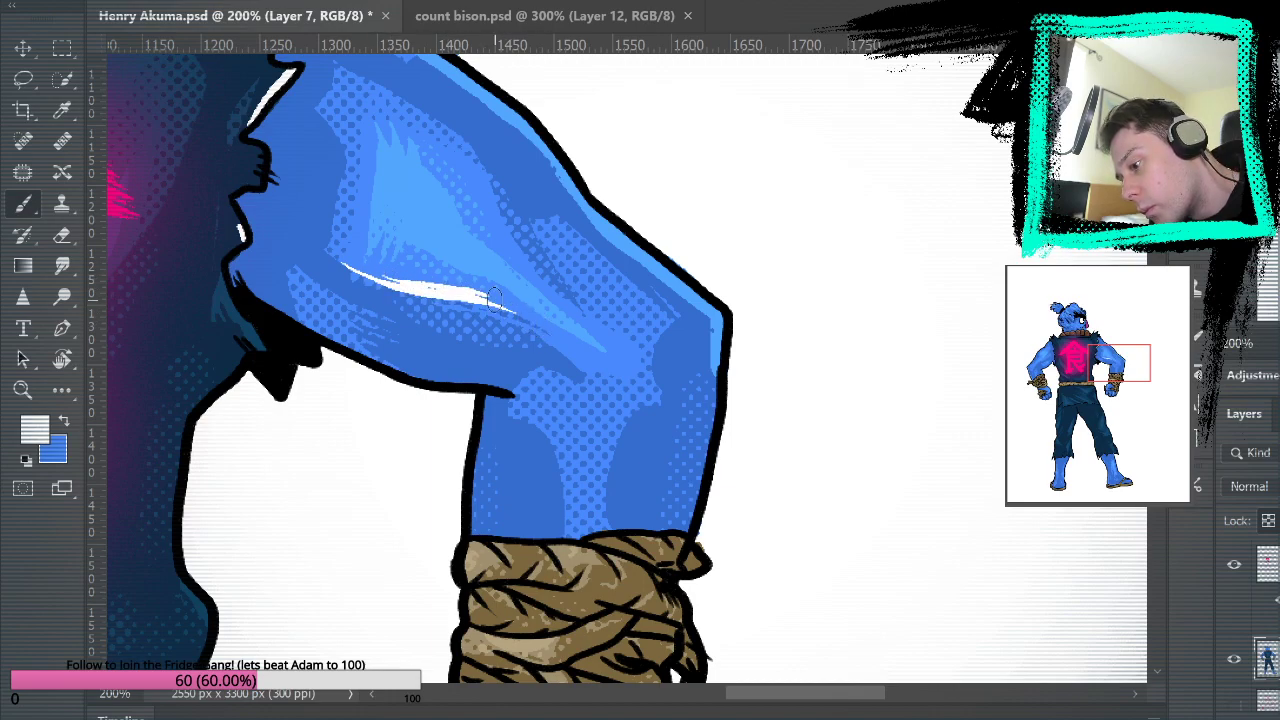
{"action": "key", "text": "space"}
{"action": "mouse_move", "coordinate": [702, 450]}
{"action": "left_mouse_down"}
{"action": "mouse_move", "coordinate": [908, 483]}
{"action": "mouse_move", "coordinate": [902, 310]}
{"action": "left_mouse_up"}
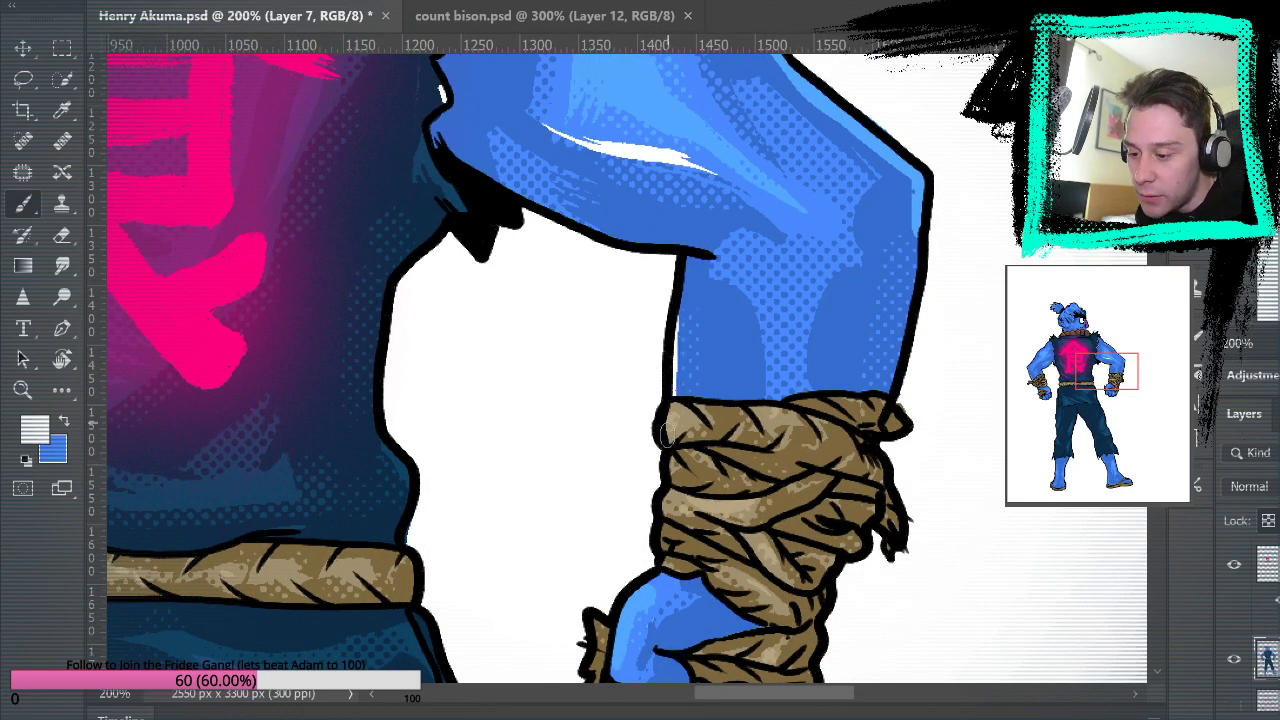
{"action": "left_click_drag", "start_coordinate": [748, 507], "coordinate": [780, 492]}
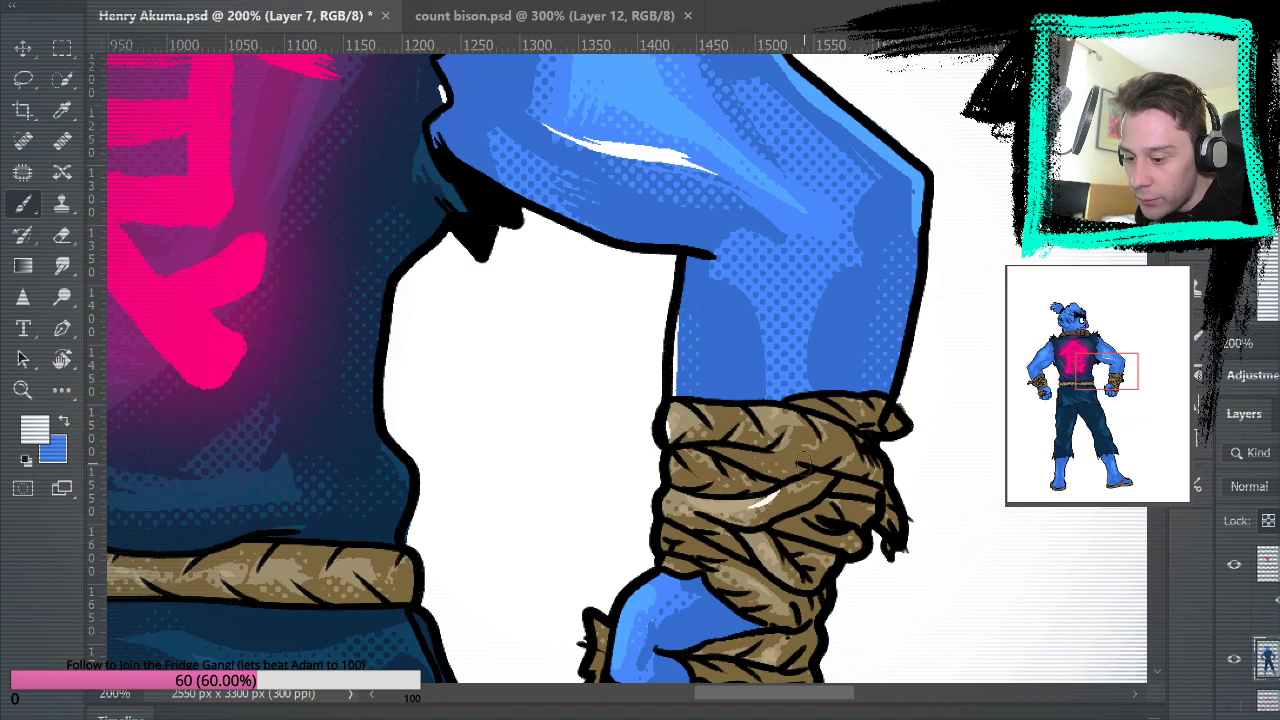
{"action": "mouse_move", "coordinate": [752, 550]}
{"action": "left_mouse_down"}
{"action": "mouse_move", "coordinate": [773, 577]}
{"action": "mouse_move", "coordinate": [755, 550]}
{"action": "left_mouse_up"}
Brush white highlights along the thumb edge and the fingers of the right-side fist.
{"action": "scroll", "coordinate": [756, 549], "scroll_direction": "down", "scroll_amount": 5}
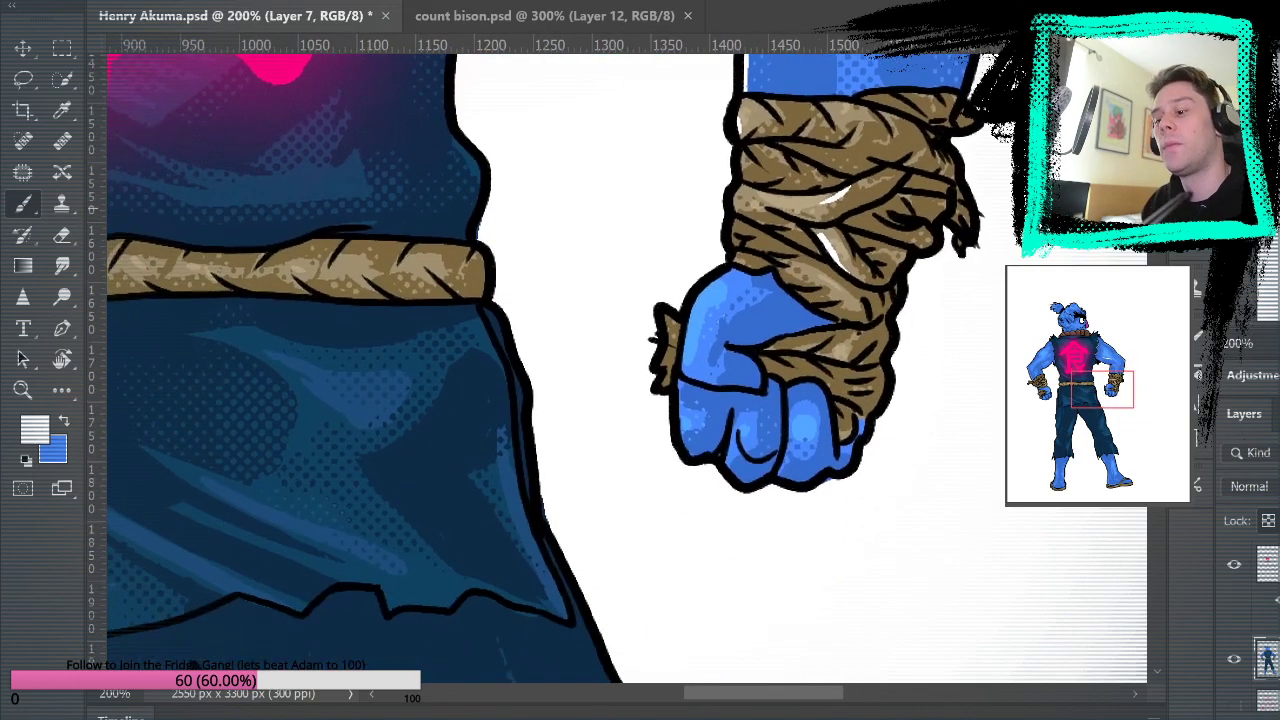
{"action": "left_click_drag", "start_coordinate": [686, 361], "coordinate": [705, 292]}
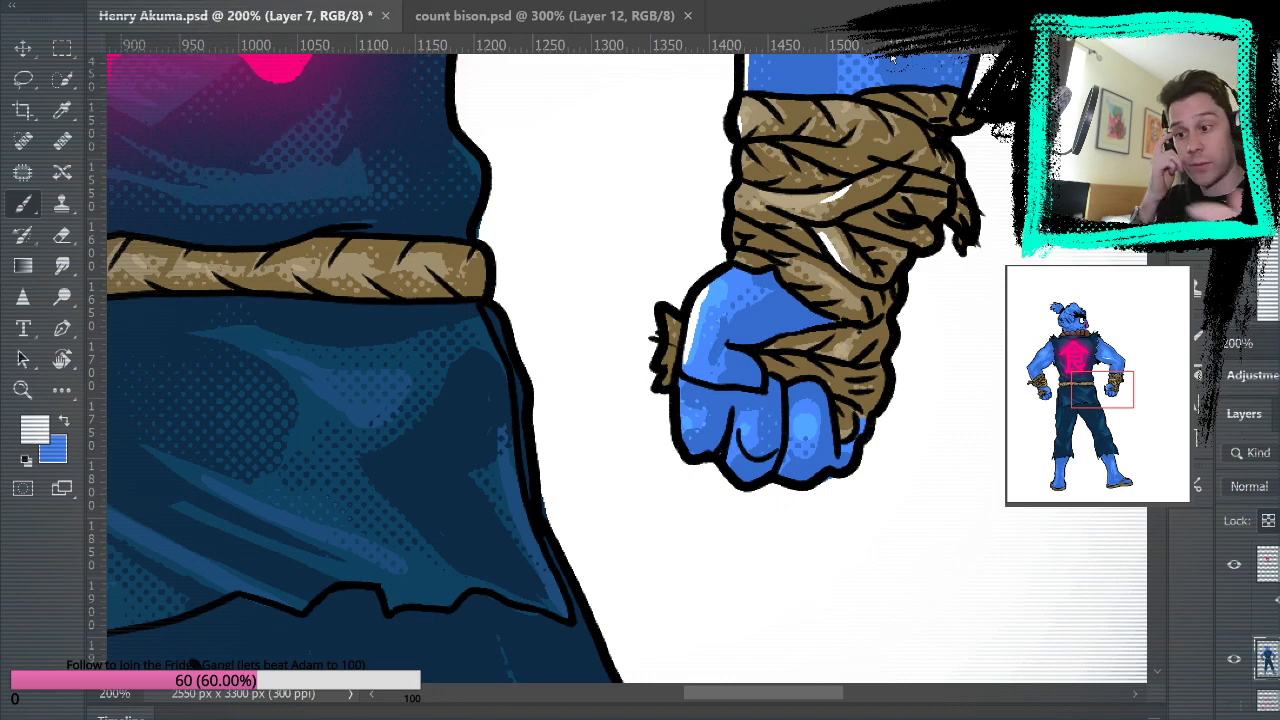
{"action": "left_click_drag", "start_coordinate": [774, 366], "coordinate": [789, 331]}
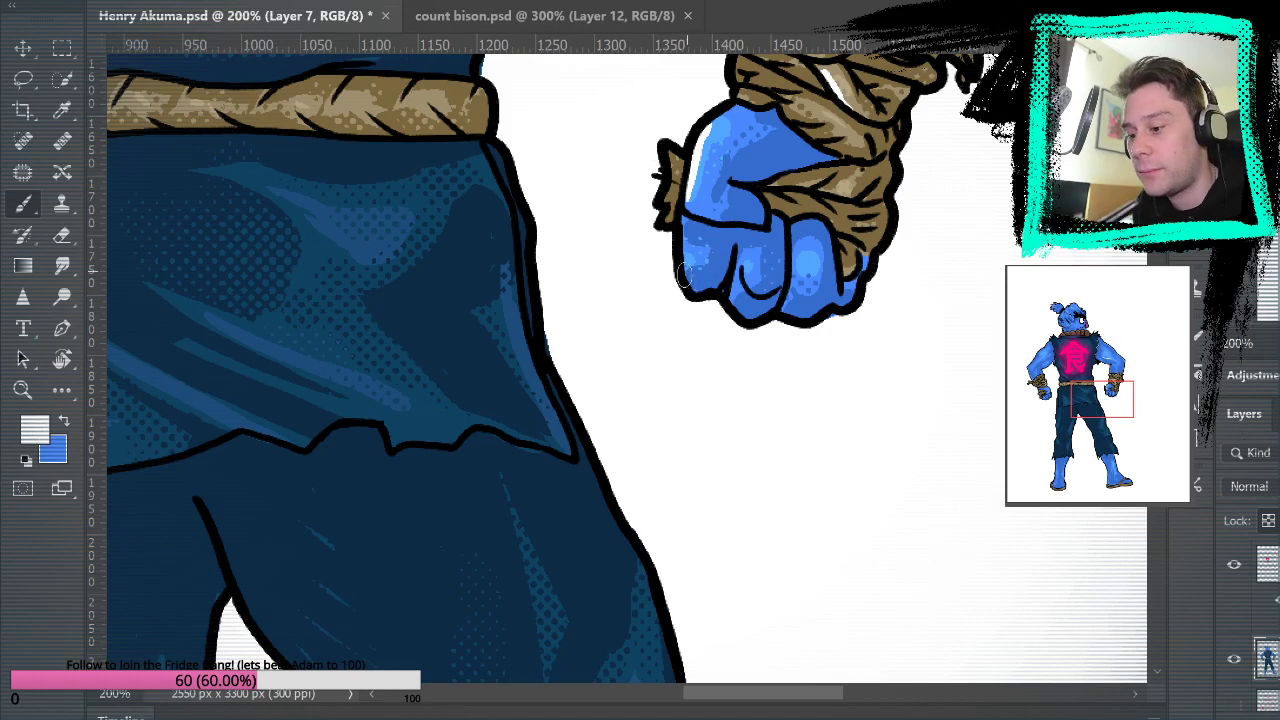
{"action": "left_click_drag", "start_coordinate": [735, 308], "coordinate": [785, 280]}
{"action": "left_click_drag", "start_coordinate": [744, 246], "coordinate": [748, 268]}
{"action": "mouse_move", "coordinate": [820, 292]}
{"action": "left_mouse_down"}
{"action": "mouse_move", "coordinate": [812, 318]}
{"action": "mouse_move", "coordinate": [830, 238]}
{"action": "mouse_move", "coordinate": [832, 288]}
{"action": "mouse_move", "coordinate": [852, 296]}
{"action": "left_mouse_up"}
{"action": "left_click_drag", "start_coordinate": [860, 434], "coordinate": [960, 591]}
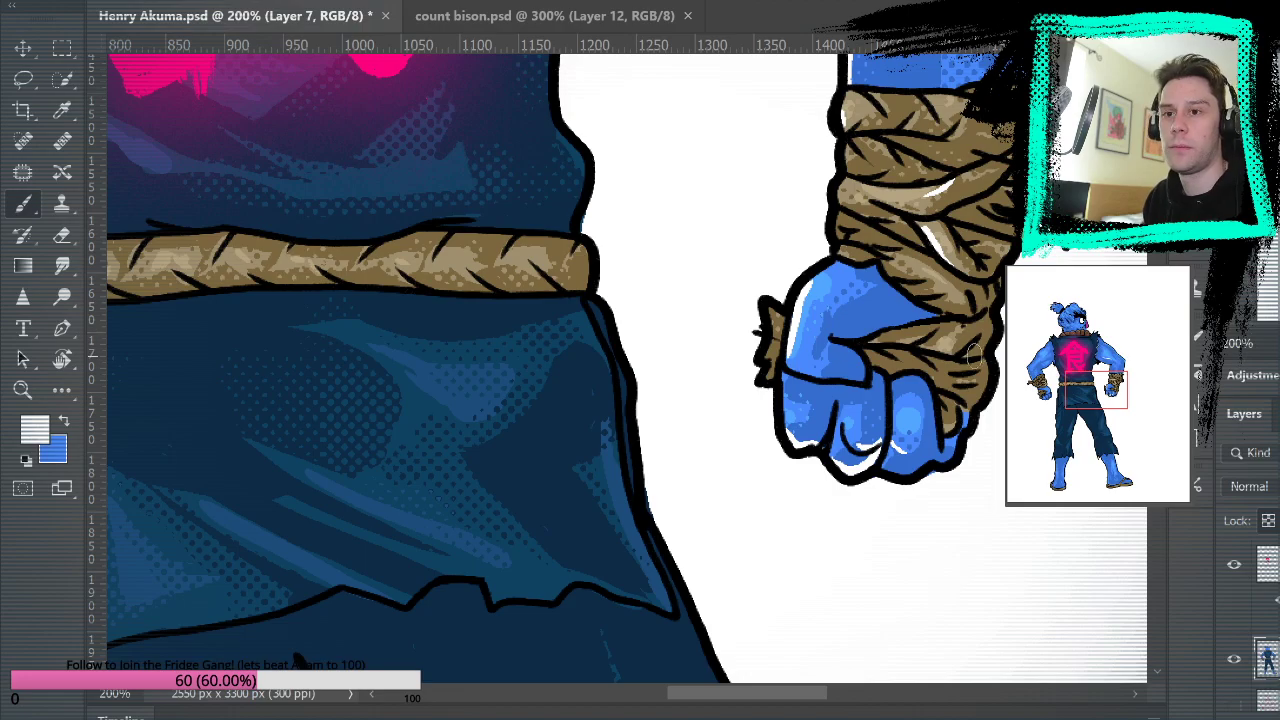
Brush white highlights on the thumb and fingers of the left-side fist and on the strands of its wrist wrapping.
{"action": "mouse_move", "coordinate": [686, 591]}
{"action": "left_mouse_down"}
{"action": "mouse_move", "coordinate": [957, 323]}
{"action": "mouse_move", "coordinate": [866, 606]}
{"action": "mouse_move", "coordinate": [922, 399]}
{"action": "mouse_move", "coordinate": [889, 197]}
{"action": "left_mouse_up"}
{"action": "mouse_move", "coordinate": [705, 490]}
{"action": "left_mouse_down"}
{"action": "mouse_move", "coordinate": [774, 453]}
{"action": "mouse_move", "coordinate": [758, 466]}
{"action": "mouse_move", "coordinate": [779, 438]}
{"action": "left_mouse_up"}
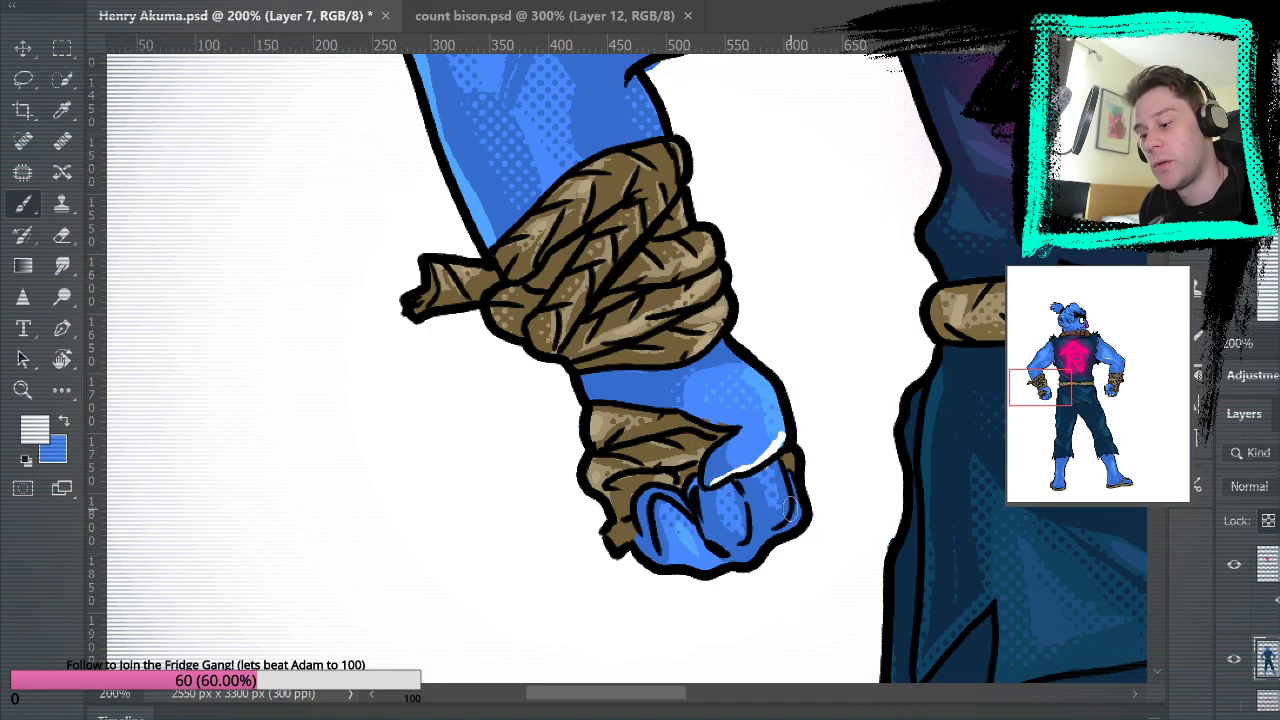
{"action": "left_click_drag", "start_coordinate": [820, 277], "coordinate": [834, 512]}
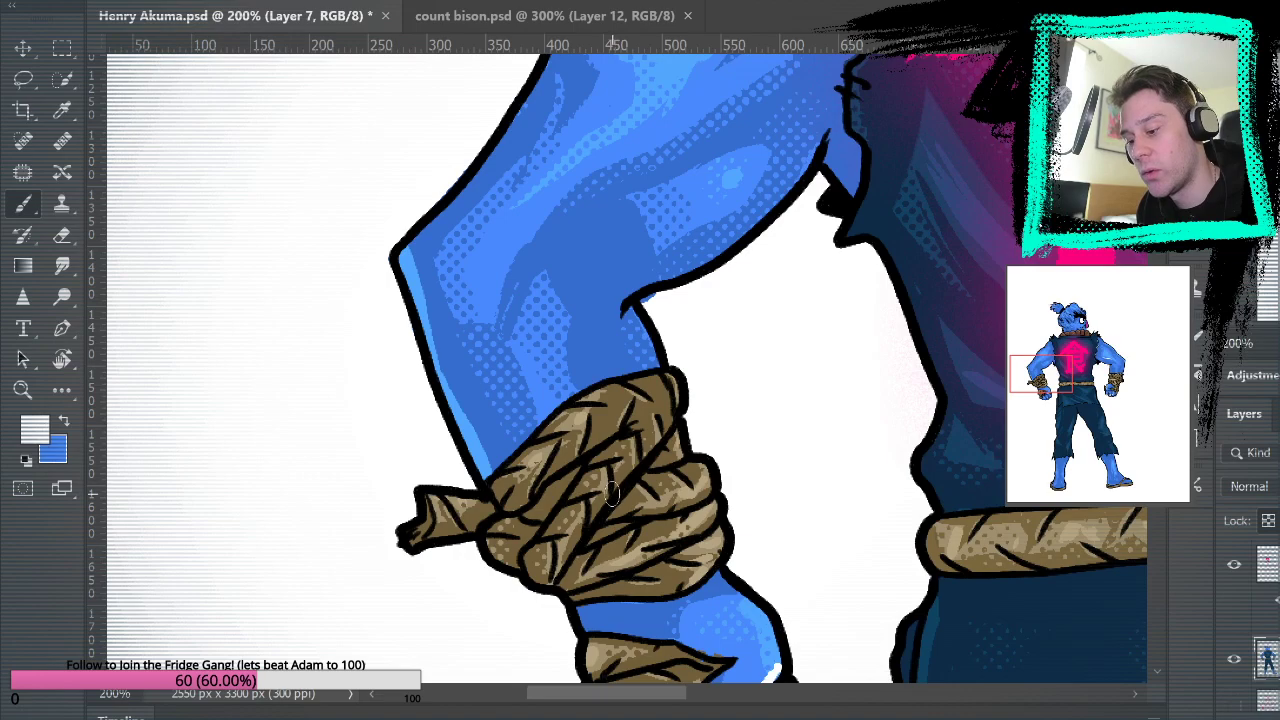
{"action": "left_click_drag", "start_coordinate": [617, 484], "coordinate": [644, 439]}
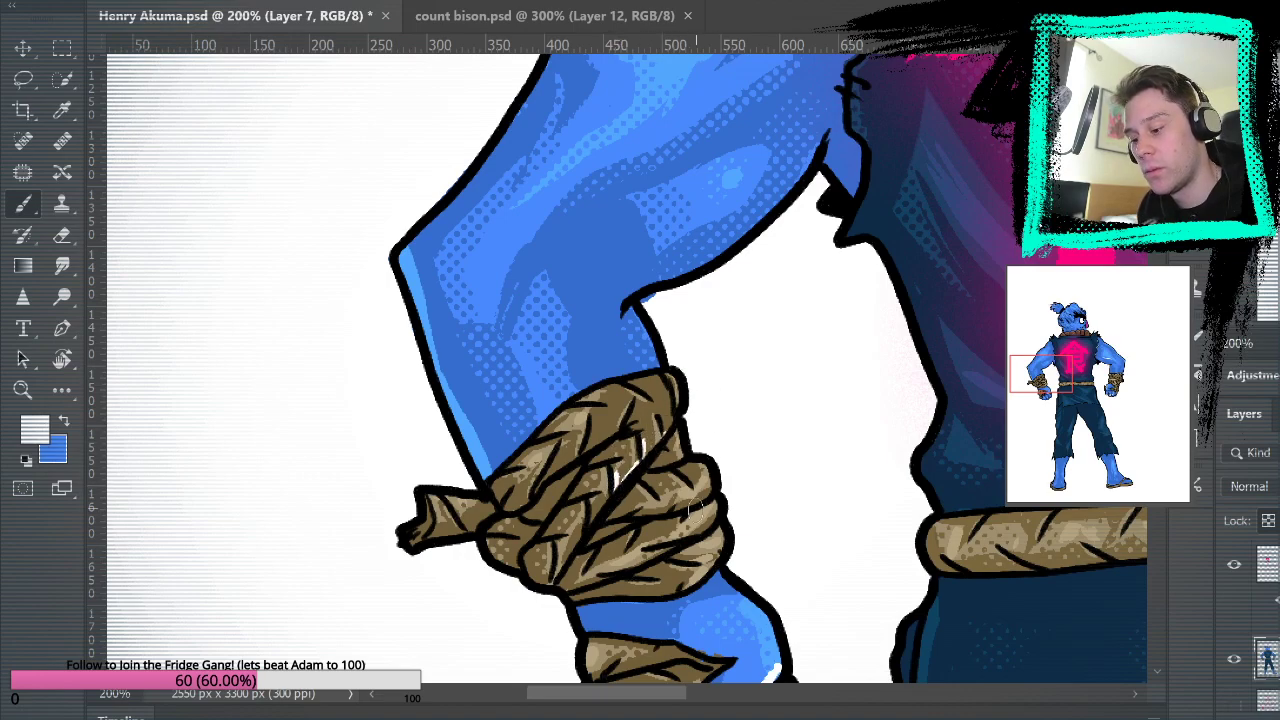
{"action": "left_click_drag", "start_coordinate": [715, 508], "coordinate": [690, 534]}
{"action": "left_click_drag", "start_coordinate": [520, 504], "coordinate": [529, 493]}
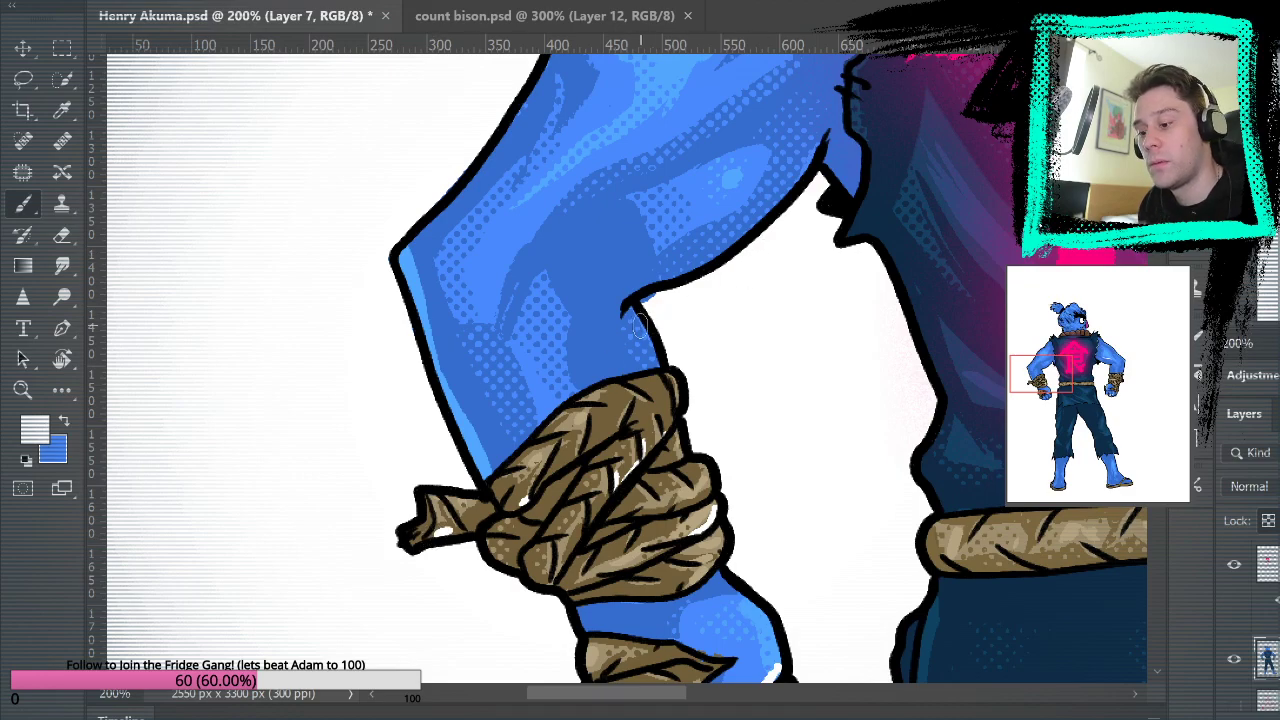
Brush white highlights on the left-side forearm, along its inner edge and along the underside of the upper arm.
{"action": "key", "text": "e"}
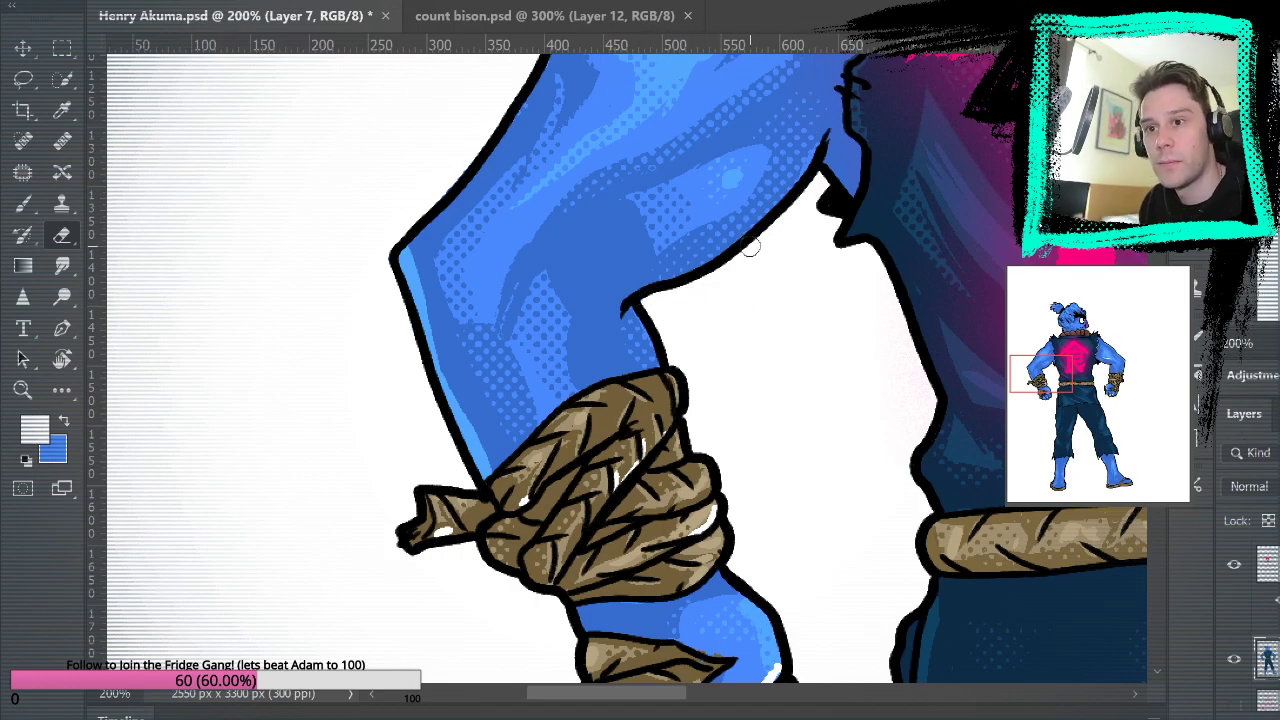
{"action": "key", "text": "b"}
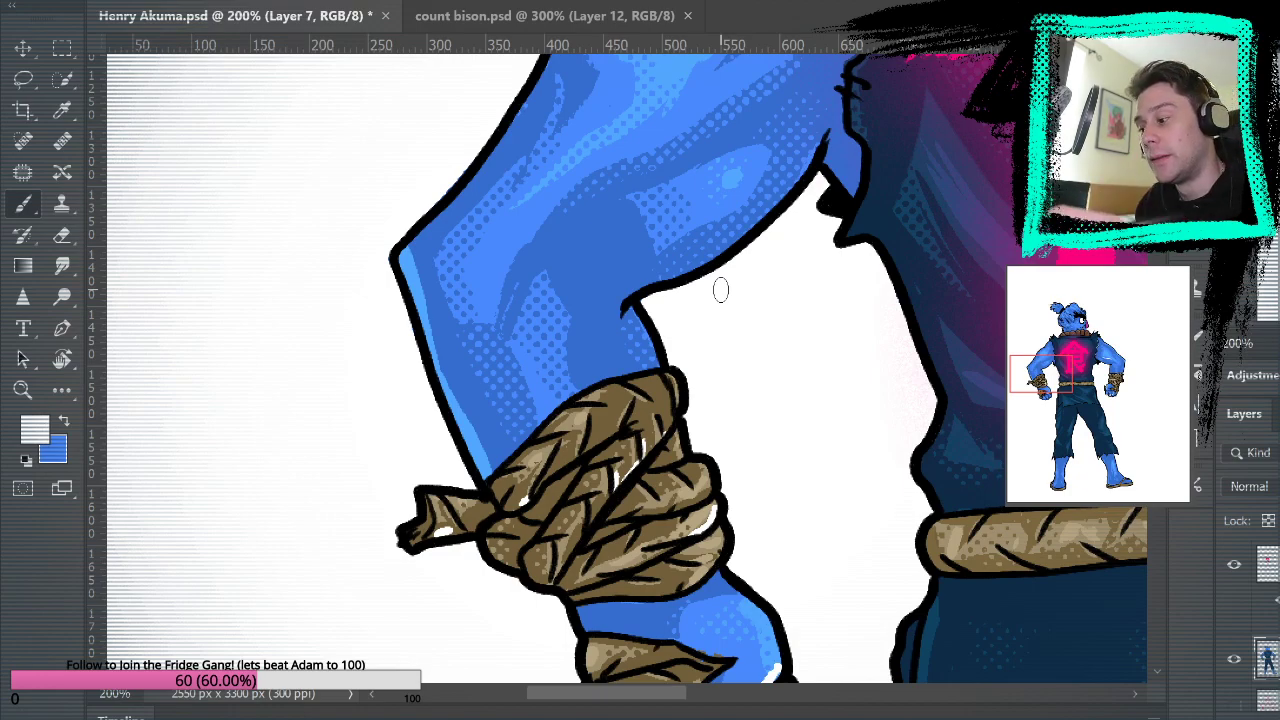
{"action": "left_click_drag", "start_coordinate": [638, 314], "coordinate": [655, 353]}
{"action": "key", "text": "ctrl+z"}
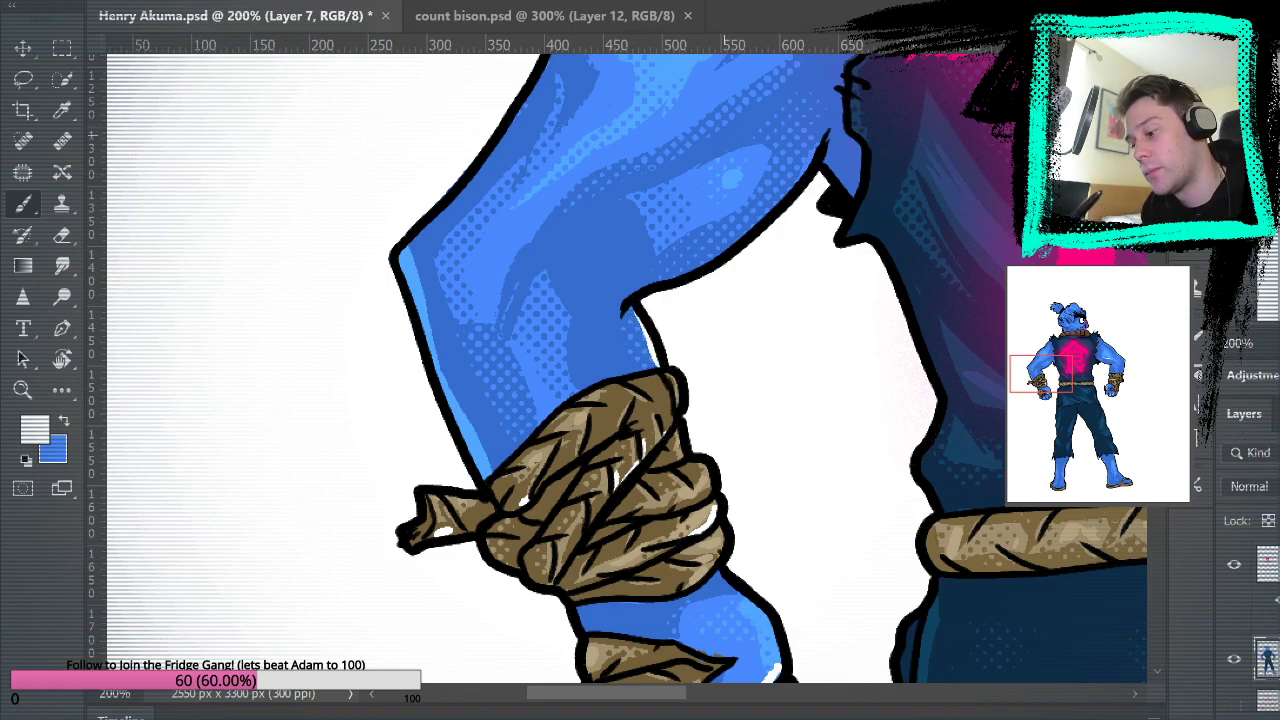
{"action": "left_click_drag", "start_coordinate": [530, 362], "coordinate": [541, 405]}
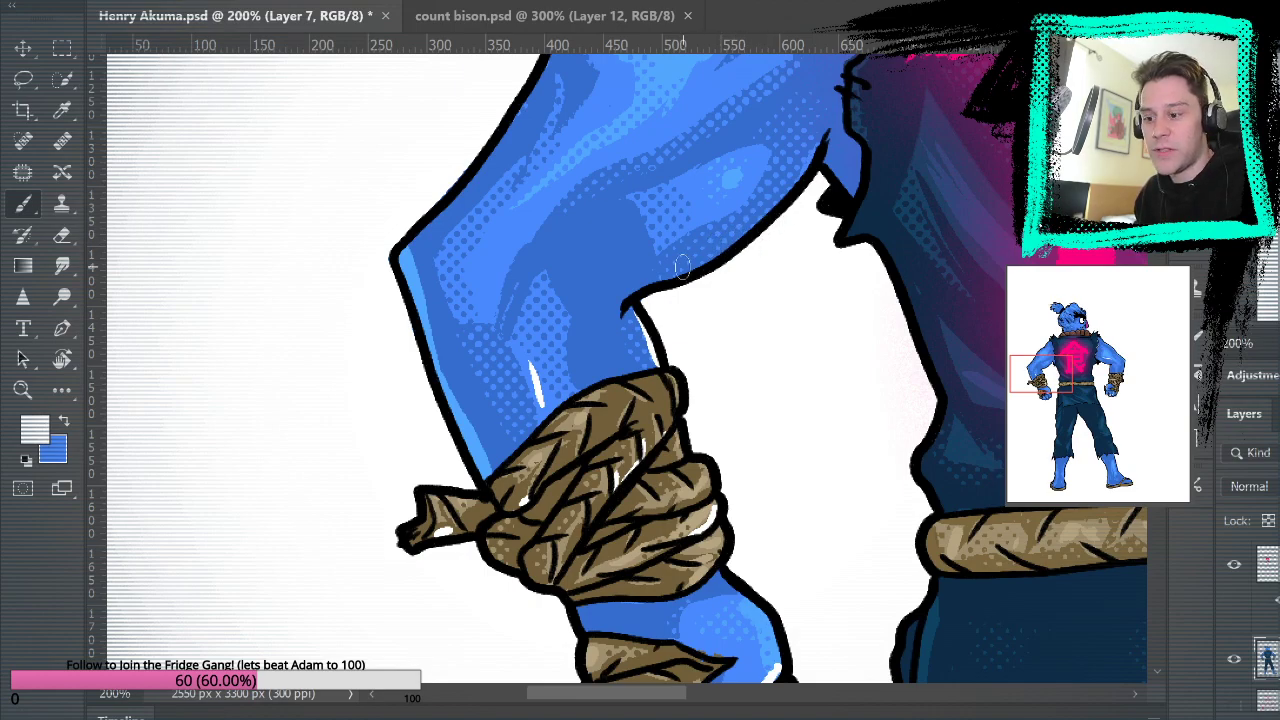
{"action": "mouse_move", "coordinate": [642, 290]}
{"action": "left_mouse_down"}
{"action": "mouse_move", "coordinate": [722, 249]}
{"action": "mouse_move", "coordinate": [812, 145]}
{"action": "left_mouse_up"}
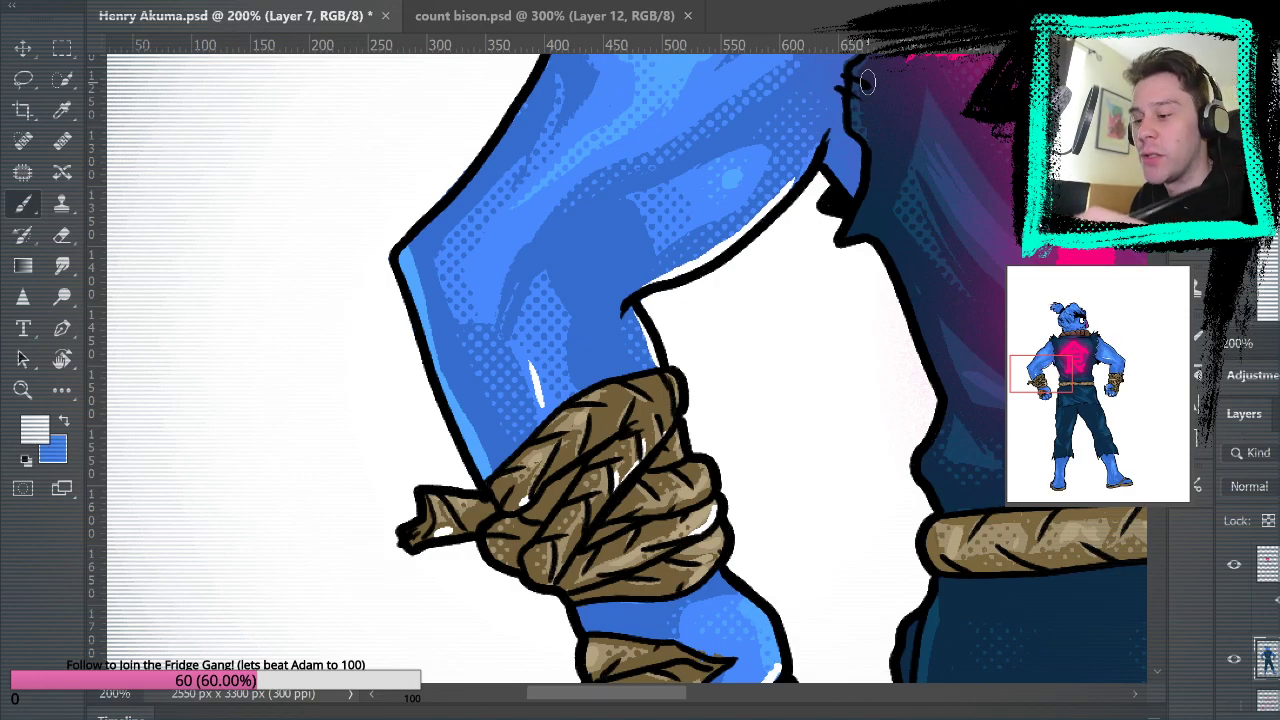
Add a short white shine spot to the light blue area of the left-side upper arm.
{"action": "left_click_drag", "start_coordinate": [731, 448], "coordinate": [731, 266]}
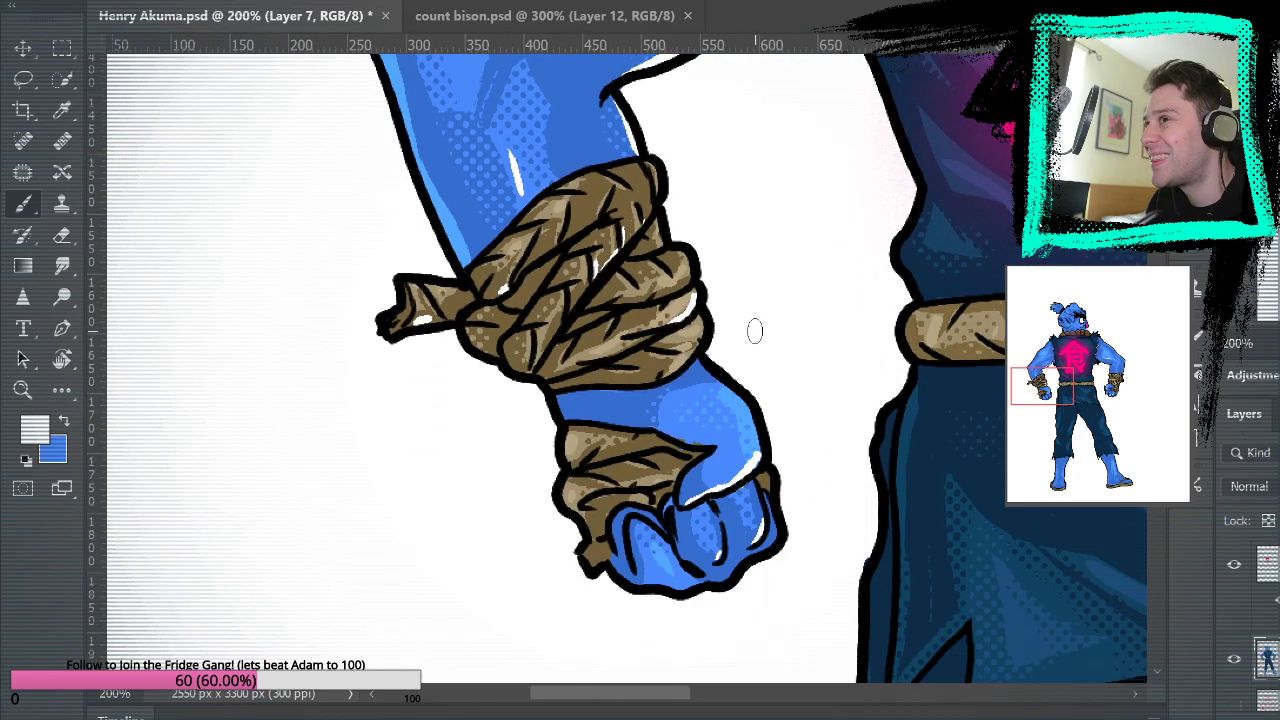
{"action": "mouse_move", "coordinate": [857, 294]}
{"action": "left_mouse_down"}
{"action": "mouse_move", "coordinate": [808, 380]}
{"action": "mouse_move", "coordinate": [854, 614]}
{"action": "mouse_move", "coordinate": [876, 484]}
{"action": "mouse_move", "coordinate": [891, 504]}
{"action": "left_mouse_up"}
{"action": "left_click_drag", "start_coordinate": [688, 210], "coordinate": [700, 196]}
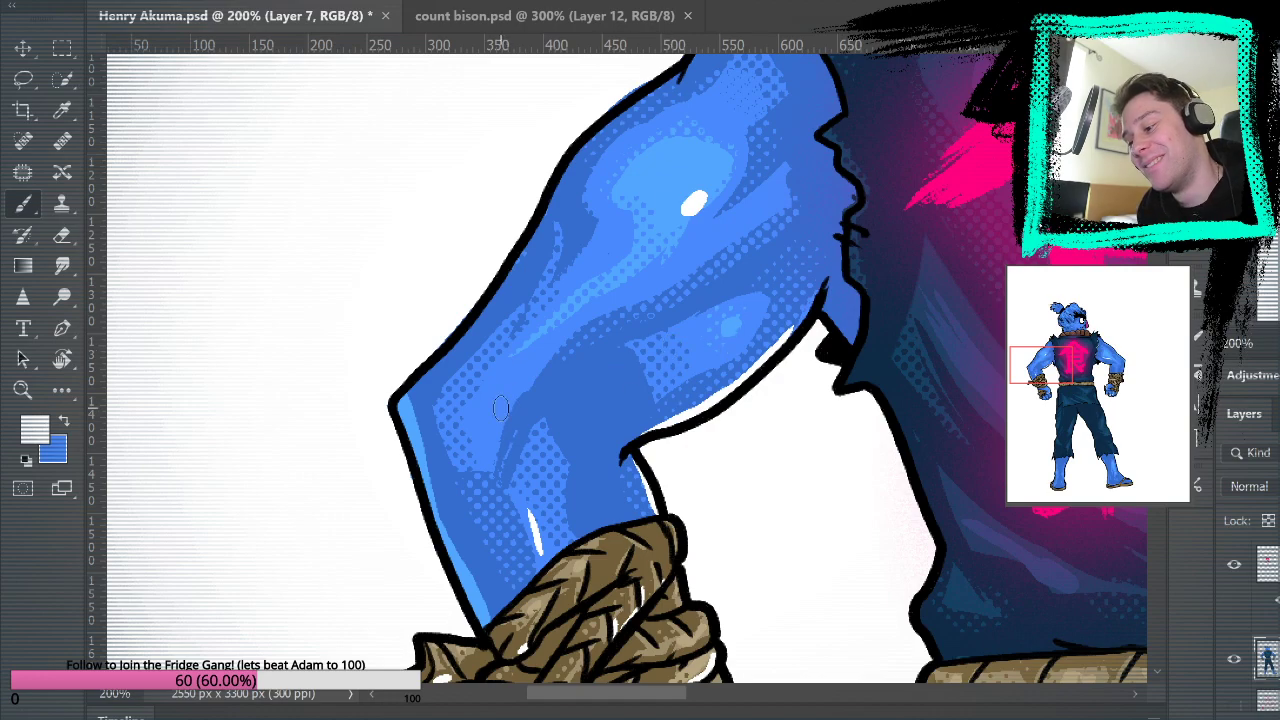
Brush a thin white highlight down the torn vest edge at the left-side shoulder, redoing the first stroke.
{"action": "left_click_drag", "start_coordinate": [503, 404], "coordinate": [388, 404]}
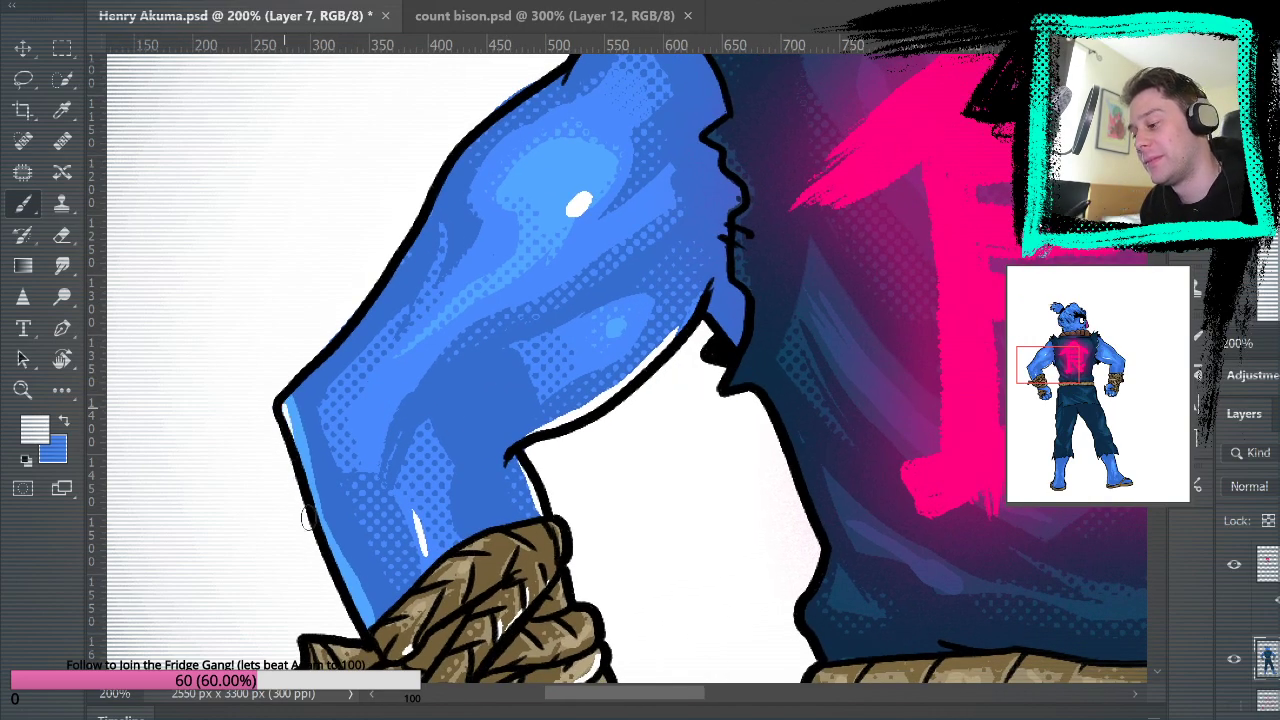
{"action": "mouse_move", "coordinate": [844, 383]}
{"action": "left_mouse_down"}
{"action": "mouse_move", "coordinate": [728, 620]}
{"action": "mouse_move", "coordinate": [794, 251]}
{"action": "left_mouse_up"}
{"action": "left_click_drag", "start_coordinate": [451, 358], "coordinate": [480, 414]}
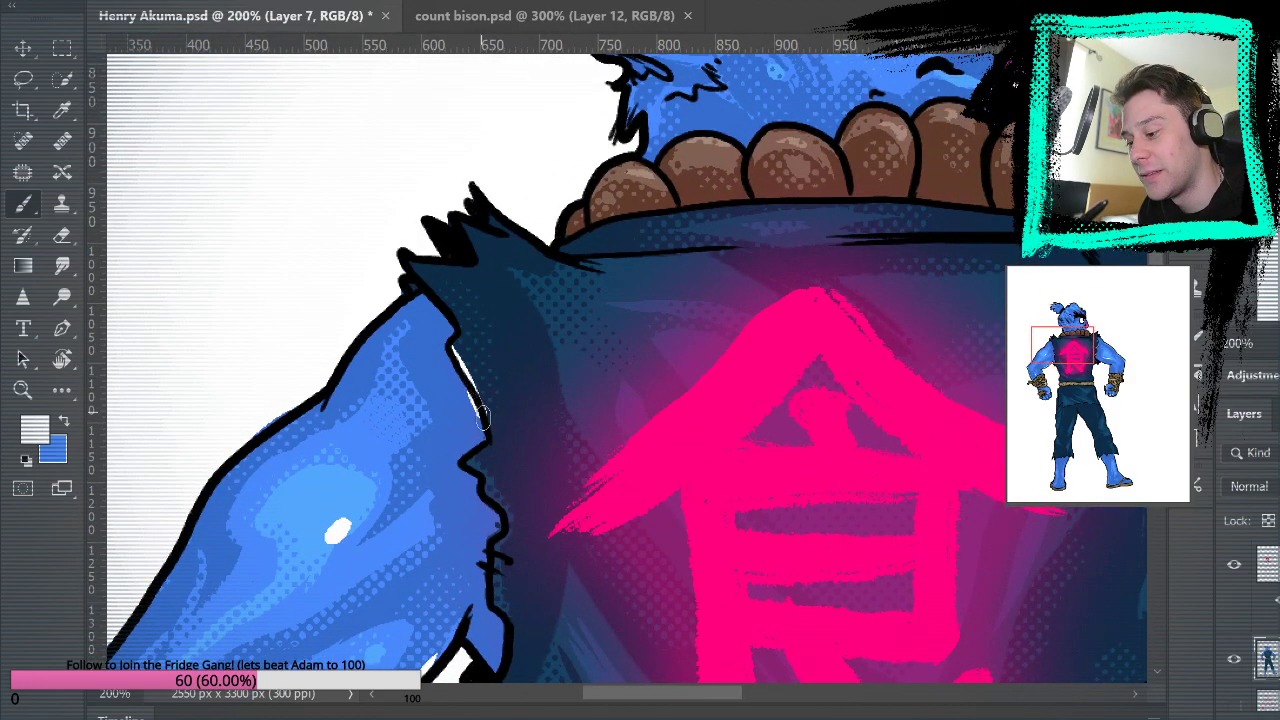
{"action": "key", "text": "ctrl+z"}
{"action": "left_click_drag", "start_coordinate": [452, 342], "coordinate": [487, 425]}
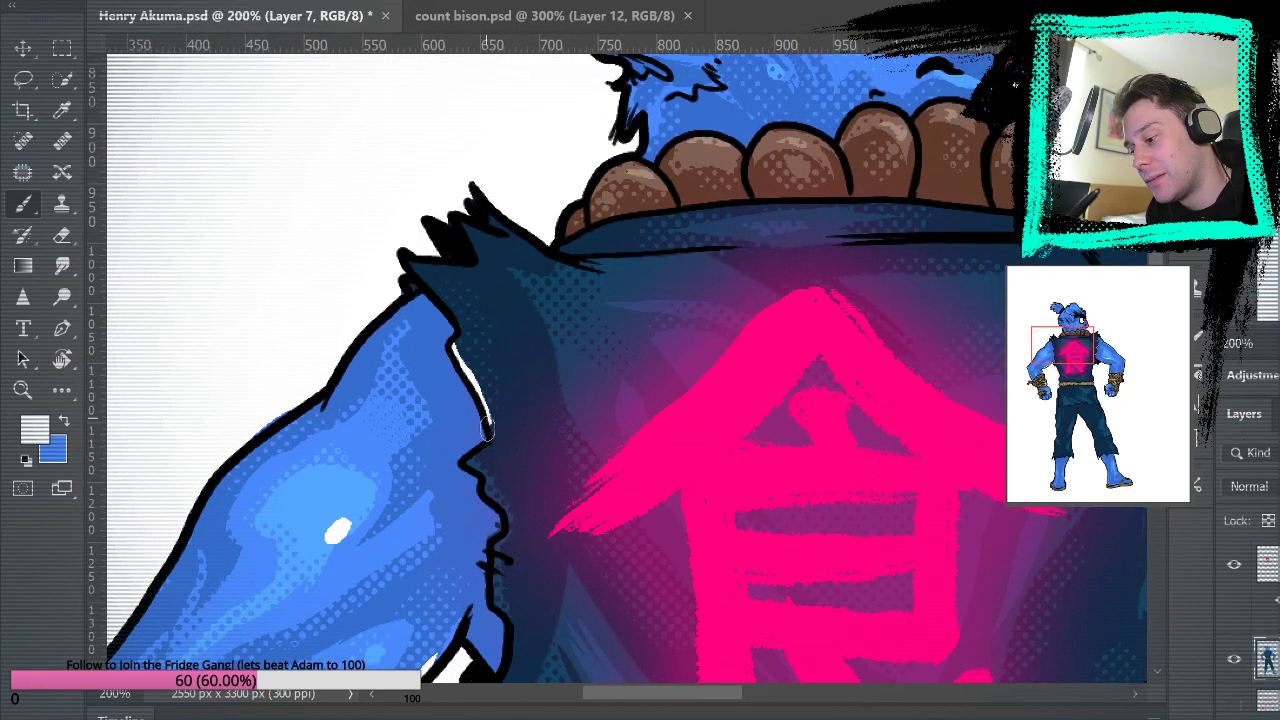
Redo the thin white highlight along the torn vest edge at the left-side shoulder until one clean tapered stroke remains.
{"action": "key", "text": "ctrl+z"}
{"action": "left_click_drag", "start_coordinate": [452, 344], "coordinate": [483, 405]}
{"action": "key", "text": "ctrl+z"}
{"action": "left_click_drag", "start_coordinate": [453, 345], "coordinate": [490, 408]}
{"action": "key", "text": "ctrl+z"}
{"action": "key", "text": "ctrl+z"}
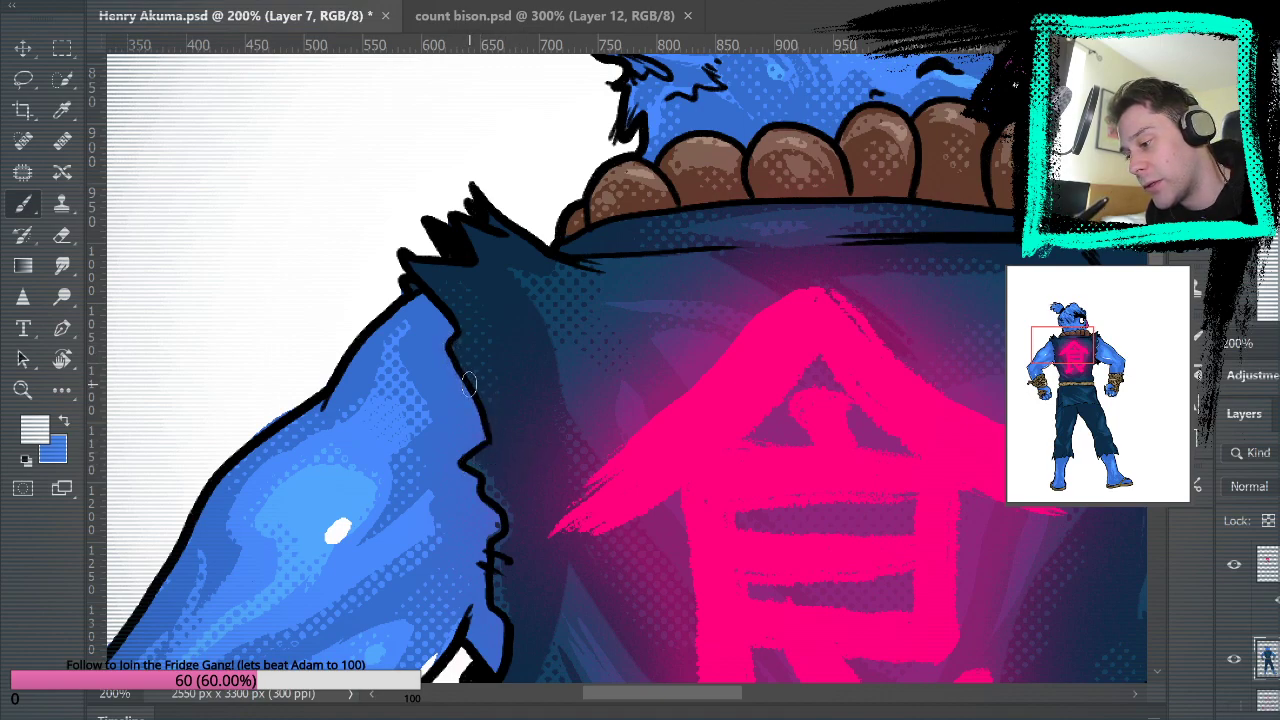
{"action": "left_click_drag", "start_coordinate": [446, 336], "coordinate": [490, 447]}
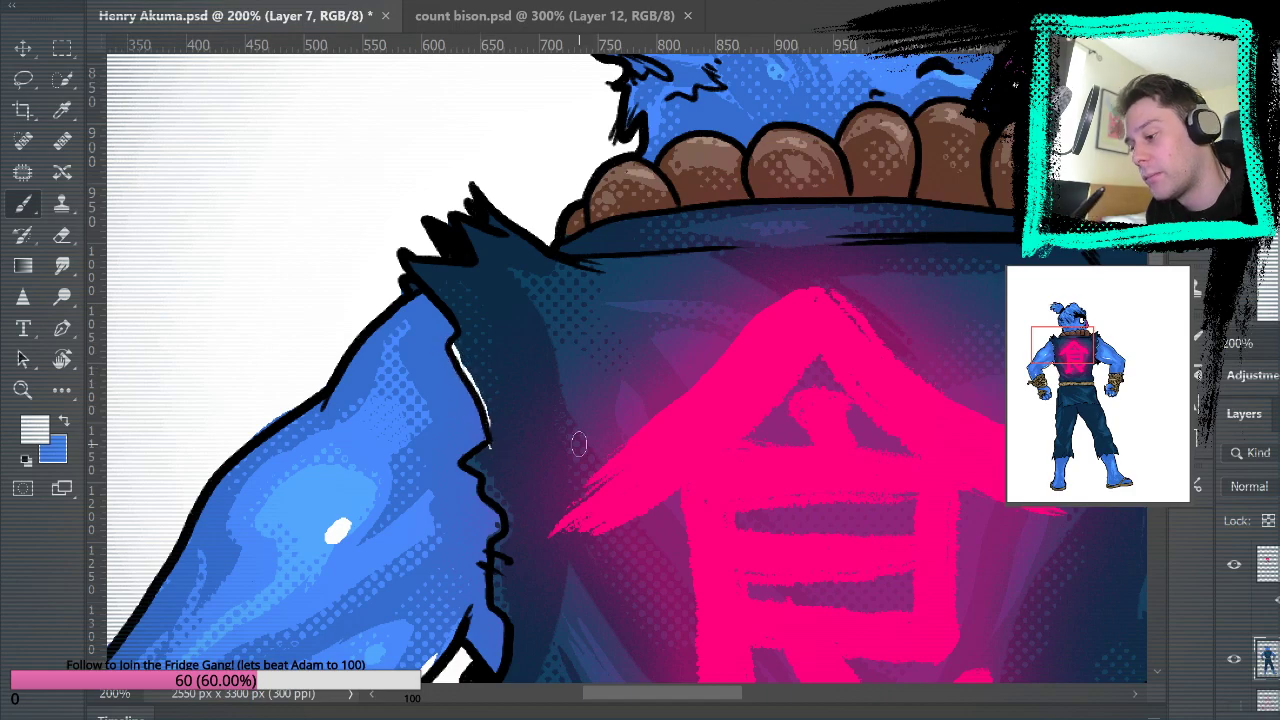
Hide the layer with the glowing pink symbol on the vest and sample white as the brush colour.
{"action": "scroll", "coordinate": [567, 437], "scroll_direction": "down", "scroll_amount": 4}
{"action": "left_click", "coordinate": [524, 253], "text": "alt"}
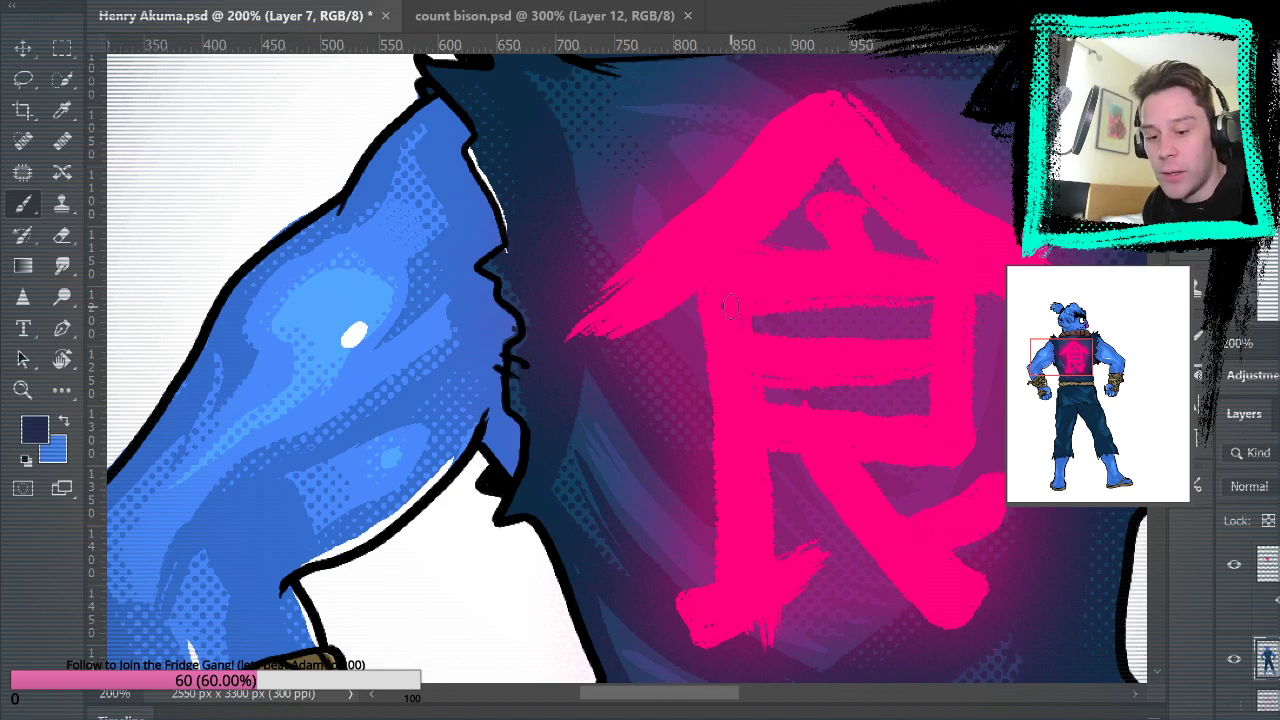
{"action": "left_click", "coordinate": [1234, 564]}
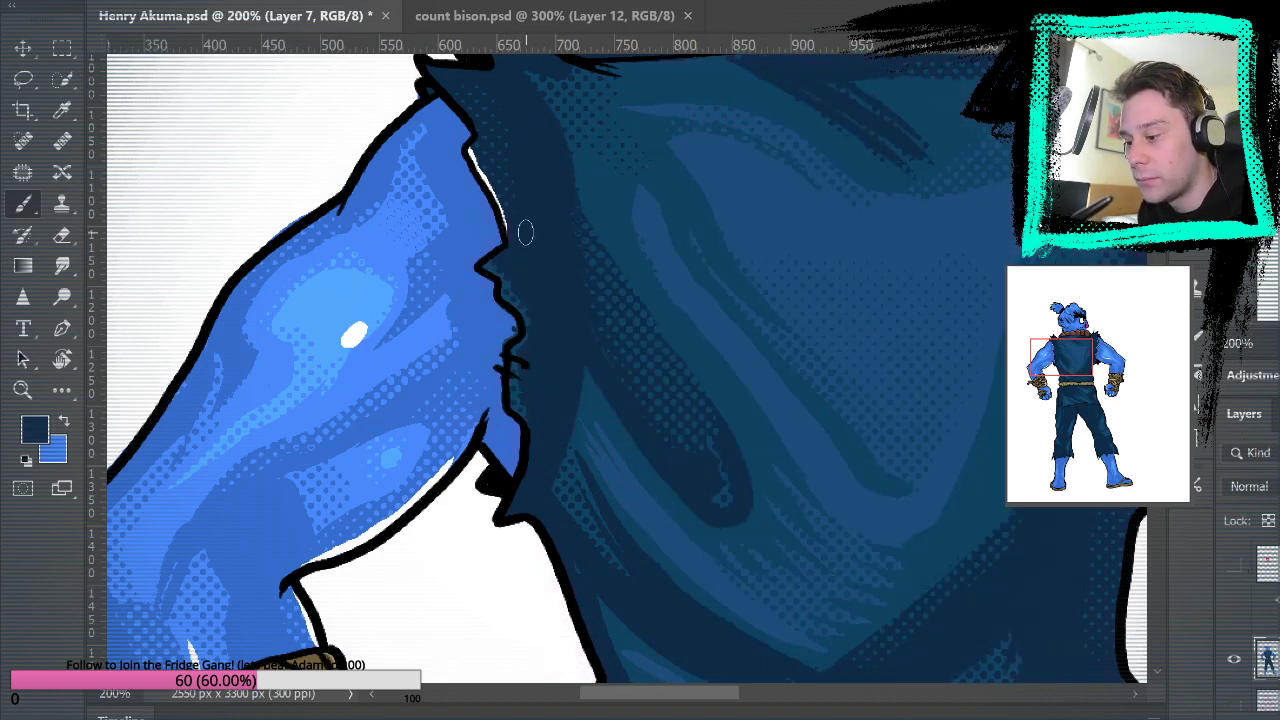
{"action": "left_click", "coordinate": [300, 129], "text": "alt"}
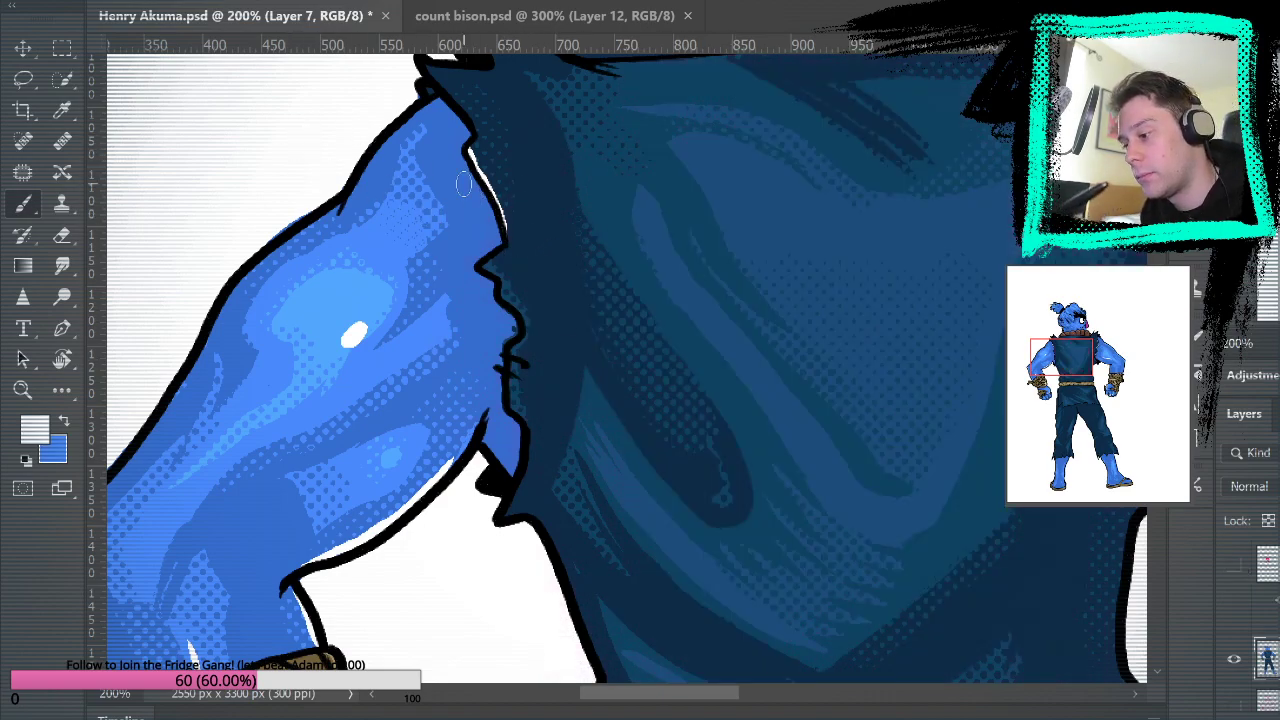
Brush white highlights on the lower part of the left-side torn armhole edge and on the vest's pointed corner beneath it.
{"action": "left_click", "coordinate": [61, 238]}
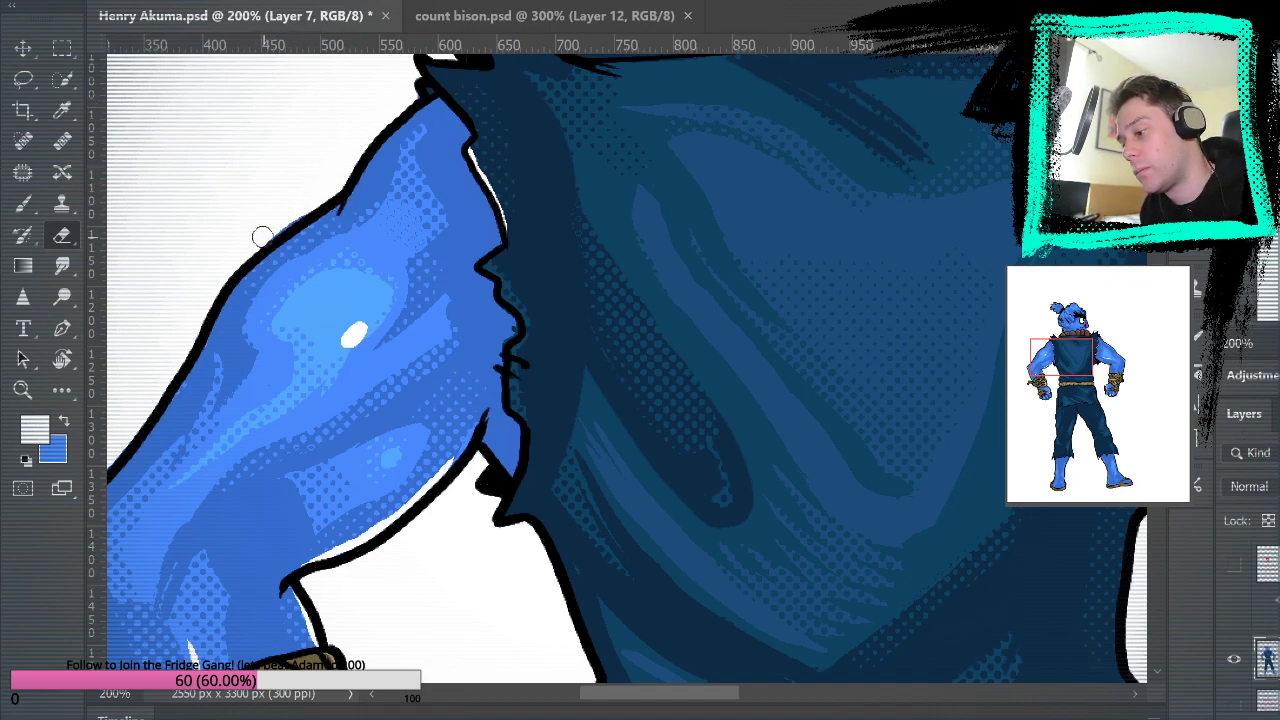
{"action": "left_click", "coordinate": [24, 203]}
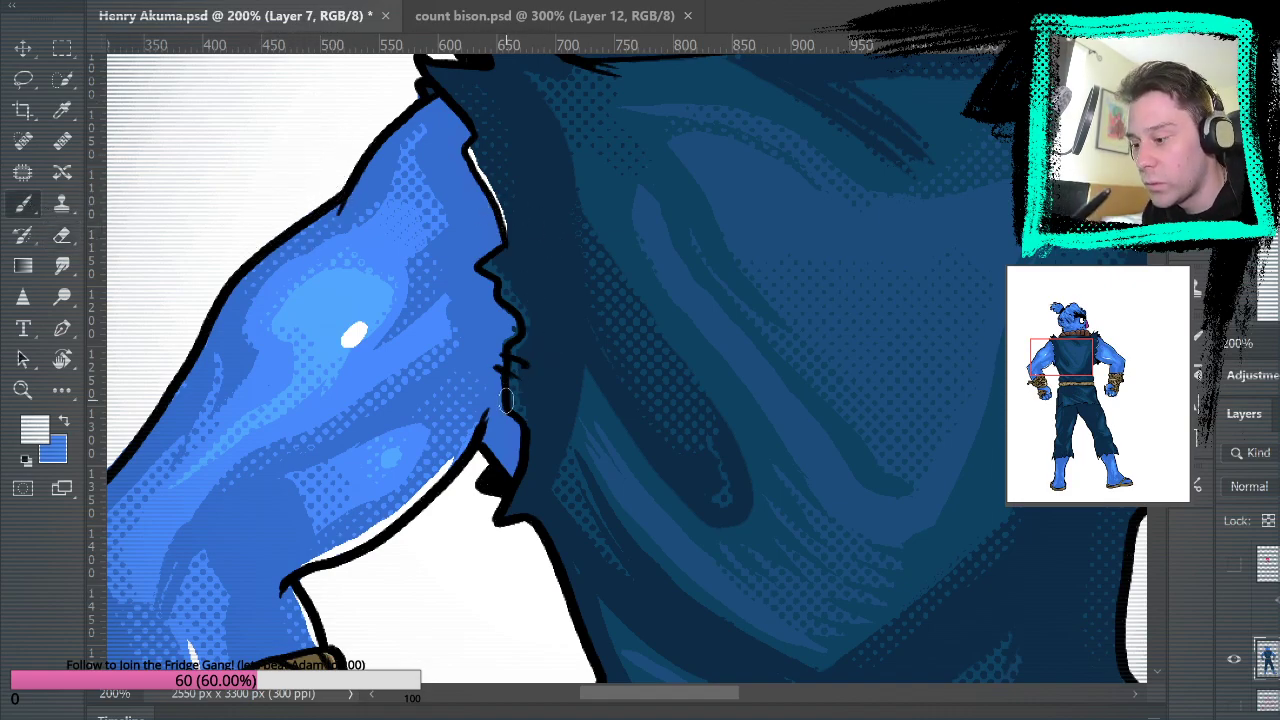
{"action": "left_click", "coordinate": [497, 321], "text": "alt"}
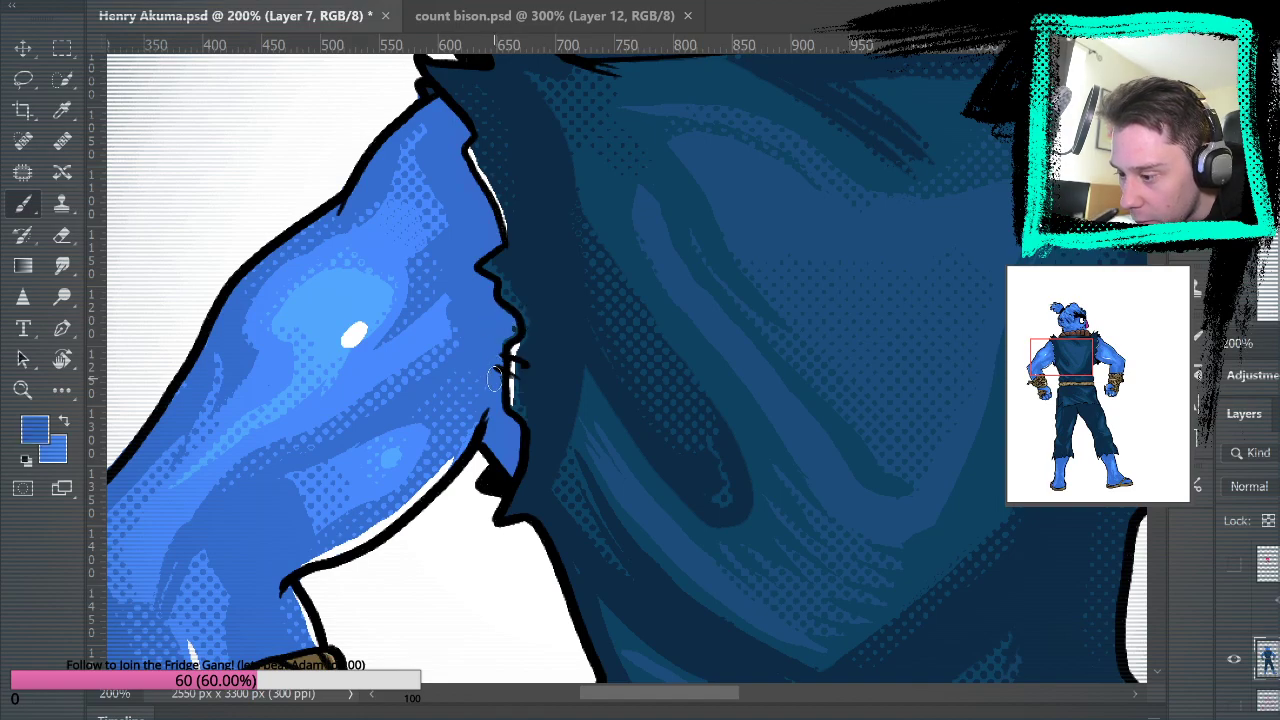
{"action": "left_click", "coordinate": [497, 548], "text": "alt"}
{"action": "left_click_drag", "start_coordinate": [508, 516], "coordinate": [540, 500]}
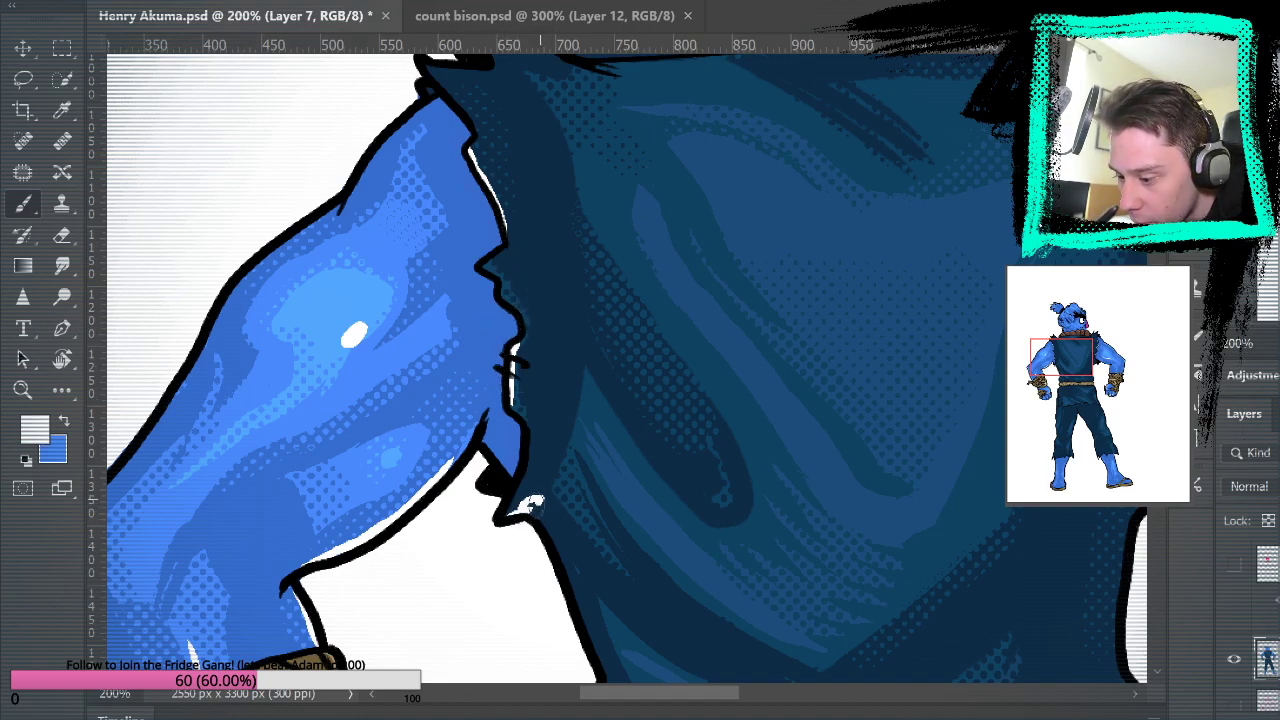
Brush a curved white highlight along the lower vest fold and a small white spot above the rope belt.
{"action": "left_click_drag", "start_coordinate": [843, 329], "coordinate": [627, 79]}
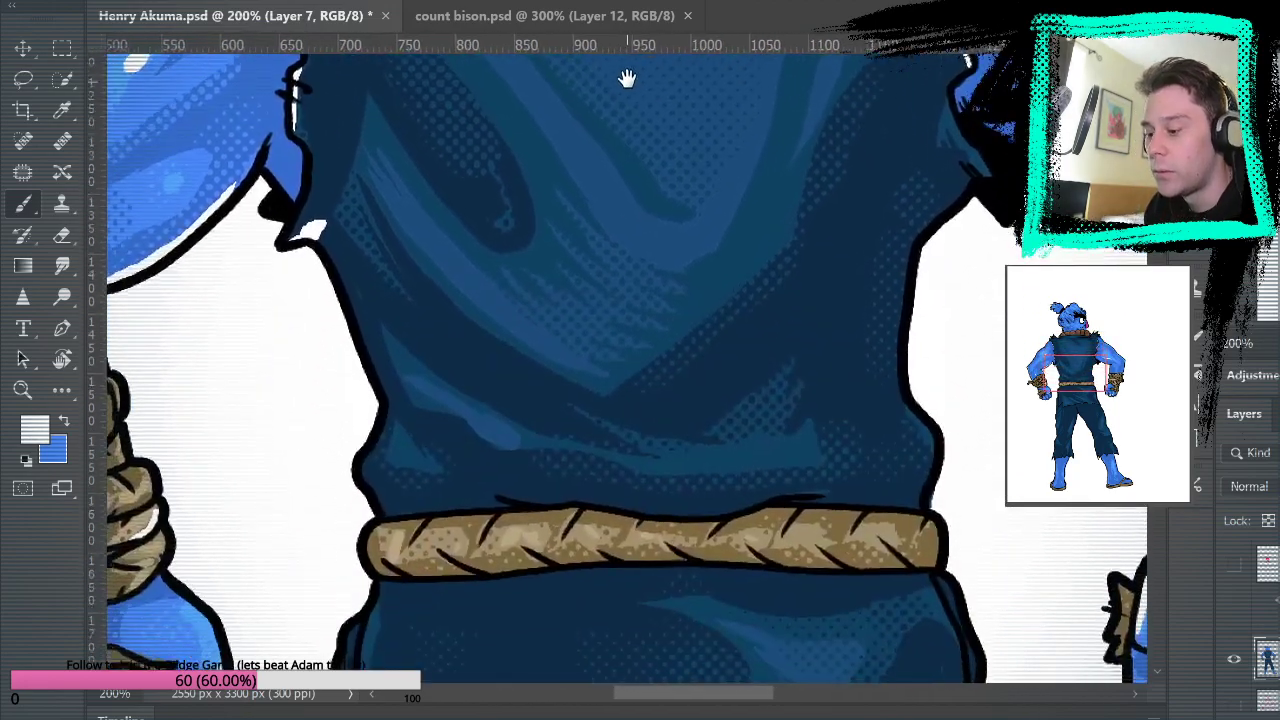
{"action": "left_click_drag", "start_coordinate": [438, 256], "coordinate": [516, 330]}
{"action": "left_click_drag", "start_coordinate": [480, 429], "coordinate": [491, 437]}
Brush white highlight strokes on the hair strands along the side of the head, between the ear and the eyebrow.
{"action": "mouse_move", "coordinate": [846, 329]}
{"action": "left_mouse_down"}
{"action": "mouse_move", "coordinate": [877, 449]}
{"action": "mouse_move", "coordinate": [890, 590]}
{"action": "left_mouse_up"}
{"action": "mouse_move", "coordinate": [790, 130]}
{"action": "left_mouse_down"}
{"action": "mouse_move", "coordinate": [871, 426]}
{"action": "mouse_move", "coordinate": [750, 504]}
{"action": "left_mouse_up"}
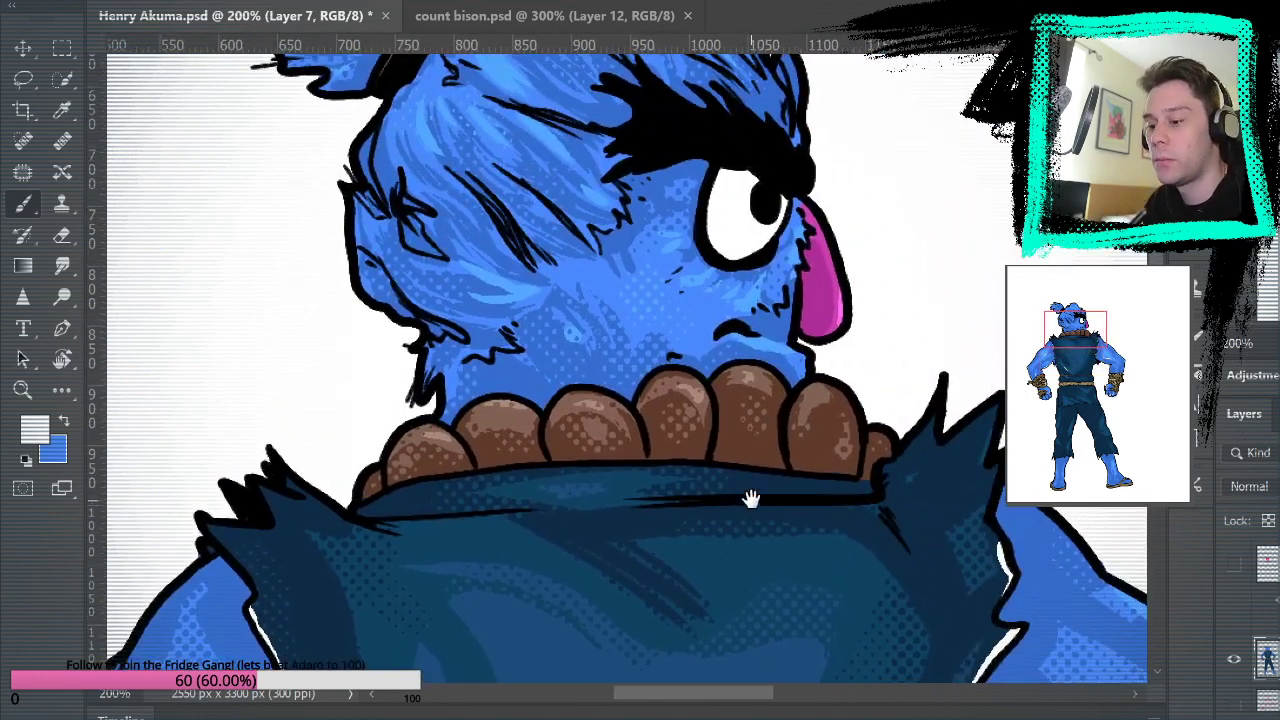
{"action": "left_click_drag", "start_coordinate": [905, 233], "coordinate": [858, 353]}
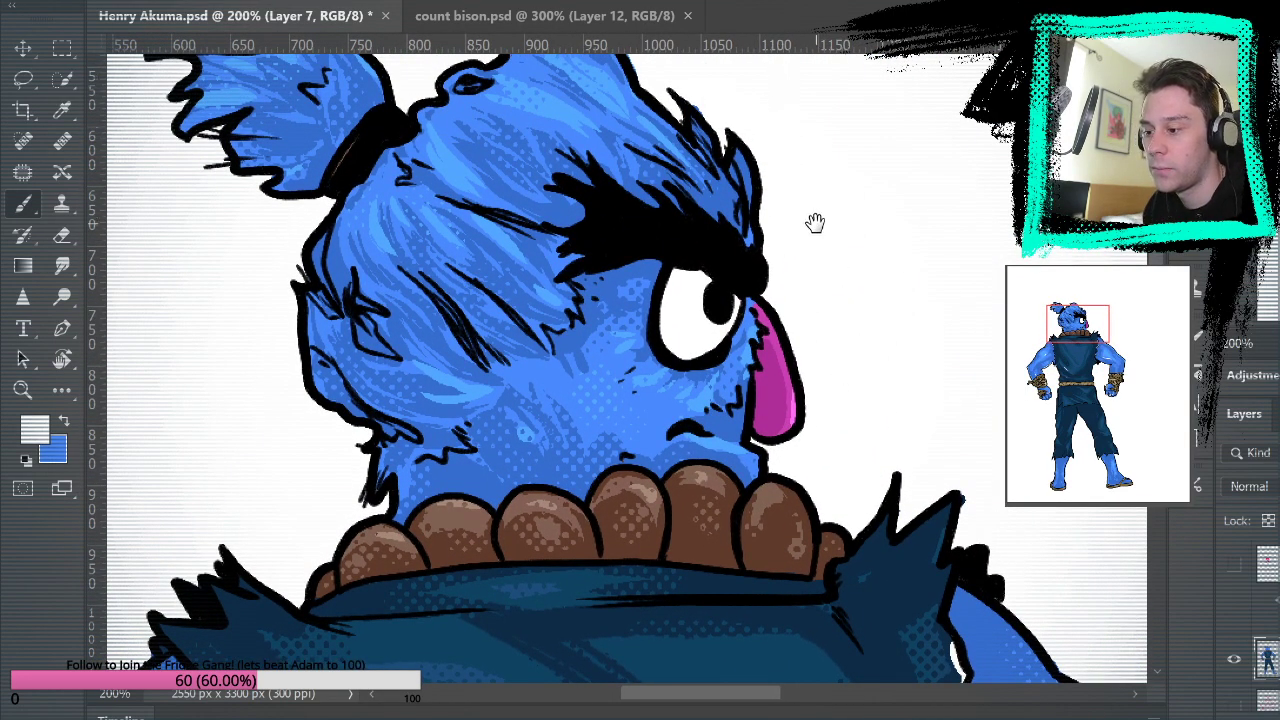
{"action": "left_click_drag", "start_coordinate": [807, 216], "coordinate": [849, 343]}
{"action": "left_click_drag", "start_coordinate": [455, 468], "coordinate": [510, 487]}
{"action": "mouse_move", "coordinate": [518, 415]}
{"action": "left_mouse_down"}
{"action": "mouse_move", "coordinate": [555, 445]}
{"action": "mouse_move", "coordinate": [550, 428]}
{"action": "left_mouse_up"}
{"action": "left_click_drag", "start_coordinate": [496, 324], "coordinate": [544, 352]}
{"action": "mouse_move", "coordinate": [490, 291]}
{"action": "left_mouse_down"}
{"action": "mouse_move", "coordinate": [558, 329]}
{"action": "mouse_move", "coordinate": [497, 320]}
{"action": "mouse_move", "coordinate": [530, 337]}
{"action": "left_mouse_up"}
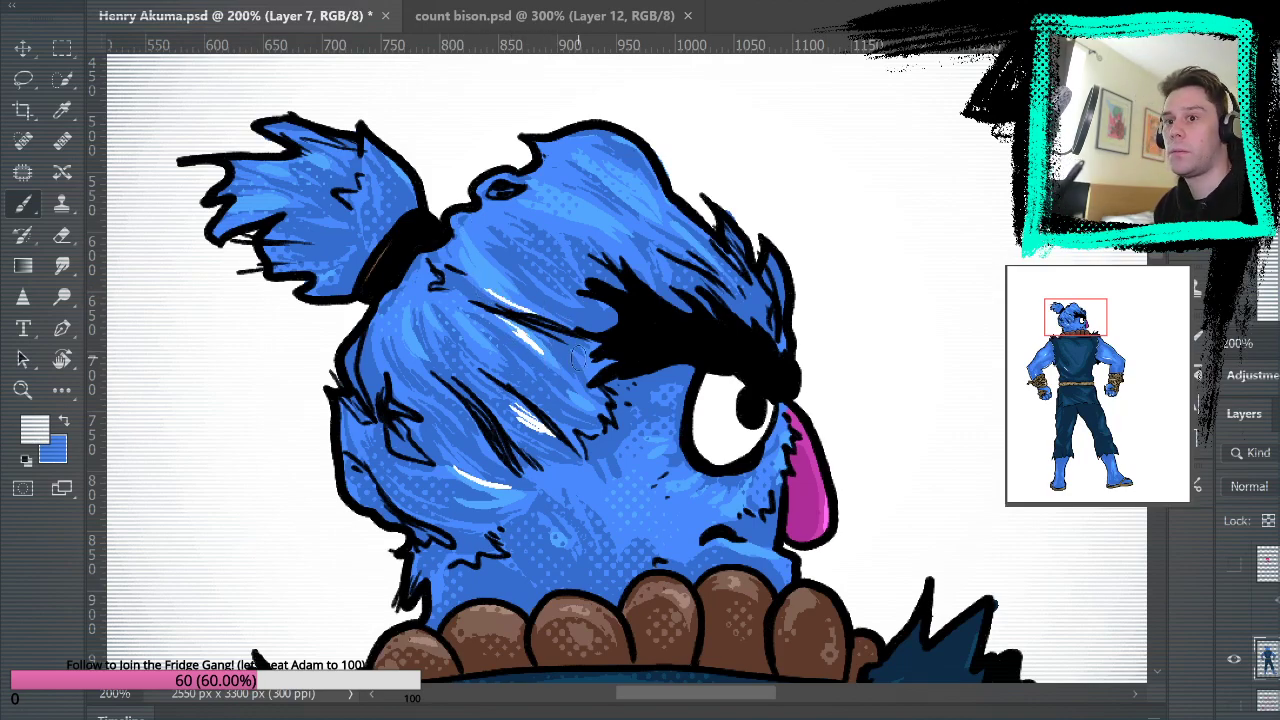
Brush white highlights along the underside of the ponytail and beside the jagged ink line in its middle.
{"action": "left_click_drag", "start_coordinate": [312, 292], "coordinate": [350, 290]}
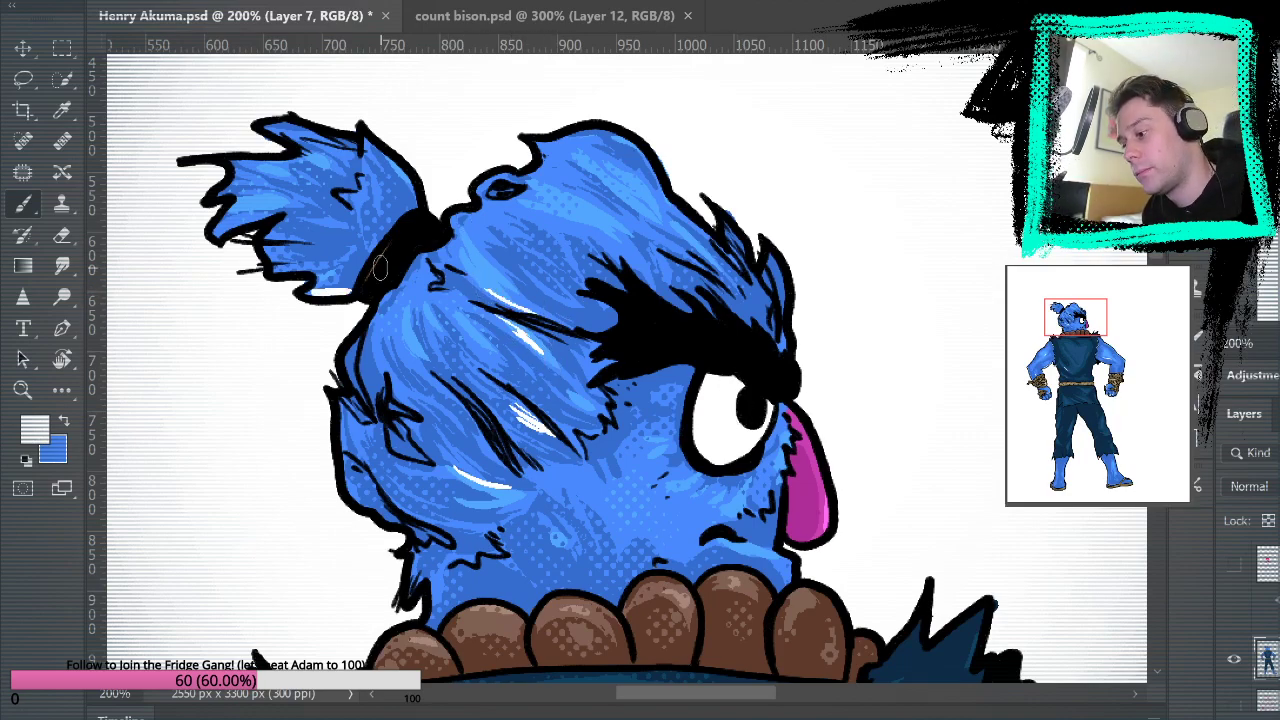
{"action": "left_click_drag", "start_coordinate": [348, 194], "coordinate": [356, 214]}
{"action": "left_click_drag", "start_coordinate": [350, 206], "coordinate": [357, 230]}
{"action": "scroll", "coordinate": [909, 266], "scroll_direction": "down", "scroll_amount": 3}
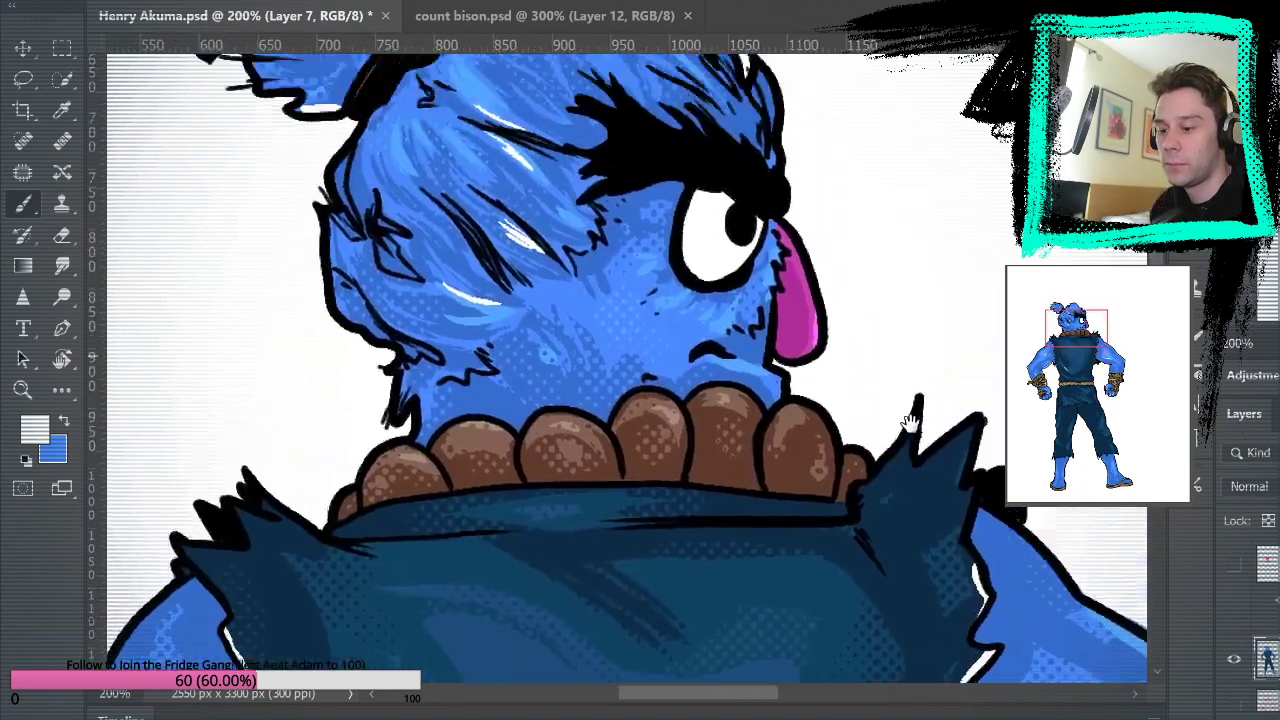
{"action": "left_click_drag", "start_coordinate": [909, 422], "coordinate": [903, 466]}
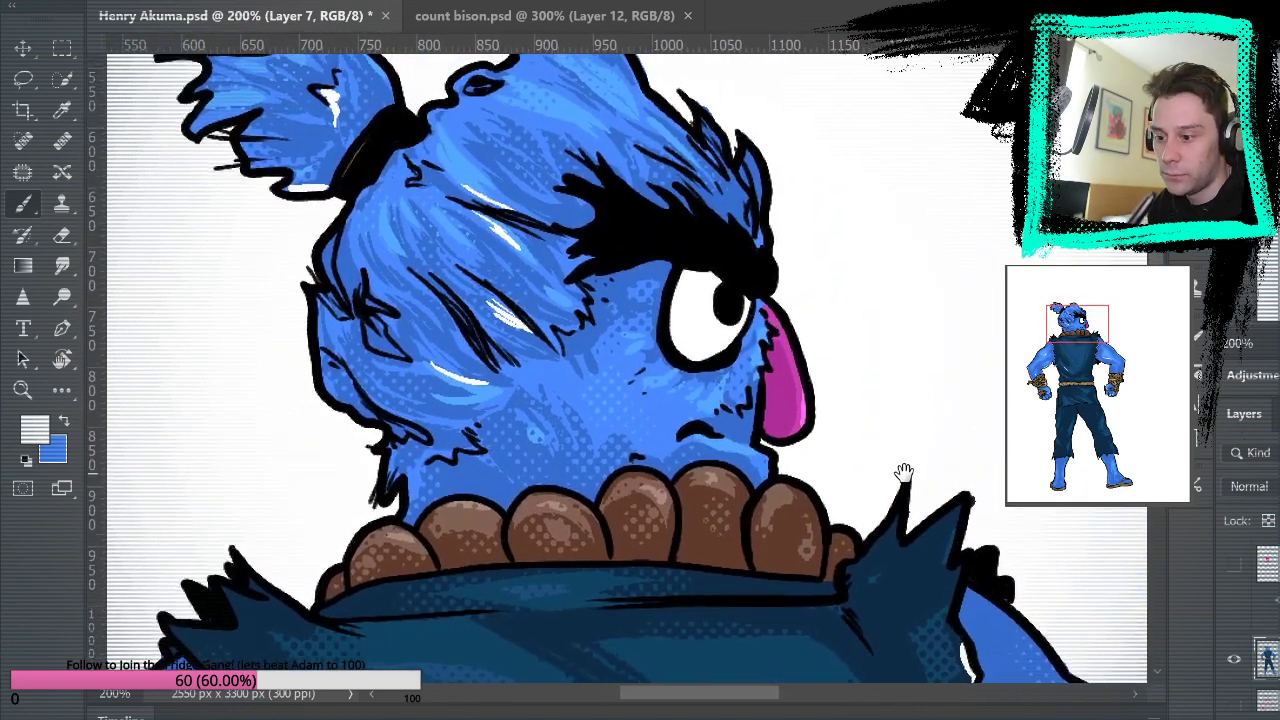
Check count bison.psd, bring up blanka the grouch.psd, and sample the light grey shading of the character's eye.
{"action": "key", "text": "ctrl+Tab"}
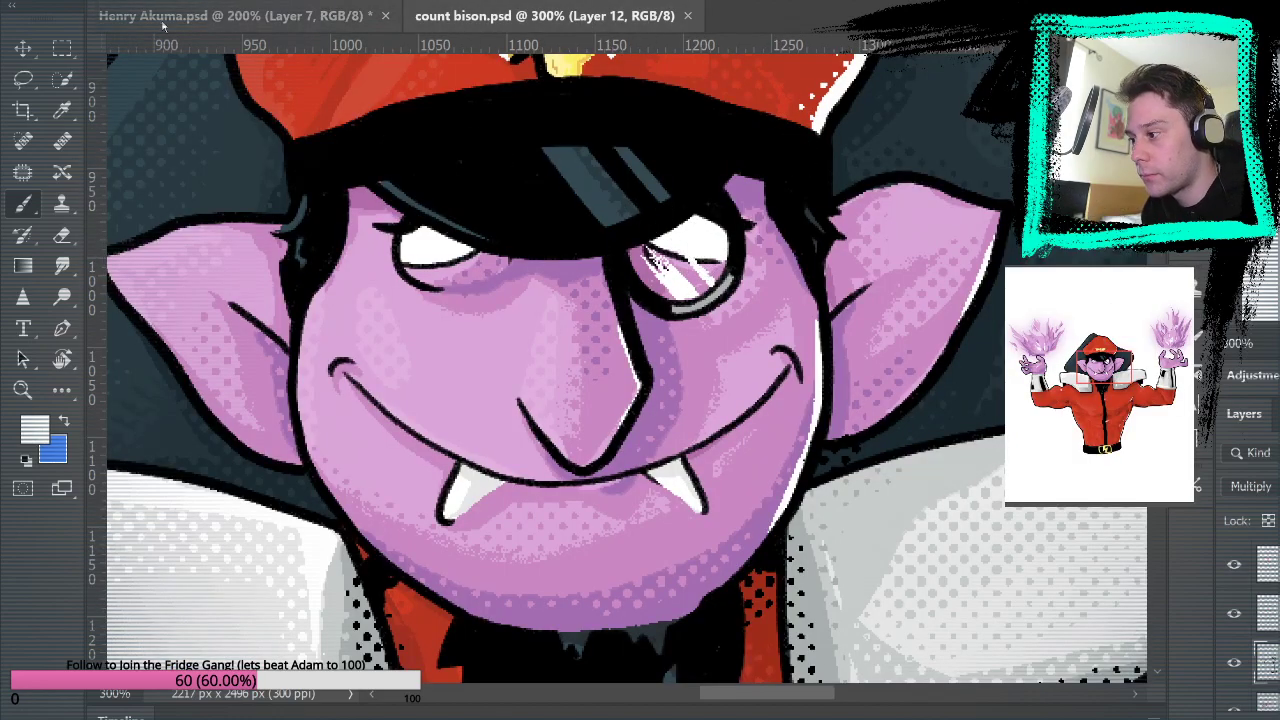
{"action": "left_click", "coordinate": [124, 5]}
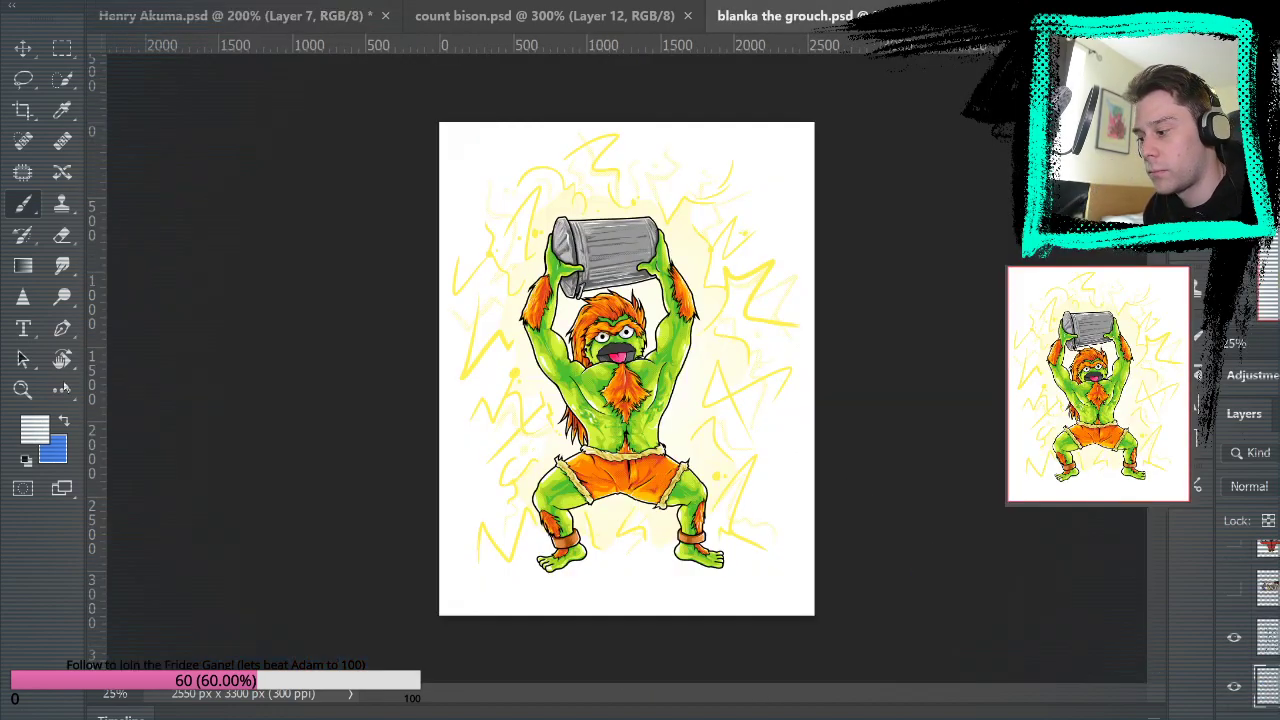
{"action": "key", "text": "z"}
{"action": "left_click_drag", "start_coordinate": [616, 330], "coordinate": [592, 337]}
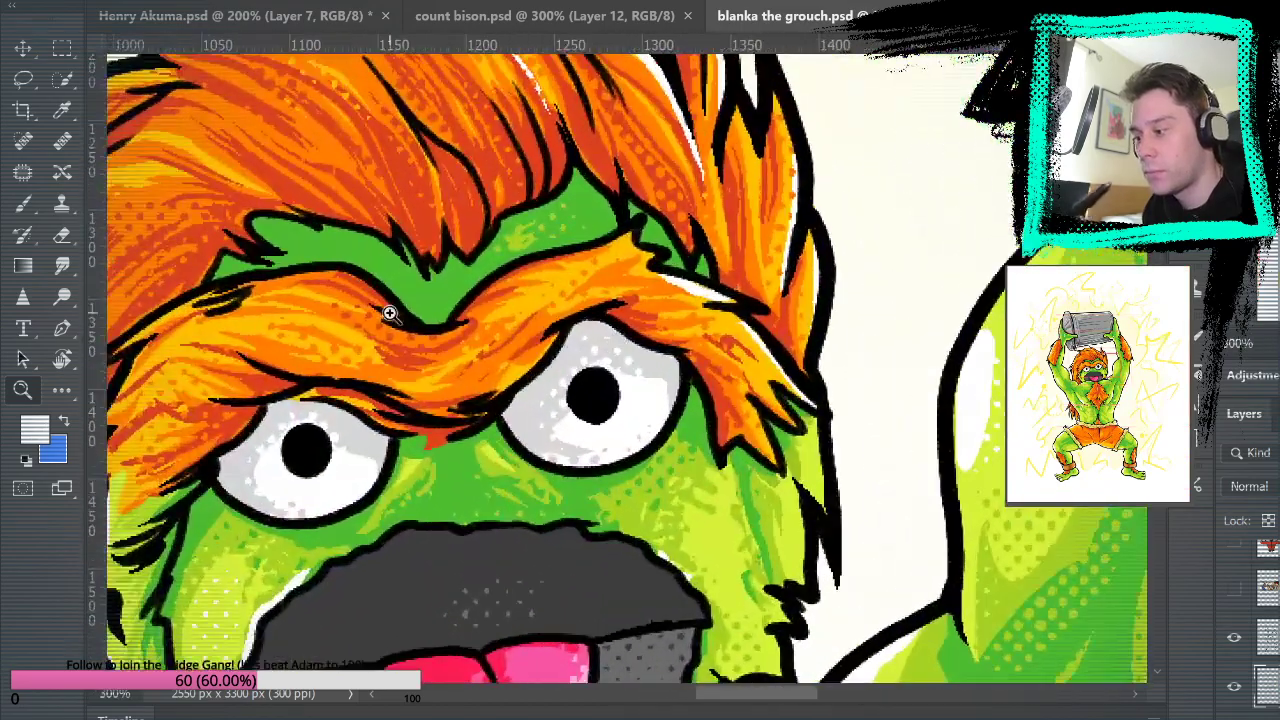
{"action": "key", "text": "b"}
{"action": "left_click", "coordinate": [540, 398], "text": "alt"}
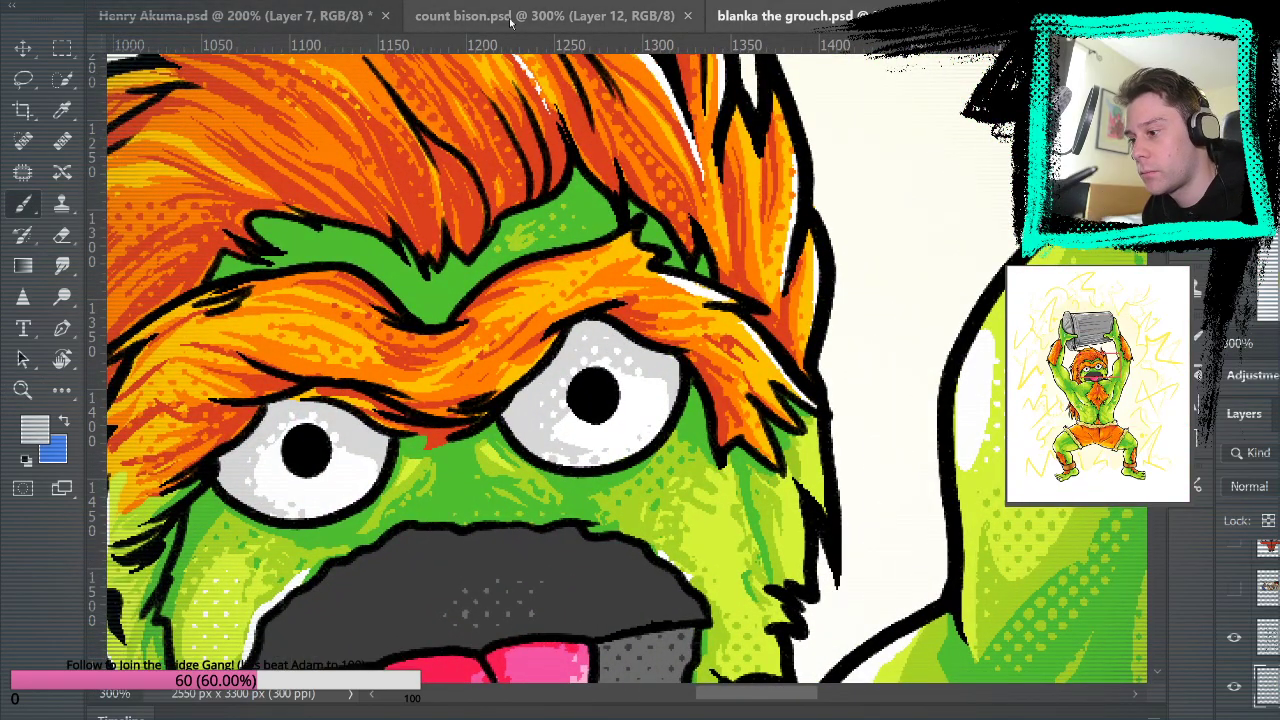
Return to Henry Akuma.psd, shade the upper and inner edge of the eye white in light grey, and resample white.
{"action": "left_click", "coordinate": [240, 27]}
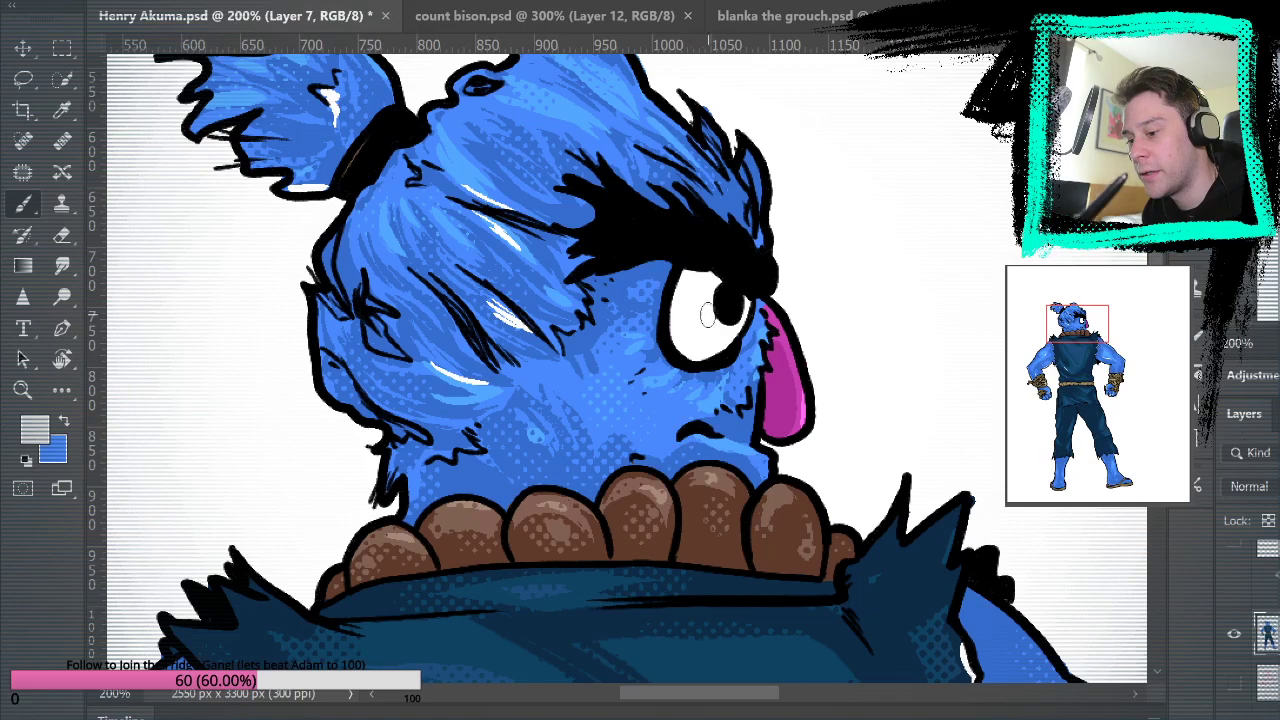
{"action": "left_click_drag", "start_coordinate": [680, 280], "coordinate": [725, 285]}
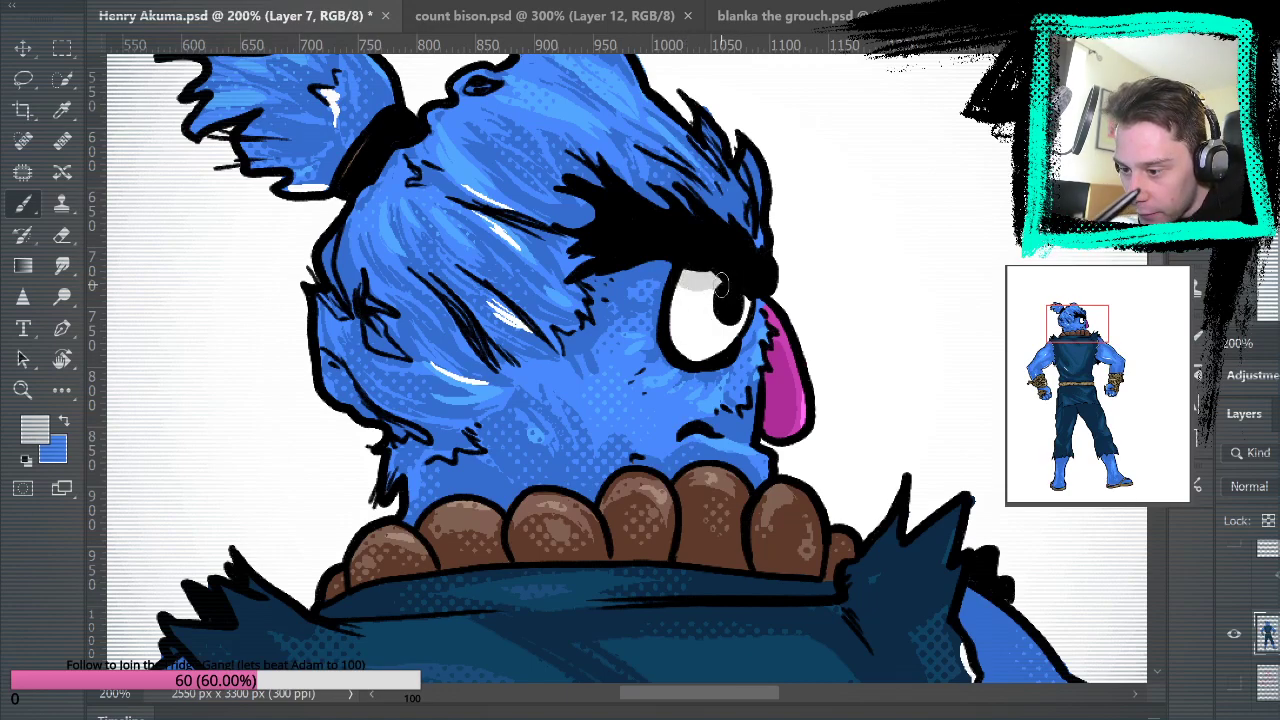
{"action": "mouse_move", "coordinate": [684, 345]}
{"action": "left_mouse_down"}
{"action": "mouse_move", "coordinate": [681, 298]}
{"action": "mouse_move", "coordinate": [719, 270]}
{"action": "mouse_move", "coordinate": [681, 335]}
{"action": "mouse_move", "coordinate": [685, 282]}
{"action": "mouse_move", "coordinate": [718, 265]}
{"action": "mouse_move", "coordinate": [695, 300]}
{"action": "left_mouse_up"}
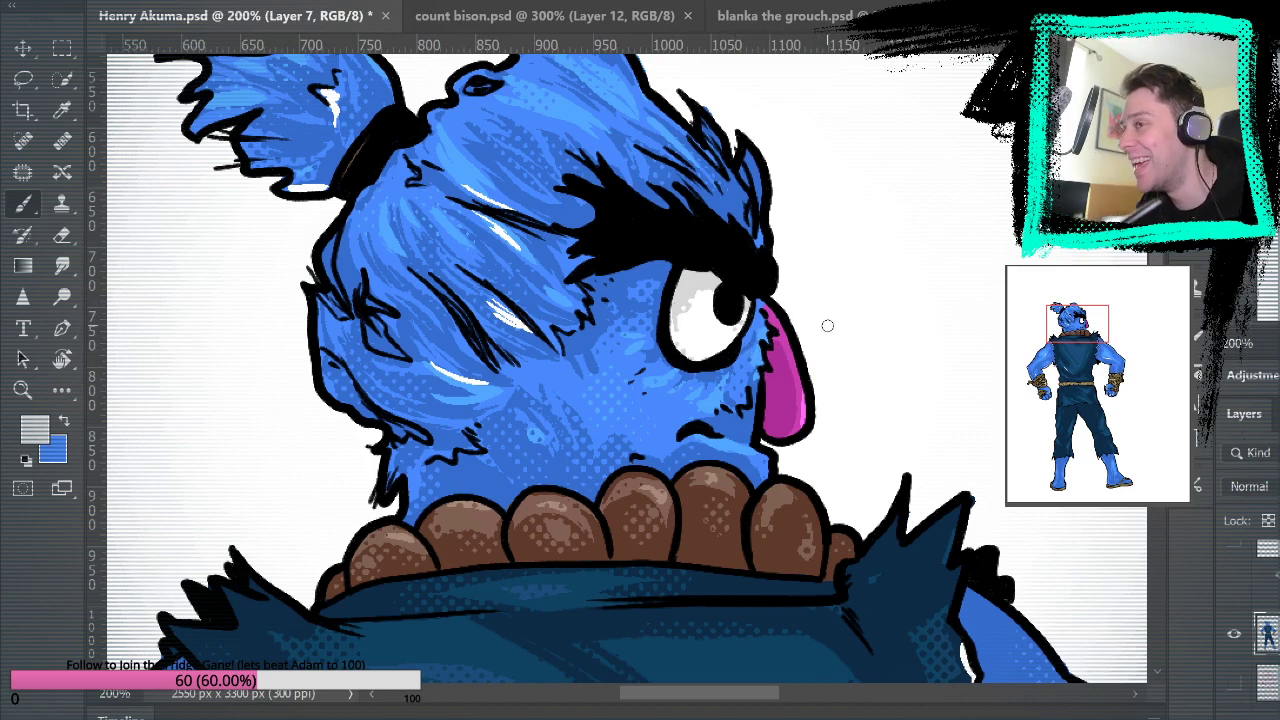
{"action": "left_click", "coordinate": [706, 328], "text": "alt"}
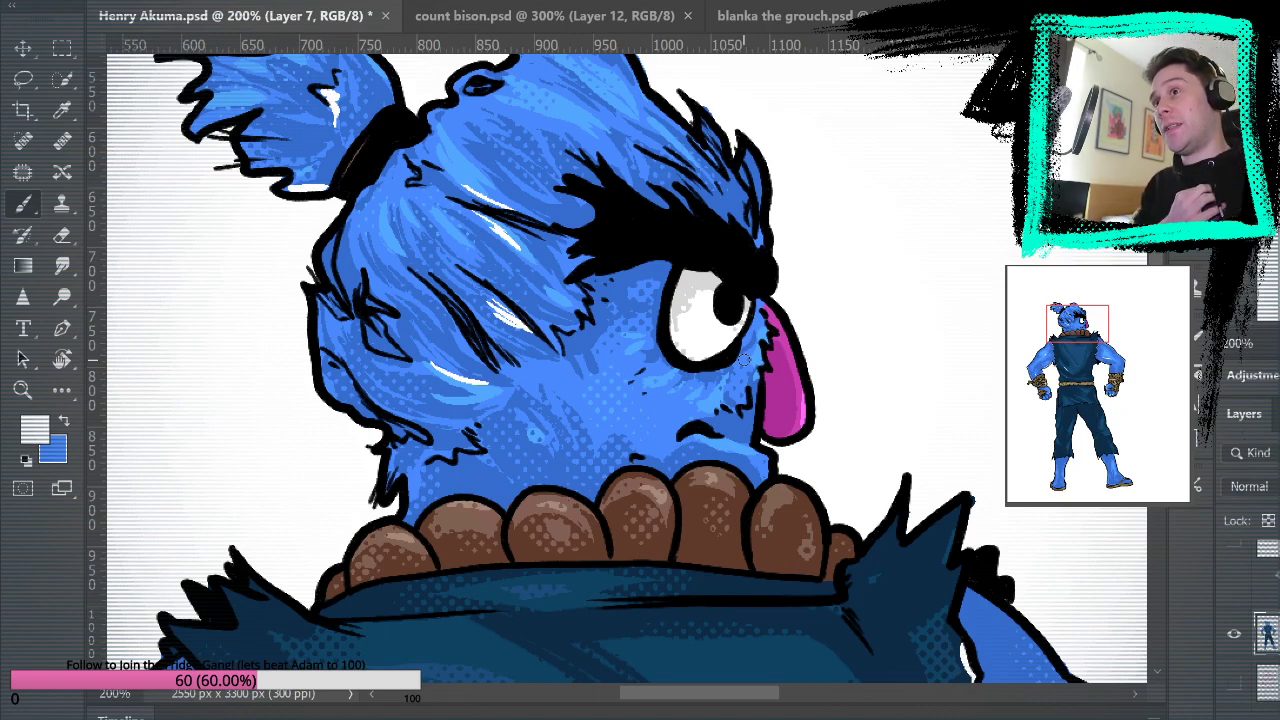
Resample white and dab tiny highlights on the rope belt's twisted strands.
{"action": "mouse_move", "coordinate": [745, 360]}
{"action": "left_mouse_down"}
{"action": "mouse_move", "coordinate": [851, 320]}
{"action": "mouse_move", "coordinate": [961, 517]}
{"action": "mouse_move", "coordinate": [900, 477]}
{"action": "left_mouse_up"}
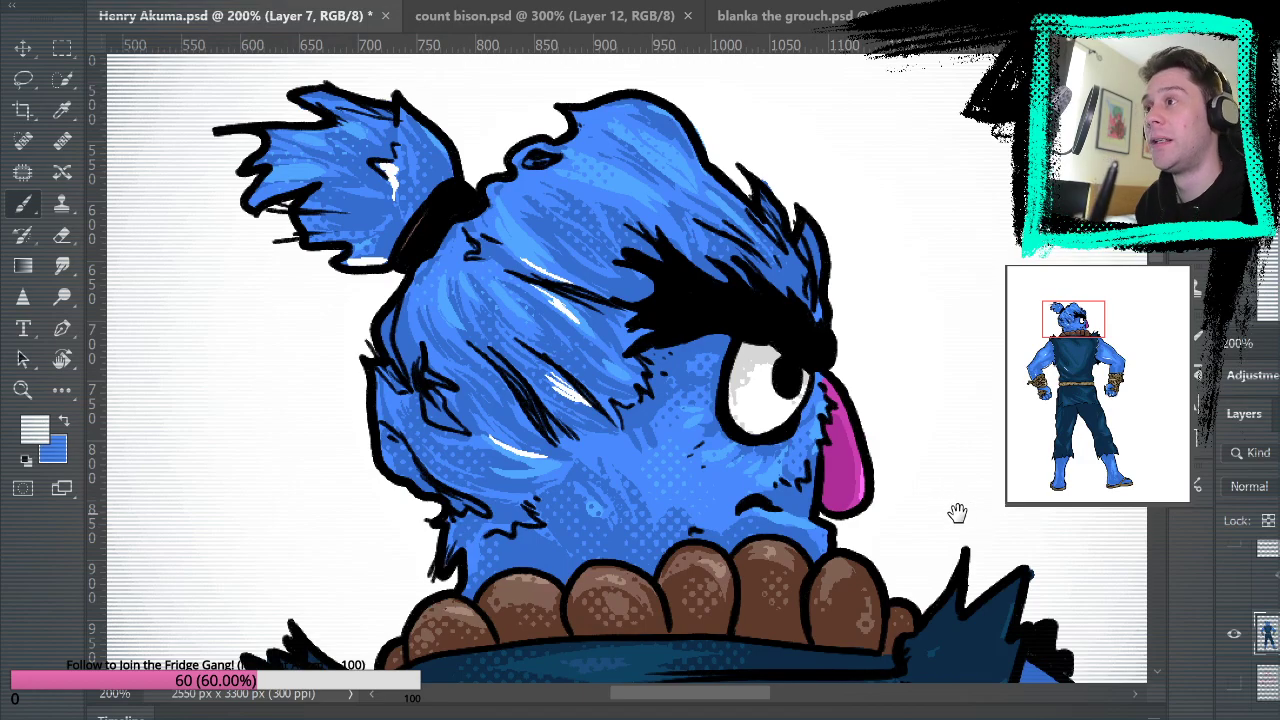
{"action": "left_click_drag", "start_coordinate": [966, 526], "coordinate": [904, 262]}
{"action": "left_click_drag", "start_coordinate": [949, 457], "coordinate": [300, 90]}
{"action": "left_click_drag", "start_coordinate": [908, 362], "coordinate": [934, 549]}
{"action": "left_click_drag", "start_coordinate": [806, 342], "coordinate": [881, 611]}
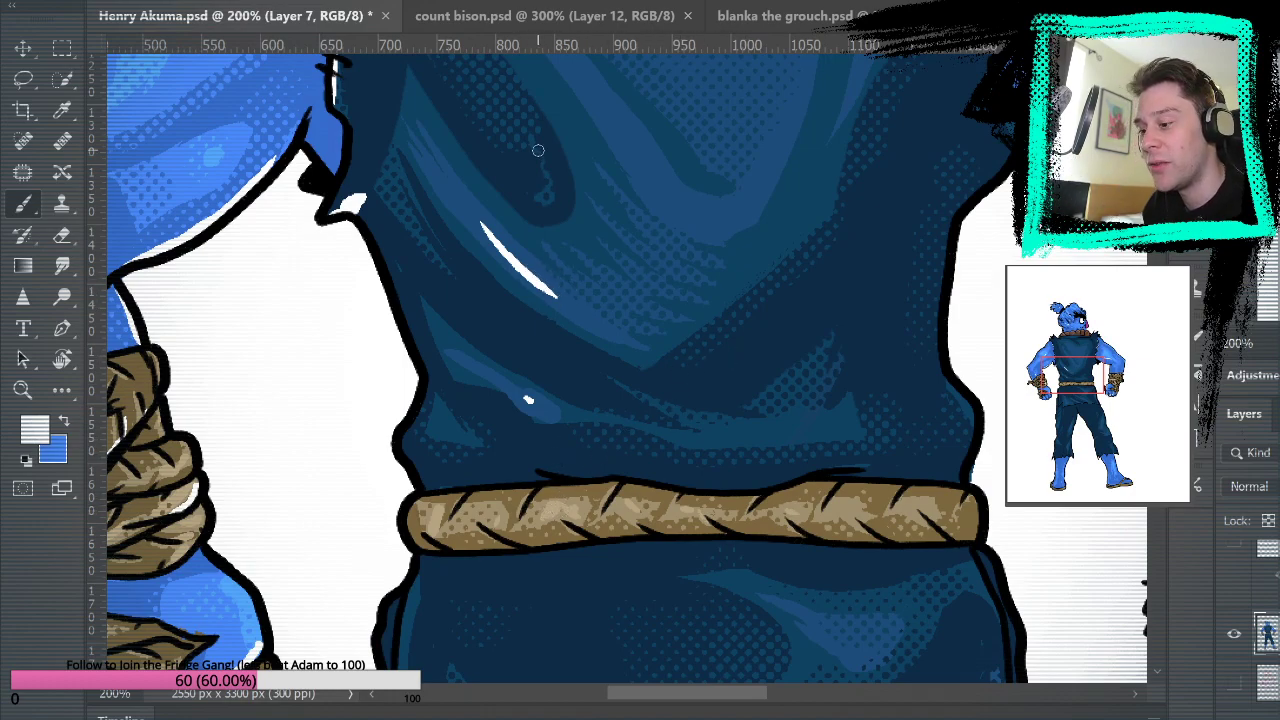
{"action": "left_click", "coordinate": [533, 258], "text": "alt"}
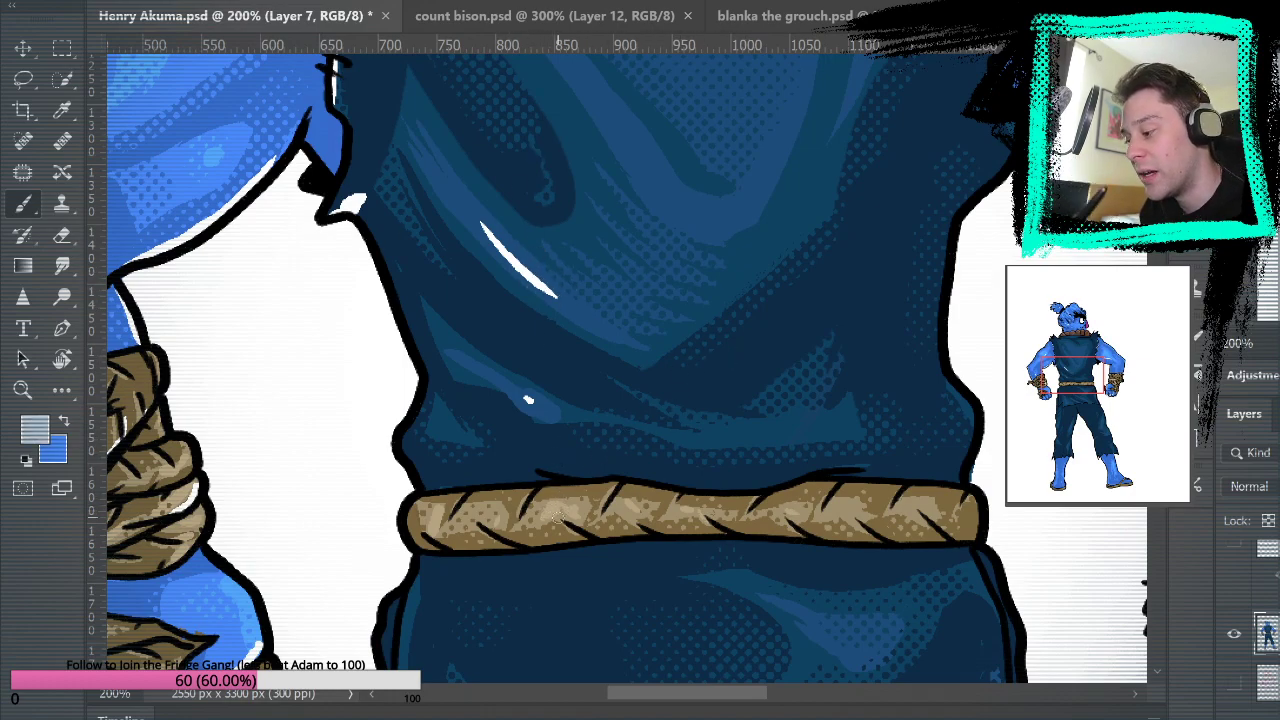
{"action": "left_click", "coordinate": [535, 260], "text": "alt"}
{"action": "left_click", "coordinate": [529, 262], "text": "alt"}
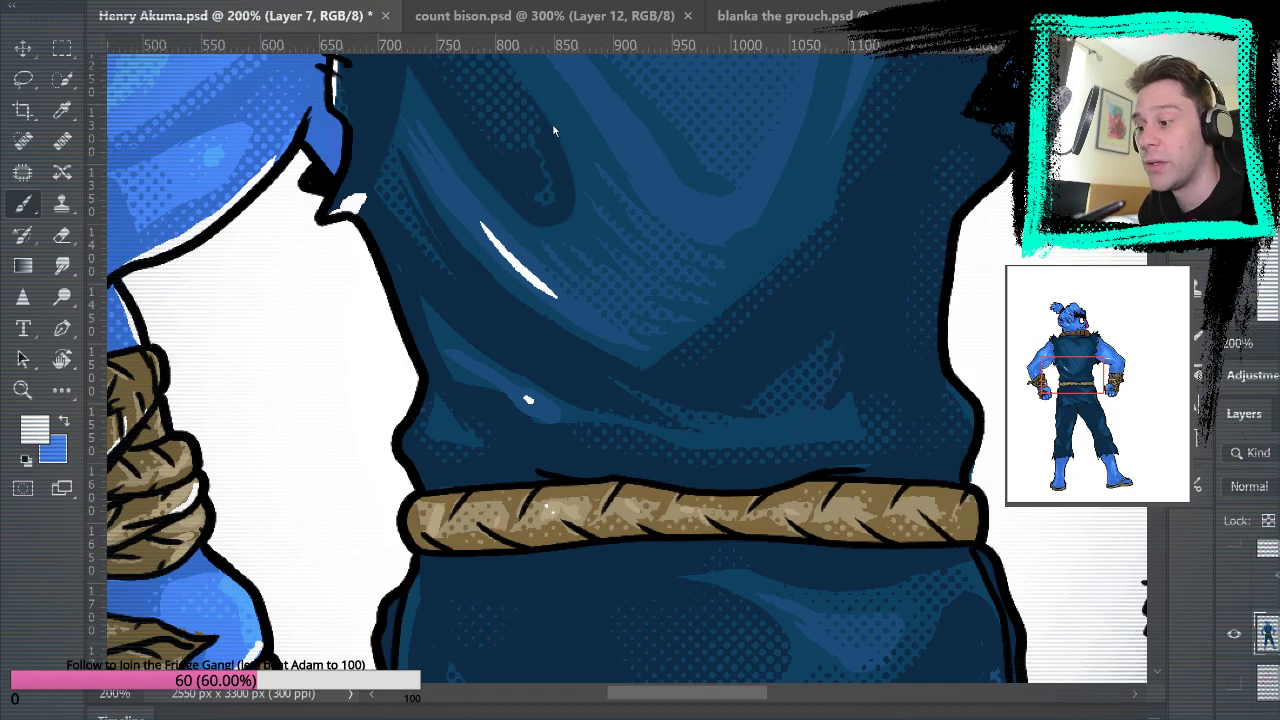
Show the pink symbol layer again, view the whole figure, and save the file.
{"action": "key", "text": "ctrl+0"}
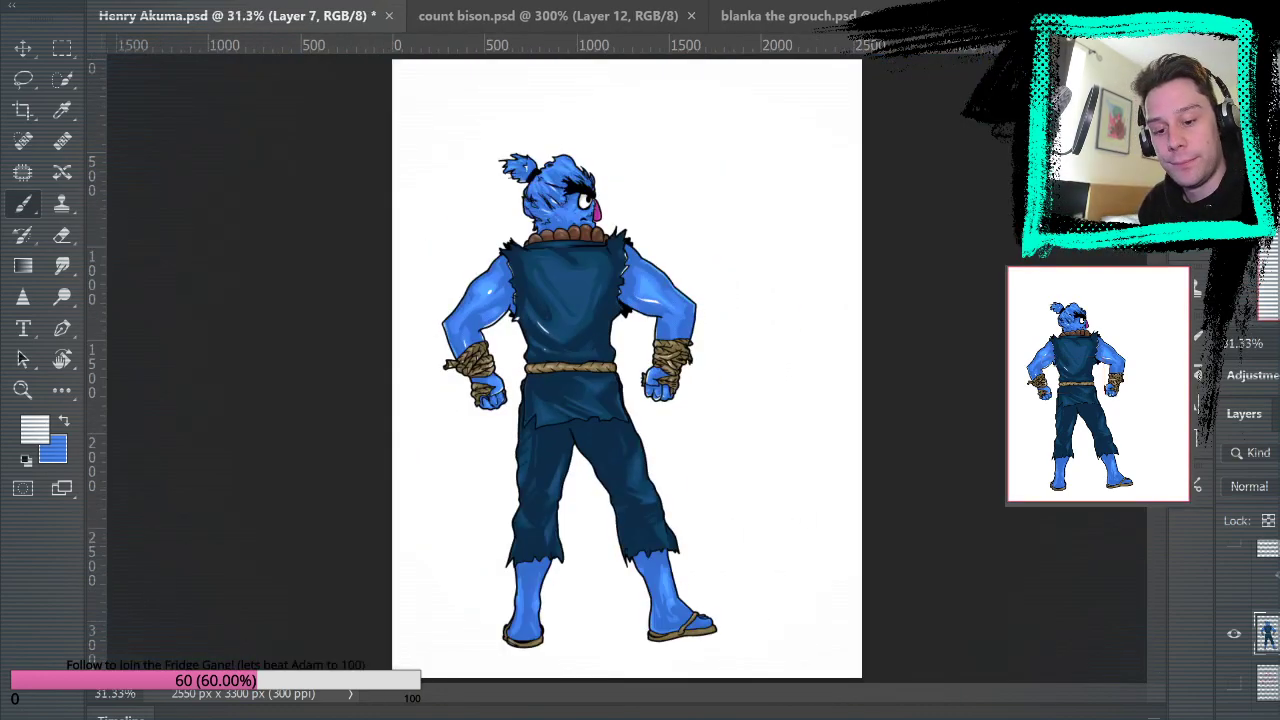
{"action": "left_click", "coordinate": [1234, 577]}
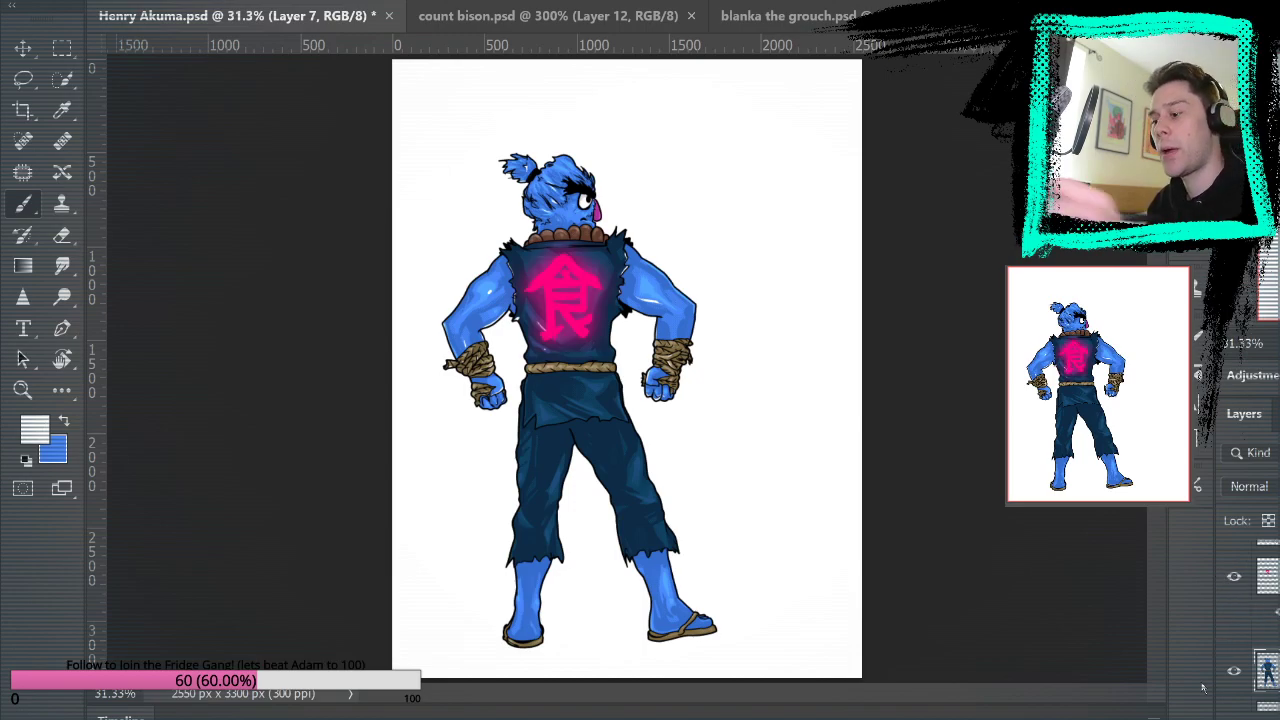
{"action": "key", "text": "ctrl+s"}
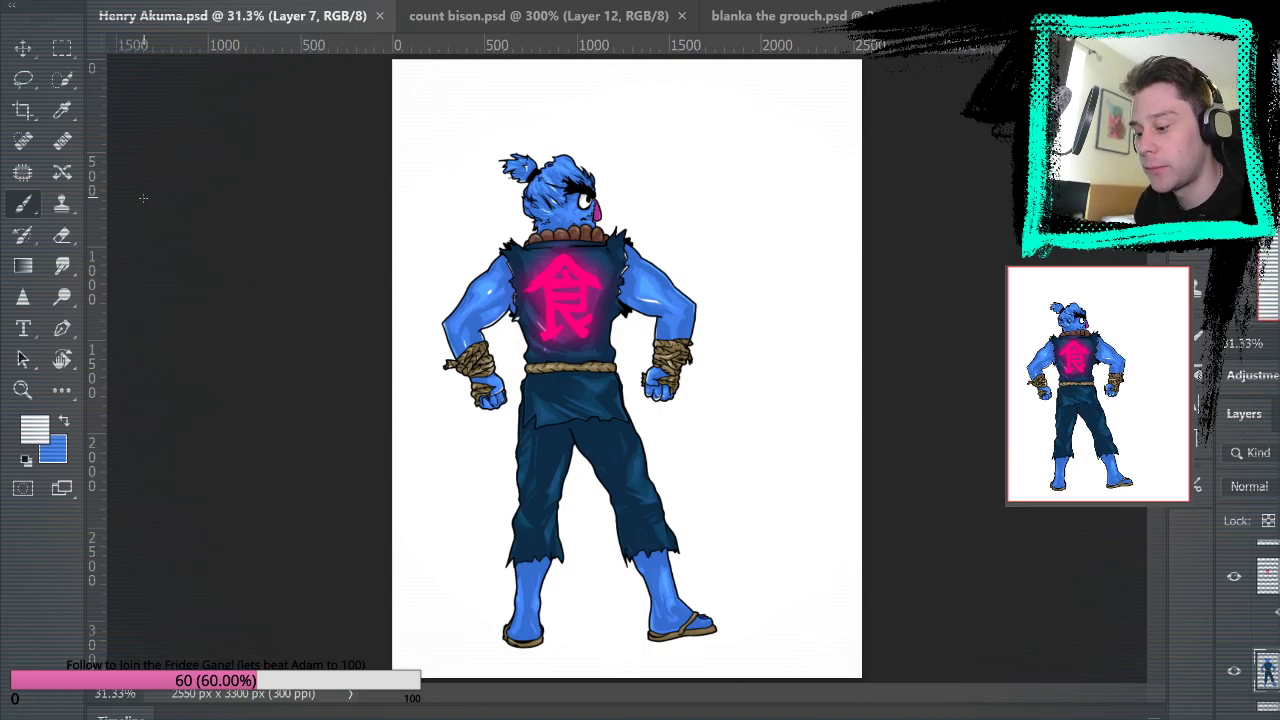
Brush a highlight along the diagonal fold of the torn cloth below the rope belt and save the file.
{"action": "key", "text": "z"}
{"action": "mouse_move", "coordinate": [514, 480]}
{"action": "left_mouse_down"}
{"action": "mouse_move", "coordinate": [654, 529]}
{"action": "mouse_move", "coordinate": [663, 551]}
{"action": "left_mouse_up"}
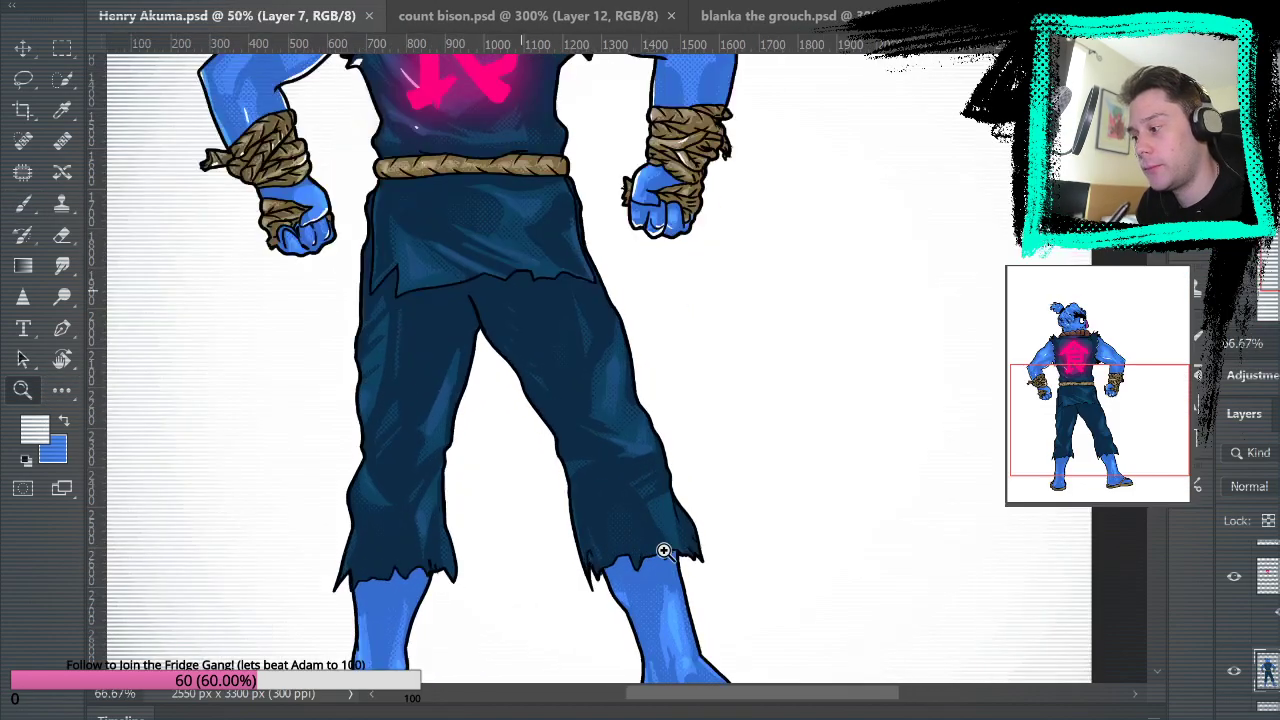
{"action": "left_click", "coordinate": [663, 551]}
{"action": "key", "text": "b"}
{"action": "left_click_drag", "start_coordinate": [675, 318], "coordinate": [814, 420]}
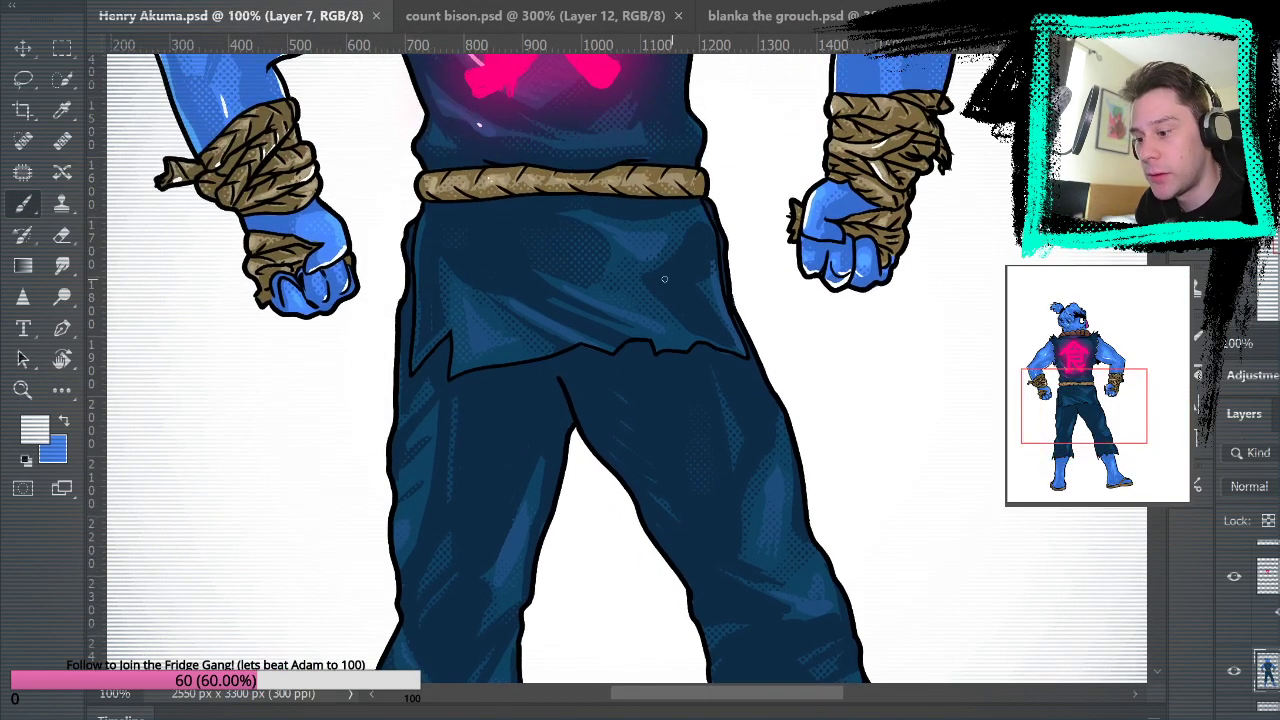
{"action": "left_click_drag", "start_coordinate": [513, 299], "coordinate": [598, 334]}
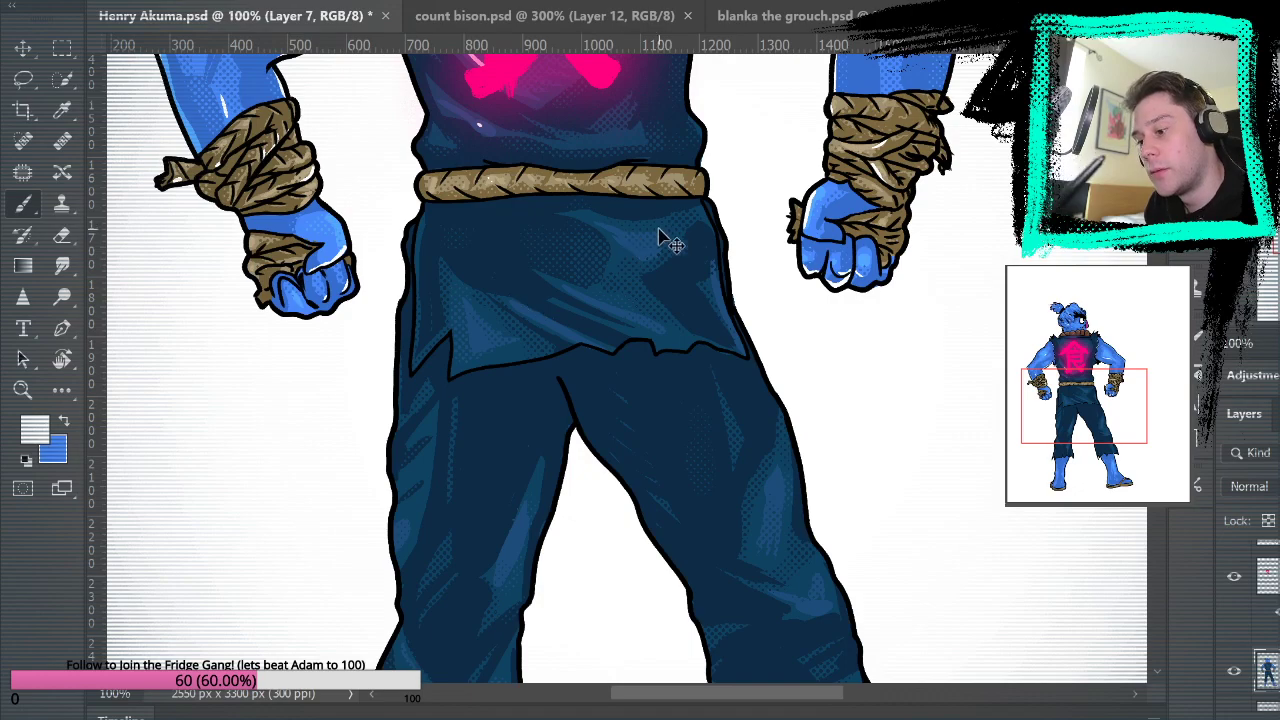
{"action": "key", "text": "ctrl+s"}
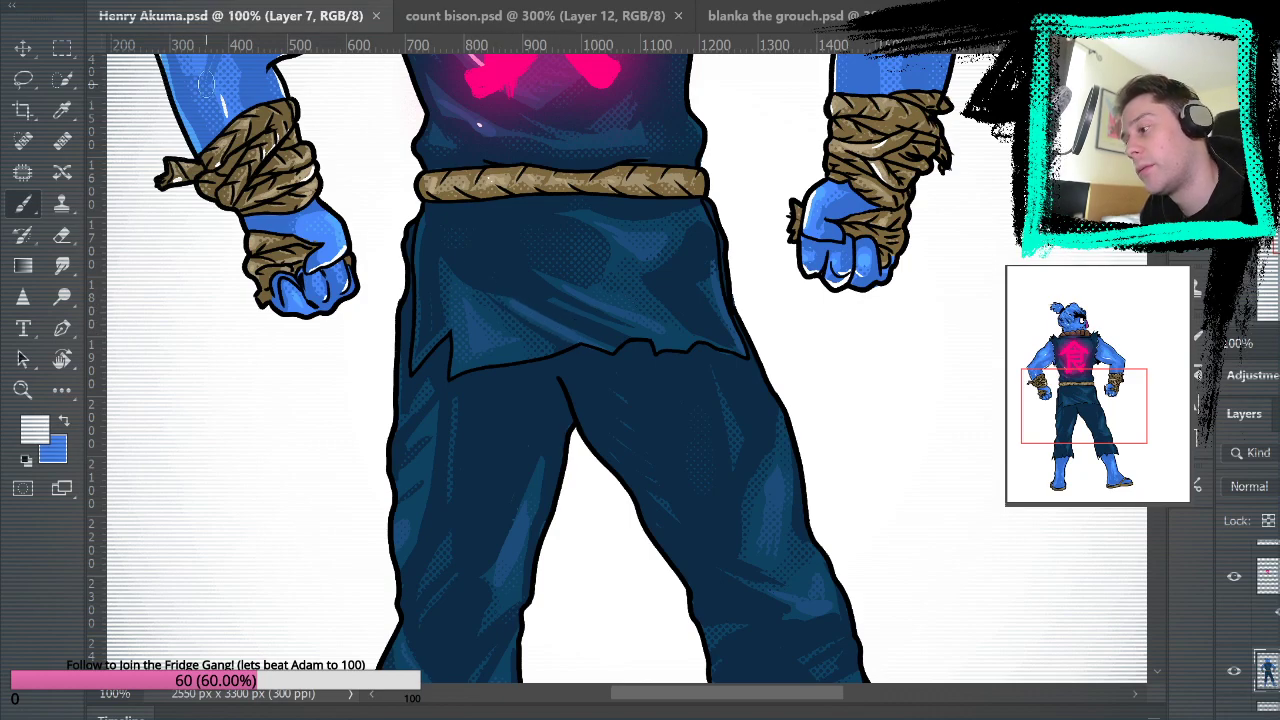
Brush white highlights along the diagonal fold of the torn cloth and along the back of the heel on the right foot.
{"action": "left_click_drag", "start_coordinate": [512, 300], "coordinate": [556, 320]}
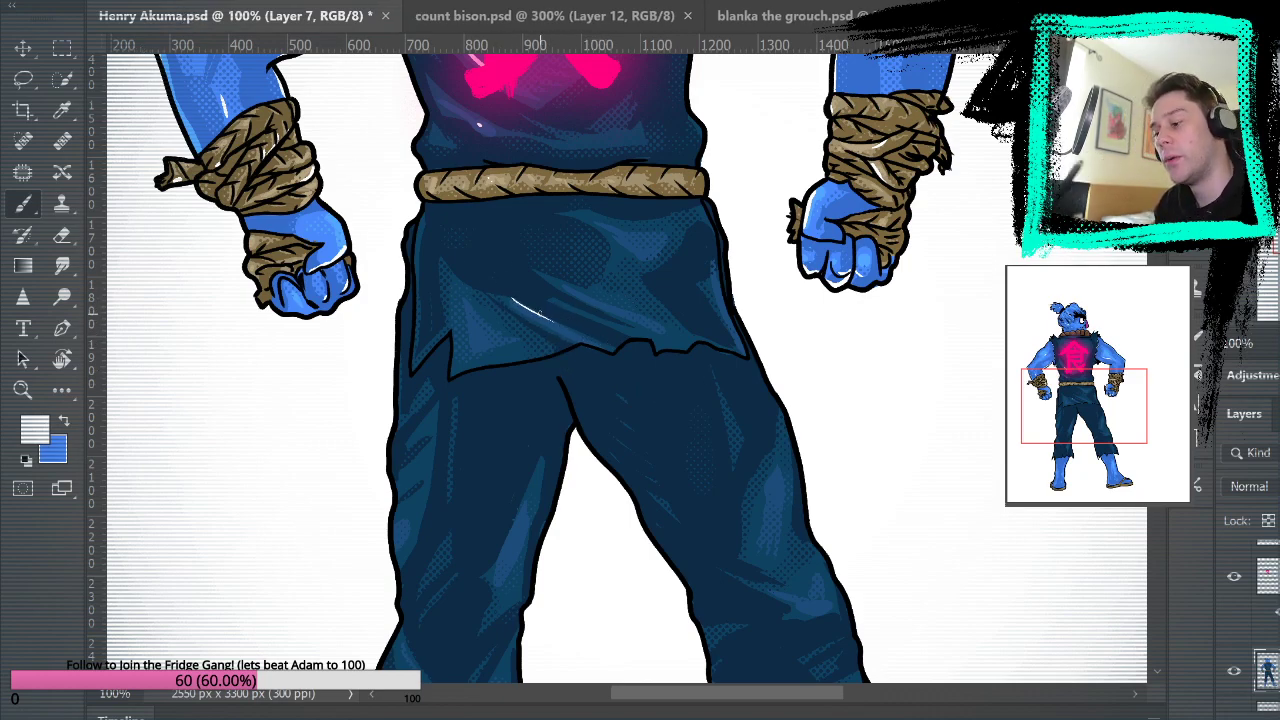
{"action": "left_click_drag", "start_coordinate": [918, 452], "coordinate": [880, 80]}
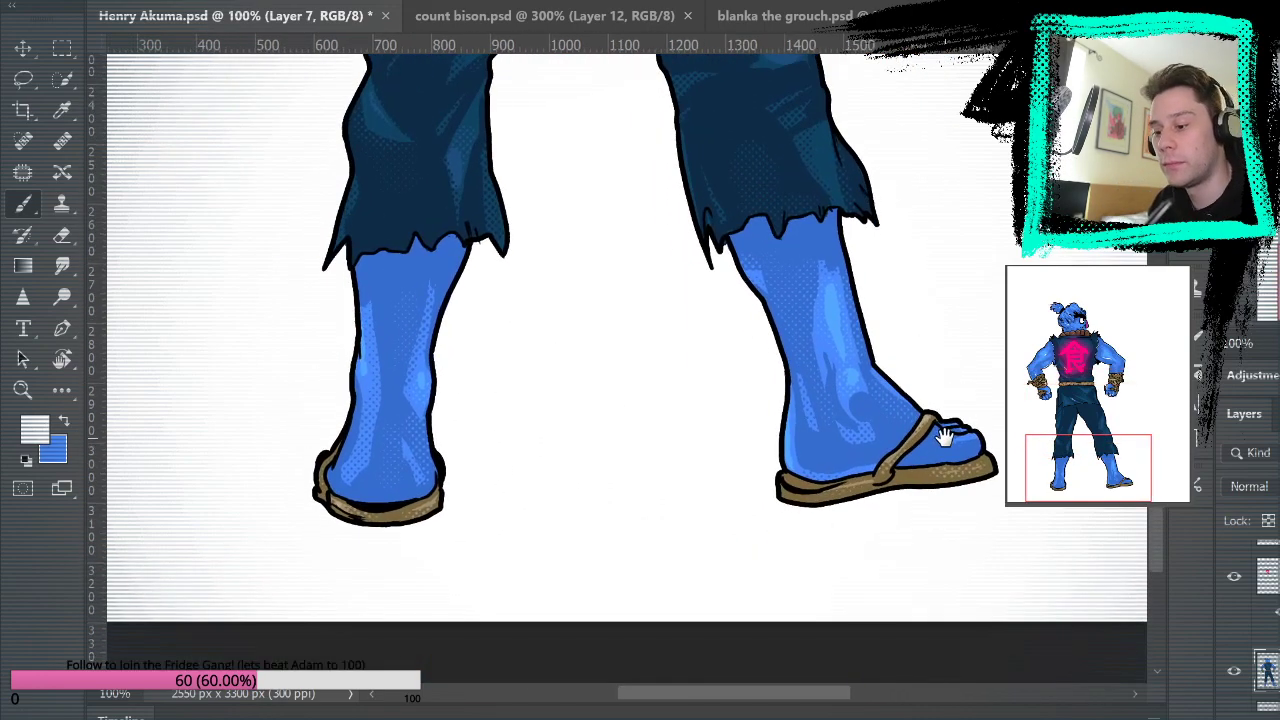
{"action": "left_click_drag", "start_coordinate": [785, 464], "coordinate": [790, 358]}
{"action": "key", "text": "ctrl+z"}
{"action": "left_click_drag", "start_coordinate": [786, 470], "coordinate": [788, 396]}
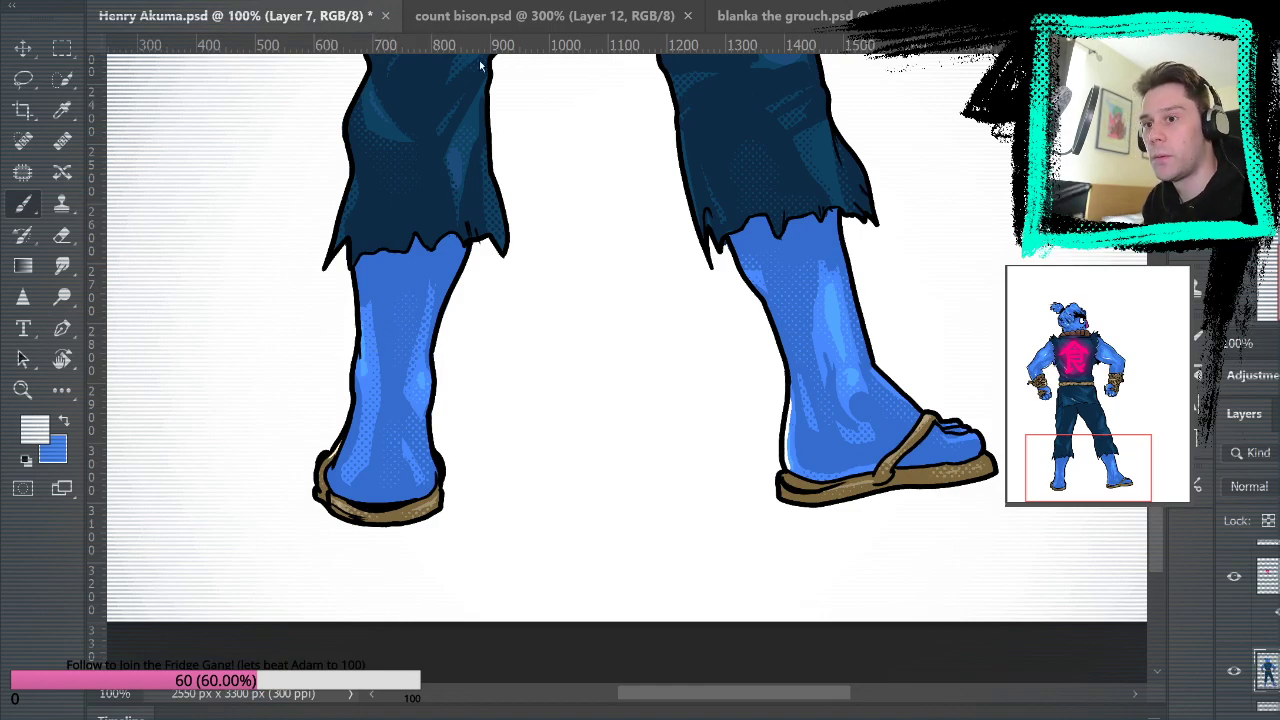
View the whole figure and save the file.
{"action": "key", "text": "ctrl+0"}
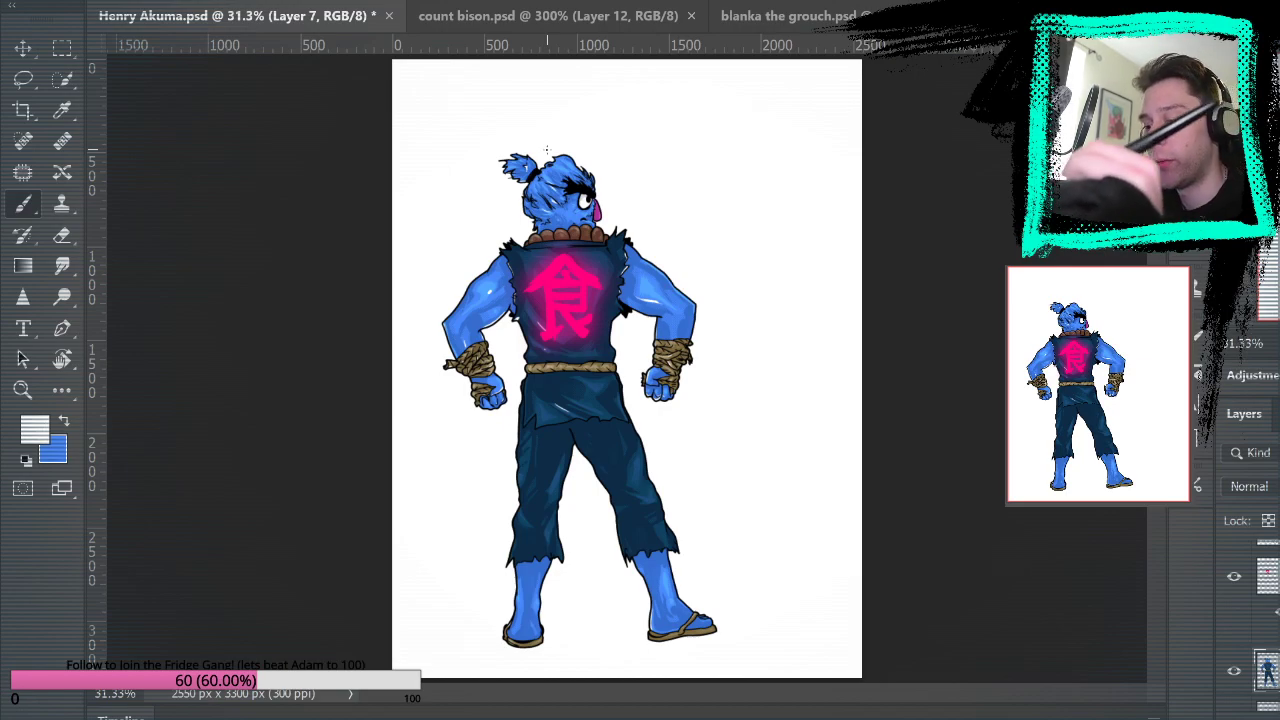
{"action": "key", "text": "ctrl+0"}
{"action": "key", "text": "ctrl+s"}
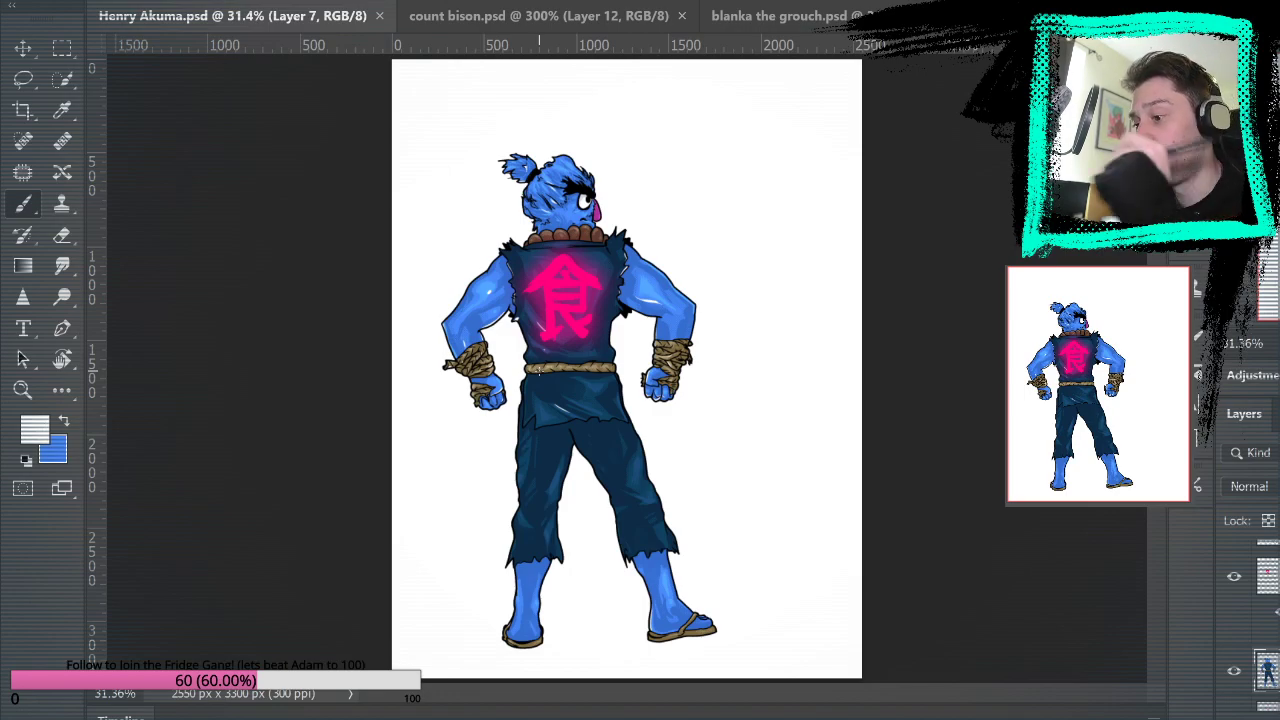
Compare the figure with count bison.psd and blanka the grouch.psd, viewing the drawings at 100%.
{"action": "key", "text": "ctrl+Tab"}
{"action": "key", "text": "ctrl+Tab"}
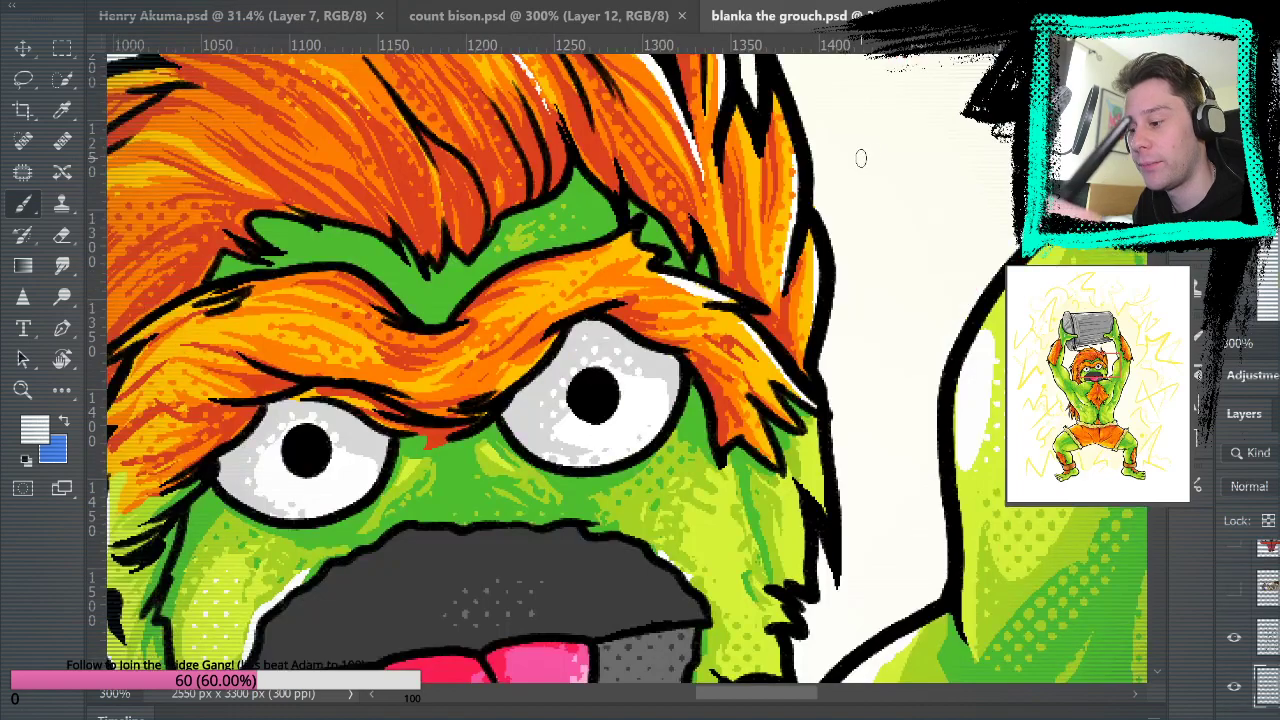
{"action": "left_click", "coordinate": [660, 8]}
{"action": "left_click", "coordinate": [370, 8]}
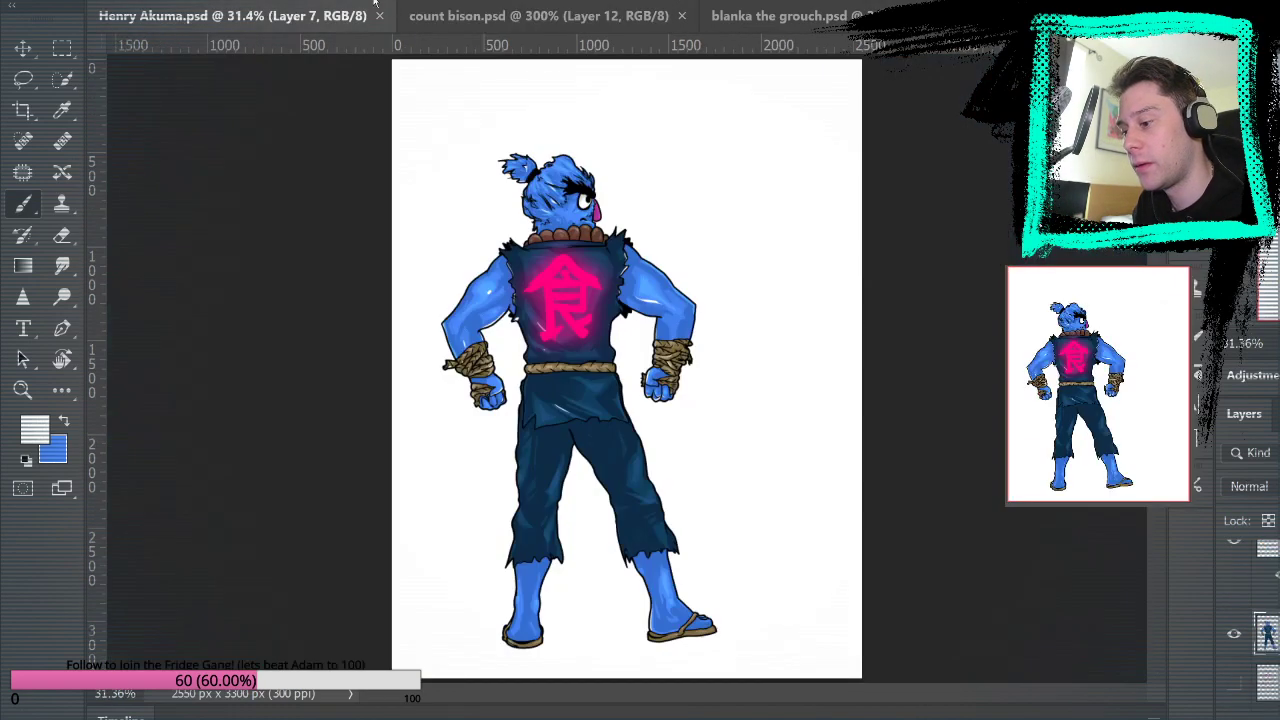
{"action": "scroll", "coordinate": [657, 209], "scroll_direction": "up", "scroll_amount": 4}
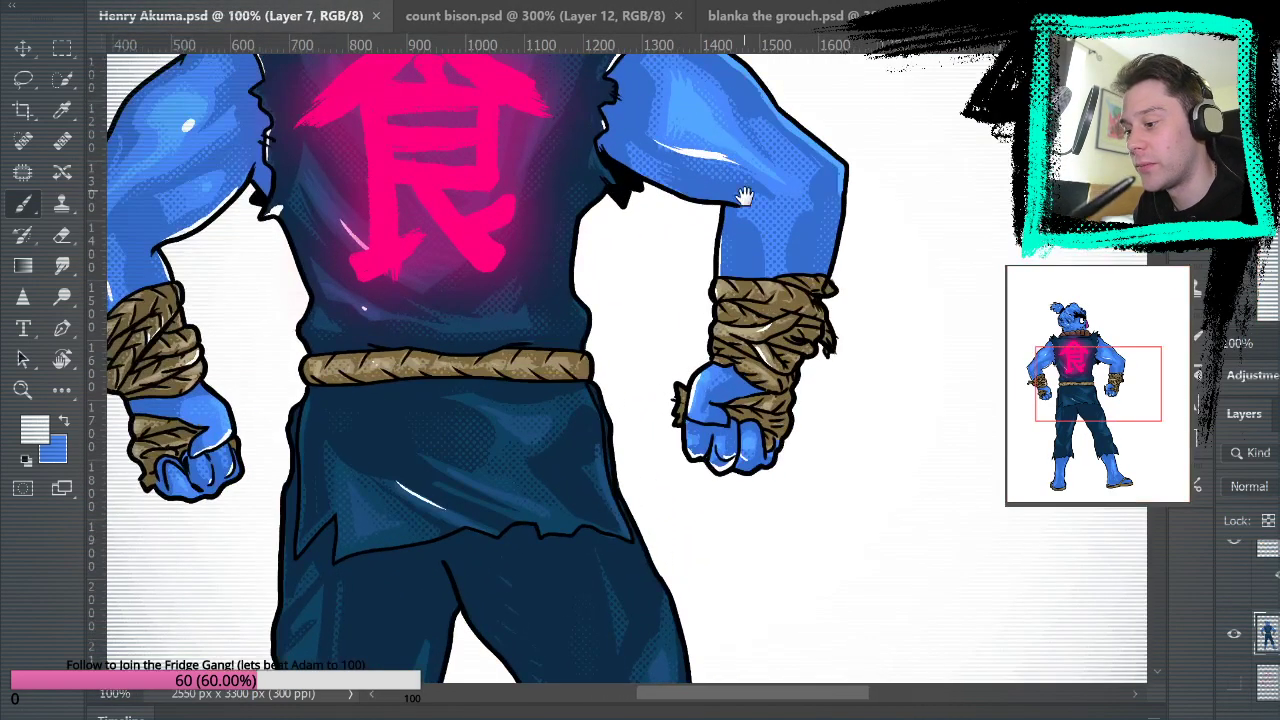
{"action": "left_click_drag", "start_coordinate": [677, 221], "coordinate": [777, 551]}
{"action": "left_click", "coordinate": [22, 390]}
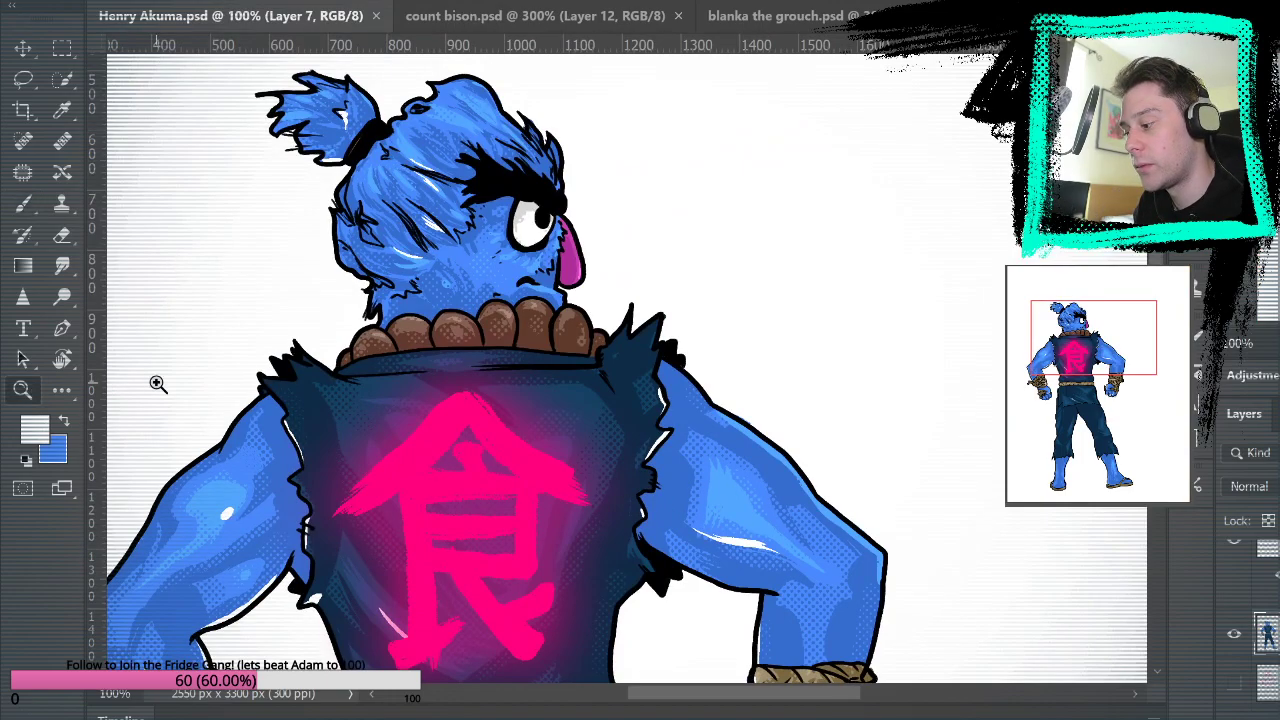
{"action": "left_click", "coordinate": [460, 14]}
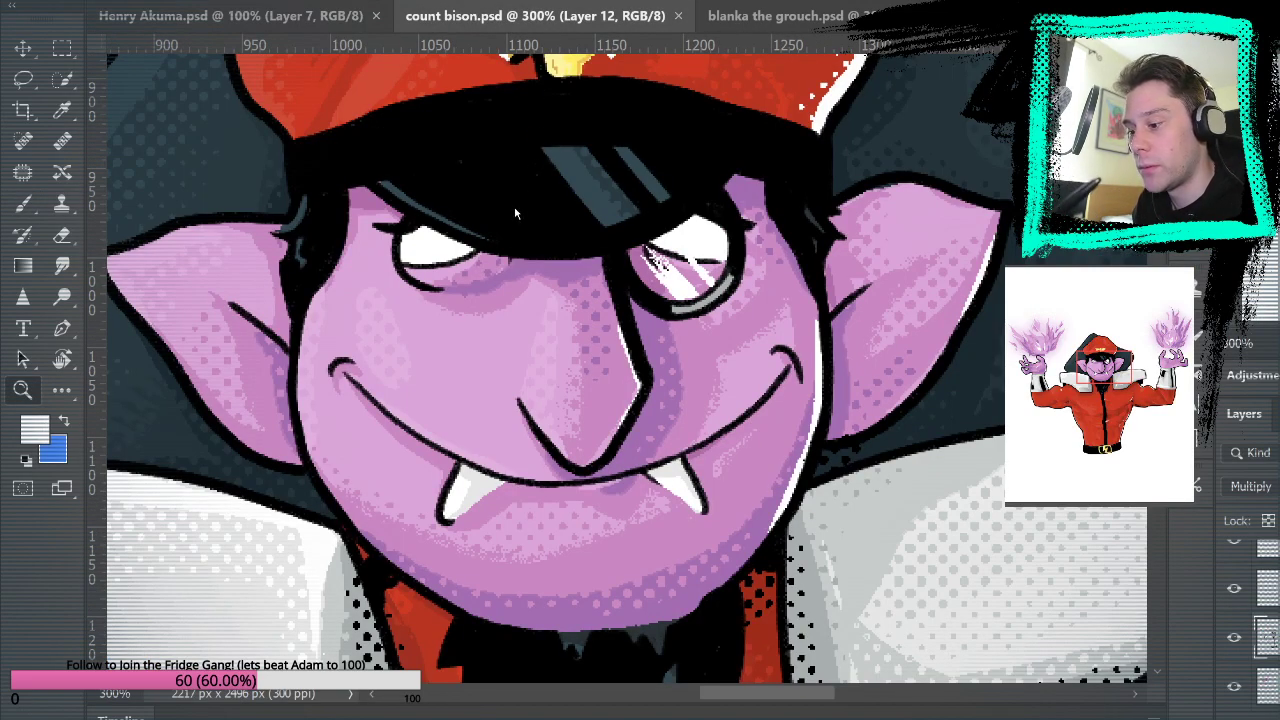
{"action": "key", "text": "ctrl+1"}
{"action": "left_click", "coordinate": [790, 15]}
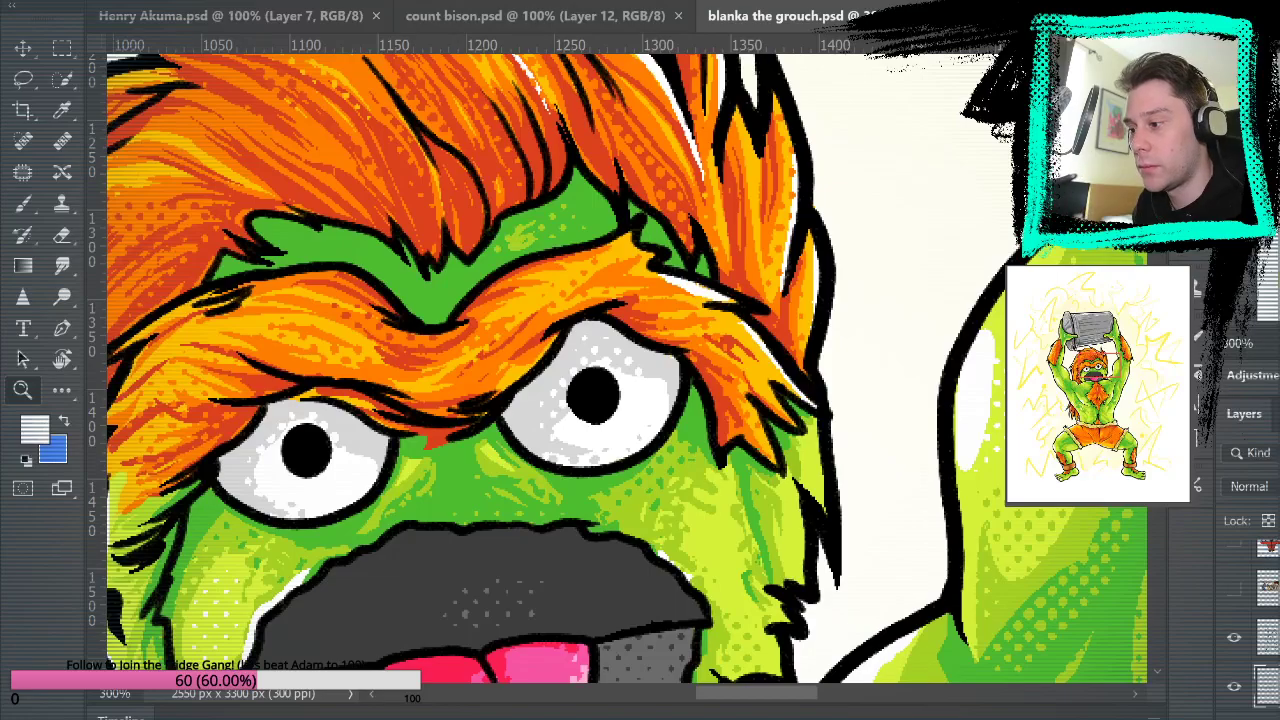
{"action": "key", "text": "ctrl+1"}
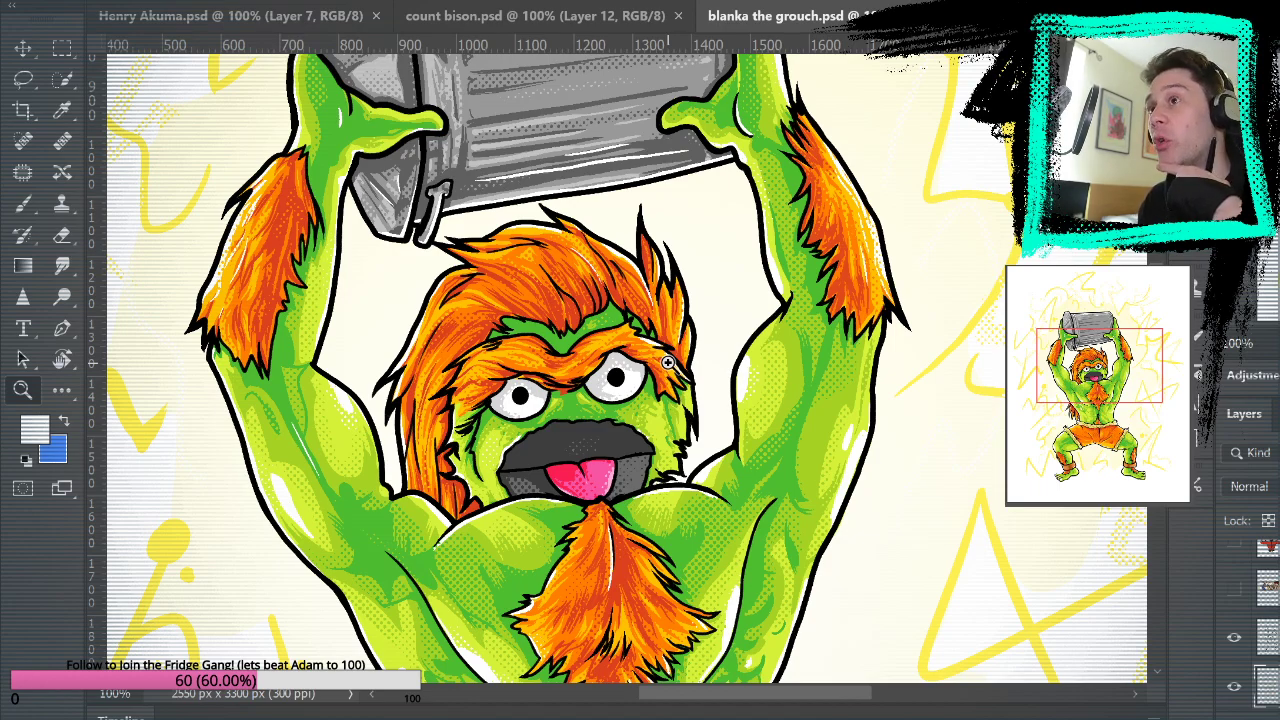
Compare the heads in blanka the grouch.psd, count bison.psd and Henry Akuma.psd at 200% zoom.
{"action": "left_click", "coordinate": [562, 365]}
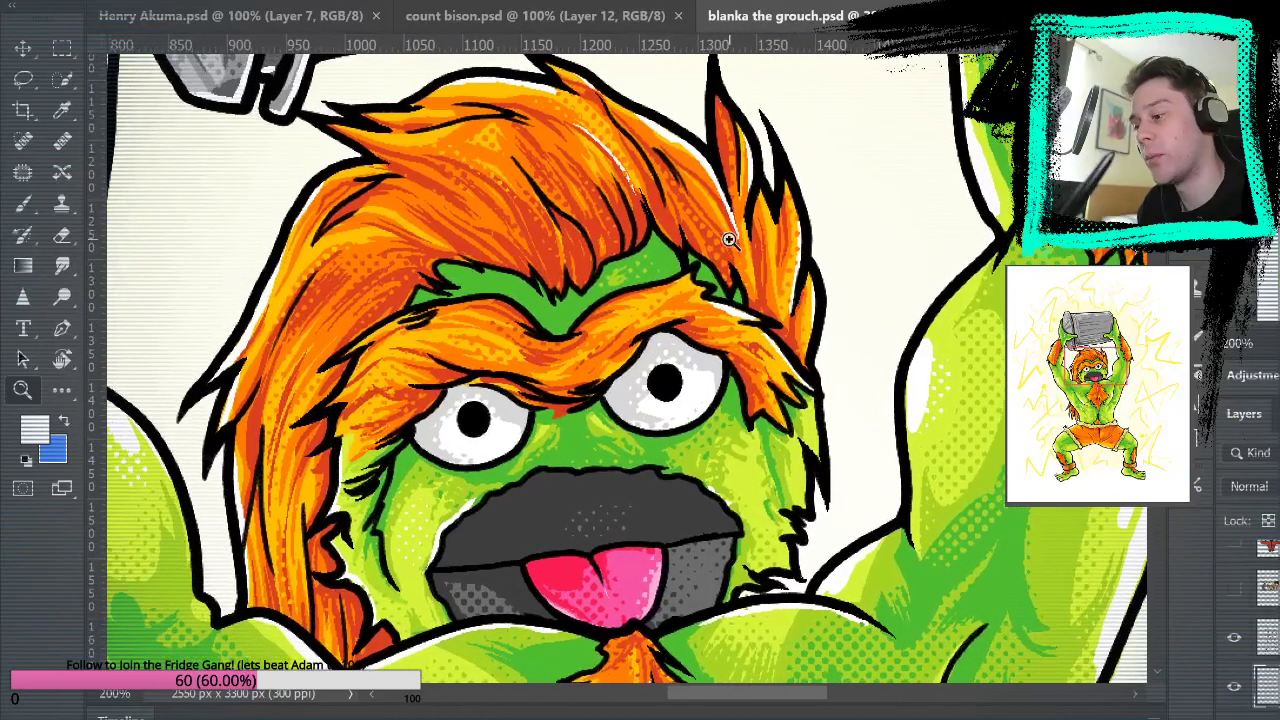
{"action": "key", "text": "ctrl+shift+Tab"}
{"action": "left_click", "coordinate": [632, 312]}
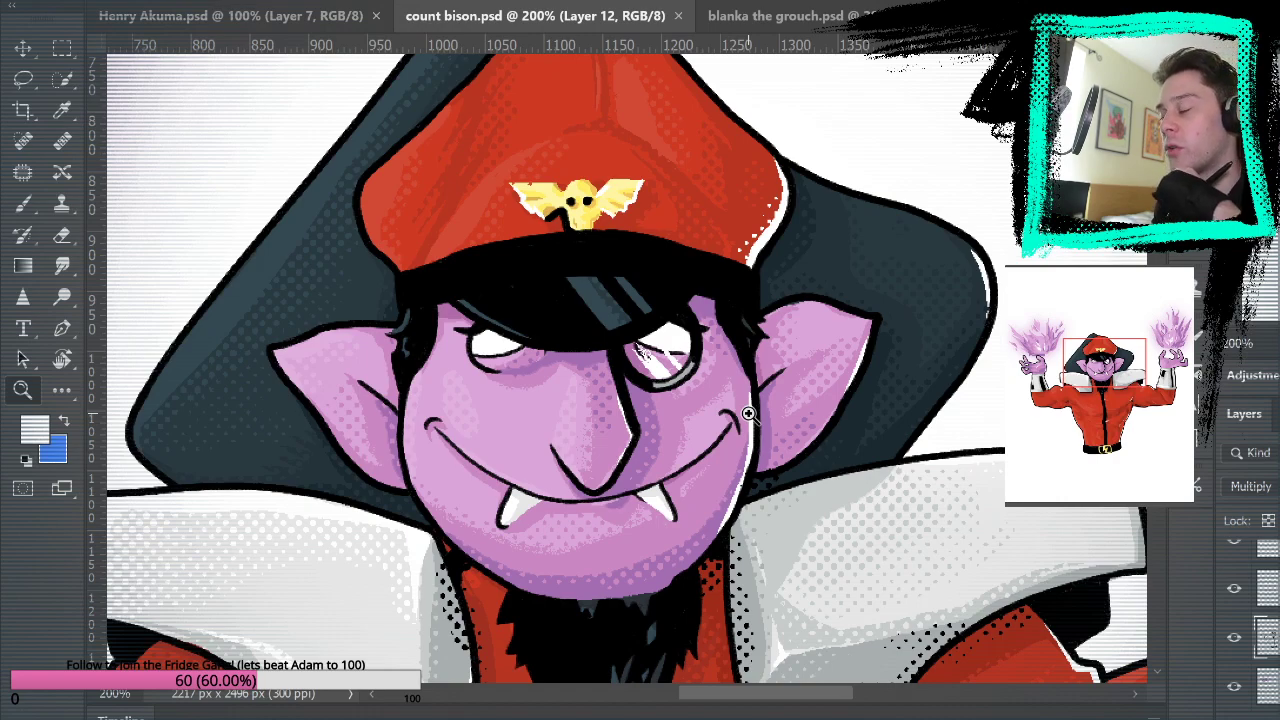
{"action": "key", "text": "ctrl+shift+Tab"}
{"action": "left_click", "coordinate": [495, 271]}
{"action": "left_click_drag", "start_coordinate": [557, 257], "coordinate": [842, 420]}
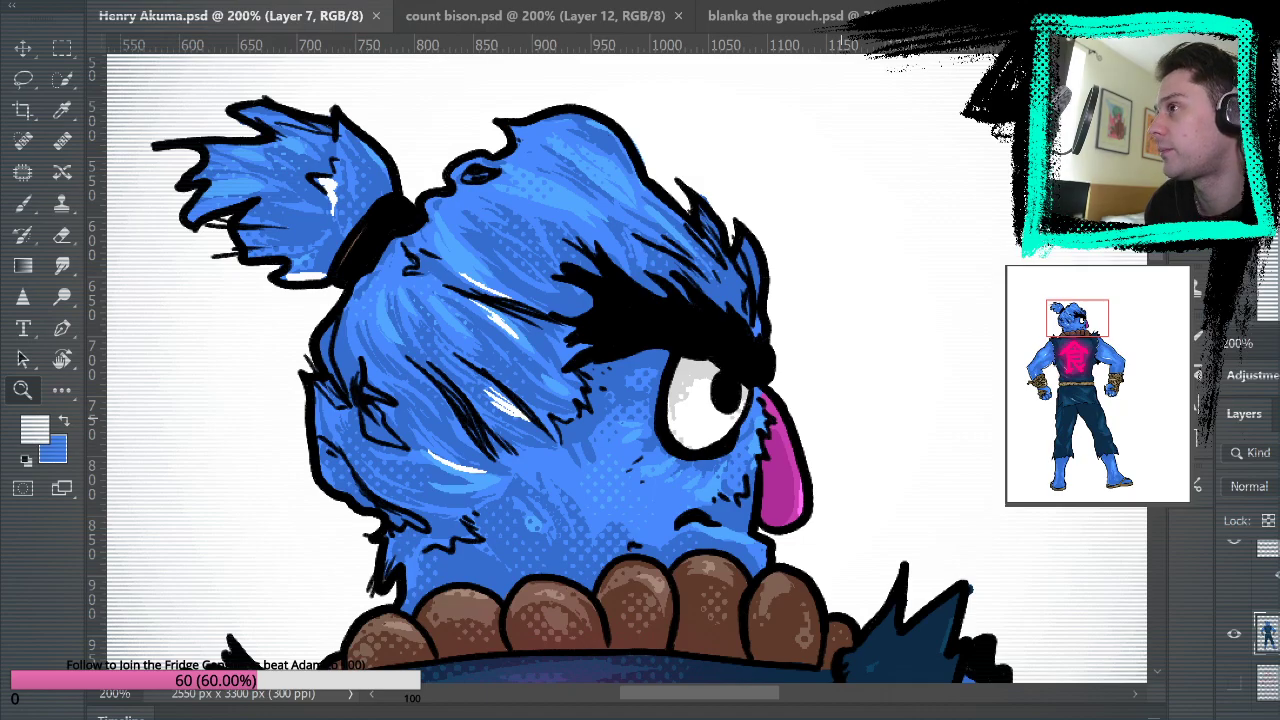
{"action": "left_click_drag", "start_coordinate": [814, 470], "coordinate": [775, 195]}
{"action": "left_click_drag", "start_coordinate": [845, 368], "coordinate": [775, 110]}
{"action": "left_click_drag", "start_coordinate": [891, 446], "coordinate": [920, 640]}
{"action": "left_click_drag", "start_coordinate": [897, 330], "coordinate": [580, 686]}
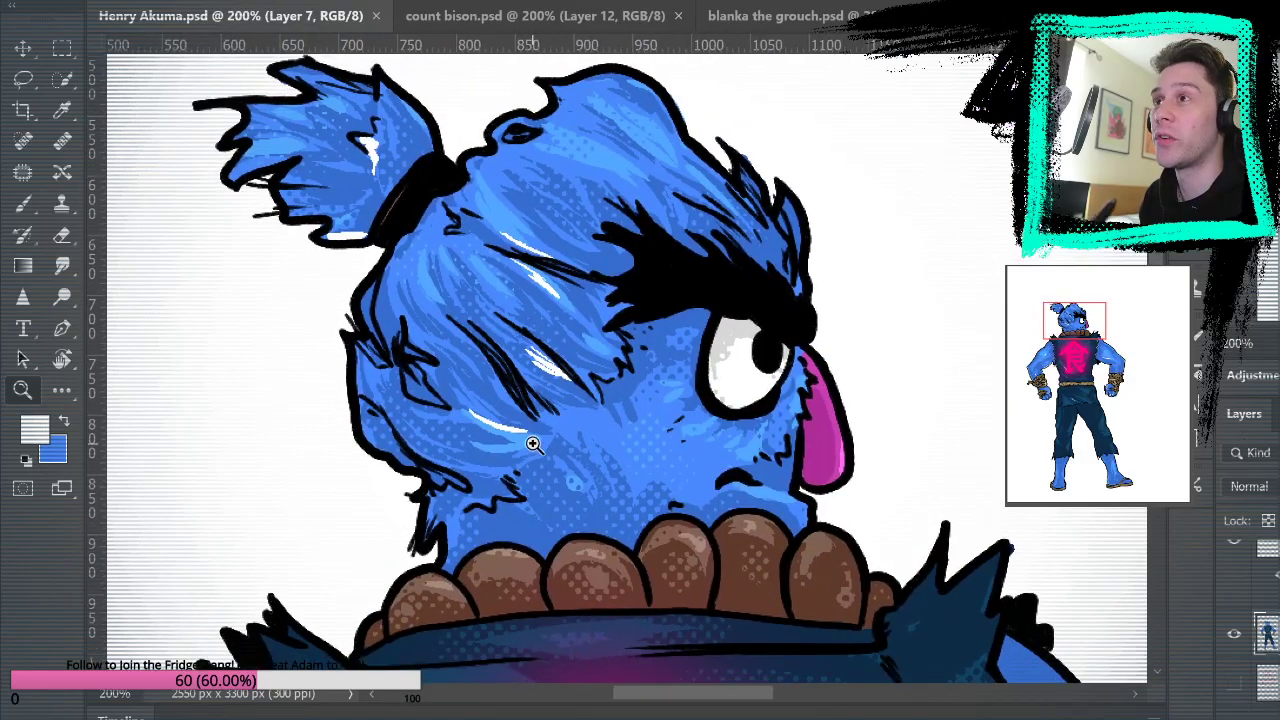
{"action": "left_click", "coordinate": [785, 16]}
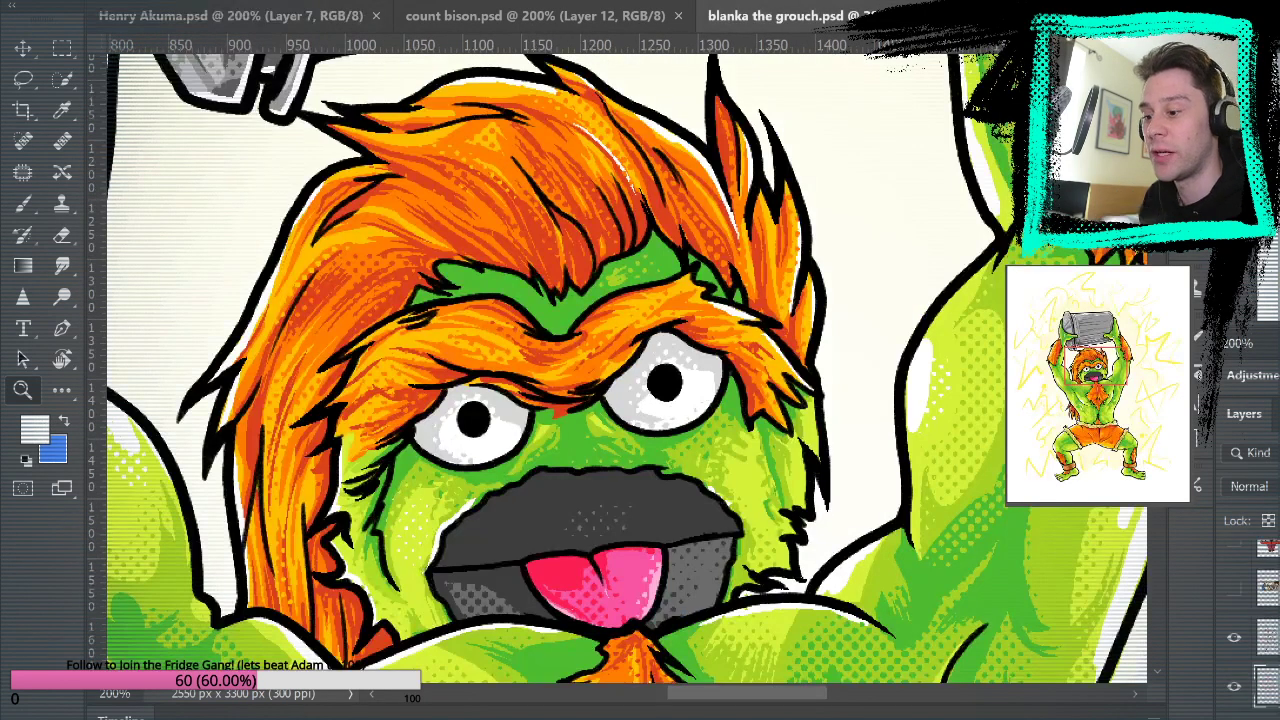
{"action": "left_click", "coordinate": [575, 18]}
{"action": "left_click", "coordinate": [785, 16]}
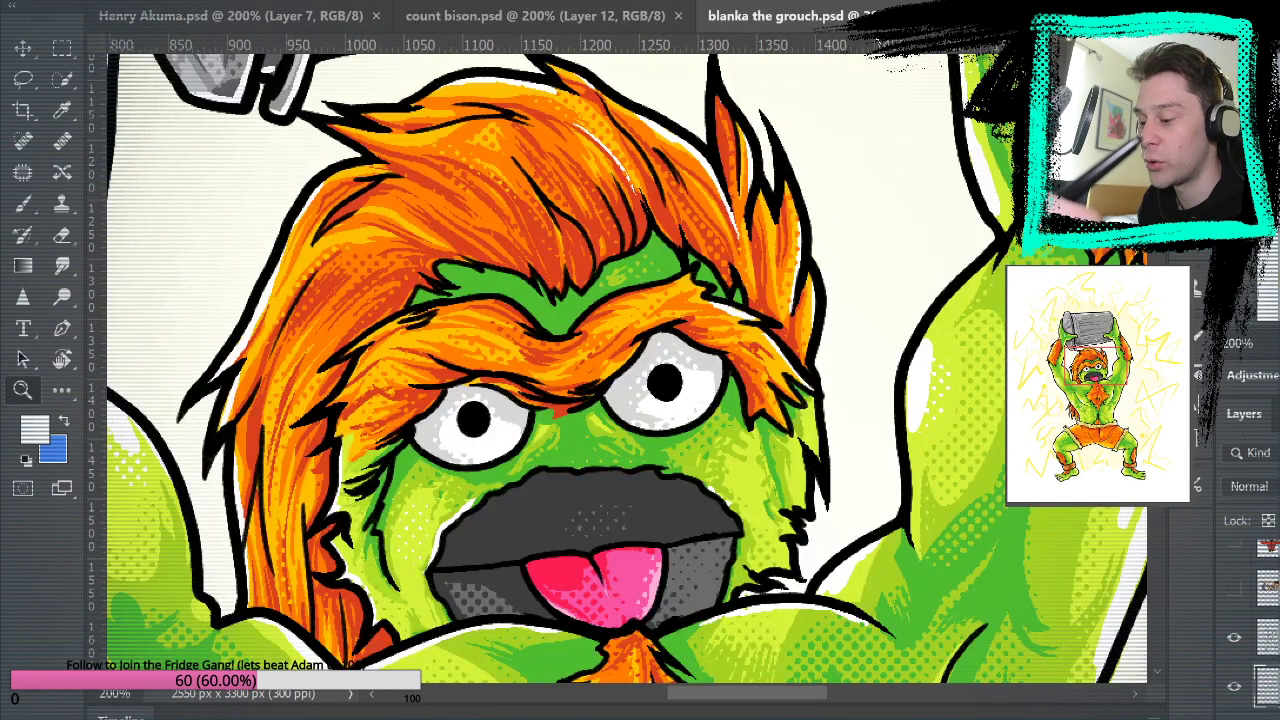
{"action": "left_click", "coordinate": [575, 16]}
{"action": "left_click", "coordinate": [230, 16]}
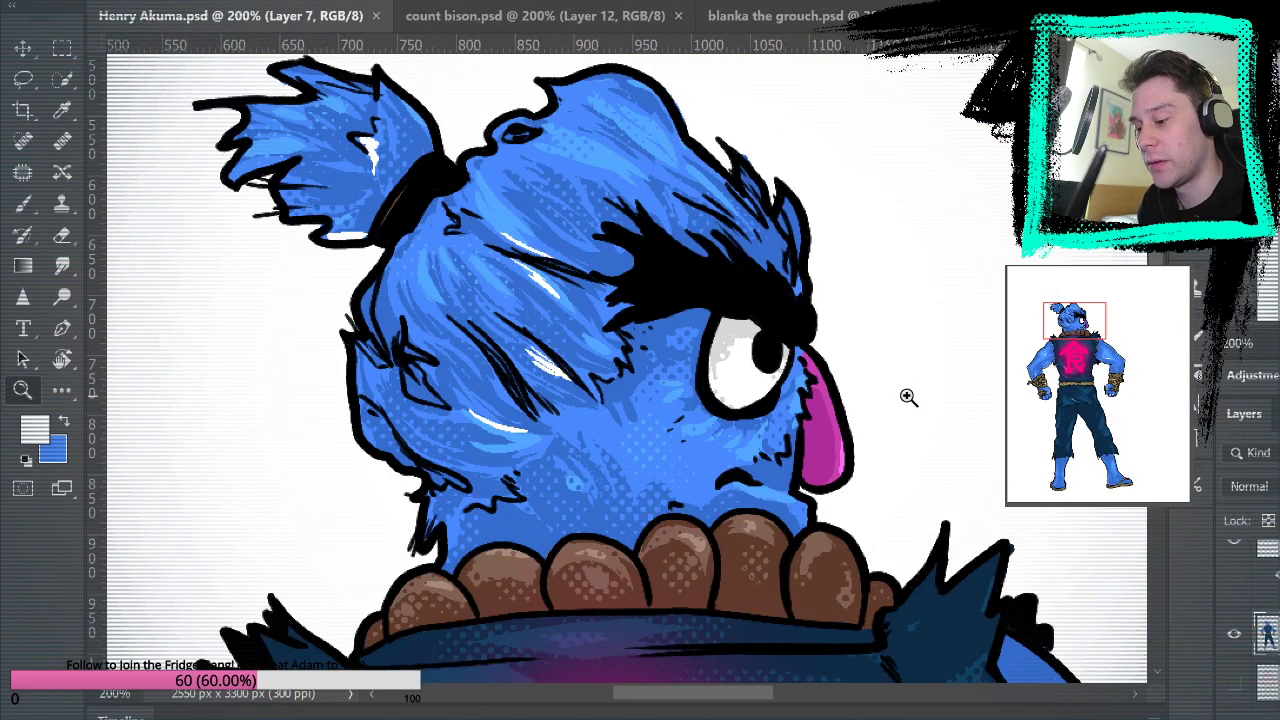
Erase stray colour outside the black outline around the topknot and head with the Eraser tool.
{"action": "left_click_drag", "start_coordinate": [465, 144], "coordinate": [502, 234]}
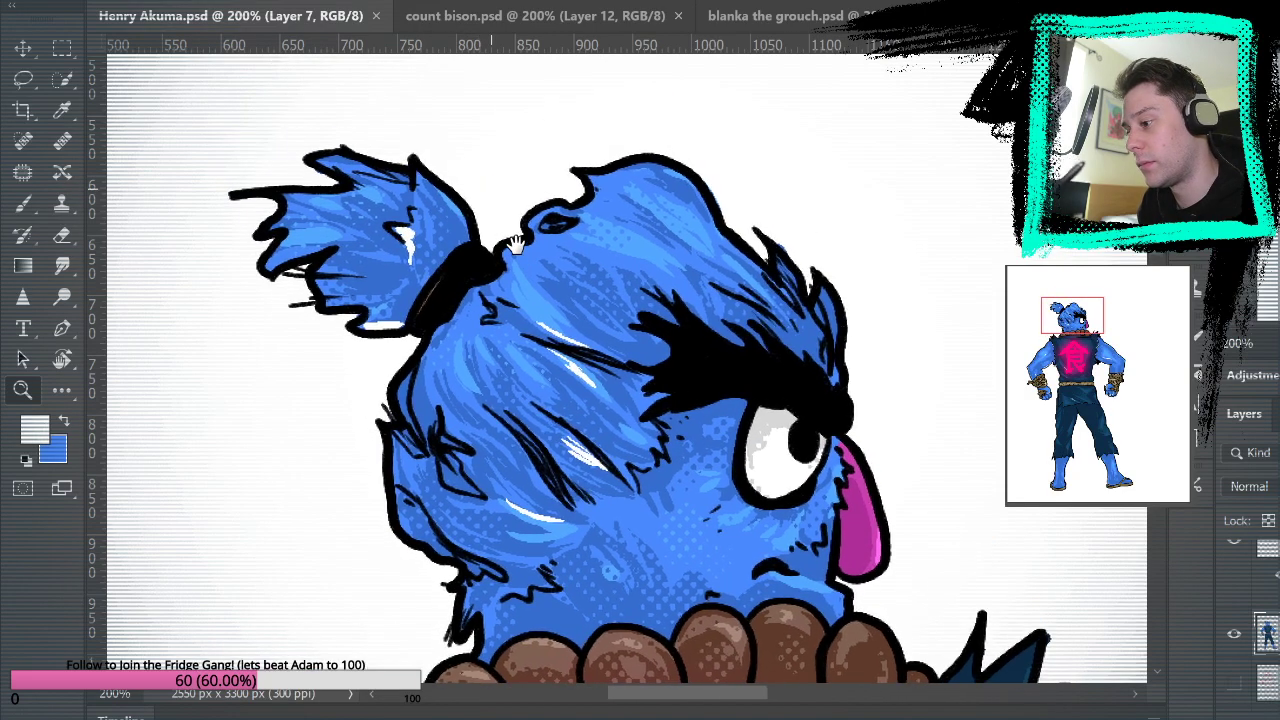
{"action": "left_click", "coordinate": [61, 234]}
{"action": "left_click", "coordinate": [322, 166]}
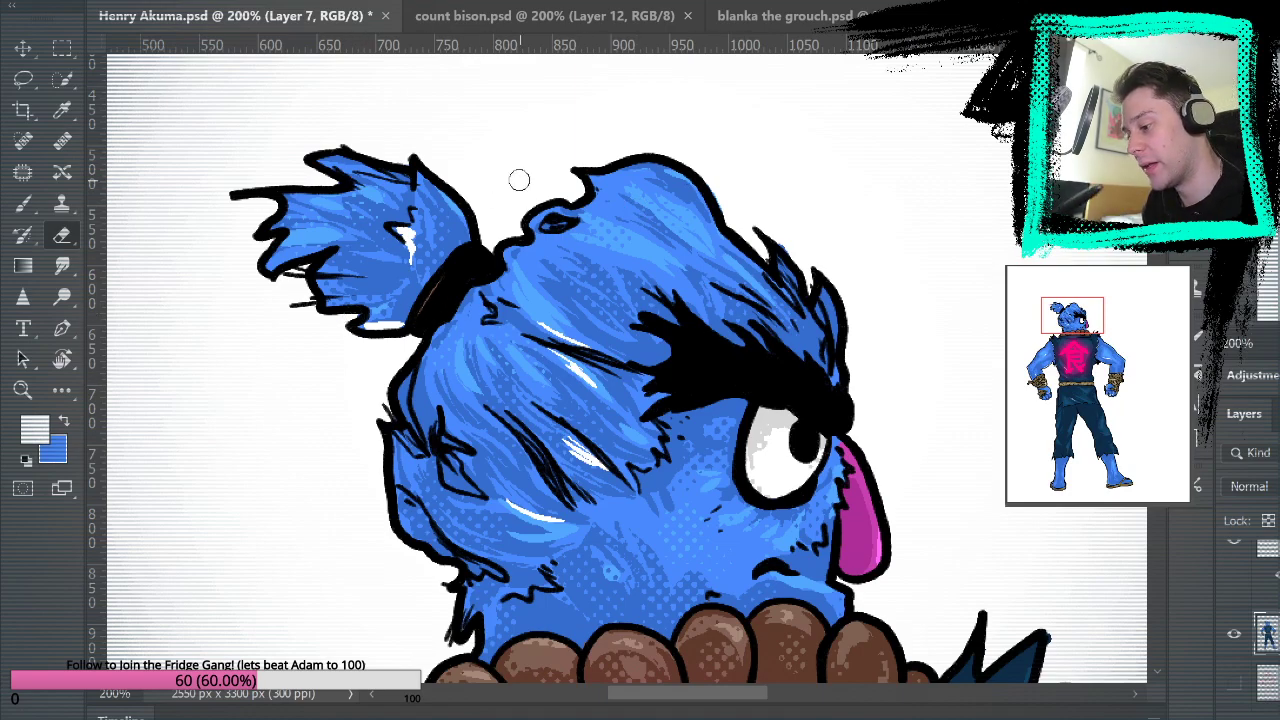
{"action": "left_click_drag", "start_coordinate": [376, 331], "coordinate": [352, 290]}
{"action": "left_click_drag", "start_coordinate": [943, 431], "coordinate": [951, 334]}
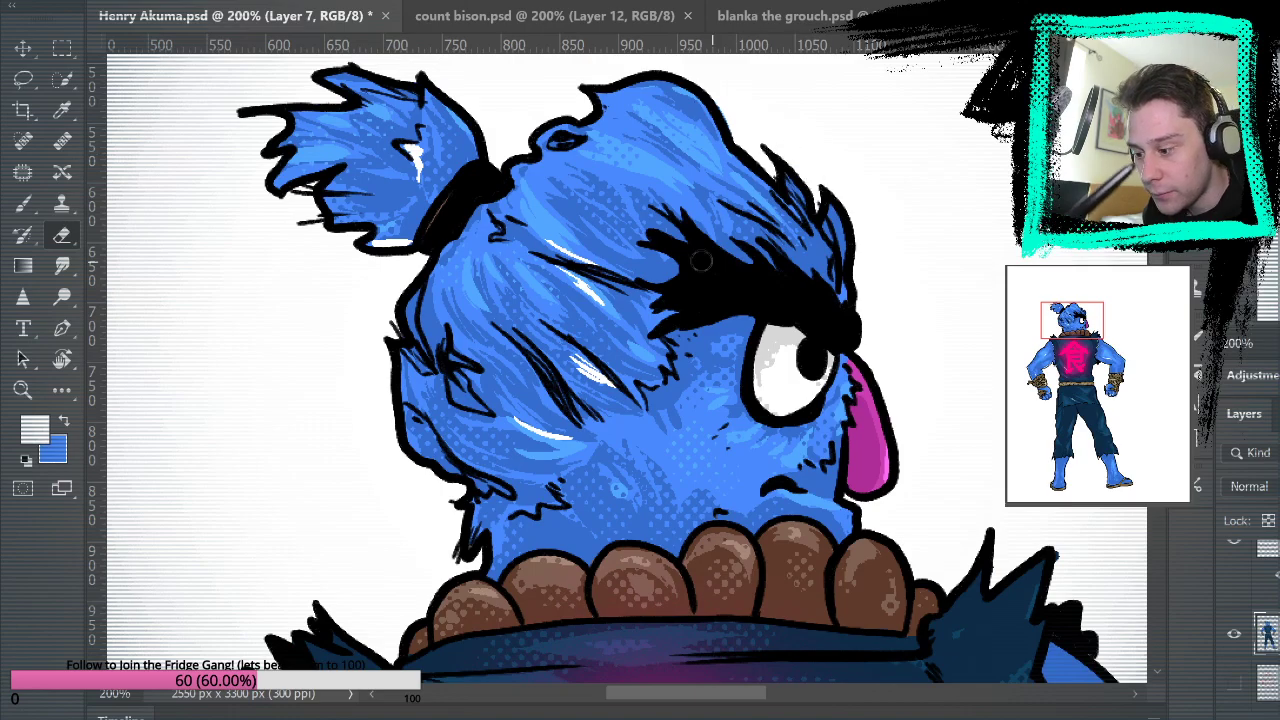
Erase stray colour outside the outlines of the torn collar, right arm, wrist wrap and fist.
{"action": "left_click_drag", "start_coordinate": [977, 386], "coordinate": [885, 215]}
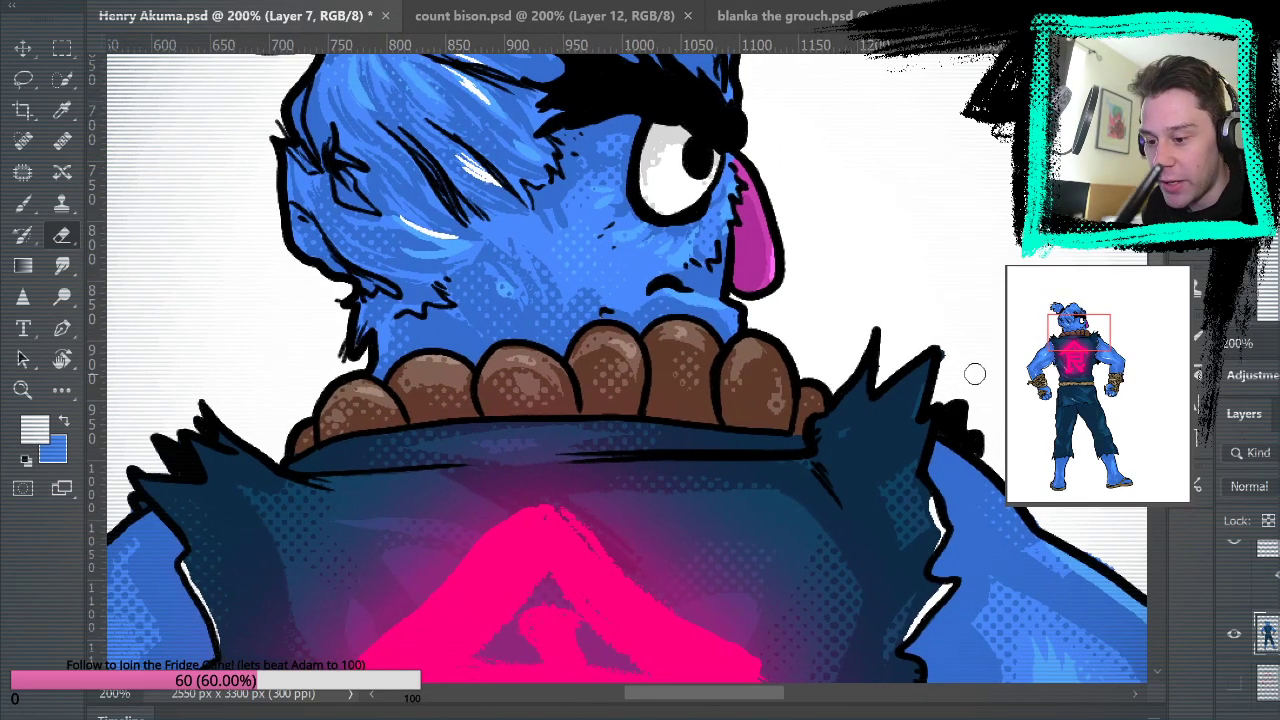
{"action": "left_click_drag", "start_coordinate": [986, 414], "coordinate": [853, 255]}
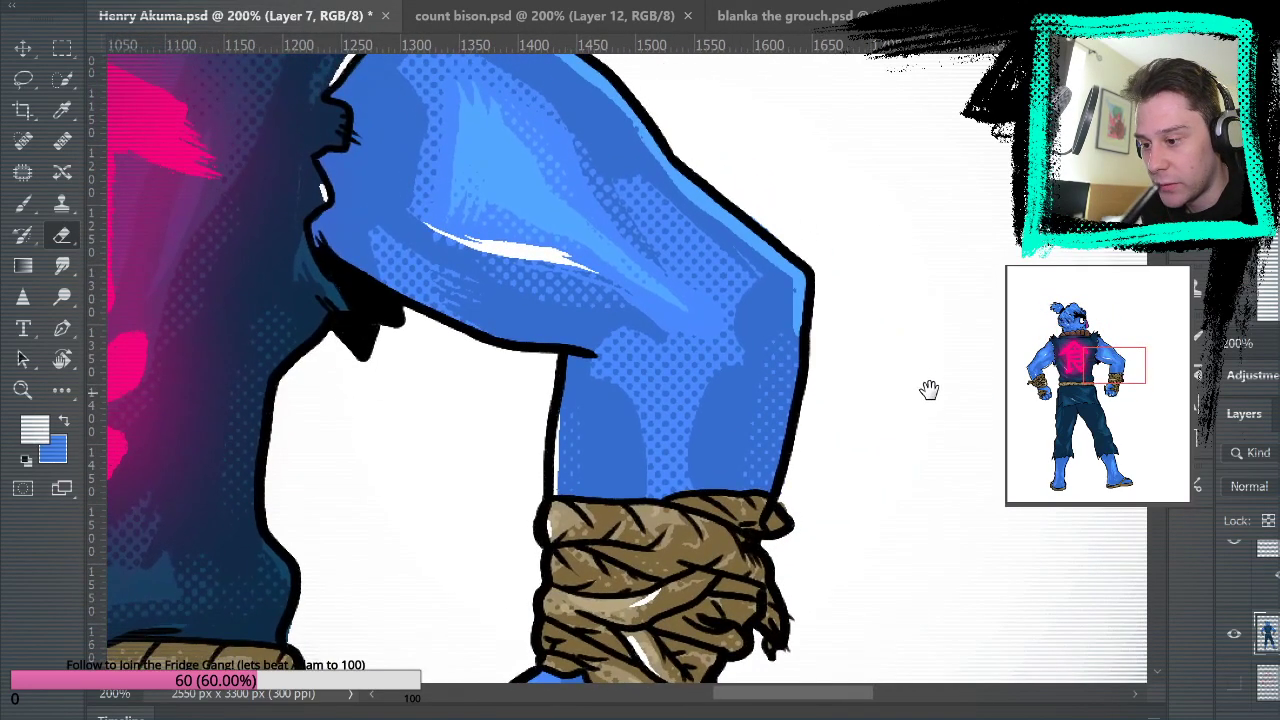
{"action": "left_click_drag", "start_coordinate": [850, 323], "coordinate": [974, 180]}
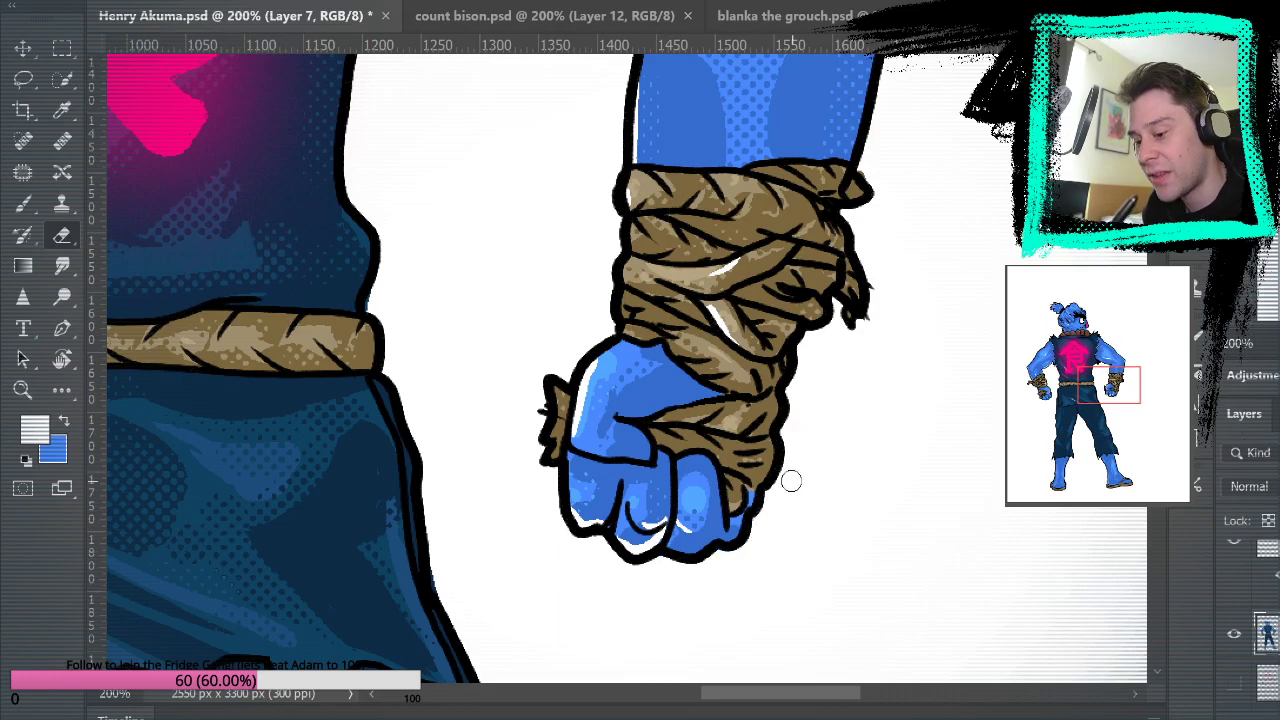
{"action": "left_click_drag", "start_coordinate": [929, 366], "coordinate": [1023, 580]}
{"action": "left_click_drag", "start_coordinate": [695, 238], "coordinate": [741, 300]}
{"action": "left_click_drag", "start_coordinate": [695, 415], "coordinate": [726, 371]}
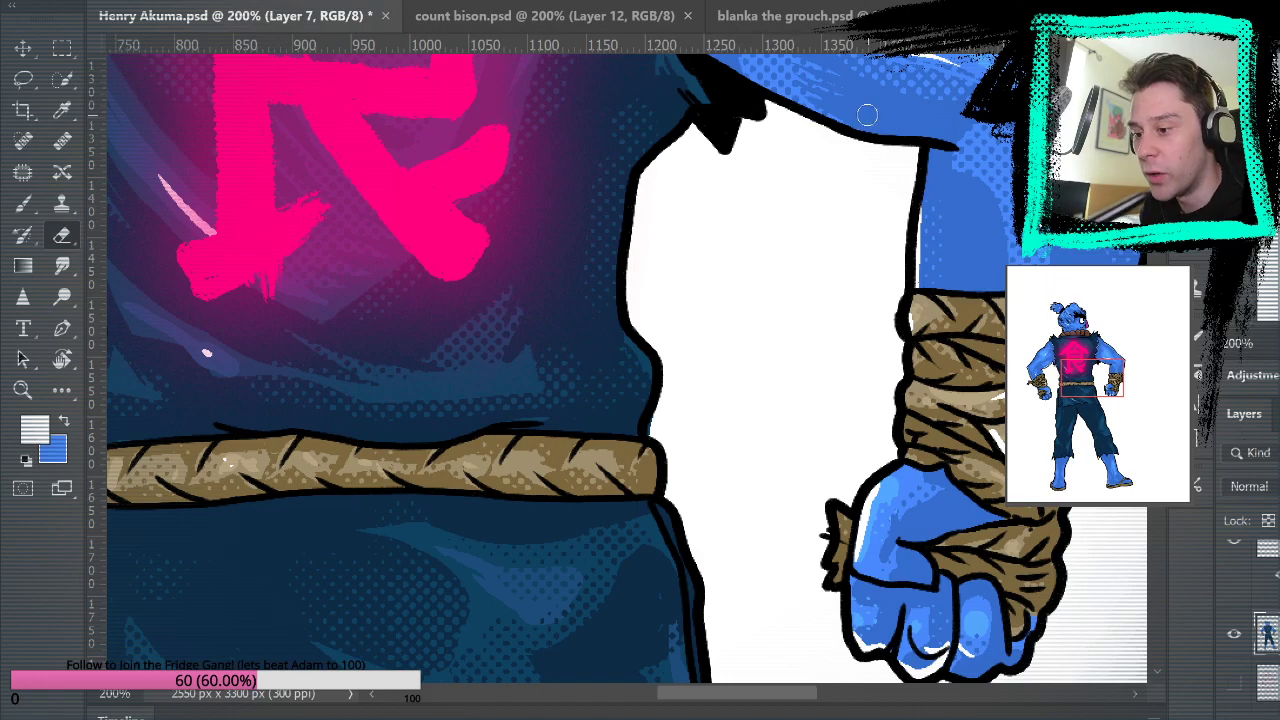
Erase stray colour along the outlines of the right leg and foot and between the trouser legs.
{"action": "left_click_drag", "start_coordinate": [861, 331], "coordinate": [888, 145]}
{"action": "left_click_drag", "start_coordinate": [811, 371], "coordinate": [825, 178]}
{"action": "mouse_move", "coordinate": [850, 650]}
{"action": "left_mouse_down"}
{"action": "mouse_move", "coordinate": [871, 271]}
{"action": "mouse_move", "coordinate": [914, 491]}
{"action": "mouse_move", "coordinate": [767, 466]}
{"action": "left_mouse_up"}
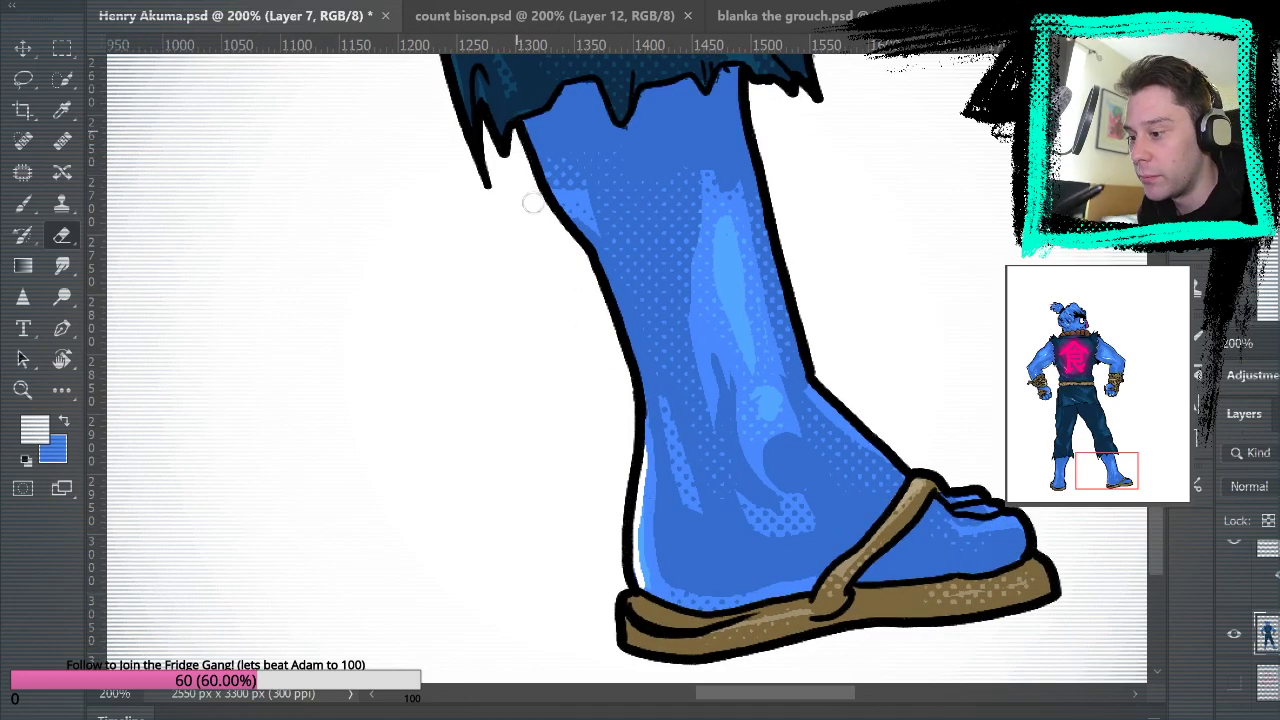
{"action": "left_click_drag", "start_coordinate": [556, 326], "coordinate": [769, 627]}
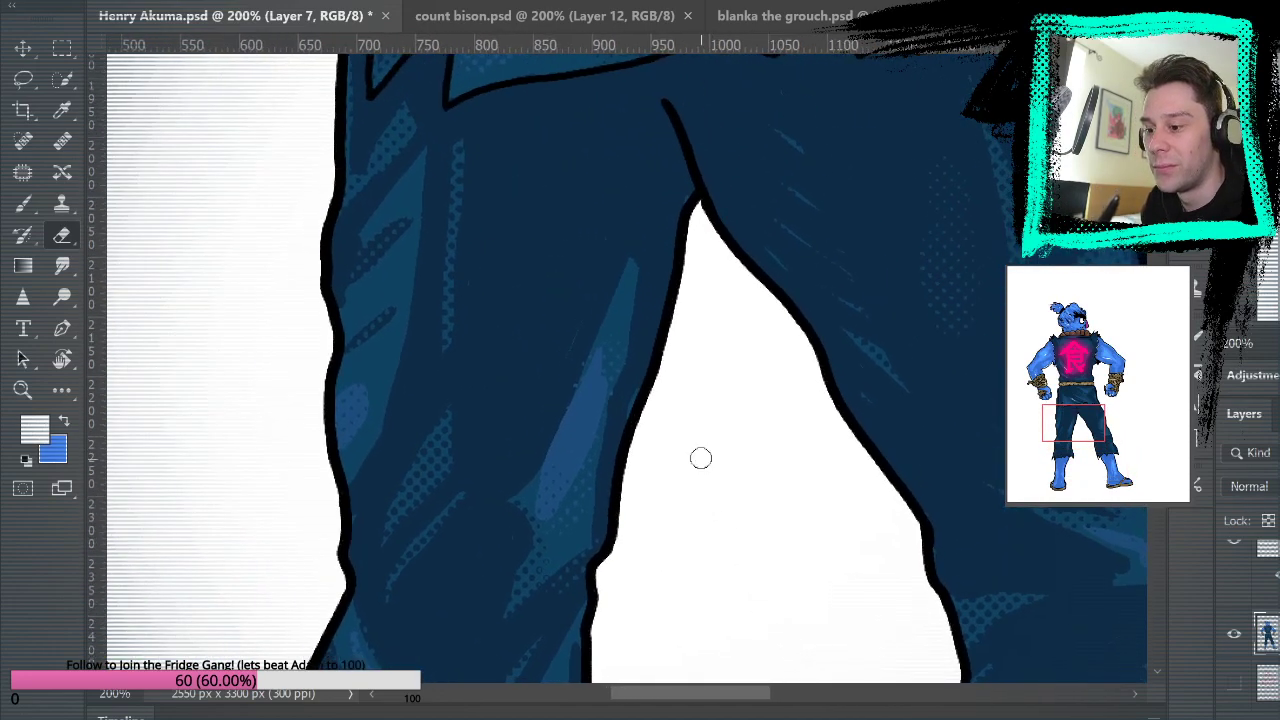
{"action": "left_click_drag", "start_coordinate": [777, 526], "coordinate": [894, 216]}
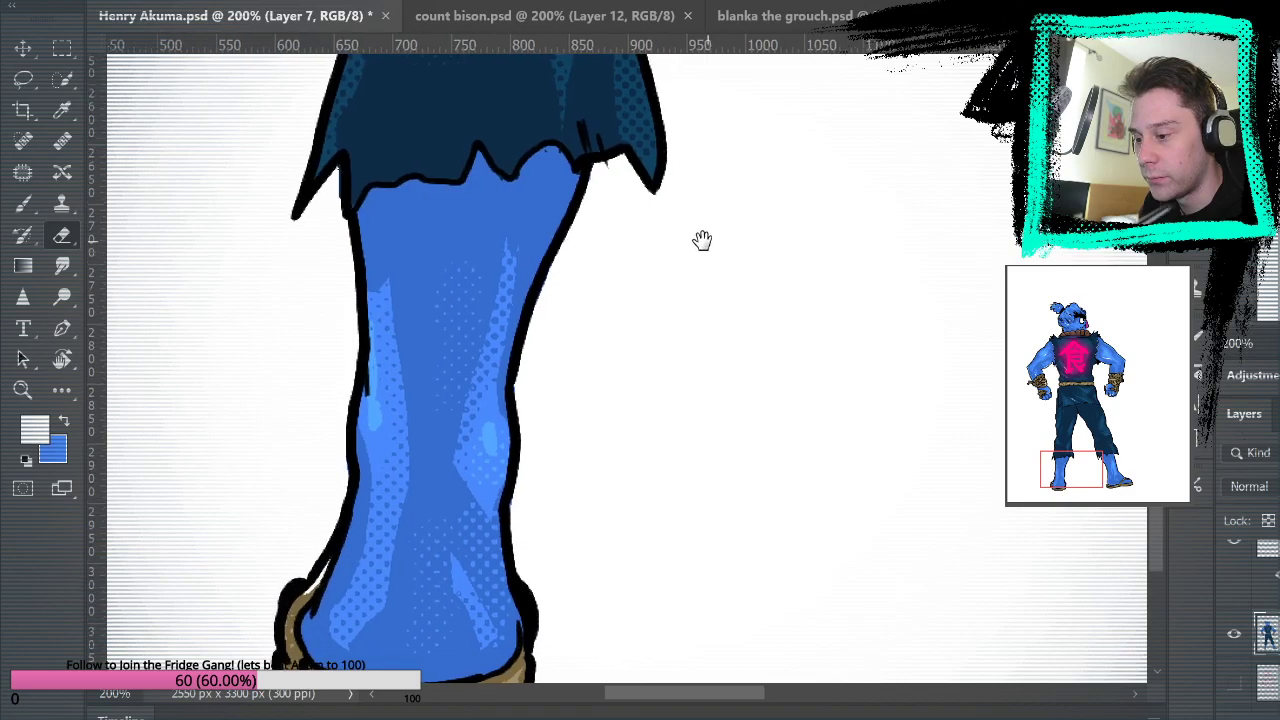
Inspect the outlines of the left-hand leg, trousers, bound arm, torn shoulder and head for stray colour at 200% zoom.
{"action": "mouse_move", "coordinate": [687, 415]}
{"action": "left_mouse_down"}
{"action": "mouse_move", "coordinate": [803, 269]}
{"action": "mouse_move", "coordinate": [871, 503]}
{"action": "mouse_move", "coordinate": [843, 274]}
{"action": "mouse_move", "coordinate": [757, 386]}
{"action": "mouse_move", "coordinate": [891, 394]}
{"action": "mouse_move", "coordinate": [743, 380]}
{"action": "mouse_move", "coordinate": [914, 591]}
{"action": "mouse_move", "coordinate": [906, 606]}
{"action": "left_mouse_up"}
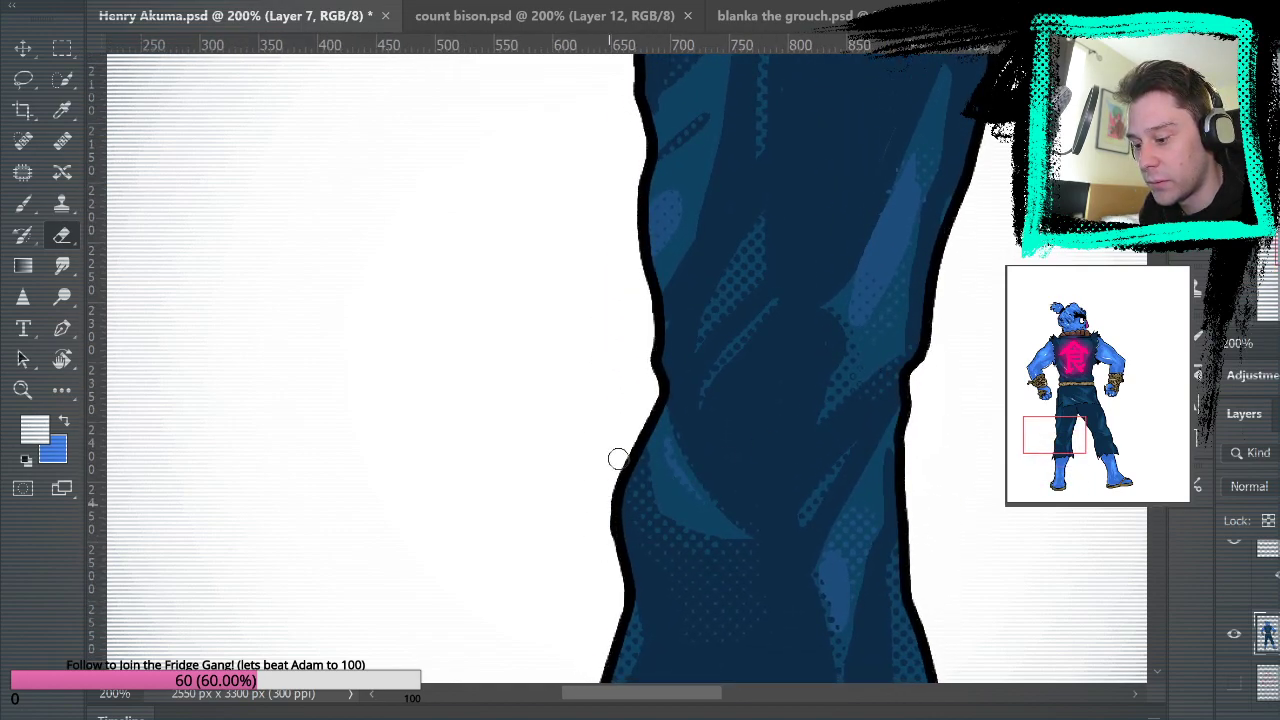
{"action": "mouse_move", "coordinate": [822, 244]}
{"action": "left_mouse_down"}
{"action": "mouse_move", "coordinate": [1000, 509]}
{"action": "mouse_move", "coordinate": [973, 517]}
{"action": "left_mouse_up"}
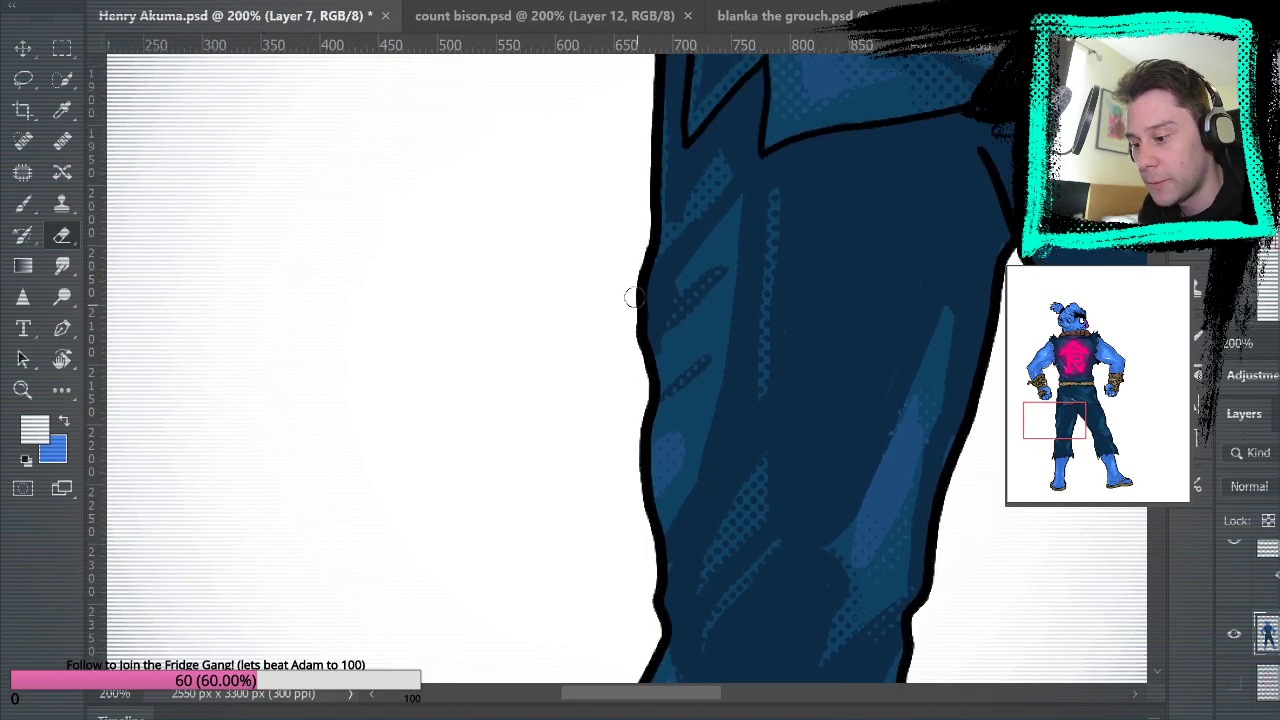
{"action": "left_click_drag", "start_coordinate": [646, 214], "coordinate": [498, 557]}
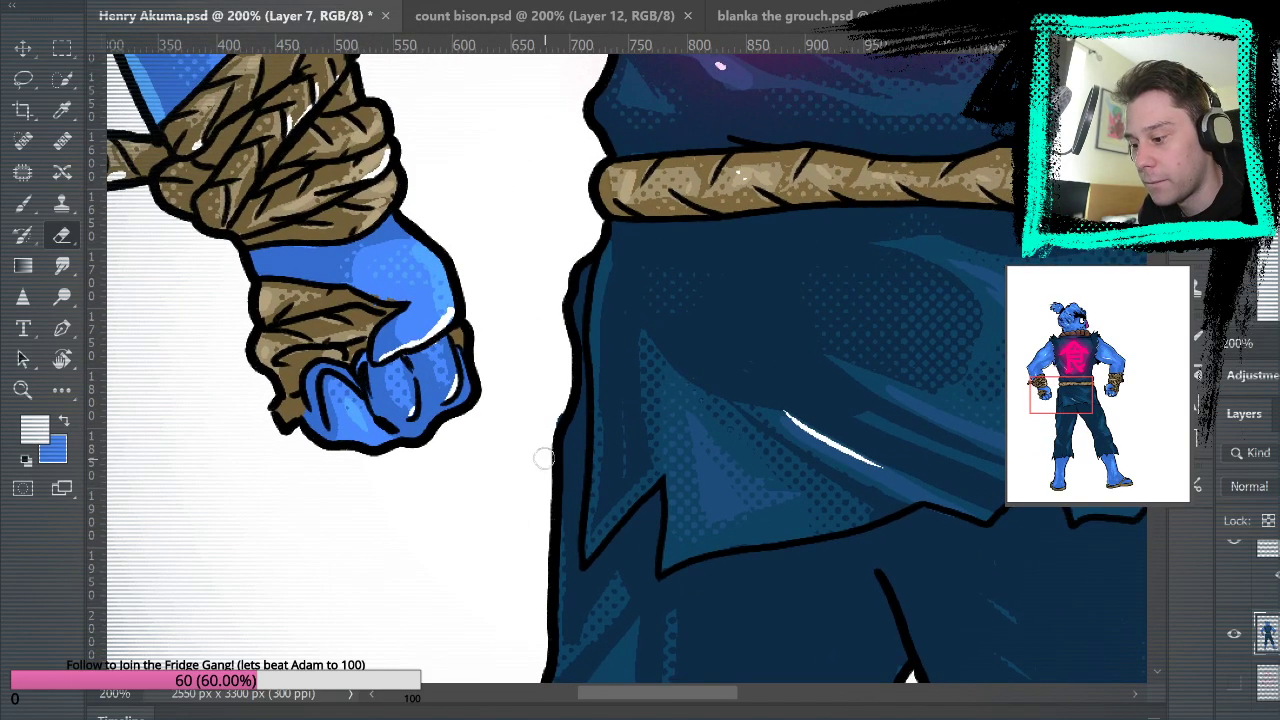
{"action": "left_click_drag", "start_coordinate": [698, 193], "coordinate": [778, 495]}
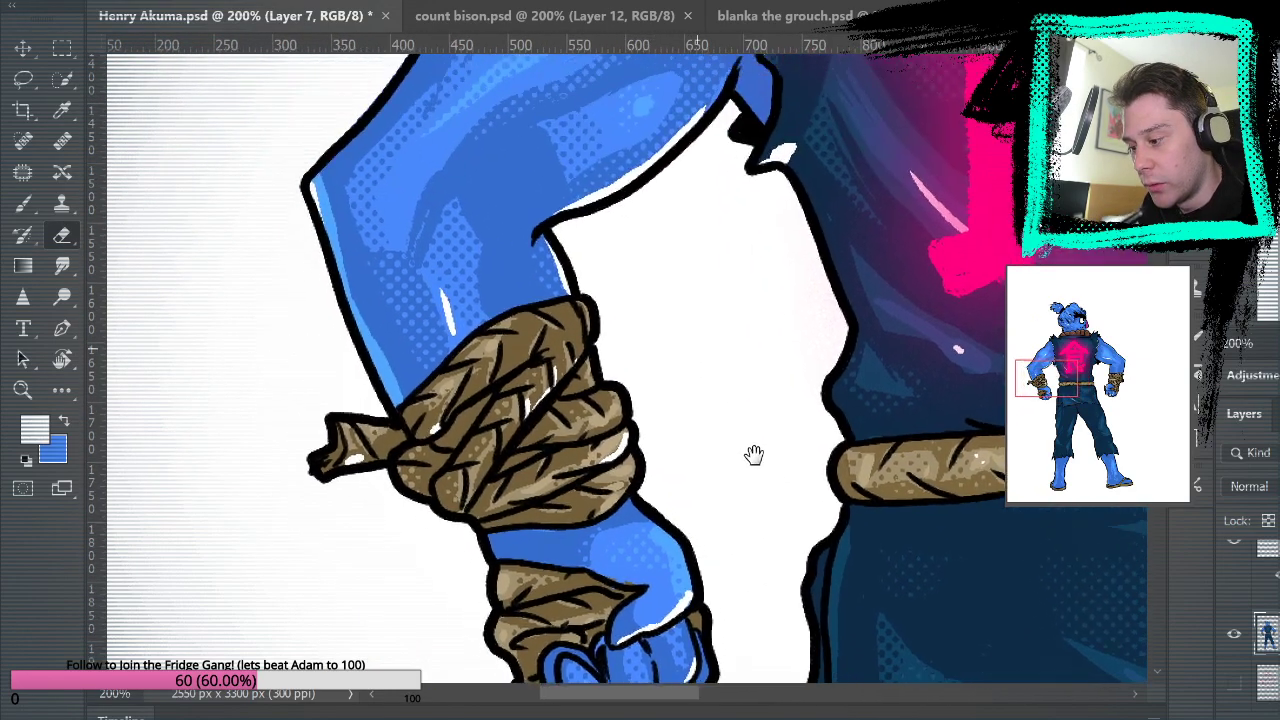
{"action": "mouse_move", "coordinate": [754, 455]}
{"action": "left_mouse_down"}
{"action": "mouse_move", "coordinate": [771, 526]}
{"action": "mouse_move", "coordinate": [663, 703]}
{"action": "left_mouse_up"}
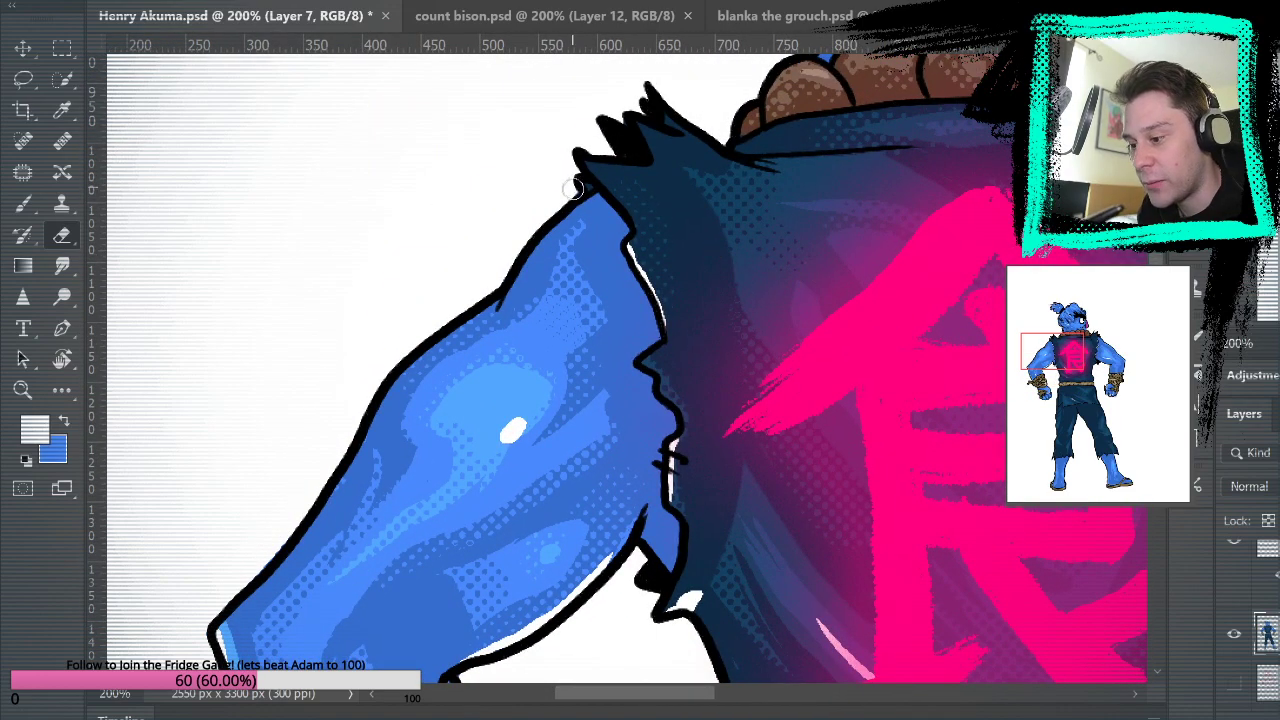
{"action": "left_click_drag", "start_coordinate": [849, 246], "coordinate": [746, 356]}
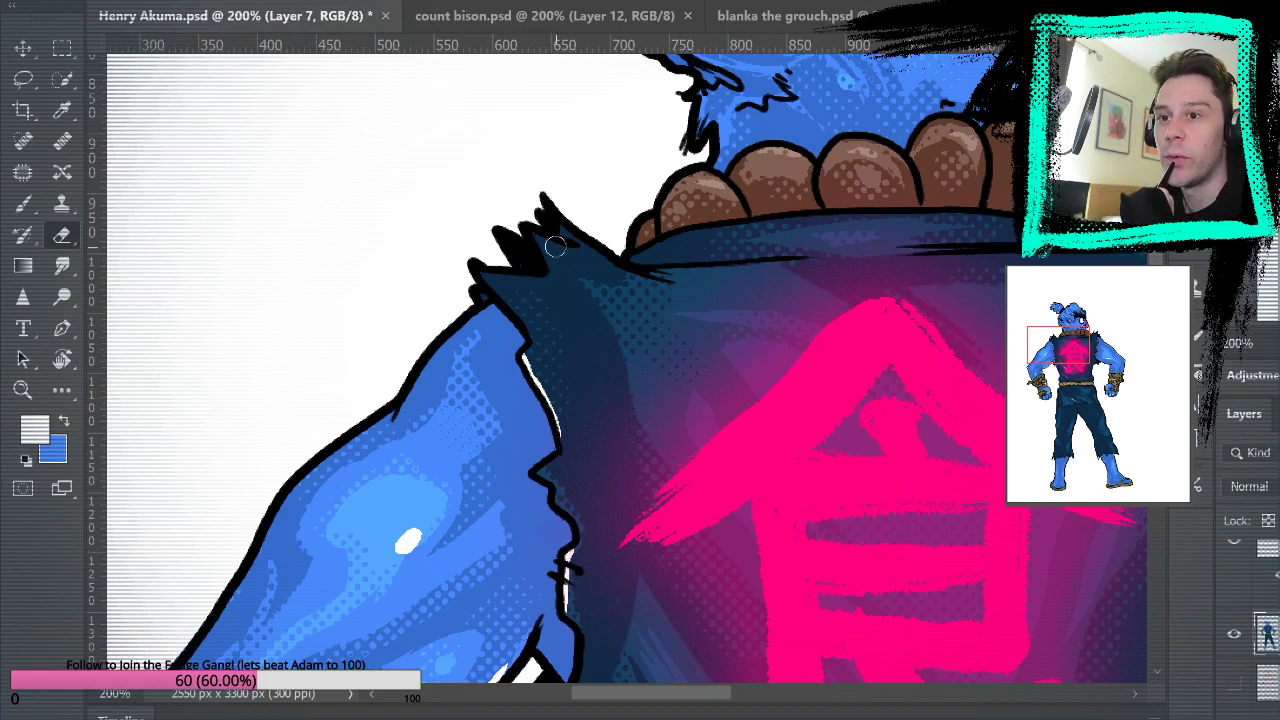
{"action": "left_click_drag", "start_coordinate": [748, 269], "coordinate": [657, 359]}
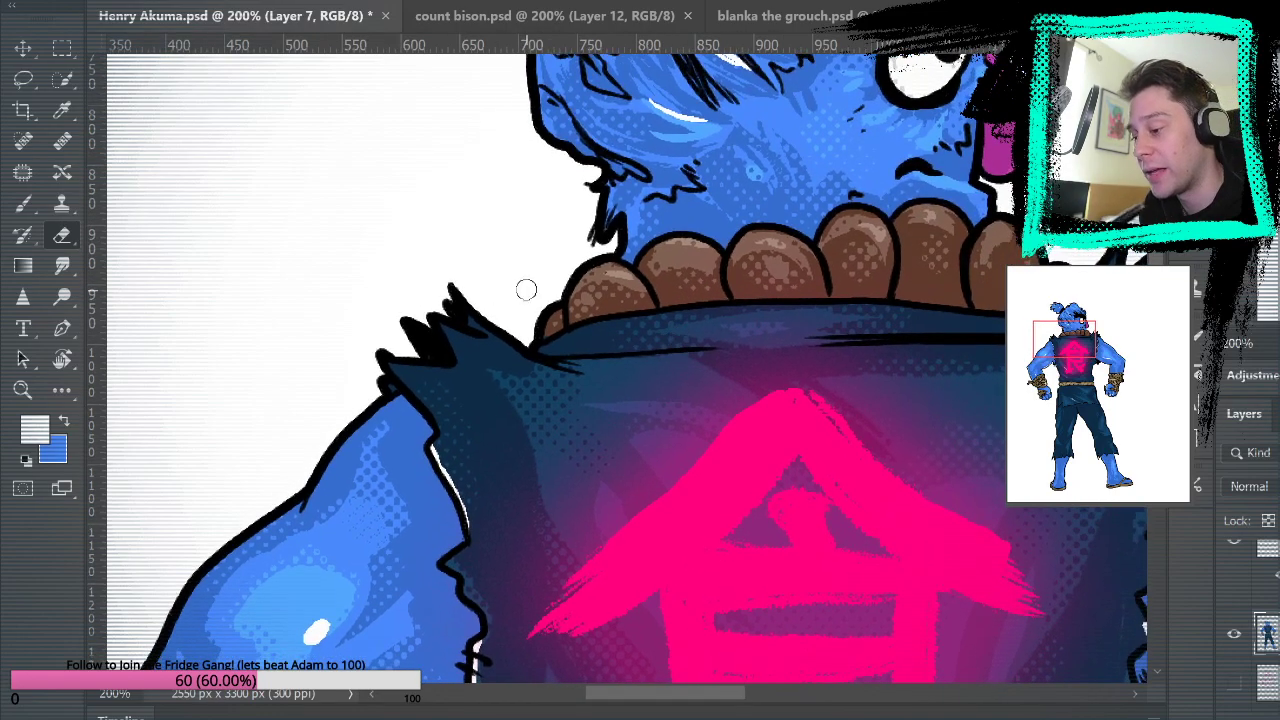
{"action": "mouse_move", "coordinate": [732, 259]}
{"action": "left_mouse_down"}
{"action": "mouse_move", "coordinate": [814, 371]}
{"action": "mouse_move", "coordinate": [666, 577]}
{"action": "left_mouse_up"}
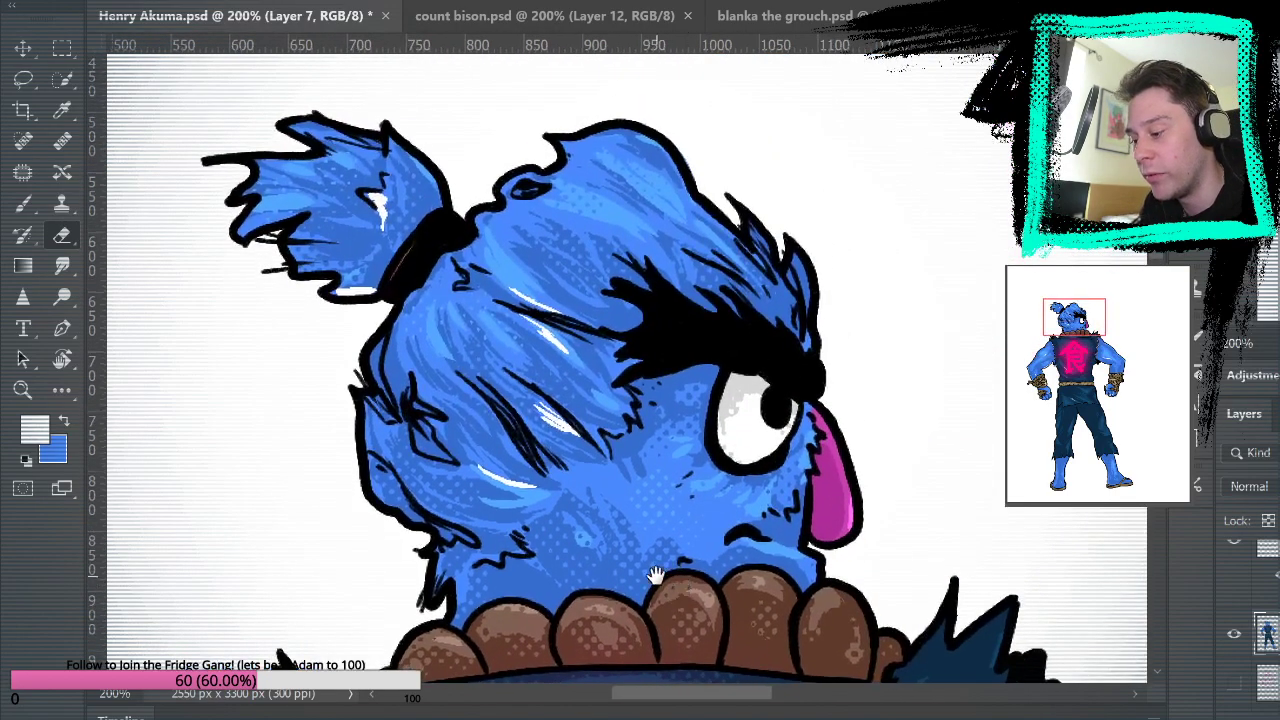
Check the outlines around the nose, bead necklace, right-hand arm and rope belt for stray colour.
{"action": "mouse_move", "coordinate": [935, 393]}
{"action": "left_mouse_down"}
{"action": "mouse_move", "coordinate": [927, 333]}
{"action": "mouse_move", "coordinate": [939, 307]}
{"action": "left_mouse_up"}
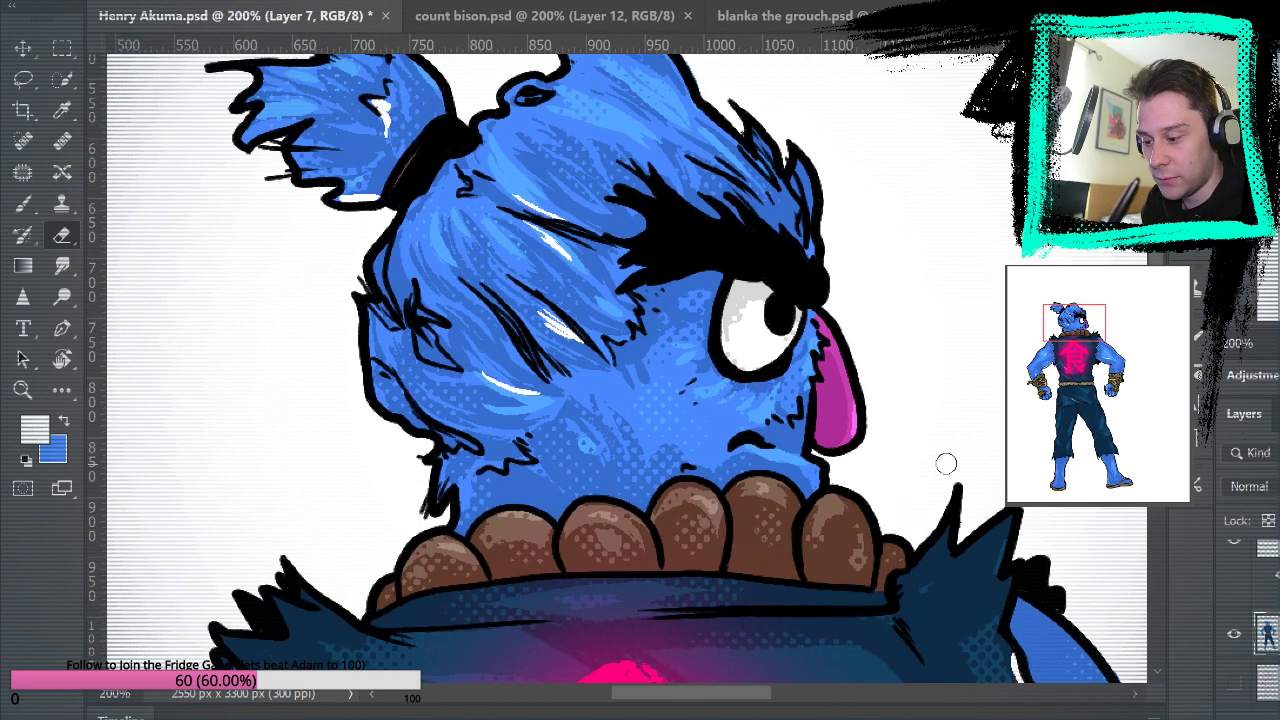
{"action": "left_click_drag", "start_coordinate": [943, 463], "coordinate": [945, 240]}
{"action": "scroll", "coordinate": [960, 229], "scroll_direction": "down", "scroll_amount": 5}
{"action": "scroll", "coordinate": [963, 414], "scroll_direction": "right", "scroll_amount": 4}
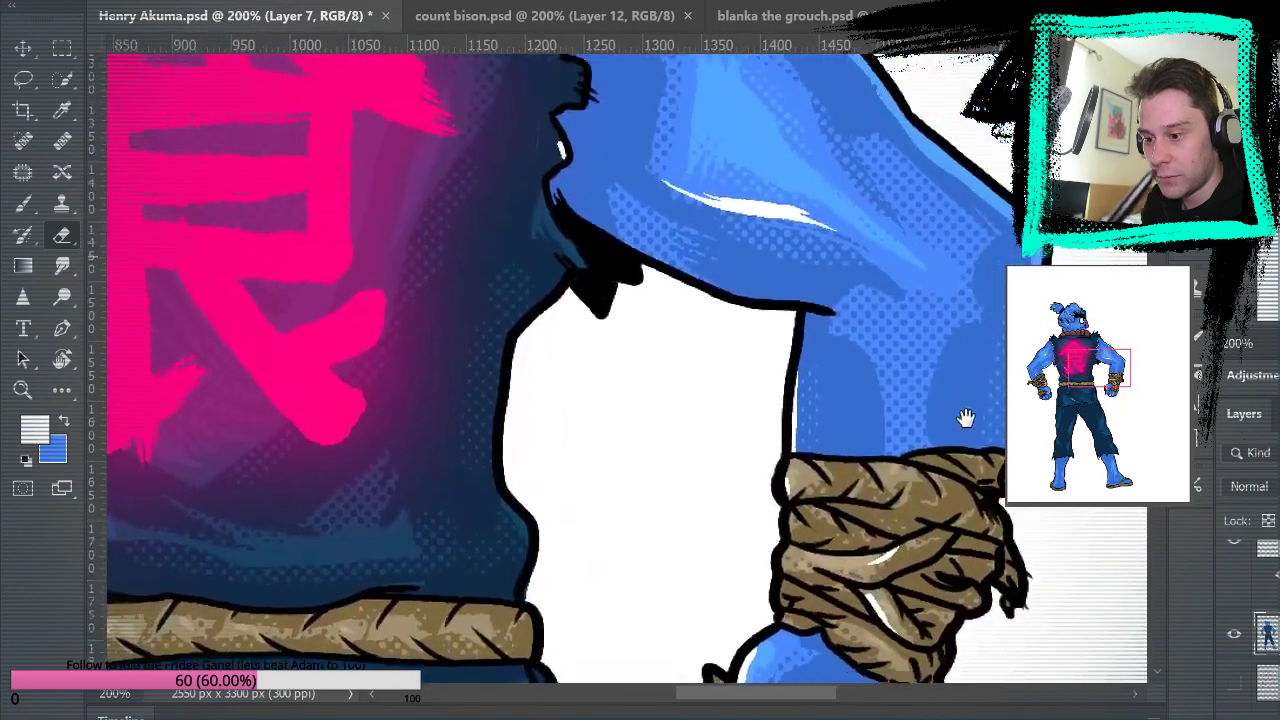
{"action": "scroll", "coordinate": [970, 428], "scroll_direction": "left", "scroll_amount": 1}
{"action": "scroll", "coordinate": [899, 412], "scroll_direction": "down", "scroll_amount": 3}
{"action": "scroll", "coordinate": [820, 360], "scroll_direction": "left", "scroll_amount": 1}
{"action": "scroll", "coordinate": [760, 318], "scroll_direction": "left", "scroll_amount": 4}
{"action": "scroll", "coordinate": [949, 214], "scroll_direction": "down", "scroll_amount": 4}
{"action": "scroll", "coordinate": [886, 509], "scroll_direction": "up", "scroll_amount": 3}
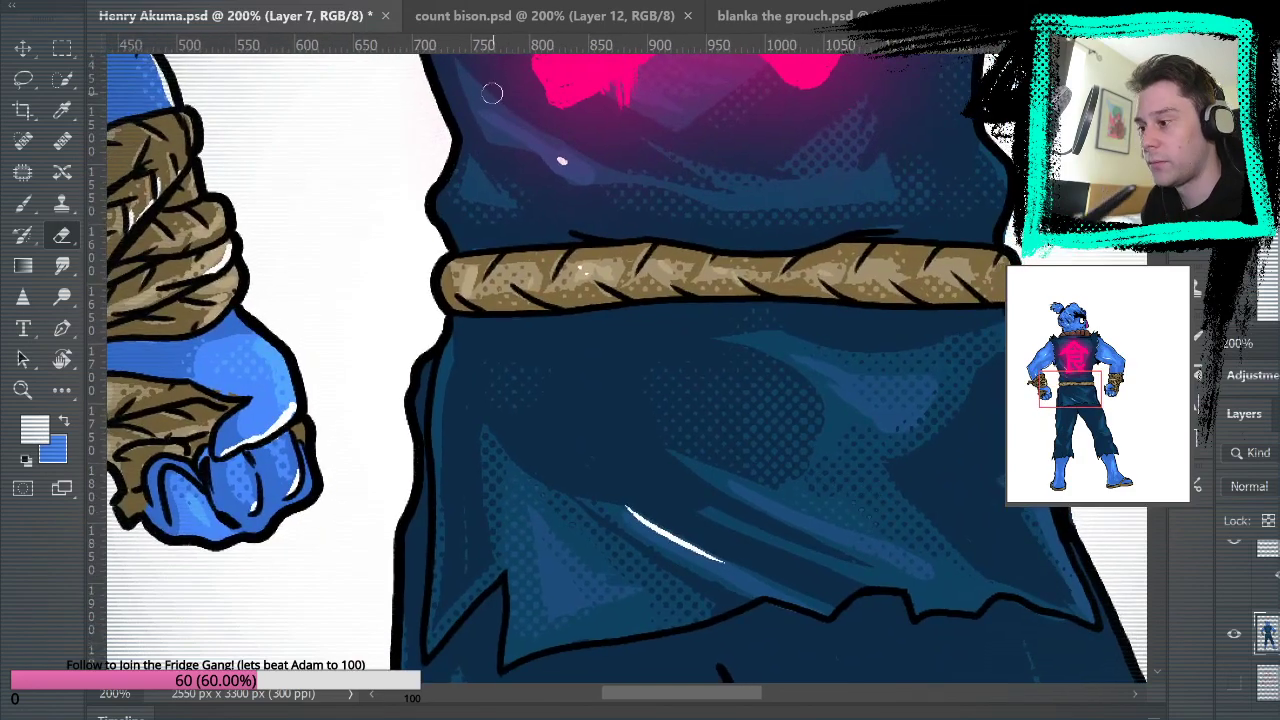
Fit the whole Henry Akuma illustration in view and save the document.
{"action": "key", "text": "ctrl+minus"}
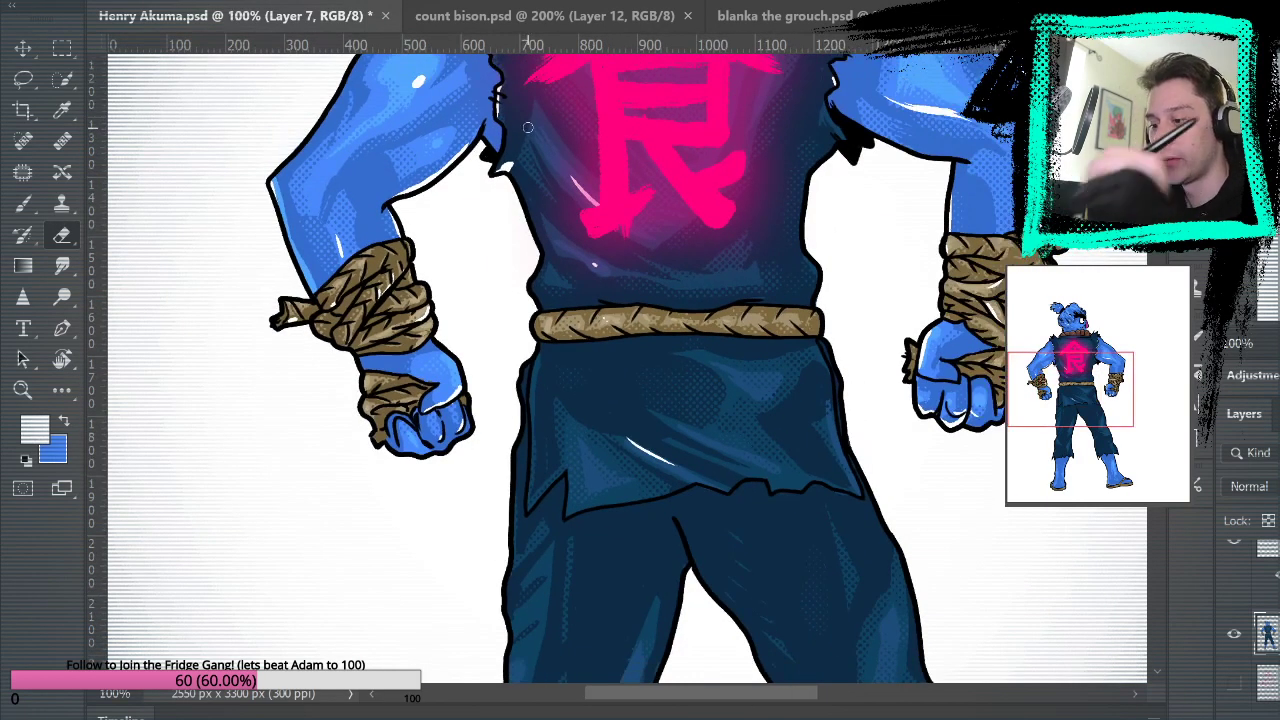
{"action": "key", "text": "ctrl+0"}
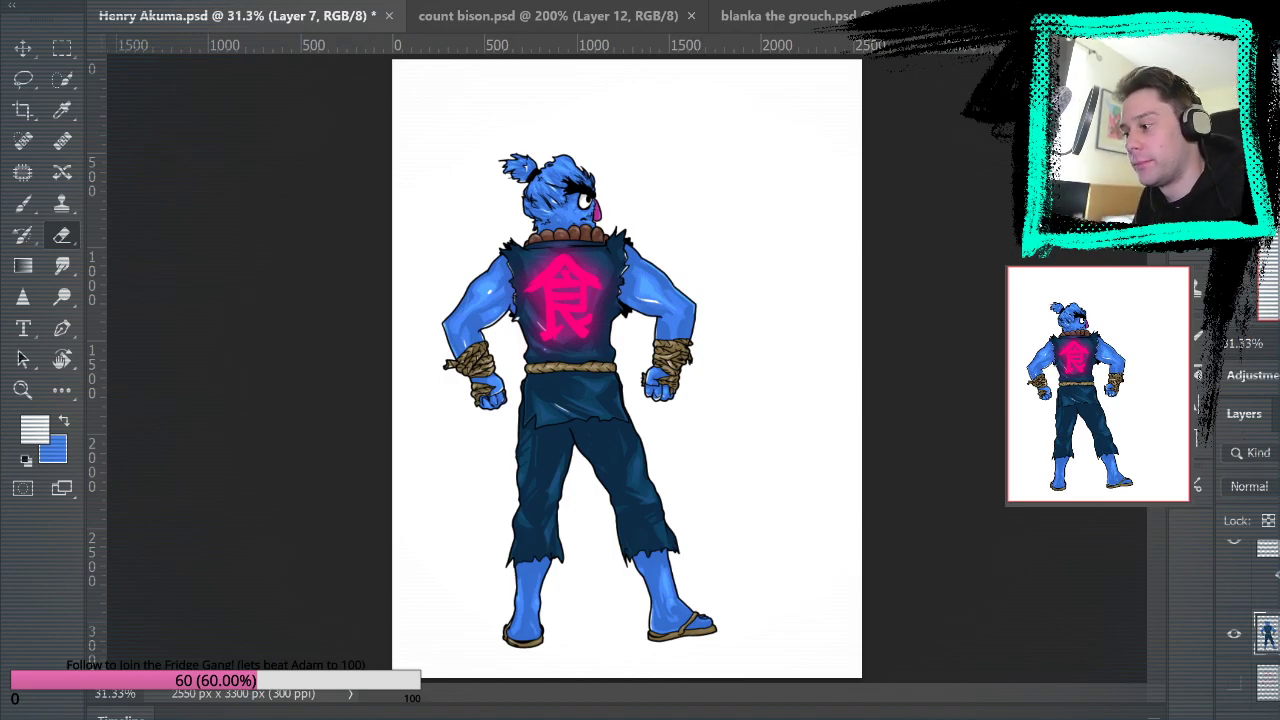
{"action": "key", "text": "ctrl+s"}
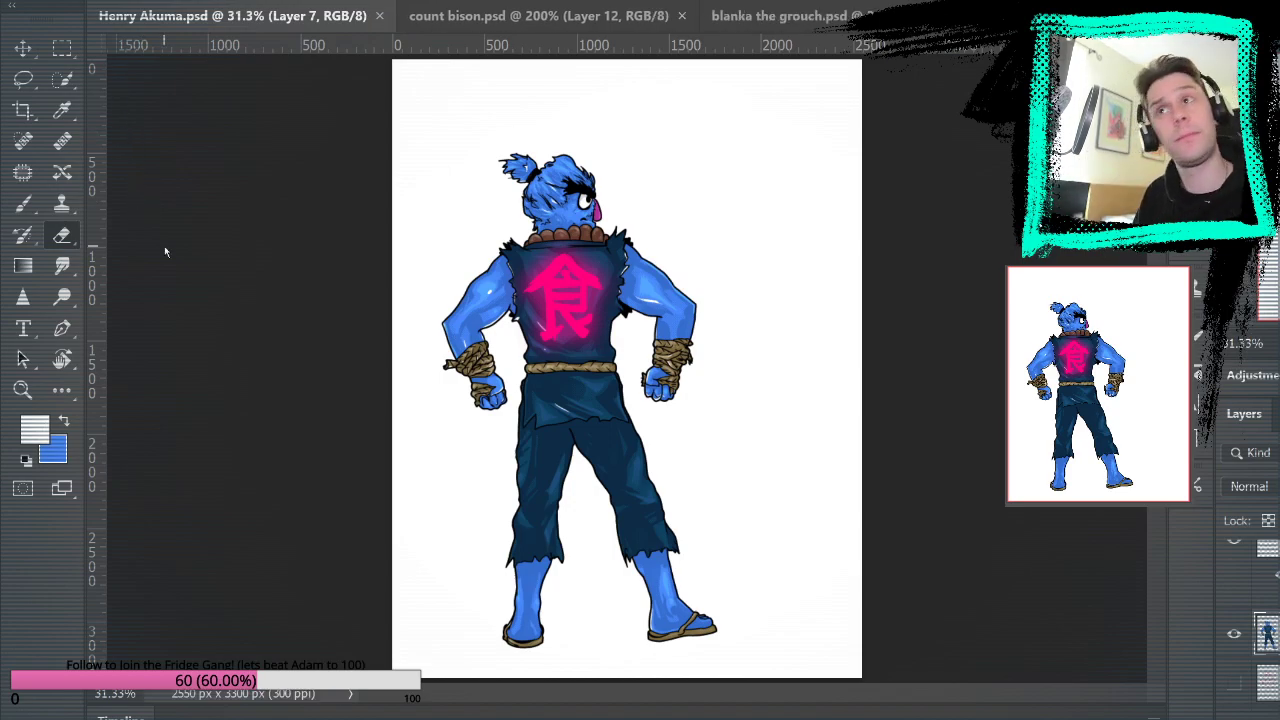
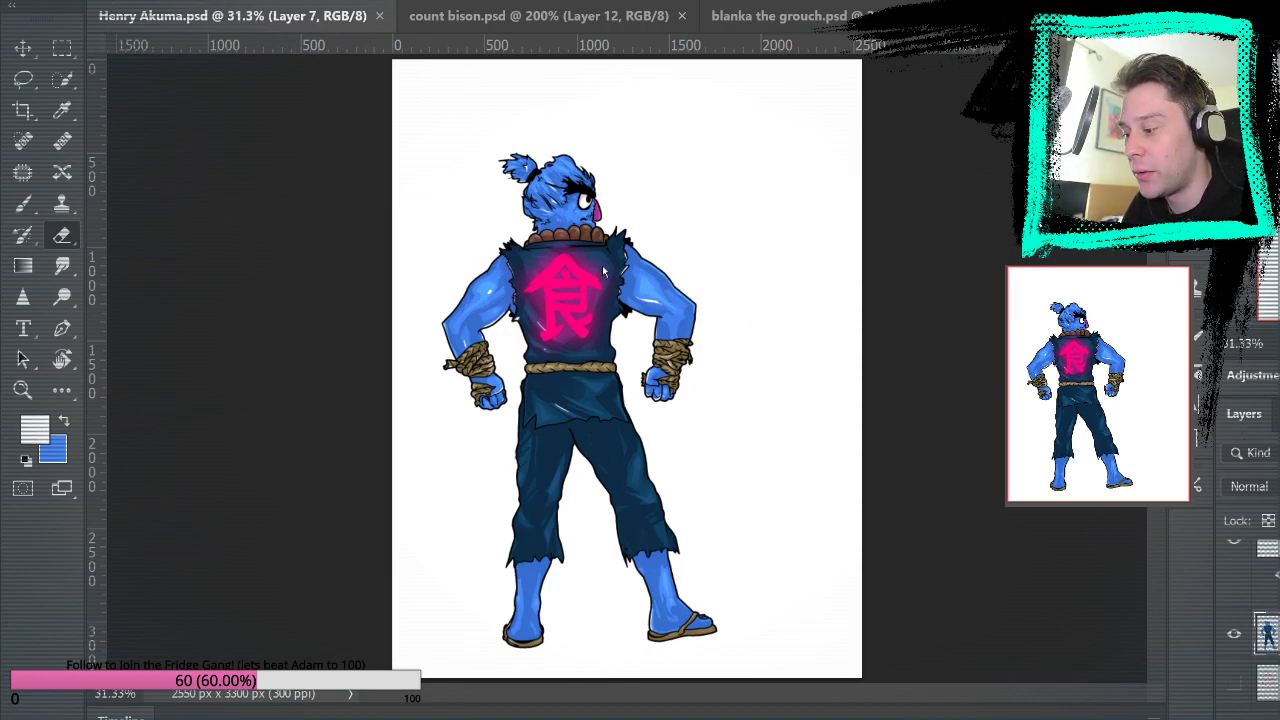
Switch to buile.psd and examine the yellow fighter in camouflage trousers at 50% zoom.
{"action": "key", "text": "ctrl+shift+Tab"}
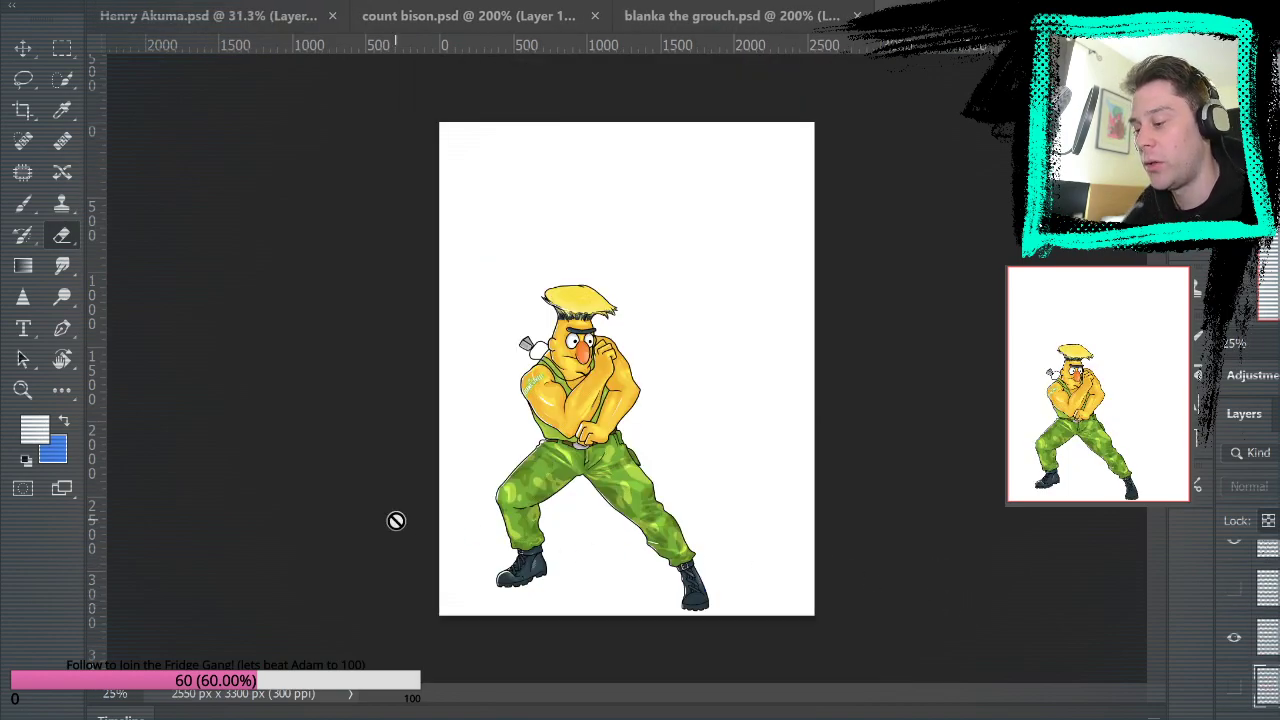
{"action": "left_click", "coordinate": [22, 390]}
{"action": "left_click", "coordinate": [771, 503]}
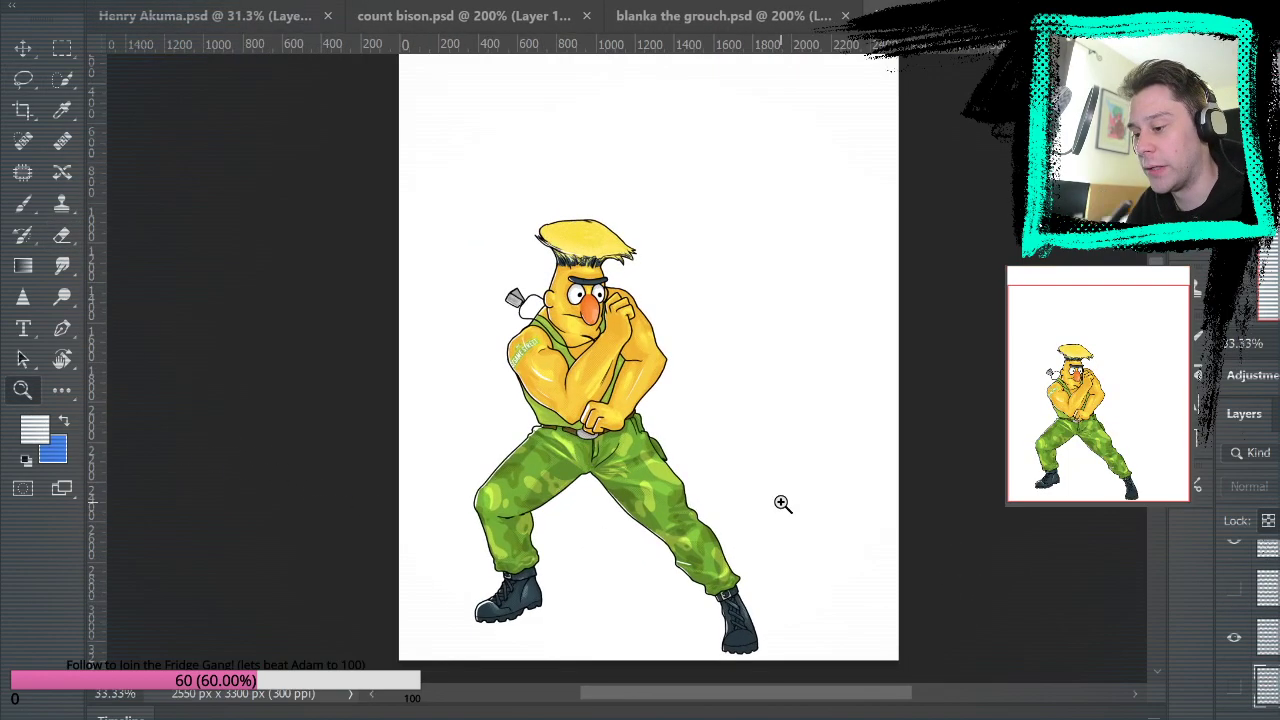
{"action": "left_click", "coordinate": [786, 480]}
{"action": "left_click_drag", "start_coordinate": [829, 410], "coordinate": [837, 414]}
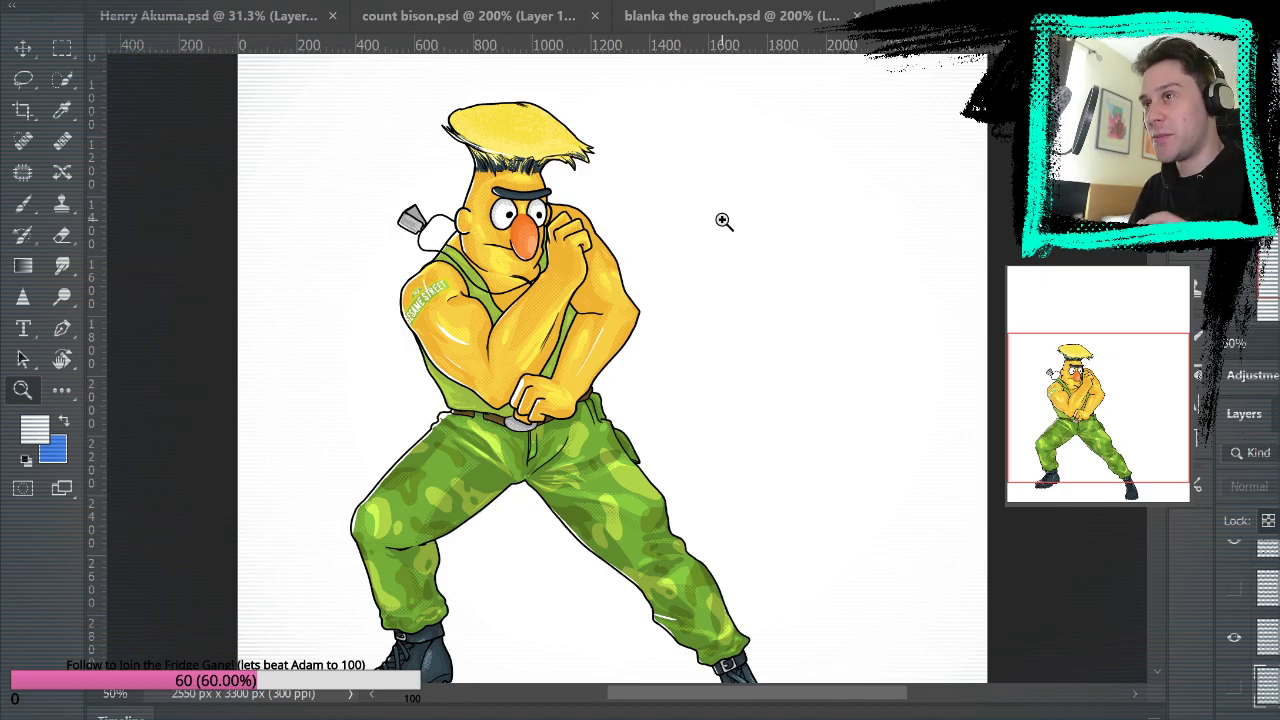
{"action": "scroll", "coordinate": [723, 220], "scroll_direction": "down", "scroll_amount": 5}
{"action": "scroll", "coordinate": [723, 220], "scroll_direction": "up", "scroll_amount": 4}
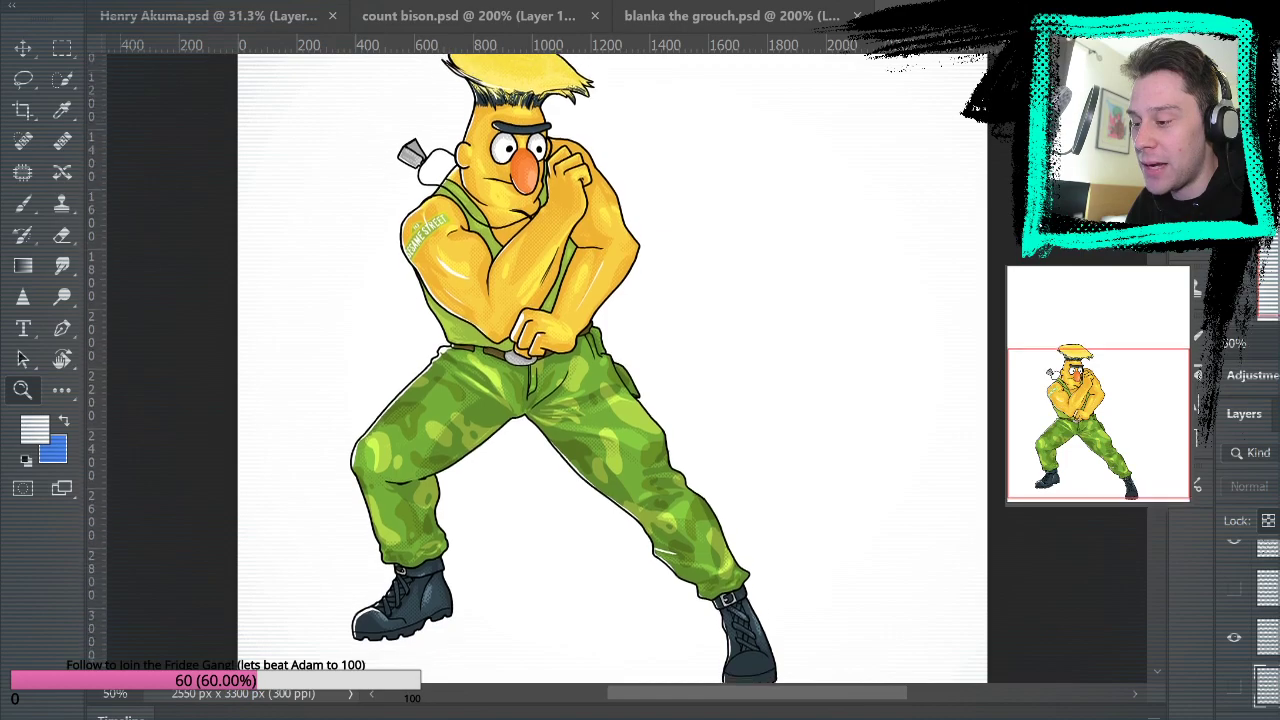
{"action": "scroll", "coordinate": [612, 370], "scroll_direction": "up", "scroll_amount": 2}
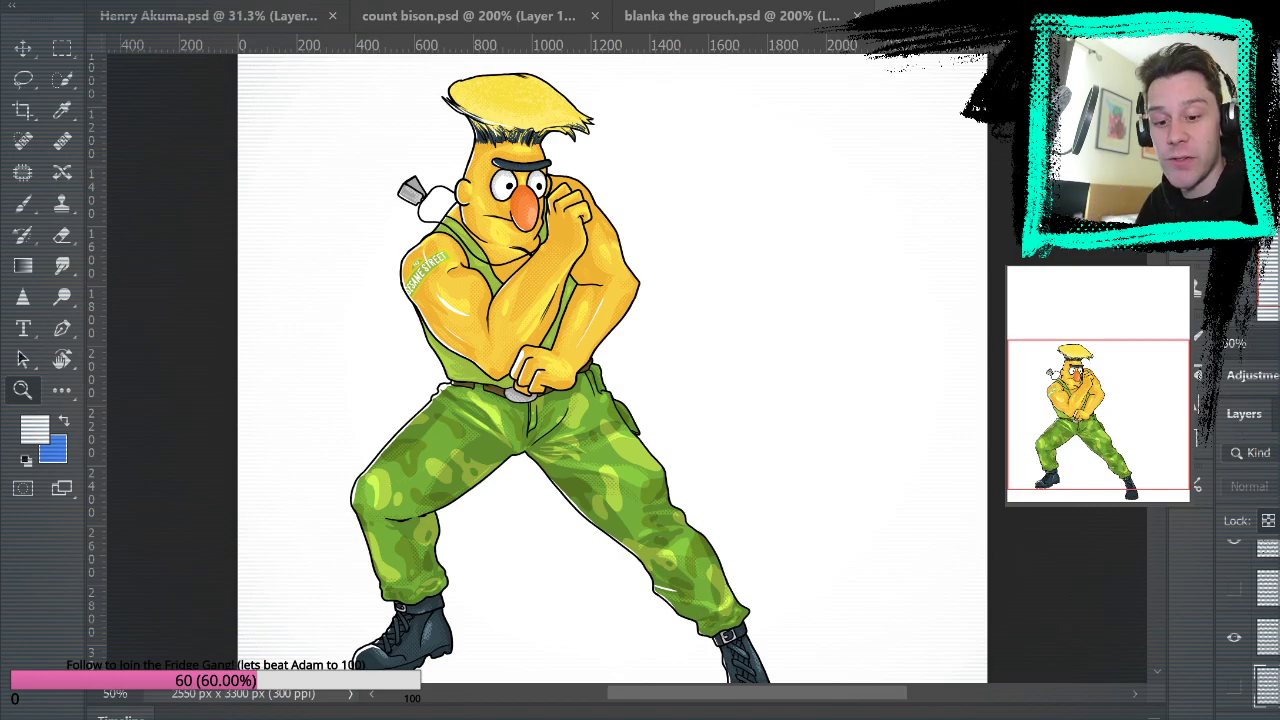
Look through the layer stack of buile.psd.
{"action": "scroll", "coordinate": [1250, 620], "scroll_direction": "up", "scroll_amount": 1}
{"action": "scroll", "coordinate": [1260, 620], "scroll_direction": "up", "scroll_amount": 4}
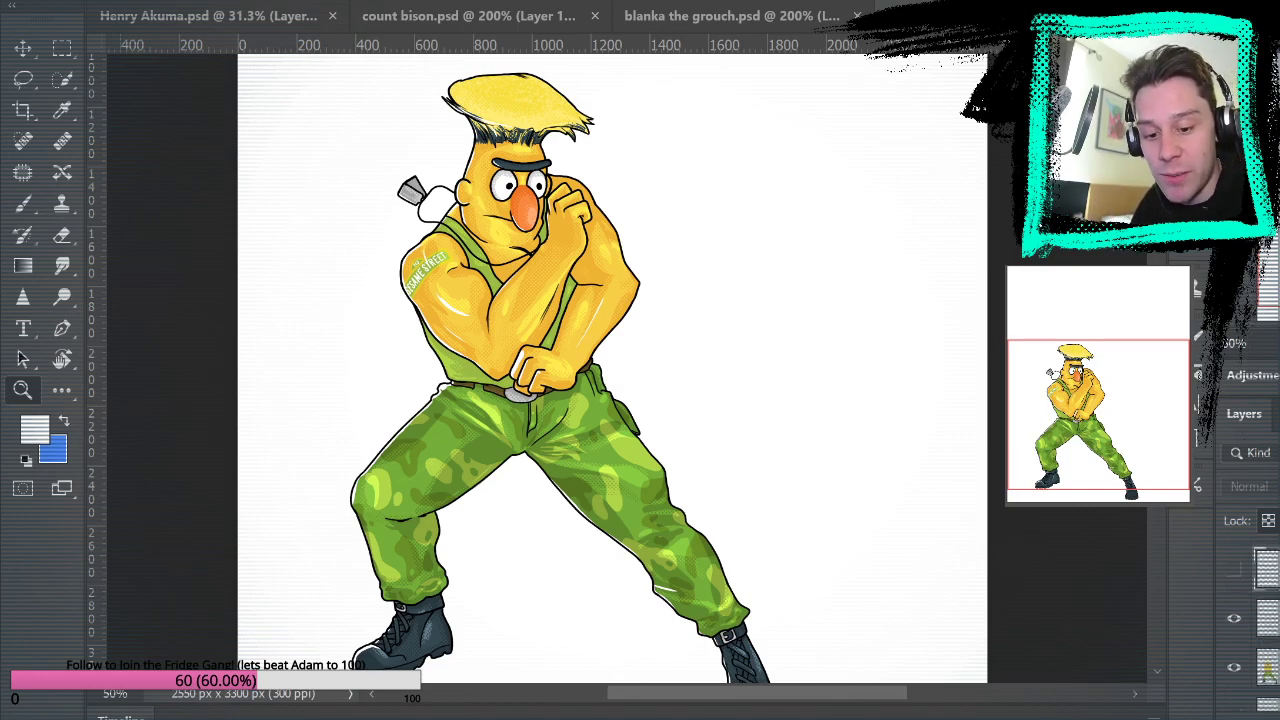
{"action": "scroll", "coordinate": [1260, 620], "scroll_direction": "up", "scroll_amount": 6}
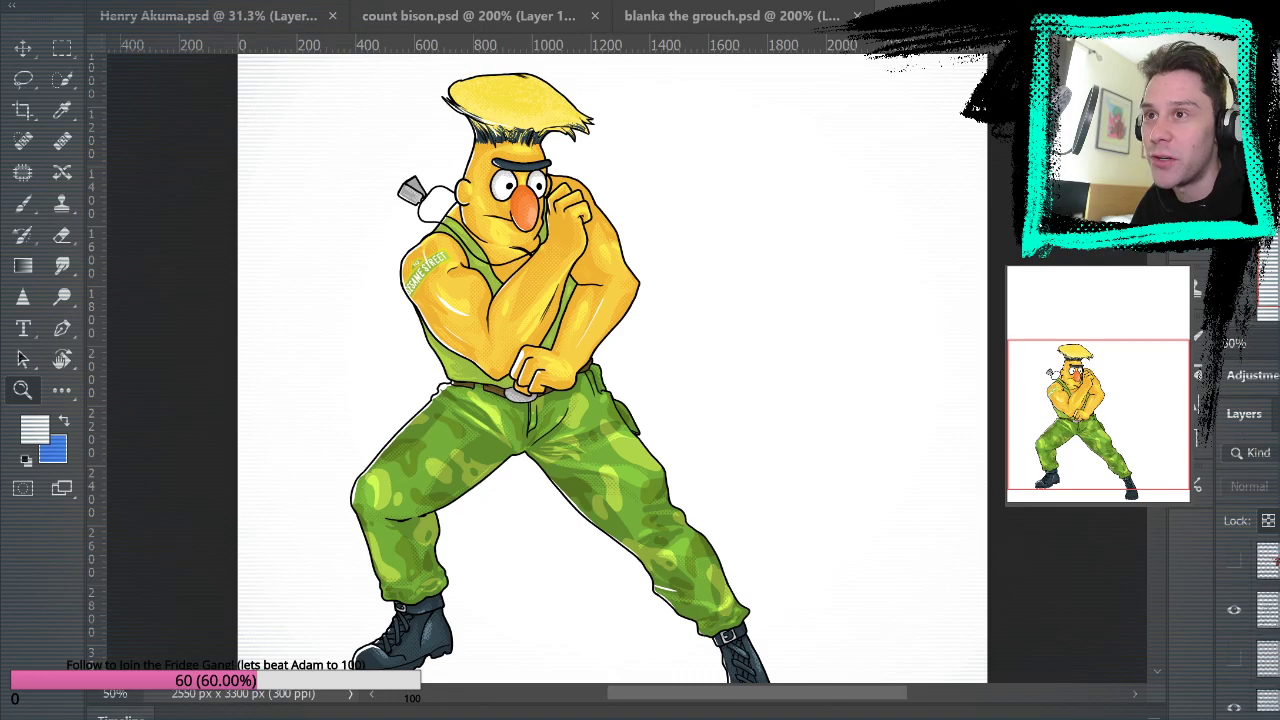
{"action": "scroll", "coordinate": [1260, 620], "scroll_direction": "down", "scroll_amount": 5}
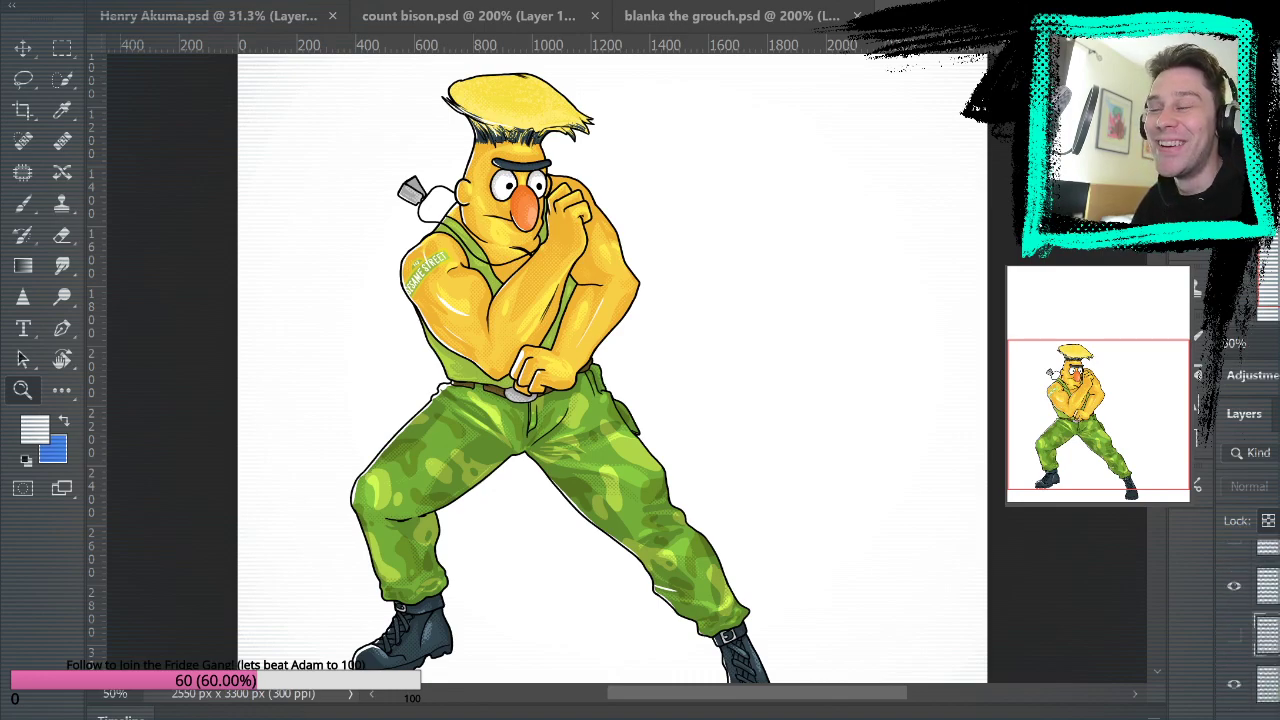
{"action": "scroll", "coordinate": [1260, 620], "scroll_direction": "down", "scroll_amount": 3}
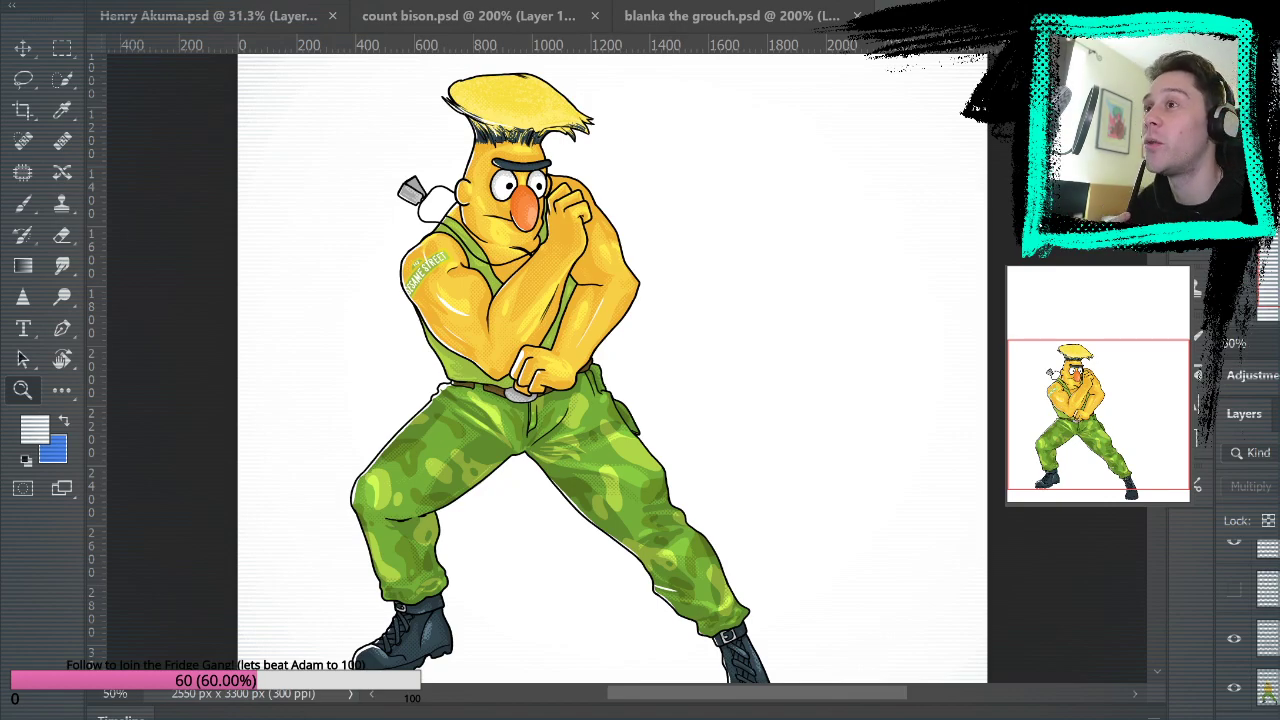
Revisit count bison.psd briefly, and examine the head and energy ball in the Ryumo.psd sketch at 100% zoom.
{"action": "left_click", "coordinate": [520, 24]}
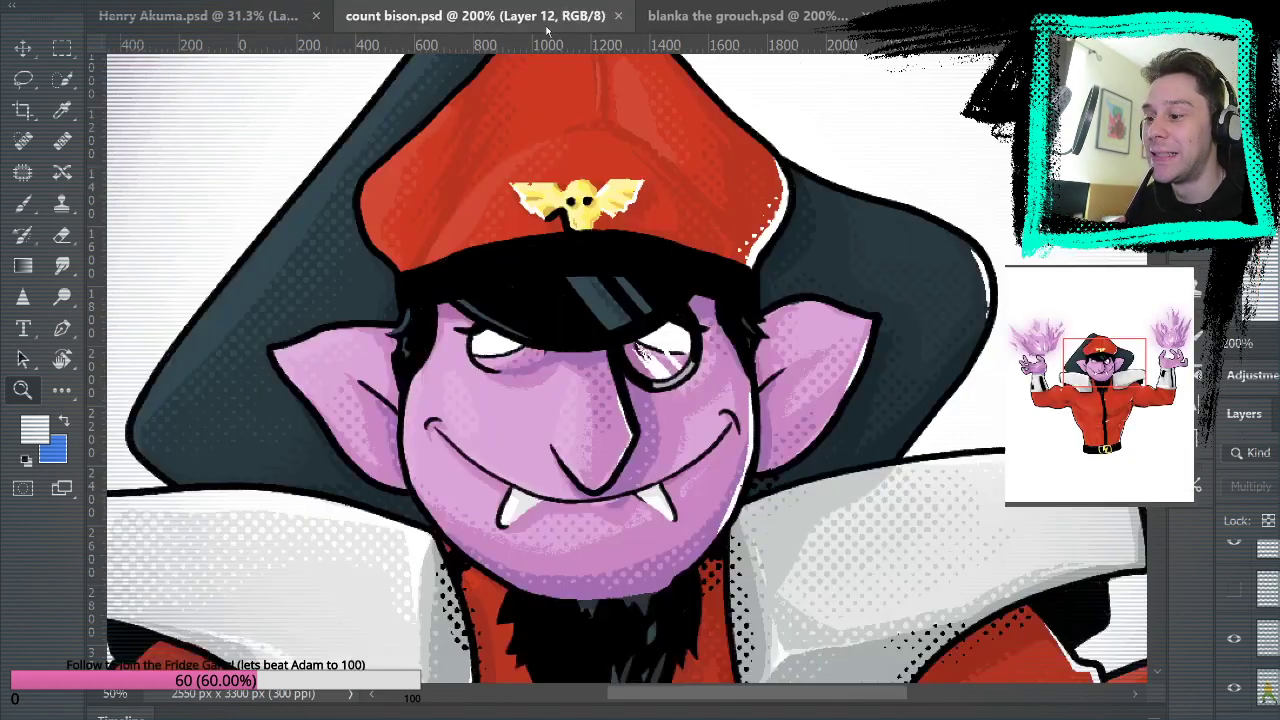
{"action": "key", "text": "ctrl+Tab"}
{"action": "key", "text": "ctrl+Tab"}
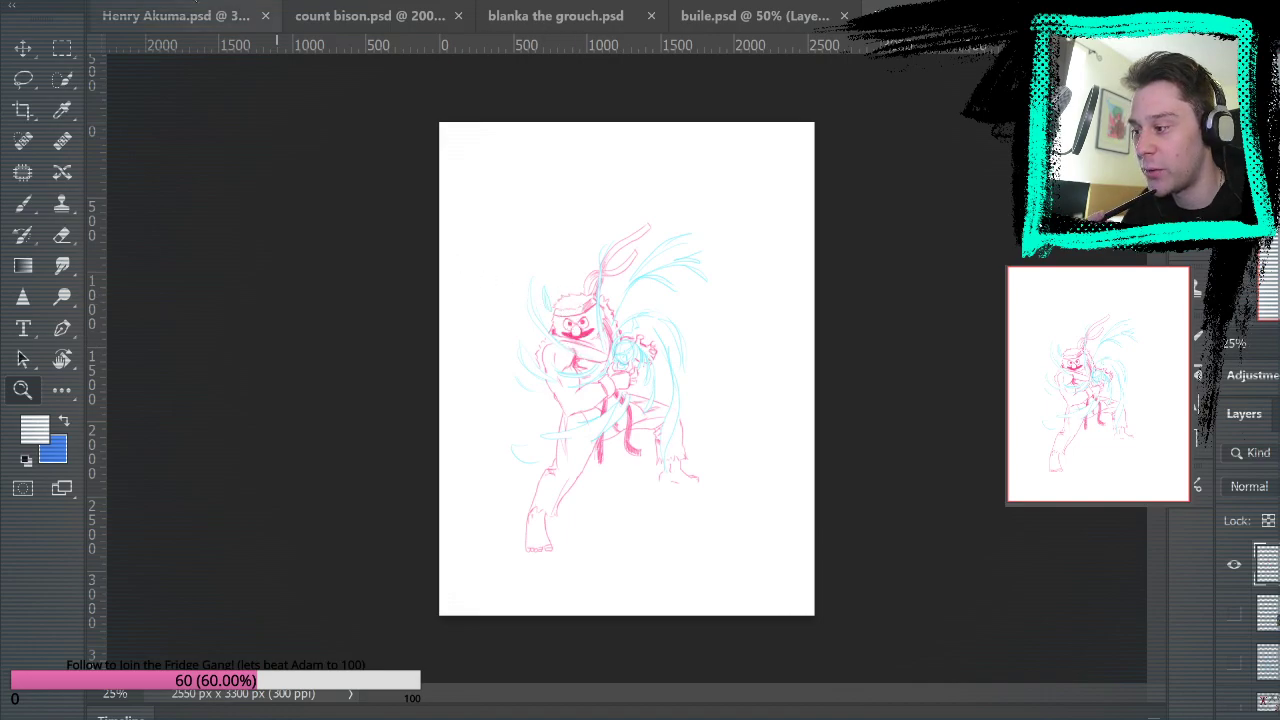
{"action": "left_click", "coordinate": [637, 356]}
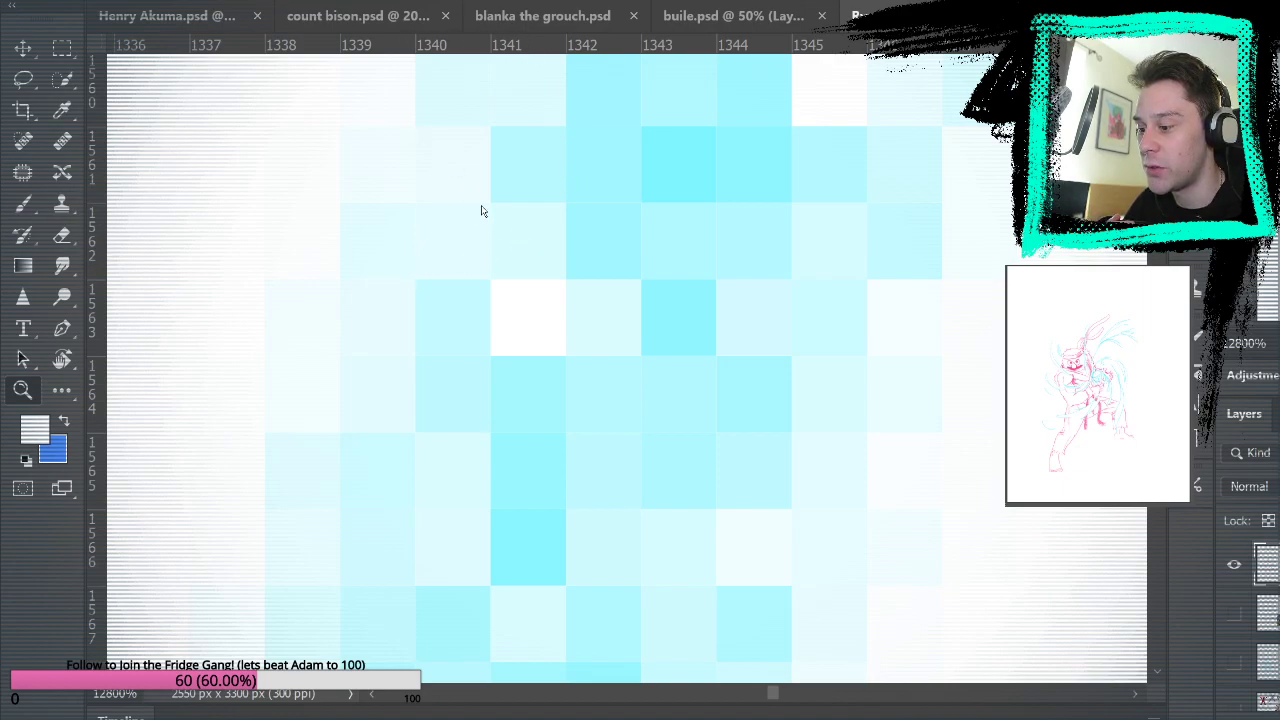
{"action": "key", "text": "ctrl+1"}
{"action": "scroll", "coordinate": [303, 374], "scroll_direction": "up", "scroll_amount": 3}
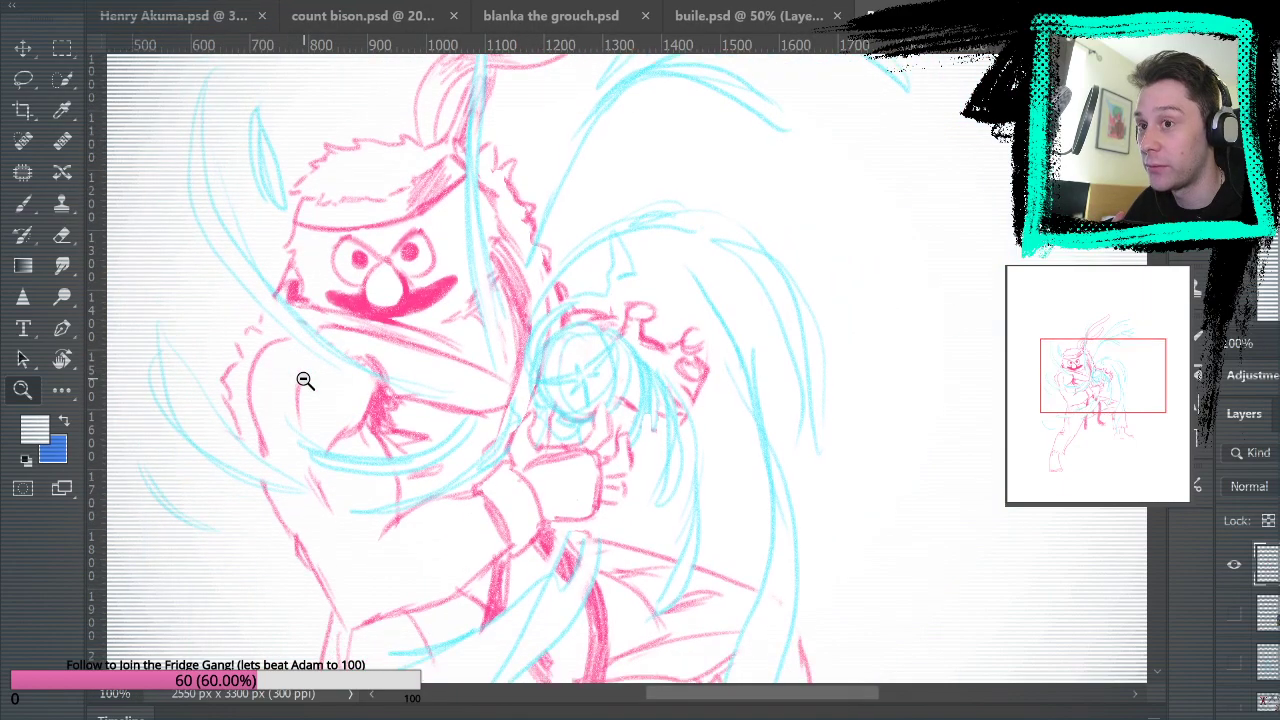
{"action": "left_click_drag", "start_coordinate": [790, 700], "coordinate": [763, 694]}
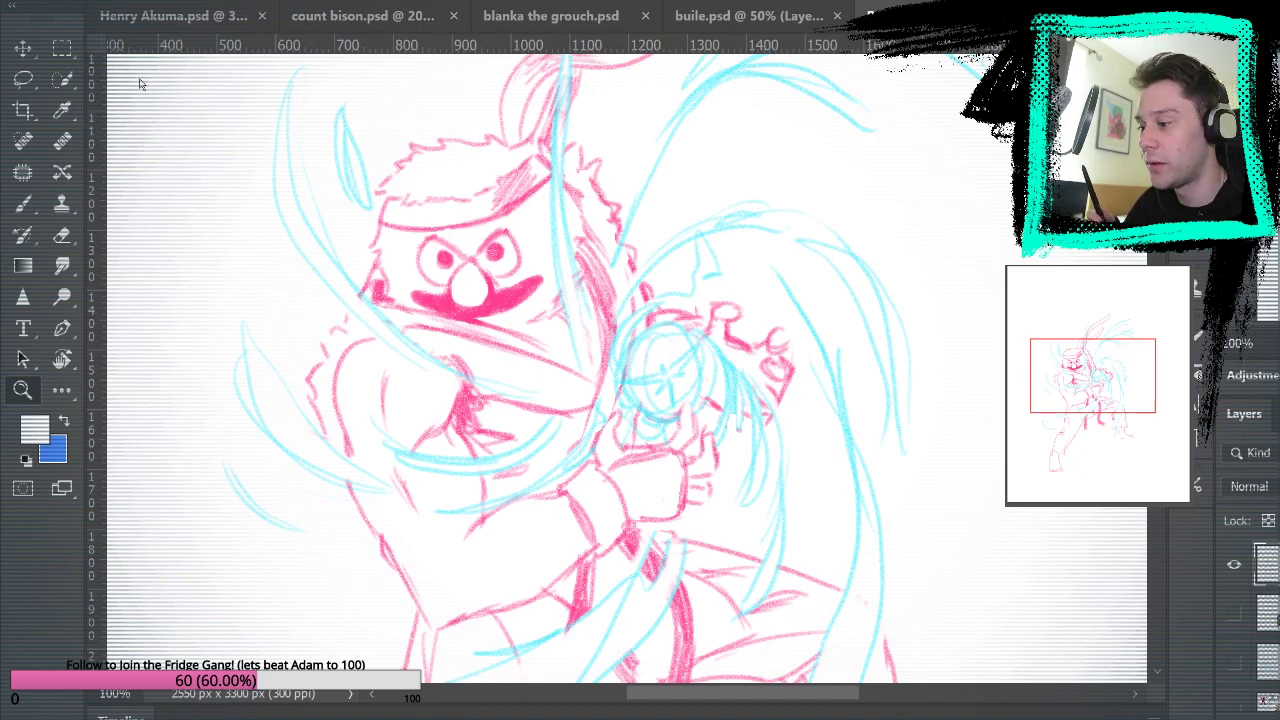
Switch to the pink sketch of the upside-down kicking figure, view it whole, and examine its body at 100% zoom.
{"action": "key", "text": "ctrl+Tab"}
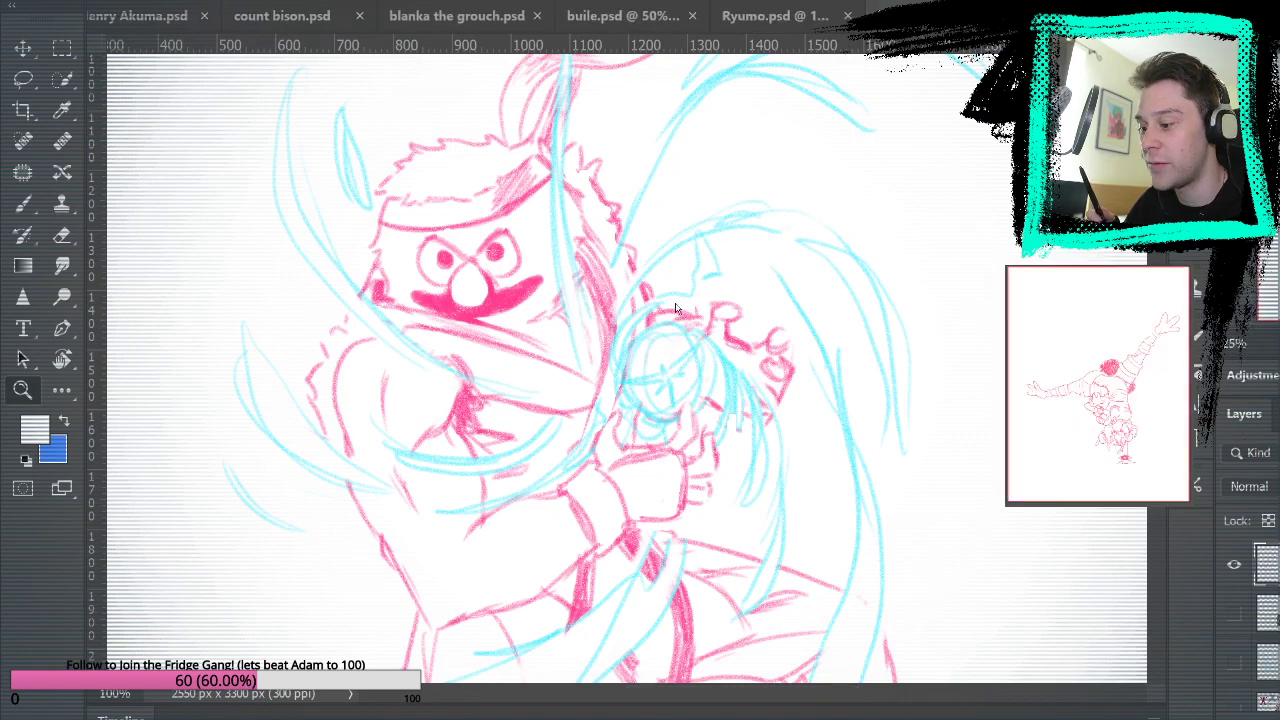
{"action": "left_click_drag", "start_coordinate": [454, 414], "coordinate": [688, 415]}
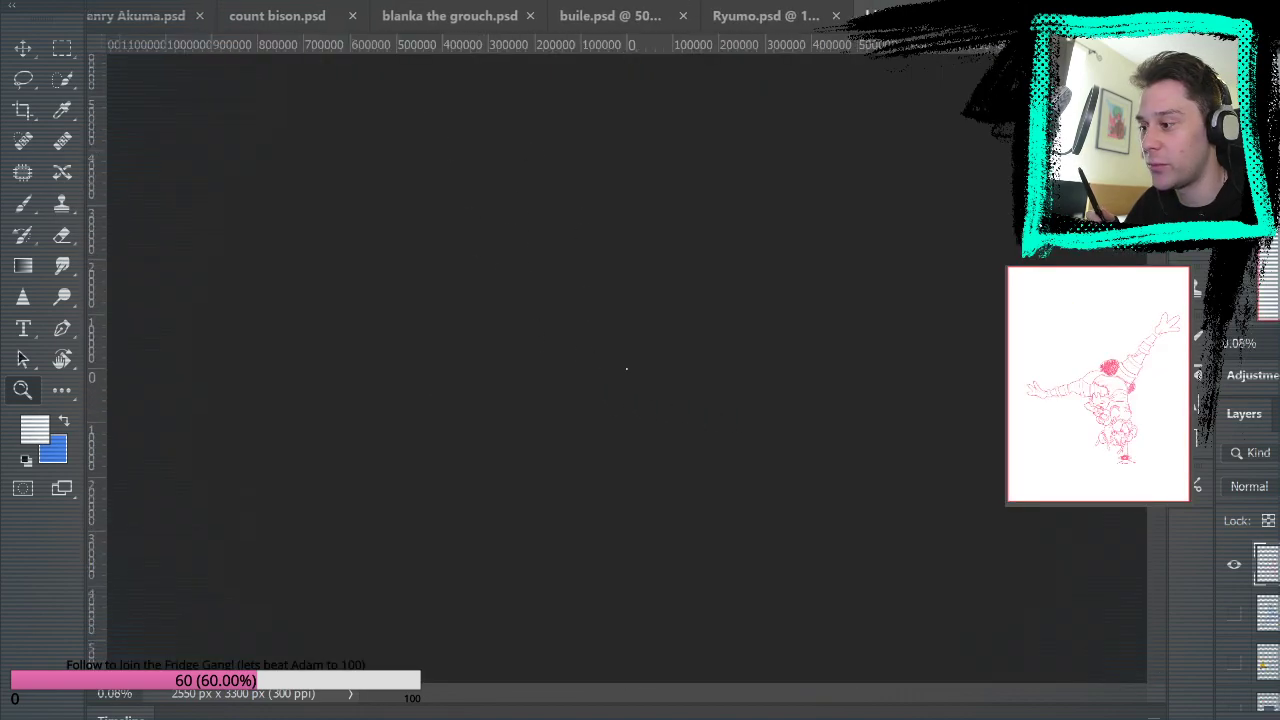
{"action": "left_click_drag", "start_coordinate": [627, 369], "coordinate": [720, 374]}
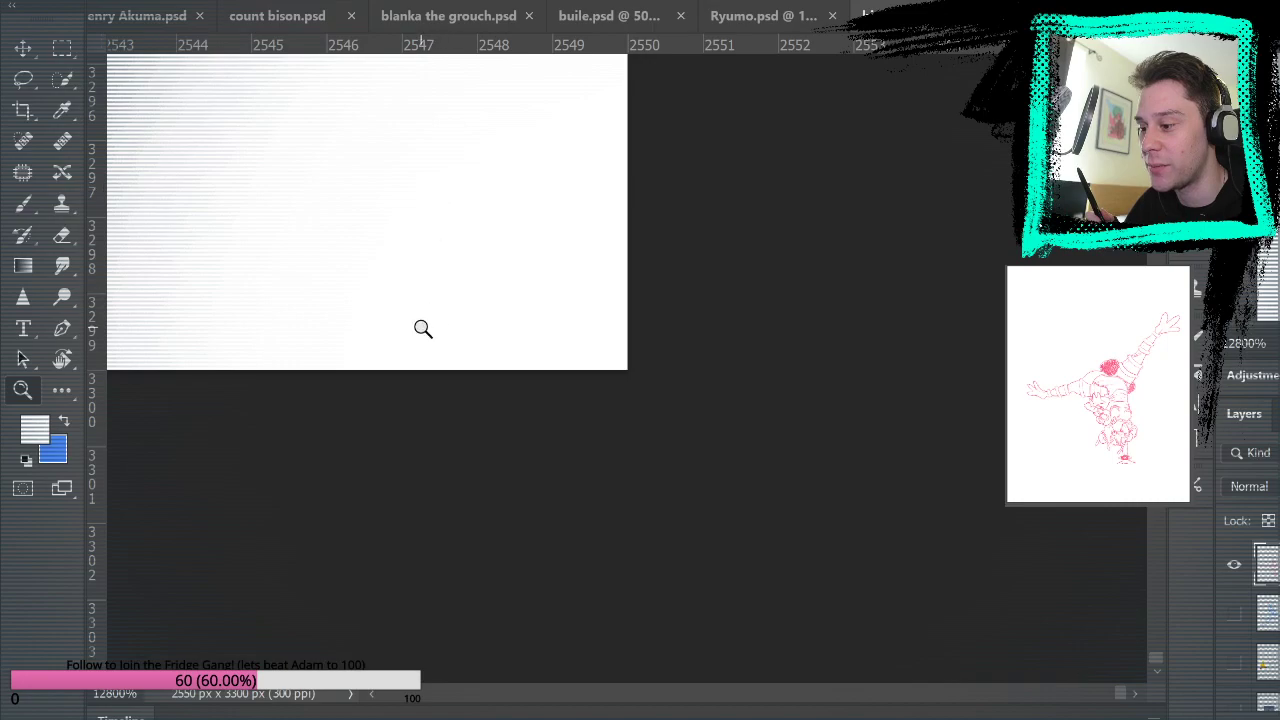
{"action": "scroll", "coordinate": [417, 457], "scroll_direction": "up", "scroll_amount": 5}
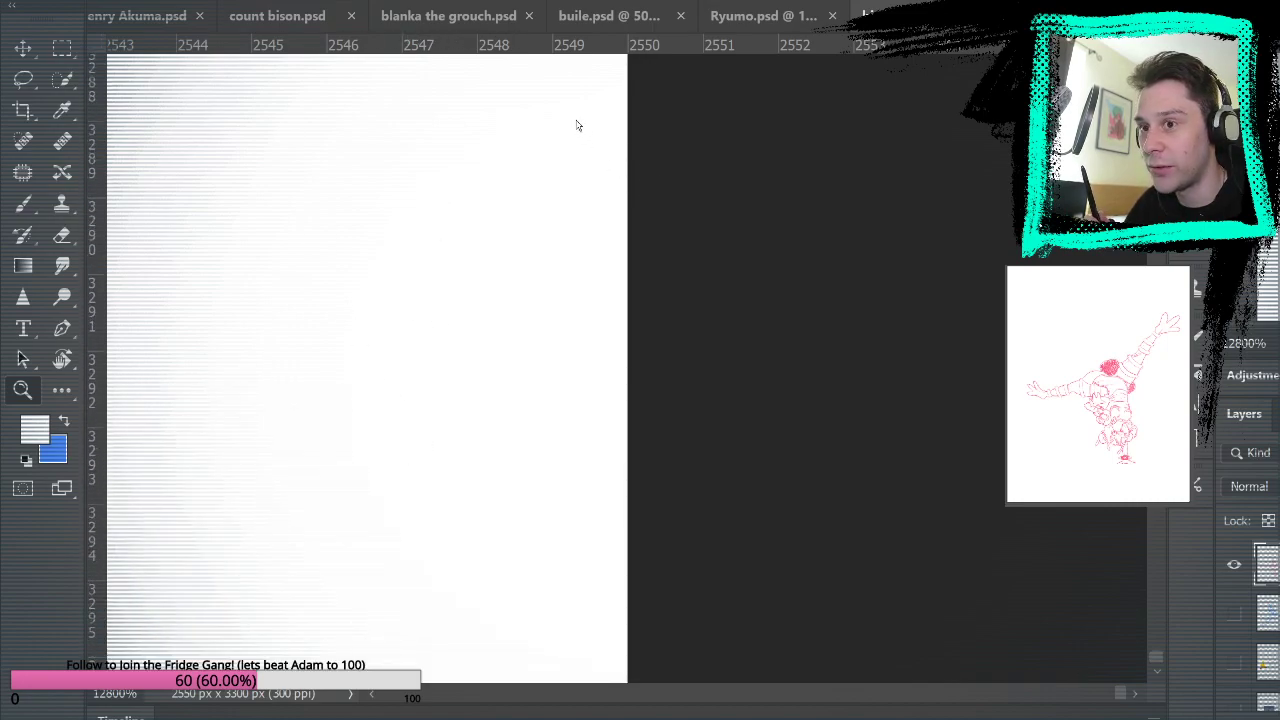
{"action": "key", "text": "ctrl+0"}
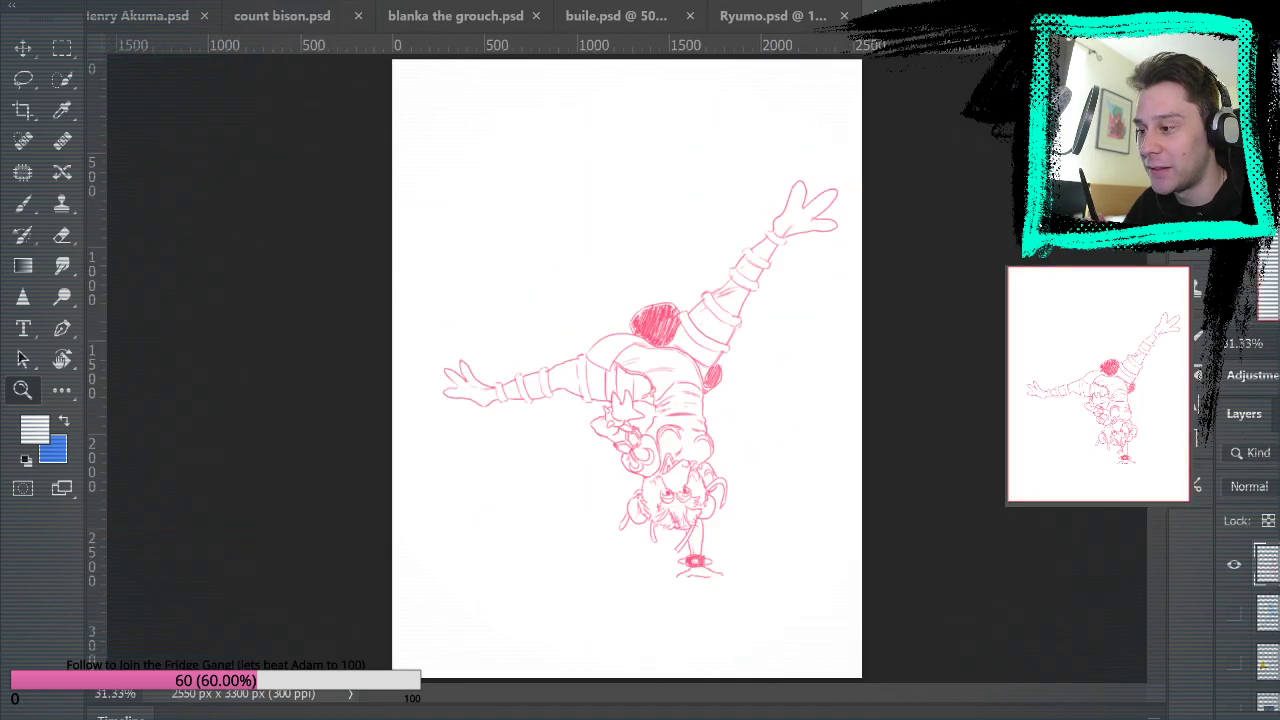
{"action": "key", "text": "ctrl+1"}
{"action": "scroll", "coordinate": [491, 298], "scroll_direction": "down", "scroll_amount": 8}
{"action": "scroll", "coordinate": [488, 307], "scroll_direction": "up", "scroll_amount": 2}
{"action": "scroll", "coordinate": [488, 307], "scroll_direction": "up", "scroll_amount": 4}
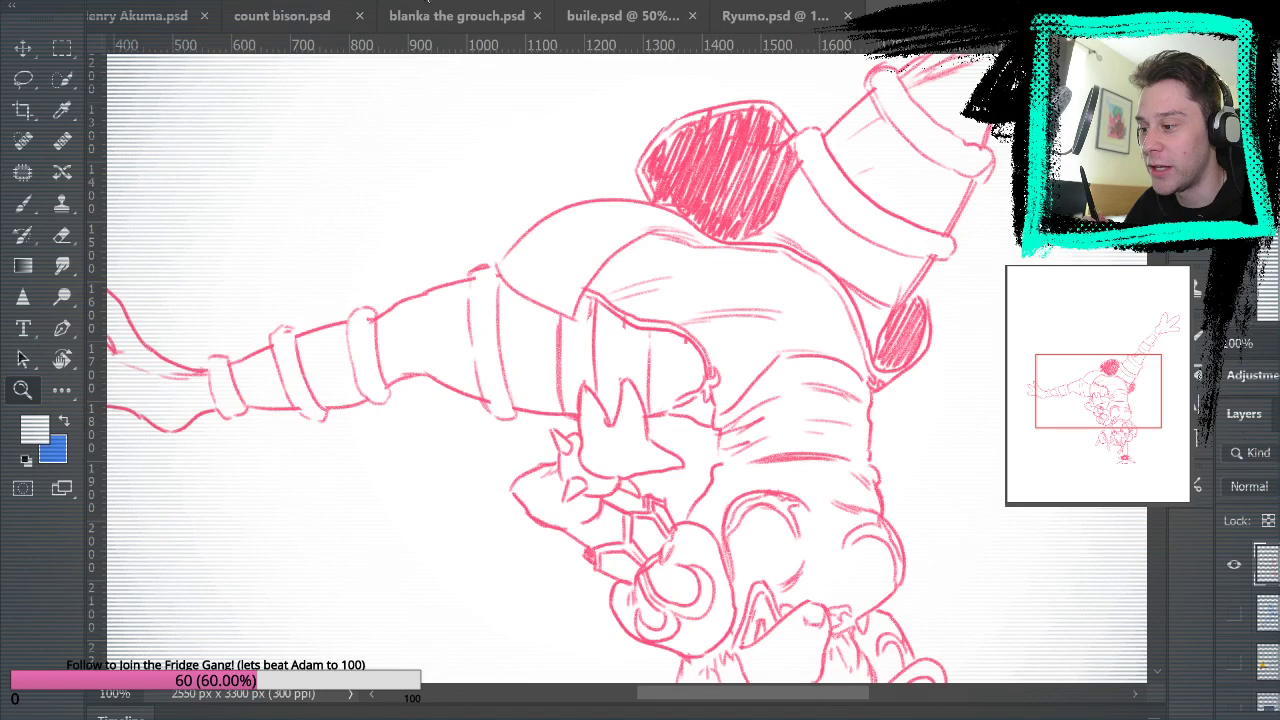
View the upside-down kicking sketch whole and compare it with the Ryumo.psd and buile.psd drawings.
{"action": "key", "text": "ctrl+0"}
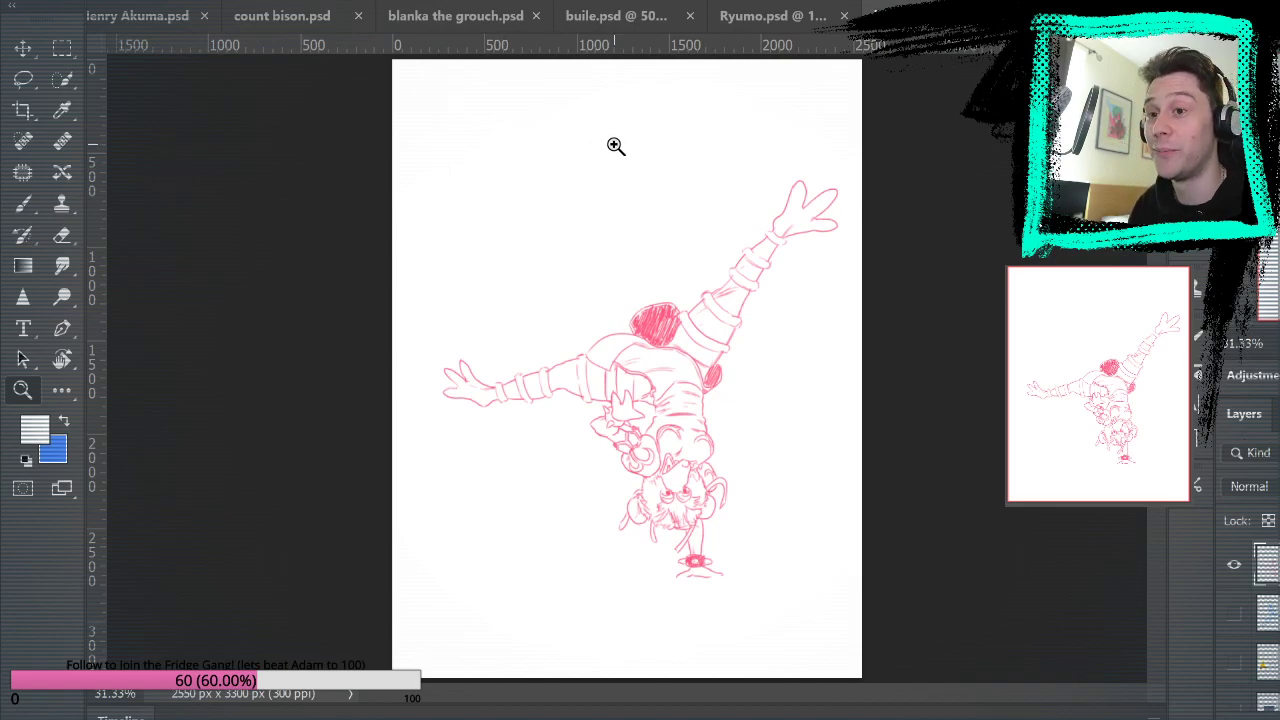
{"action": "left_click", "coordinate": [757, 14]}
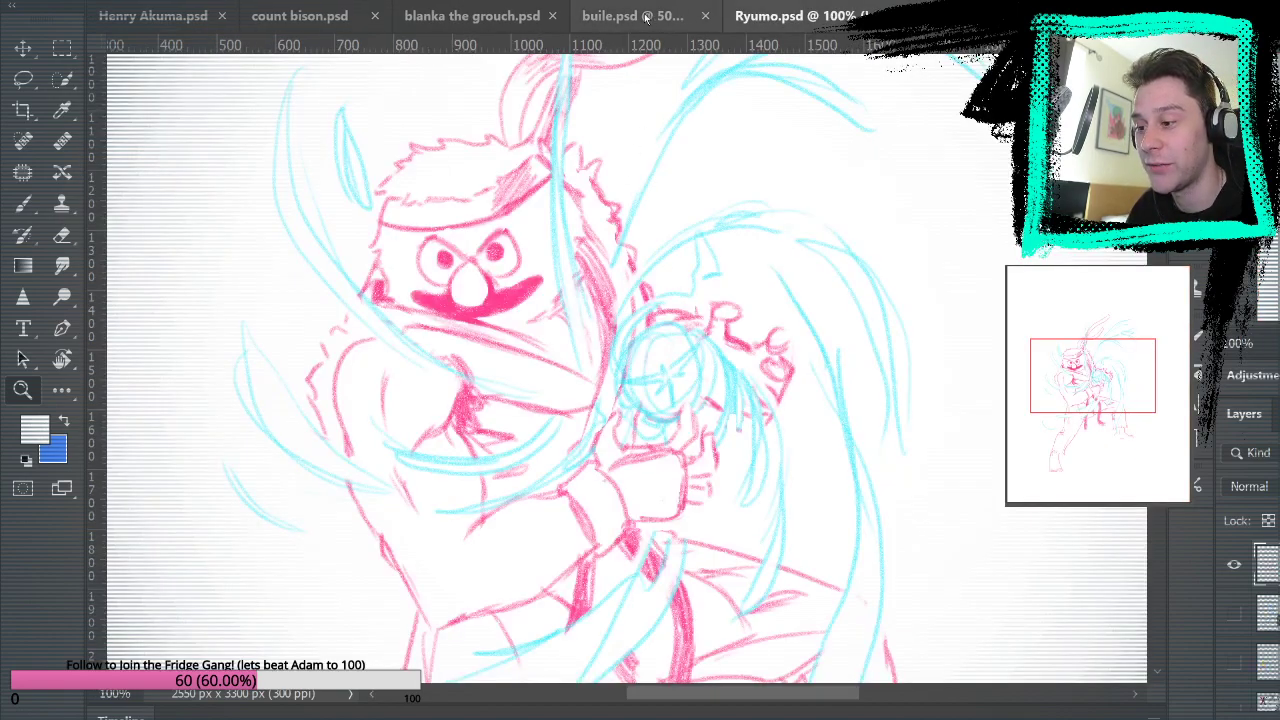
{"action": "left_click", "coordinate": [648, 18]}
{"action": "left_click", "coordinate": [852, 15]}
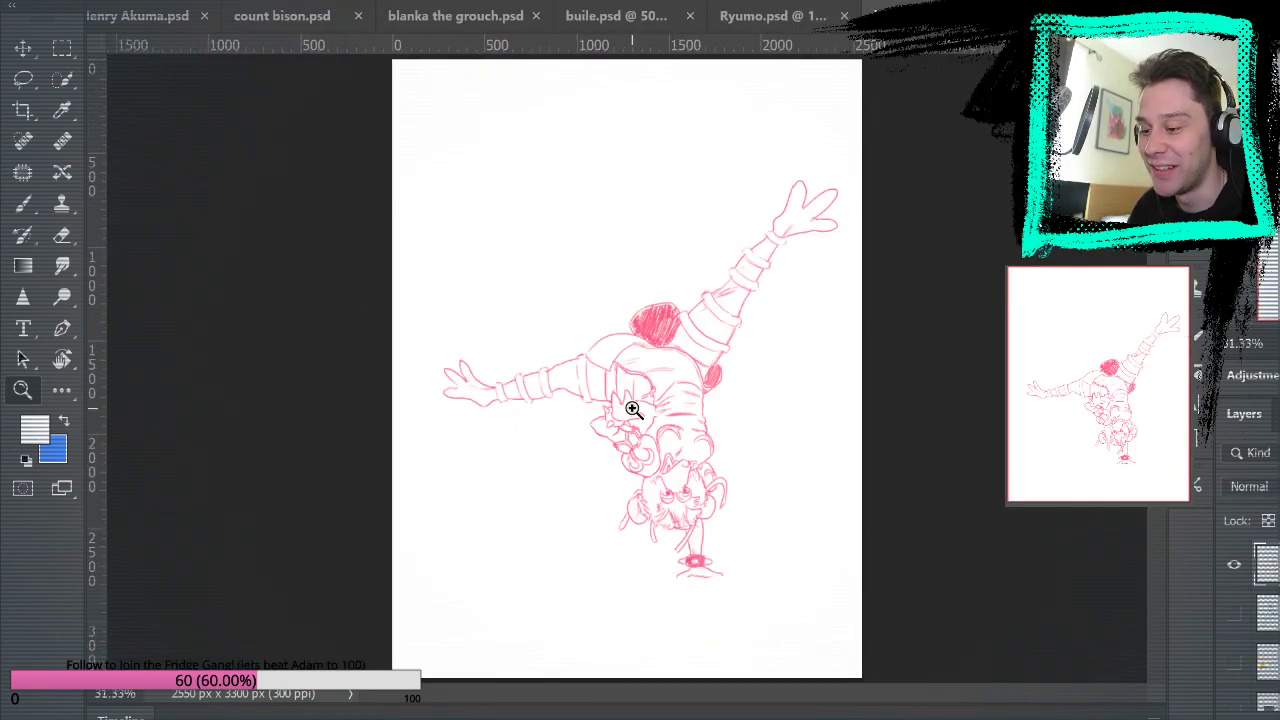
{"action": "left_click", "coordinate": [622, 14]}
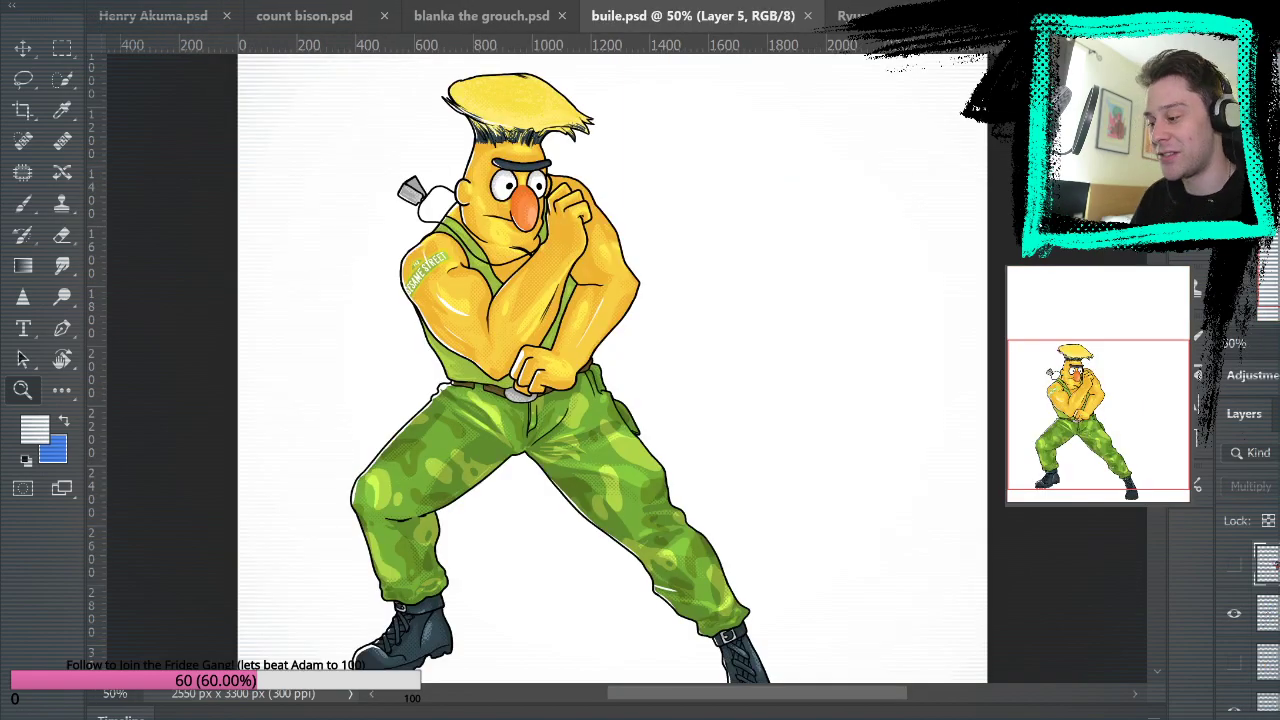
Enlarge buile.psd to 66.67%, and examine the kicking sketch's legs and body at the same zoom.
{"action": "left_click", "coordinate": [607, 226]}
{"action": "left_click_drag", "start_coordinate": [691, 275], "coordinate": [709, 351]}
{"action": "left_click", "coordinate": [910, 15]}
{"action": "left_click", "coordinate": [734, 380]}
{"action": "left_click", "coordinate": [734, 458]}
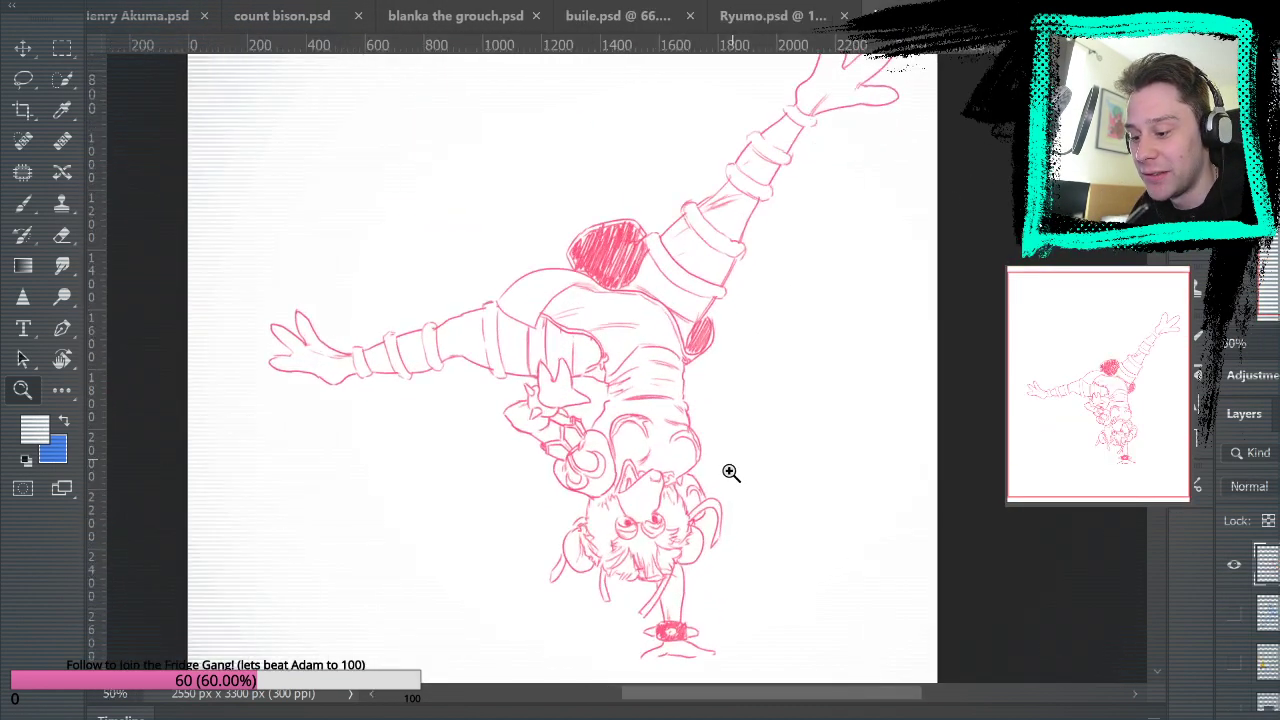
{"action": "left_click", "coordinate": [704, 481]}
{"action": "mouse_move", "coordinate": [855, 392]}
{"action": "left_mouse_down"}
{"action": "mouse_move", "coordinate": [874, 371]}
{"action": "mouse_move", "coordinate": [838, 592]}
{"action": "left_mouse_up"}
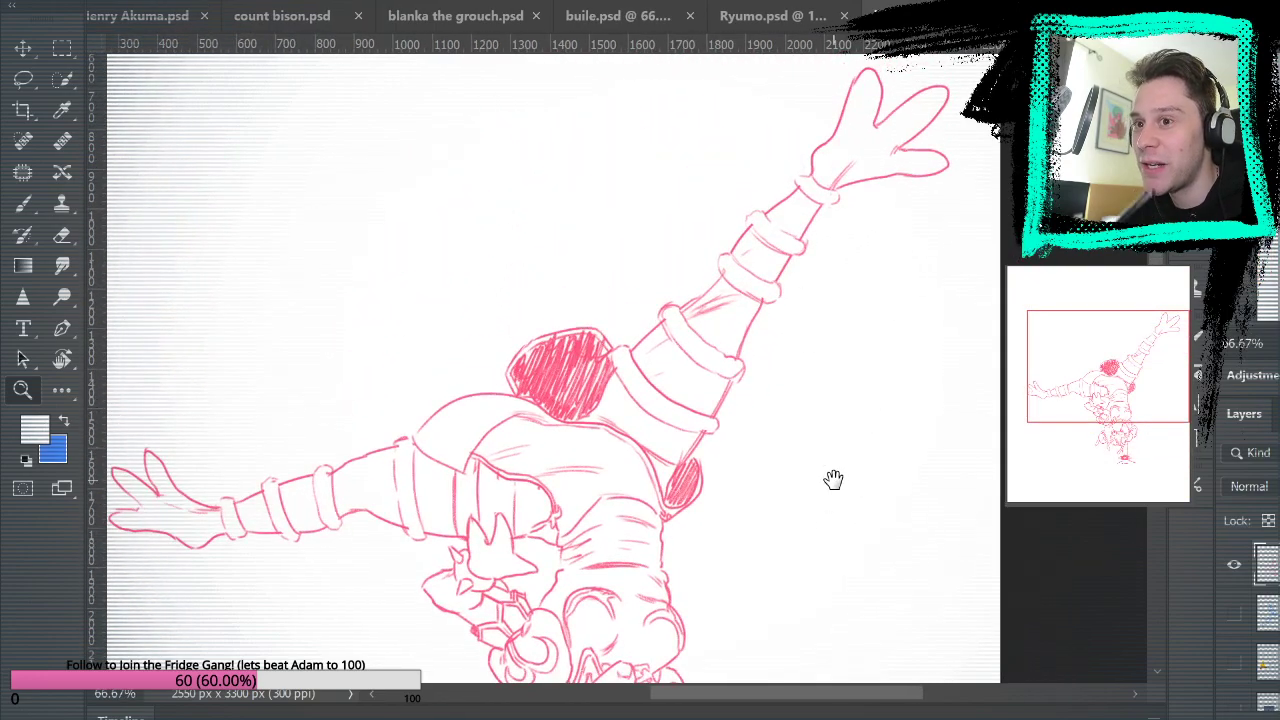
{"action": "left_click_drag", "start_coordinate": [860, 440], "coordinate": [976, 226]}
Return to buile.psd, examine the fighter's torso and trousers, and toggle the visibility of its upper layers.
{"action": "left_click", "coordinate": [615, 16]}
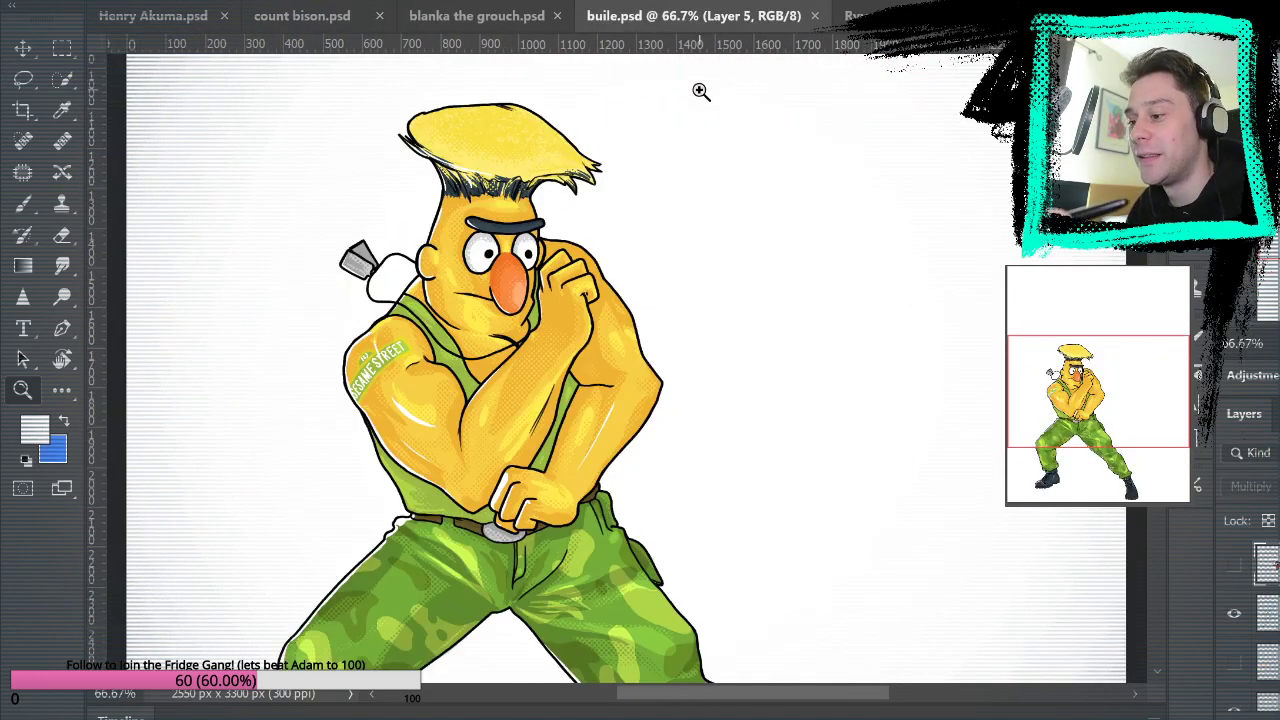
{"action": "left_click_drag", "start_coordinate": [780, 408], "coordinate": [740, 276]}
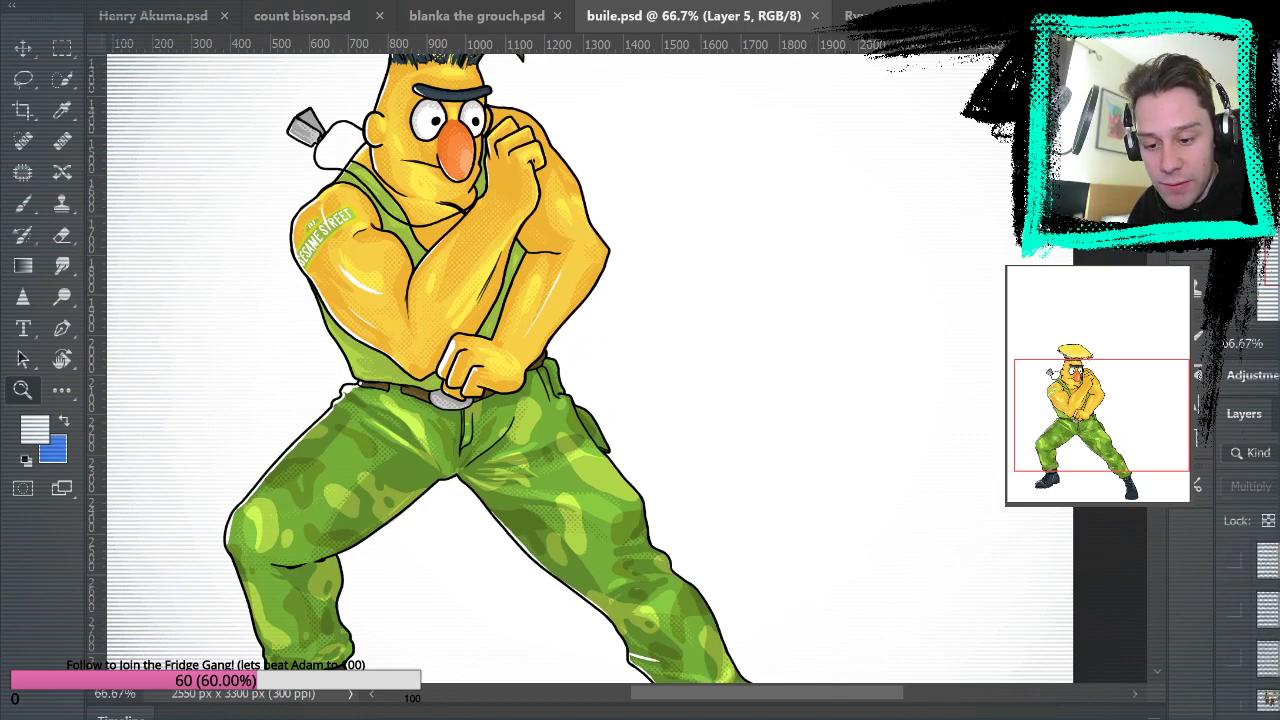
{"action": "left_click", "coordinate": [1232, 618]}
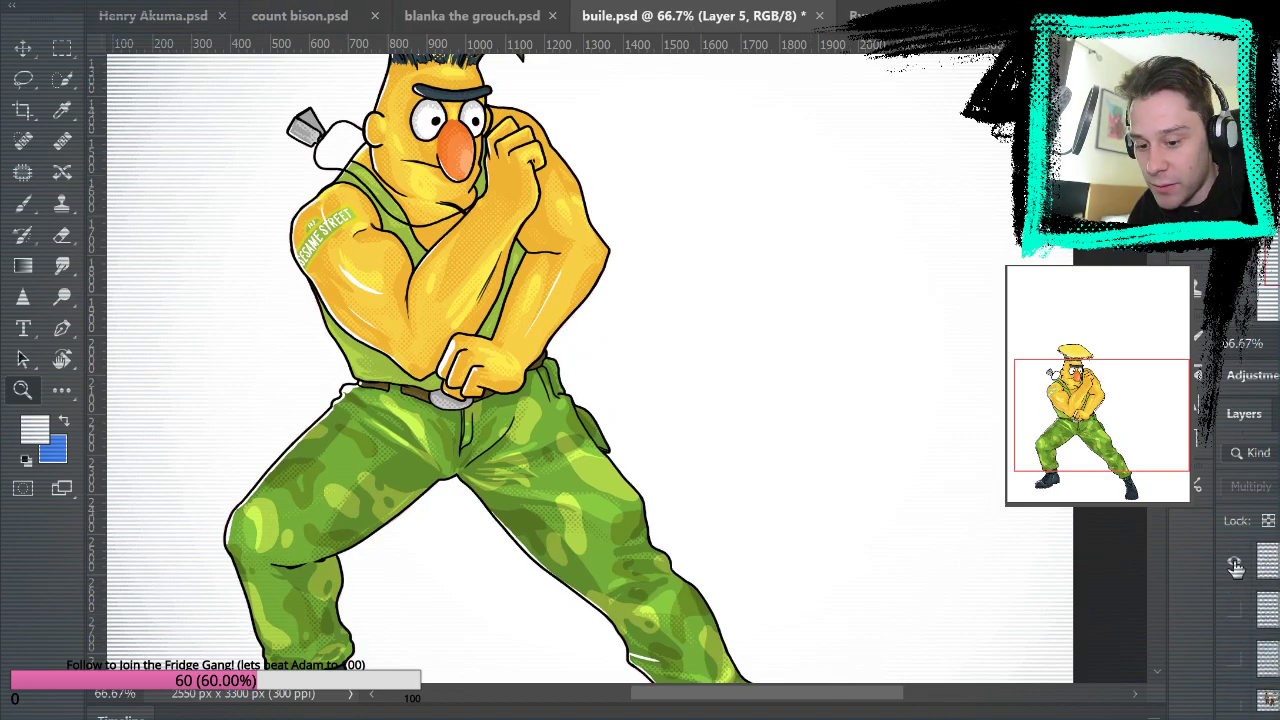
{"action": "left_click", "coordinate": [1236, 578]}
{"action": "left_click", "coordinate": [1238, 566]}
{"action": "scroll", "coordinate": [1240, 620], "scroll_direction": "down", "scroll_amount": 3}
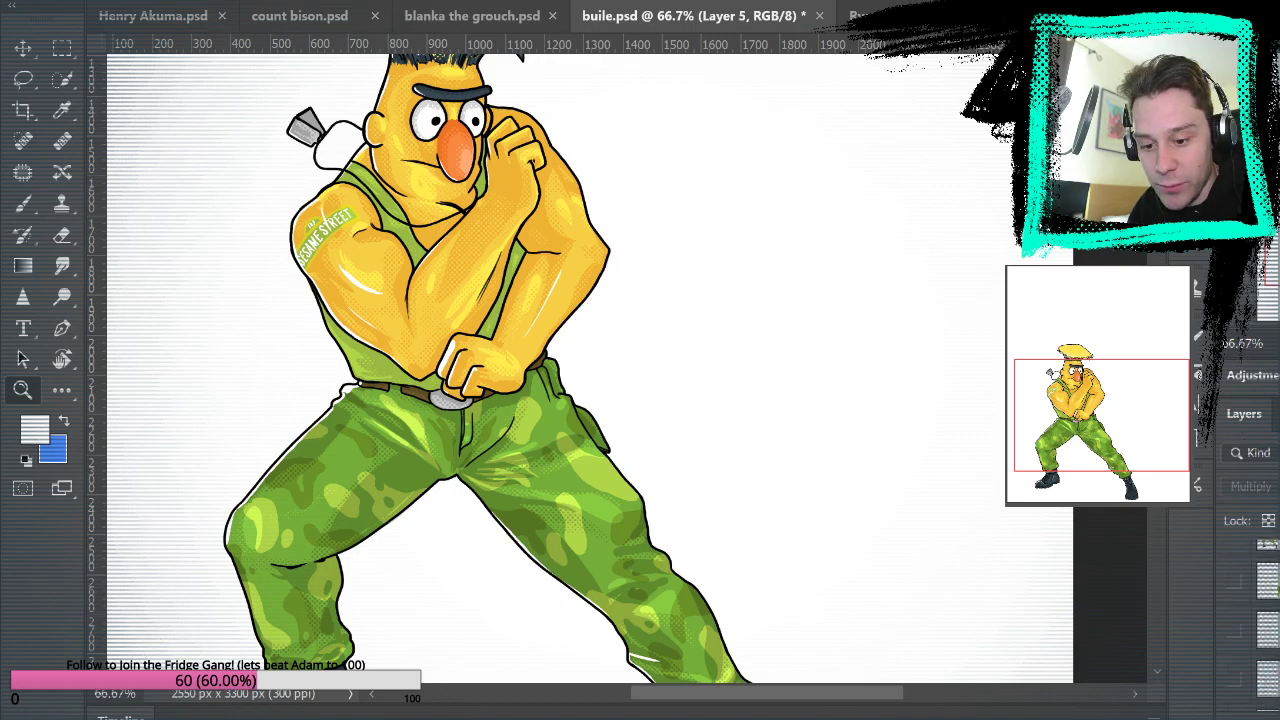
{"action": "scroll", "coordinate": [1240, 620], "scroll_direction": "down", "scroll_amount": 2}
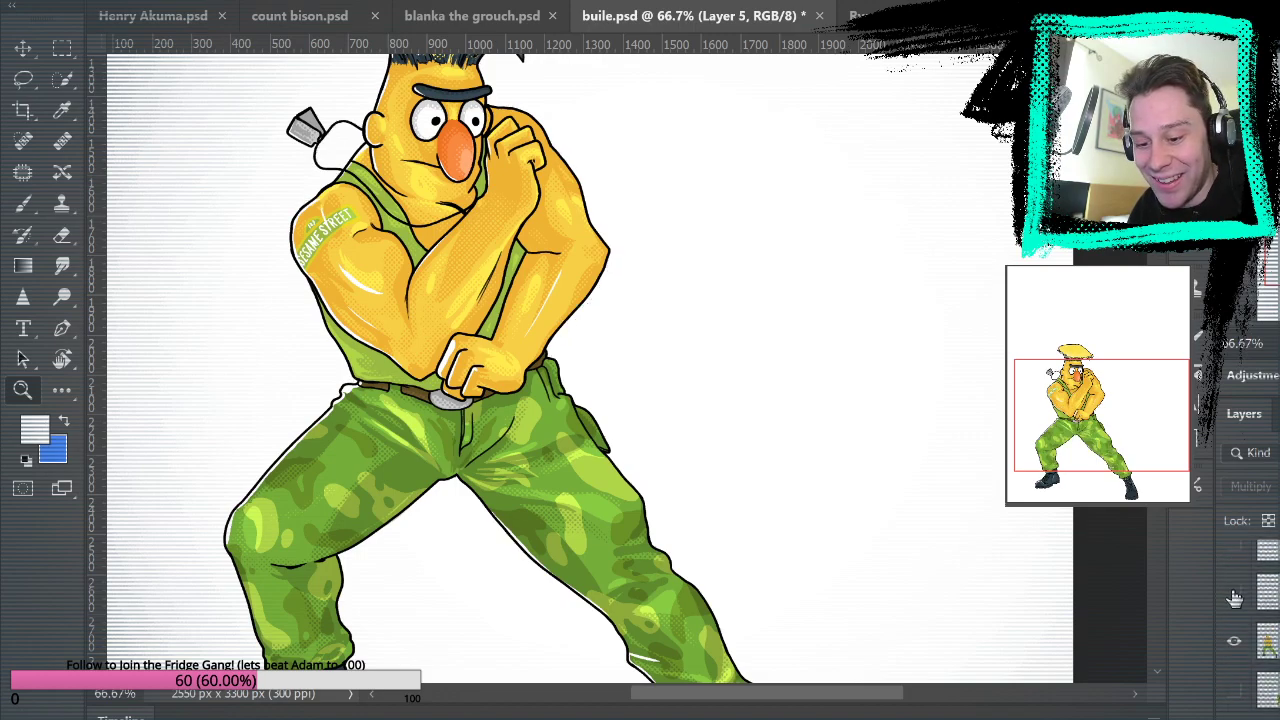
Toggle the fighter's shading and detail layers, and hide the clean black line art to inspect the colours alone.
{"action": "left_click", "coordinate": [1234, 641]}
{"action": "left_click", "coordinate": [1234, 591]}
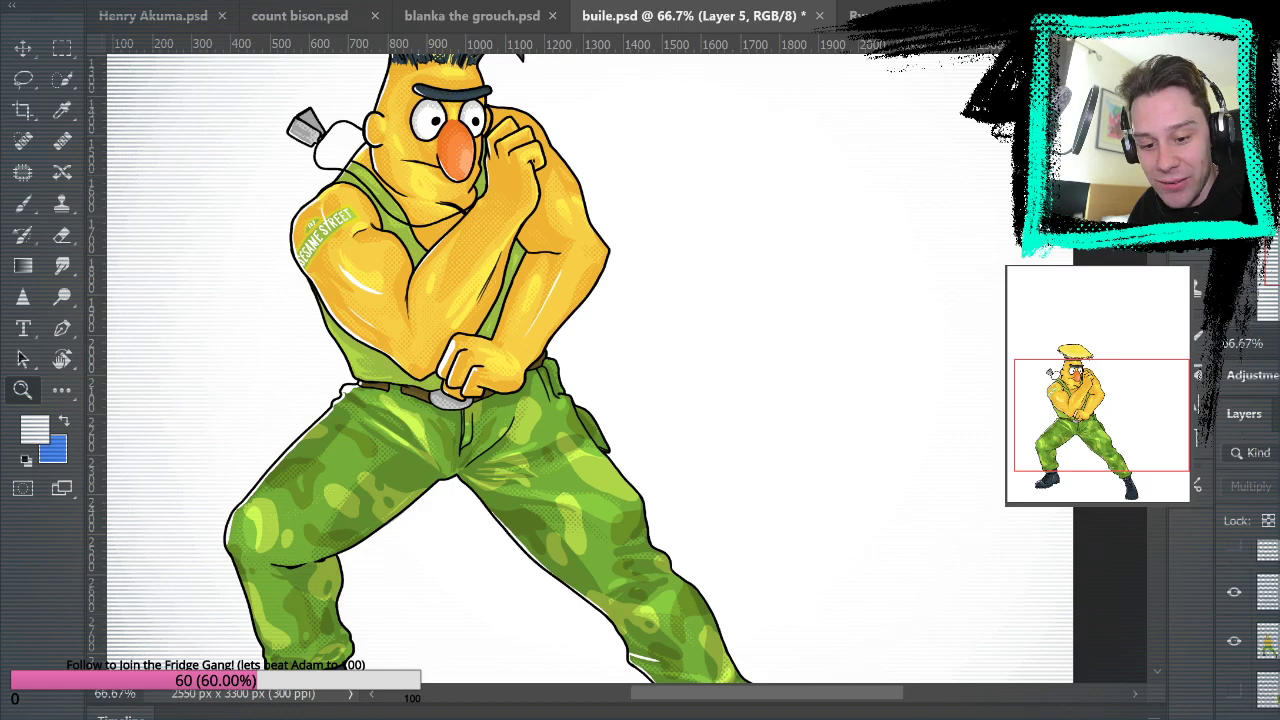
{"action": "scroll", "coordinate": [1240, 600], "scroll_direction": "down", "scroll_amount": 2}
{"action": "left_click", "coordinate": [1236, 658]}
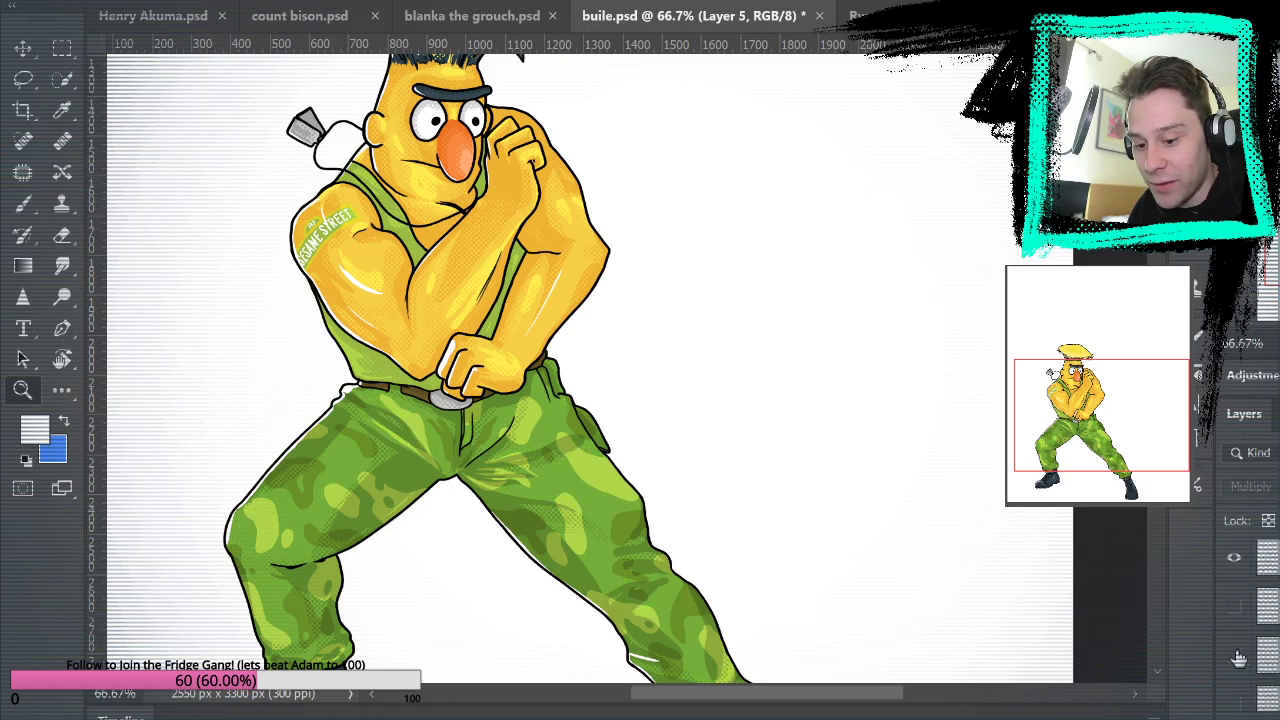
{"action": "scroll", "coordinate": [1238, 658], "scroll_direction": "up", "scroll_amount": 2}
{"action": "left_click", "coordinate": [1234, 655]}
{"action": "scroll", "coordinate": [1240, 620], "scroll_direction": "down", "scroll_amount": 2}
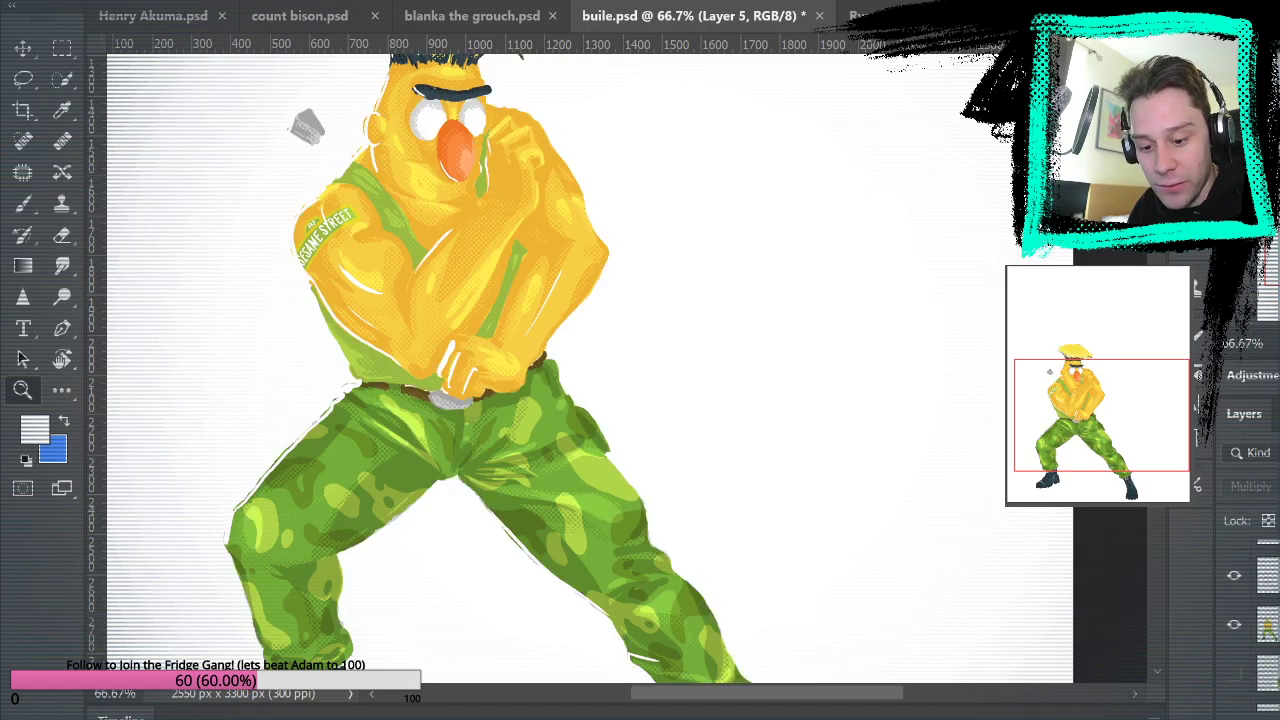
Show Layer 7, move its outlines above the fighter's colour layer to inspect them, and hide the layer.
{"action": "left_click", "coordinate": [1234, 548]}
{"action": "left_click", "coordinate": [1267, 645]}
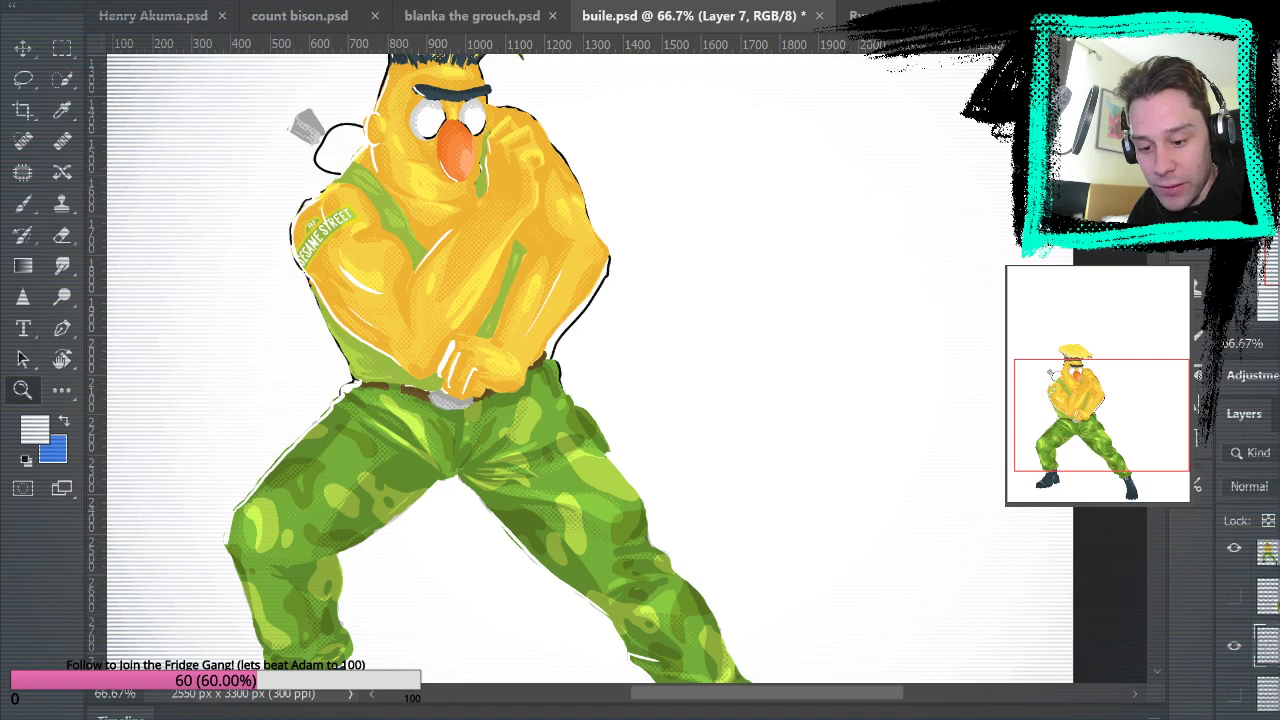
{"action": "scroll", "coordinate": [1267, 645], "scroll_direction": "up", "scroll_amount": 2}
{"action": "mouse_move", "coordinate": [1267, 583]}
{"action": "left_mouse_down"}
{"action": "mouse_move", "coordinate": [1267, 543]}
{"action": "mouse_move", "coordinate": [1265, 598]}
{"action": "left_mouse_up"}
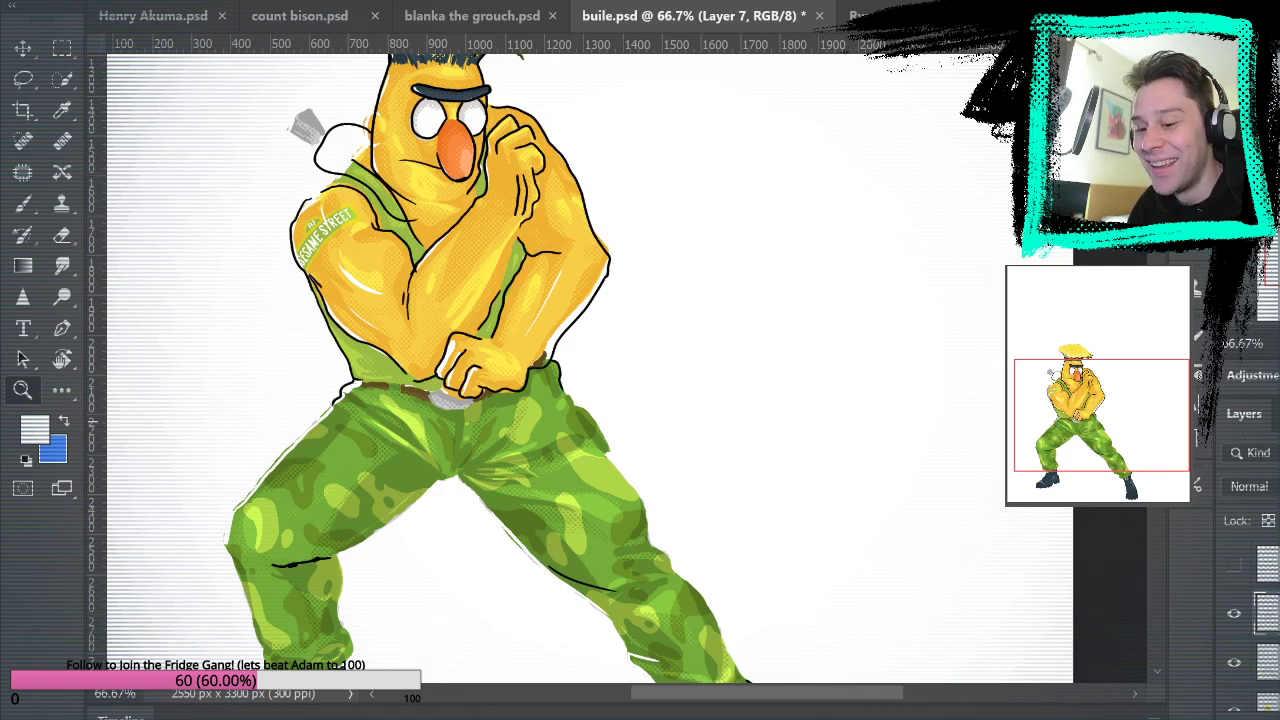
{"action": "scroll", "coordinate": [590, 369], "scroll_direction": "up", "scroll_amount": 4}
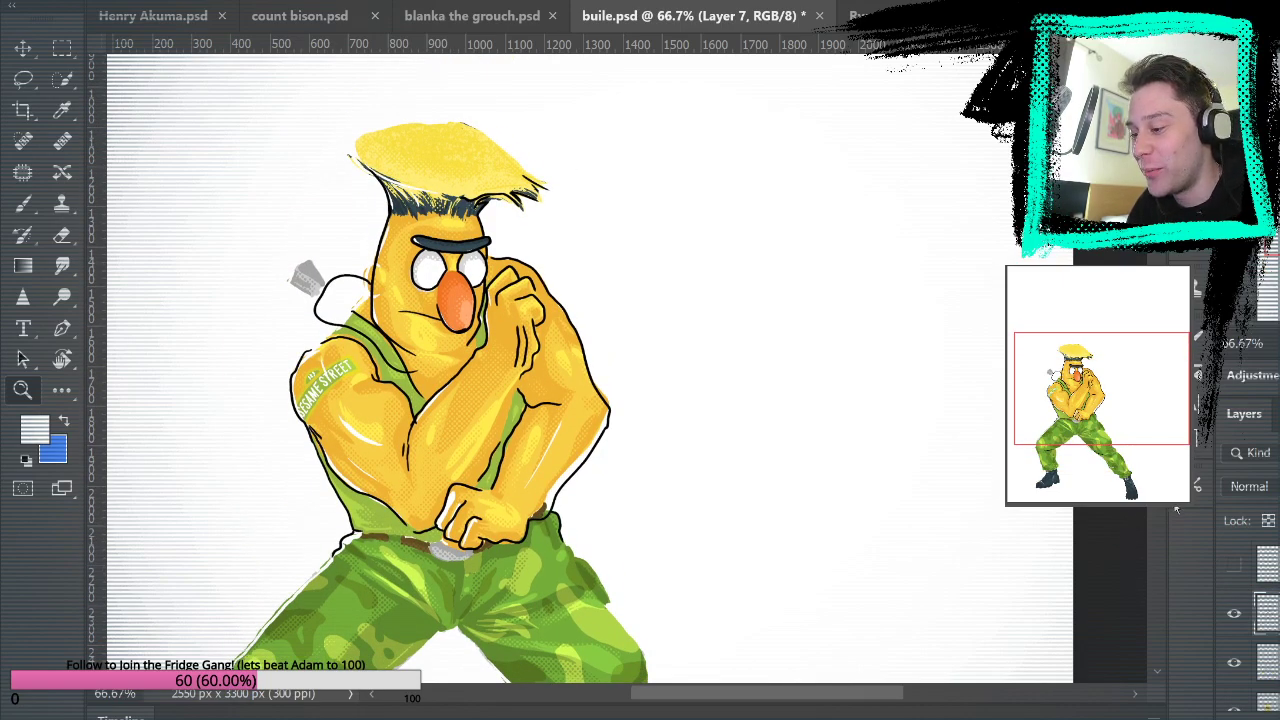
{"action": "left_click", "coordinate": [1234, 614]}
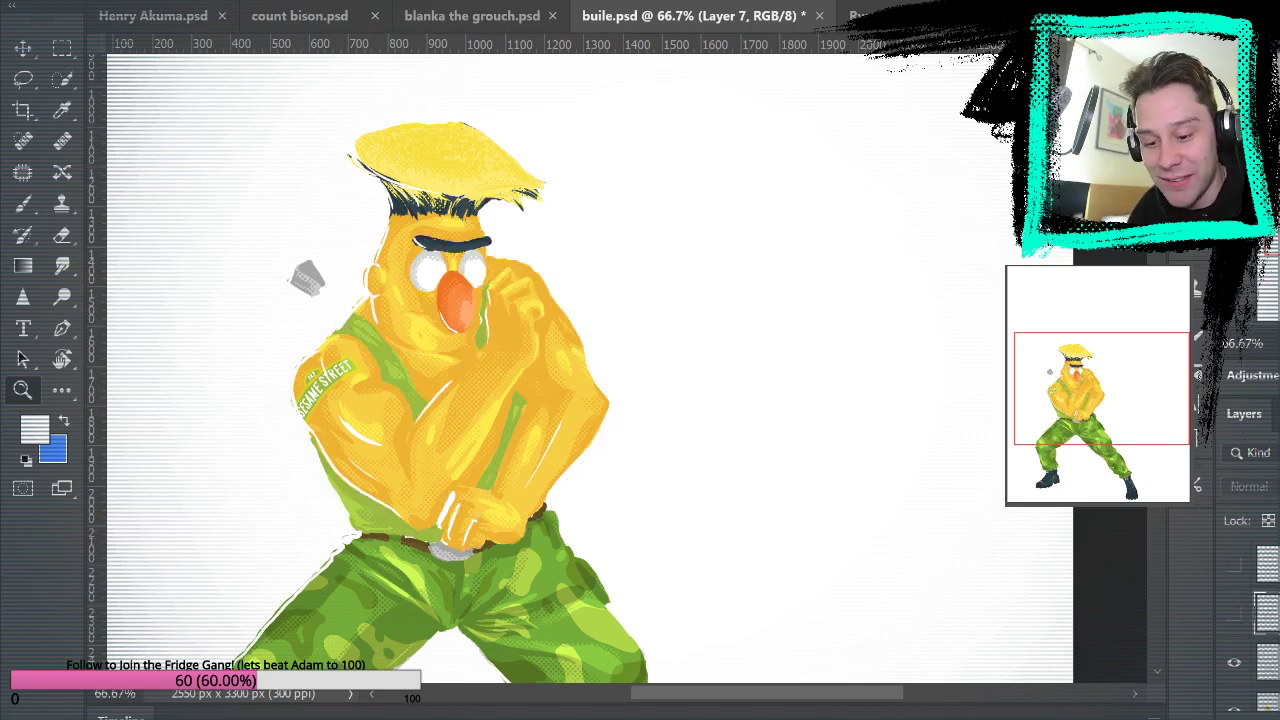
Toggle the effect layer over the shoulder badge to compare the badge with and without it.
{"action": "scroll", "coordinate": [1262, 610], "scroll_direction": "up", "scroll_amount": 2}
{"action": "left_click", "coordinate": [1235, 573]}
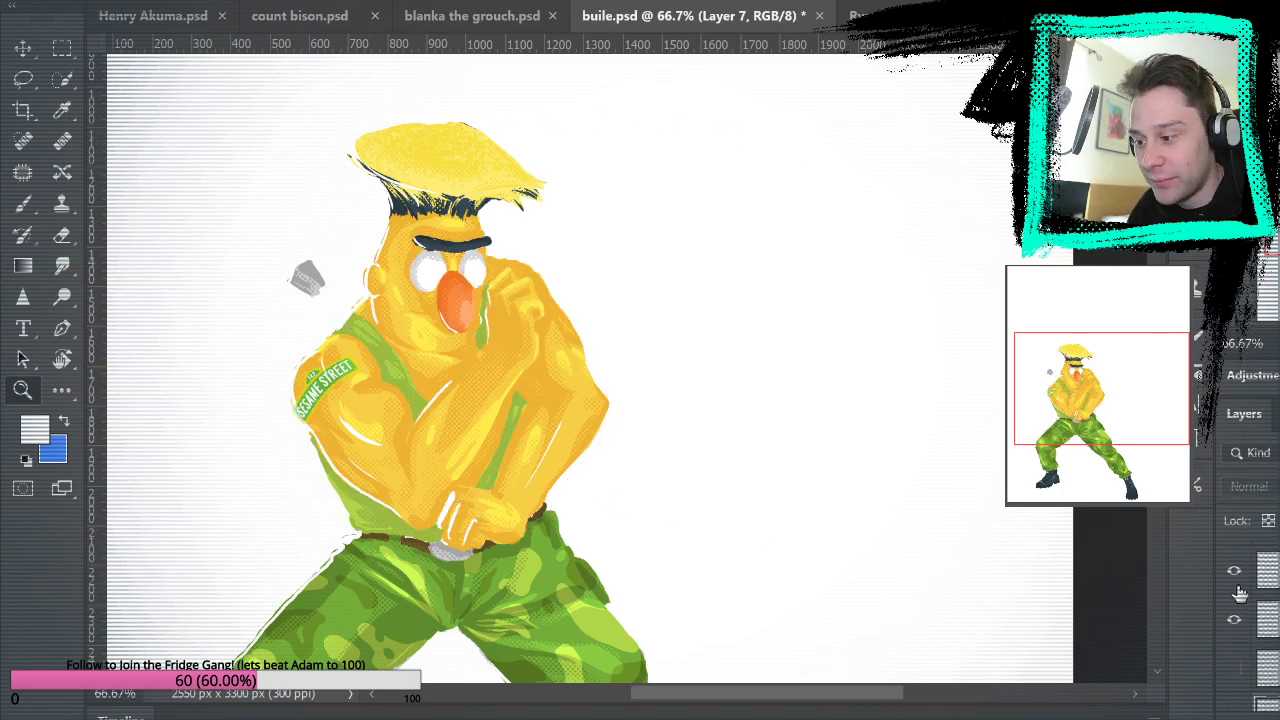
{"action": "left_click", "coordinate": [1235, 573]}
{"action": "left_click", "coordinate": [1235, 573]}
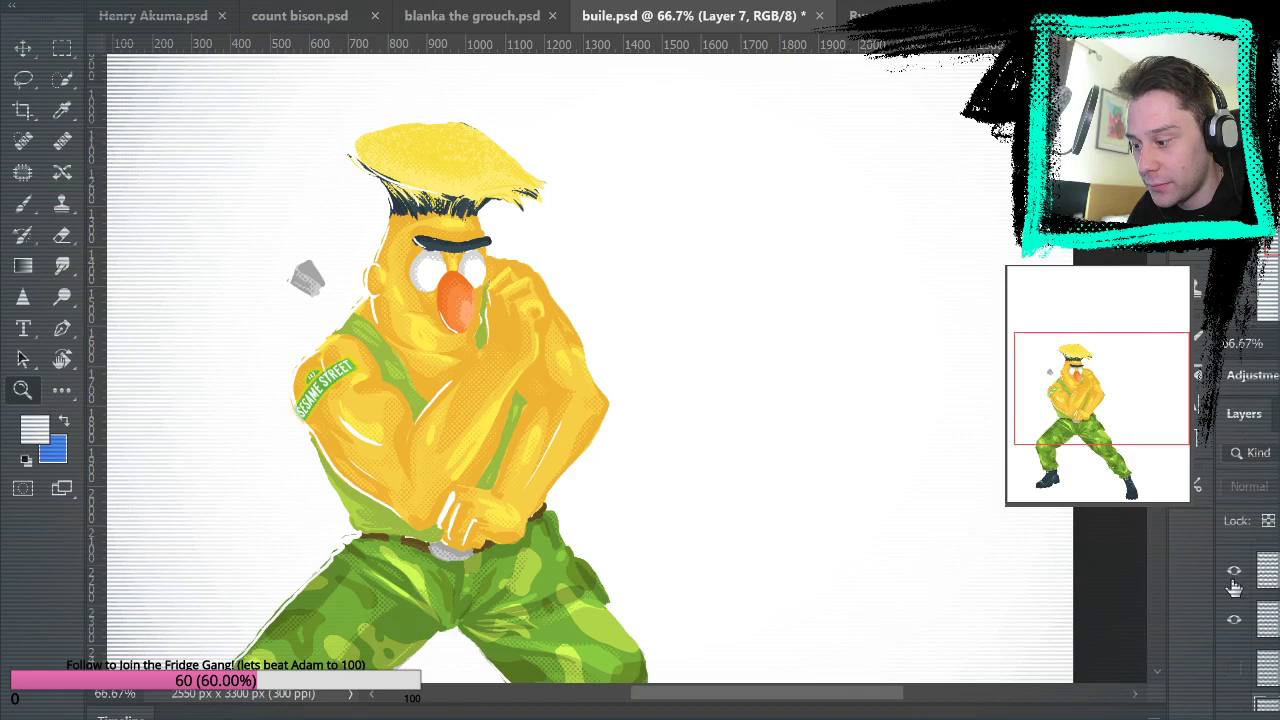
Show the green motion-effect sketch beside the fighter and turn the clean black line art back on.
{"action": "left_click", "coordinate": [1237, 670]}
{"action": "scroll", "coordinate": [1240, 676], "scroll_direction": "down", "scroll_amount": 2}
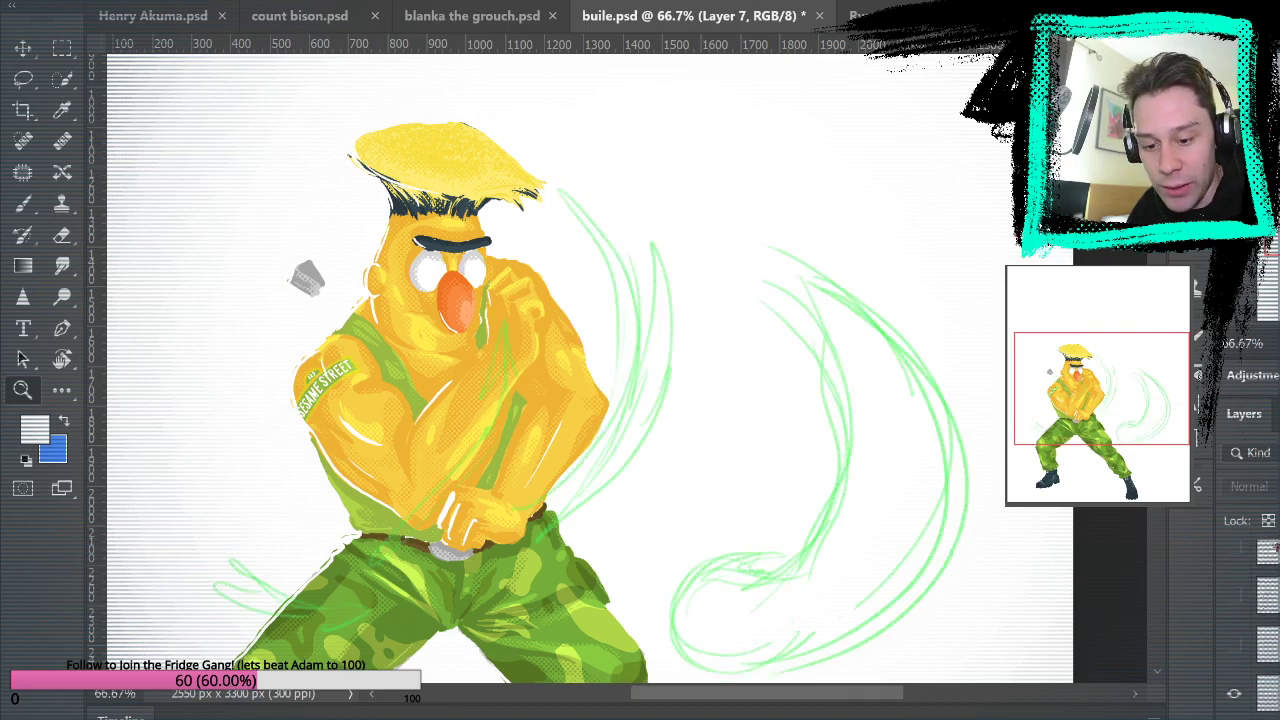
{"action": "left_click", "coordinate": [1234, 613]}
{"action": "left_click_drag", "start_coordinate": [943, 606], "coordinate": [974, 469]}
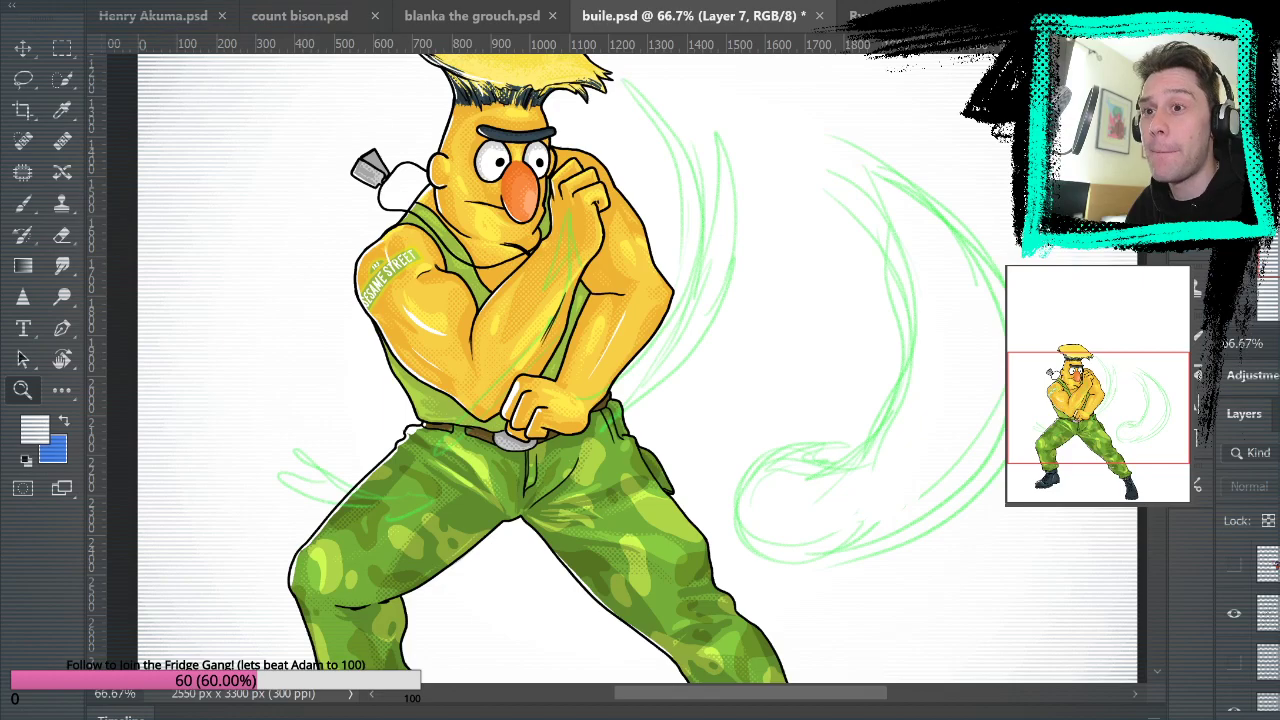
Hide the fighter's colour layer, keeping the black line art and green motion sketch displayed.
{"action": "scroll", "coordinate": [1260, 625], "scroll_direction": "down", "scroll_amount": 5}
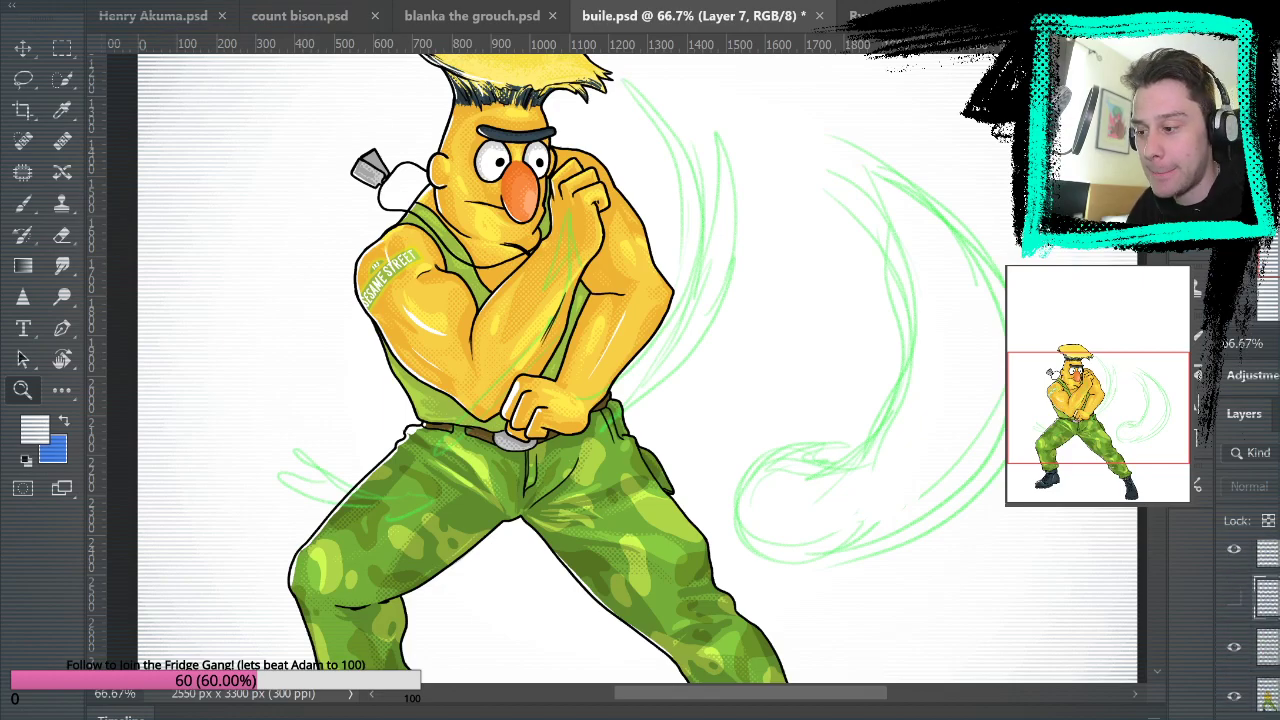
{"action": "left_click_drag", "start_coordinate": [903, 386], "coordinate": [908, 440]}
{"action": "left_click_drag", "start_coordinate": [1034, 571], "coordinate": [960, 580]}
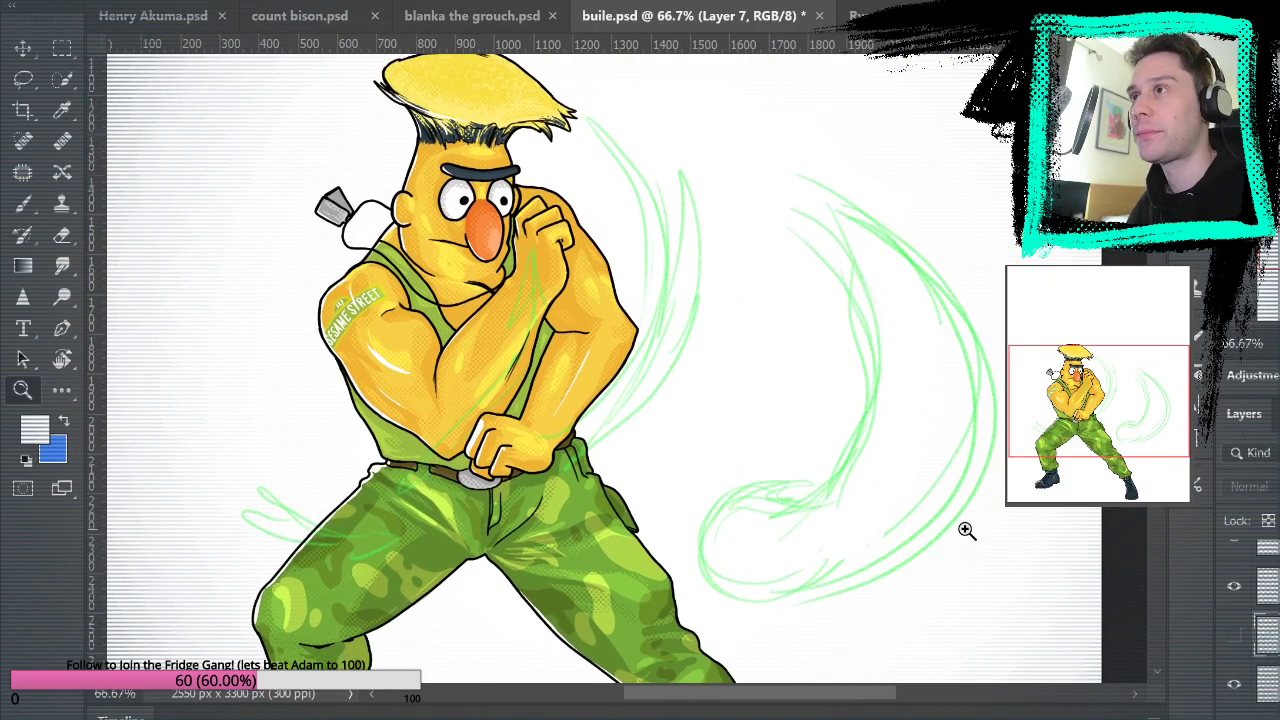
{"action": "scroll", "coordinate": [1260, 625], "scroll_direction": "down", "scroll_amount": 5}
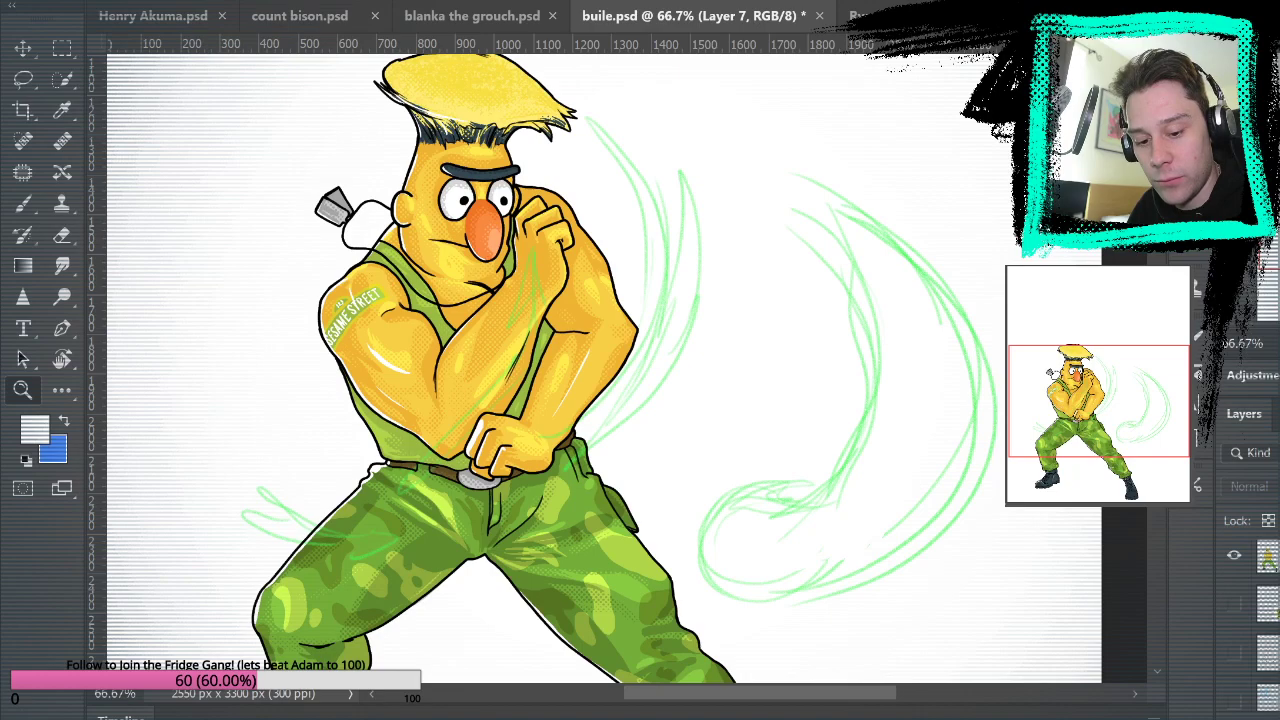
{"action": "scroll", "coordinate": [1260, 600], "scroll_direction": "up", "scroll_amount": 2}
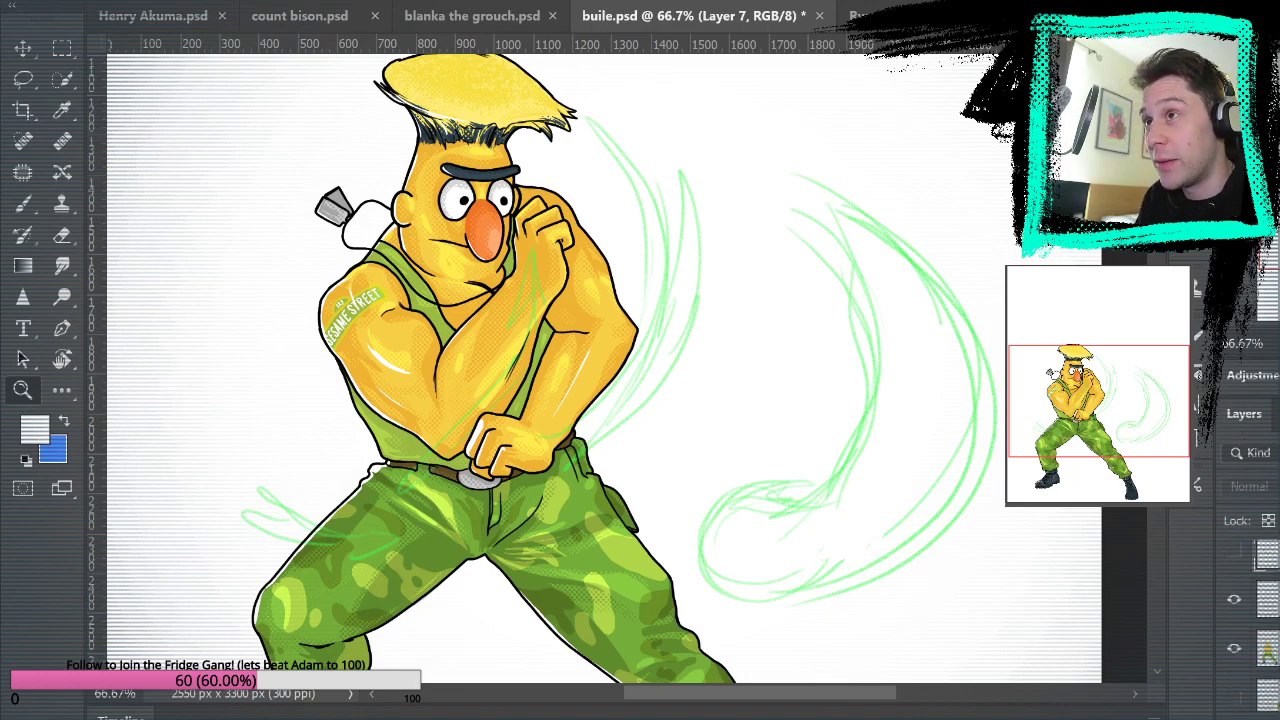
{"action": "left_click", "coordinate": [1234, 647]}
{"action": "left_click", "coordinate": [1240, 630]}
Select Layer 14 and sample the green of the motion sketch as the Brush colour.
{"action": "scroll", "coordinate": [1265, 620], "scroll_direction": "down", "scroll_amount": 3}
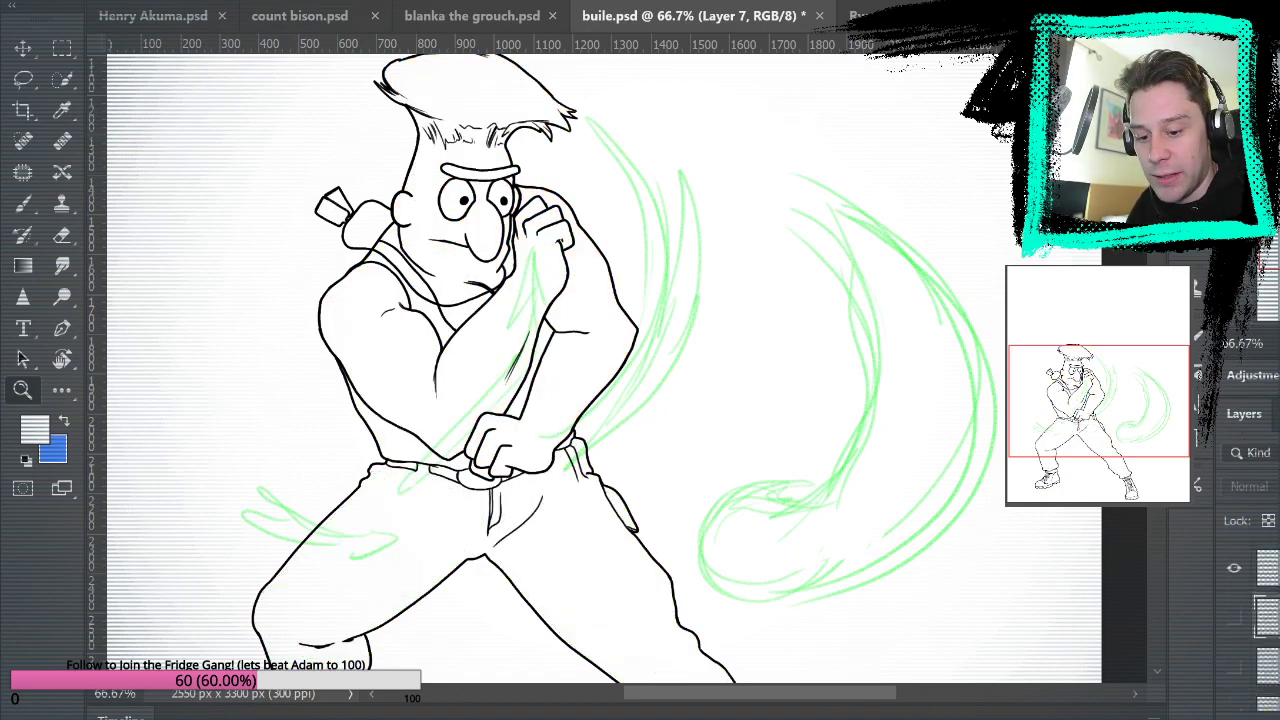
{"action": "left_click", "coordinate": [1266, 600]}
{"action": "left_click", "coordinate": [1266, 680]}
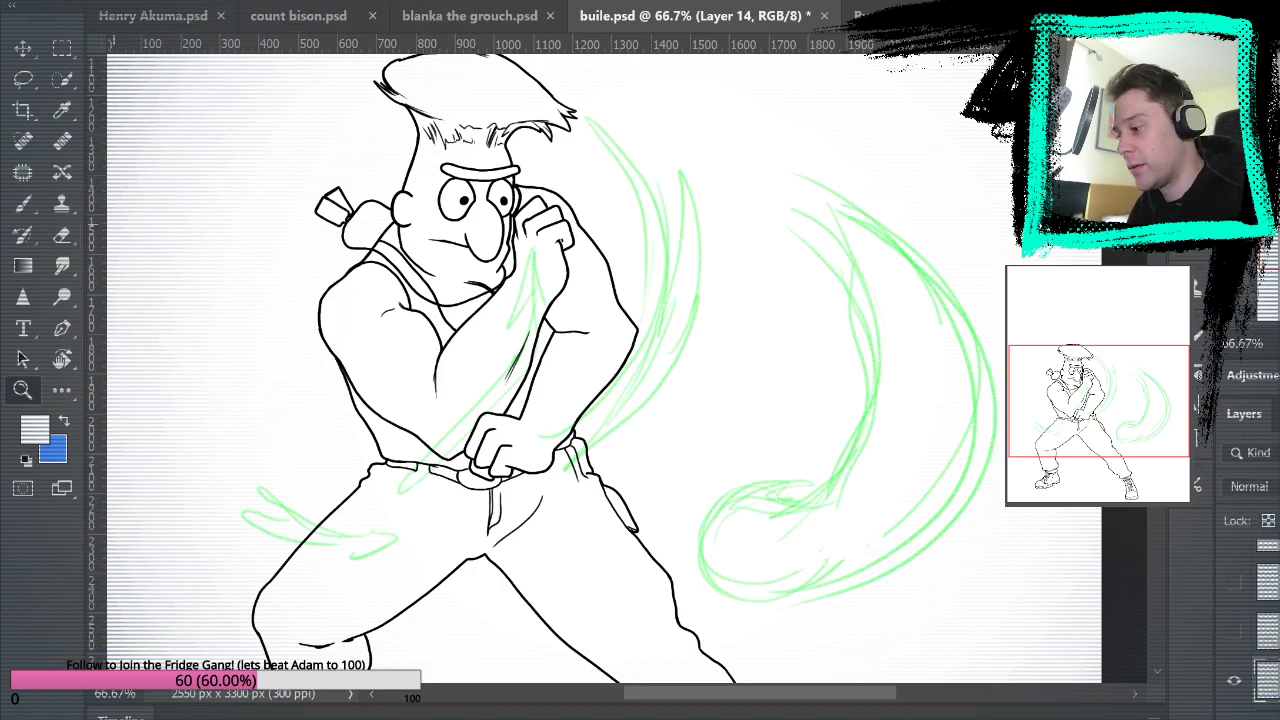
{"action": "left_click", "coordinate": [22, 203]}
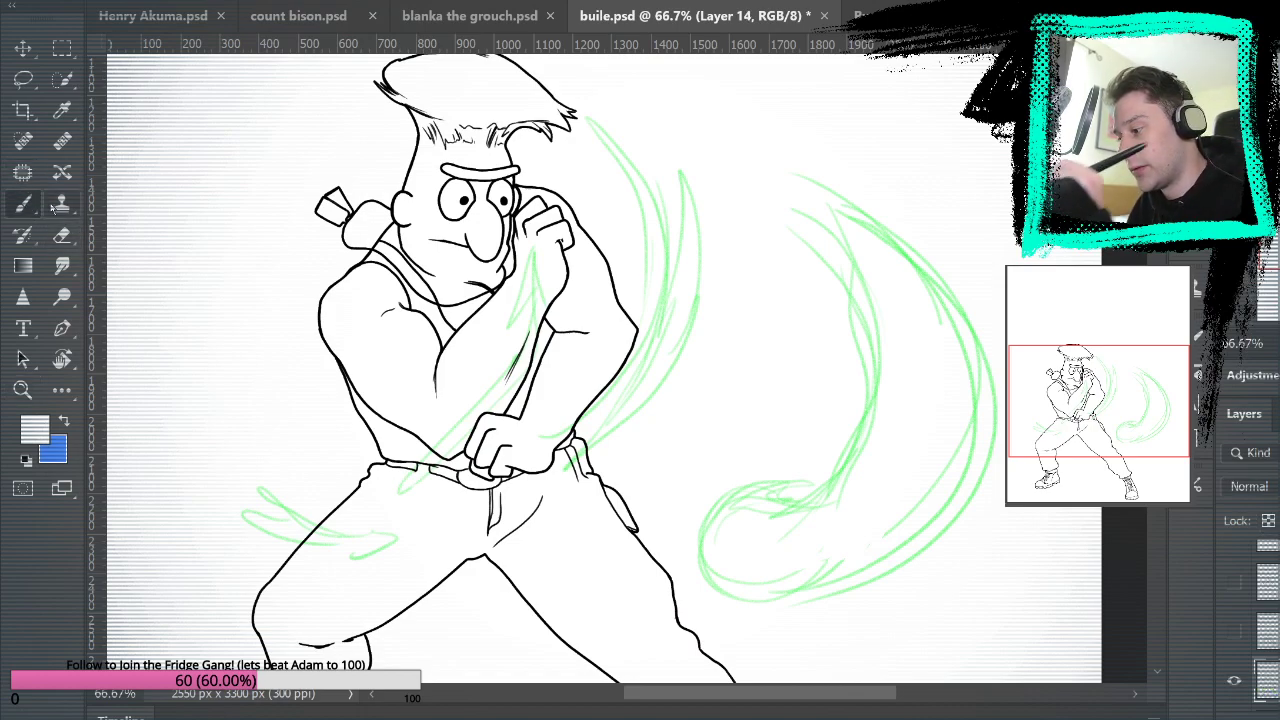
{"action": "key", "text": "i"}
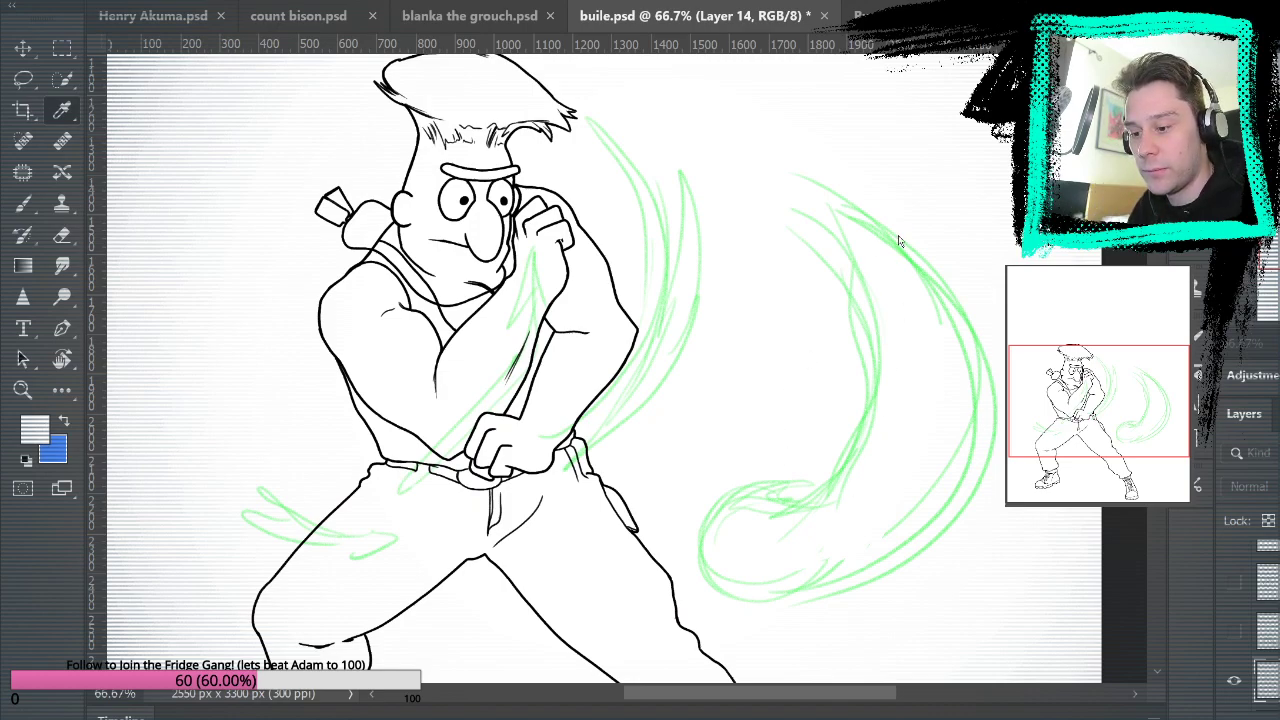
{"action": "left_click", "coordinate": [855, 358]}
{"action": "key", "text": "b"}
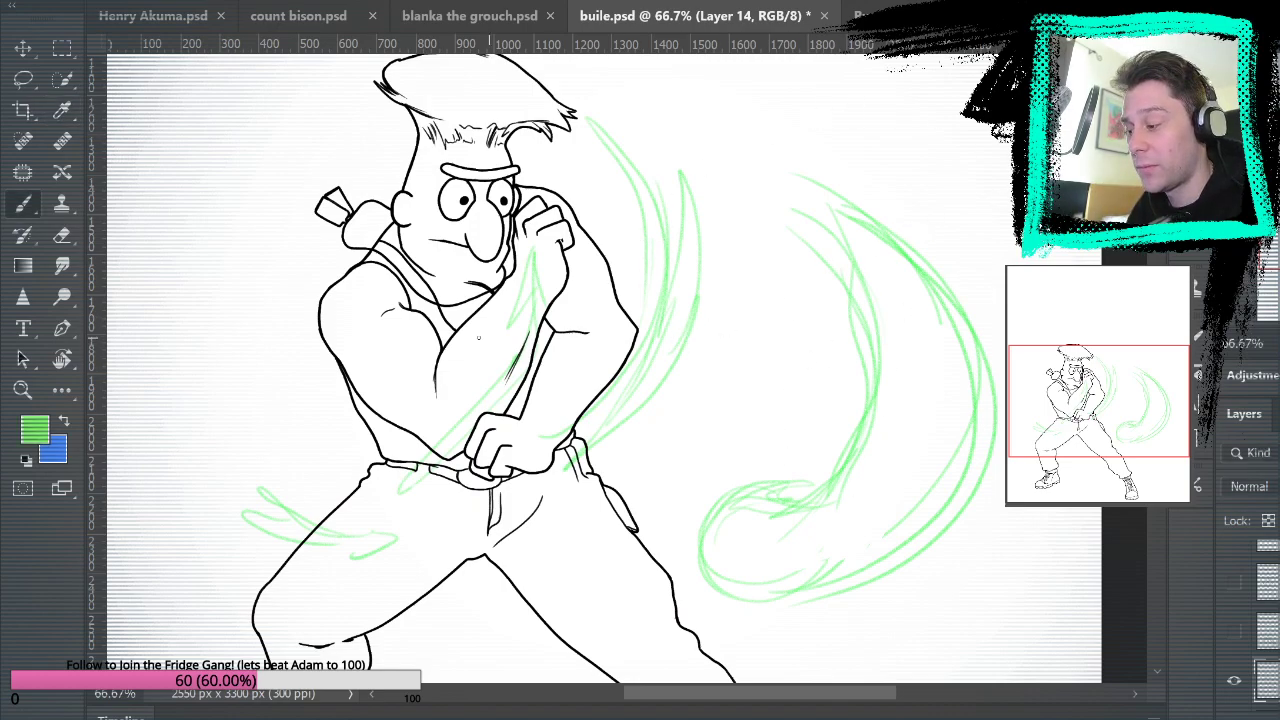
Try a green brush stroke between the fighter and the curved motion sketch, and undo it.
{"action": "mouse_move", "coordinate": [703, 409]}
{"action": "left_mouse_down"}
{"action": "mouse_move", "coordinate": [714, 416]}
{"action": "mouse_move", "coordinate": [698, 334]}
{"action": "left_mouse_up"}
{"action": "key", "text": "ctrl+z"}
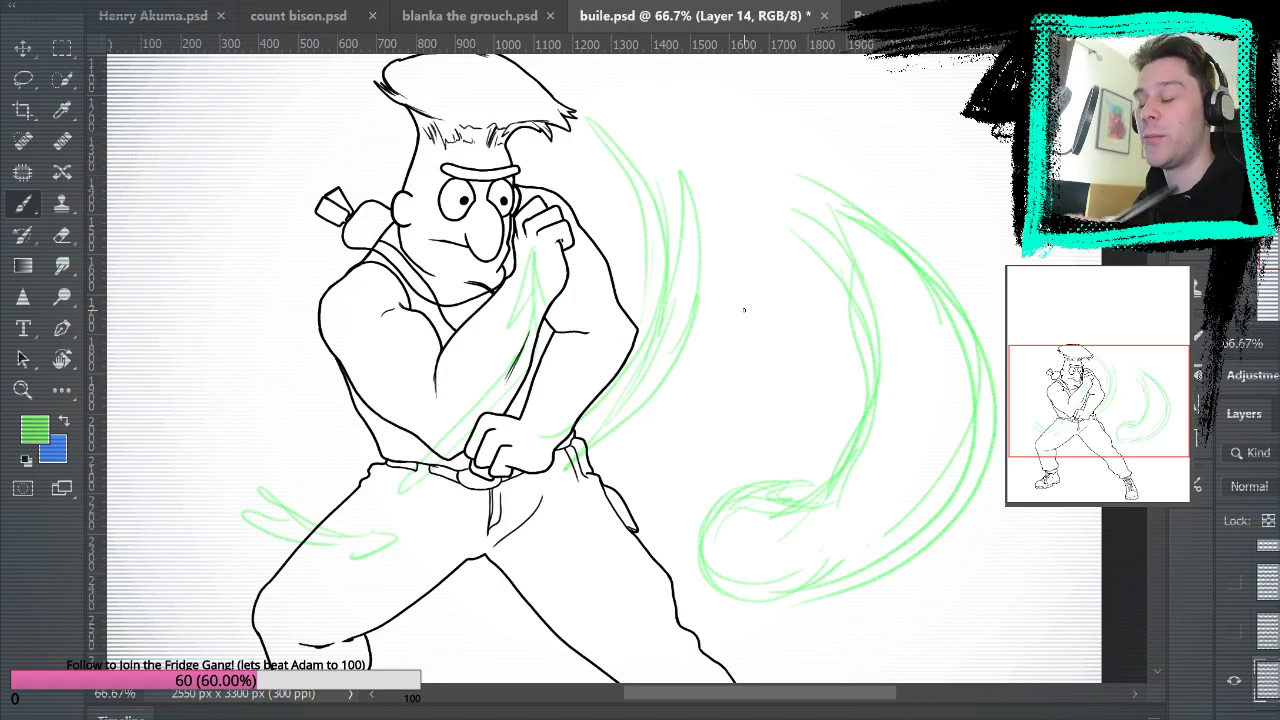
{"action": "mouse_move", "coordinate": [740, 306]}
{"action": "left_mouse_down"}
{"action": "mouse_move", "coordinate": [694, 383]}
{"action": "mouse_move", "coordinate": [743, 374]}
{"action": "mouse_move", "coordinate": [855, 558]}
{"action": "mouse_move", "coordinate": [846, 349]}
{"action": "mouse_move", "coordinate": [860, 460]}
{"action": "mouse_move", "coordinate": [849, 480]}
{"action": "left_mouse_up"}
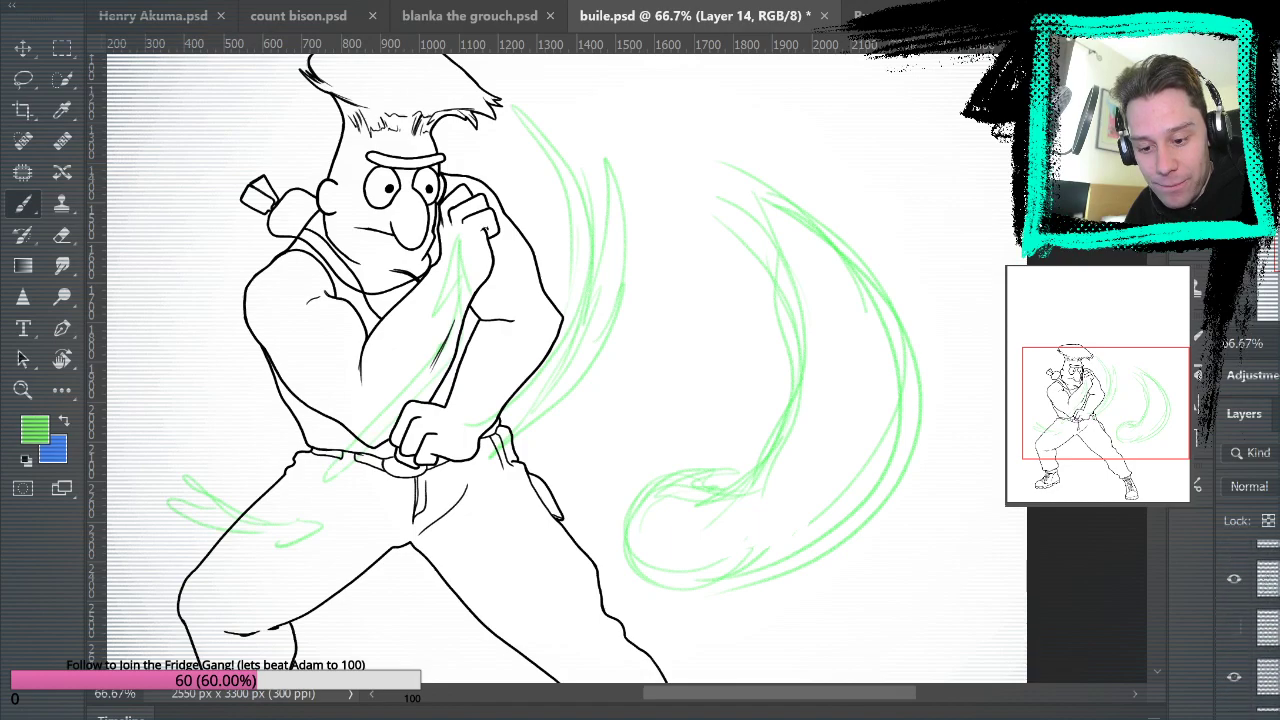
{"action": "scroll", "coordinate": [1262, 615], "scroll_direction": "up", "scroll_amount": 2}
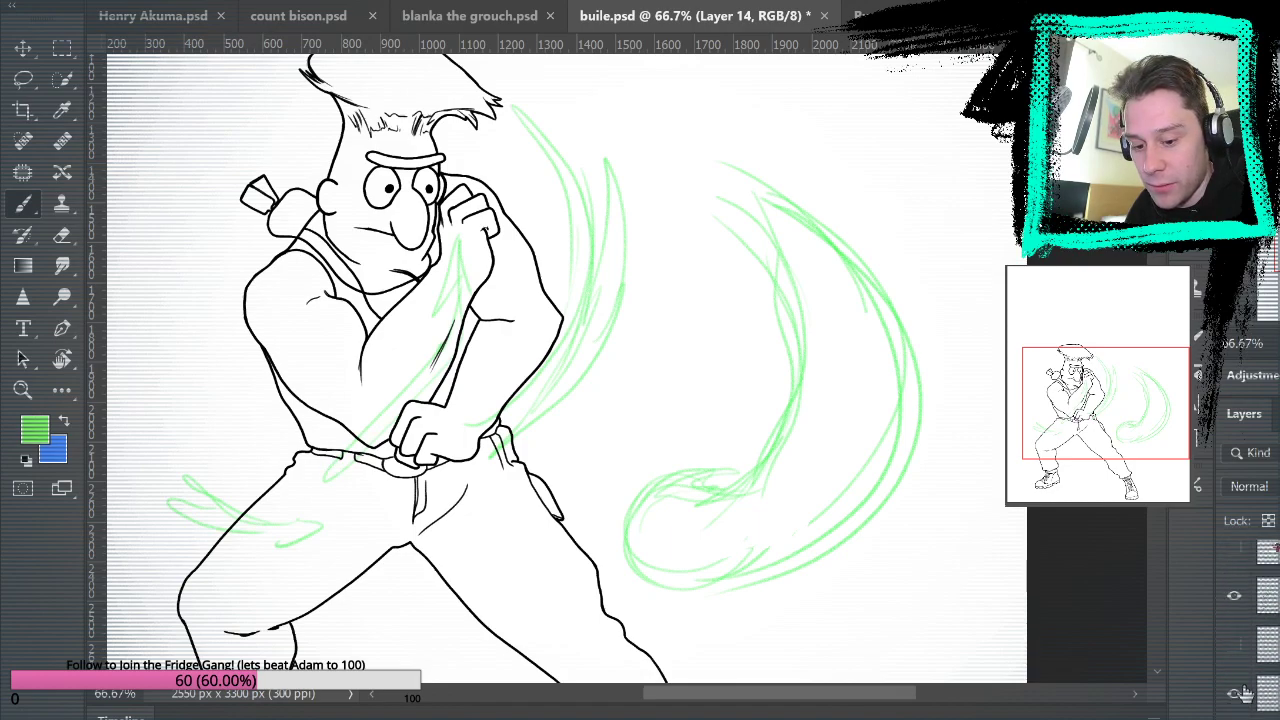
{"action": "scroll", "coordinate": [1262, 615], "scroll_direction": "up", "scroll_amount": 1}
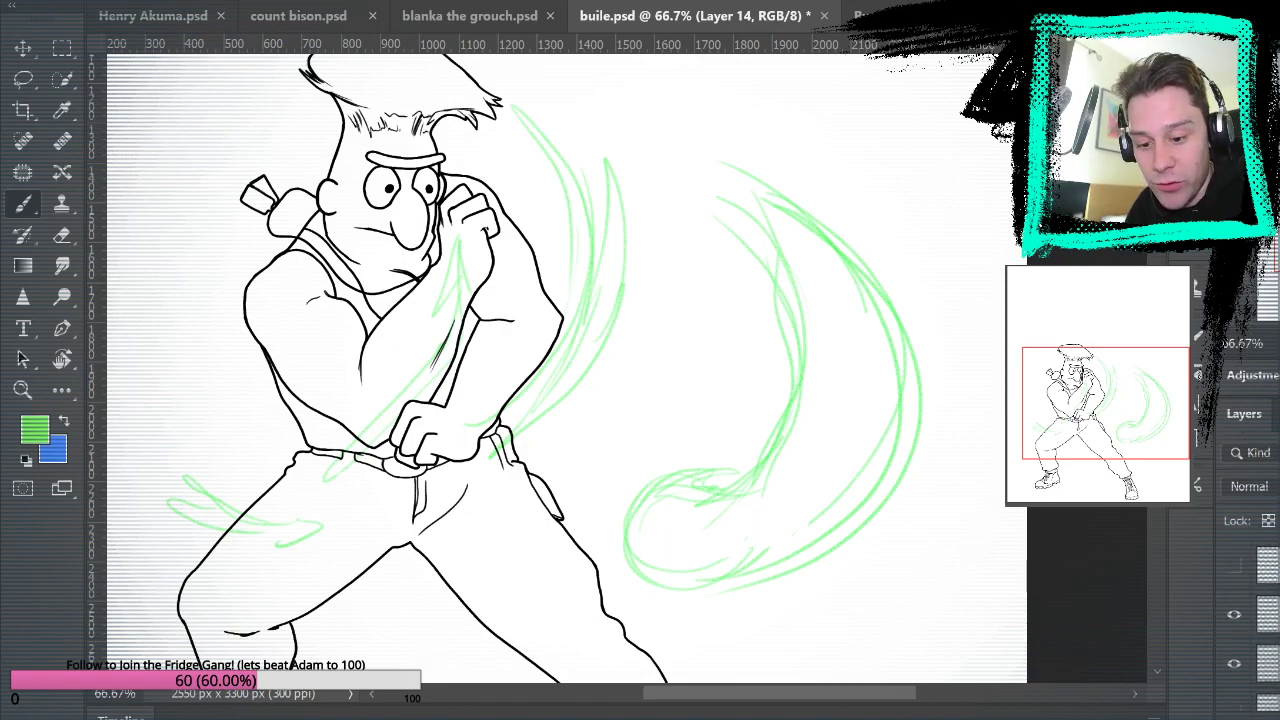
Identify the layer holding the green motion sketch, Layer 4, and rename it "sonic boom".
{"action": "left_click", "coordinate": [1234, 664]}
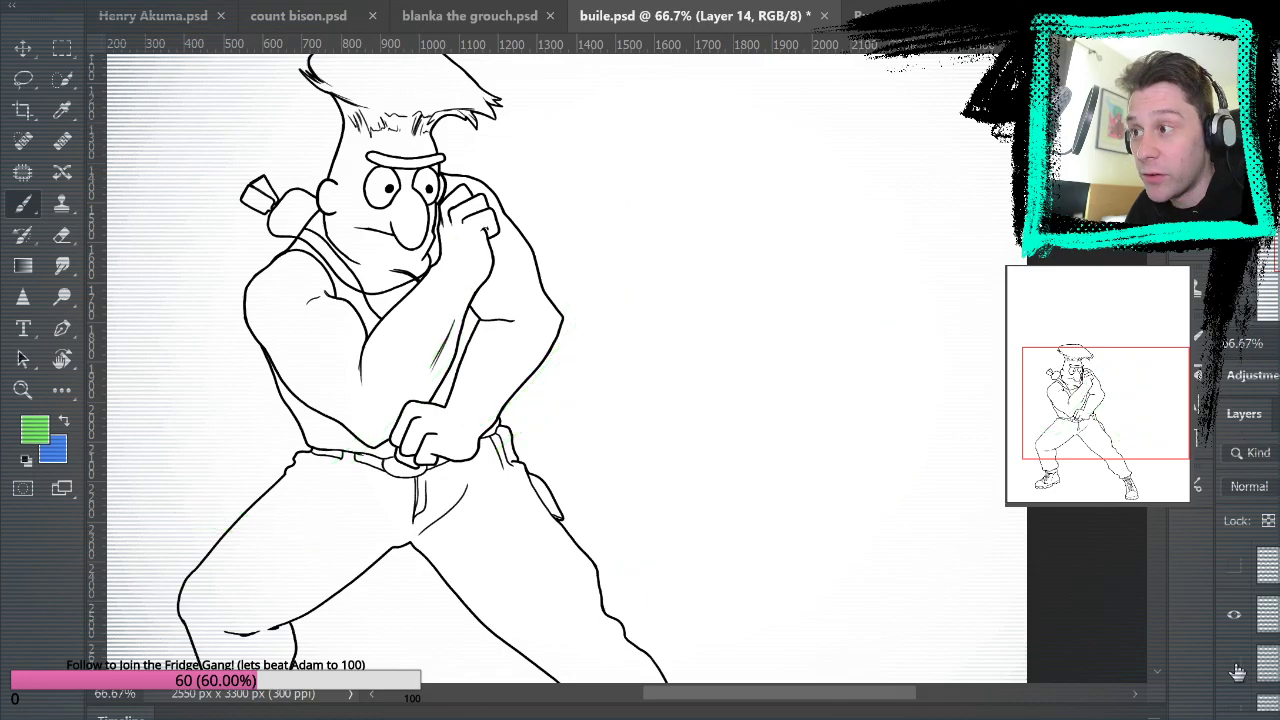
{"action": "left_click", "coordinate": [1234, 664]}
{"action": "left_click", "coordinate": [1269, 664]}
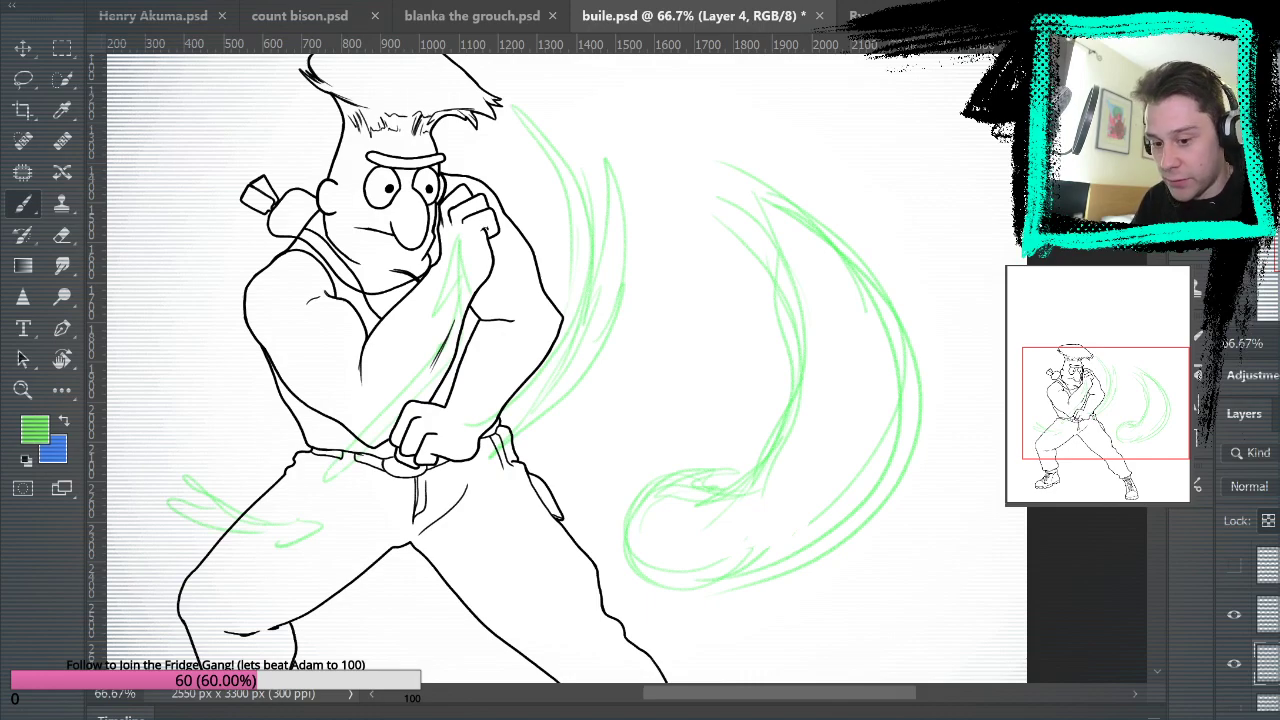
{"action": "key", "text": "Return"}
{"action": "scroll", "coordinate": [1250, 620], "scroll_direction": "down", "scroll_amount": 3}
{"action": "scroll", "coordinate": [1262, 620], "scroll_direction": "up", "scroll_amount": 1}
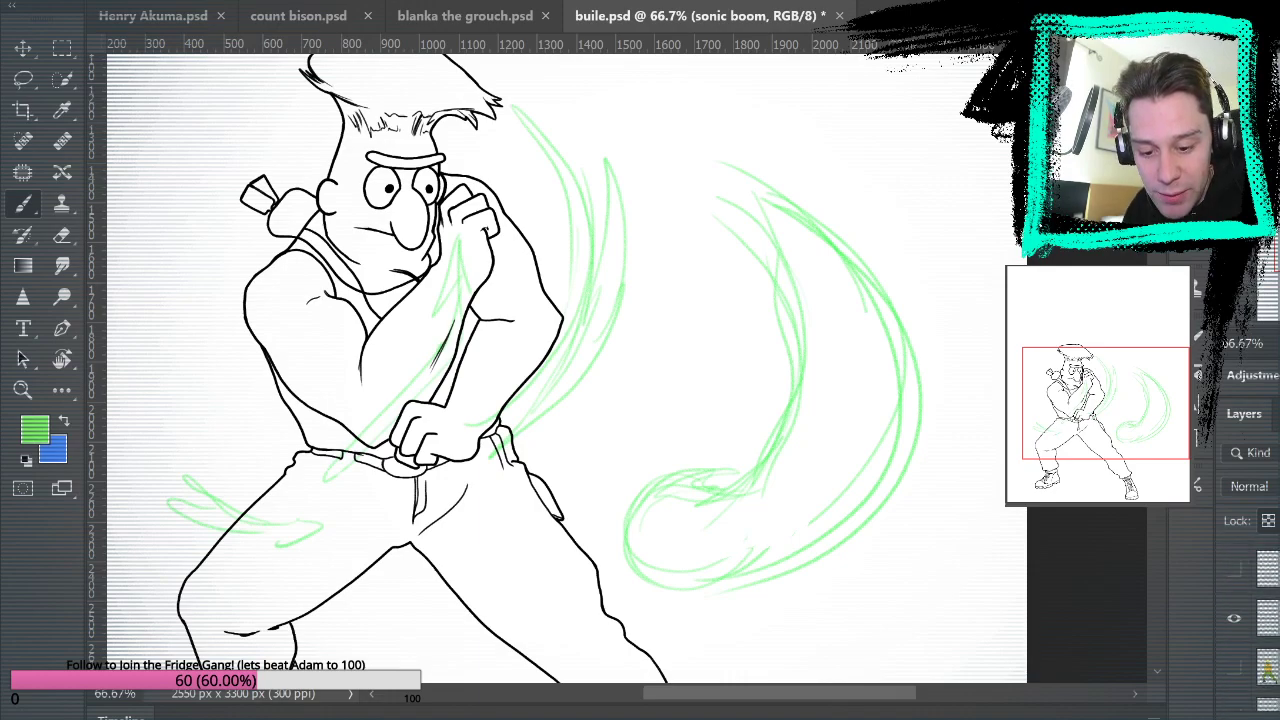
Select Layer 14 above the sketch and rename it "sonic boom real".
{"action": "left_click", "coordinate": [1245, 598]}
{"action": "scroll", "coordinate": [1250, 620], "scroll_direction": "up", "scroll_amount": 2}
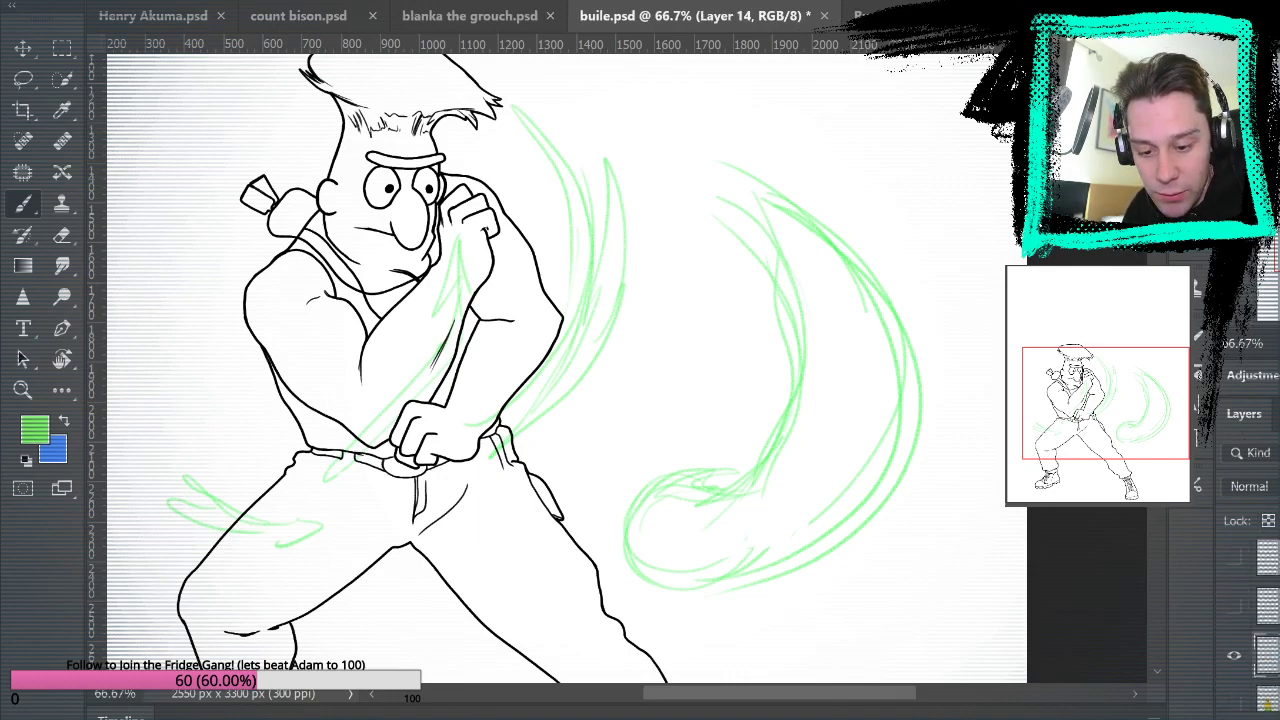
{"action": "scroll", "coordinate": [1250, 620], "scroll_direction": "down", "scroll_amount": 2}
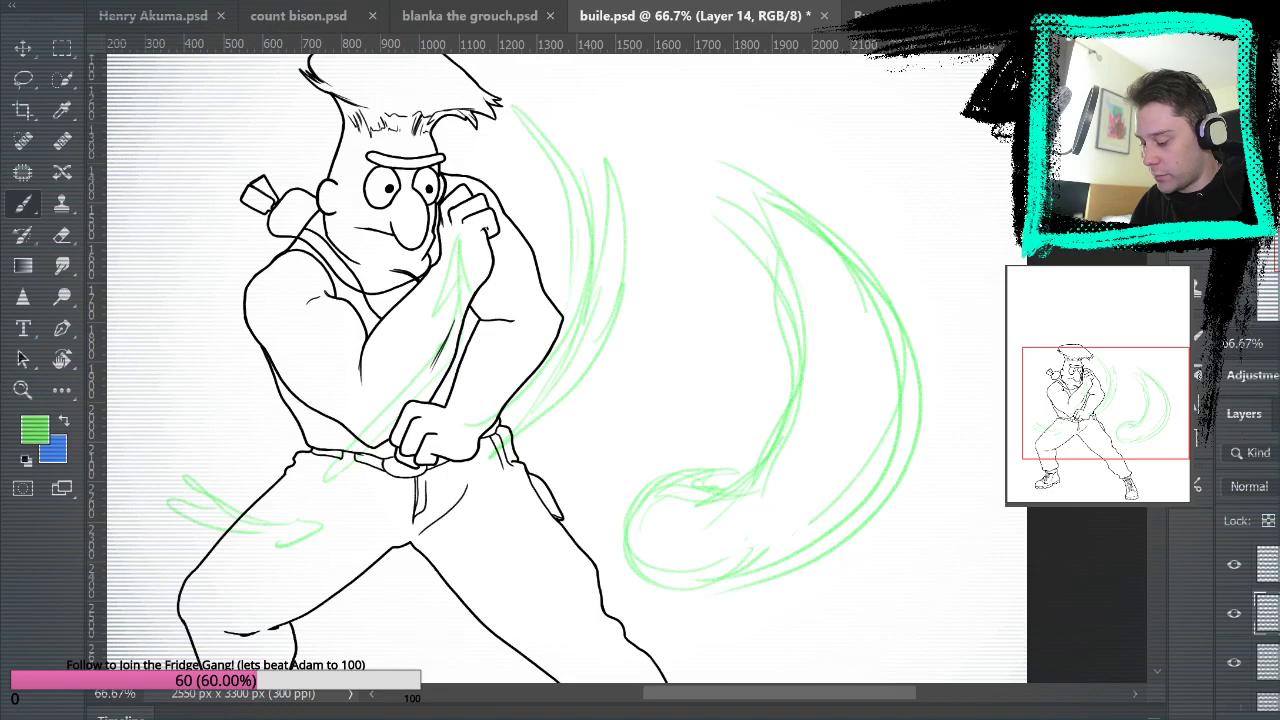
{"action": "key", "text": "Return"}
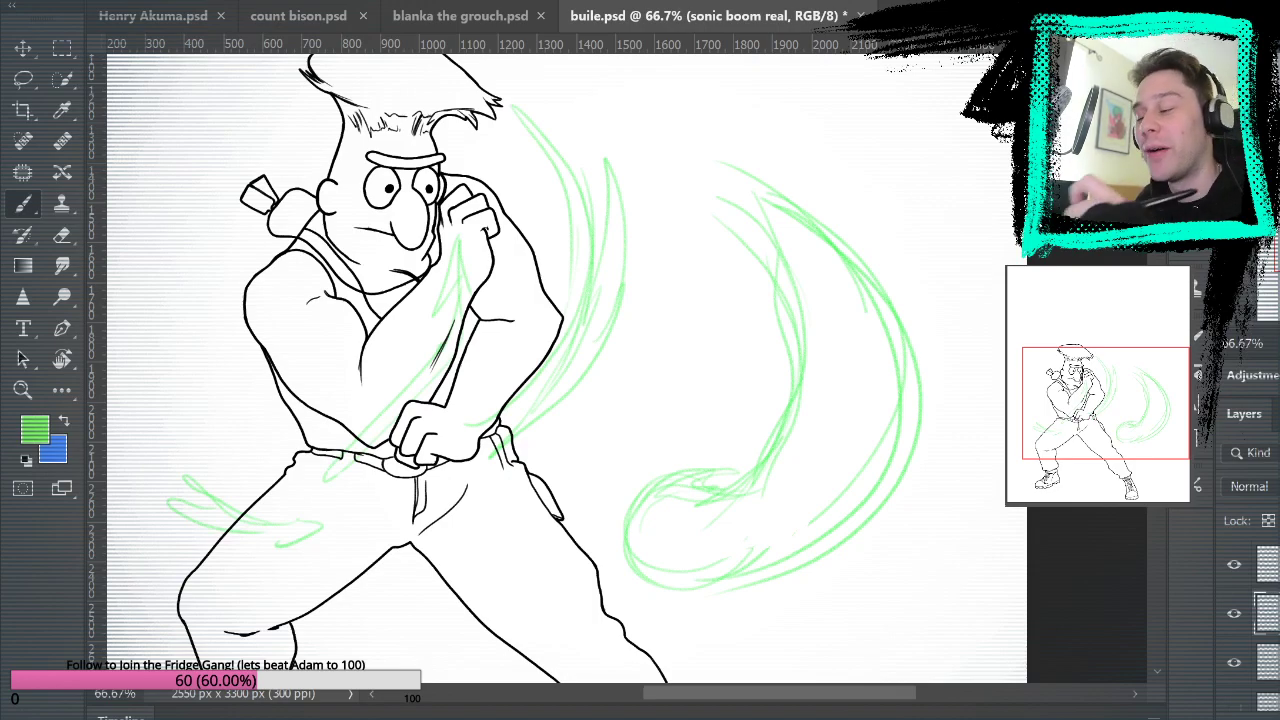
Try a green stroke along the inner edge of the curved motion sketch and undo it.
{"action": "mouse_move", "coordinate": [698, 369]}
{"action": "left_mouse_down"}
{"action": "mouse_move", "coordinate": [686, 371]}
{"action": "mouse_move", "coordinate": [726, 363]}
{"action": "left_mouse_up"}
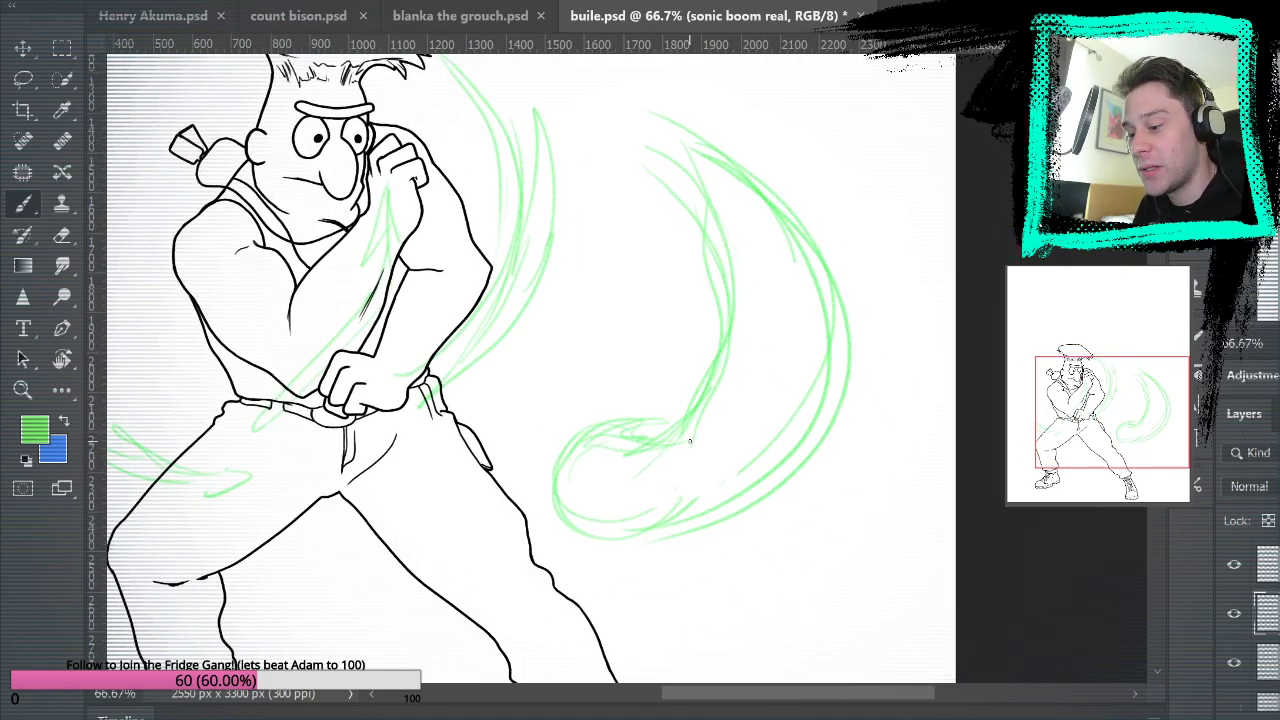
{"action": "left_click", "coordinate": [1233, 663]}
{"action": "left_click", "coordinate": [1233, 663]}
{"action": "mouse_move", "coordinate": [649, 438]}
{"action": "left_mouse_down"}
{"action": "mouse_move", "coordinate": [691, 402]}
{"action": "mouse_move", "coordinate": [706, 358]}
{"action": "left_mouse_up"}
{"action": "key", "text": "ctrl+z"}
Lower the opacity of the sonic boom sketch layer to a faint guide and reselect the sonic boom real layer.
{"action": "left_click", "coordinate": [1268, 663]}
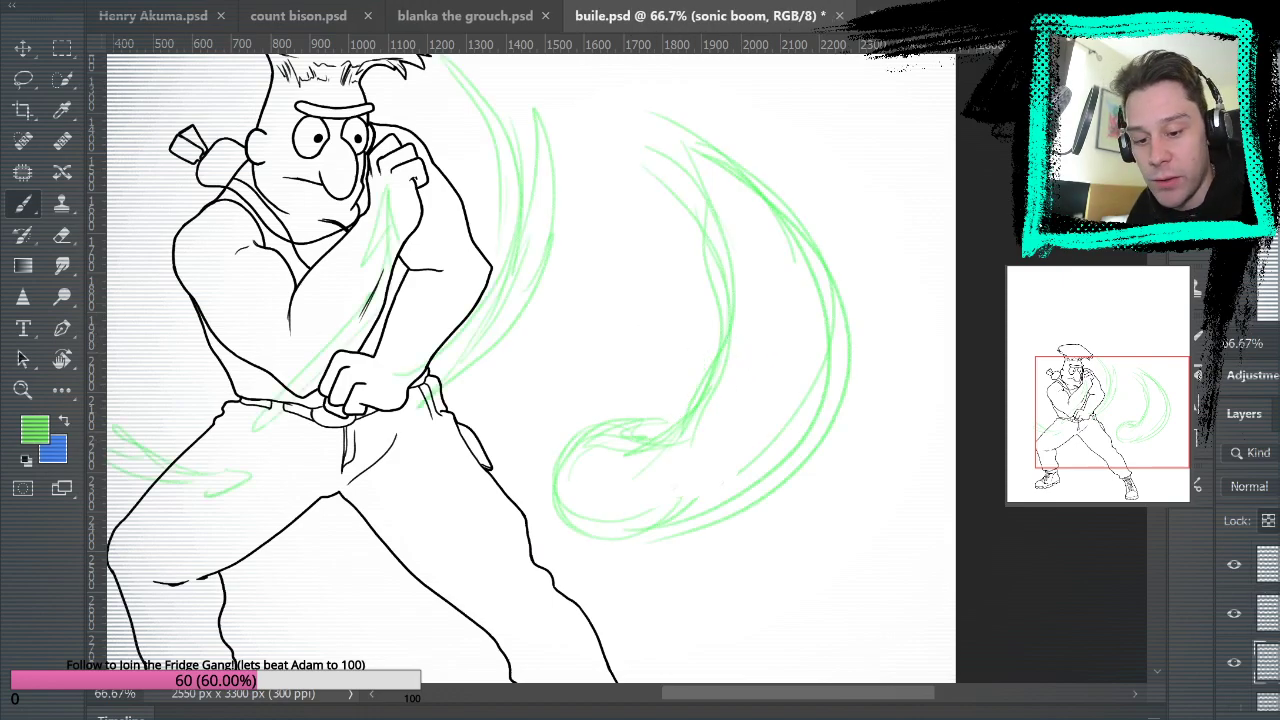
{"action": "left_click_drag", "start_coordinate": [1279, 503], "coordinate": [1270, 503]}
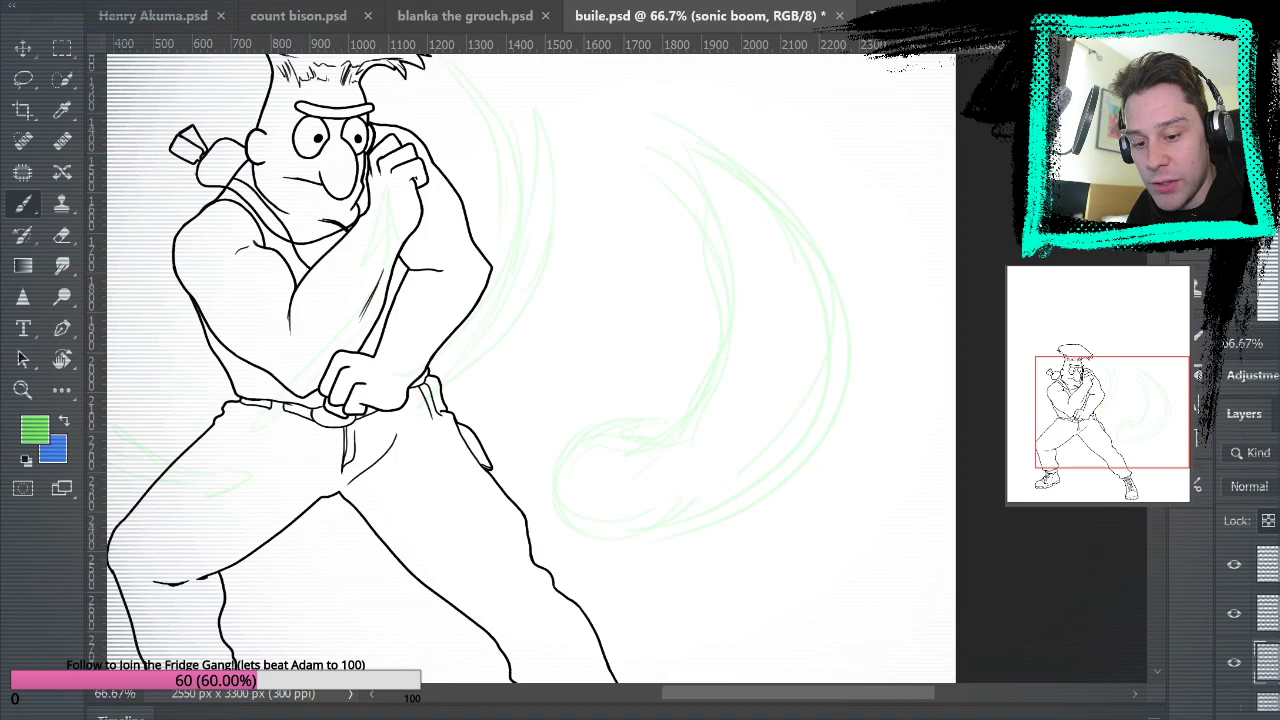
{"action": "left_click", "coordinate": [1268, 613]}
Trace the inner edge of the curved boom in green, adding a small oval and thin slivers beside the line.
{"action": "mouse_move", "coordinate": [673, 424]}
{"action": "left_mouse_down"}
{"action": "mouse_move", "coordinate": [724, 292]}
{"action": "mouse_move", "coordinate": [695, 237]}
{"action": "left_mouse_up"}
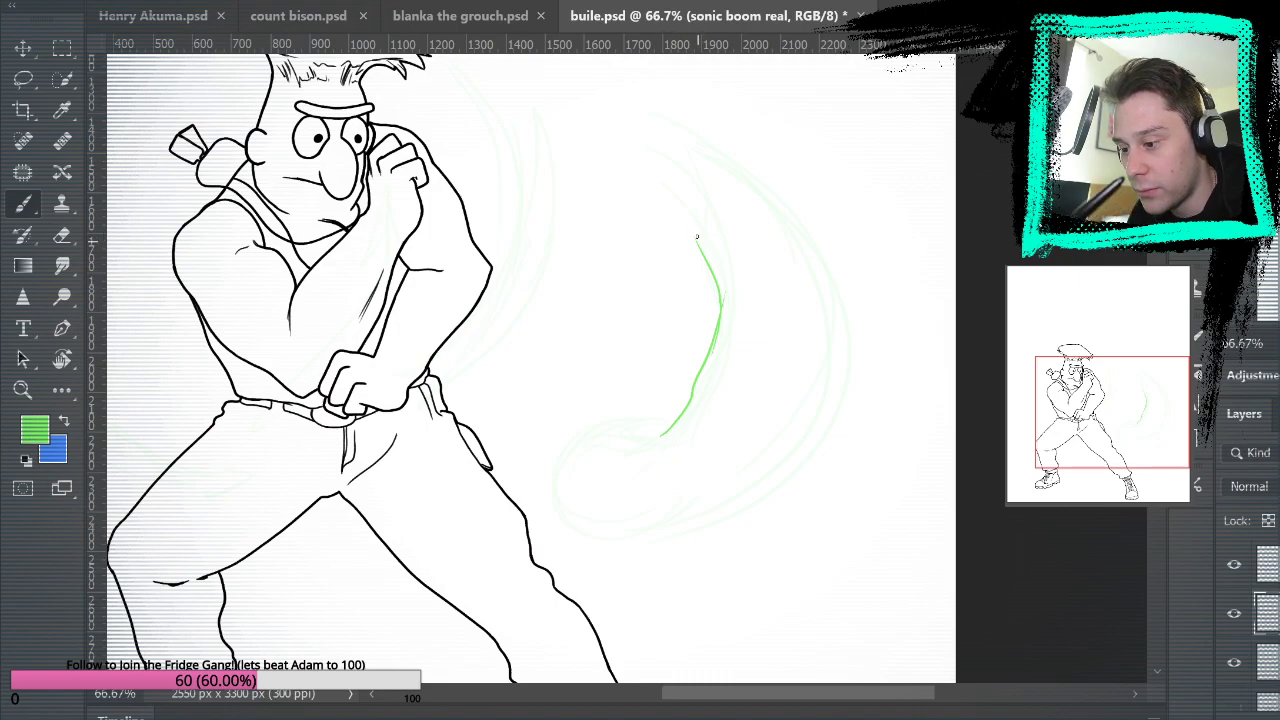
{"action": "mouse_move", "coordinate": [697, 250]}
{"action": "left_mouse_down"}
{"action": "mouse_move", "coordinate": [678, 204]}
{"action": "mouse_move", "coordinate": [702, 234]}
{"action": "left_mouse_up"}
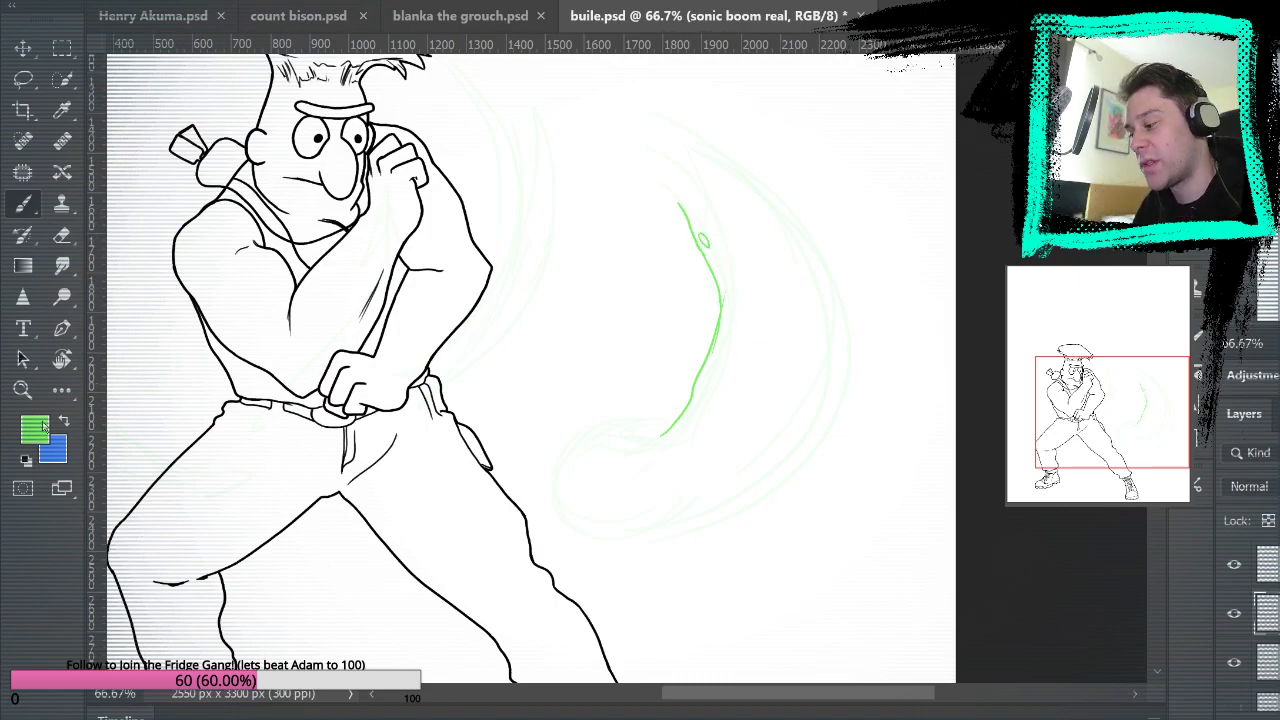
{"action": "key", "text": "z"}
{"action": "left_click", "coordinate": [733, 275]}
{"action": "left_click", "coordinate": [722, 237]}
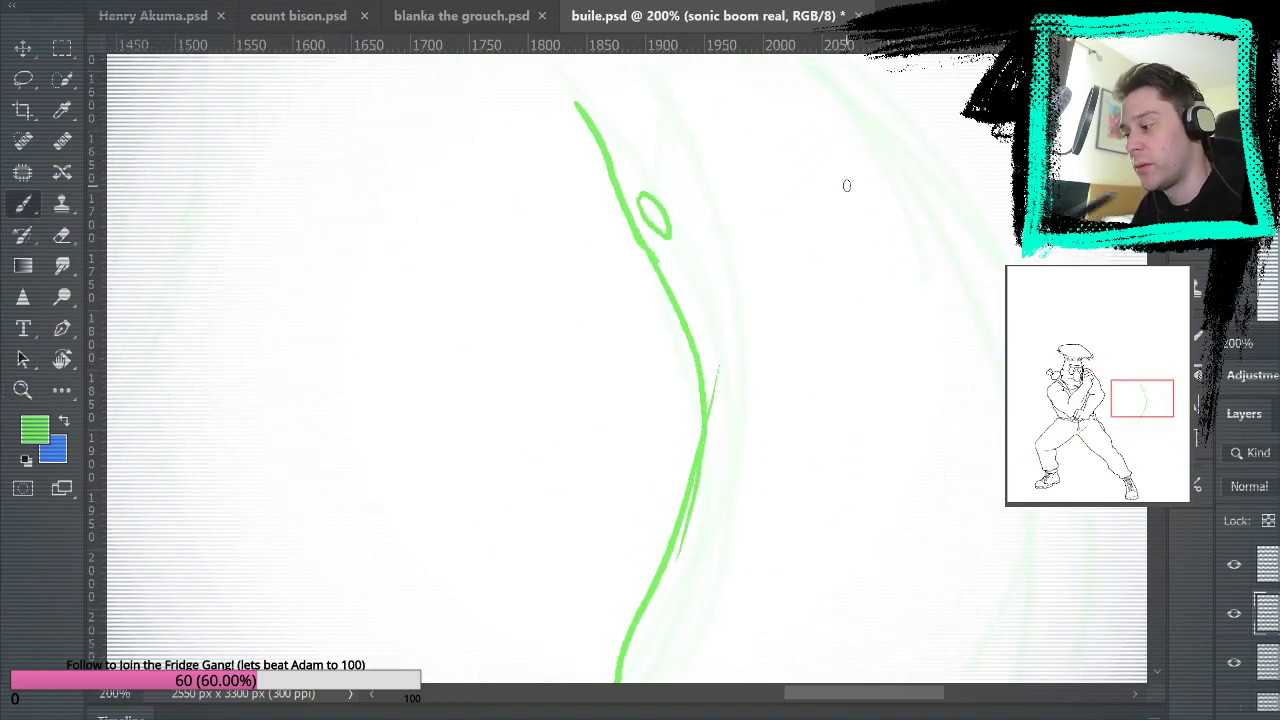
{"action": "left_click_drag", "start_coordinate": [734, 483], "coordinate": [786, 297]}
{"action": "mouse_move", "coordinate": [765, 250]}
{"action": "left_mouse_down"}
{"action": "mouse_move", "coordinate": [742, 407]}
{"action": "mouse_move", "coordinate": [765, 244]}
{"action": "left_mouse_up"}
{"action": "mouse_move", "coordinate": [714, 411]}
{"action": "left_mouse_down"}
{"action": "mouse_move", "coordinate": [703, 447]}
{"action": "mouse_move", "coordinate": [714, 412]}
{"action": "left_mouse_up"}
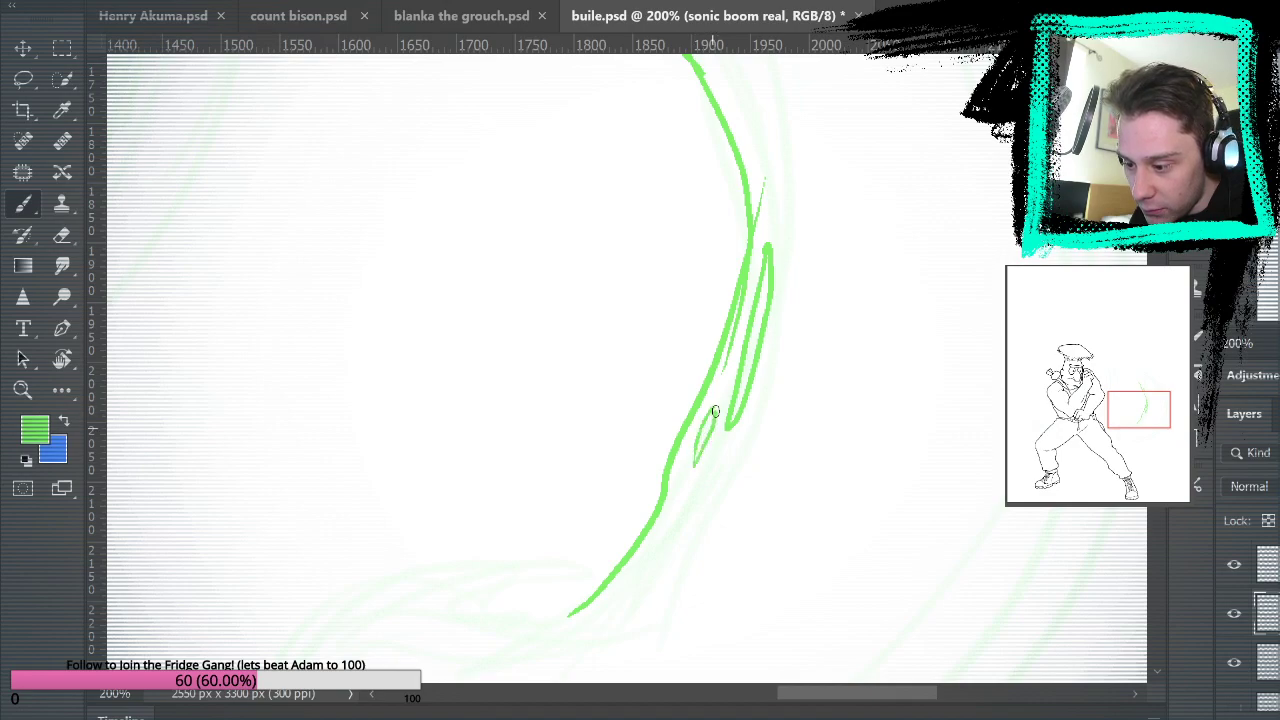
Brush overlapping tapered green streaks at the upper end of the boom's inner edge.
{"action": "left_click_drag", "start_coordinate": [877, 243], "coordinate": [814, 577]}
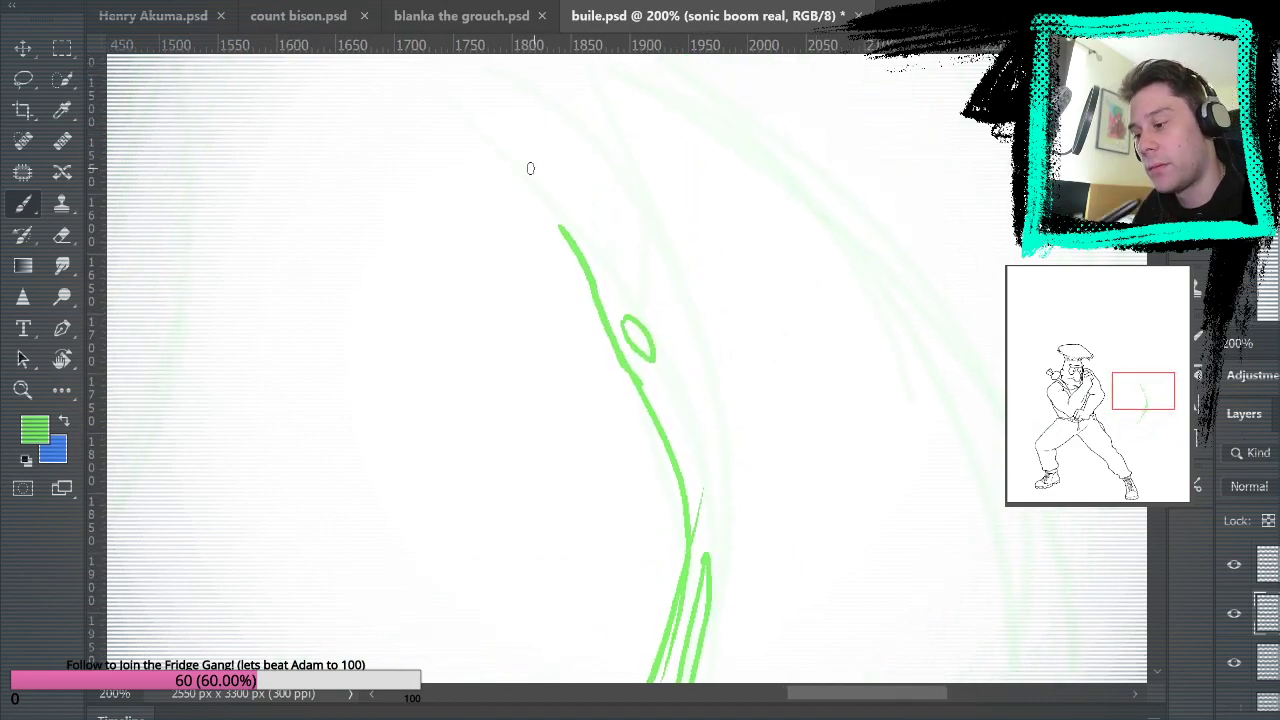
{"action": "left_click_drag", "start_coordinate": [512, 190], "coordinate": [623, 308]}
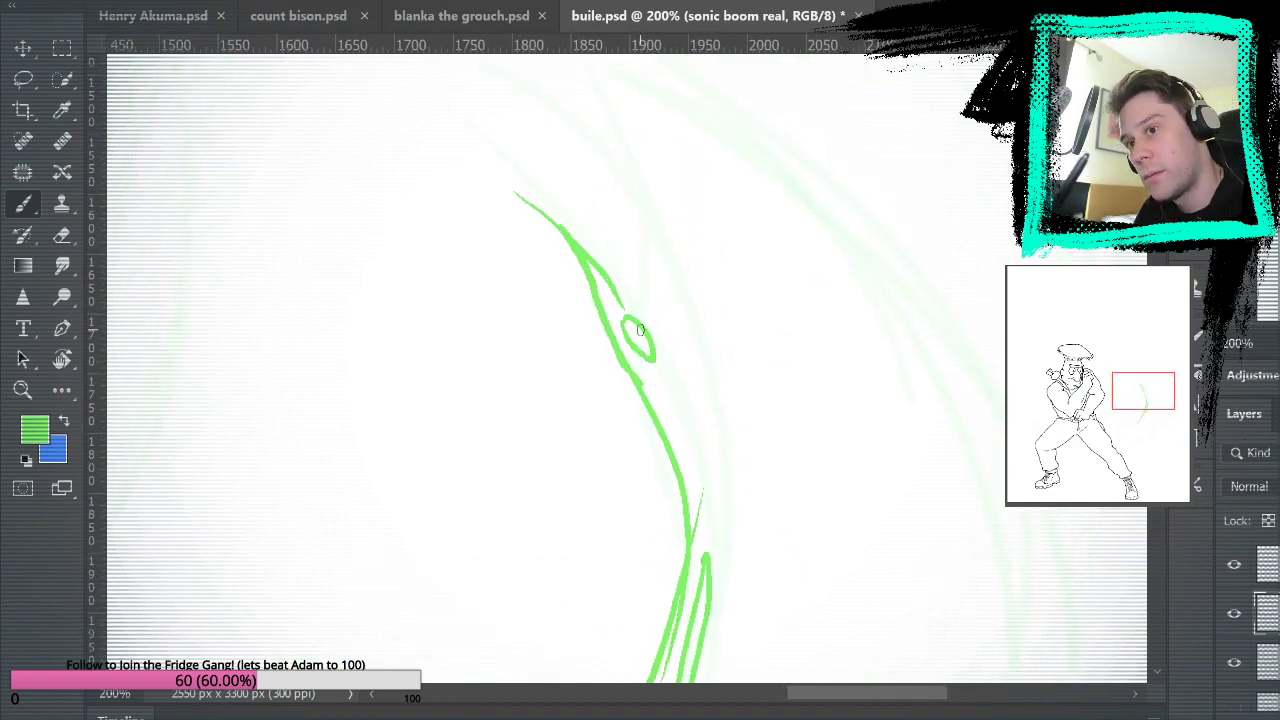
{"action": "left_click_drag", "start_coordinate": [515, 191], "coordinate": [592, 267]}
{"action": "key", "text": "ctrl+z"}
{"action": "left_click_drag", "start_coordinate": [512, 189], "coordinate": [592, 267]}
{"action": "left_click_drag", "start_coordinate": [482, 161], "coordinate": [615, 292]}
Draw a hooked, curved green streak above the inner-edge tip and thicken it with overlapping strokes.
{"action": "mouse_move", "coordinate": [518, 166]}
{"action": "left_mouse_down"}
{"action": "mouse_move", "coordinate": [620, 298]}
{"action": "mouse_move", "coordinate": [630, 198]}
{"action": "left_mouse_up"}
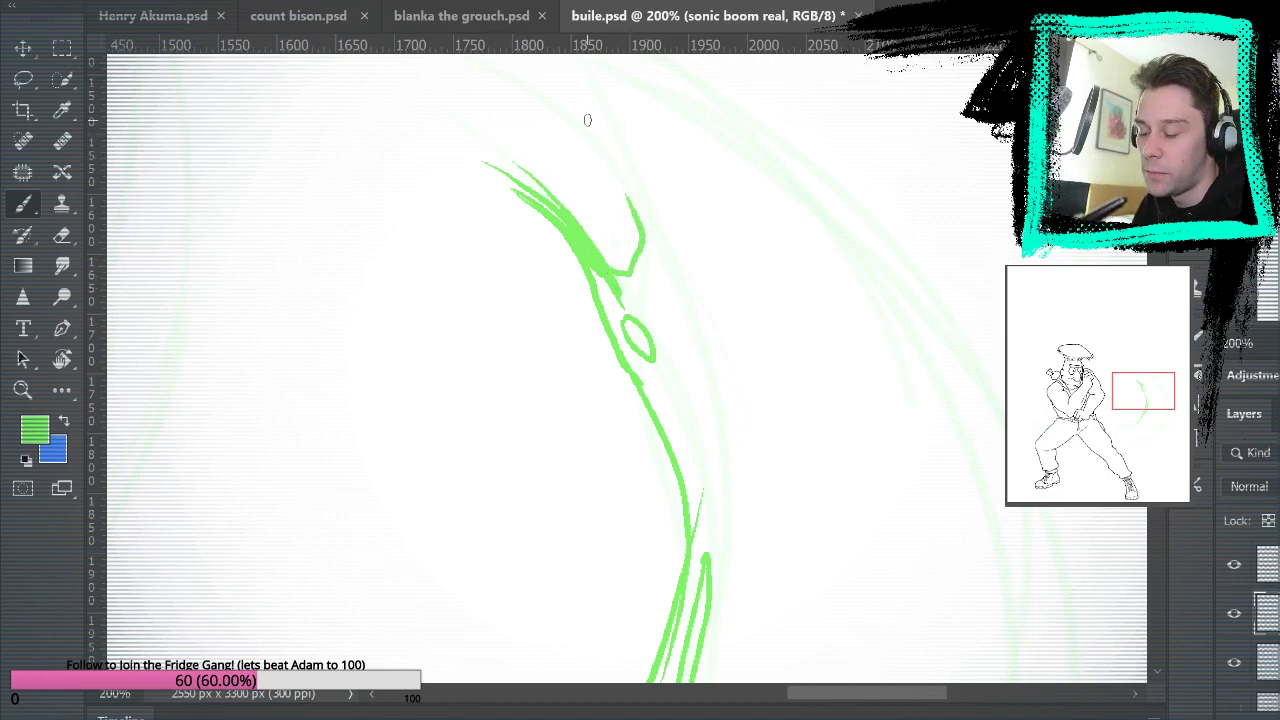
{"action": "left_click_drag", "start_coordinate": [760, 257], "coordinate": [873, 444]}
{"action": "mouse_move", "coordinate": [752, 418]}
{"action": "left_mouse_down"}
{"action": "mouse_move", "coordinate": [680, 309]}
{"action": "mouse_move", "coordinate": [558, 238]}
{"action": "mouse_move", "coordinate": [765, 410]}
{"action": "left_mouse_up"}
{"action": "key", "text": "ctrl+z"}
{"action": "left_click_drag", "start_coordinate": [609, 263], "coordinate": [768, 428]}
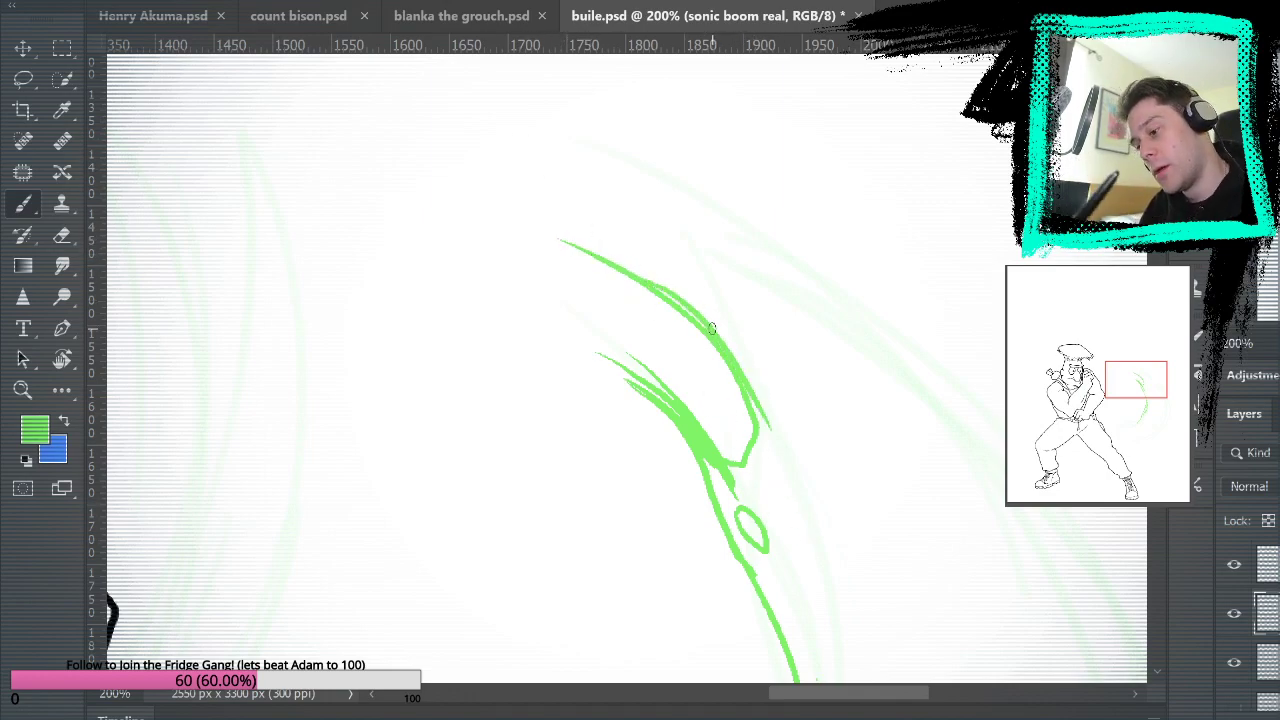
{"action": "left_click_drag", "start_coordinate": [643, 283], "coordinate": [728, 350]}
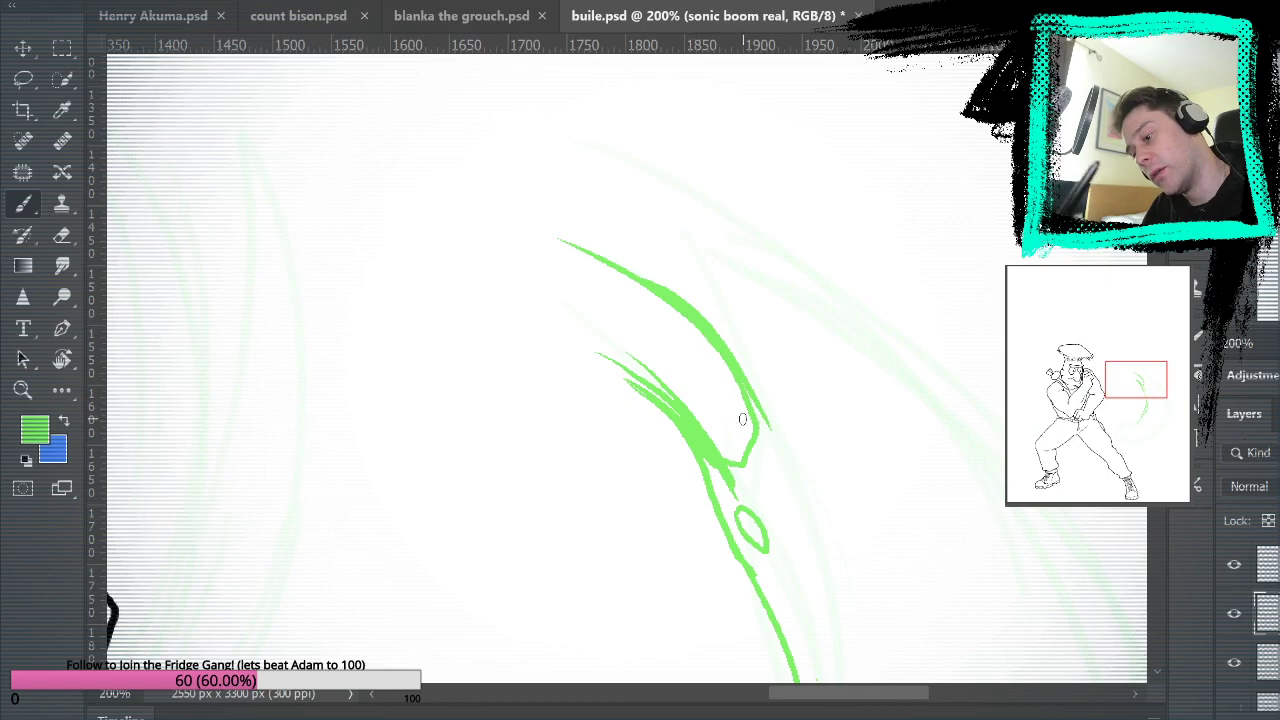
Add loose green speed streaks trailing off the inner tip and another pointed flick above the curved streak.
{"action": "left_click_drag", "start_coordinate": [556, 306], "coordinate": [656, 374]}
{"action": "mouse_move", "coordinate": [535, 290]}
{"action": "left_mouse_down"}
{"action": "mouse_move", "coordinate": [598, 327]}
{"action": "mouse_move", "coordinate": [586, 310]}
{"action": "left_mouse_up"}
{"action": "left_click_drag", "start_coordinate": [492, 258], "coordinate": [594, 320]}
{"action": "left_click_drag", "start_coordinate": [534, 286], "coordinate": [594, 322]}
{"action": "mouse_move", "coordinate": [1021, 543]}
{"action": "left_mouse_down"}
{"action": "mouse_move", "coordinate": [943, 474]}
{"action": "mouse_move", "coordinate": [929, 486]}
{"action": "left_mouse_up"}
{"action": "mouse_move", "coordinate": [646, 300]}
{"action": "left_mouse_down"}
{"action": "mouse_move", "coordinate": [640, 241]}
{"action": "mouse_move", "coordinate": [583, 165]}
{"action": "mouse_move", "coordinate": [664, 226]}
{"action": "left_mouse_up"}
{"action": "left_click_drag", "start_coordinate": [786, 325], "coordinate": [723, 394]}
{"action": "left_click_drag", "start_coordinate": [474, 209], "coordinate": [522, 238]}
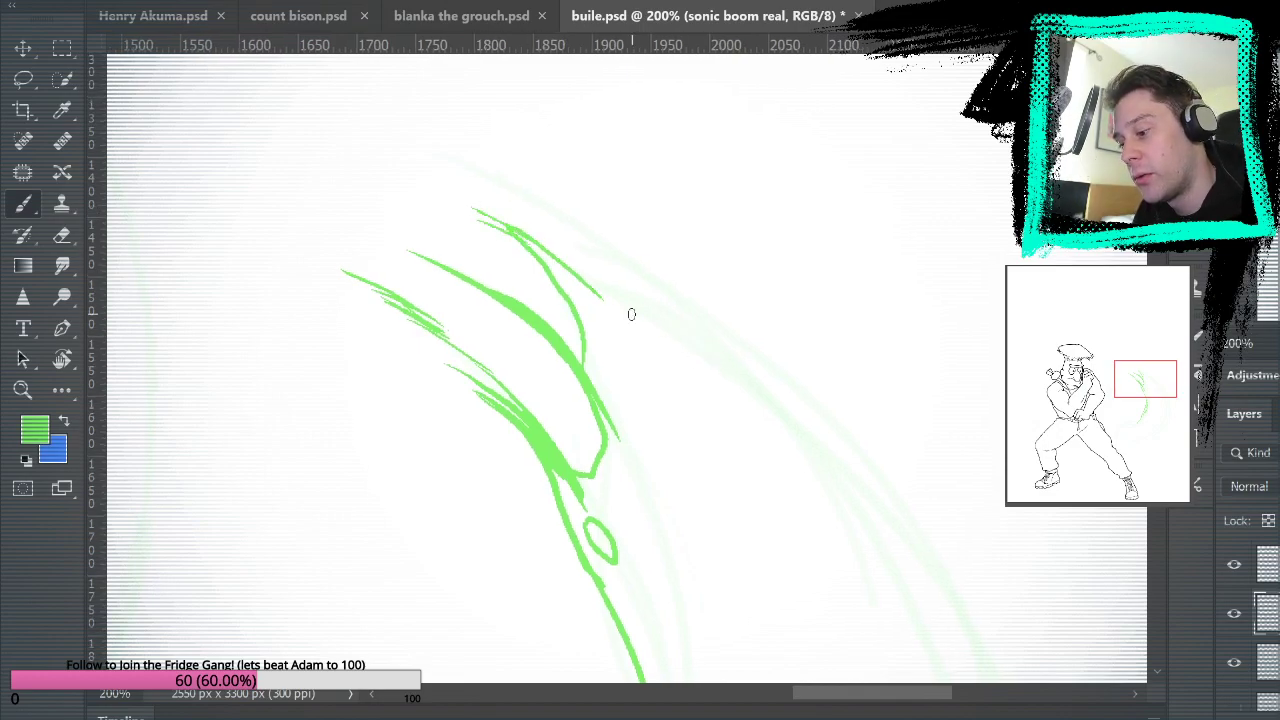
Brush the upper outer edge of the boom in green with long tapered strokes following the faint sketch.
{"action": "mouse_move", "coordinate": [594, 286]}
{"action": "left_mouse_down"}
{"action": "mouse_move", "coordinate": [563, 229]}
{"action": "mouse_move", "coordinate": [430, 175]}
{"action": "mouse_move", "coordinate": [826, 430]}
{"action": "left_mouse_up"}
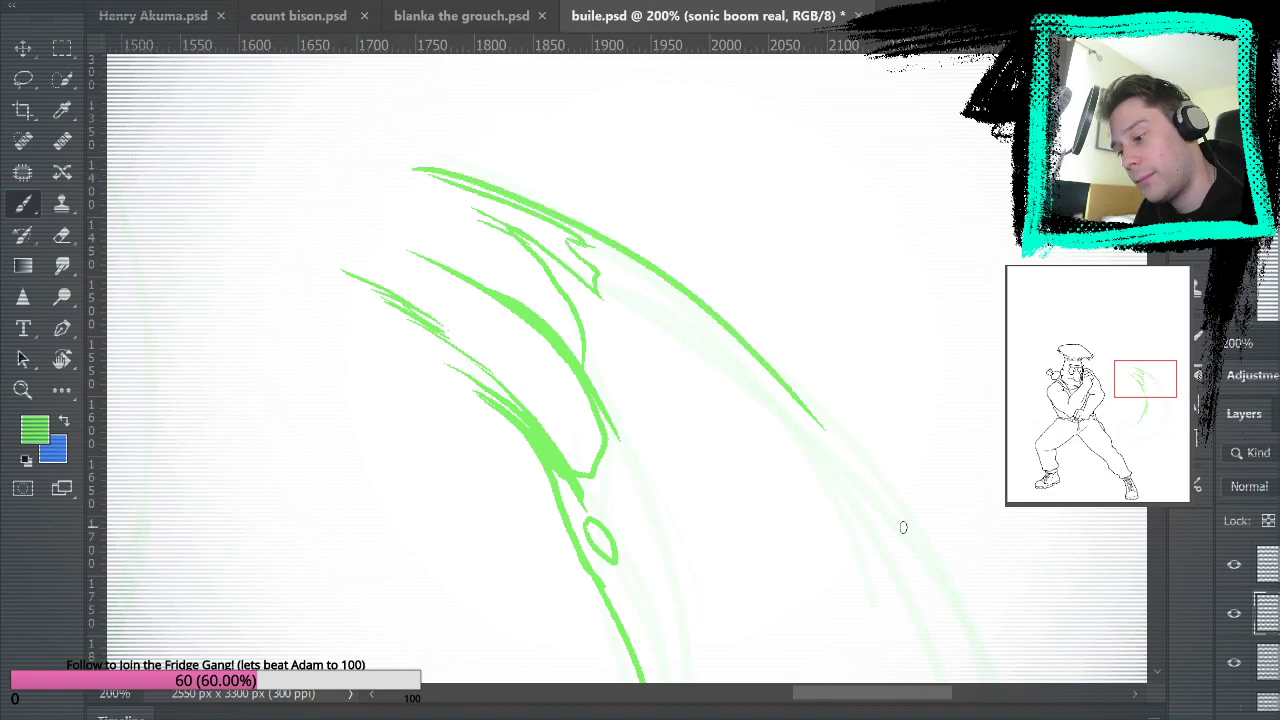
{"action": "mouse_move", "coordinate": [405, 146]}
{"action": "left_mouse_down"}
{"action": "mouse_move", "coordinate": [591, 223]}
{"action": "mouse_move", "coordinate": [700, 315]}
{"action": "left_mouse_up"}
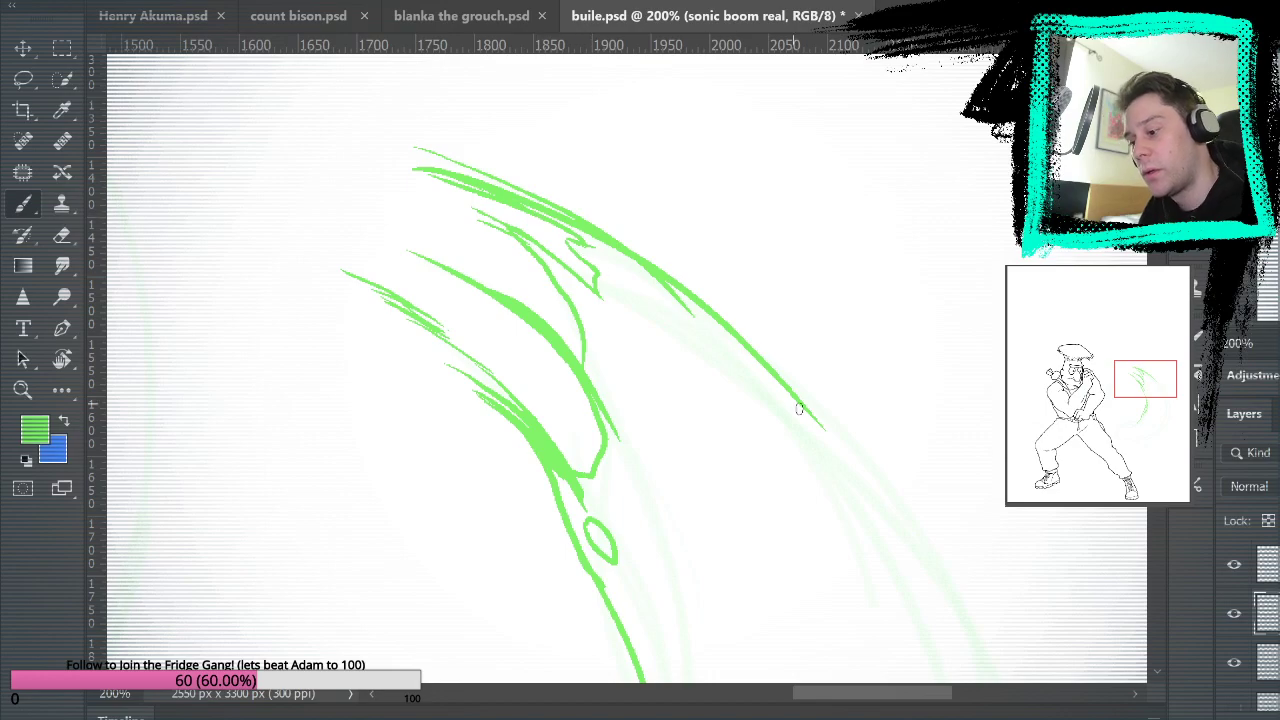
{"action": "left_click_drag", "start_coordinate": [890, 468], "coordinate": [870, 348]}
{"action": "left_click_drag", "start_coordinate": [845, 405], "coordinate": [752, 198]}
{"action": "left_click_drag", "start_coordinate": [909, 457], "coordinate": [914, 680]}
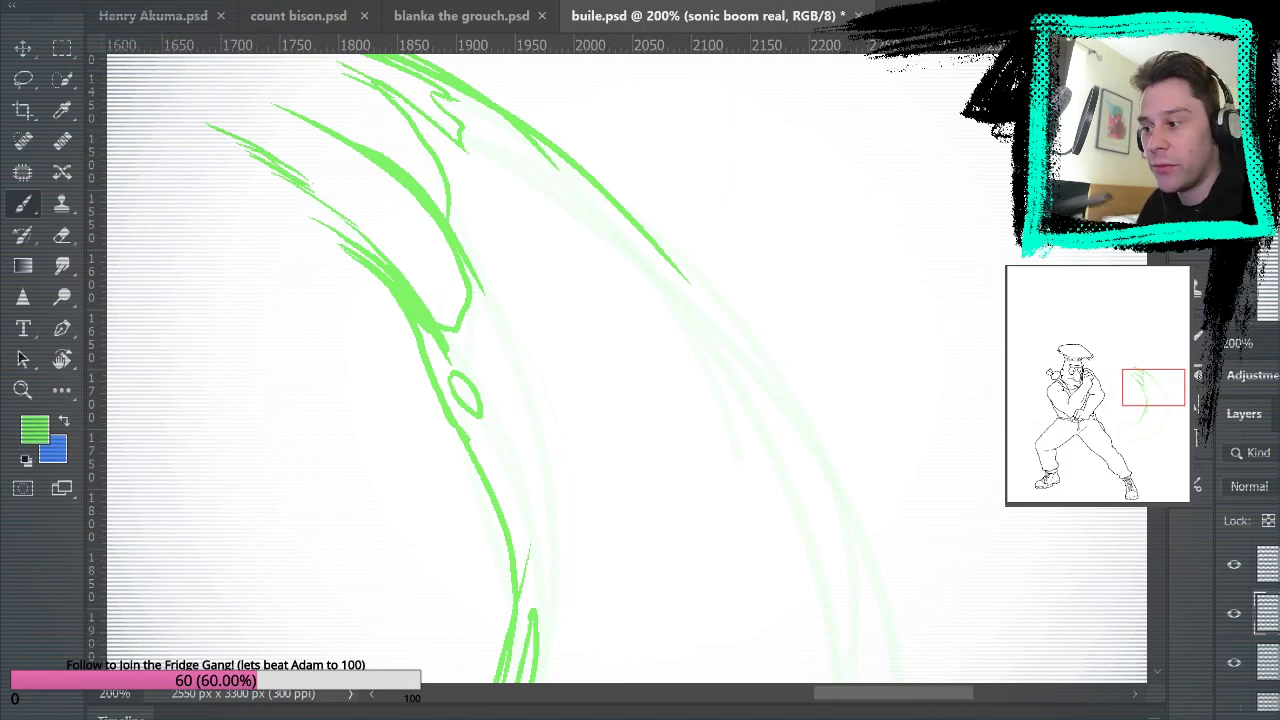
Show the reference images, examine the glowing sonic boom in the game screenshot up close, and hide the references again.
{"action": "key", "text": "ctrl+0"}
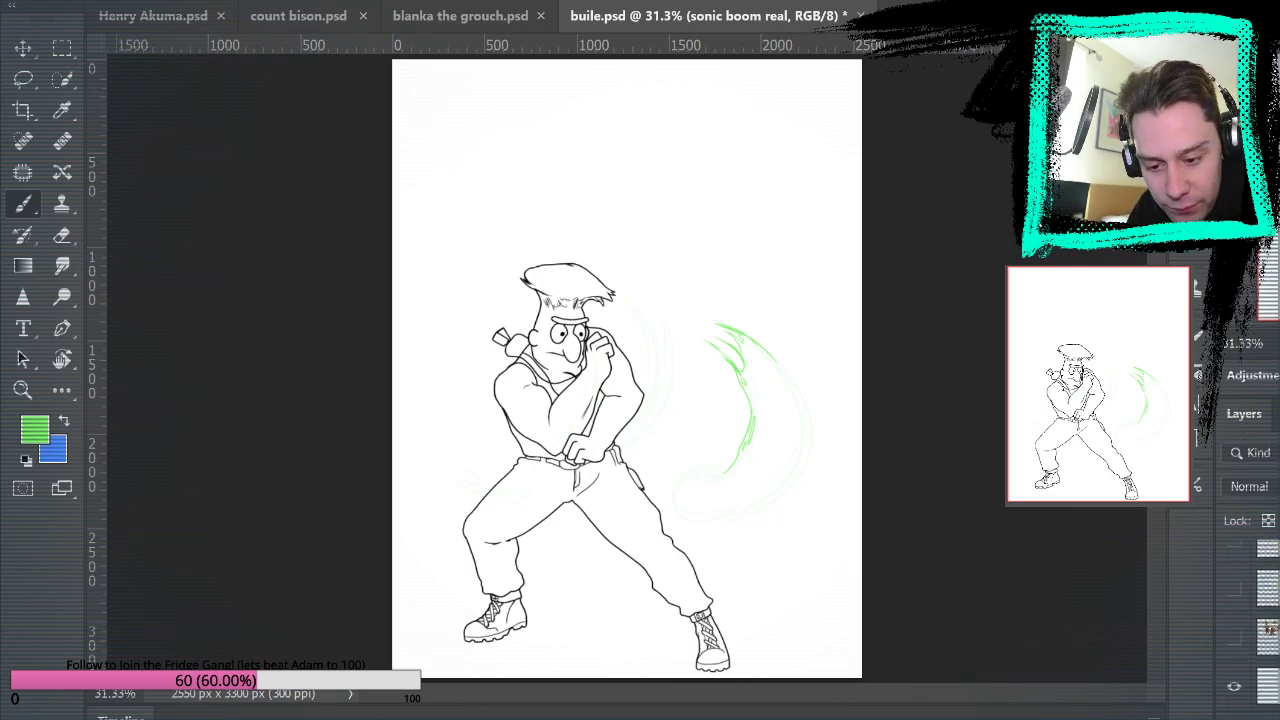
{"action": "left_click", "coordinate": [1234, 637]}
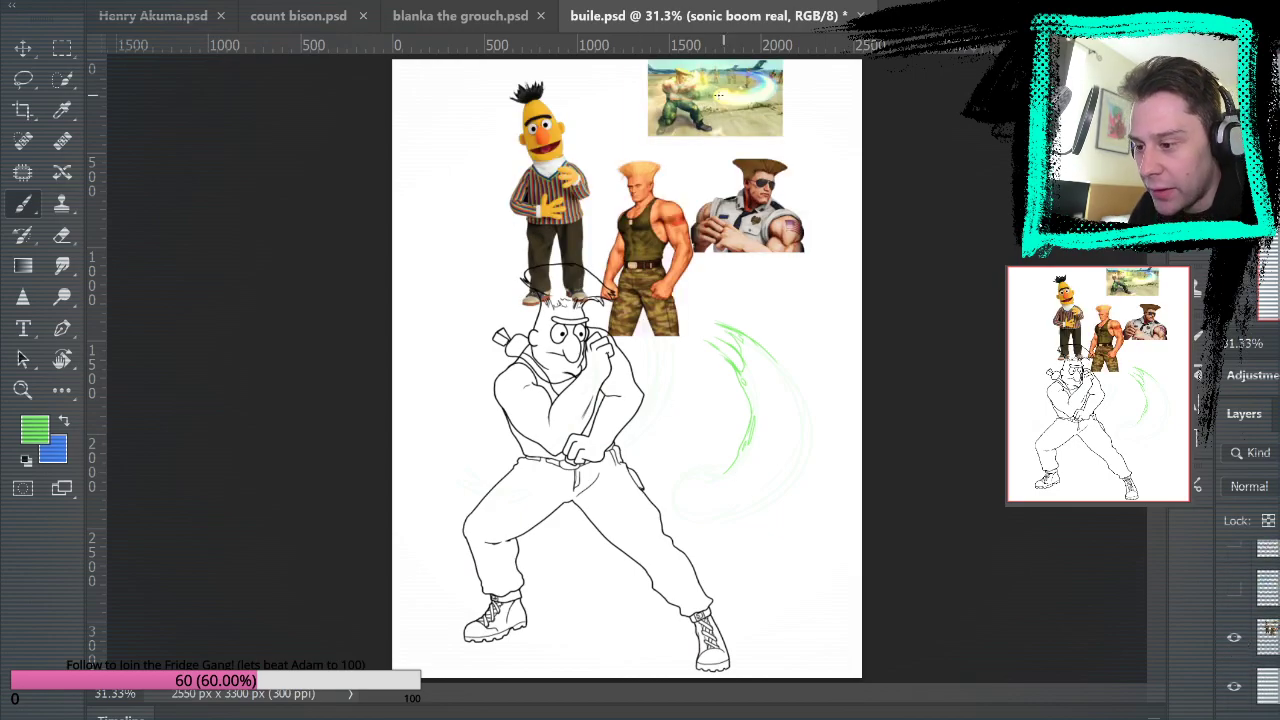
{"action": "left_click", "coordinate": [23, 390]}
{"action": "left_click", "coordinate": [767, 90]}
{"action": "left_click", "coordinate": [767, 90]}
{"action": "left_click", "coordinate": [769, 89]}
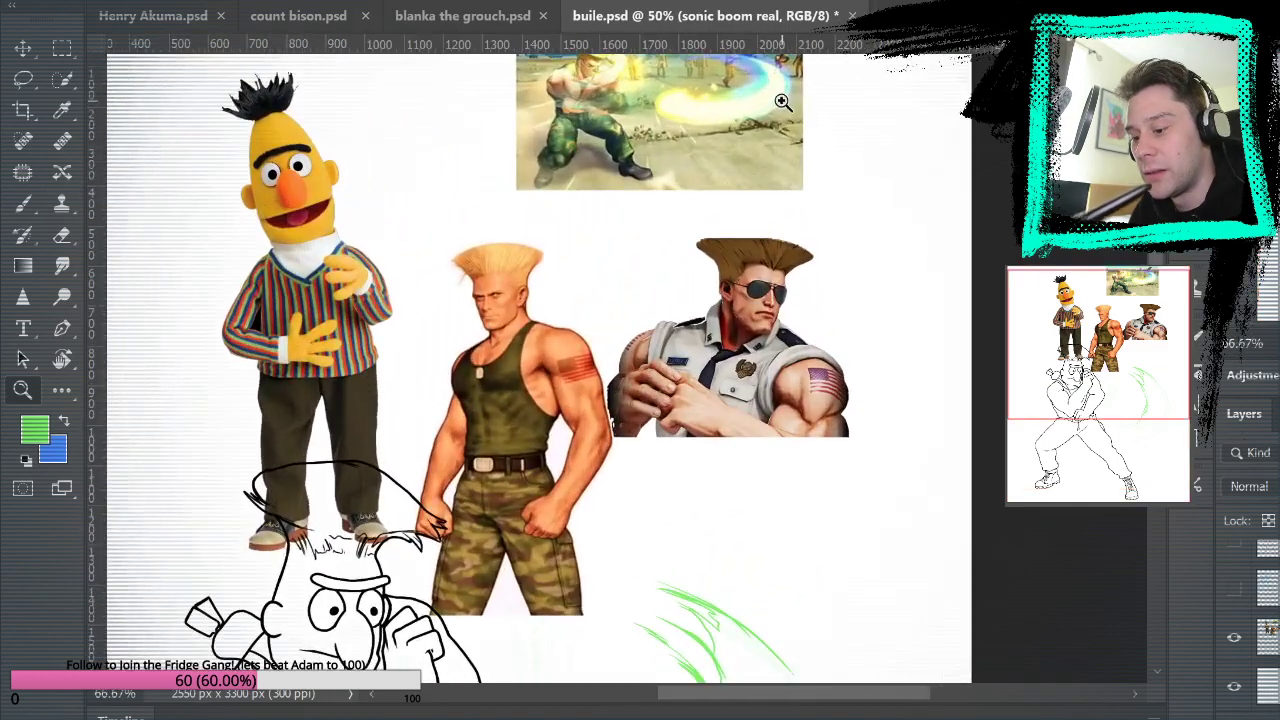
{"action": "left_click", "coordinate": [727, 215]}
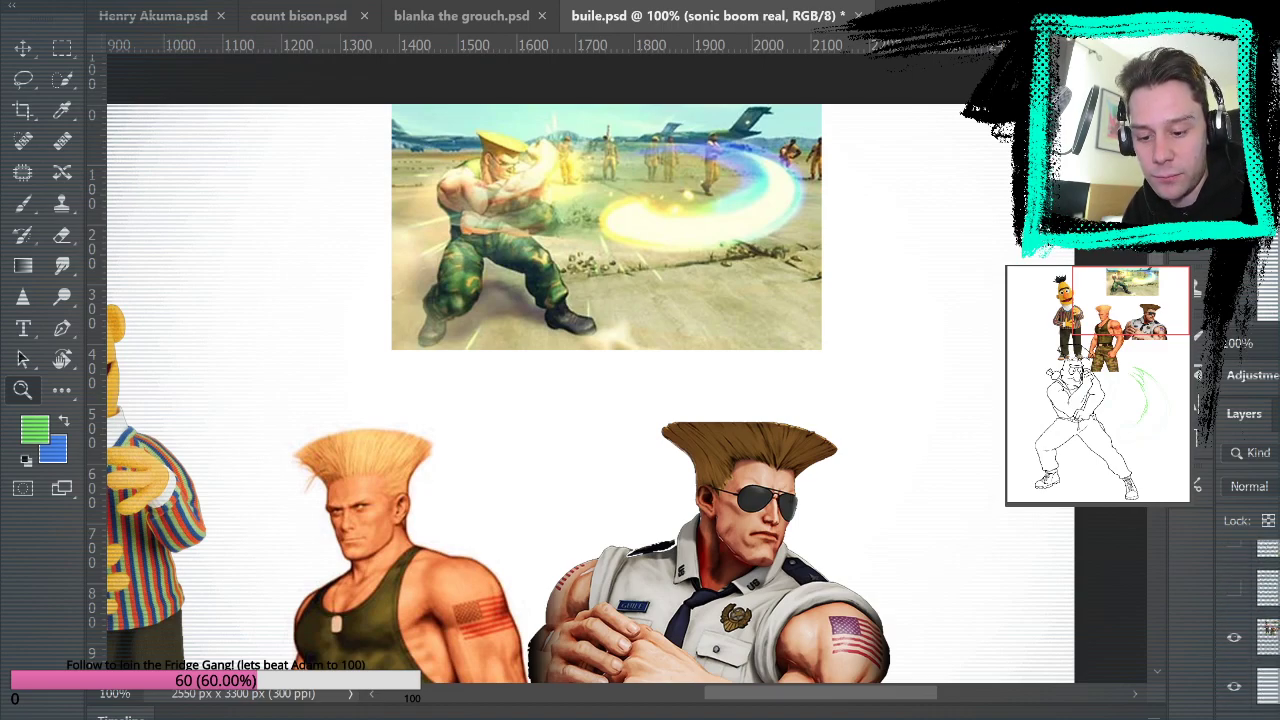
{"action": "left_click", "coordinate": [1234, 637]}
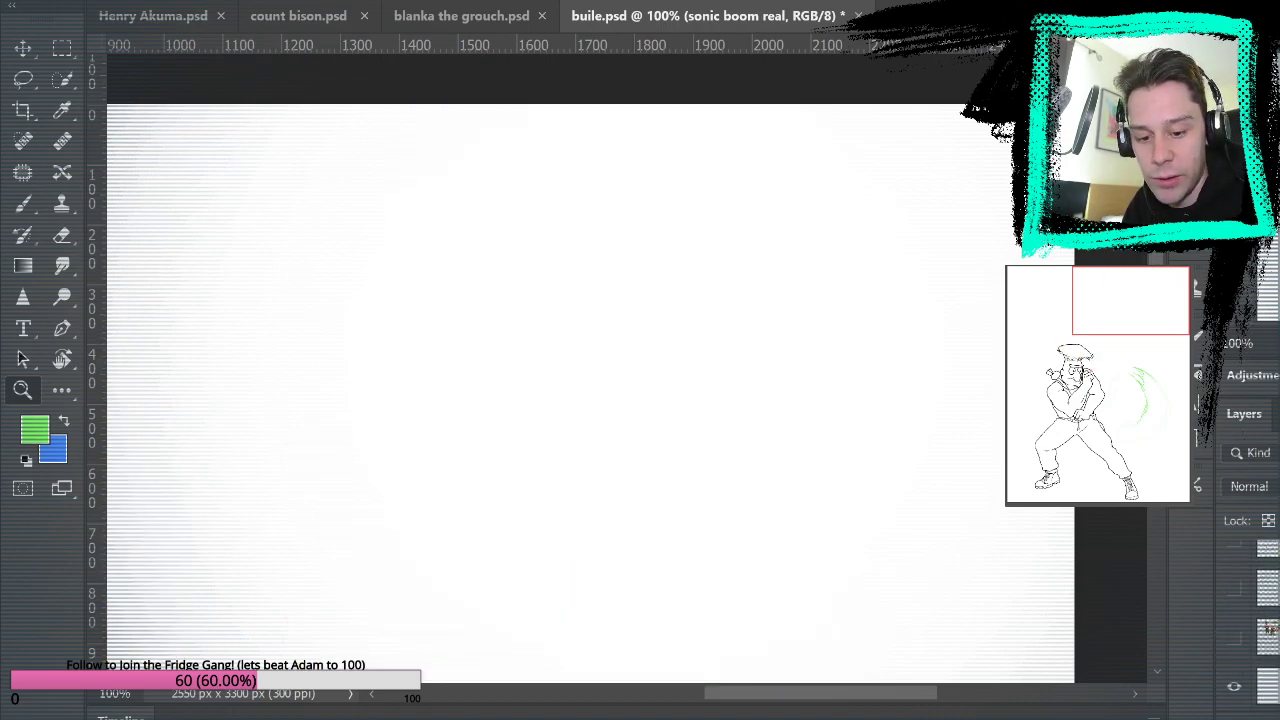
Extend the boom's green outer edge down its far side with the Brush, redoing the long stroke as needed.
{"action": "left_click_drag", "start_coordinate": [951, 586], "coordinate": [869, 289]}
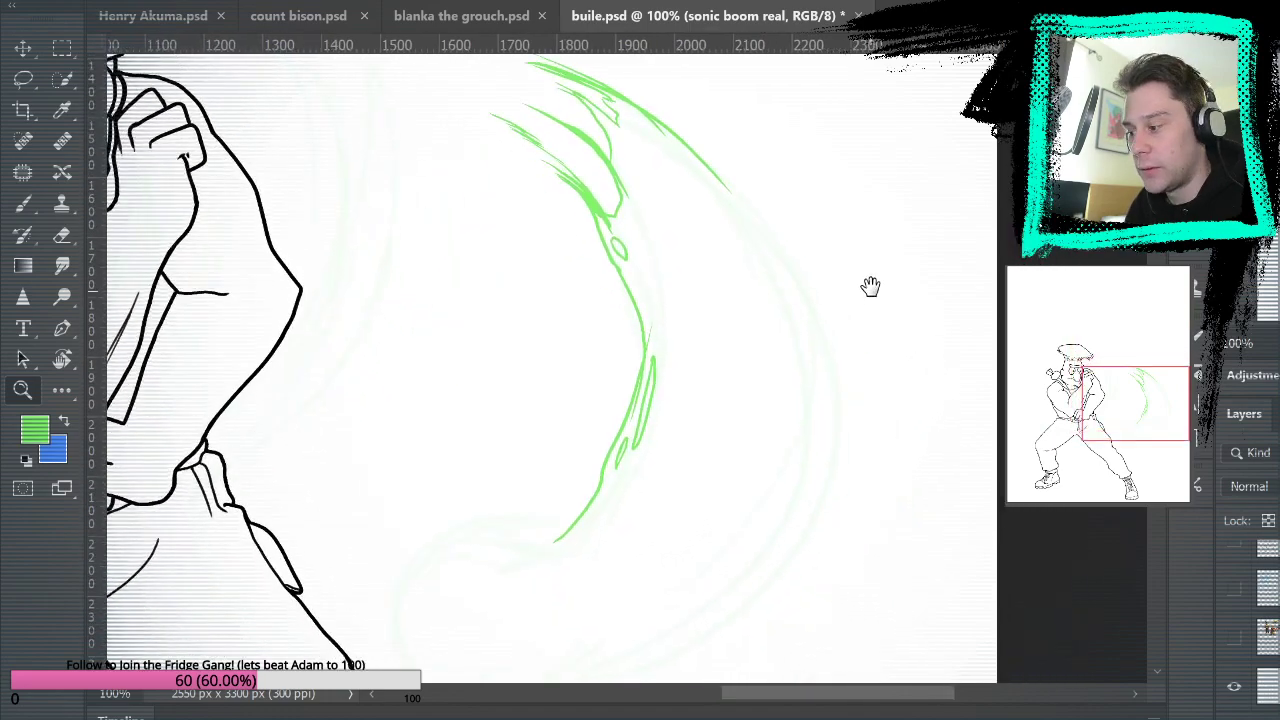
{"action": "key", "text": "b"}
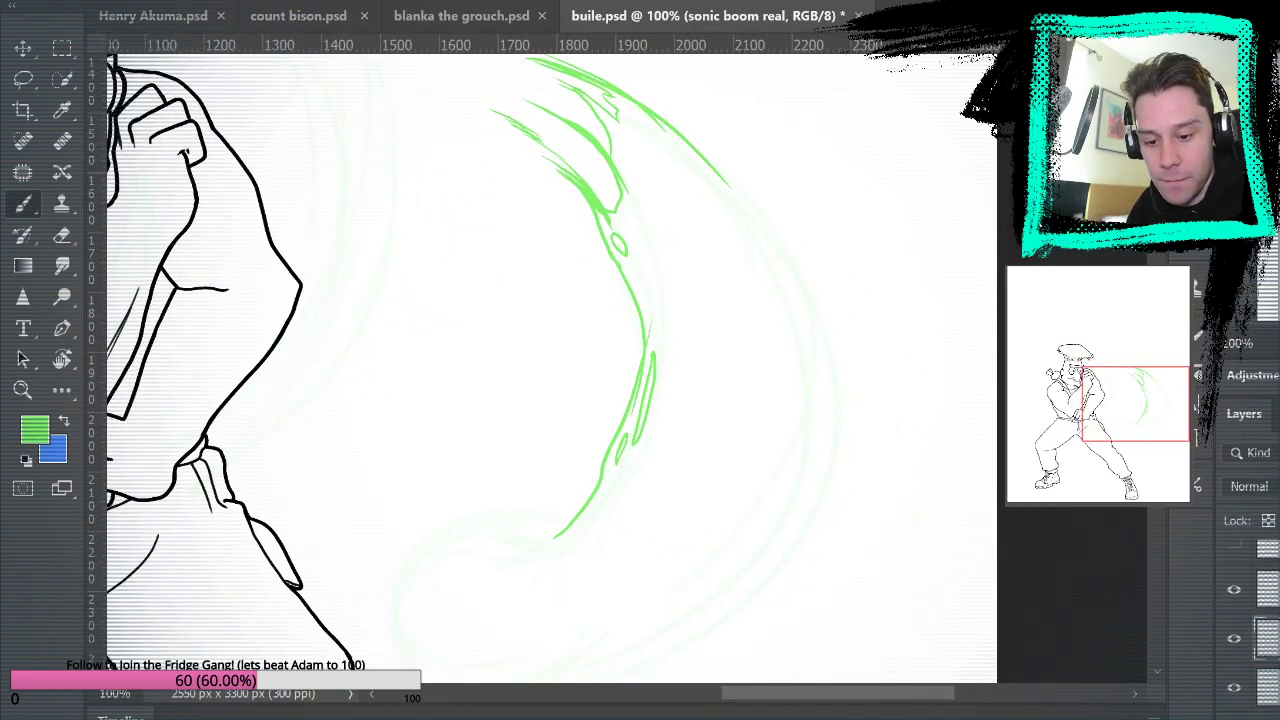
{"action": "left_click_drag", "start_coordinate": [702, 147], "coordinate": [768, 229]}
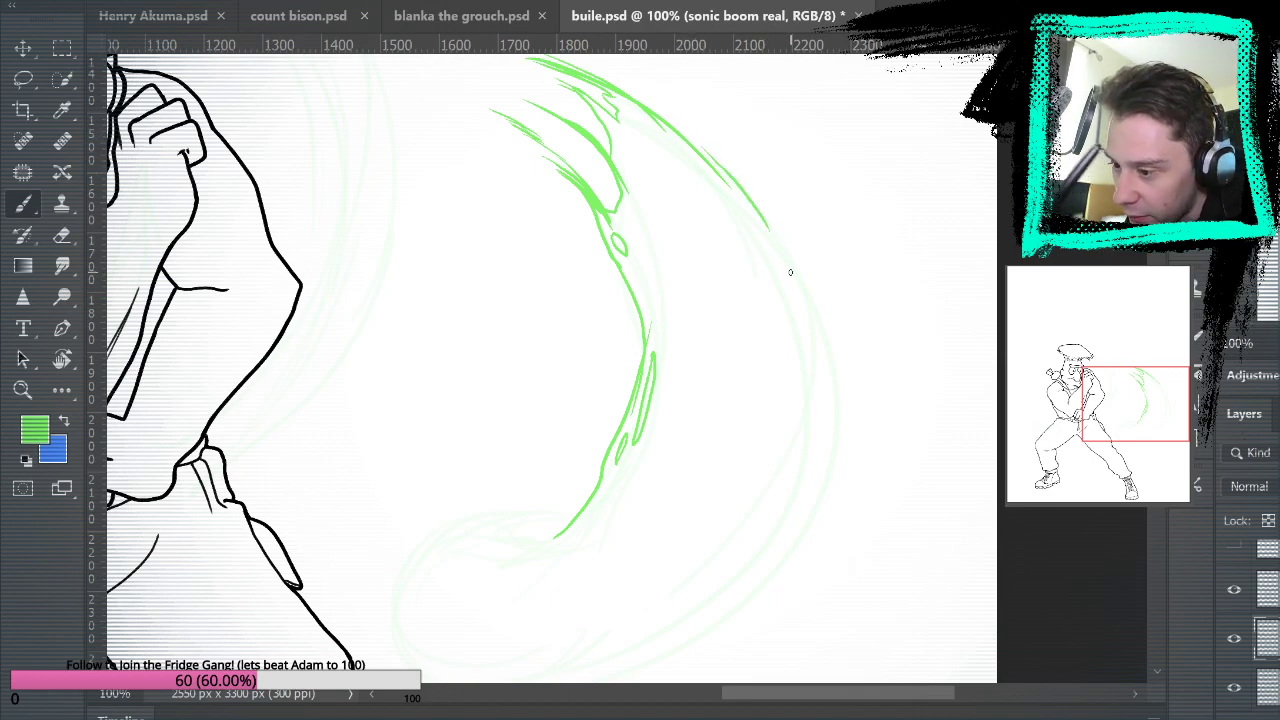
{"action": "mouse_move", "coordinate": [701, 143]}
{"action": "left_mouse_down"}
{"action": "mouse_move", "coordinate": [786, 260]}
{"action": "mouse_move", "coordinate": [825, 452]}
{"action": "left_mouse_up"}
{"action": "key", "text": "ctrl+z"}
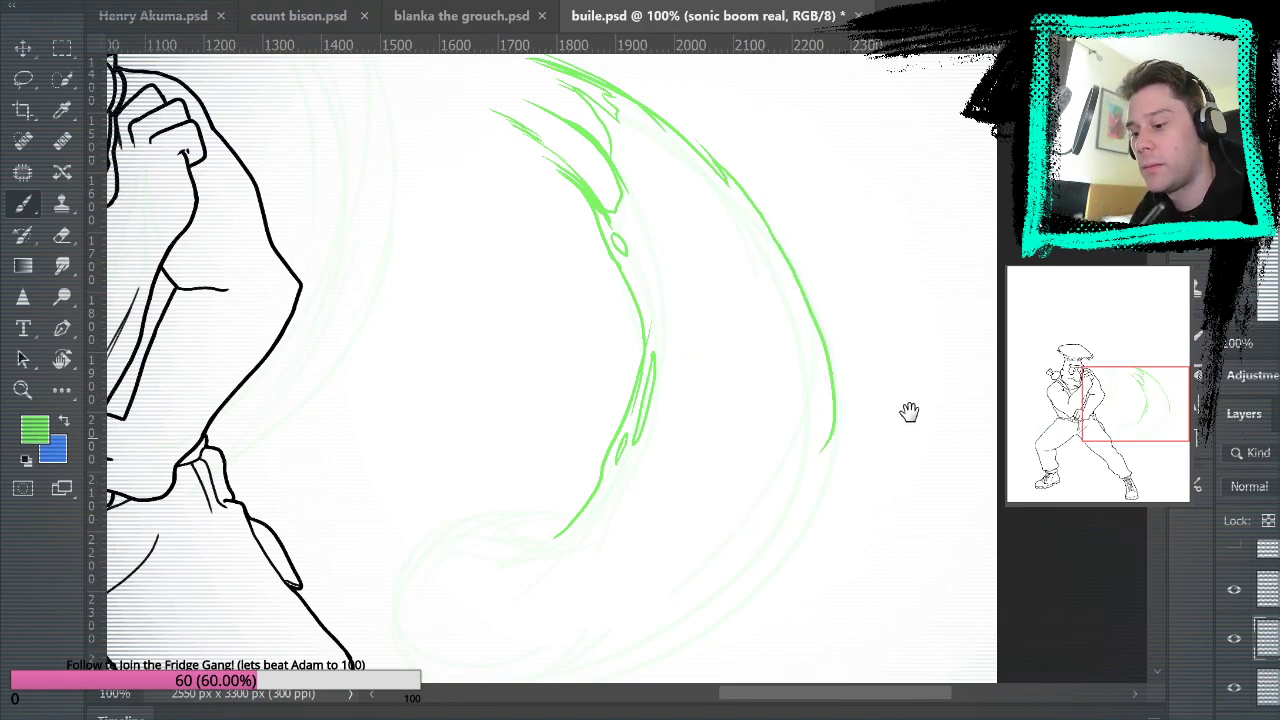
Draw the boom's lower outer curve with overlapping green strokes, joining it to the upper edge and thickening the join.
{"action": "left_click_drag", "start_coordinate": [903, 429], "coordinate": [883, 323]}
{"action": "left_click_drag", "start_coordinate": [622, 495], "coordinate": [822, 378]}
{"action": "left_click_drag", "start_coordinate": [635, 489], "coordinate": [848, 381]}
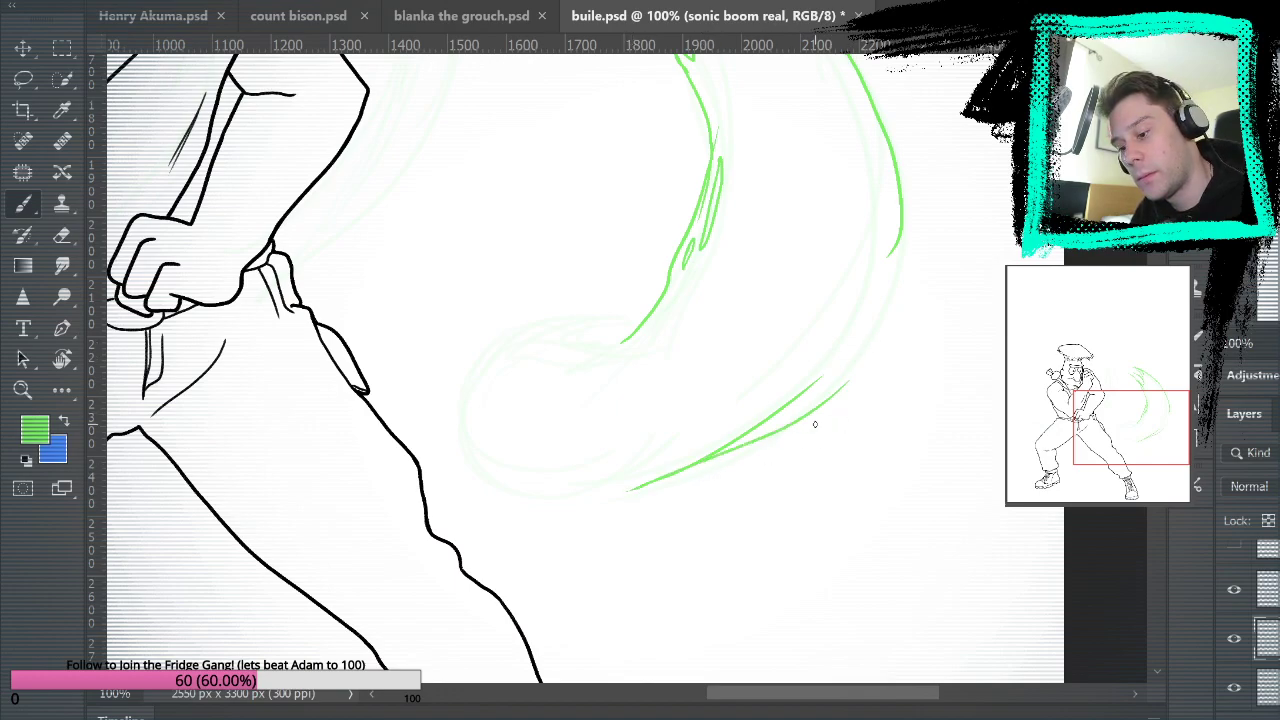
{"action": "mouse_move", "coordinate": [723, 462]}
{"action": "left_mouse_down"}
{"action": "mouse_move", "coordinate": [775, 442]}
{"action": "mouse_move", "coordinate": [862, 372]}
{"action": "left_mouse_up"}
{"action": "key", "text": "ctrl+z"}
{"action": "left_click_drag", "start_coordinate": [737, 451], "coordinate": [880, 329]}
{"action": "mouse_move", "coordinate": [846, 380]}
{"action": "left_mouse_down"}
{"action": "mouse_move", "coordinate": [884, 328]}
{"action": "mouse_move", "coordinate": [900, 200]}
{"action": "left_mouse_up"}
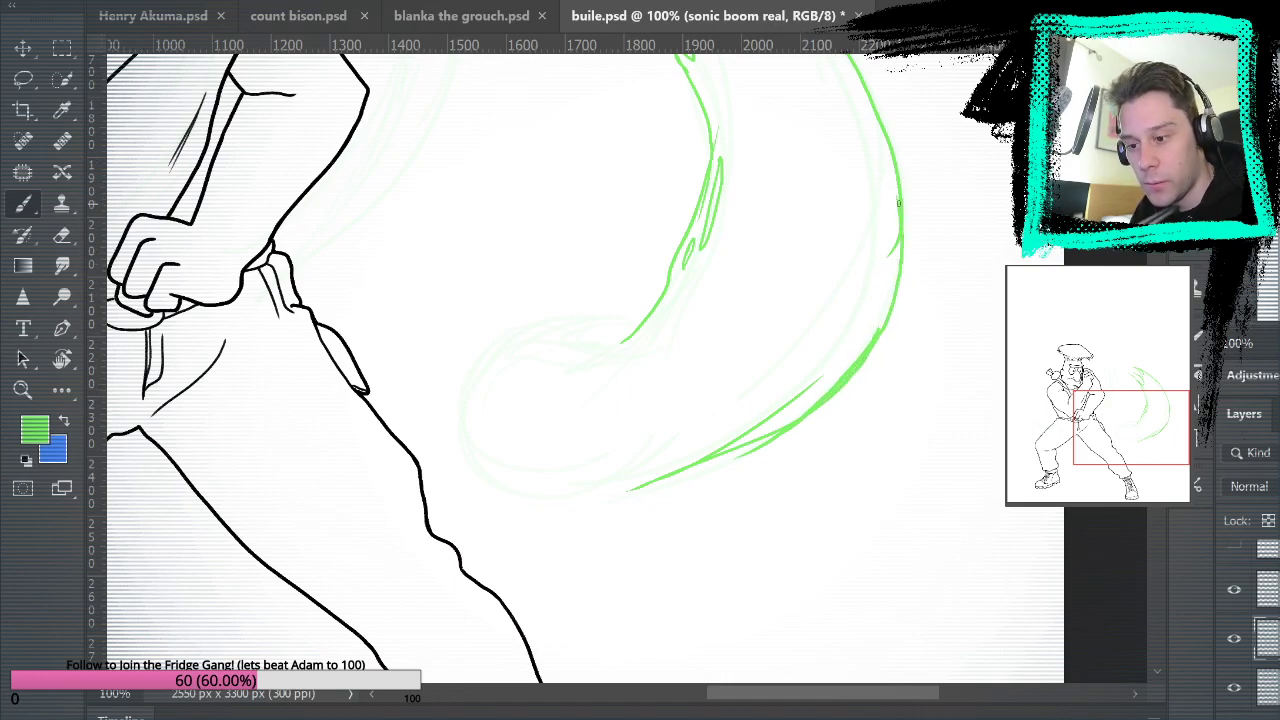
{"action": "left_click_drag", "start_coordinate": [898, 184], "coordinate": [893, 259]}
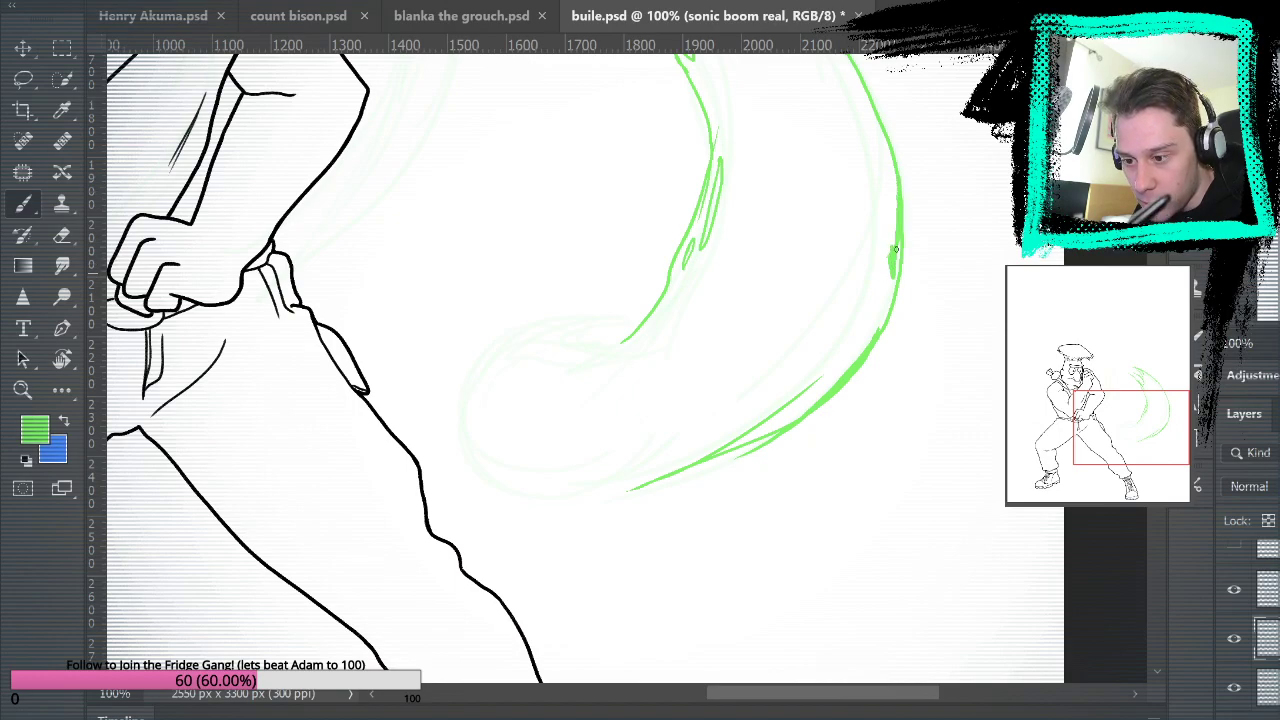
{"action": "mouse_move", "coordinate": [909, 154]}
{"action": "left_mouse_down"}
{"action": "mouse_move", "coordinate": [934, 357]}
{"action": "mouse_move", "coordinate": [995, 177]}
{"action": "left_mouse_up"}
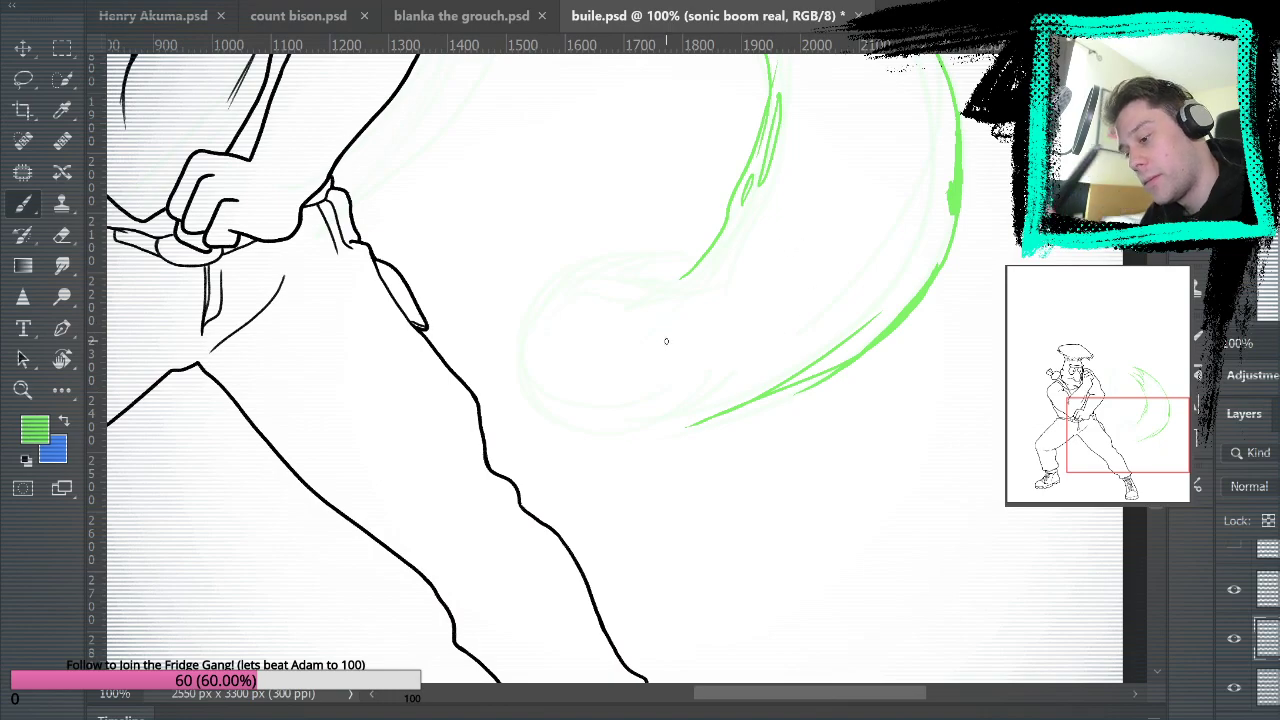
Brush the green underside of the boom's rounded lower end and thicken its join with the outer curve, redoing weak strokes.
{"action": "mouse_move", "coordinate": [537, 403]}
{"action": "left_mouse_down"}
{"action": "mouse_move", "coordinate": [565, 422]}
{"action": "mouse_move", "coordinate": [644, 425]}
{"action": "mouse_move", "coordinate": [770, 388]}
{"action": "left_mouse_up"}
{"action": "key", "text": "ctrl+z"}
{"action": "mouse_move", "coordinate": [674, 416]}
{"action": "left_mouse_down"}
{"action": "mouse_move", "coordinate": [749, 397]}
{"action": "mouse_move", "coordinate": [828, 350]}
{"action": "left_mouse_up"}
{"action": "key", "text": "ctrl+z"}
{"action": "left_click_drag", "start_coordinate": [678, 413], "coordinate": [850, 347]}
{"action": "key", "text": "ctrl+z"}
{"action": "mouse_move", "coordinate": [678, 414]}
{"action": "left_mouse_down"}
{"action": "mouse_move", "coordinate": [869, 314]}
{"action": "mouse_move", "coordinate": [812, 361]}
{"action": "mouse_move", "coordinate": [792, 370]}
{"action": "mouse_move", "coordinate": [885, 315]}
{"action": "left_mouse_up"}
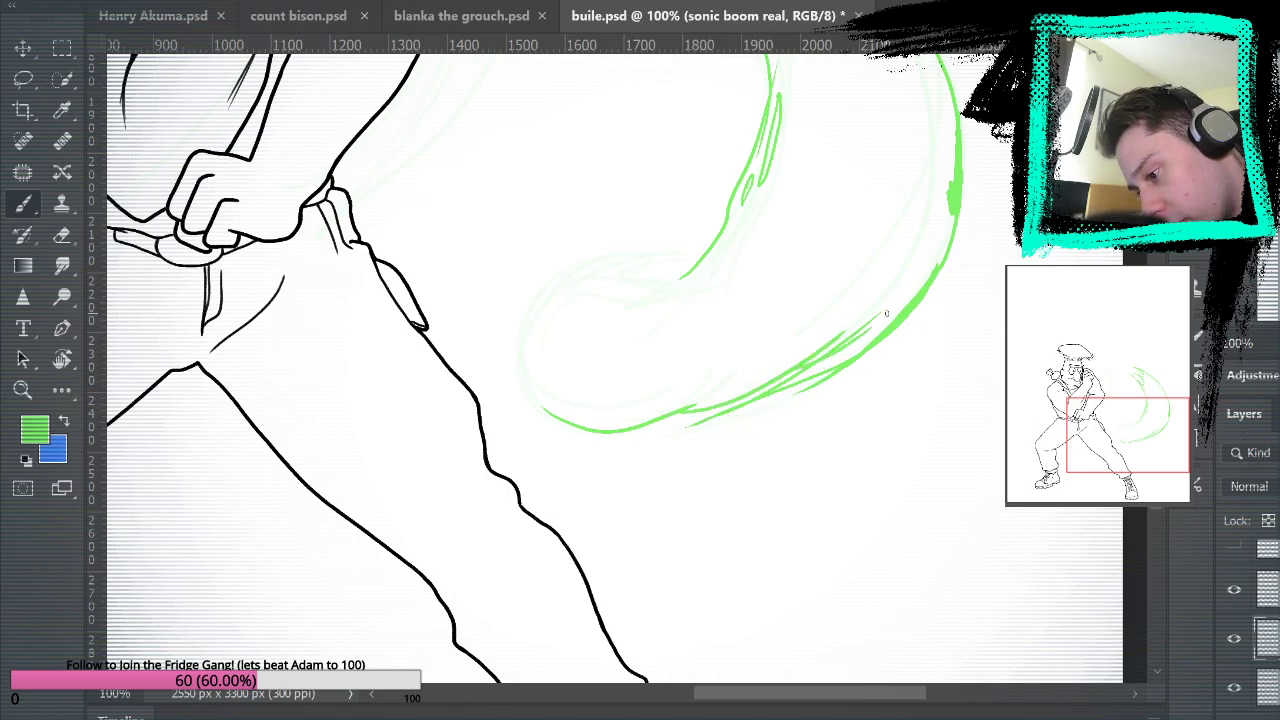
{"action": "scroll", "coordinate": [606, 106], "scroll_direction": "down", "scroll_amount": 10}
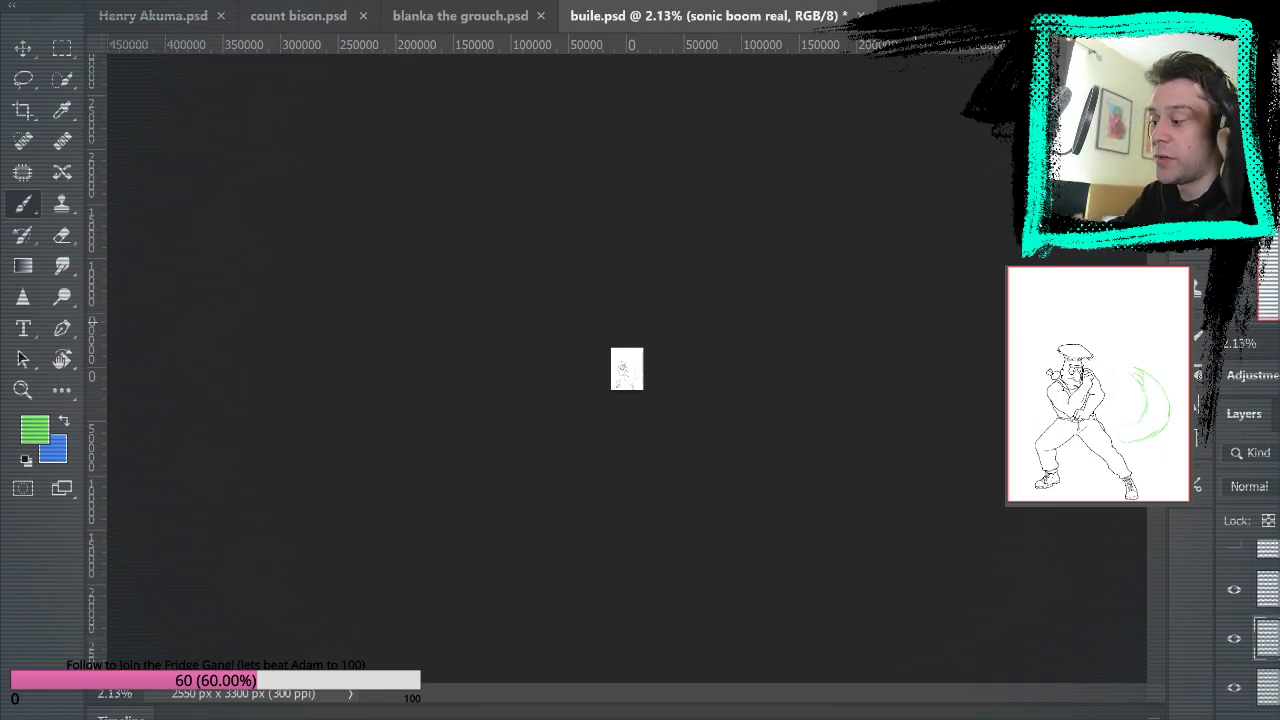
{"action": "scroll", "coordinate": [627, 369], "scroll_direction": "up", "scroll_amount": 5}
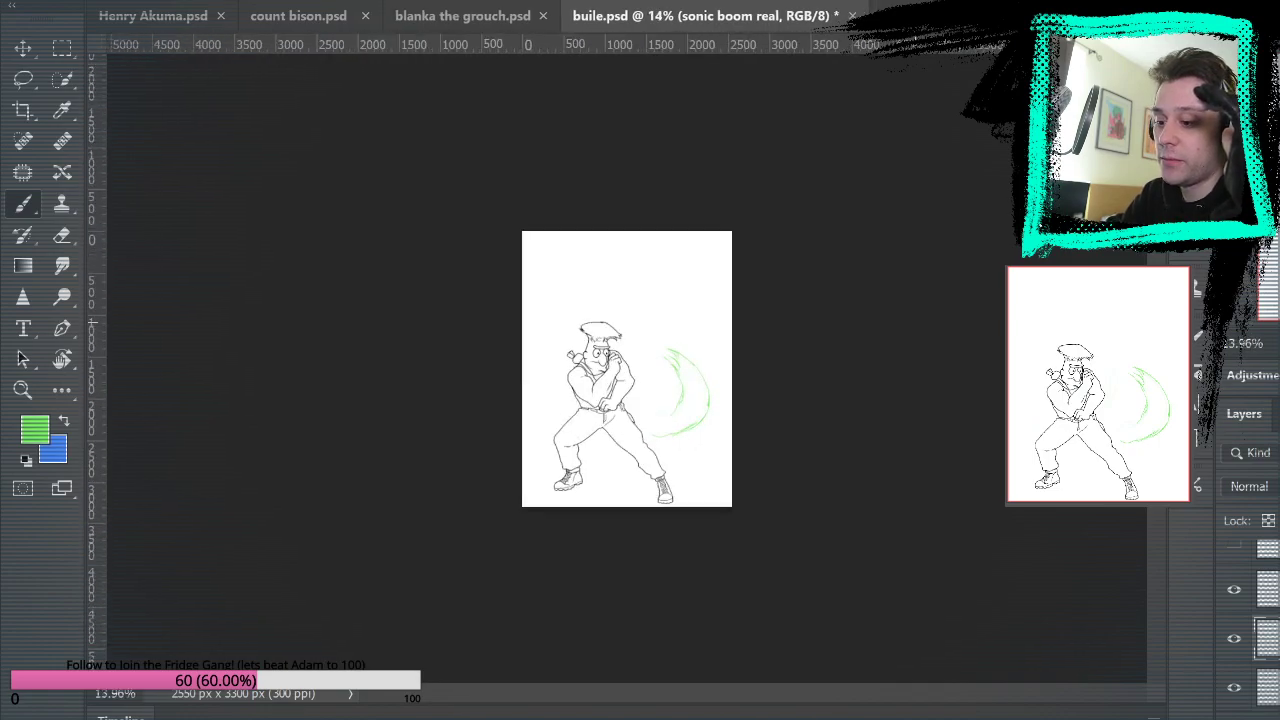
{"action": "scroll", "coordinate": [733, 354], "scroll_direction": "up", "scroll_amount": 10}
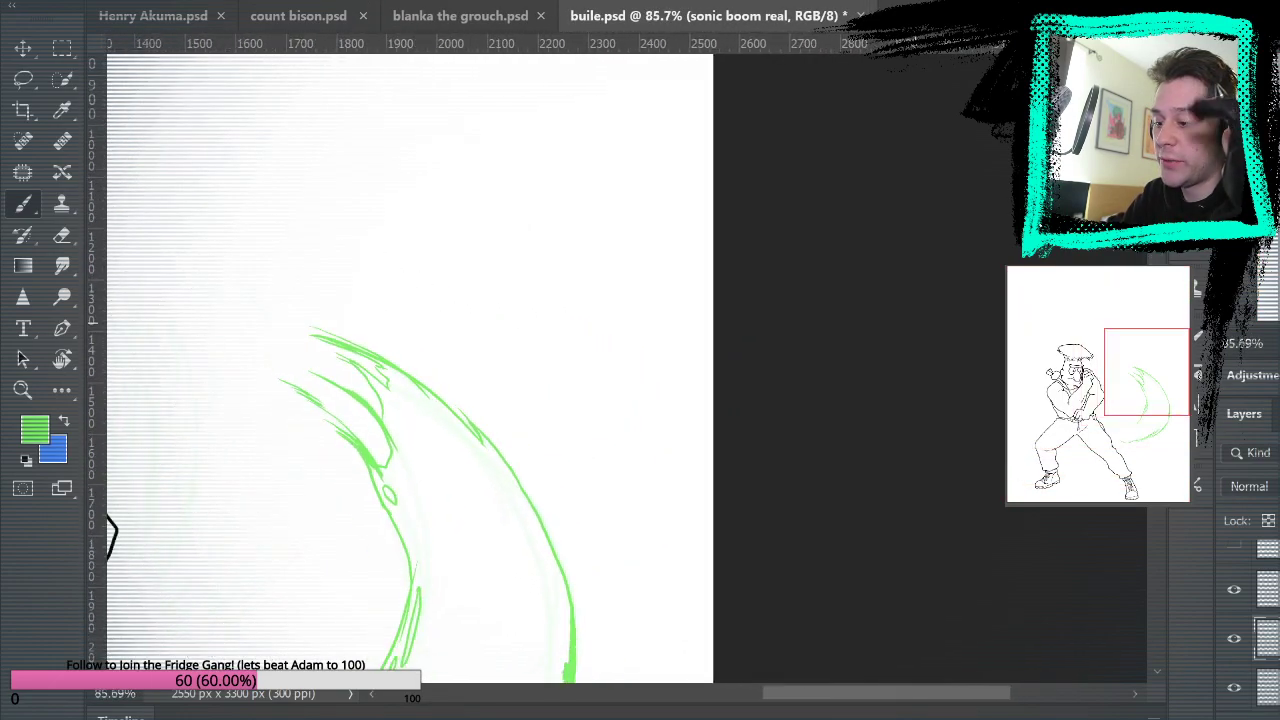
{"action": "left_click_drag", "start_coordinate": [911, 323], "coordinate": [743, 177]}
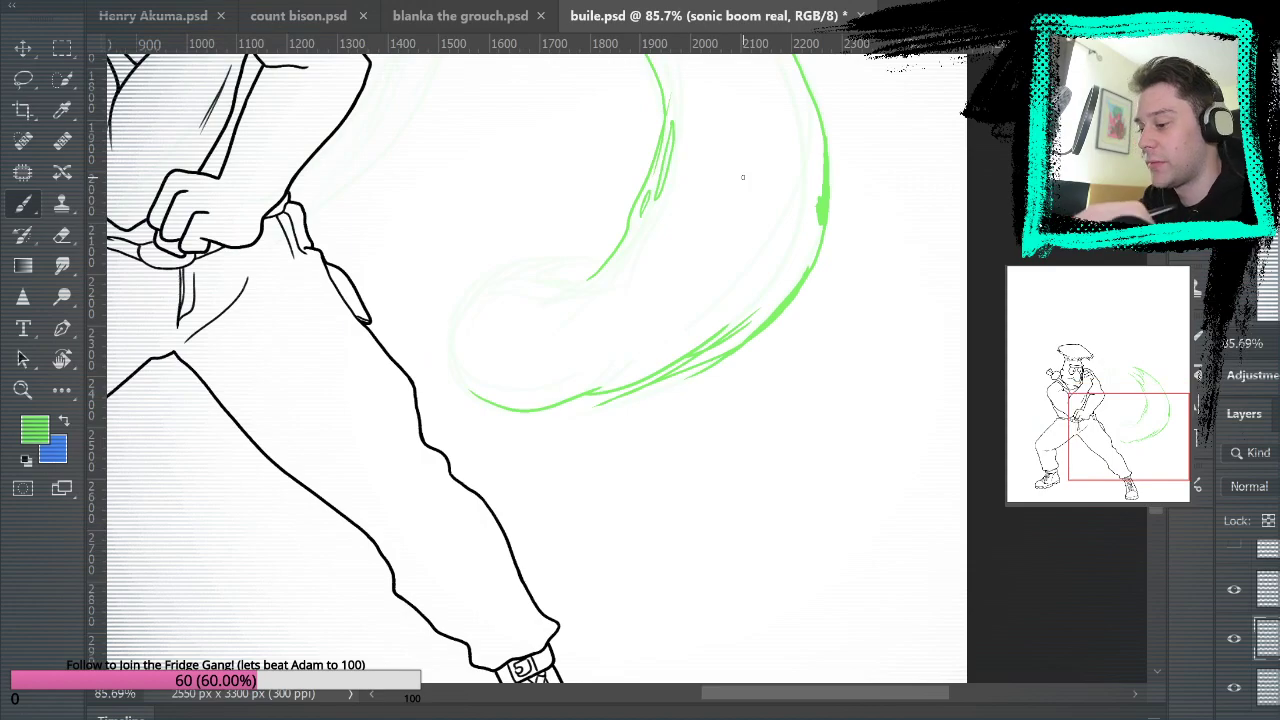
{"action": "scroll", "coordinate": [743, 177], "scroll_direction": "up", "scroll_amount": 2}
{"action": "left_click_drag", "start_coordinate": [717, 408], "coordinate": [757, 376]}
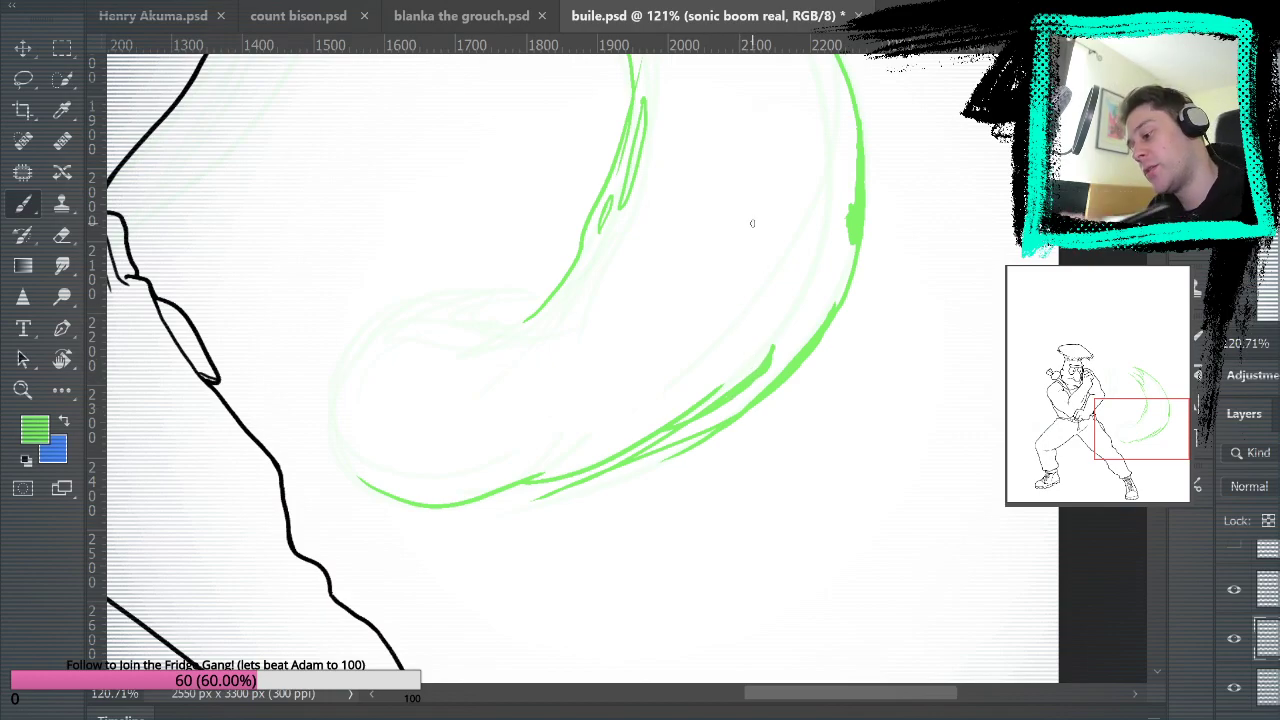
Outline the boom's rounded lower end in green, thickening its outer side and closing it over the top to the inner edge.
{"action": "left_click_drag", "start_coordinate": [370, 485], "coordinate": [348, 377]}
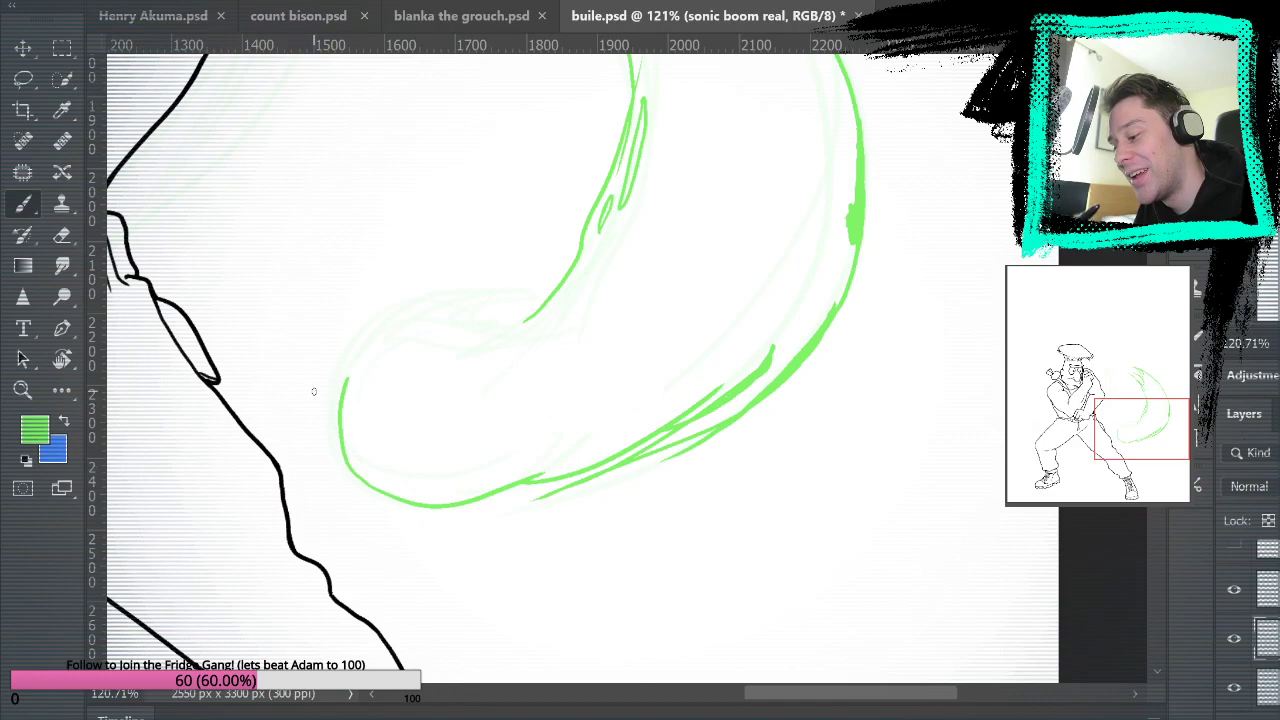
{"action": "left_click_drag", "start_coordinate": [340, 468], "coordinate": [333, 376]}
{"action": "left_click_drag", "start_coordinate": [350, 479], "coordinate": [338, 410]}
{"action": "left_click_drag", "start_coordinate": [345, 472], "coordinate": [341, 388]}
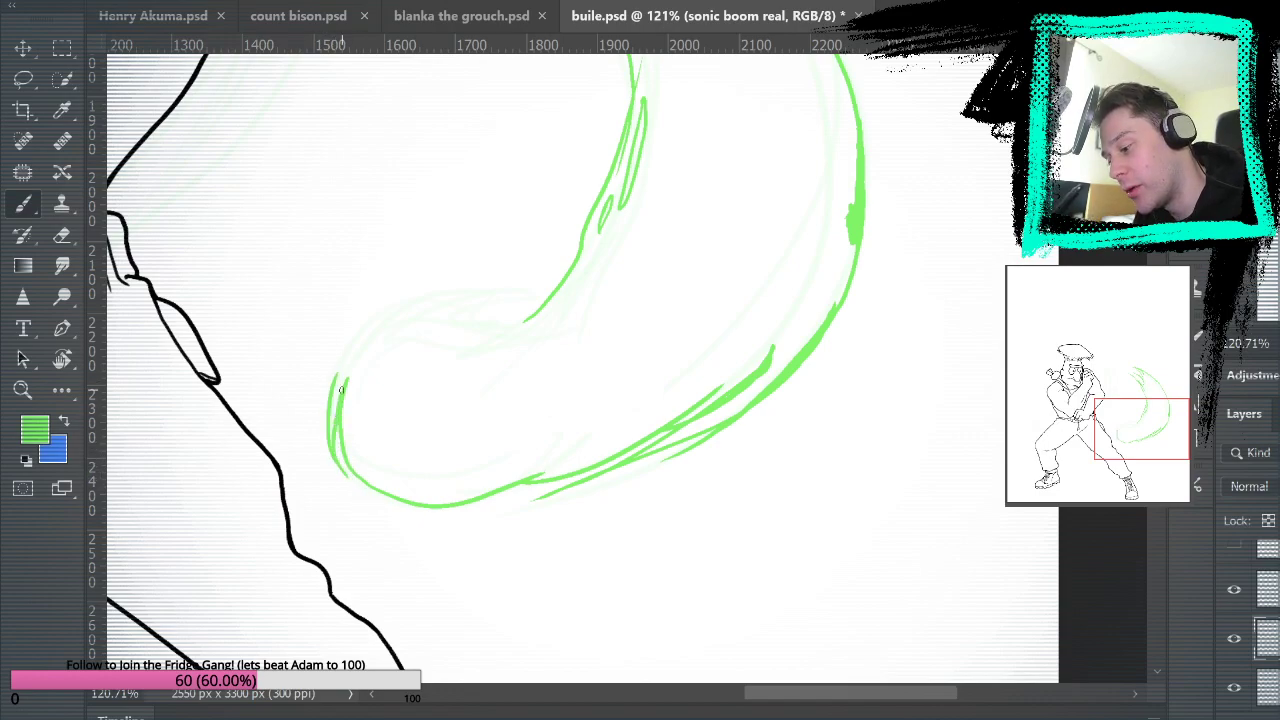
{"action": "mouse_move", "coordinate": [331, 441]}
{"action": "left_mouse_down"}
{"action": "mouse_move", "coordinate": [343, 380]}
{"action": "mouse_move", "coordinate": [334, 401]}
{"action": "mouse_move", "coordinate": [437, 284]}
{"action": "mouse_move", "coordinate": [545, 280]}
{"action": "mouse_move", "coordinate": [546, 300]}
{"action": "mouse_move", "coordinate": [500, 312]}
{"action": "mouse_move", "coordinate": [538, 291]}
{"action": "left_mouse_up"}
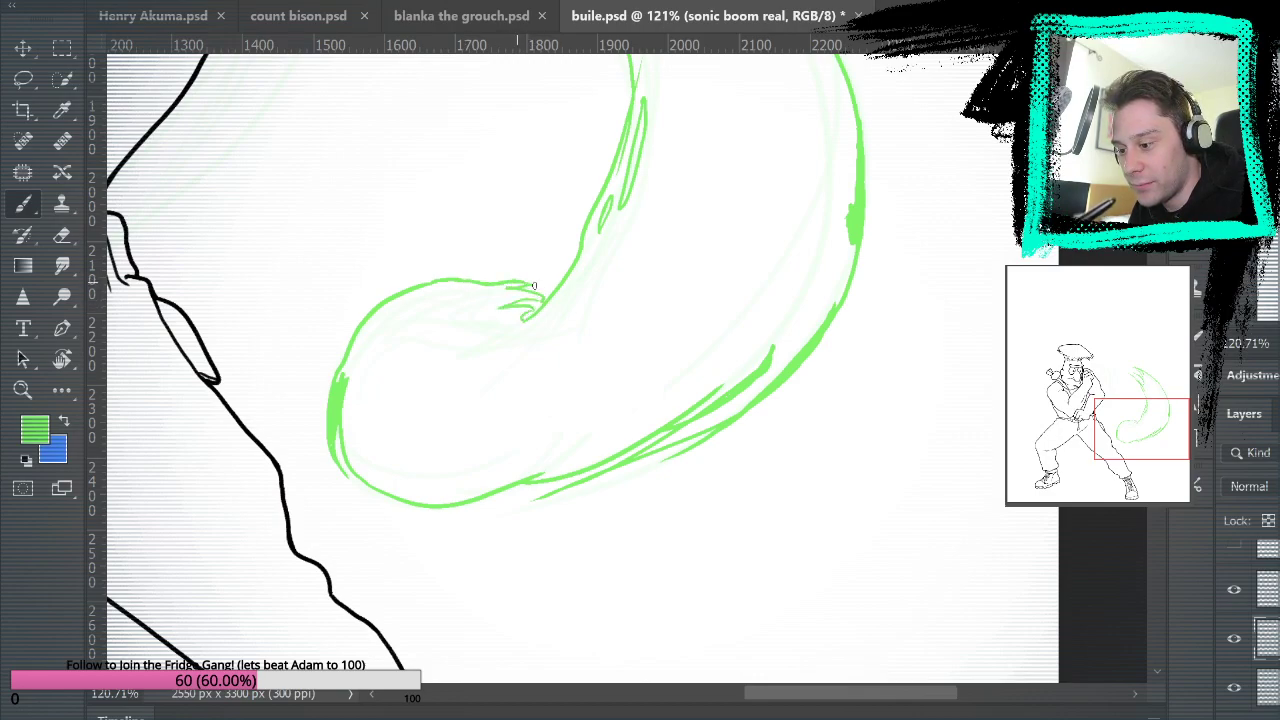
Fill the inside of the closed boom outline with the same green using the Paint Bucket.
{"action": "left_click_drag", "start_coordinate": [840, 277], "coordinate": [747, 415]}
{"action": "key", "text": "g"}
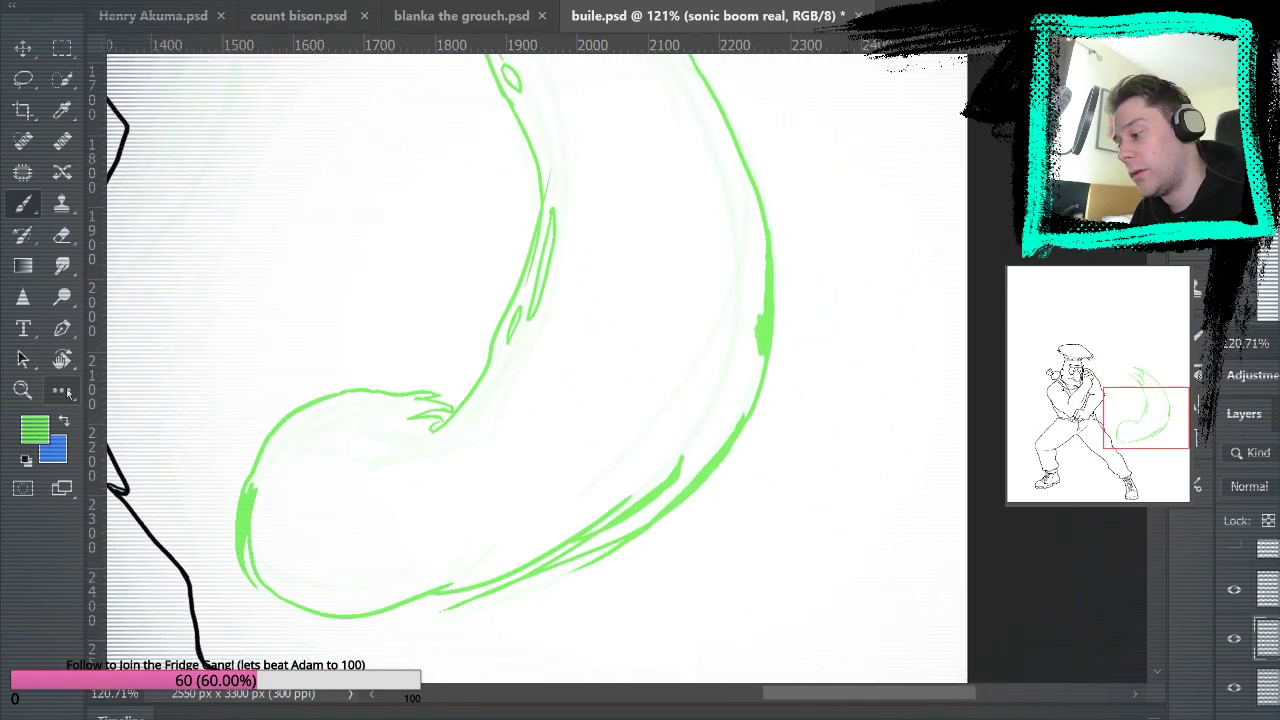
{"action": "left_click", "coordinate": [700, 410]}
{"action": "mouse_move", "coordinate": [810, 334]}
{"action": "left_mouse_down"}
{"action": "mouse_move", "coordinate": [886, 149]}
{"action": "mouse_move", "coordinate": [891, 349]}
{"action": "left_mouse_up"}
Sample the white background and brush thin tapered white streaks along the boom's inner edge, undoing misplaced strokes.
{"action": "key", "text": "b"}
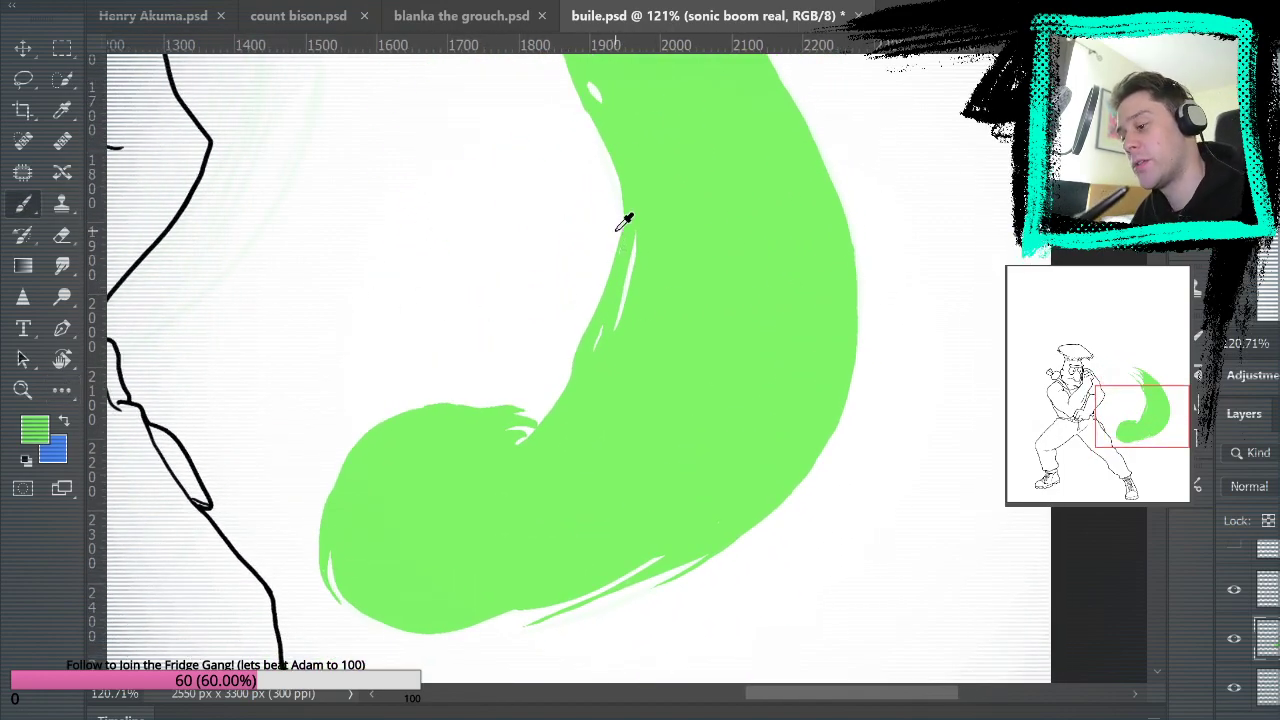
{"action": "left_click", "coordinate": [621, 282], "text": "alt"}
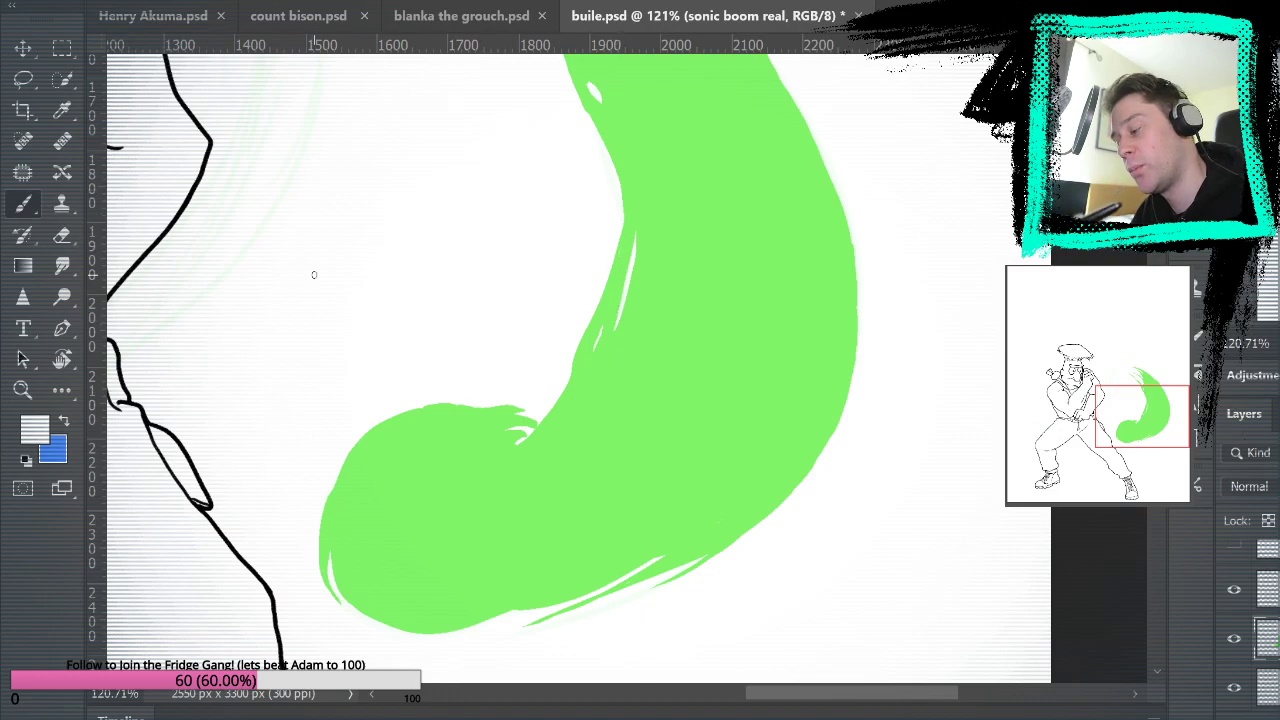
{"action": "left_click_drag", "start_coordinate": [605, 311], "coordinate": [606, 176]}
{"action": "scroll", "coordinate": [748, 177], "scroll_direction": "up", "scroll_amount": 2}
{"action": "mouse_move", "coordinate": [586, 490]}
{"action": "left_mouse_down"}
{"action": "mouse_move", "coordinate": [625, 385]}
{"action": "mouse_move", "coordinate": [618, 220]}
{"action": "left_mouse_up"}
{"action": "left_click_drag", "start_coordinate": [630, 395], "coordinate": [590, 495]}
{"action": "key", "text": "ctrl+z"}
{"action": "key", "text": "ctrl+z"}
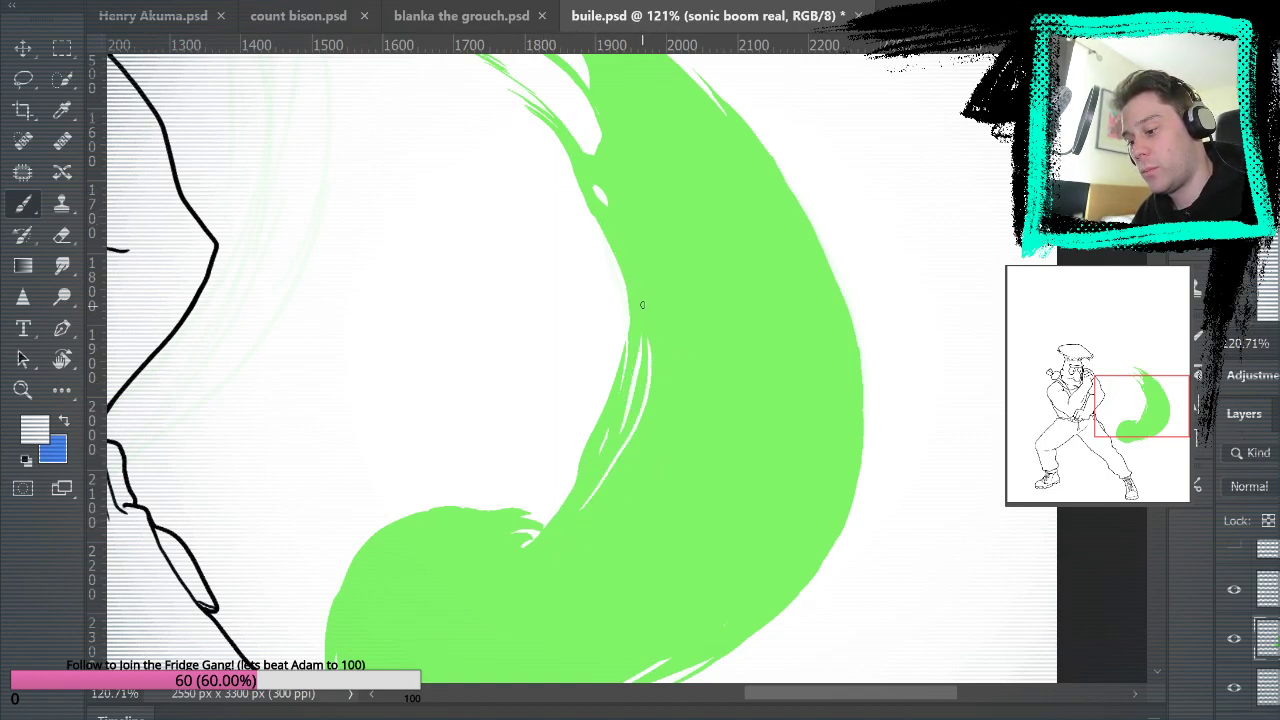
{"action": "left_click_drag", "start_coordinate": [620, 456], "coordinate": [628, 438]}
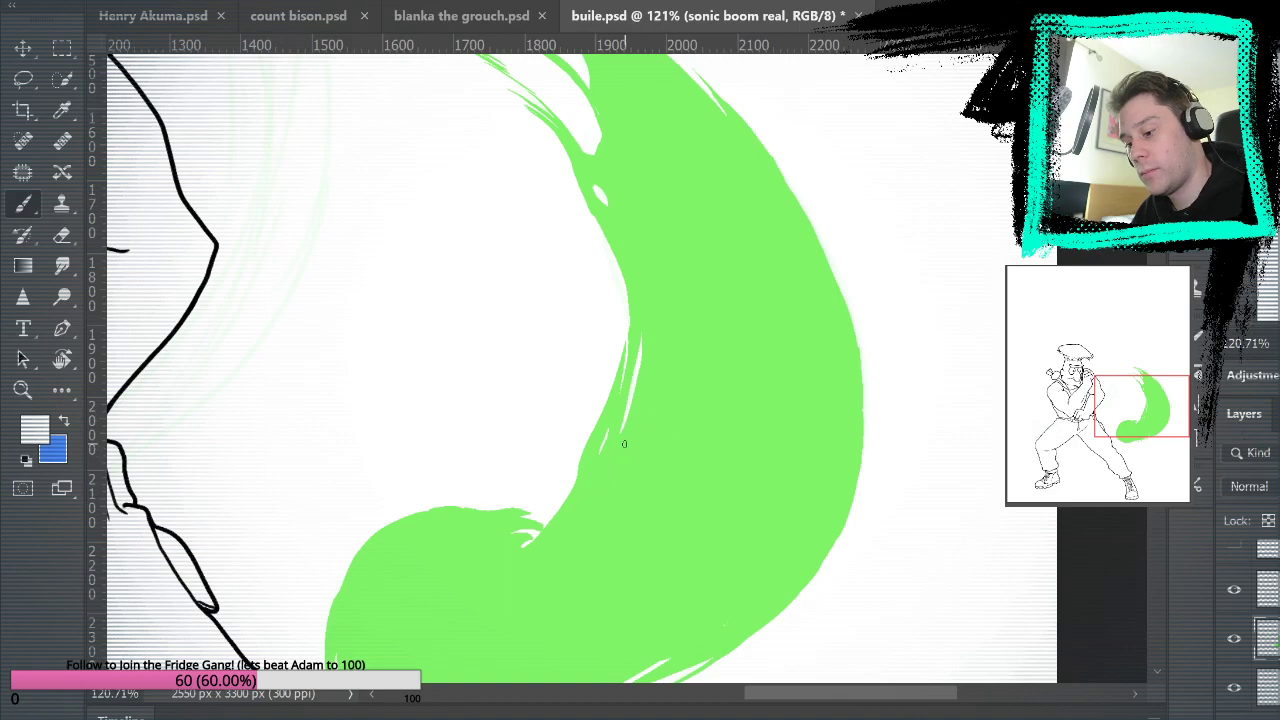
{"action": "left_click_drag", "start_coordinate": [756, 493], "coordinate": [832, 350]}
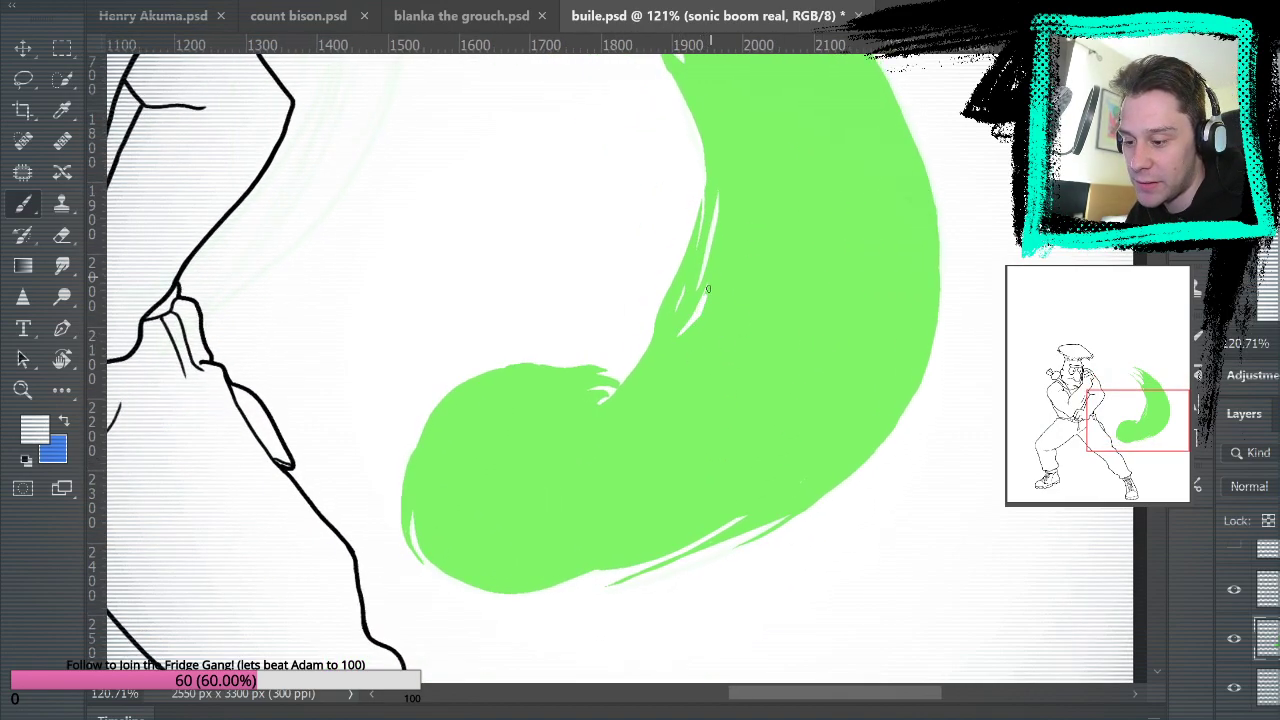
Brush a short curved white highlight inside the boom's lower outer edge, replacing the longer attempts.
{"action": "mouse_move", "coordinate": [965, 410]}
{"action": "left_mouse_down"}
{"action": "mouse_move", "coordinate": [943, 500]}
{"action": "mouse_move", "coordinate": [963, 329]}
{"action": "left_mouse_up"}
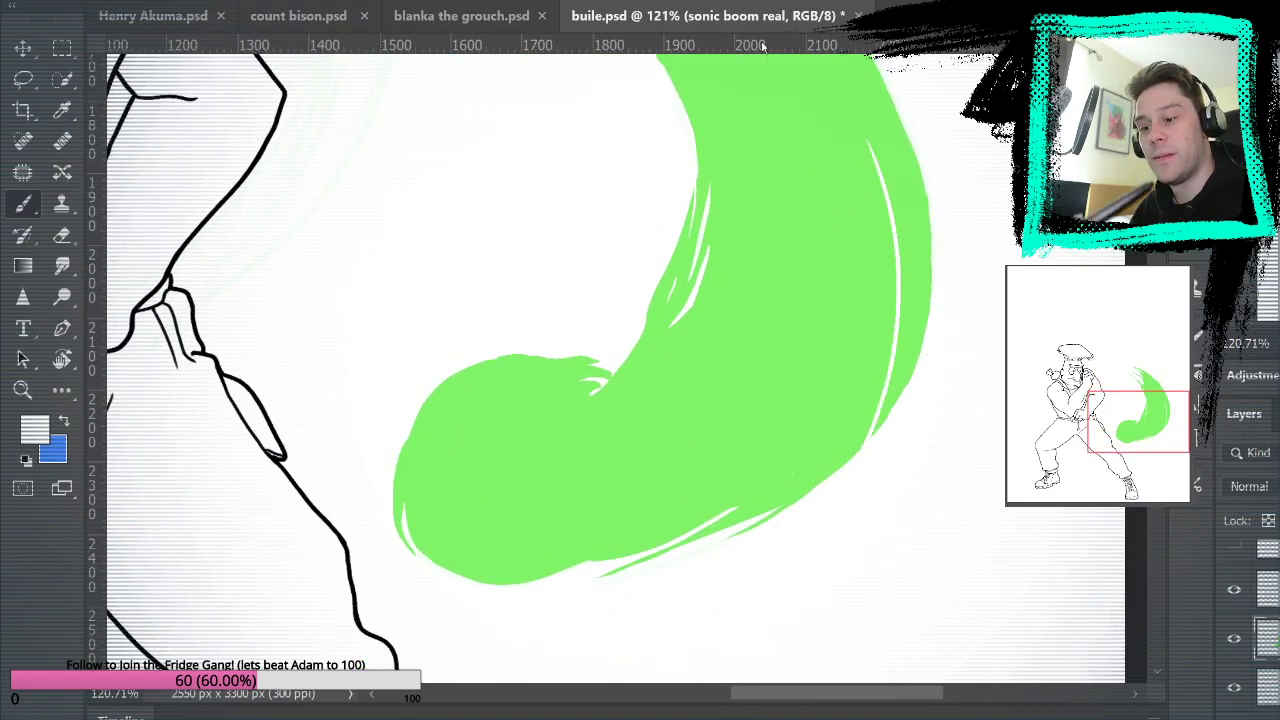
{"action": "key", "text": "ctrl+z"}
{"action": "mouse_move", "coordinate": [900, 406]}
{"action": "left_mouse_down"}
{"action": "mouse_move", "coordinate": [818, 483]}
{"action": "mouse_move", "coordinate": [895, 331]}
{"action": "mouse_move", "coordinate": [841, 453]}
{"action": "left_mouse_up"}
{"action": "key", "text": "ctrl+z"}
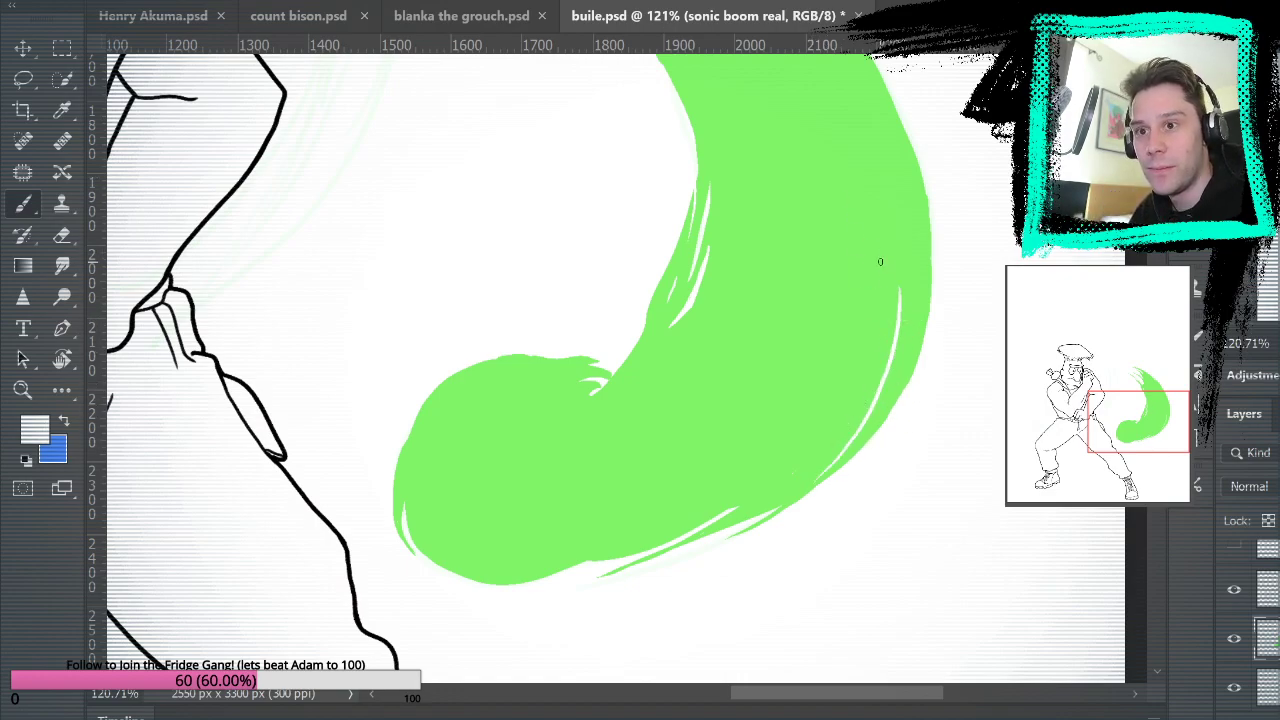
{"action": "key", "text": "ctrl+z"}
{"action": "left_click_drag", "start_coordinate": [894, 352], "coordinate": [816, 453]}
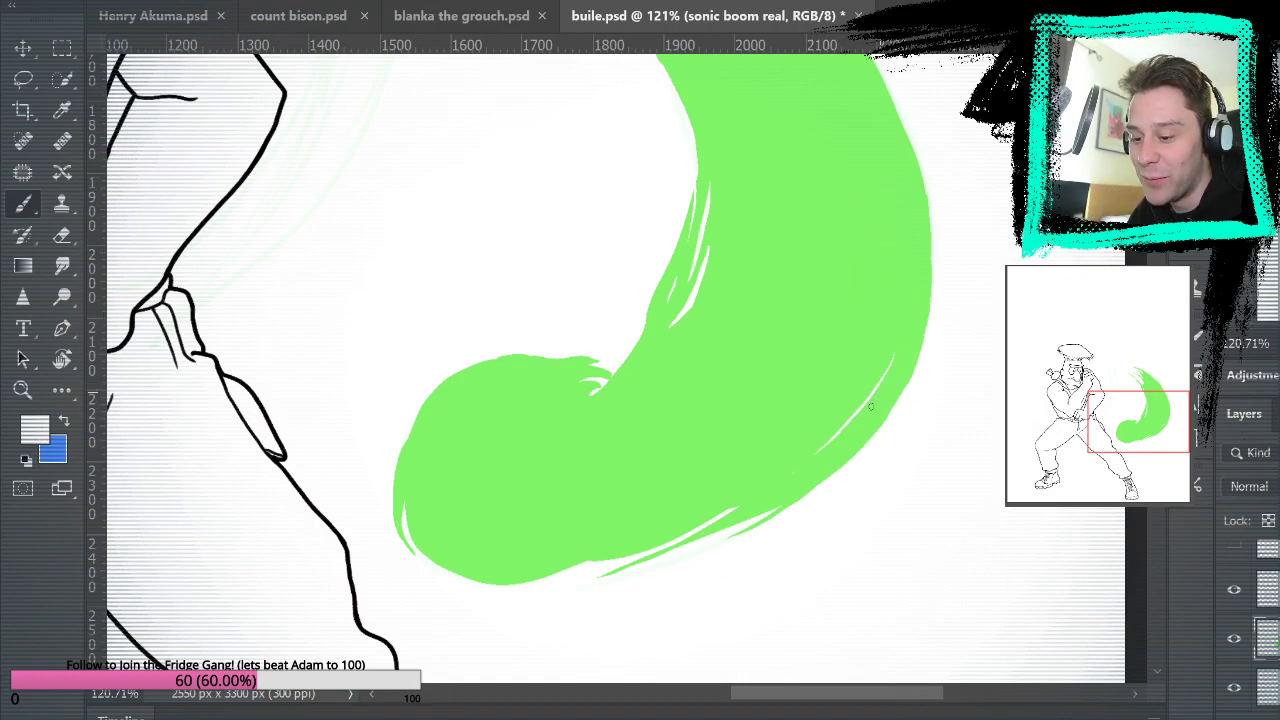
{"action": "mouse_move", "coordinate": [944, 287]}
{"action": "left_mouse_down"}
{"action": "mouse_move", "coordinate": [983, 354]}
{"action": "mouse_move", "coordinate": [1002, 331]}
{"action": "mouse_move", "coordinate": [1010, 253]}
{"action": "left_mouse_up"}
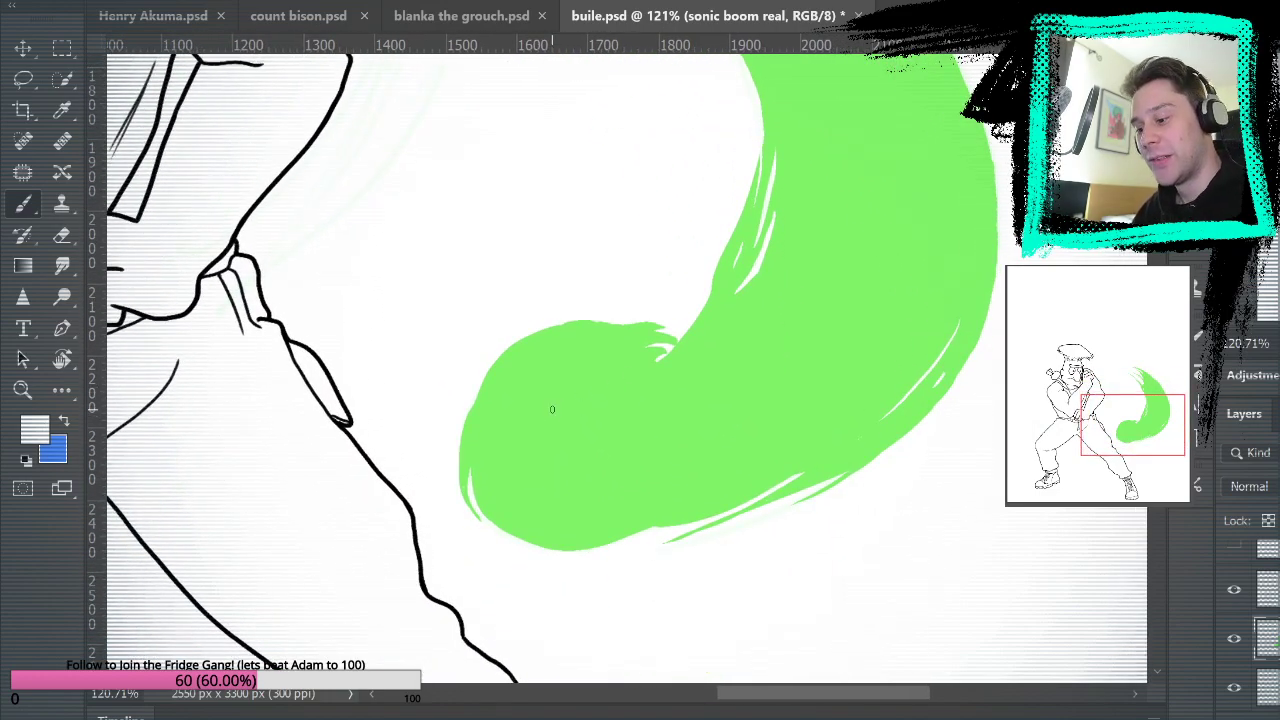
{"action": "mouse_move", "coordinate": [994, 162]}
{"action": "left_mouse_down"}
{"action": "mouse_move", "coordinate": [1003, 531]}
{"action": "mouse_move", "coordinate": [995, 518]}
{"action": "left_mouse_up"}
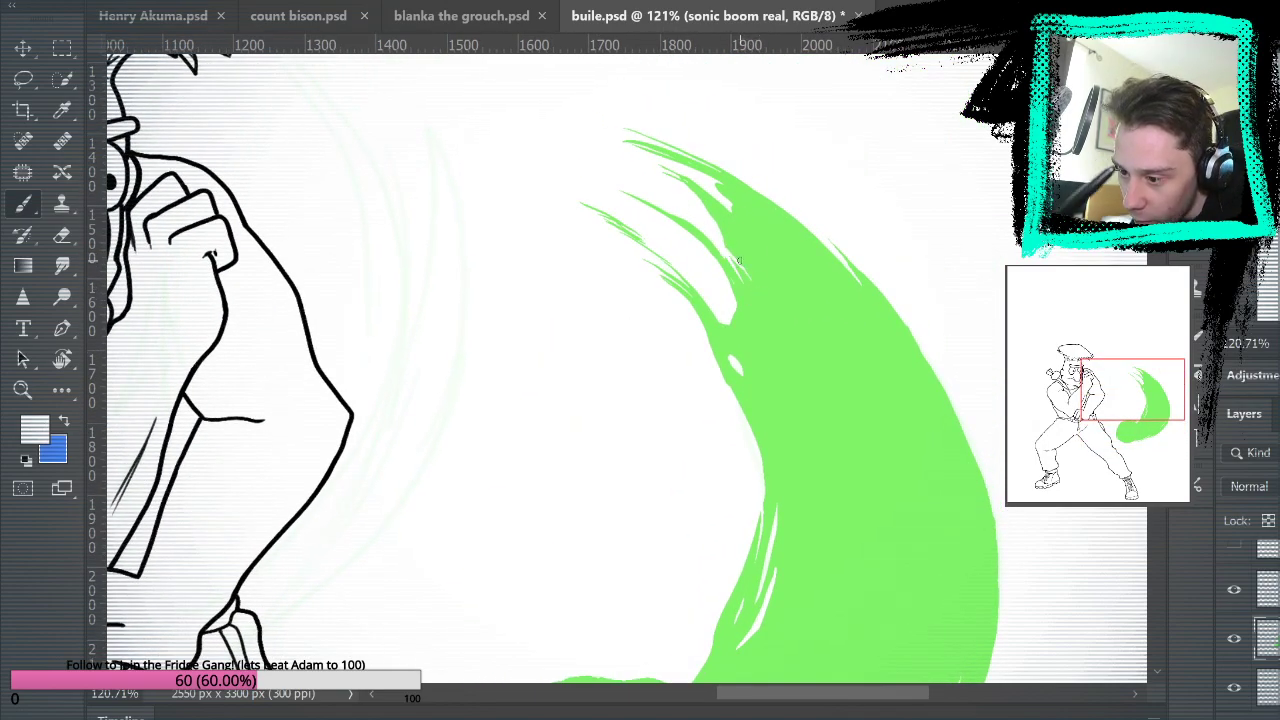
{"action": "left_click_drag", "start_coordinate": [763, 286], "coordinate": [688, 211]}
{"action": "left_click_drag", "start_coordinate": [769, 273], "coordinate": [678, 178]}
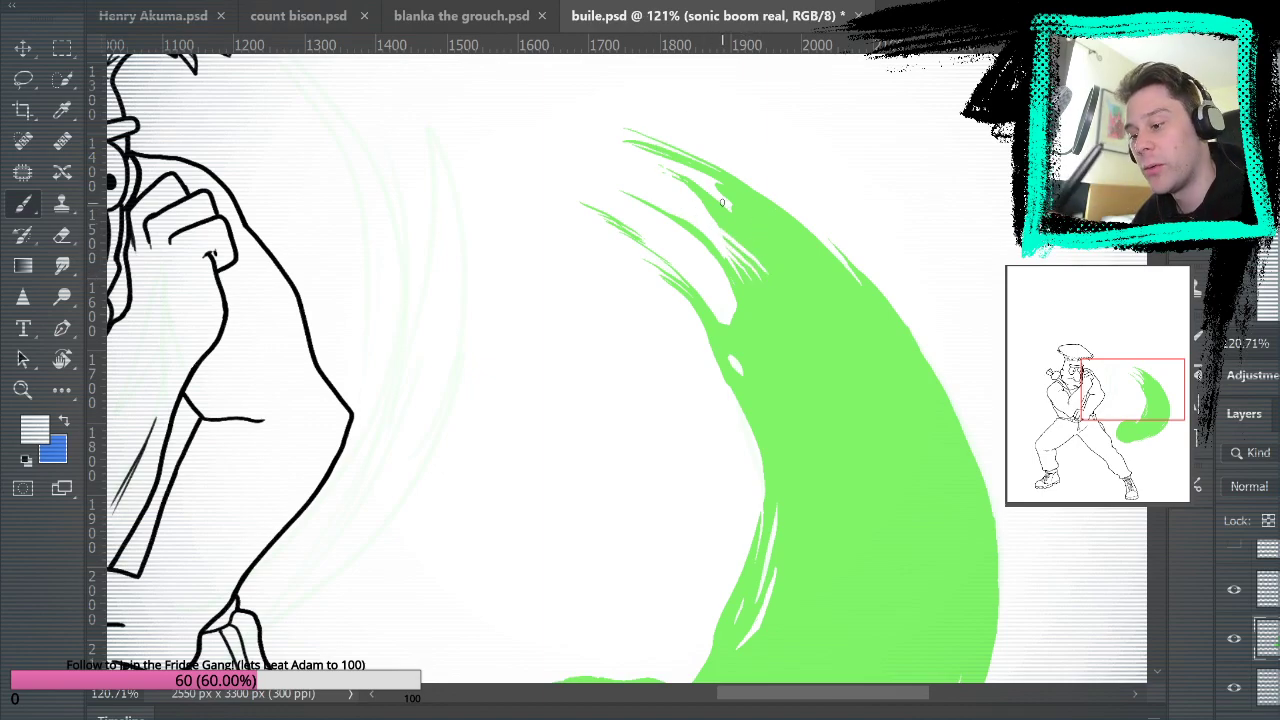
{"action": "key", "text": "ctrl+z"}
{"action": "key", "text": "ctrl+z"}
{"action": "key", "text": "ctrl+z"}
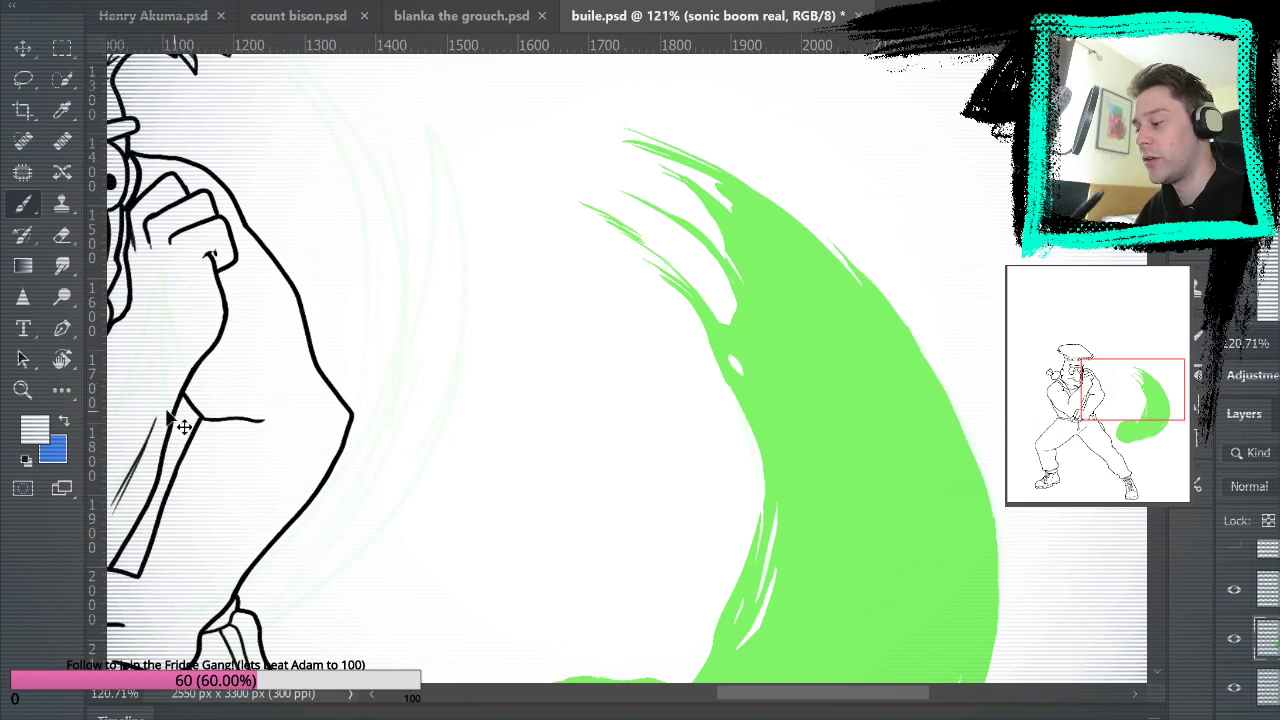
Cut thin tapered white streaks into the green at the base of the gap between the boom's upper wisps.
{"action": "key", "text": "z"}
{"action": "left_click", "coordinate": [723, 257]}
{"action": "left_click", "coordinate": [723, 257]}
{"action": "key", "text": "b"}
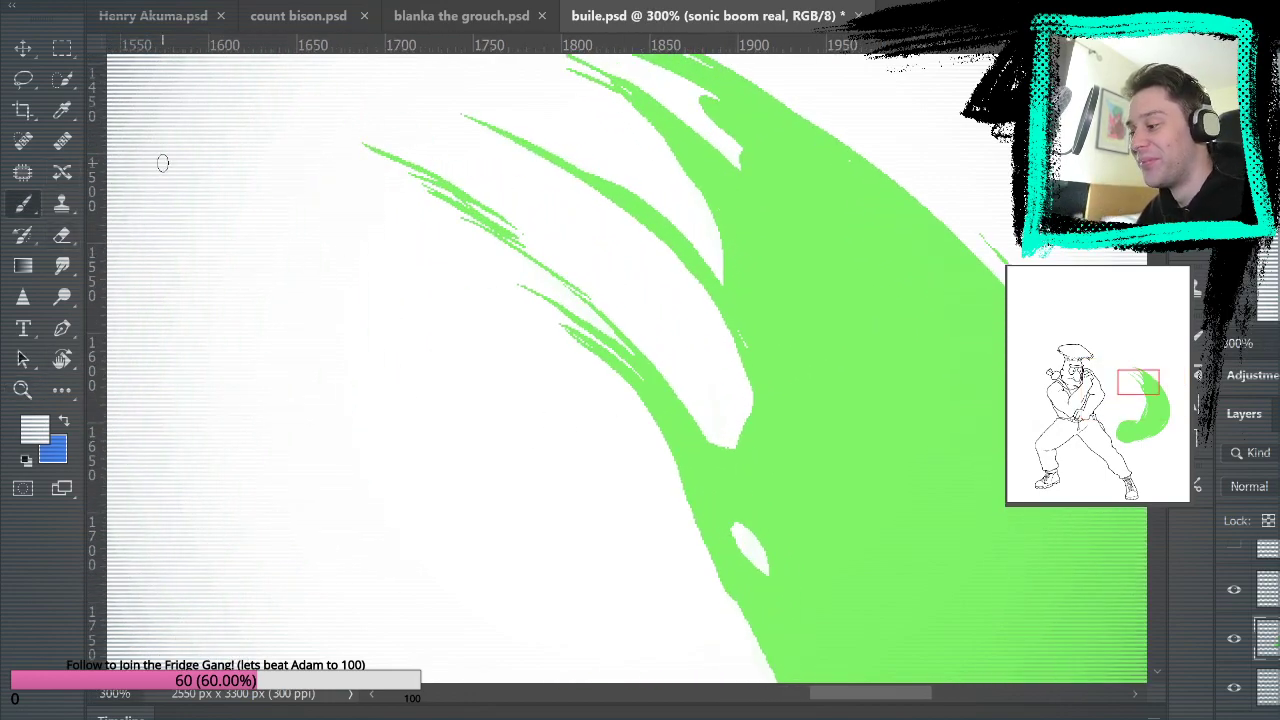
{"action": "left_click_drag", "start_coordinate": [672, 158], "coordinate": [716, 277]}
{"action": "left_click", "coordinate": [690, 220], "text": "alt"}
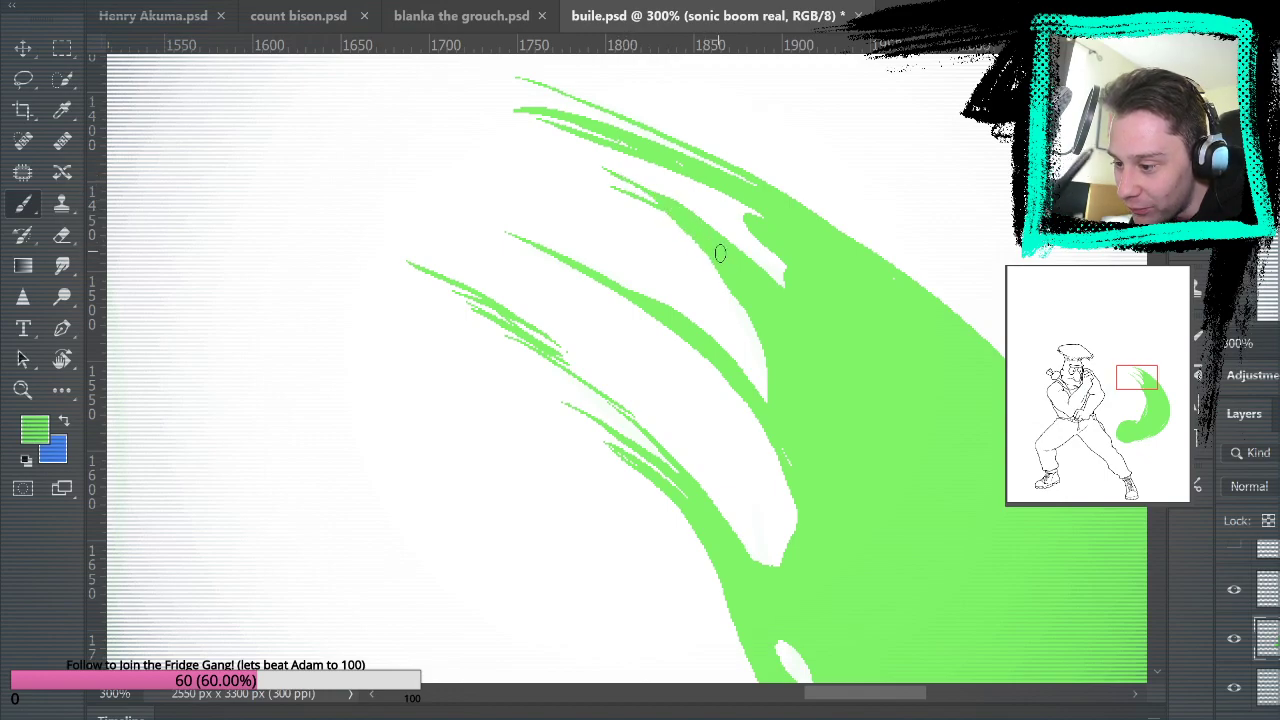
{"action": "left_click", "coordinate": [730, 297], "text": "alt"}
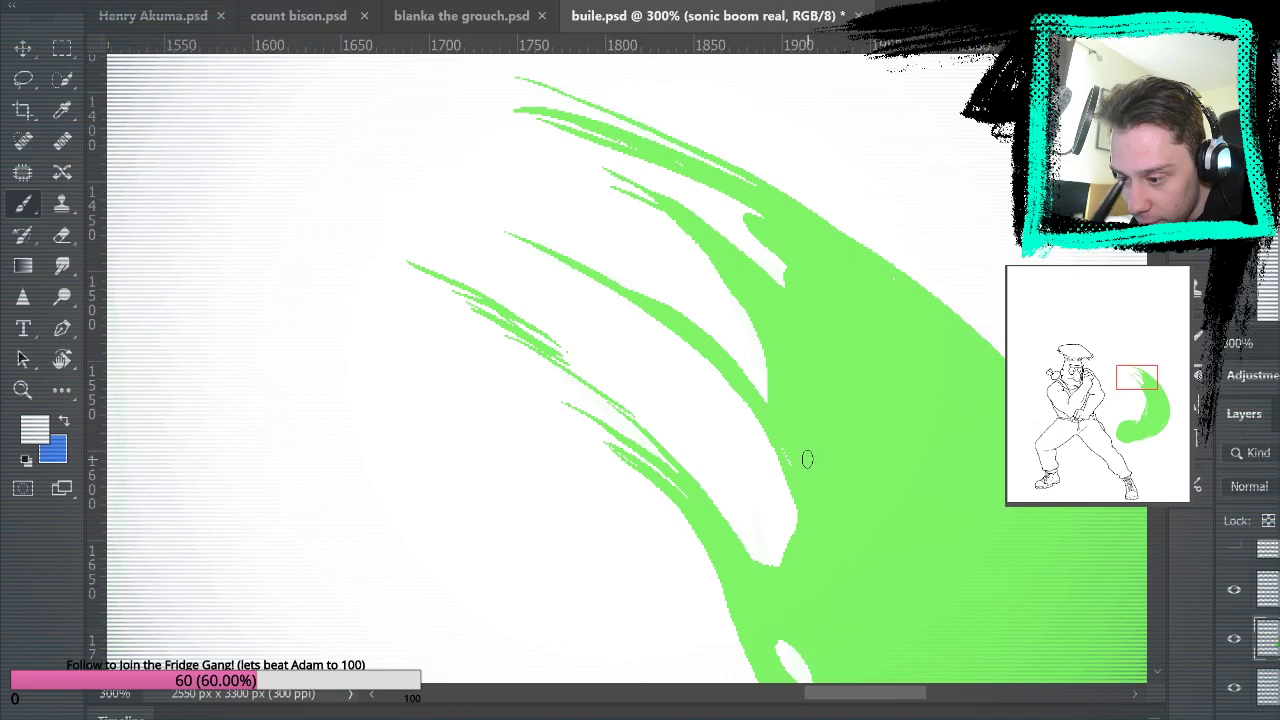
{"action": "left_click_drag", "start_coordinate": [720, 334], "coordinate": [811, 443]}
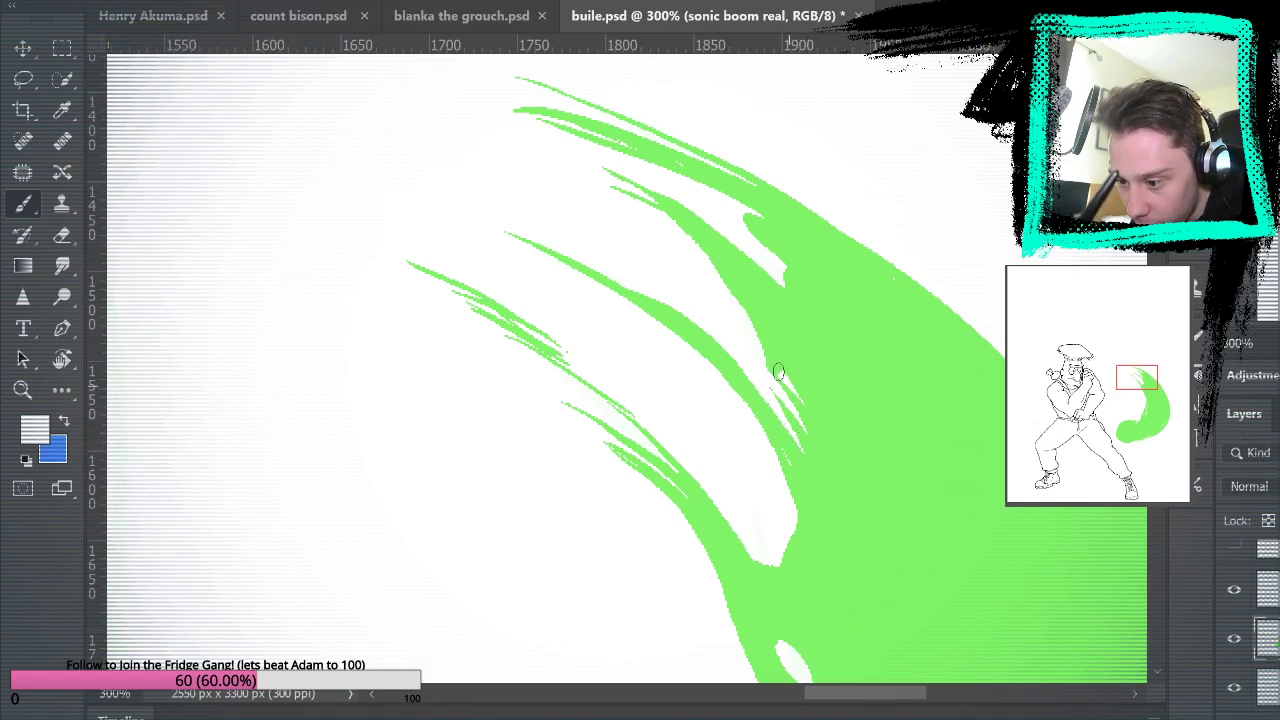
{"action": "left_click_drag", "start_coordinate": [803, 381], "coordinate": [742, 305]}
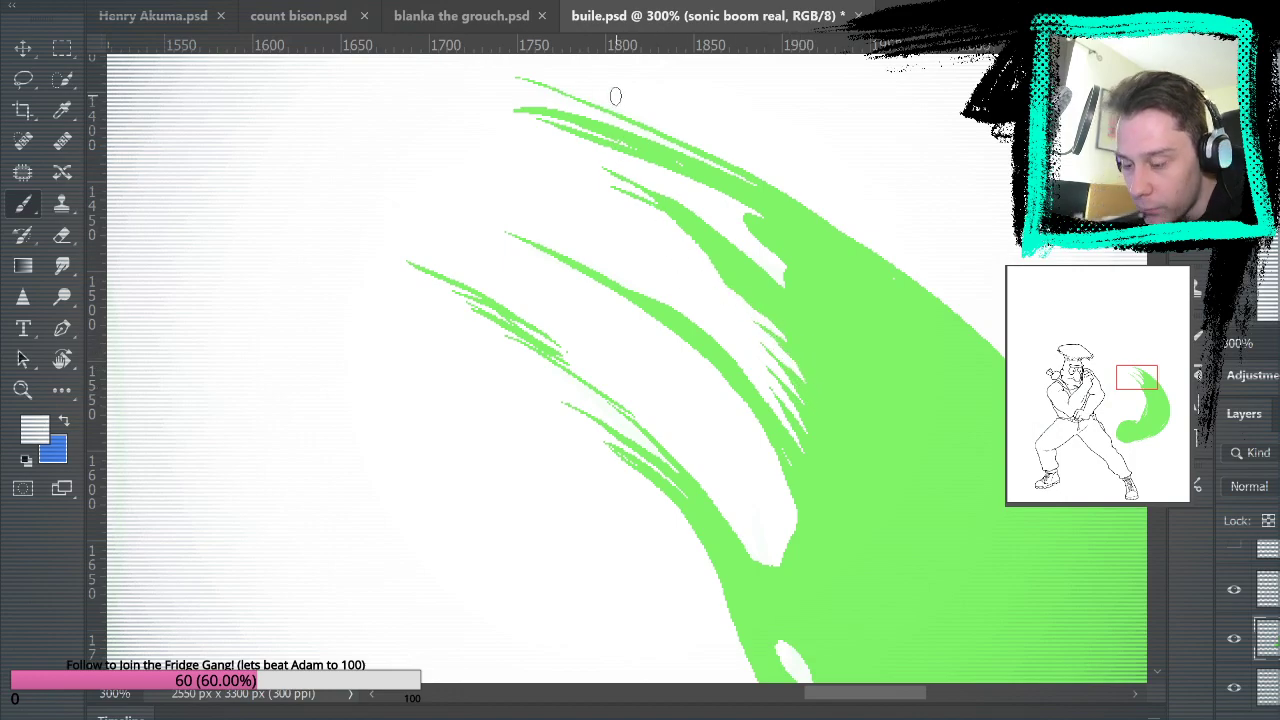
Shape the notch under the boom's upper wisps with thin white curved strokes and add a small green wisp beside it.
{"action": "left_click_drag", "start_coordinate": [914, 434], "coordinate": [859, 258]}
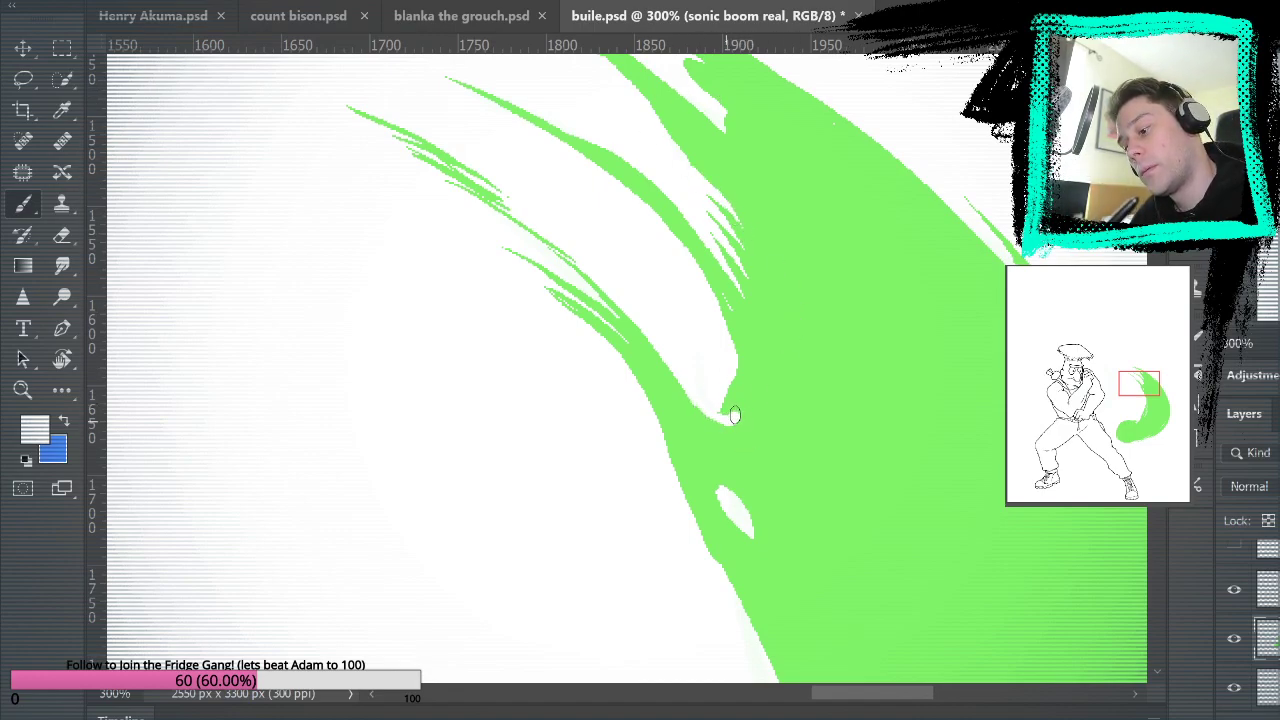
{"action": "mouse_move", "coordinate": [696, 400]}
{"action": "left_mouse_down"}
{"action": "mouse_move", "coordinate": [714, 423]}
{"action": "mouse_move", "coordinate": [748, 385]}
{"action": "left_mouse_up"}
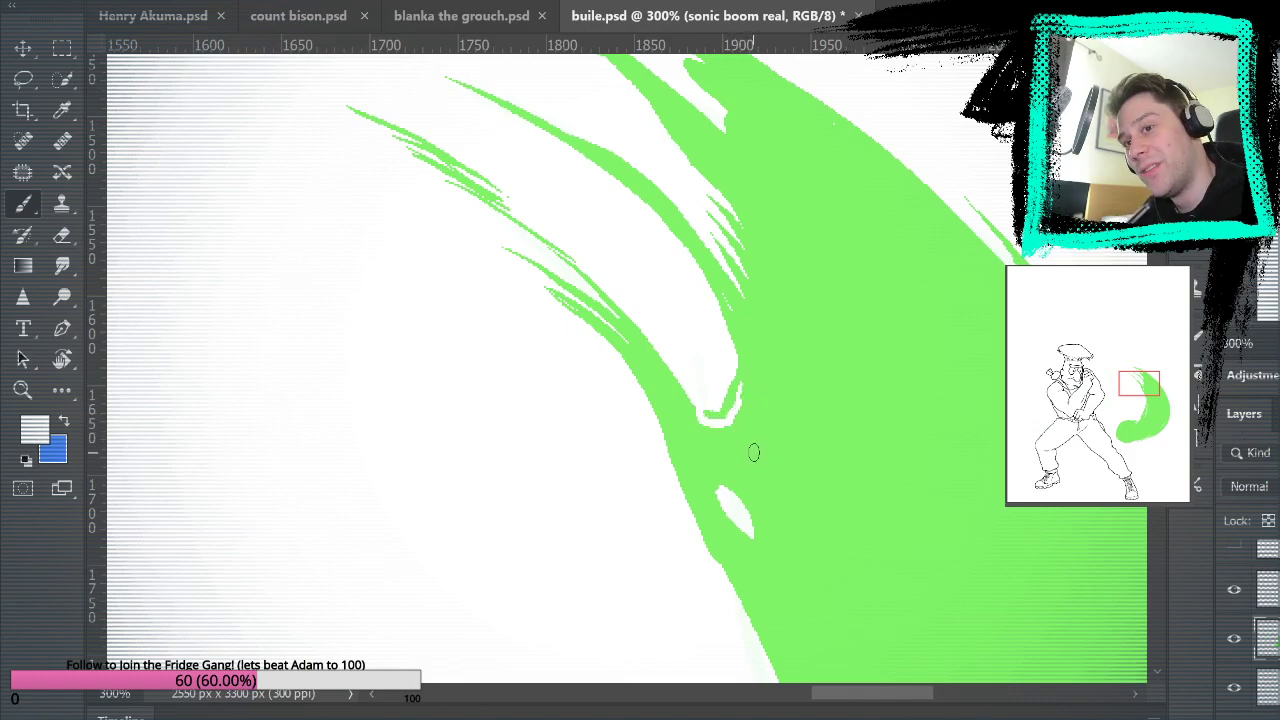
{"action": "mouse_move", "coordinate": [726, 434]}
{"action": "left_mouse_down"}
{"action": "mouse_move", "coordinate": [751, 371]}
{"action": "mouse_move", "coordinate": [728, 322]}
{"action": "left_mouse_up"}
{"action": "left_click_drag", "start_coordinate": [751, 384], "coordinate": [740, 356]}
{"action": "left_click_drag", "start_coordinate": [967, 464], "coordinate": [897, 326]}
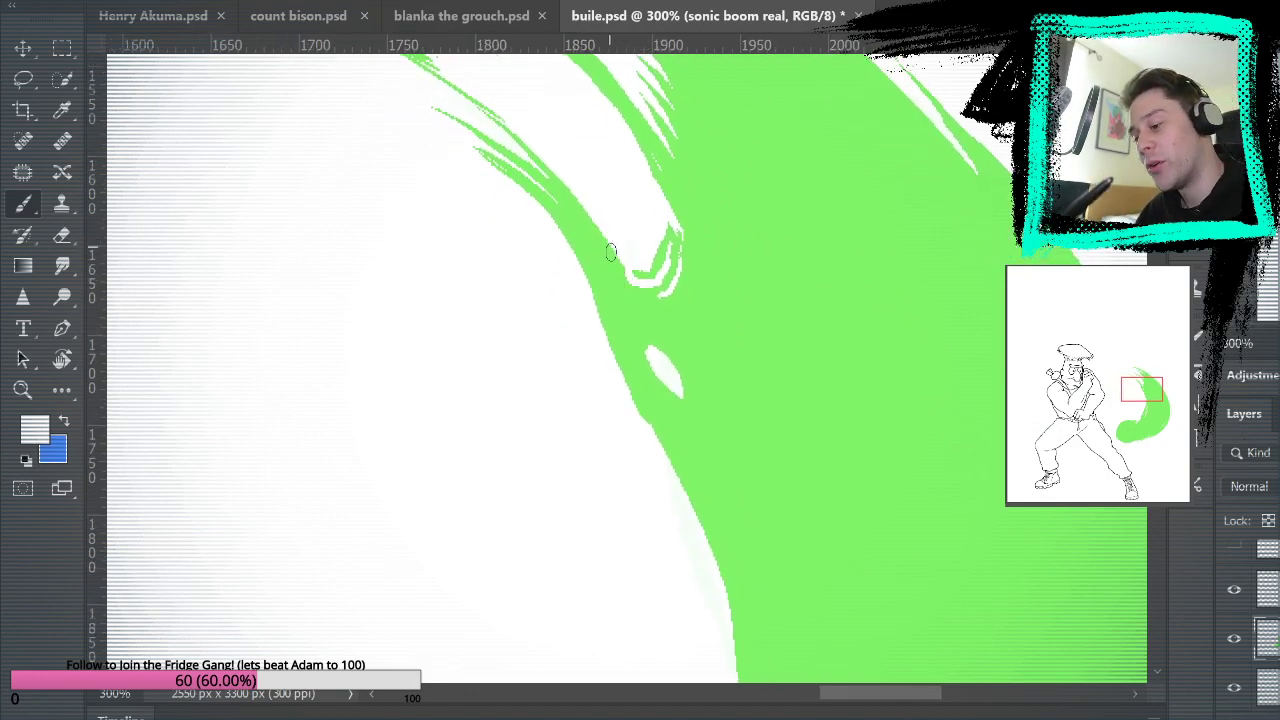
{"action": "left_click", "coordinate": [654, 302], "text": "alt"}
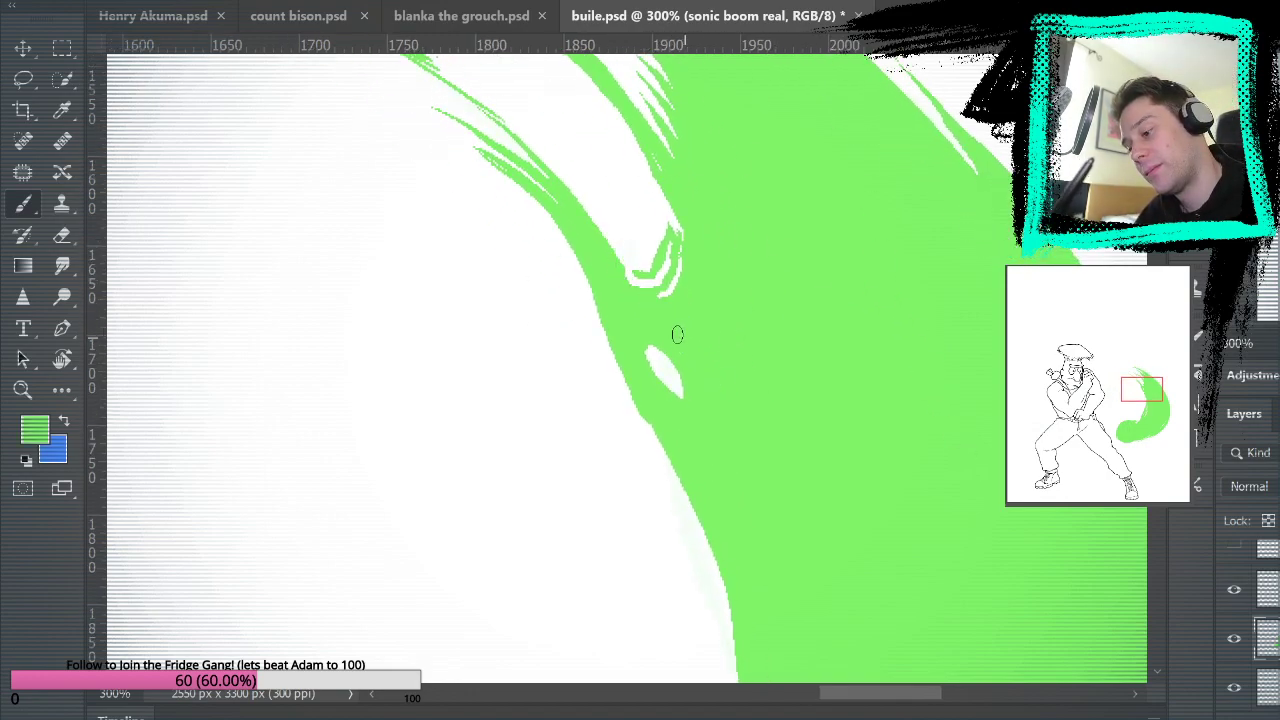
{"action": "left_click_drag", "start_coordinate": [584, 195], "coordinate": [650, 322]}
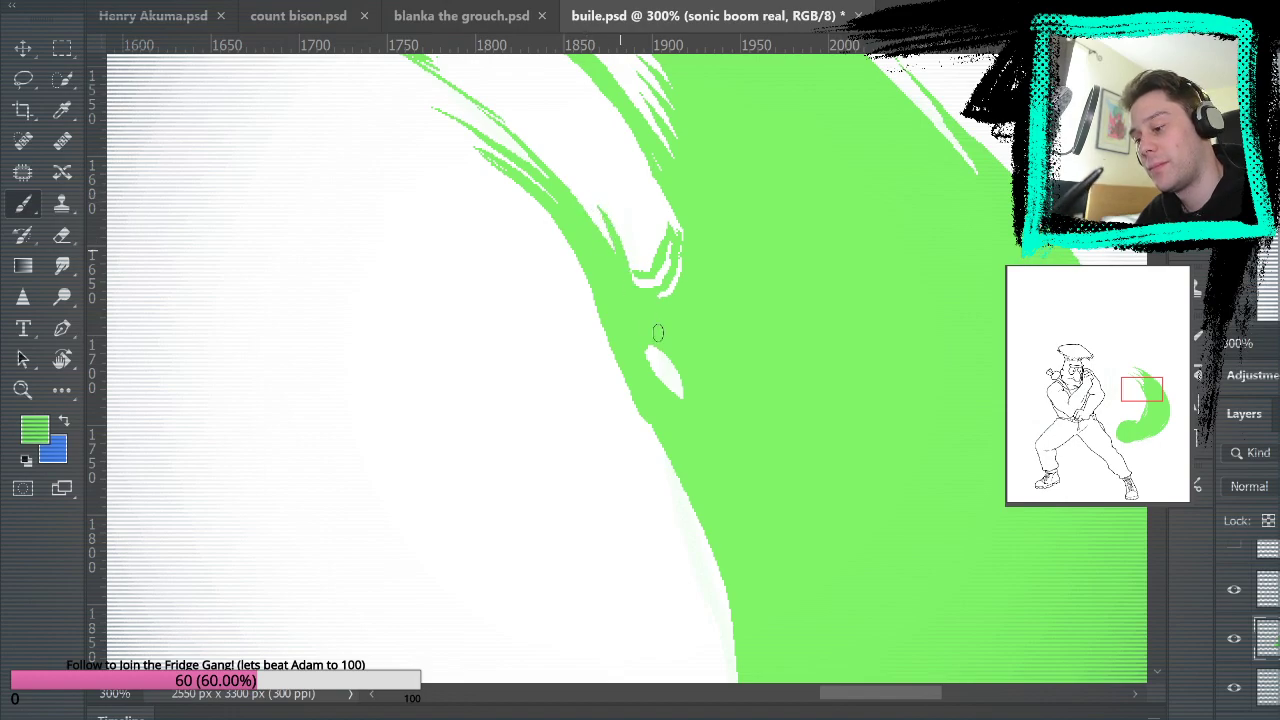
Brush a thin white curve beside the small white opening on the boom's inner edge, and try green wisps just outside it.
{"action": "left_click", "coordinate": [646, 214], "text": "alt"}
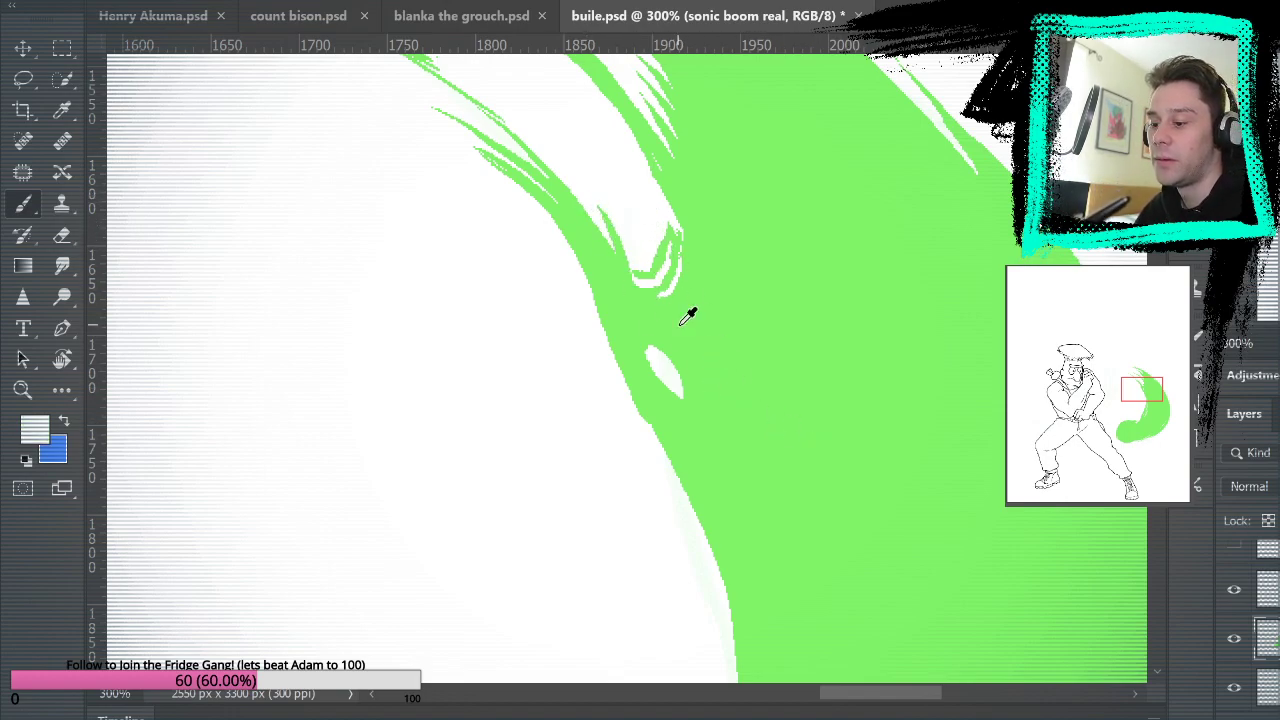
{"action": "left_click_drag", "start_coordinate": [654, 374], "coordinate": [699, 409]}
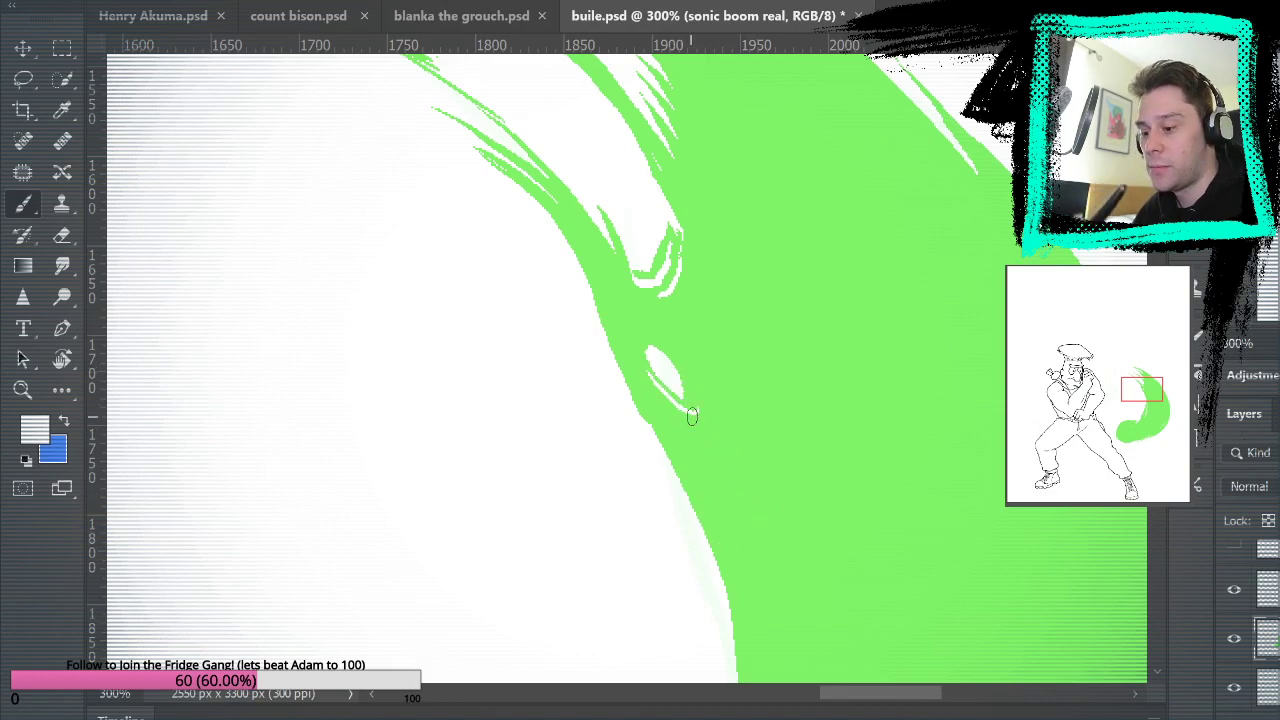
{"action": "left_click", "coordinate": [671, 421], "text": "alt"}
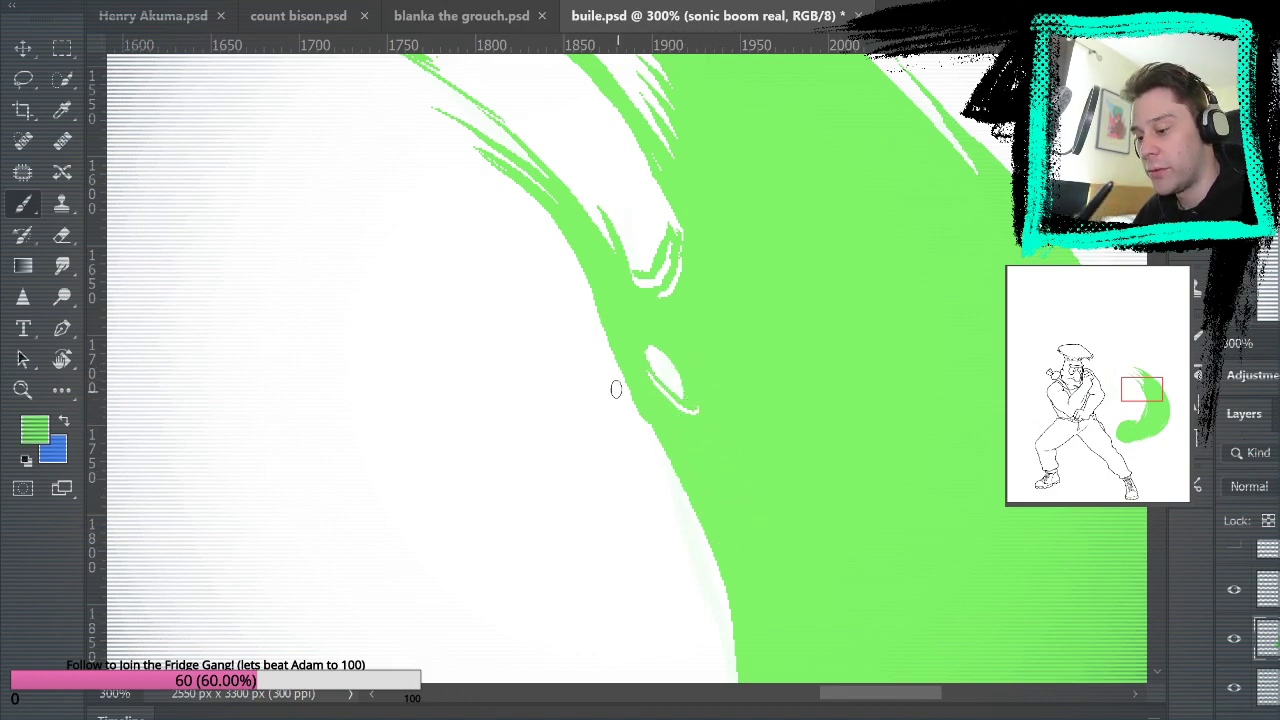
{"action": "mouse_move", "coordinate": [608, 371]}
{"action": "left_mouse_down"}
{"action": "mouse_move", "coordinate": [642, 431]}
{"action": "mouse_move", "coordinate": [688, 453]}
{"action": "left_mouse_up"}
{"action": "key", "text": "ctrl+z"}
{"action": "mouse_move", "coordinate": [613, 376]}
{"action": "left_mouse_down"}
{"action": "mouse_move", "coordinate": [635, 423]}
{"action": "mouse_move", "coordinate": [681, 452]}
{"action": "mouse_move", "coordinate": [623, 404]}
{"action": "mouse_move", "coordinate": [679, 448]}
{"action": "left_mouse_up"}
{"action": "key", "text": "ctrl+z"}
Brush thin green strokes into the gap between the boom's uppermost wisps.
{"action": "mouse_move", "coordinate": [880, 342]}
{"action": "left_mouse_down"}
{"action": "mouse_move", "coordinate": [874, 543]}
{"action": "mouse_move", "coordinate": [929, 657]}
{"action": "mouse_move", "coordinate": [934, 620]}
{"action": "mouse_move", "coordinate": [933, 631]}
{"action": "left_mouse_up"}
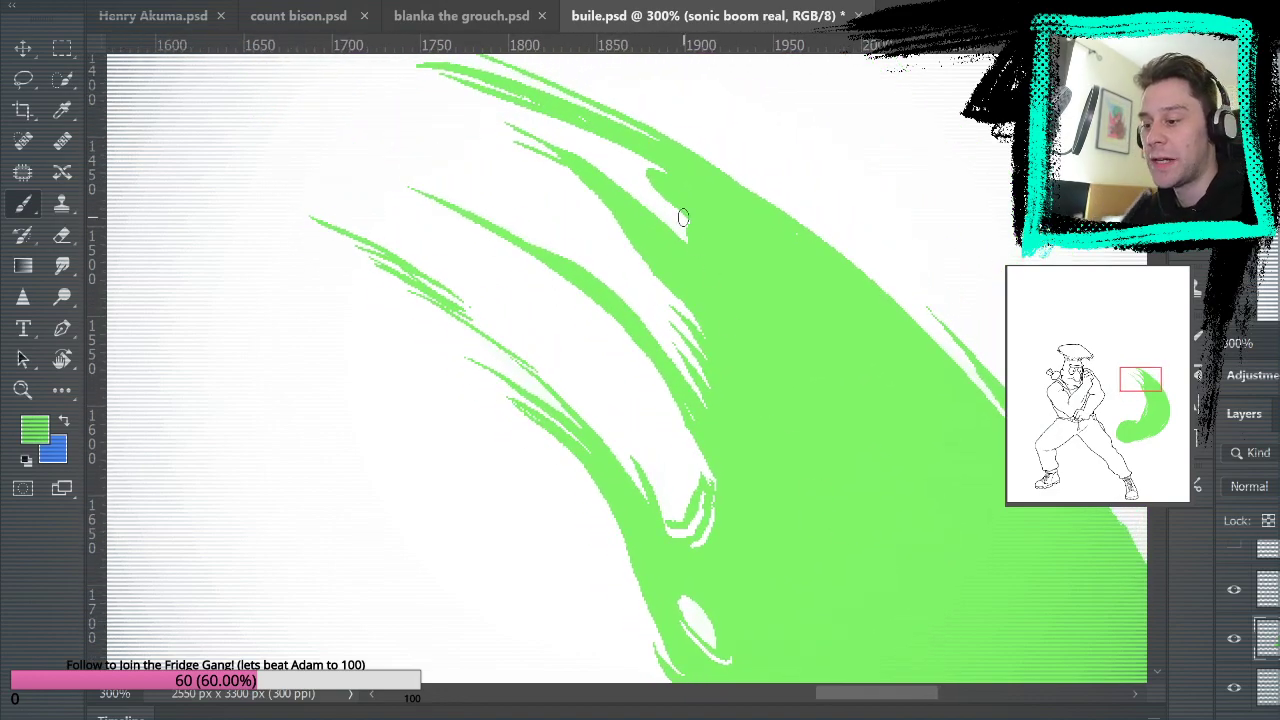
{"action": "left_click_drag", "start_coordinate": [597, 143], "coordinate": [689, 214]}
{"action": "left_click_drag", "start_coordinate": [617, 166], "coordinate": [718, 247]}
Add thin curved green wisps around the outer edge of the boom's rounded lower end.
{"action": "mouse_move", "coordinate": [946, 500]}
{"action": "left_mouse_down"}
{"action": "mouse_move", "coordinate": [956, 596]}
{"action": "mouse_move", "coordinate": [791, 374]}
{"action": "mouse_move", "coordinate": [866, 443]}
{"action": "mouse_move", "coordinate": [863, 540]}
{"action": "mouse_move", "coordinate": [776, 411]}
{"action": "mouse_move", "coordinate": [843, 280]}
{"action": "mouse_move", "coordinate": [809, 251]}
{"action": "mouse_move", "coordinate": [831, 300]}
{"action": "left_mouse_up"}
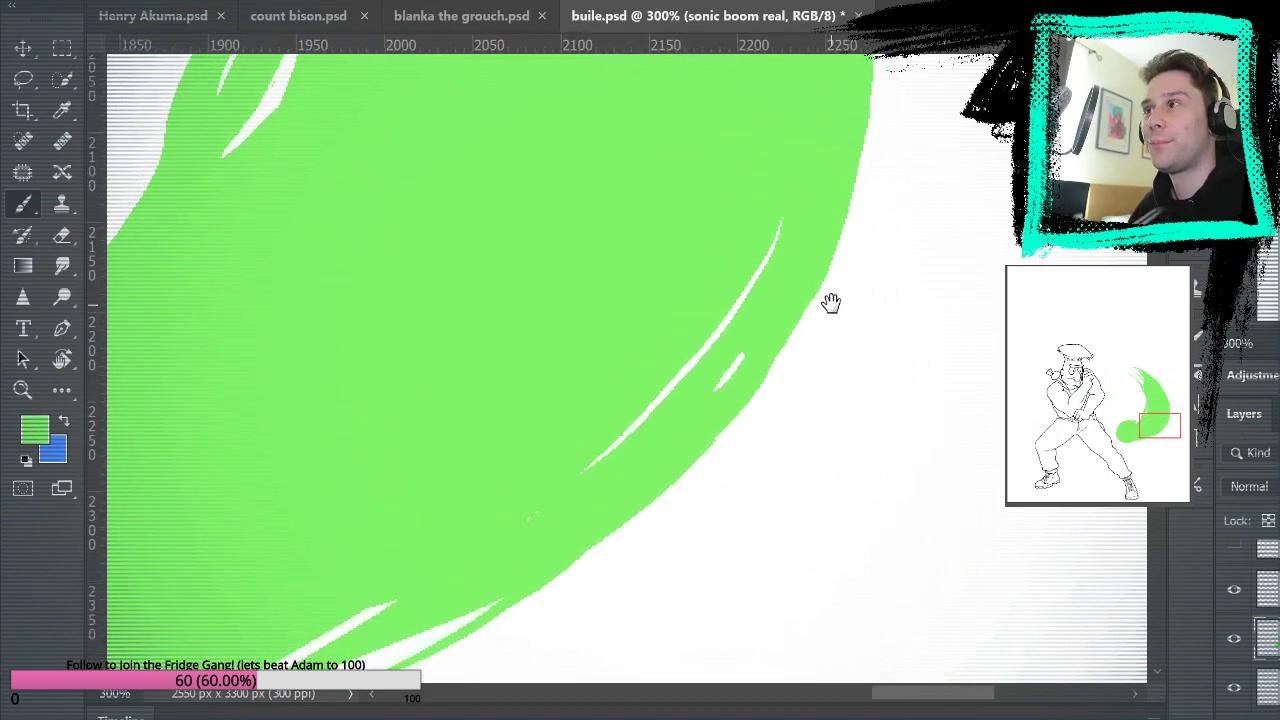
{"action": "left_click_drag", "start_coordinate": [869, 130], "coordinate": [838, 238]}
{"action": "mouse_move", "coordinate": [871, 137]}
{"action": "left_mouse_down"}
{"action": "mouse_move", "coordinate": [831, 225]}
{"action": "mouse_move", "coordinate": [960, 457]}
{"action": "mouse_move", "coordinate": [930, 300]}
{"action": "mouse_move", "coordinate": [1105, 265]}
{"action": "left_mouse_up"}
{"action": "left_click_drag", "start_coordinate": [160, 570], "coordinate": [510, 320]}
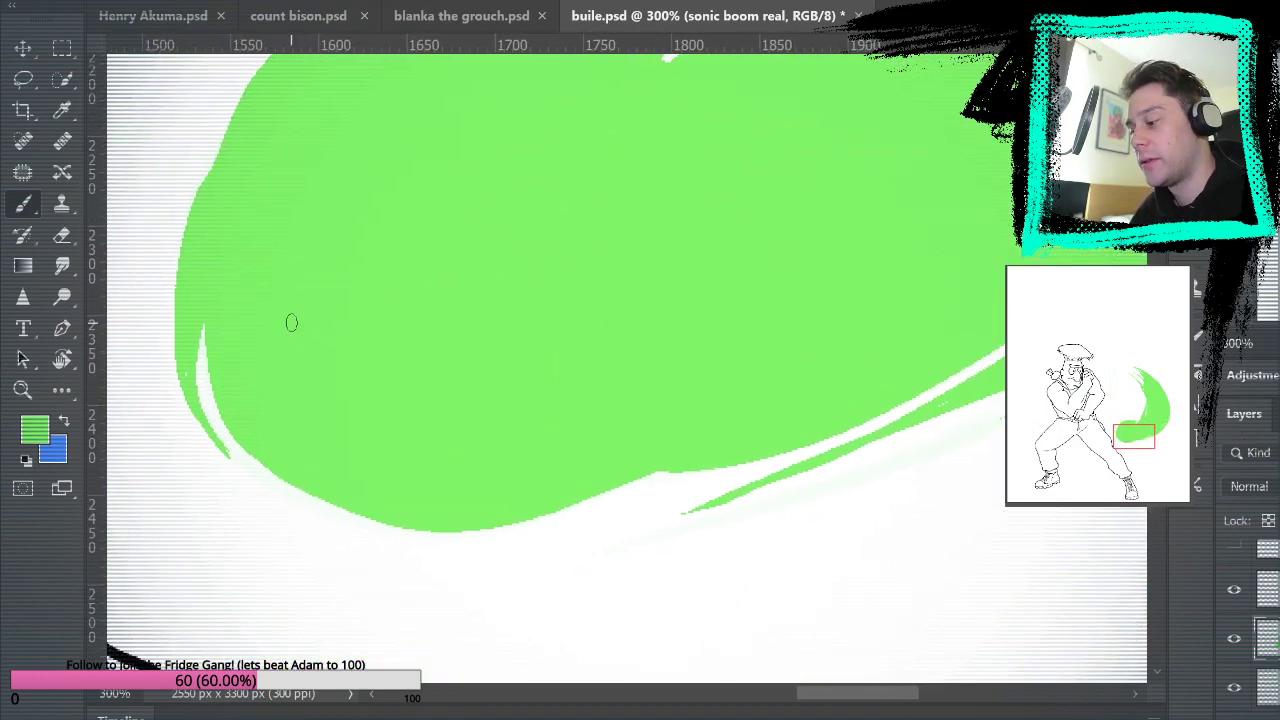
{"action": "mouse_move", "coordinate": [206, 451]}
{"action": "left_mouse_down"}
{"action": "mouse_move", "coordinate": [177, 394]}
{"action": "mouse_move", "coordinate": [216, 190]}
{"action": "left_mouse_up"}
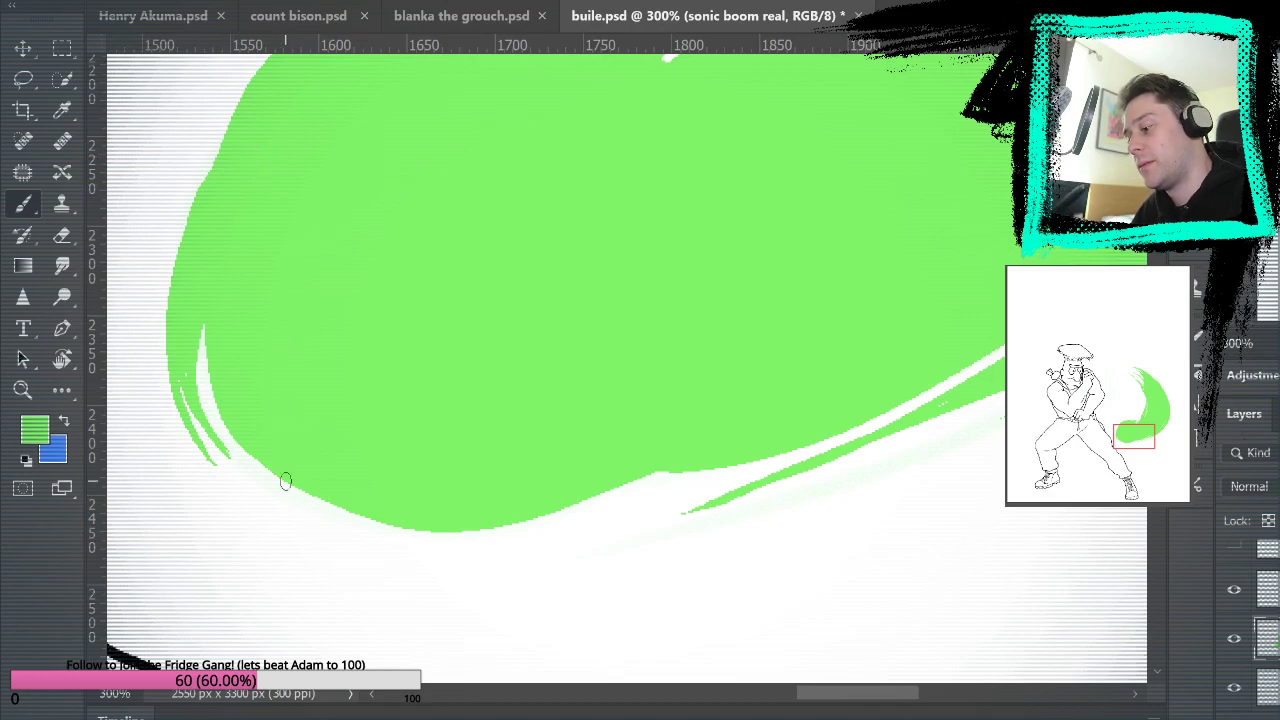
{"action": "mouse_move", "coordinate": [271, 514]}
{"action": "left_mouse_down"}
{"action": "mouse_move", "coordinate": [223, 479]}
{"action": "mouse_move", "coordinate": [157, 320]}
{"action": "left_mouse_up"}
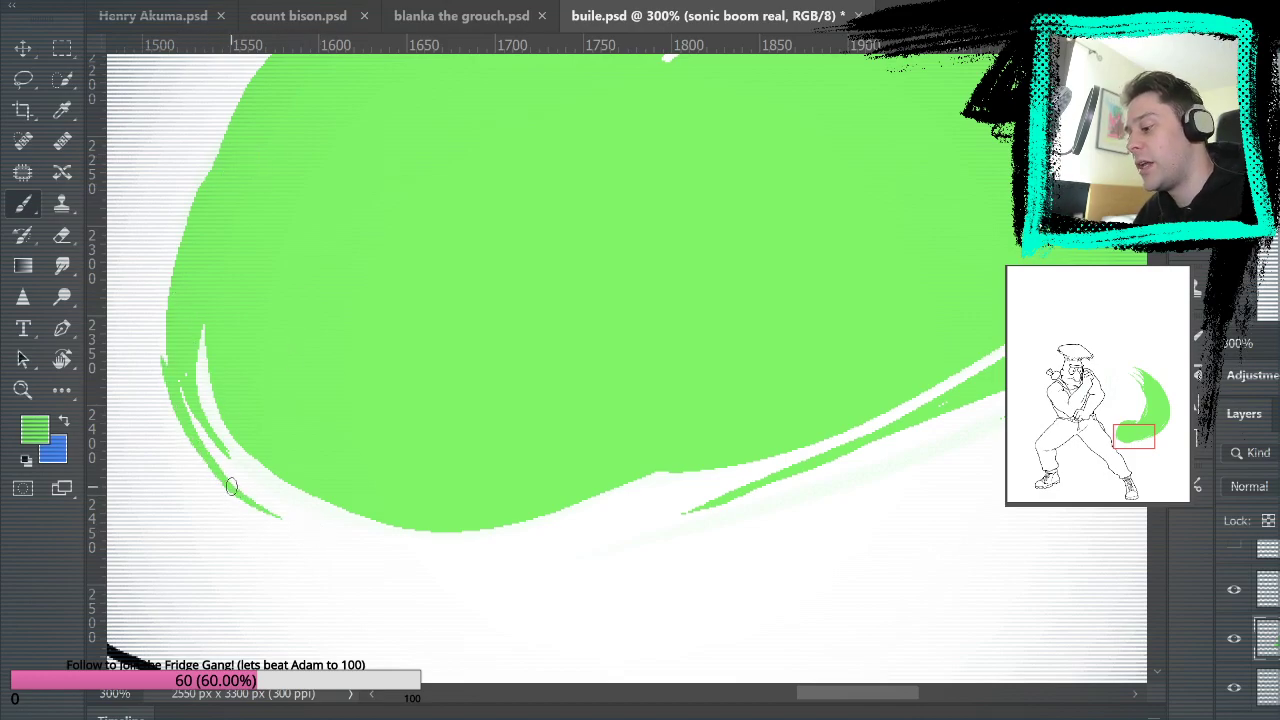
Examine the overall shape of the green boom and the faint arc sketch beside the fighter's arm.
{"action": "key", "text": "ctrl+0"}
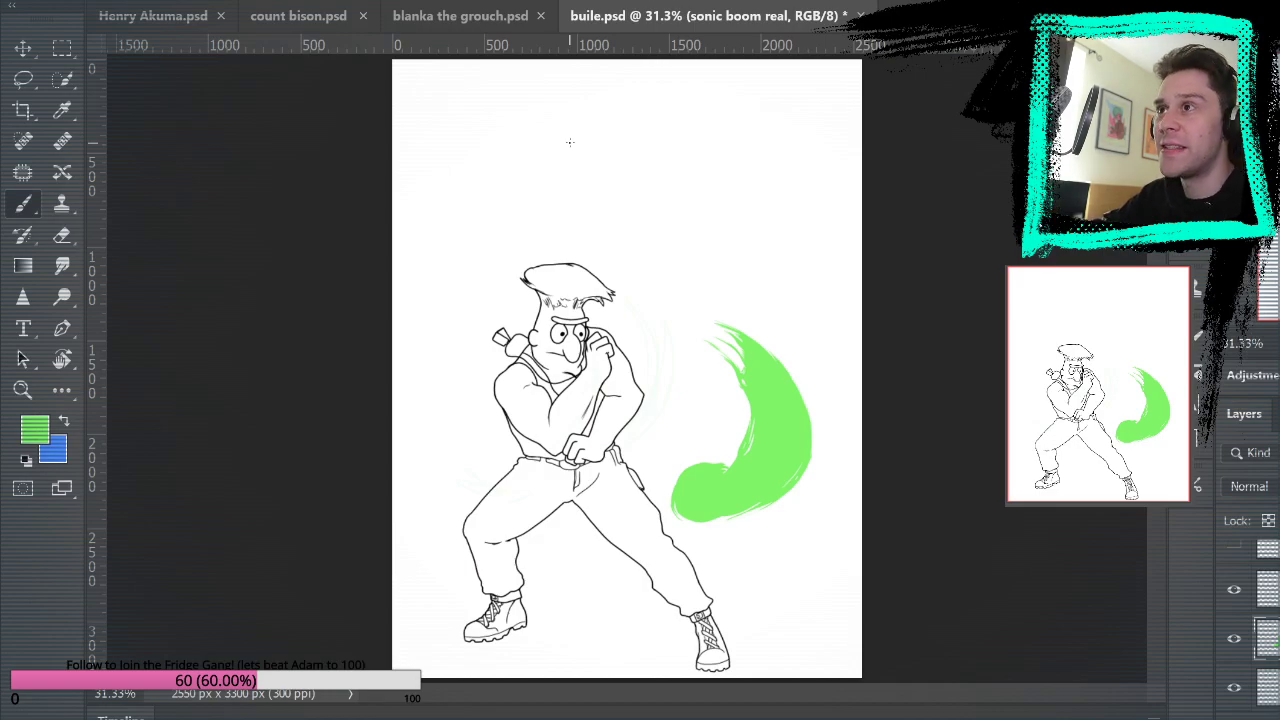
{"action": "left_click", "coordinate": [22, 390]}
{"action": "left_click", "coordinate": [711, 357]}
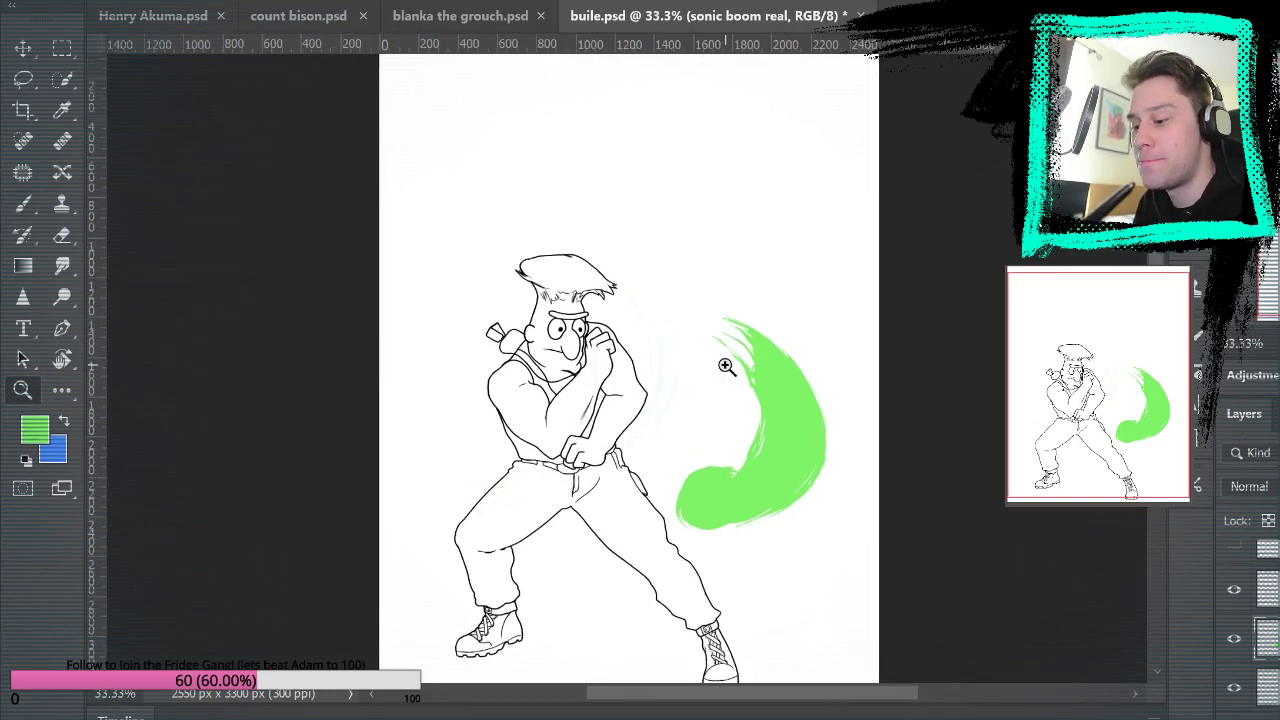
{"action": "left_click", "coordinate": [757, 417]}
{"action": "left_click", "coordinate": [779, 420]}
{"action": "left_click_drag", "start_coordinate": [779, 420], "coordinate": [813, 307]}
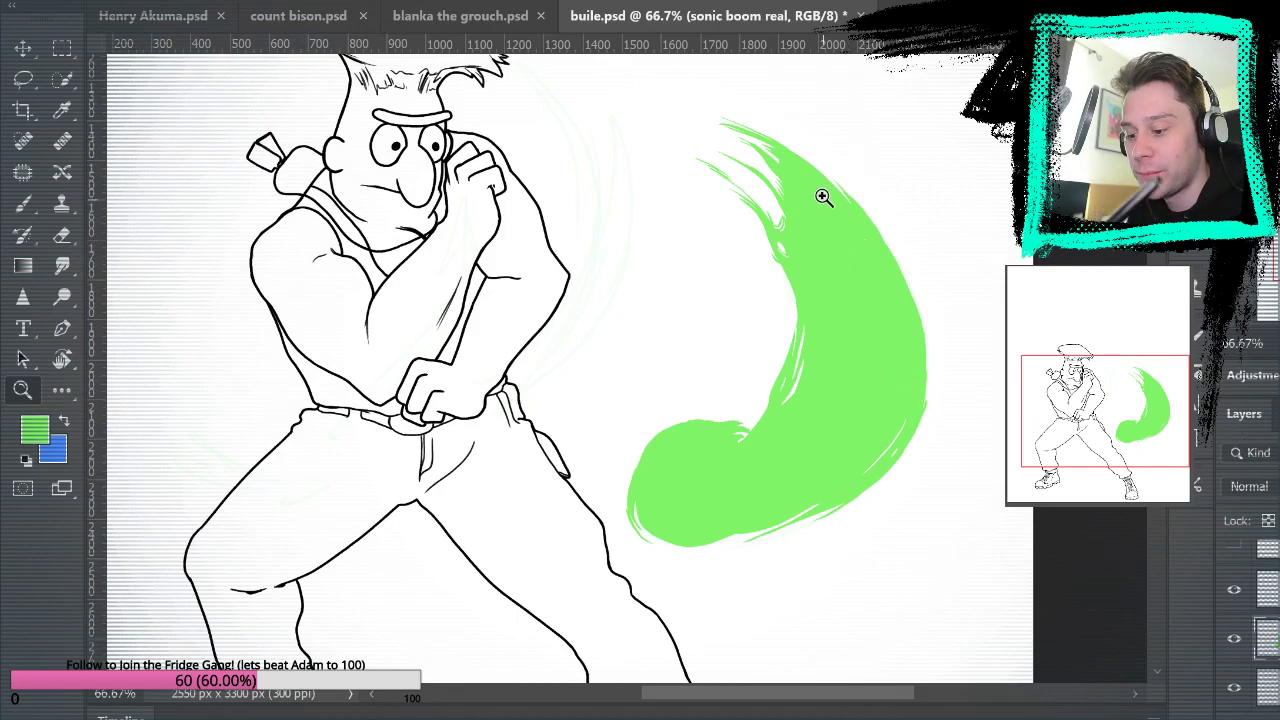
{"action": "left_click_drag", "start_coordinate": [909, 357], "coordinate": [839, 417]}
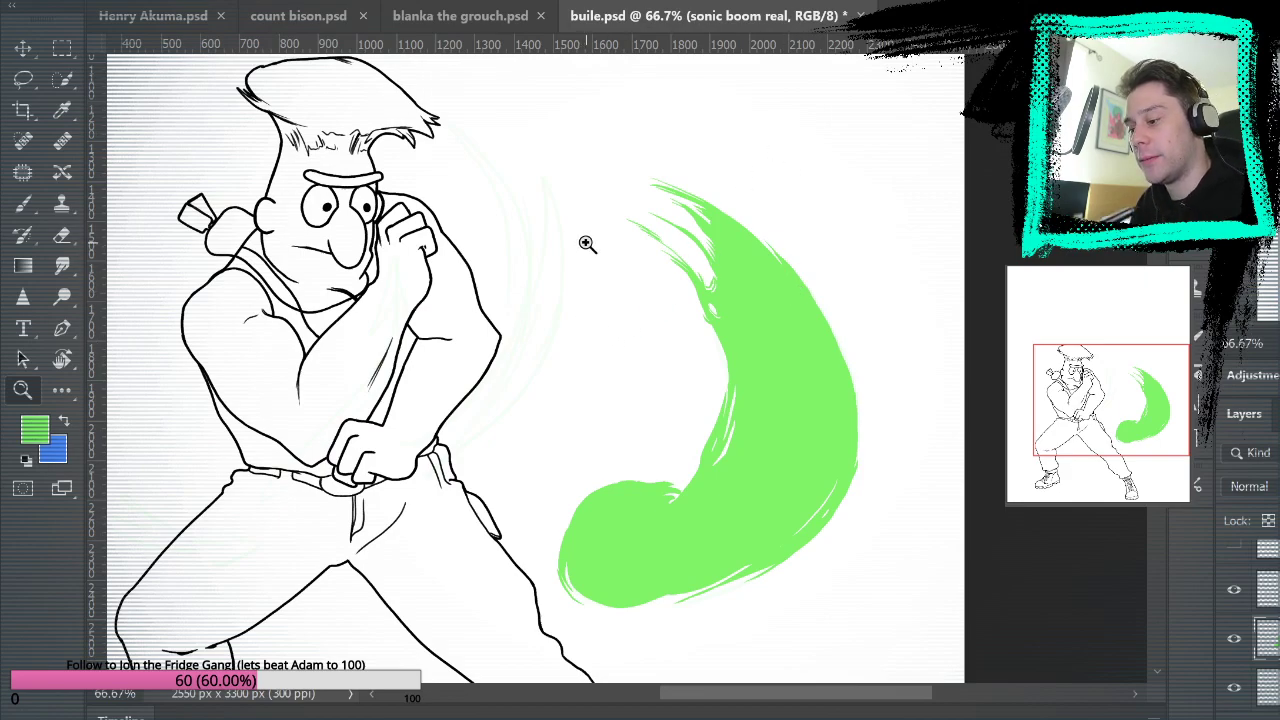
{"action": "left_click", "coordinate": [544, 348]}
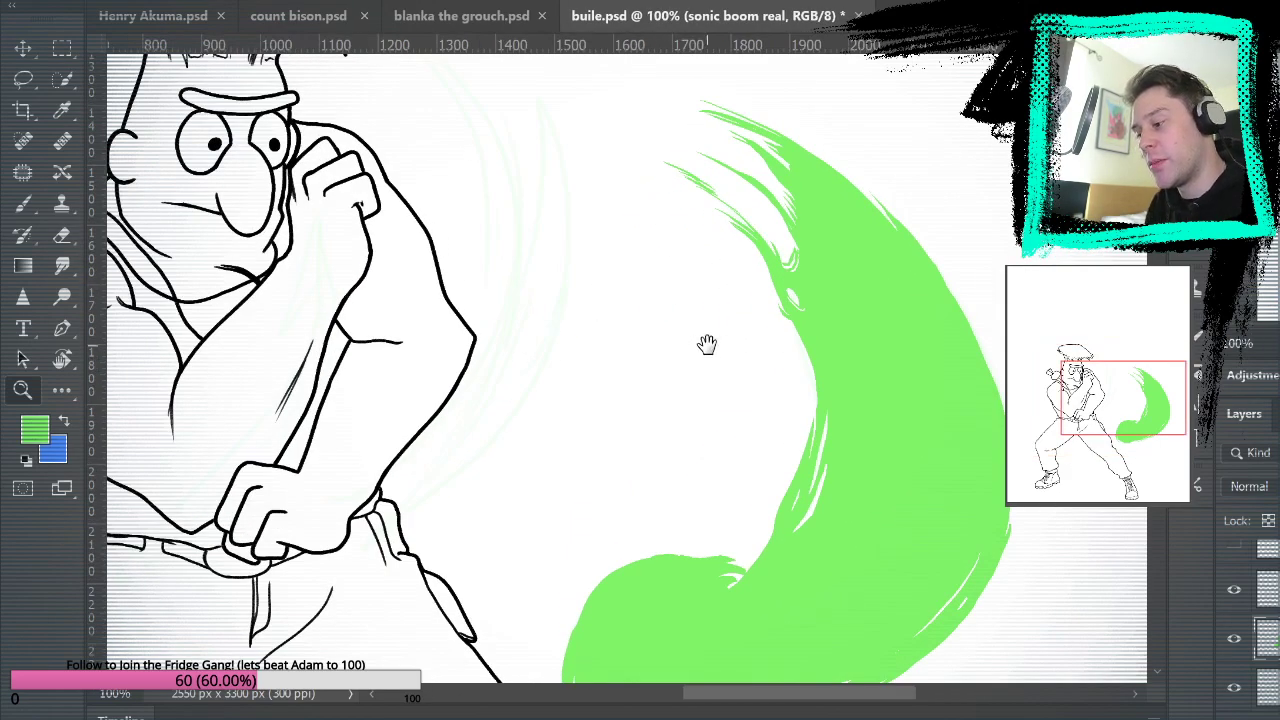
{"action": "left_click_drag", "start_coordinate": [691, 349], "coordinate": [989, 374]}
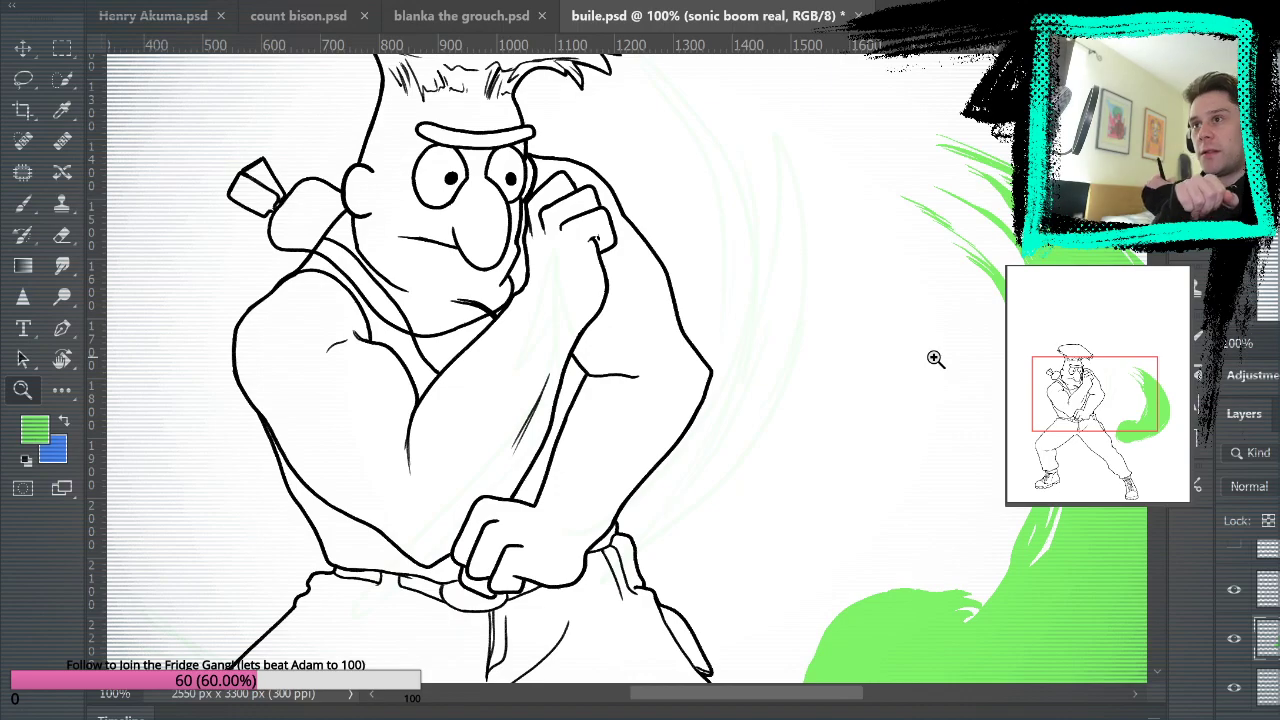
{"action": "key", "text": "b"}
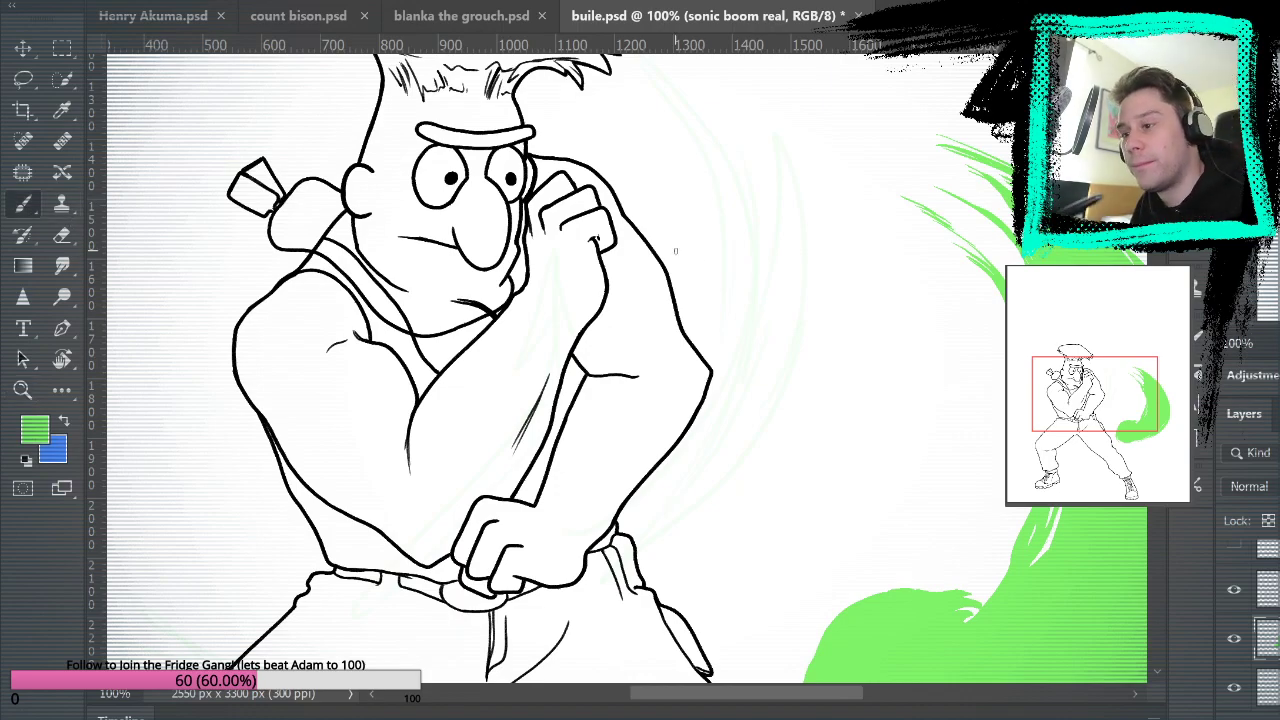
{"action": "mouse_move", "coordinate": [720, 460]}
{"action": "left_mouse_down"}
{"action": "mouse_move", "coordinate": [771, 371]}
{"action": "mouse_move", "coordinate": [780, 422]}
{"action": "left_mouse_up"}
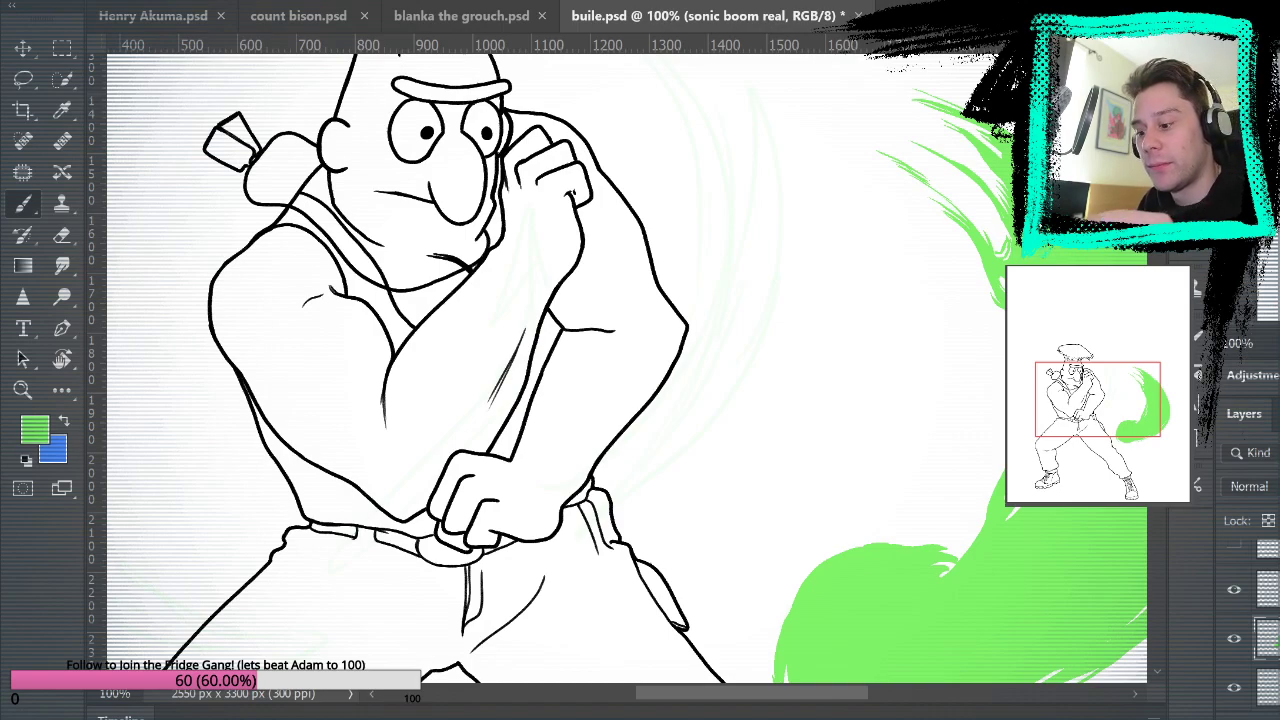
{"action": "left_click_drag", "start_coordinate": [595, 512], "coordinate": [735, 320]}
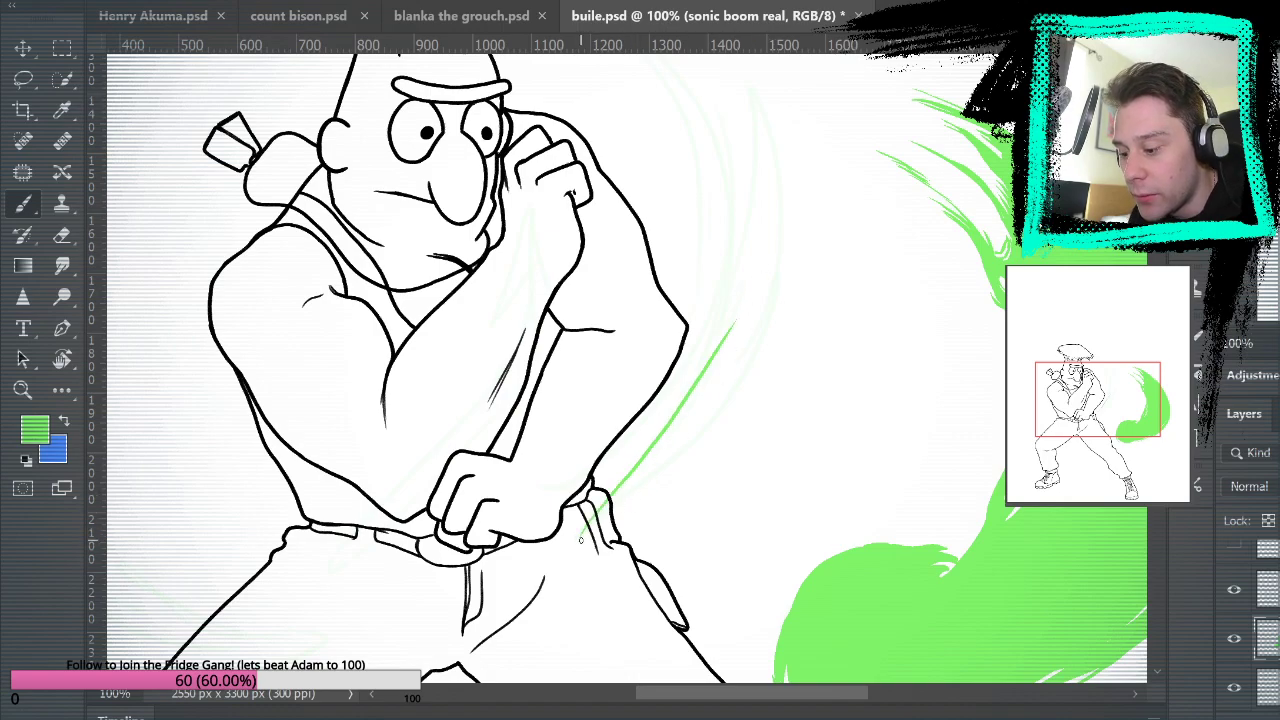
{"action": "key", "text": "ctrl+z"}
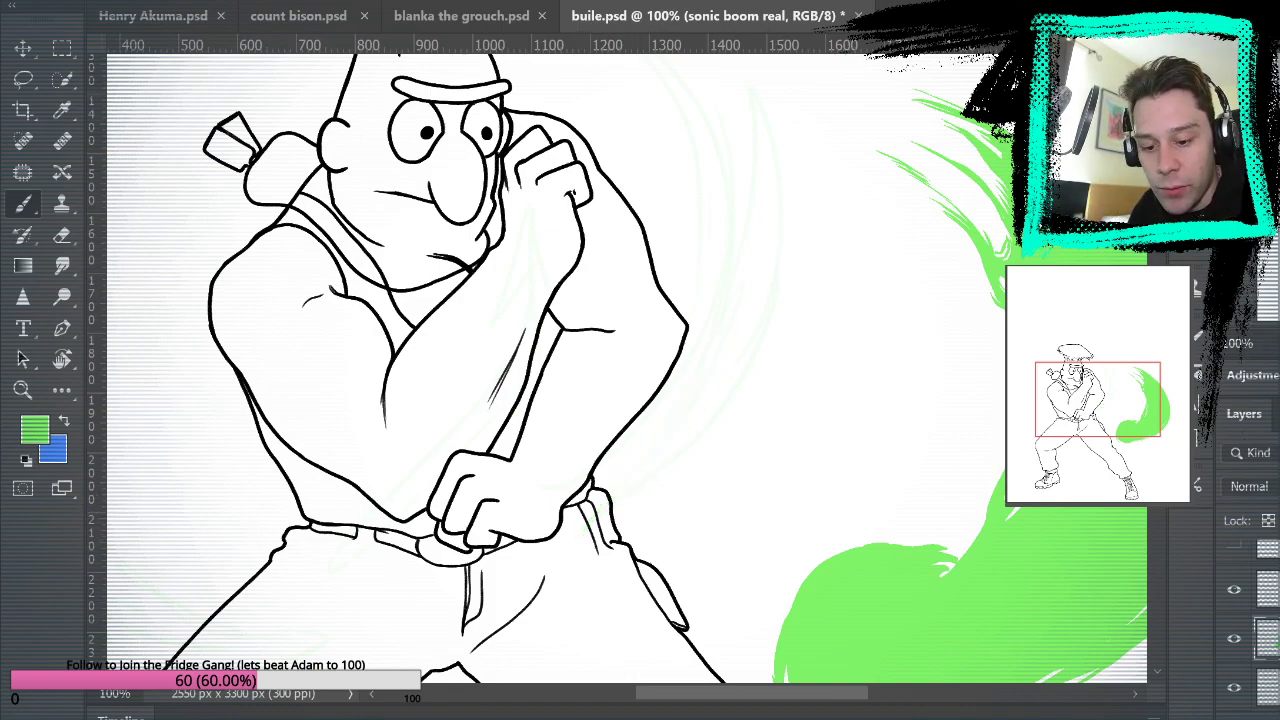
On the sonic boom real layer, brush thin green strokes from the fighter's hip along the faint arc's lower and outer curve.
{"action": "scroll", "coordinate": [1240, 620], "scroll_direction": "down", "scroll_amount": 1}
{"action": "scroll", "coordinate": [1250, 620], "scroll_direction": "up", "scroll_amount": 1}
{"action": "scroll", "coordinate": [1250, 620], "scroll_direction": "up", "scroll_amount": 1}
{"action": "left_click", "coordinate": [1250, 607]}
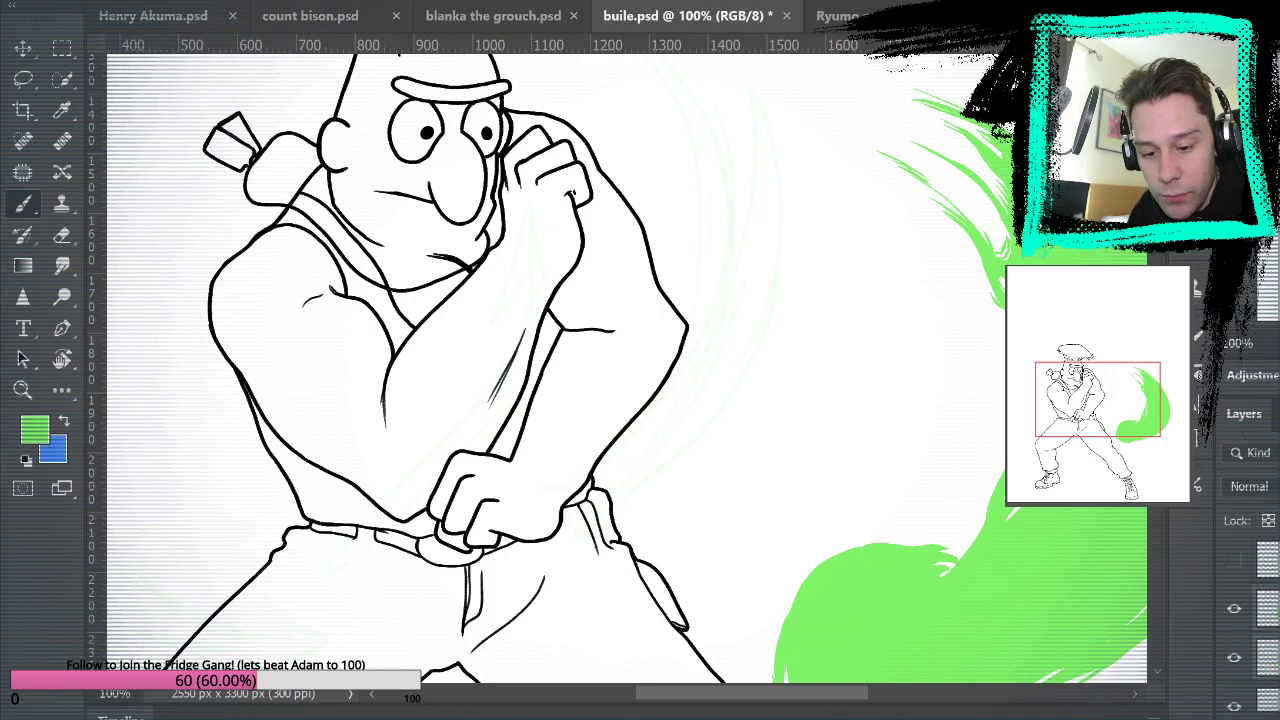
{"action": "scroll", "coordinate": [1250, 620], "scroll_direction": "down", "scroll_amount": 1}
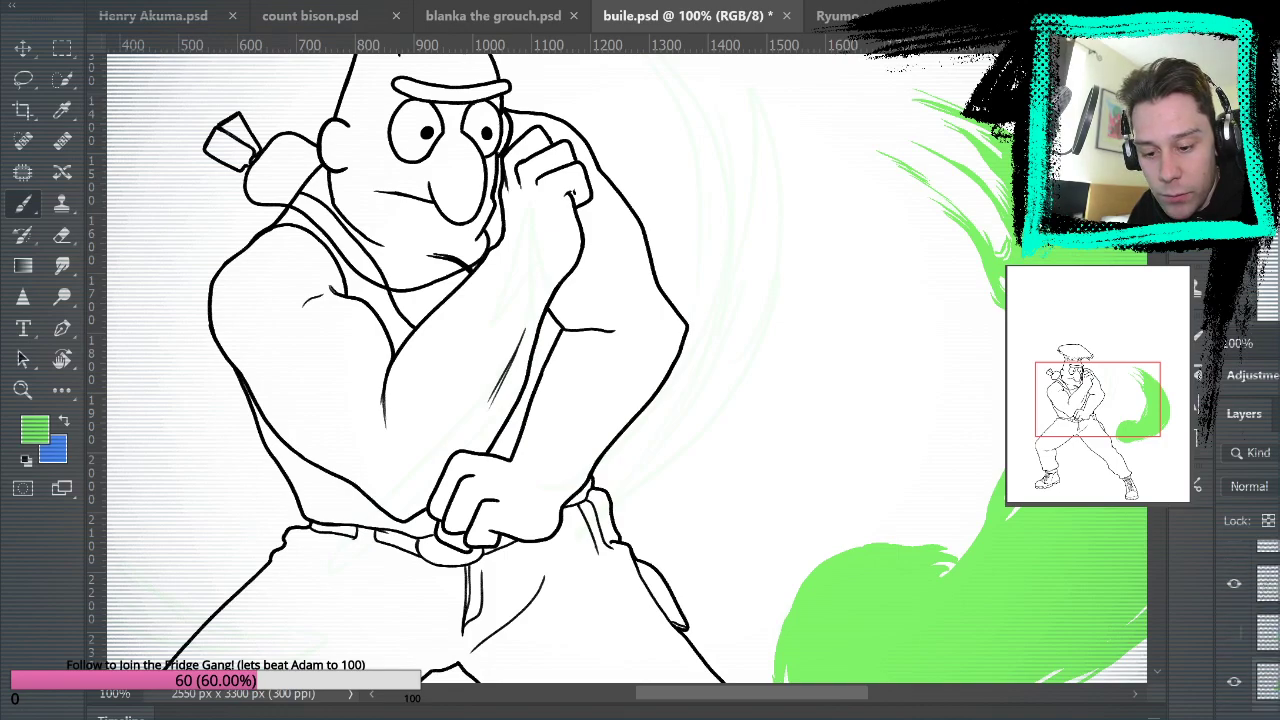
{"action": "scroll", "coordinate": [1250, 620], "scroll_direction": "down", "scroll_amount": 1}
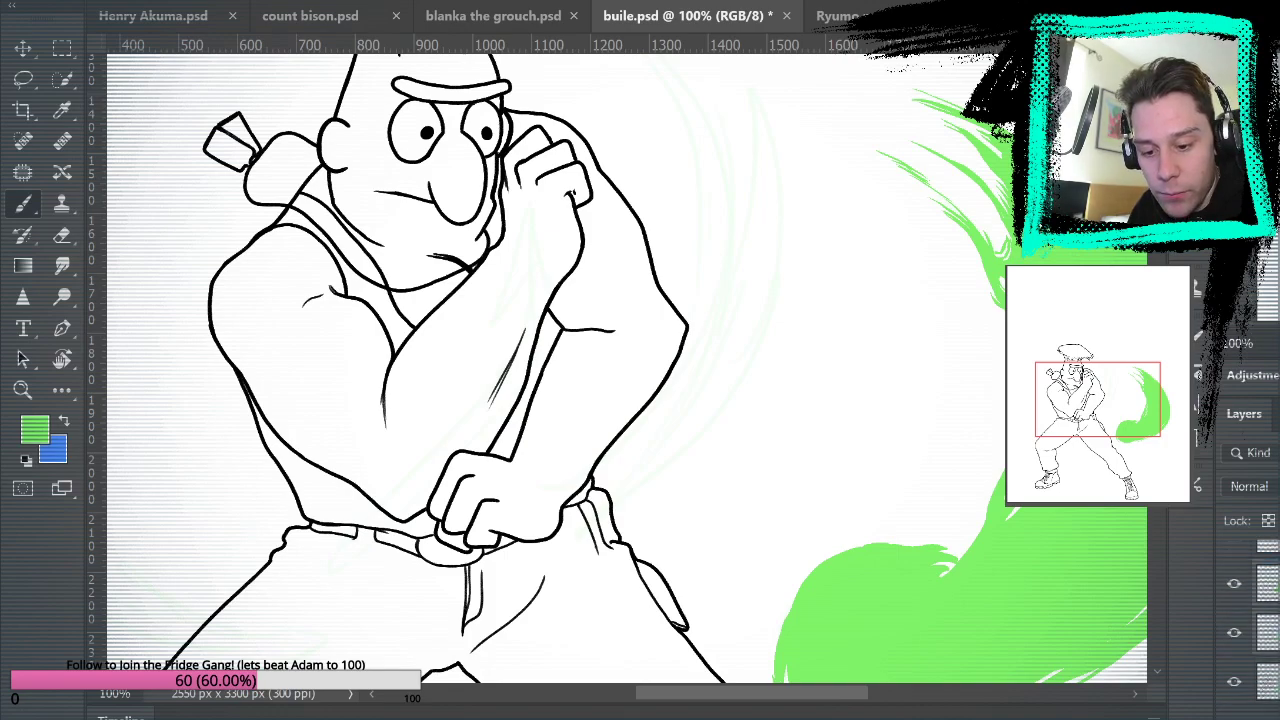
{"action": "left_click", "coordinate": [1266, 585]}
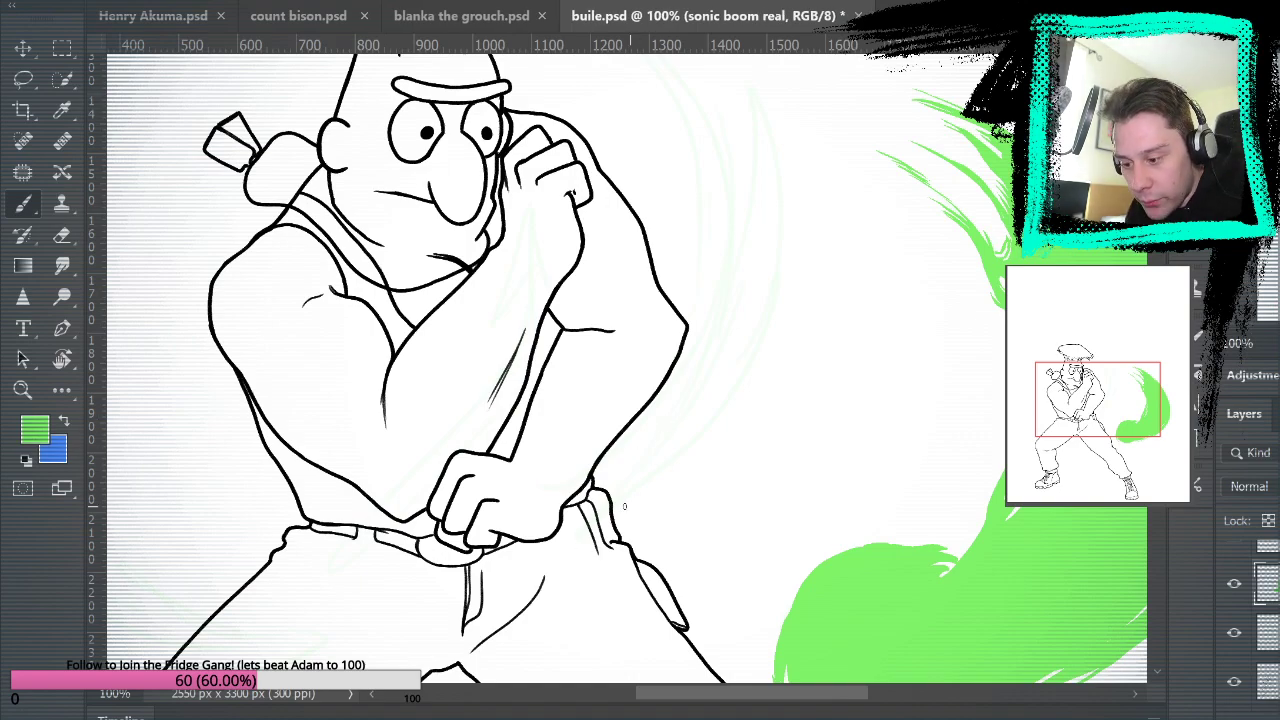
{"action": "left_click_drag", "start_coordinate": [577, 537], "coordinate": [680, 402]}
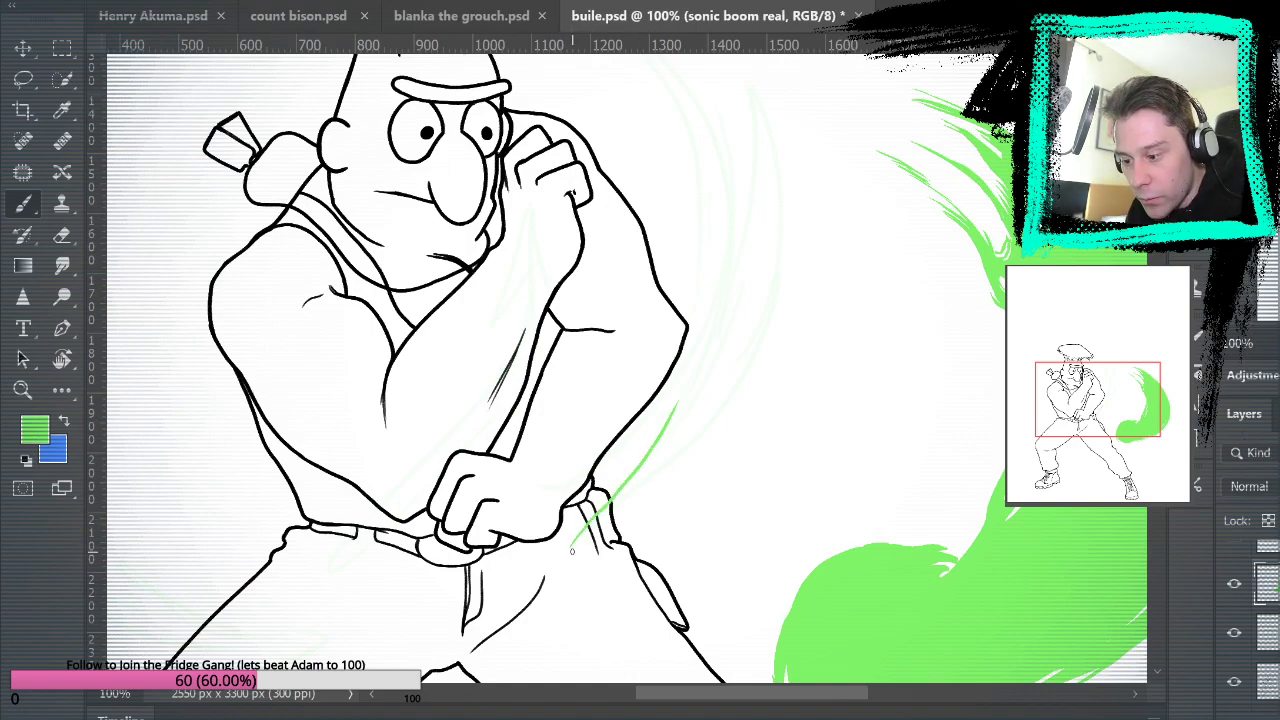
{"action": "left_click_drag", "start_coordinate": [582, 536], "coordinate": [692, 434]}
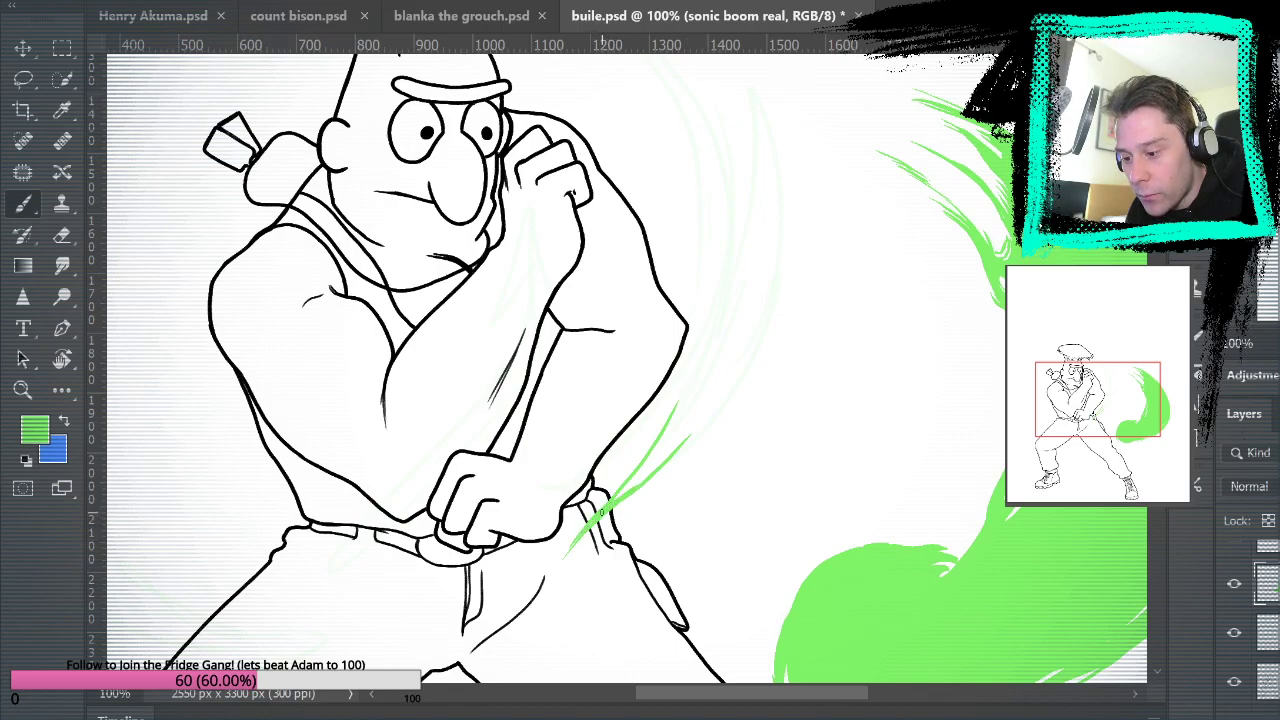
{"action": "mouse_move", "coordinate": [648, 487]}
{"action": "left_mouse_down"}
{"action": "mouse_move", "coordinate": [738, 392]}
{"action": "mouse_move", "coordinate": [767, 329]}
{"action": "mouse_move", "coordinate": [779, 184]}
{"action": "left_mouse_up"}
Extend the arc's outer line up to a tapered tip and layer thin green streaks along its inner side, undoing misplaced ones.
{"action": "left_click_drag", "start_coordinate": [893, 293], "coordinate": [932, 441]}
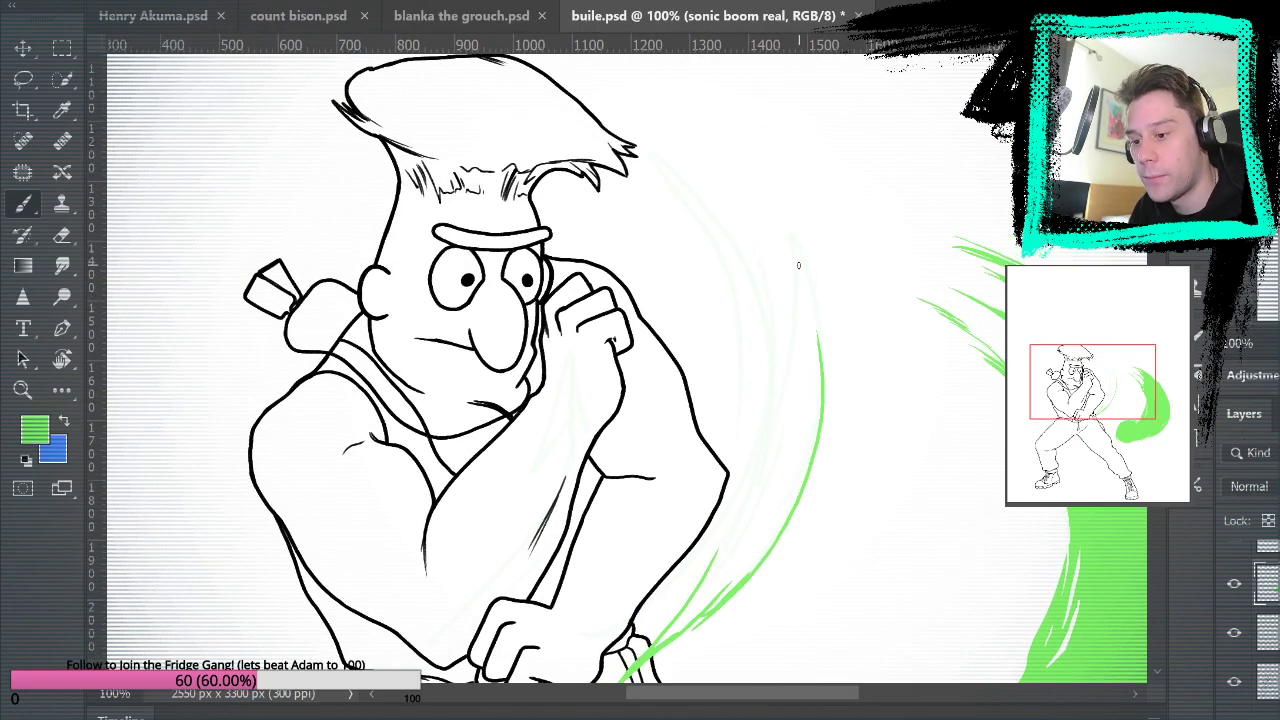
{"action": "mouse_move", "coordinate": [774, 213]}
{"action": "left_mouse_down"}
{"action": "mouse_move", "coordinate": [807, 277]}
{"action": "mouse_move", "coordinate": [822, 424]}
{"action": "left_mouse_up"}
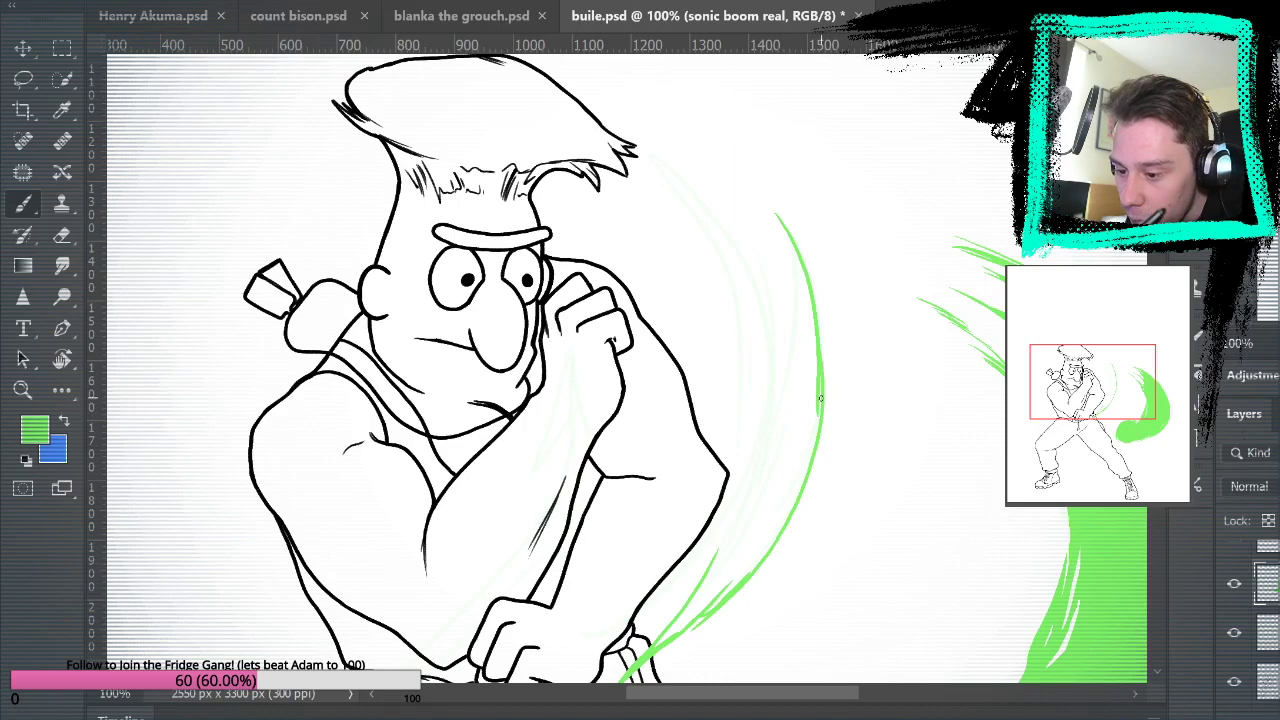
{"action": "left_click_drag", "start_coordinate": [790, 250], "coordinate": [809, 381]}
{"action": "left_click_drag", "start_coordinate": [796, 274], "coordinate": [795, 338]}
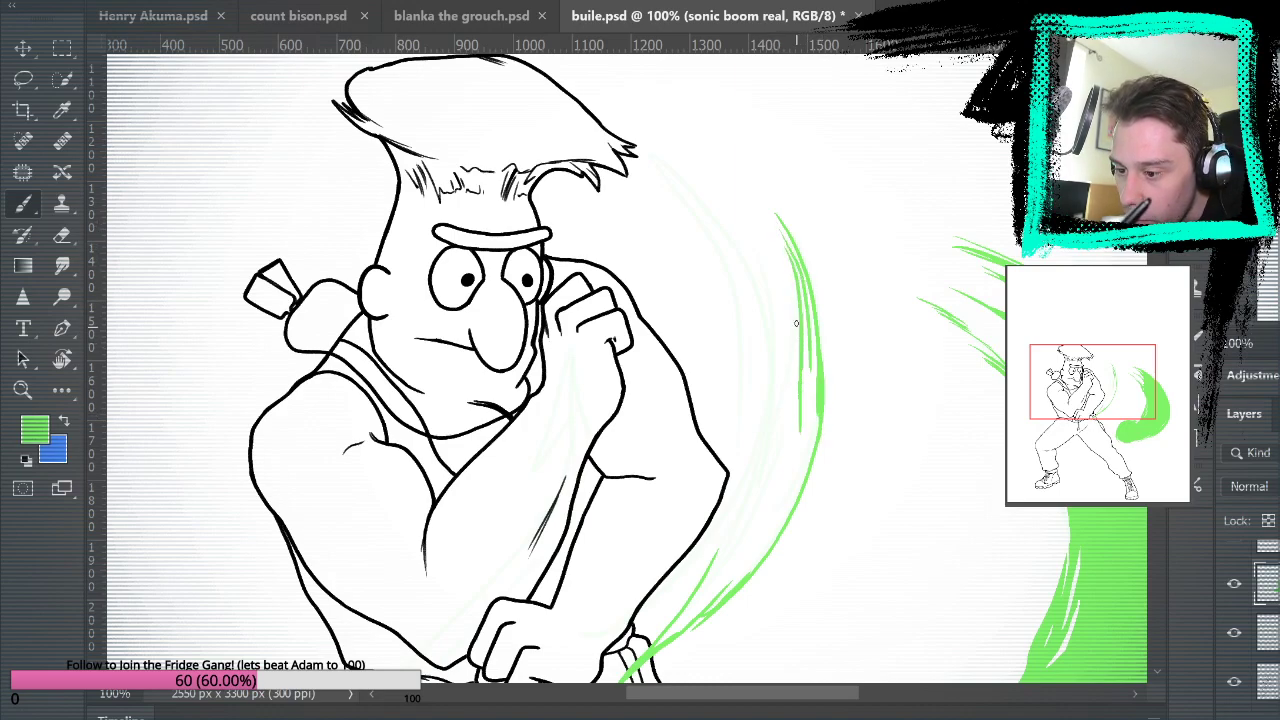
{"action": "left_click_drag", "start_coordinate": [798, 269], "coordinate": [801, 324]}
{"action": "left_click_drag", "start_coordinate": [787, 274], "coordinate": [800, 370]}
{"action": "key", "text": "ctrl+z"}
{"action": "left_click_drag", "start_coordinate": [790, 273], "coordinate": [793, 413]}
{"action": "key", "text": "ctrl+z"}
{"action": "left_click_drag", "start_coordinate": [788, 276], "coordinate": [795, 385]}
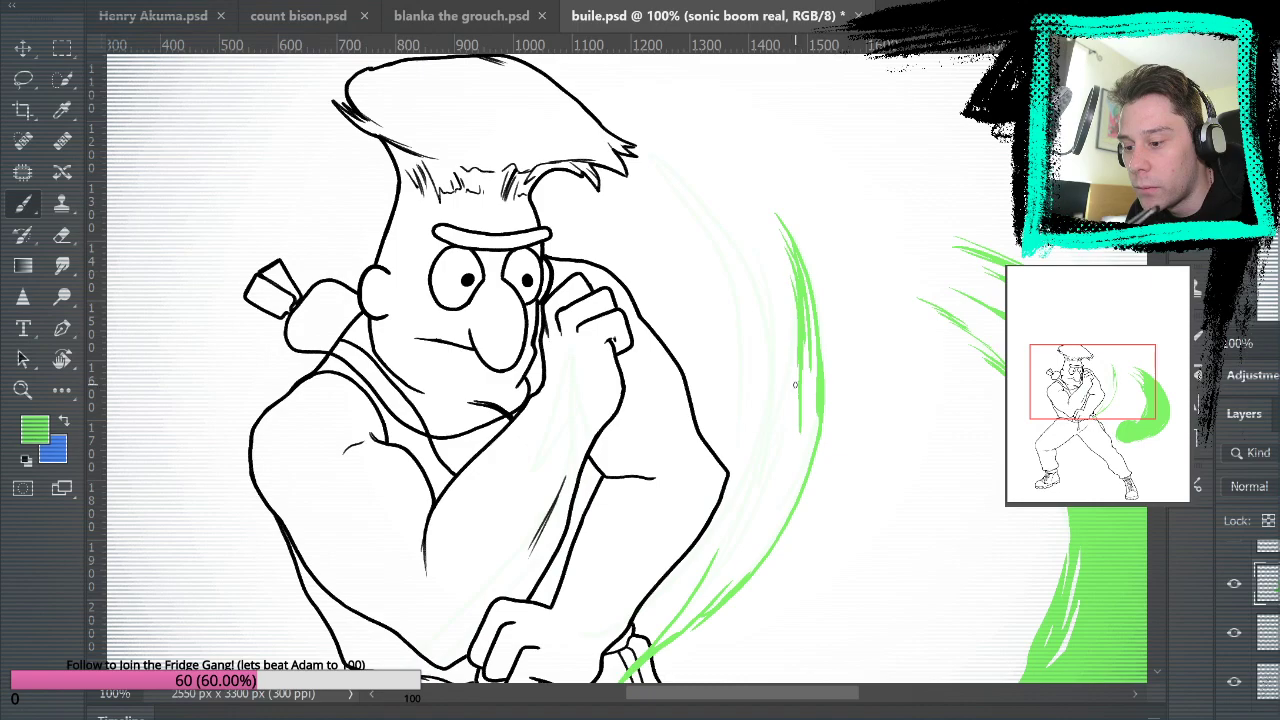
Fill between the upper streaks of the outer arc with green, leaving tapered forks pointing down.
{"action": "left_click_drag", "start_coordinate": [799, 292], "coordinate": [763, 481]}
{"action": "left_click_drag", "start_coordinate": [783, 404], "coordinate": [805, 302]}
{"action": "mouse_move", "coordinate": [811, 364]}
{"action": "left_mouse_down"}
{"action": "mouse_move", "coordinate": [808, 281]}
{"action": "mouse_move", "coordinate": [803, 348]}
{"action": "left_mouse_up"}
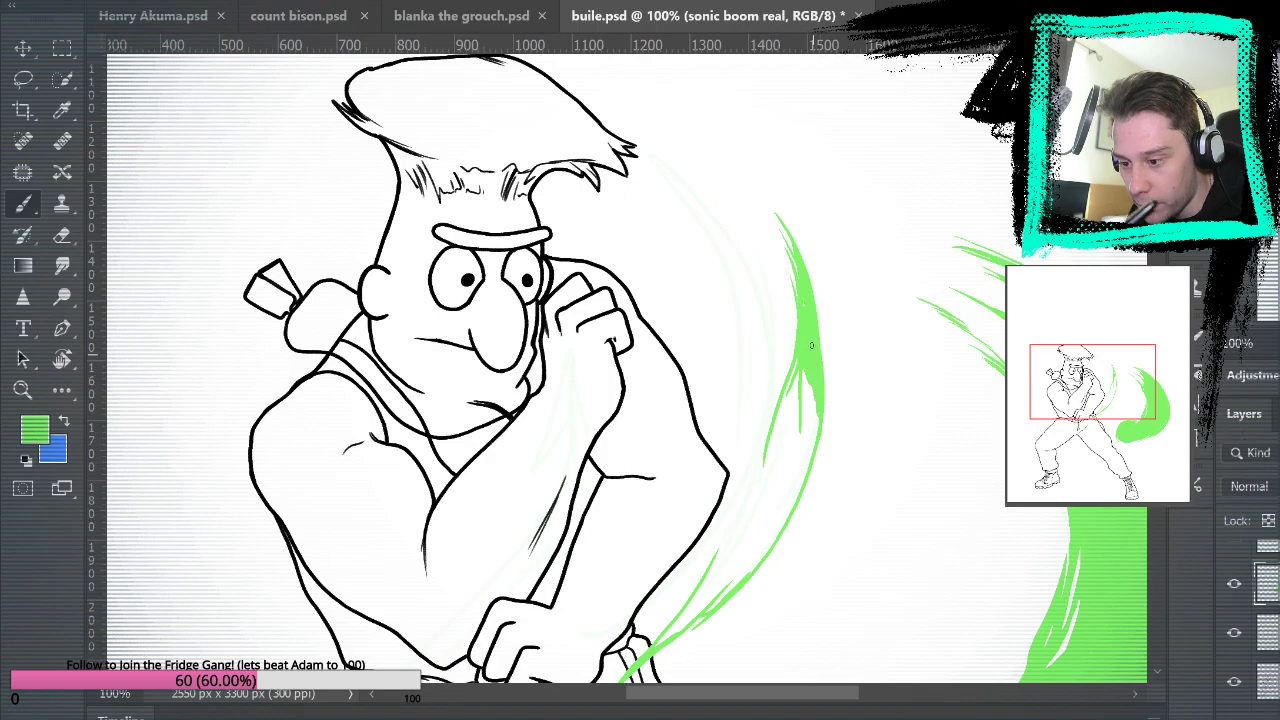
{"action": "left_click_drag", "start_coordinate": [816, 428], "coordinate": [801, 354]}
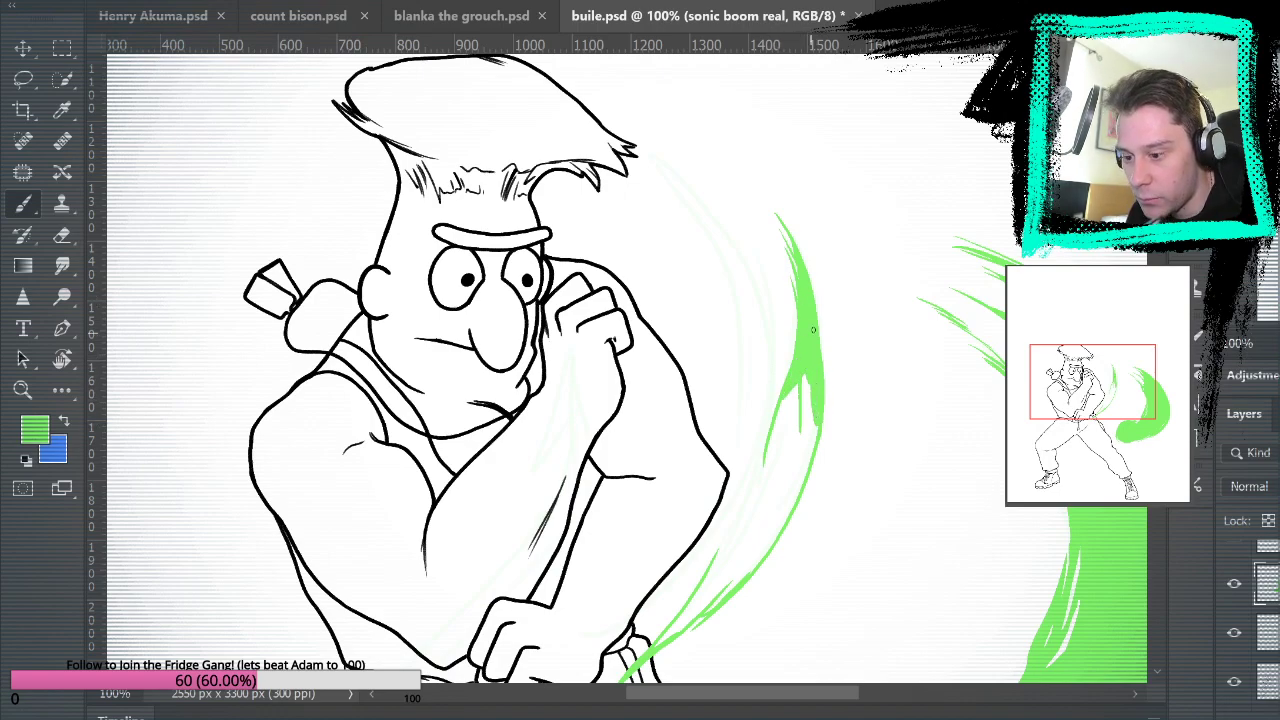
Brush a second cluster of tapered green streaks just inside the outer arc's thick upper section.
{"action": "mouse_move", "coordinate": [849, 417]}
{"action": "left_mouse_down"}
{"action": "mouse_move", "coordinate": [889, 423]}
{"action": "mouse_move", "coordinate": [903, 405]}
{"action": "left_mouse_up"}
{"action": "mouse_move", "coordinate": [806, 220]}
{"action": "left_mouse_down"}
{"action": "mouse_move", "coordinate": [831, 300]}
{"action": "mouse_move", "coordinate": [822, 378]}
{"action": "left_mouse_up"}
{"action": "left_click_drag", "start_coordinate": [805, 218], "coordinate": [822, 326]}
{"action": "left_click_drag", "start_coordinate": [816, 248], "coordinate": [825, 336]}
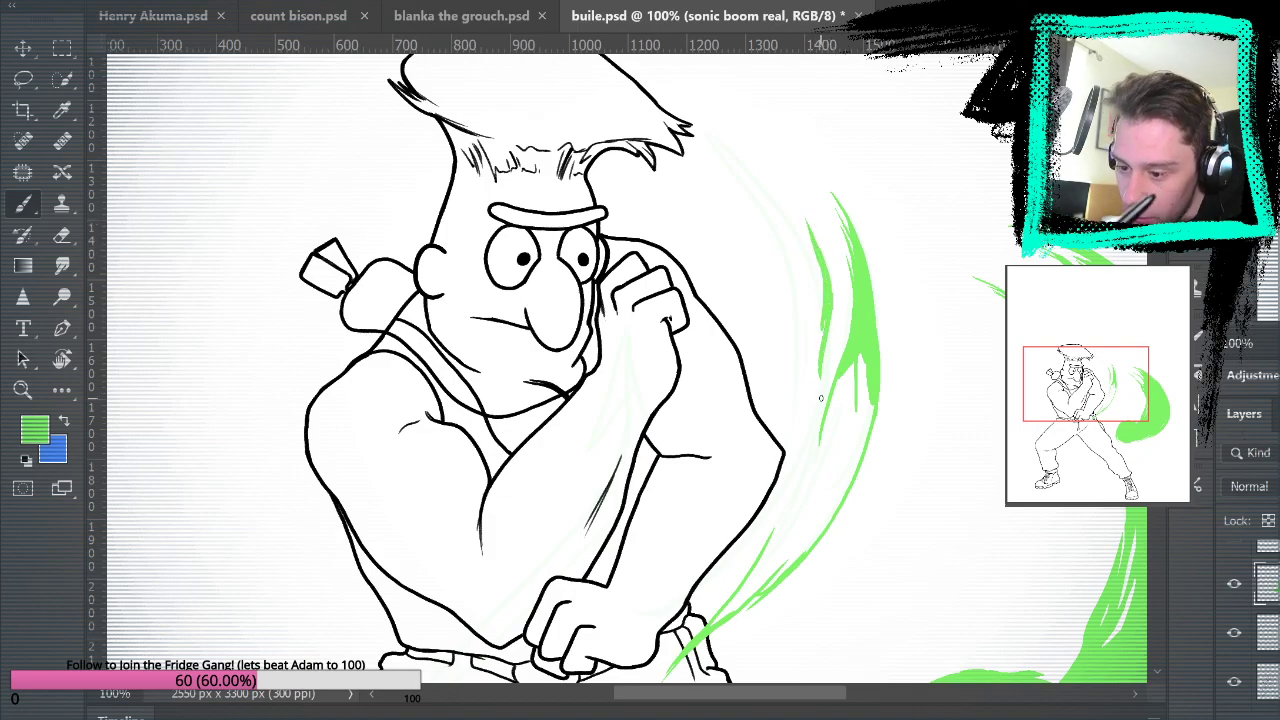
{"action": "left_click_drag", "start_coordinate": [832, 400], "coordinate": [815, 256]}
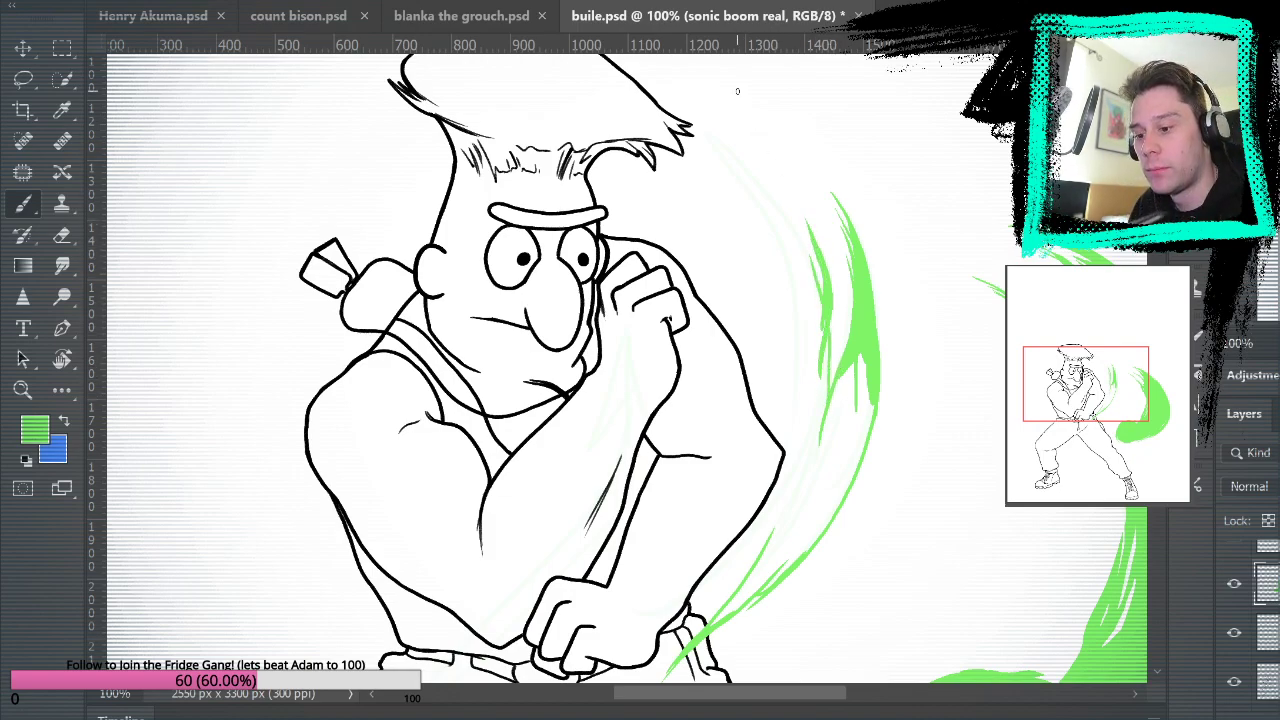
Trace the faint inner arcs in thin green strokes from beside the fighter's hair down towards the elbow.
{"action": "mouse_move", "coordinate": [705, 128]}
{"action": "left_mouse_down"}
{"action": "mouse_move", "coordinate": [806, 253]}
{"action": "mouse_move", "coordinate": [820, 326]}
{"action": "left_mouse_up"}
{"action": "mouse_move", "coordinate": [702, 126]}
{"action": "left_mouse_down"}
{"action": "mouse_move", "coordinate": [739, 163]}
{"action": "mouse_move", "coordinate": [776, 232]}
{"action": "left_mouse_up"}
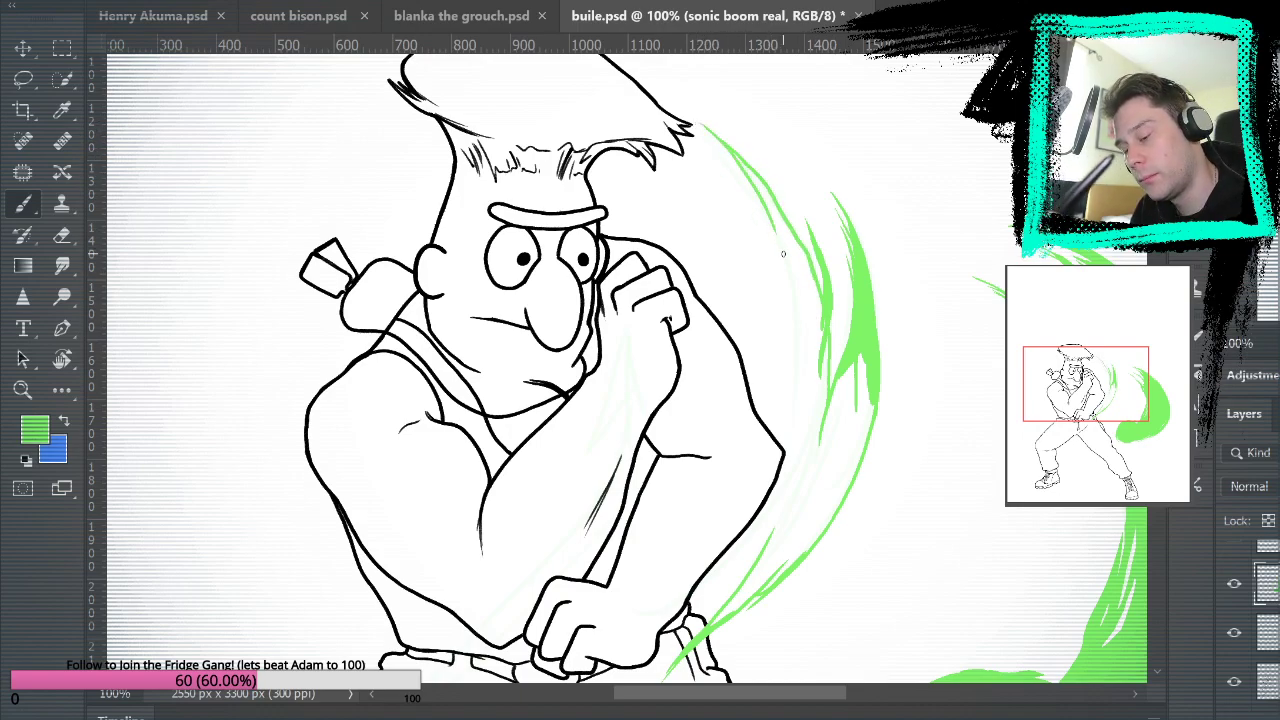
{"action": "mouse_move", "coordinate": [703, 133]}
{"action": "left_mouse_down"}
{"action": "mouse_move", "coordinate": [762, 205]}
{"action": "mouse_move", "coordinate": [790, 272]}
{"action": "mouse_move", "coordinate": [790, 444]}
{"action": "left_mouse_up"}
{"action": "left_click_drag", "start_coordinate": [790, 322], "coordinate": [795, 430]}
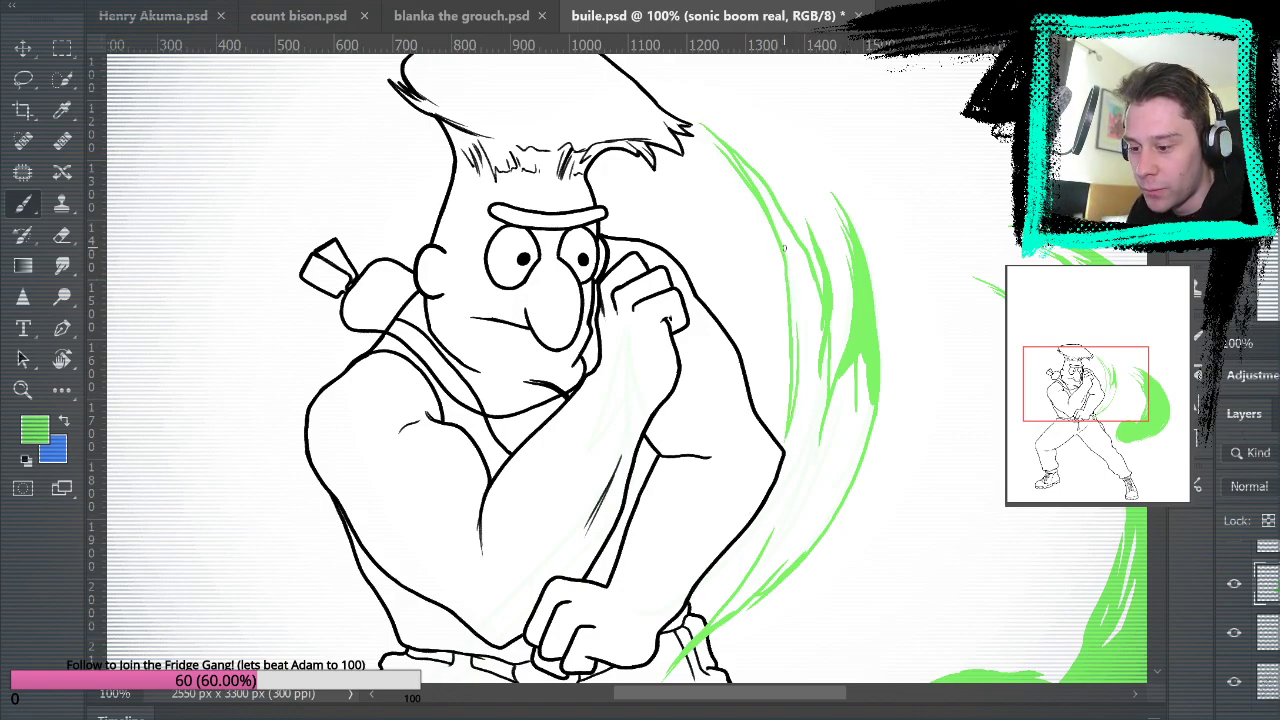
{"action": "left_click_drag", "start_coordinate": [798, 376], "coordinate": [800, 476]}
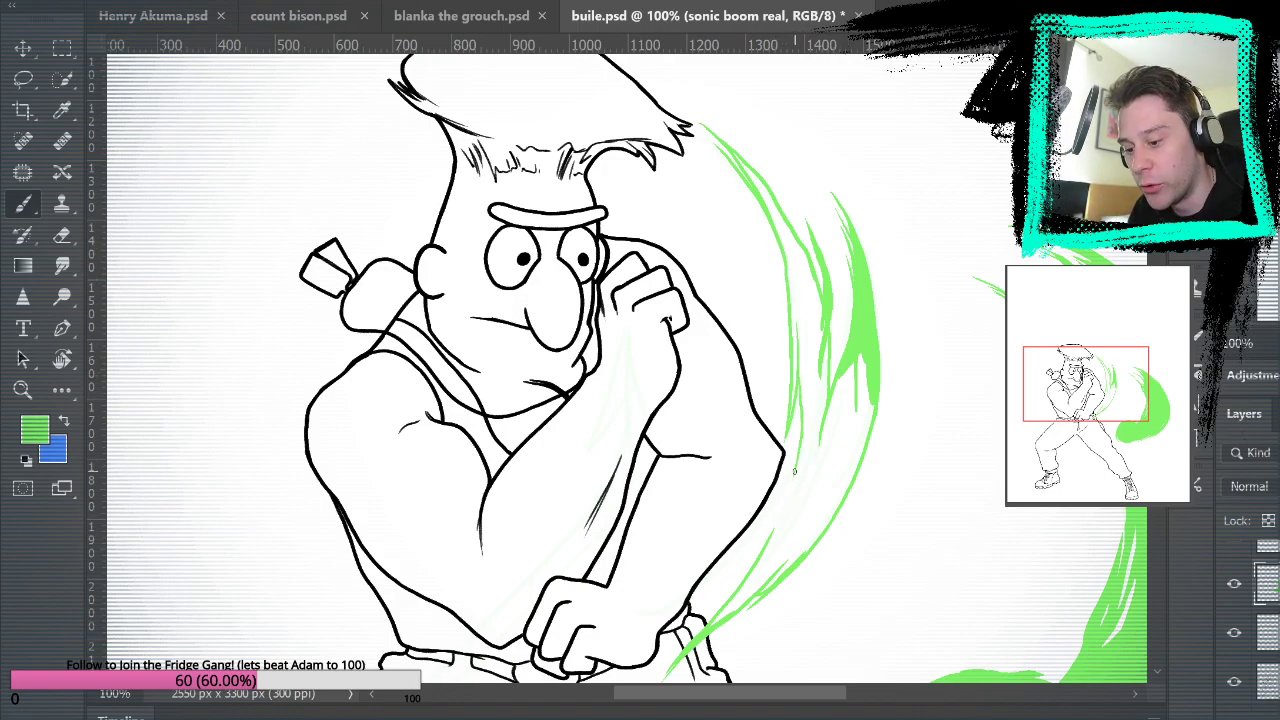
Extend the inner arc lines down past the elbow to the lower wrist and fill the whole outlined arc with green.
{"action": "mouse_move", "coordinate": [826, 583]}
{"action": "left_mouse_down"}
{"action": "mouse_move", "coordinate": [997, 363]}
{"action": "mouse_move", "coordinate": [951, 355]}
{"action": "left_mouse_up"}
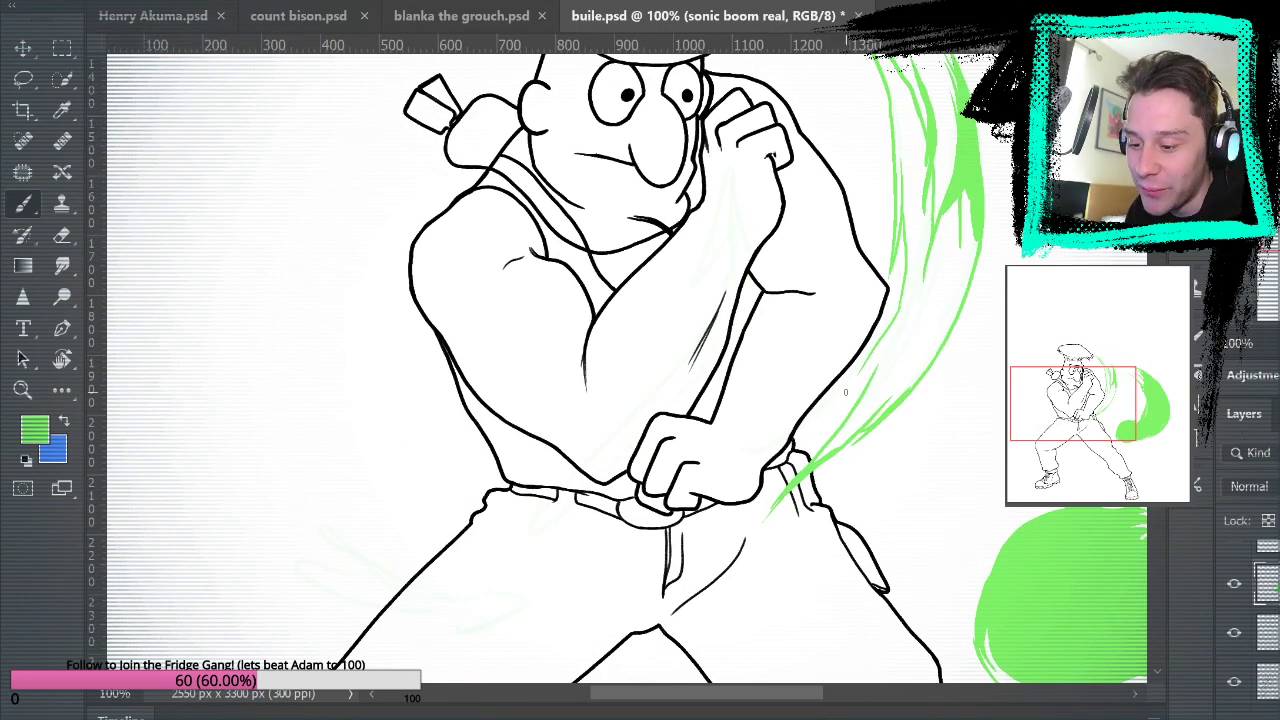
{"action": "left_click_drag", "start_coordinate": [746, 446], "coordinate": [874, 350]}
{"action": "mouse_move", "coordinate": [736, 440]}
{"action": "left_mouse_down"}
{"action": "mouse_move", "coordinate": [769, 444]}
{"action": "mouse_move", "coordinate": [825, 409]}
{"action": "mouse_move", "coordinate": [912, 320]}
{"action": "left_mouse_up"}
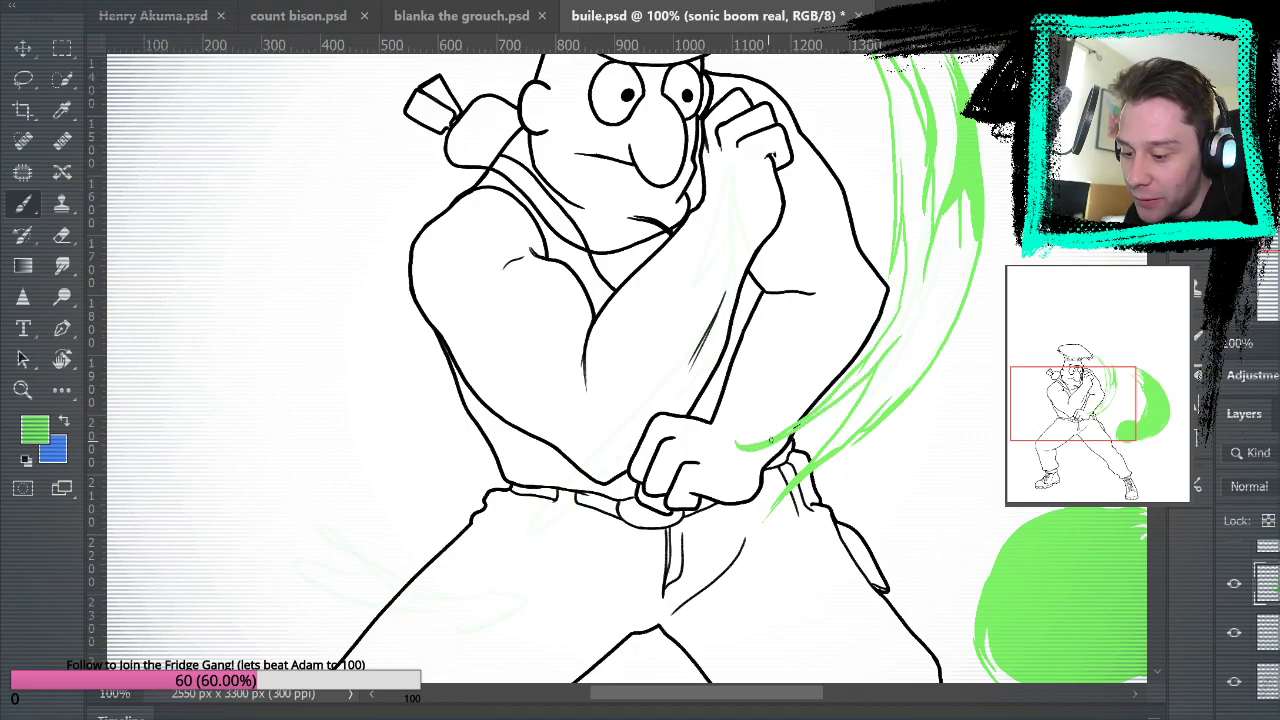
{"action": "left_click_drag", "start_coordinate": [1020, 351], "coordinate": [886, 494]}
{"action": "key", "text": "g"}
{"action": "left_click", "coordinate": [775, 465]}
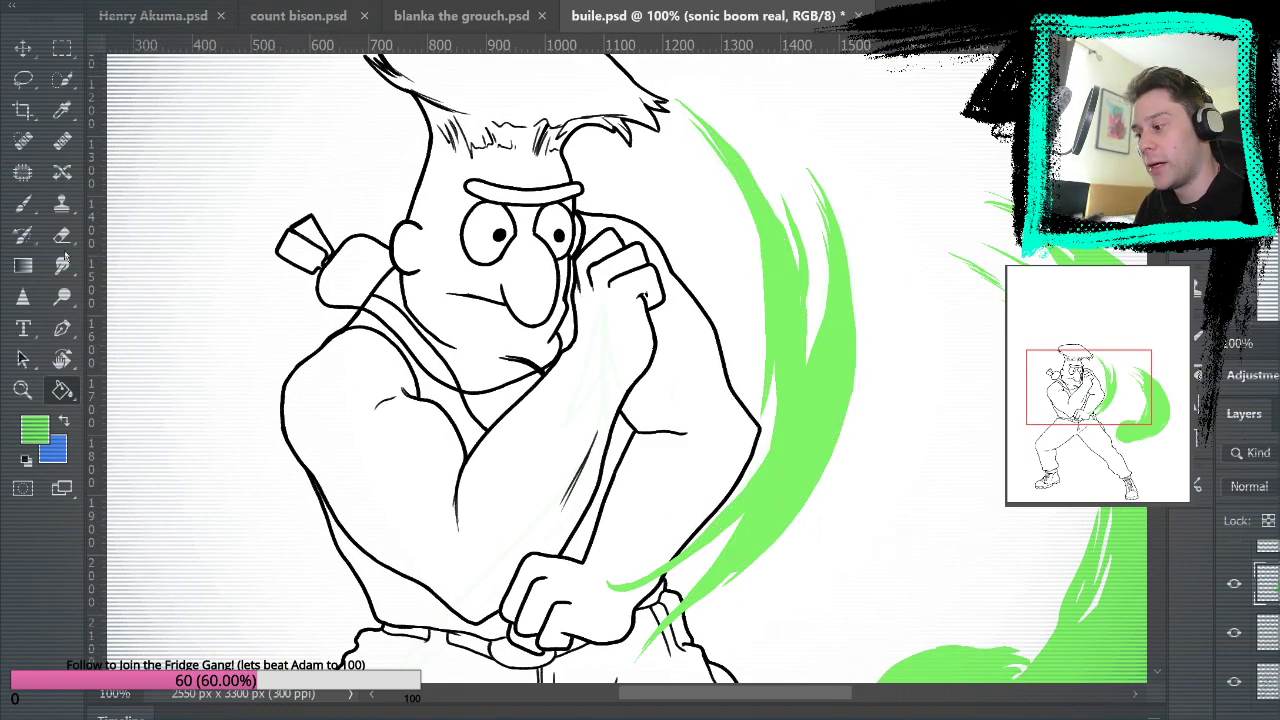
Carve thin white streaks into the filled arc's outer edge and add a fine green wisp along its lower outside.
{"action": "key", "text": "b"}
{"action": "mouse_move", "coordinate": [935, 507]}
{"action": "left_mouse_down"}
{"action": "mouse_move", "coordinate": [923, 466]}
{"action": "mouse_move", "coordinate": [931, 394]}
{"action": "mouse_move", "coordinate": [921, 397]}
{"action": "left_mouse_up"}
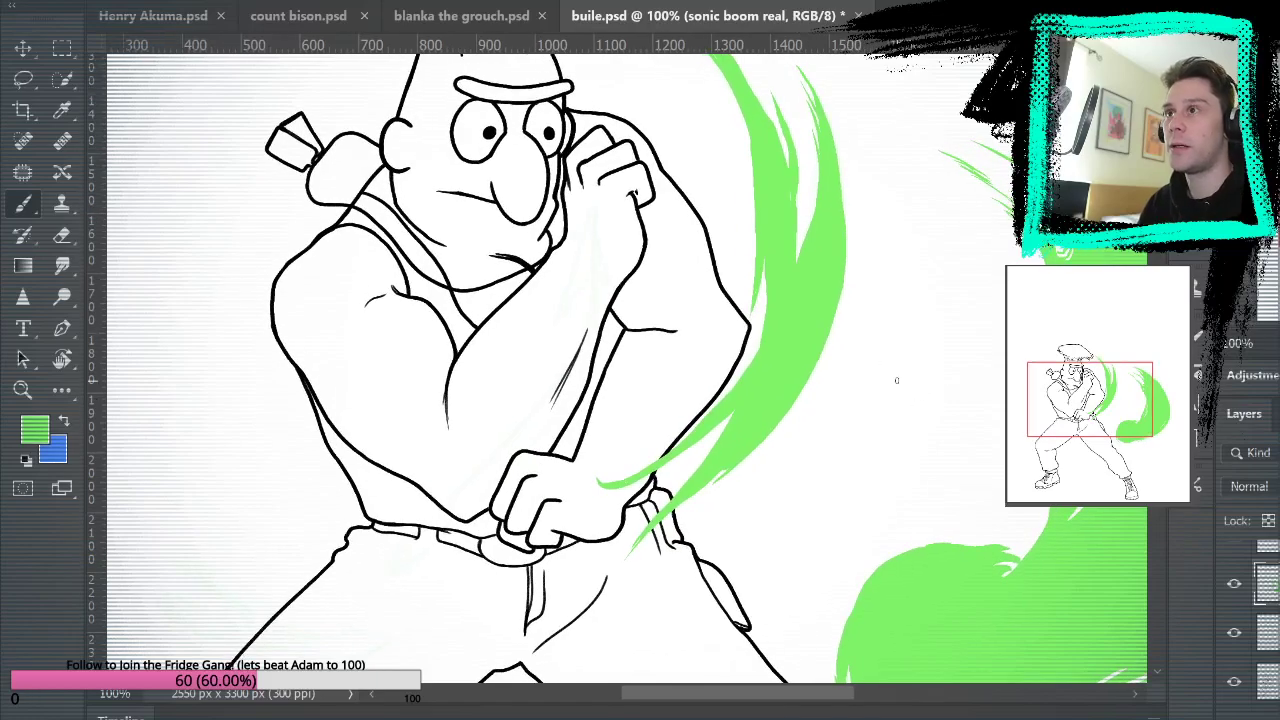
{"action": "left_click", "coordinate": [864, 330], "text": "alt"}
{"action": "left_click_drag", "start_coordinate": [894, 334], "coordinate": [886, 363]}
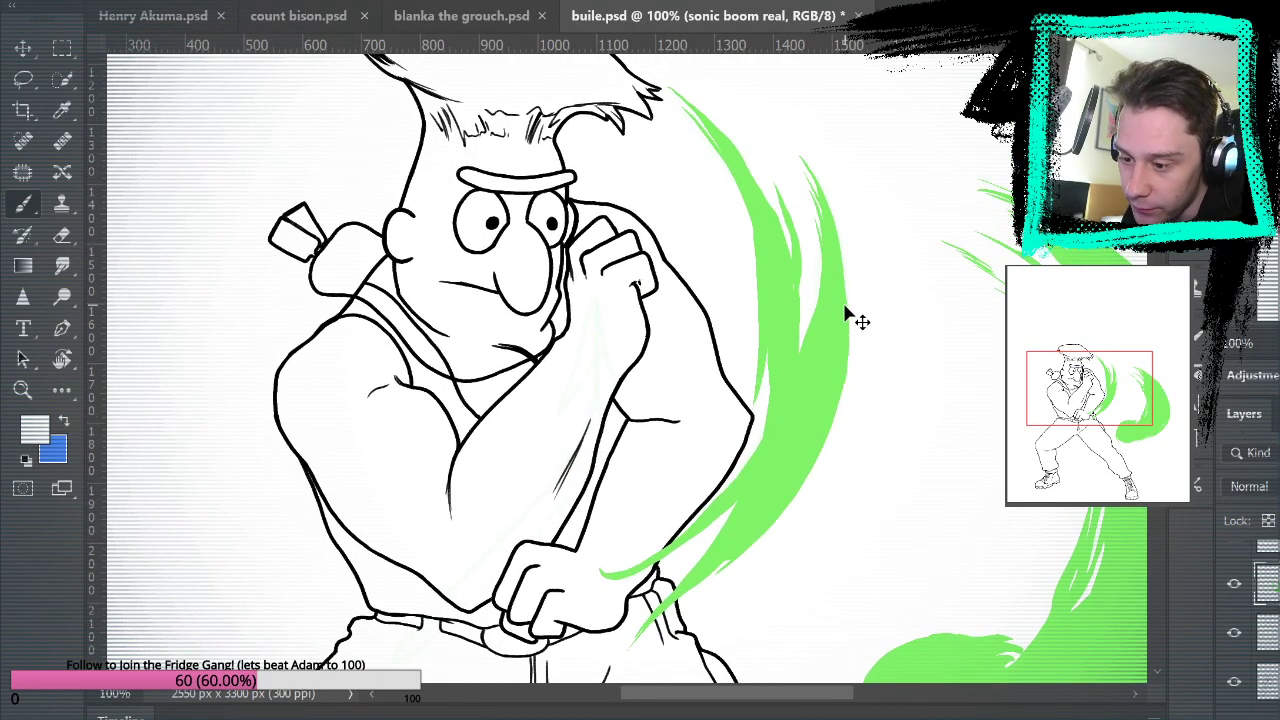
{"action": "left_click_drag", "start_coordinate": [838, 280], "coordinate": [828, 436]}
{"action": "key", "text": "ctrl+z"}
{"action": "left_click_drag", "start_coordinate": [838, 290], "coordinate": [832, 425]}
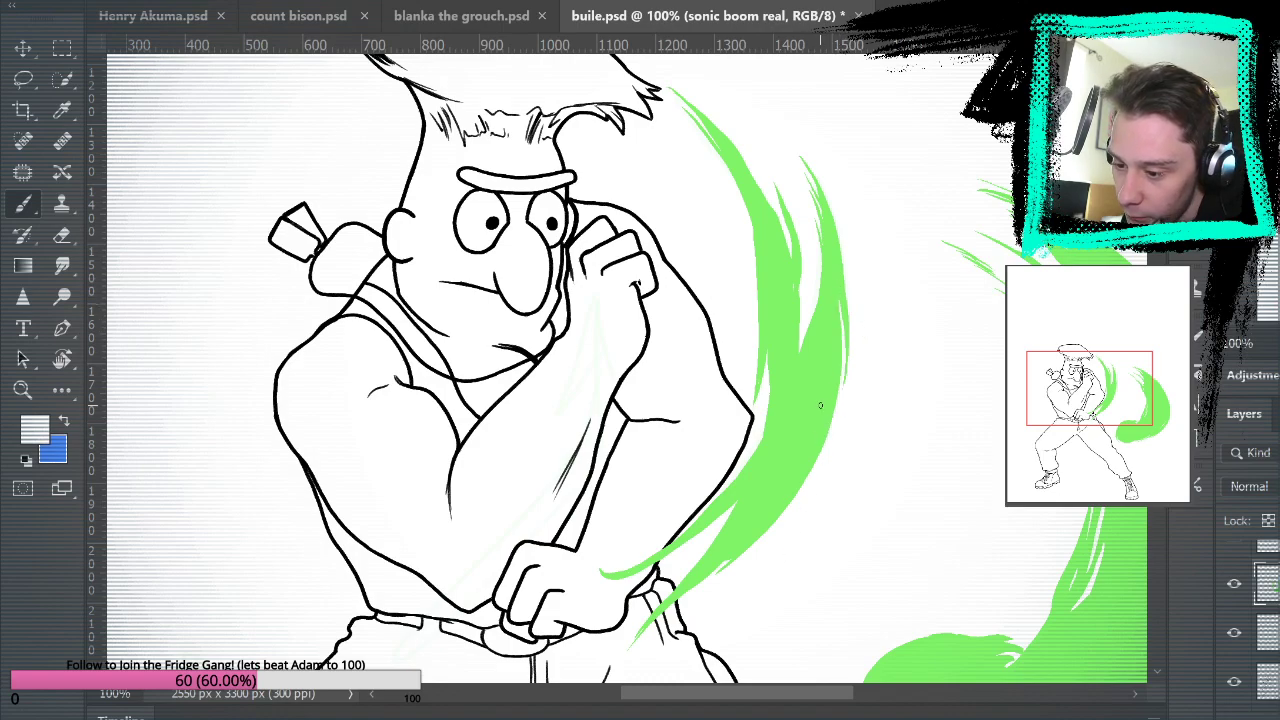
{"action": "left_click", "coordinate": [807, 463], "text": "alt"}
{"action": "mouse_move", "coordinate": [795, 514]}
{"action": "left_mouse_down"}
{"action": "mouse_move", "coordinate": [828, 450]}
{"action": "mouse_move", "coordinate": [840, 380]}
{"action": "left_mouse_up"}
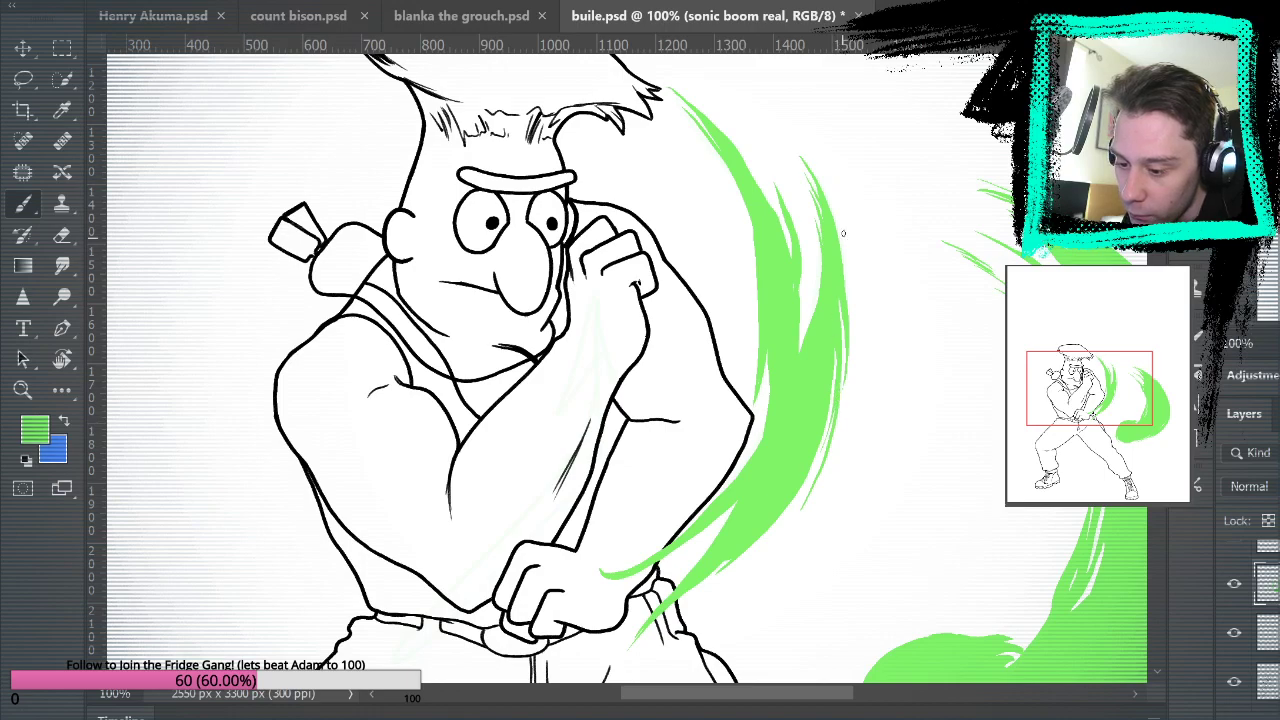
Cut tapered white slivers into the arc's lower tail beside the forearm, undoing a misplaced one.
{"action": "left_click", "coordinate": [877, 360], "text": "alt"}
{"action": "left_click_drag", "start_coordinate": [685, 567], "coordinate": [777, 436]}
{"action": "key", "text": "ctrl+z"}
{"action": "left_click_drag", "start_coordinate": [697, 564], "coordinate": [783, 442]}
{"action": "left_click_drag", "start_coordinate": [761, 485], "coordinate": [793, 435]}
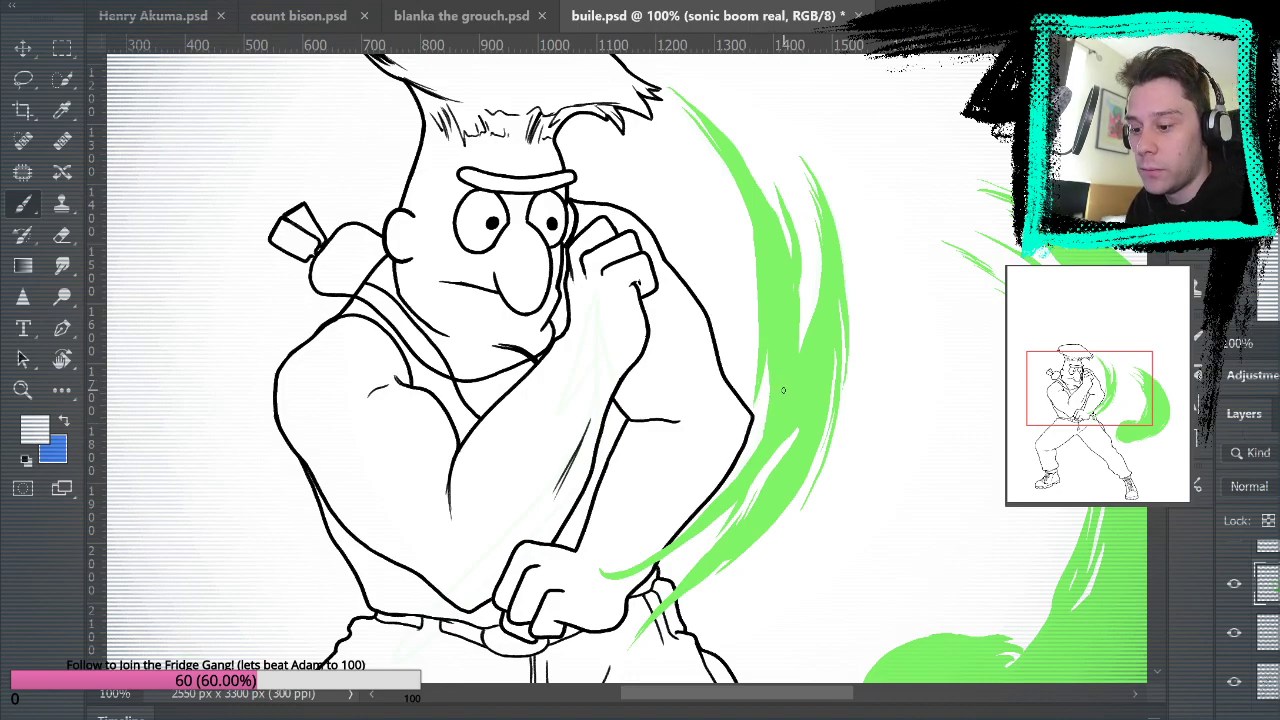
Refine the split in the arc's middle with alternating thin green and white streaks.
{"action": "left_click", "coordinate": [798, 395], "text": "alt"}
{"action": "left_click_drag", "start_coordinate": [798, 395], "coordinate": [768, 510]}
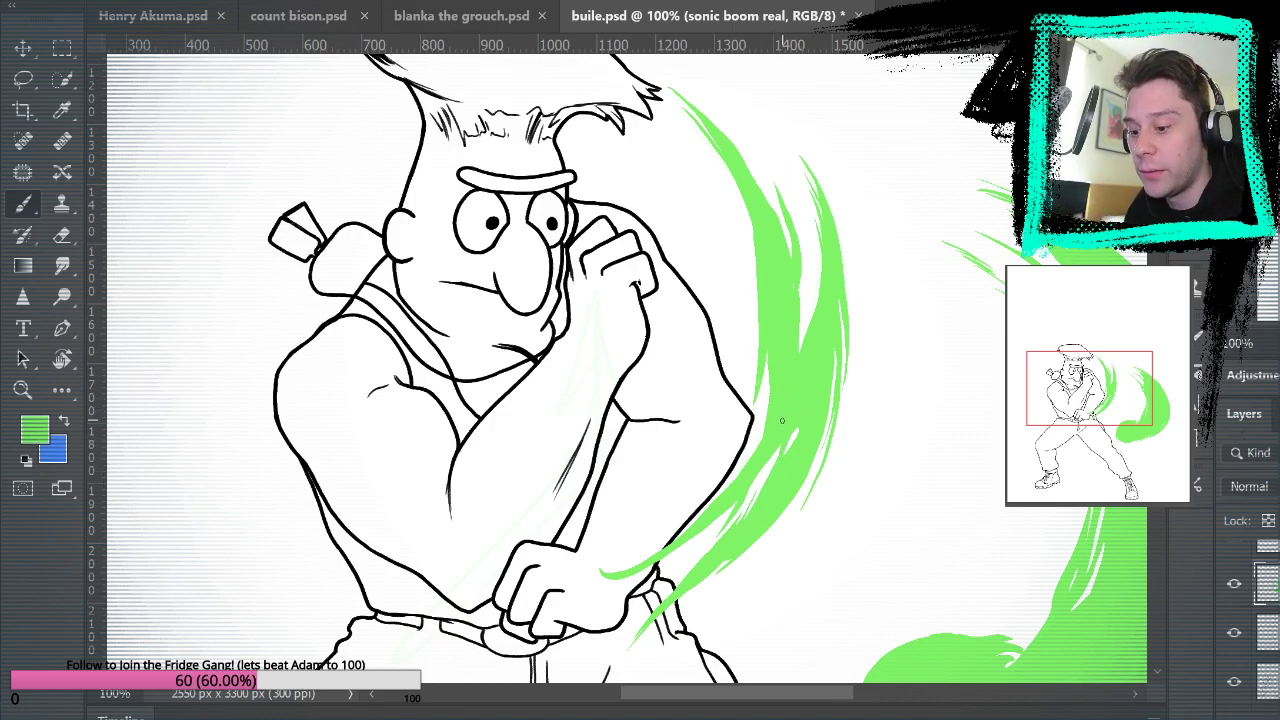
{"action": "left_click", "coordinate": [801, 507], "text": "alt"}
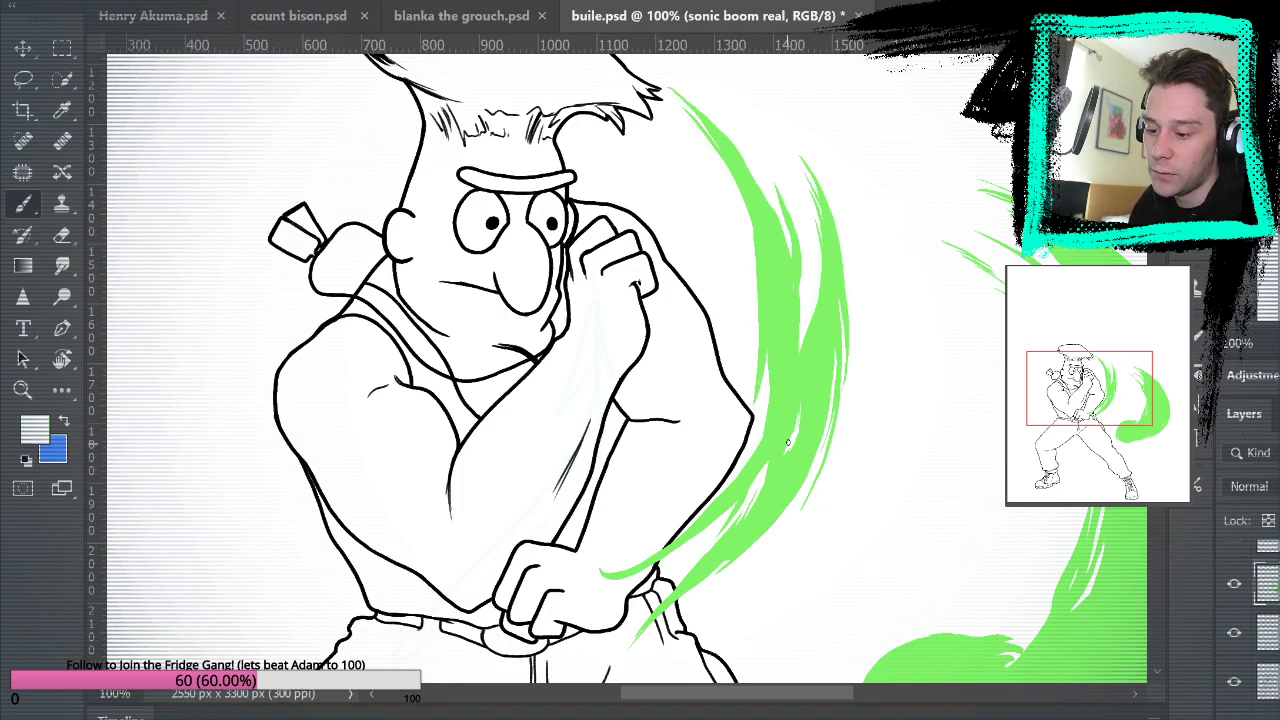
{"action": "mouse_move", "coordinate": [1018, 581]}
{"action": "left_mouse_down"}
{"action": "mouse_move", "coordinate": [837, 297]}
{"action": "mouse_move", "coordinate": [588, 317]}
{"action": "left_mouse_up"}
{"action": "mouse_move", "coordinate": [767, 510]}
{"action": "left_mouse_down"}
{"action": "mouse_move", "coordinate": [791, 570]}
{"action": "mouse_move", "coordinate": [914, 603]}
{"action": "mouse_move", "coordinate": [929, 651]}
{"action": "mouse_move", "coordinate": [948, 660]}
{"action": "mouse_move", "coordinate": [971, 406]}
{"action": "mouse_move", "coordinate": [972, 680]}
{"action": "left_mouse_up"}
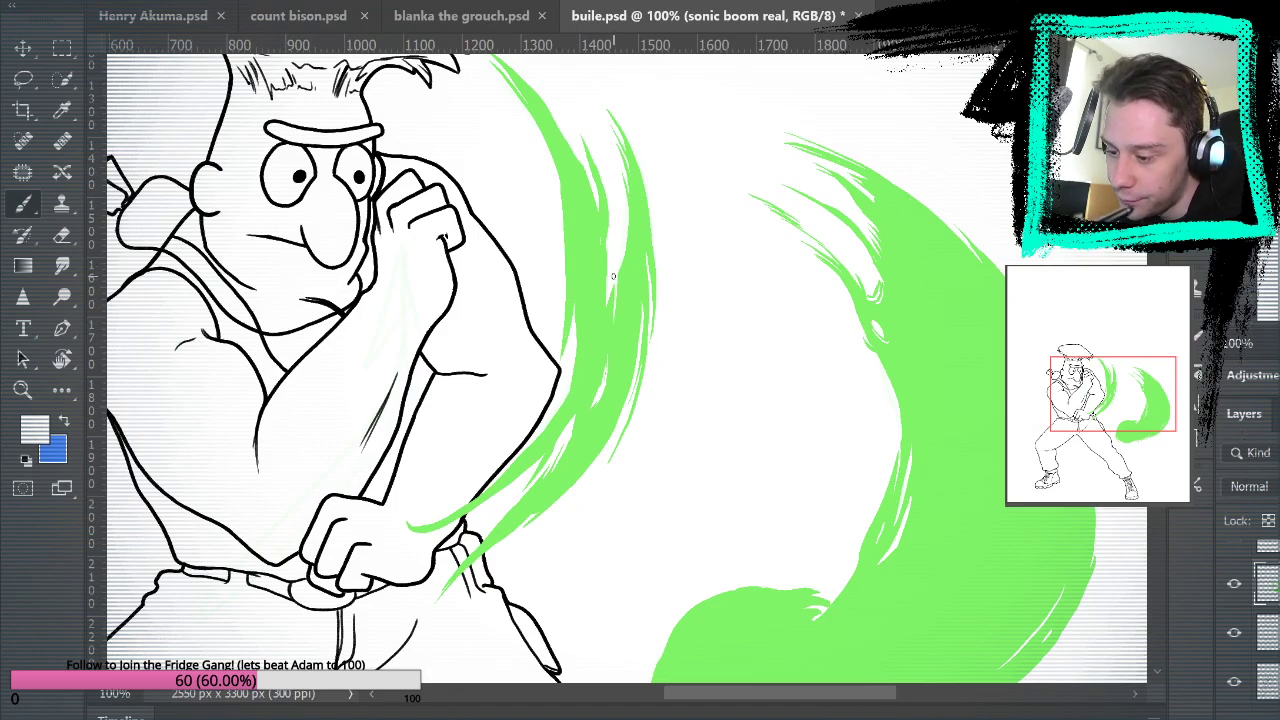
{"action": "left_click", "coordinate": [637, 297], "text": "alt"}
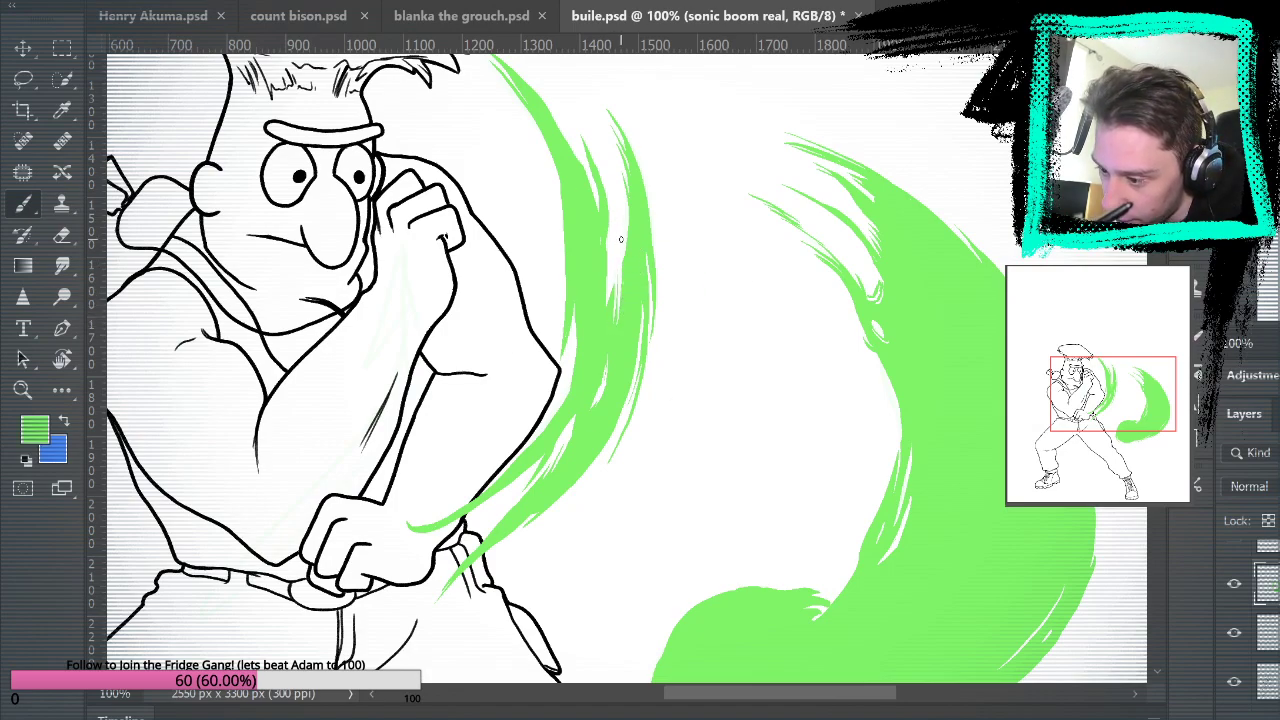
{"action": "mouse_move", "coordinate": [960, 408]}
{"action": "left_mouse_down"}
{"action": "mouse_move", "coordinate": [909, 251]}
{"action": "mouse_move", "coordinate": [954, 391]}
{"action": "left_mouse_up"}
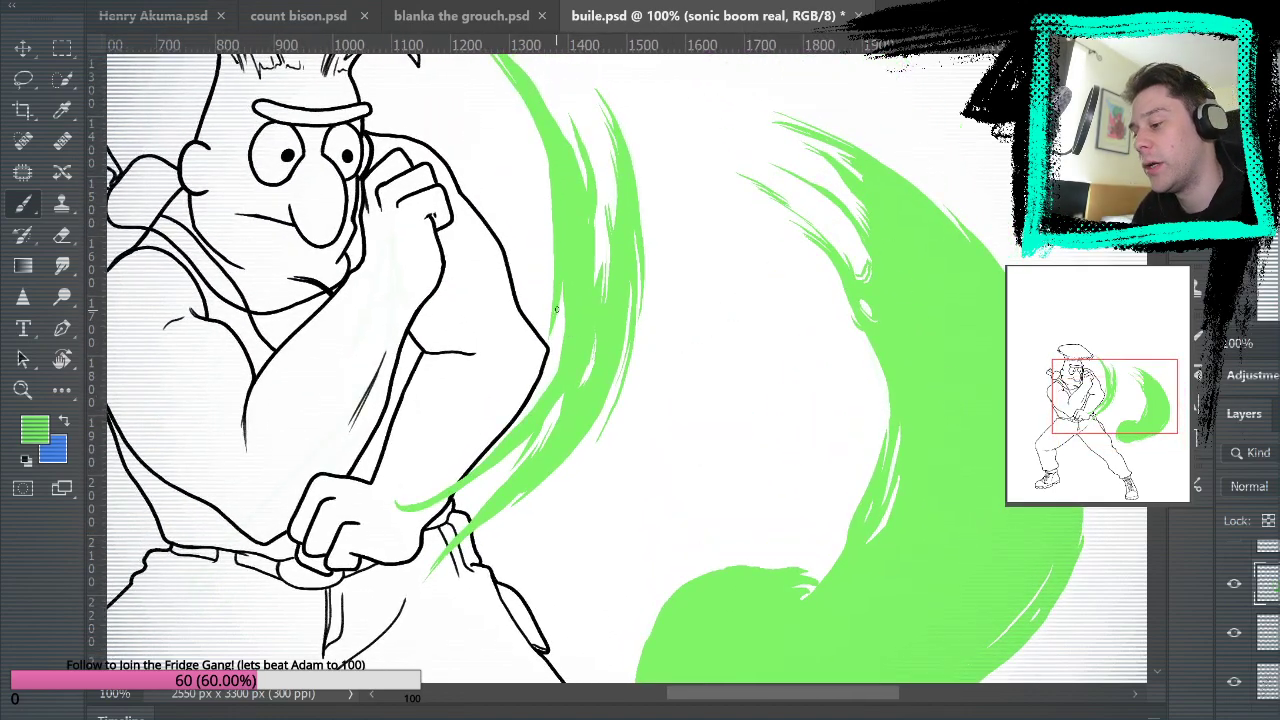
Add thin green wisps to the arc's inner edge beside the elbow and a forked tip over the lower wrist.
{"action": "left_click_drag", "start_coordinate": [543, 333], "coordinate": [549, 263]}
{"action": "mouse_move", "coordinate": [587, 395]}
{"action": "left_mouse_down"}
{"action": "mouse_move", "coordinate": [775, 560]}
{"action": "mouse_move", "coordinate": [803, 251]}
{"action": "mouse_move", "coordinate": [769, 254]}
{"action": "left_mouse_up"}
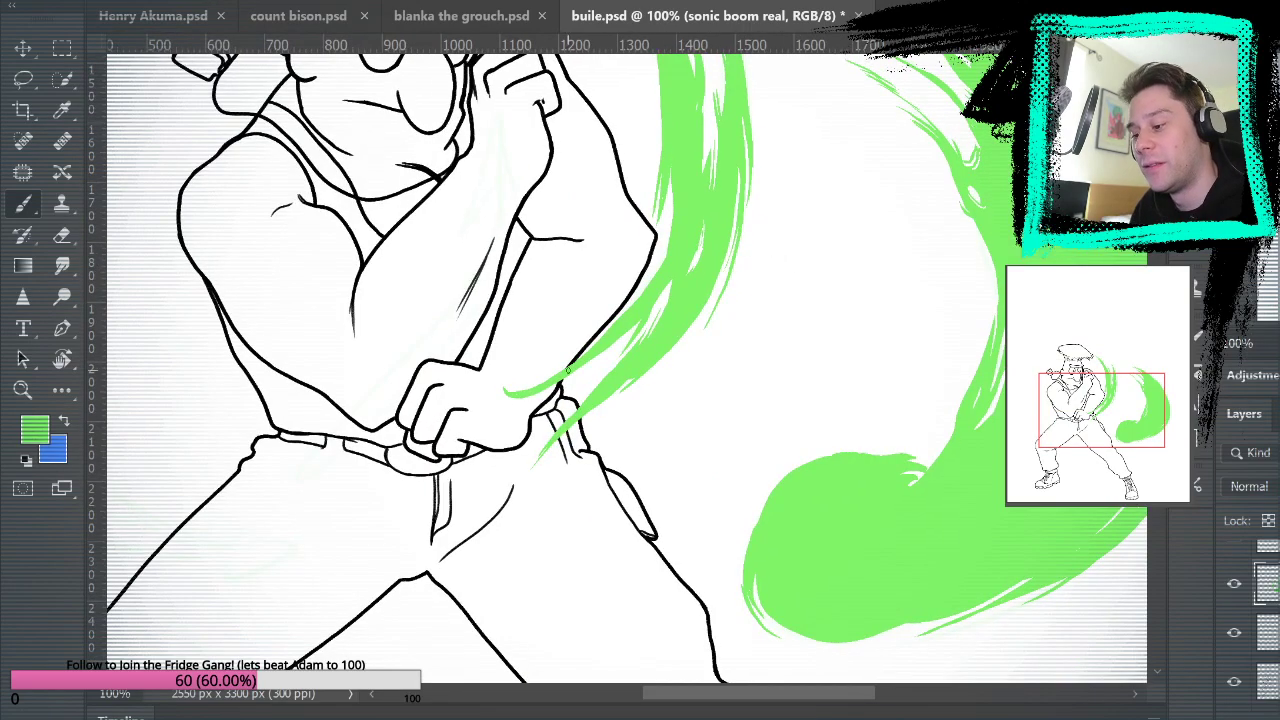
{"action": "mouse_move", "coordinate": [501, 393]}
{"action": "left_mouse_down"}
{"action": "mouse_move", "coordinate": [513, 394]}
{"action": "mouse_move", "coordinate": [503, 403]}
{"action": "left_mouse_up"}
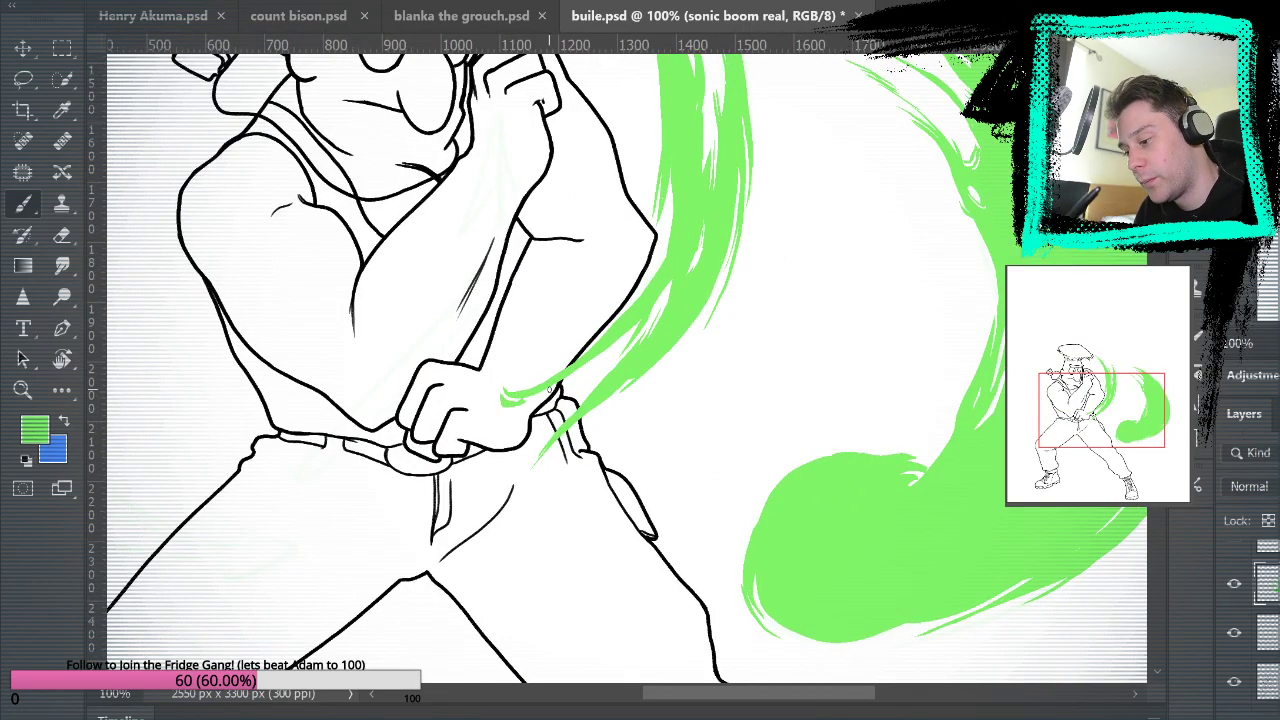
{"action": "left_click_drag", "start_coordinate": [1003, 418], "coordinate": [1019, 514]}
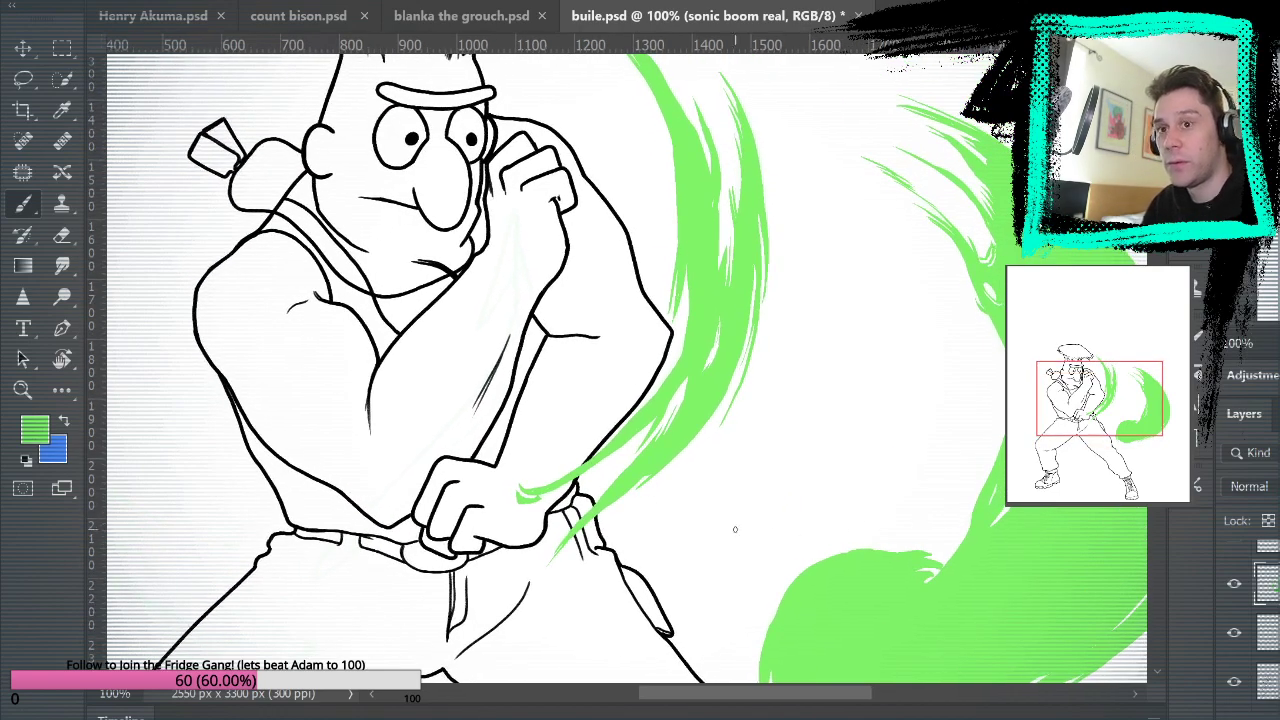
{"action": "left_click", "coordinate": [813, 437], "text": "alt"}
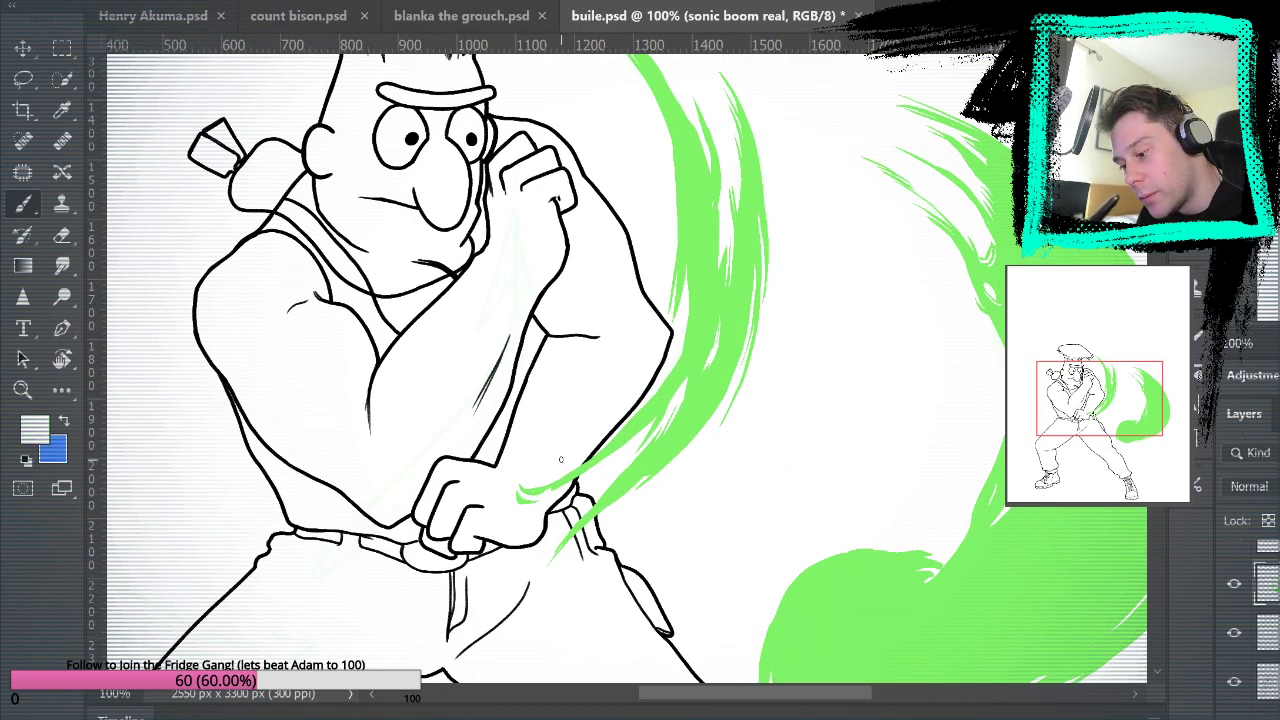
{"action": "left_click", "coordinate": [706, 386], "text": "alt"}
{"action": "left_click_drag", "start_coordinate": [925, 315], "coordinate": [955, 297]}
Brush tapered green streaks fanning down the raised forearm from below the fist, with a second branch towards the inner elbow.
{"action": "key", "text": "ctrl+0"}
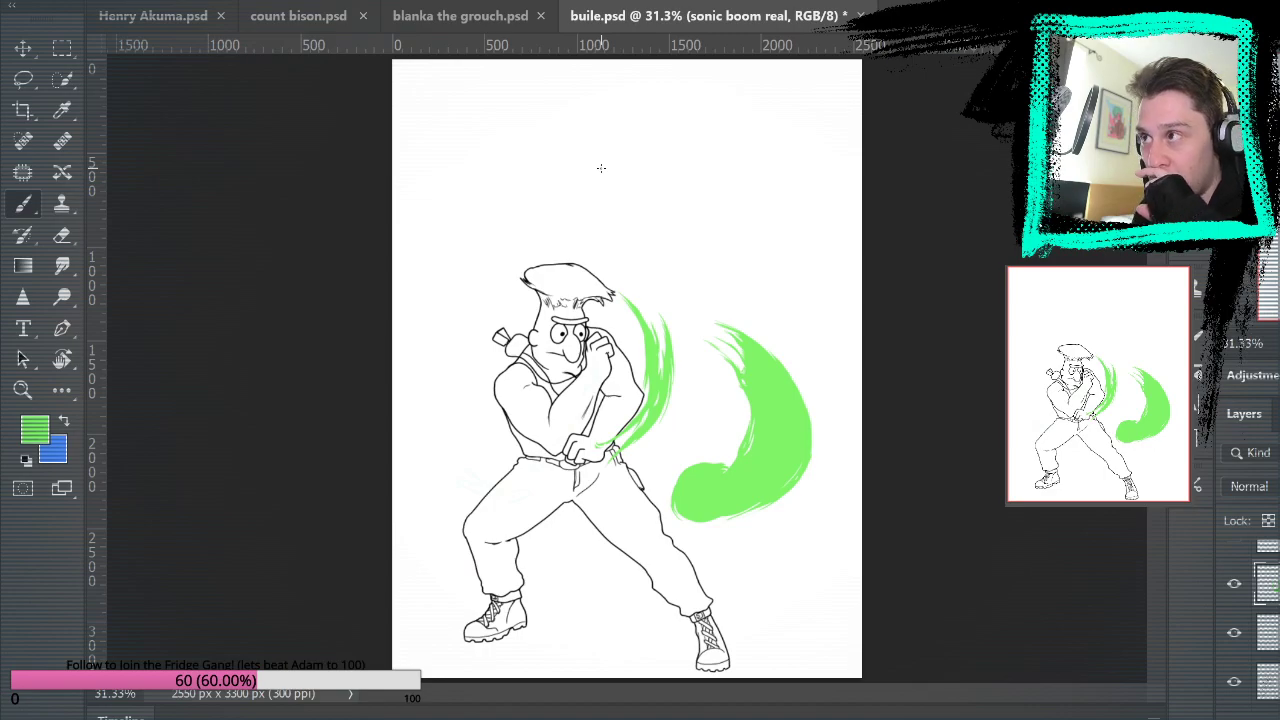
{"action": "key", "text": "z"}
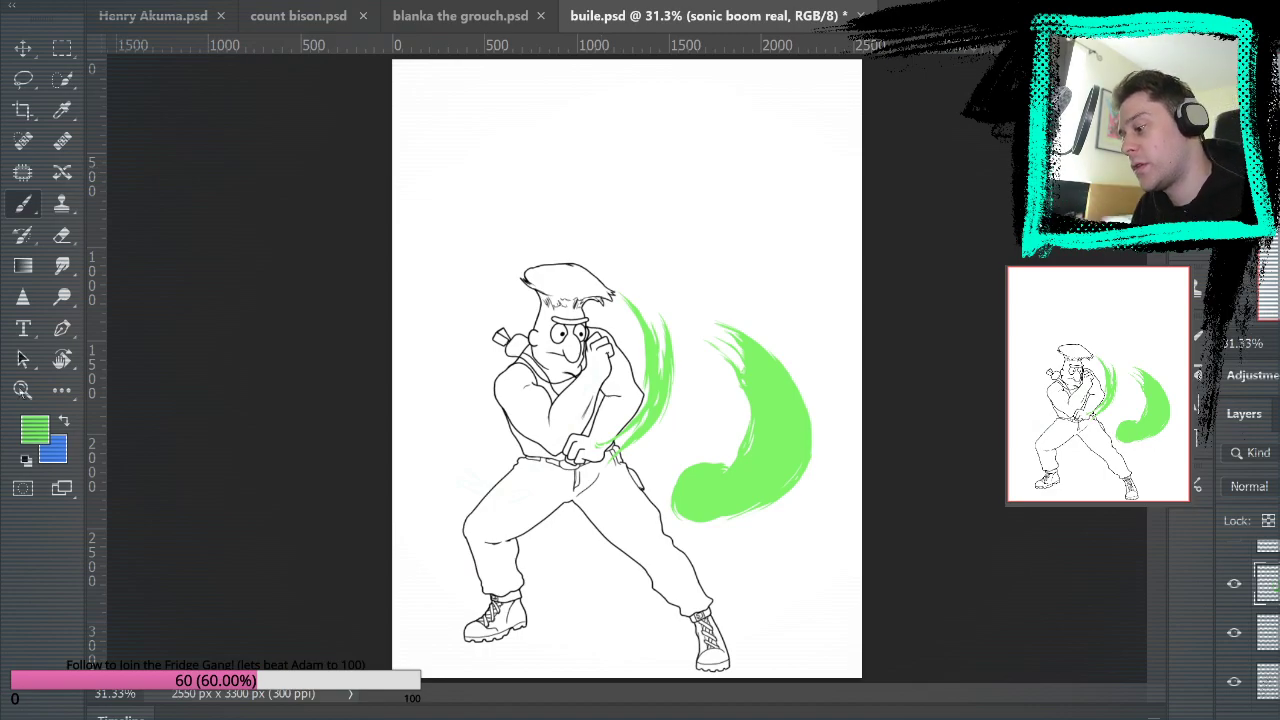
{"action": "left_click", "coordinate": [712, 421]}
{"action": "left_click", "coordinate": [722, 362]}
{"action": "left_click", "coordinate": [800, 405]}
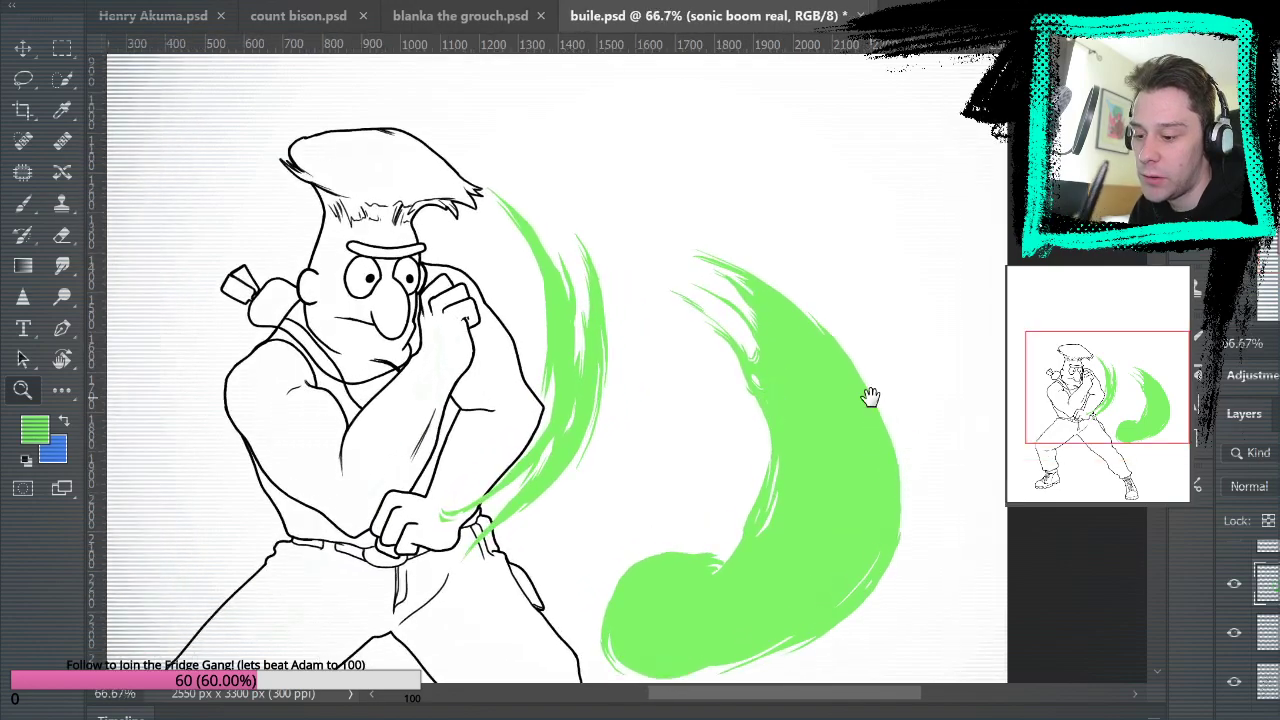
{"action": "left_click_drag", "start_coordinate": [711, 418], "coordinate": [808, 401]}
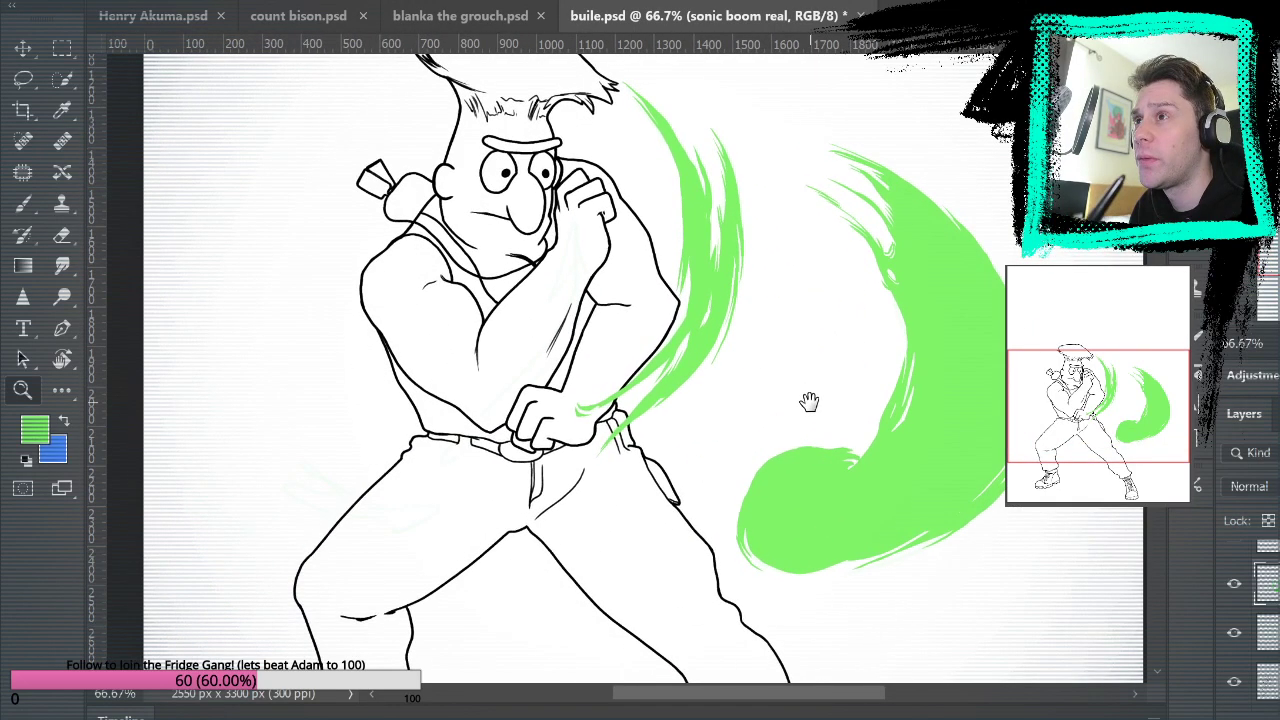
{"action": "left_click", "coordinate": [518, 413]}
{"action": "left_click_drag", "start_coordinate": [690, 429], "coordinate": [815, 459]}
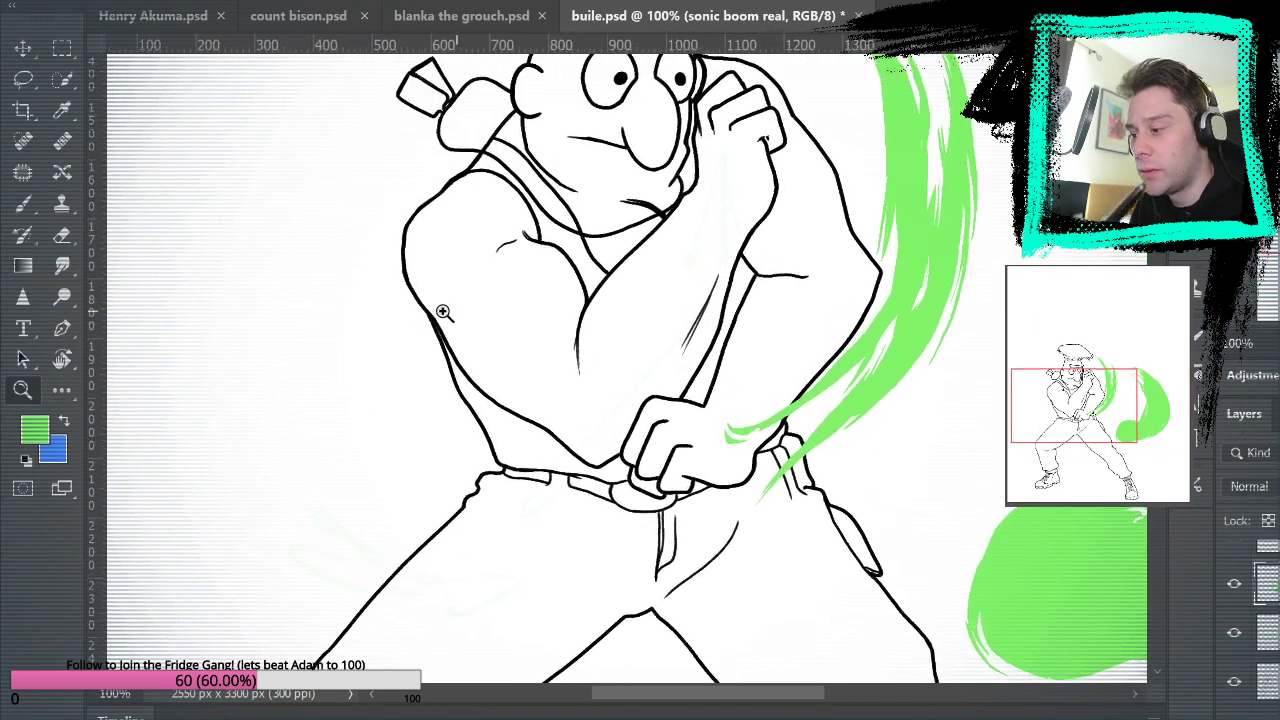
{"action": "key", "text": "b"}
{"action": "mouse_move", "coordinate": [724, 141]}
{"action": "left_mouse_down"}
{"action": "mouse_move", "coordinate": [629, 349]}
{"action": "mouse_move", "coordinate": [722, 216]}
{"action": "mouse_move", "coordinate": [725, 131]}
{"action": "left_mouse_up"}
{"action": "left_click_drag", "start_coordinate": [666, 311], "coordinate": [710, 244]}
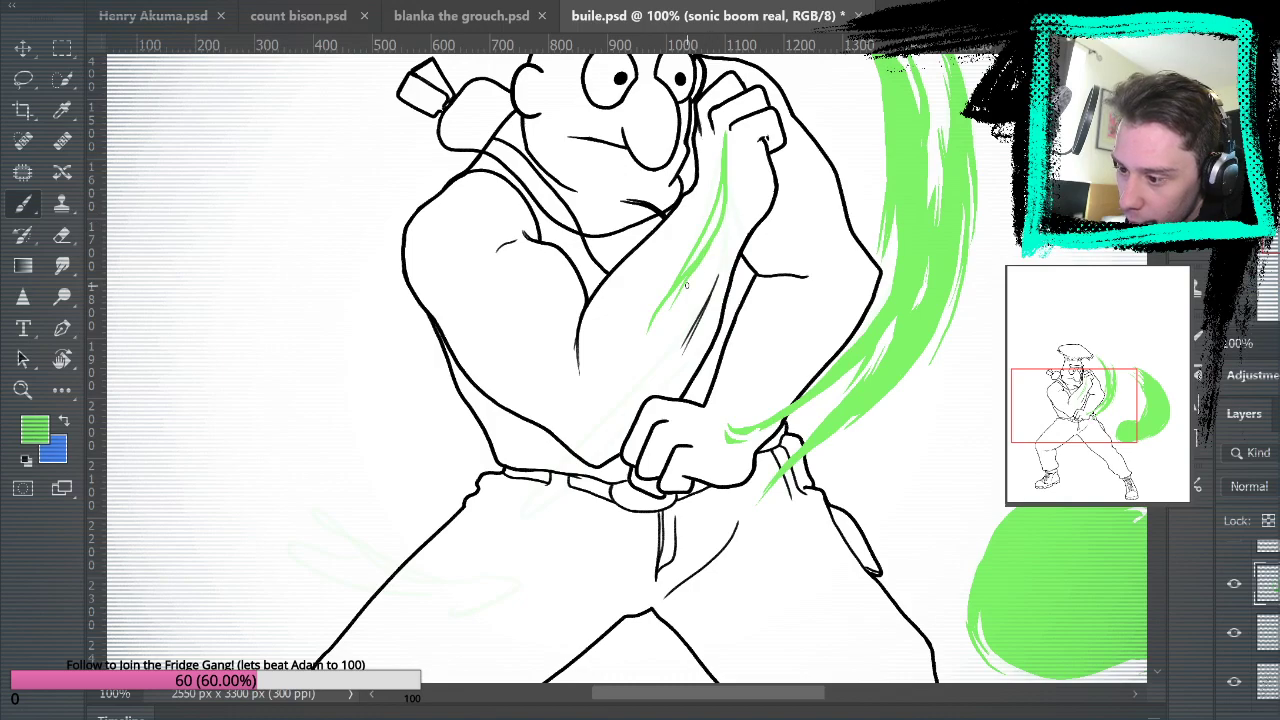
{"action": "mouse_move", "coordinate": [668, 326]}
{"action": "left_mouse_down"}
{"action": "mouse_move", "coordinate": [709, 257]}
{"action": "mouse_move", "coordinate": [720, 202]}
{"action": "left_mouse_up"}
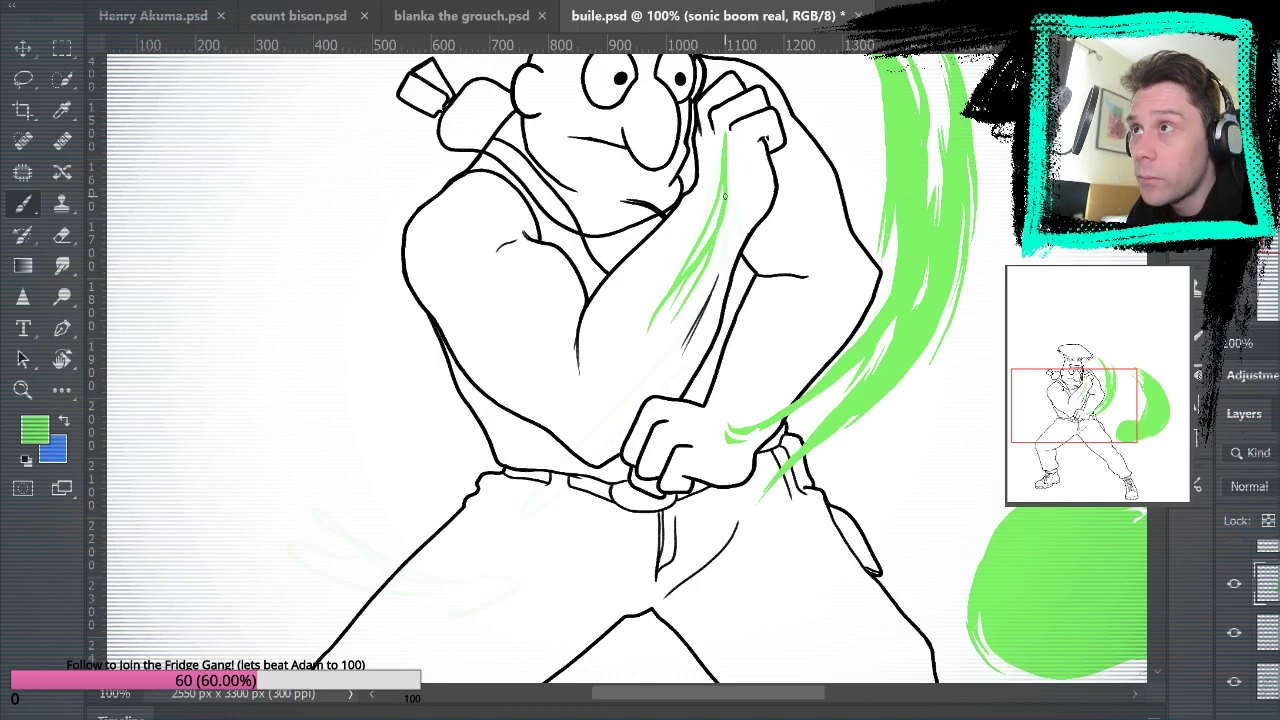
{"action": "mouse_move", "coordinate": [682, 276]}
{"action": "left_mouse_down"}
{"action": "mouse_move", "coordinate": [724, 184]}
{"action": "mouse_move", "coordinate": [701, 245]}
{"action": "left_mouse_up"}
{"action": "mouse_move", "coordinate": [731, 181]}
{"action": "left_mouse_down"}
{"action": "mouse_move", "coordinate": [716, 300]}
{"action": "mouse_move", "coordinate": [744, 245]}
{"action": "mouse_move", "coordinate": [735, 160]}
{"action": "mouse_move", "coordinate": [743, 292]}
{"action": "mouse_move", "coordinate": [738, 243]}
{"action": "left_mouse_up"}
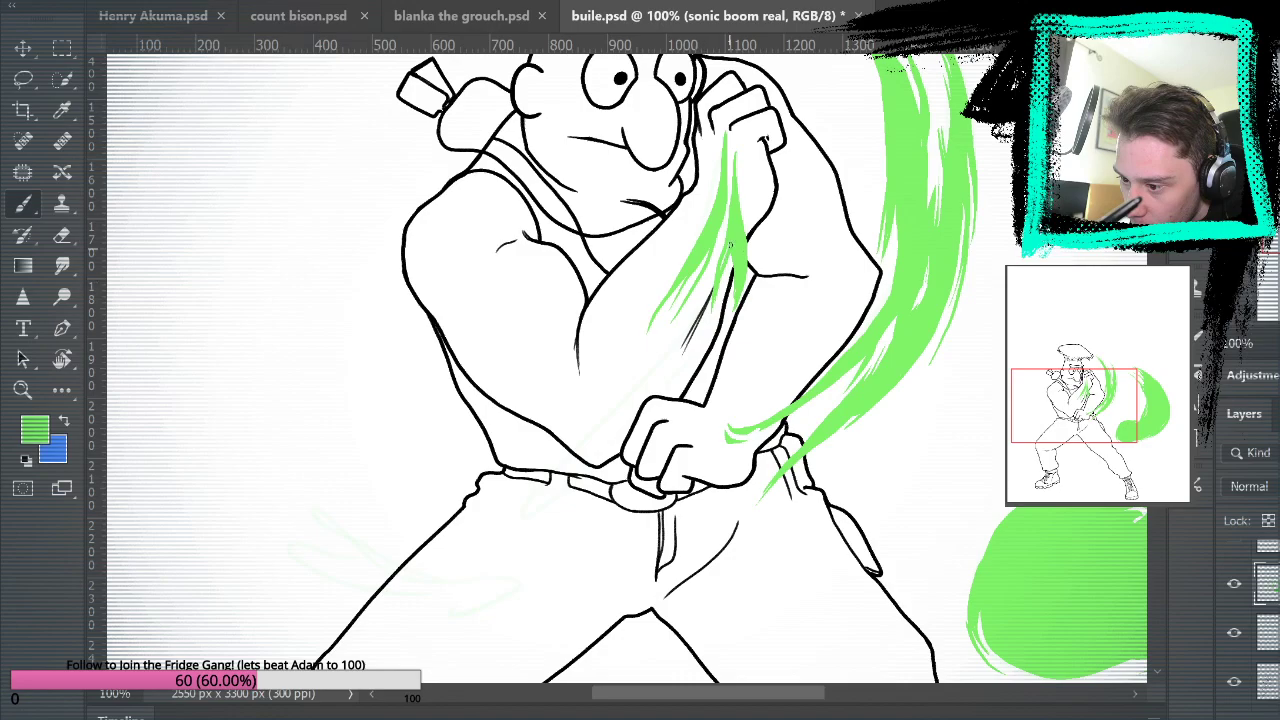
Outline a long tapered streak from the raised forearm across the belt to the thigh and fill it with green.
{"action": "left_click_drag", "start_coordinate": [900, 395], "coordinate": [1048, 569]}
{"action": "left_click_drag", "start_coordinate": [957, 235], "coordinate": [889, 491]}
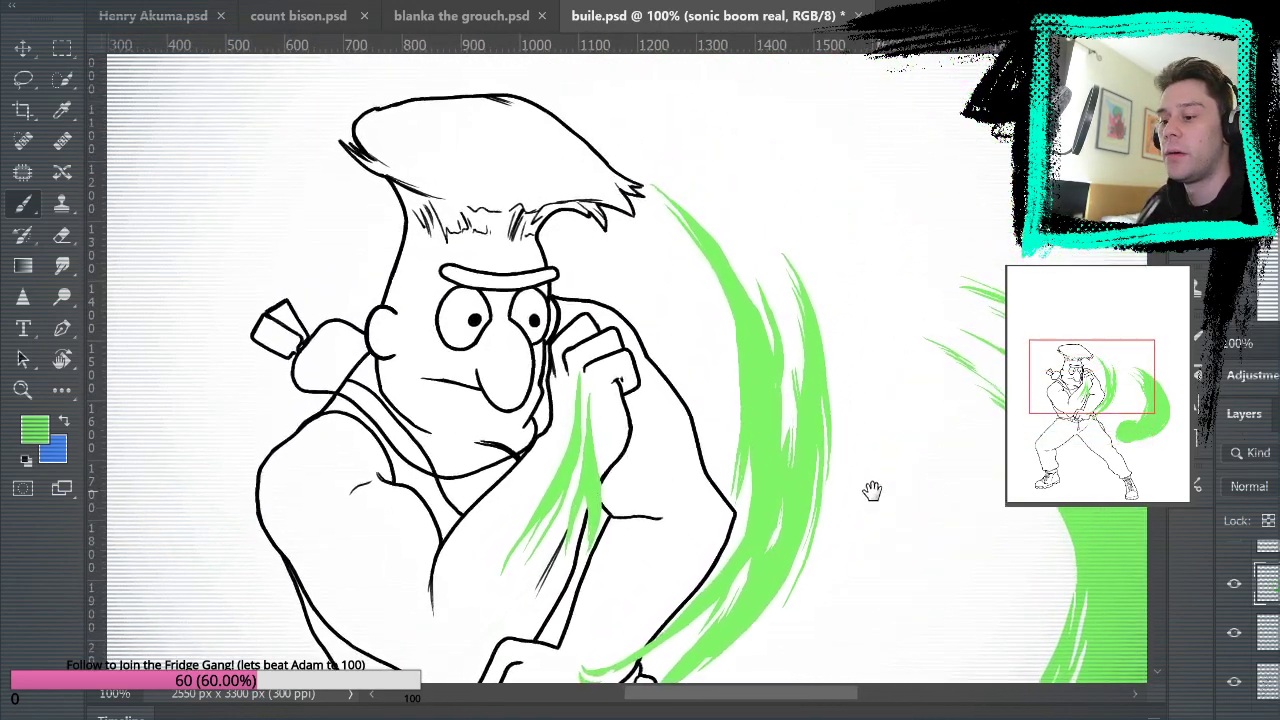
{"action": "left_click_drag", "start_coordinate": [814, 337], "coordinate": [914, 371]}
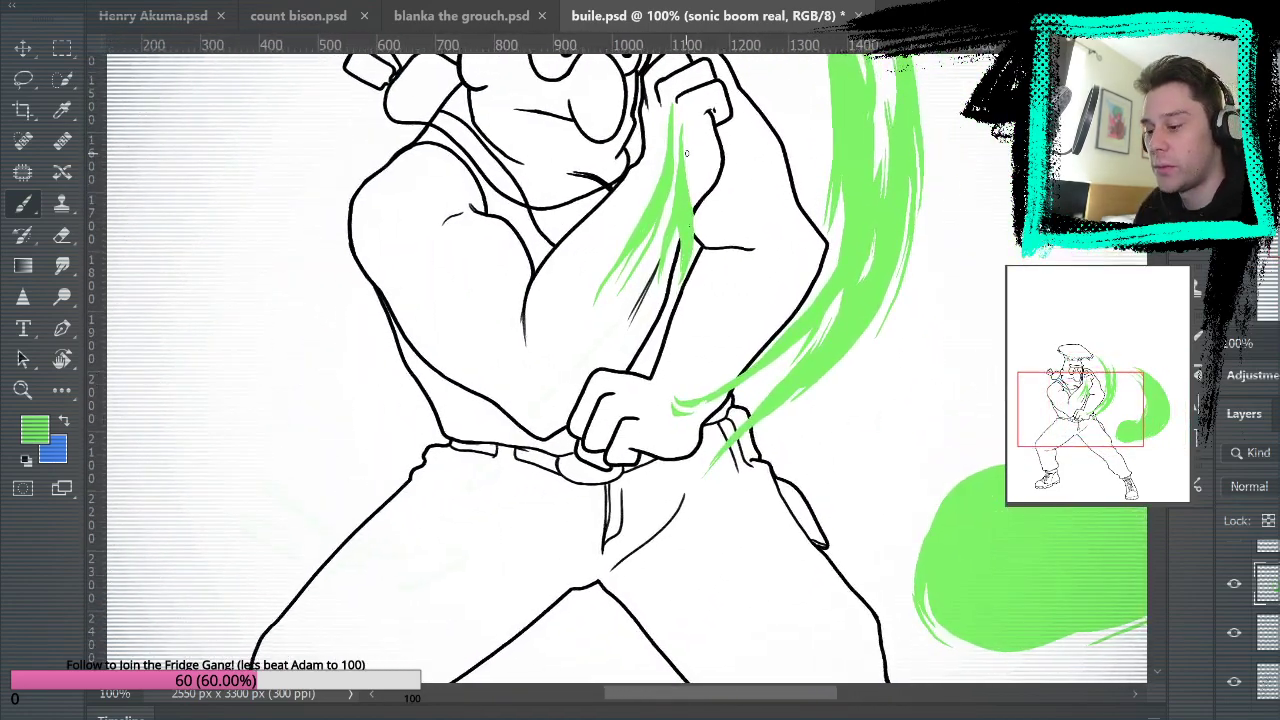
{"action": "left_click_drag", "start_coordinate": [661, 354], "coordinate": [912, 238]}
{"action": "mouse_move", "coordinate": [620, 360]}
{"action": "left_mouse_down"}
{"action": "mouse_move", "coordinate": [790, 186]}
{"action": "mouse_move", "coordinate": [706, 302]}
{"action": "mouse_move", "coordinate": [604, 400]}
{"action": "mouse_move", "coordinate": [656, 306]}
{"action": "left_mouse_up"}
{"action": "left_click_drag", "start_coordinate": [830, 195], "coordinate": [855, 331]}
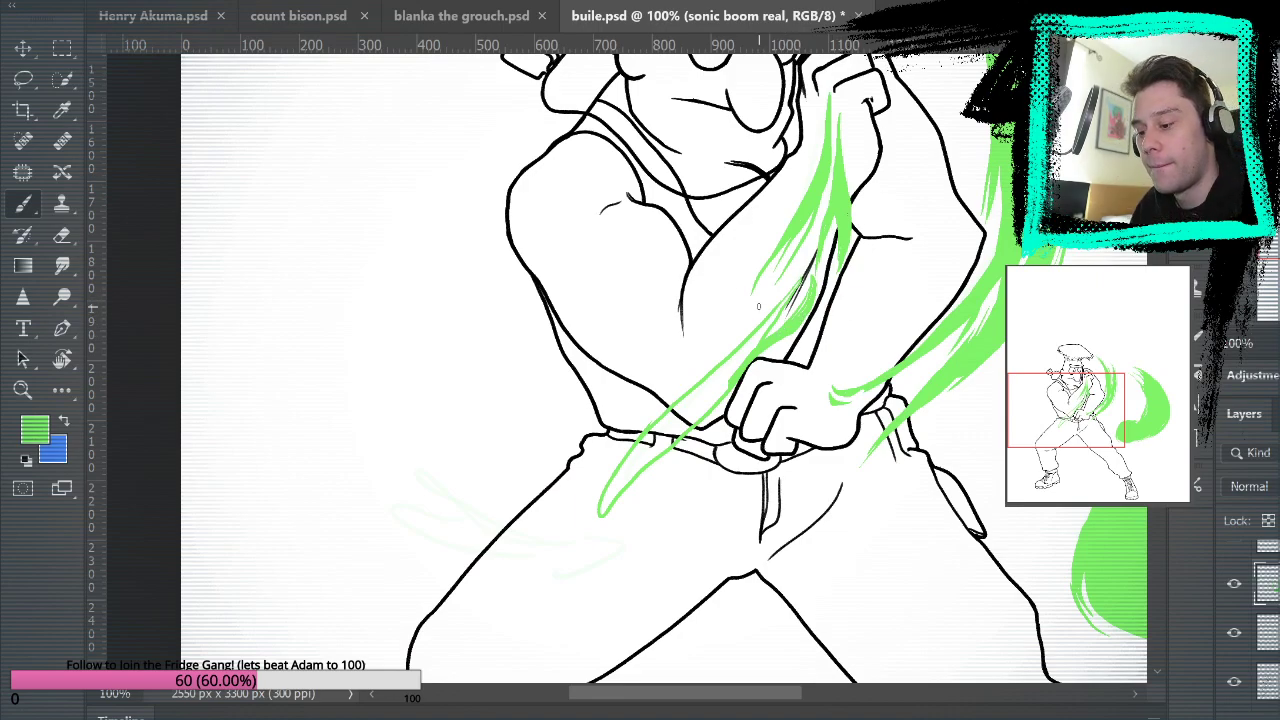
{"action": "left_click", "coordinate": [62, 390]}
{"action": "left_click", "coordinate": [706, 420]}
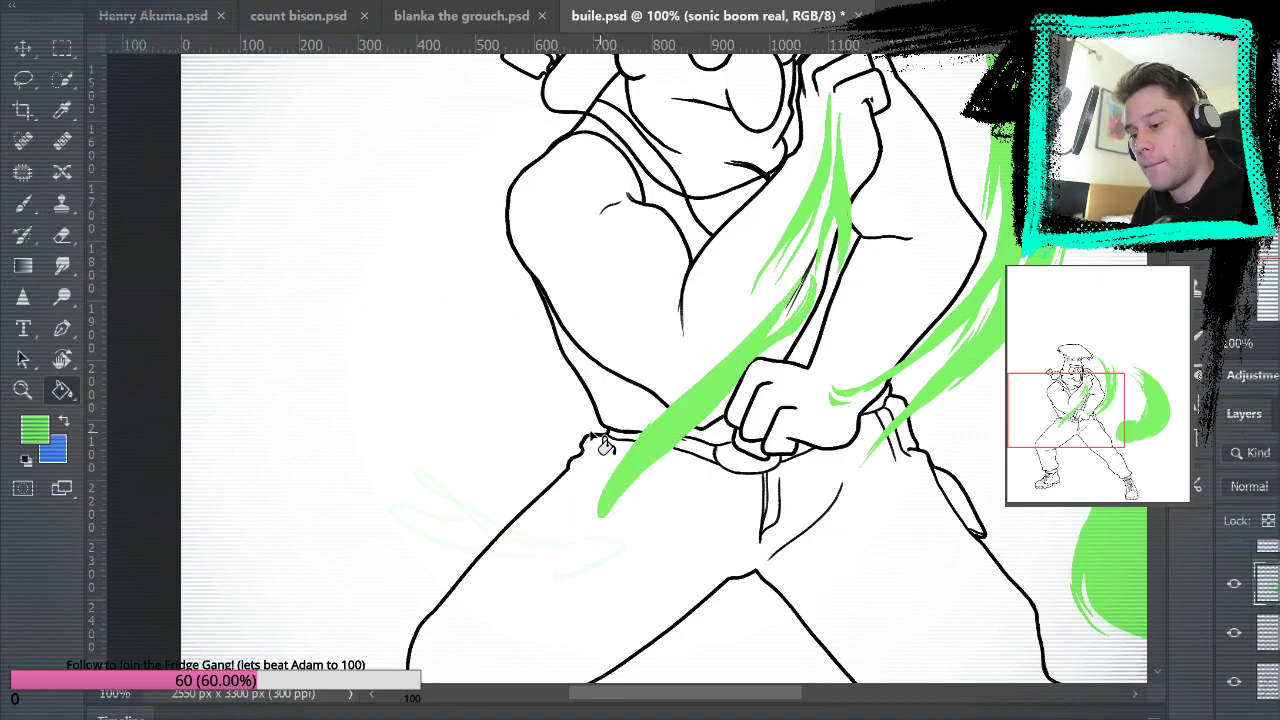
Add thin green wisps along the upper edge of the long streak crossing the waist.
{"action": "key", "text": "b"}
{"action": "mouse_move", "coordinate": [905, 350]}
{"action": "left_mouse_down"}
{"action": "mouse_move", "coordinate": [975, 340]}
{"action": "mouse_move", "coordinate": [975, 190]}
{"action": "left_mouse_up"}
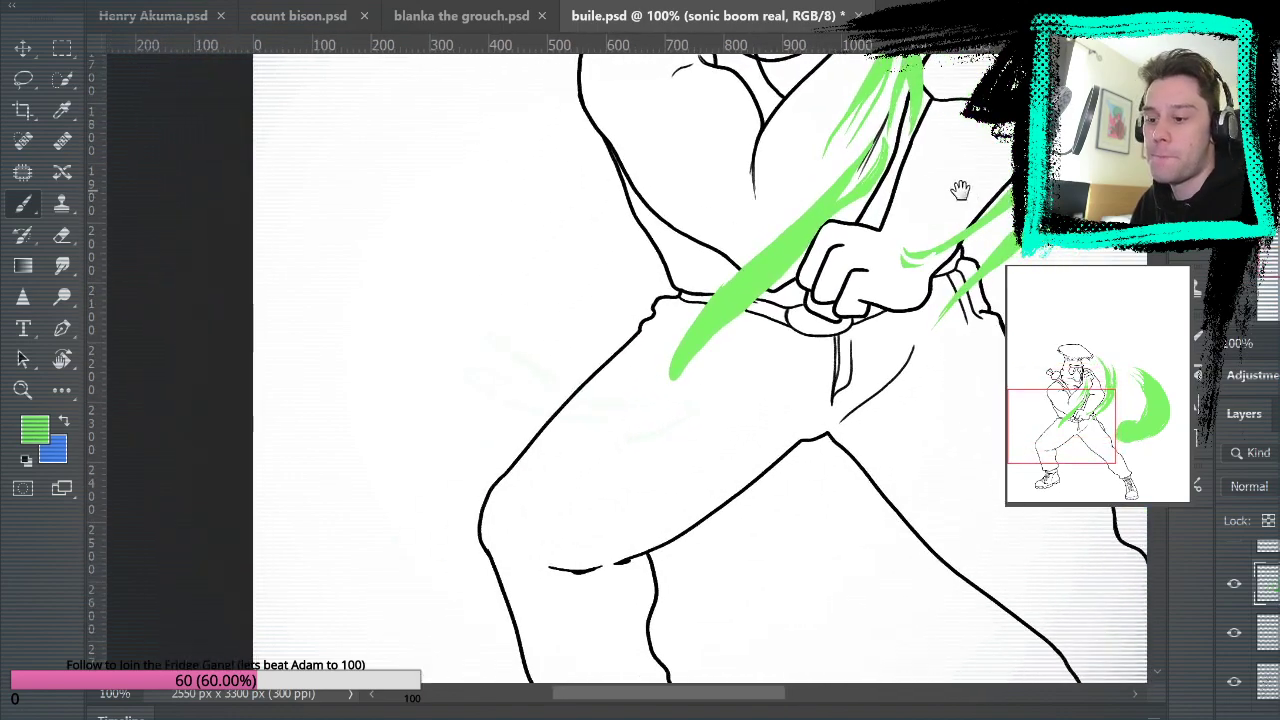
{"action": "mouse_move", "coordinate": [670, 364]}
{"action": "left_mouse_down"}
{"action": "mouse_move", "coordinate": [684, 332]}
{"action": "mouse_move", "coordinate": [785, 232]}
{"action": "left_mouse_up"}
{"action": "left_click_drag", "start_coordinate": [682, 325], "coordinate": [784, 231]}
{"action": "left_click_drag", "start_coordinate": [730, 265], "coordinate": [797, 216]}
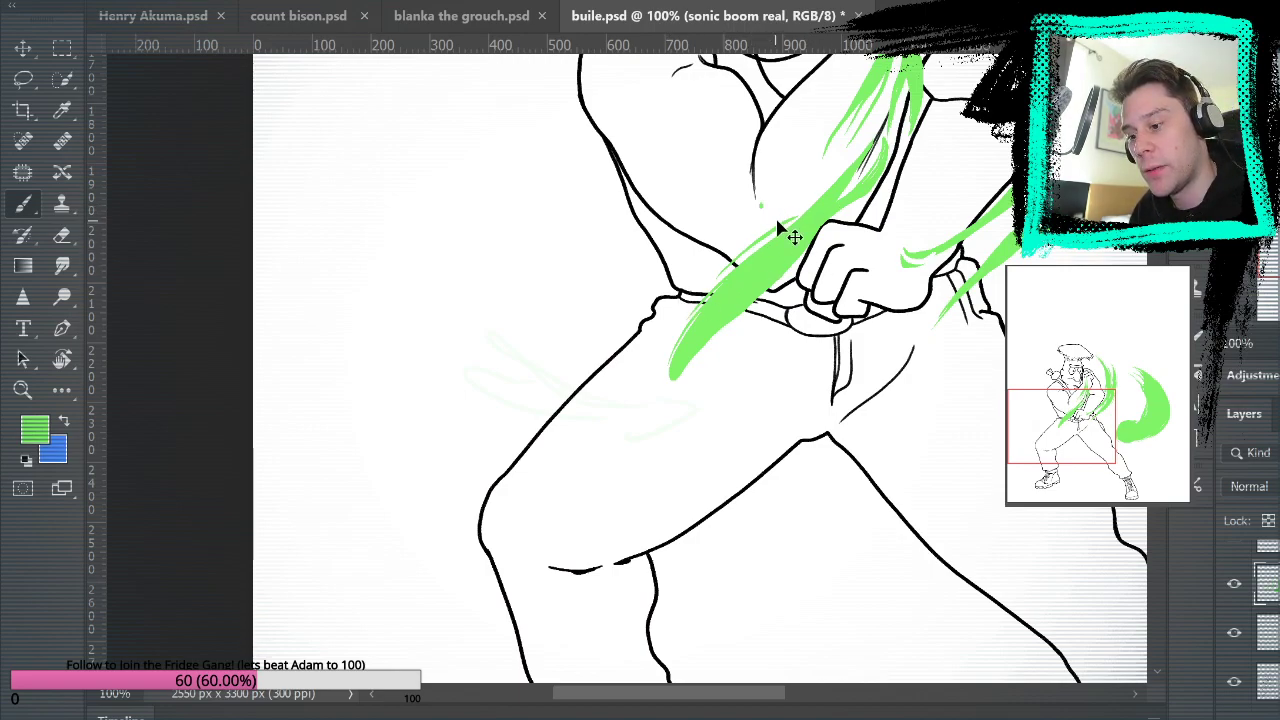
Refine the green swoosh over the forearm and belt with white cut-in streaks and green bristle strokes at its lower tip.
{"action": "left_click", "coordinate": [760, 208], "text": "alt"}
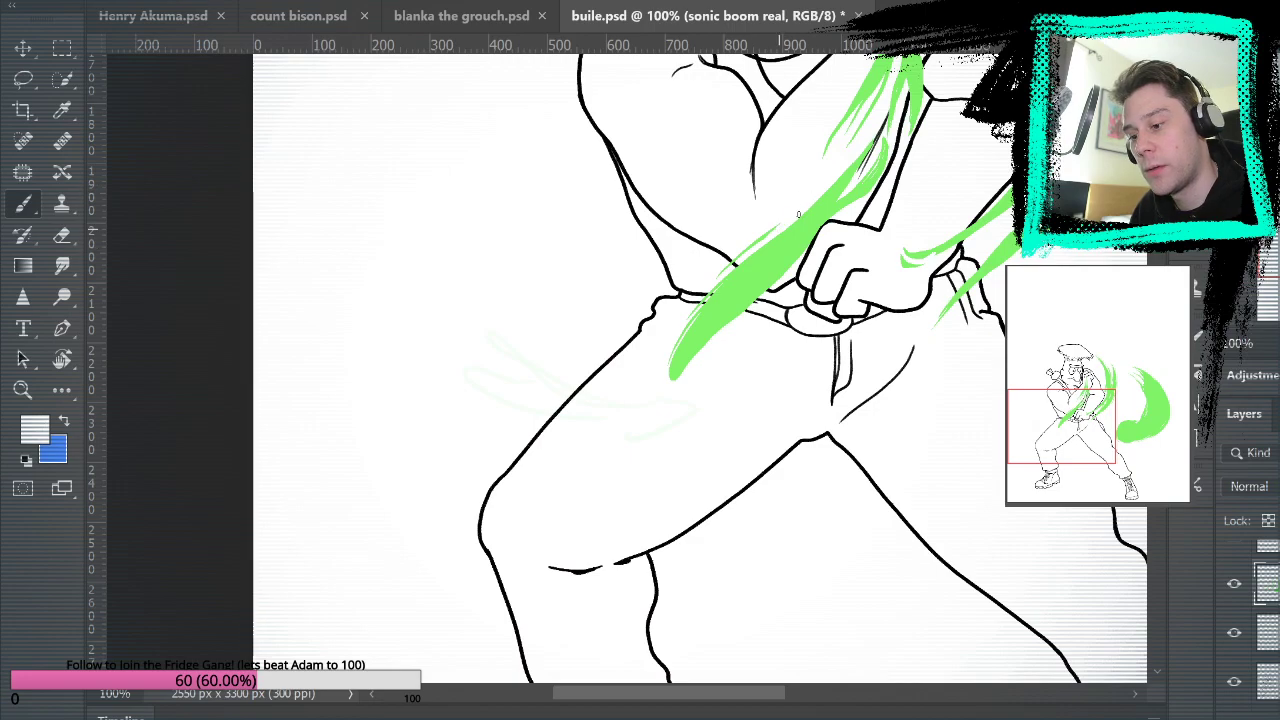
{"action": "left_click_drag", "start_coordinate": [686, 375], "coordinate": [755, 281]}
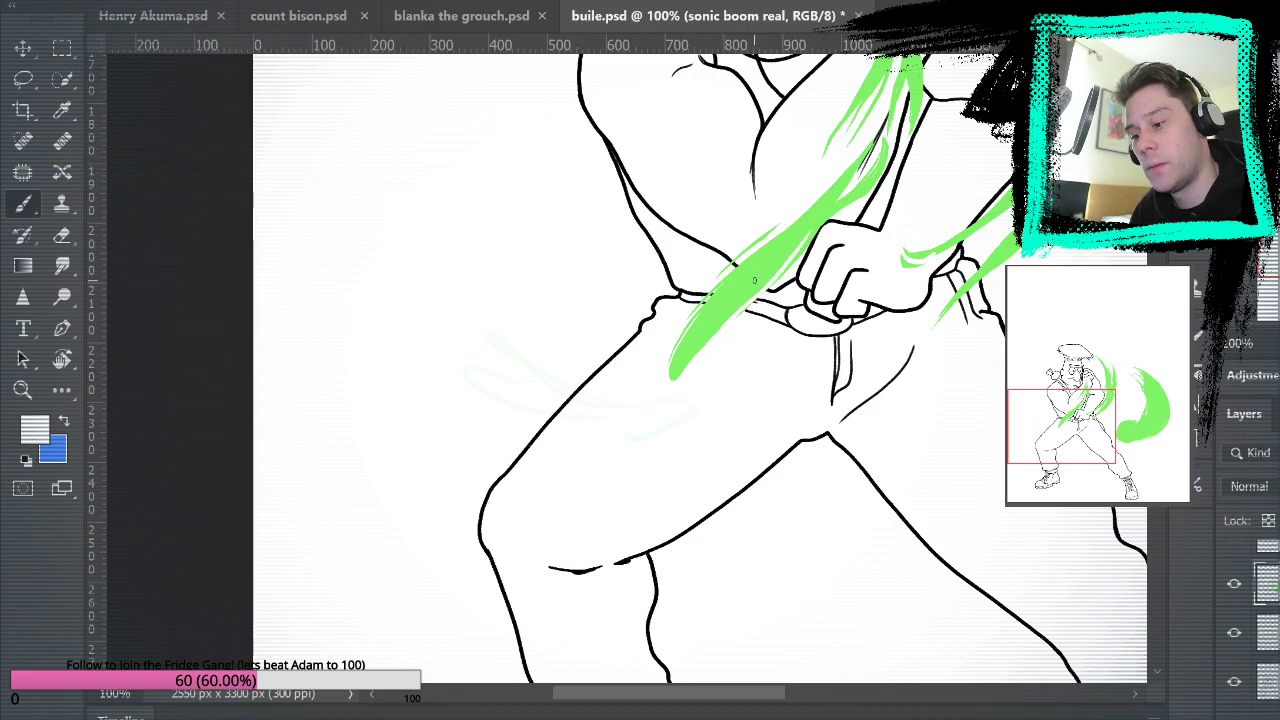
{"action": "left_click", "coordinate": [684, 362], "text": "alt"}
{"action": "mouse_move", "coordinate": [680, 375]}
{"action": "left_mouse_down"}
{"action": "mouse_move", "coordinate": [735, 298]}
{"action": "mouse_move", "coordinate": [757, 383]}
{"action": "left_mouse_up"}
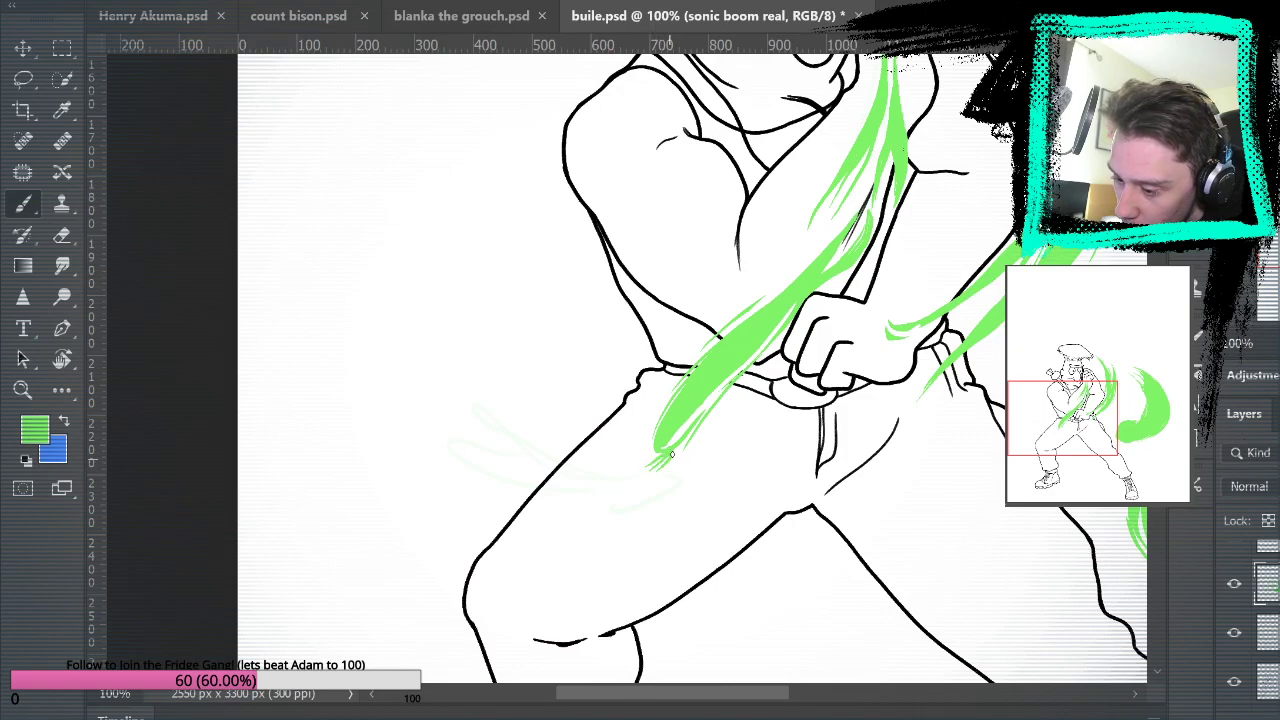
{"action": "scroll", "coordinate": [740, 350], "scroll_direction": "up", "scroll_amount": 3}
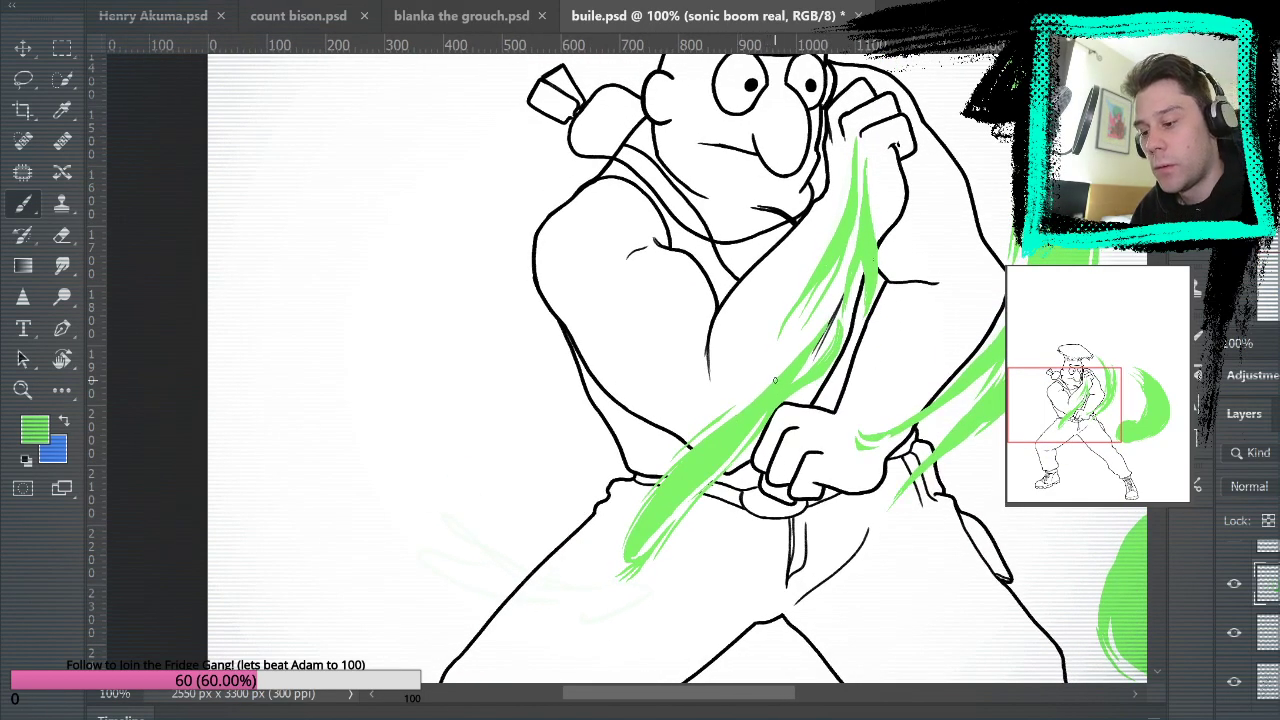
{"action": "mouse_move", "coordinate": [932, 423]}
{"action": "left_mouse_down"}
{"action": "mouse_move", "coordinate": [904, 363]}
{"action": "mouse_move", "coordinate": [880, 362]}
{"action": "left_mouse_up"}
{"action": "left_click", "coordinate": [660, 442], "text": "alt"}
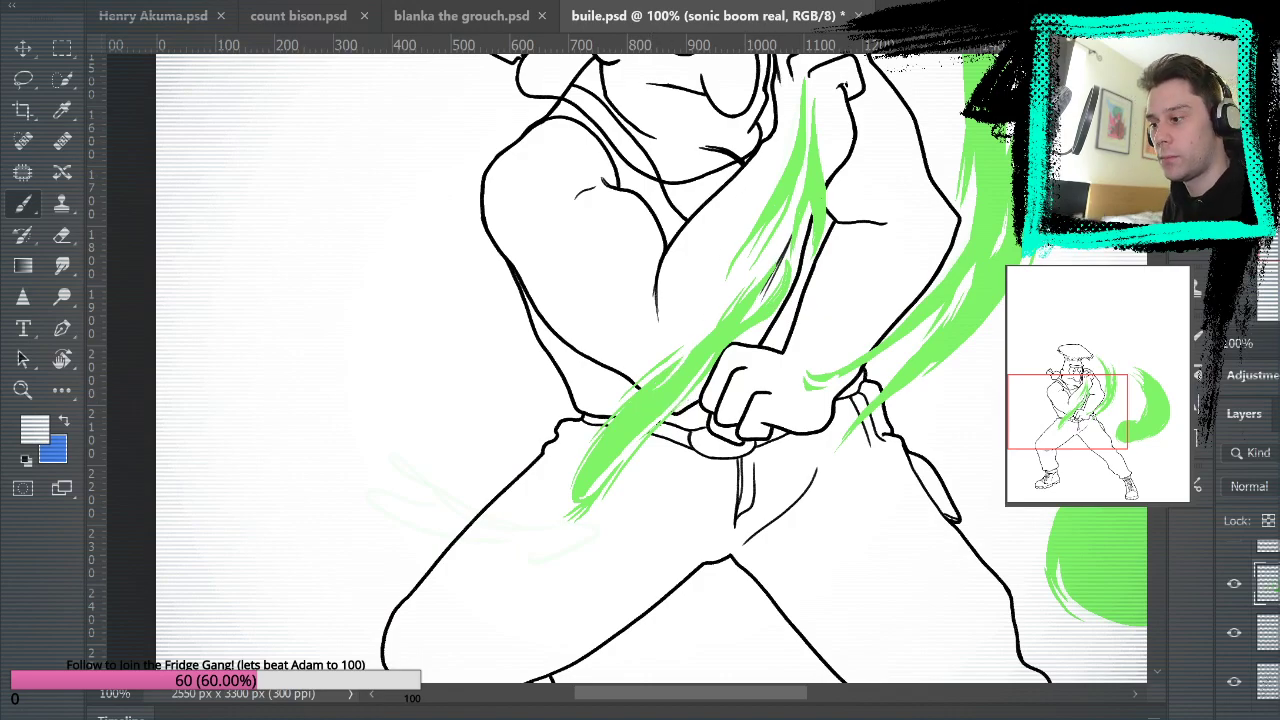
{"action": "key", "text": "ctrl+0"}
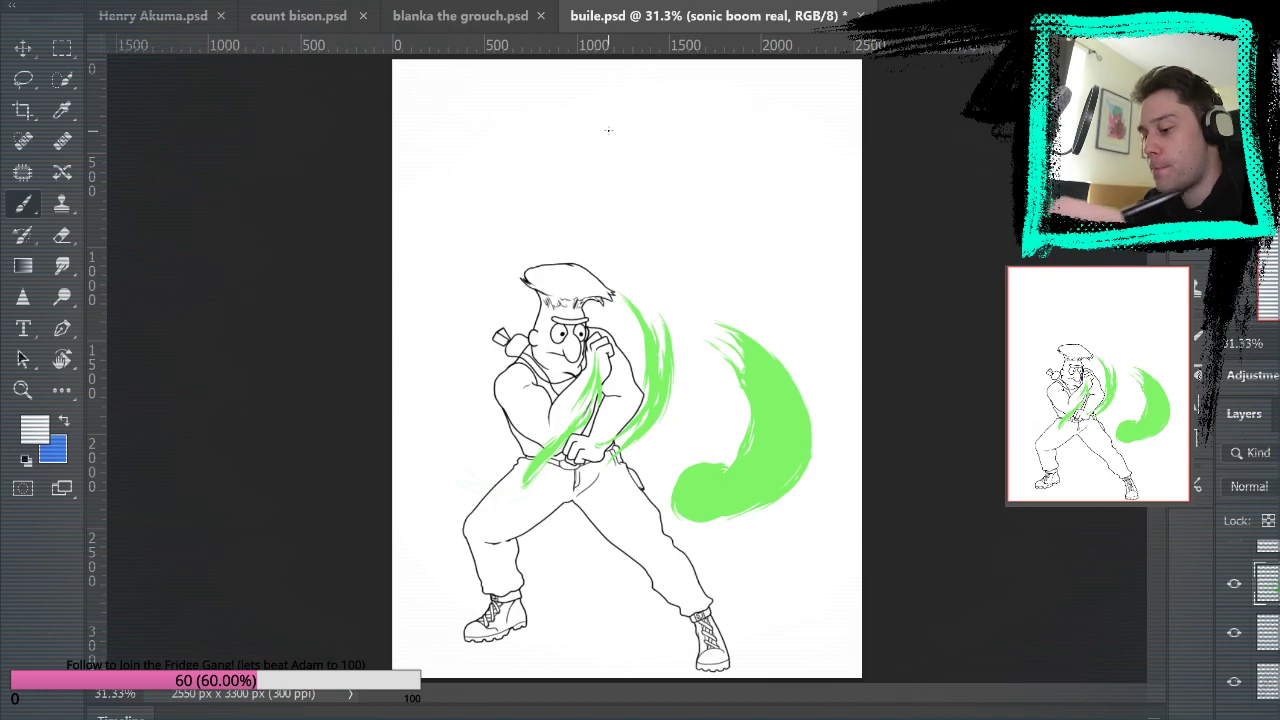
{"action": "left_click", "coordinate": [785, 419], "text": "alt"}
{"action": "mouse_move", "coordinate": [643, 207]}
{"action": "left_mouse_down"}
{"action": "mouse_move", "coordinate": [720, 196]}
{"action": "mouse_move", "coordinate": [720, 226]}
{"action": "mouse_move", "coordinate": [769, 208]}
{"action": "mouse_move", "coordinate": [750, 295]}
{"action": "mouse_move", "coordinate": [759, 263]}
{"action": "mouse_move", "coordinate": [820, 300]}
{"action": "left_mouse_up"}
{"action": "left_click_drag", "start_coordinate": [844, 238], "coordinate": [829, 296]}
{"action": "left_click", "coordinate": [826, 324]}
{"action": "key", "text": "z"}
{"action": "left_click_drag", "start_coordinate": [649, 468], "coordinate": [680, 470]}
{"action": "key", "text": "ctrl+alt+z"}
{"action": "key", "text": "ctrl+alt+z"}
{"action": "key", "text": "ctrl+alt+z"}
{"action": "key", "text": "ctrl+alt+z"}
{"action": "key", "text": "ctrl+alt+z"}
{"action": "key", "text": "ctrl+alt+z"}
{"action": "key", "text": "ctrl+alt+z"}
{"action": "key", "text": "ctrl+alt+z"}
{"action": "key", "text": "ctrl+alt+z"}
{"action": "key", "text": "ctrl+alt+z"}
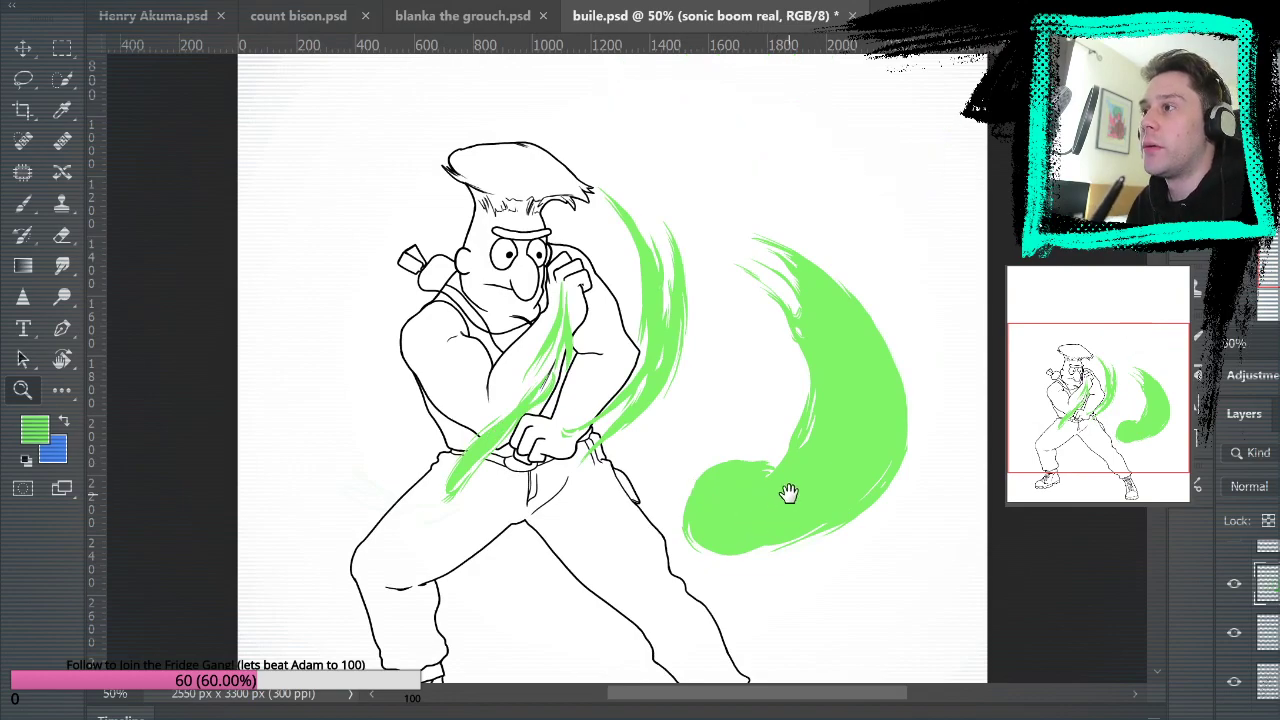
{"action": "left_click_drag", "start_coordinate": [781, 507], "coordinate": [751, 397]}
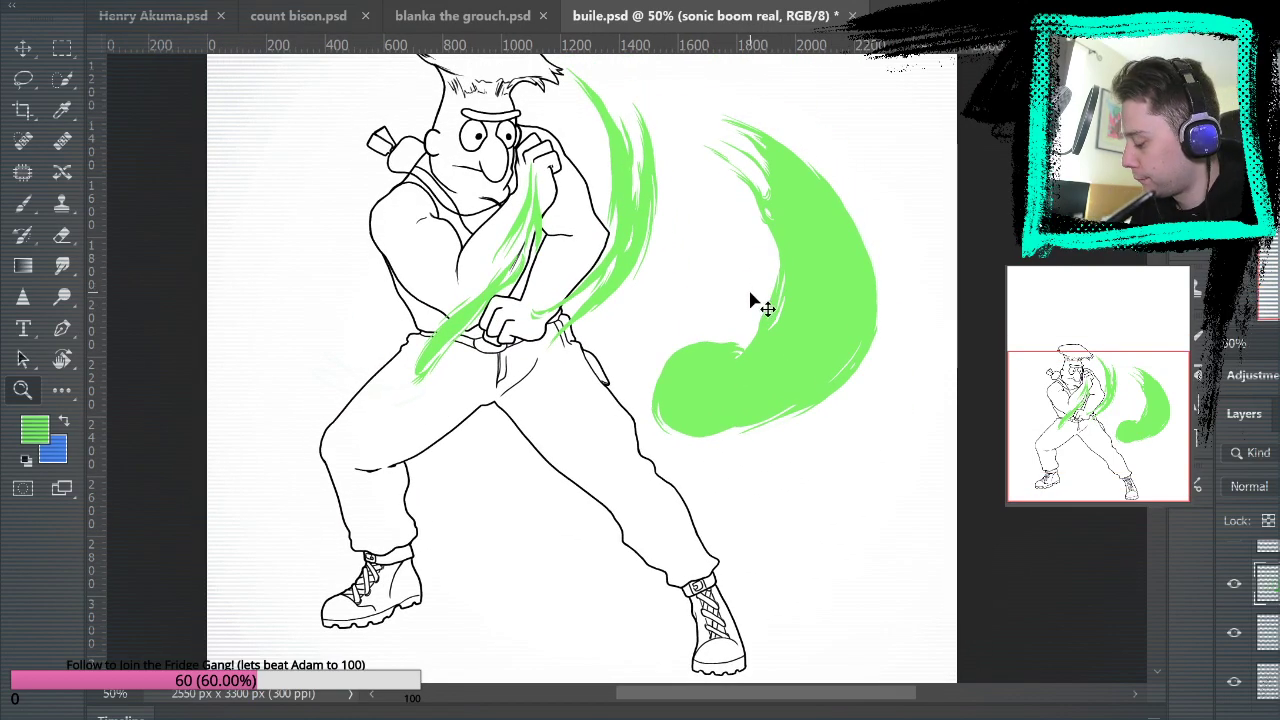
{"action": "left_click_drag", "start_coordinate": [777, 277], "coordinate": [768, 483]}
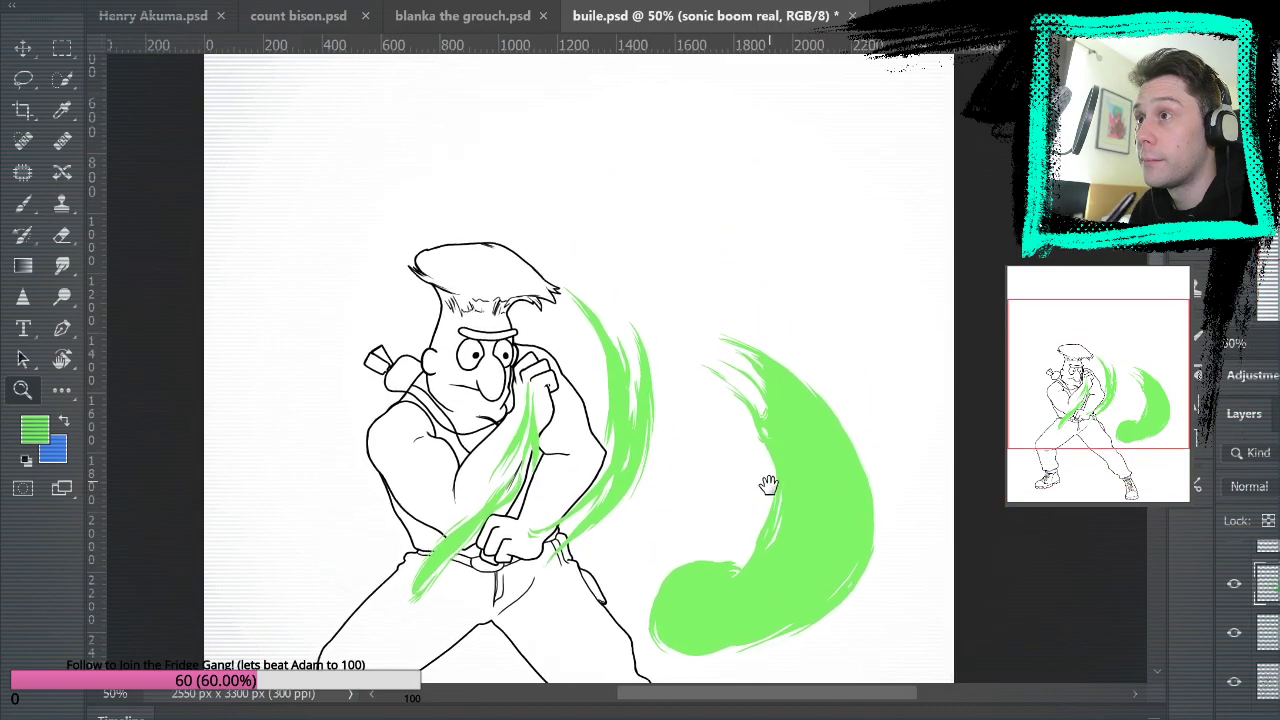
{"action": "key", "text": "ctrl+shift+z"}
{"action": "key", "text": "ctrl+shift+z"}
{"action": "key", "text": "ctrl+shift+z"}
{"action": "key", "text": "ctrl+shift+z"}
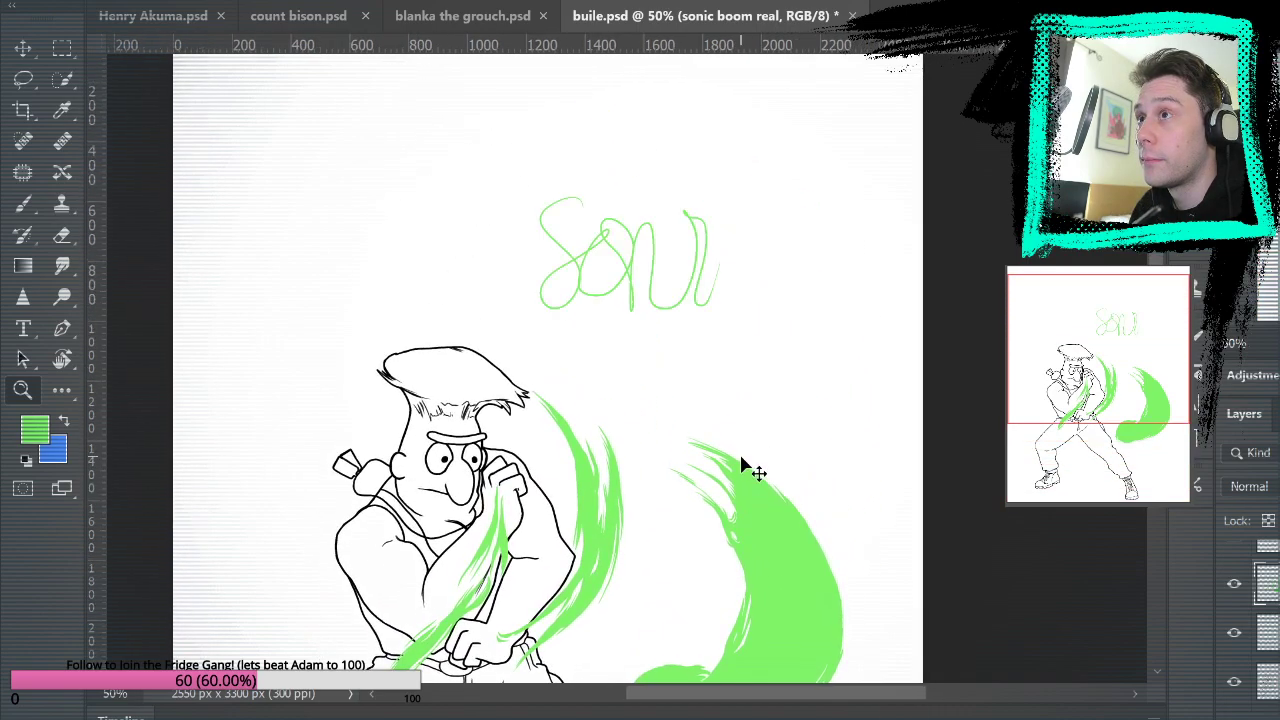
{"action": "key", "text": "ctrl+z"}
Outline a tapered, curved green streak across the front thigh's upper edge and fill it with the same green.
{"action": "left_click_drag", "start_coordinate": [769, 526], "coordinate": [806, 166]}
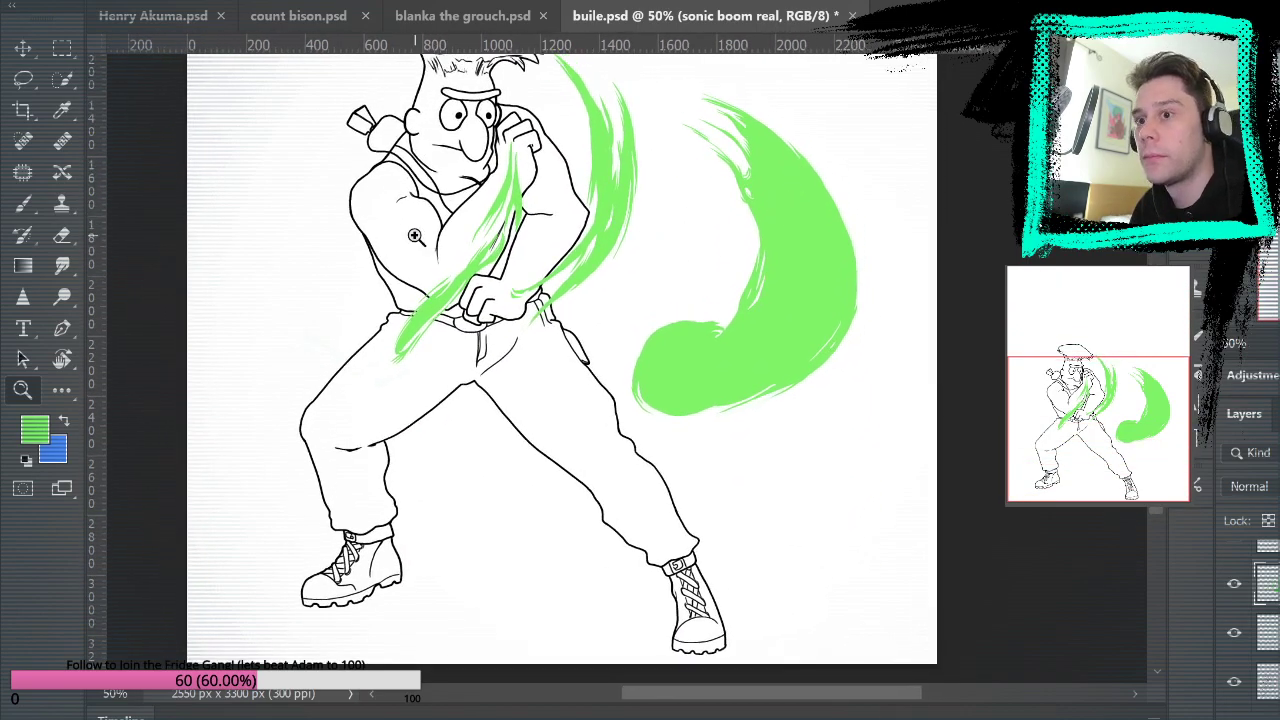
{"action": "left_click", "coordinate": [380, 410]}
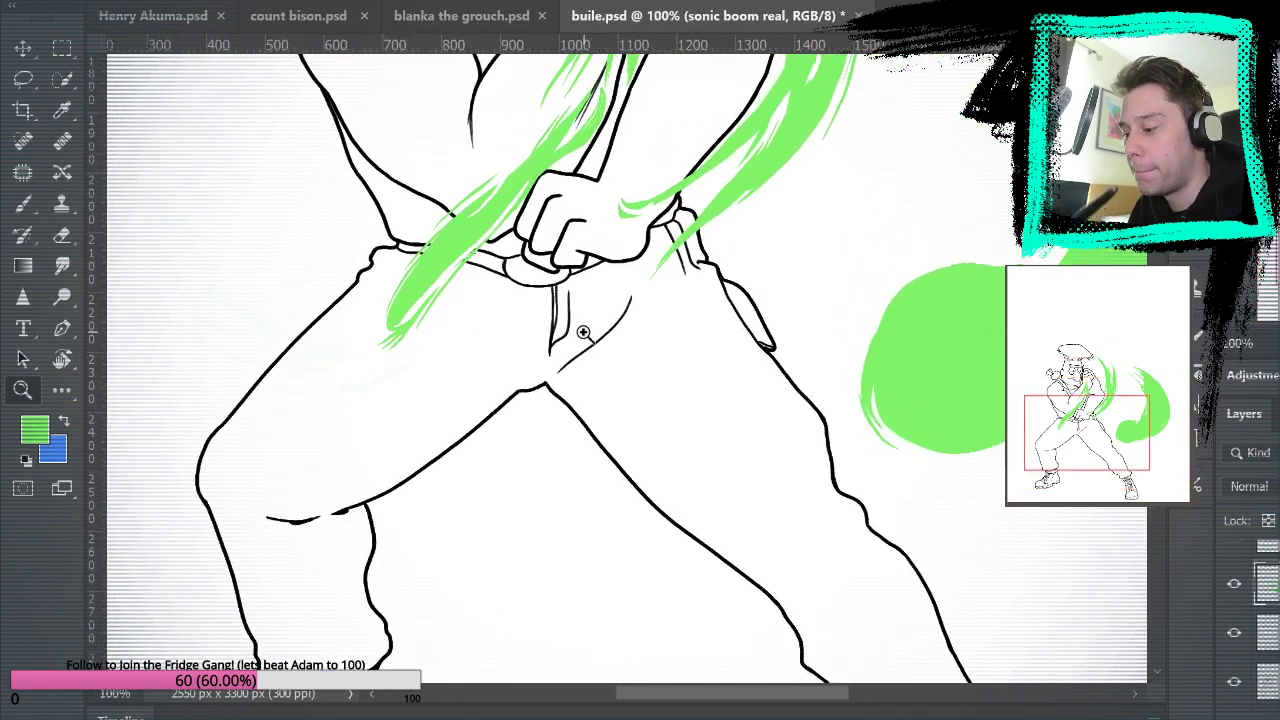
{"action": "left_click", "coordinate": [423, 360]}
{"action": "left_click", "coordinate": [423, 360]}
{"action": "key", "text": "b"}
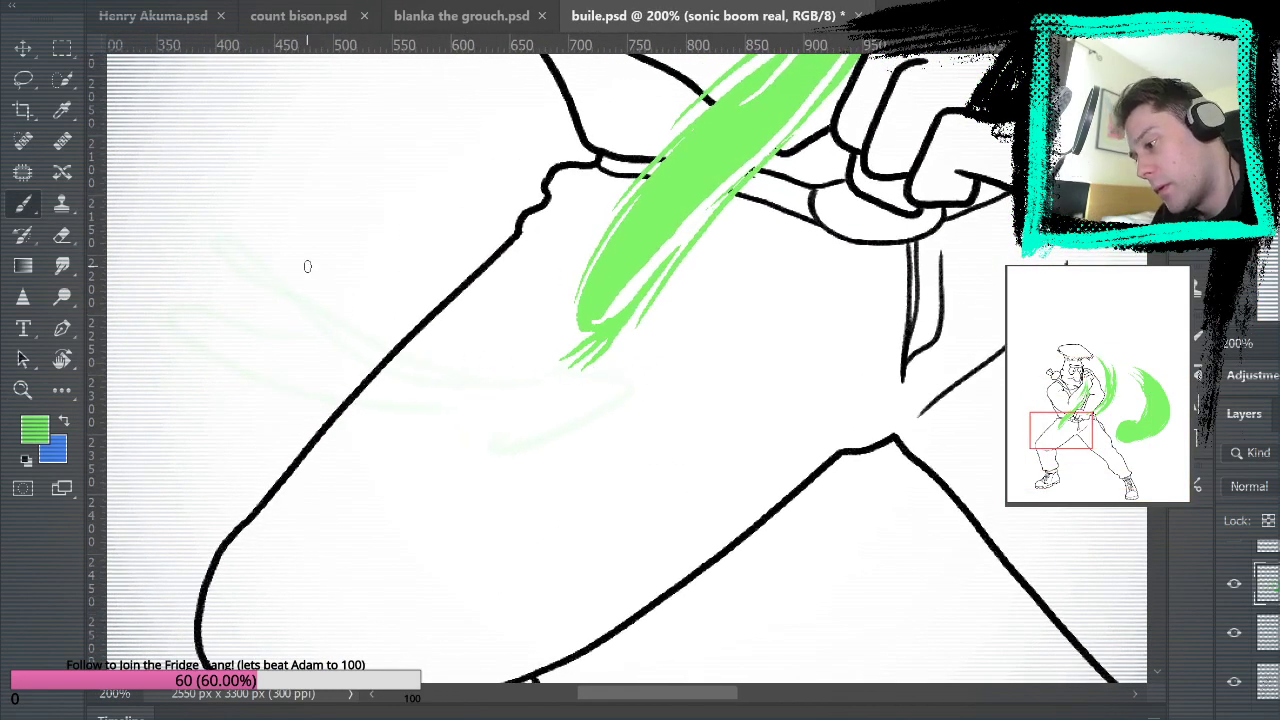
{"action": "mouse_move", "coordinate": [164, 206]}
{"action": "left_mouse_down"}
{"action": "mouse_move", "coordinate": [437, 364]}
{"action": "mouse_move", "coordinate": [538, 368]}
{"action": "left_mouse_up"}
{"action": "mouse_move", "coordinate": [164, 207]}
{"action": "left_mouse_down"}
{"action": "mouse_move", "coordinate": [381, 371]}
{"action": "mouse_move", "coordinate": [517, 379]}
{"action": "mouse_move", "coordinate": [575, 367]}
{"action": "mouse_move", "coordinate": [504, 380]}
{"action": "mouse_move", "coordinate": [538, 373]}
{"action": "left_mouse_up"}
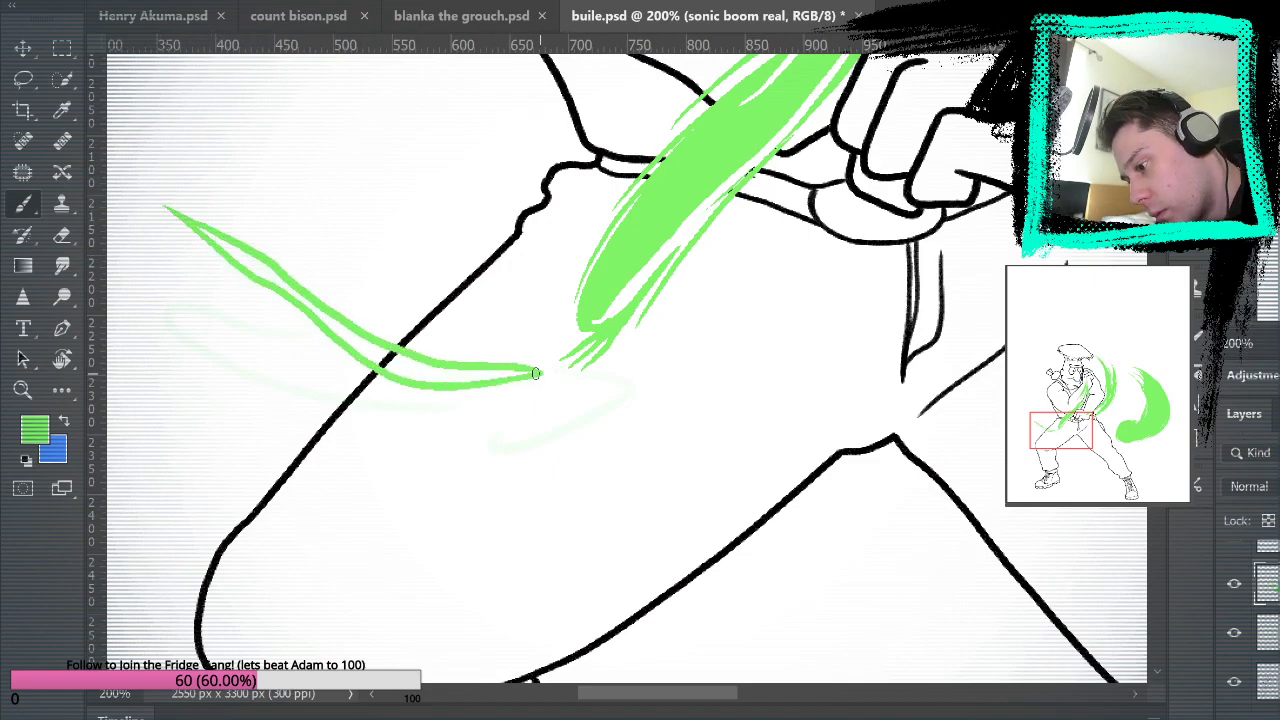
{"action": "key", "text": "g"}
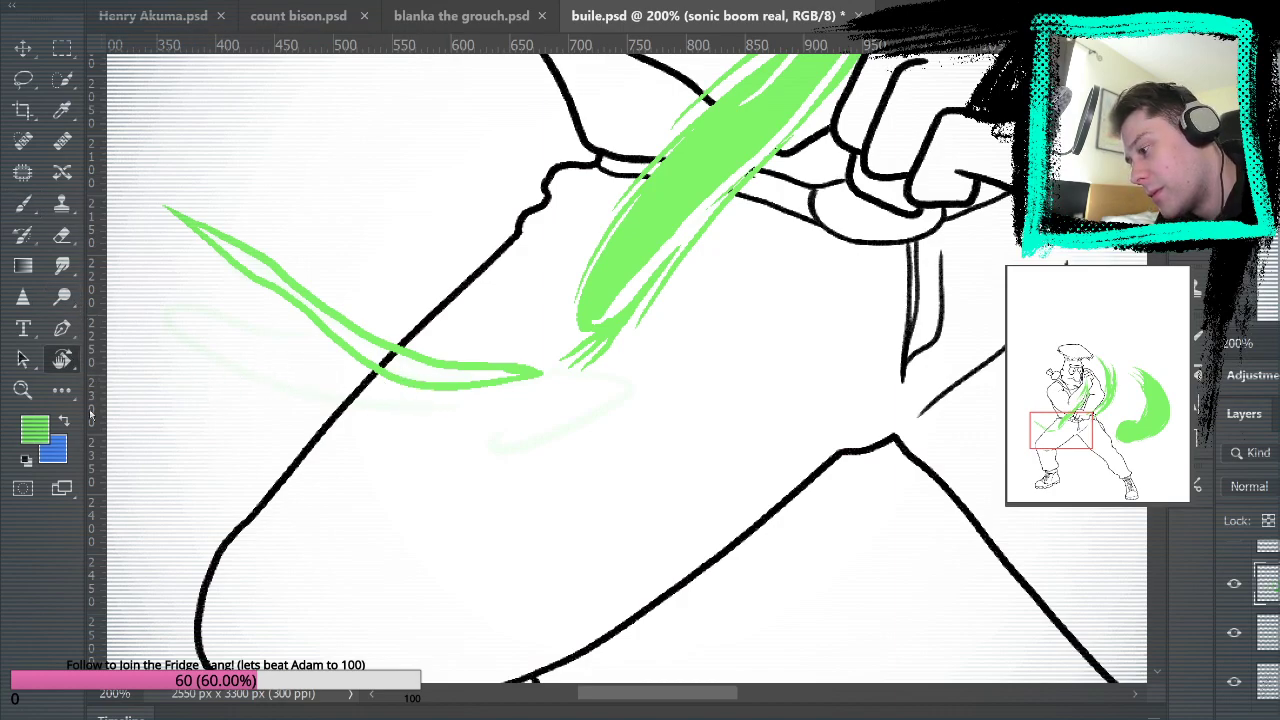
{"action": "left_click", "coordinate": [365, 340]}
Brush a second green prong with frayed, bristle-like ends just below the start of the curved thigh streak.
{"action": "key", "text": "b"}
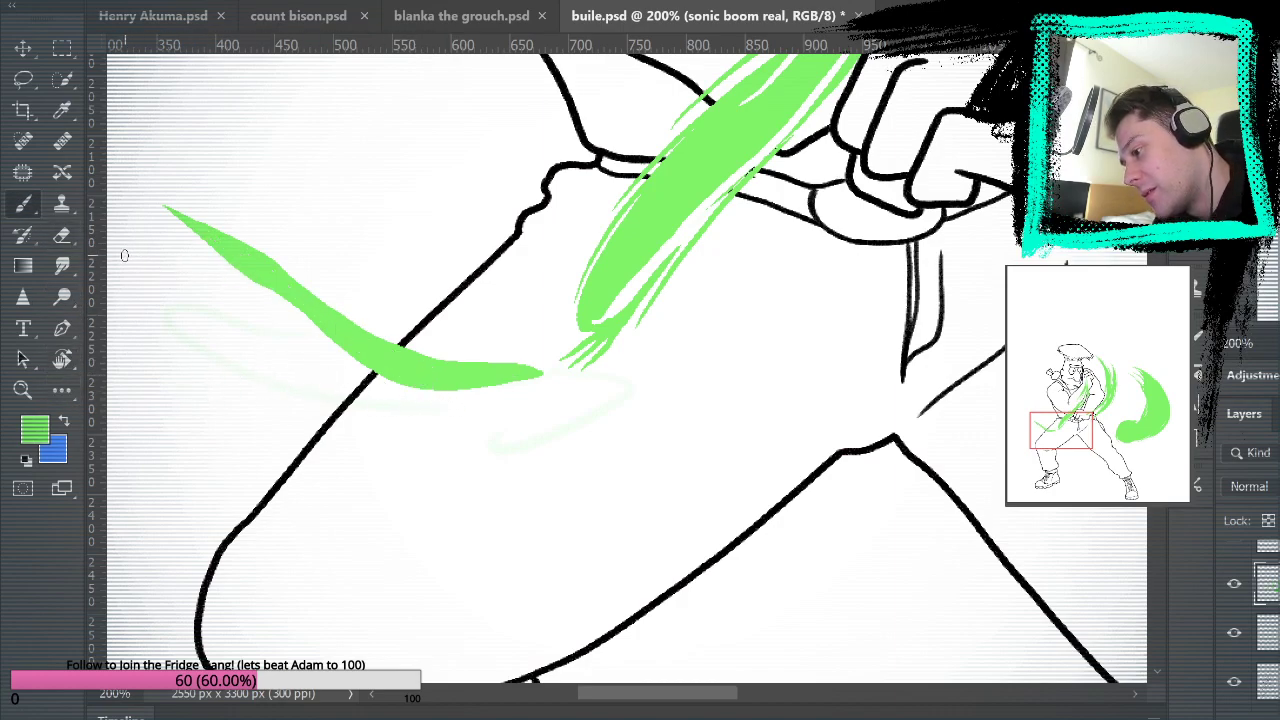
{"action": "left_click_drag", "start_coordinate": [148, 285], "coordinate": [272, 336]}
{"action": "mouse_move", "coordinate": [121, 273]}
{"action": "left_mouse_down"}
{"action": "mouse_move", "coordinate": [300, 350]}
{"action": "mouse_move", "coordinate": [394, 332]}
{"action": "left_mouse_up"}
{"action": "mouse_move", "coordinate": [169, 242]}
{"action": "left_mouse_down"}
{"action": "mouse_move", "coordinate": [220, 289]}
{"action": "mouse_move", "coordinate": [345, 345]}
{"action": "left_mouse_up"}
{"action": "left_click_drag", "start_coordinate": [189, 272], "coordinate": [351, 356]}
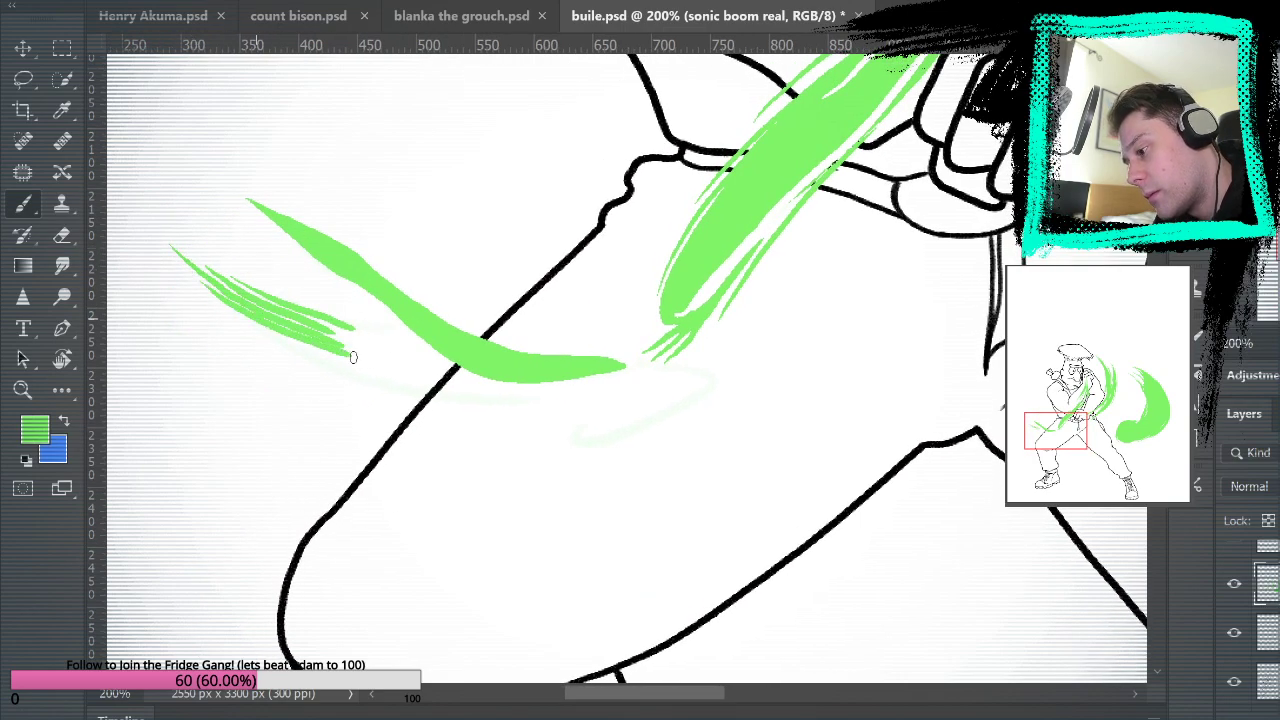
{"action": "left_click_drag", "start_coordinate": [224, 305], "coordinate": [400, 372]}
{"action": "key", "text": "ctrl+z"}
{"action": "left_click_drag", "start_coordinate": [243, 323], "coordinate": [357, 375]}
Outline the area joining the frayed prong to the curved streak and fill it green as one broad swoosh.
{"action": "mouse_move", "coordinate": [297, 347]}
{"action": "left_mouse_down"}
{"action": "mouse_move", "coordinate": [305, 315]}
{"action": "mouse_move", "coordinate": [321, 324]}
{"action": "mouse_move", "coordinate": [299, 339]}
{"action": "mouse_move", "coordinate": [314, 350]}
{"action": "mouse_move", "coordinate": [287, 319]}
{"action": "mouse_move", "coordinate": [344, 332]}
{"action": "mouse_move", "coordinate": [388, 330]}
{"action": "mouse_move", "coordinate": [317, 316]}
{"action": "mouse_move", "coordinate": [418, 321]}
{"action": "left_mouse_up"}
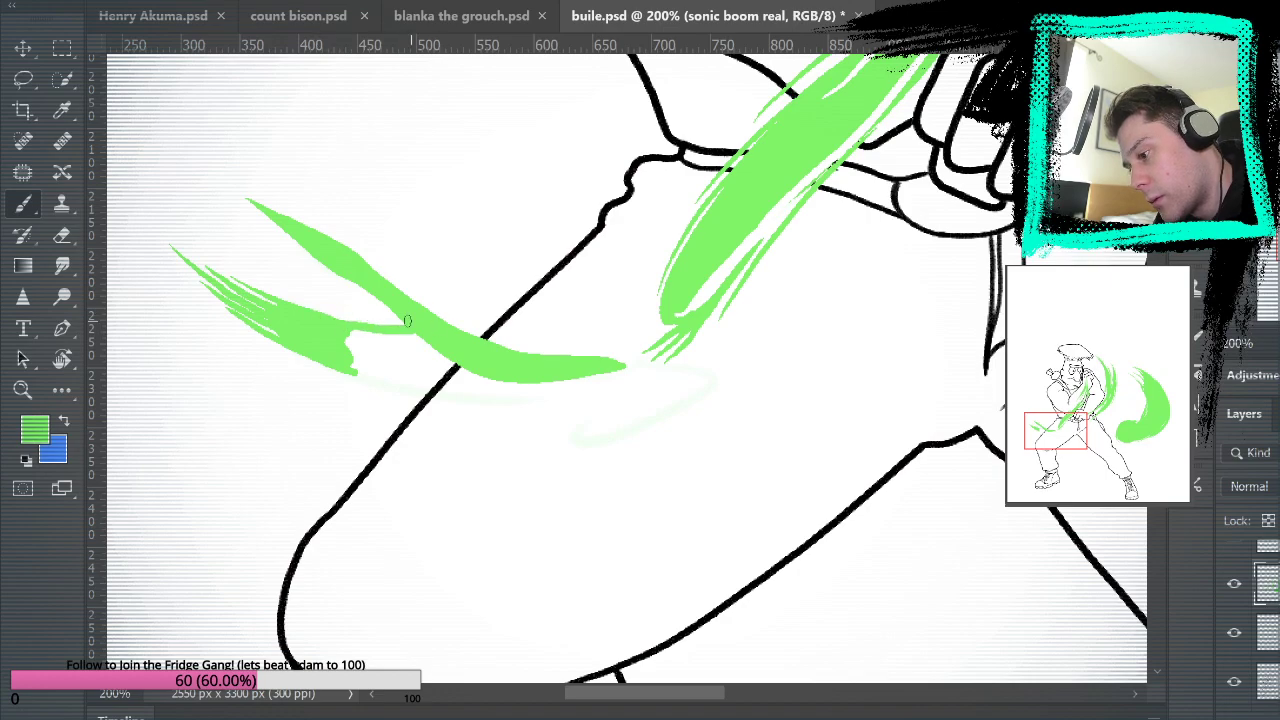
{"action": "left_click_drag", "start_coordinate": [310, 300], "coordinate": [460, 348]}
{"action": "left_click_drag", "start_coordinate": [340, 361], "coordinate": [430, 405]}
{"action": "mouse_move", "coordinate": [360, 381]}
{"action": "left_mouse_down"}
{"action": "mouse_move", "coordinate": [449, 424]}
{"action": "mouse_move", "coordinate": [526, 417]}
{"action": "mouse_move", "coordinate": [655, 354]}
{"action": "mouse_move", "coordinate": [607, 378]}
{"action": "mouse_move", "coordinate": [653, 368]}
{"action": "left_mouse_up"}
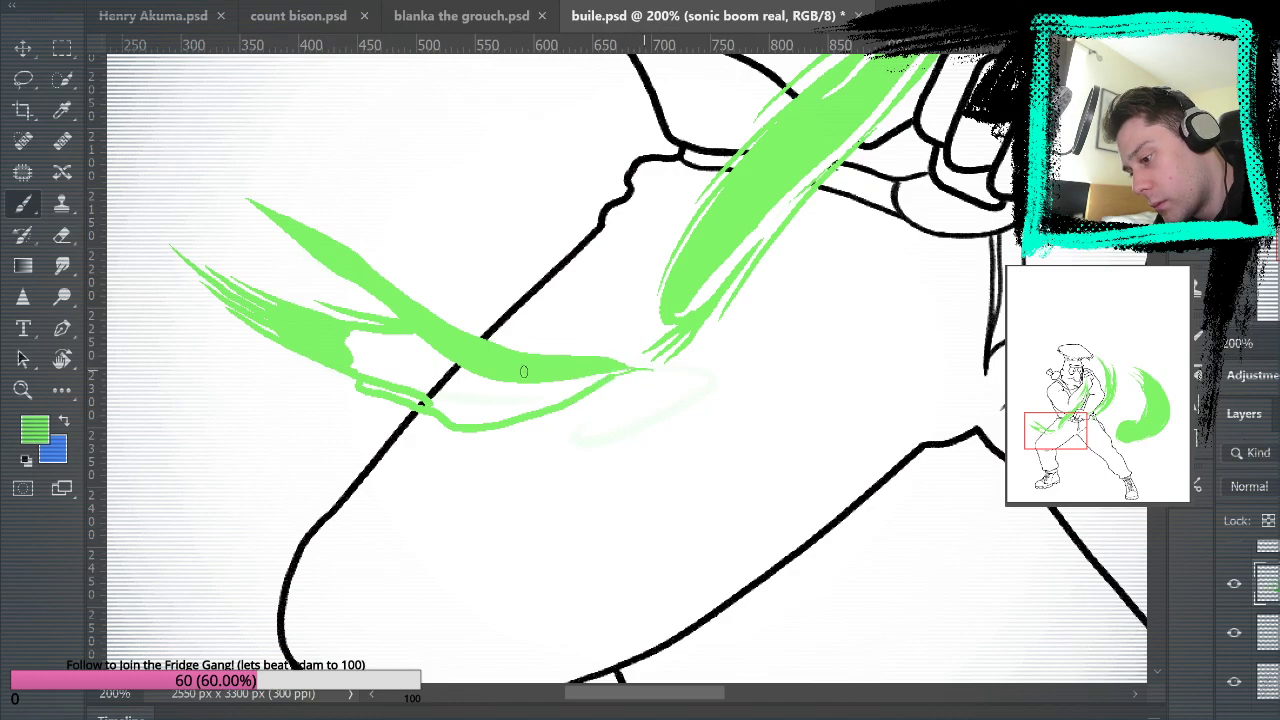
{"action": "left_click_drag", "start_coordinate": [386, 386], "coordinate": [400, 366]}
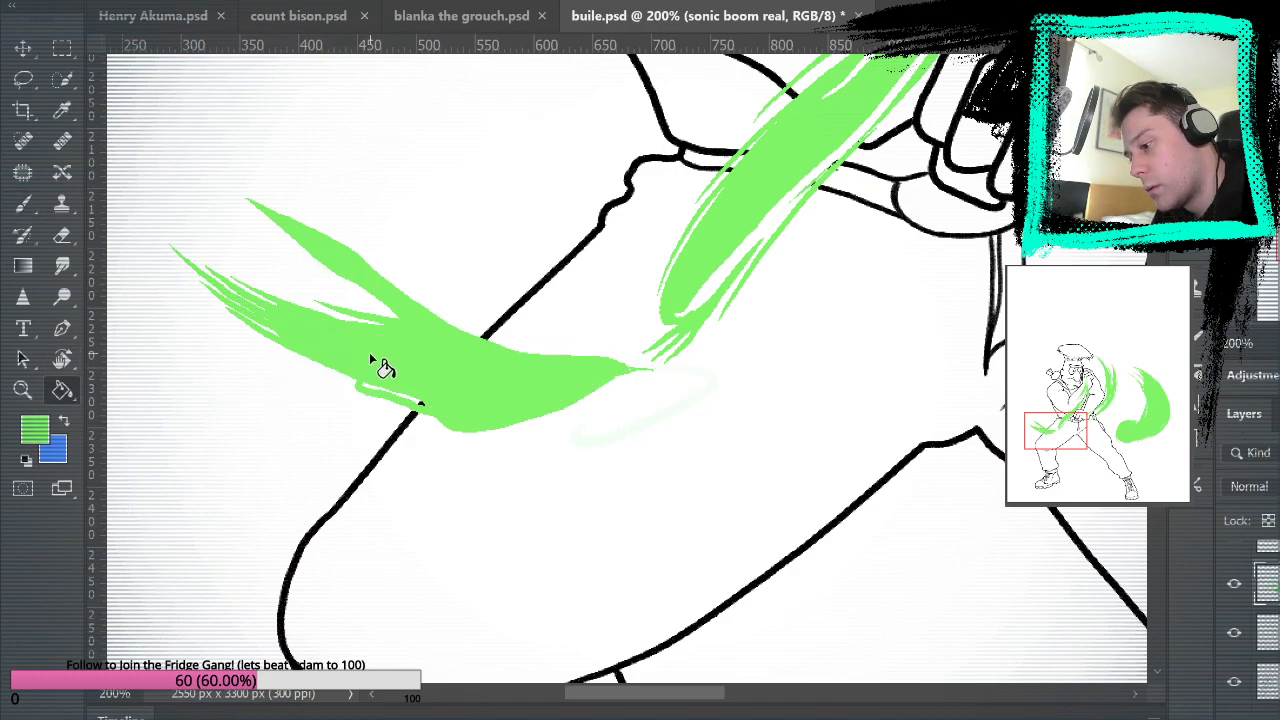
Erase the thin pointed tip of the broad swoosh where it nears the forearm swoosh.
{"action": "left_click_drag", "start_coordinate": [745, 470], "coordinate": [832, 413]}
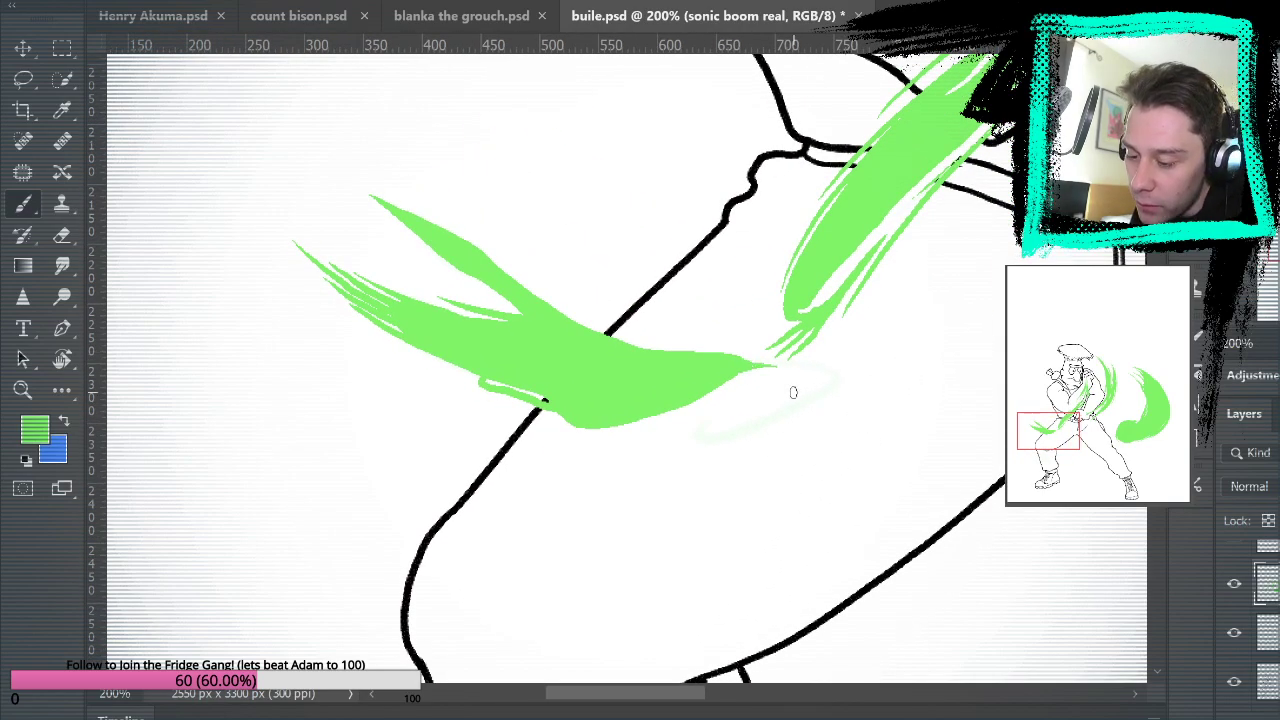
{"action": "key", "text": "e"}
{"action": "mouse_move", "coordinate": [786, 371]}
{"action": "left_mouse_down"}
{"action": "mouse_move", "coordinate": [747, 346]}
{"action": "mouse_move", "coordinate": [734, 380]}
{"action": "left_mouse_up"}
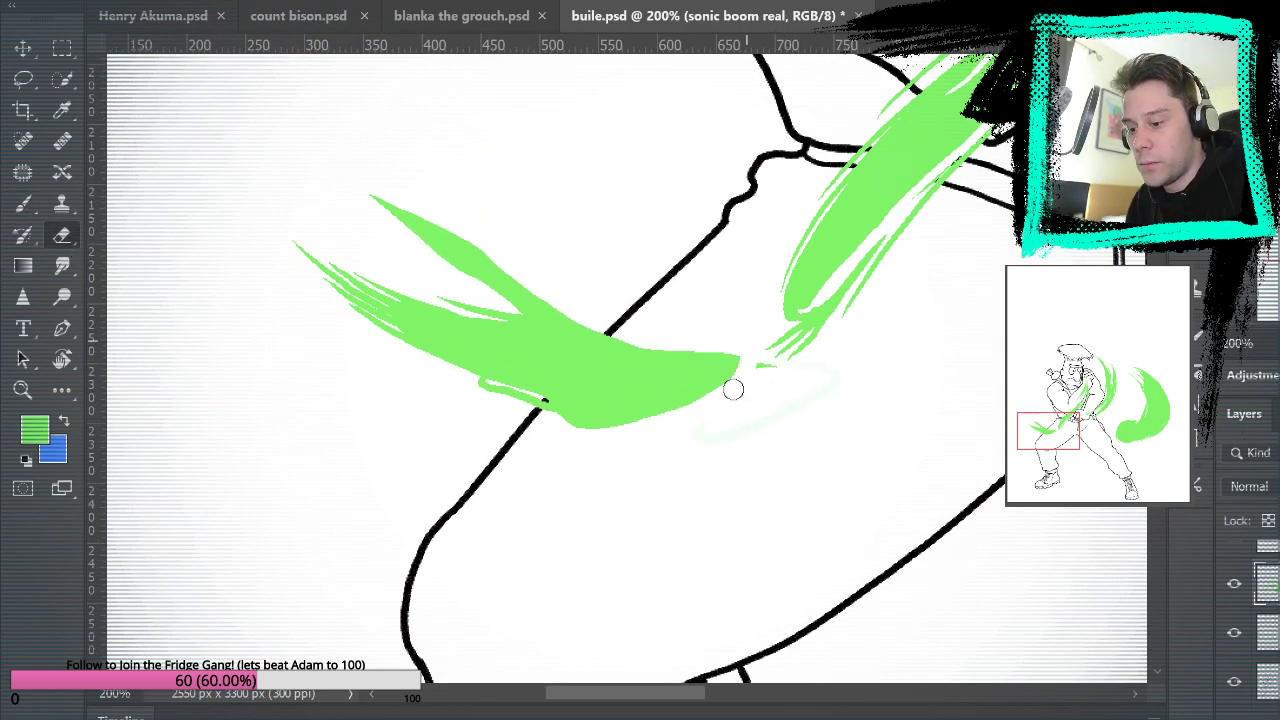
Outline a short green streak with bristle ends beyond the broad swoosh's tip and fill it green.
{"action": "key", "text": "b"}
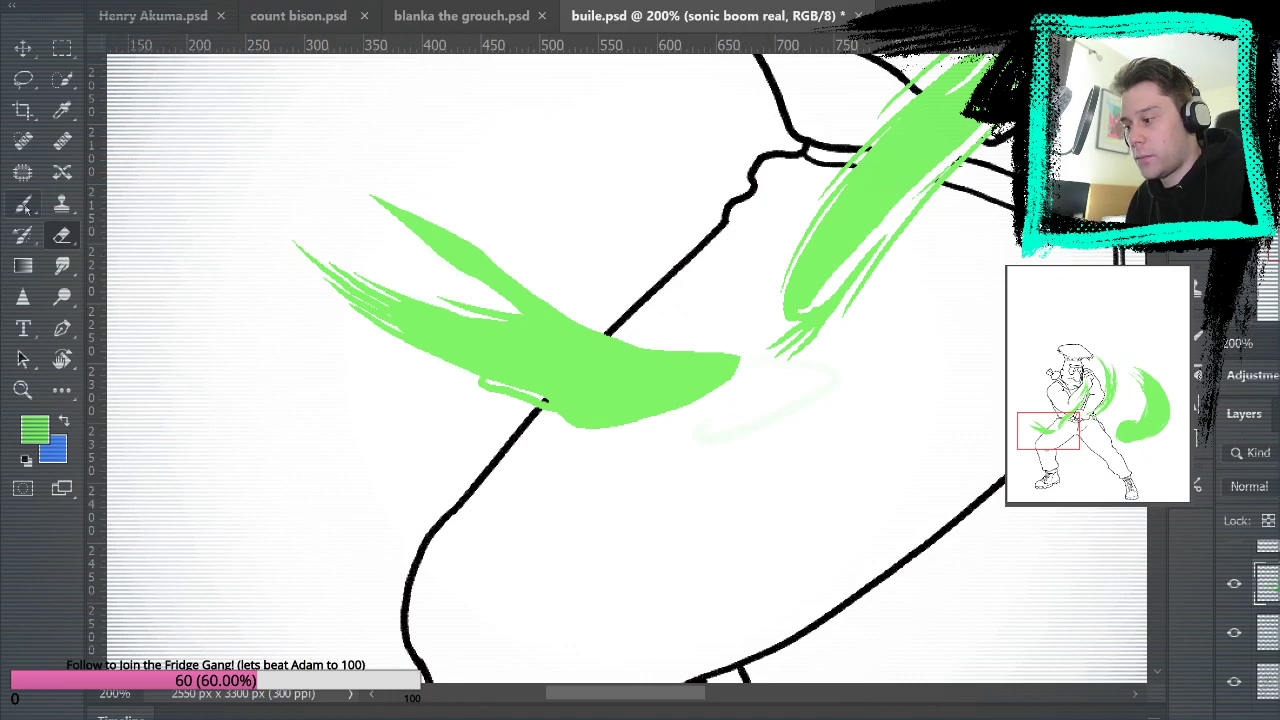
{"action": "left_click_drag", "start_coordinate": [691, 427], "coordinate": [720, 421]}
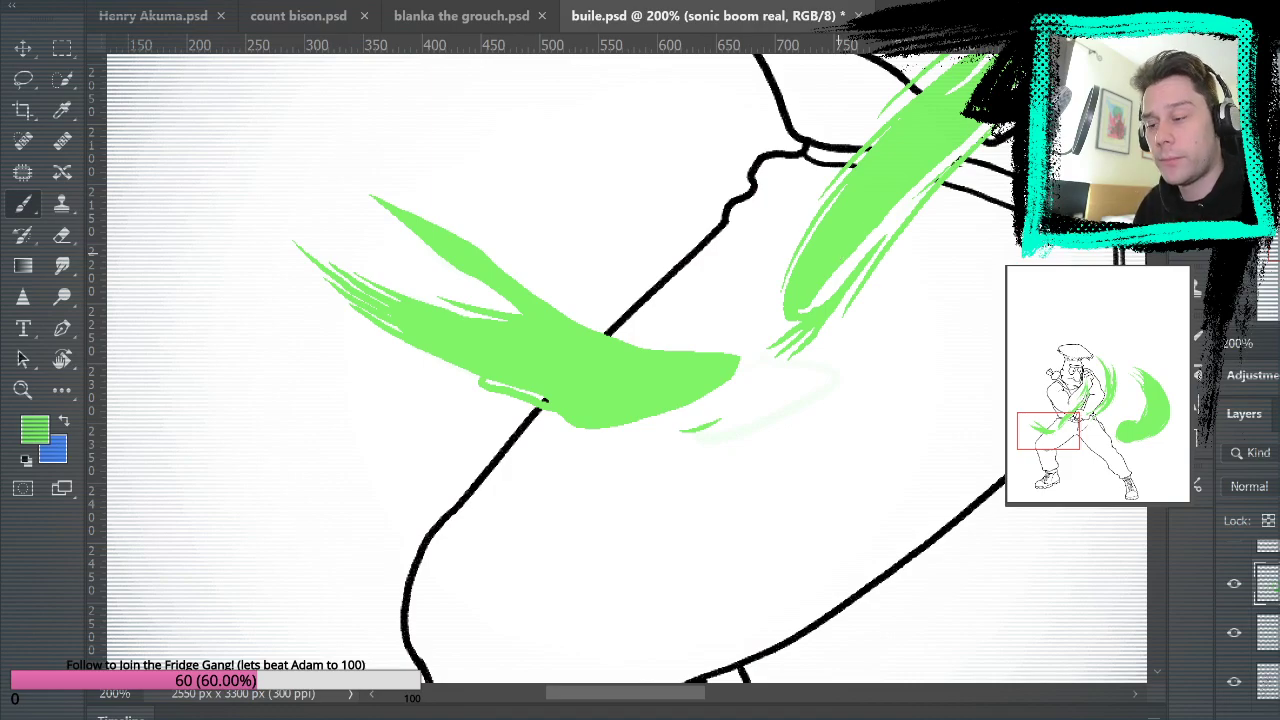
{"action": "left_click_drag", "start_coordinate": [688, 438], "coordinate": [727, 406]}
{"action": "key", "text": "ctrl+z"}
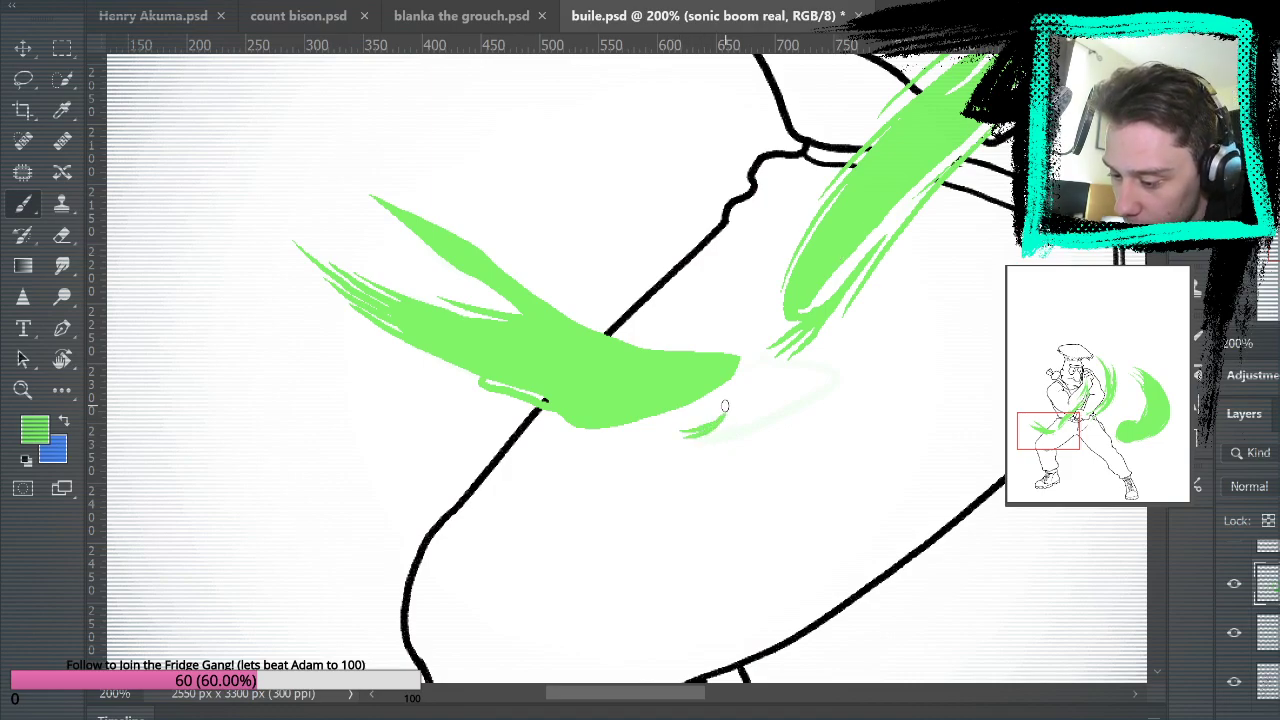
{"action": "left_click_drag", "start_coordinate": [709, 449], "coordinate": [827, 401]}
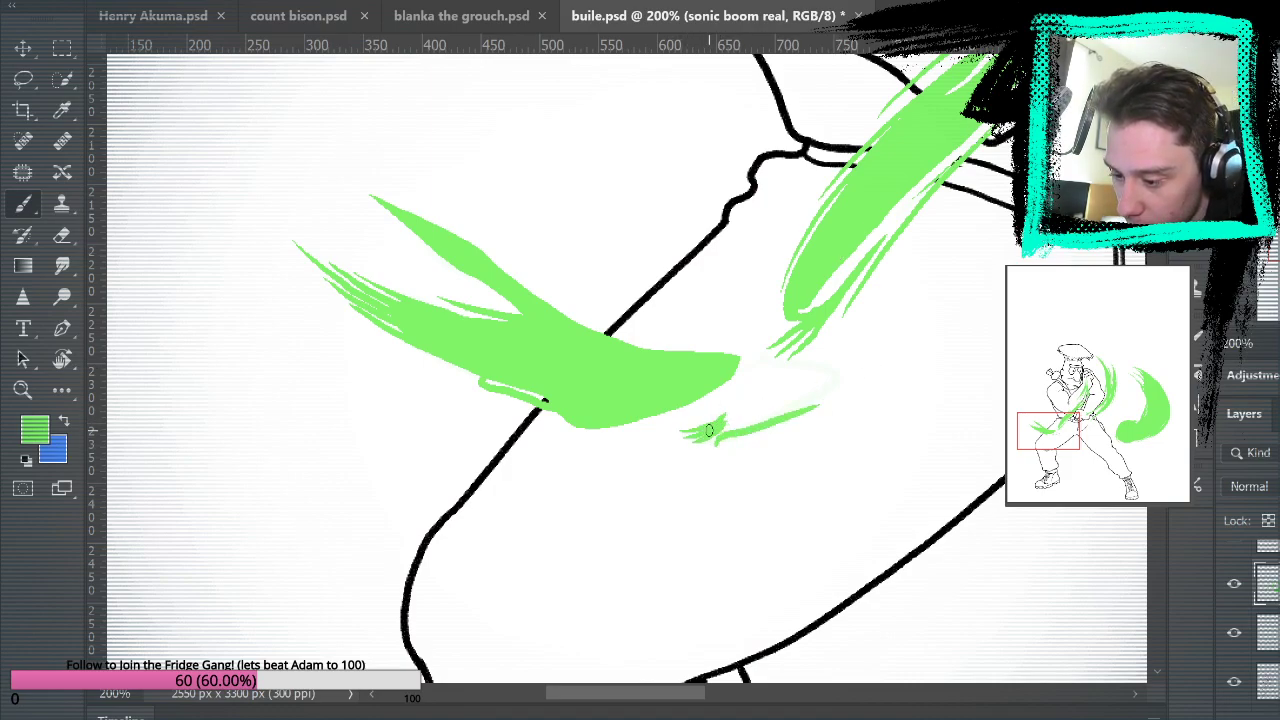
{"action": "mouse_move", "coordinate": [733, 401]}
{"action": "left_mouse_down"}
{"action": "mouse_move", "coordinate": [802, 370]}
{"action": "mouse_move", "coordinate": [813, 410]}
{"action": "left_mouse_up"}
{"action": "left_click_drag", "start_coordinate": [727, 436], "coordinate": [760, 418]}
{"action": "key", "text": "r"}
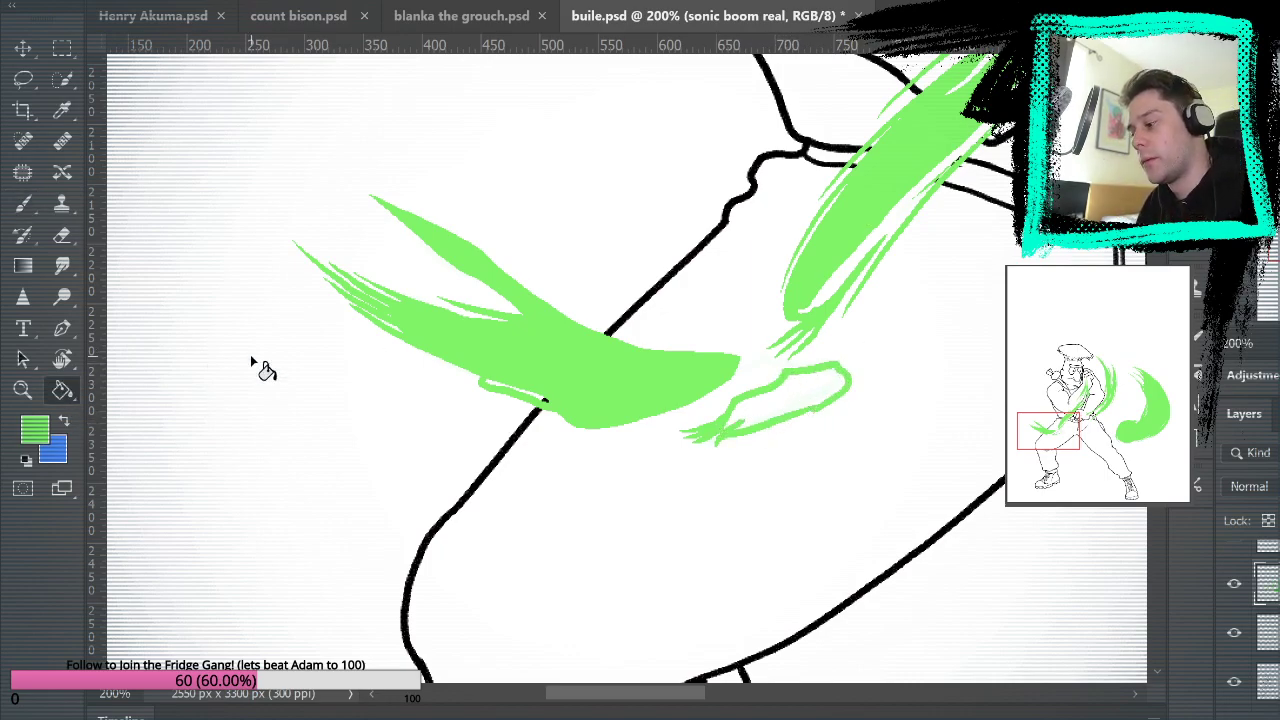
{"action": "left_click", "coordinate": [800, 385]}
Add thin green bristle strokes to the far end and underside of the short streak and to the broad swoosh's tip.
{"action": "key", "text": "b"}
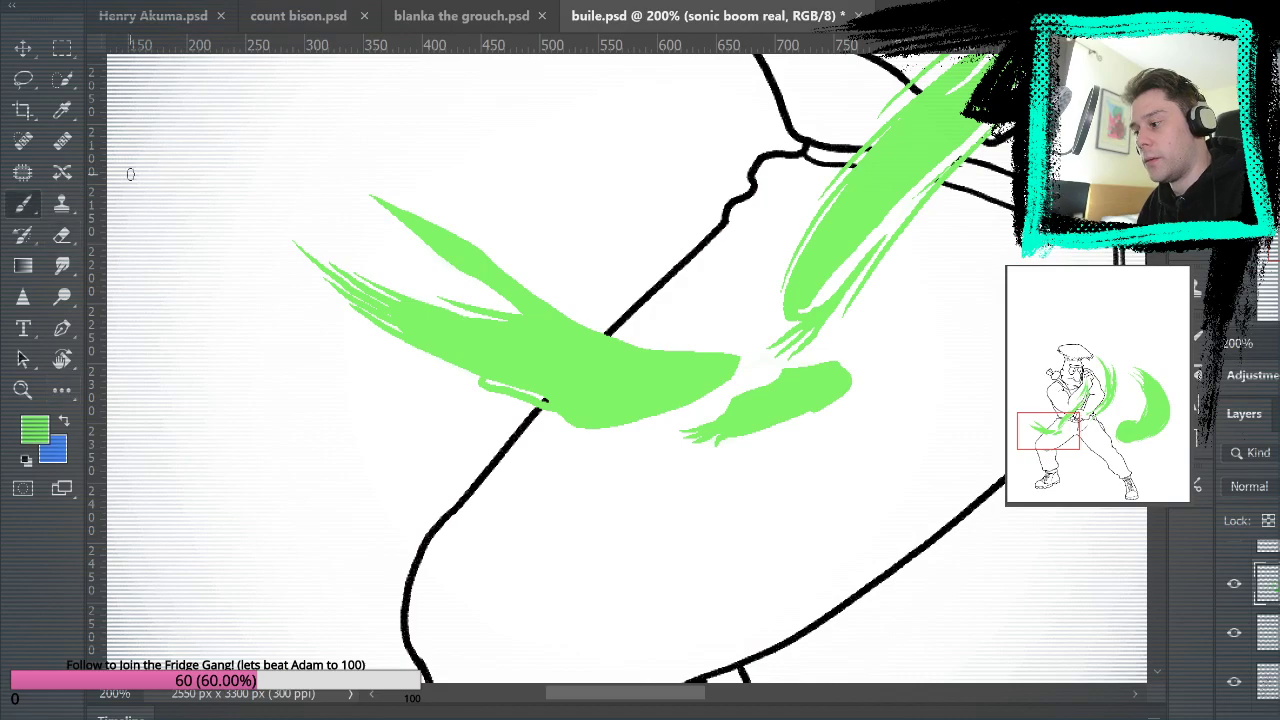
{"action": "mouse_move", "coordinate": [891, 350]}
{"action": "left_mouse_down"}
{"action": "mouse_move", "coordinate": [960, 546]}
{"action": "mouse_move", "coordinate": [991, 240]}
{"action": "mouse_move", "coordinate": [989, 325]}
{"action": "left_mouse_up"}
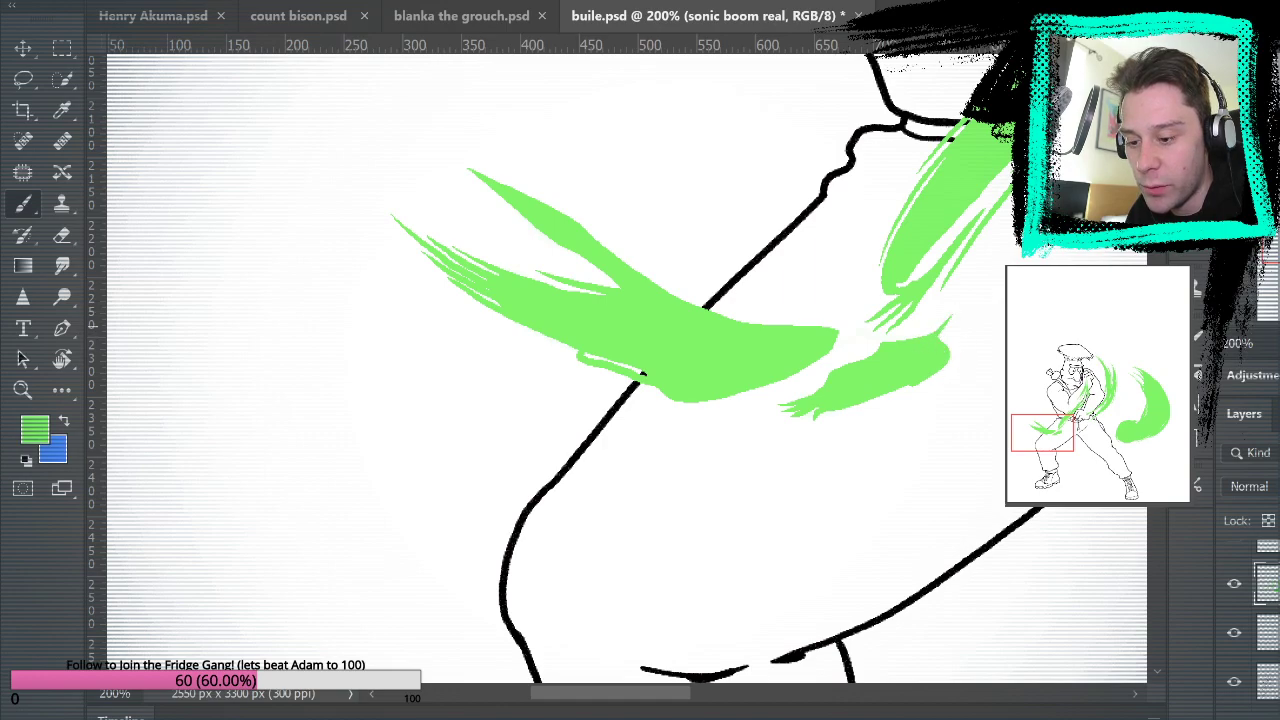
{"action": "left_click_drag", "start_coordinate": [951, 325], "coordinate": [938, 342]}
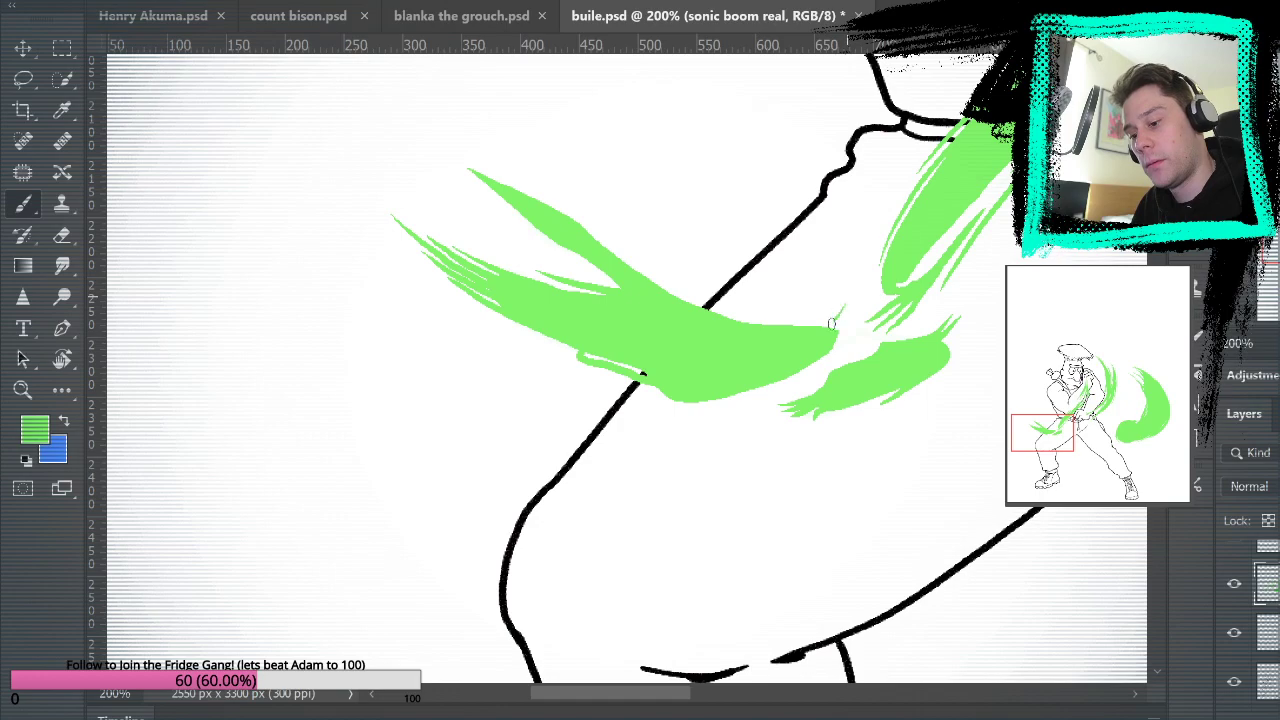
{"action": "left_click_drag", "start_coordinate": [850, 312], "coordinate": [796, 365]}
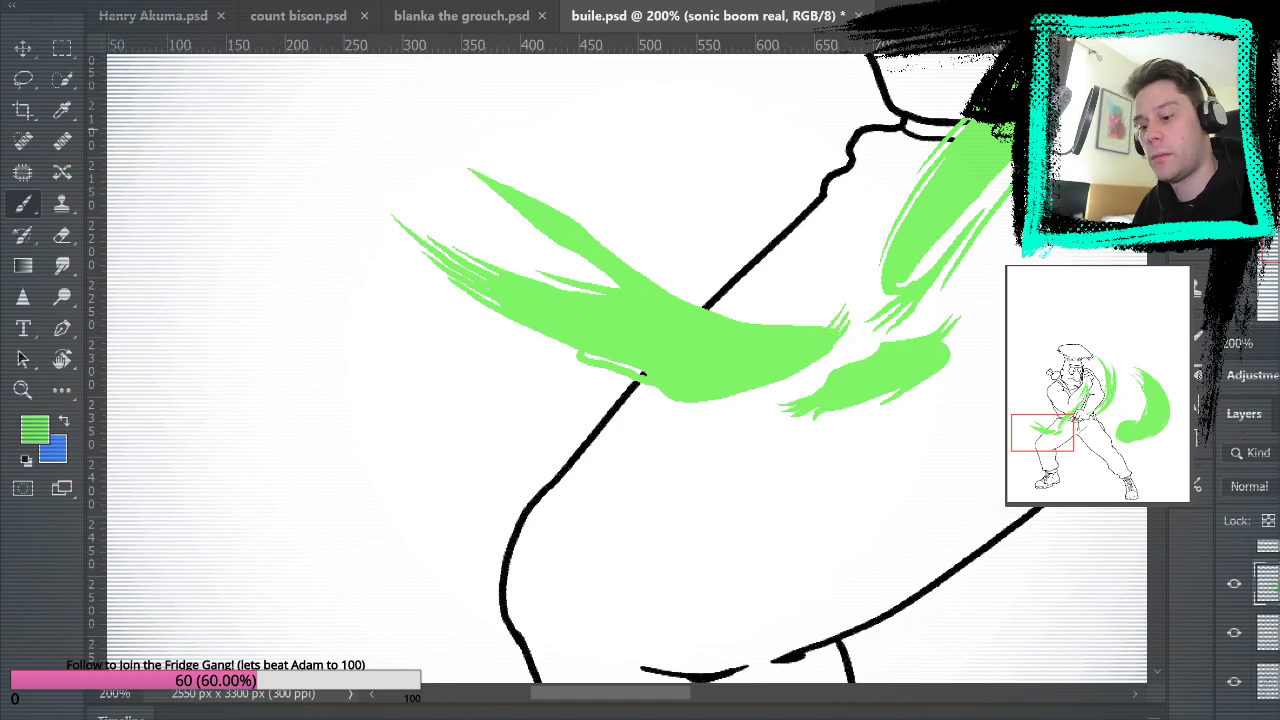
Sample the white background and cut two long, curved white streaks through the broad swoosh on the thigh.
{"action": "left_click", "coordinate": [835, 430], "text": "alt"}
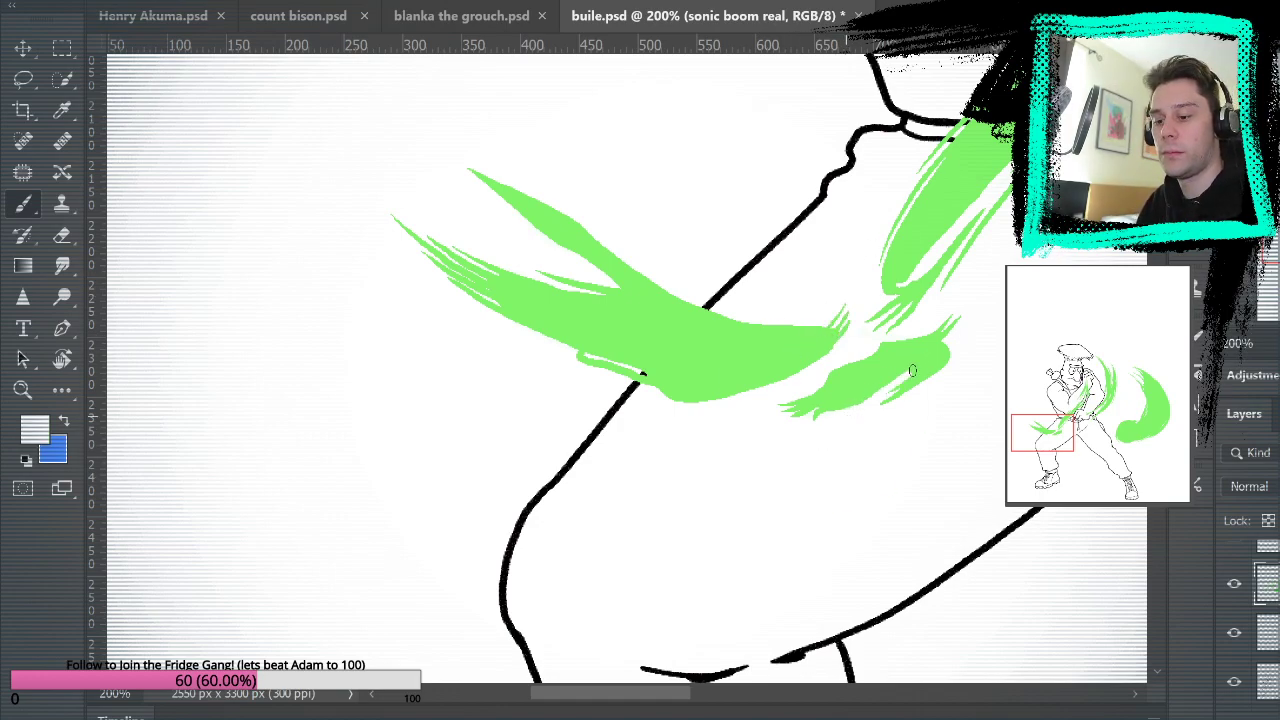
{"action": "mouse_move", "coordinate": [628, 328]}
{"action": "left_mouse_down"}
{"action": "mouse_move", "coordinate": [723, 364]}
{"action": "mouse_move", "coordinate": [810, 368]}
{"action": "left_mouse_up"}
{"action": "mouse_move", "coordinate": [643, 322]}
{"action": "left_mouse_down"}
{"action": "mouse_move", "coordinate": [763, 351]}
{"action": "mouse_move", "coordinate": [834, 356]}
{"action": "left_mouse_up"}
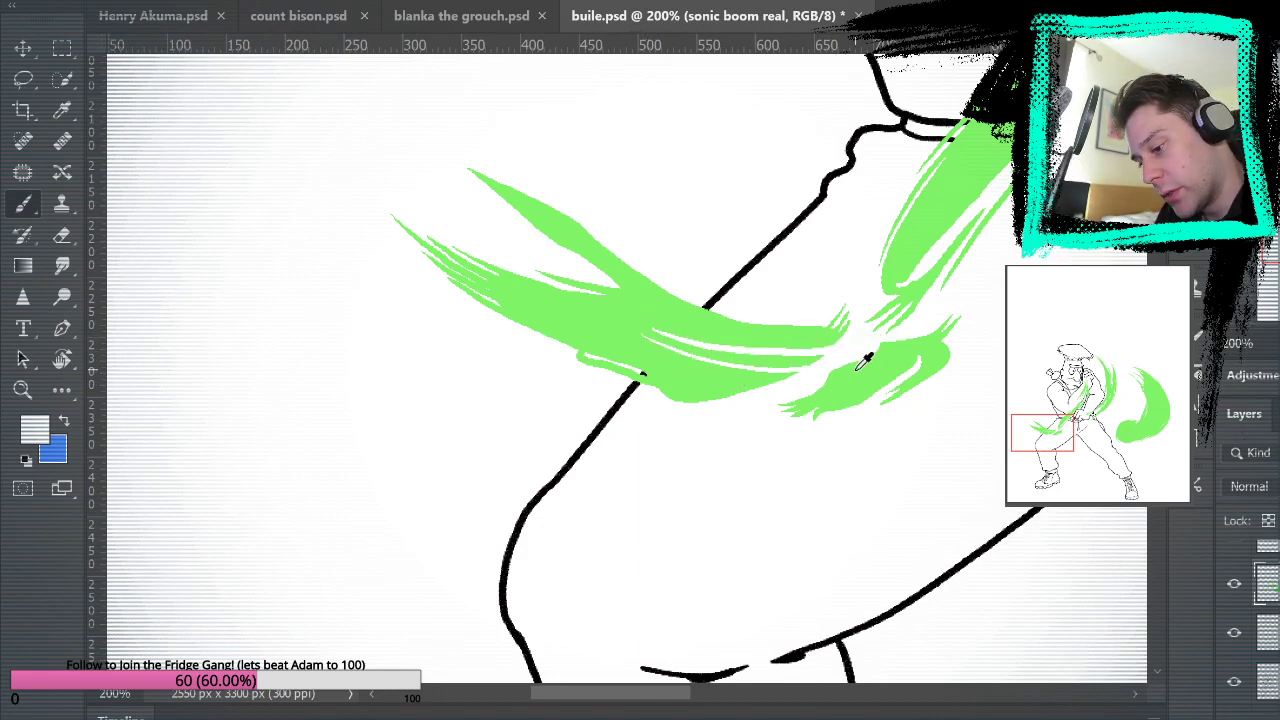
Sample the green and brush strokes that connect the broad swoosh to the short streak beside it.
{"action": "left_click", "coordinate": [865, 362], "text": "alt"}
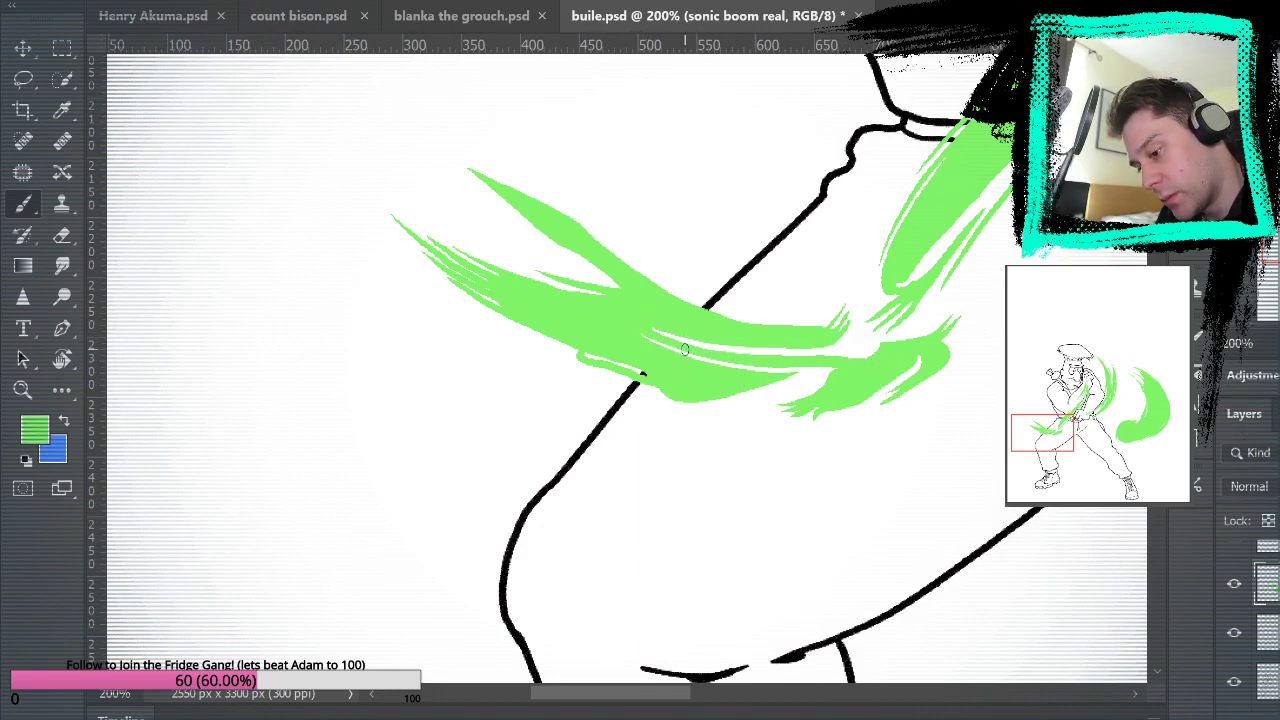
{"action": "mouse_move", "coordinate": [878, 334]}
{"action": "left_mouse_down"}
{"action": "mouse_move", "coordinate": [840, 338]}
{"action": "mouse_move", "coordinate": [845, 350]}
{"action": "left_mouse_up"}
{"action": "left_click_drag", "start_coordinate": [1013, 447], "coordinate": [970, 480]}
{"action": "left_click_drag", "start_coordinate": [1038, 526], "coordinate": [979, 501]}
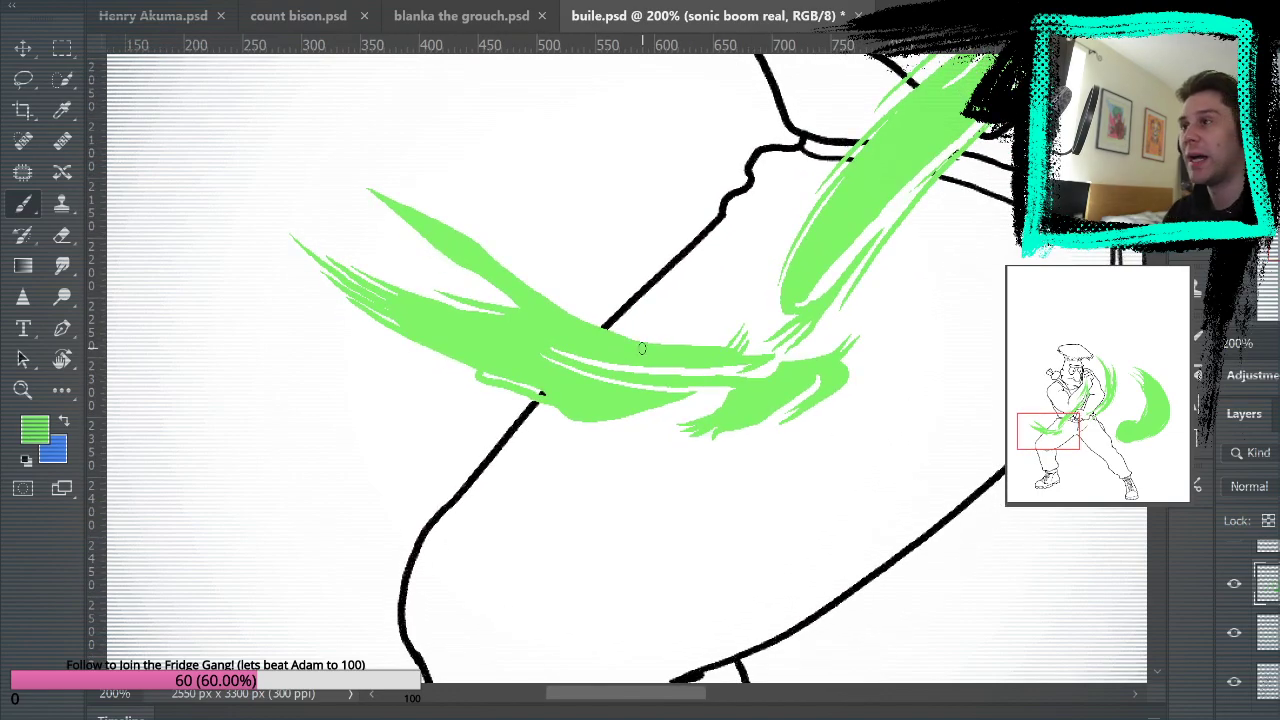
Sample the white background and cut several thin, tapered white streaks into the lower half of the broad swoosh on the thigh.
{"action": "left_click", "coordinate": [655, 425], "text": "alt"}
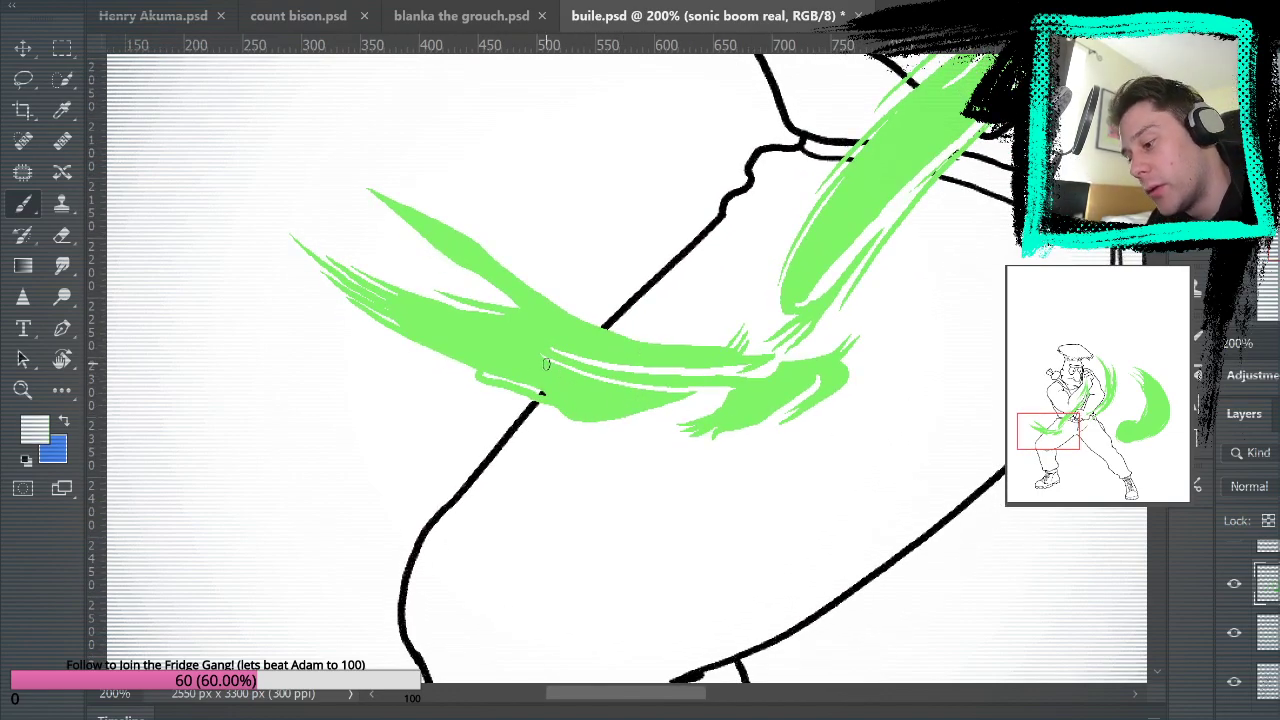
{"action": "mouse_move", "coordinate": [544, 369]}
{"action": "left_mouse_down"}
{"action": "mouse_move", "coordinate": [642, 391]}
{"action": "mouse_move", "coordinate": [546, 376]}
{"action": "mouse_move", "coordinate": [633, 396]}
{"action": "left_mouse_up"}
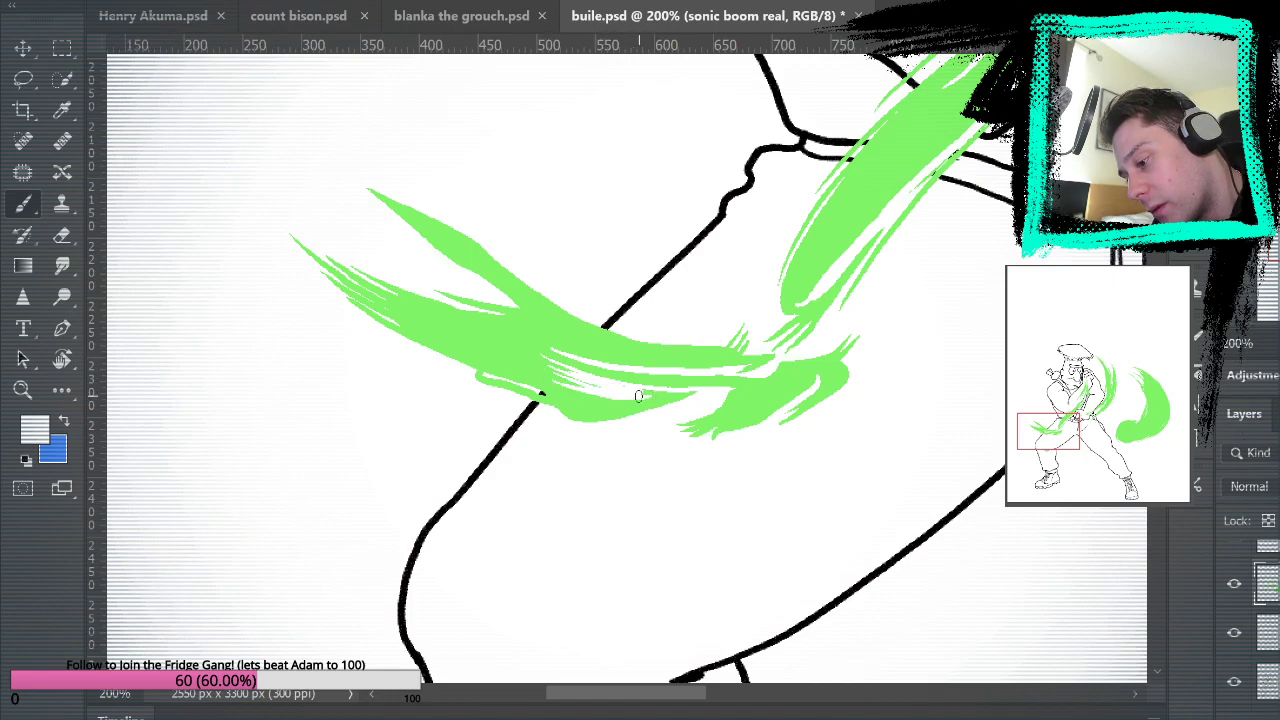
{"action": "left_click_drag", "start_coordinate": [544, 367], "coordinate": [577, 379]}
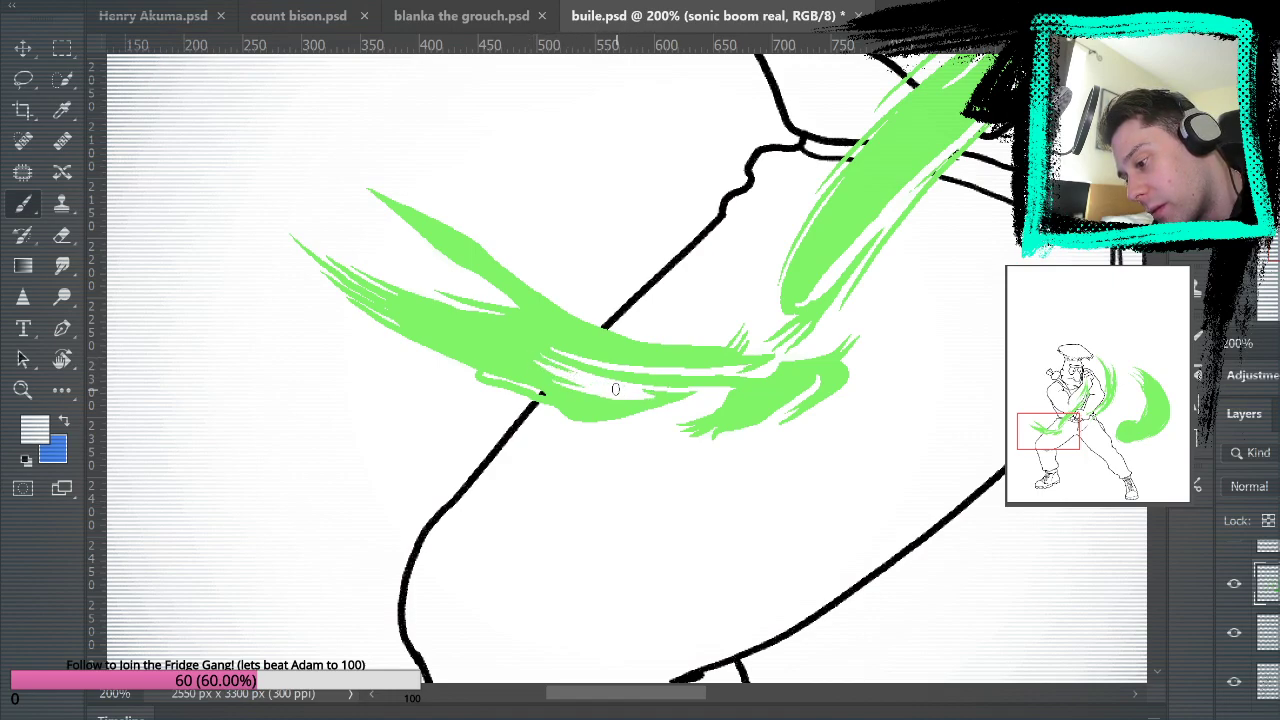
{"action": "left_click_drag", "start_coordinate": [529, 345], "coordinate": [635, 387]}
{"action": "key", "text": "ctrl+z"}
{"action": "left_click_drag", "start_coordinate": [532, 347], "coordinate": [614, 385]}
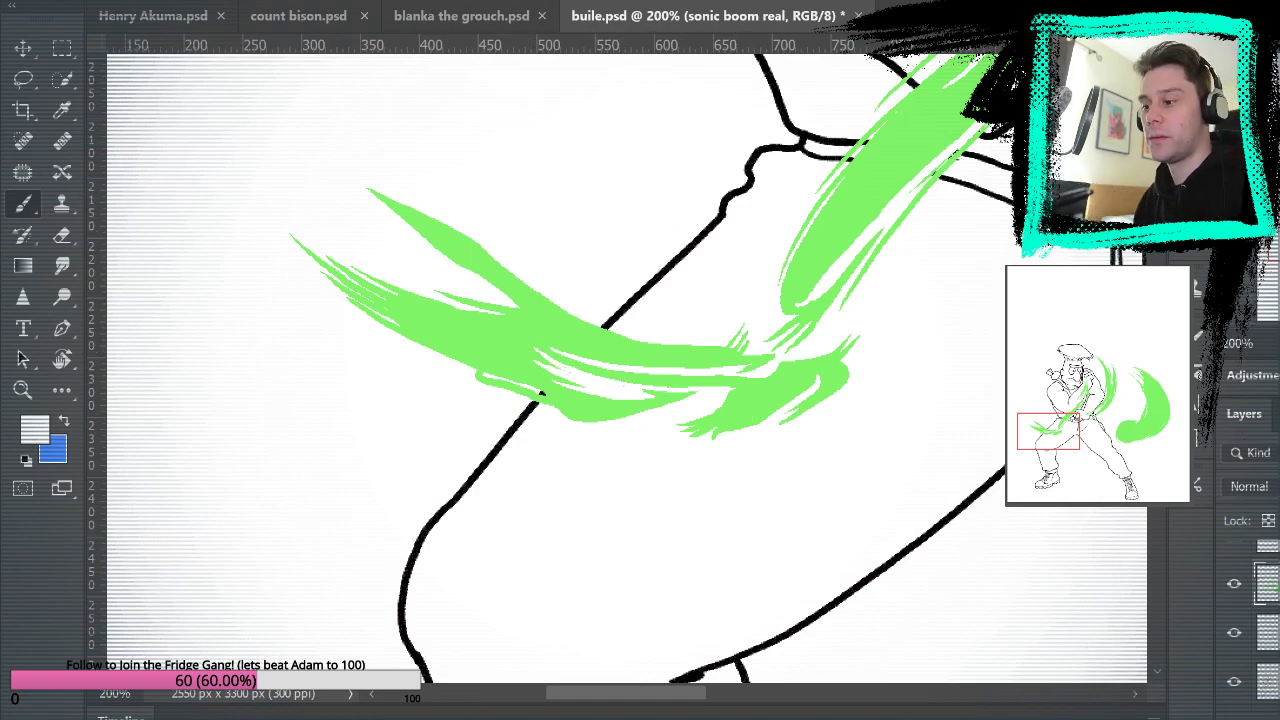
Sample the white background and paint a gap separating the broad swoosh's tip from the short streak beside it.
{"action": "left_click", "coordinate": [707, 360], "text": "alt"}
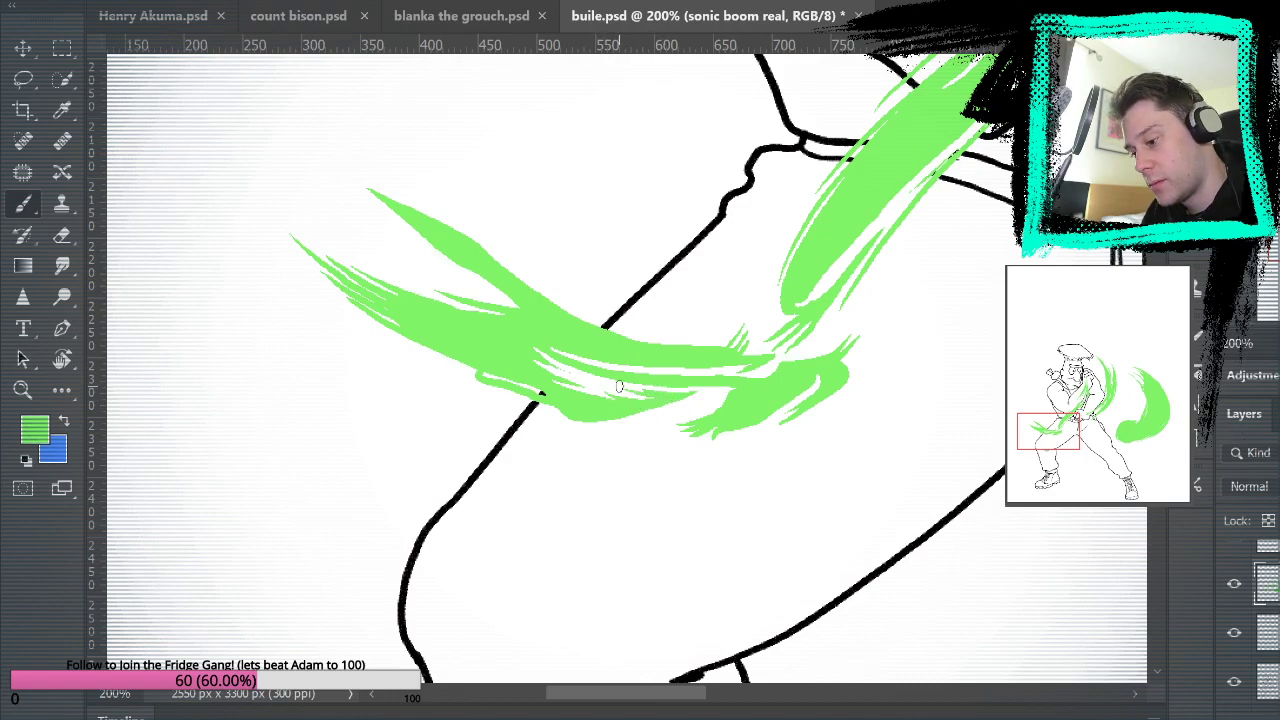
{"action": "left_click_drag", "start_coordinate": [937, 331], "coordinate": [829, 334]}
{"action": "mouse_move", "coordinate": [827, 503]}
{"action": "left_mouse_down"}
{"action": "mouse_move", "coordinate": [903, 449]}
{"action": "mouse_move", "coordinate": [817, 533]}
{"action": "left_mouse_up"}
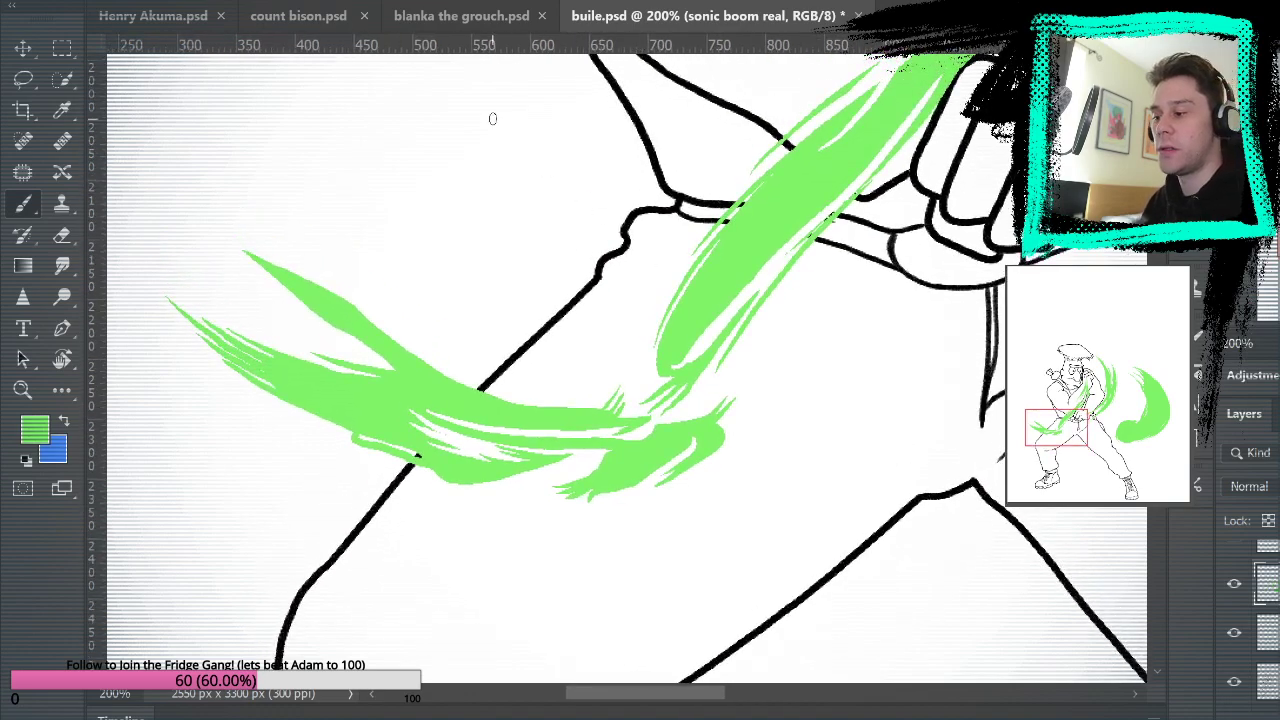
{"action": "left_click", "coordinate": [554, 525], "text": "alt"}
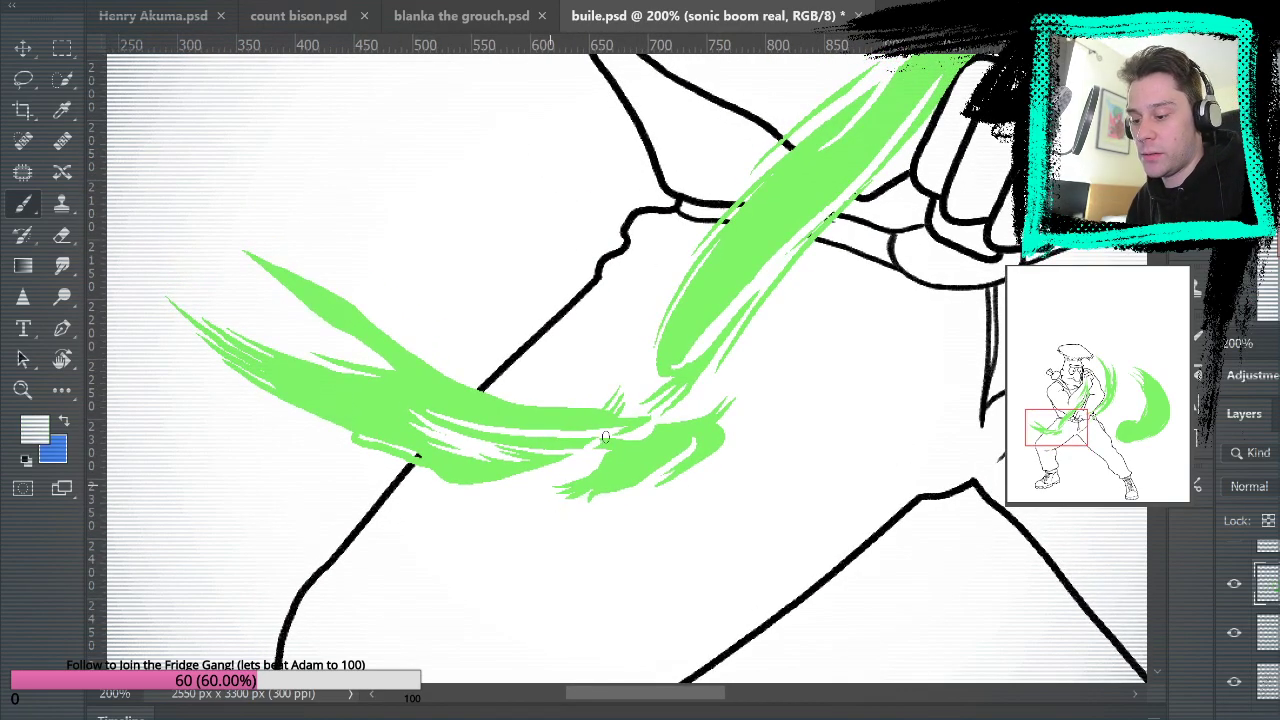
{"action": "mouse_move", "coordinate": [596, 447]}
{"action": "left_mouse_down"}
{"action": "mouse_move", "coordinate": [646, 425]}
{"action": "mouse_move", "coordinate": [594, 445]}
{"action": "mouse_move", "coordinate": [641, 437]}
{"action": "left_mouse_up"}
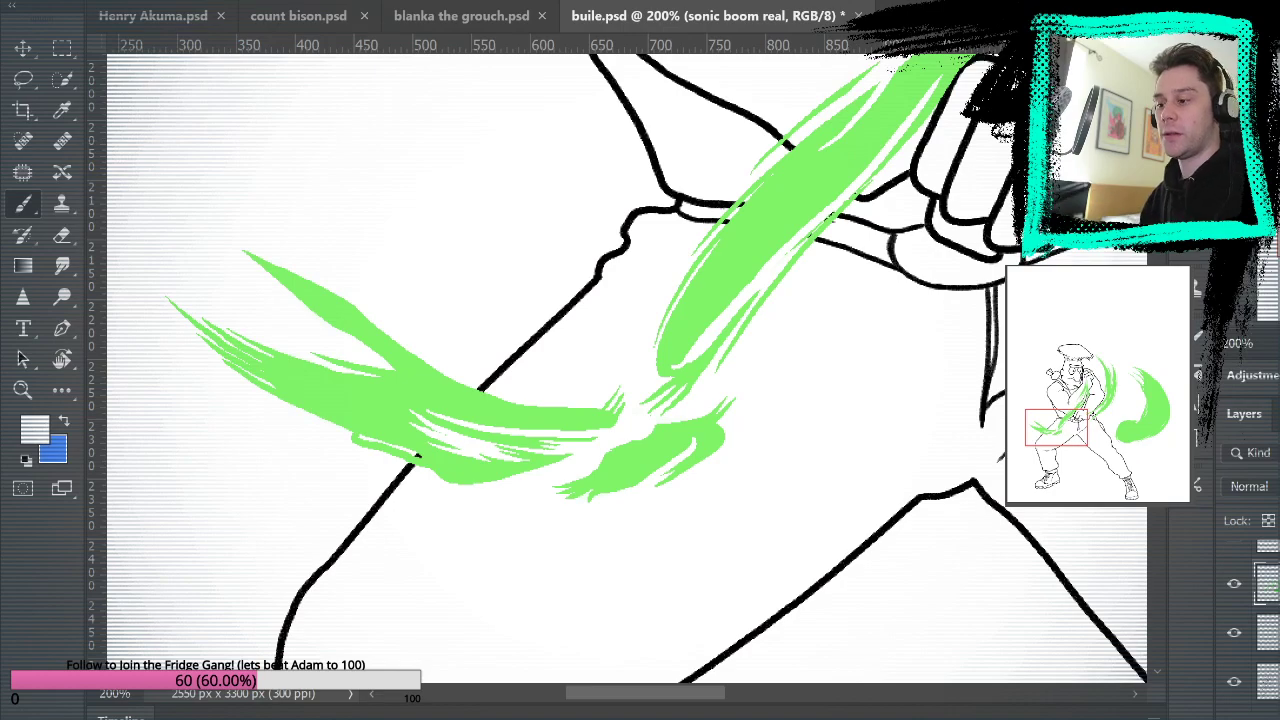
{"action": "key", "text": "ctrl+0"}
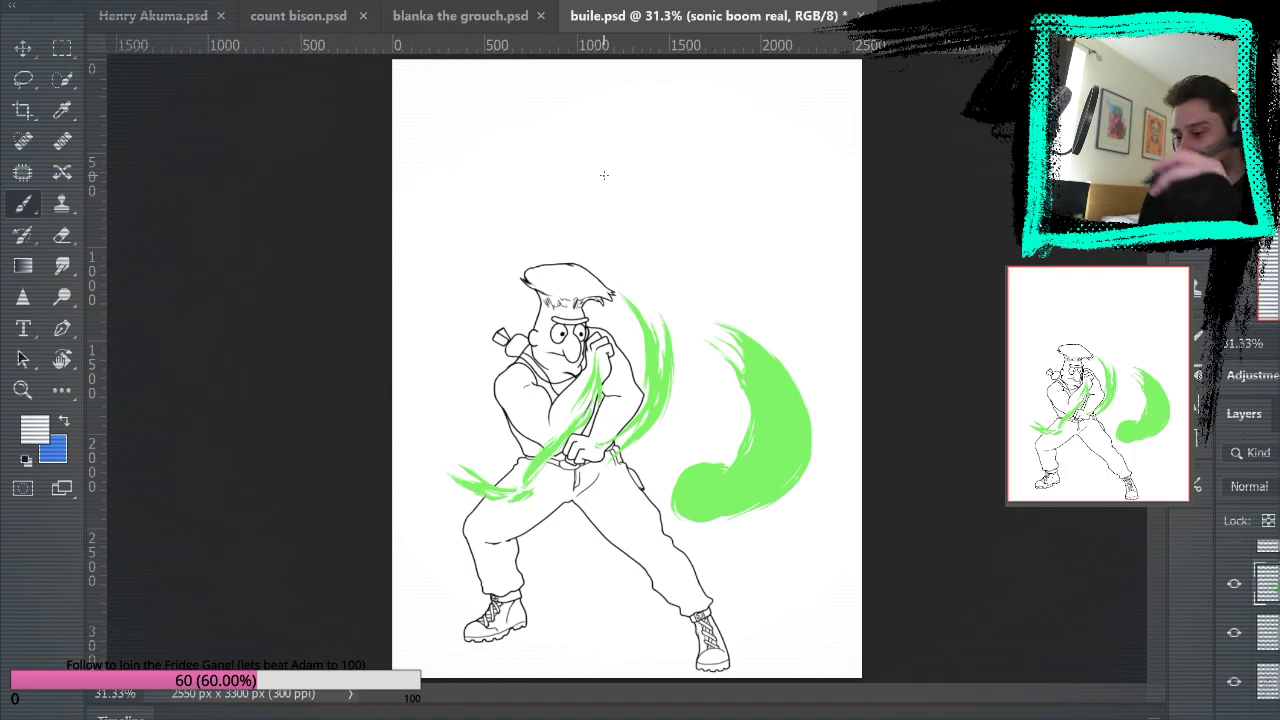
Try sketching blue guide curves over the fighter's arms and through the large swoosh, and undo each one.
{"action": "key", "text": "z"}
{"action": "left_click", "coordinate": [729, 434]}
{"action": "left_click", "coordinate": [735, 455]}
{"action": "left_click", "coordinate": [749, 509]}
{"action": "mouse_move", "coordinate": [785, 478]}
{"action": "left_mouse_down"}
{"action": "mouse_move", "coordinate": [837, 534]}
{"action": "mouse_move", "coordinate": [894, 503]}
{"action": "mouse_move", "coordinate": [889, 528]}
{"action": "mouse_move", "coordinate": [786, 391]}
{"action": "left_mouse_up"}
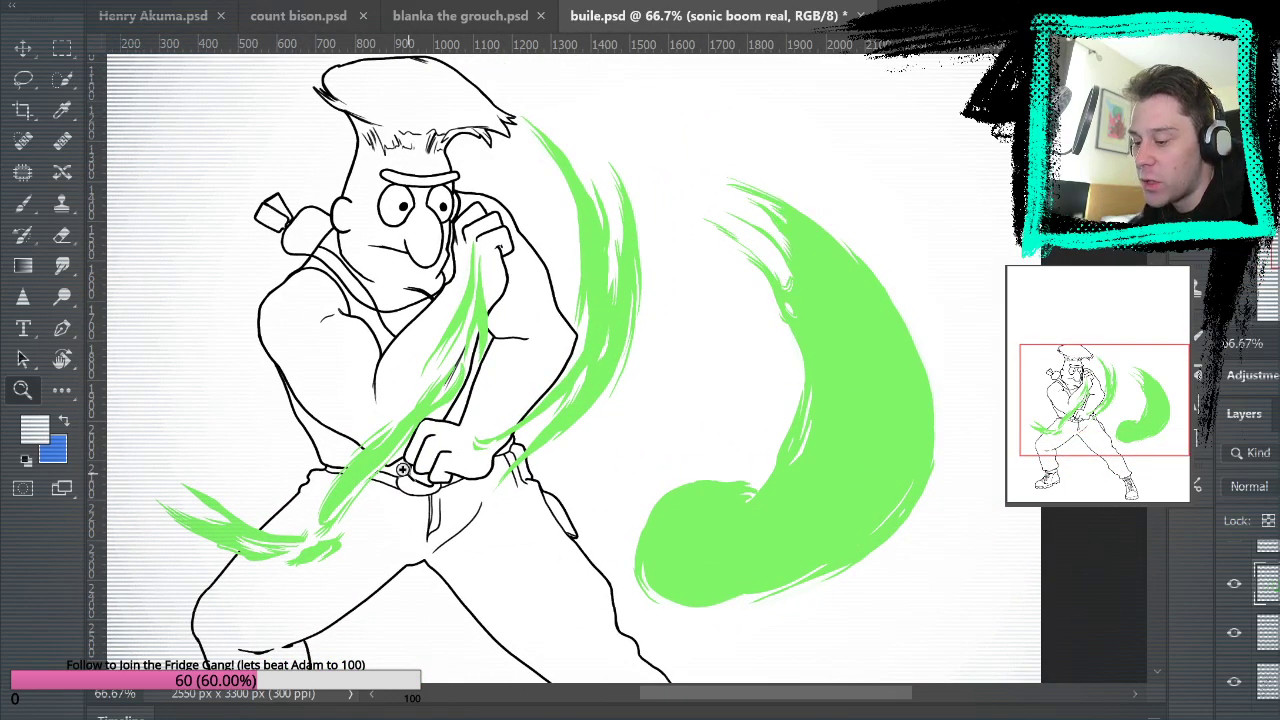
{"action": "key", "text": "b"}
{"action": "key", "text": "b"}
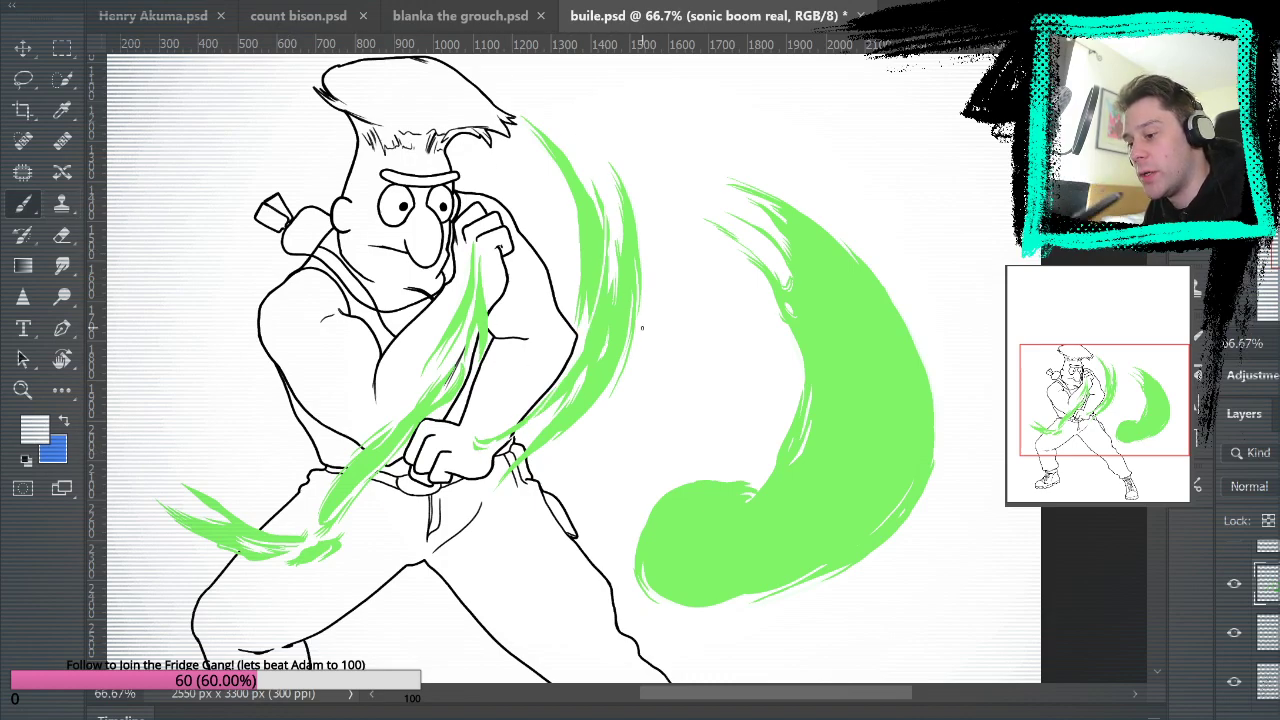
{"action": "left_click", "coordinate": [62, 428]}
{"action": "mouse_move", "coordinate": [464, 467]}
{"action": "left_mouse_down"}
{"action": "mouse_move", "coordinate": [535, 424]}
{"action": "mouse_move", "coordinate": [460, 72]}
{"action": "left_mouse_up"}
{"action": "key", "text": "ctrl+z"}
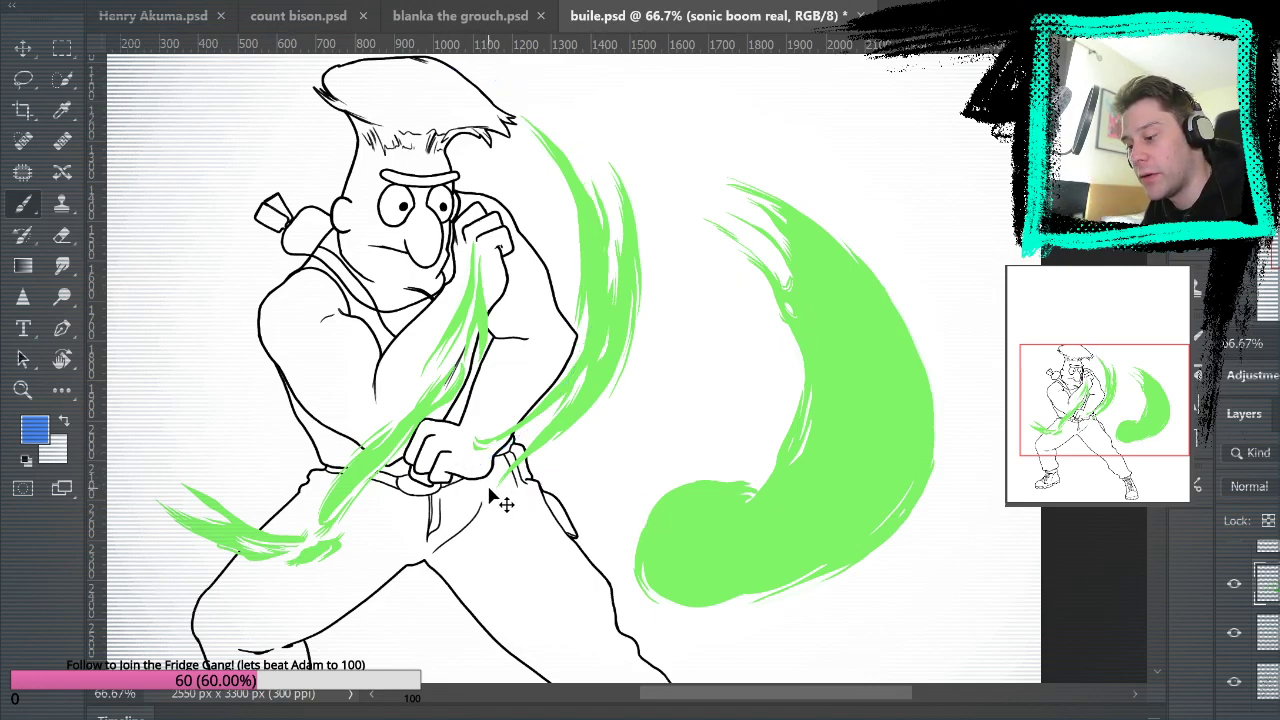
{"action": "left_click_drag", "start_coordinate": [478, 472], "coordinate": [470, 76]}
{"action": "key", "text": "ctrl+z"}
{"action": "key", "text": "ctrl+z"}
{"action": "left_click_drag", "start_coordinate": [468, 252], "coordinate": [178, 580]}
{"action": "key", "text": "ctrl+z"}
{"action": "left_click_drag", "start_coordinate": [641, 567], "coordinate": [568, 205]}
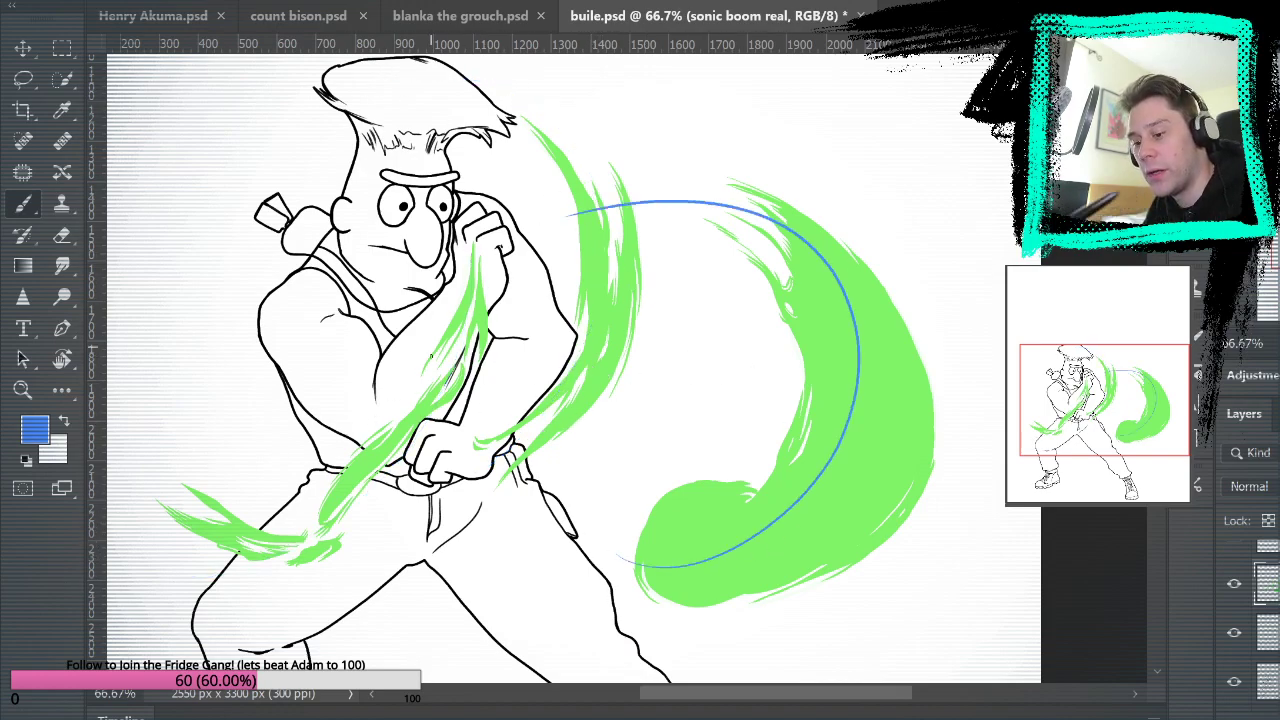
{"action": "key", "text": "ctrl+z"}
{"action": "mouse_move", "coordinate": [998, 497]}
{"action": "left_mouse_down"}
{"action": "mouse_move", "coordinate": [833, 480]}
{"action": "mouse_move", "coordinate": [866, 543]}
{"action": "mouse_move", "coordinate": [923, 514]}
{"action": "mouse_move", "coordinate": [894, 529]}
{"action": "mouse_move", "coordinate": [966, 564]}
{"action": "mouse_move", "coordinate": [1014, 387]}
{"action": "mouse_move", "coordinate": [1016, 519]}
{"action": "left_mouse_up"}
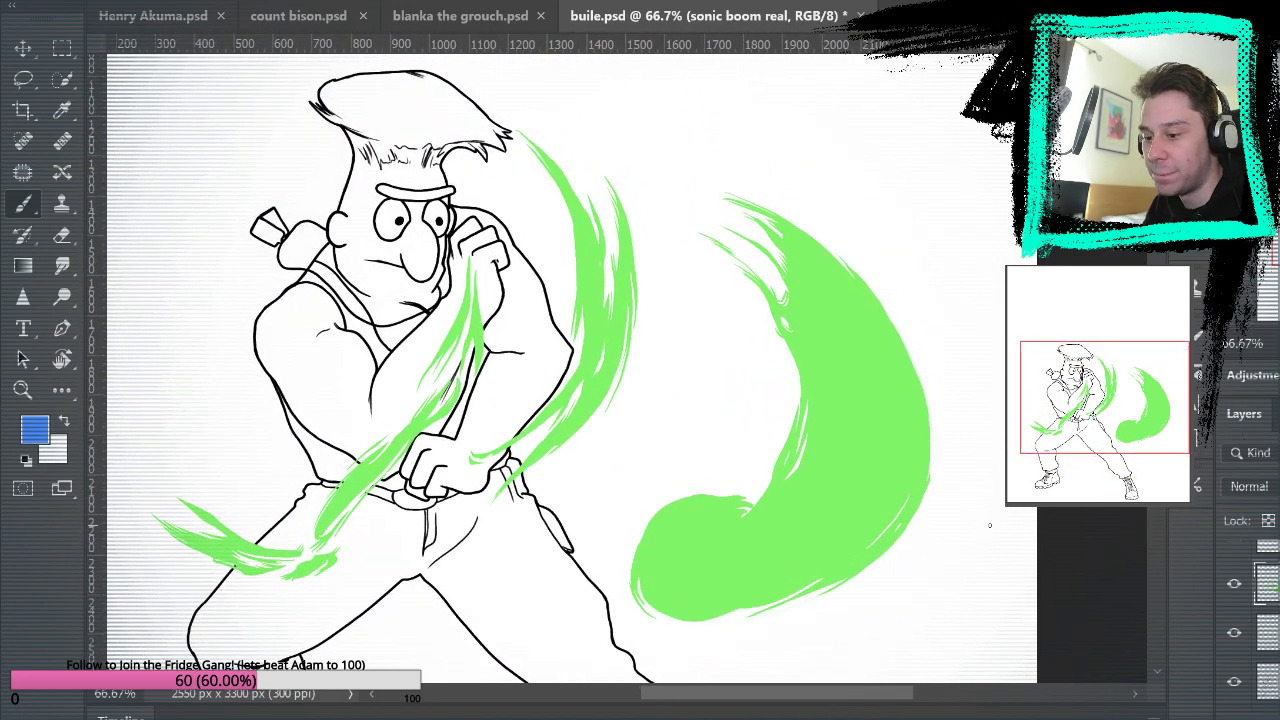
{"action": "key", "text": "ctrl+0"}
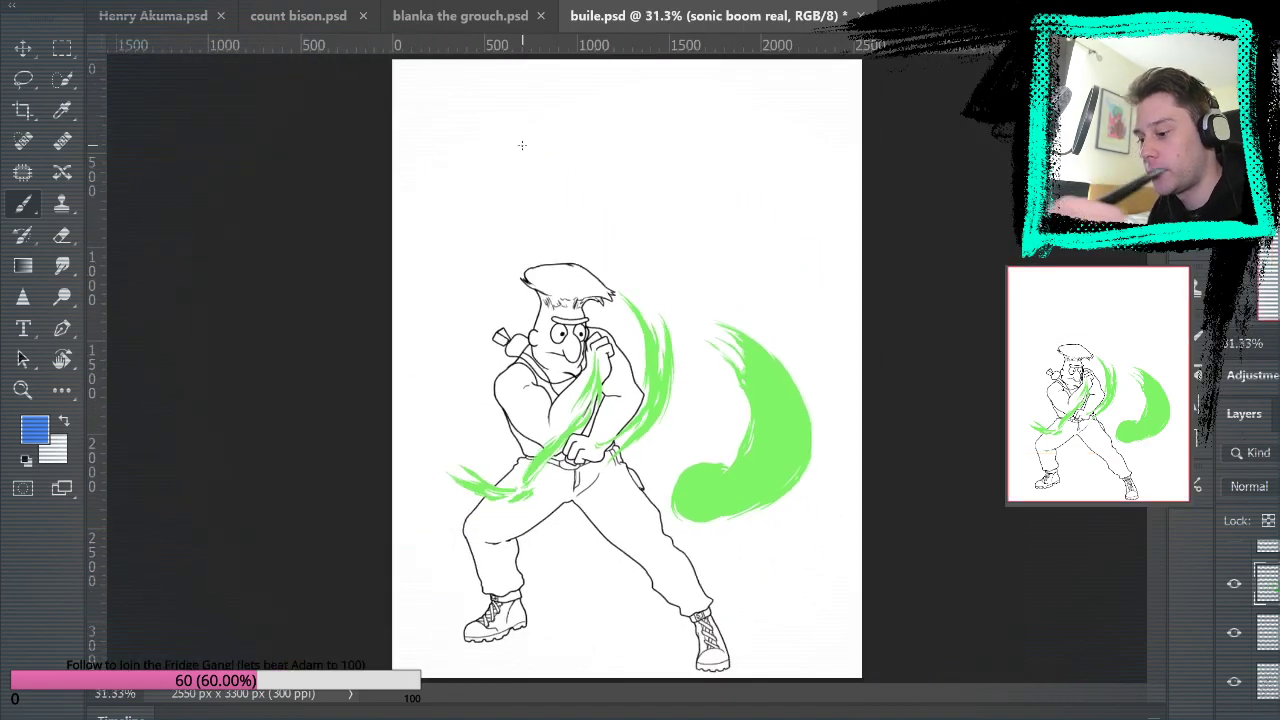
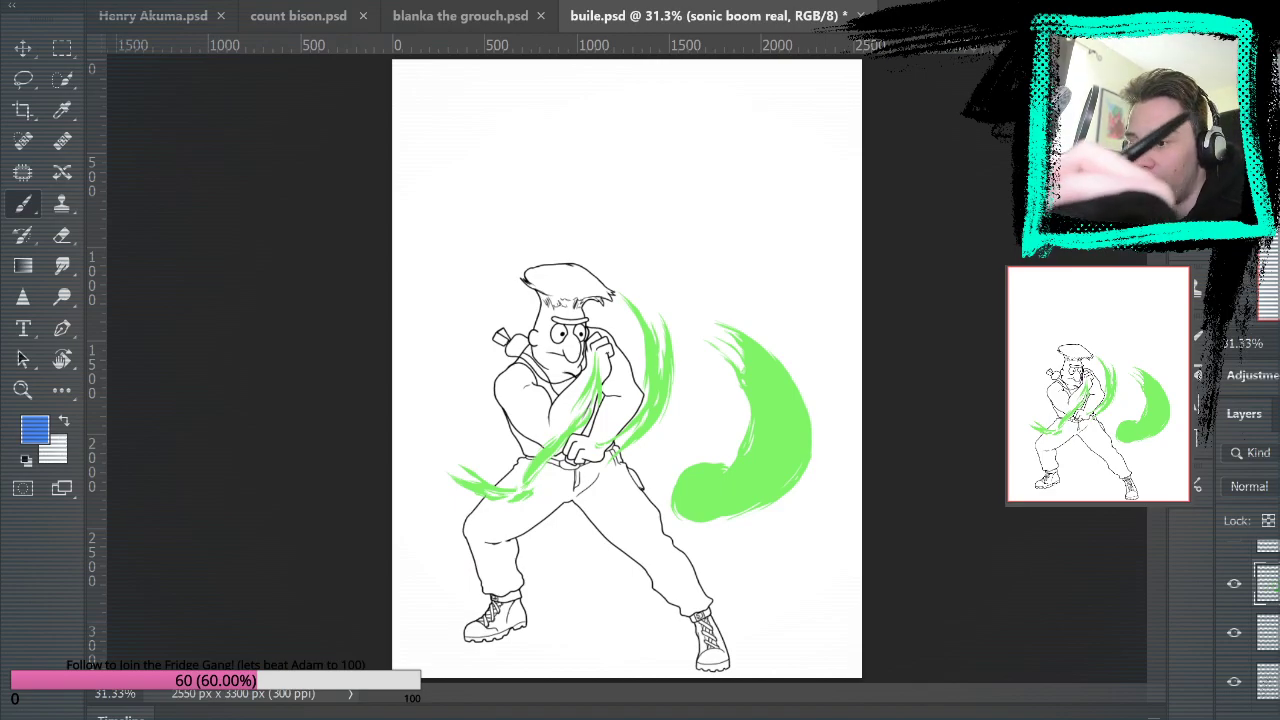
Open count bison.psd and examine the purple flame above the raised hand.
{"action": "left_click", "coordinate": [325, 8]}
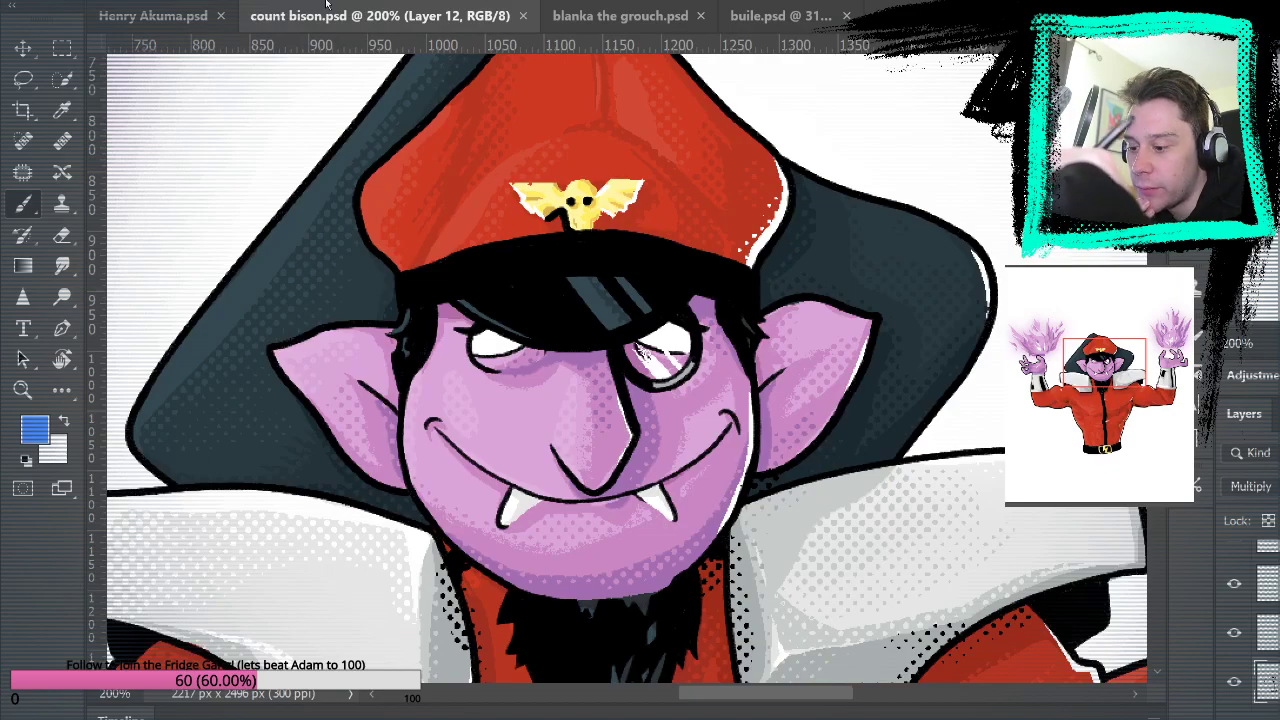
{"action": "left_click_drag", "start_coordinate": [1110, 310], "coordinate": [912, 700]}
{"action": "left_click_drag", "start_coordinate": [928, 345], "coordinate": [822, 328]}
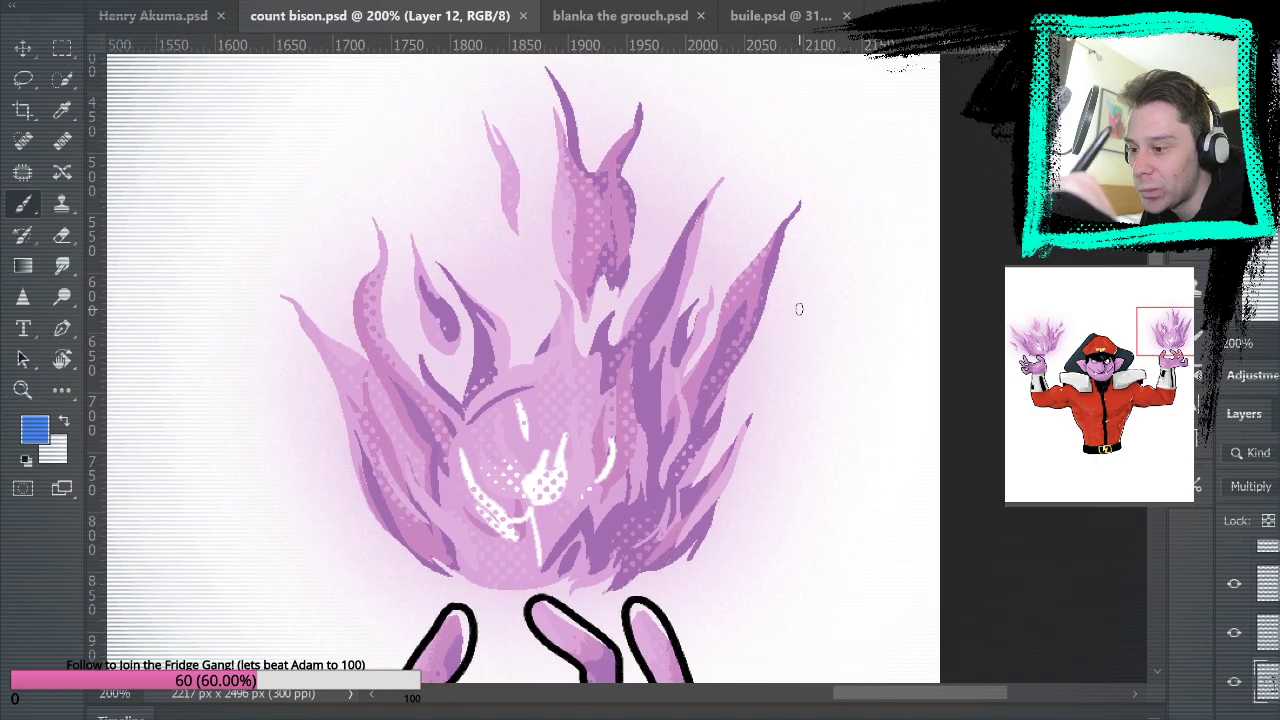
Close blanka the grouch.psd and return to buile.psd.
{"action": "left_click", "coordinate": [609, 18]}
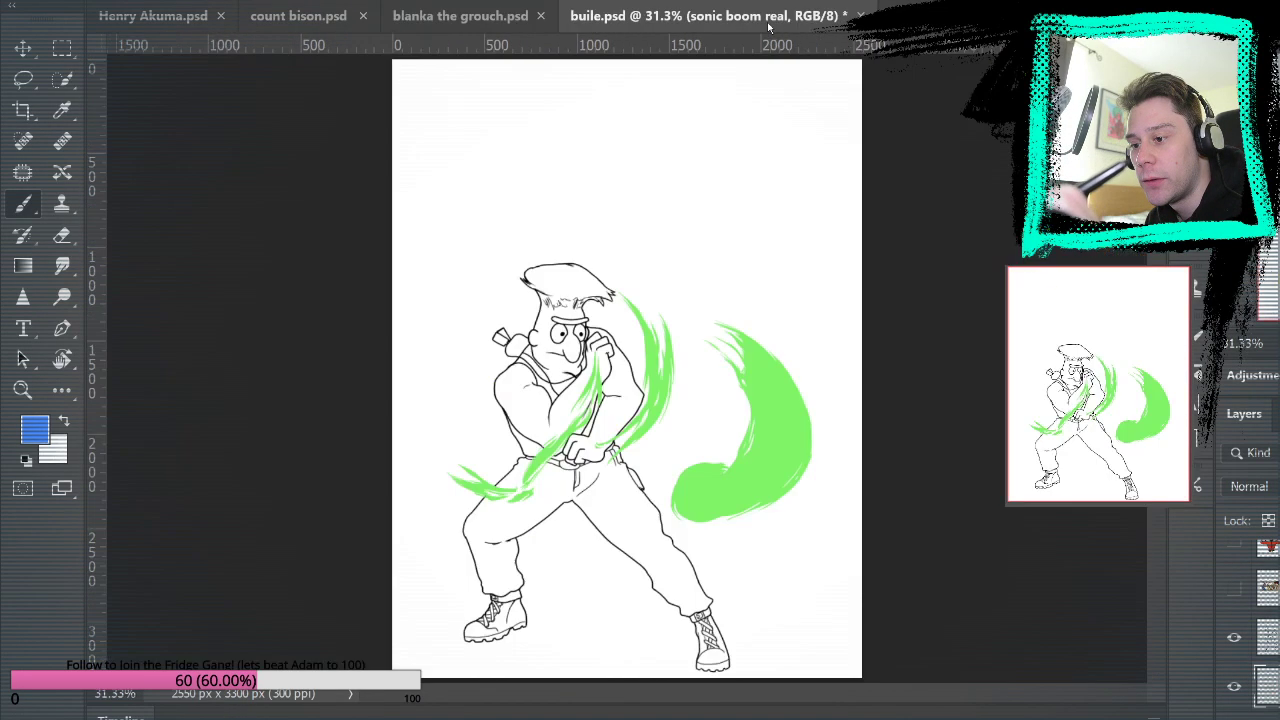
{"action": "left_click", "coordinate": [765, 17]}
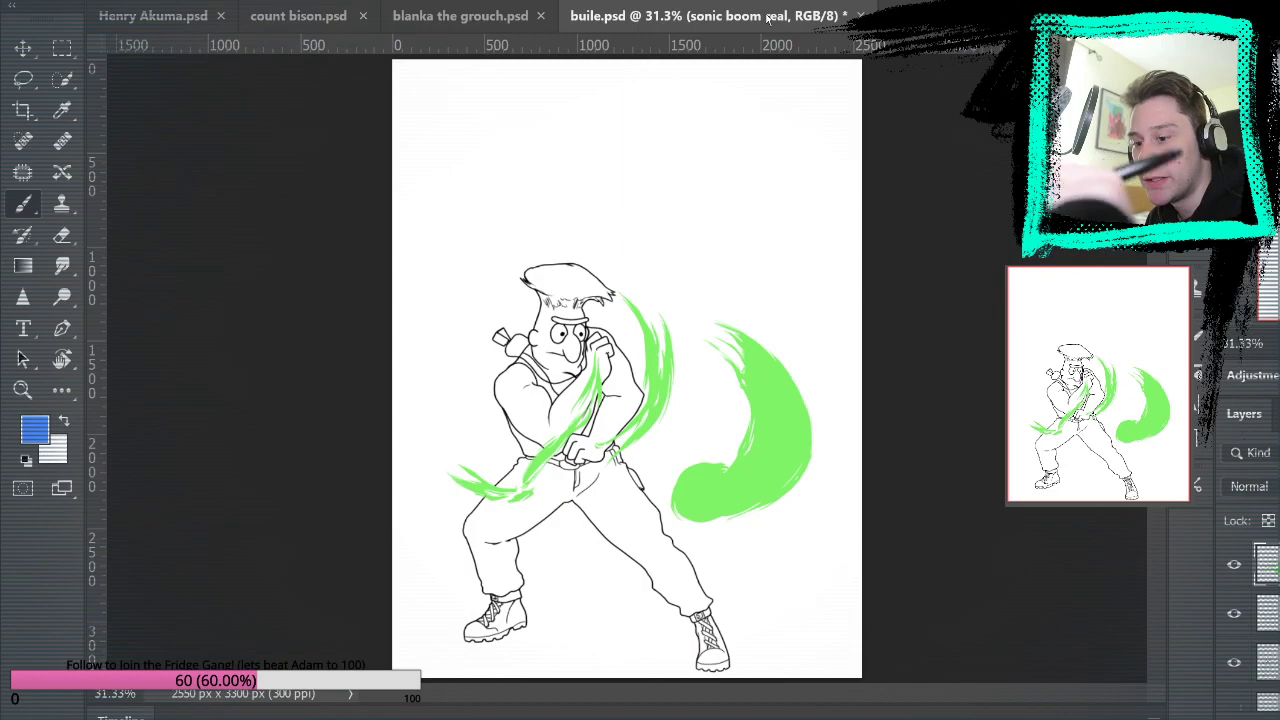
{"action": "left_click", "coordinate": [932, 16]}
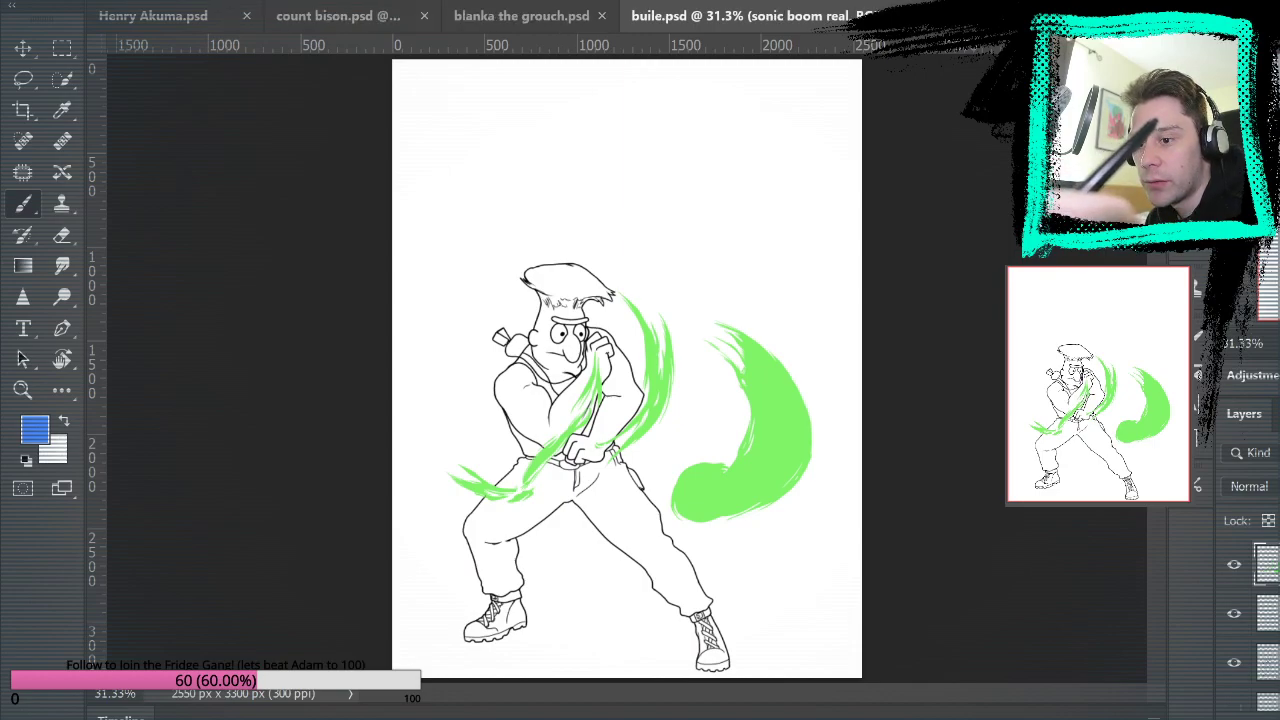
{"action": "left_click", "coordinate": [1096, 16]}
{"action": "left_click", "coordinate": [783, 18]}
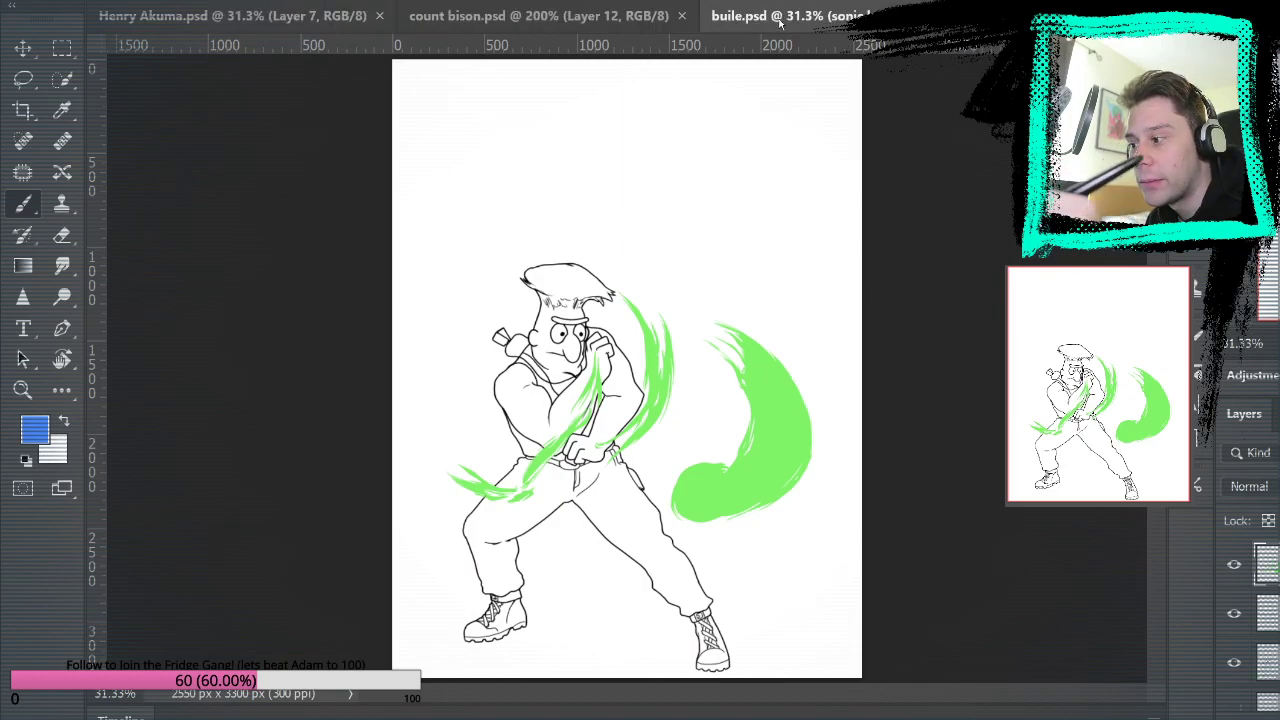
Sample the large swoosh's green and choose a slightly darker green for the brush.
{"action": "key", "text": "z"}
{"action": "left_click_drag", "start_coordinate": [745, 397], "coordinate": [793, 432]}
{"action": "left_click", "coordinate": [794, 432]}
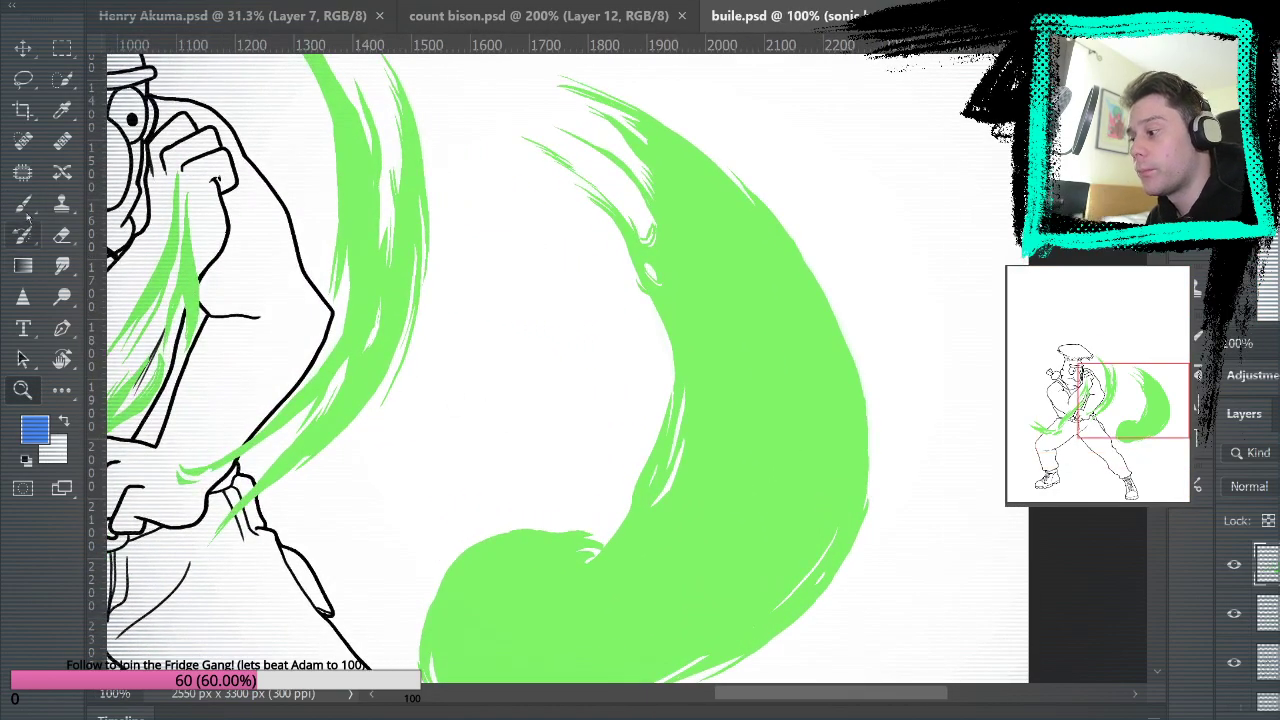
{"action": "key", "text": "b"}
{"action": "scroll", "coordinate": [780, 360], "scroll_direction": "down", "scroll_amount": 1}
{"action": "left_click", "coordinate": [815, 315], "text": "alt"}
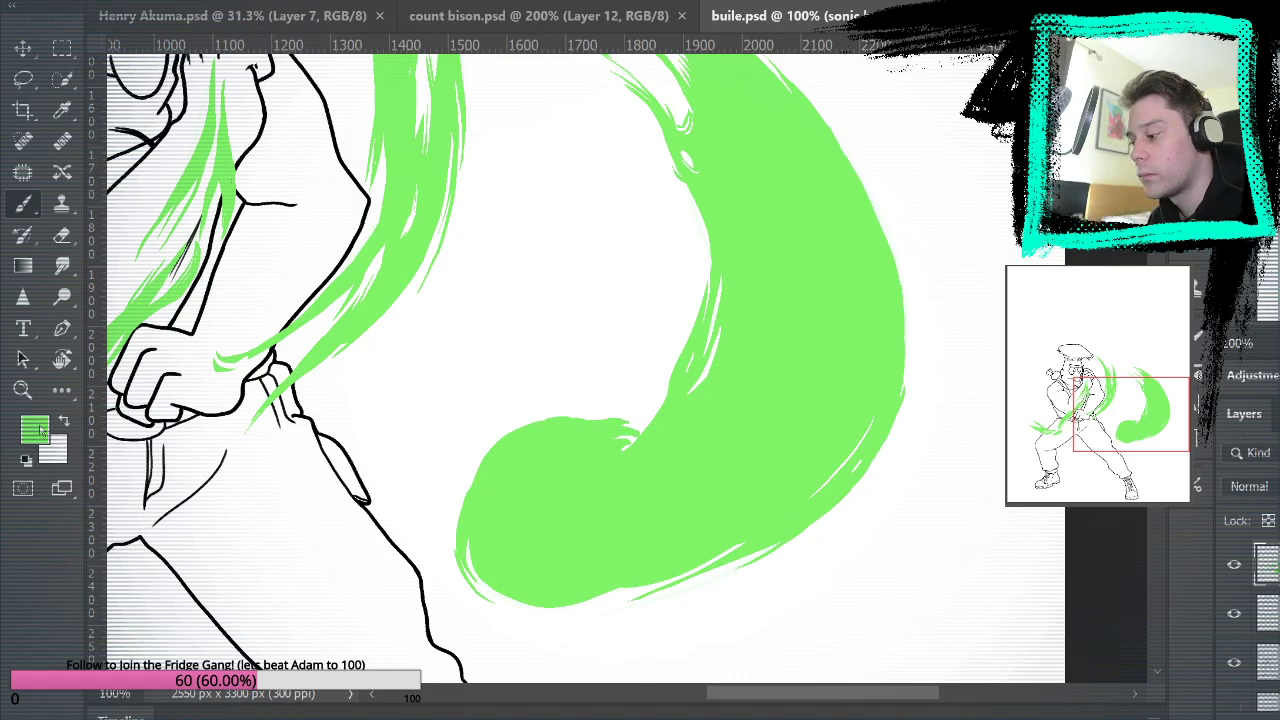
{"action": "key", "text": "i"}
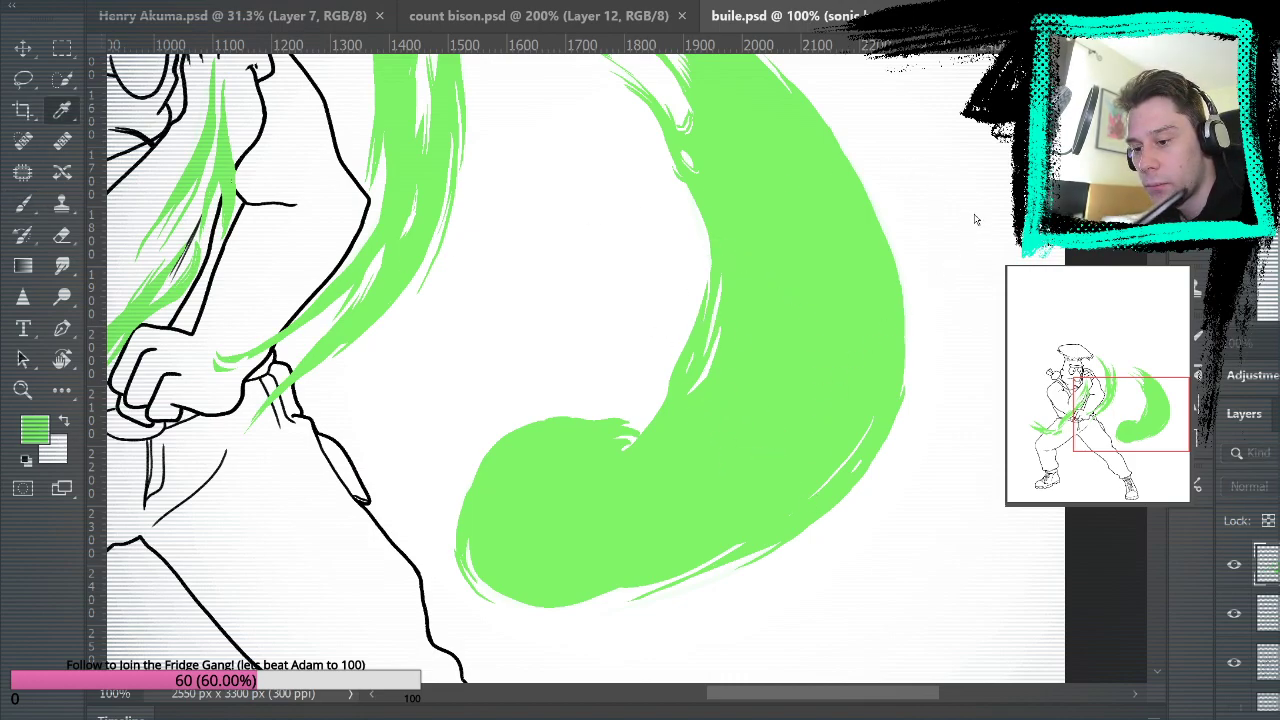
{"action": "key", "text": "b"}
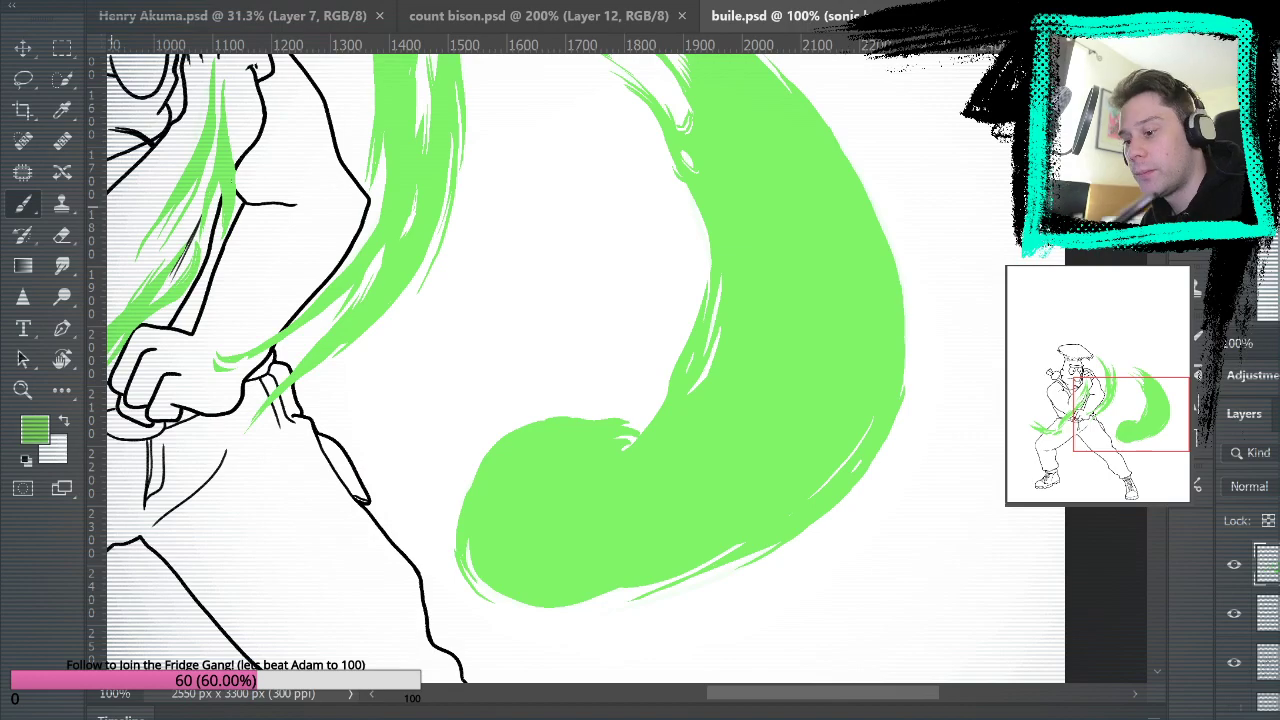
Brush long, curved darker green strokes down the middle of the large swoosh to outline a tapered shadow streak.
{"action": "left_click_drag", "start_coordinate": [780, 243], "coordinate": [791, 320]}
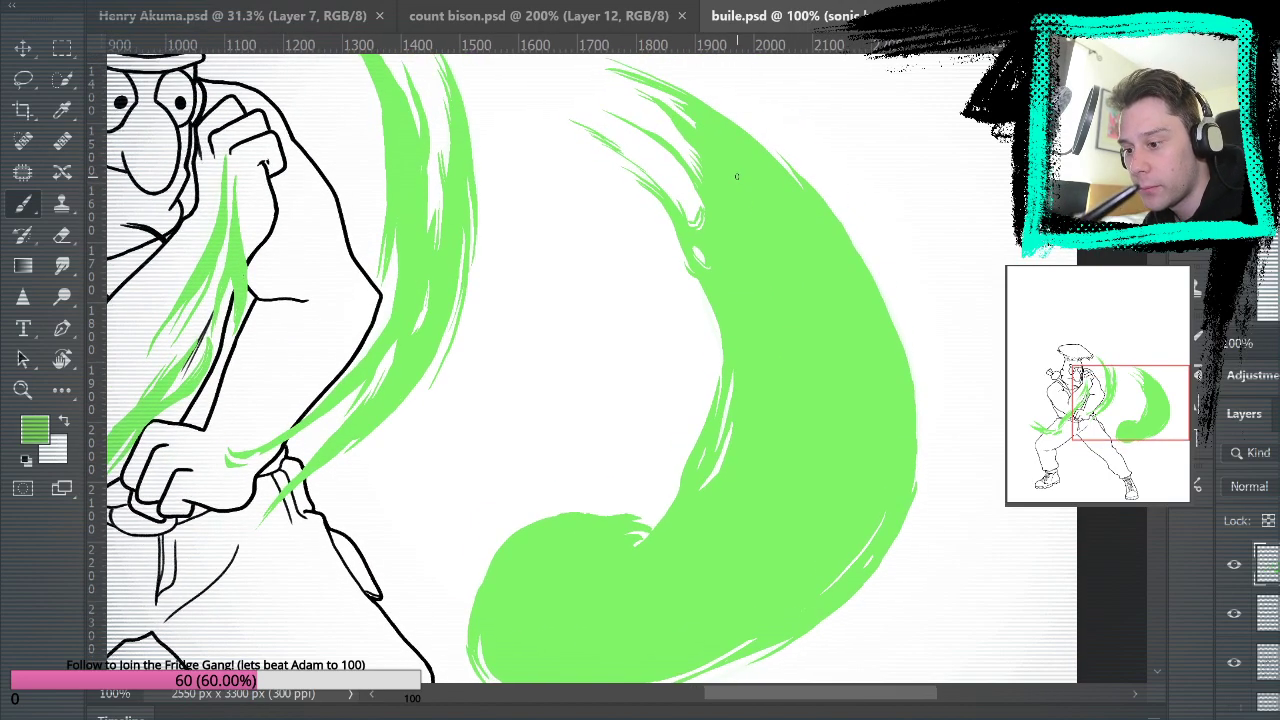
{"action": "left_click_drag", "start_coordinate": [773, 219], "coordinate": [817, 390]}
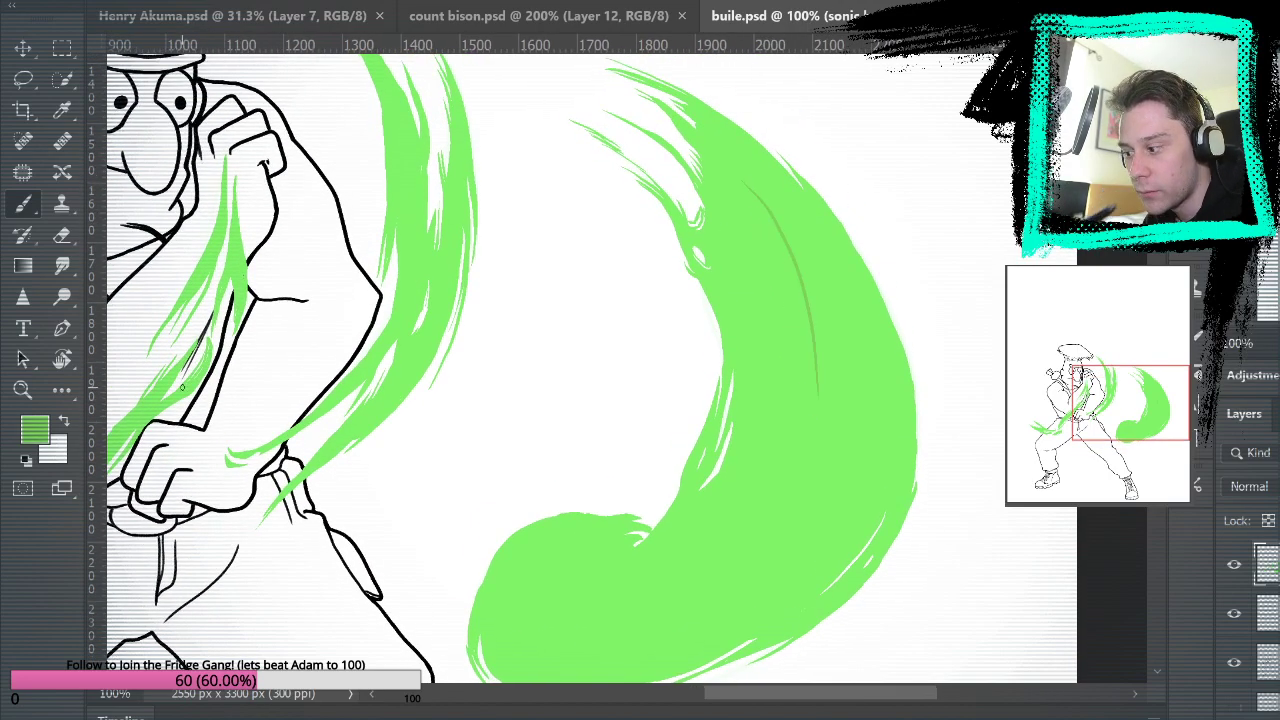
{"action": "left_click", "coordinate": [28, 391]}
{"action": "left_click", "coordinate": [817, 269]}
{"action": "left_click", "coordinate": [28, 206]}
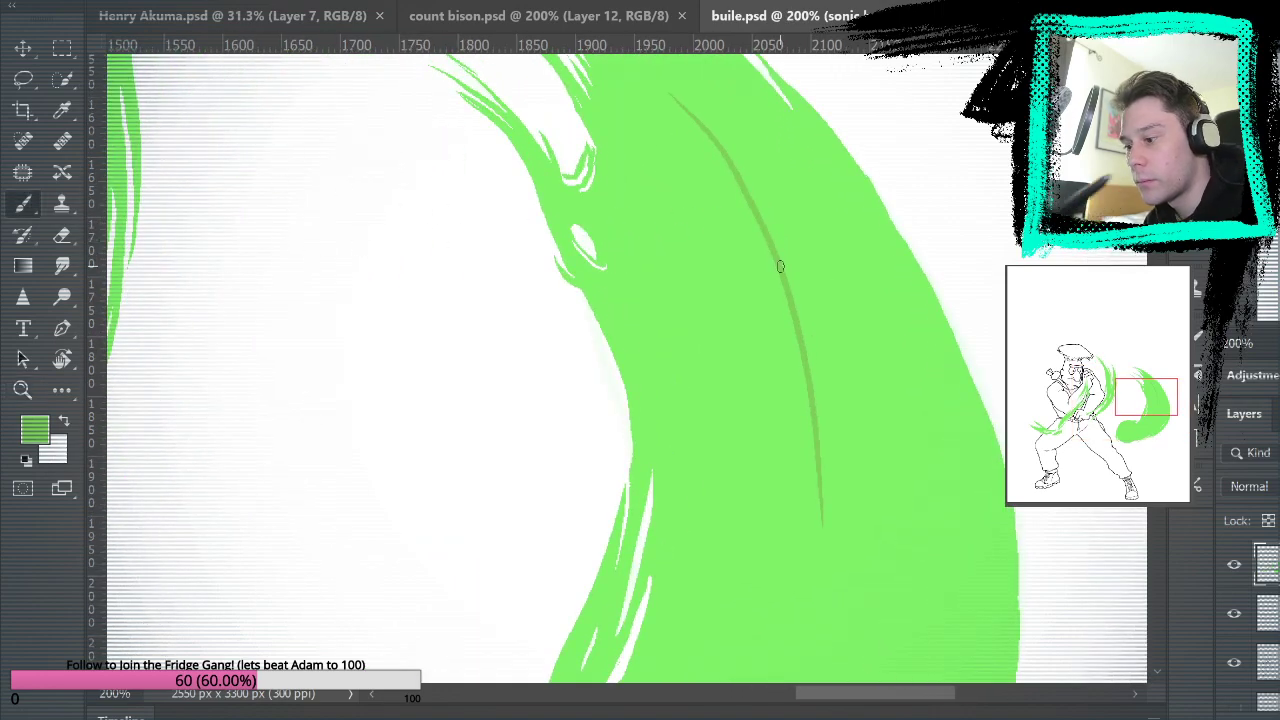
{"action": "mouse_move", "coordinate": [694, 126]}
{"action": "left_mouse_down"}
{"action": "mouse_move", "coordinate": [763, 304]}
{"action": "mouse_move", "coordinate": [772, 453]}
{"action": "left_mouse_up"}
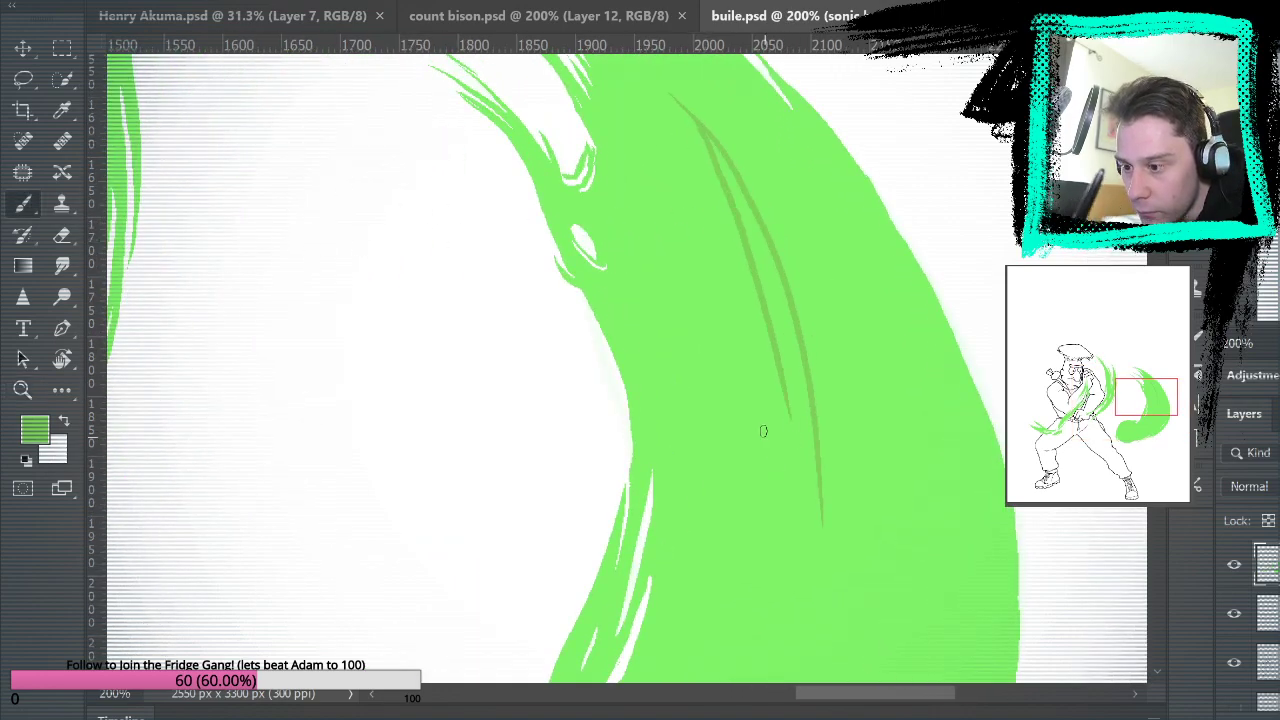
{"action": "left_click_drag", "start_coordinate": [770, 570], "coordinate": [805, 315]}
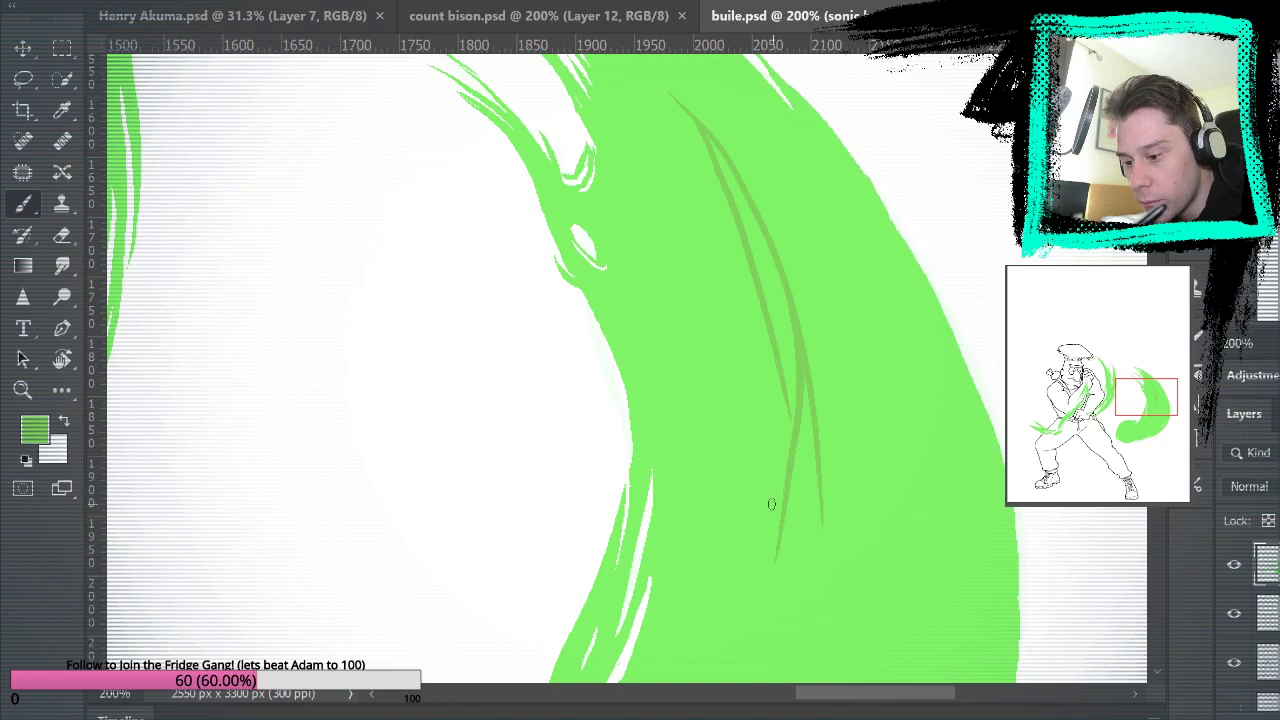
Add tapered bristle strokes to the shadow streak's lower end and fill the streak with the darker green.
{"action": "left_click_drag", "start_coordinate": [823, 475], "coordinate": [830, 247]}
{"action": "left_click_drag", "start_coordinate": [768, 479], "coordinate": [823, 151]}
{"action": "left_click_drag", "start_coordinate": [789, 393], "coordinate": [811, 162]}
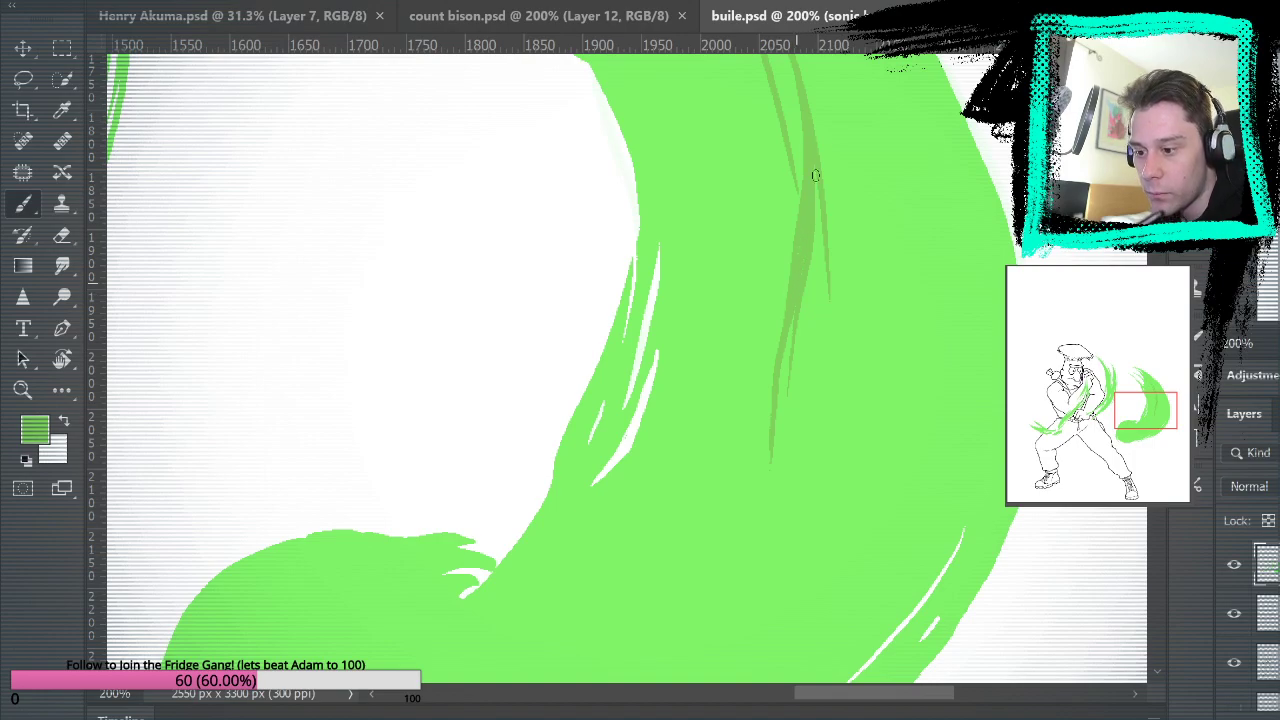
{"action": "left_click_drag", "start_coordinate": [820, 340], "coordinate": [818, 190]}
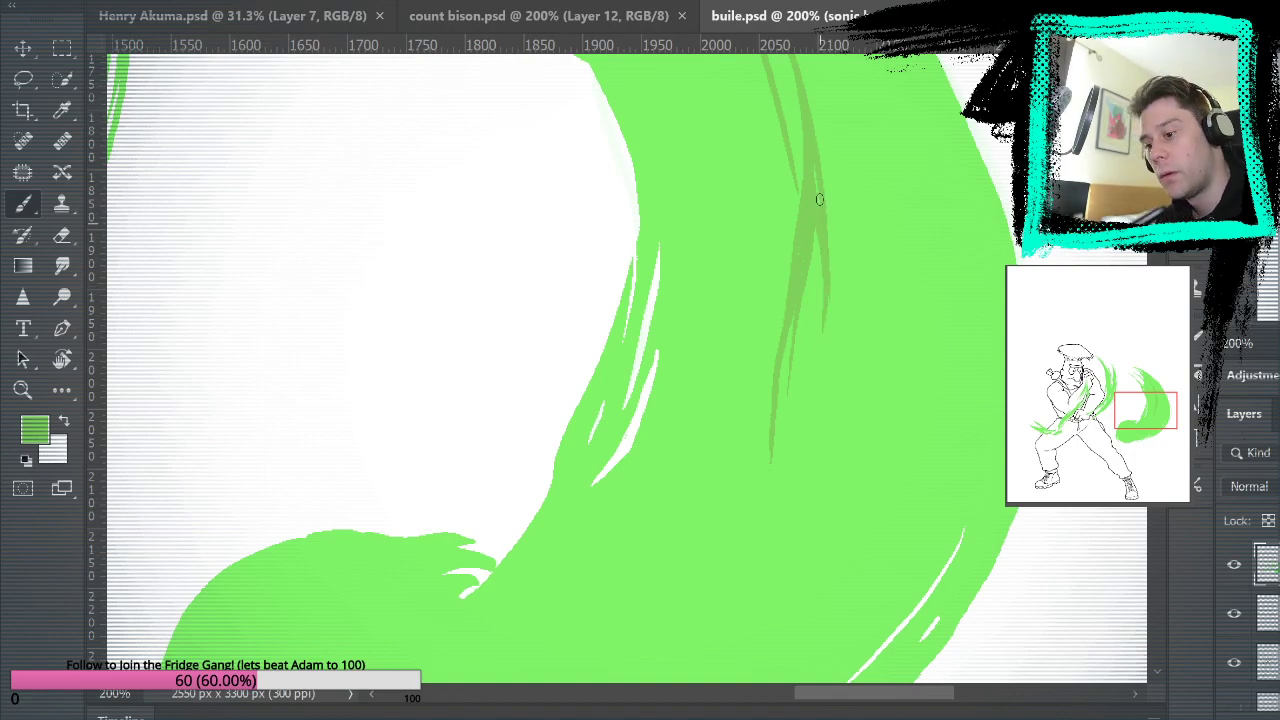
{"action": "left_click_drag", "start_coordinate": [846, 106], "coordinate": [957, 486]}
{"action": "key", "text": "g"}
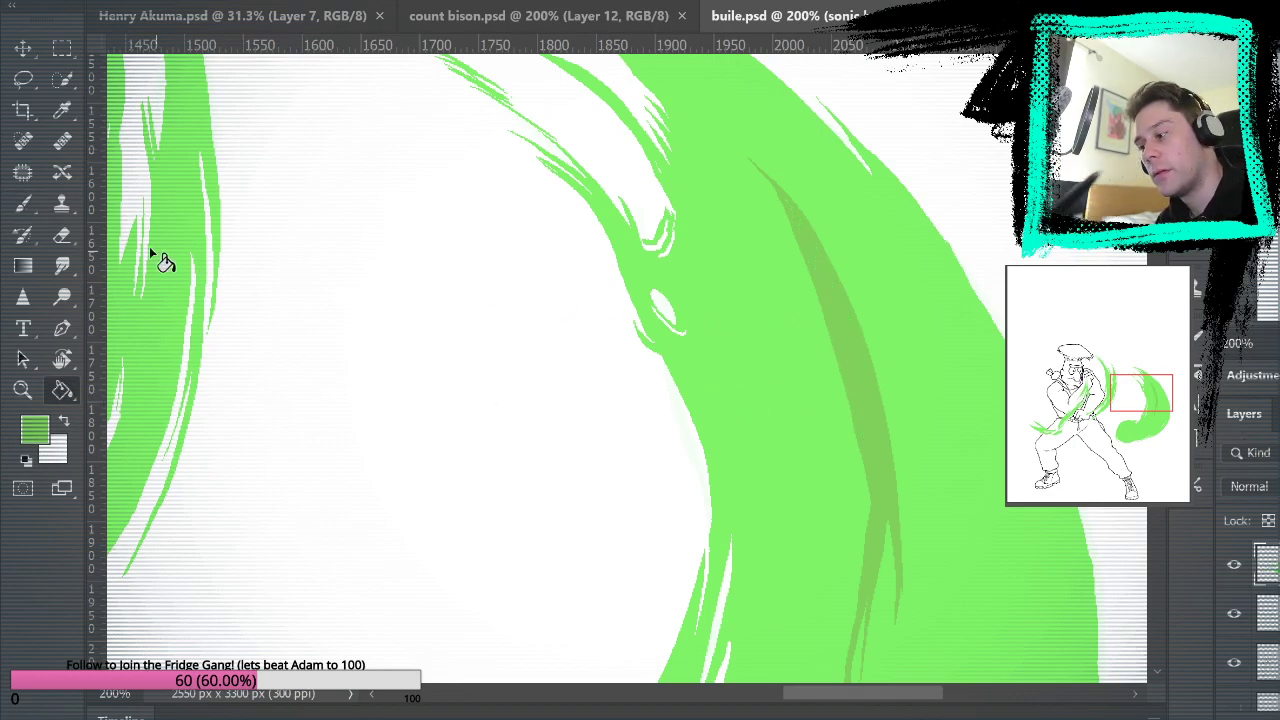
Brush another long, thin darker green stroke along the upper part of the large swoosh's shadow streak.
{"action": "key", "text": "b"}
{"action": "mouse_move", "coordinate": [704, 134]}
{"action": "left_mouse_down"}
{"action": "mouse_move", "coordinate": [766, 199]}
{"action": "mouse_move", "coordinate": [824, 322]}
{"action": "left_mouse_up"}
{"action": "key", "text": "ctrl+z"}
{"action": "mouse_move", "coordinate": [707, 133]}
{"action": "left_mouse_down"}
{"action": "mouse_move", "coordinate": [800, 245]}
{"action": "mouse_move", "coordinate": [840, 386]}
{"action": "left_mouse_up"}
{"action": "key", "text": "ctrl+0"}
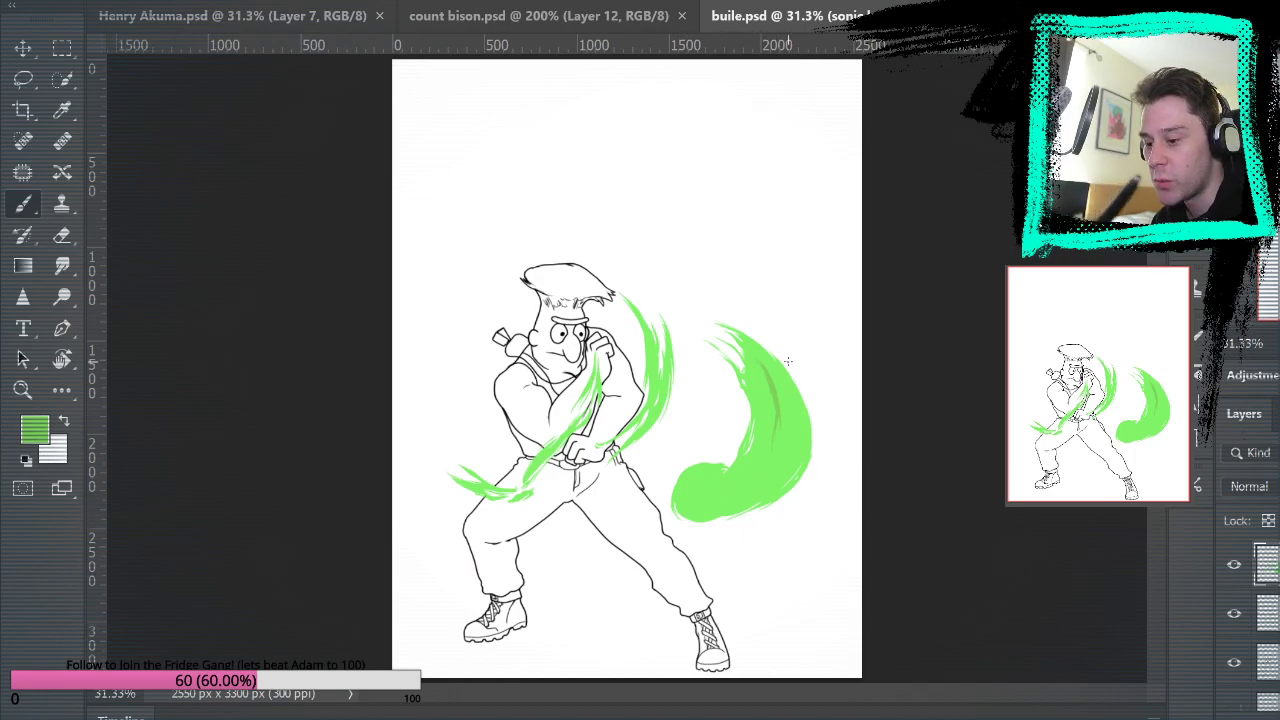
Brush thin darker green streaks from the large swoosh's upper inner bristles into the central shadow and down its inner edge.
{"action": "key", "text": "z"}
{"action": "left_click_drag", "start_coordinate": [771, 508], "coordinate": [814, 543]}
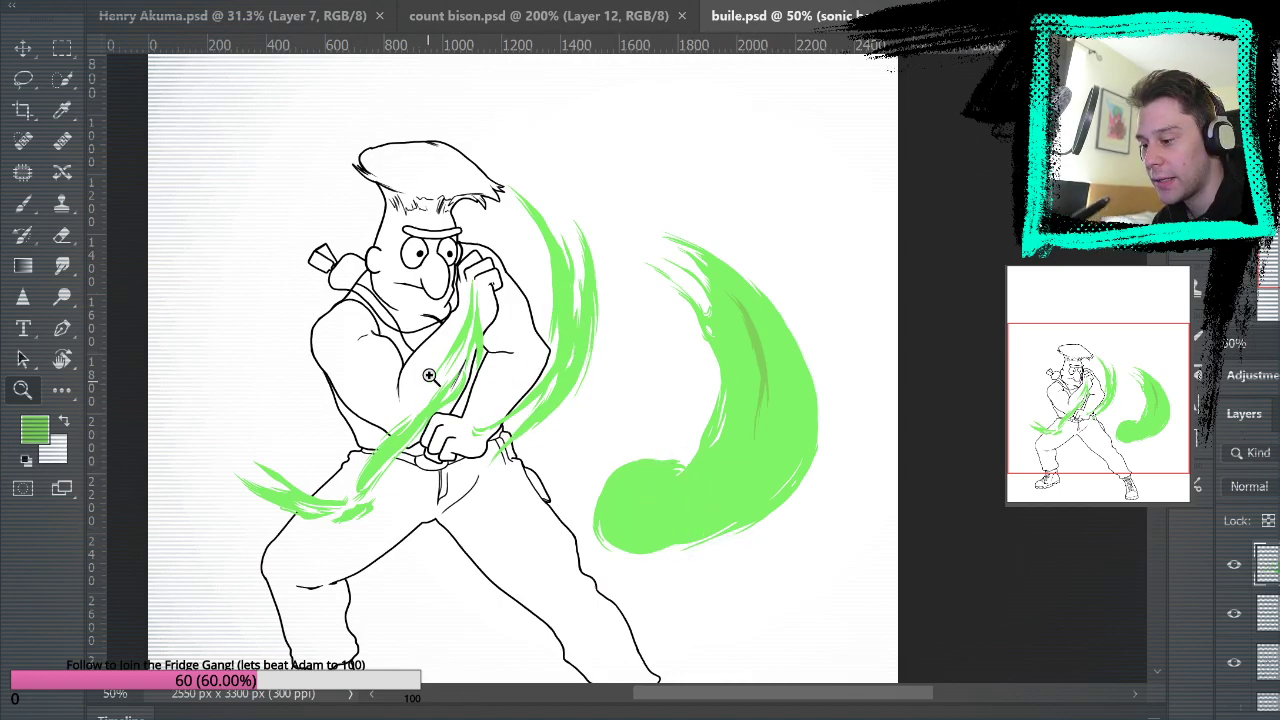
{"action": "left_click", "coordinate": [737, 363]}
{"action": "left_click", "coordinate": [803, 369]}
{"action": "key", "text": "b"}
{"action": "scroll", "coordinate": [951, 374], "scroll_direction": "up", "scroll_amount": 3}
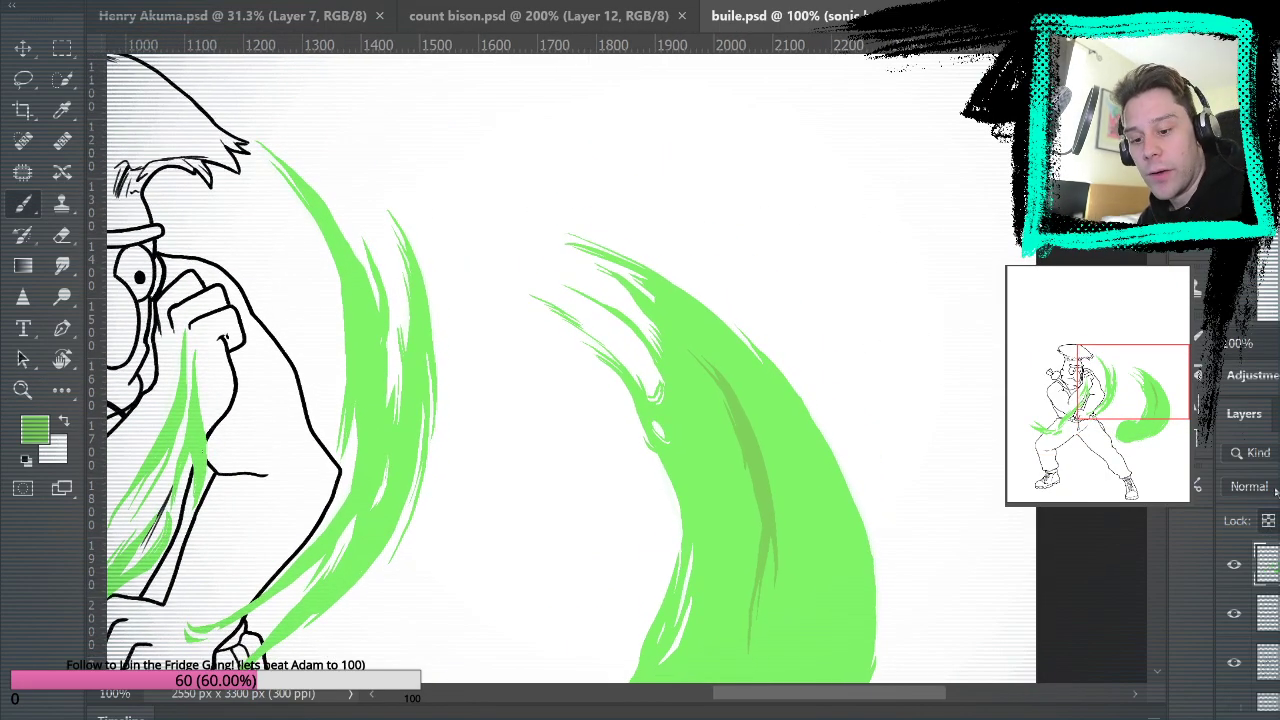
{"action": "mouse_move", "coordinate": [596, 305]}
{"action": "left_mouse_down"}
{"action": "mouse_move", "coordinate": [647, 345]}
{"action": "mouse_move", "coordinate": [722, 458]}
{"action": "mouse_move", "coordinate": [696, 398]}
{"action": "mouse_move", "coordinate": [602, 305]}
{"action": "mouse_move", "coordinate": [745, 508]}
{"action": "left_mouse_up"}
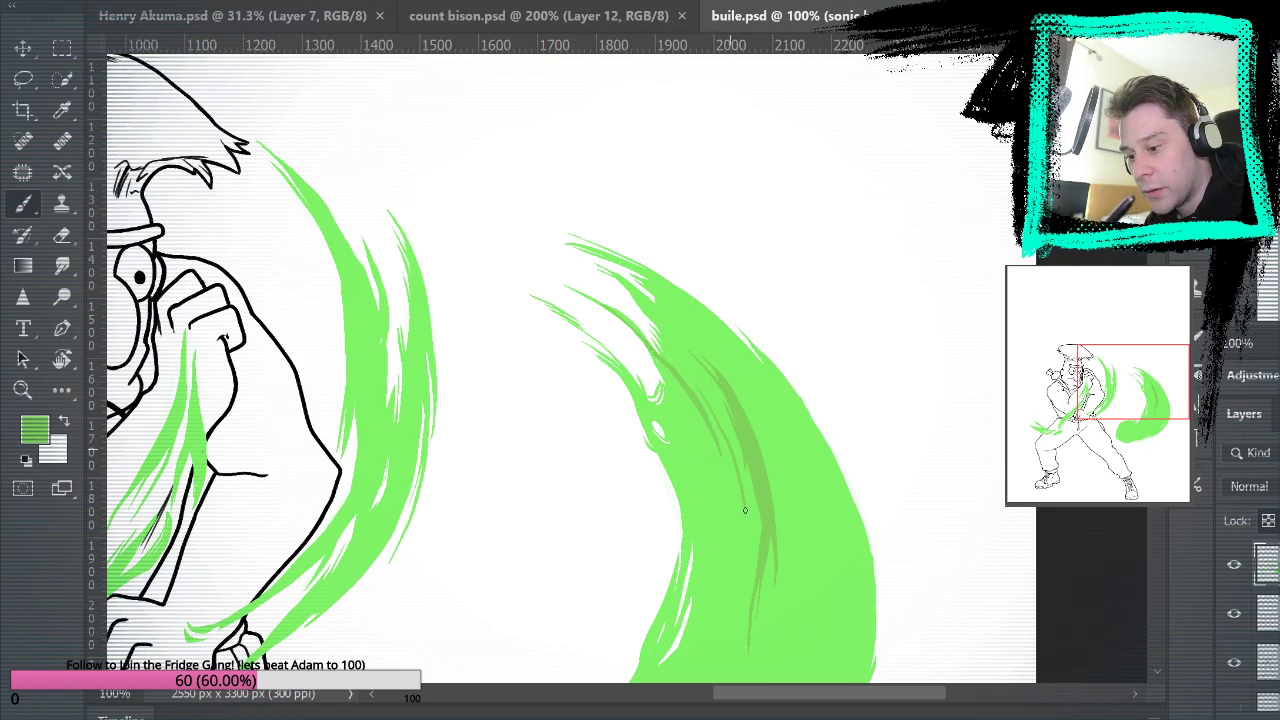
{"action": "left_click_drag", "start_coordinate": [686, 366], "coordinate": [742, 470]}
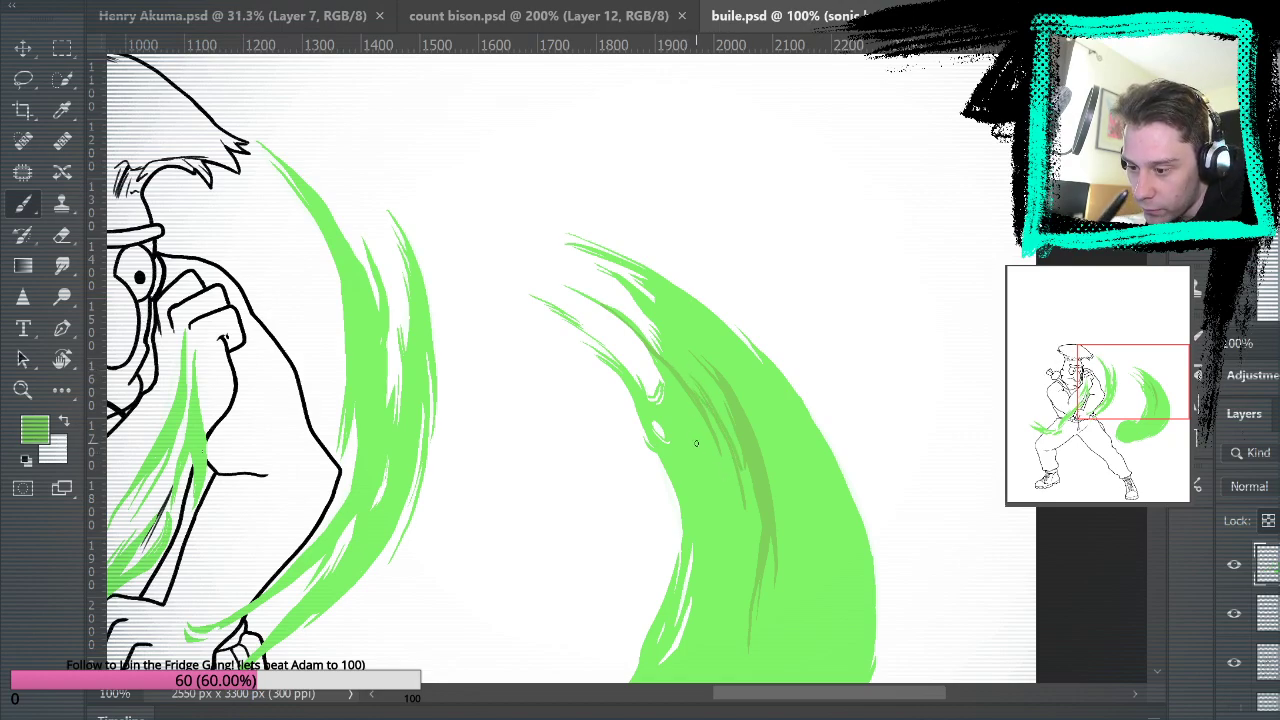
{"action": "left_click_drag", "start_coordinate": [695, 400], "coordinate": [720, 440]}
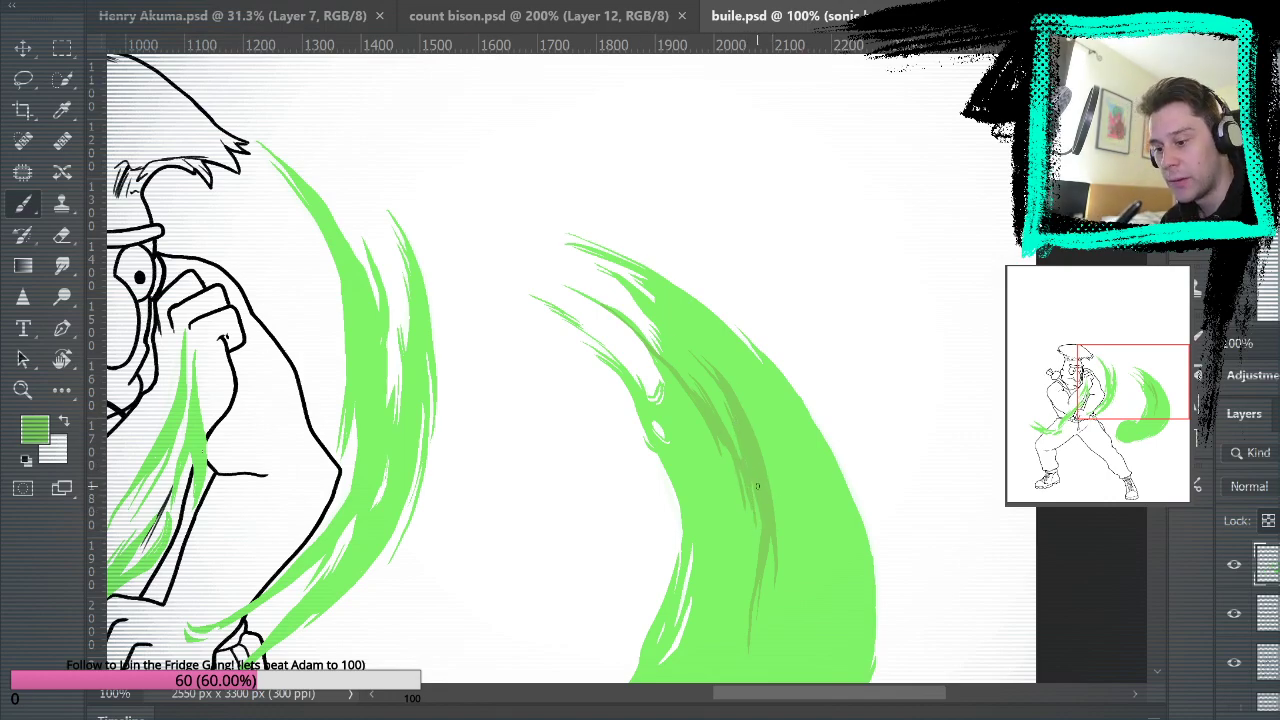
{"action": "scroll", "coordinate": [754, 366], "scroll_direction": "down", "scroll_amount": 3}
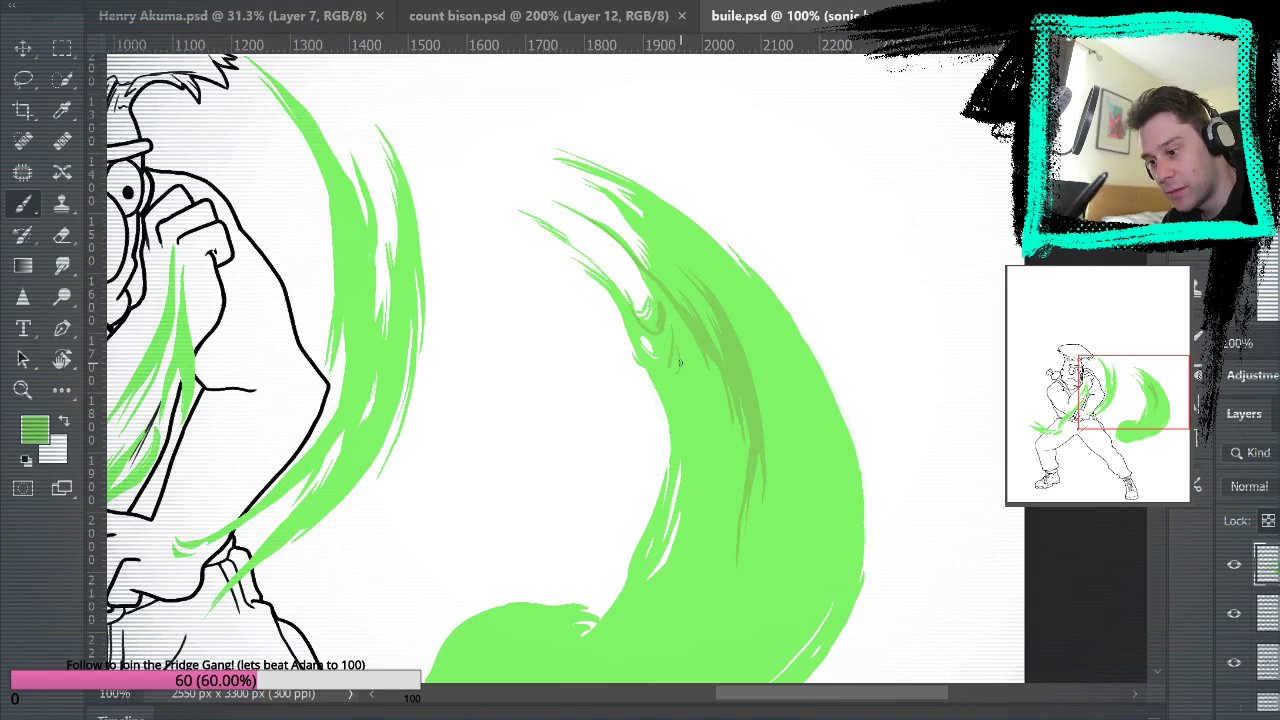
{"action": "left_click_drag", "start_coordinate": [668, 355], "coordinate": [696, 478]}
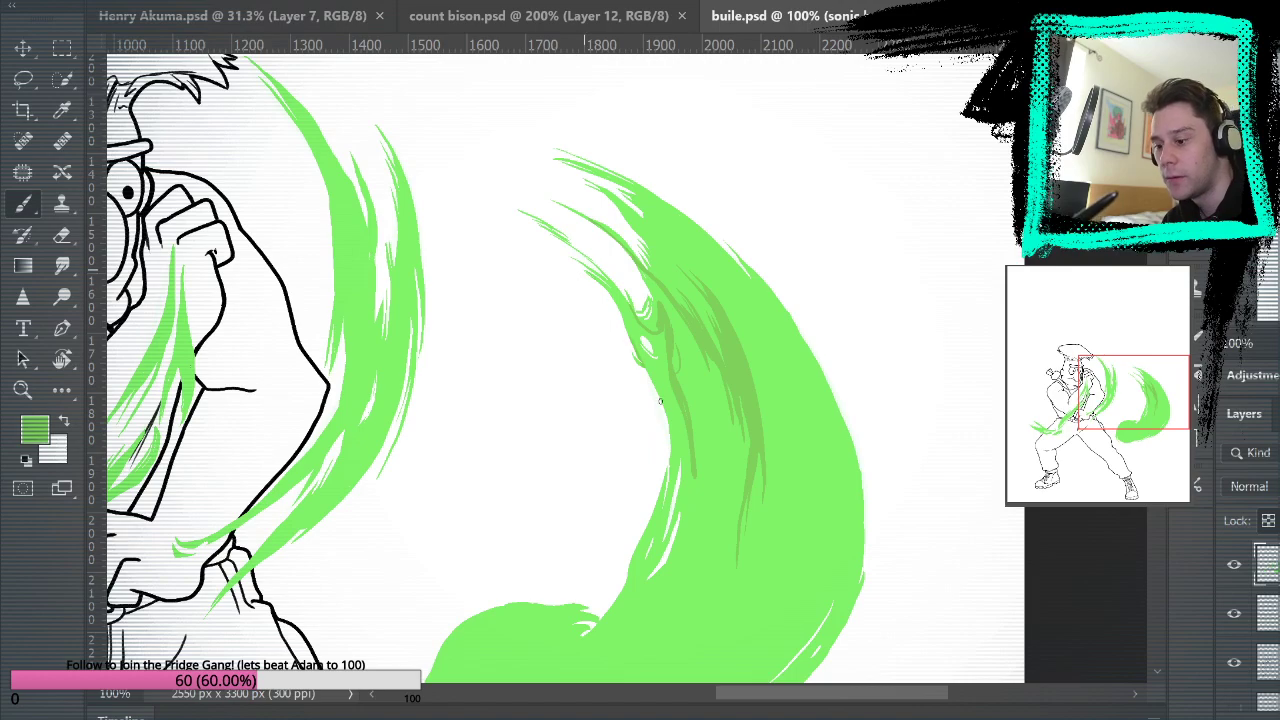
Brush tapered darker green streaks through the large swoosh's topmost bristles, blending them down into the central shadow.
{"action": "left_click_drag", "start_coordinate": [746, 338], "coordinate": [673, 230]}
{"action": "mouse_move", "coordinate": [599, 176]}
{"action": "left_mouse_down"}
{"action": "mouse_move", "coordinate": [734, 331]}
{"action": "mouse_move", "coordinate": [605, 183]}
{"action": "mouse_move", "coordinate": [703, 285]}
{"action": "mouse_move", "coordinate": [630, 200]}
{"action": "mouse_move", "coordinate": [698, 260]}
{"action": "left_mouse_up"}
{"action": "mouse_move", "coordinate": [614, 181]}
{"action": "left_mouse_down"}
{"action": "mouse_move", "coordinate": [708, 270]}
{"action": "mouse_move", "coordinate": [740, 328]}
{"action": "left_mouse_up"}
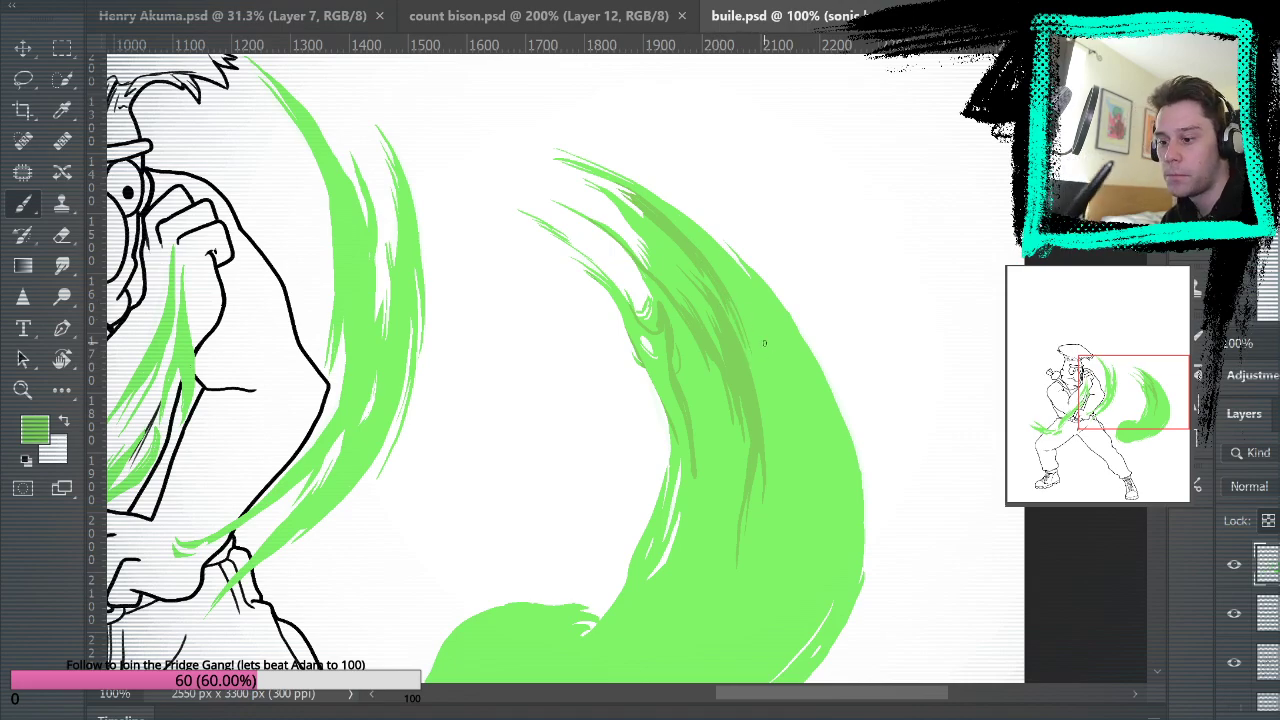
{"action": "mouse_move", "coordinate": [694, 232]}
{"action": "left_mouse_down"}
{"action": "mouse_move", "coordinate": [760, 322]}
{"action": "mouse_move", "coordinate": [751, 294]}
{"action": "left_mouse_up"}
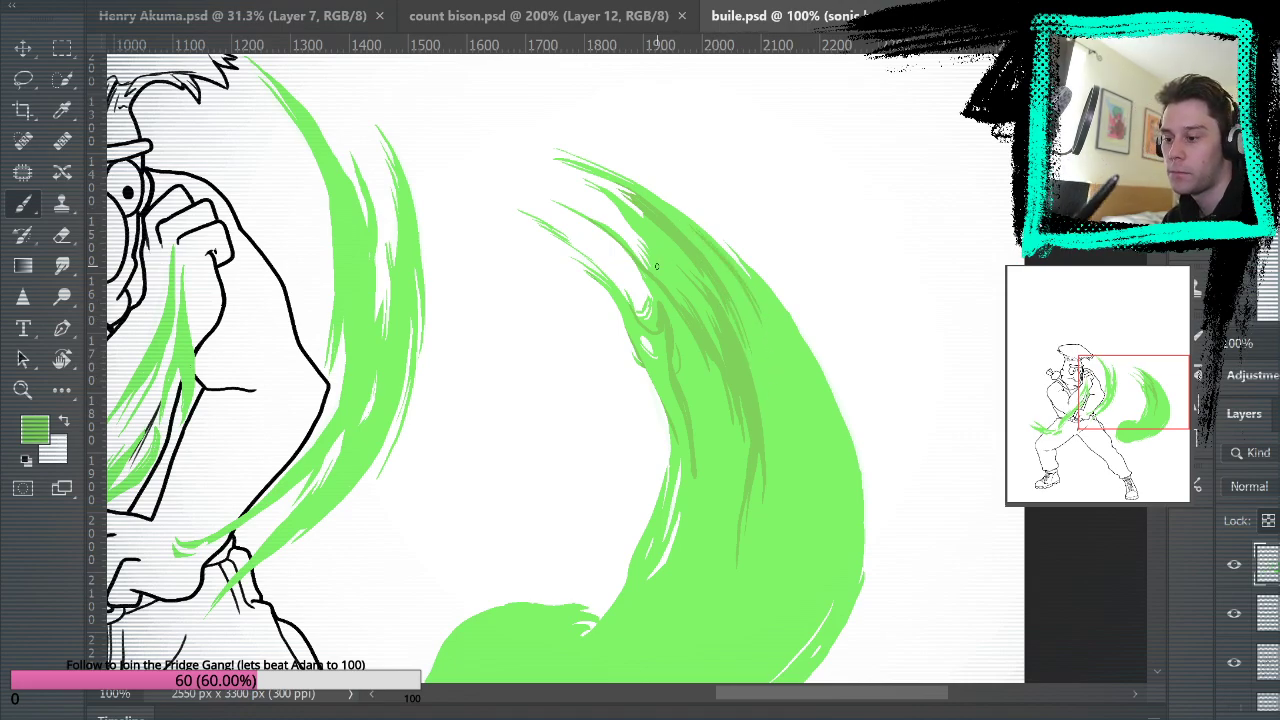
{"action": "left_click_drag", "start_coordinate": [603, 190], "coordinate": [656, 258]}
{"action": "left_click_drag", "start_coordinate": [615, 198], "coordinate": [655, 265]}
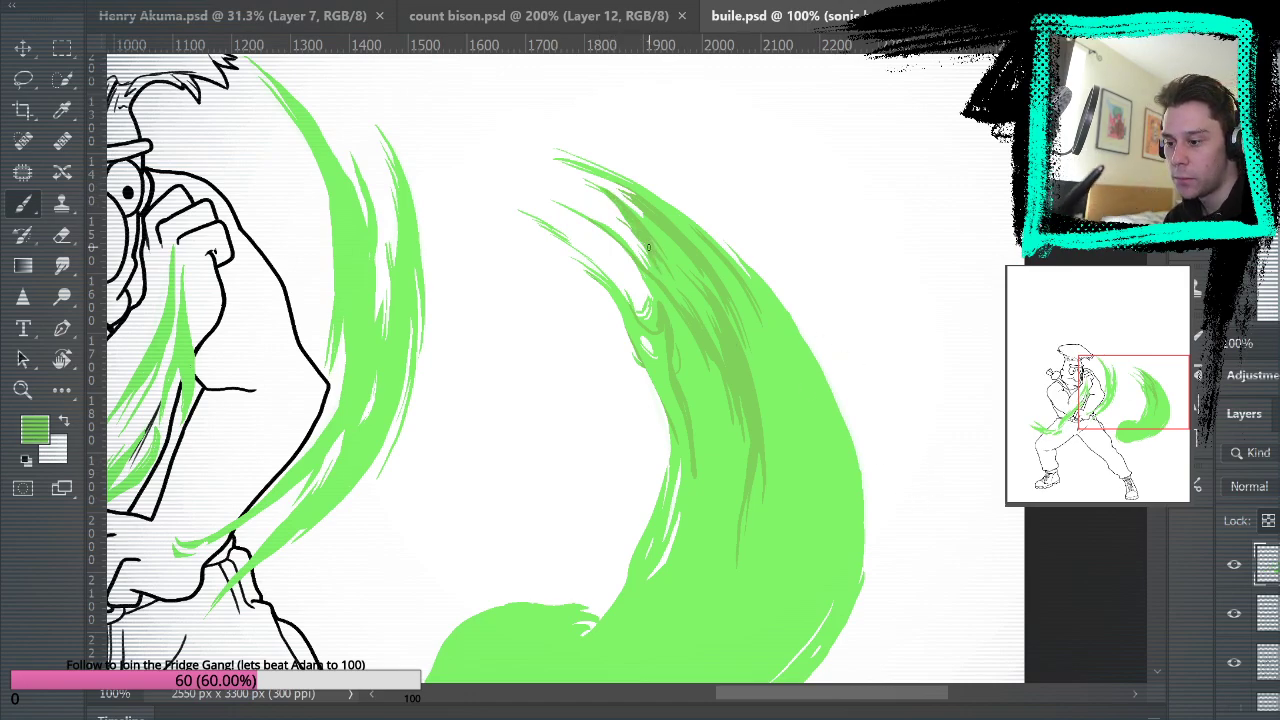
{"action": "left_click_drag", "start_coordinate": [690, 317], "coordinate": [648, 241]}
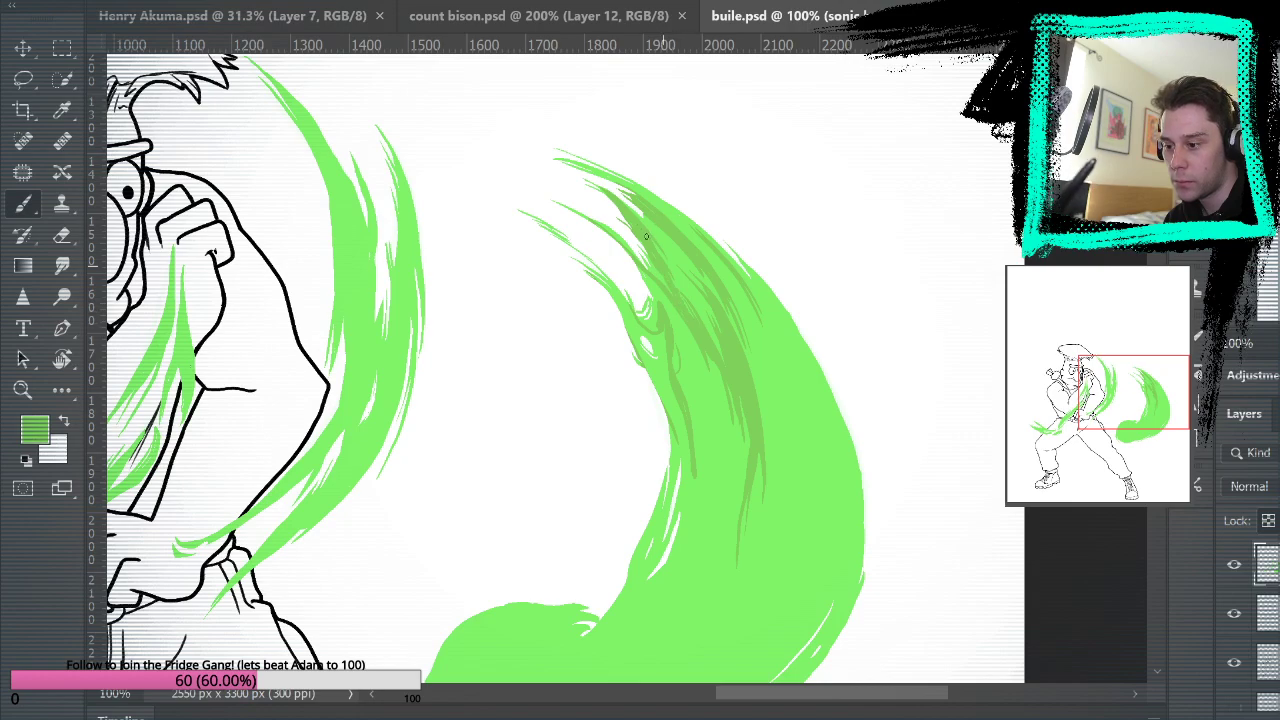
Brush long, thin, curved darker green streaks along the large swoosh's outer side and another beside the central shadow.
{"action": "left_click_drag", "start_coordinate": [966, 498], "coordinate": [1026, 418]}
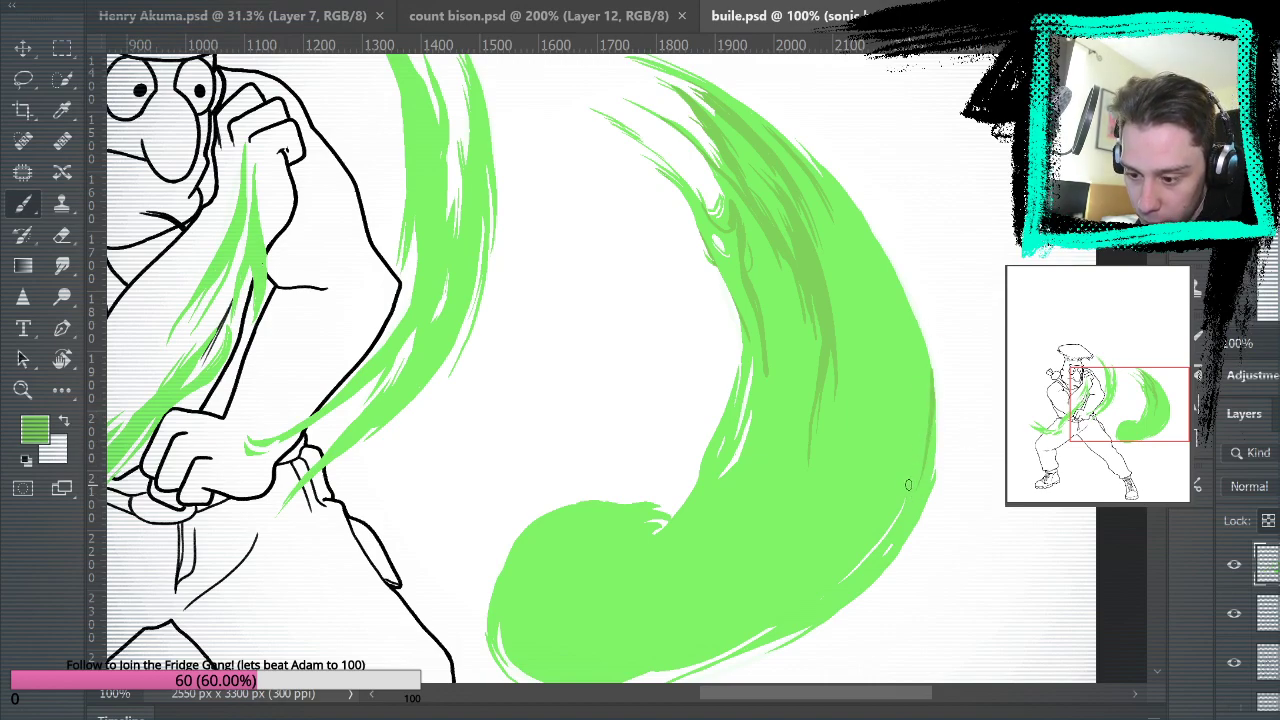
{"action": "left_click_drag", "start_coordinate": [878, 515], "coordinate": [899, 421]}
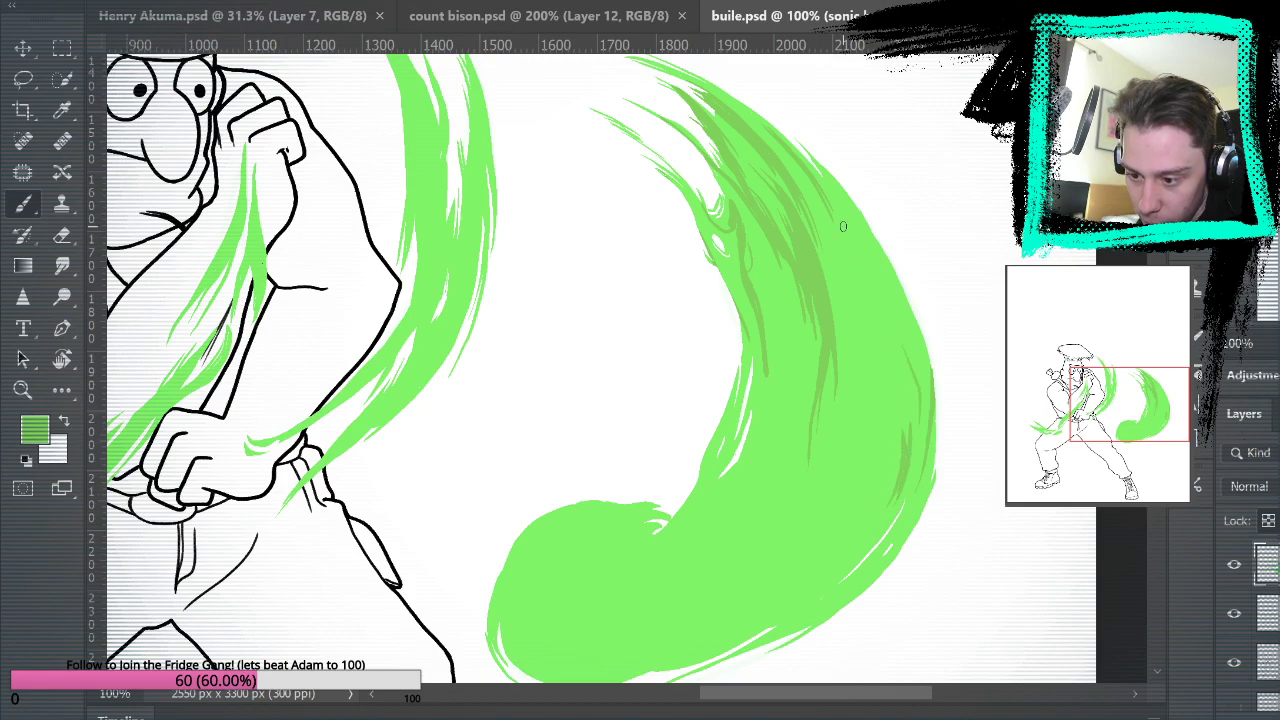
{"action": "mouse_move", "coordinate": [854, 505]}
{"action": "left_mouse_down"}
{"action": "mouse_move", "coordinate": [891, 370]}
{"action": "mouse_move", "coordinate": [858, 265]}
{"action": "left_mouse_up"}
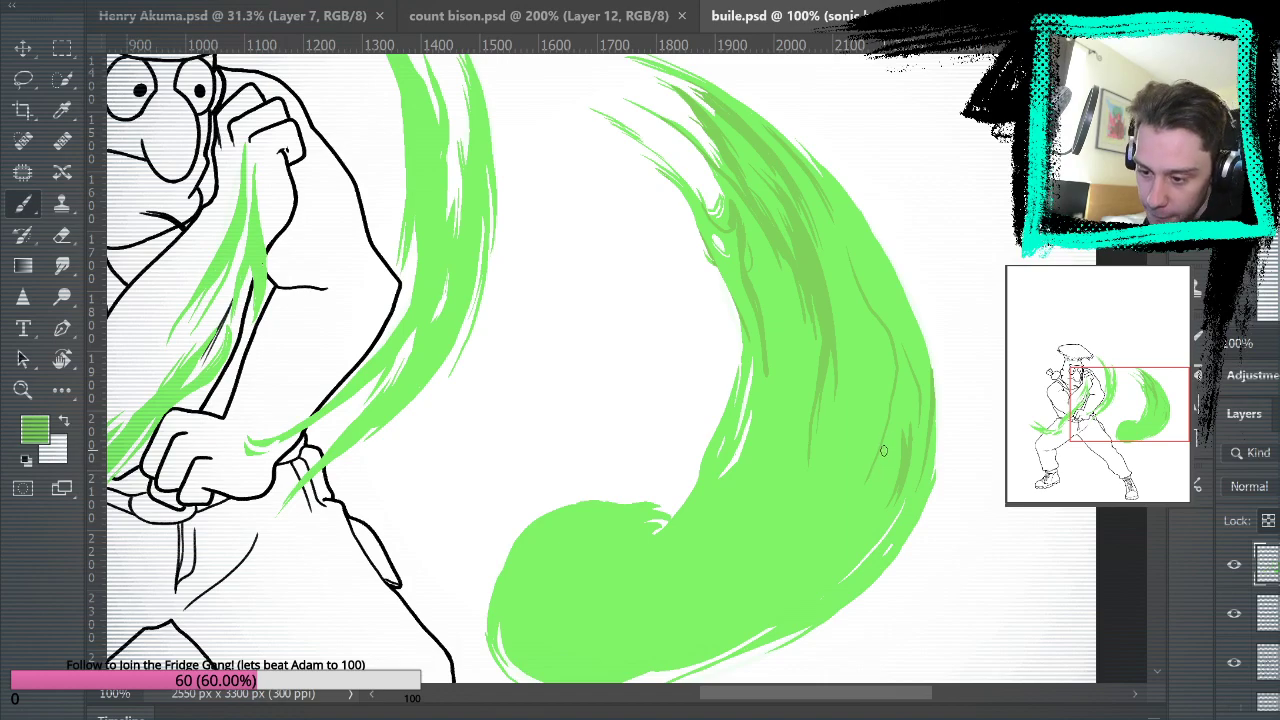
{"action": "mouse_move", "coordinate": [762, 250]}
{"action": "left_mouse_down"}
{"action": "mouse_move", "coordinate": [778, 400]}
{"action": "mouse_move", "coordinate": [768, 450]}
{"action": "left_mouse_up"}
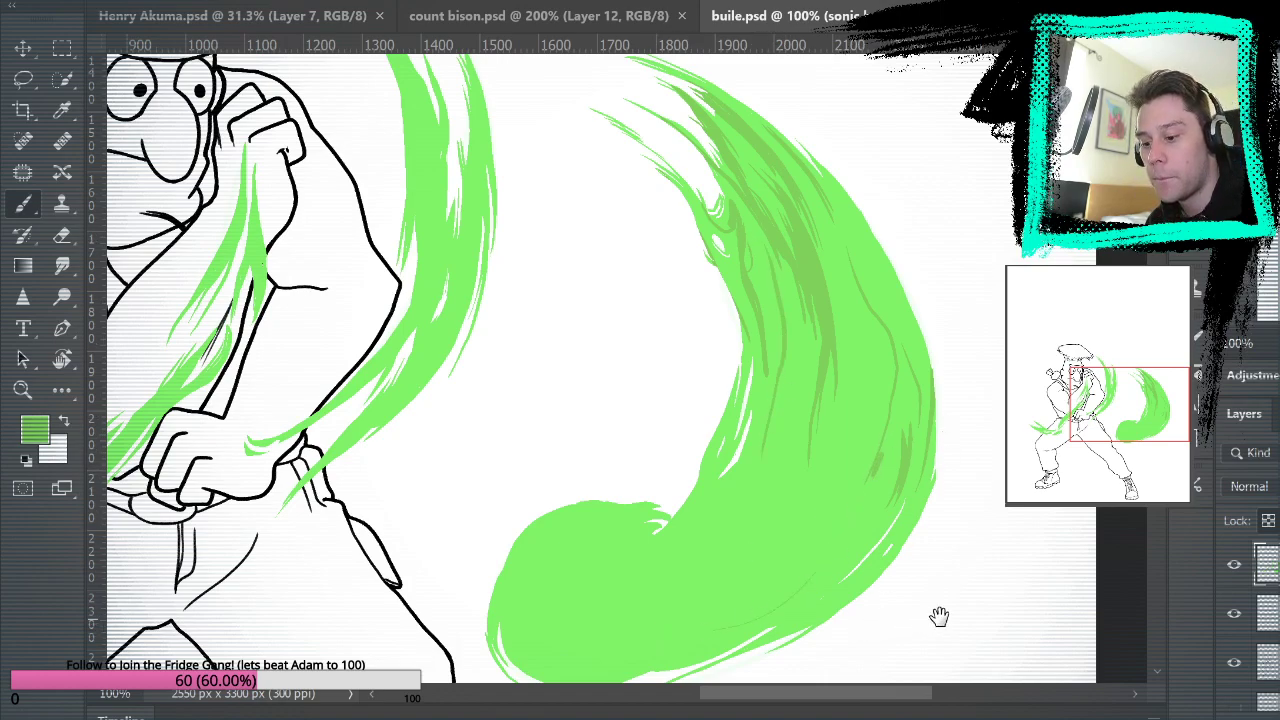
Paint a tapered, bristled darker green shadow patch across the large swoosh's lower outer bend.
{"action": "left_click_drag", "start_coordinate": [923, 614], "coordinate": [1023, 484]}
{"action": "mouse_move", "coordinate": [848, 492]}
{"action": "left_mouse_down"}
{"action": "mouse_move", "coordinate": [915, 429]}
{"action": "mouse_move", "coordinate": [881, 478]}
{"action": "mouse_move", "coordinate": [919, 448]}
{"action": "mouse_move", "coordinate": [894, 477]}
{"action": "mouse_move", "coordinate": [877, 475]}
{"action": "mouse_move", "coordinate": [912, 428]}
{"action": "mouse_move", "coordinate": [923, 436]}
{"action": "mouse_move", "coordinate": [927, 415]}
{"action": "mouse_move", "coordinate": [897, 475]}
{"action": "mouse_move", "coordinate": [940, 389]}
{"action": "mouse_move", "coordinate": [905, 453]}
{"action": "mouse_move", "coordinate": [939, 418]}
{"action": "mouse_move", "coordinate": [927, 442]}
{"action": "mouse_move", "coordinate": [880, 489]}
{"action": "mouse_move", "coordinate": [854, 493]}
{"action": "mouse_move", "coordinate": [914, 445]}
{"action": "mouse_move", "coordinate": [934, 380]}
{"action": "mouse_move", "coordinate": [876, 473]}
{"action": "mouse_move", "coordinate": [812, 493]}
{"action": "mouse_move", "coordinate": [892, 457]}
{"action": "left_mouse_up"}
{"action": "left_click_drag", "start_coordinate": [1063, 496], "coordinate": [1075, 559]}
{"action": "left_click_drag", "start_coordinate": [1010, 506], "coordinate": [846, 491]}
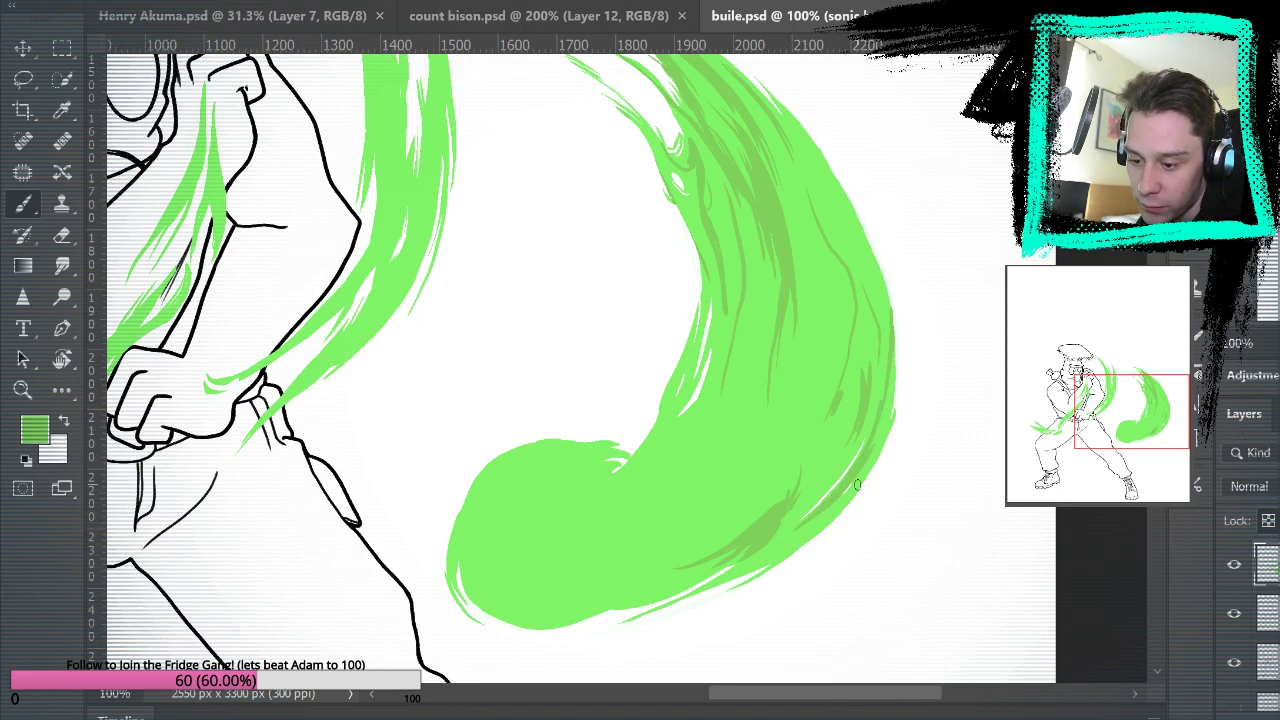
Brush darker green strokes on the large swoosh's lower inner edge, around its rounded head, and in the notch where they meet.
{"action": "left_click_drag", "start_coordinate": [907, 475], "coordinate": [967, 604]}
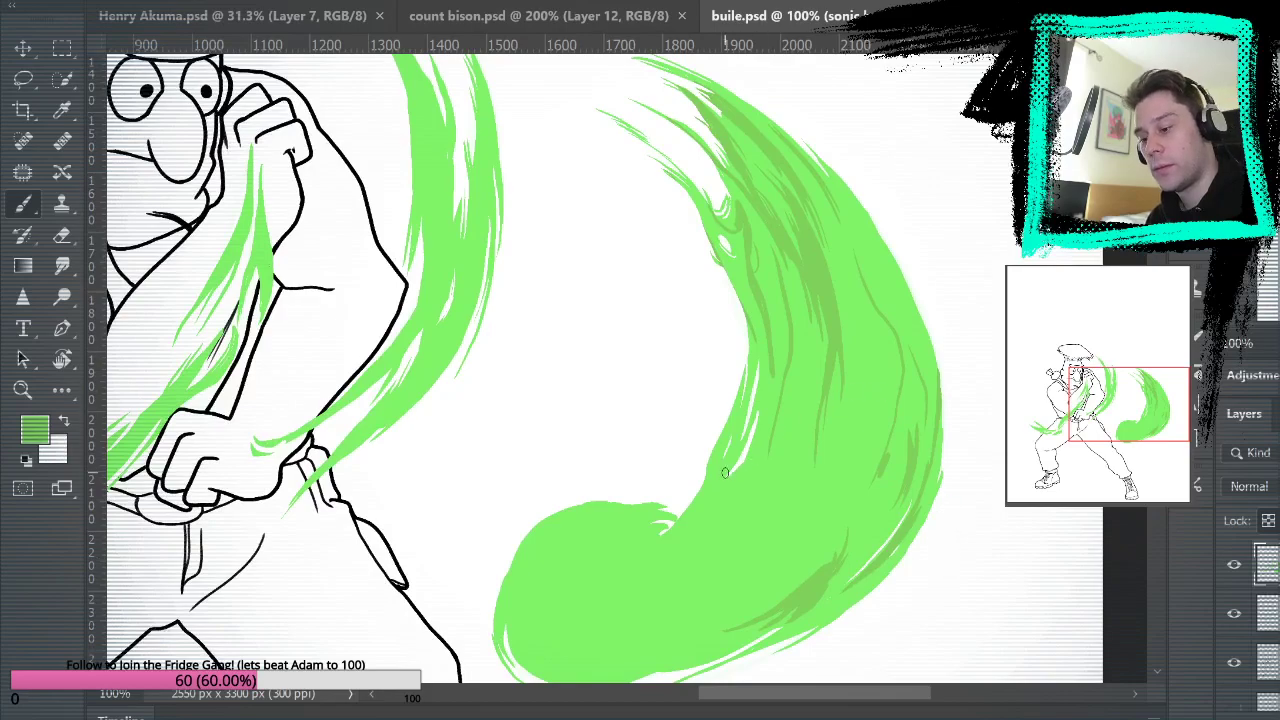
{"action": "left_click_drag", "start_coordinate": [688, 520], "coordinate": [762, 390]}
{"action": "mouse_move", "coordinate": [1000, 560]}
{"action": "left_mouse_down"}
{"action": "mouse_move", "coordinate": [1010, 600]}
{"action": "mouse_move", "coordinate": [1030, 450]}
{"action": "mouse_move", "coordinate": [982, 593]}
{"action": "mouse_move", "coordinate": [990, 286]}
{"action": "left_mouse_up"}
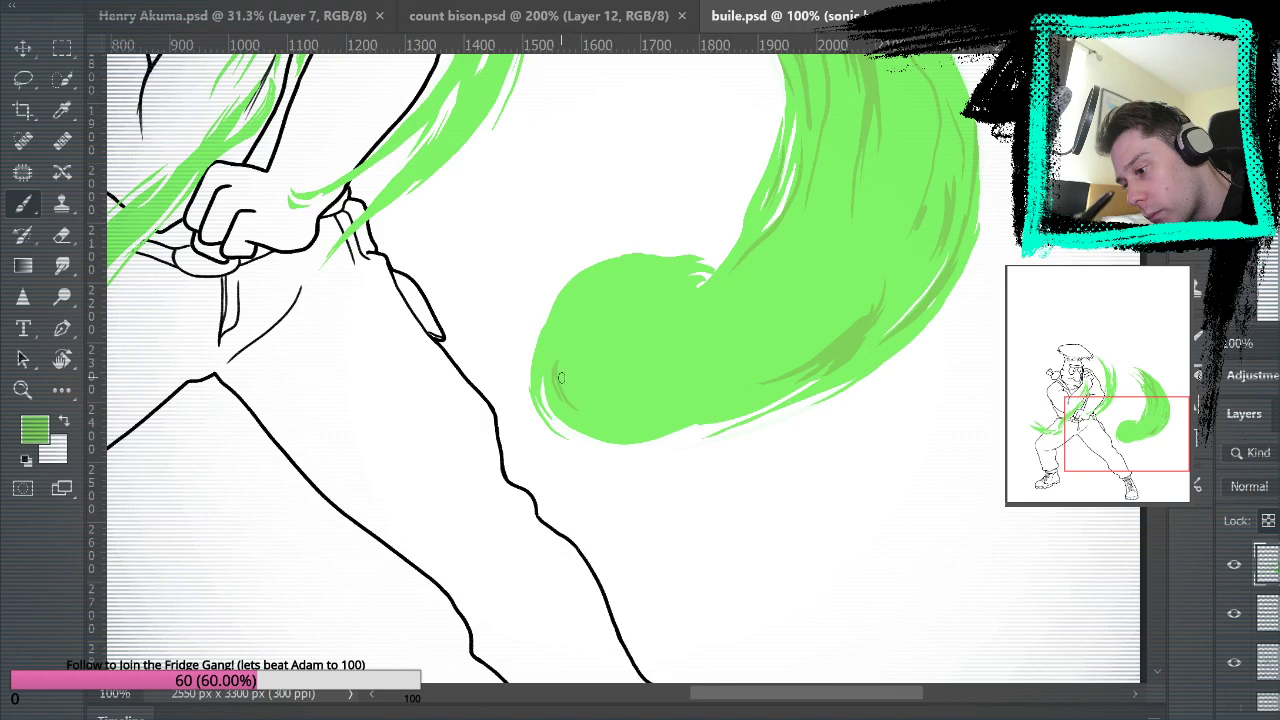
{"action": "left_click_drag", "start_coordinate": [644, 402], "coordinate": [679, 382]}
{"action": "left_click_drag", "start_coordinate": [630, 275], "coordinate": [672, 303]}
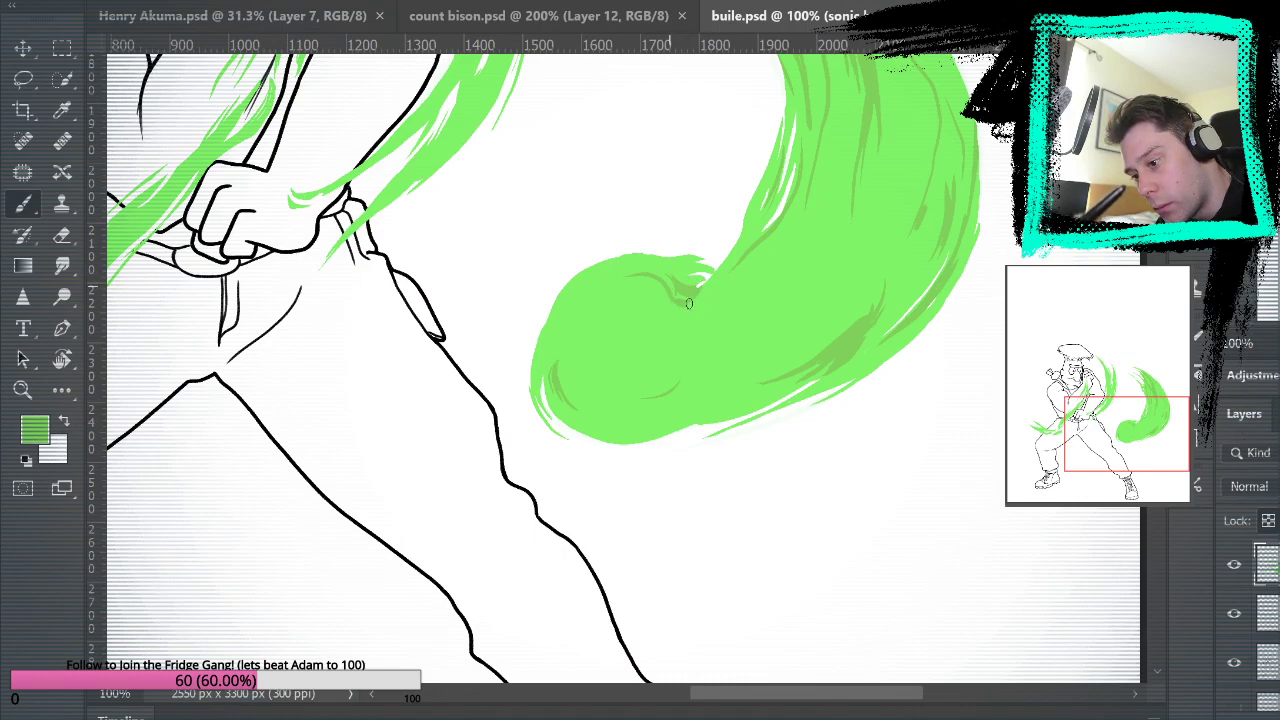
Add fine darker green streaks along the large swoosh's upper inner edge, linking the bristles to the central shadow.
{"action": "mouse_move", "coordinate": [1035, 333]}
{"action": "left_mouse_down"}
{"action": "mouse_move", "coordinate": [1008, 563]}
{"action": "mouse_move", "coordinate": [997, 529]}
{"action": "left_mouse_up"}
{"action": "left_click_drag", "start_coordinate": [683, 177], "coordinate": [755, 272]}
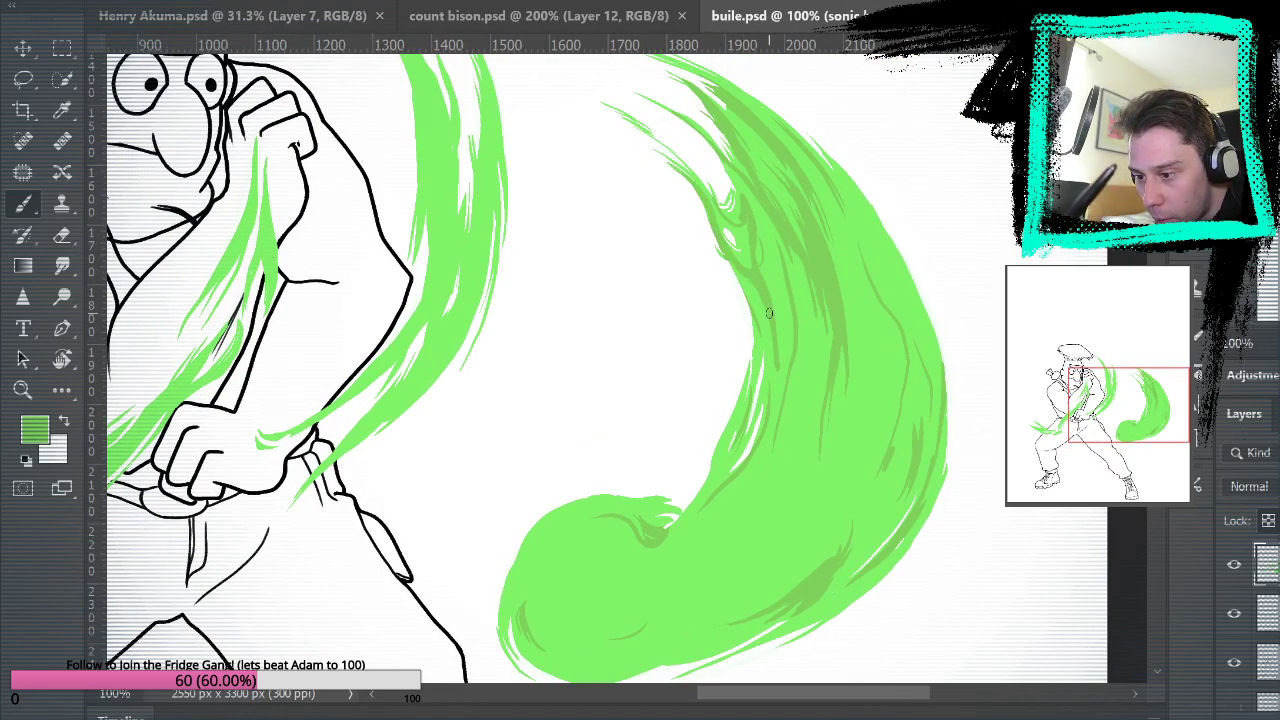
{"action": "left_click_drag", "start_coordinate": [770, 340], "coordinate": [737, 268]}
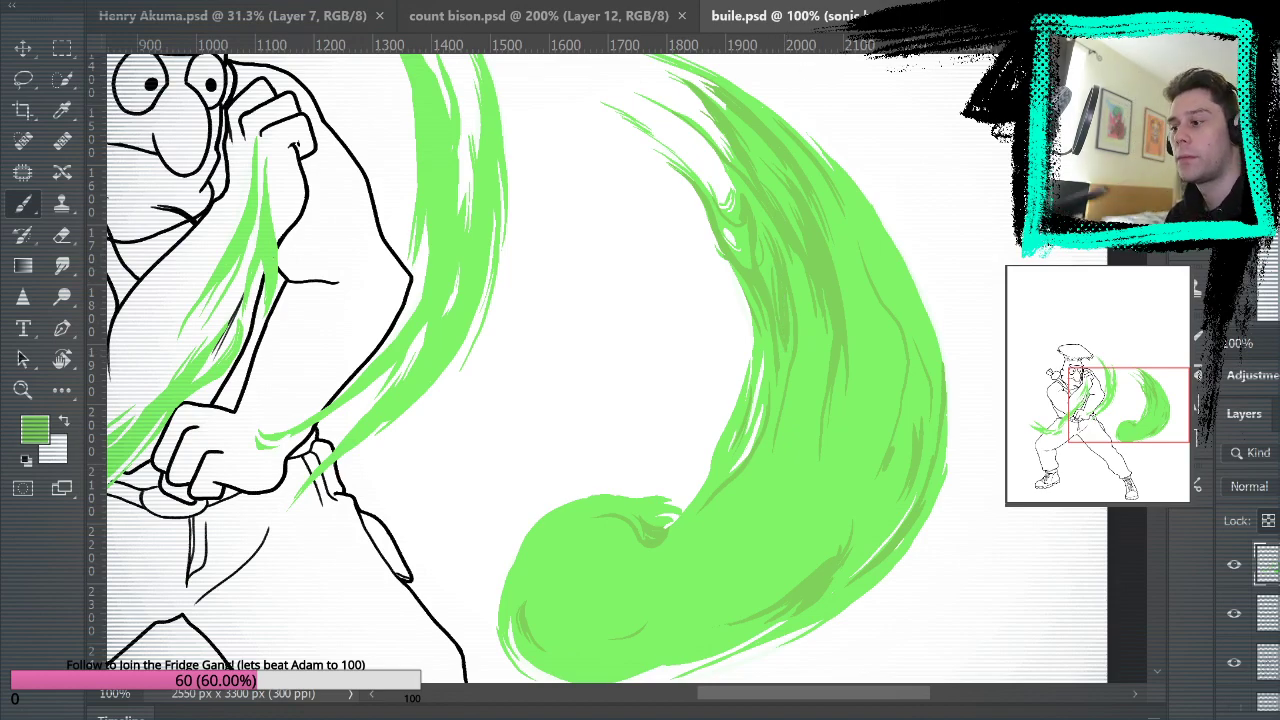
{"action": "key", "text": "ctrl+0"}
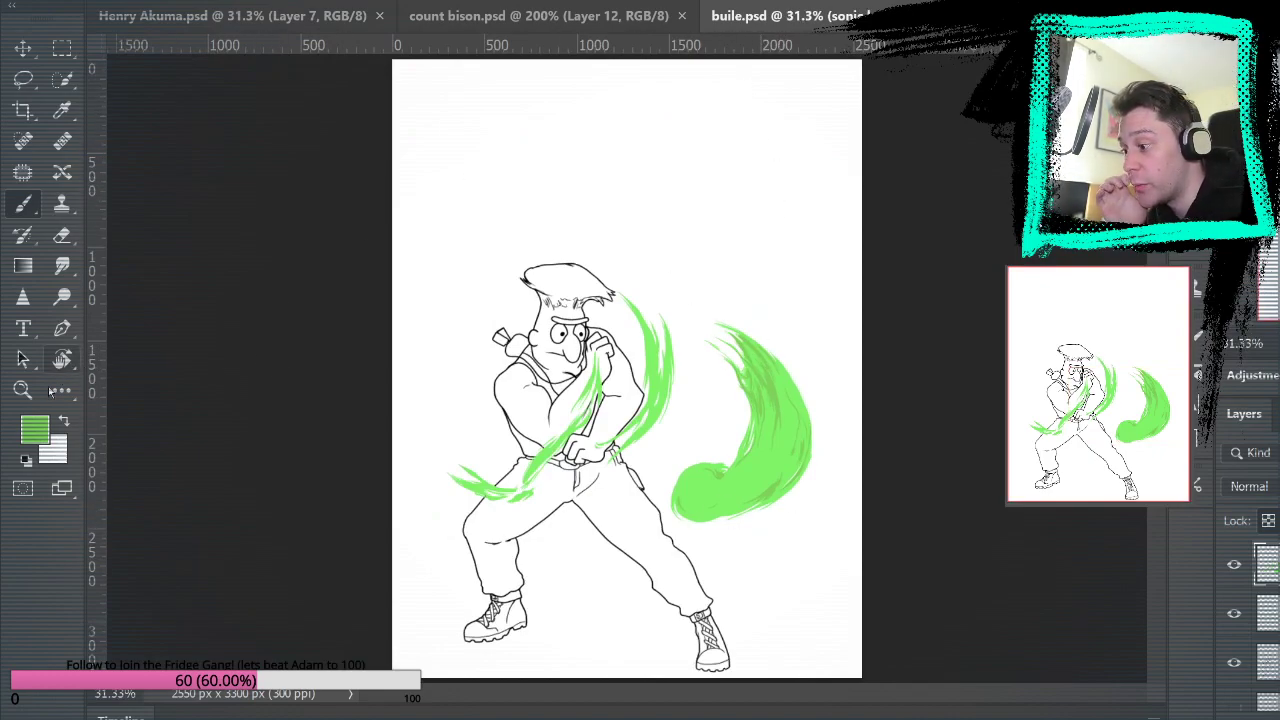
Choose a lighter yellow-green as the brush colour for highlights on the large swoosh.
{"action": "key", "text": "z"}
{"action": "left_click", "coordinate": [795, 437]}
{"action": "left_click", "coordinate": [795, 437]}
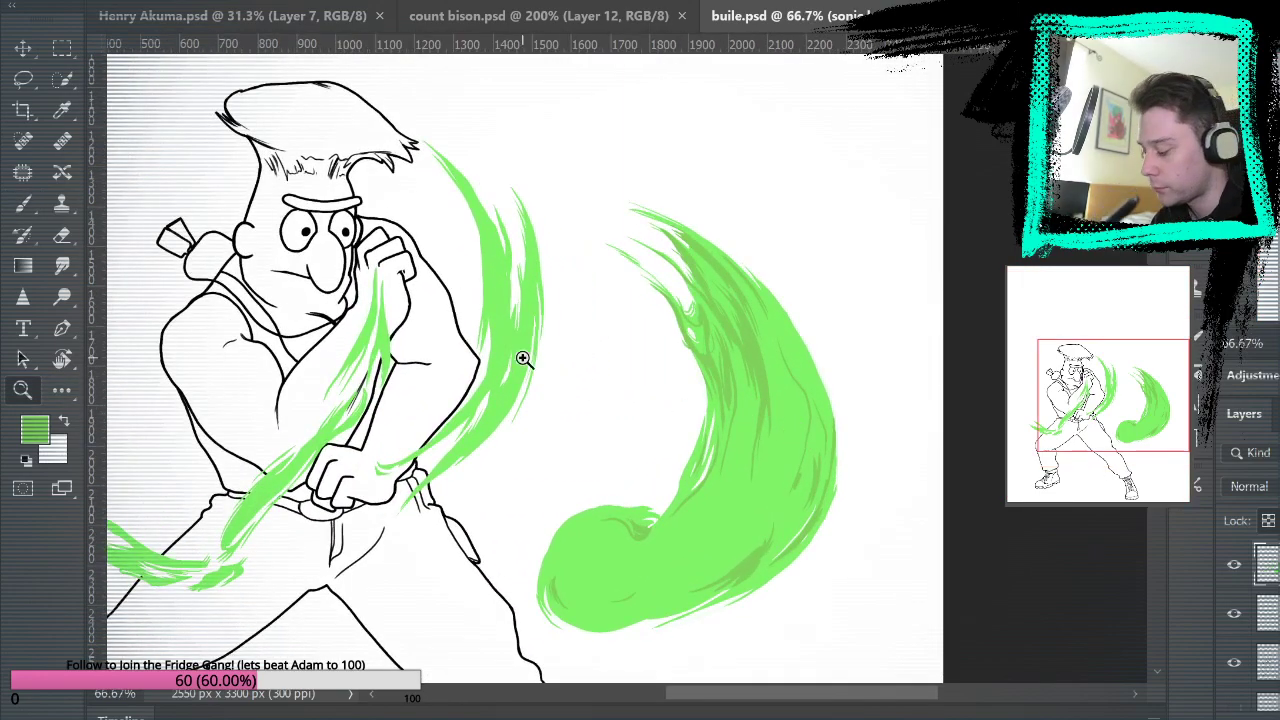
{"action": "left_click", "coordinate": [23, 204]}
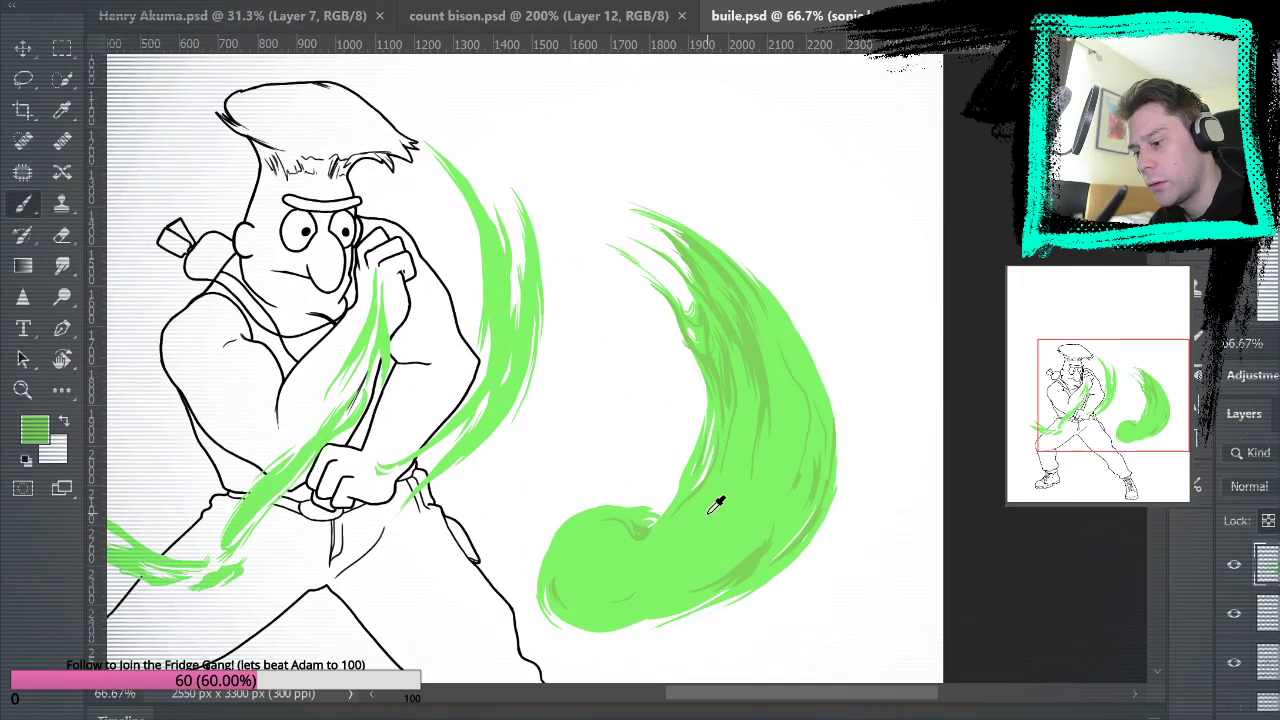
{"action": "key", "text": "i"}
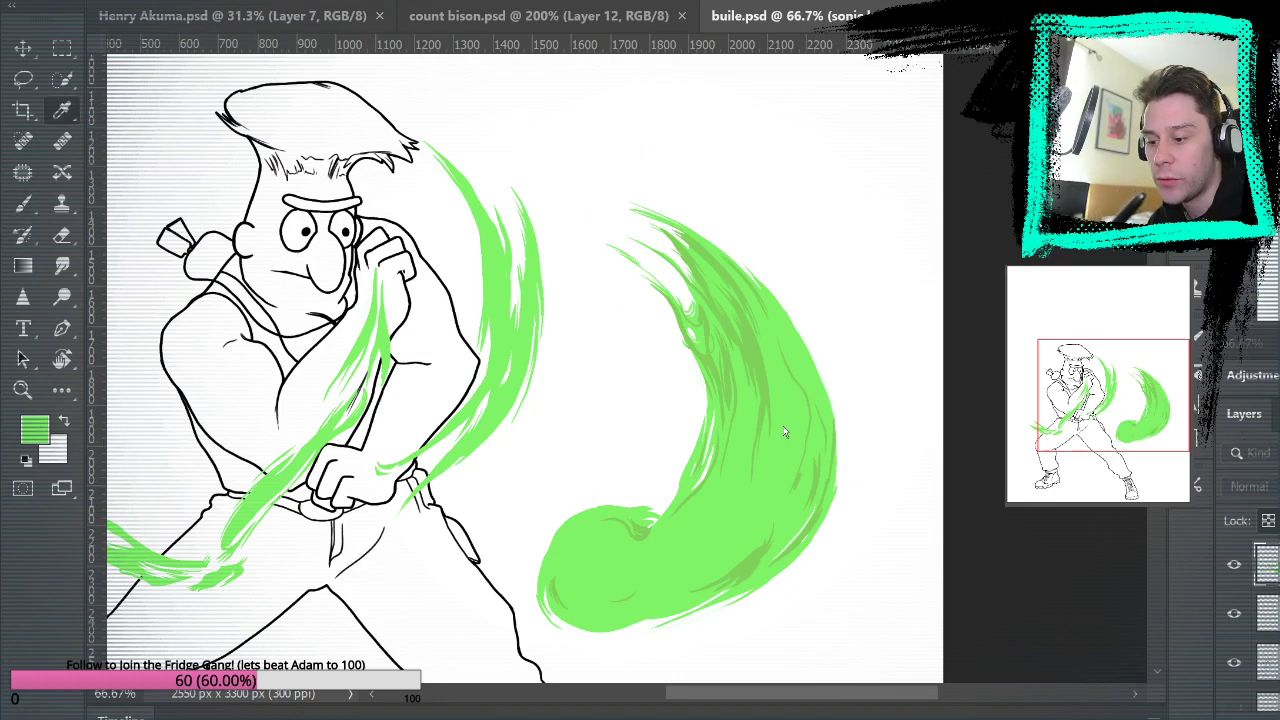
{"action": "key", "text": "b"}
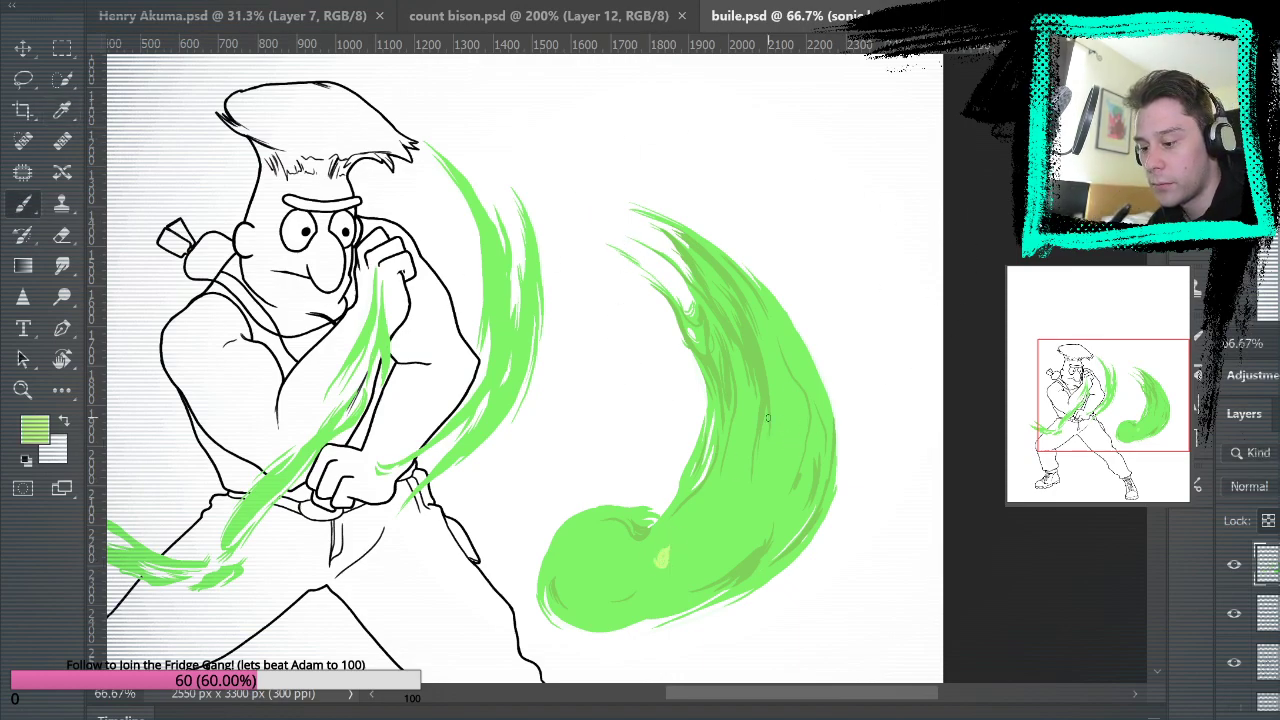
Paint a curled yellow-green highlight inside the rounded head of the large swoosh.
{"action": "key", "text": "z"}
{"action": "left_click", "coordinate": [635, 558]}
{"action": "key", "text": "b"}
{"action": "left_click_drag", "start_coordinate": [753, 506], "coordinate": [882, 284]}
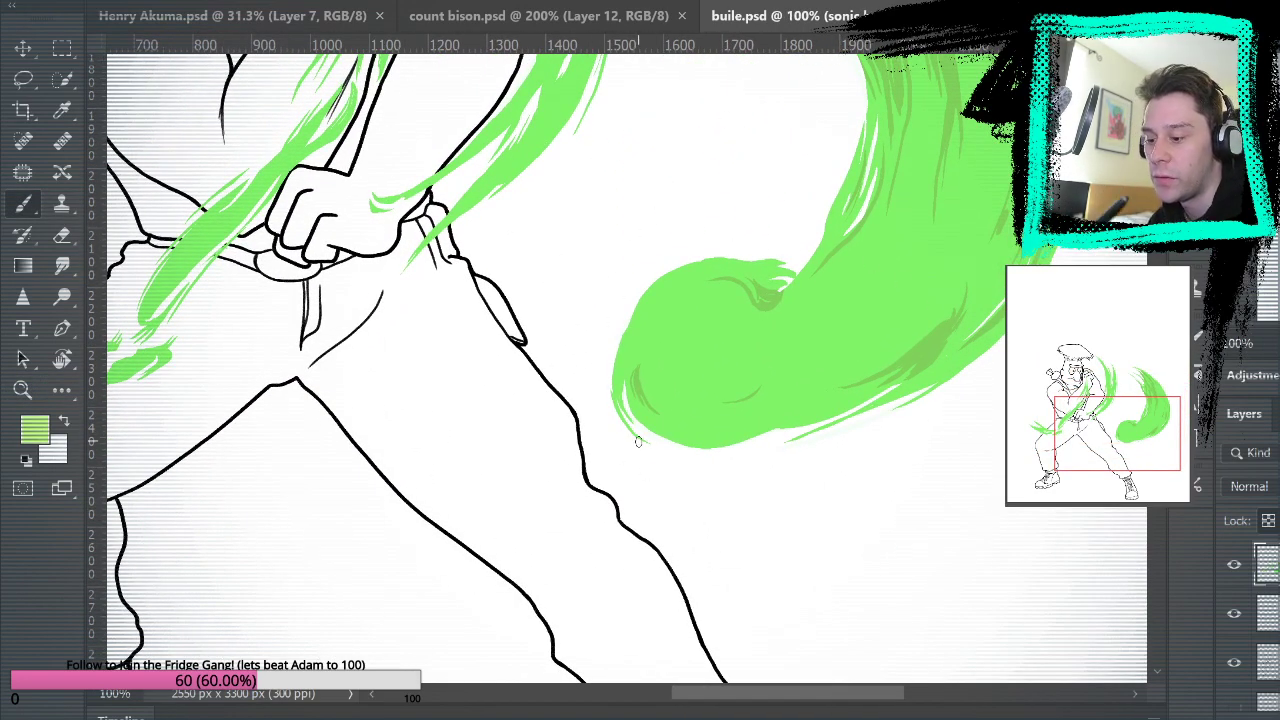
{"action": "mouse_move", "coordinate": [677, 323]}
{"action": "left_mouse_down"}
{"action": "mouse_move", "coordinate": [693, 355]}
{"action": "mouse_move", "coordinate": [653, 340]}
{"action": "mouse_move", "coordinate": [723, 341]}
{"action": "mouse_move", "coordinate": [696, 369]}
{"action": "mouse_move", "coordinate": [658, 324]}
{"action": "mouse_move", "coordinate": [697, 359]}
{"action": "mouse_move", "coordinate": [671, 325]}
{"action": "mouse_move", "coordinate": [673, 362]}
{"action": "left_mouse_up"}
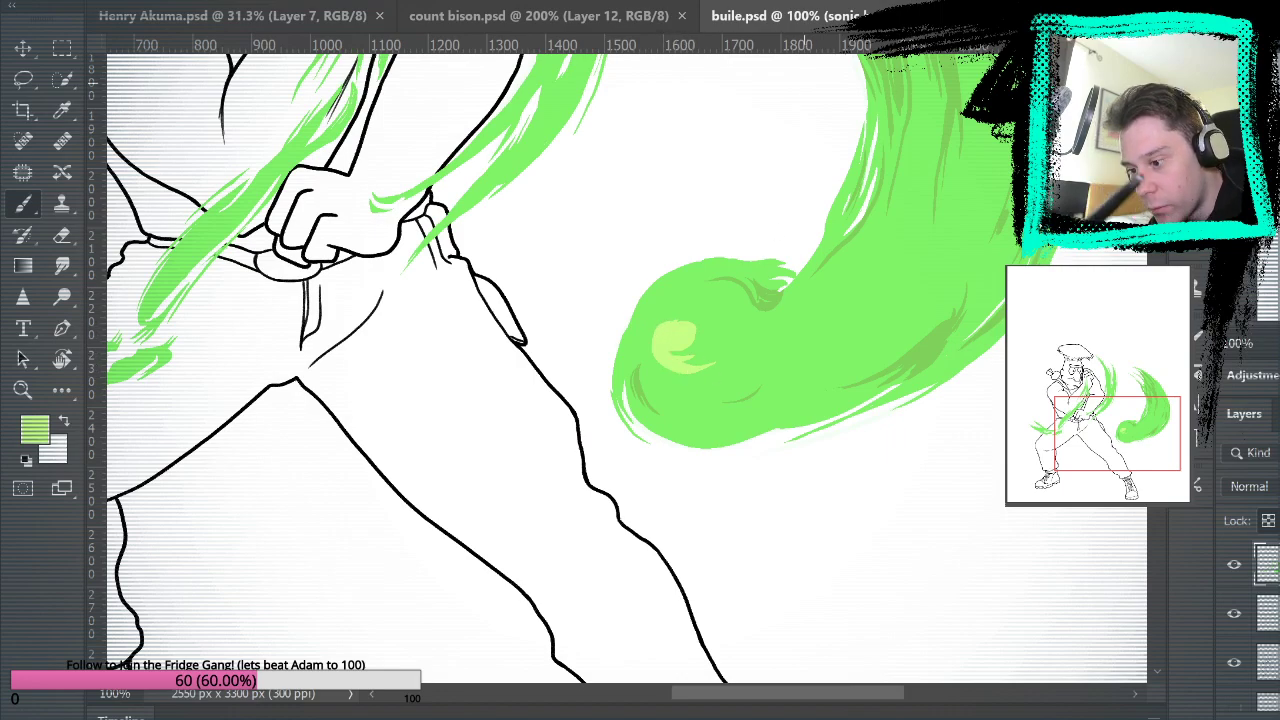
Brush curved yellow-green highlights along the bottom and outer rim of the swoosh's rounded head and around its inner curl.
{"action": "key", "text": "space"}
{"action": "left_click_drag", "start_coordinate": [968, 280], "coordinate": [870, 522]}
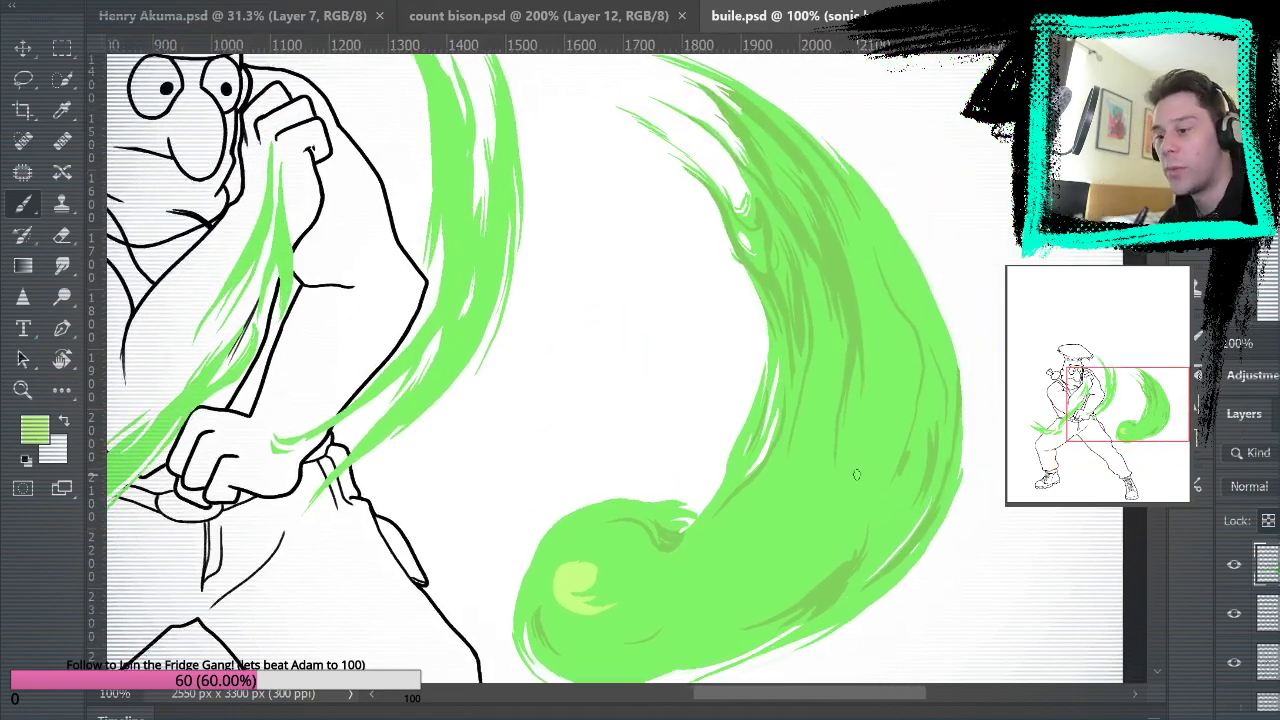
{"action": "key", "text": "space"}
{"action": "left_click_drag", "start_coordinate": [784, 503], "coordinate": [842, 323]}
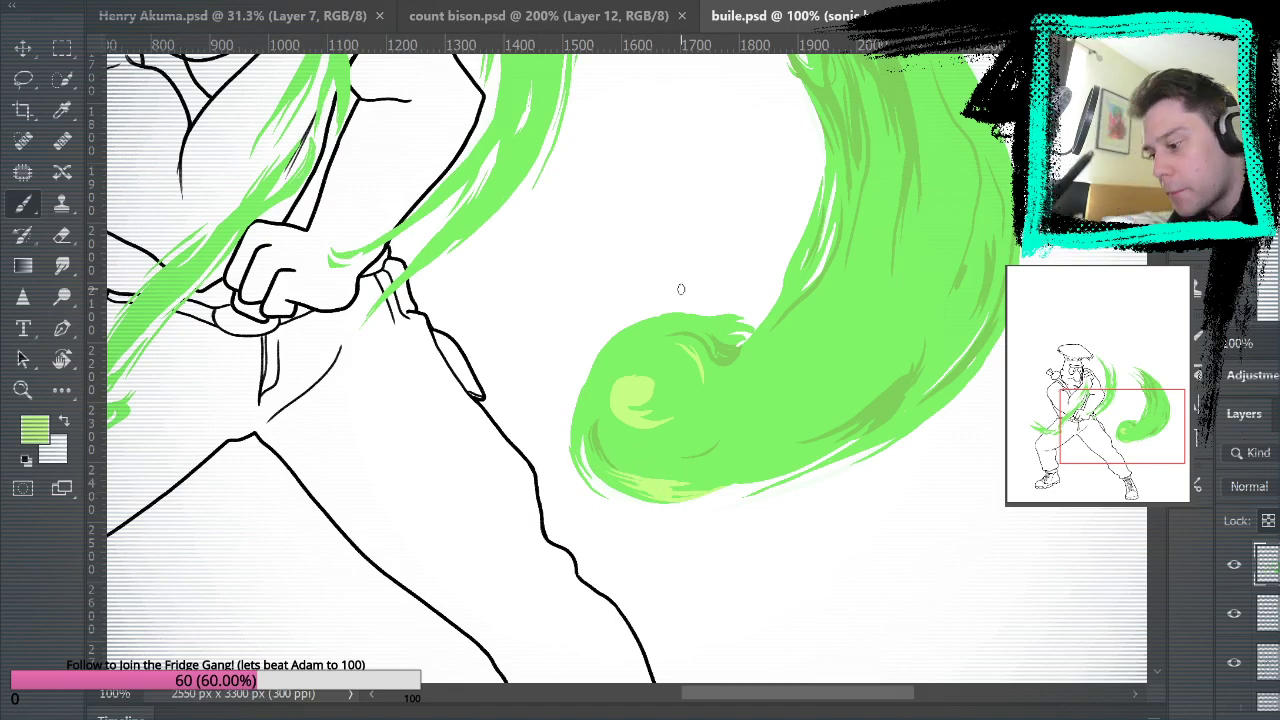
{"action": "mouse_move", "coordinate": [606, 427]}
{"action": "left_mouse_down"}
{"action": "mouse_move", "coordinate": [687, 471]}
{"action": "mouse_move", "coordinate": [638, 459]}
{"action": "mouse_move", "coordinate": [605, 398]}
{"action": "mouse_move", "coordinate": [615, 368]}
{"action": "mouse_move", "coordinate": [632, 446]}
{"action": "left_mouse_up"}
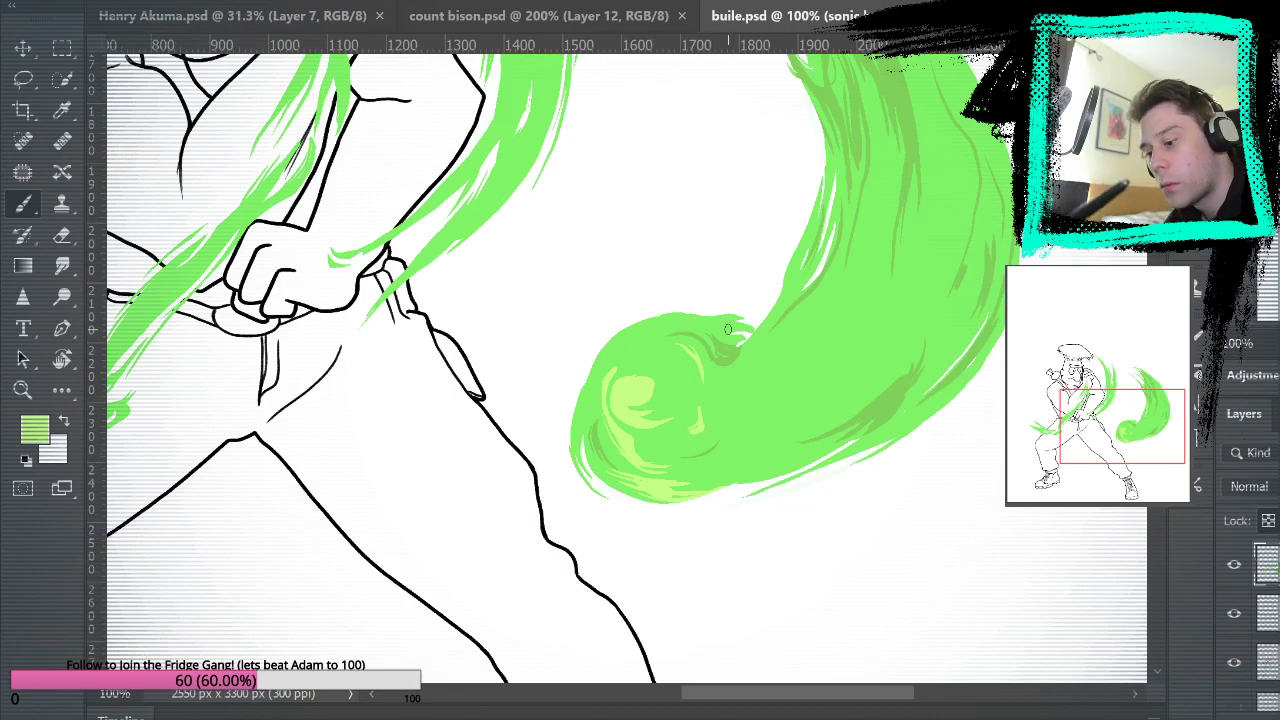
{"action": "mouse_move", "coordinate": [585, 465]}
{"action": "left_mouse_down"}
{"action": "mouse_move", "coordinate": [586, 396]}
{"action": "mouse_move", "coordinate": [584, 472]}
{"action": "mouse_move", "coordinate": [563, 426]}
{"action": "left_mouse_up"}
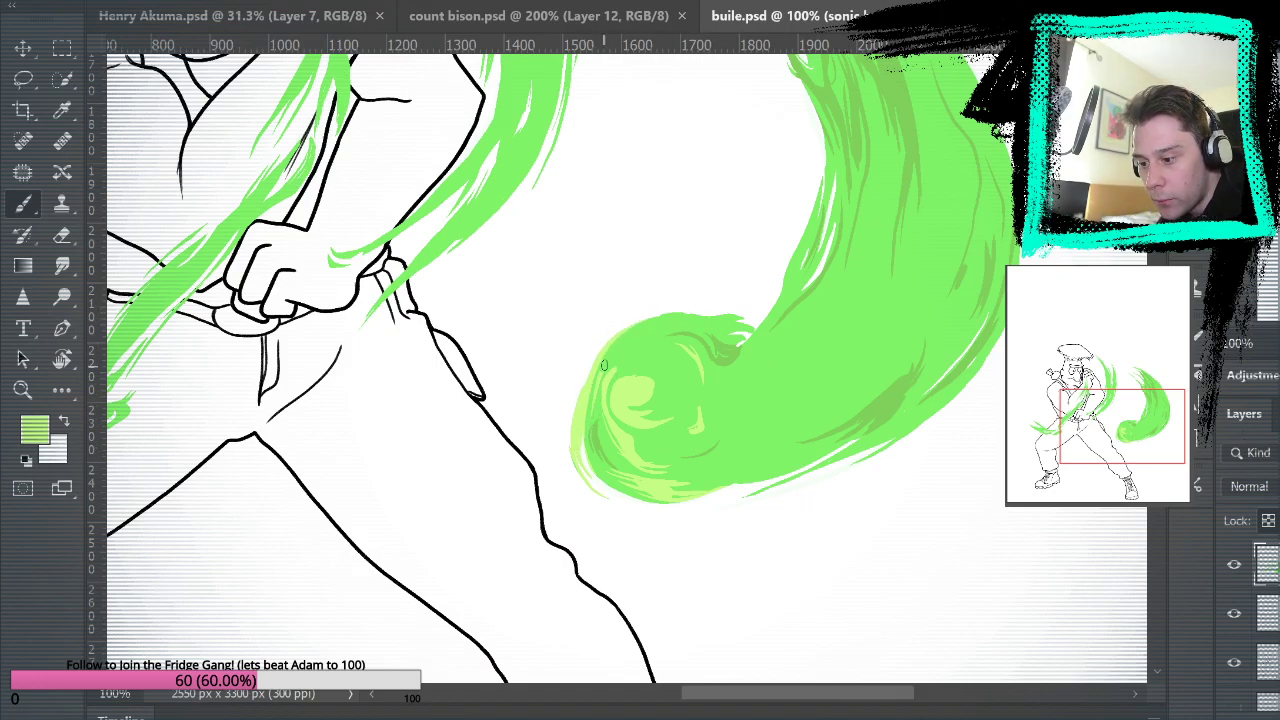
Outline a wavy, tapered yellow-green highlight from the rounded head up the large swoosh's lower bend and fill it in.
{"action": "left_click_drag", "start_coordinate": [926, 388], "coordinate": [1011, 520]}
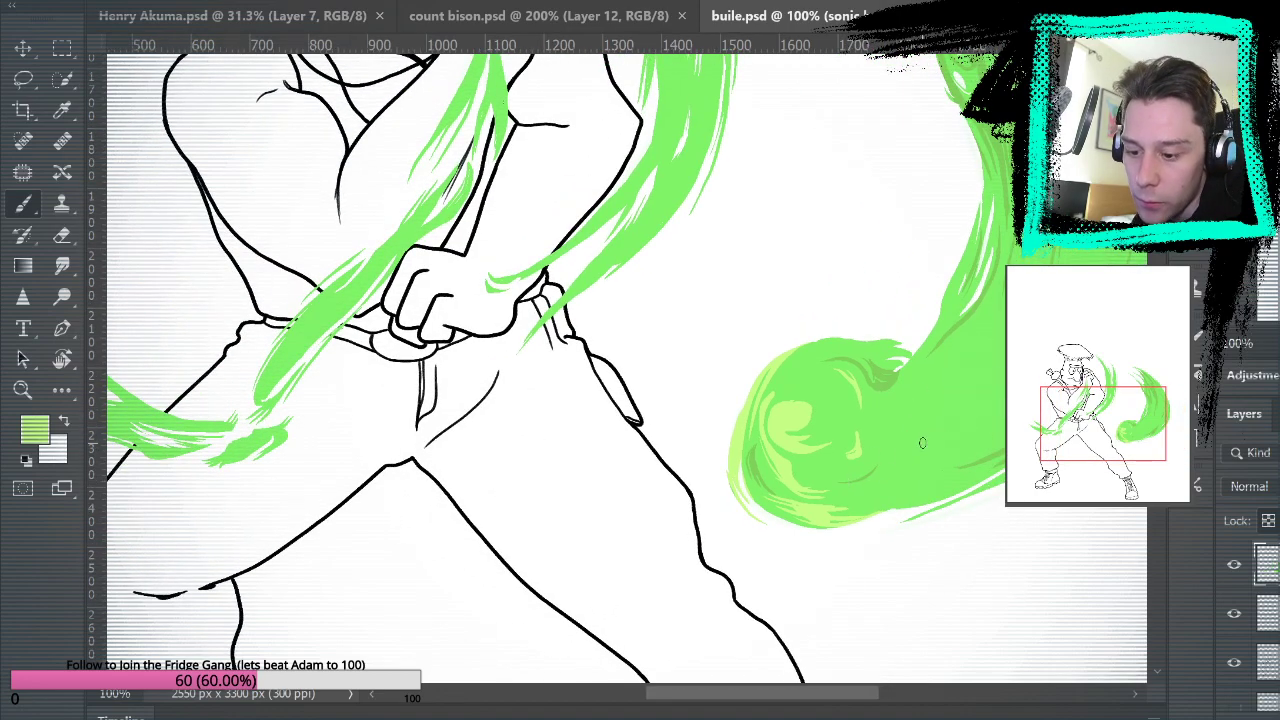
{"action": "left_click_drag", "start_coordinate": [878, 484], "coordinate": [1004, 370]}
{"action": "mouse_move", "coordinate": [876, 492]}
{"action": "left_mouse_down"}
{"action": "mouse_move", "coordinate": [912, 454]}
{"action": "mouse_move", "coordinate": [987, 416]}
{"action": "mouse_move", "coordinate": [1000, 385]}
{"action": "left_mouse_up"}
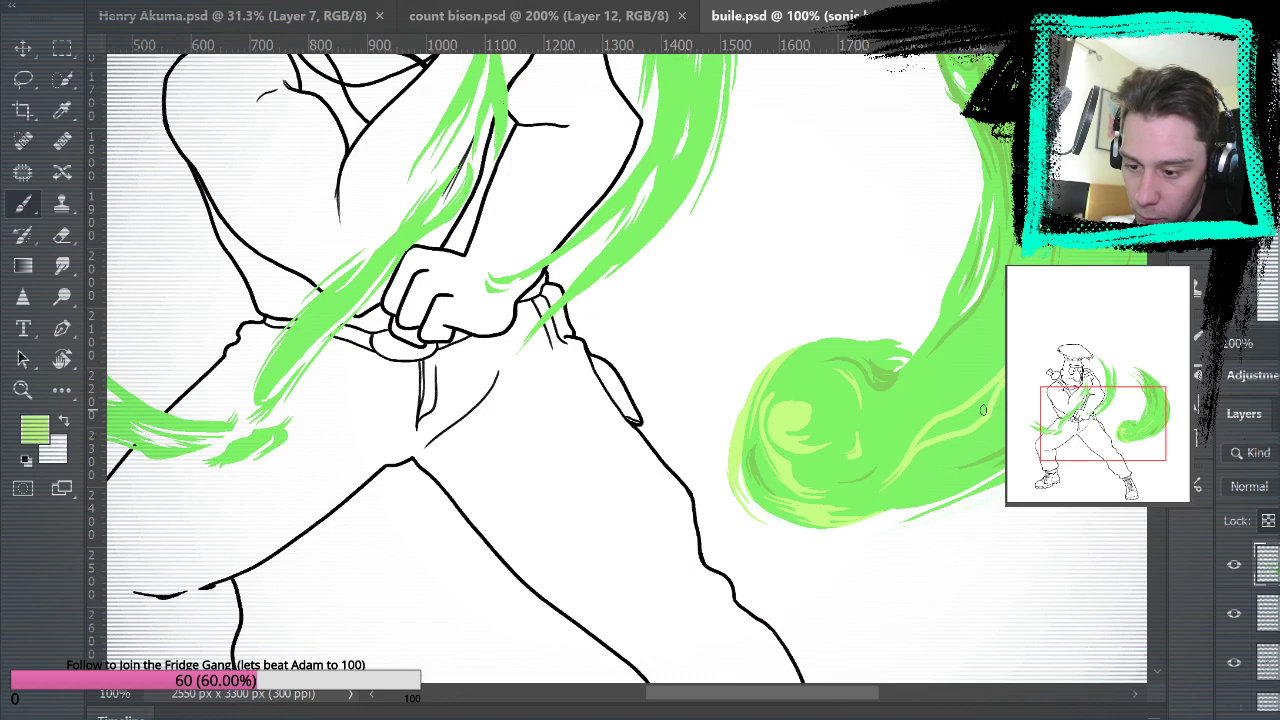
{"action": "mouse_move", "coordinate": [953, 433]}
{"action": "left_mouse_down"}
{"action": "mouse_move", "coordinate": [995, 383]}
{"action": "mouse_move", "coordinate": [921, 444]}
{"action": "left_mouse_up"}
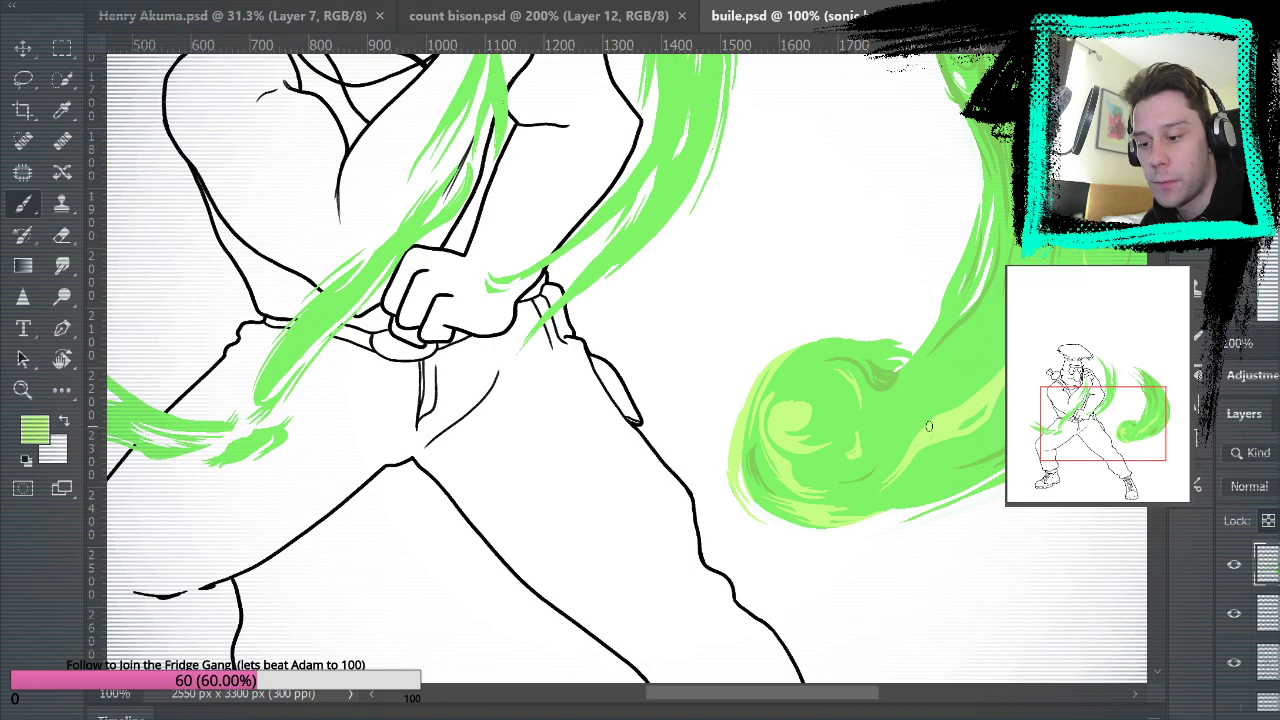
Brush tapered yellow-green highlights up the large swoosh's bend and add a thin highlight streak along its upper outer body.
{"action": "mouse_move", "coordinate": [906, 443]}
{"action": "left_mouse_down"}
{"action": "mouse_move", "coordinate": [971, 387]}
{"action": "mouse_move", "coordinate": [988, 306]}
{"action": "left_mouse_up"}
{"action": "left_click_drag", "start_coordinate": [976, 322], "coordinate": [920, 389]}
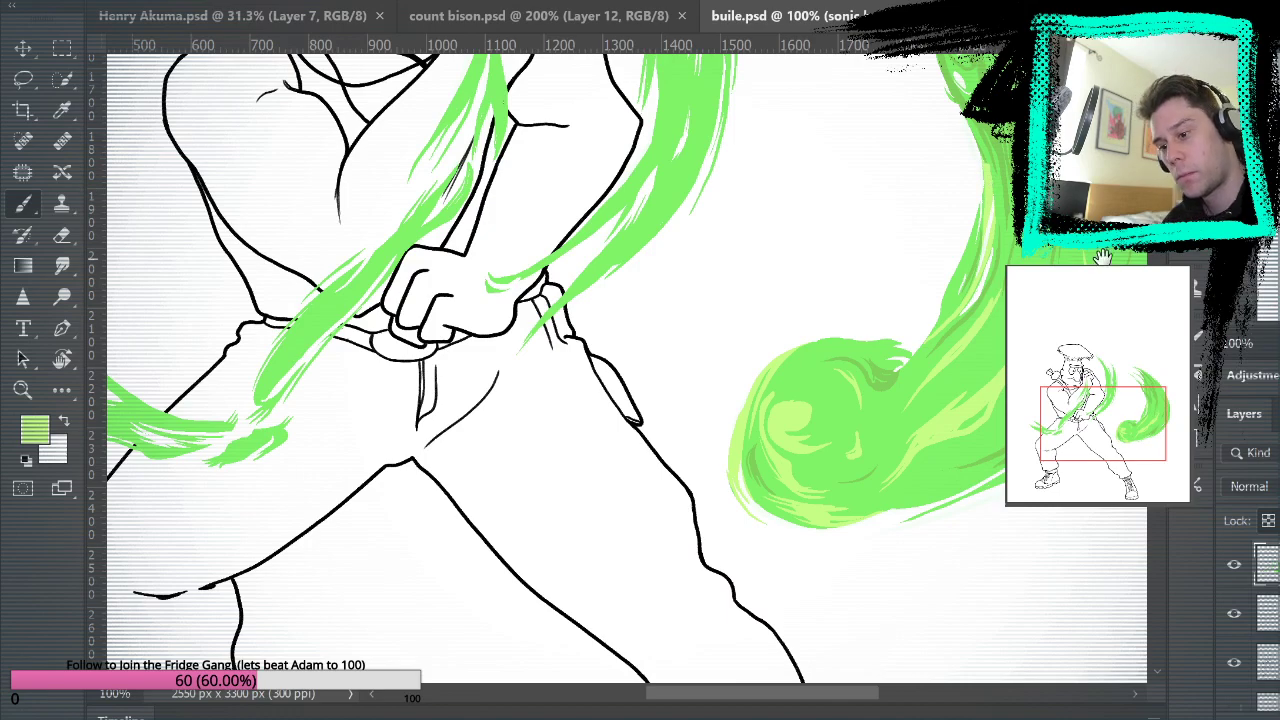
{"action": "scroll", "coordinate": [940, 534], "scroll_direction": "up", "scroll_amount": 3}
{"action": "scroll", "coordinate": [994, 423], "scroll_direction": "down", "scroll_amount": 4}
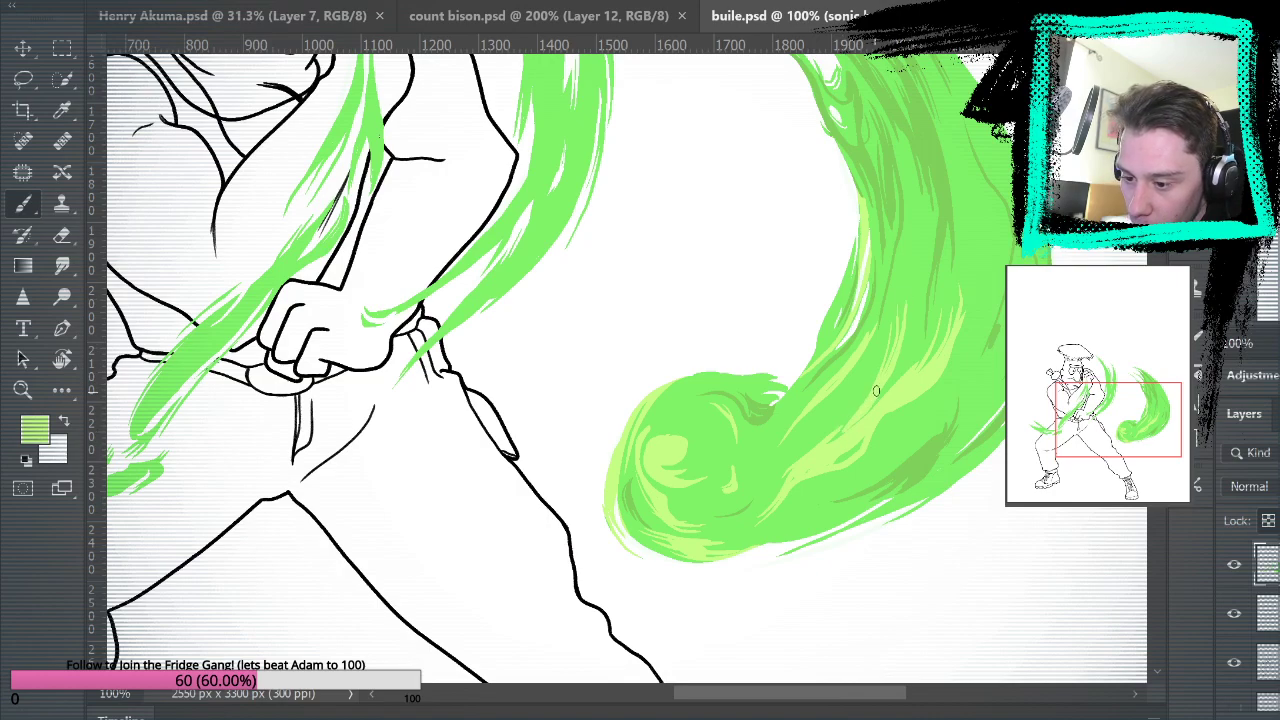
{"action": "mouse_move", "coordinate": [1080, 418]}
{"action": "left_mouse_down"}
{"action": "mouse_move", "coordinate": [1071, 558]}
{"action": "mouse_move", "coordinate": [1043, 468]}
{"action": "left_mouse_up"}
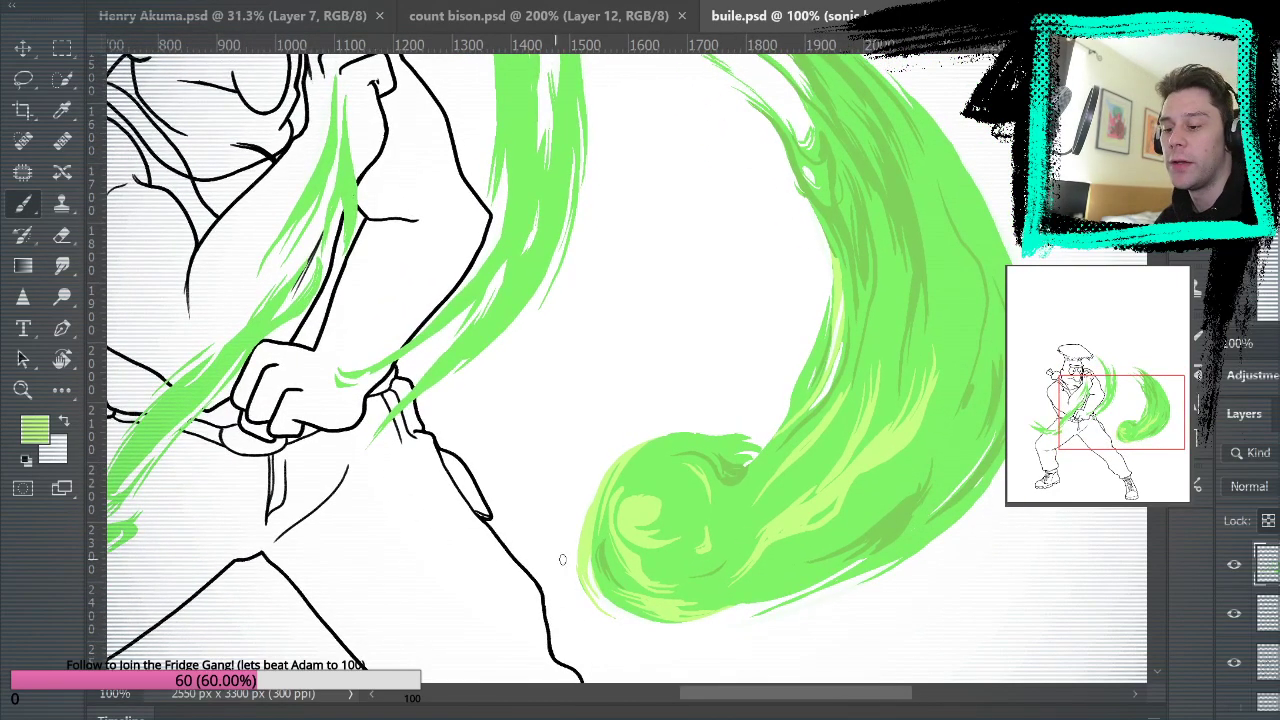
{"action": "mouse_move", "coordinate": [558, 529]}
{"action": "left_mouse_down"}
{"action": "mouse_move", "coordinate": [810, 83]}
{"action": "mouse_move", "coordinate": [859, 483]}
{"action": "mouse_move", "coordinate": [525, 620]}
{"action": "mouse_move", "coordinate": [901, 341]}
{"action": "mouse_move", "coordinate": [797, 83]}
{"action": "mouse_move", "coordinate": [854, 528]}
{"action": "mouse_move", "coordinate": [578, 643]}
{"action": "left_mouse_up"}
{"action": "key", "text": "ctrl+z"}
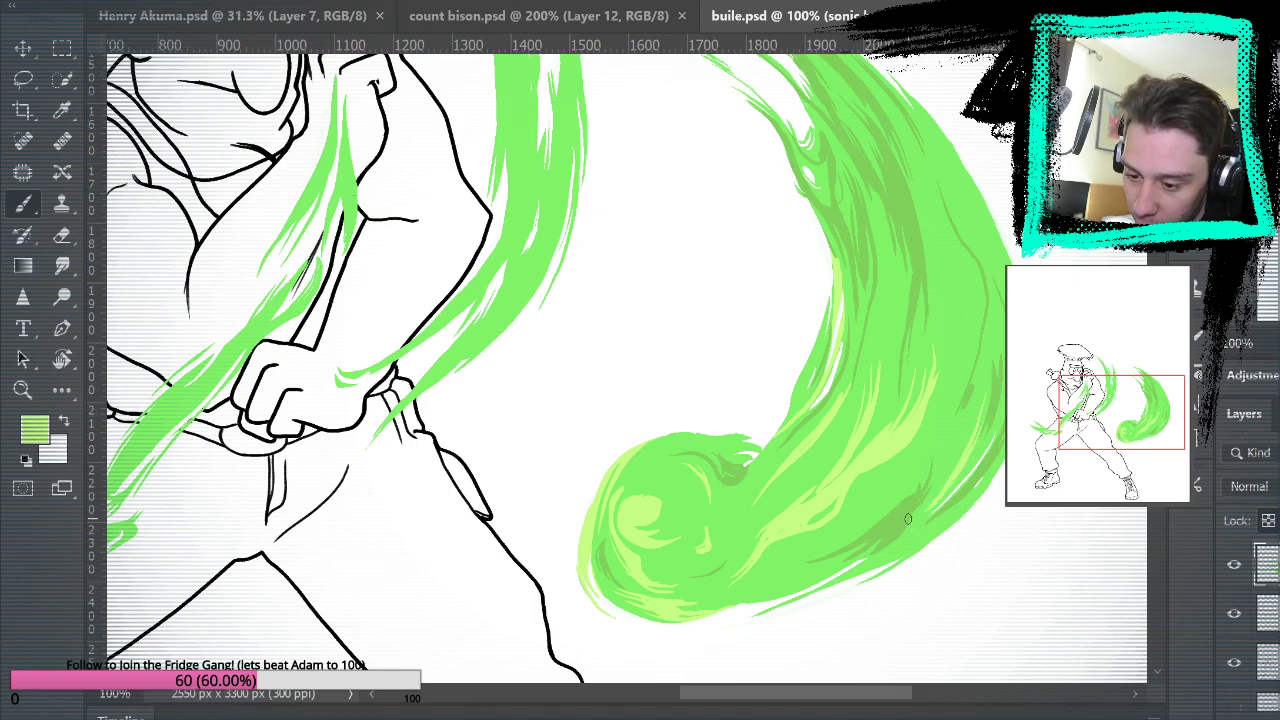
{"action": "scroll", "coordinate": [981, 406], "scroll_direction": "up", "scroll_amount": 3}
{"action": "left_click_drag", "start_coordinate": [870, 194], "coordinate": [933, 321]}
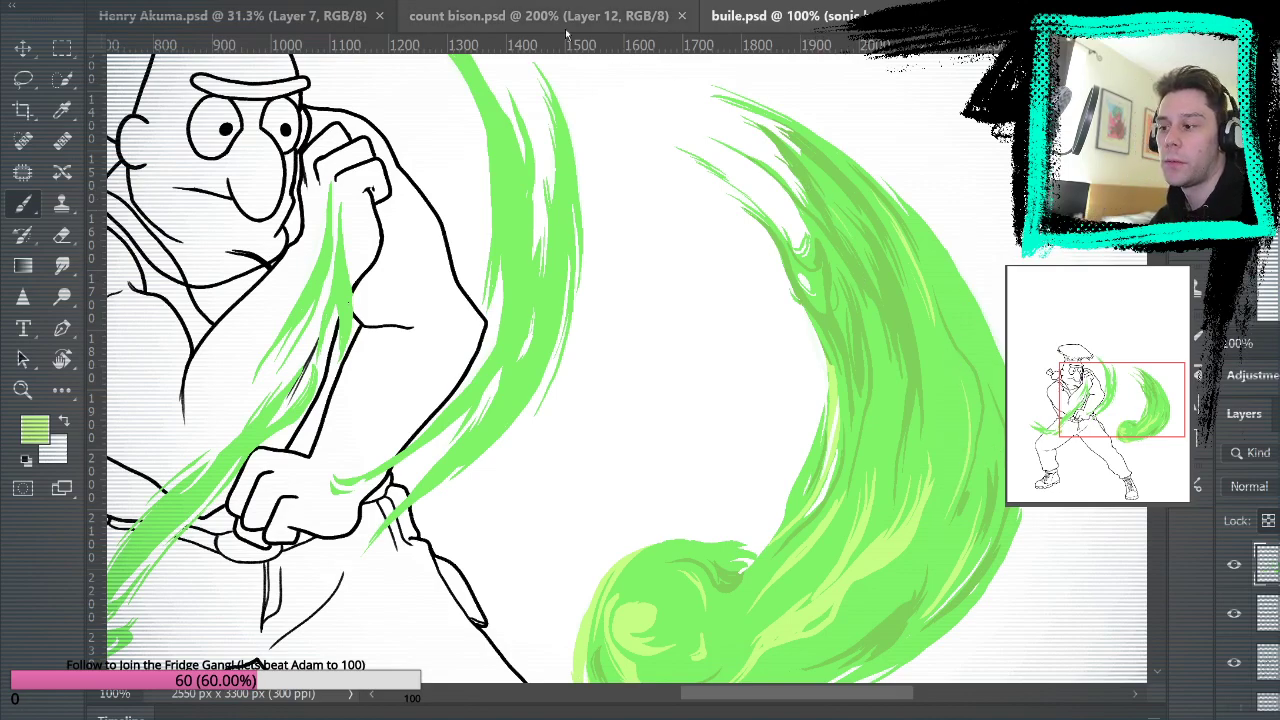
Paint darker green streaks down the inner and middle strands of the curved swoosh behind the fighter's raised hand.
{"action": "key", "text": "ctrl+0"}
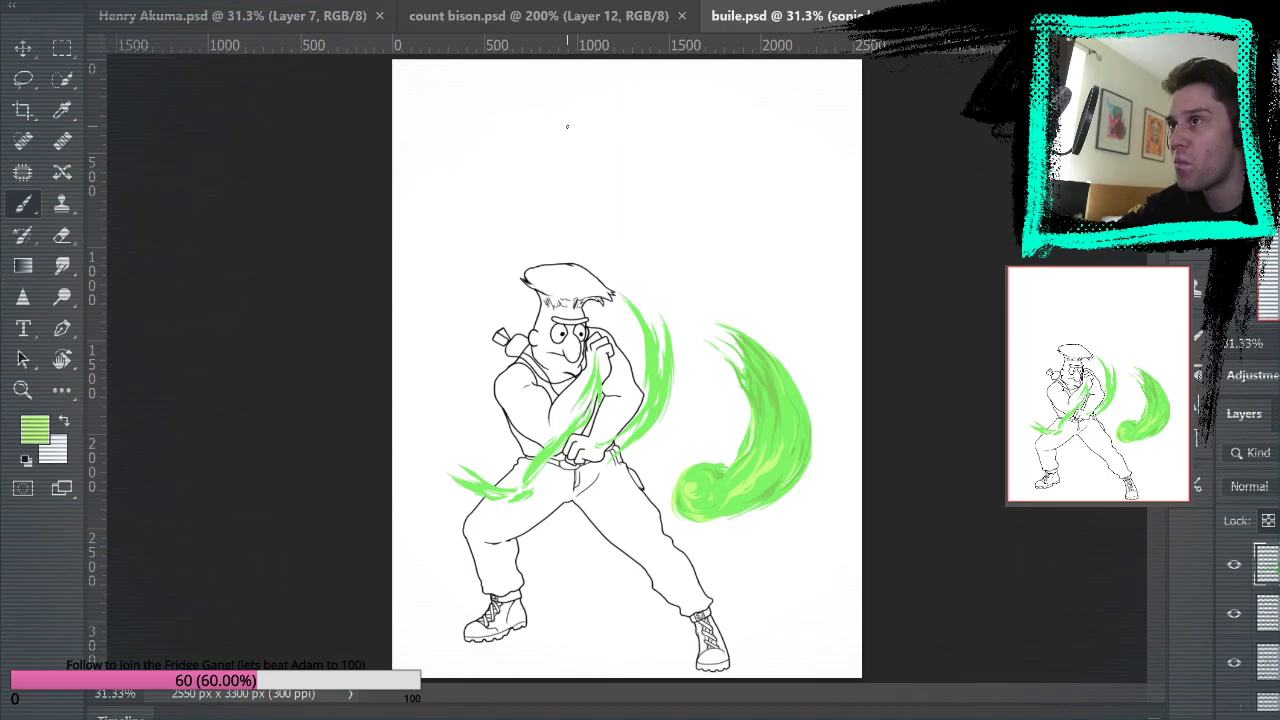
{"action": "key", "text": "z"}
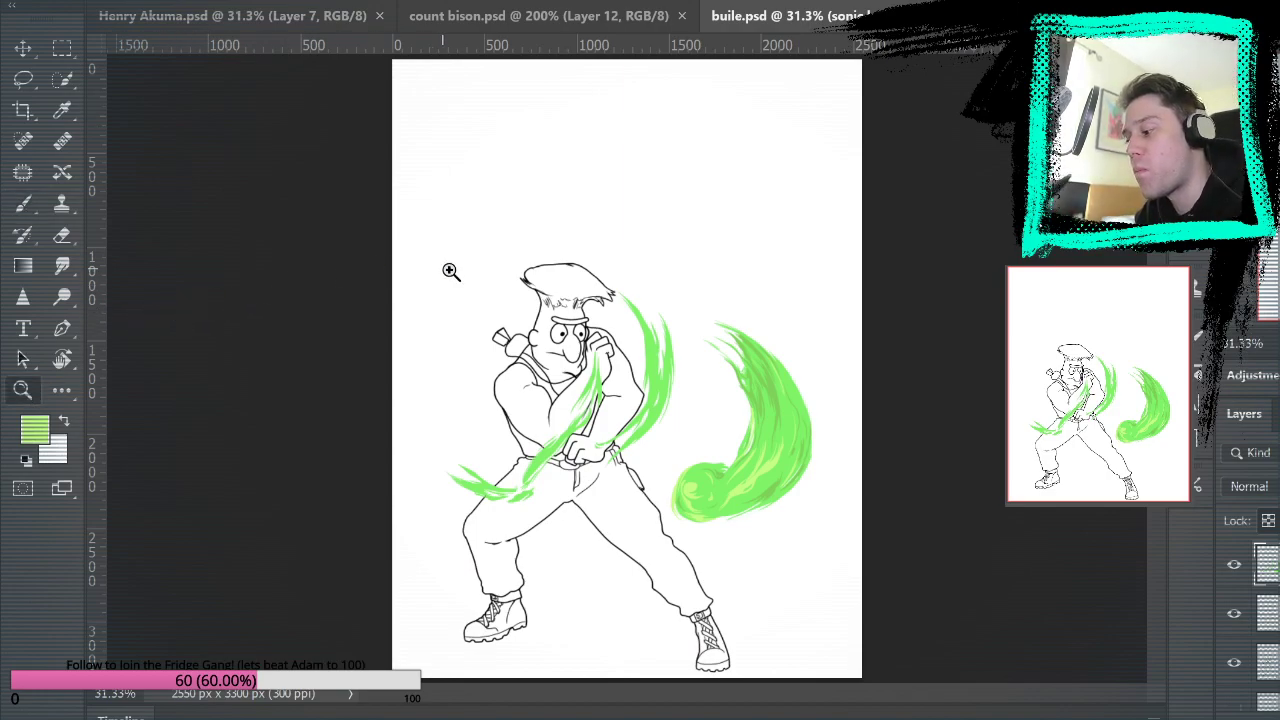
{"action": "left_click", "coordinate": [669, 383]}
{"action": "left_click", "coordinate": [680, 391]}
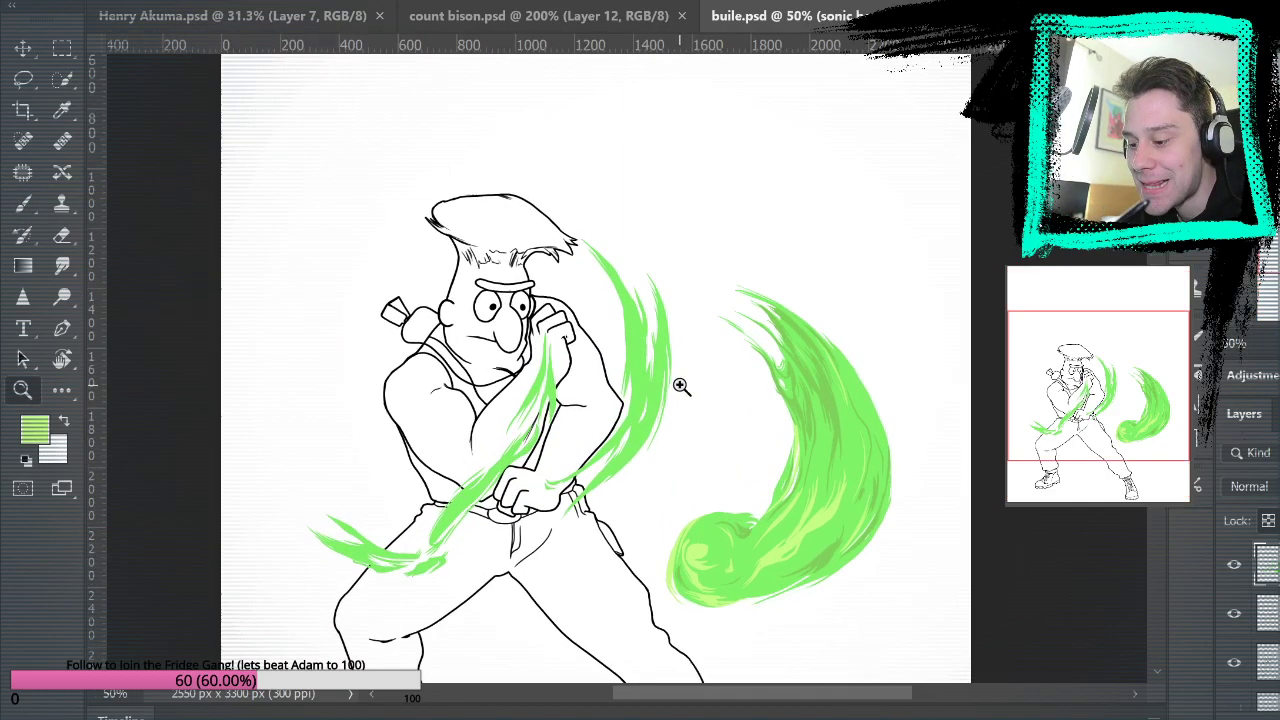
{"action": "left_click", "coordinate": [680, 391]}
{"action": "key", "text": "b"}
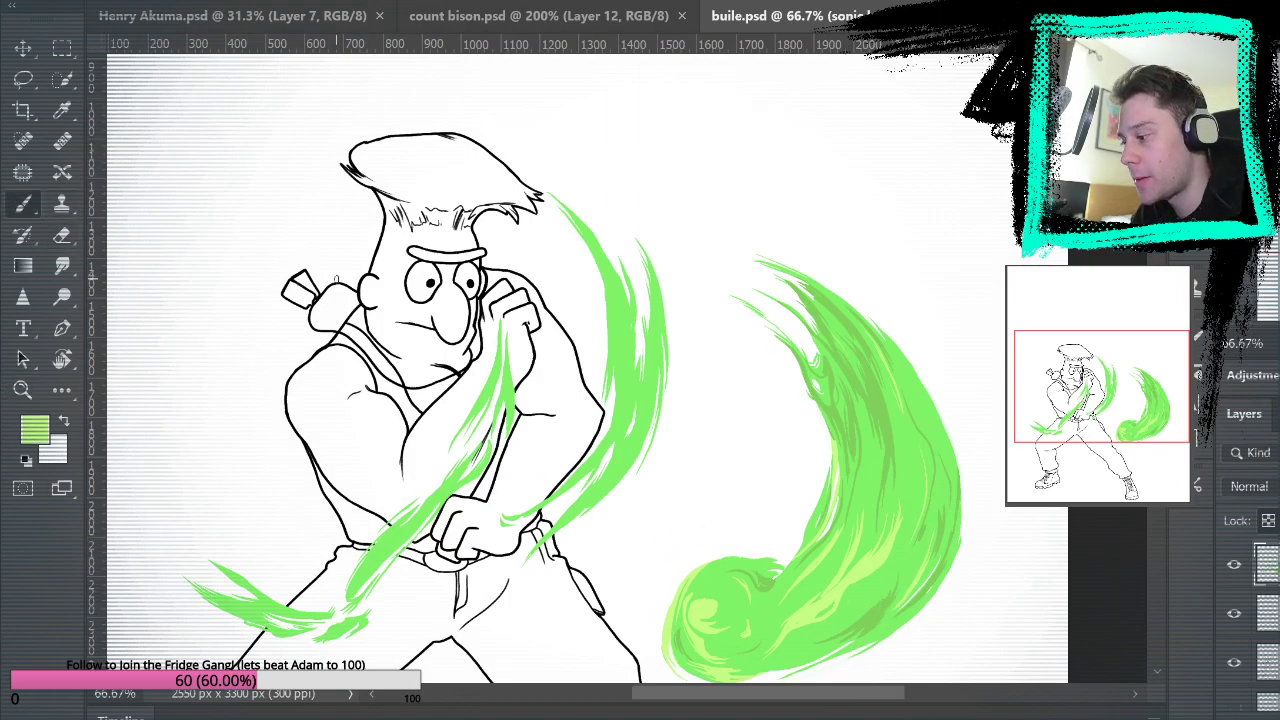
{"action": "key", "text": "z"}
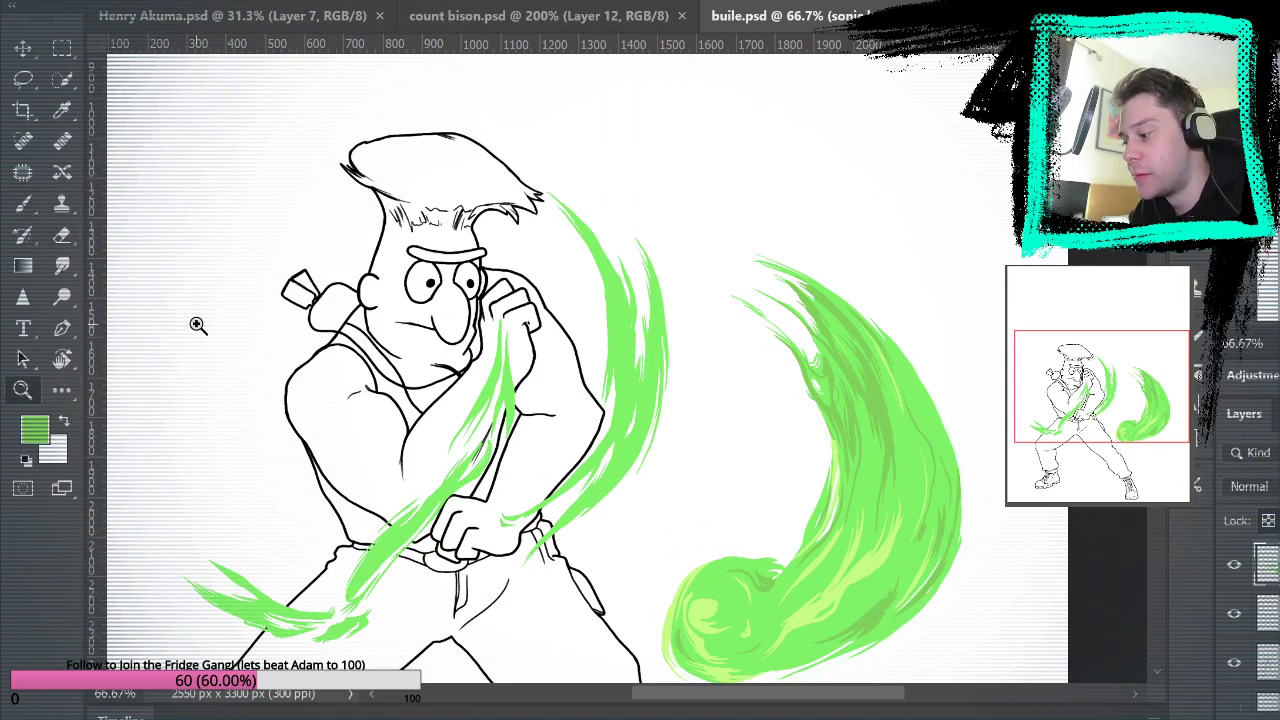
{"action": "left_click", "coordinate": [616, 374]}
{"action": "left_click", "coordinate": [616, 374]}
{"action": "key", "text": "b"}
{"action": "left_click_drag", "start_coordinate": [638, 173], "coordinate": [750, 315]}
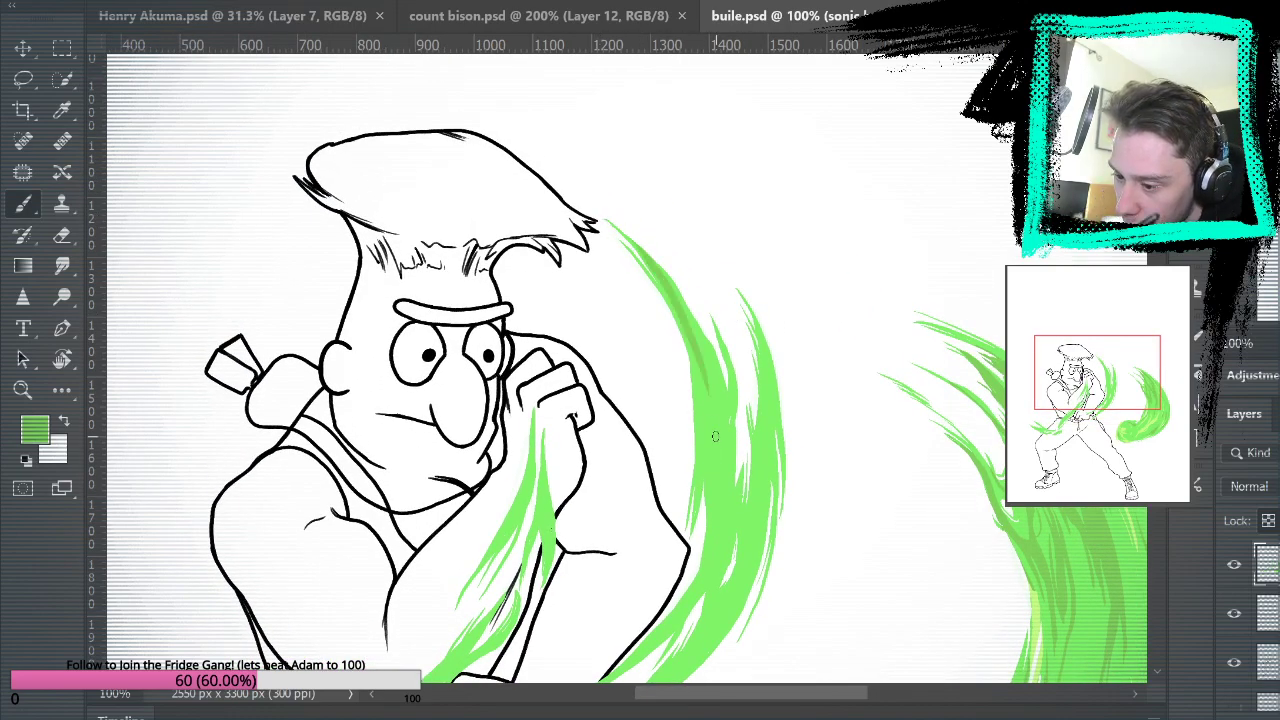
{"action": "mouse_move", "coordinate": [712, 449]}
{"action": "left_mouse_down"}
{"action": "mouse_move", "coordinate": [709, 368]}
{"action": "mouse_move", "coordinate": [655, 252]}
{"action": "left_mouse_up"}
{"action": "mouse_move", "coordinate": [714, 469]}
{"action": "left_mouse_down"}
{"action": "mouse_move", "coordinate": [714, 375]}
{"action": "mouse_move", "coordinate": [689, 313]}
{"action": "left_mouse_up"}
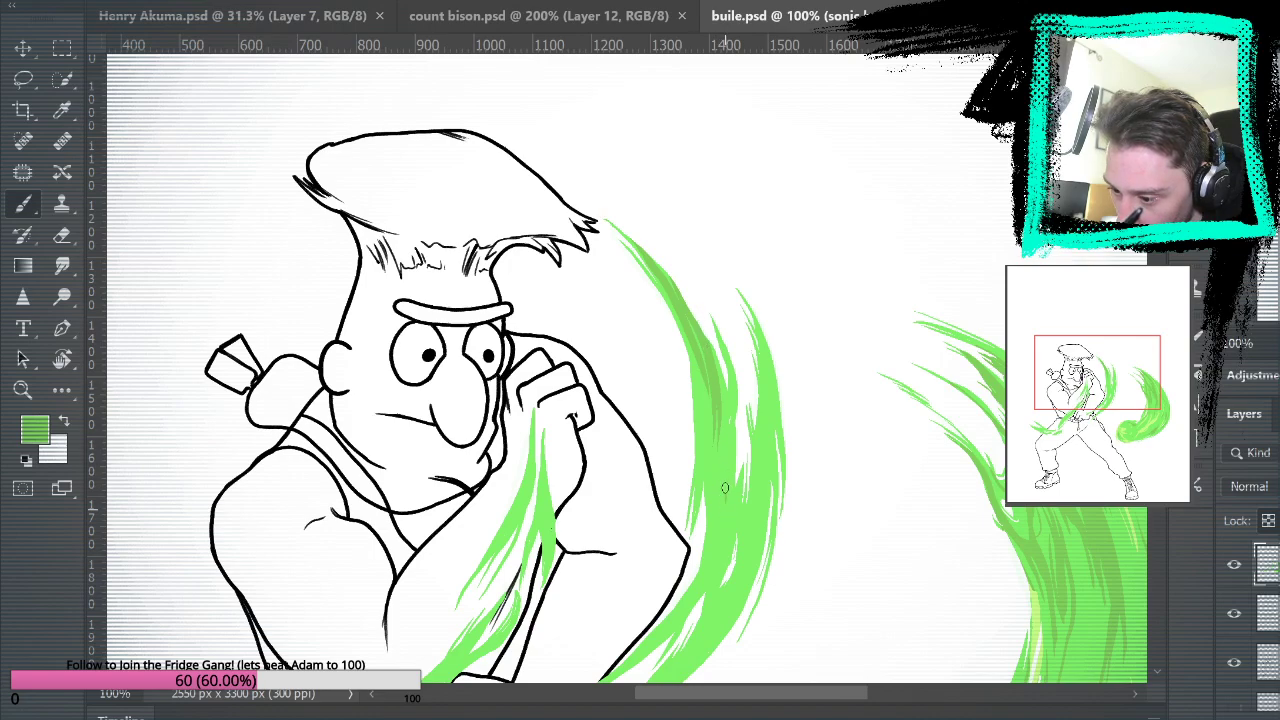
{"action": "left_click_drag", "start_coordinate": [690, 543], "coordinate": [703, 408]}
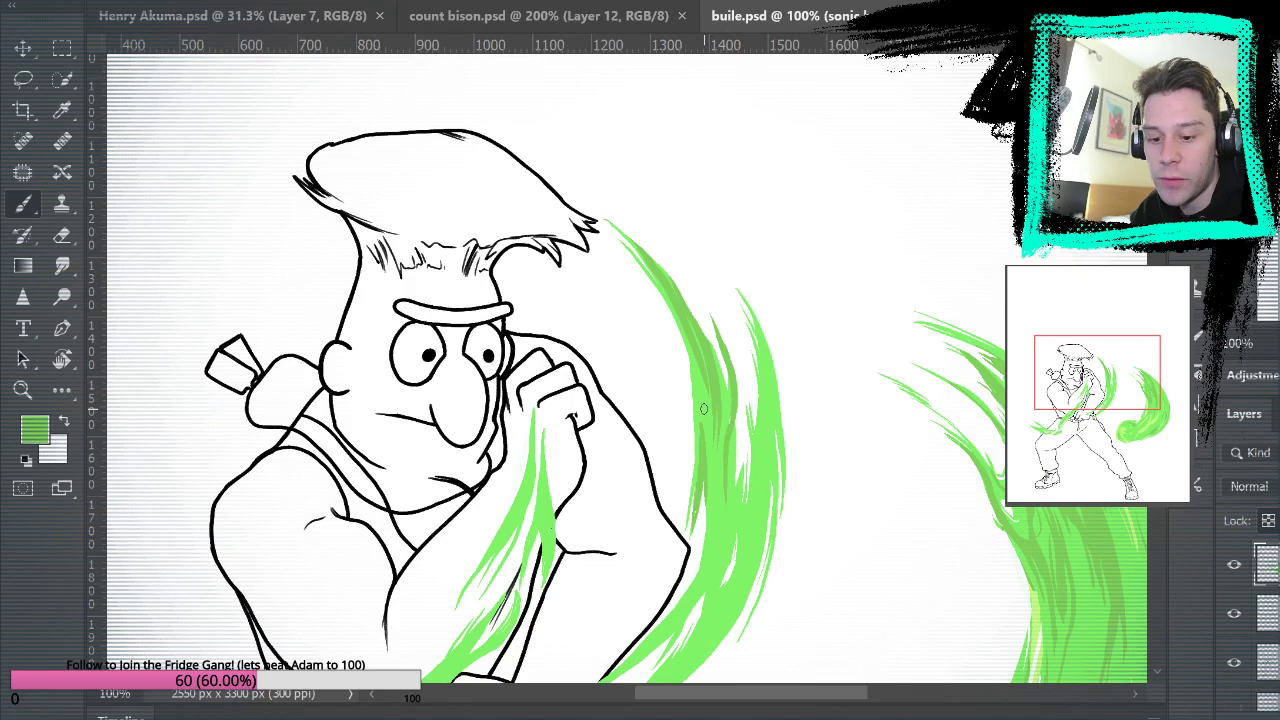
Hide the line art and the white background layers so only the green swooshes show on transparency.
{"action": "key", "text": "alt+bracketleft"}
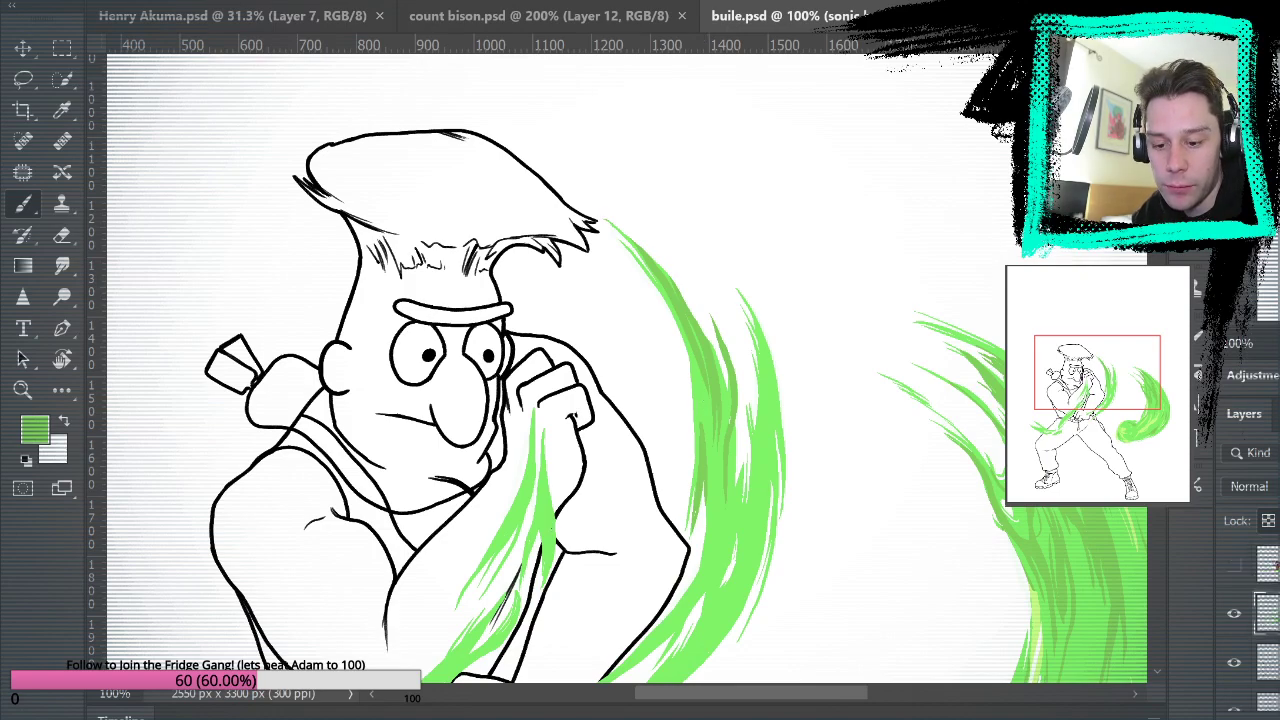
{"action": "key", "text": "ctrl+comma"}
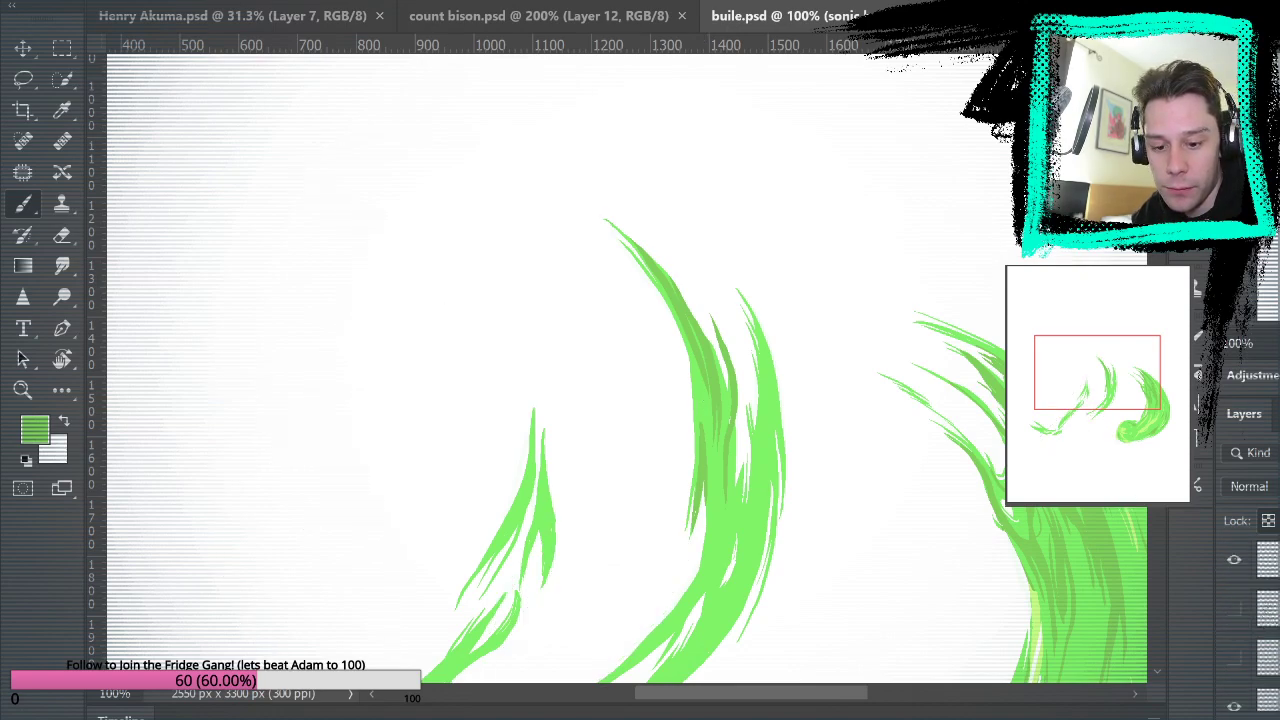
{"action": "key", "text": "alt+bracketleft"}
{"action": "key", "text": "ctrl+comma"}
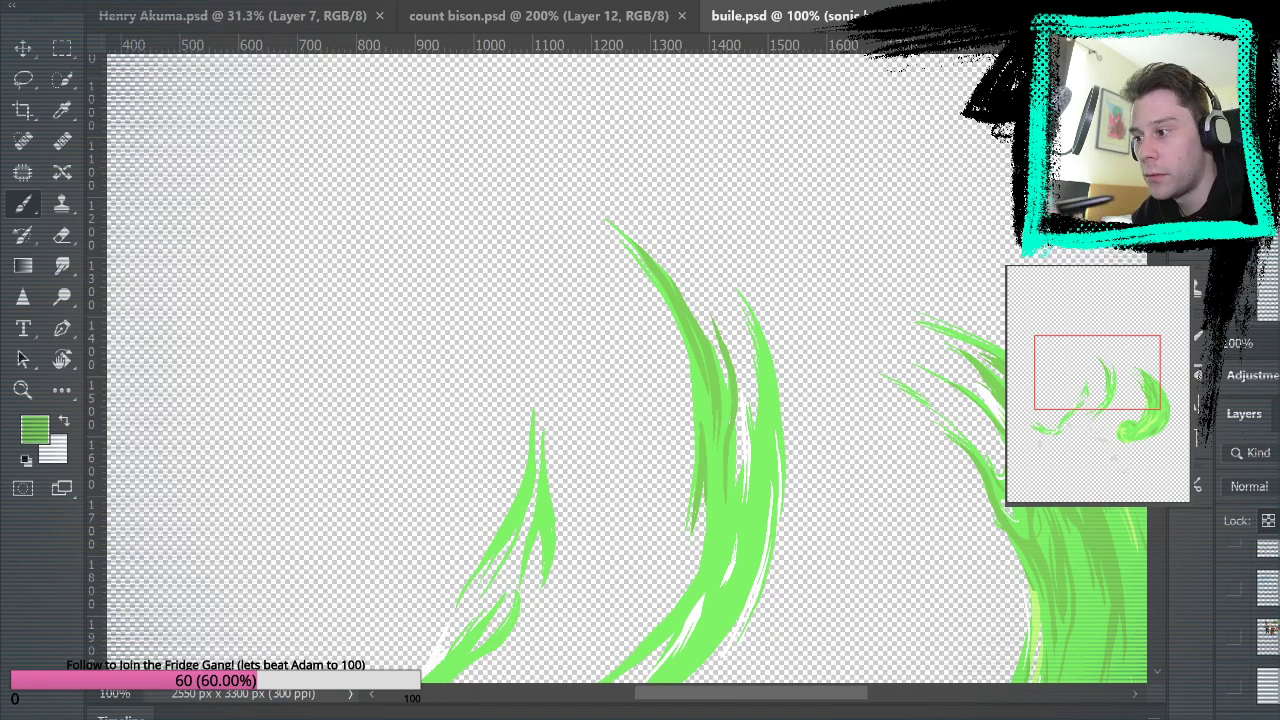
Select the leftover white patches between the strands of the swooshes, delete them and clear the selection.
{"action": "key", "text": "i"}
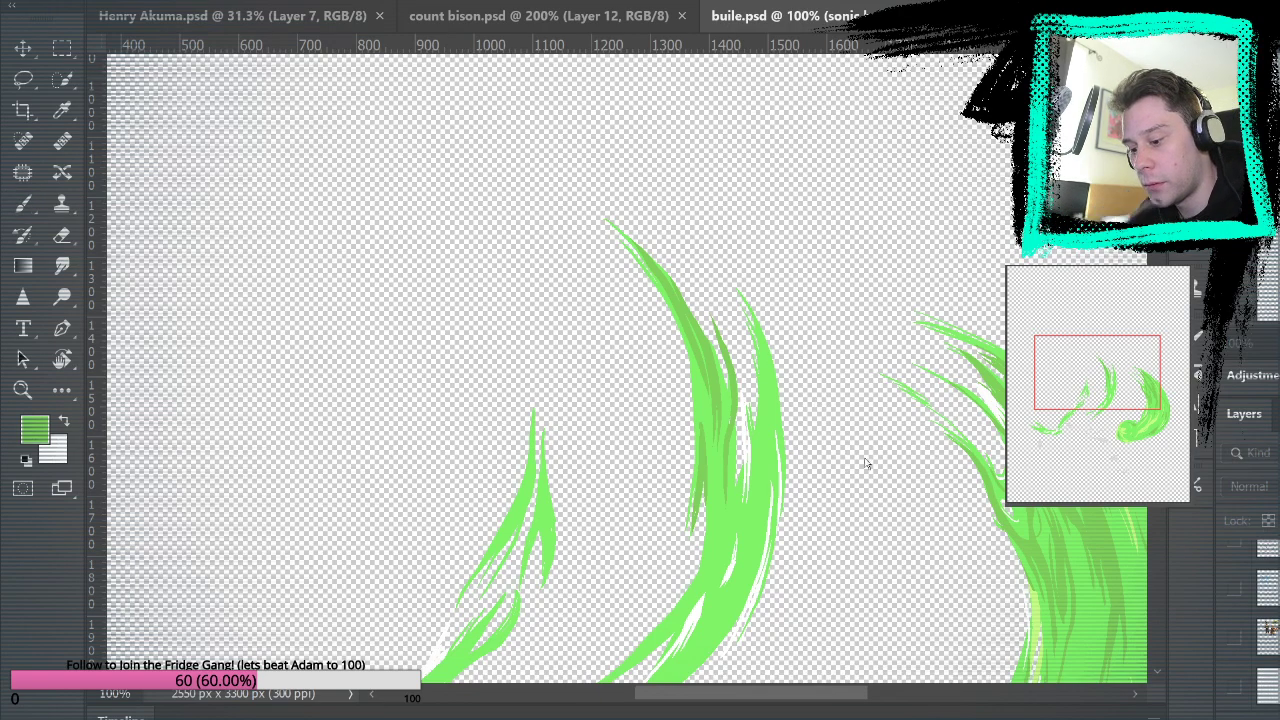
{"action": "left_click", "coordinate": [694, 619]}
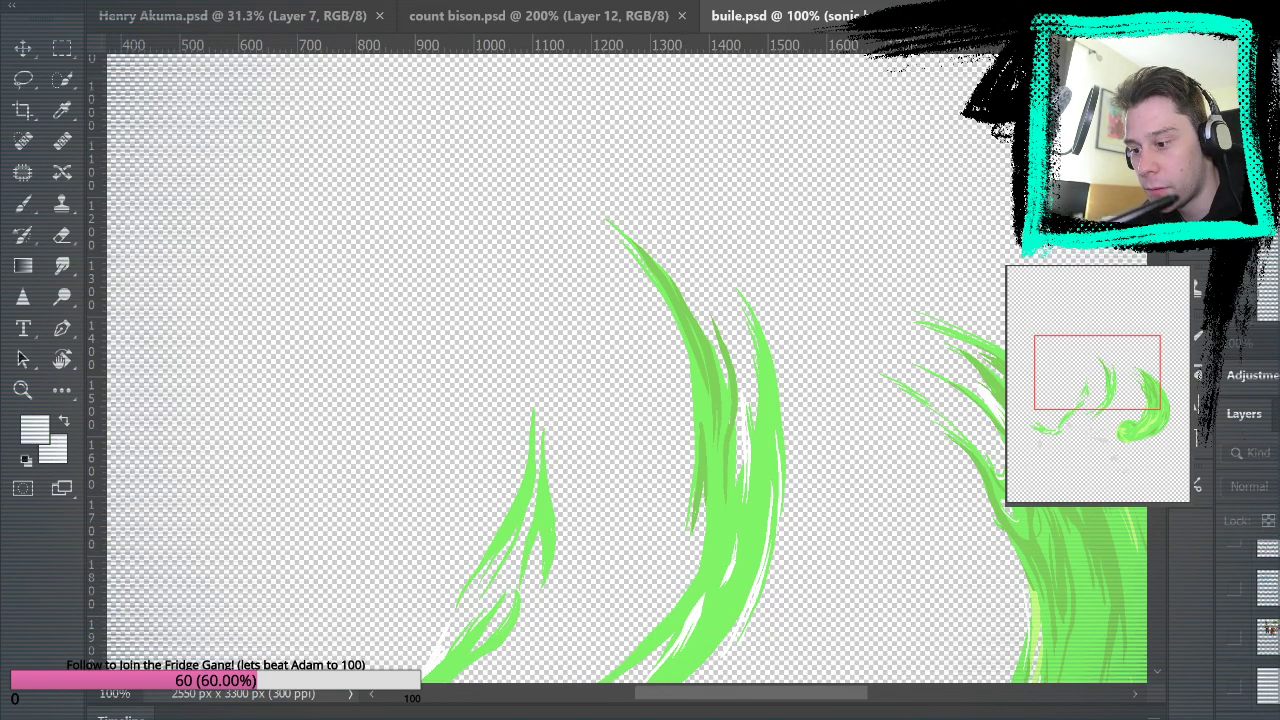
{"action": "key", "text": "b"}
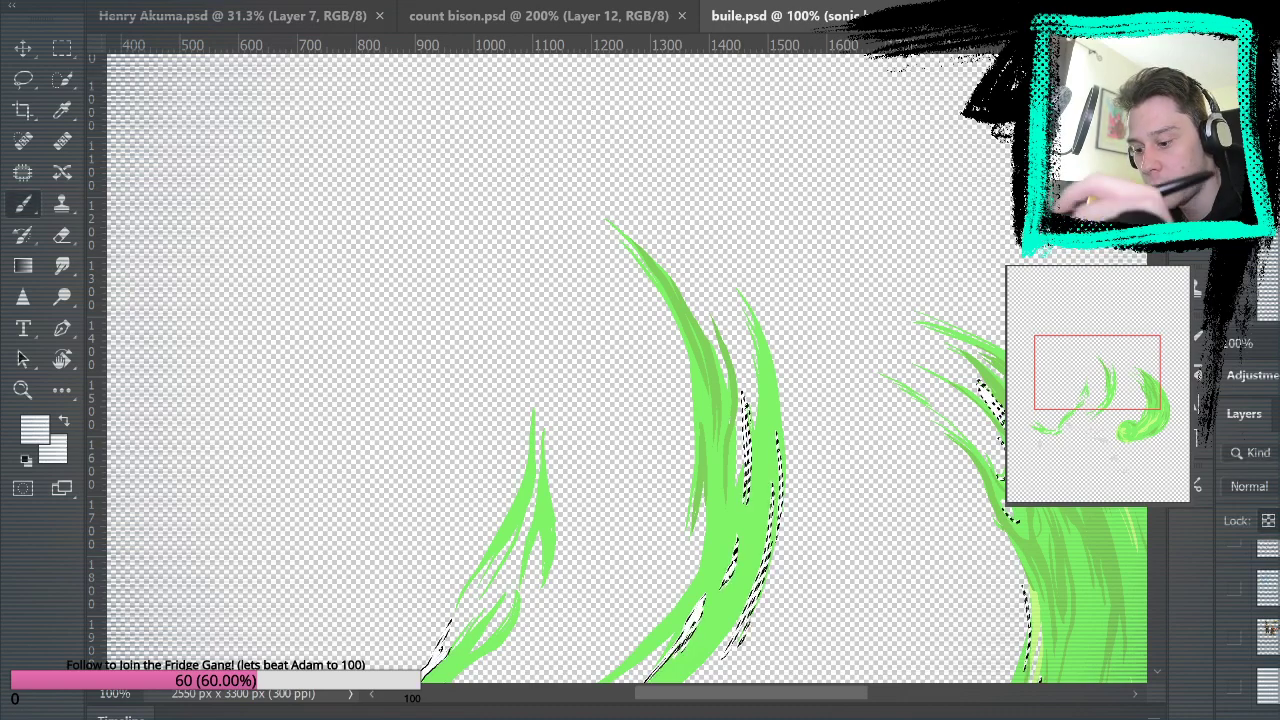
{"action": "key", "text": "m"}
{"action": "key", "text": "ctrl+d"}
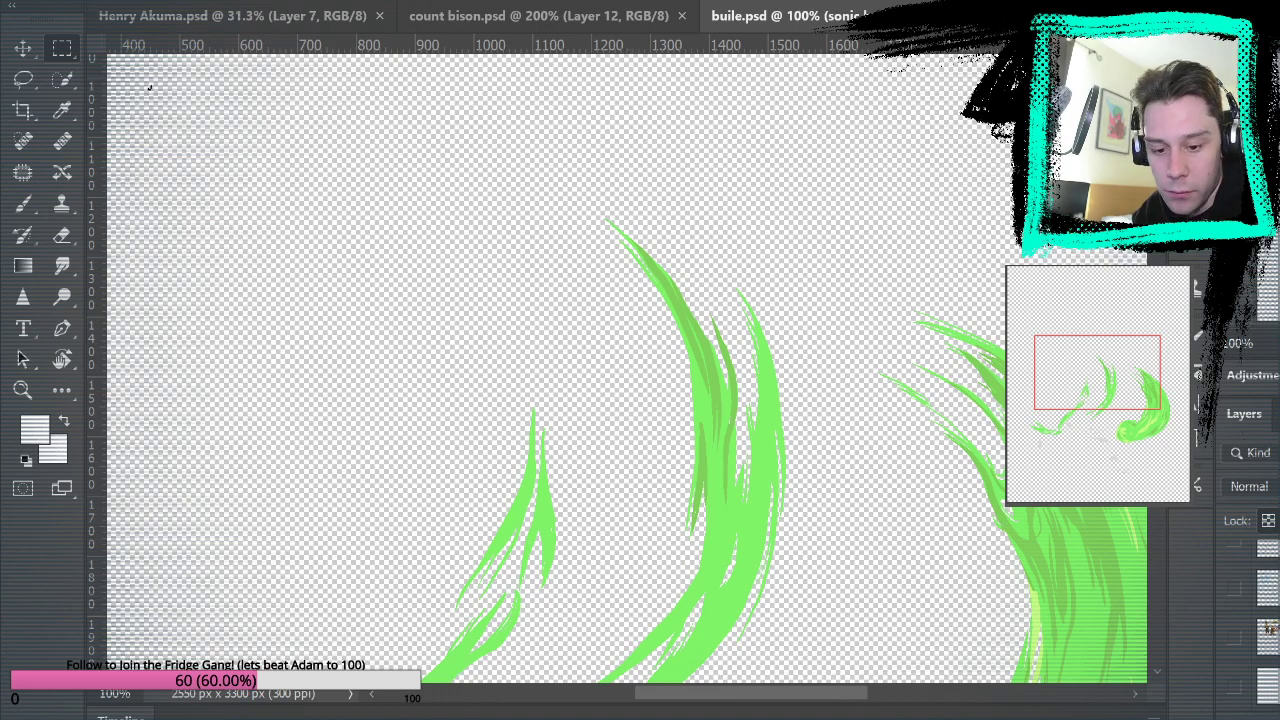
Show the white background, the fighter's colour layers and the line art again.
{"action": "left_click", "coordinate": [1234, 686]}
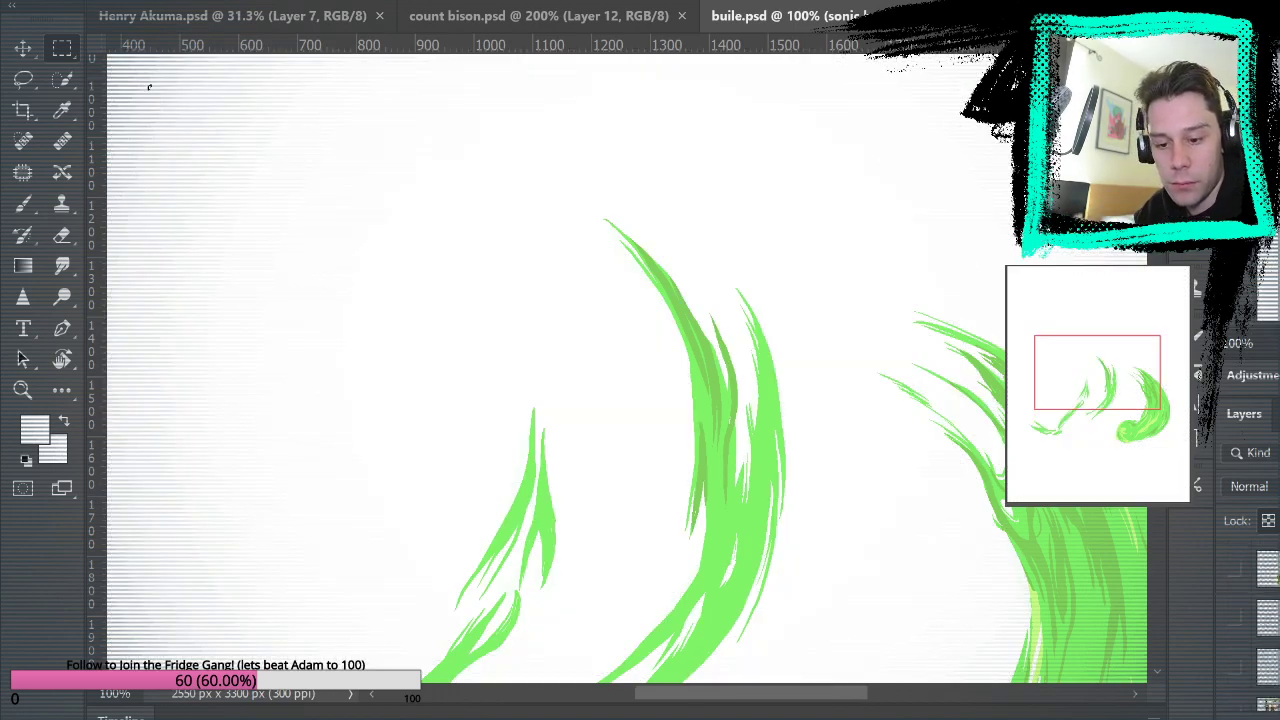
{"action": "left_click", "coordinate": [1238, 563]}
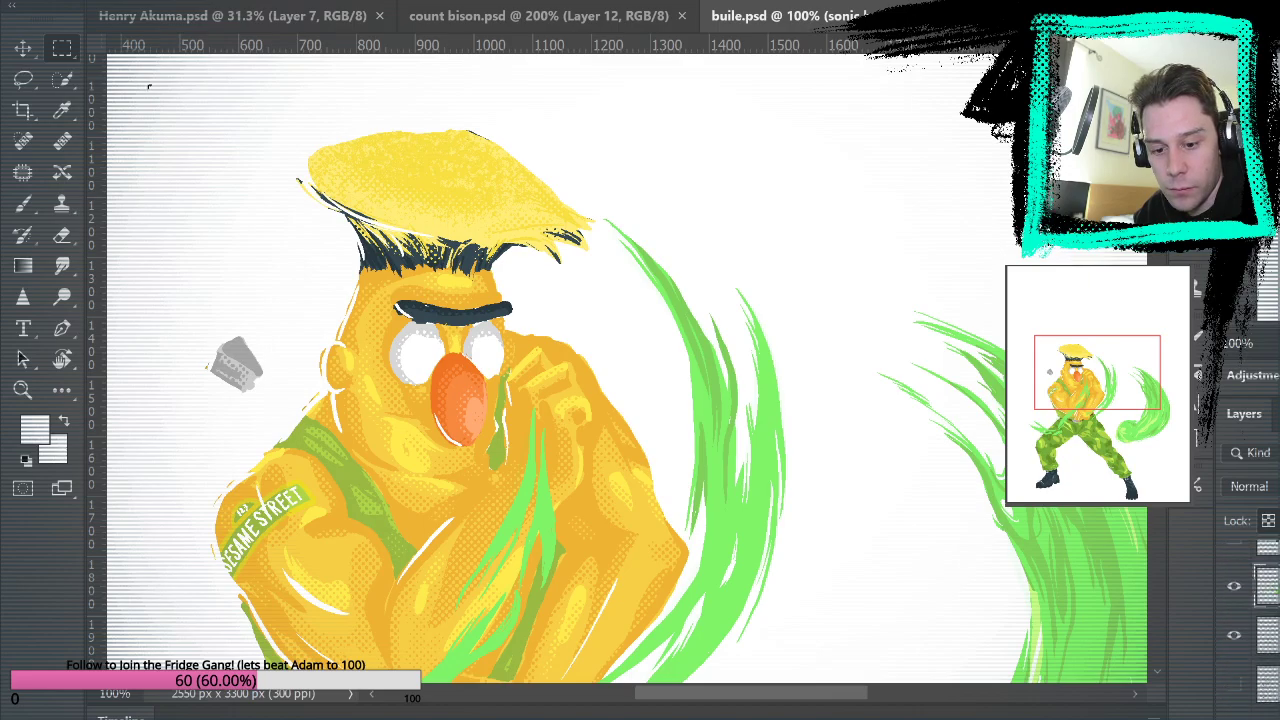
{"action": "left_click", "coordinate": [1236, 681]}
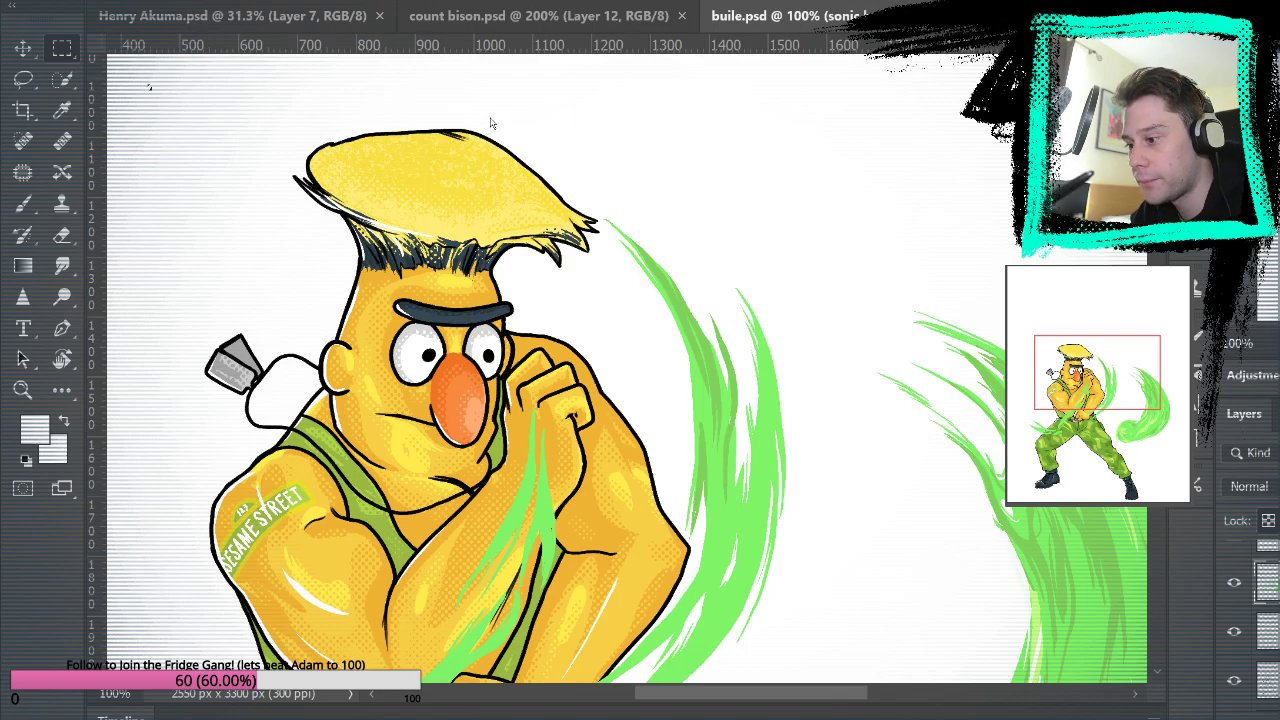
{"action": "key", "text": "ctrl+0"}
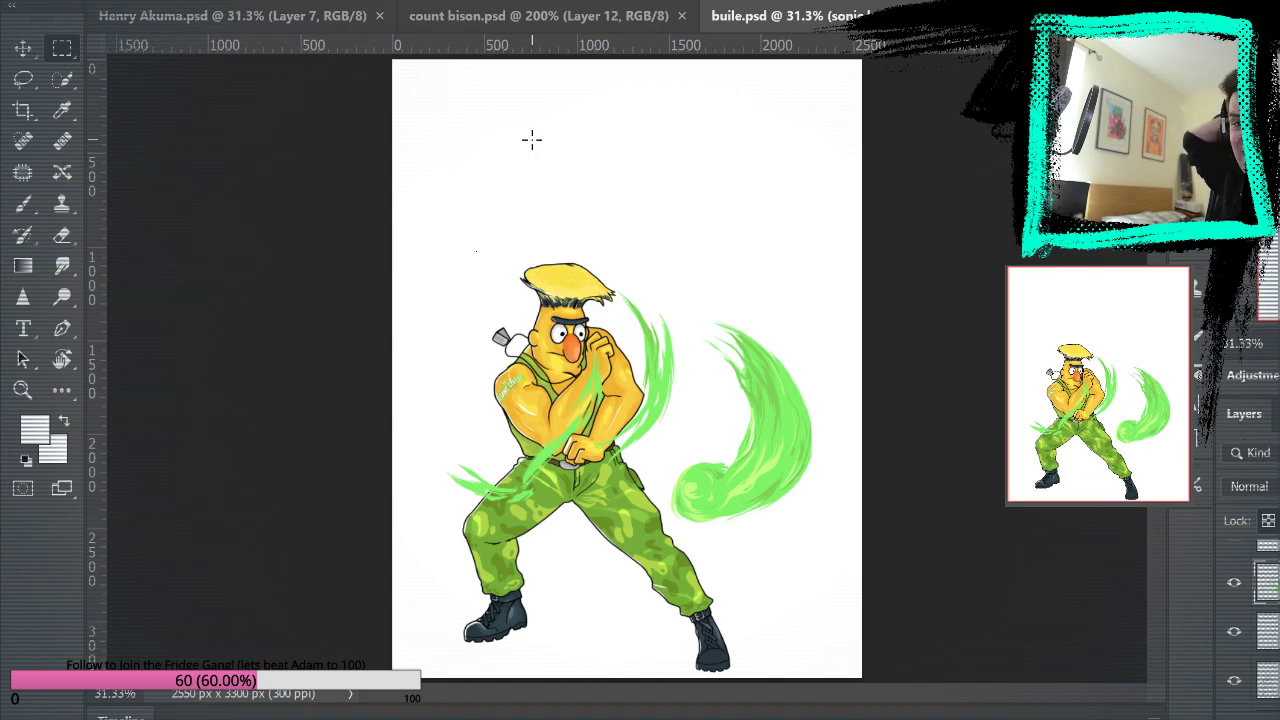
Sample the darker green from the swoosh behind the fighter's arm as the brush colour and undo the extra streak on its middle strand.
{"action": "key", "text": "z"}
{"action": "left_click_drag", "start_coordinate": [679, 366], "coordinate": [692, 382]}
{"action": "left_click", "coordinate": [692, 382]}
{"action": "left_click", "coordinate": [680, 360]}
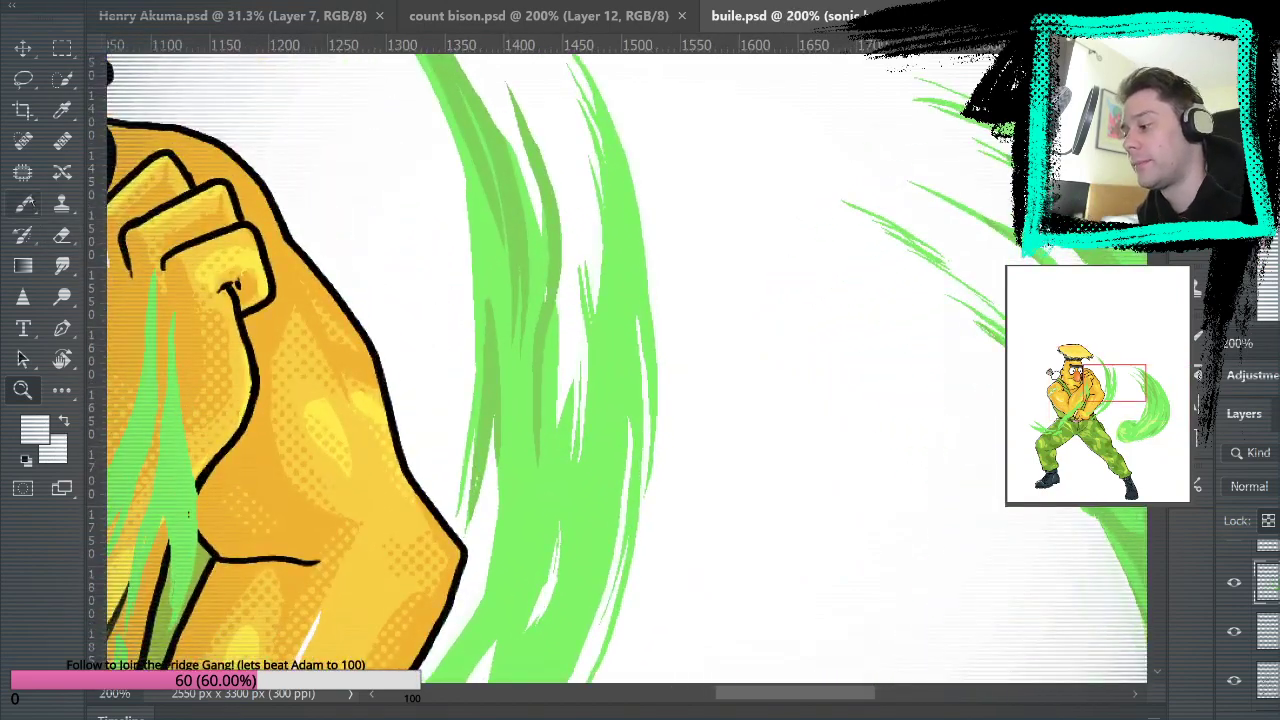
{"action": "key", "text": "b"}
{"action": "left_click", "coordinate": [556, 255], "text": "alt"}
{"action": "mouse_move", "coordinate": [763, 217]}
{"action": "left_mouse_down"}
{"action": "mouse_move", "coordinate": [800, 474]}
{"action": "mouse_move", "coordinate": [900, 451]}
{"action": "mouse_move", "coordinate": [1051, 380]}
{"action": "mouse_move", "coordinate": [1043, 391]}
{"action": "left_mouse_up"}
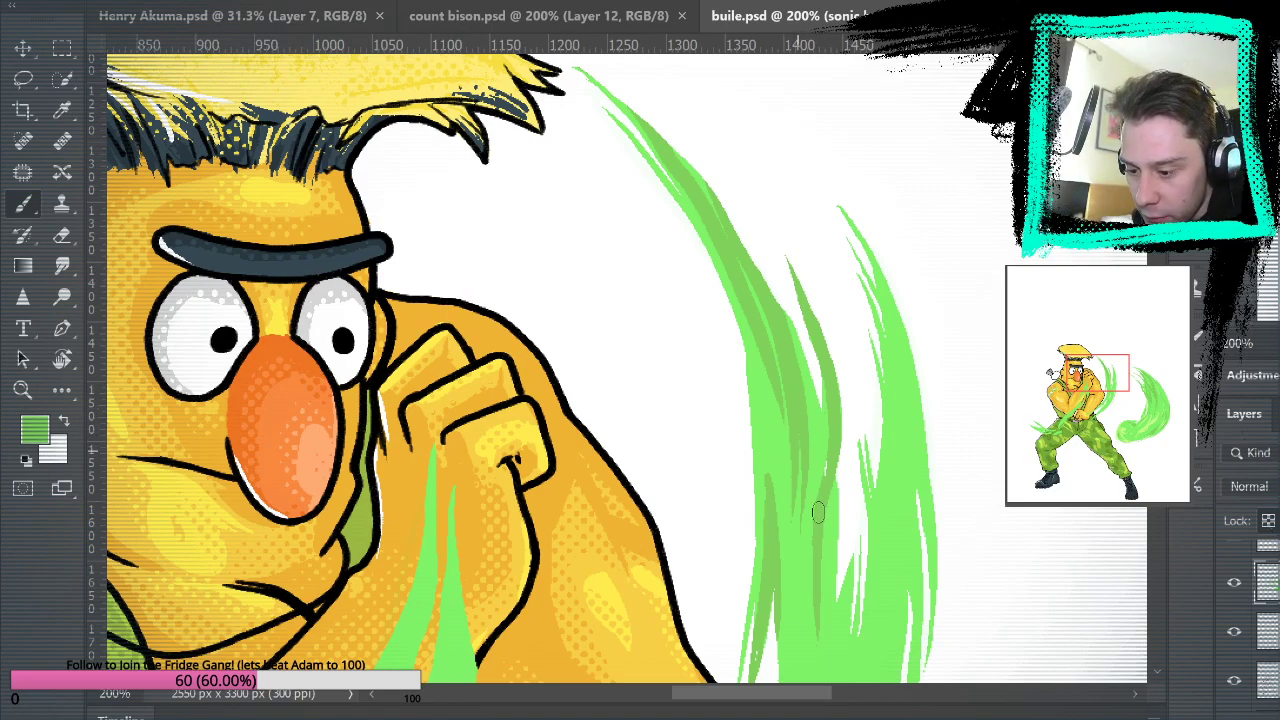
{"action": "key", "text": "m"}
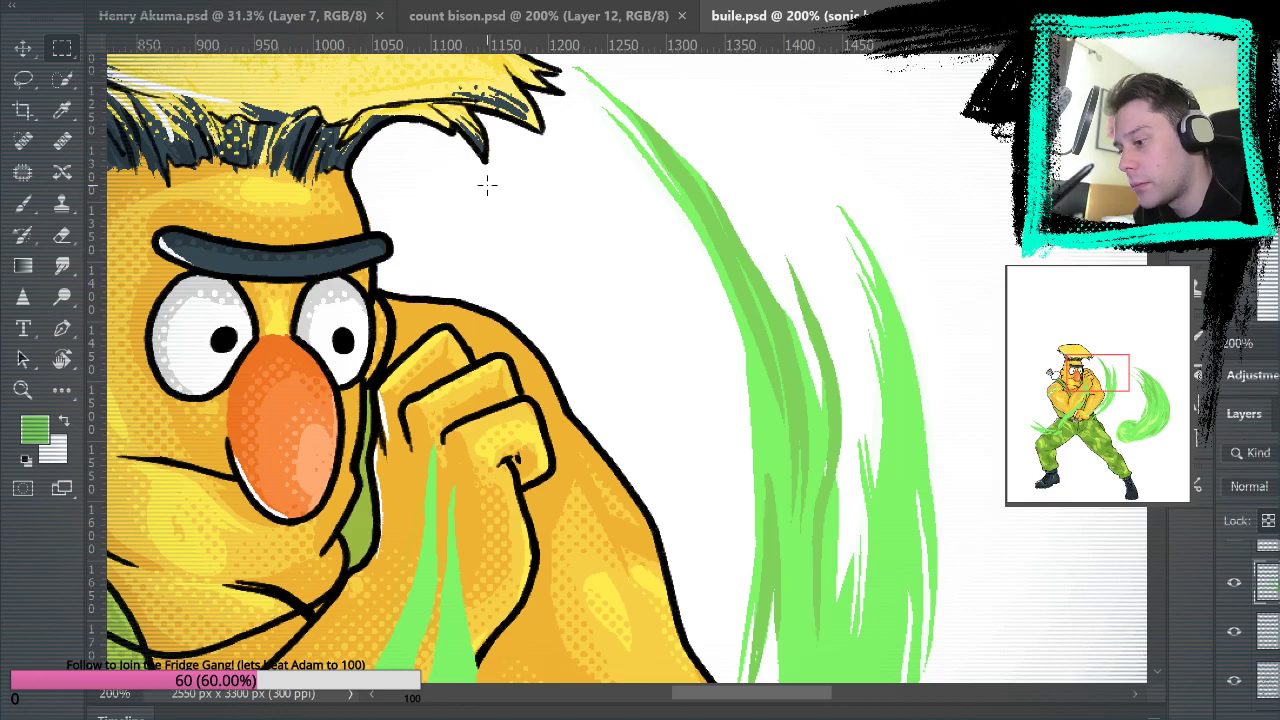
{"action": "key", "text": "b"}
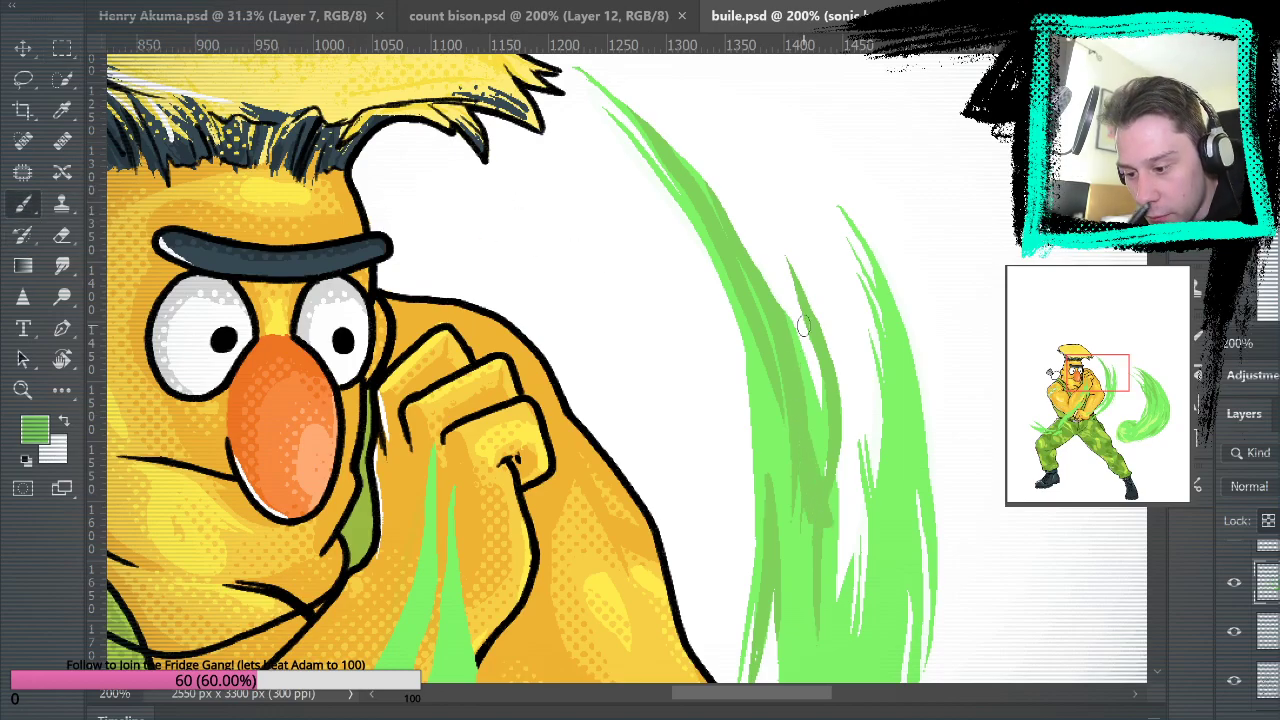
{"action": "key", "text": "ctrl+z"}
Brush long, tapered darker green streaks through the middle of the swoosh beside the fighter's elbow.
{"action": "left_click_drag", "start_coordinate": [872, 555], "coordinate": [819, 227]}
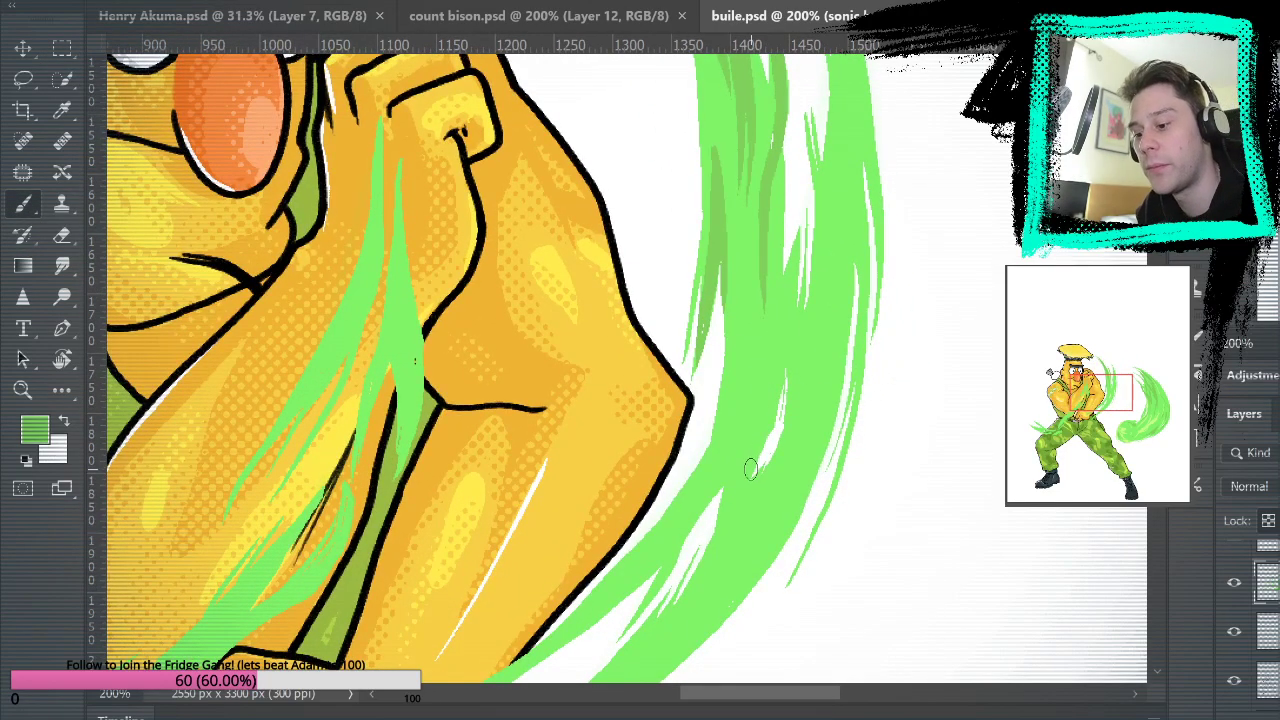
{"action": "mouse_move", "coordinate": [728, 515]}
{"action": "left_mouse_down"}
{"action": "mouse_move", "coordinate": [792, 271]}
{"action": "mouse_move", "coordinate": [801, 62]}
{"action": "left_mouse_up"}
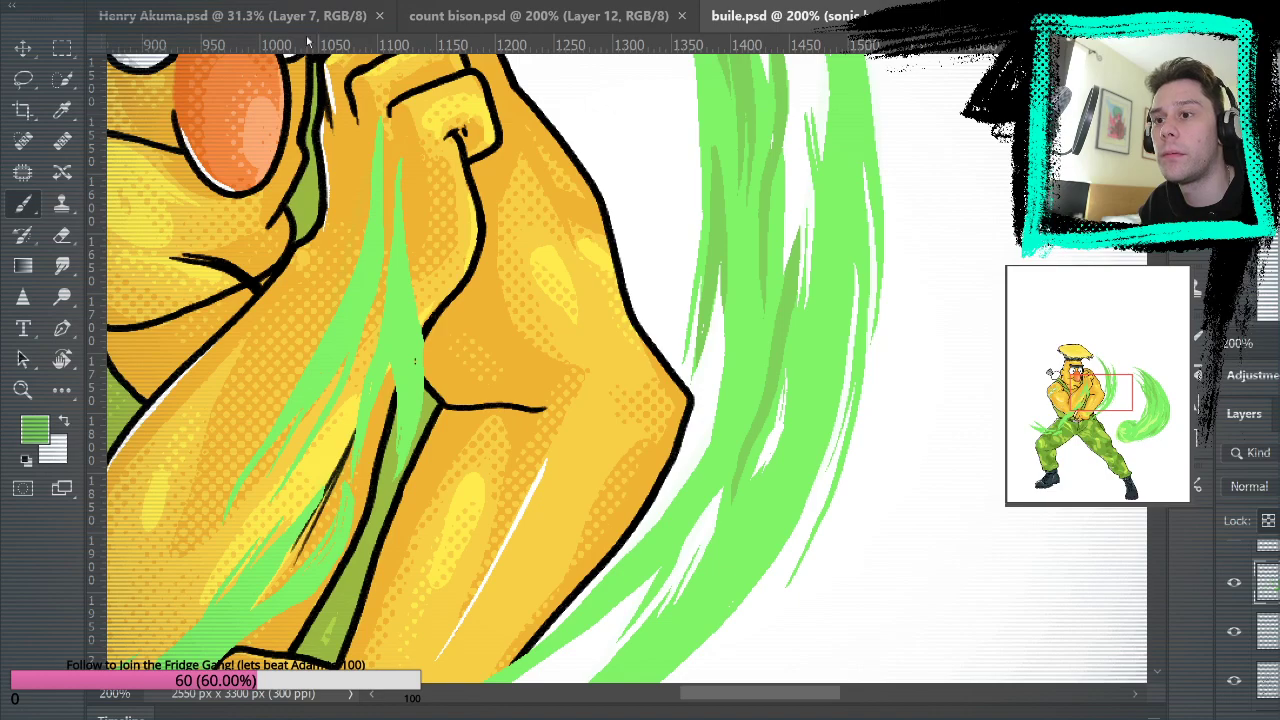
{"action": "left_click_drag", "start_coordinate": [769, 382], "coordinate": [765, 196]}
{"action": "left_click_drag", "start_coordinate": [768, 386], "coordinate": [753, 170]}
{"action": "left_click_drag", "start_coordinate": [757, 88], "coordinate": [750, 260]}
Shade the outer strand of the swoosh beside the fighter with darker green streaks from its upper tip downward.
{"action": "mouse_move", "coordinate": [930, 244]}
{"action": "left_mouse_down"}
{"action": "mouse_move", "coordinate": [974, 543]}
{"action": "mouse_move", "coordinate": [897, 491]}
{"action": "mouse_move", "coordinate": [961, 297]}
{"action": "left_mouse_up"}
{"action": "mouse_move", "coordinate": [845, 334]}
{"action": "left_mouse_down"}
{"action": "mouse_move", "coordinate": [854, 457]}
{"action": "mouse_move", "coordinate": [863, 326]}
{"action": "mouse_move", "coordinate": [848, 212]}
{"action": "left_mouse_up"}
{"action": "left_click_drag", "start_coordinate": [859, 388], "coordinate": [850, 260]}
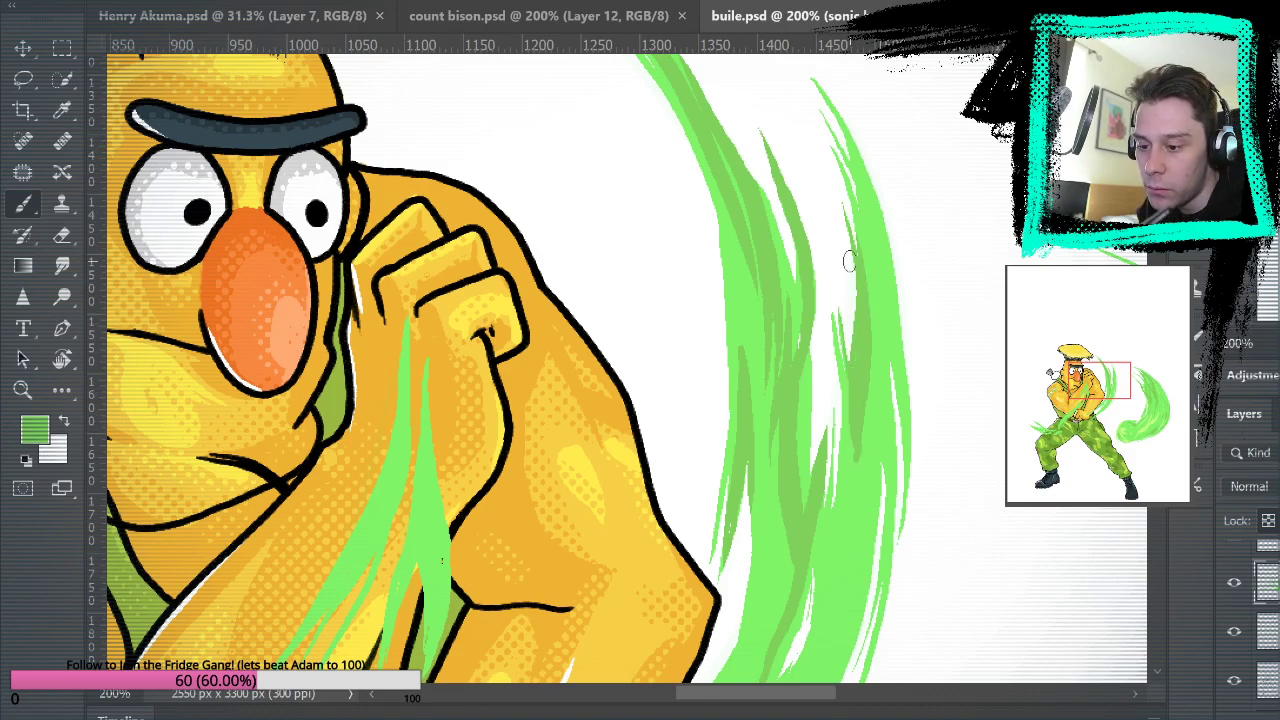
{"action": "left_click_drag", "start_coordinate": [852, 530], "coordinate": [855, 358]}
{"action": "left_click_drag", "start_coordinate": [856, 542], "coordinate": [860, 330]}
{"action": "mouse_move", "coordinate": [906, 545]}
{"action": "left_mouse_down"}
{"action": "mouse_move", "coordinate": [903, 405]}
{"action": "mouse_move", "coordinate": [876, 245]}
{"action": "mouse_move", "coordinate": [841, 136]}
{"action": "mouse_move", "coordinate": [789, 70]}
{"action": "left_mouse_up"}
{"action": "left_click_drag", "start_coordinate": [858, 150], "coordinate": [892, 272]}
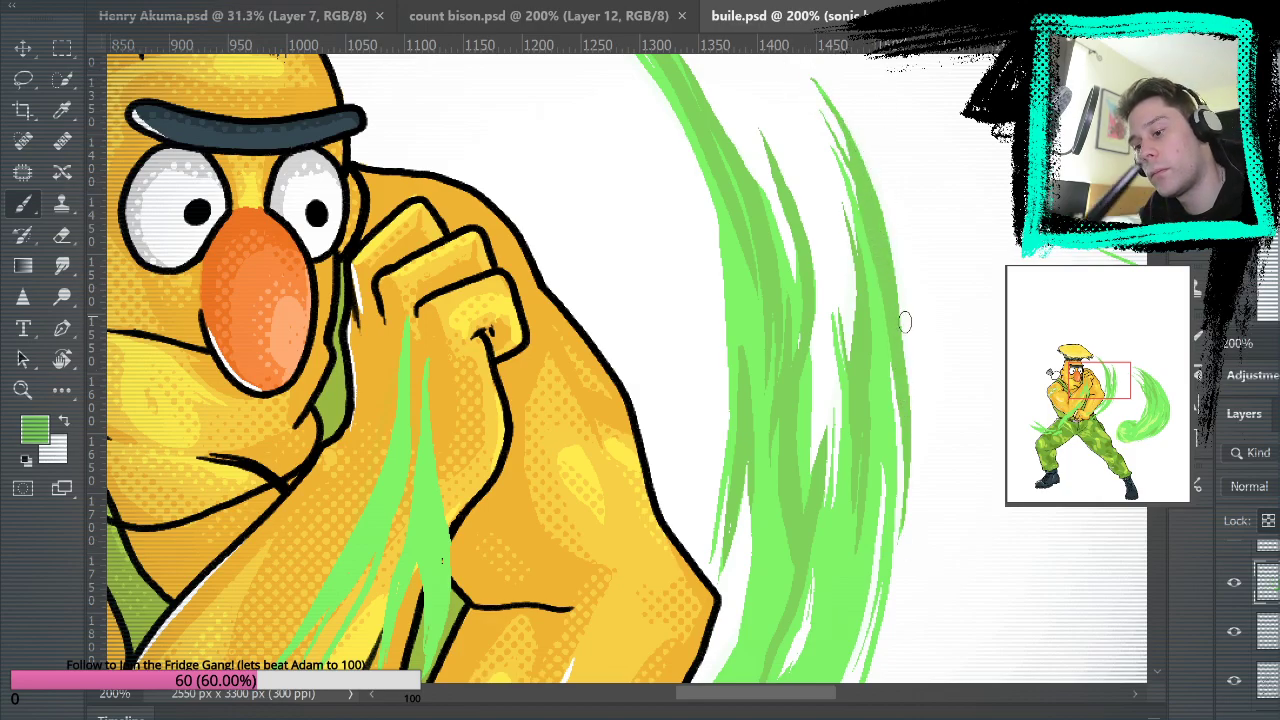
Paint darker green streaks along the swoosh's thin outer edge and through its lower tail near the fighter's forearm.
{"action": "left_click_drag", "start_coordinate": [1034, 577], "coordinate": [1063, 229]}
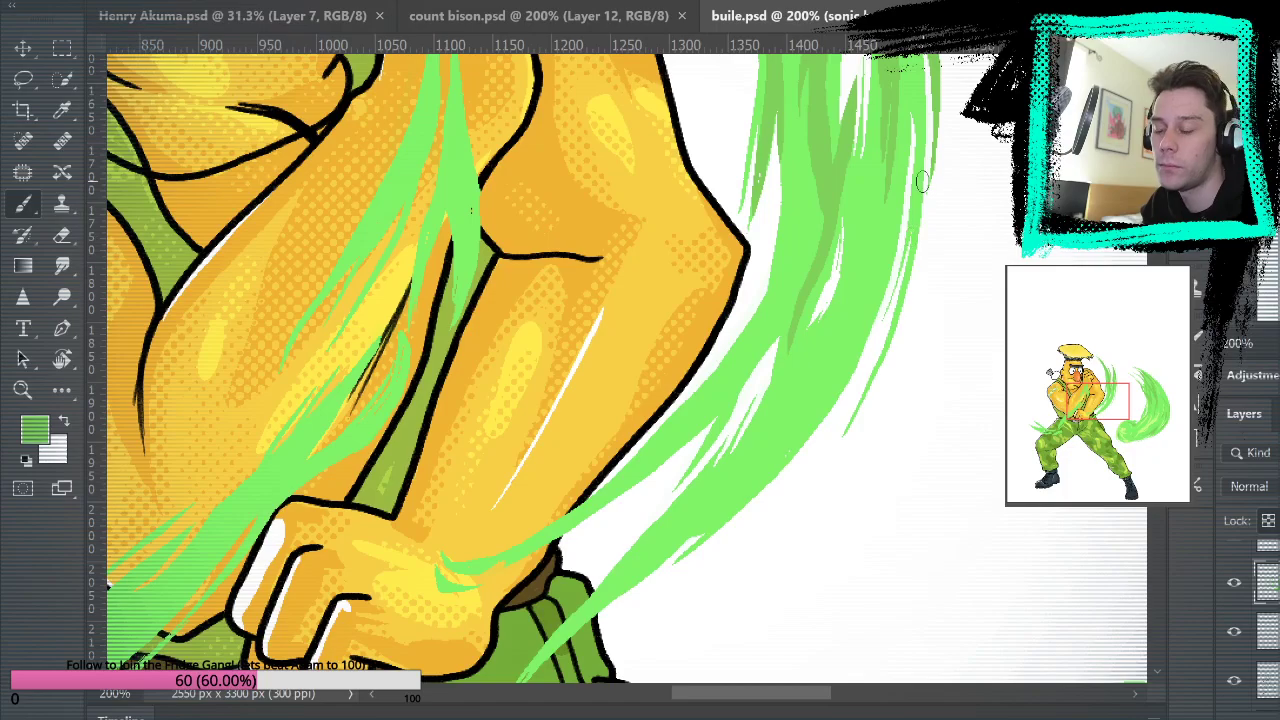
{"action": "left_click_drag", "start_coordinate": [845, 434], "coordinate": [921, 204]}
{"action": "mouse_move", "coordinate": [983, 353]}
{"action": "left_mouse_down"}
{"action": "mouse_move", "coordinate": [977, 600]}
{"action": "mouse_move", "coordinate": [943, 628]}
{"action": "mouse_move", "coordinate": [1078, 123]}
{"action": "left_mouse_up"}
{"action": "left_click_drag", "start_coordinate": [739, 394], "coordinate": [911, 226]}
{"action": "left_click_drag", "start_coordinate": [884, 272], "coordinate": [916, 234]}
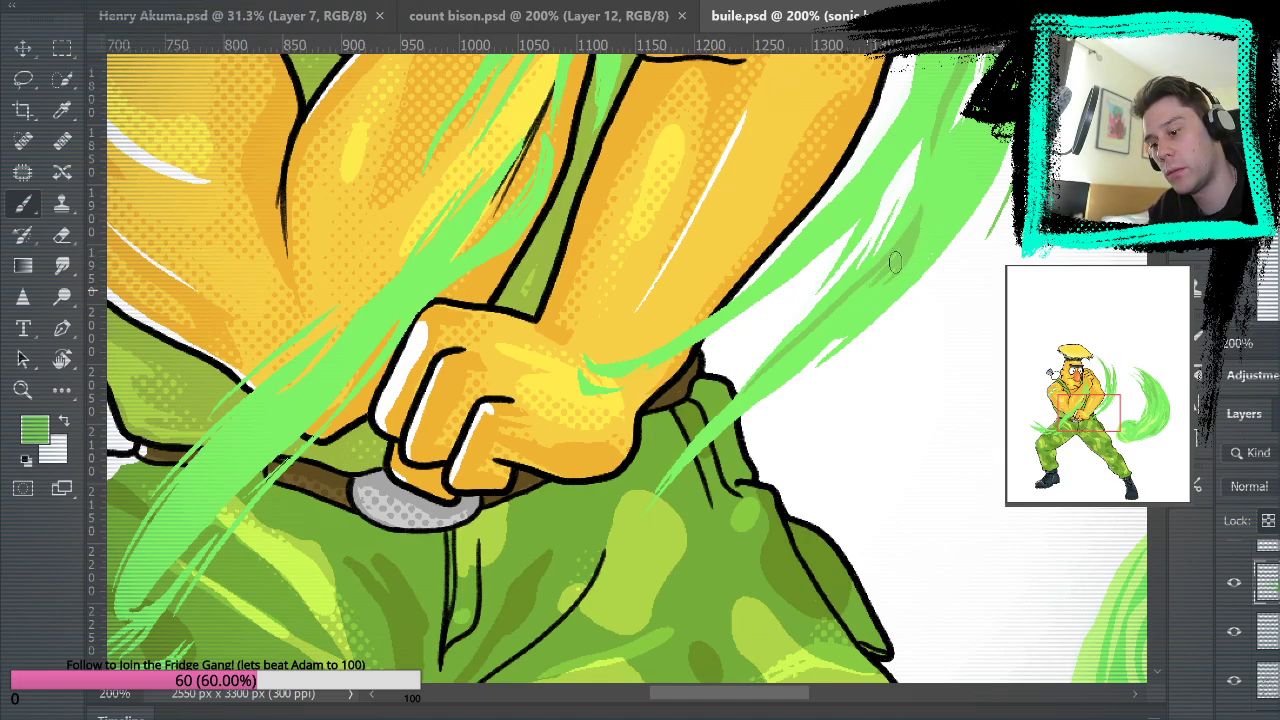
{"action": "left_click_drag", "start_coordinate": [1027, 349], "coordinate": [931, 557]}
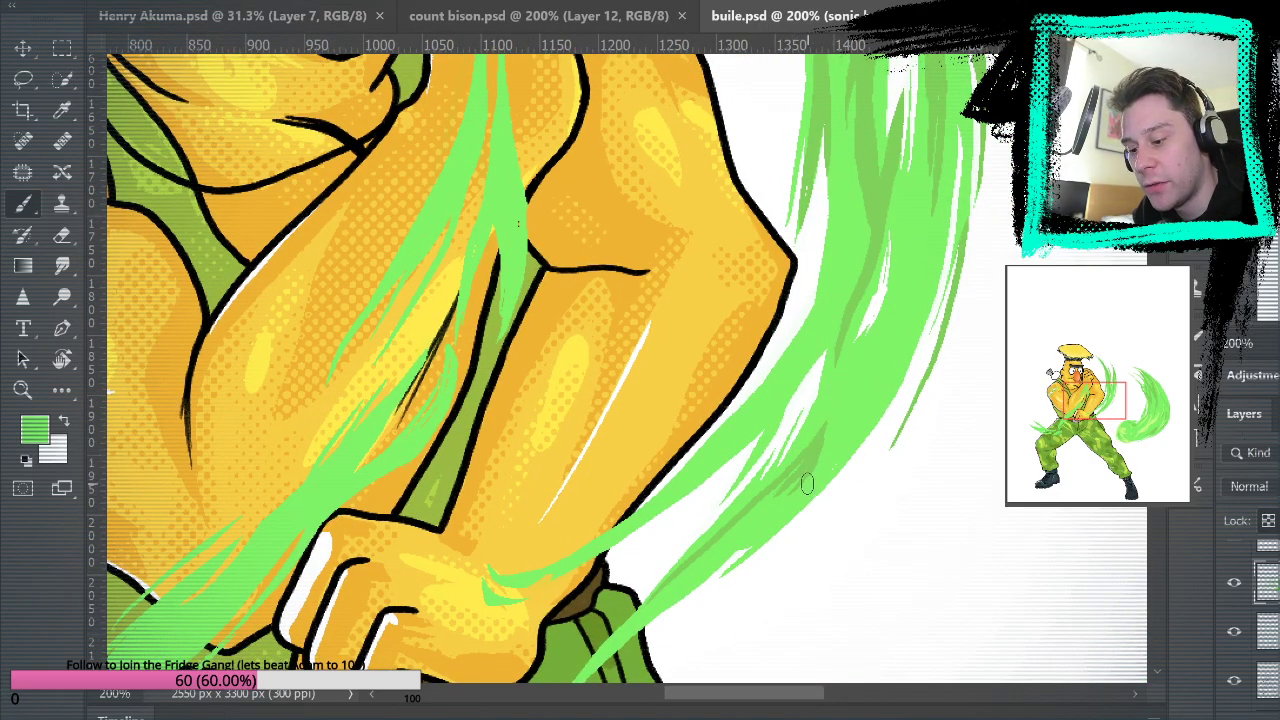
Sample the yellow-green highlight from the large sonic boom and brush highlights along the inner strand of the swoosh beside the fighter's elbow.
{"action": "left_click_drag", "start_coordinate": [820, 449], "coordinate": [920, 157]}
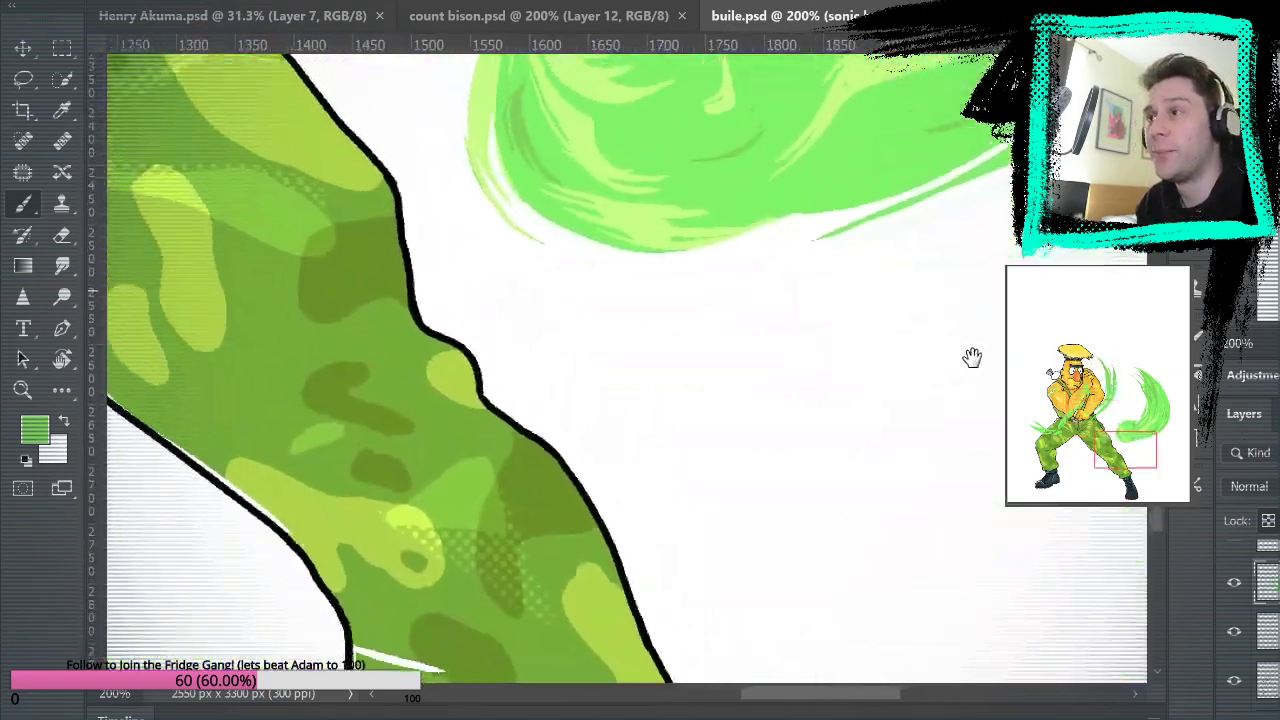
{"action": "left_click_drag", "start_coordinate": [968, 350], "coordinate": [1086, 505]}
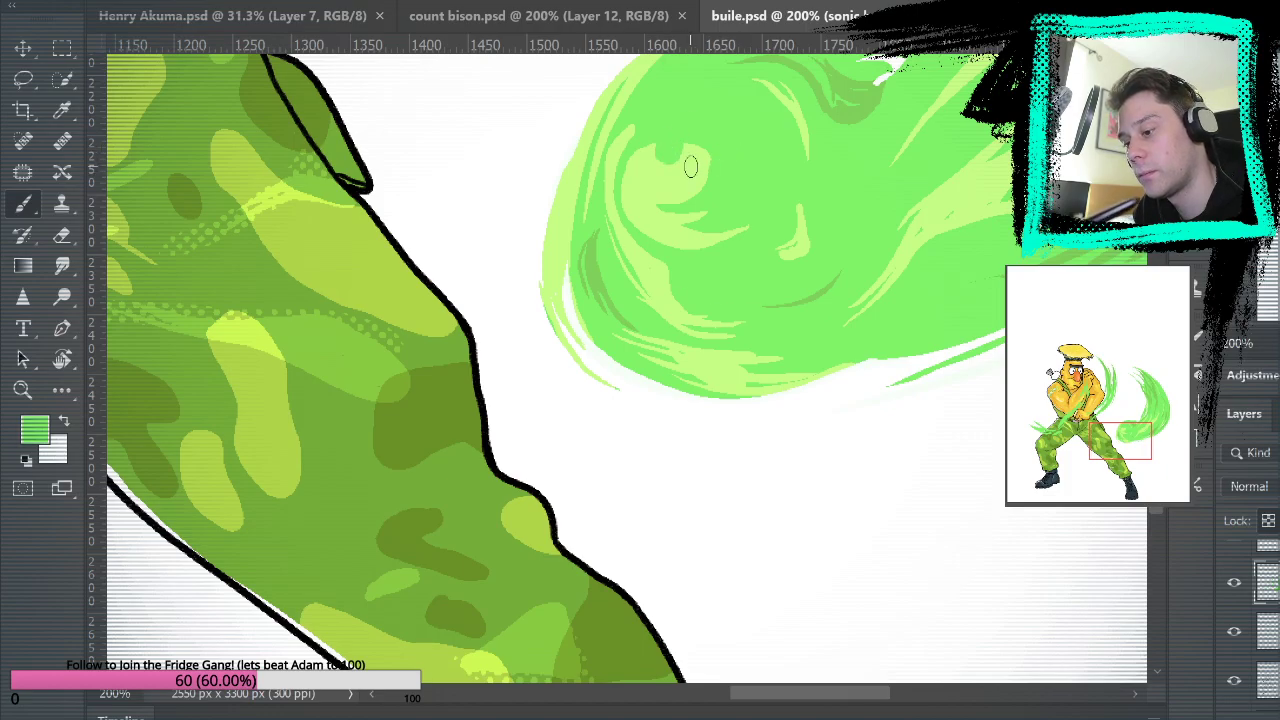
{"action": "left_click_drag", "start_coordinate": [723, 120], "coordinate": [888, 290]}
{"action": "mouse_move", "coordinate": [600, 90]}
{"action": "left_mouse_down"}
{"action": "mouse_move", "coordinate": [731, 250]}
{"action": "mouse_move", "coordinate": [850, 302]}
{"action": "left_mouse_up"}
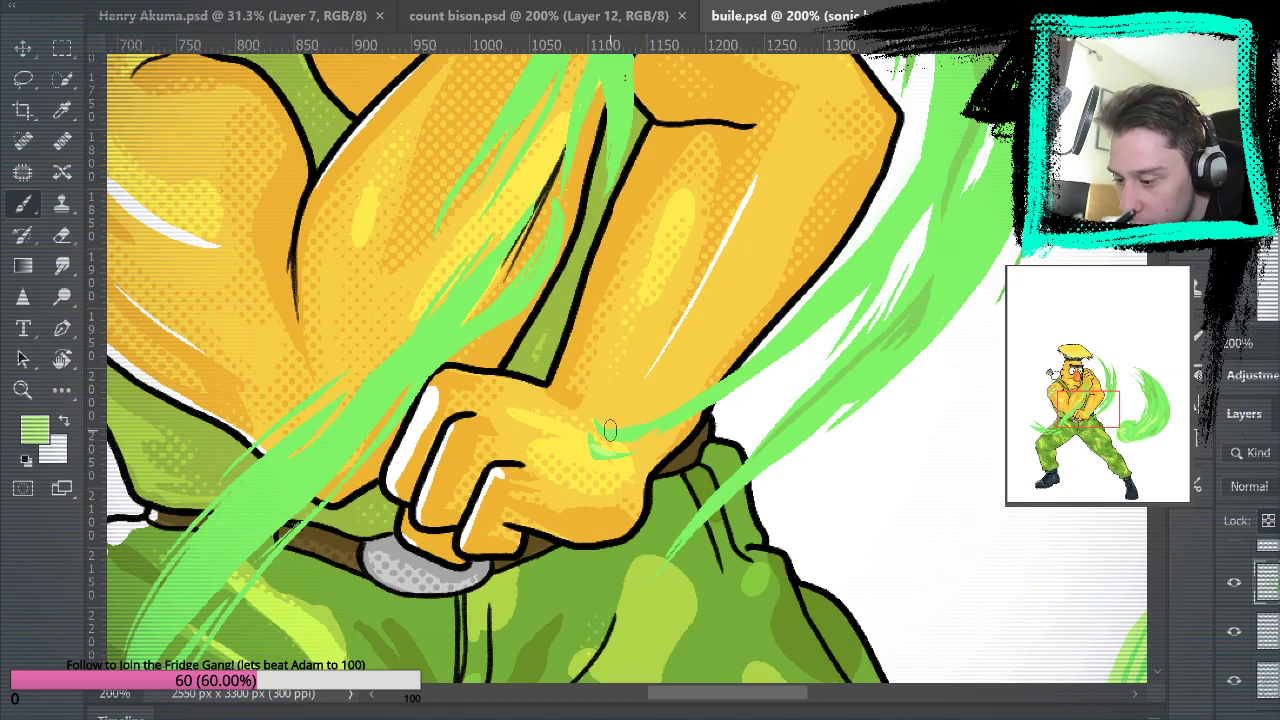
{"action": "mouse_move", "coordinate": [676, 426]}
{"action": "left_mouse_down"}
{"action": "mouse_move", "coordinate": [836, 313]}
{"action": "mouse_move", "coordinate": [934, 204]}
{"action": "left_mouse_up"}
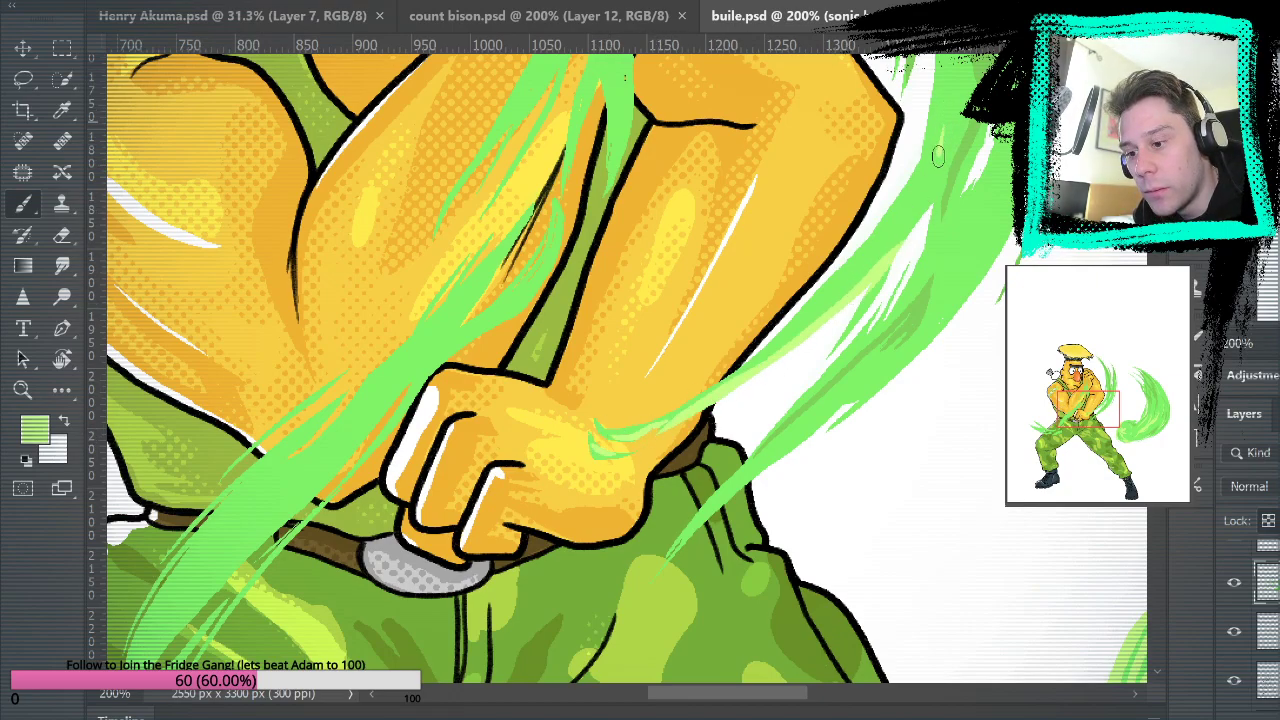
{"action": "mouse_move", "coordinate": [827, 365]}
{"action": "left_mouse_down"}
{"action": "mouse_move", "coordinate": [931, 165]}
{"action": "mouse_move", "coordinate": [937, 353]}
{"action": "left_mouse_up"}
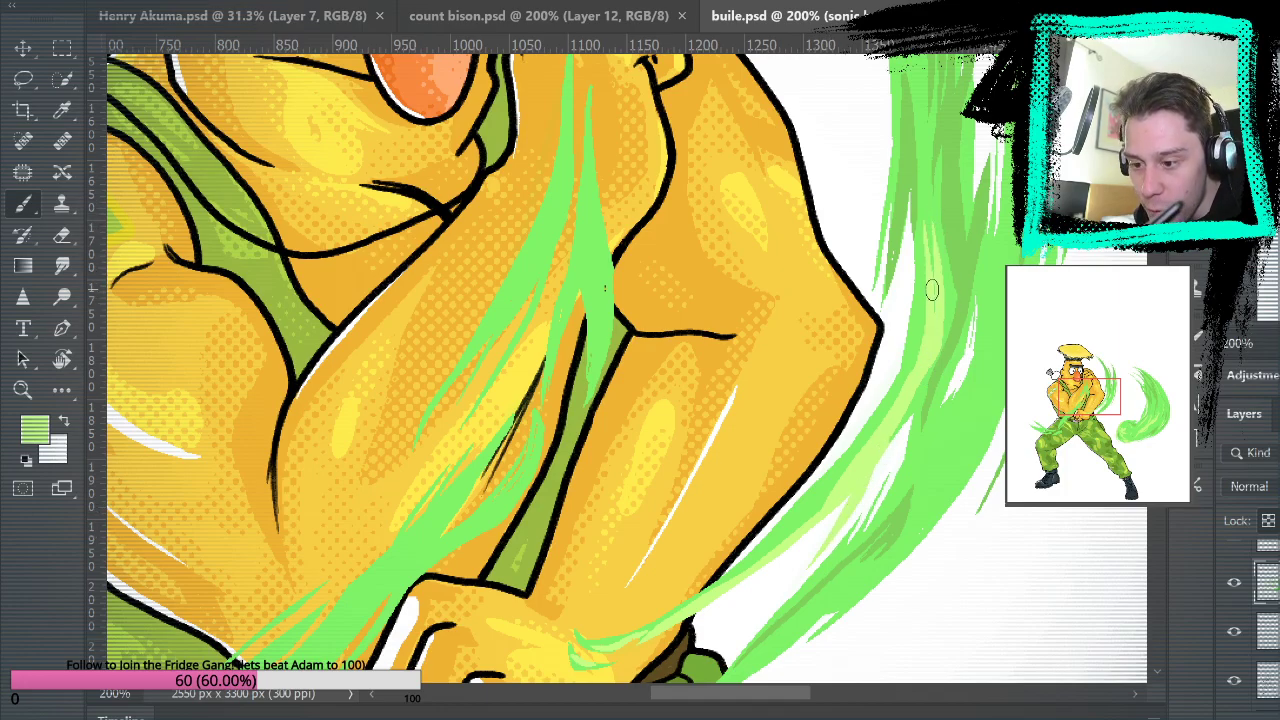
Brush yellow-green highlights along the outer strand of the elbow swoosh, from its thin lower tail upward.
{"action": "scroll", "coordinate": [950, 466], "scroll_direction": "down", "scroll_amount": 5}
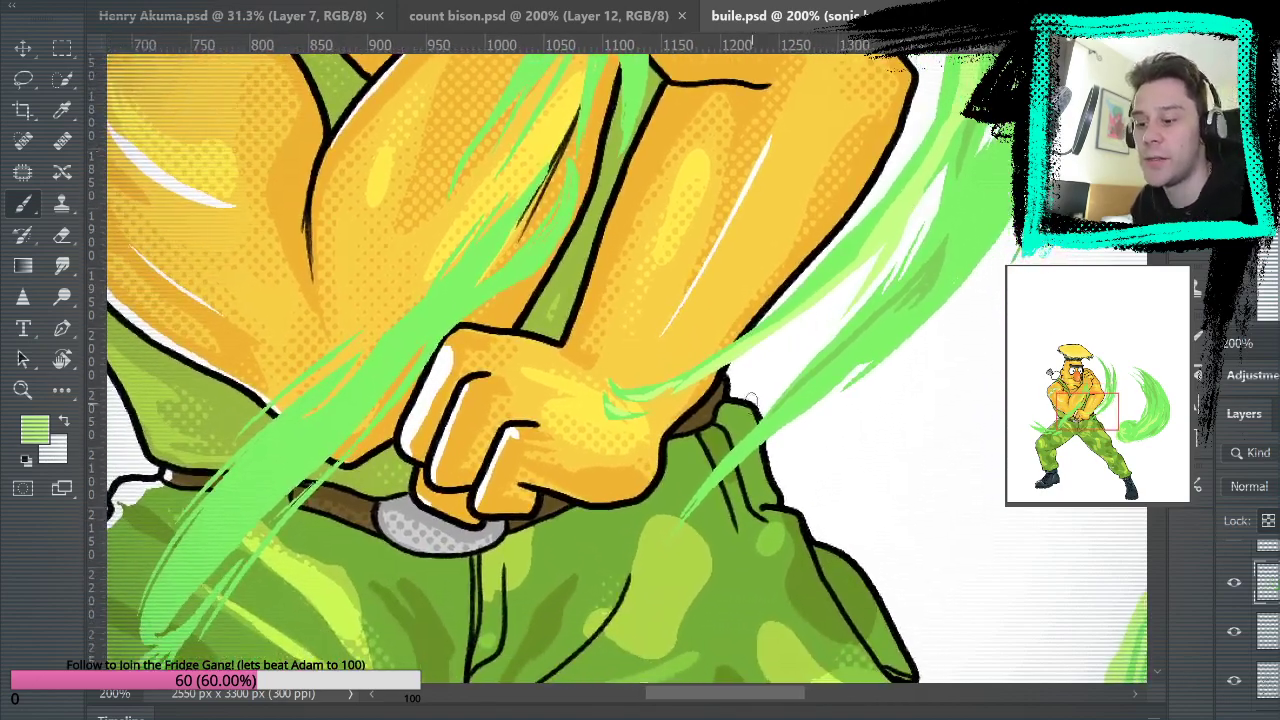
{"action": "mouse_move", "coordinate": [668, 530]}
{"action": "left_mouse_down"}
{"action": "mouse_move", "coordinate": [904, 321]}
{"action": "mouse_move", "coordinate": [960, 233]}
{"action": "left_mouse_up"}
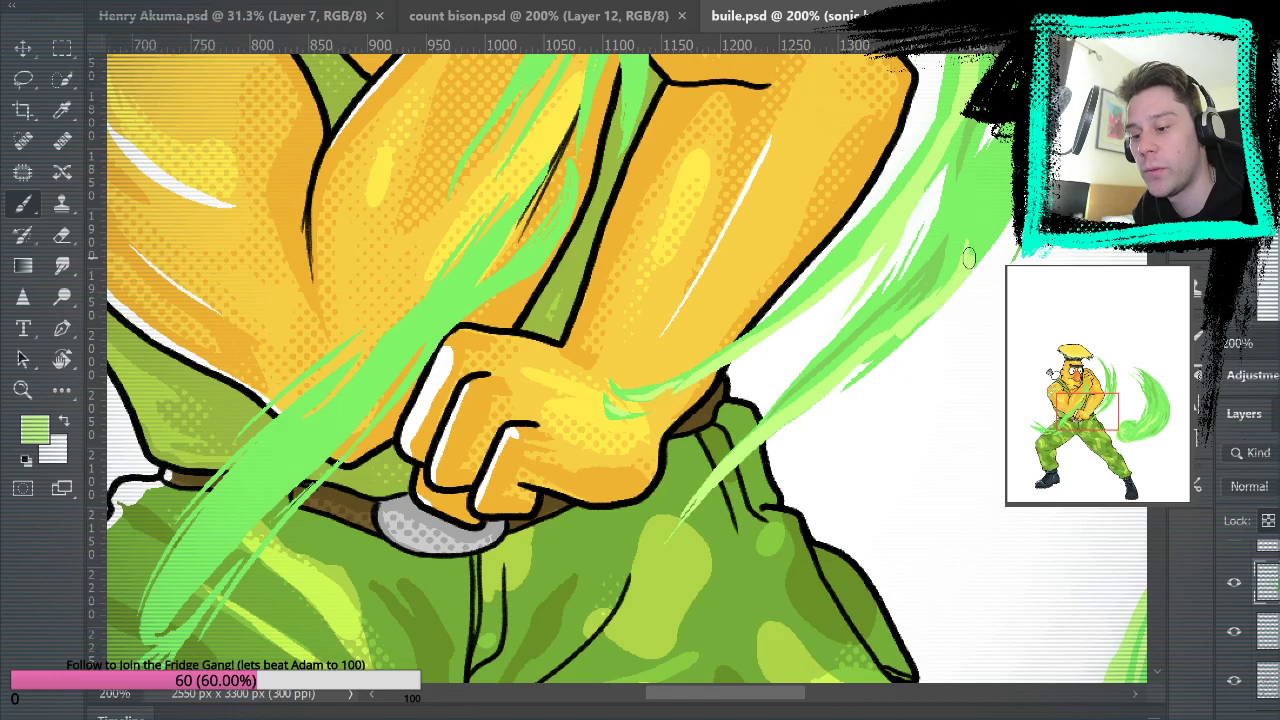
{"action": "scroll", "coordinate": [890, 350], "scroll_direction": "up", "scroll_amount": 3}
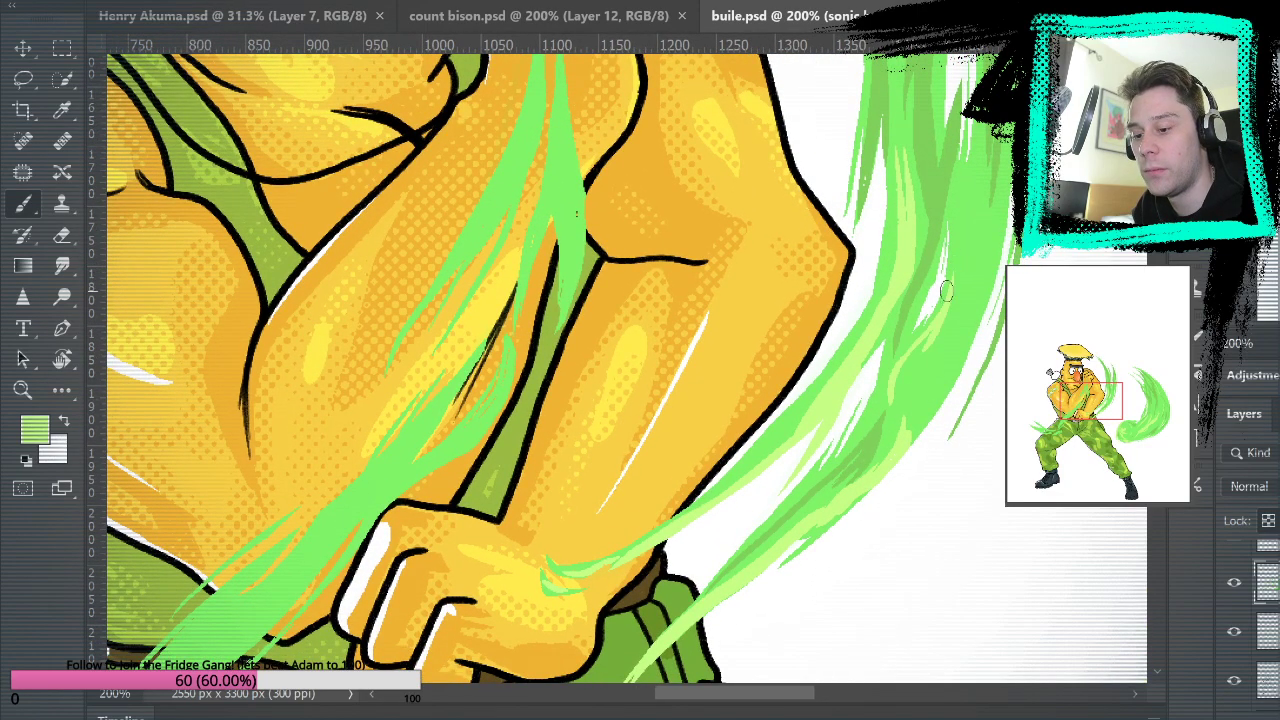
{"action": "left_click", "coordinate": [912, 392], "text": "alt"}
{"action": "left_click", "coordinate": [905, 439], "text": "alt"}
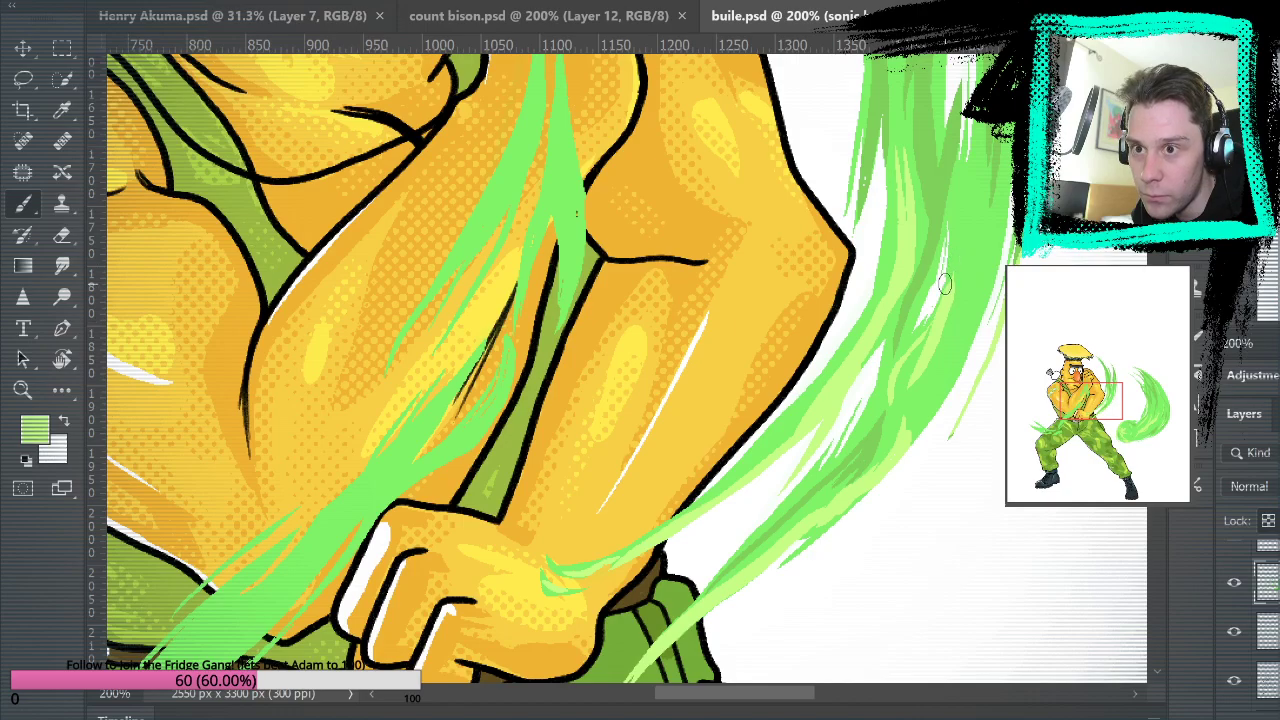
{"action": "left_click_drag", "start_coordinate": [896, 376], "coordinate": [929, 338]}
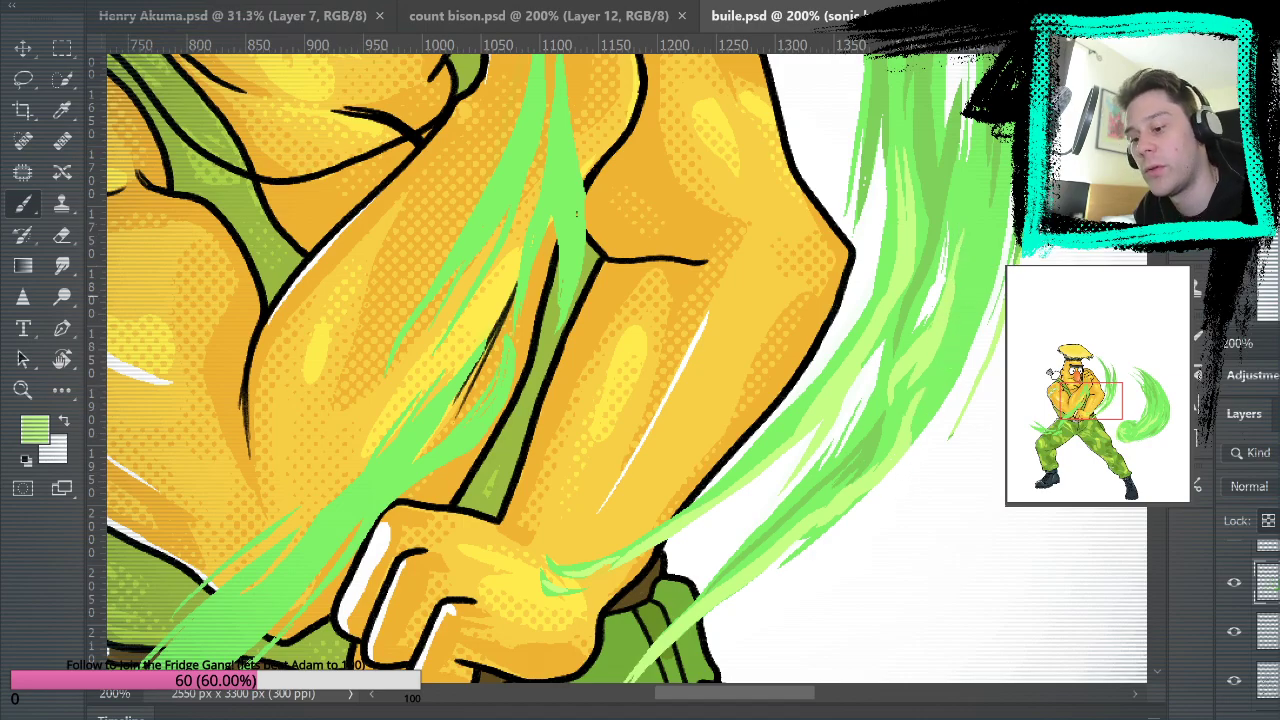
Paint short yellow-green highlight streaks along the inner edge of the same swoosh's upper part, level with the fighter's raised fist.
{"action": "left_click_drag", "start_coordinate": [576, 212], "coordinate": [930, 430]}
{"action": "left_click_drag", "start_coordinate": [929, 358], "coordinate": [970, 493]}
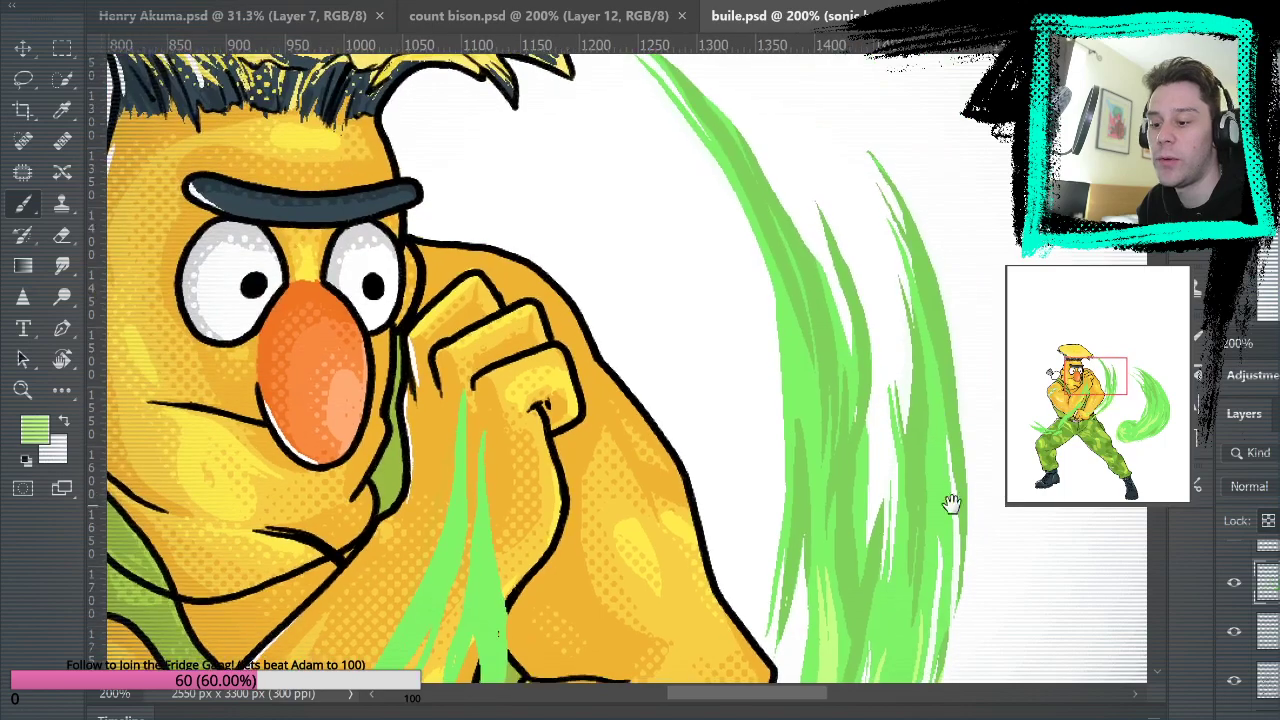
{"action": "left_click_drag", "start_coordinate": [779, 318], "coordinate": [806, 472]}
{"action": "left_click_drag", "start_coordinate": [795, 368], "coordinate": [814, 467]}
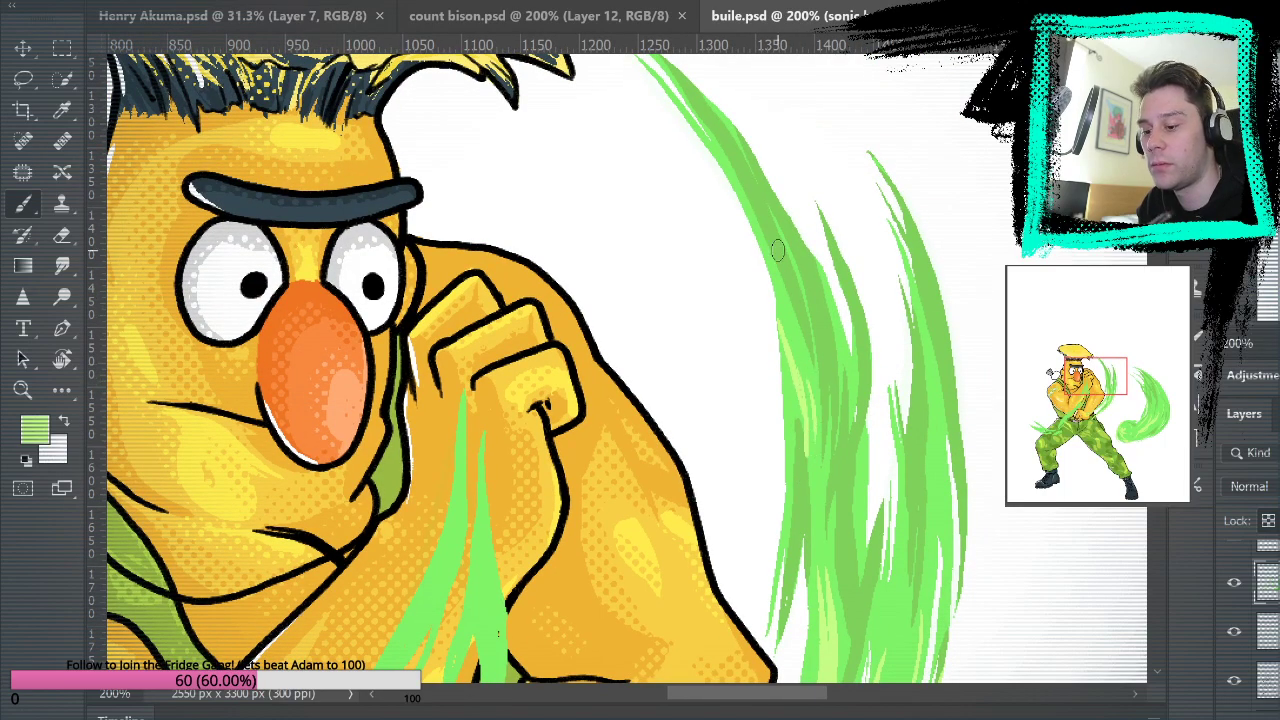
{"action": "left_click_drag", "start_coordinate": [793, 348], "coordinate": [808, 436]}
{"action": "left_click_drag", "start_coordinate": [803, 370], "coordinate": [812, 446]}
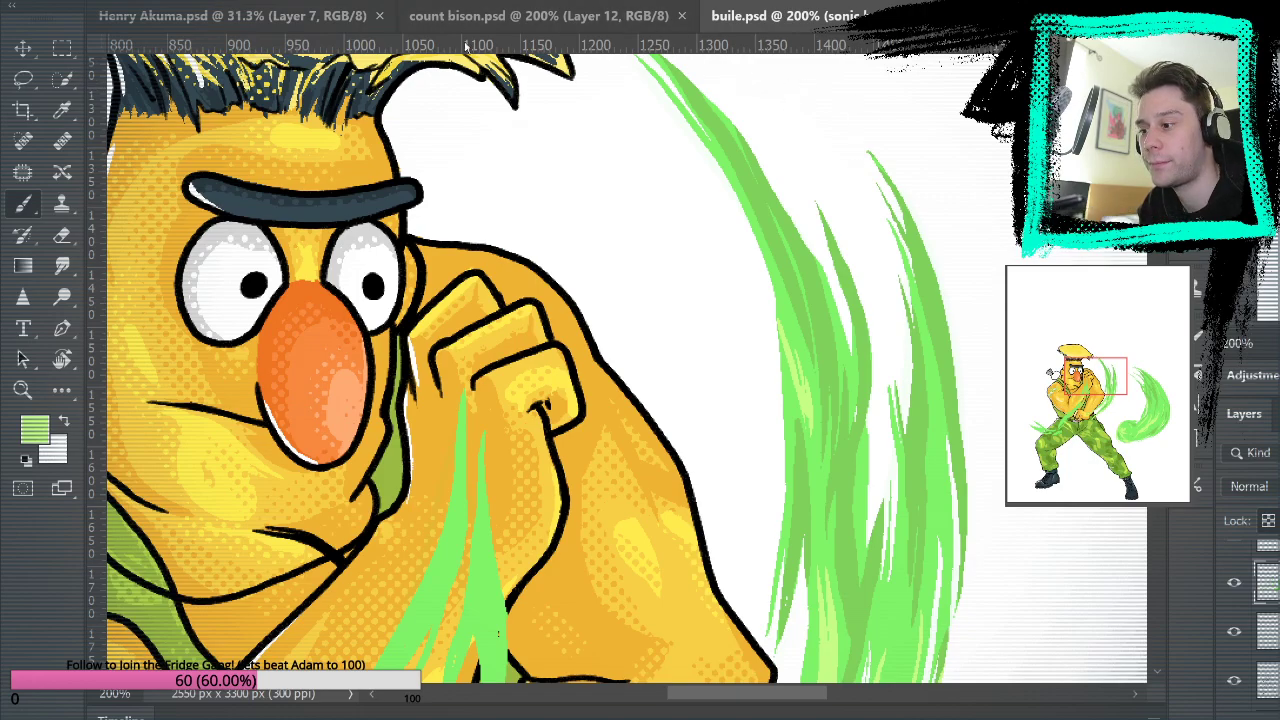
Brush darker green streaks down the shorter strand of the forked swoosh below the fighter's raised fist.
{"action": "key", "text": "ctrl+0"}
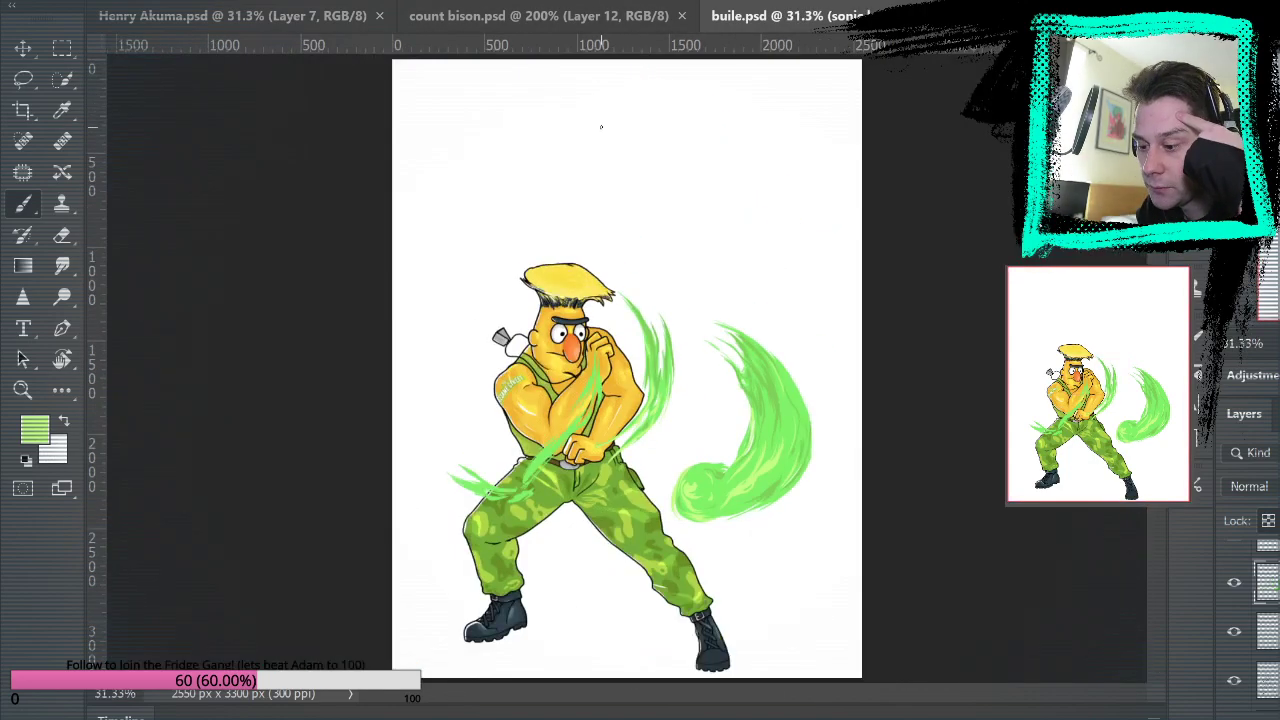
{"action": "key", "text": "z"}
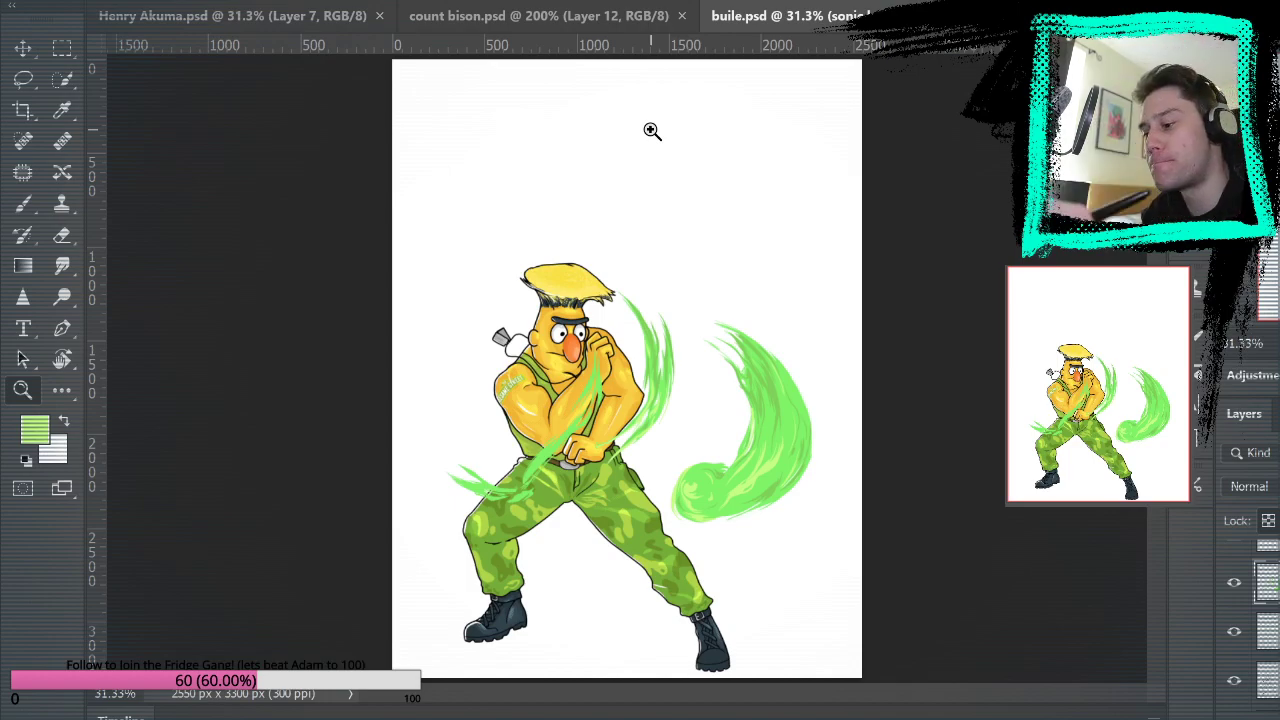
{"action": "left_click", "coordinate": [590, 384]}
{"action": "left_click", "coordinate": [590, 384]}
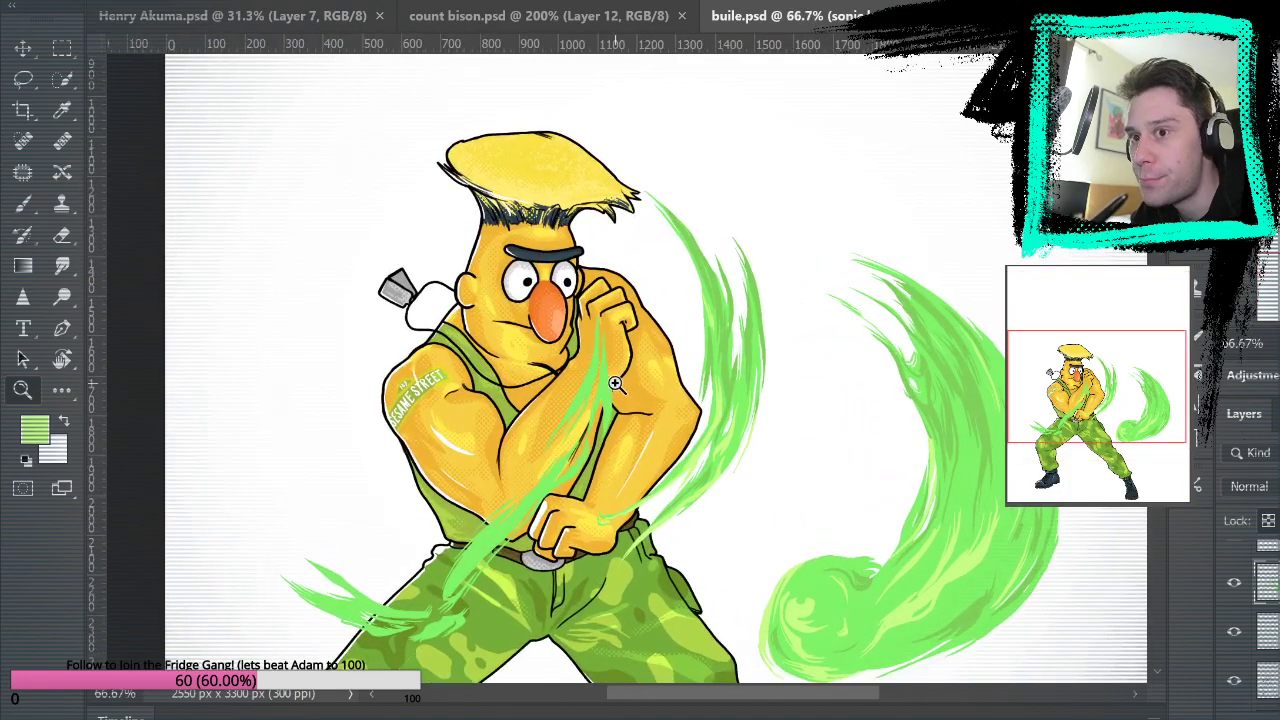
{"action": "left_click", "coordinate": [592, 380]}
{"action": "left_click", "coordinate": [605, 370]}
{"action": "left_click", "coordinate": [15, 200]}
{"action": "mouse_move", "coordinate": [703, 347]}
{"action": "left_mouse_down"}
{"action": "mouse_move", "coordinate": [771, 357]}
{"action": "mouse_move", "coordinate": [775, 317]}
{"action": "left_mouse_up"}
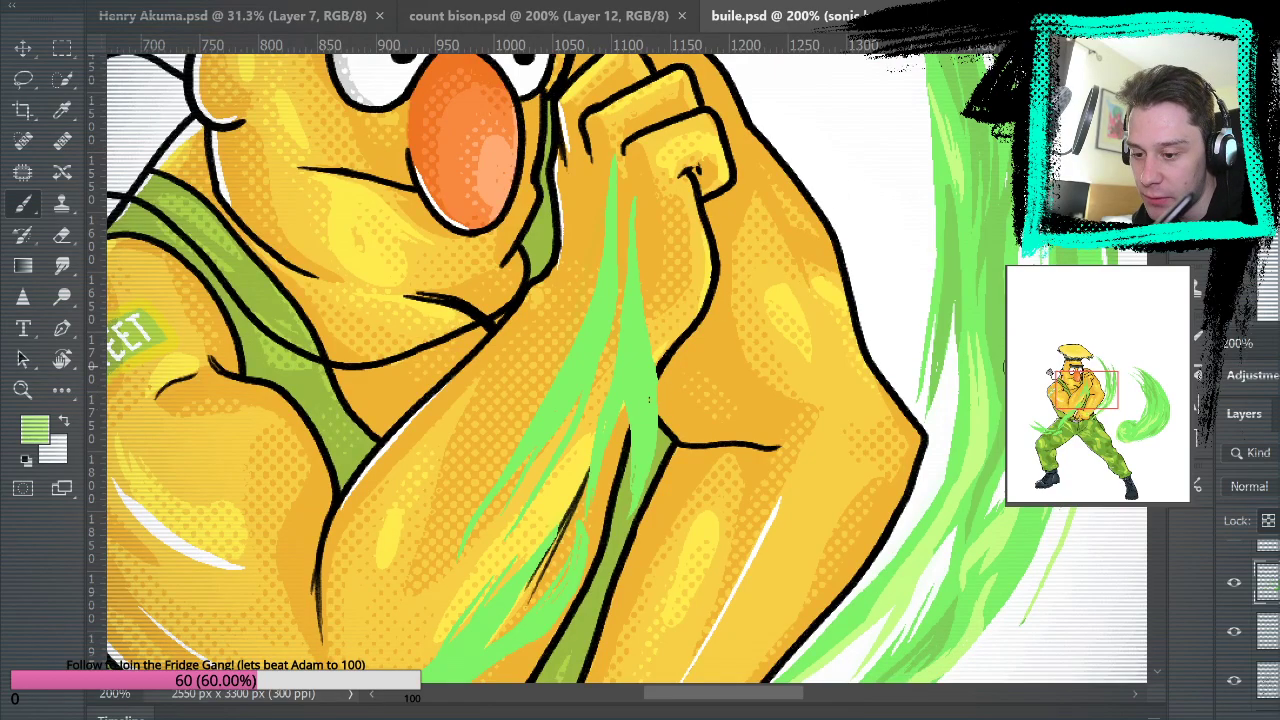
{"action": "left_click_drag", "start_coordinate": [622, 517], "coordinate": [633, 335]}
{"action": "left_click_drag", "start_coordinate": [631, 289], "coordinate": [636, 452]}
{"action": "left_click_drag", "start_coordinate": [632, 308], "coordinate": [637, 468]}
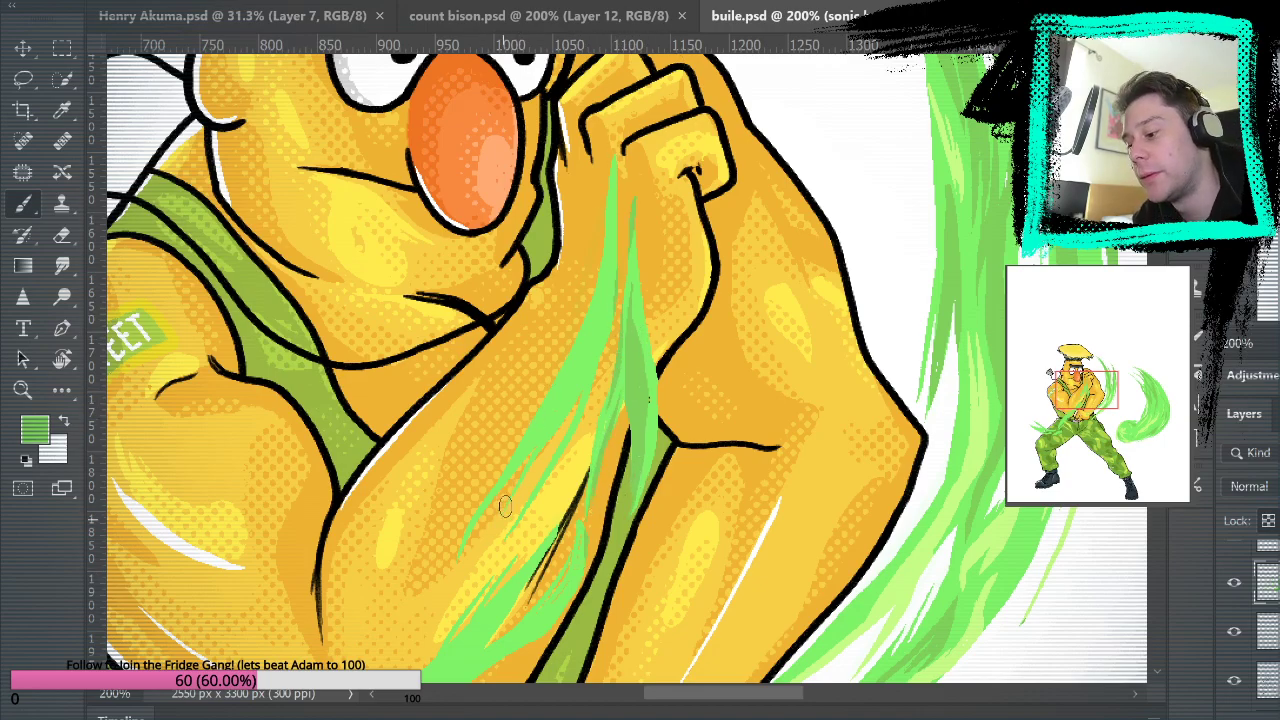
{"action": "left_click_drag", "start_coordinate": [503, 512], "coordinate": [613, 293]}
{"action": "mouse_move", "coordinate": [612, 182]}
{"action": "left_mouse_down"}
{"action": "mouse_move", "coordinate": [613, 281]}
{"action": "mouse_move", "coordinate": [537, 438]}
{"action": "left_mouse_up"}
{"action": "key", "text": "ctrl+z"}
{"action": "key", "text": "ctrl+z"}
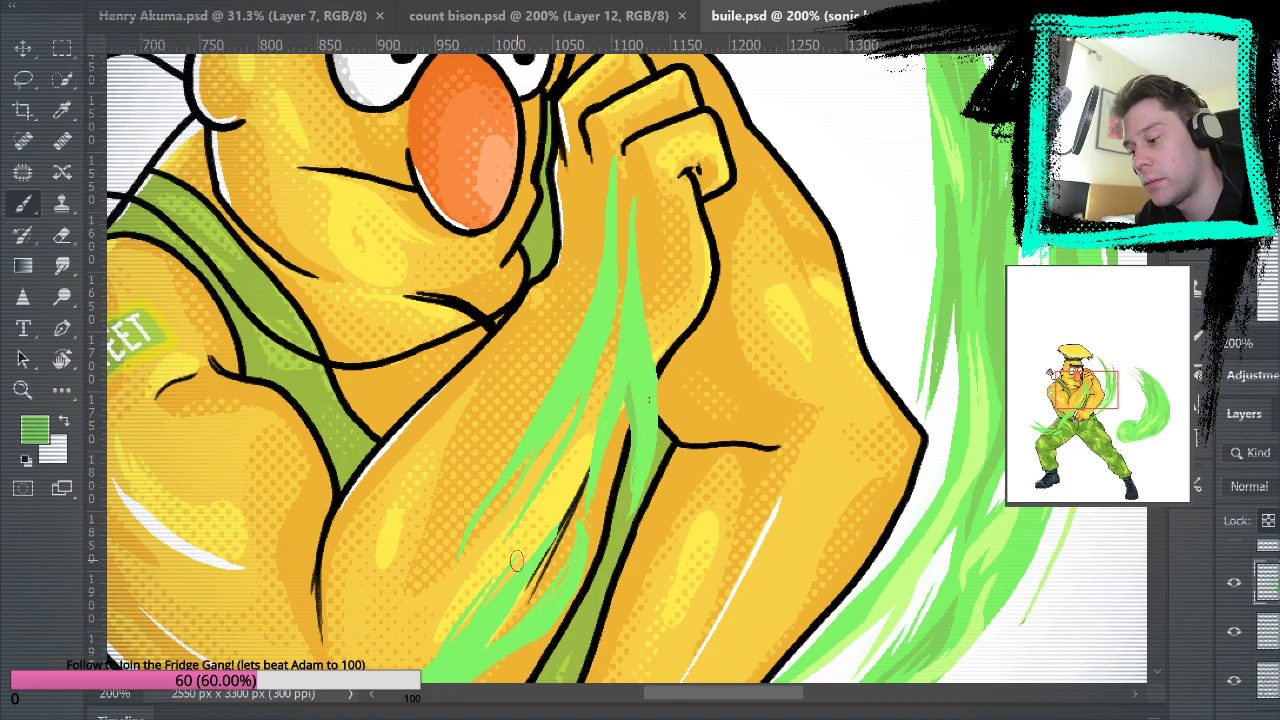
Shade the swoosh crossing the fighter's waist with long darker green streaks along both edges, from its rounded lower end toward the fist.
{"action": "left_click_drag", "start_coordinate": [634, 457], "coordinate": [946, 98]}
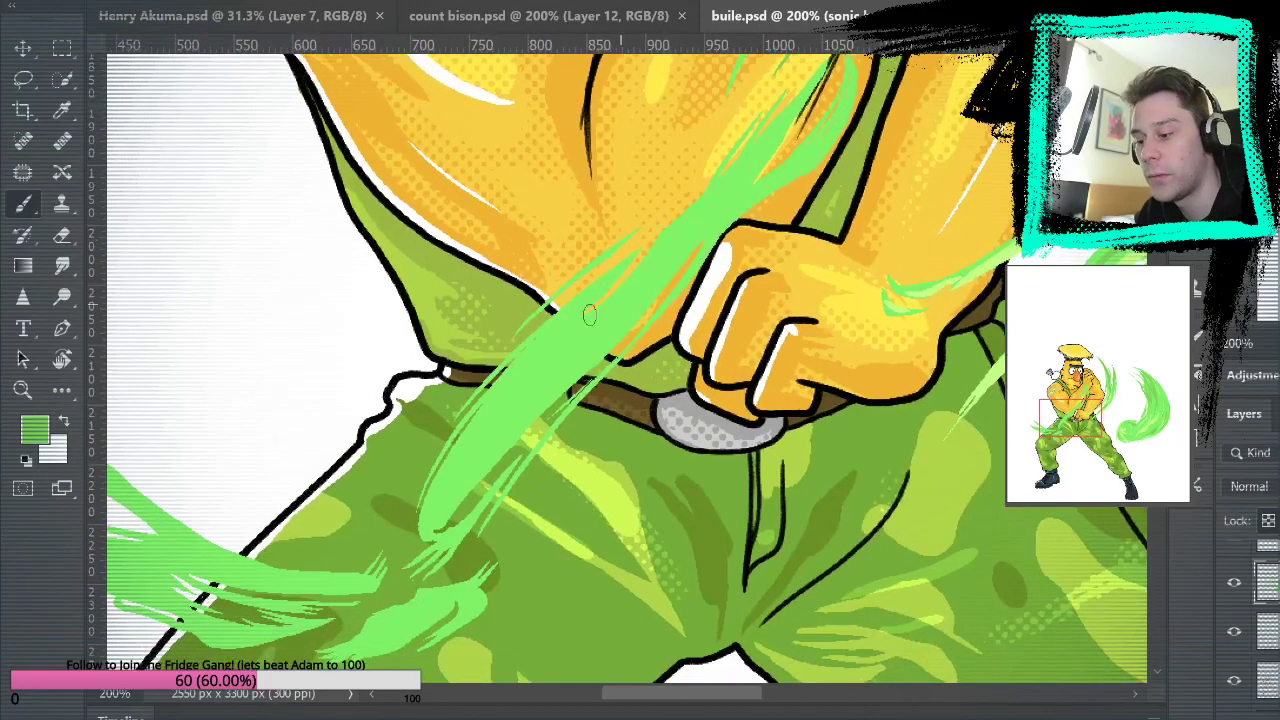
{"action": "mouse_move", "coordinate": [439, 510]}
{"action": "left_mouse_down"}
{"action": "mouse_move", "coordinate": [448, 468]}
{"action": "mouse_move", "coordinate": [595, 325]}
{"action": "left_mouse_up"}
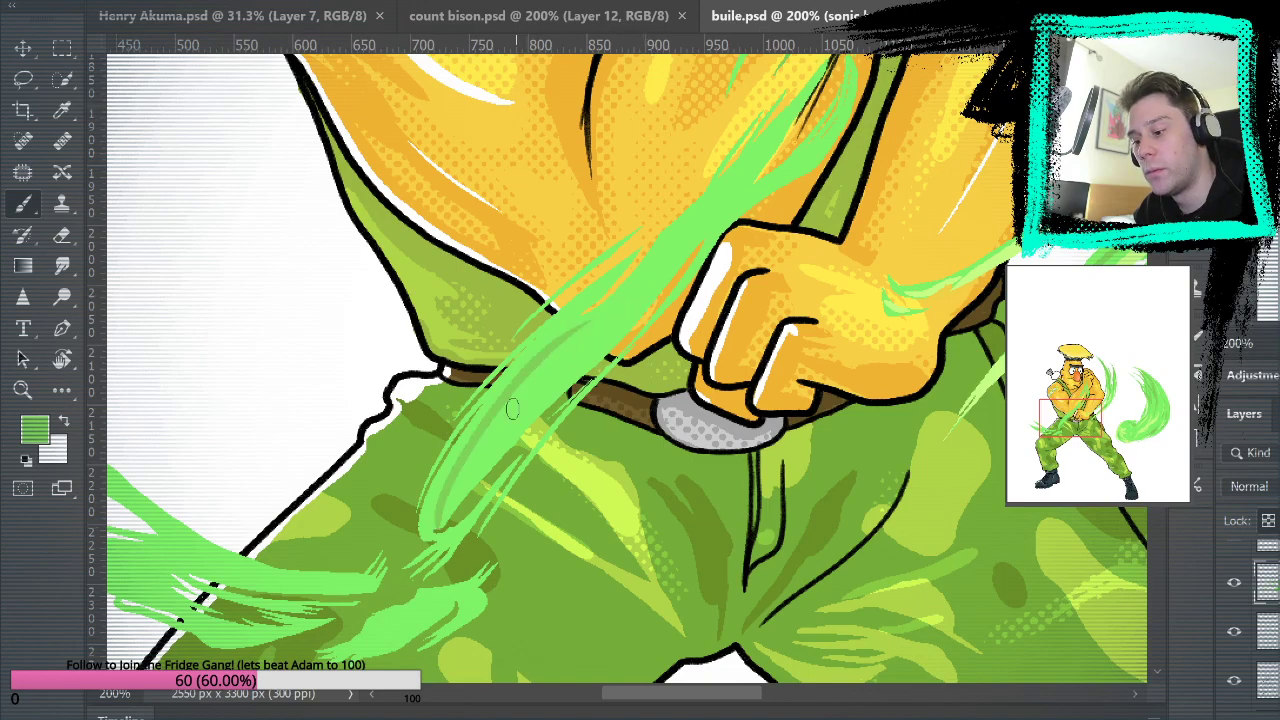
{"action": "mouse_move", "coordinate": [444, 481]}
{"action": "left_mouse_down"}
{"action": "mouse_move", "coordinate": [536, 344]}
{"action": "mouse_move", "coordinate": [423, 497]}
{"action": "mouse_move", "coordinate": [495, 381]}
{"action": "mouse_move", "coordinate": [594, 293]}
{"action": "mouse_move", "coordinate": [473, 409]}
{"action": "mouse_move", "coordinate": [643, 247]}
{"action": "left_mouse_up"}
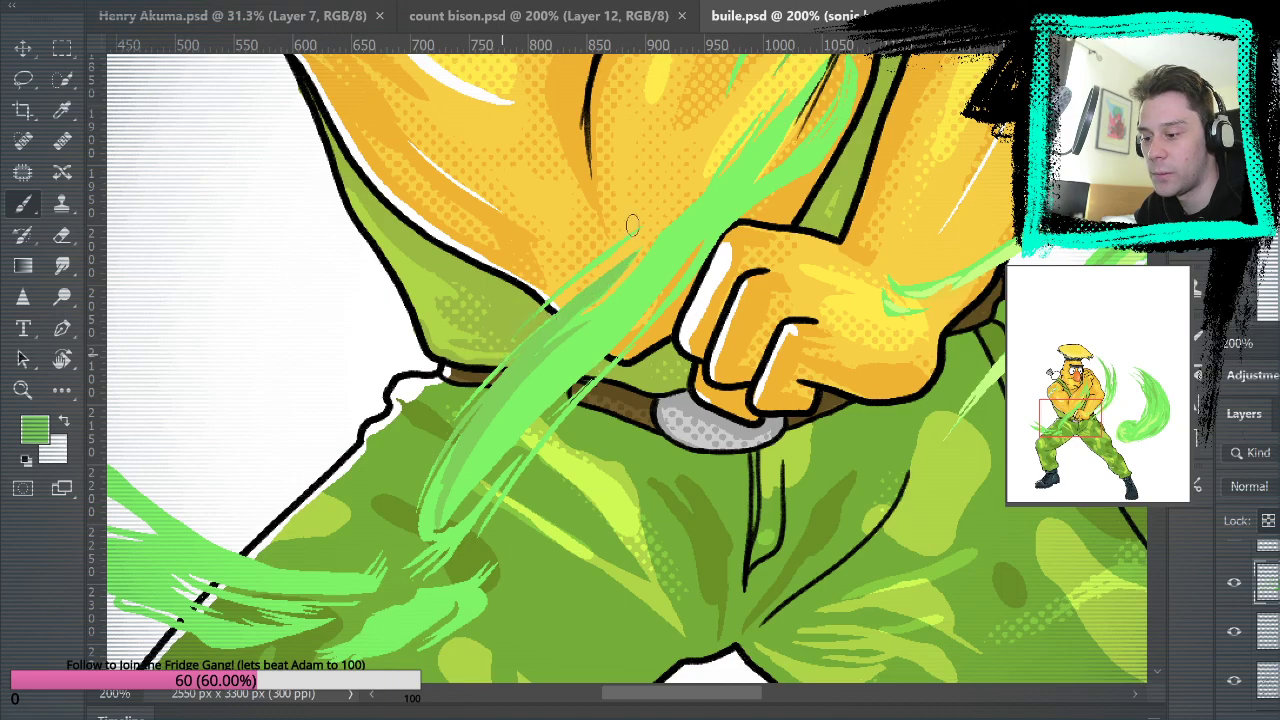
{"action": "mouse_move", "coordinate": [534, 317]}
{"action": "left_mouse_down"}
{"action": "mouse_move", "coordinate": [659, 217]}
{"action": "mouse_move", "coordinate": [729, 138]}
{"action": "left_mouse_up"}
{"action": "mouse_move", "coordinate": [537, 452]}
{"action": "left_mouse_down"}
{"action": "mouse_move", "coordinate": [665, 302]}
{"action": "mouse_move", "coordinate": [717, 213]}
{"action": "left_mouse_up"}
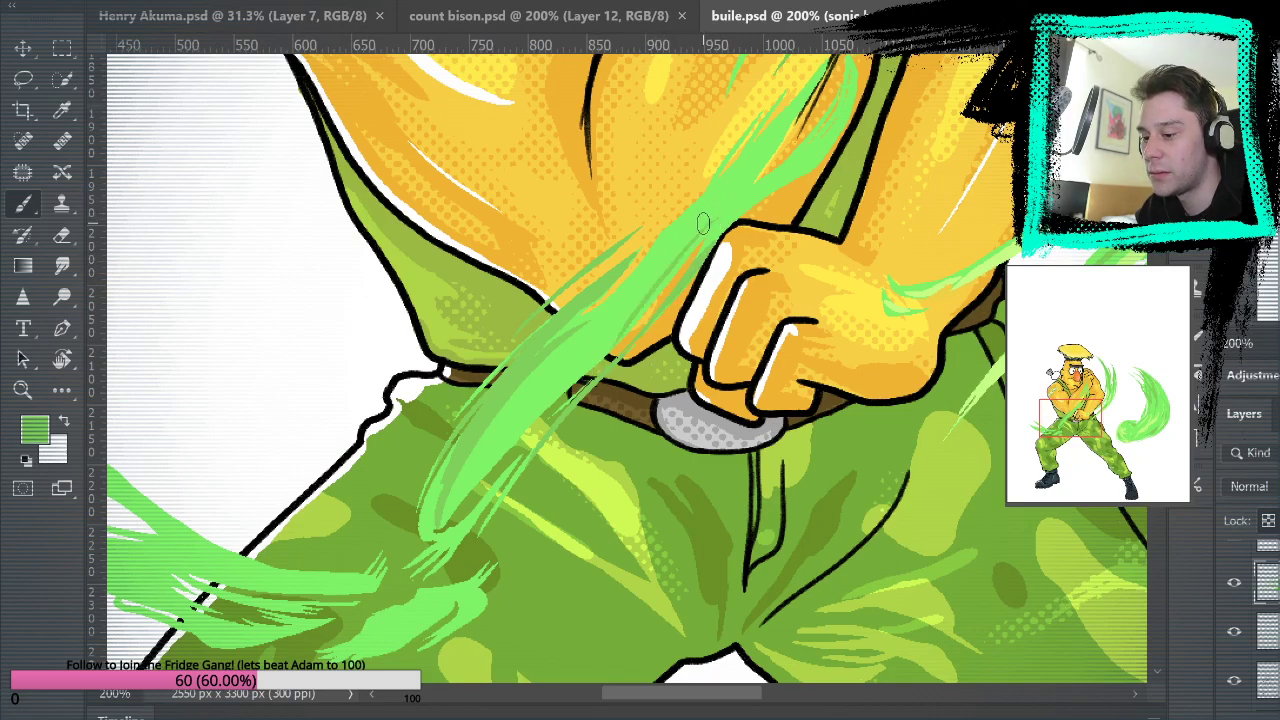
{"action": "left_click_drag", "start_coordinate": [675, 265], "coordinate": [498, 472]}
{"action": "left_click_drag", "start_coordinate": [527, 418], "coordinate": [656, 284]}
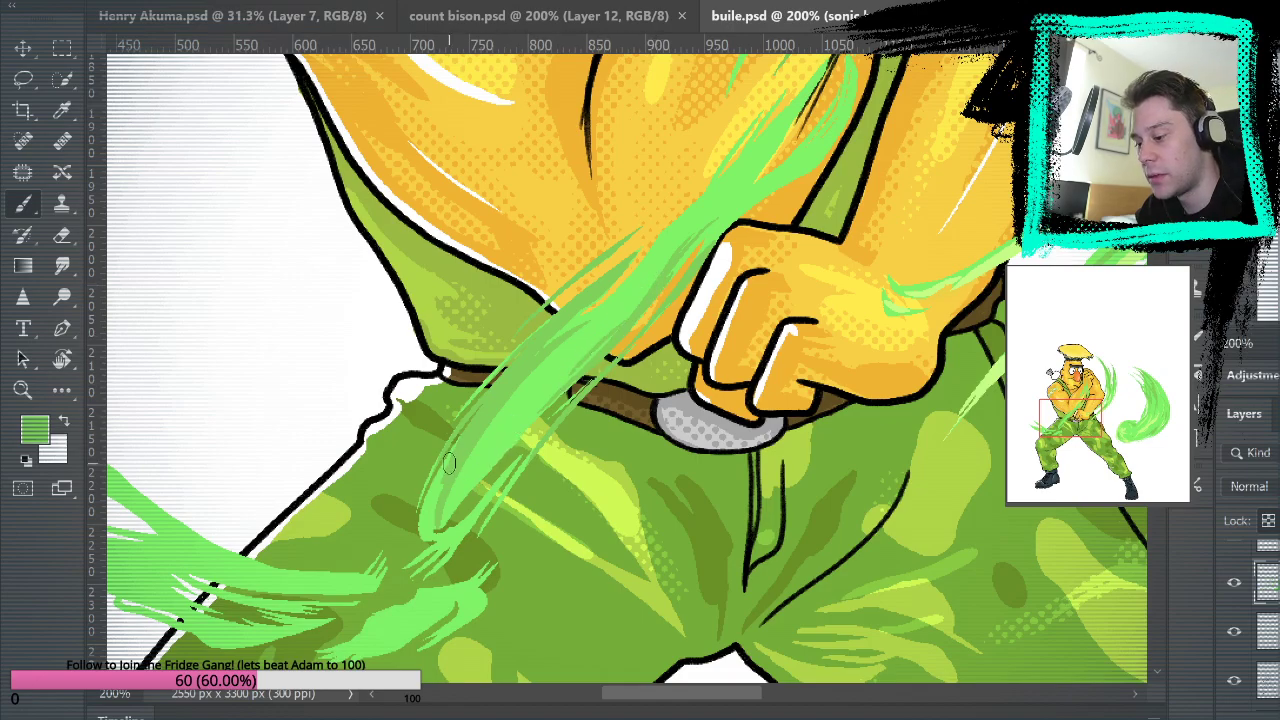
Shade both prongs of the swoosh over the fighter's thigh with darker green streaks running from their pointed tips toward the leg.
{"action": "mouse_move", "coordinate": [521, 442]}
{"action": "left_mouse_down"}
{"action": "mouse_move", "coordinate": [837, 477]}
{"action": "mouse_move", "coordinate": [971, 457]}
{"action": "mouse_move", "coordinate": [897, 480]}
{"action": "mouse_move", "coordinate": [893, 440]}
{"action": "mouse_move", "coordinate": [829, 468]}
{"action": "mouse_move", "coordinate": [834, 446]}
{"action": "left_mouse_up"}
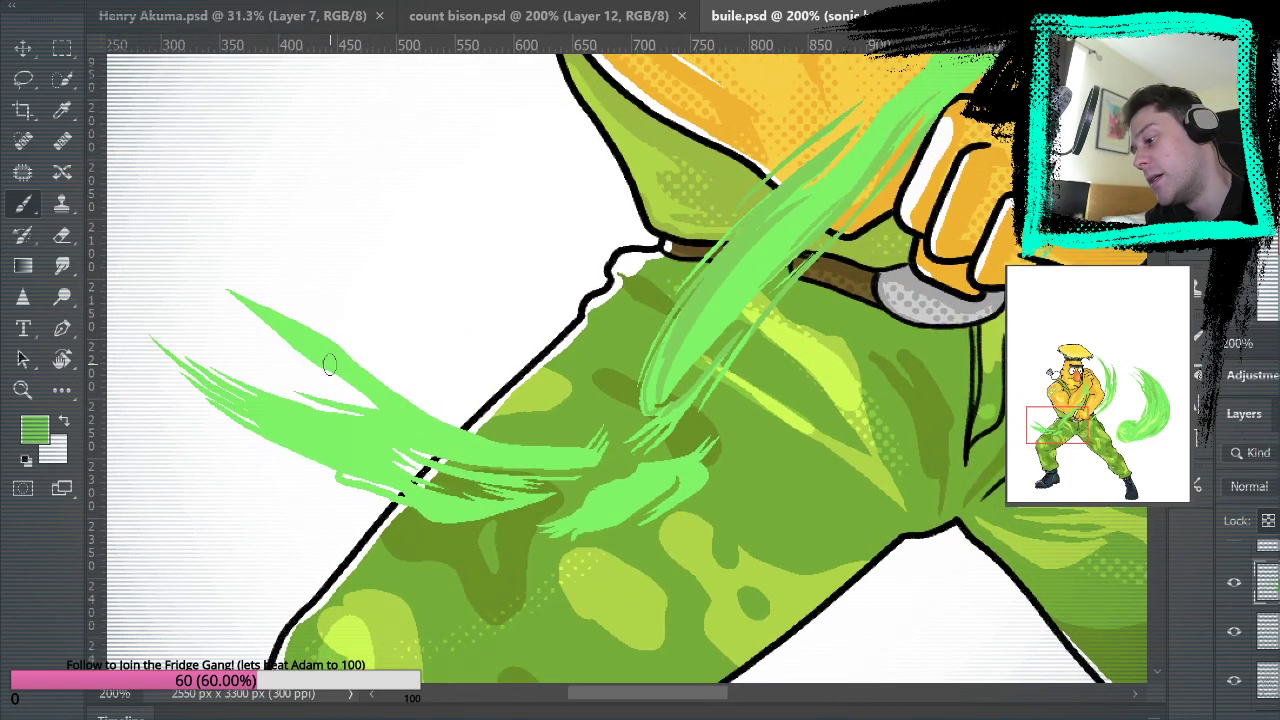
{"action": "mouse_move", "coordinate": [241, 308]}
{"action": "left_mouse_down"}
{"action": "mouse_move", "coordinate": [400, 417]}
{"action": "mouse_move", "coordinate": [357, 414]}
{"action": "left_mouse_up"}
{"action": "left_click_drag", "start_coordinate": [267, 386], "coordinate": [456, 438]}
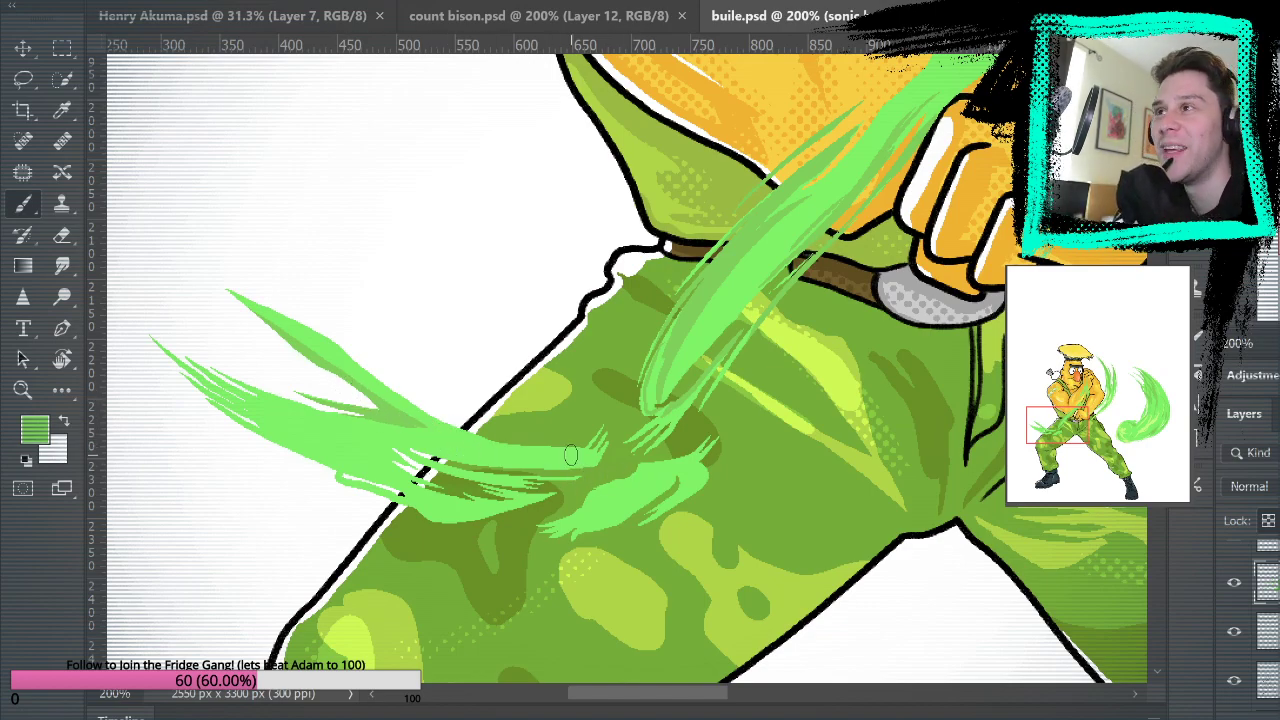
{"action": "left_click_drag", "start_coordinate": [140, 336], "coordinate": [370, 466]}
{"action": "left_click_drag", "start_coordinate": [173, 346], "coordinate": [386, 463]}
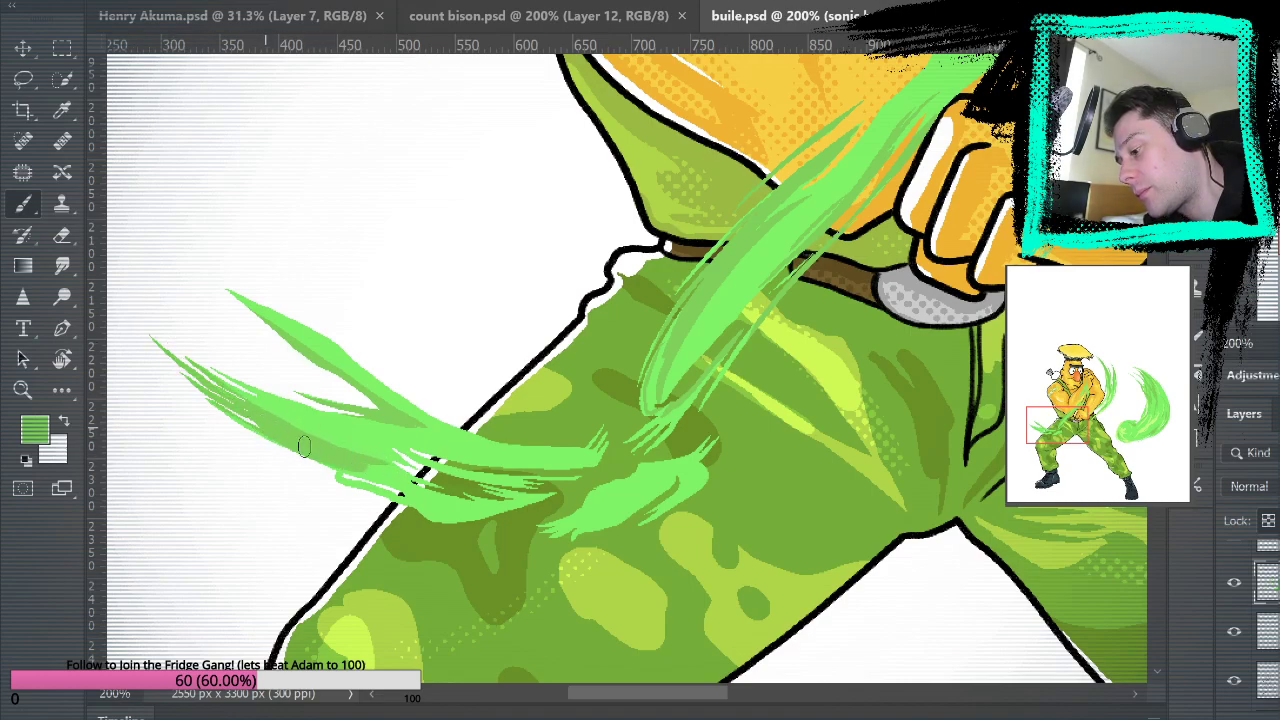
{"action": "mouse_move", "coordinate": [415, 445]}
{"action": "left_mouse_down"}
{"action": "mouse_move", "coordinate": [573, 480]}
{"action": "mouse_move", "coordinate": [413, 457]}
{"action": "mouse_move", "coordinate": [561, 466]}
{"action": "left_mouse_up"}
{"action": "left_click", "coordinate": [455, 441], "text": "alt"}
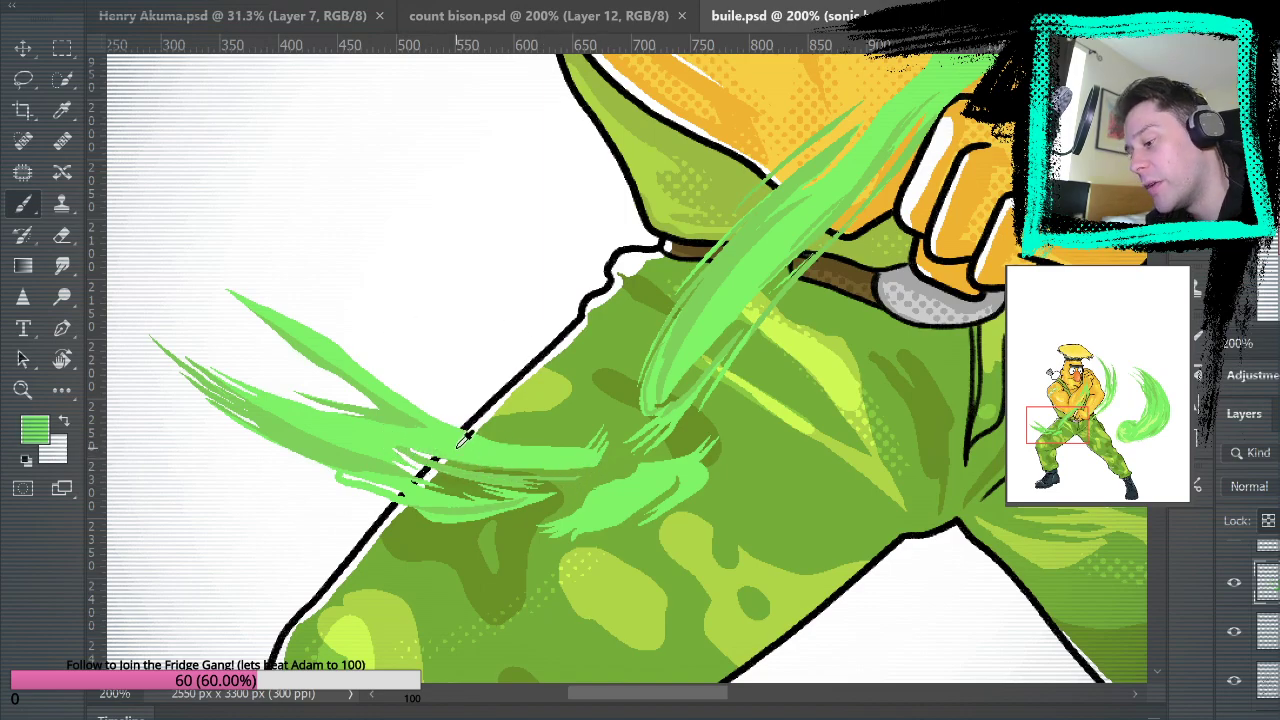
Add darker green swirls to the short swoosh piece on the thigh and darker streaks through the middle of the swoosh crossing the belt.
{"action": "left_click_drag", "start_coordinate": [630, 449], "coordinate": [715, 278]}
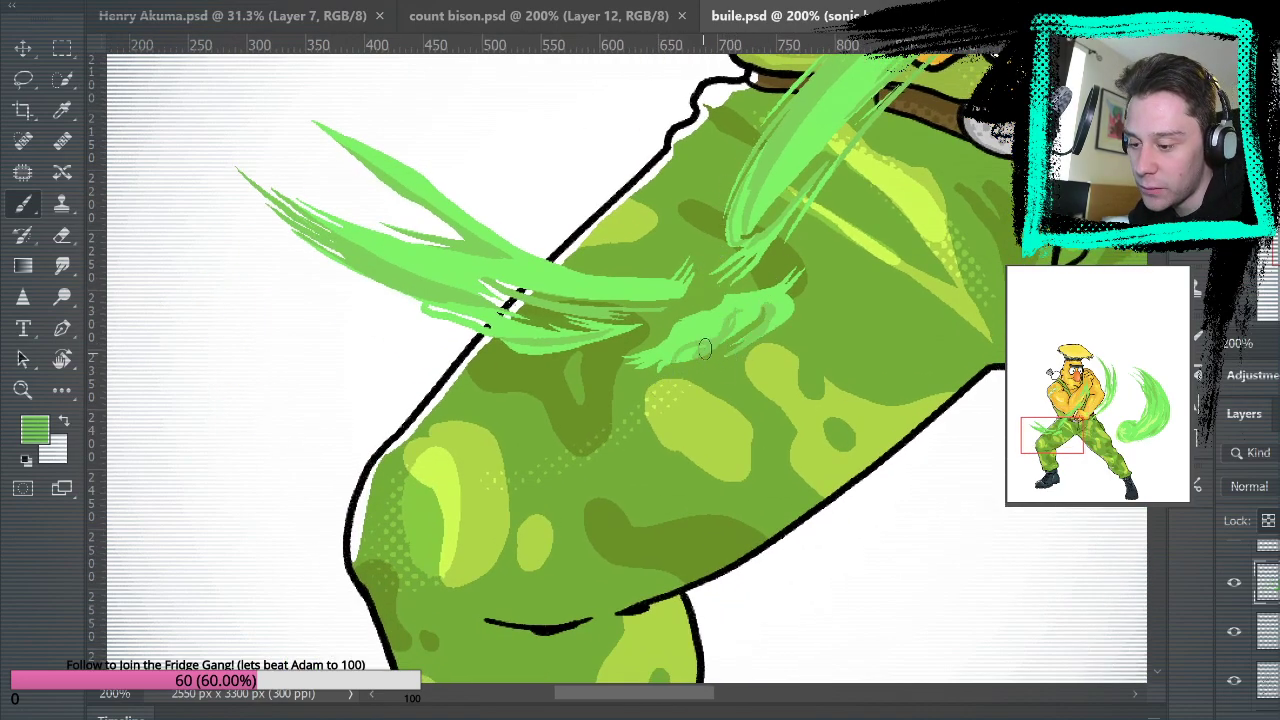
{"action": "left_click_drag", "start_coordinate": [706, 338], "coordinate": [753, 305]}
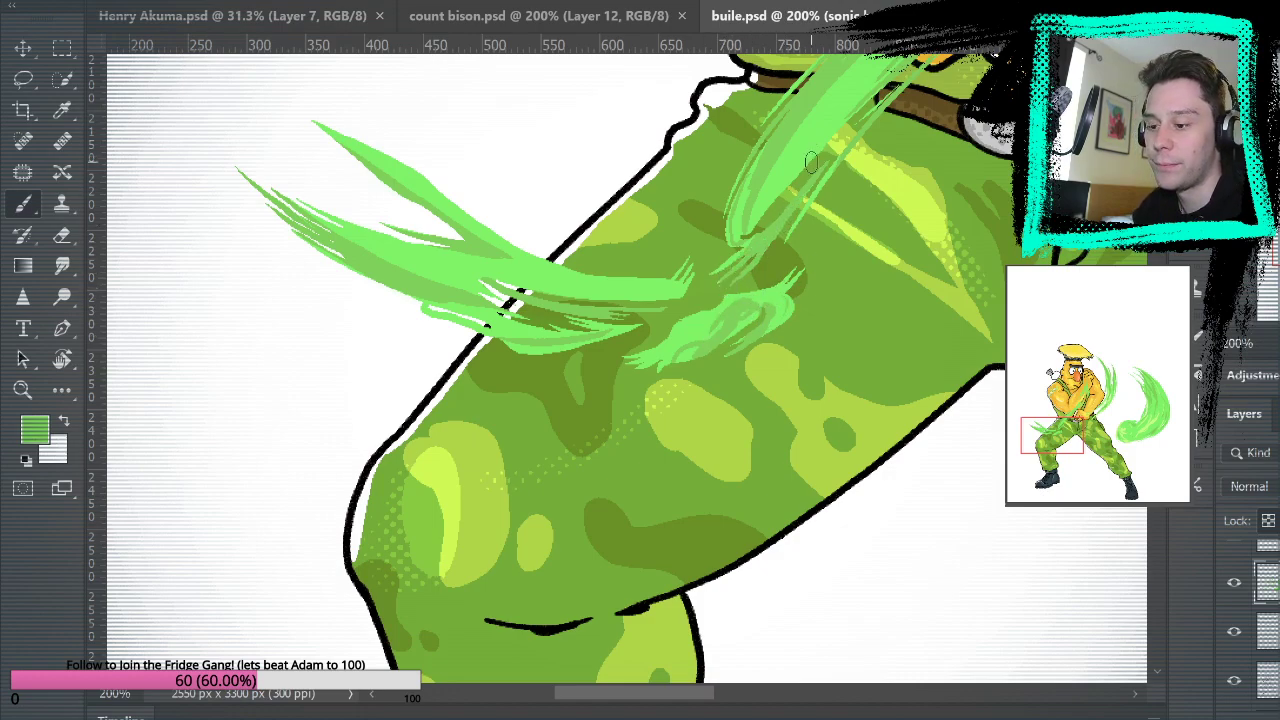
{"action": "left_click_drag", "start_coordinate": [894, 186], "coordinate": [826, 369]}
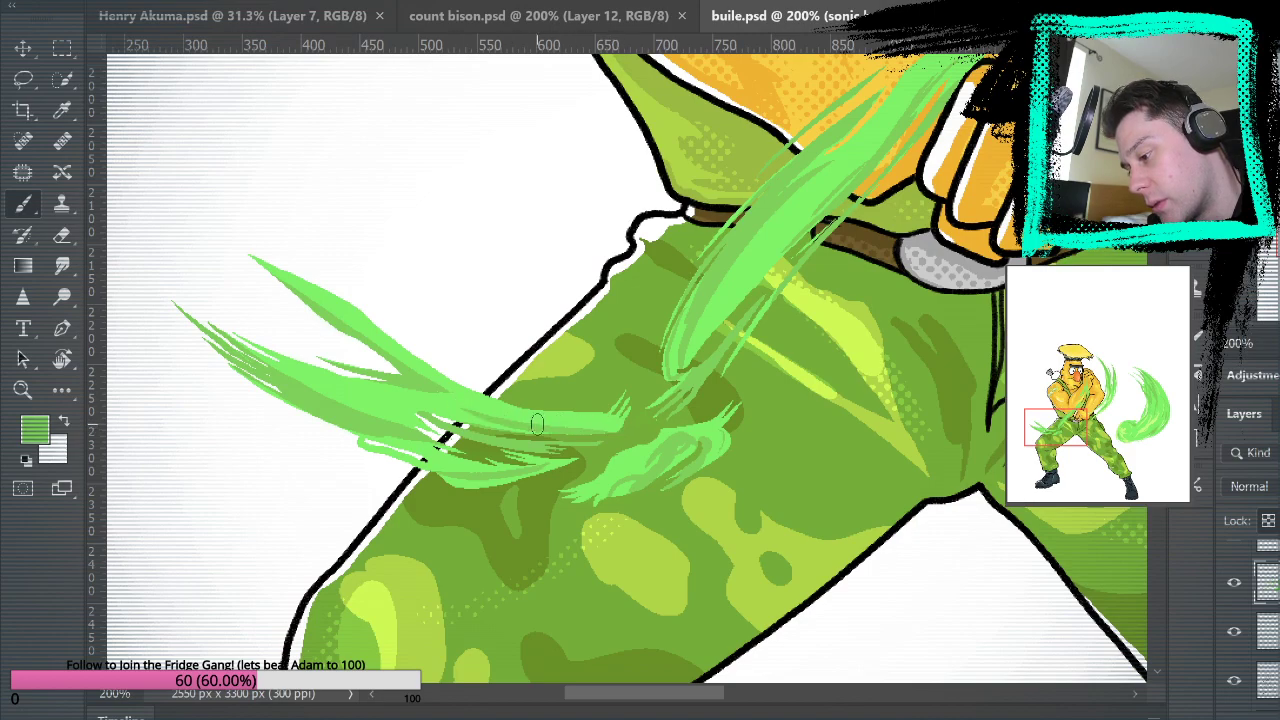
{"action": "left_click_drag", "start_coordinate": [526, 131], "coordinate": [511, 326]}
{"action": "left_click_drag", "start_coordinate": [743, 483], "coordinate": [830, 362]}
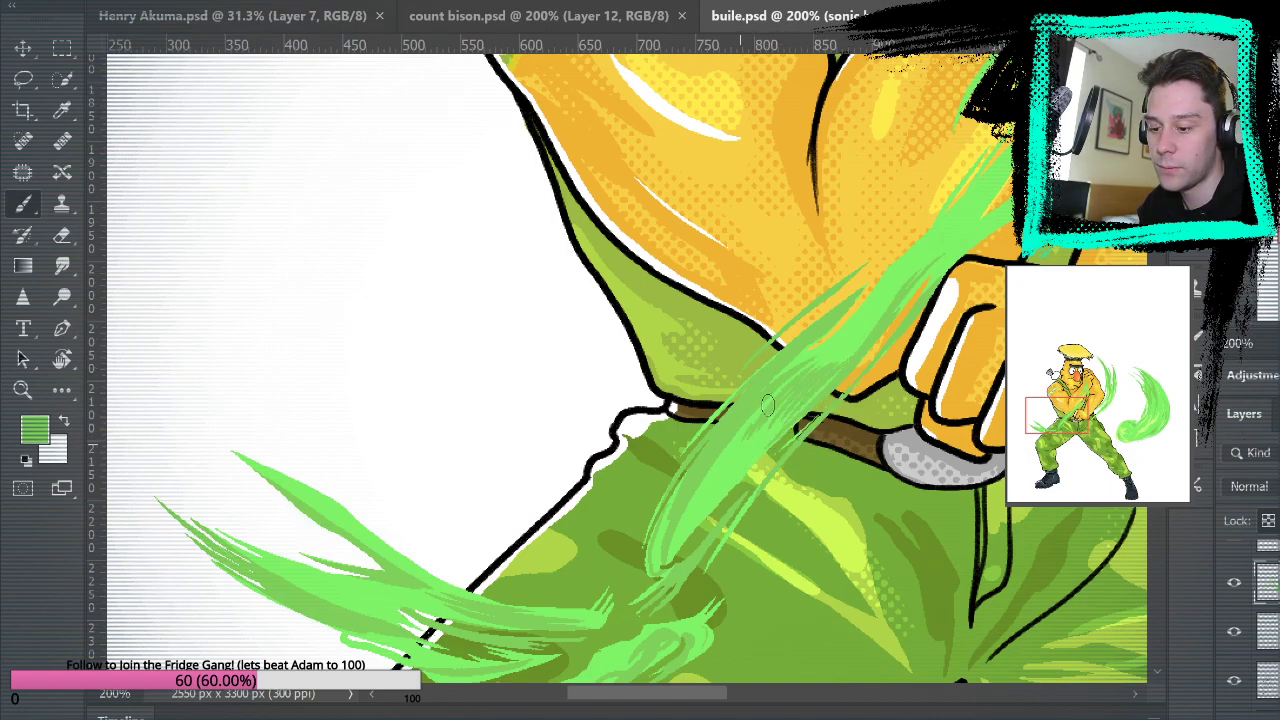
Sample the yellow-green highlight colour and brush highlights along both strands of the forked swoosh below the fighter's raised fist.
{"action": "left_click_drag", "start_coordinate": [961, 561], "coordinate": [862, 540]}
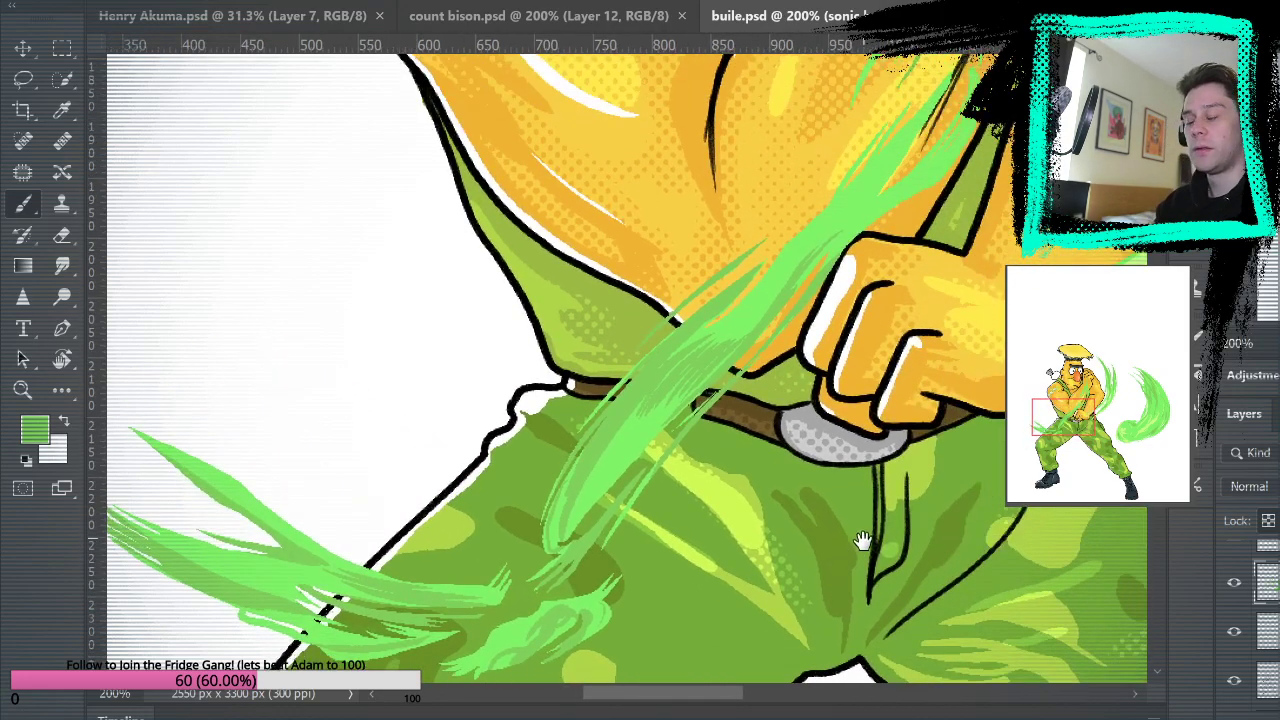
{"action": "left_click", "coordinate": [637, 422], "text": "alt"}
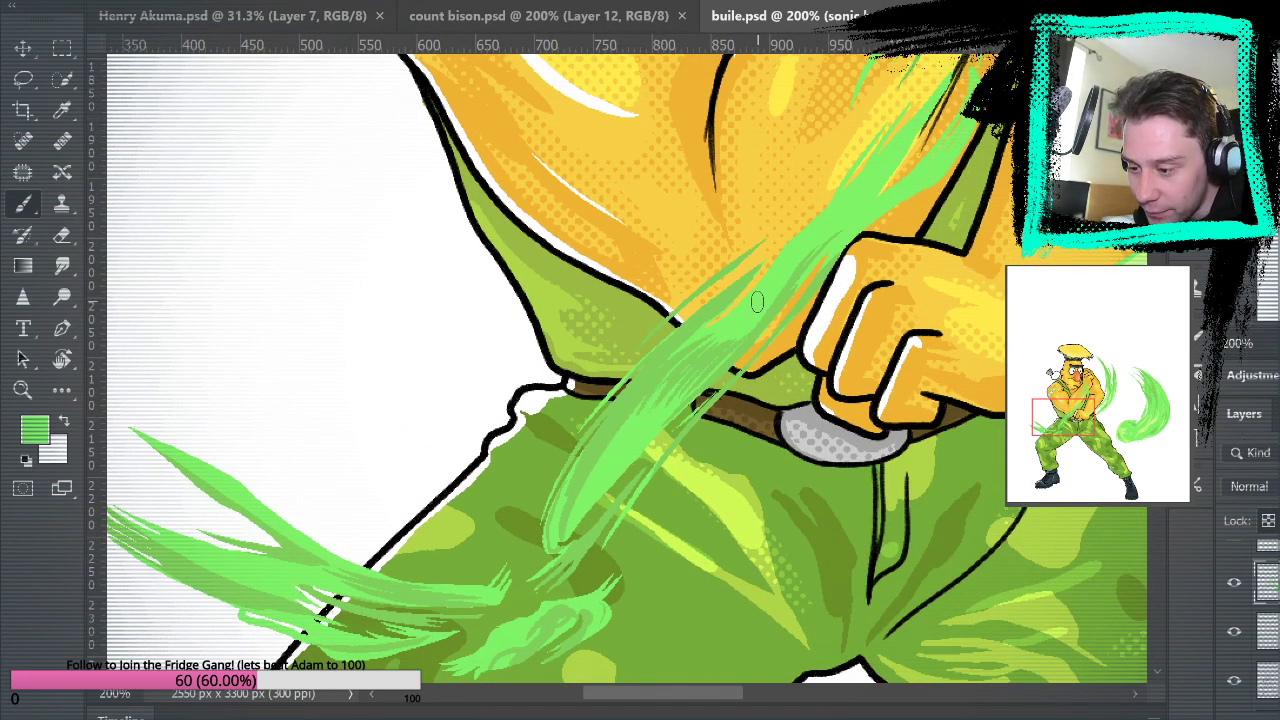
{"action": "left_click_drag", "start_coordinate": [986, 425], "coordinate": [755, 525]}
{"action": "left_click_drag", "start_coordinate": [915, 520], "coordinate": [852, 385]}
{"action": "left_click", "coordinate": [945, 190], "text": "alt"}
{"action": "left_click_drag", "start_coordinate": [625, 300], "coordinate": [894, 517]}
{"action": "left_click_drag", "start_coordinate": [822, 295], "coordinate": [834, 366]}
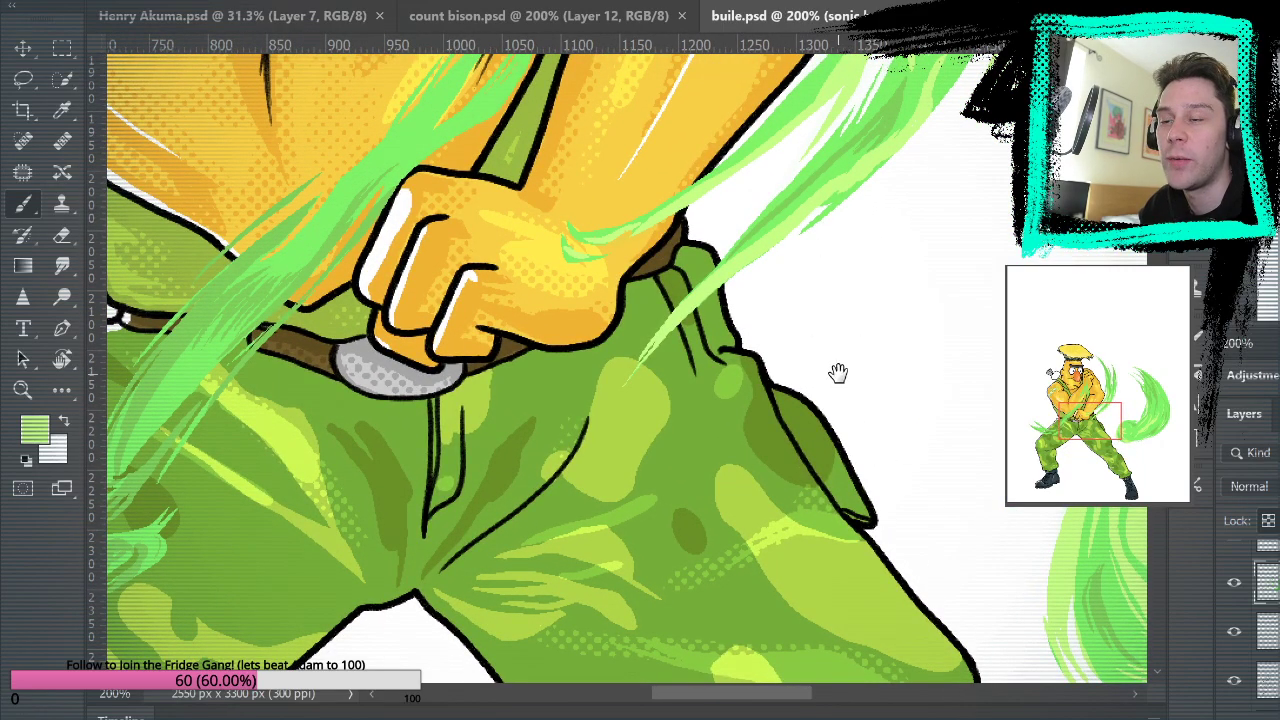
{"action": "mouse_move", "coordinate": [843, 337]}
{"action": "left_mouse_down"}
{"action": "mouse_move", "coordinate": [871, 506]}
{"action": "mouse_move", "coordinate": [946, 466]}
{"action": "mouse_move", "coordinate": [897, 420]}
{"action": "left_mouse_up"}
{"action": "left_click_drag", "start_coordinate": [924, 304], "coordinate": [971, 575]}
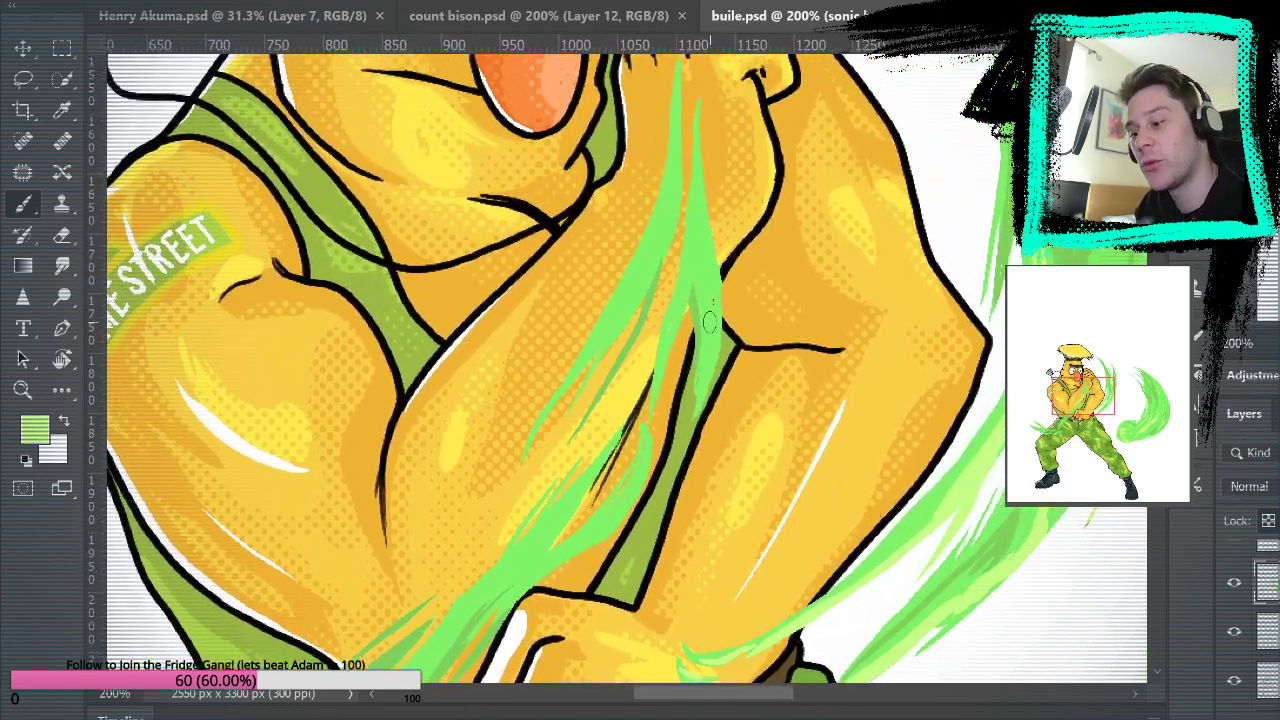
{"action": "mouse_move", "coordinate": [702, 398]}
{"action": "left_mouse_down"}
{"action": "mouse_move", "coordinate": [716, 265]}
{"action": "mouse_move", "coordinate": [695, 100]}
{"action": "left_mouse_up"}
{"action": "left_click_drag", "start_coordinate": [680, 292], "coordinate": [690, 162]}
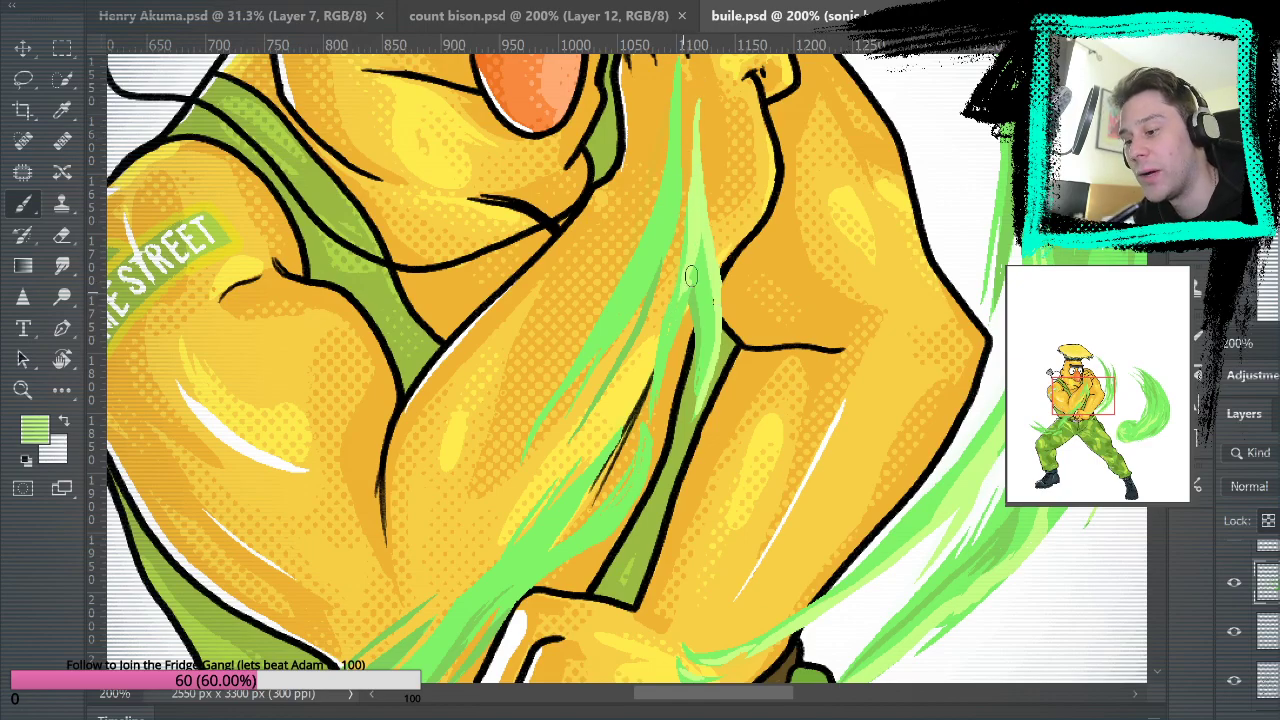
{"action": "left_click_drag", "start_coordinate": [851, 255], "coordinate": [892, 380]}
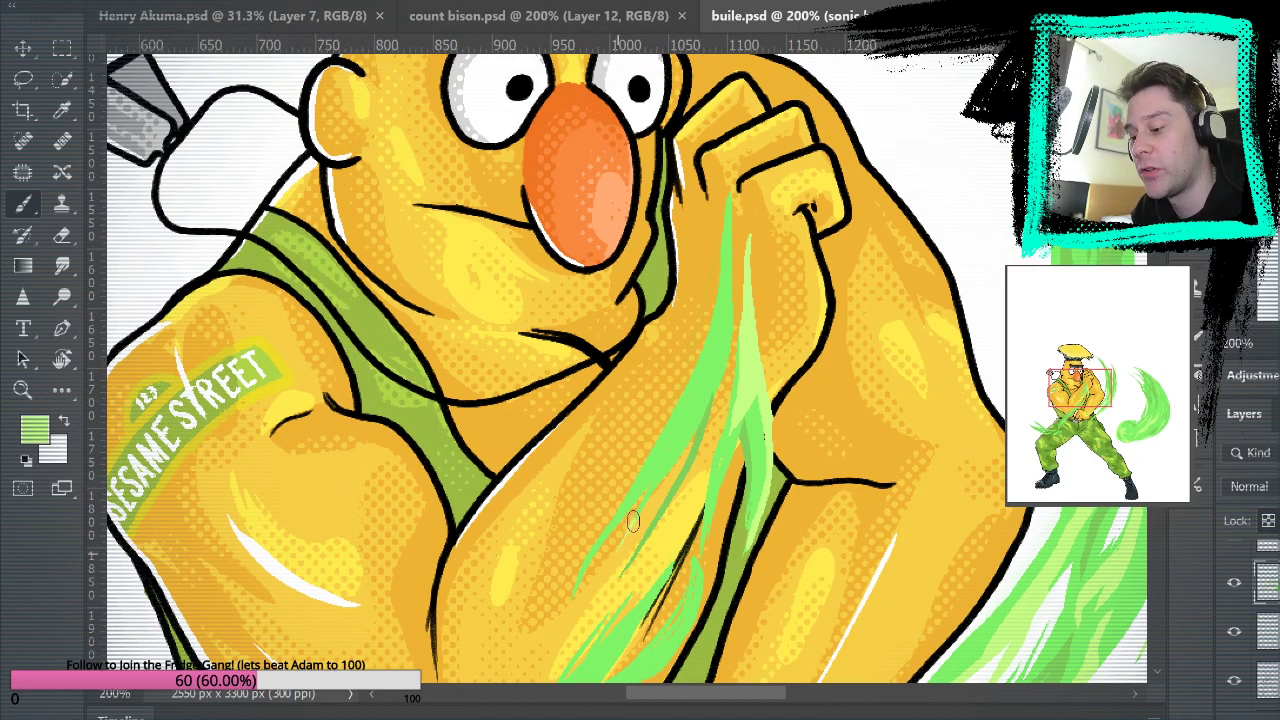
{"action": "mouse_move", "coordinate": [629, 526]}
{"action": "left_mouse_down"}
{"action": "mouse_move", "coordinate": [676, 455]}
{"action": "mouse_move", "coordinate": [723, 310]}
{"action": "left_mouse_up"}
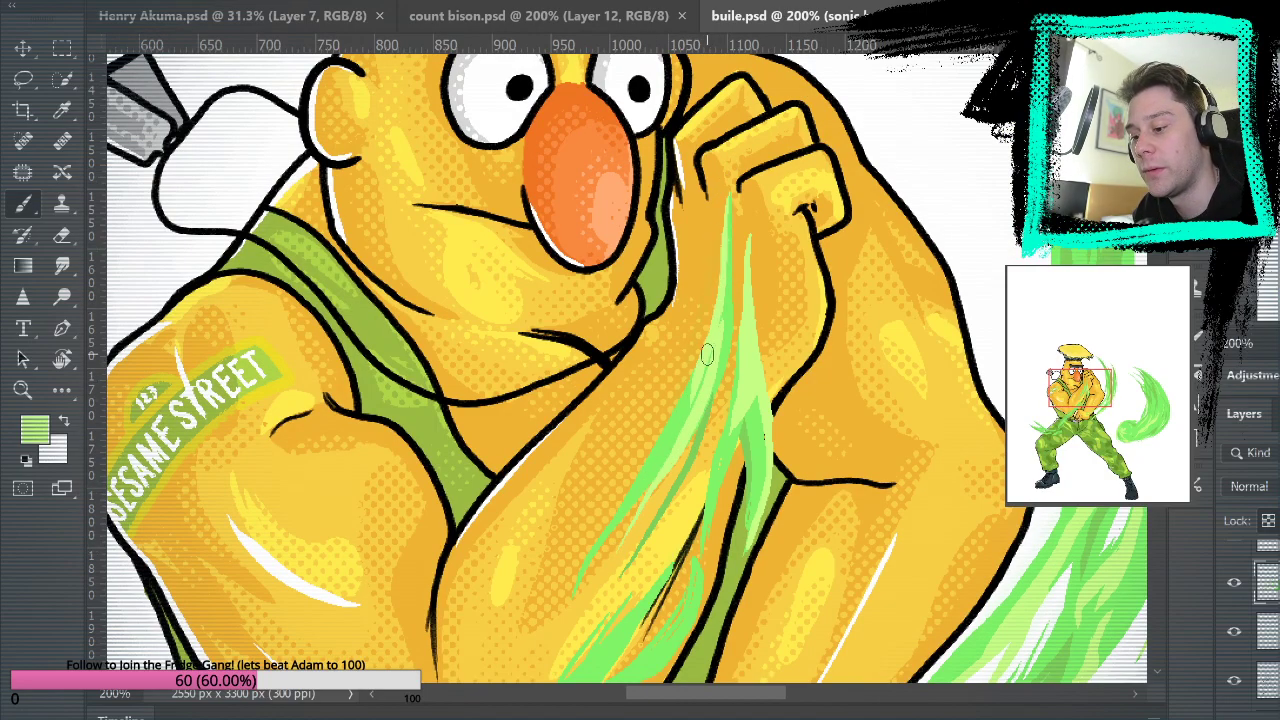
Brush yellow-green highlights along the upper strands of the waist swoosh where it crosses the forearm above the lowered fist.
{"action": "left_click_drag", "start_coordinate": [704, 472], "coordinate": [913, 197]}
{"action": "left_click_drag", "start_coordinate": [752, 450], "coordinate": [812, 352]}
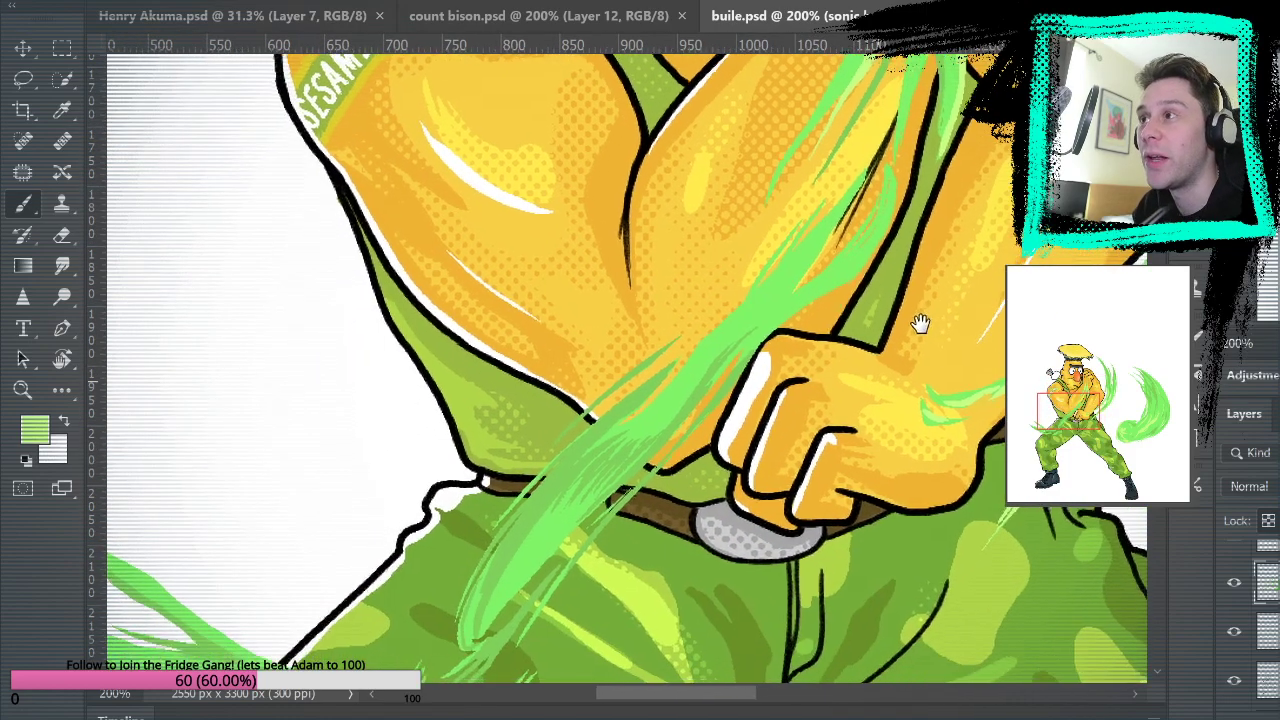
{"action": "mouse_move", "coordinate": [881, 187]}
{"action": "left_mouse_down"}
{"action": "mouse_move", "coordinate": [853, 261]}
{"action": "mouse_move", "coordinate": [745, 347]}
{"action": "left_mouse_up"}
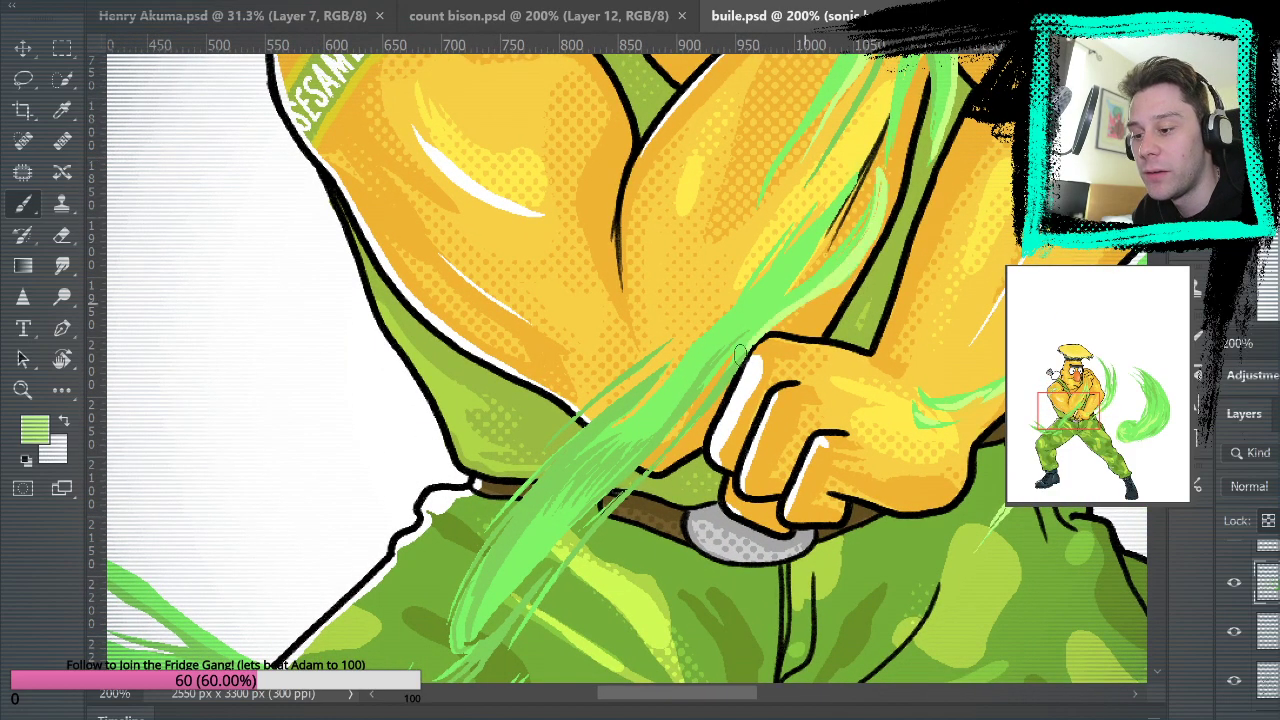
{"action": "left_click_drag", "start_coordinate": [771, 295], "coordinate": [842, 204]}
{"action": "left_click_drag", "start_coordinate": [745, 313], "coordinate": [838, 197]}
{"action": "left_click_drag", "start_coordinate": [725, 332], "coordinate": [802, 238]}
Paint yellow-green highlights on the rounded lower end of the waist swoosh and on the swoosh over the thigh.
{"action": "left_click_drag", "start_coordinate": [731, 458], "coordinate": [954, 237]}
{"action": "left_click_drag", "start_coordinate": [715, 399], "coordinate": [824, 276]}
{"action": "mouse_move", "coordinate": [1004, 185]}
{"action": "left_mouse_down"}
{"action": "mouse_move", "coordinate": [833, 283]}
{"action": "mouse_move", "coordinate": [1008, 182]}
{"action": "left_mouse_up"}
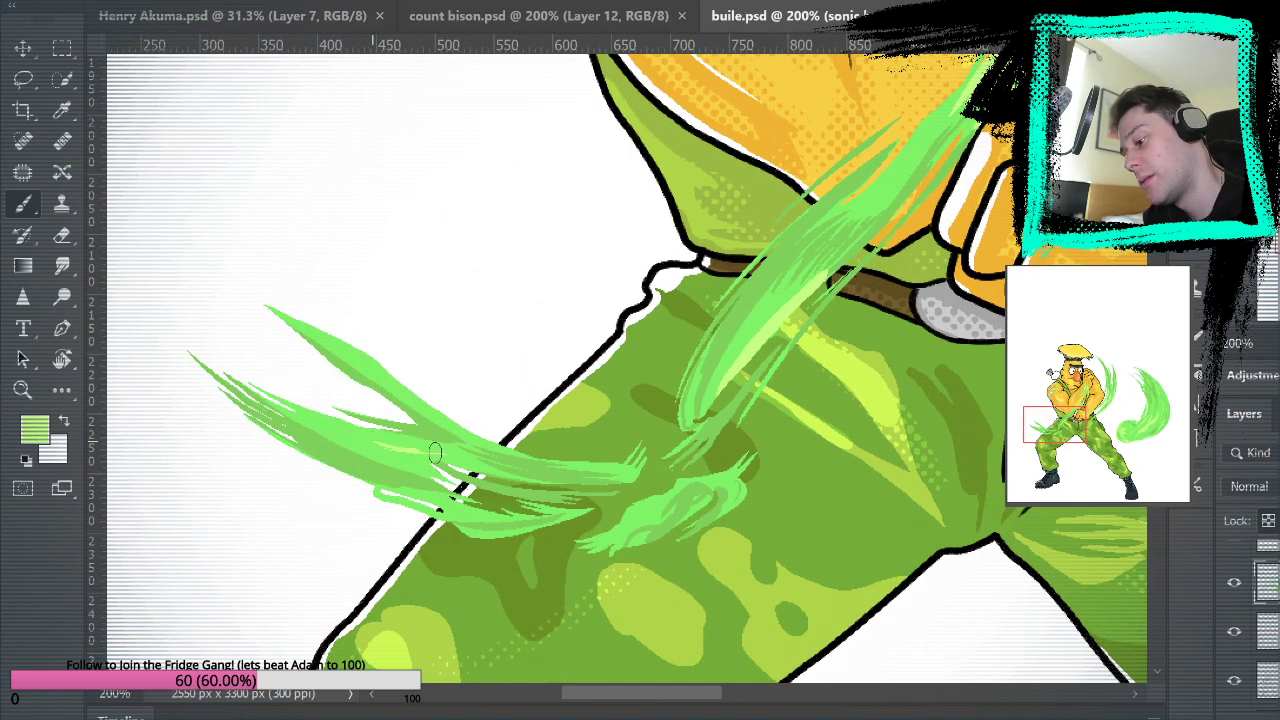
{"action": "left_click_drag", "start_coordinate": [1060, 200], "coordinate": [1208, 163]}
{"action": "mouse_move", "coordinate": [692, 533]}
{"action": "left_mouse_down"}
{"action": "mouse_move", "coordinate": [880, 306]}
{"action": "mouse_move", "coordinate": [868, 308]}
{"action": "left_mouse_up"}
{"action": "mouse_move", "coordinate": [740, 380]}
{"action": "left_mouse_down"}
{"action": "mouse_move", "coordinate": [877, 477]}
{"action": "mouse_move", "coordinate": [823, 658]}
{"action": "left_mouse_up"}
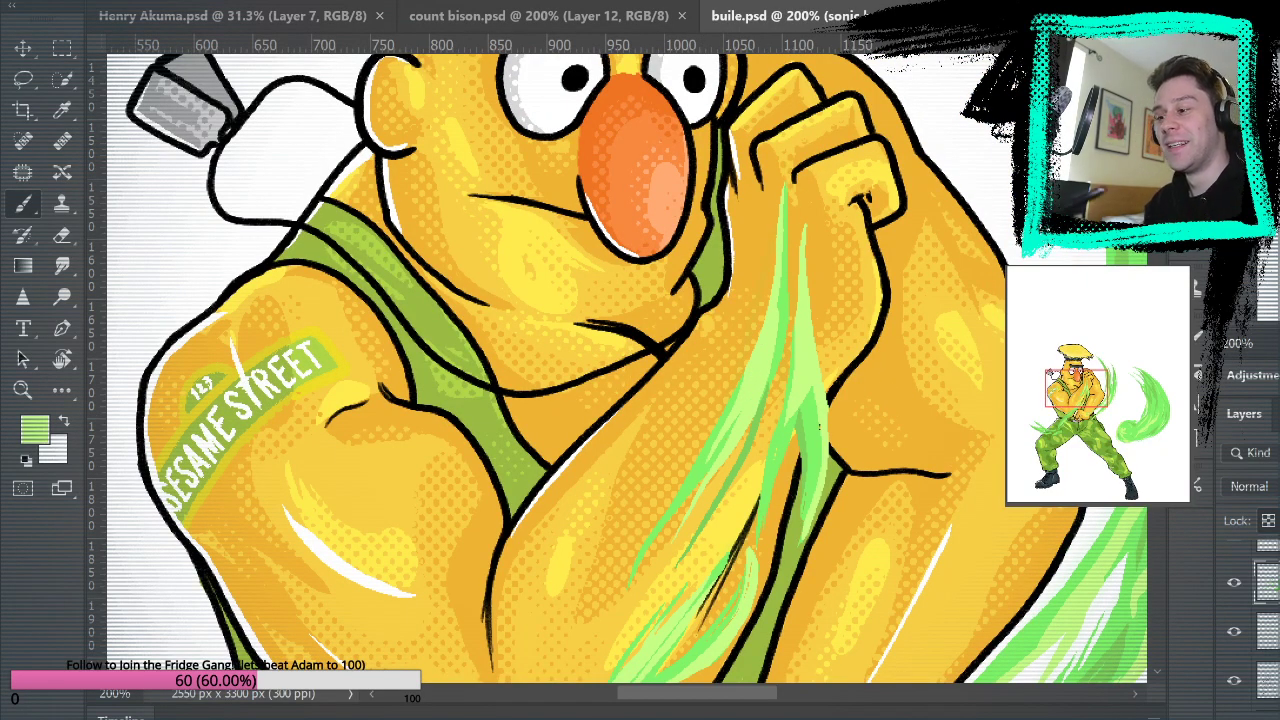
Sample the darker green on the large sonic boom swoosh and brush halftone dots between the streaks of its upper part.
{"action": "key", "text": "ctrl+0"}
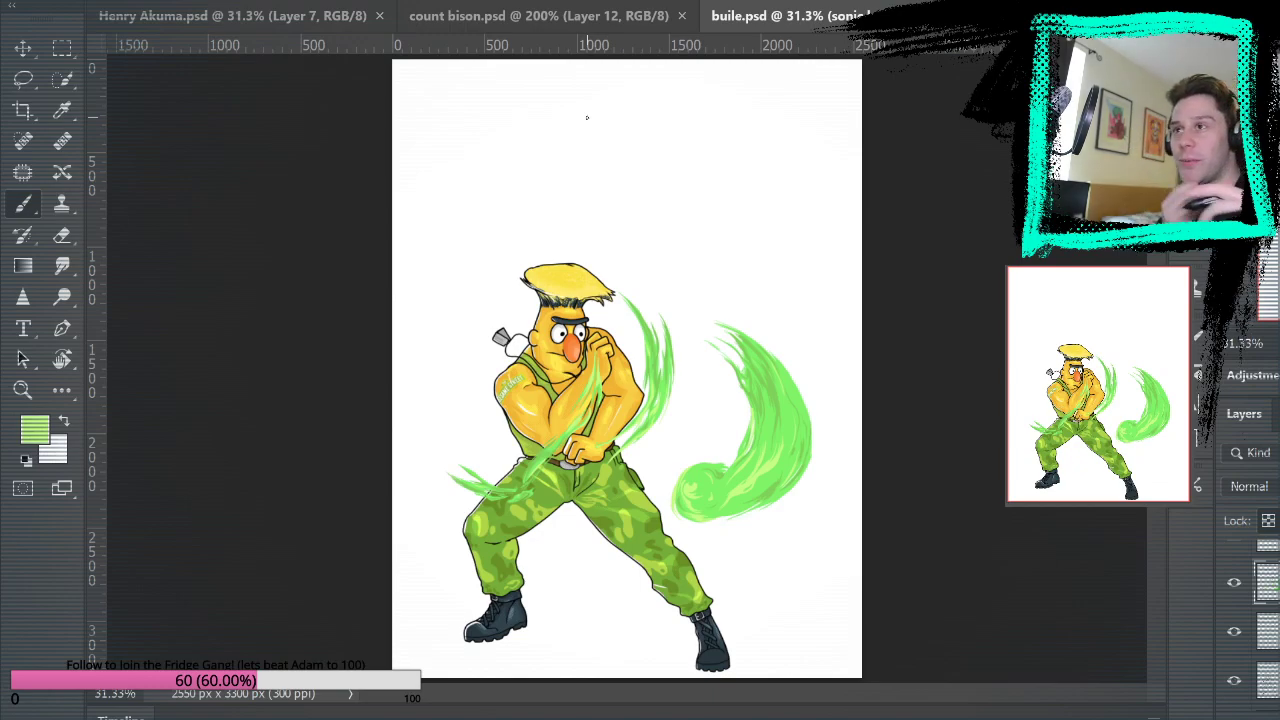
{"action": "key", "text": "z"}
{"action": "left_click_drag", "start_coordinate": [711, 434], "coordinate": [735, 423]}
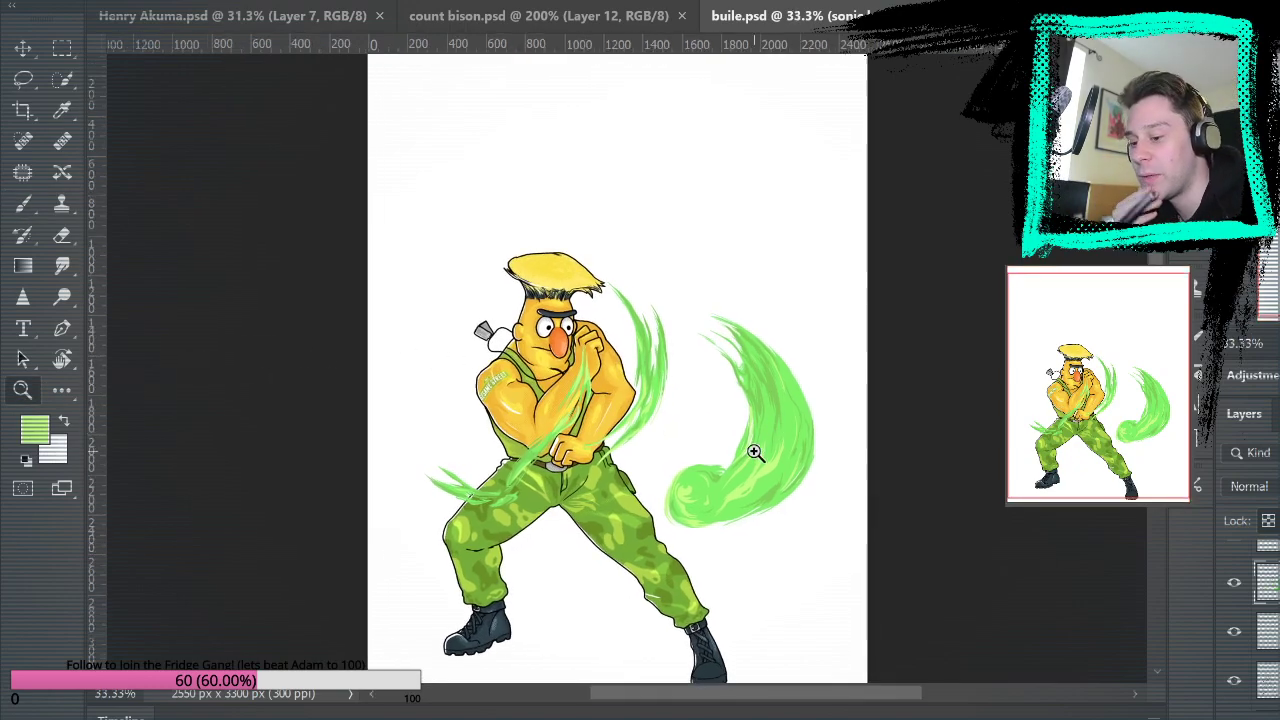
{"action": "left_click", "coordinate": [794, 417]}
{"action": "left_click", "coordinate": [777, 382]}
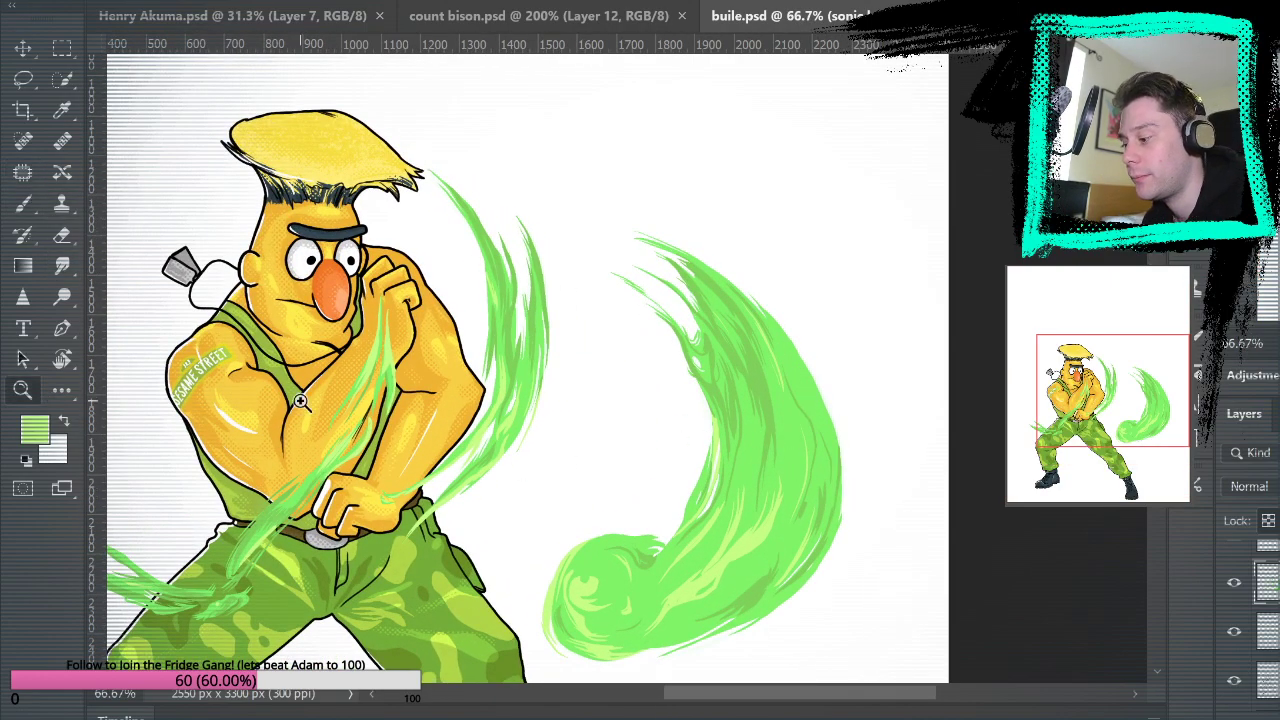
{"action": "left_click", "coordinate": [794, 414]}
{"action": "left_click", "coordinate": [500, 369]}
{"action": "key", "text": "b"}
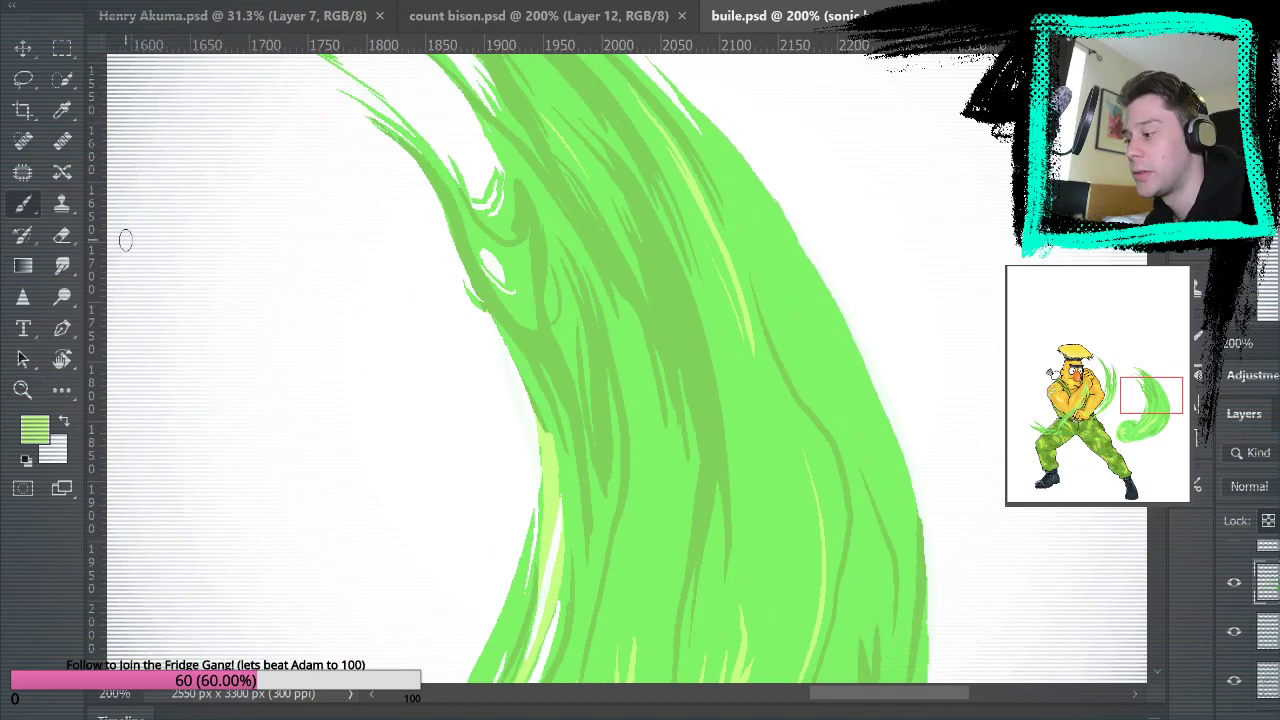
{"action": "left_click", "coordinate": [680, 338], "text": "alt"}
{"action": "left_click_drag", "start_coordinate": [686, 334], "coordinate": [760, 494]}
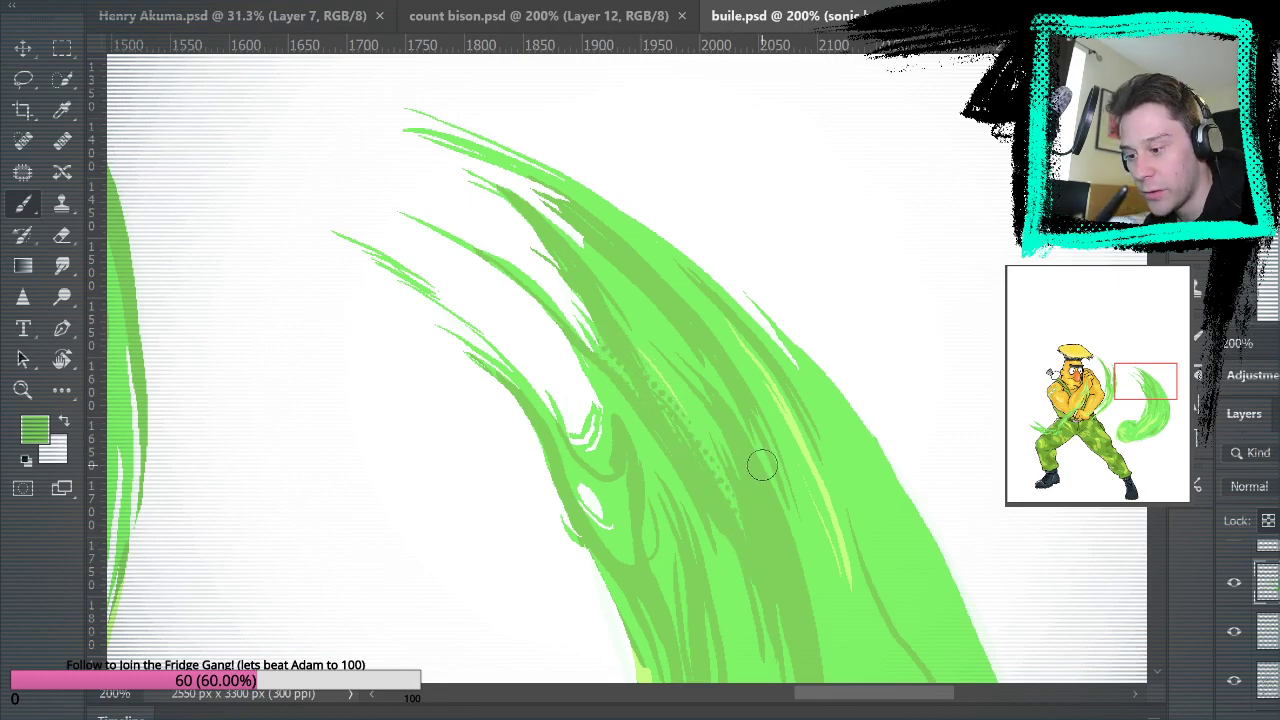
{"action": "mouse_move", "coordinate": [624, 426]}
{"action": "left_mouse_down"}
{"action": "mouse_move", "coordinate": [623, 375]}
{"action": "mouse_move", "coordinate": [564, 246]}
{"action": "mouse_move", "coordinate": [754, 454]}
{"action": "mouse_move", "coordinate": [633, 278]}
{"action": "mouse_move", "coordinate": [590, 252]}
{"action": "mouse_move", "coordinate": [735, 416]}
{"action": "mouse_move", "coordinate": [764, 504]}
{"action": "mouse_move", "coordinate": [592, 240]}
{"action": "left_mouse_up"}
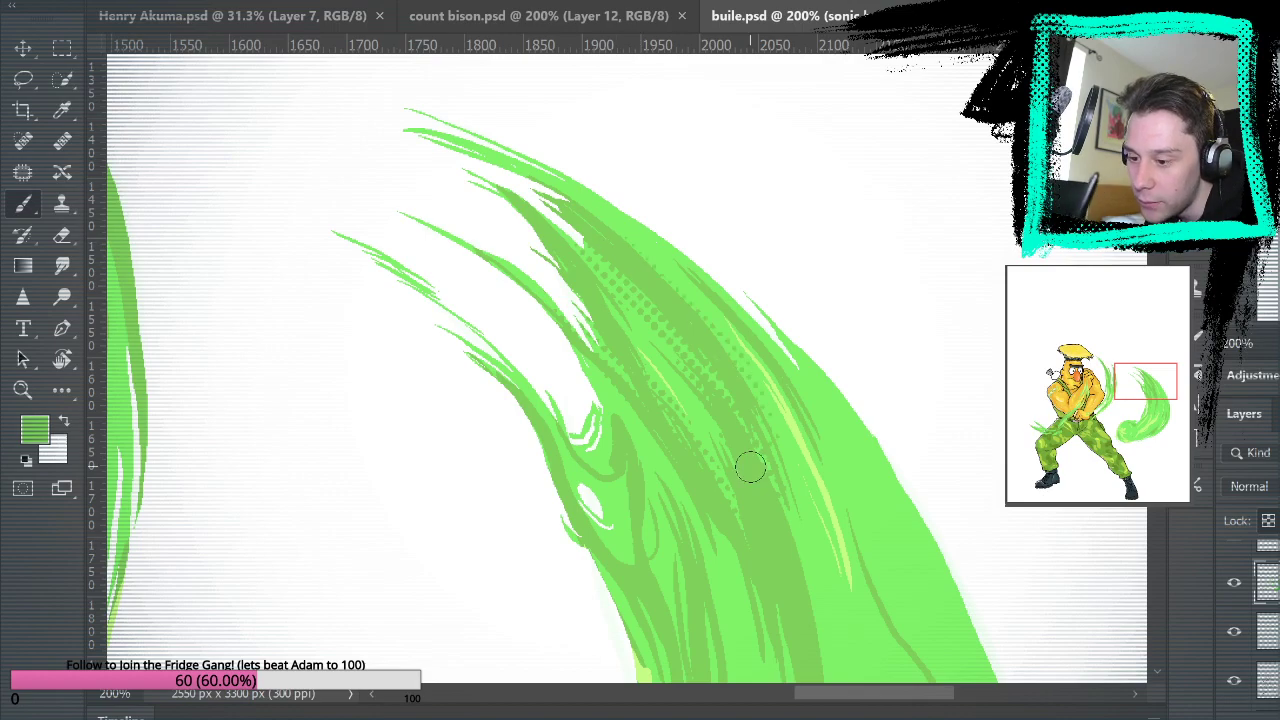
Extend the darker green halftone dots through the middle of the large swoosh and down along its outer edge.
{"action": "left_click_drag", "start_coordinate": [832, 581], "coordinate": [797, 227]}
{"action": "left_click_drag", "start_coordinate": [666, 171], "coordinate": [712, 470]}
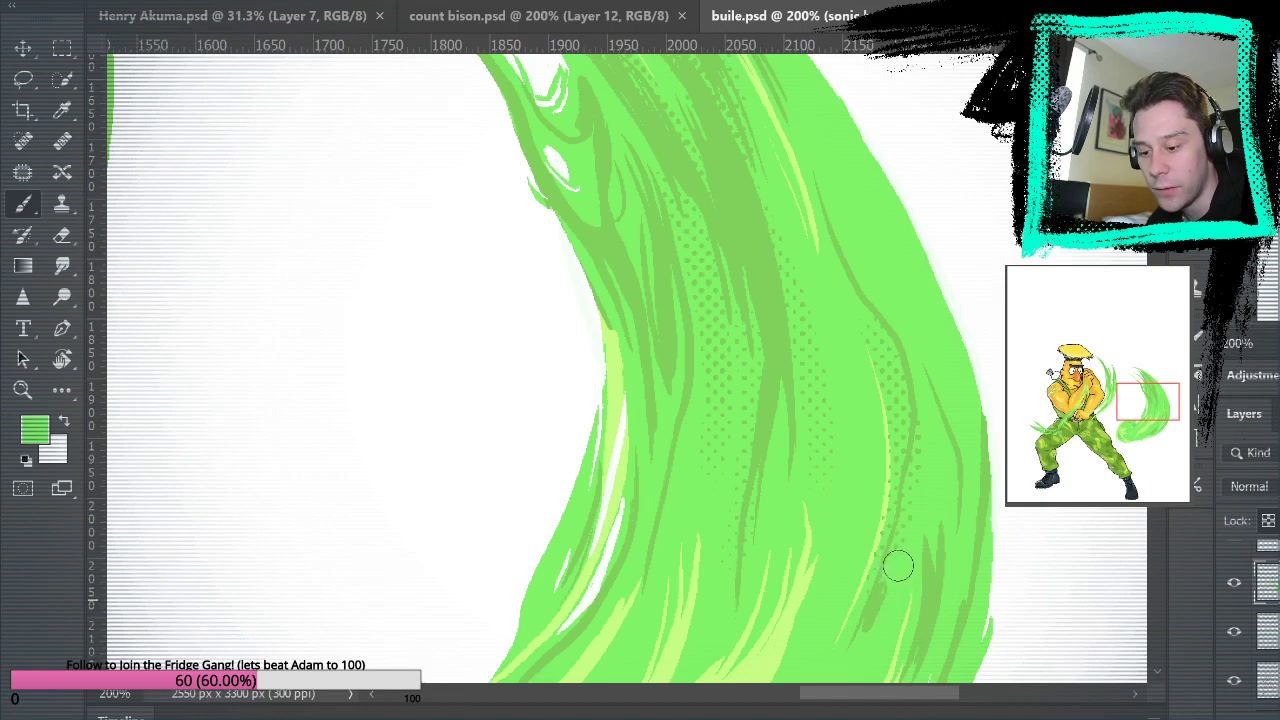
{"action": "left_click", "coordinate": [939, 580], "text": "alt"}
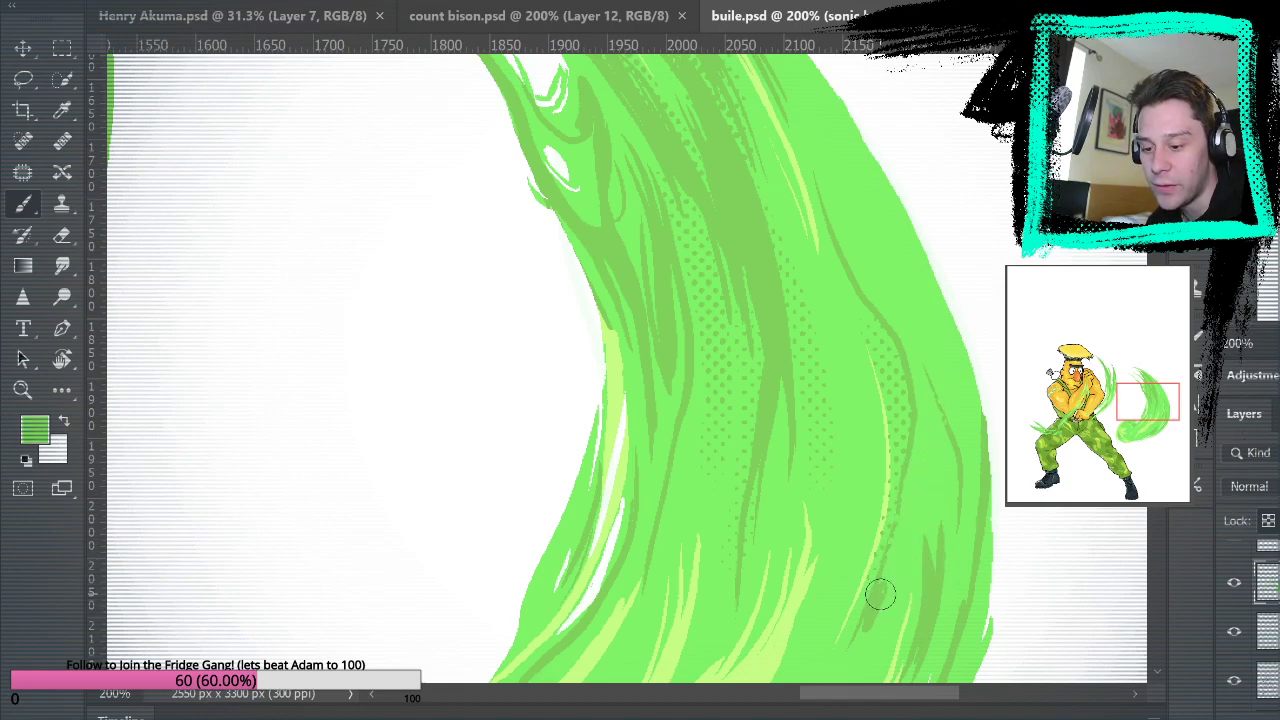
{"action": "mouse_move", "coordinate": [934, 401]}
{"action": "left_mouse_down"}
{"action": "mouse_move", "coordinate": [986, 409]}
{"action": "mouse_move", "coordinate": [966, 303]}
{"action": "left_mouse_up"}
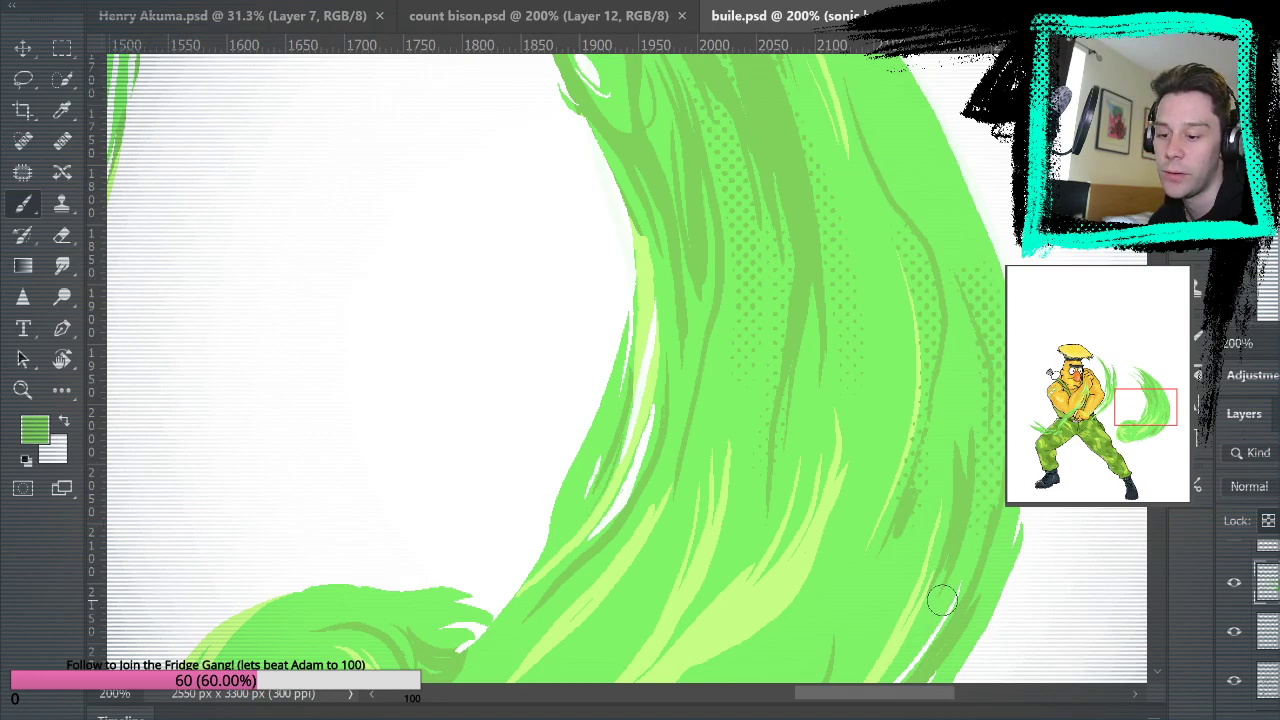
Add darker green halftone dots around the small curl, on the wispy inner tips and down the large swoosh's inner edge.
{"action": "left_click_drag", "start_coordinate": [1006, 340], "coordinate": [995, 510]}
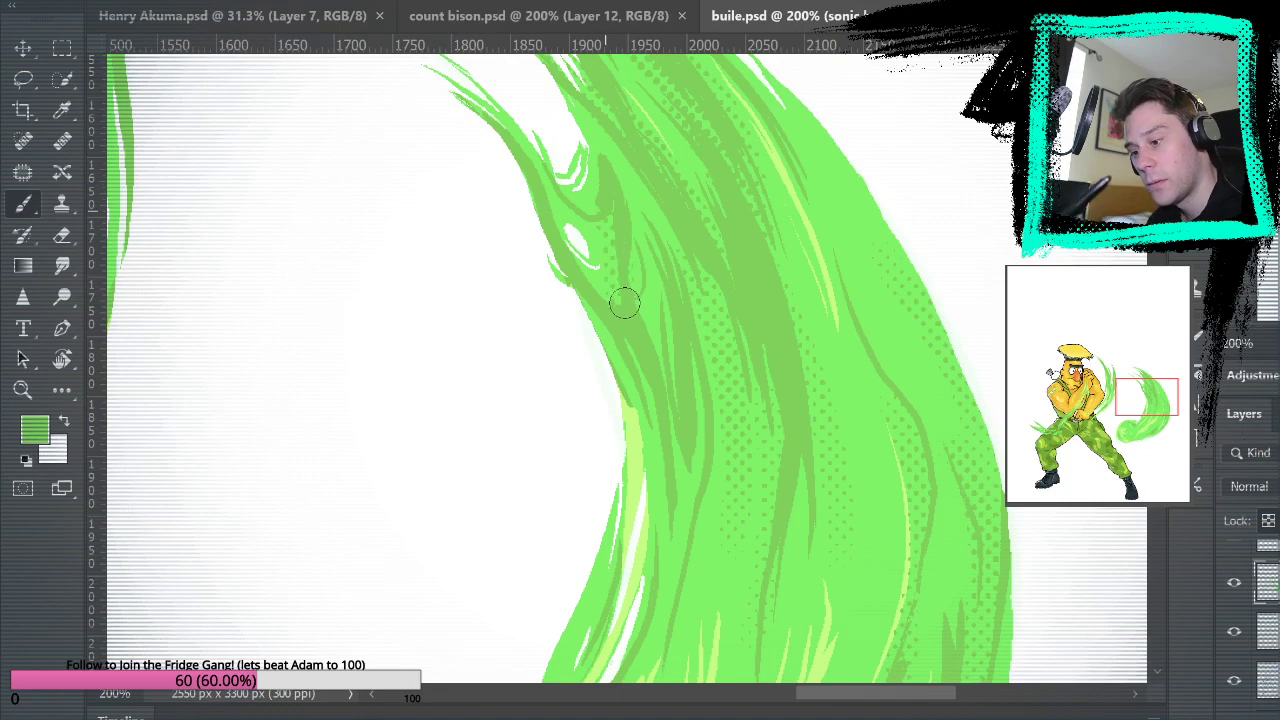
{"action": "left_click_drag", "start_coordinate": [737, 200], "coordinate": [903, 554]}
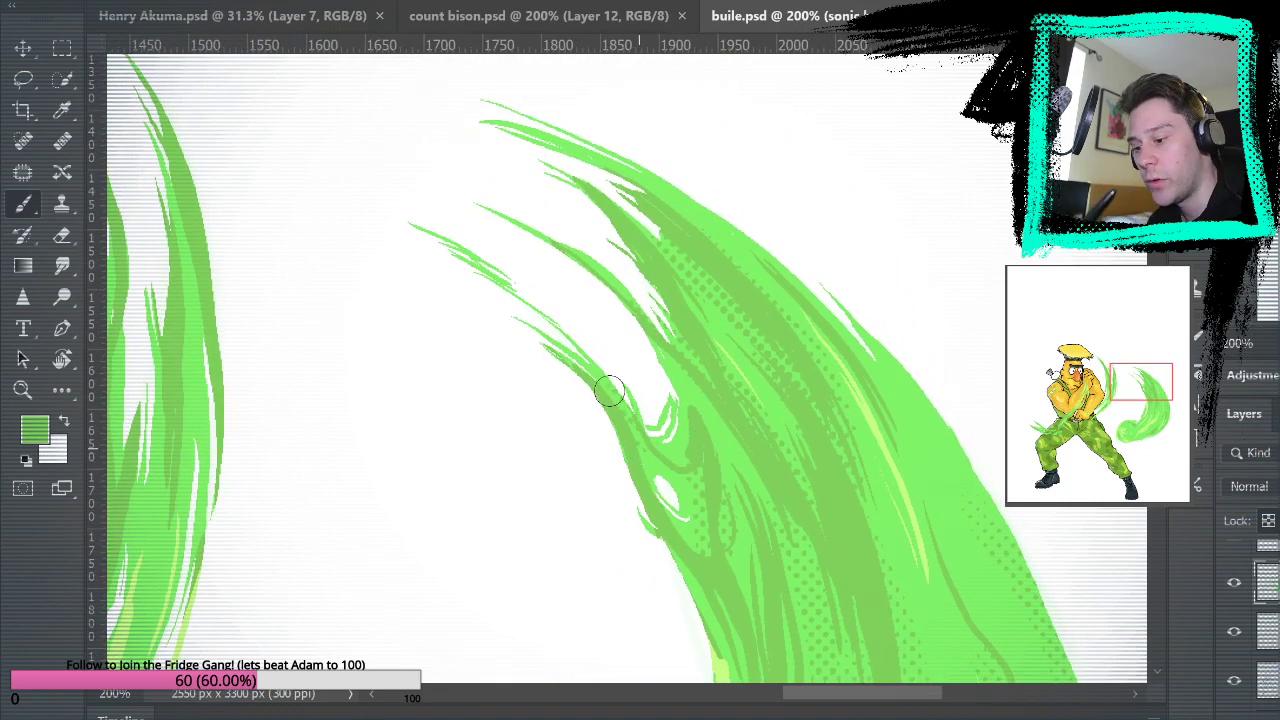
{"action": "mouse_move", "coordinate": [1009, 529]}
{"action": "left_mouse_down"}
{"action": "mouse_move", "coordinate": [1000, 475]}
{"action": "mouse_move", "coordinate": [1100, 563]}
{"action": "left_mouse_up"}
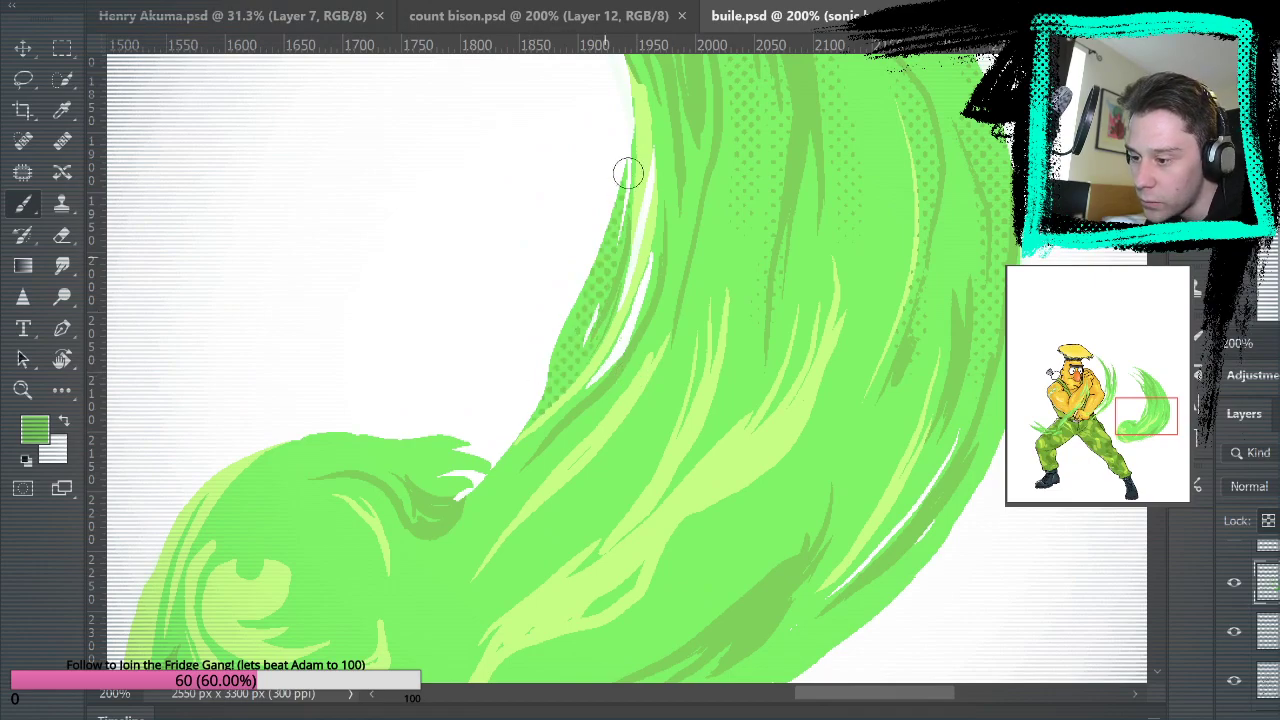
Brush darker green halftone dots beside the highlights in the large swoosh's lower curve and along its underside streak.
{"action": "left_click_drag", "start_coordinate": [937, 480], "coordinate": [1055, 425]}
{"action": "mouse_move", "coordinate": [812, 77]}
{"action": "left_mouse_down"}
{"action": "mouse_move", "coordinate": [758, 290]}
{"action": "mouse_move", "coordinate": [741, 465]}
{"action": "mouse_move", "coordinate": [689, 480]}
{"action": "left_mouse_up"}
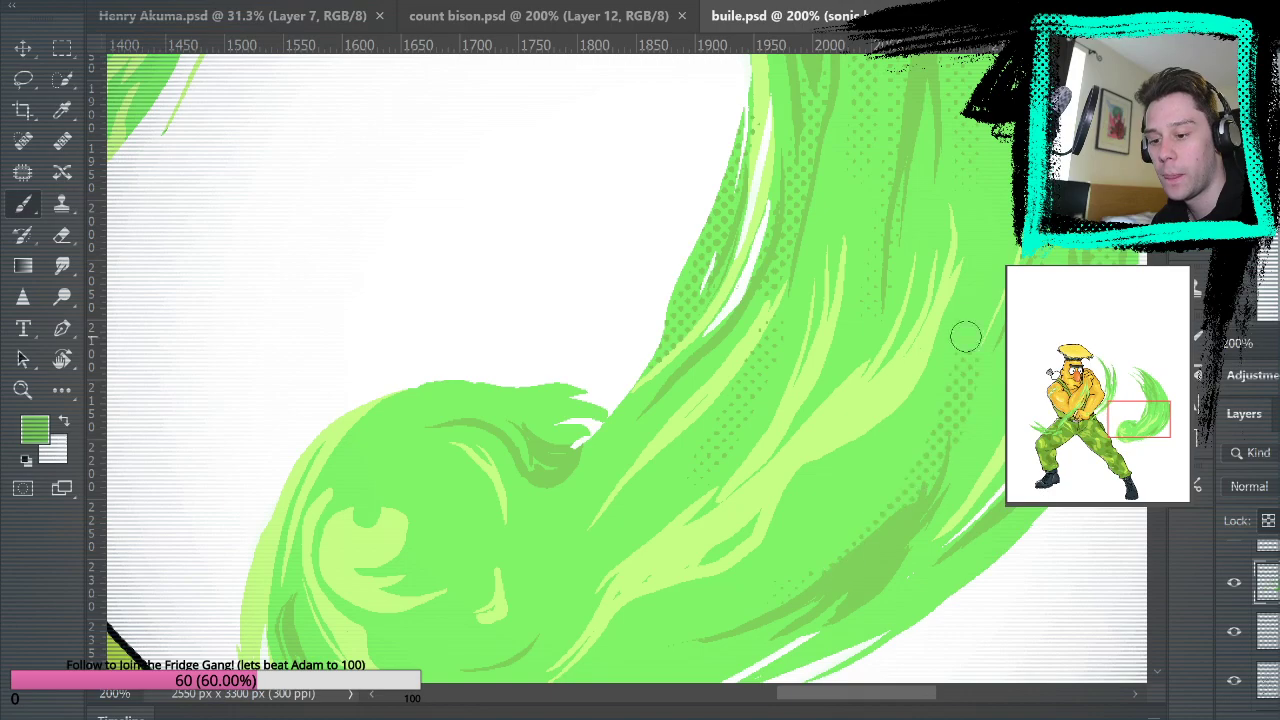
{"action": "left_click_drag", "start_coordinate": [791, 604], "coordinate": [708, 533]}
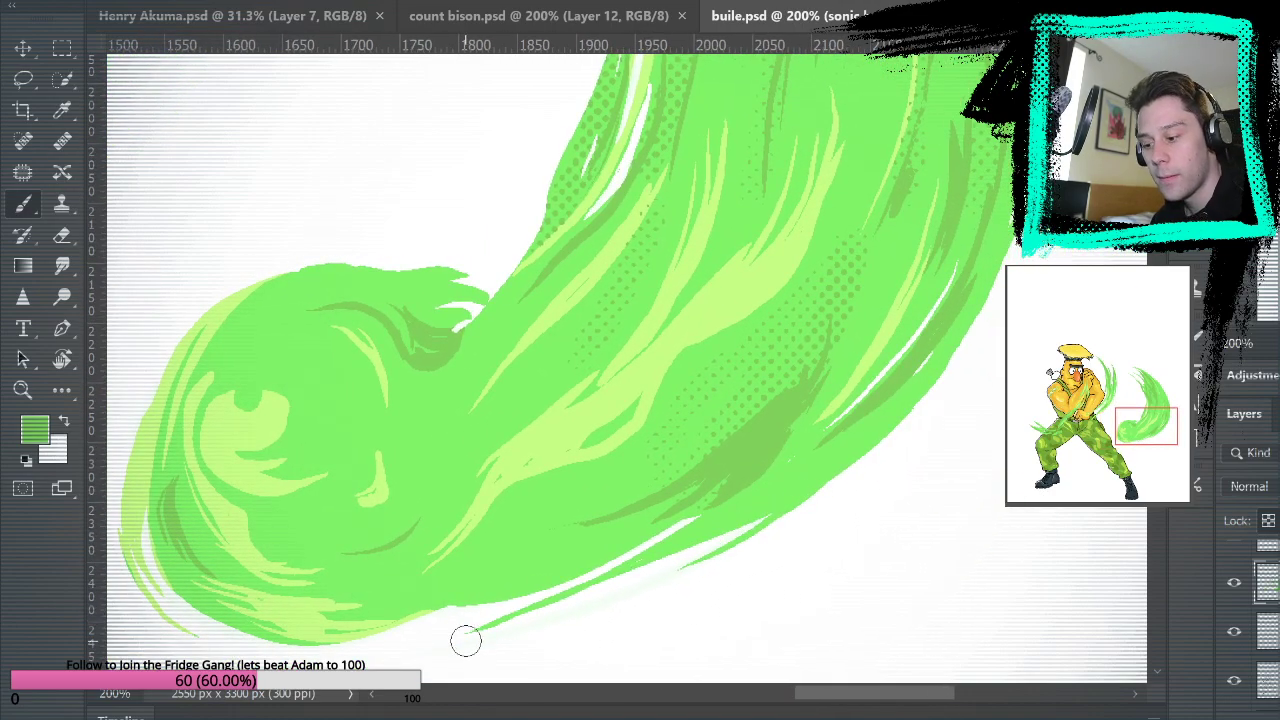
Shade the large swoosh's rounded head with patches of darker green halftone dots, including its frayed upper edge.
{"action": "left_click_drag", "start_coordinate": [666, 609], "coordinate": [998, 441]}
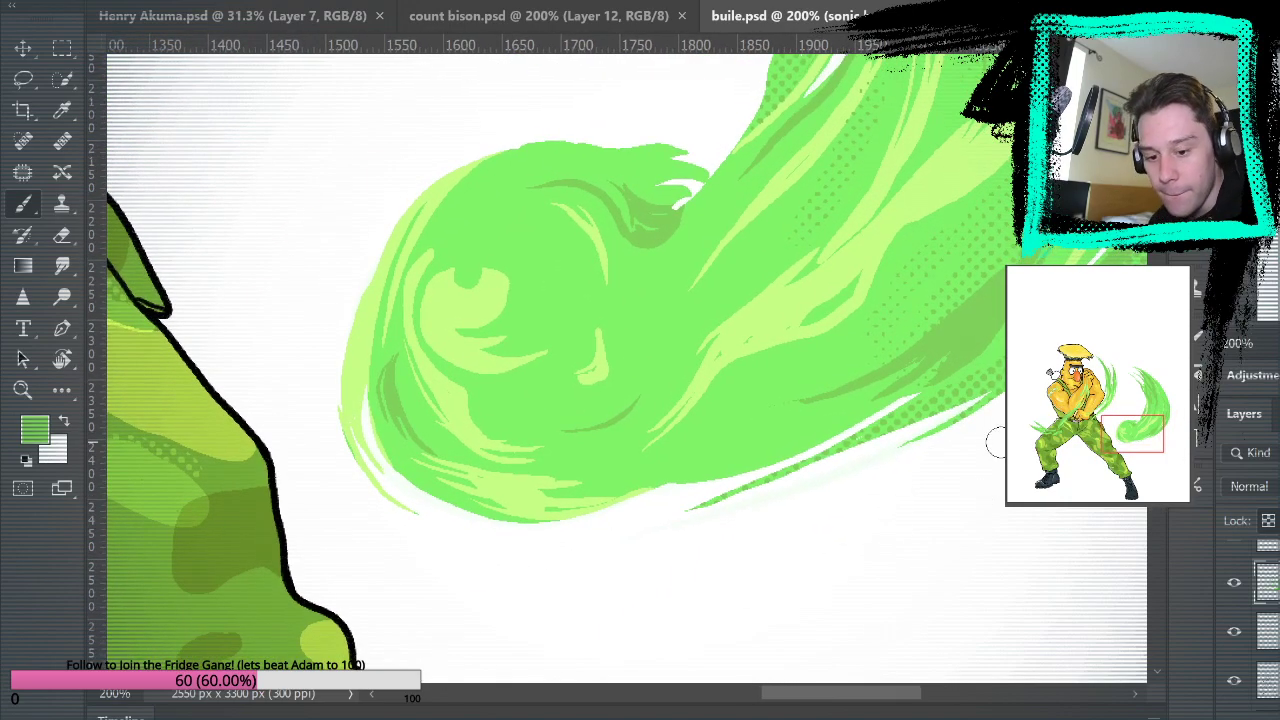
{"action": "scroll", "coordinate": [1267, 625], "scroll_direction": "down", "scroll_amount": 5}
{"action": "left_click", "coordinate": [1237, 616]}
{"action": "left_click", "coordinate": [1237, 615]}
{"action": "scroll", "coordinate": [1267, 620], "scroll_direction": "up", "scroll_amount": 5}
{"action": "scroll", "coordinate": [1265, 605], "scroll_direction": "up", "scroll_amount": 1}
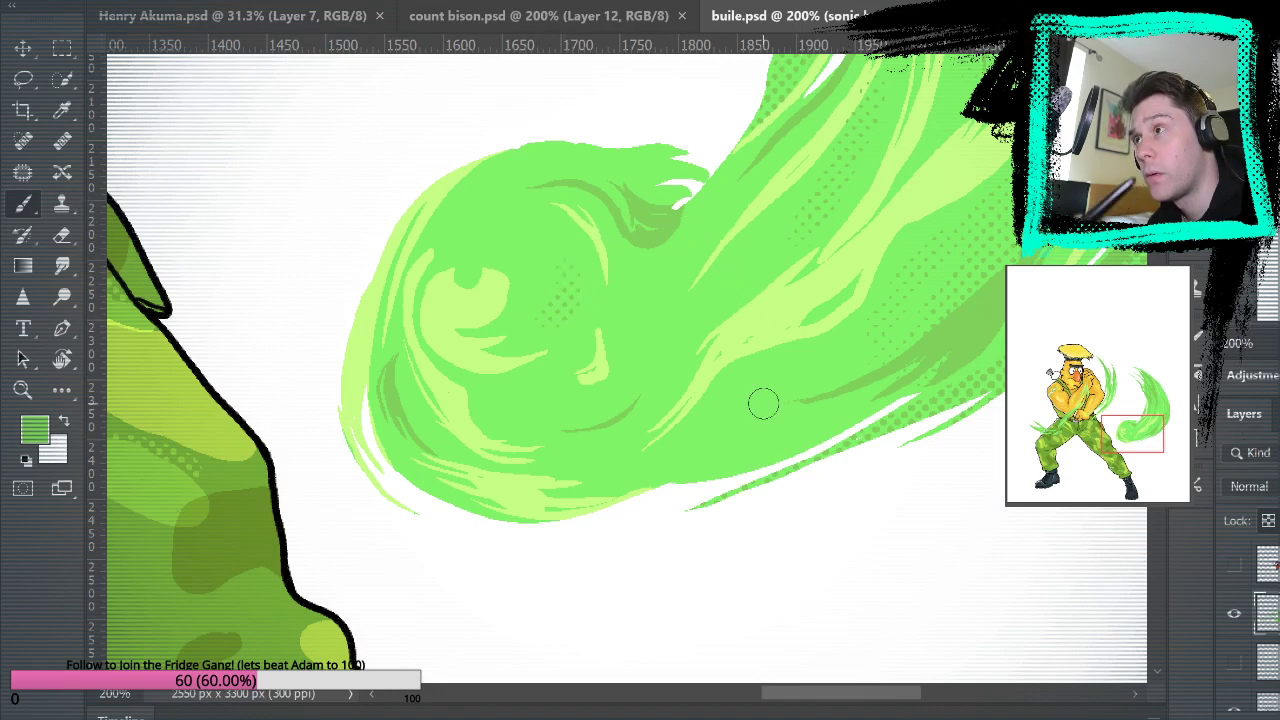
{"action": "mouse_move", "coordinate": [637, 226]}
{"action": "left_mouse_down"}
{"action": "mouse_move", "coordinate": [630, 189]}
{"action": "mouse_move", "coordinate": [671, 174]}
{"action": "mouse_move", "coordinate": [679, 150]}
{"action": "mouse_move", "coordinate": [613, 187]}
{"action": "mouse_move", "coordinate": [572, 170]}
{"action": "left_mouse_up"}
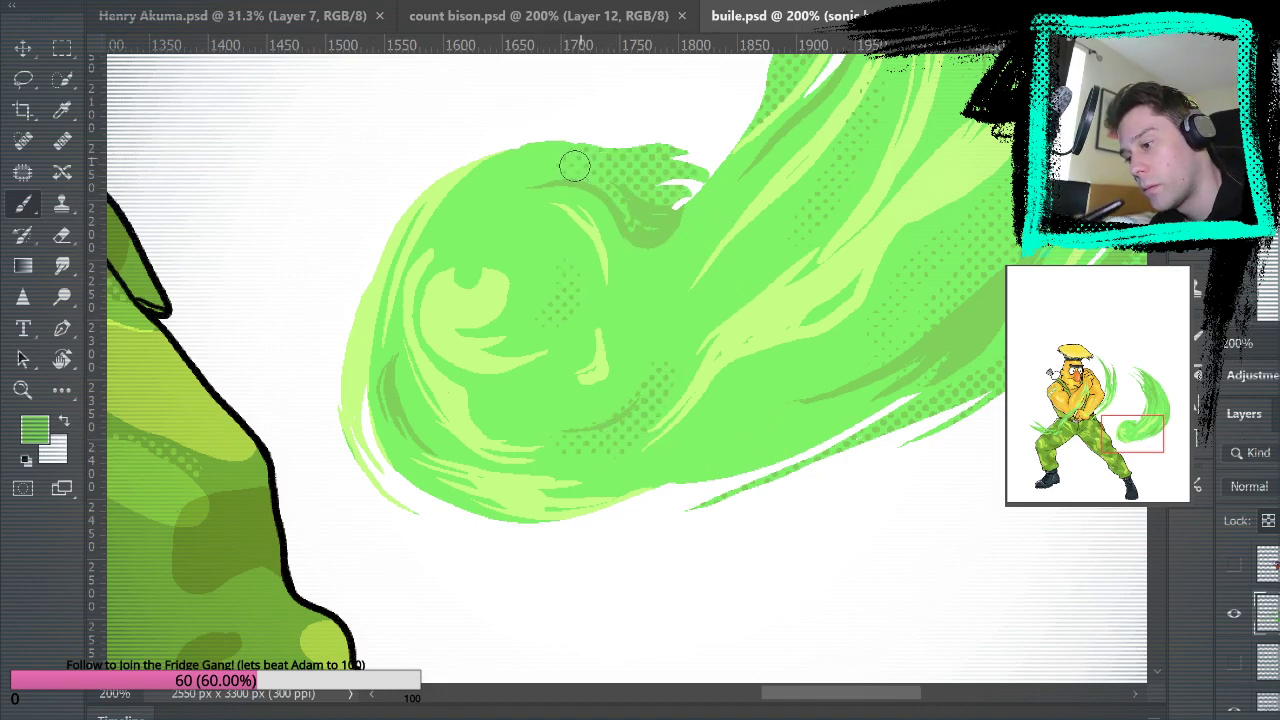
Dot the large swoosh's topmost tips with darker green halftone, and break up its dark upper streaks with bright green dots.
{"action": "left_click_drag", "start_coordinate": [925, 429], "coordinate": [797, 663]}
{"action": "left_click_drag", "start_coordinate": [969, 473], "coordinate": [980, 423]}
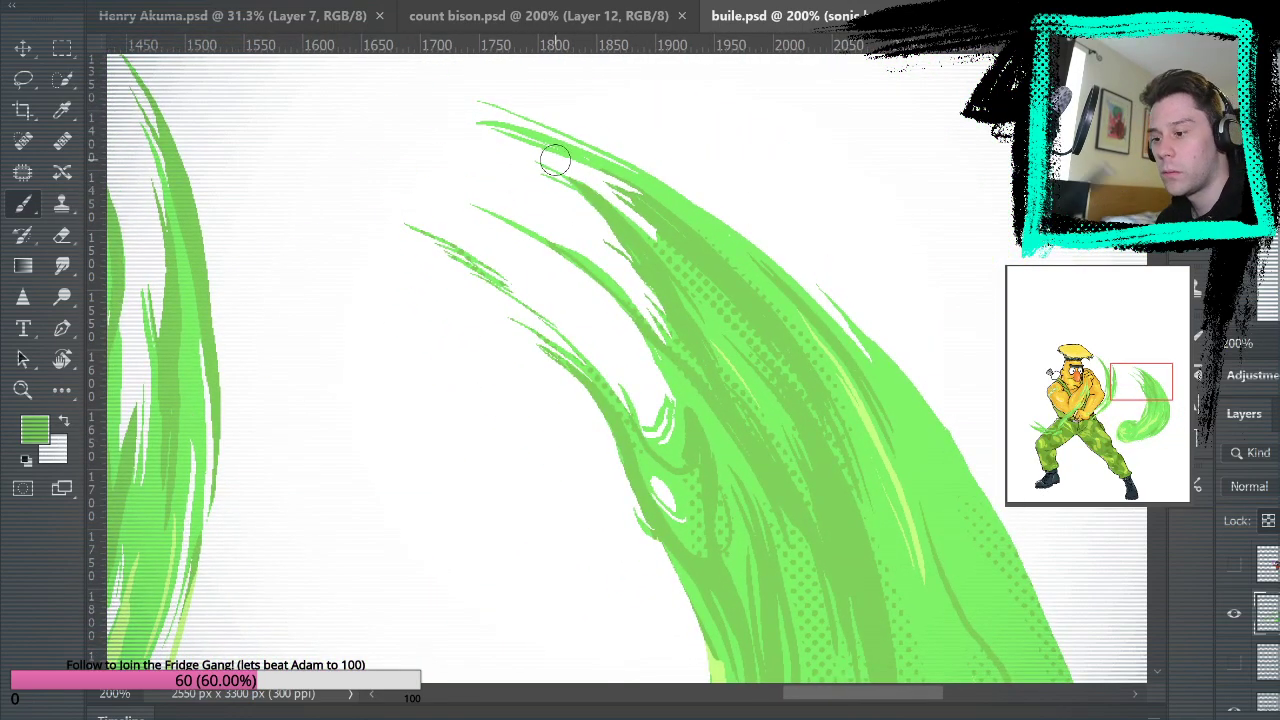
{"action": "left_click", "coordinate": [890, 455], "text": "alt"}
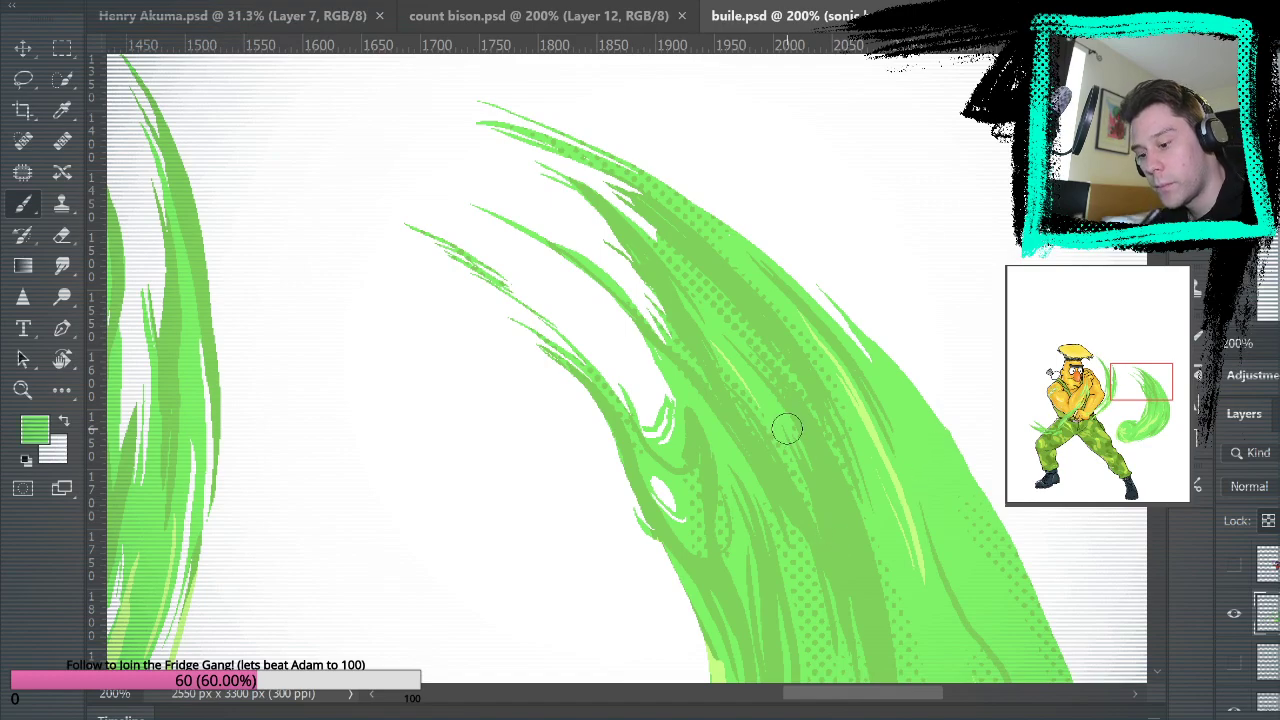
{"action": "mouse_move", "coordinate": [967, 535]}
{"action": "left_mouse_down"}
{"action": "mouse_move", "coordinate": [920, 254]}
{"action": "mouse_move", "coordinate": [916, 428]}
{"action": "left_mouse_up"}
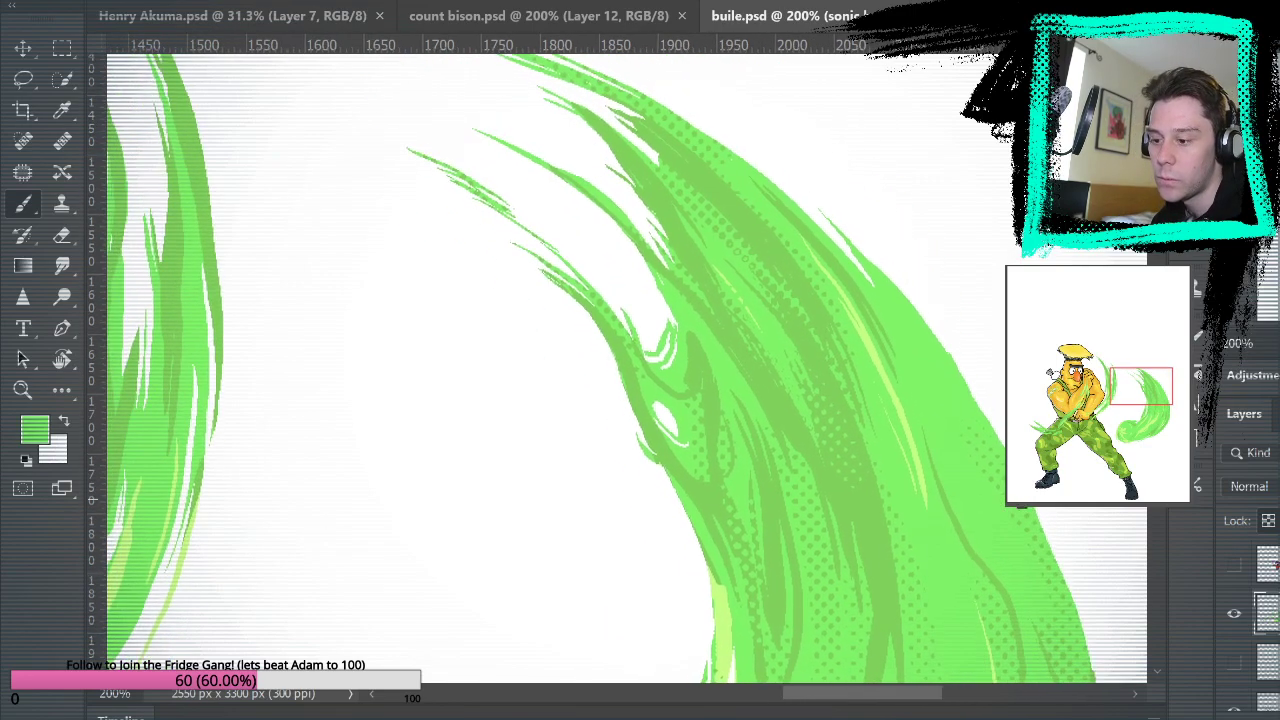
{"action": "mouse_move", "coordinate": [983, 537]}
{"action": "left_mouse_down"}
{"action": "mouse_move", "coordinate": [869, 334]}
{"action": "mouse_move", "coordinate": [874, 394]}
{"action": "left_mouse_up"}
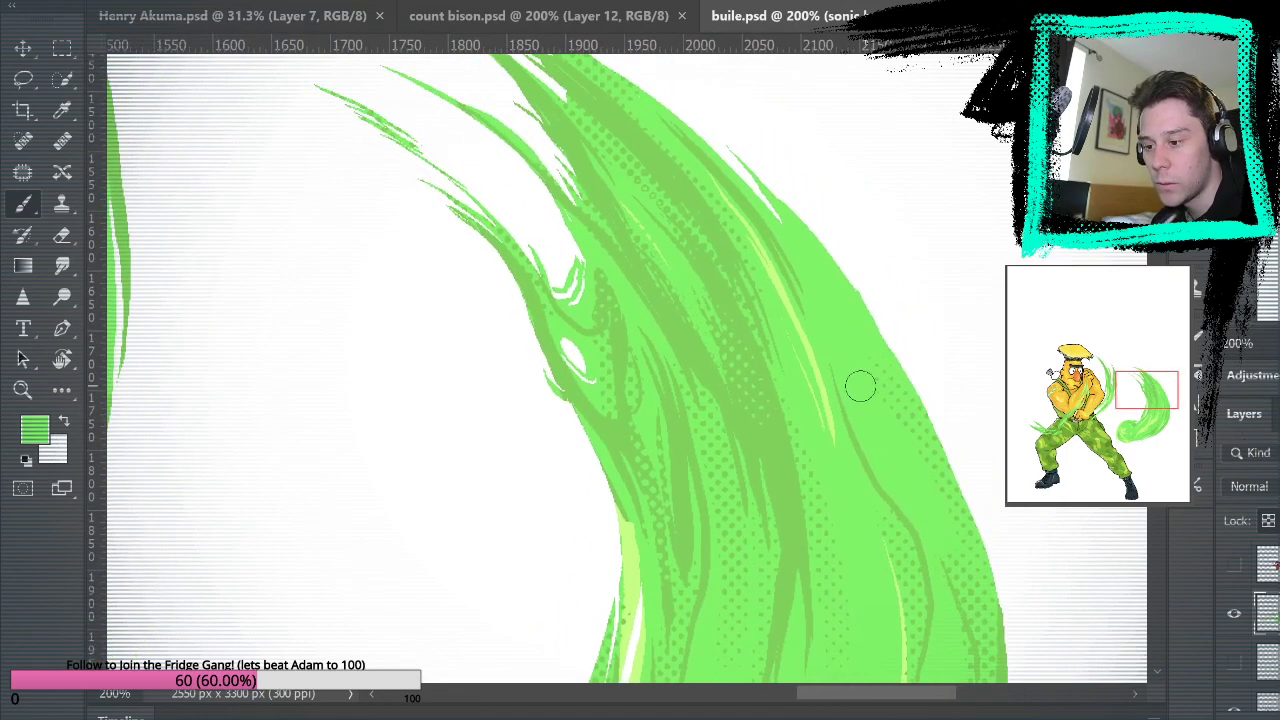
Brush bright green halftone dots over the yellow-green highlights in the lower curve of the large swoosh.
{"action": "left_click_drag", "start_coordinate": [880, 623], "coordinate": [921, 193]}
{"action": "left_click_drag", "start_coordinate": [895, 380], "coordinate": [937, 255]}
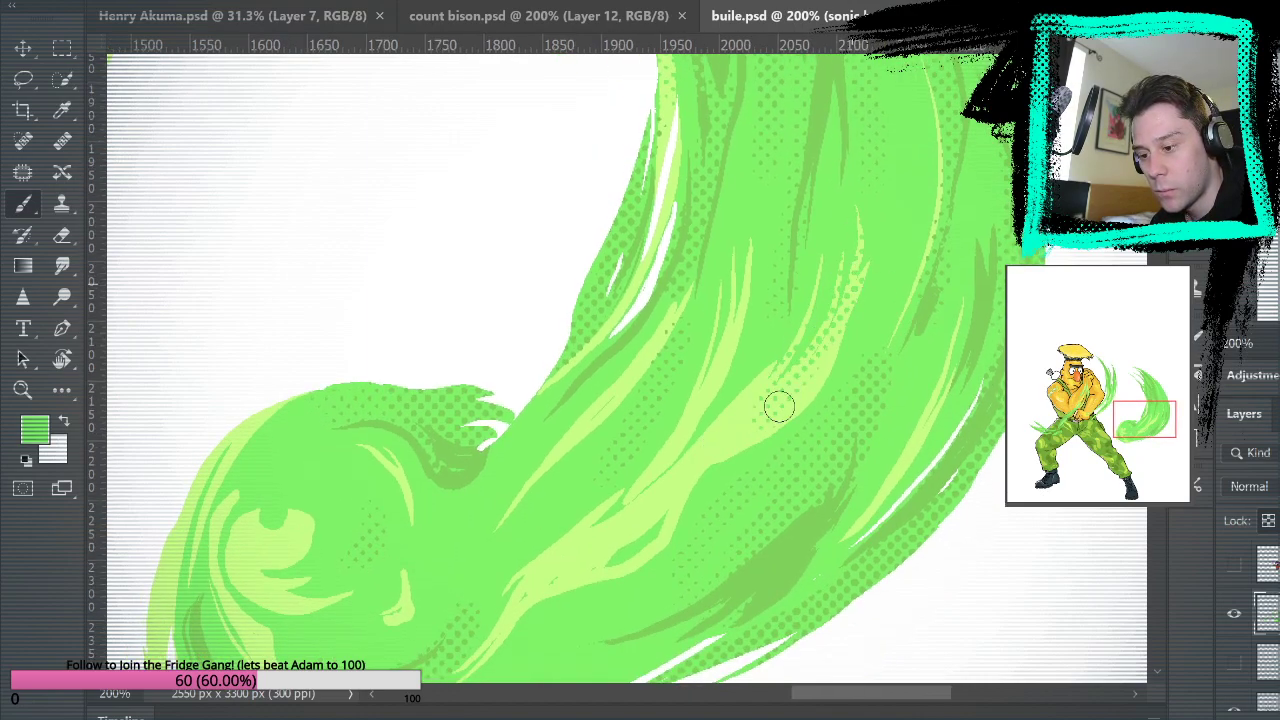
{"action": "left_click_drag", "start_coordinate": [766, 165], "coordinate": [791, 20]}
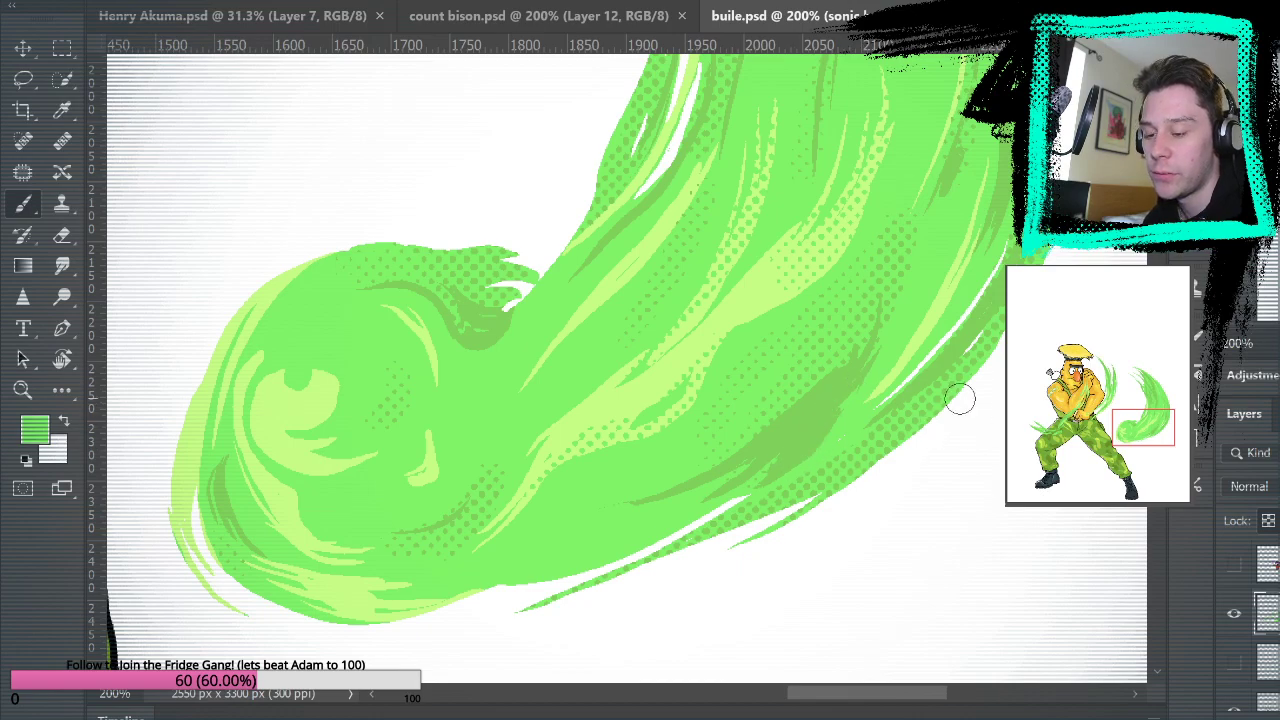
{"action": "left_click_drag", "start_coordinate": [990, 268], "coordinate": [941, 500]}
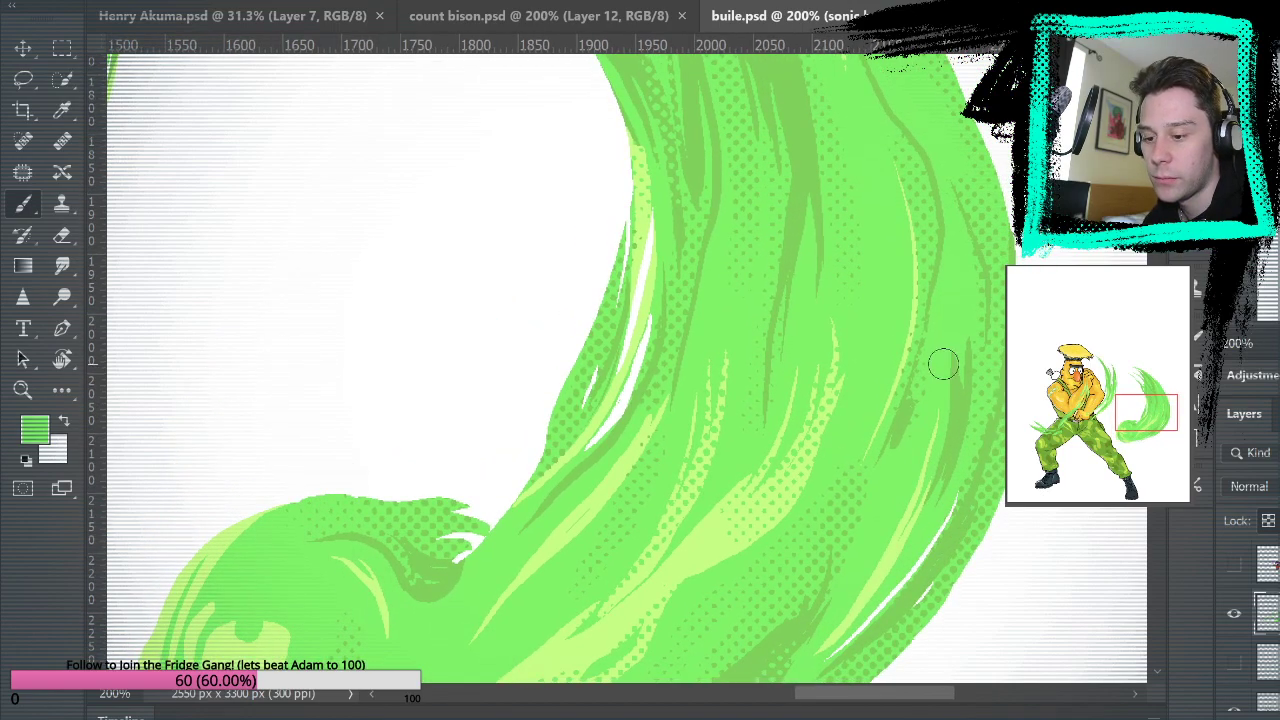
Break up the large swoosh's dark middle streak and the yellow-green highlights on its rounded head with bright green halftone dots.
{"action": "left_click_drag", "start_coordinate": [897, 433], "coordinate": [812, 528]}
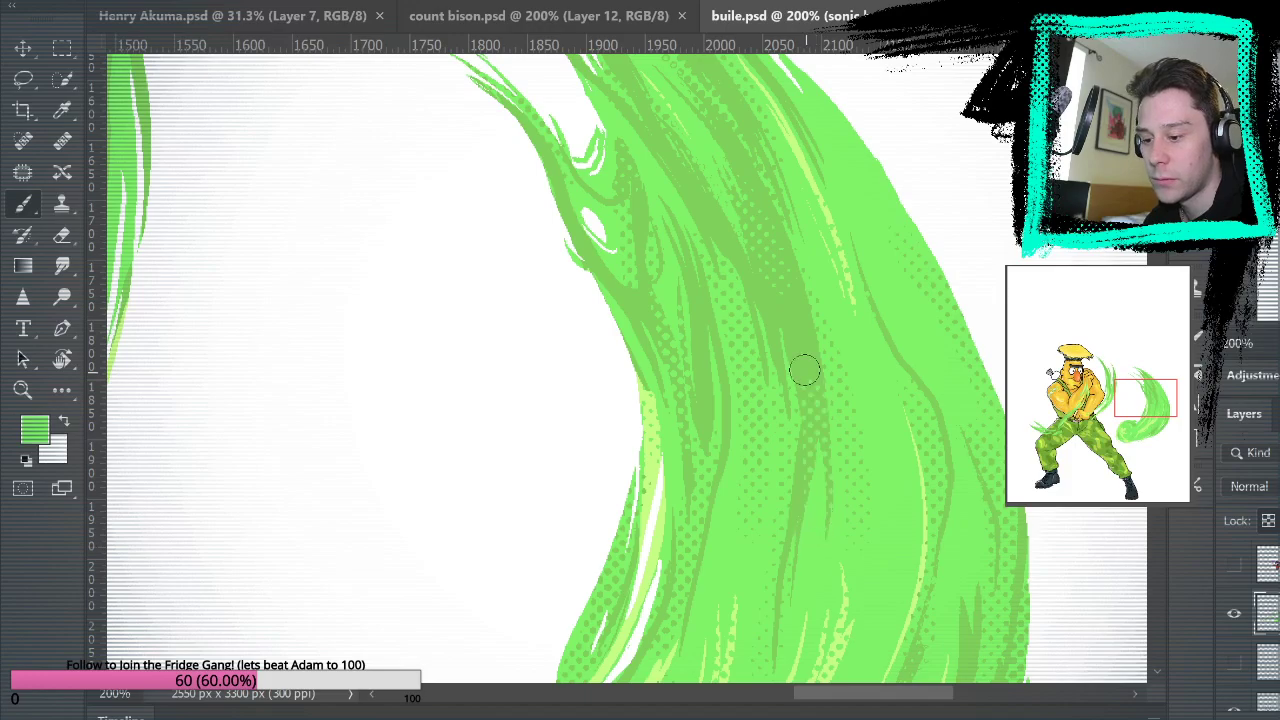
{"action": "key", "text": "ctrl+0"}
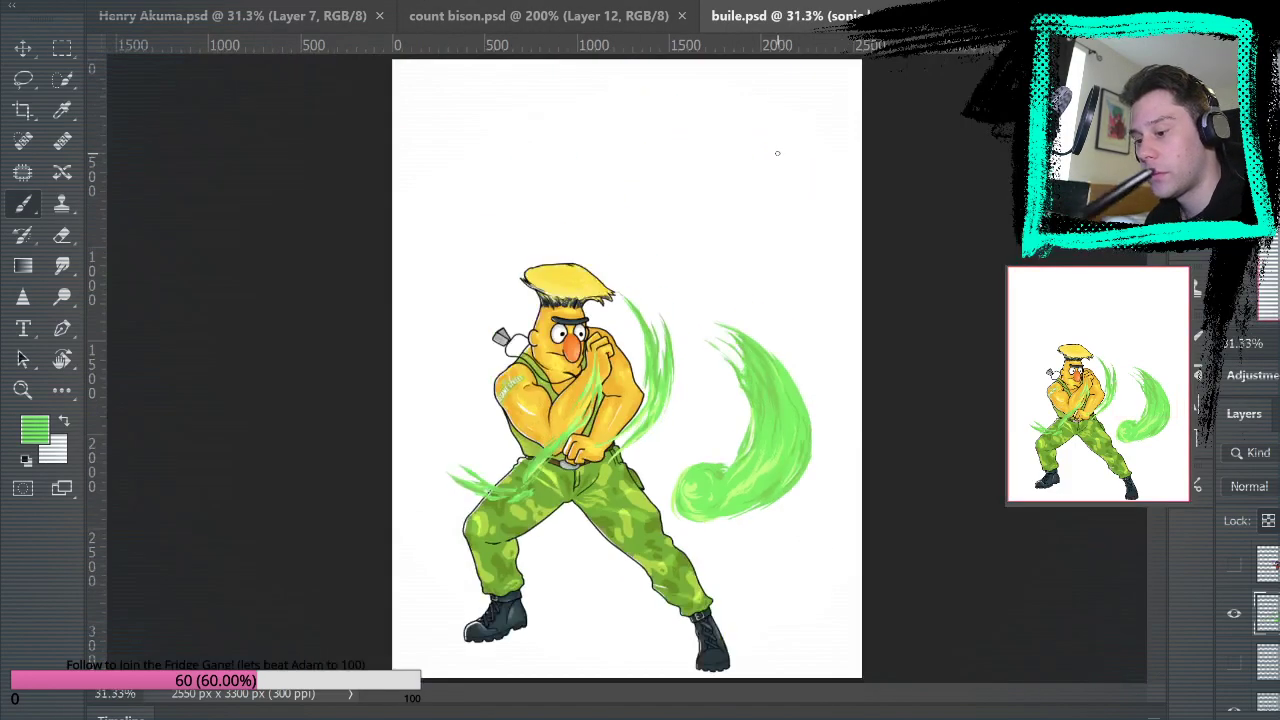
{"action": "left_click", "coordinate": [23, 390]}
{"action": "left_click", "coordinate": [871, 426]}
{"action": "left_click", "coordinate": [868, 420]}
{"action": "left_click", "coordinate": [792, 368]}
{"action": "left_click", "coordinate": [822, 490]}
{"action": "left_click", "coordinate": [828, 505]}
{"action": "left_click", "coordinate": [23, 204]}
{"action": "mouse_move", "coordinate": [757, 432]}
{"action": "left_mouse_down"}
{"action": "mouse_move", "coordinate": [843, 259]}
{"action": "mouse_move", "coordinate": [831, 134]}
{"action": "left_mouse_up"}
{"action": "left_click_drag", "start_coordinate": [651, 391], "coordinate": [988, 206]}
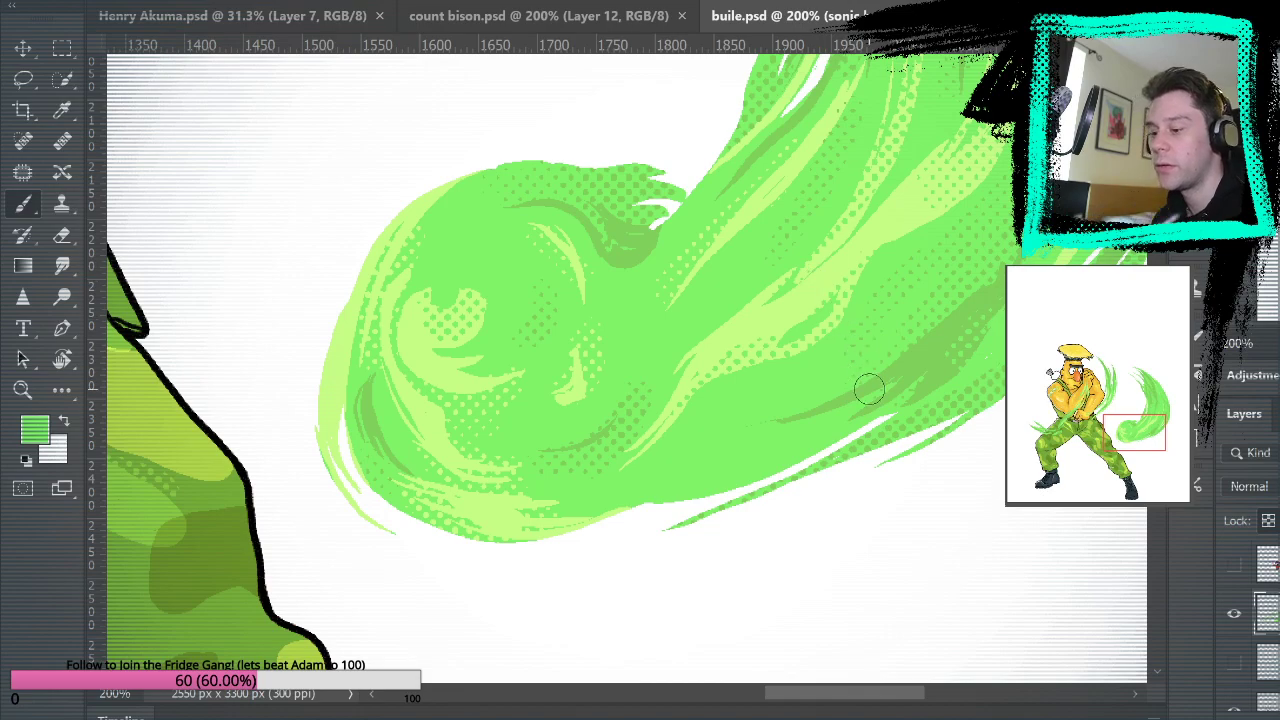
{"action": "left_click_drag", "start_coordinate": [805, 383], "coordinate": [829, 489]}
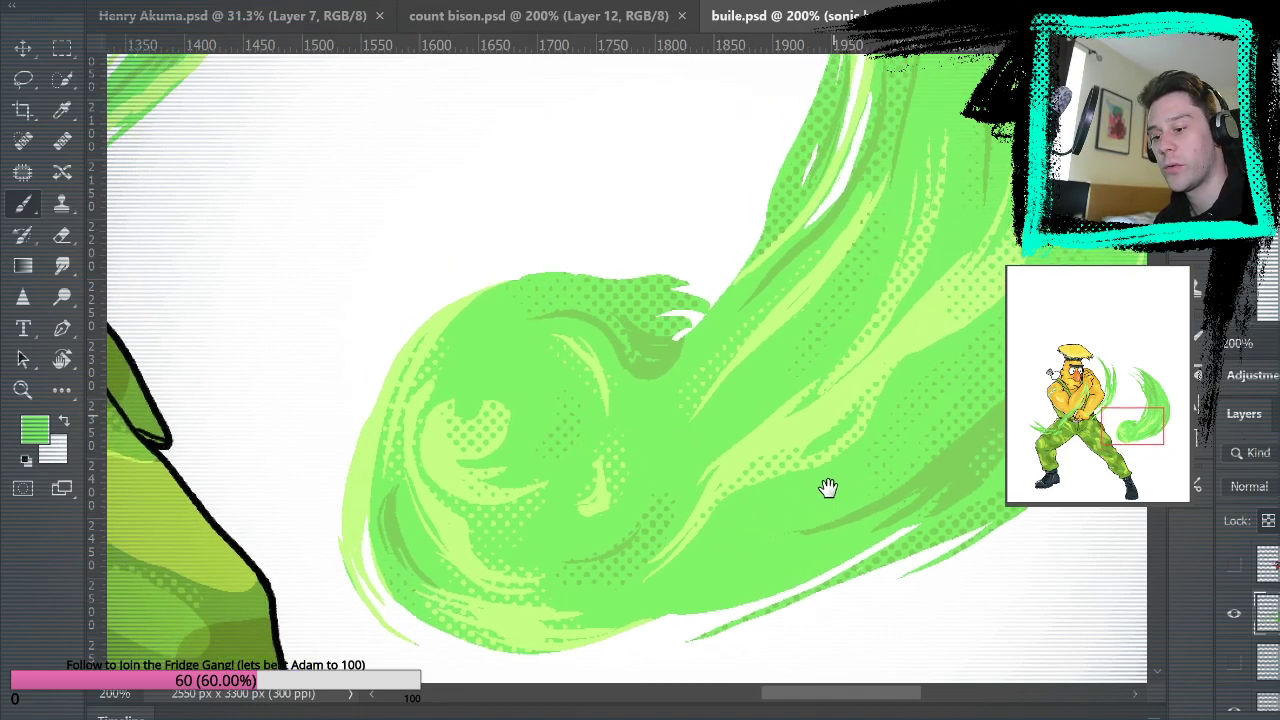
Brush yellow-green halftone dots around the highlights in the large swoosh's lower curve, and darker green dots along its underside.
{"action": "left_click", "coordinate": [810, 414], "text": "alt"}
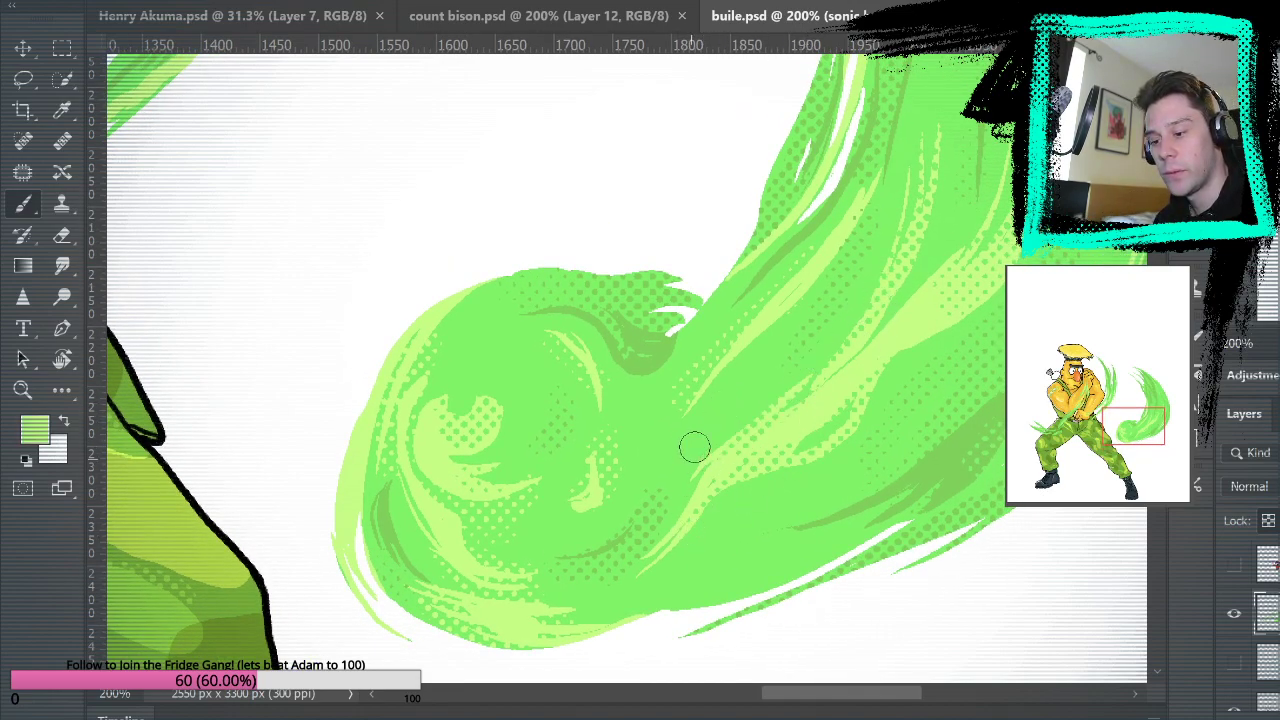
{"action": "mouse_move", "coordinate": [1032, 172]}
{"action": "left_mouse_down"}
{"action": "mouse_move", "coordinate": [748, 686]}
{"action": "mouse_move", "coordinate": [753, 652]}
{"action": "left_mouse_up"}
{"action": "left_click_drag", "start_coordinate": [825, 520], "coordinate": [943, 110]}
{"action": "left_click_drag", "start_coordinate": [803, 665], "coordinate": [969, 445]}
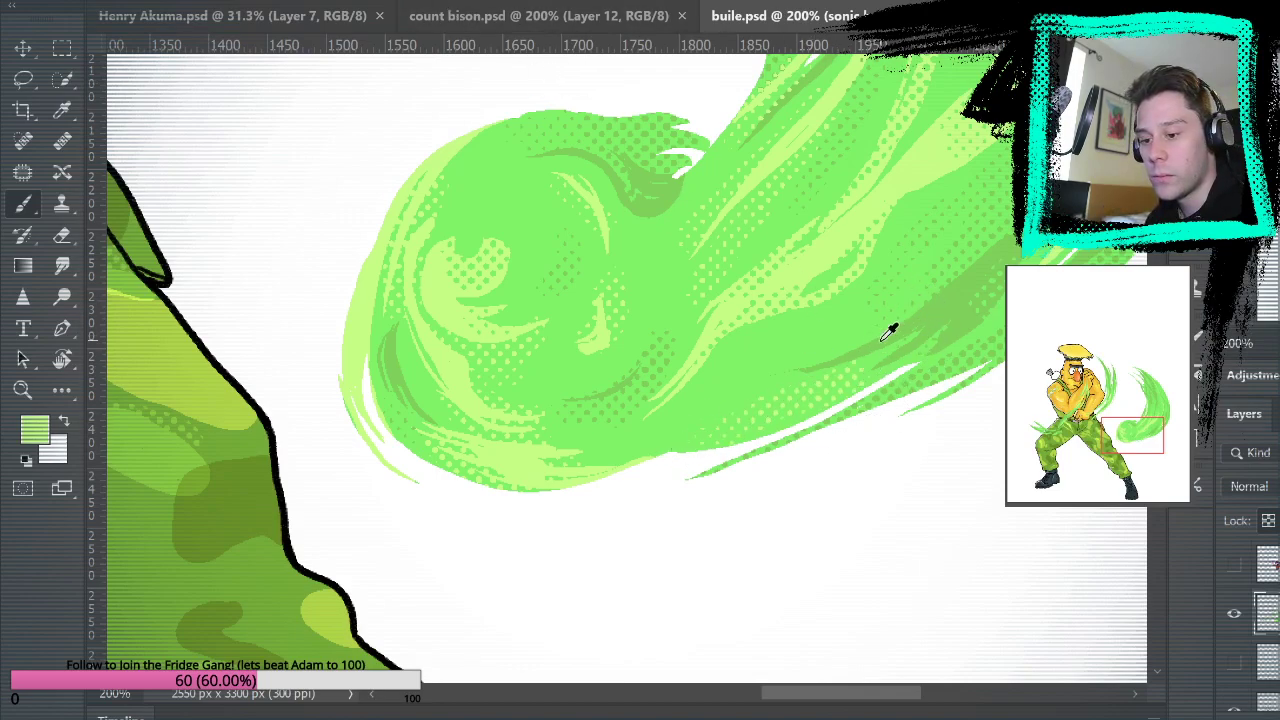
{"action": "left_click", "coordinate": [953, 297], "text": "alt"}
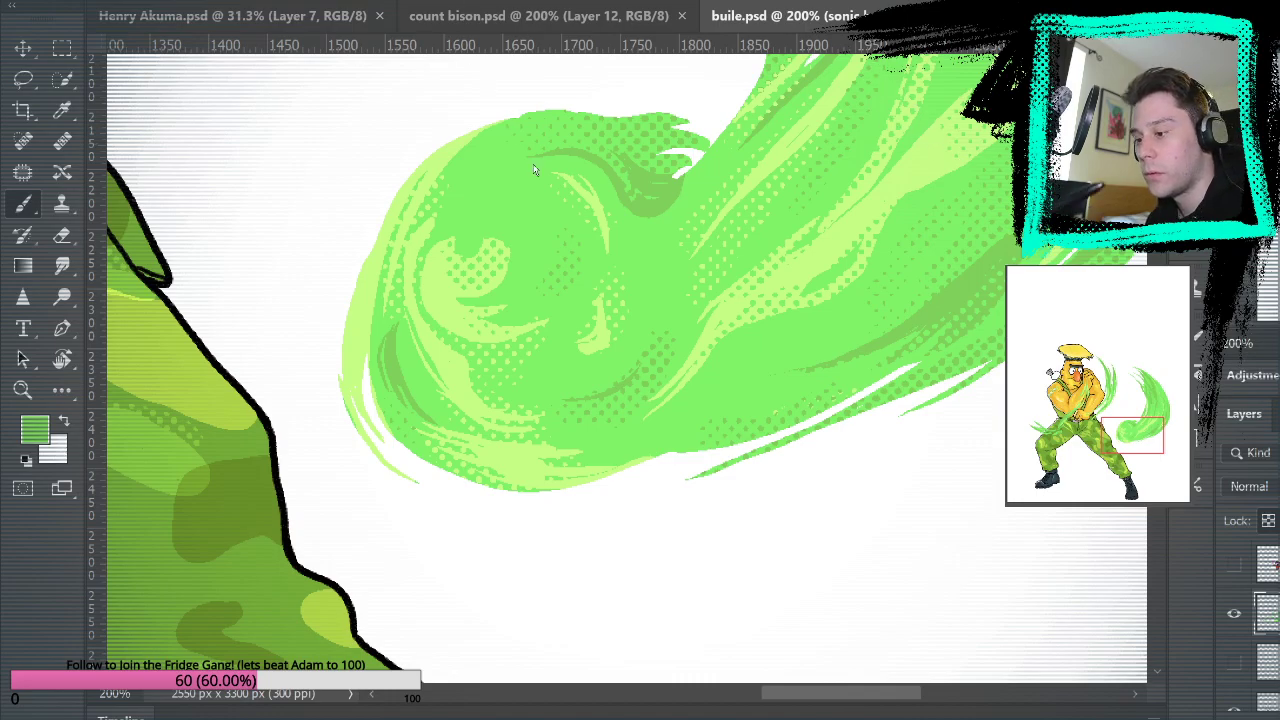
Brush bright green halftone dots over the dark streaks and highlights of the swoosh beside the fighter's raised arm.
{"action": "key", "text": "ctrl+0"}
{"action": "key", "text": "z"}
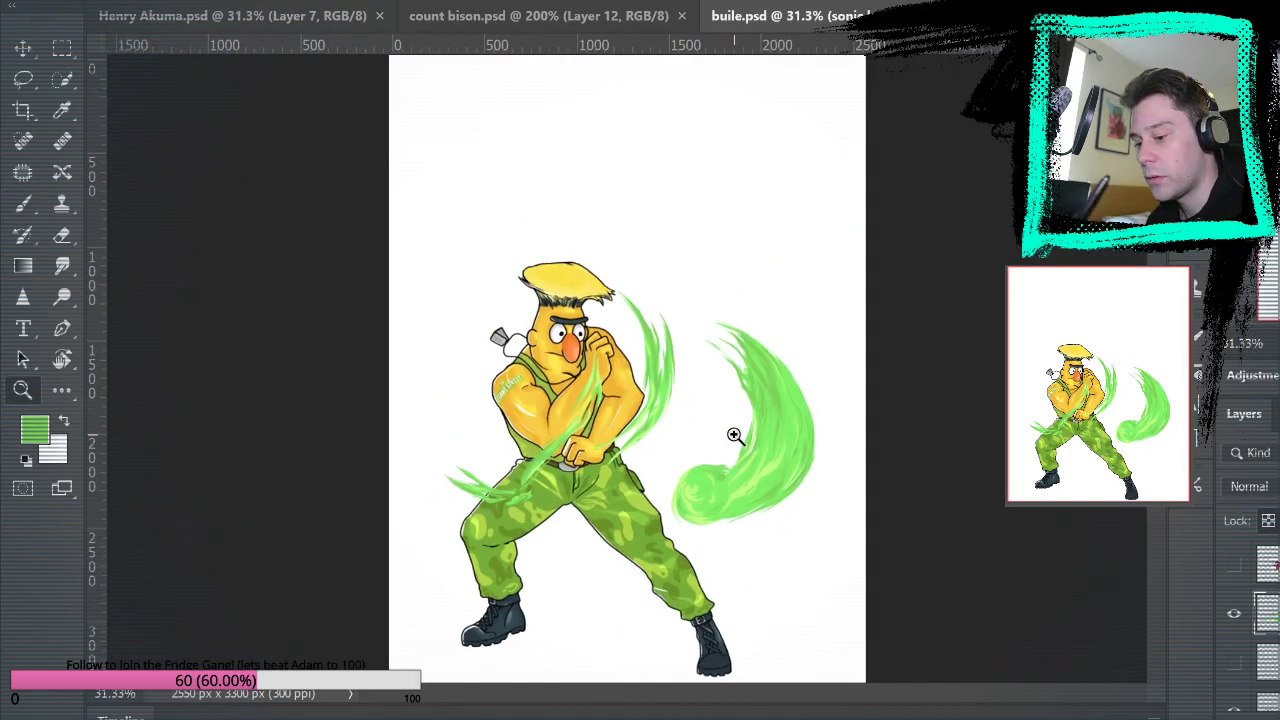
{"action": "left_click", "coordinate": [840, 410]}
{"action": "left_click", "coordinate": [837, 429]}
{"action": "left_click", "coordinate": [848, 440]}
{"action": "left_click_drag", "start_coordinate": [893, 380], "coordinate": [936, 410]}
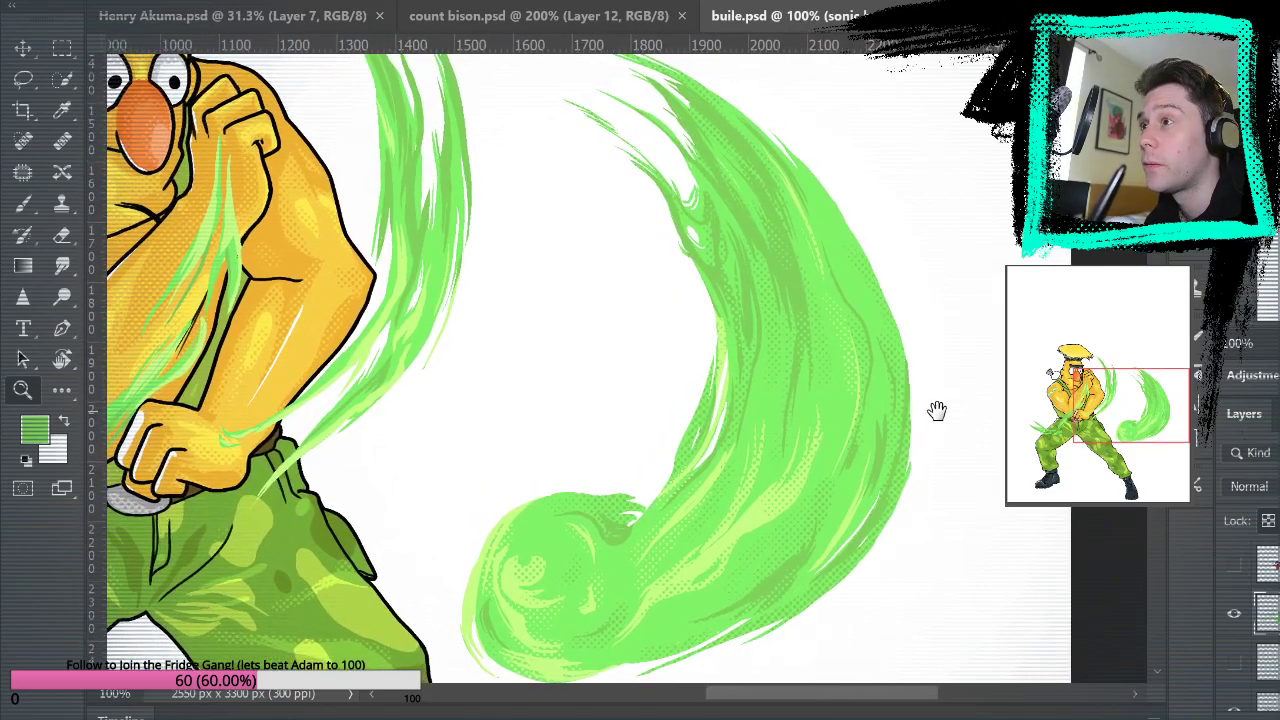
{"action": "left_click_drag", "start_coordinate": [726, 420], "coordinate": [883, 517]}
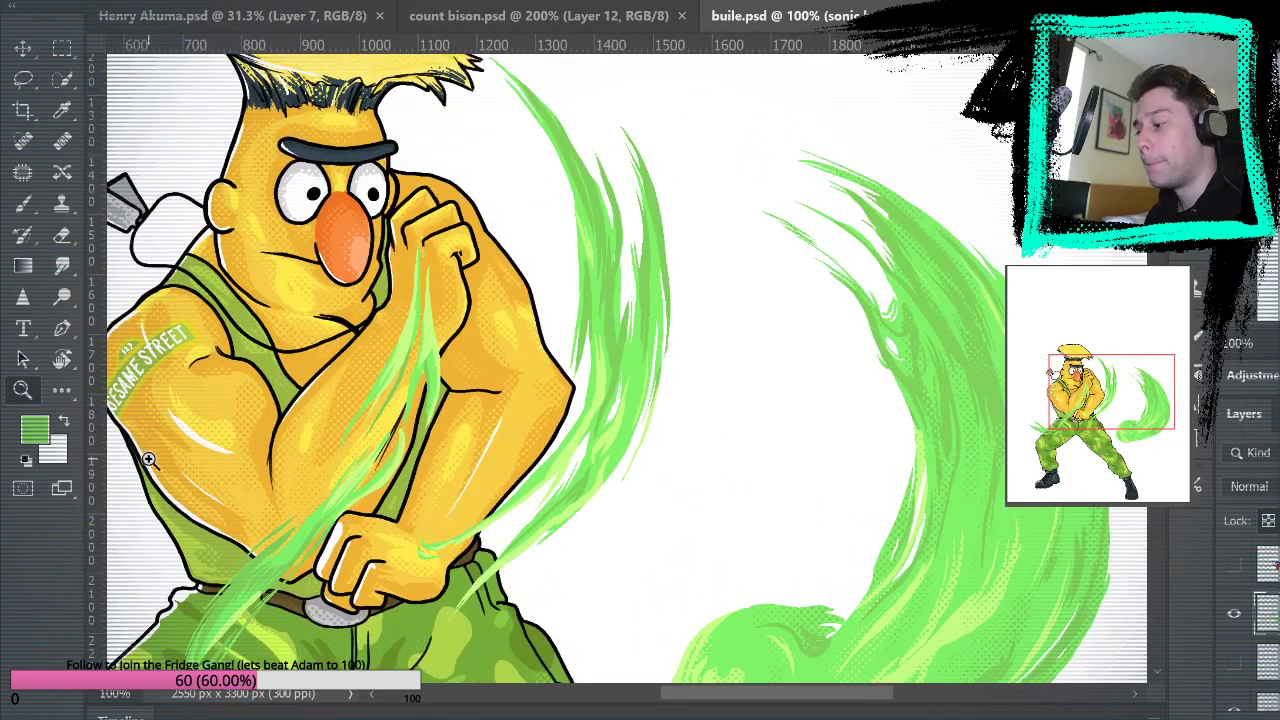
{"action": "left_click", "coordinate": [655, 295]}
{"action": "key", "text": "b"}
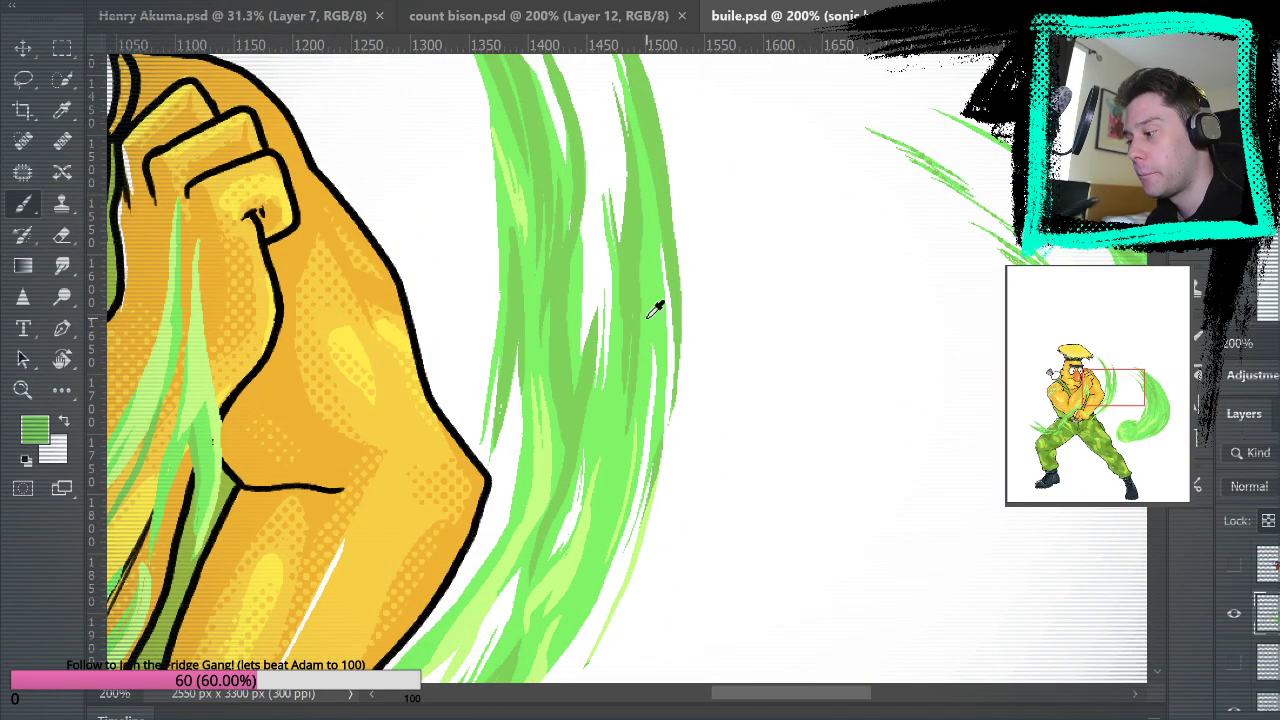
{"action": "left_click", "coordinate": [614, 418], "text": "alt"}
{"action": "left_click_drag", "start_coordinate": [646, 266], "coordinate": [669, 409]}
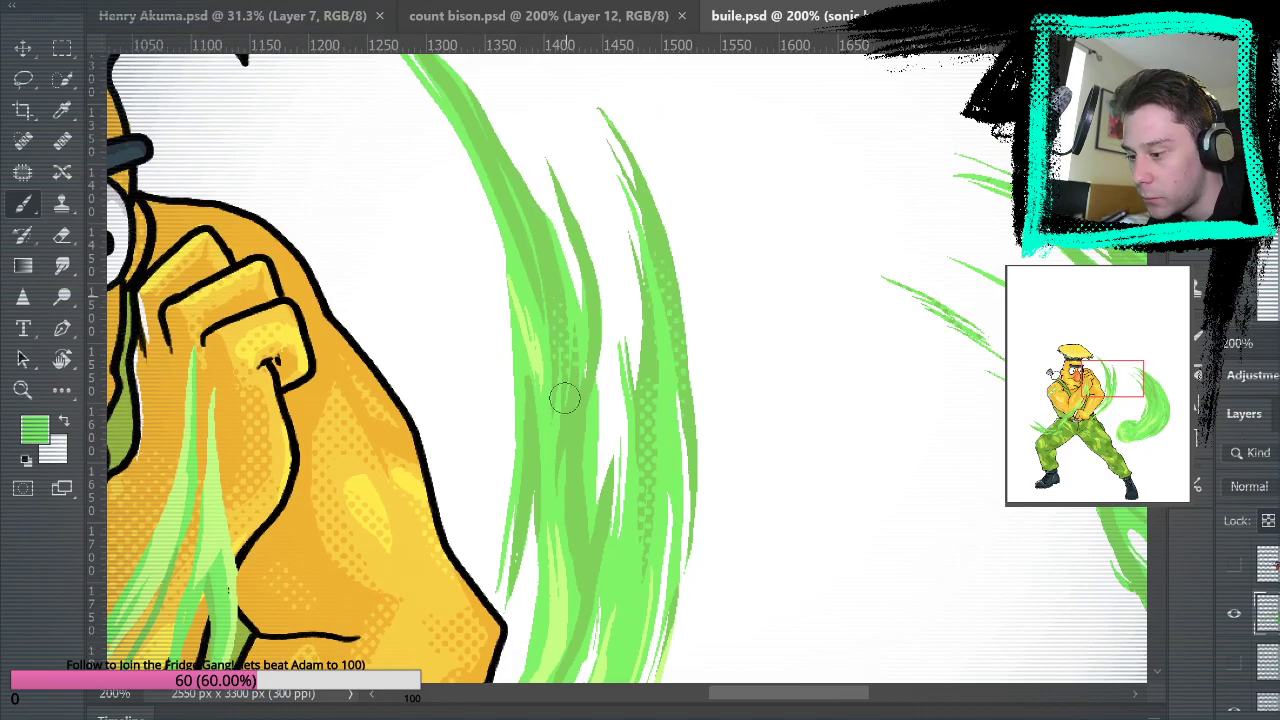
{"action": "left_click_drag", "start_coordinate": [606, 554], "coordinate": [651, 314]}
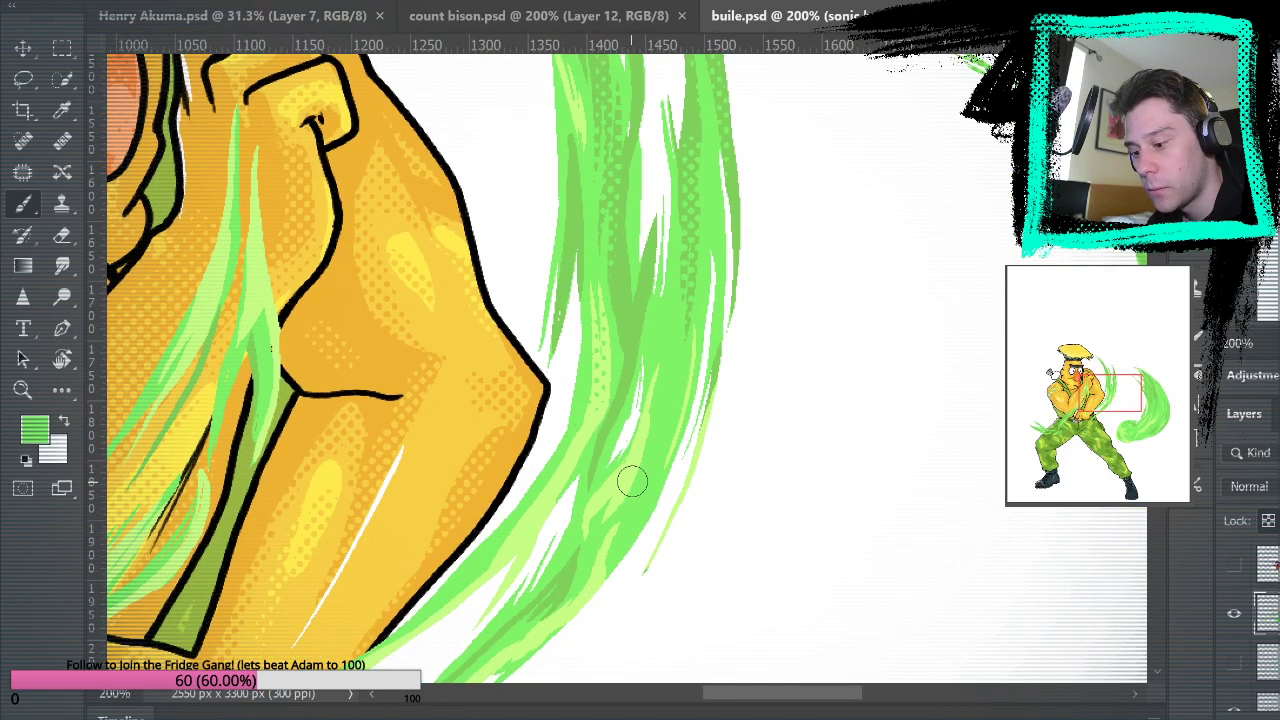
{"action": "mouse_move", "coordinate": [657, 500]}
{"action": "left_mouse_down"}
{"action": "mouse_move", "coordinate": [791, 306]}
{"action": "mouse_move", "coordinate": [777, 277]}
{"action": "left_mouse_up"}
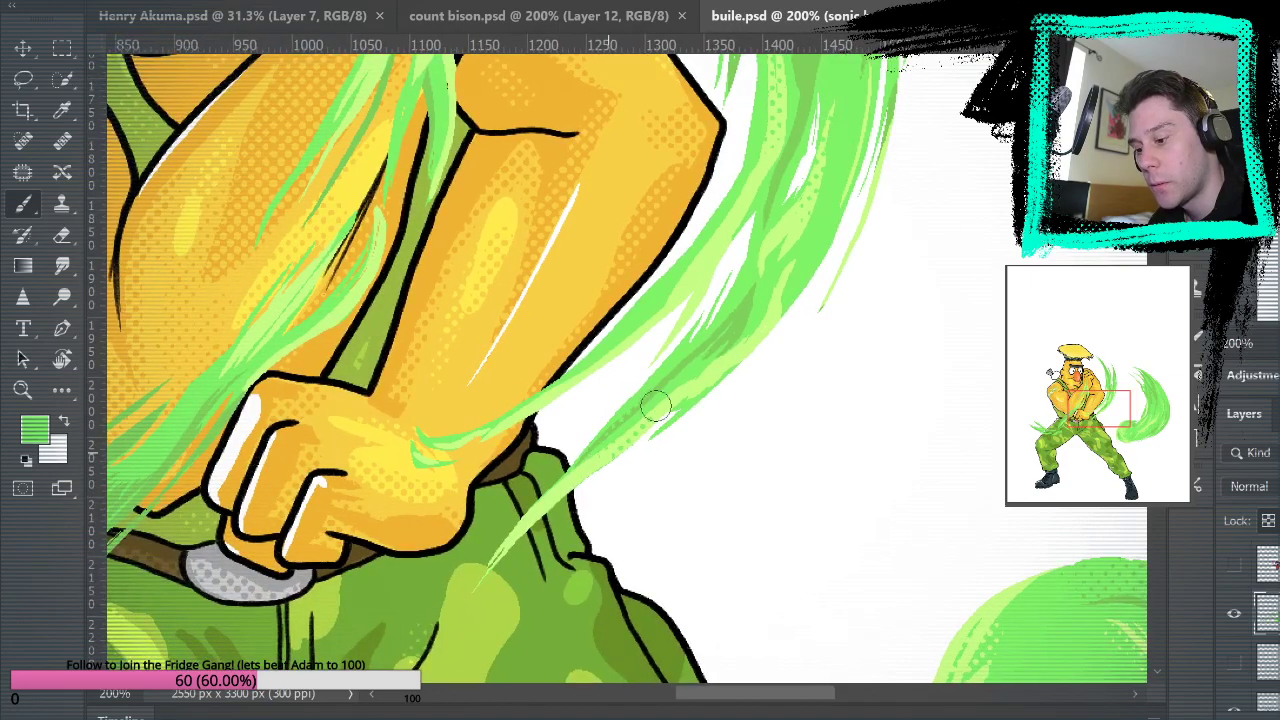
Shade the swoosh beside the raised arm with darker green halftone dots, from its lower bend up to its long upper tip.
{"action": "left_click", "coordinate": [749, 297], "text": "alt"}
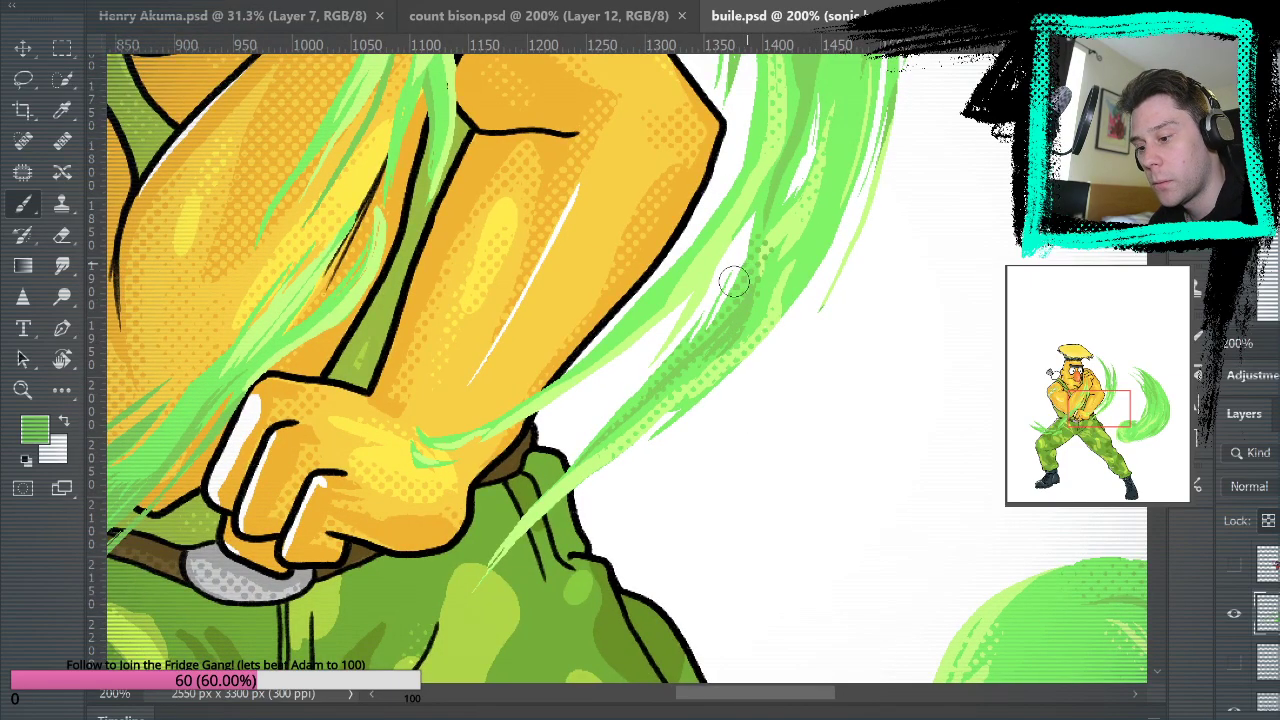
{"action": "left_click_drag", "start_coordinate": [854, 152], "coordinate": [904, 572]}
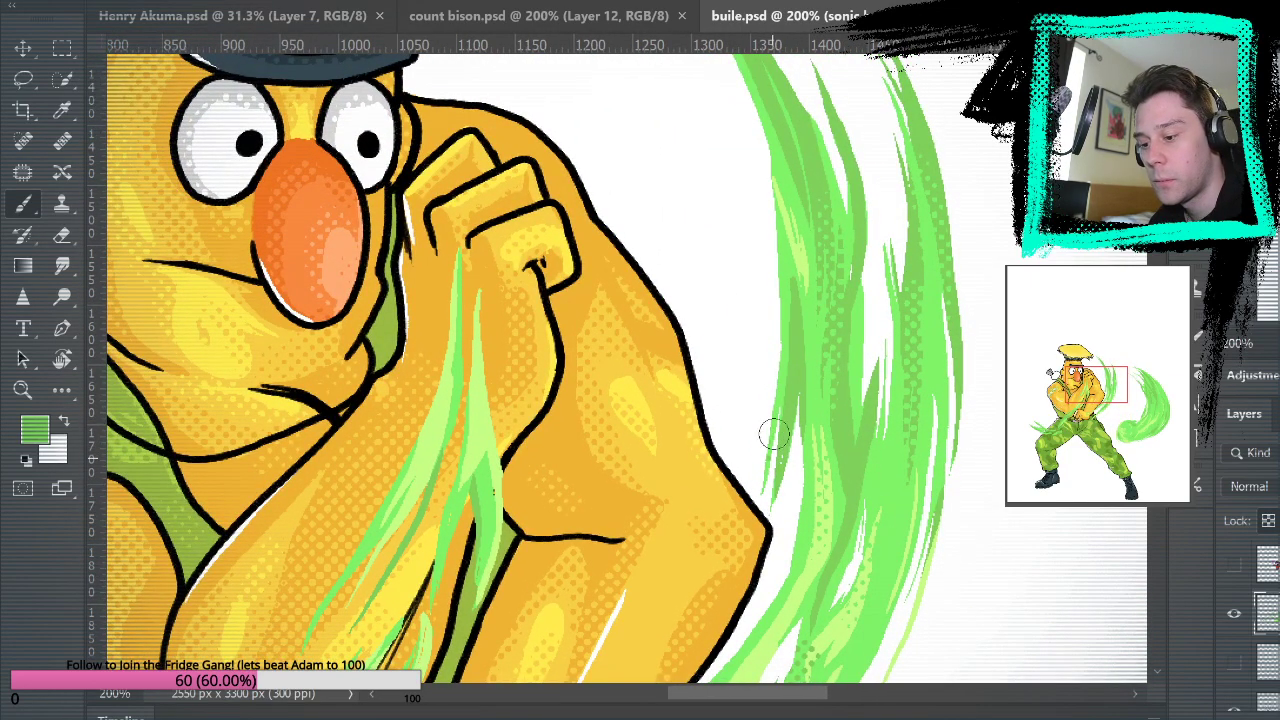
{"action": "left_click_drag", "start_coordinate": [758, 196], "coordinate": [828, 396]}
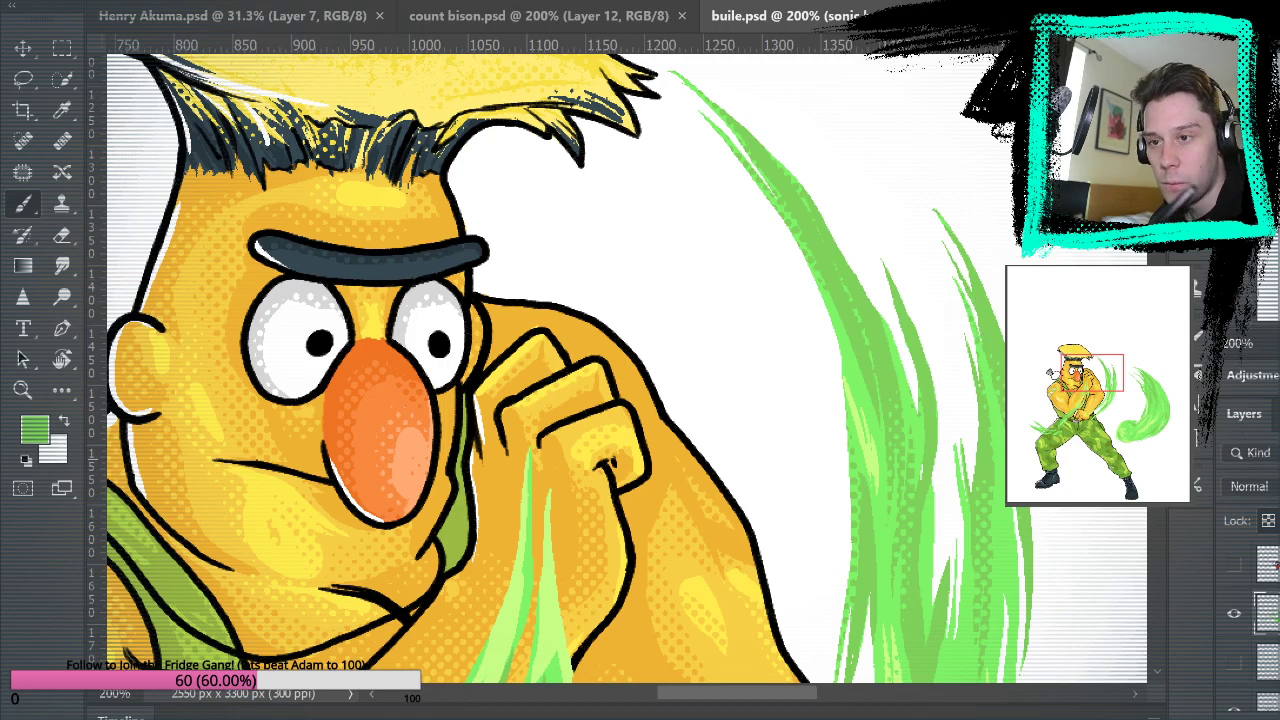
Brush yellow-green halftone dots into the lower bend and tapering tail of the swoosh beside the raised arm.
{"action": "left_click_drag", "start_coordinate": [890, 500], "coordinate": [854, 213]}
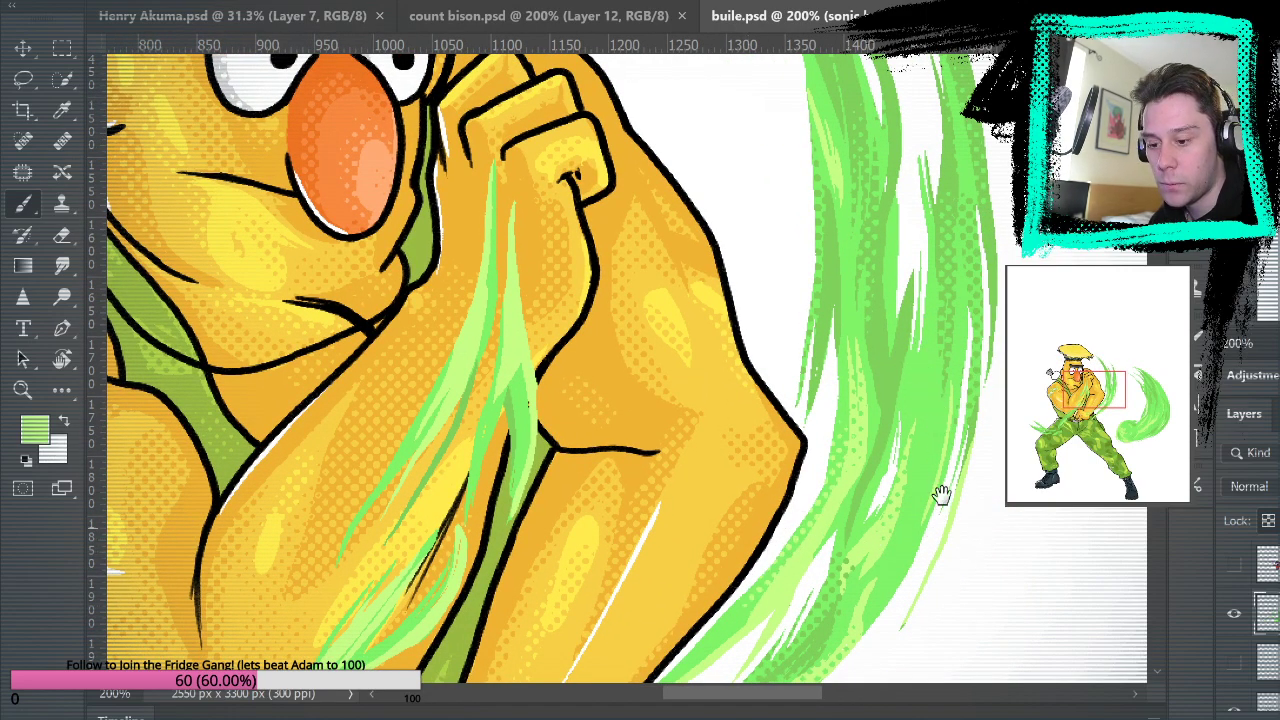
{"action": "left_click_drag", "start_coordinate": [940, 528], "coordinate": [1015, 318]}
{"action": "left_click_drag", "start_coordinate": [905, 509], "coordinate": [1060, 344]}
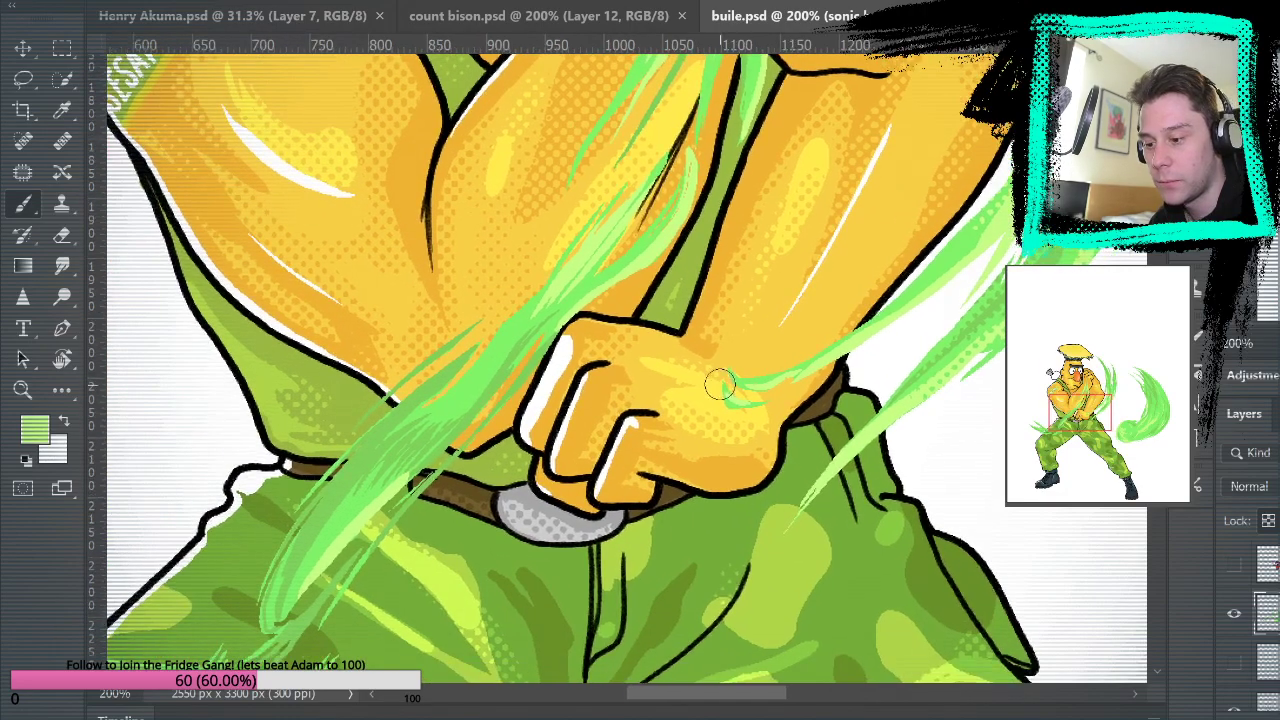
{"action": "left_click_drag", "start_coordinate": [803, 343], "coordinate": [1088, 223]}
Brush darker green halftone dots into the wisps over the forearm and the streak crossing the belt.
{"action": "mouse_move", "coordinate": [935, 243]}
{"action": "left_mouse_down"}
{"action": "mouse_move", "coordinate": [883, 397]}
{"action": "mouse_move", "coordinate": [763, 645]}
{"action": "left_mouse_up"}
{"action": "left_click_drag", "start_coordinate": [812, 180], "coordinate": [920, 371]}
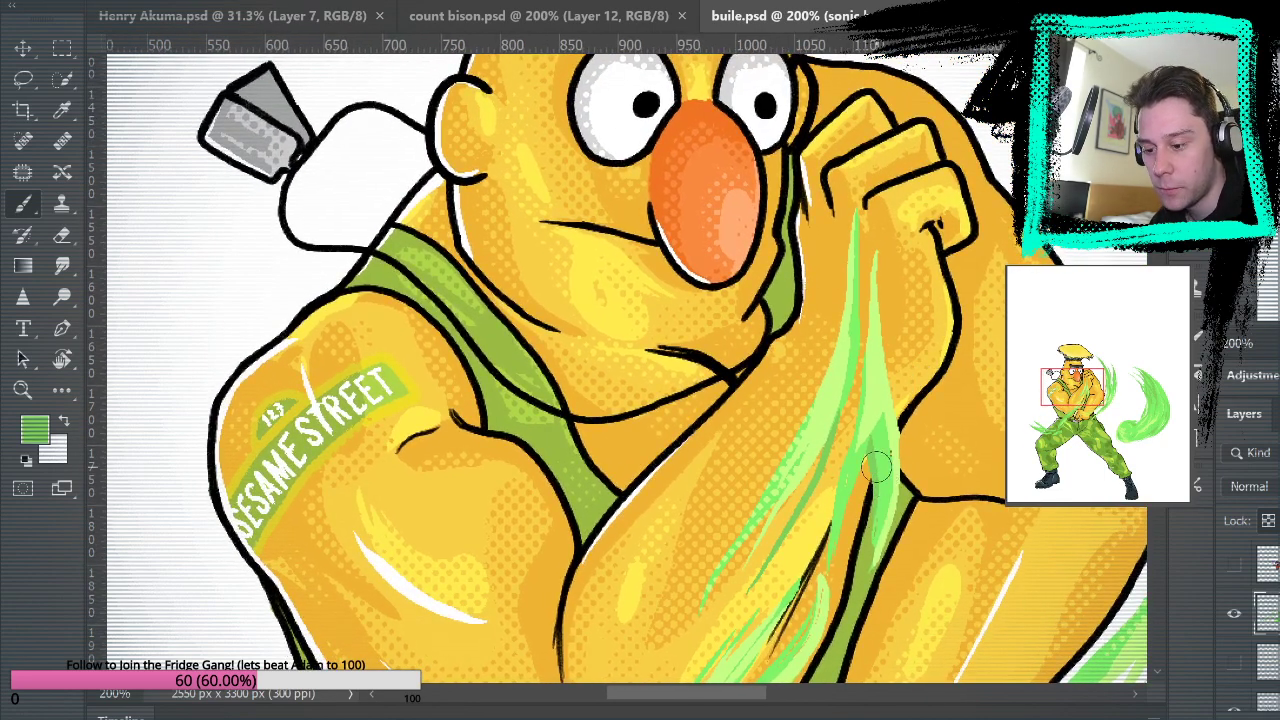
{"action": "mouse_move", "coordinate": [899, 518]}
{"action": "left_mouse_down"}
{"action": "mouse_move", "coordinate": [990, 220]}
{"action": "mouse_move", "coordinate": [1019, 178]}
{"action": "left_mouse_up"}
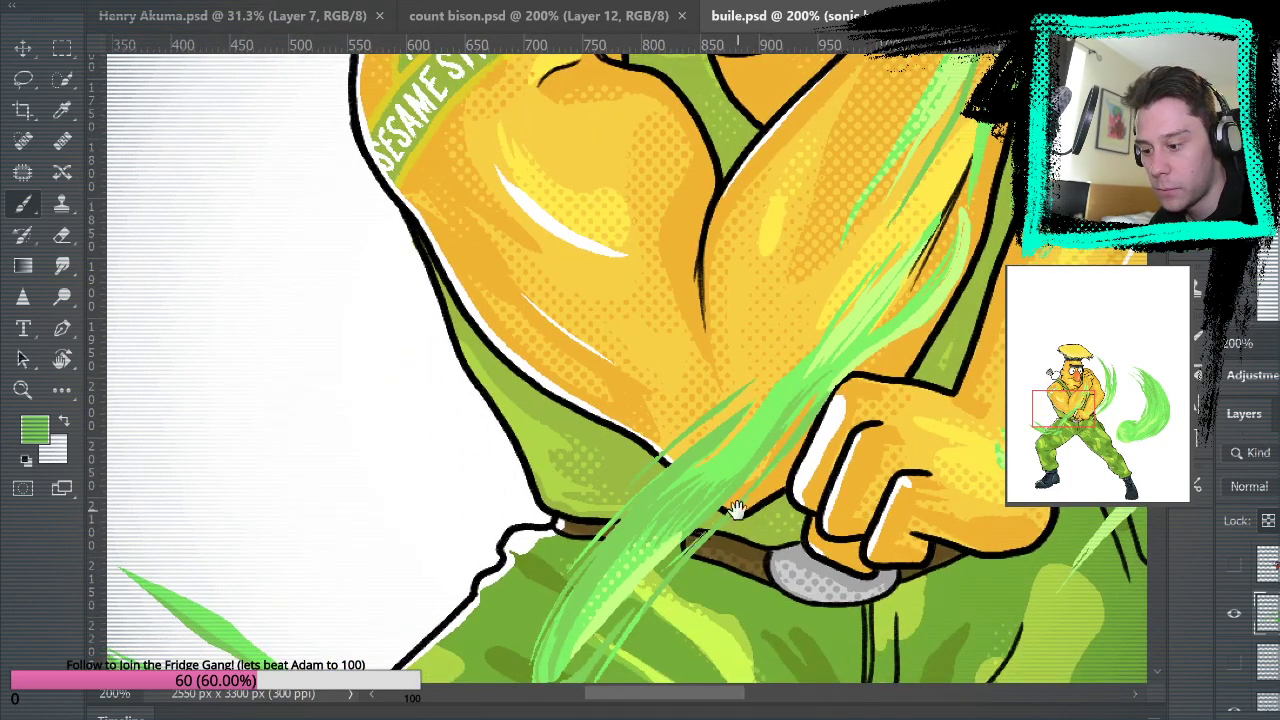
{"action": "left_click_drag", "start_coordinate": [720, 524], "coordinate": [938, 318]}
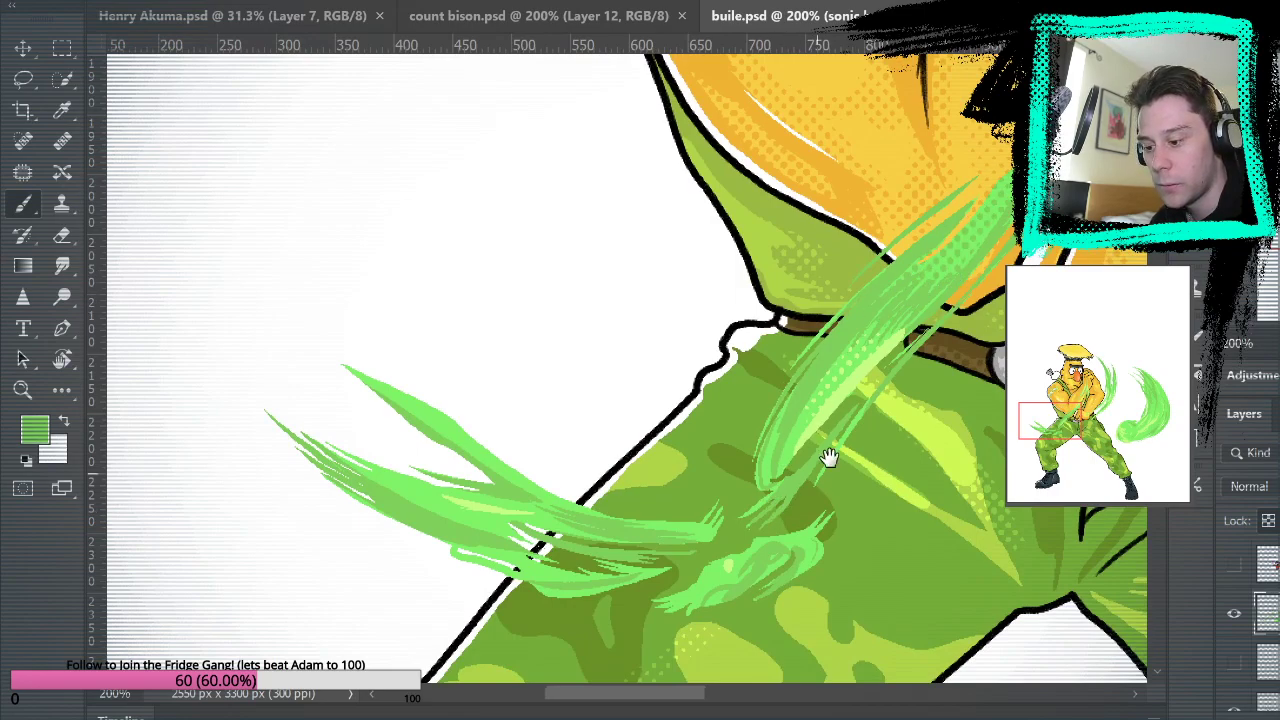
Break up the dark patches of the thigh swoosh and the streak crossing the belt with bright green halftone dots.
{"action": "left_click_drag", "start_coordinate": [729, 480], "coordinate": [886, 337]}
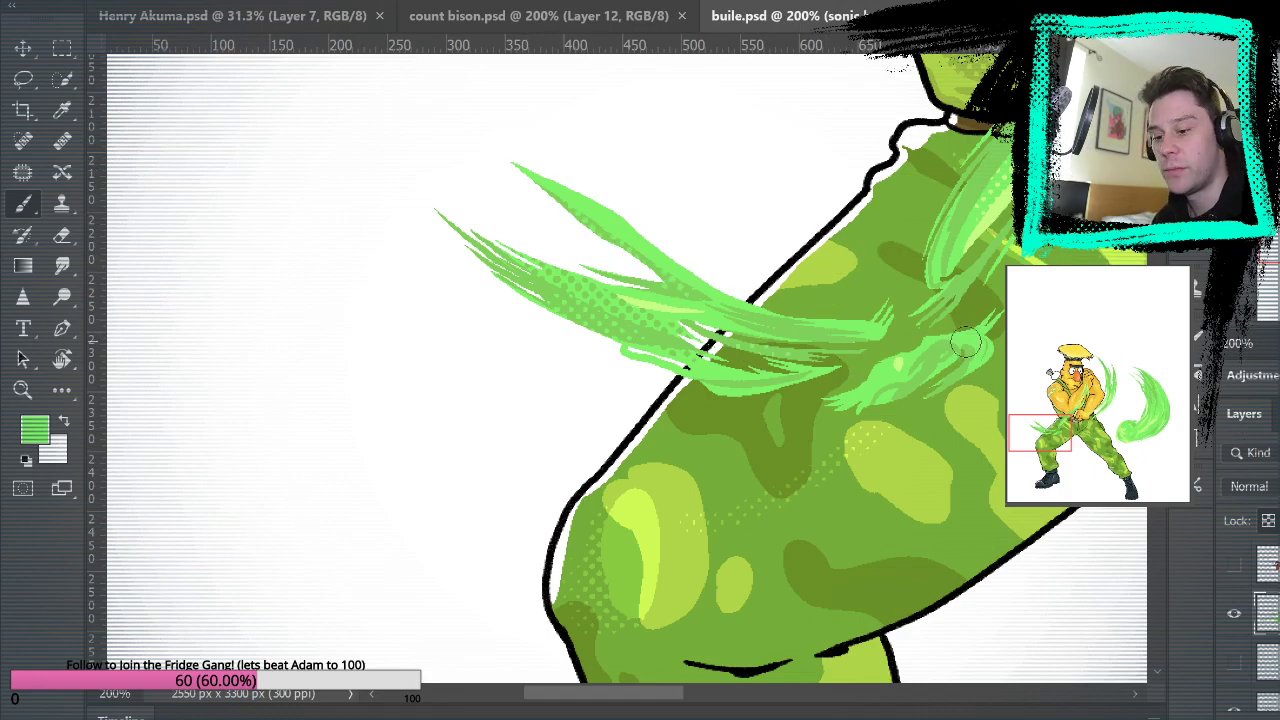
{"action": "left_click_drag", "start_coordinate": [1068, 306], "coordinate": [979, 460]}
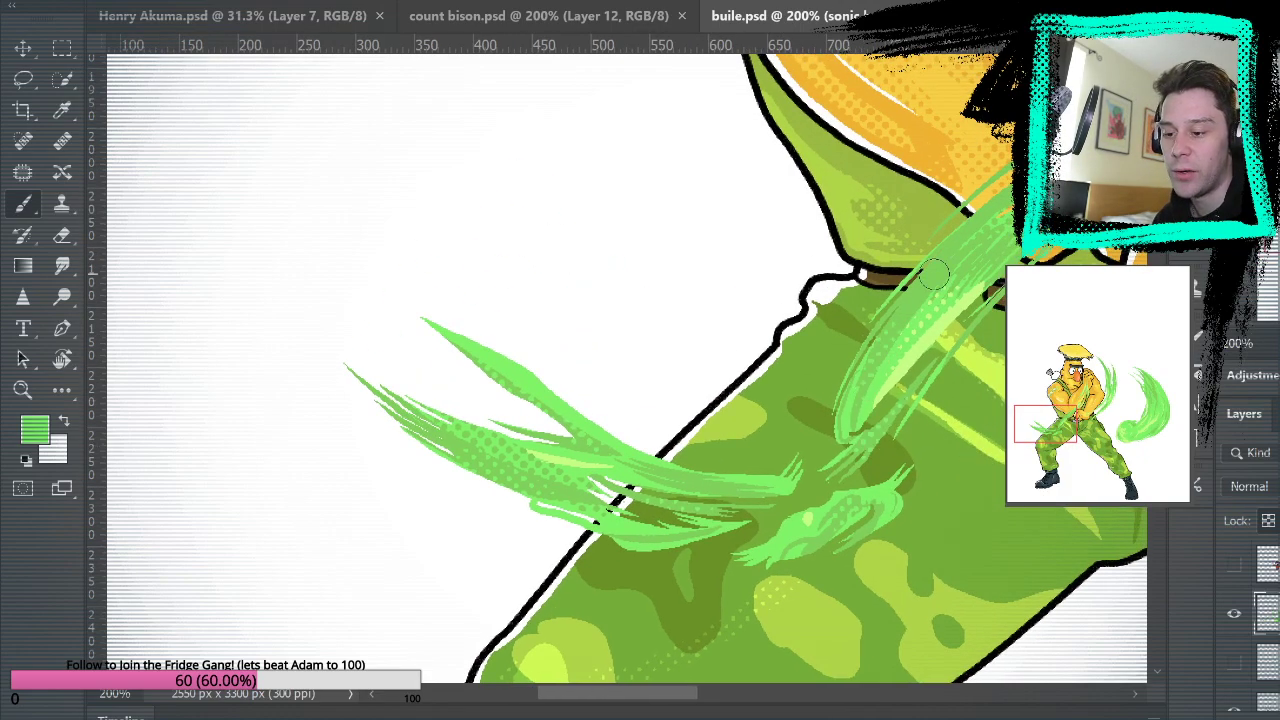
{"action": "left_click_drag", "start_coordinate": [1120, 275], "coordinate": [910, 480]}
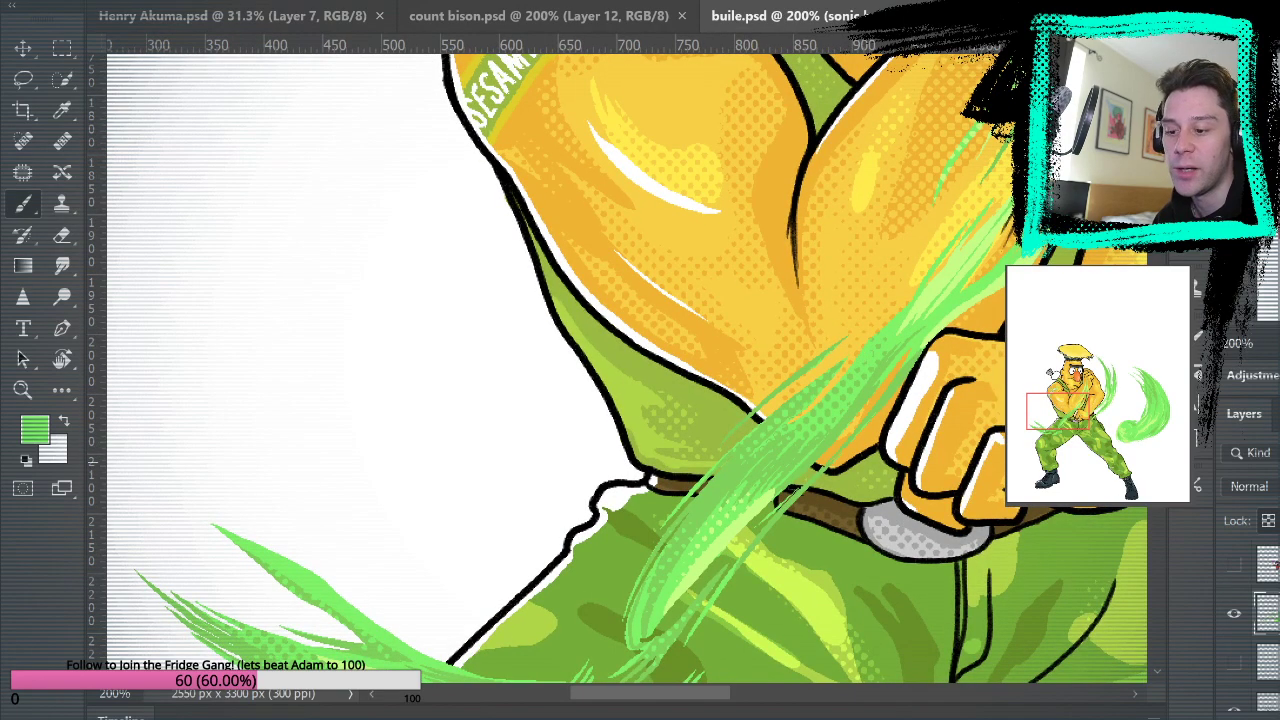
{"action": "mouse_move", "coordinate": [1092, 333]}
{"action": "left_mouse_down"}
{"action": "mouse_move", "coordinate": [934, 566]}
{"action": "mouse_move", "coordinate": [1100, 255]}
{"action": "mouse_move", "coordinate": [1082, 256]}
{"action": "left_mouse_up"}
{"action": "mouse_move", "coordinate": [936, 527]}
{"action": "left_mouse_down"}
{"action": "mouse_move", "coordinate": [998, 431]}
{"action": "mouse_move", "coordinate": [1113, 314]}
{"action": "left_mouse_up"}
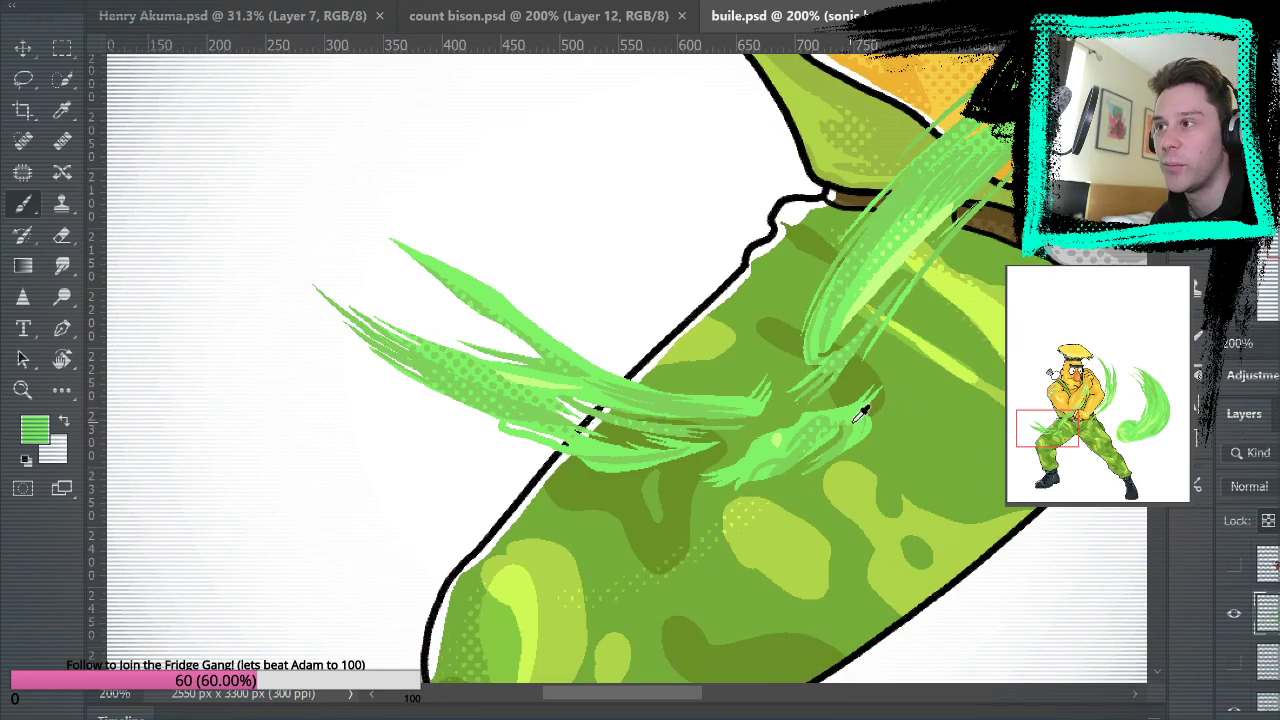
Dot yellow-green halftone around the small thigh wisp's highlight, and bright green dots over the dark parts of the forearm wisps.
{"action": "left_click", "coordinate": [778, 440], "text": "alt"}
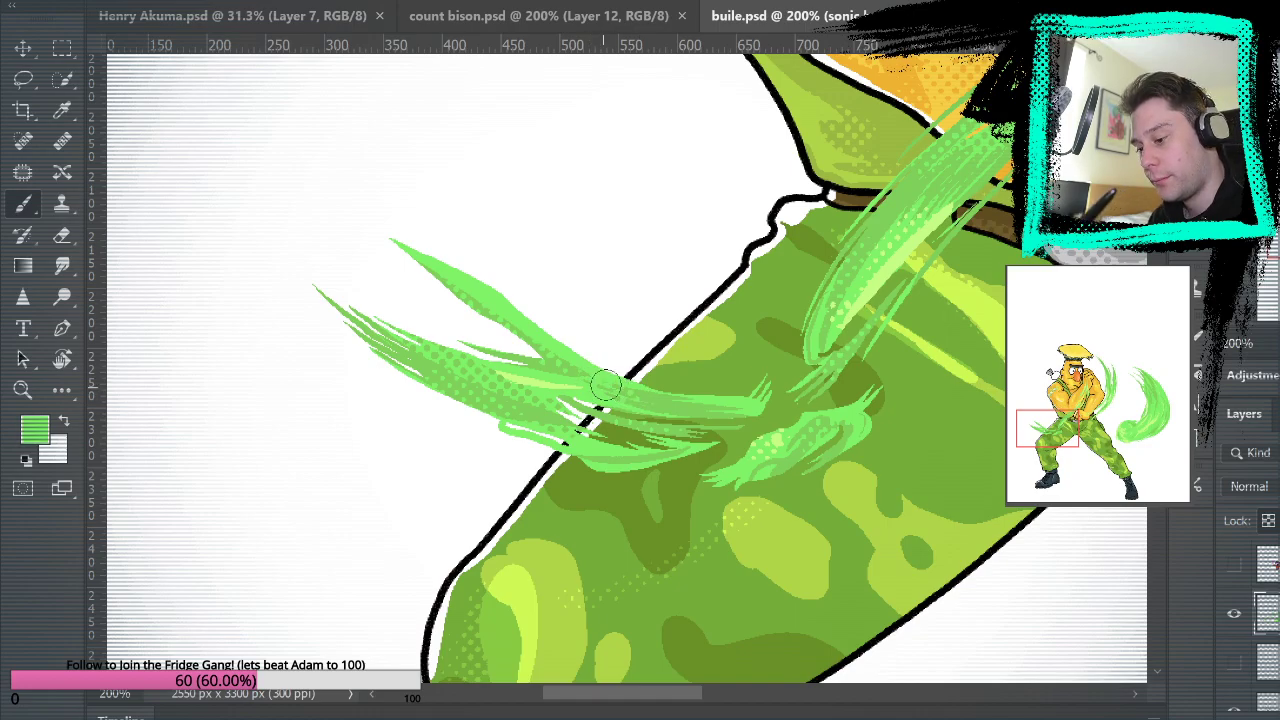
{"action": "left_click_drag", "start_coordinate": [990, 472], "coordinate": [848, 497]}
{"action": "left_click_drag", "start_coordinate": [840, 260], "coordinate": [779, 541]}
{"action": "left_click_drag", "start_coordinate": [940, 275], "coordinate": [946, 640]}
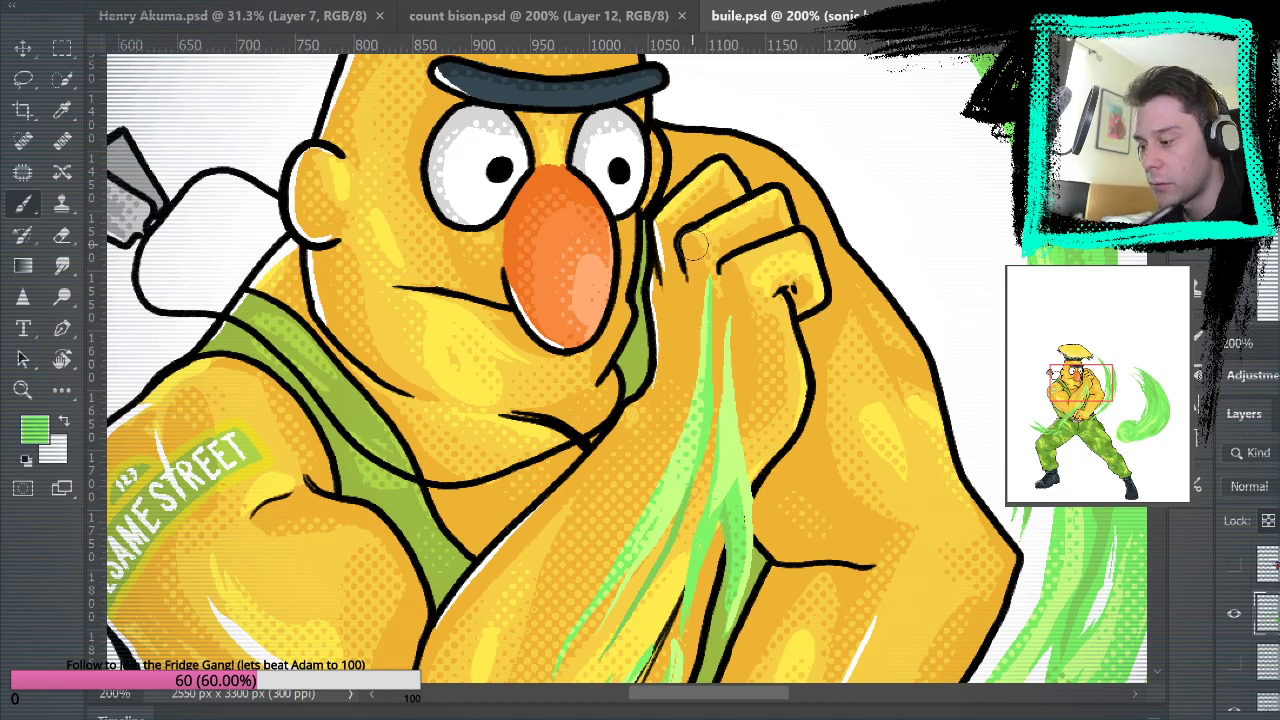
{"action": "key", "text": "ctrl+0"}
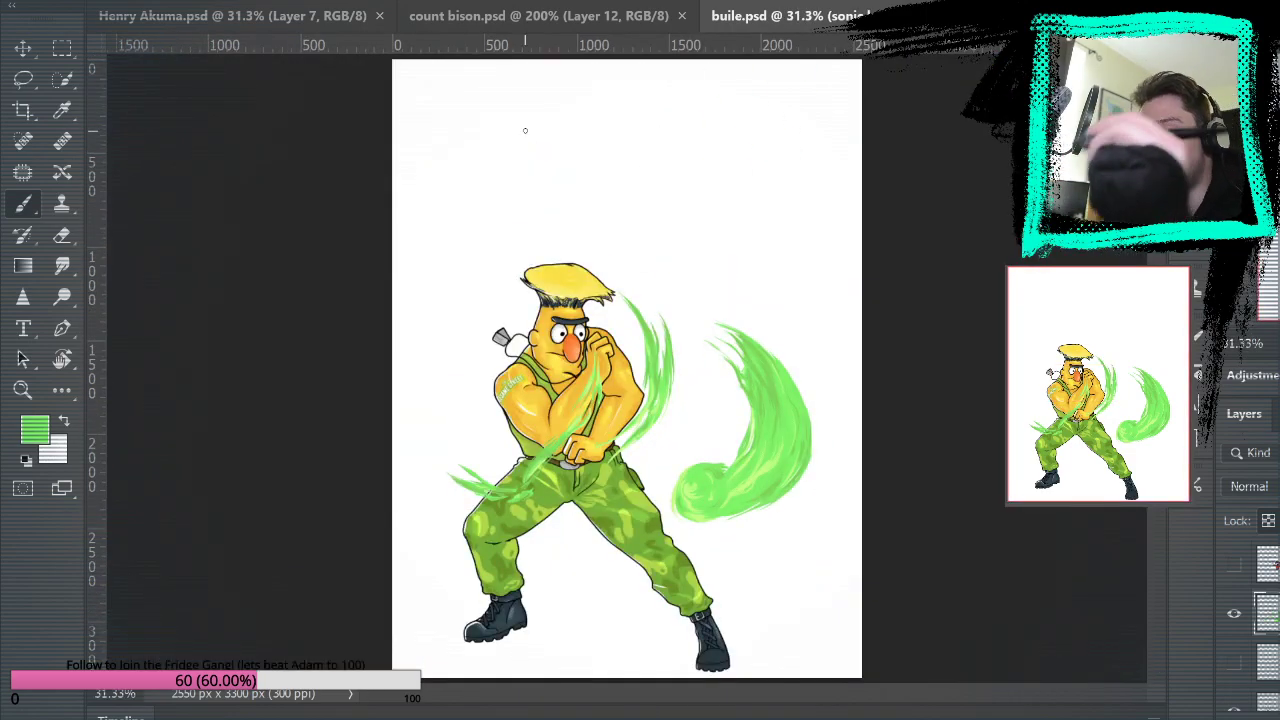
Check the purple flame in count bison.psd for reference, and add a patch of white halftone dots to the large swoosh's head in buile.psd.
{"action": "left_click", "coordinate": [563, 16]}
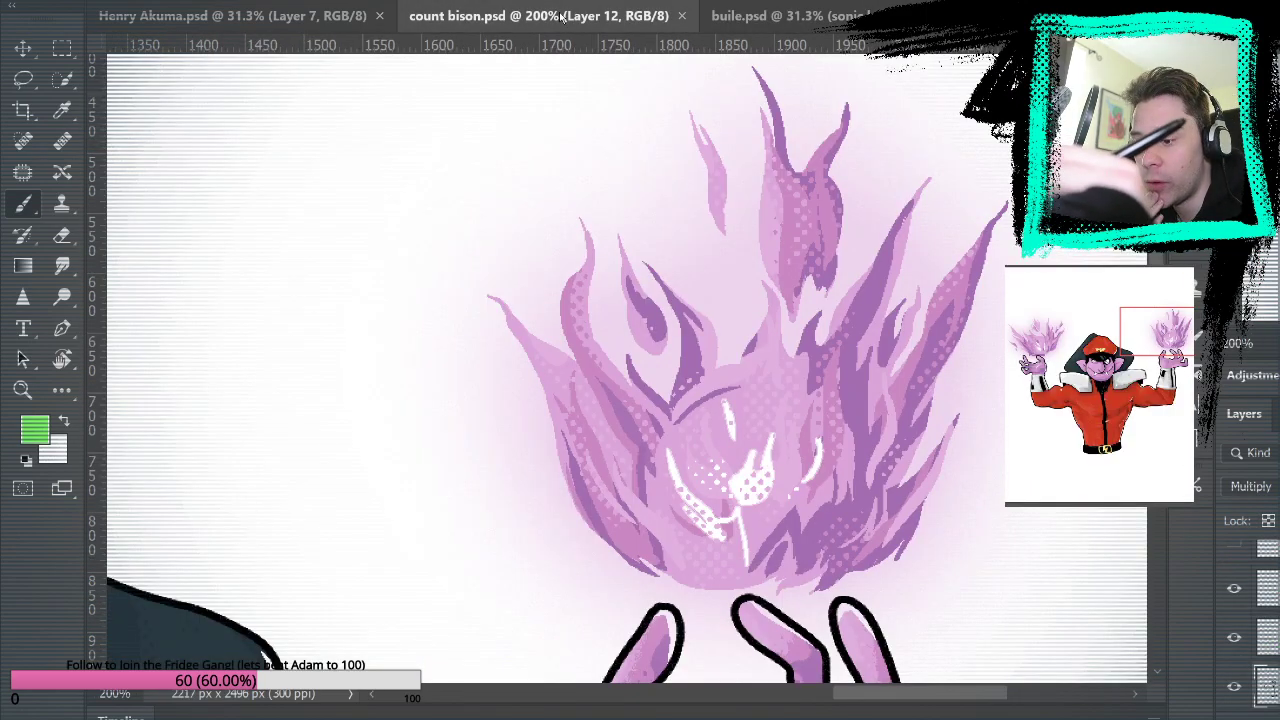
{"action": "left_click", "coordinate": [832, 30]}
{"action": "left_click", "coordinate": [22, 390]}
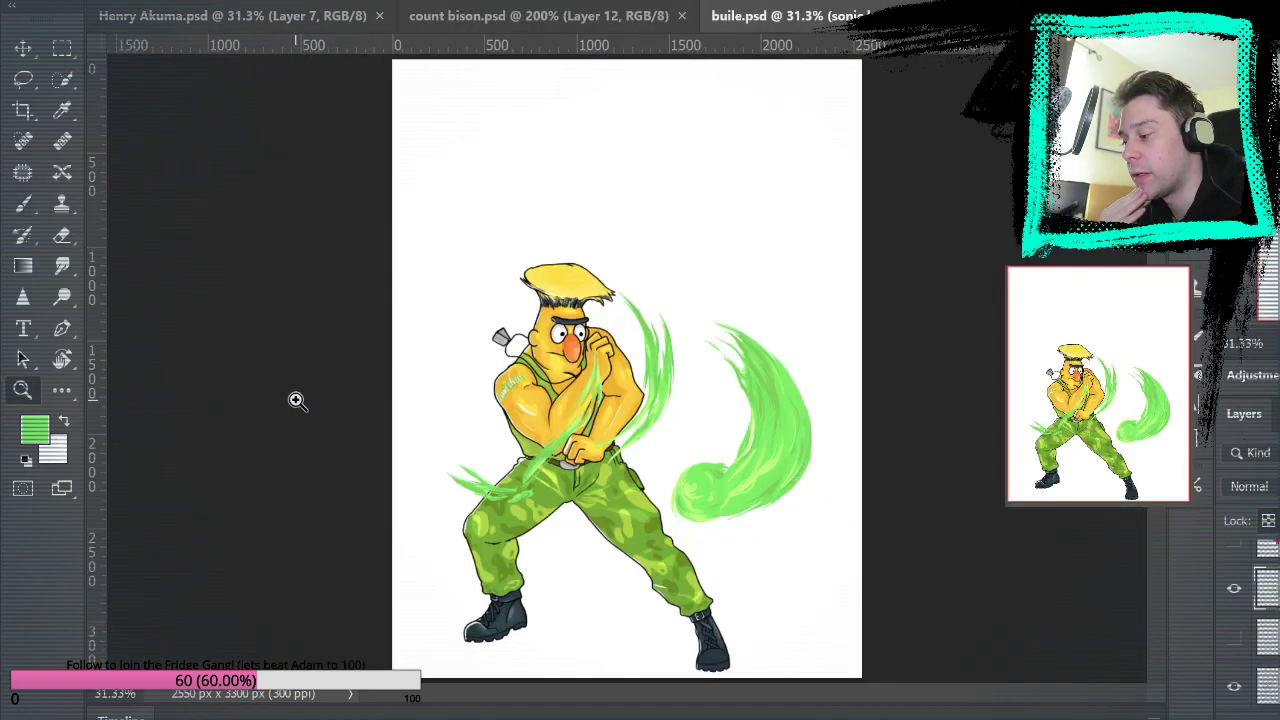
{"action": "left_click", "coordinate": [720, 526]}
{"action": "left_click", "coordinate": [783, 491]}
{"action": "left_click", "coordinate": [785, 465]}
{"action": "left_click", "coordinate": [785, 465]}
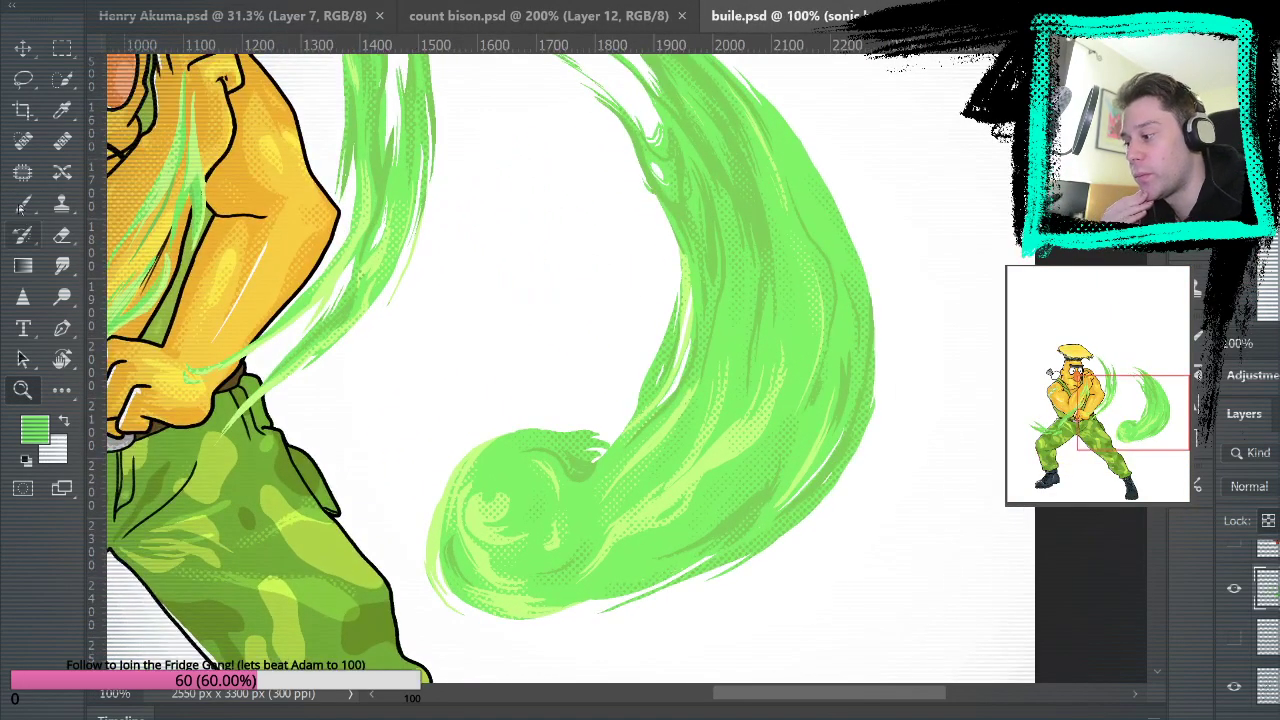
{"action": "key", "text": "b"}
{"action": "key", "text": "x"}
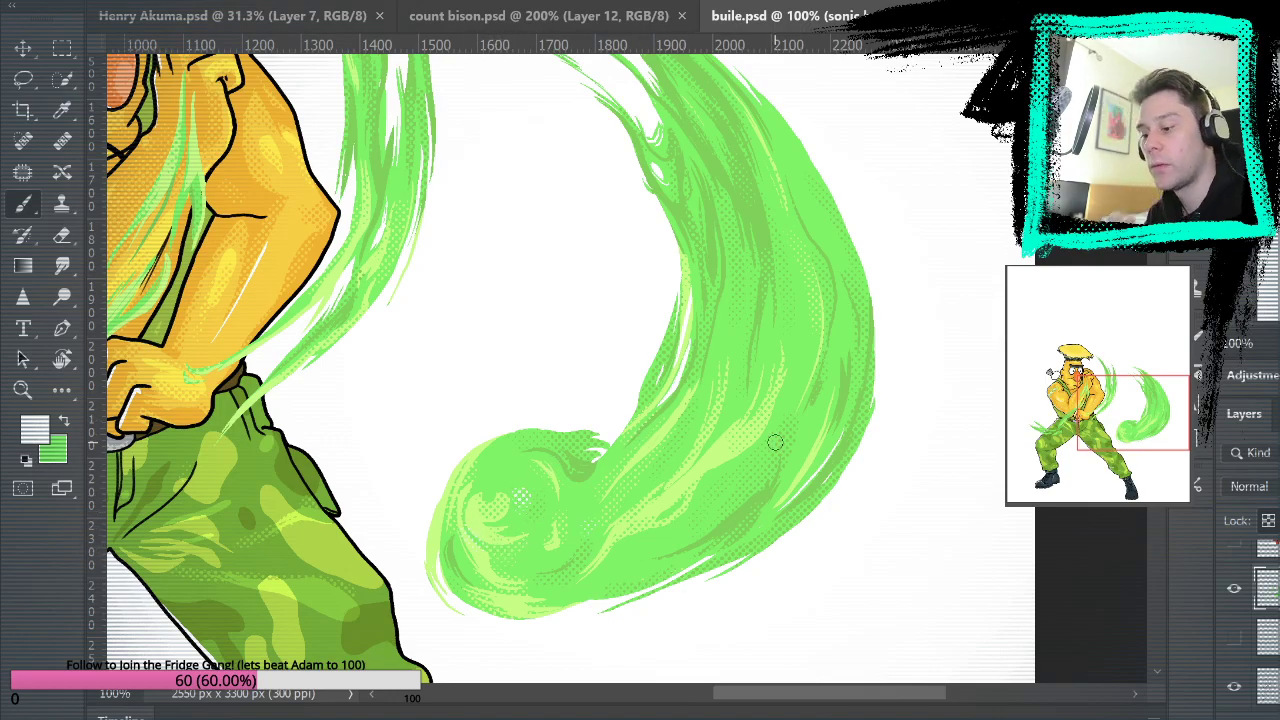
Paint a solid white highlight along the tip of the wisp that ends over the fighter's wrist.
{"action": "left_click_drag", "start_coordinate": [770, 443], "coordinate": [929, 380]}
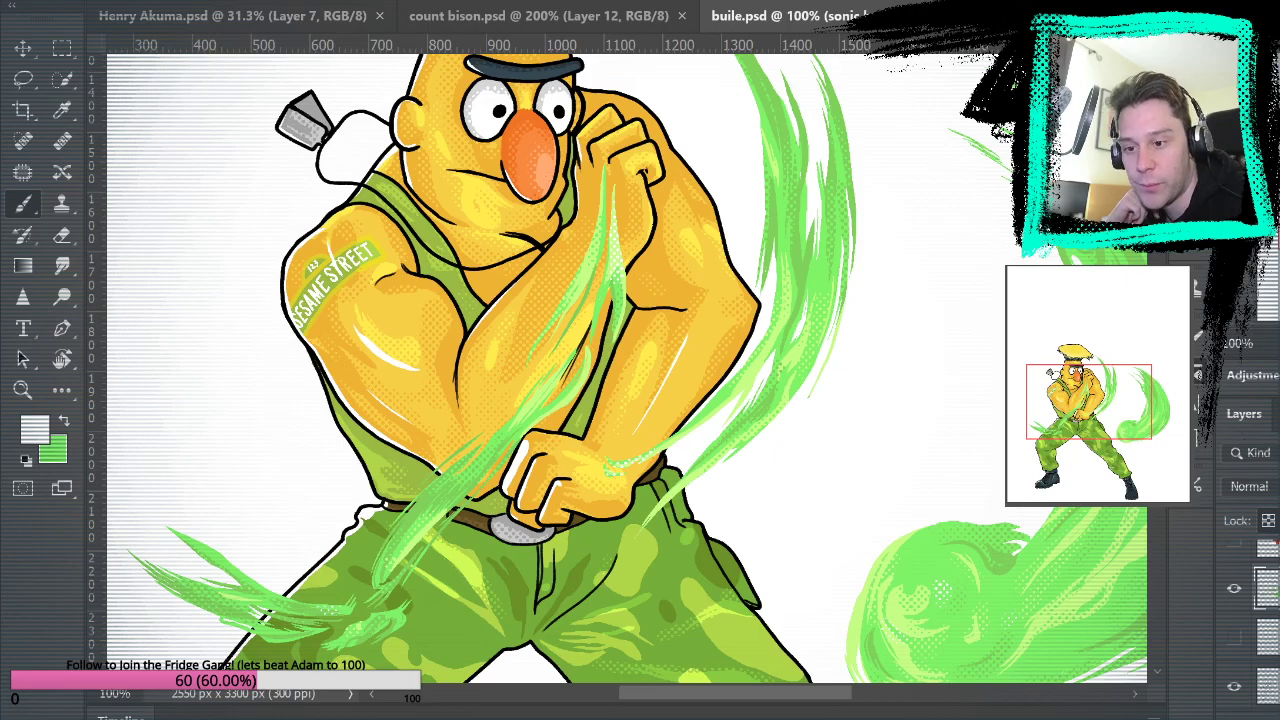
{"action": "key", "text": "z"}
{"action": "left_click", "coordinate": [677, 509]}
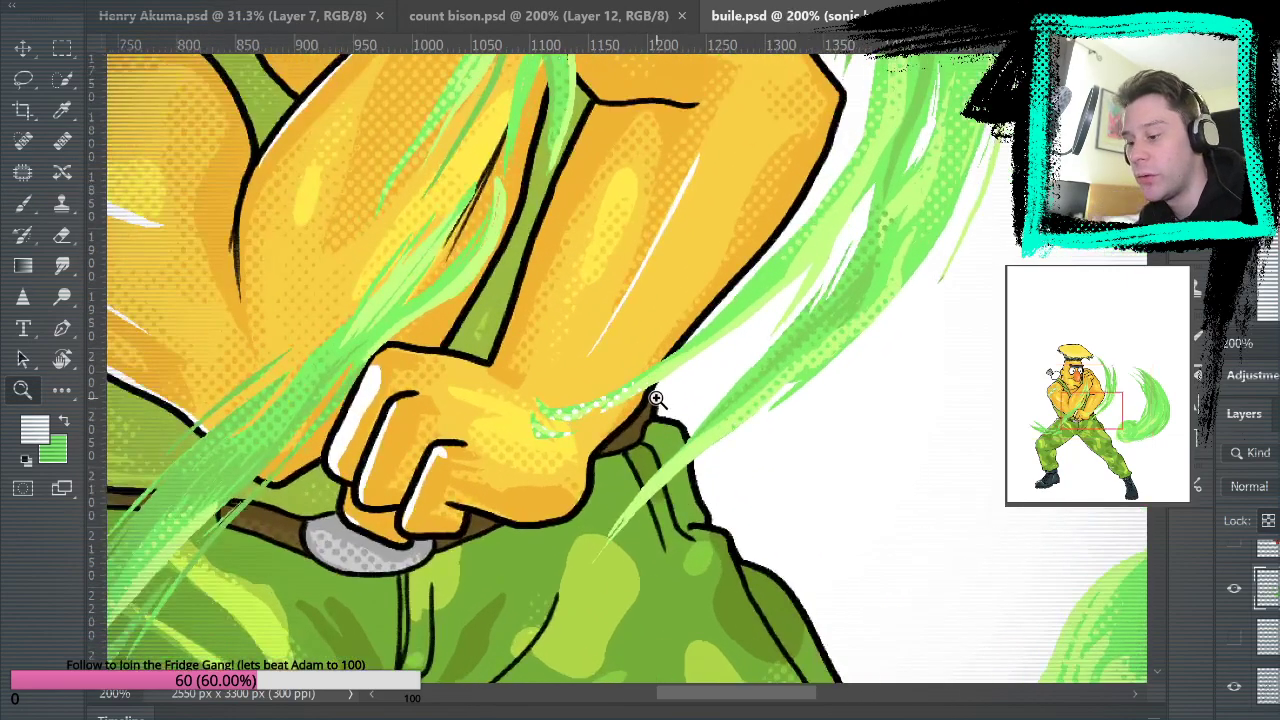
{"action": "left_click", "coordinate": [658, 398]}
{"action": "left_click", "coordinate": [22, 203]}
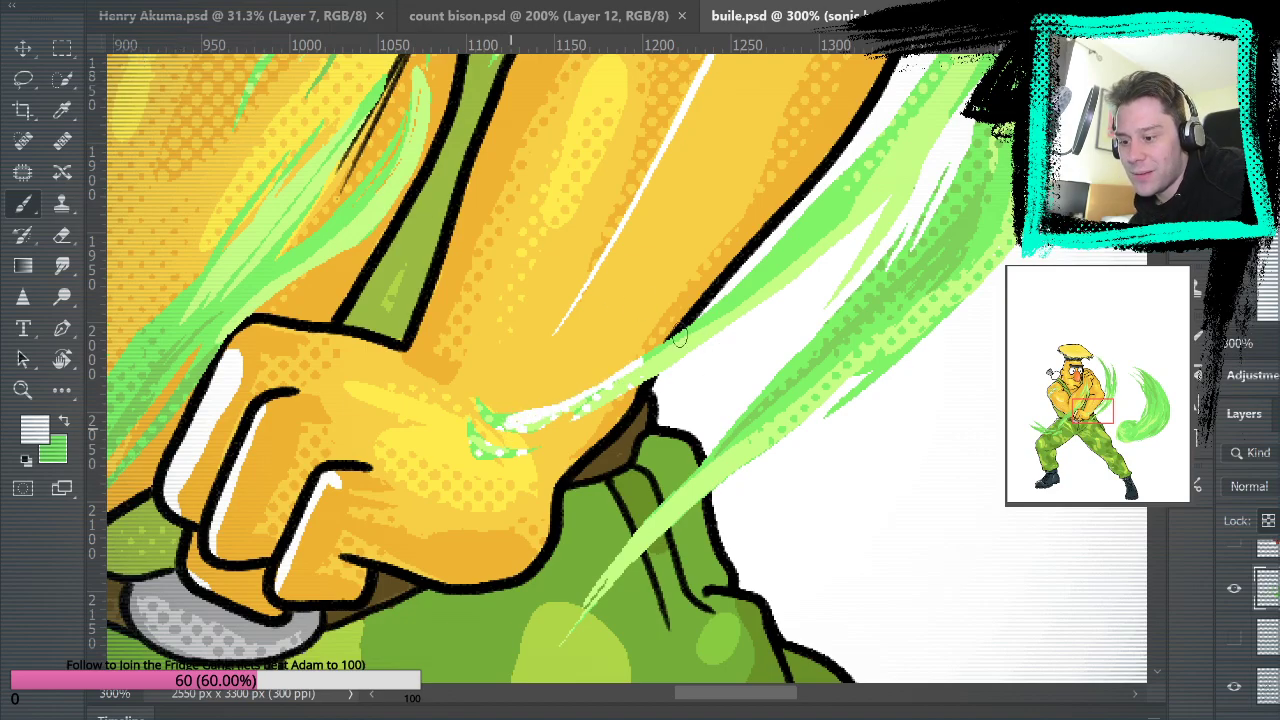
Paint solid white highlights in the large swoosh's head: a crescent beside the swirl, a curved streak around it and a short slanted streak.
{"action": "scroll", "coordinate": [920, 500], "scroll_direction": "right", "scroll_amount": 5}
{"action": "left_click_drag", "start_coordinate": [900, 418], "coordinate": [900, 300]}
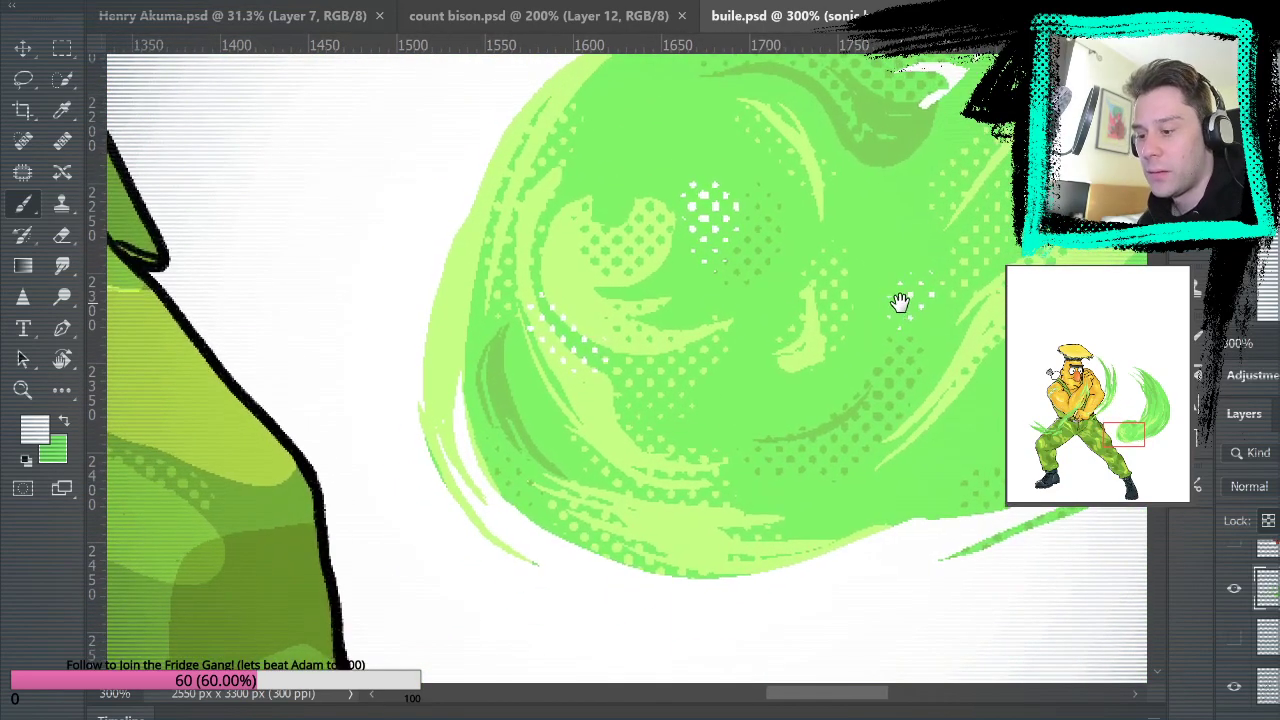
{"action": "mouse_move", "coordinate": [691, 194]}
{"action": "left_mouse_down"}
{"action": "mouse_move", "coordinate": [696, 232]}
{"action": "mouse_move", "coordinate": [707, 197]}
{"action": "mouse_move", "coordinate": [684, 183]}
{"action": "mouse_move", "coordinate": [698, 228]}
{"action": "mouse_move", "coordinate": [690, 191]}
{"action": "left_mouse_up"}
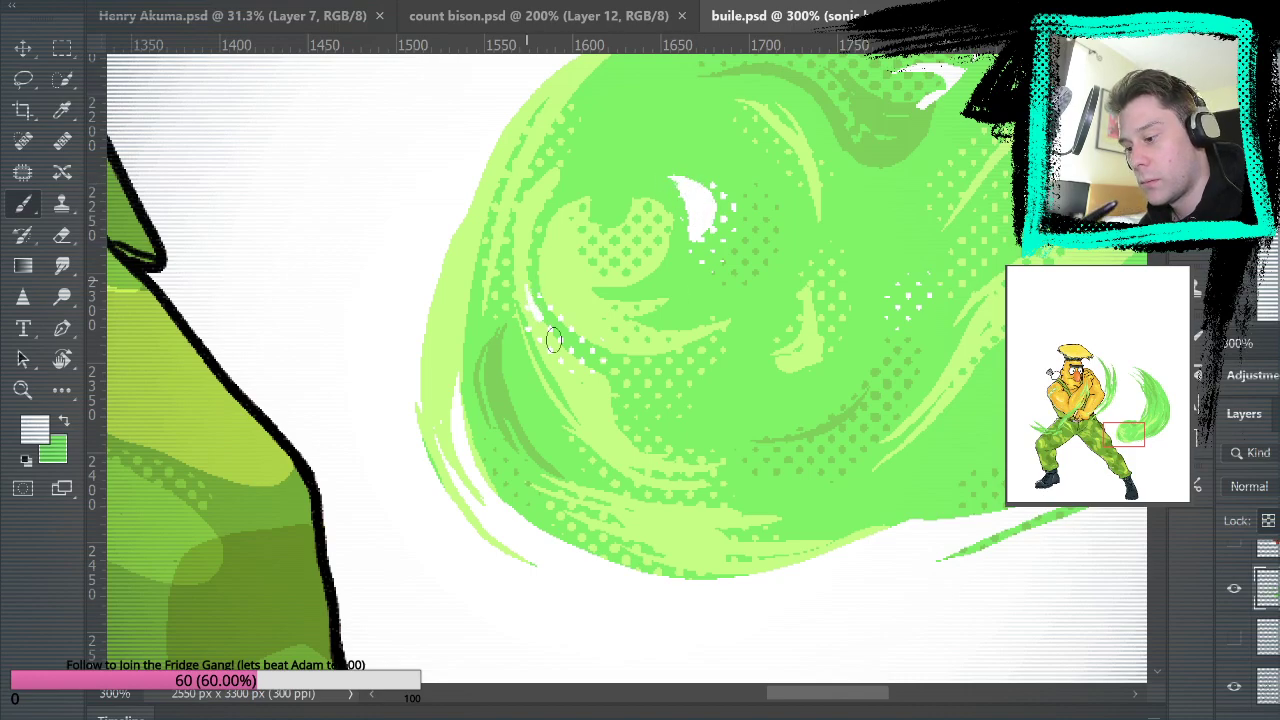
{"action": "left_click_drag", "start_coordinate": [986, 342], "coordinate": [851, 571]}
{"action": "left_click_drag", "start_coordinate": [730, 557], "coordinate": [835, 445]}
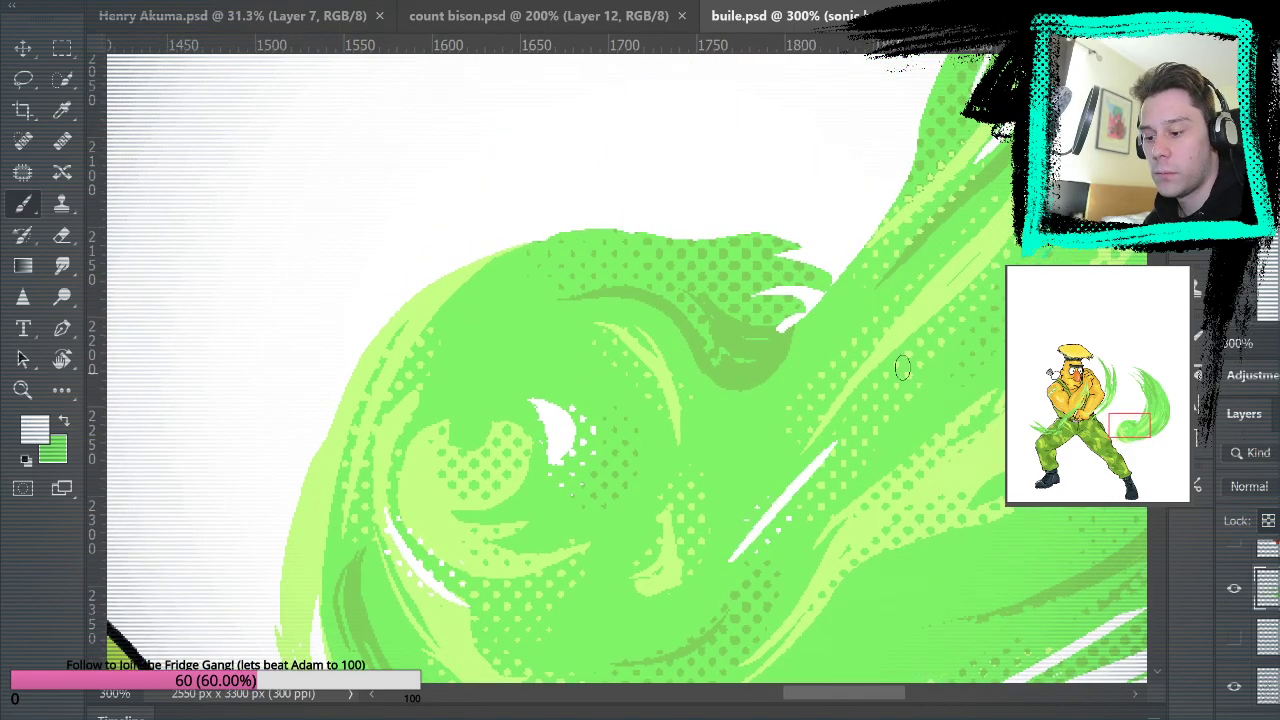
{"action": "scroll", "coordinate": [782, 197], "scroll_direction": "down", "scroll_amount": 3}
{"action": "scroll", "coordinate": [782, 197], "scroll_direction": "left", "scroll_amount": 3}
{"action": "key", "text": "ctrl+z"}
{"action": "left_click_drag", "start_coordinate": [918, 402], "coordinate": [988, 292]}
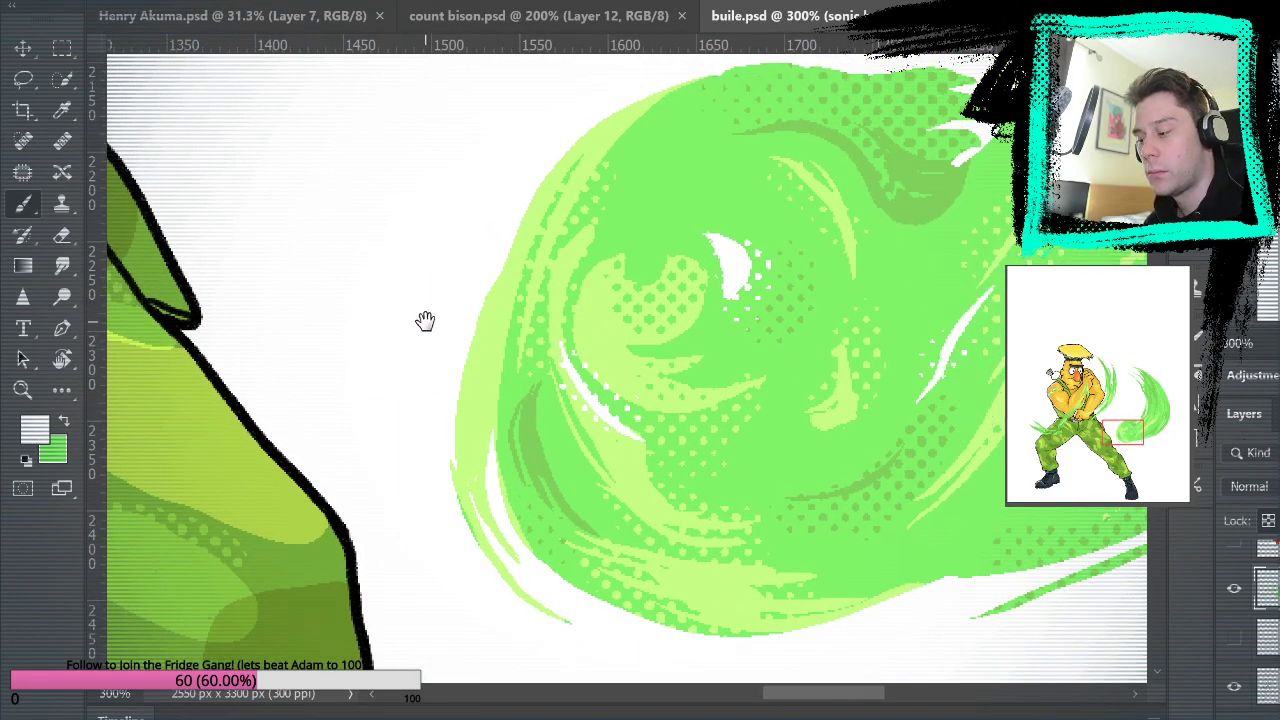
Paint thin solid white highlight streaks along the wisps rising over the fighter's forearm.
{"action": "left_click_drag", "start_coordinate": [434, 329], "coordinate": [633, 299]}
{"action": "left_click_drag", "start_coordinate": [800, 325], "coordinate": [929, 583]}
{"action": "left_click_drag", "start_coordinate": [455, 645], "coordinate": [829, 280]}
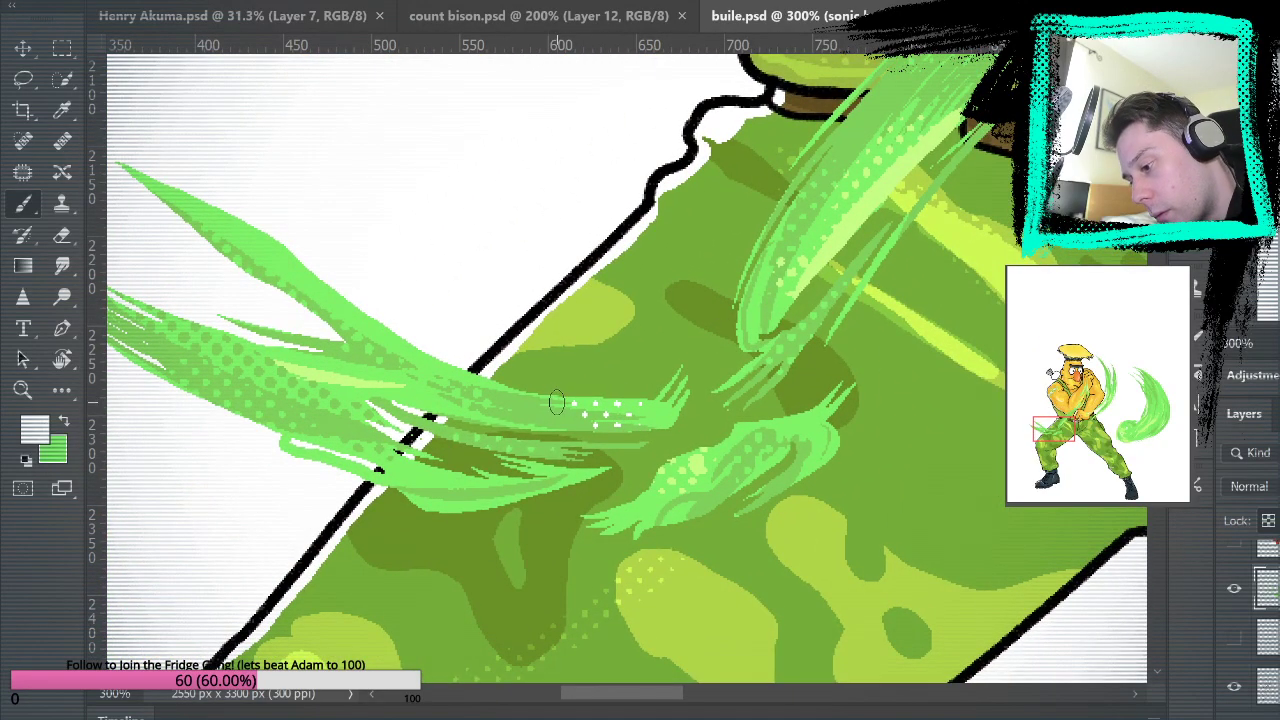
{"action": "mouse_move", "coordinate": [980, 350]}
{"action": "left_mouse_down"}
{"action": "mouse_move", "coordinate": [908, 545]}
{"action": "mouse_move", "coordinate": [943, 651]}
{"action": "mouse_move", "coordinate": [965, 668]}
{"action": "left_mouse_up"}
{"action": "left_click_drag", "start_coordinate": [645, 121], "coordinate": [669, 374]}
{"action": "left_click_drag", "start_coordinate": [600, 253], "coordinate": [540, 440]}
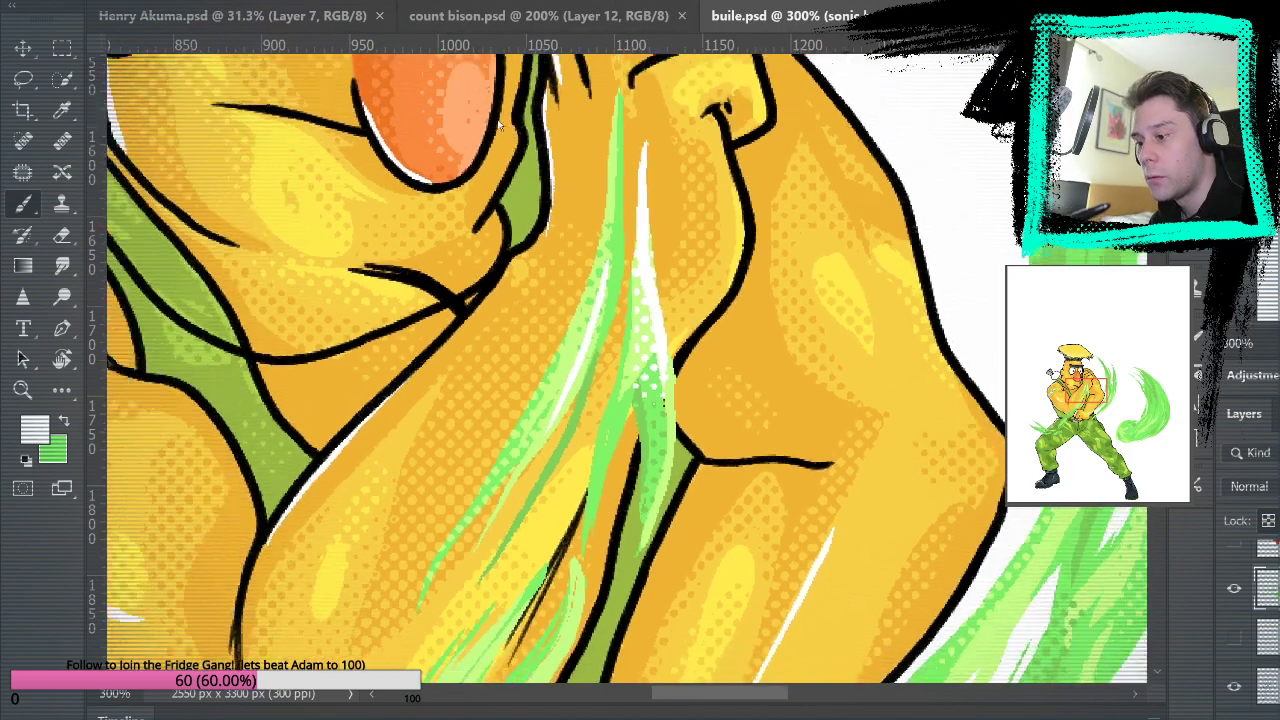
{"action": "key", "text": "ctrl+minus"}
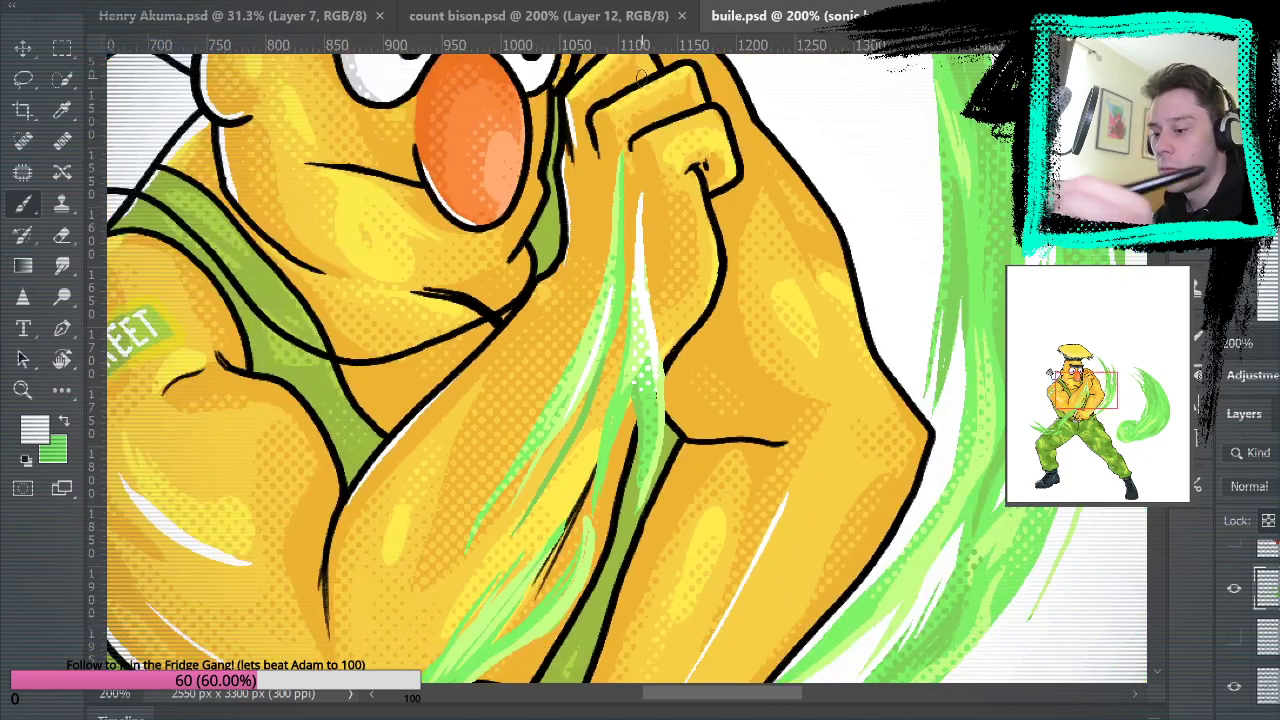
Give the sonic boom swooshes a soft outer glow in the bright green sampled from the background colour.
{"action": "key", "text": "ctrl+0"}
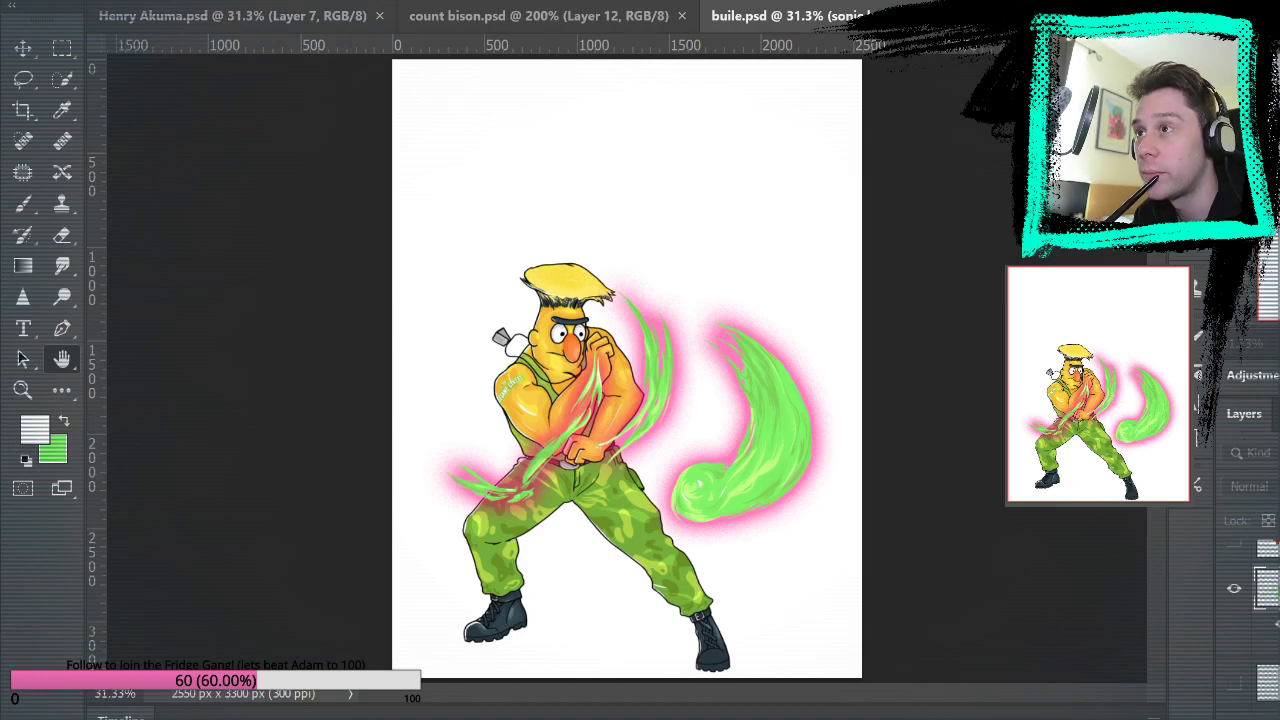
{"action": "key", "text": "i"}
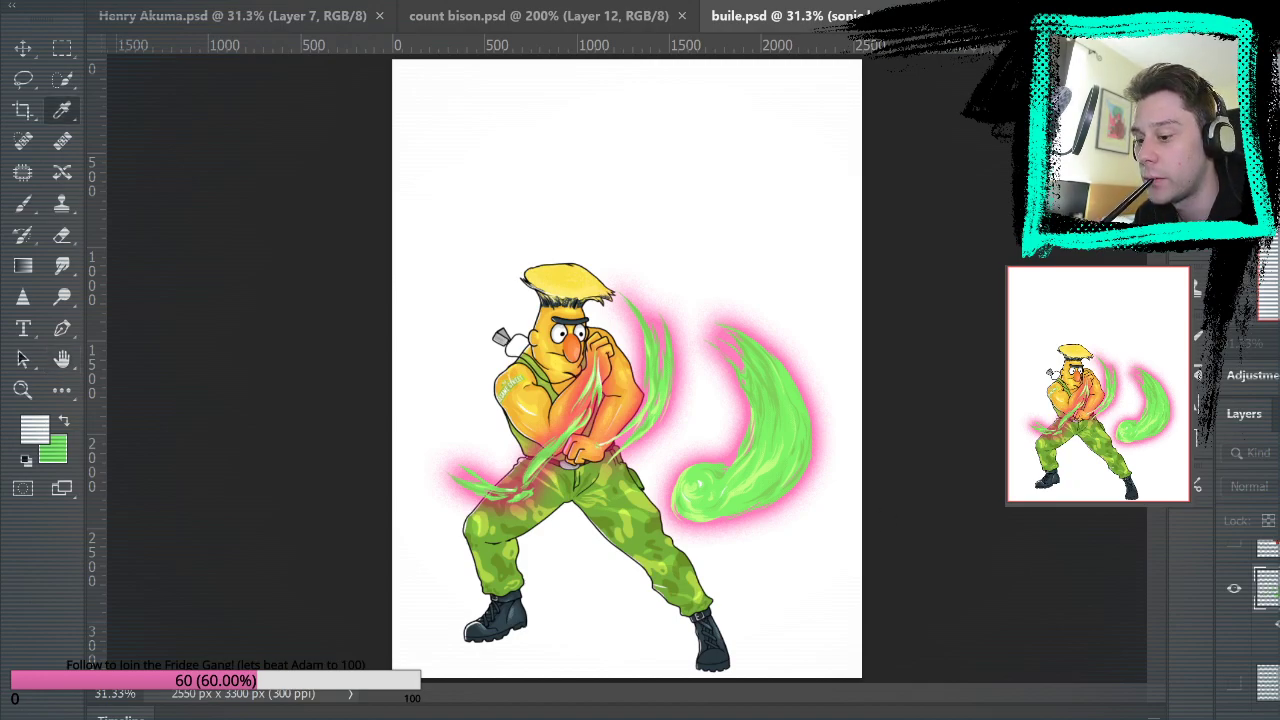
{"action": "left_click", "coordinate": [52, 455]}
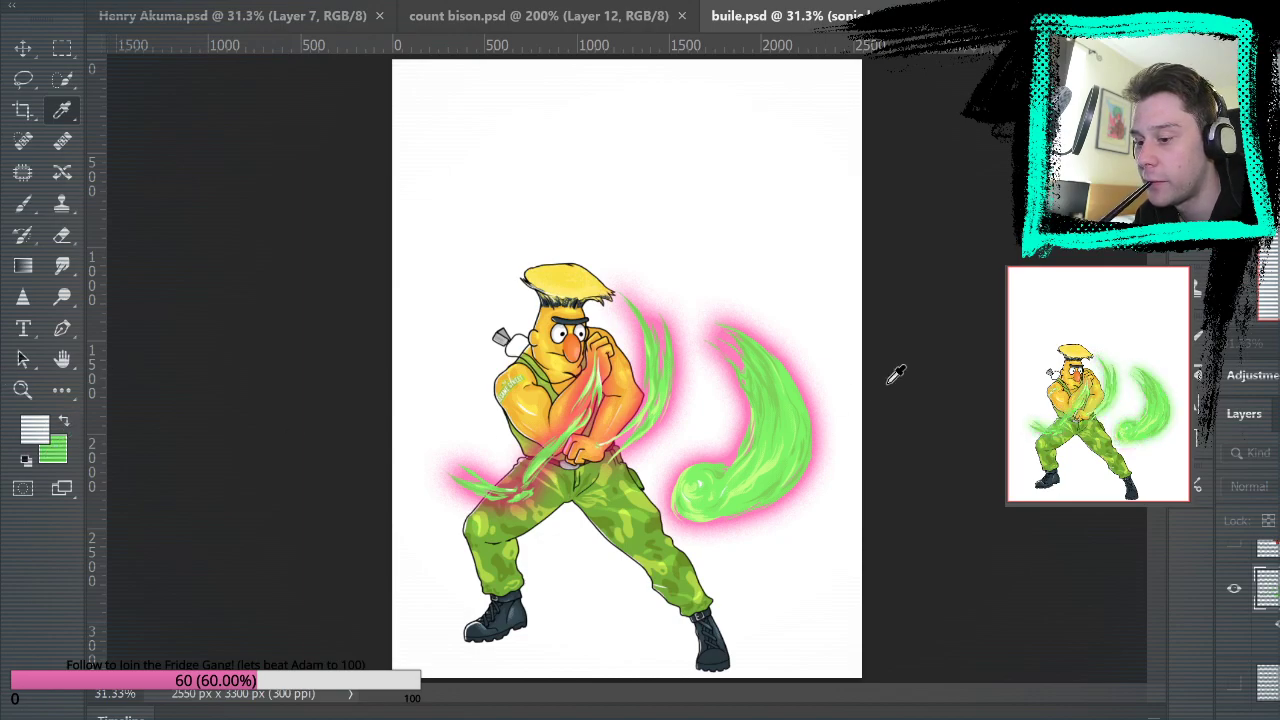
{"action": "key", "text": "space"}
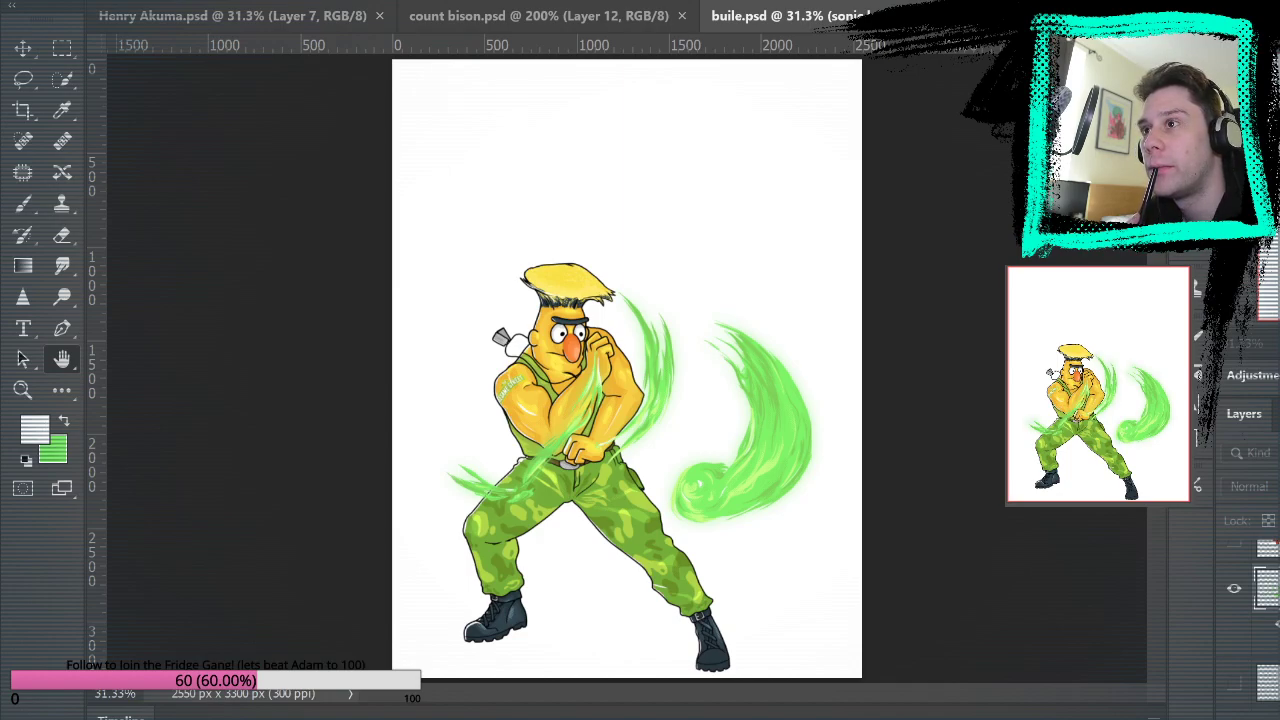
{"action": "key", "text": "ctrl+z"}
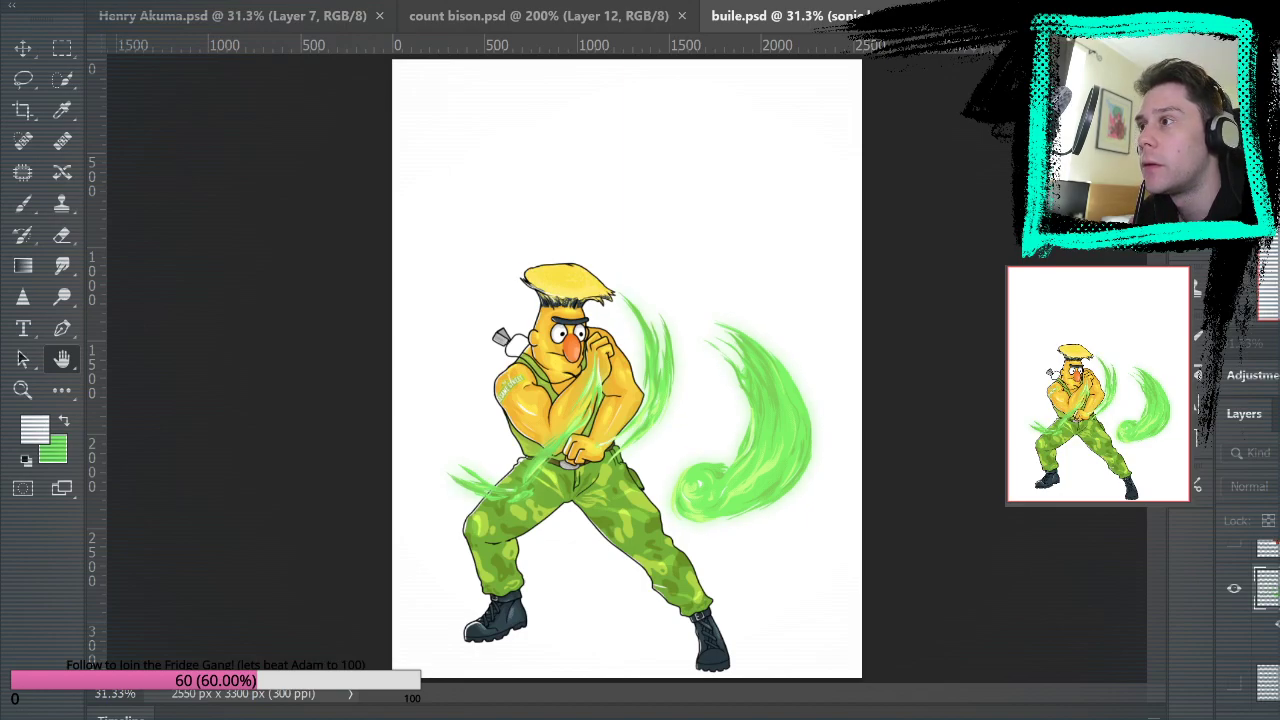
{"action": "key", "text": "Return"}
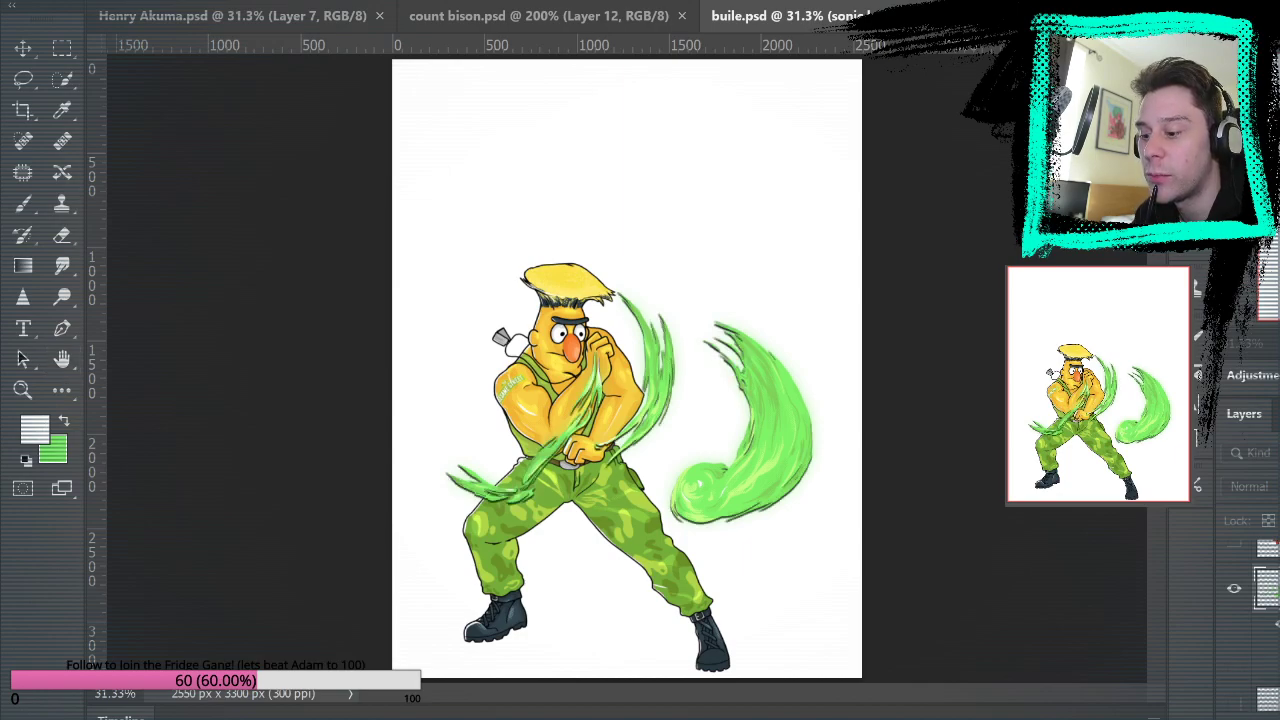
Try a shadow effect in the sampled bright green on the swooshes, offset towards the fighter's back.
{"action": "key", "text": "i"}
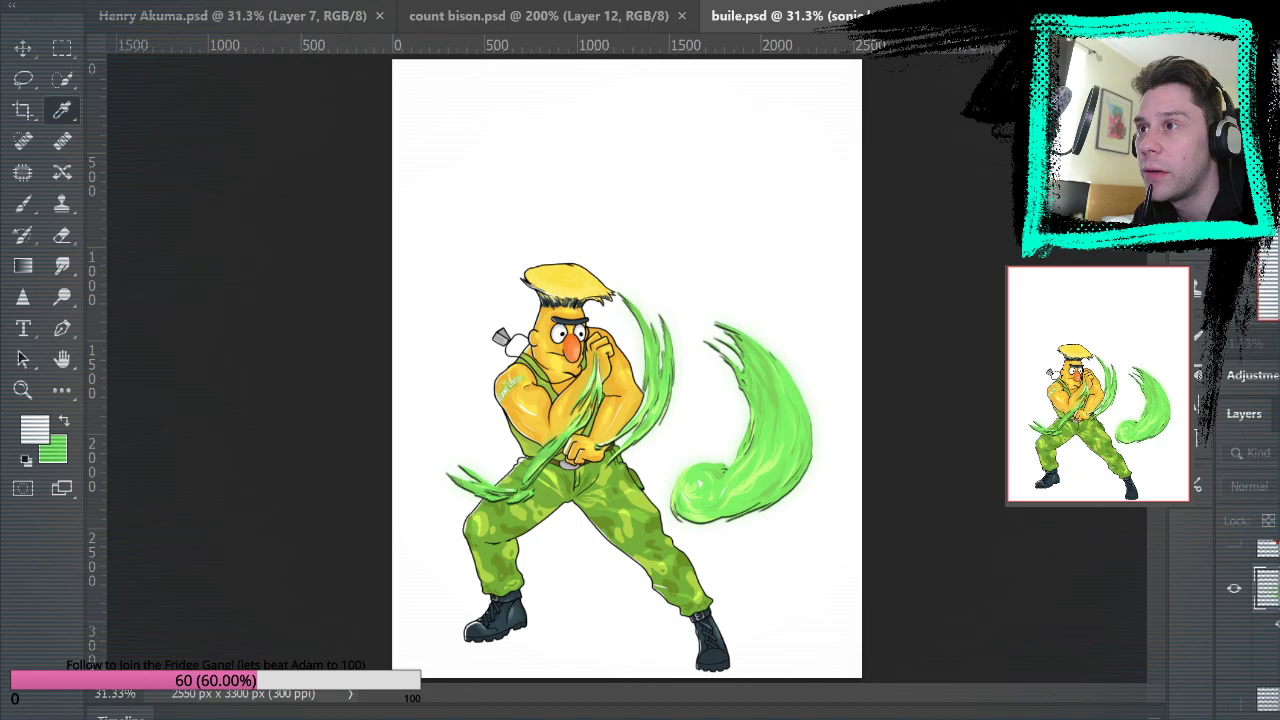
{"action": "left_click", "coordinate": [49, 453]}
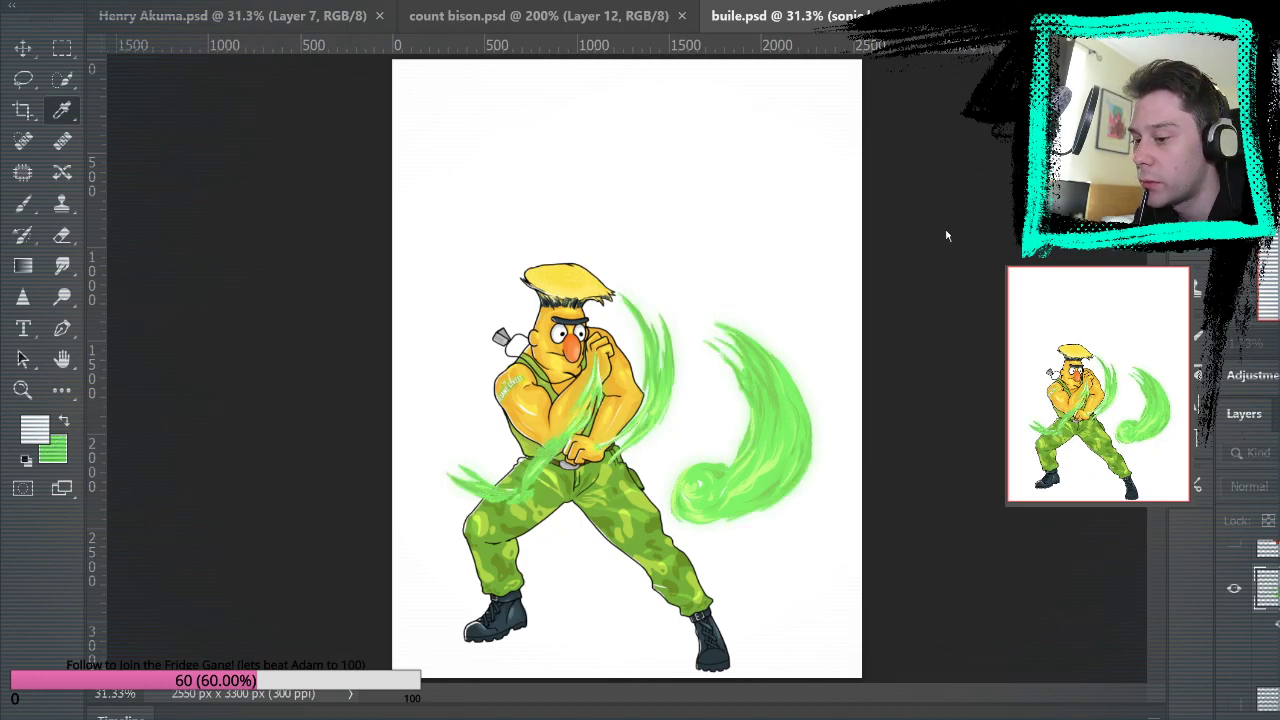
{"action": "key", "text": "Return"}
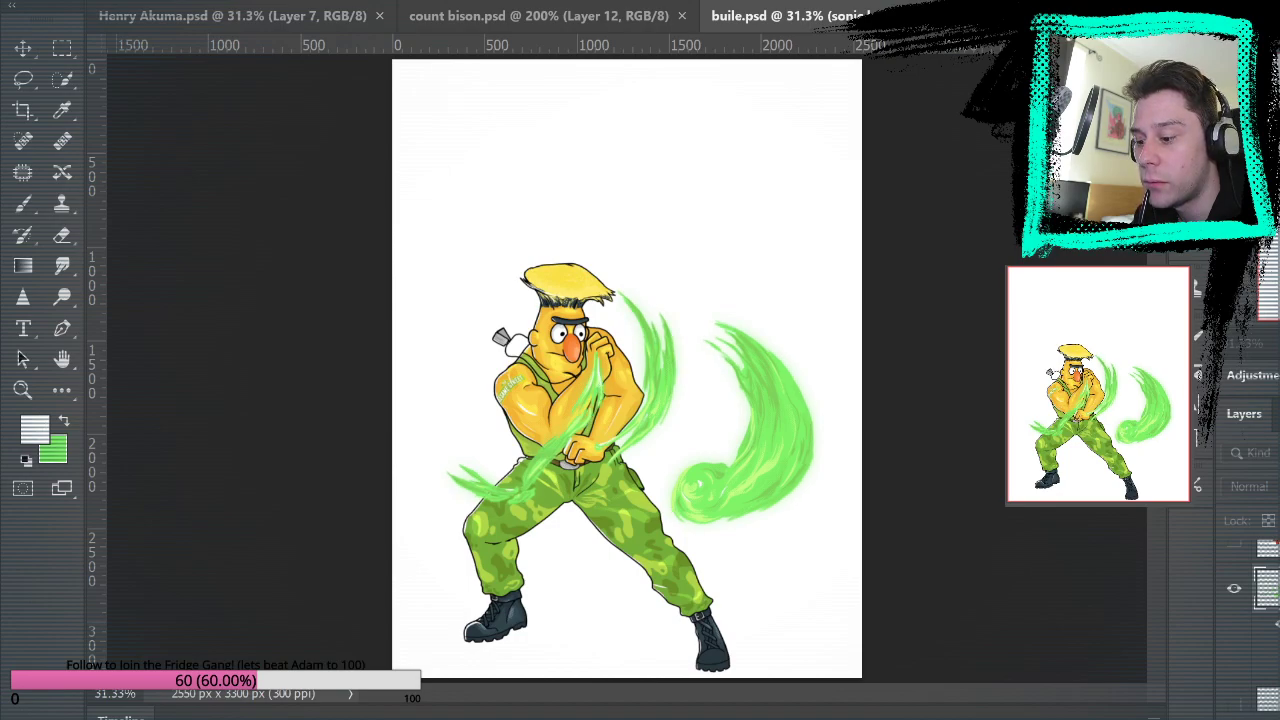
{"action": "key", "text": "shift+Left"}
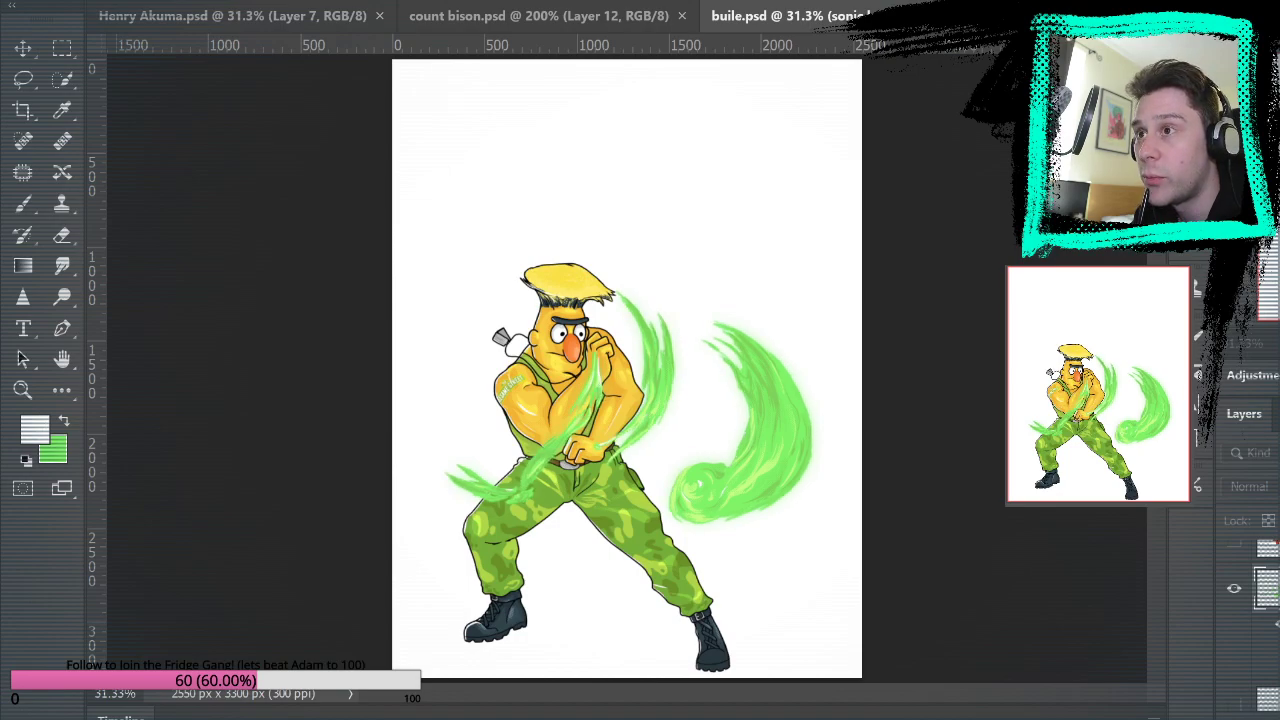
{"action": "key", "text": "shift+Left"}
{"action": "key", "text": "shift+Left"}
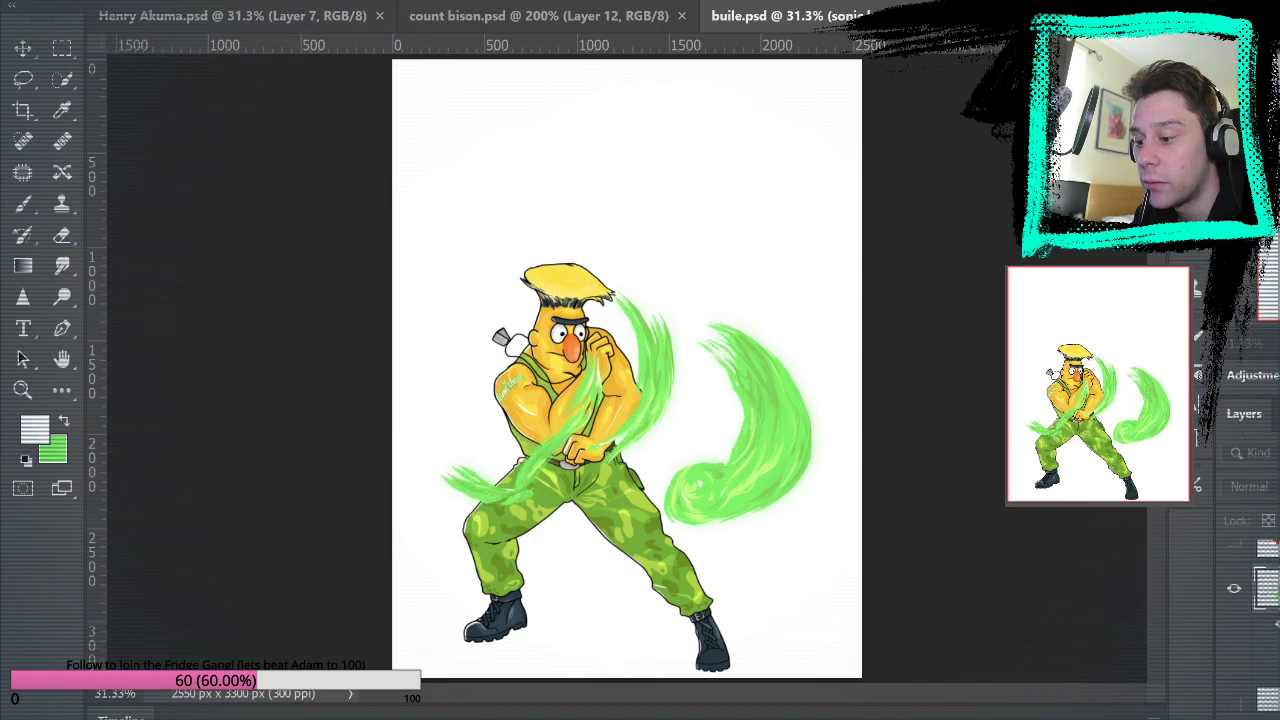
{"action": "key", "text": "shift+Left"}
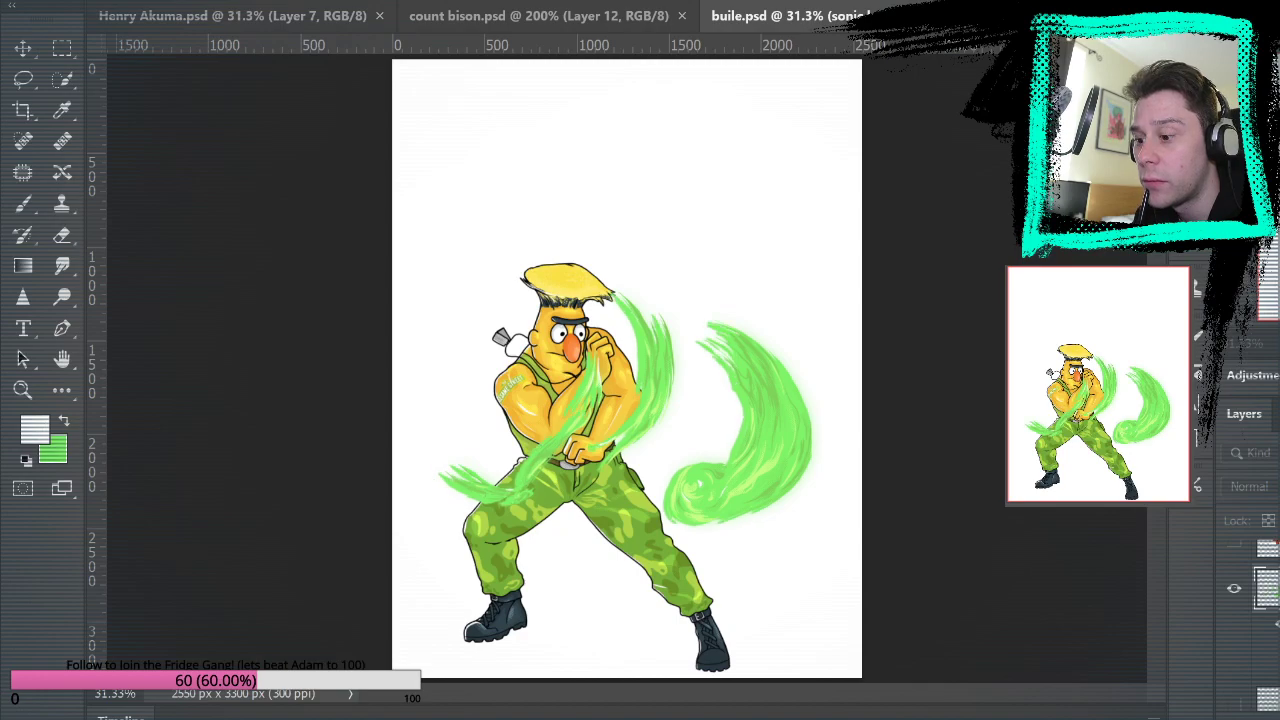
{"action": "key", "text": "shift+Left"}
{"action": "key", "text": "ctrl+z"}
{"action": "key", "text": "ctrl+shift+z"}
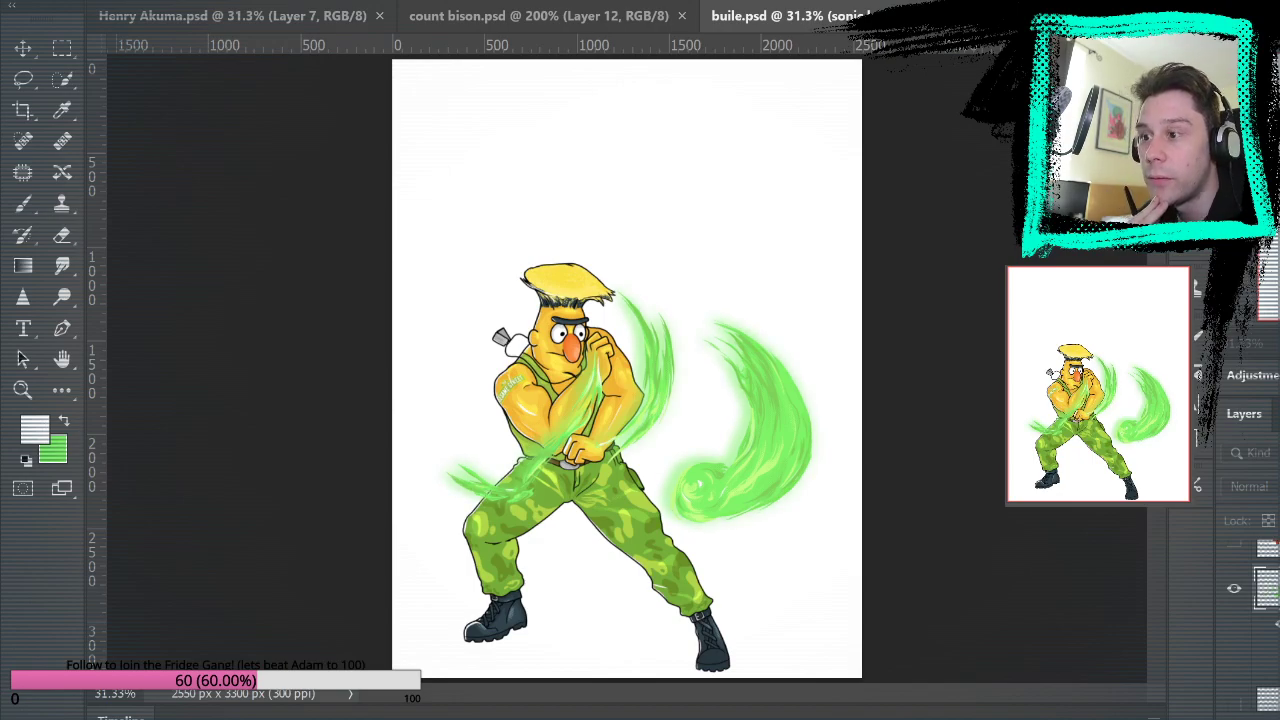
Examine the green glow around the fighter's arms and the large swoosh up close.
{"action": "key", "text": "b"}
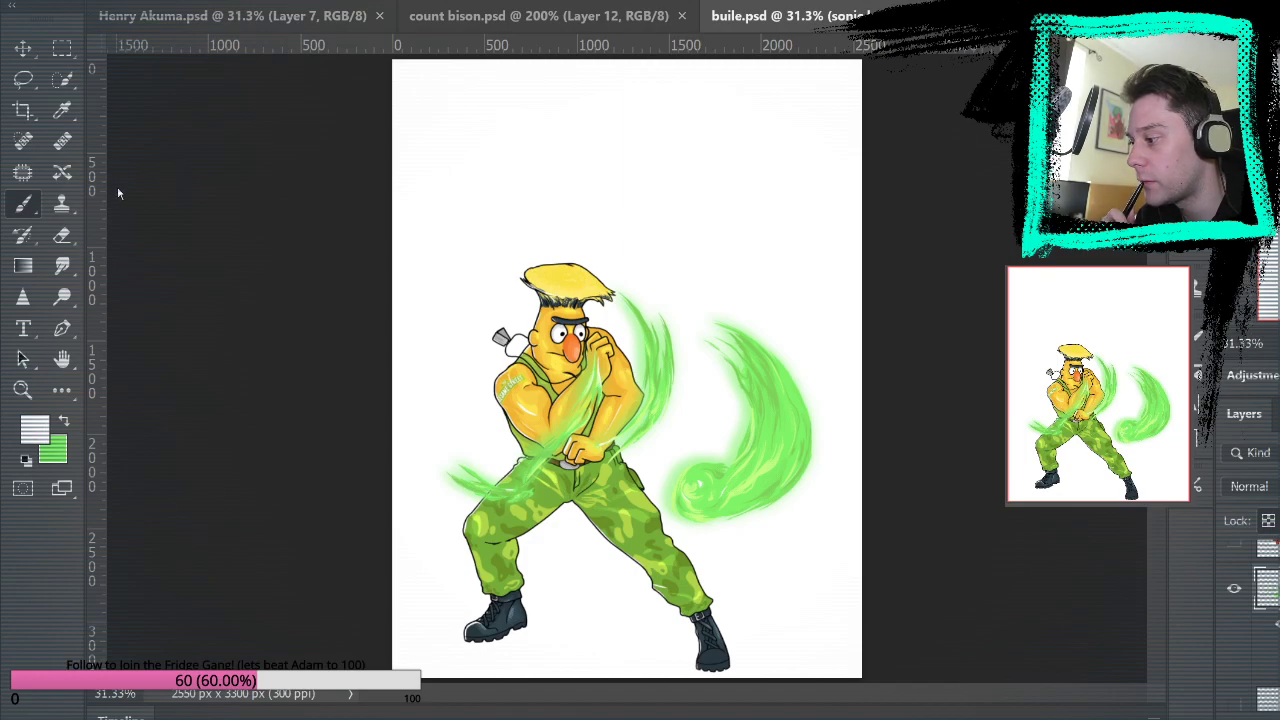
{"action": "left_click", "coordinate": [22, 390]}
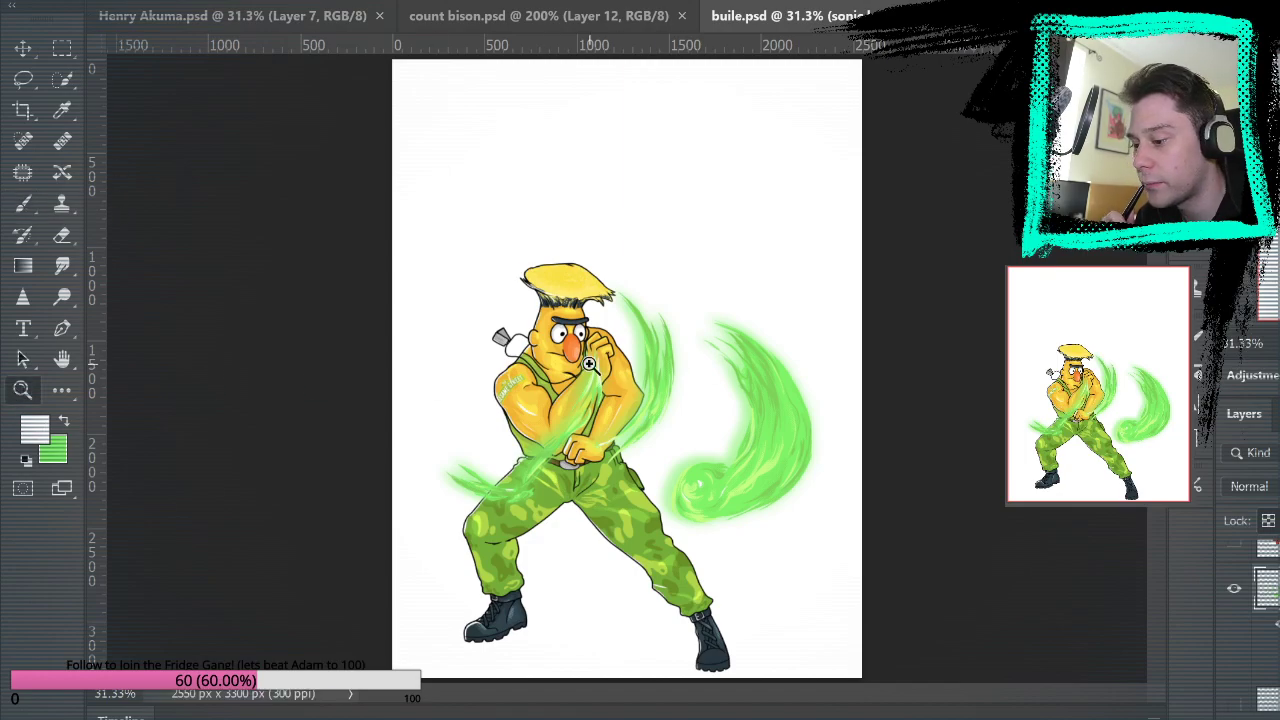
{"action": "left_click", "coordinate": [667, 418]}
{"action": "left_click", "coordinate": [790, 440]}
{"action": "left_click", "coordinate": [766, 371]}
{"action": "scroll", "coordinate": [742, 350], "scroll_direction": "up", "scroll_amount": 2}
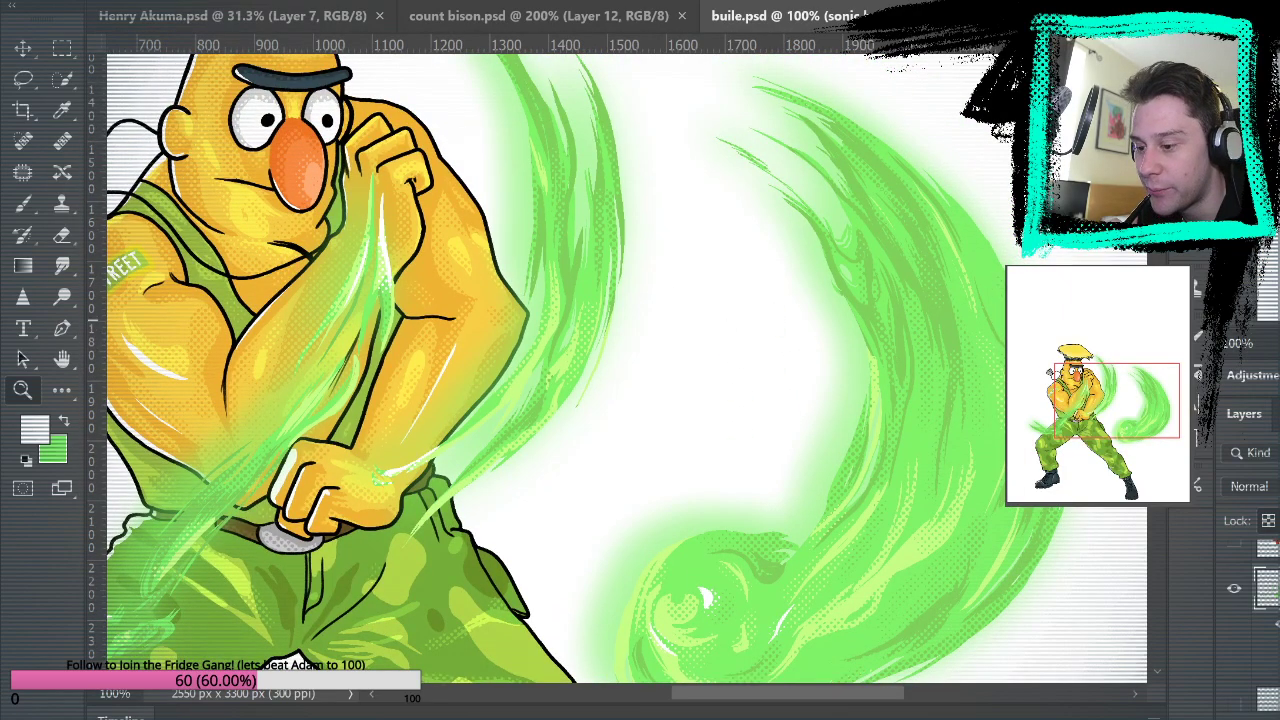
{"action": "scroll", "coordinate": [742, 350], "scroll_direction": "up", "scroll_amount": 1}
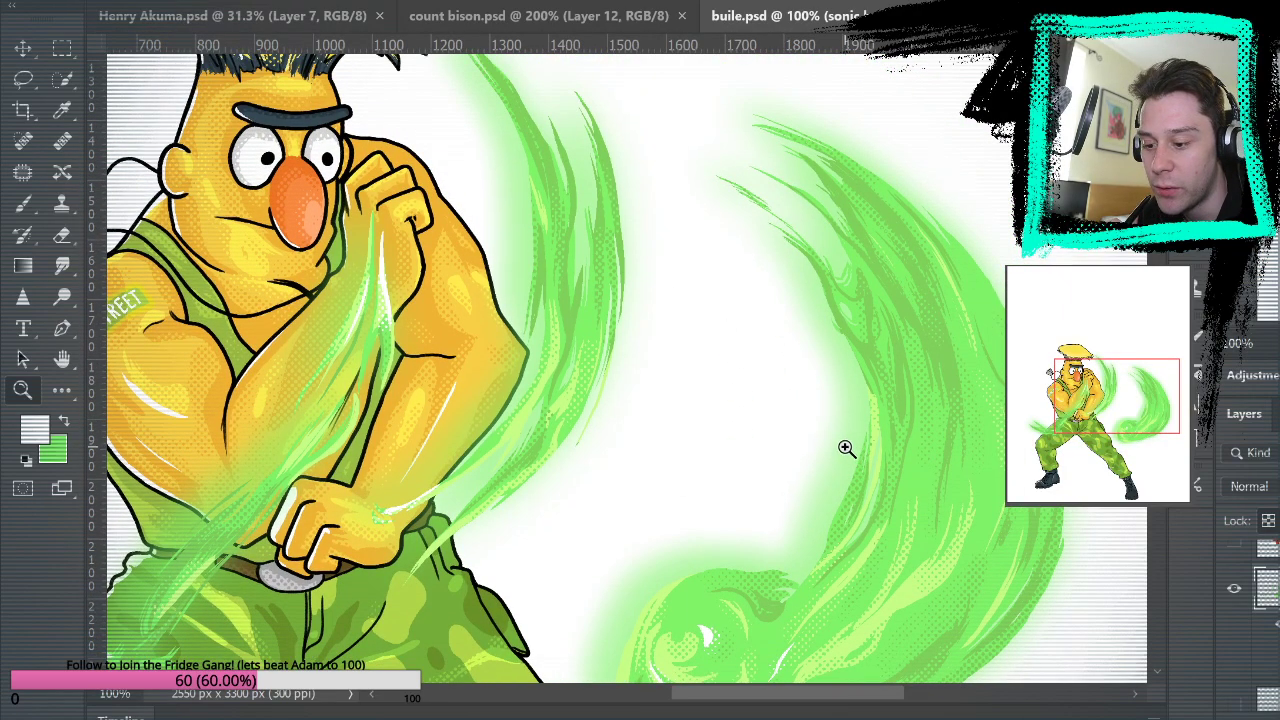
{"action": "scroll", "coordinate": [691, 488], "scroll_direction": "up", "scroll_amount": 2}
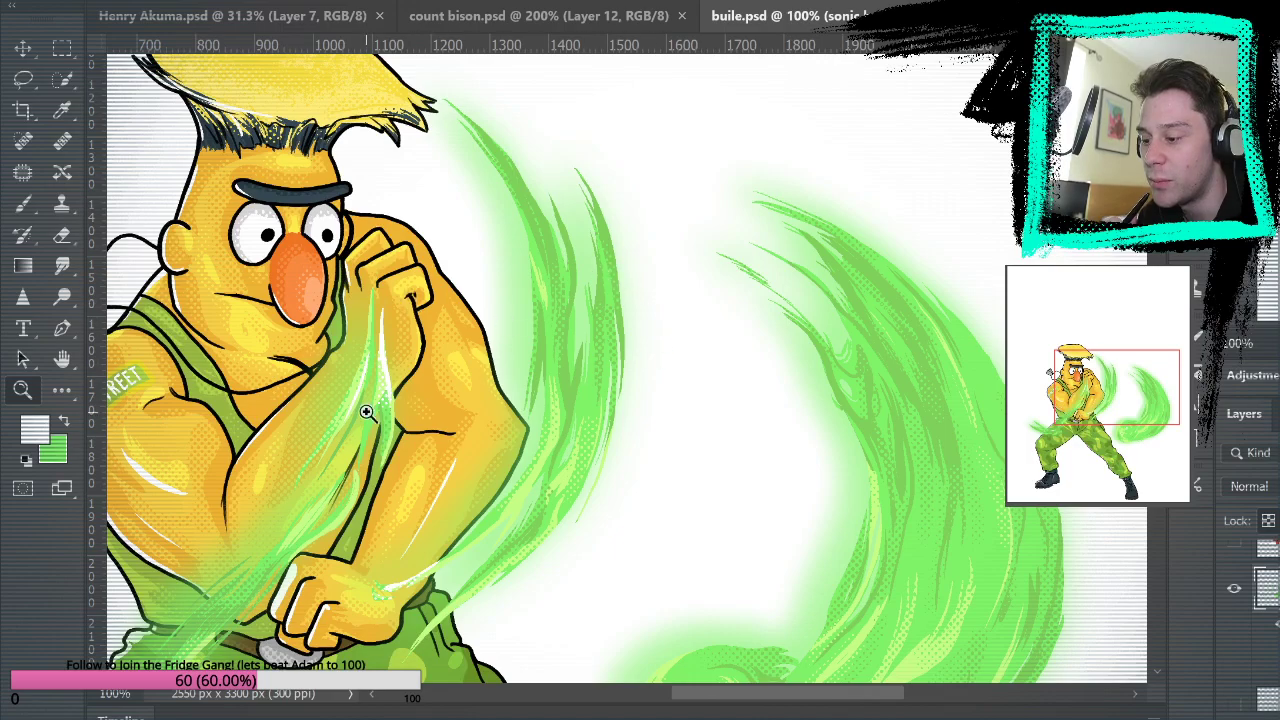
{"action": "scroll", "coordinate": [360, 425], "scroll_direction": "down", "scroll_amount": 4}
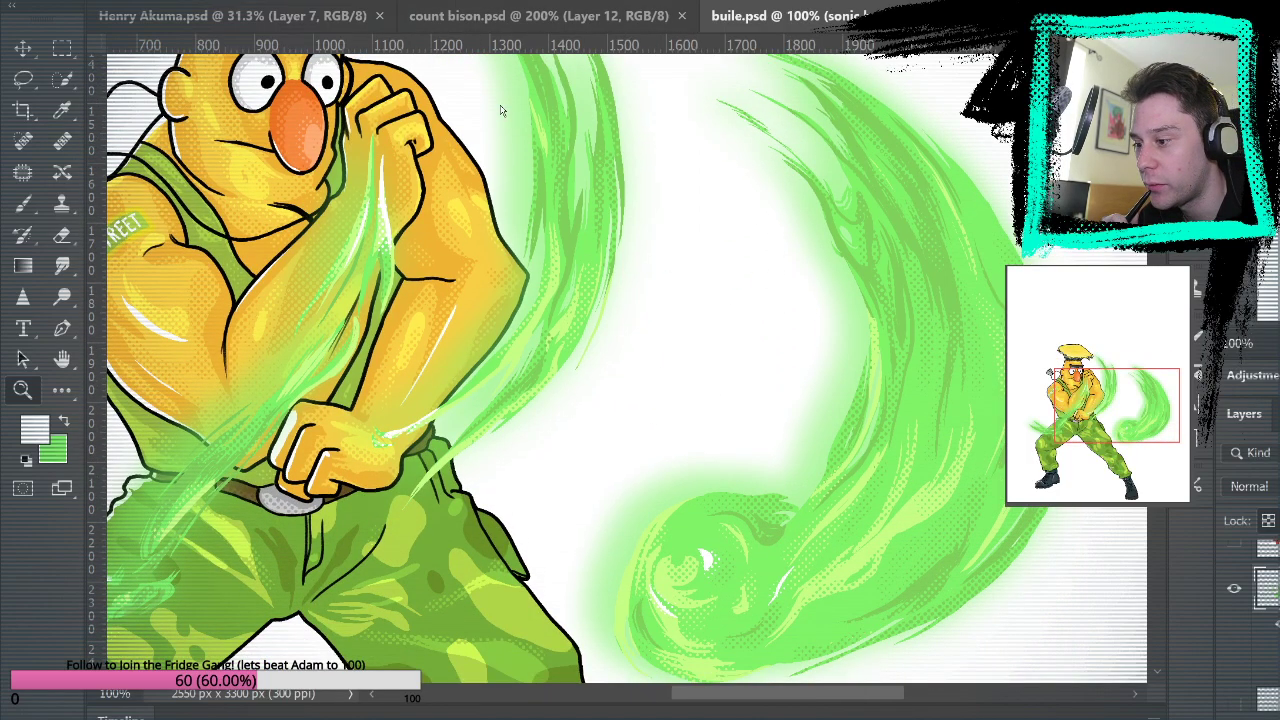
{"action": "key", "text": "ctrl+0"}
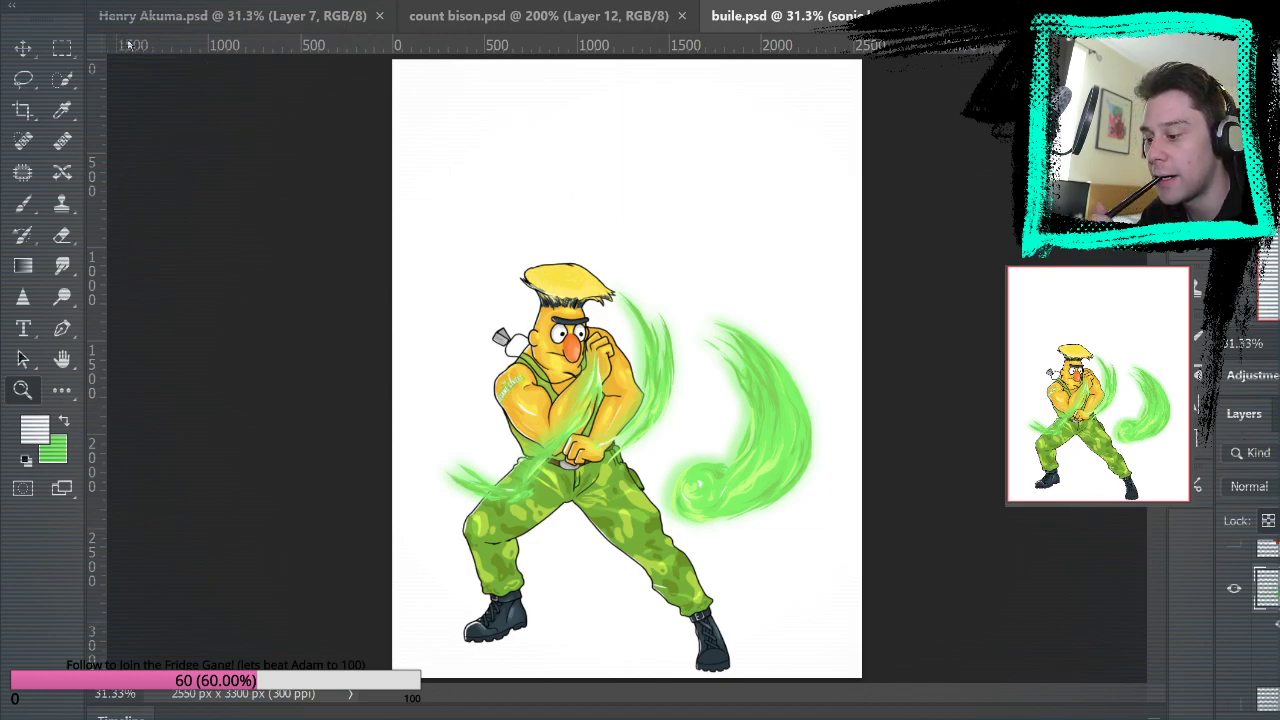
Load the outline of the sonic boom layer as a selection and expand it slightly around the swooshes.
{"action": "scroll", "coordinate": [1262, 625], "scroll_direction": "down", "scroll_amount": 1}
{"action": "scroll", "coordinate": [1258, 625], "scroll_direction": "down", "scroll_amount": 2}
{"action": "scroll", "coordinate": [1258, 625], "scroll_direction": "up", "scroll_amount": 5}
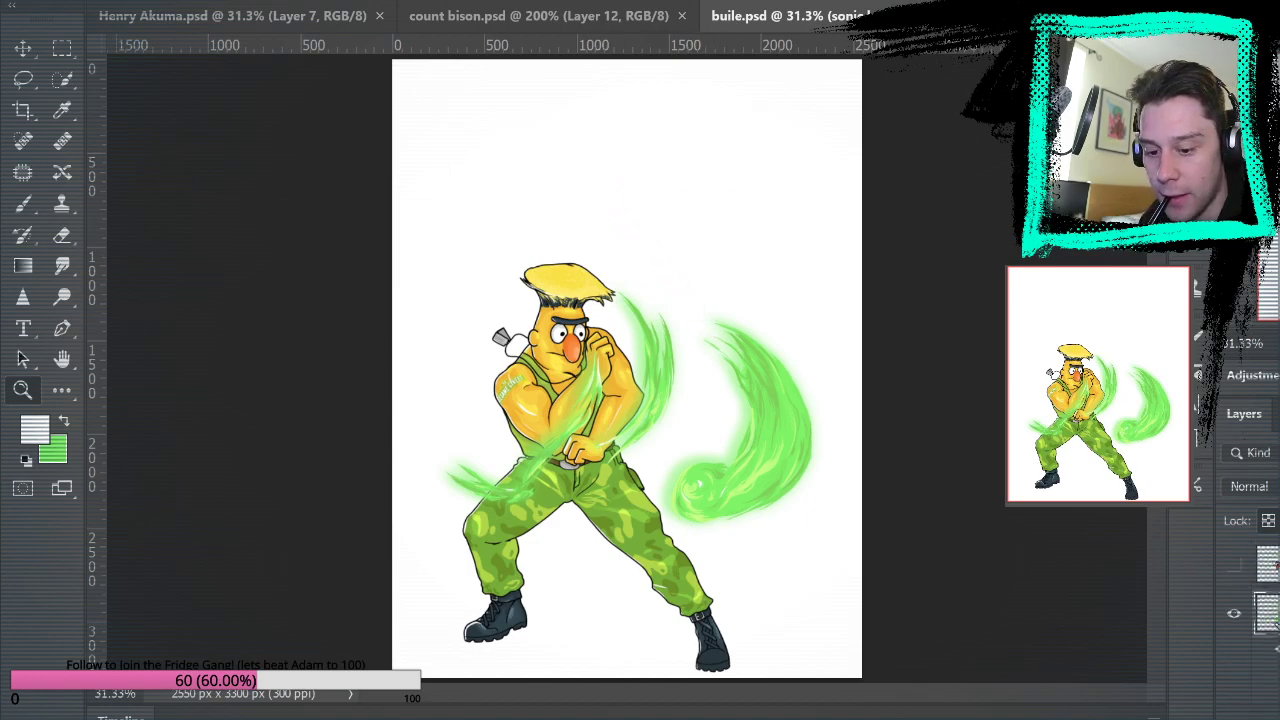
{"action": "left_click", "coordinate": [1277, 613], "text": "ctrl"}
{"action": "left_click", "coordinate": [1269, 614], "text": "ctrl"}
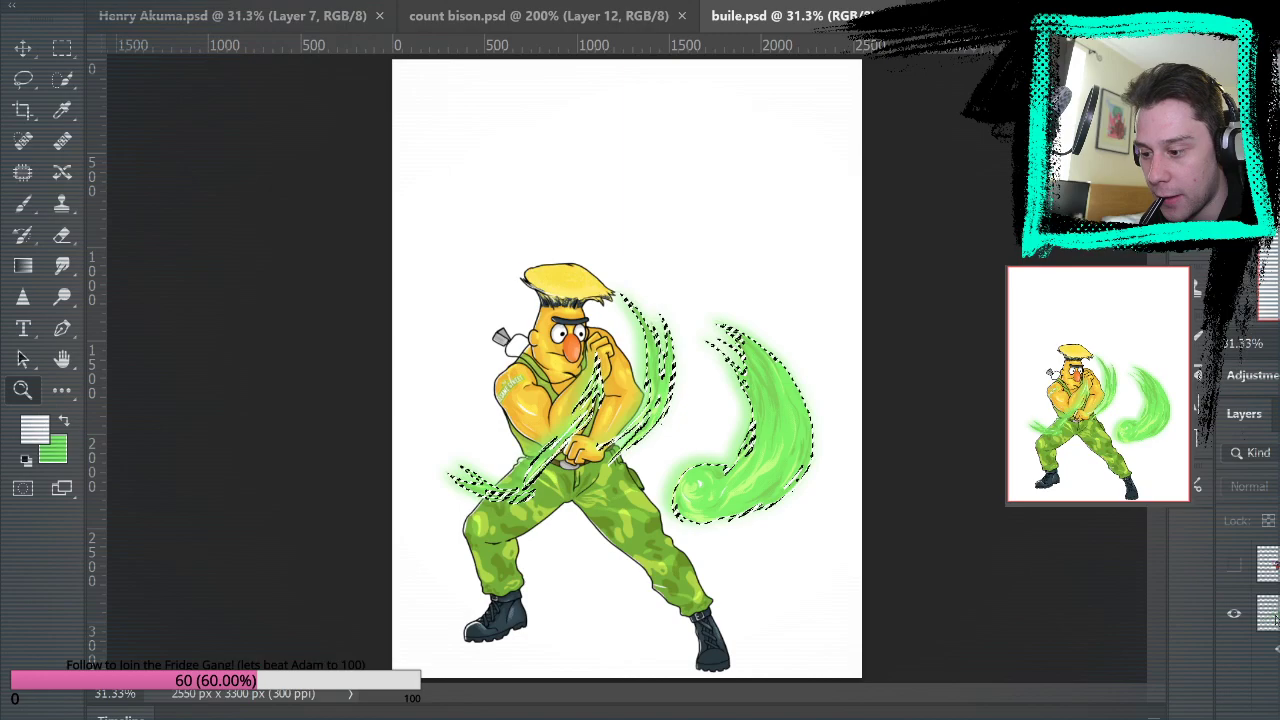
{"action": "left_click", "coordinate": [1269, 614]}
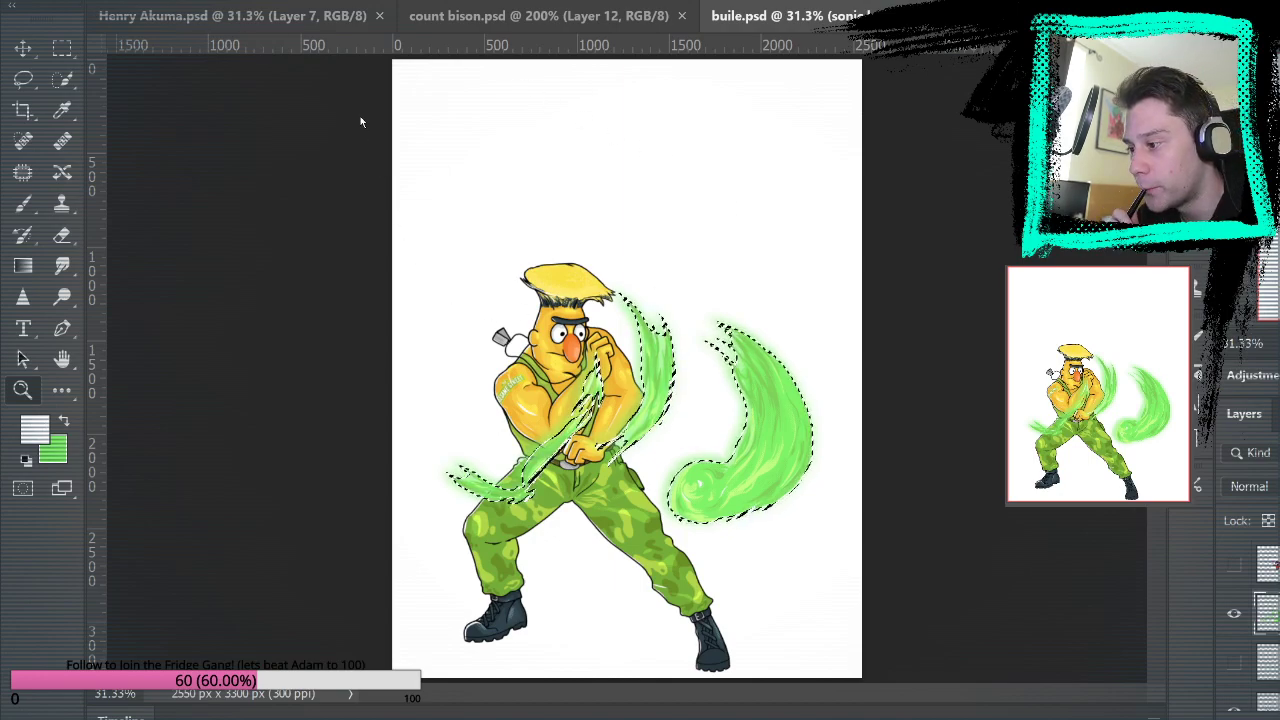
Bring the sonic boom swooshes into the sesame street poster and scale them down to match the yellow fighter.
{"action": "left_click", "coordinate": [921, 572]}
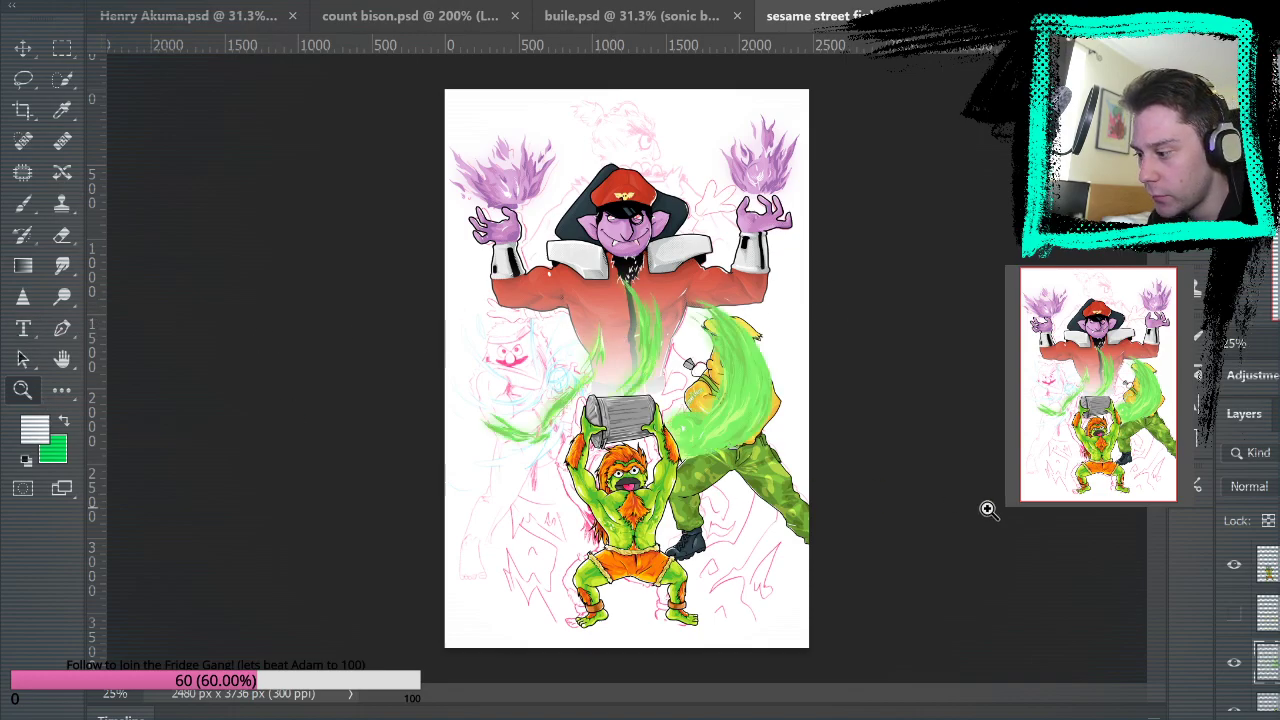
{"action": "left_click", "coordinate": [742, 452]}
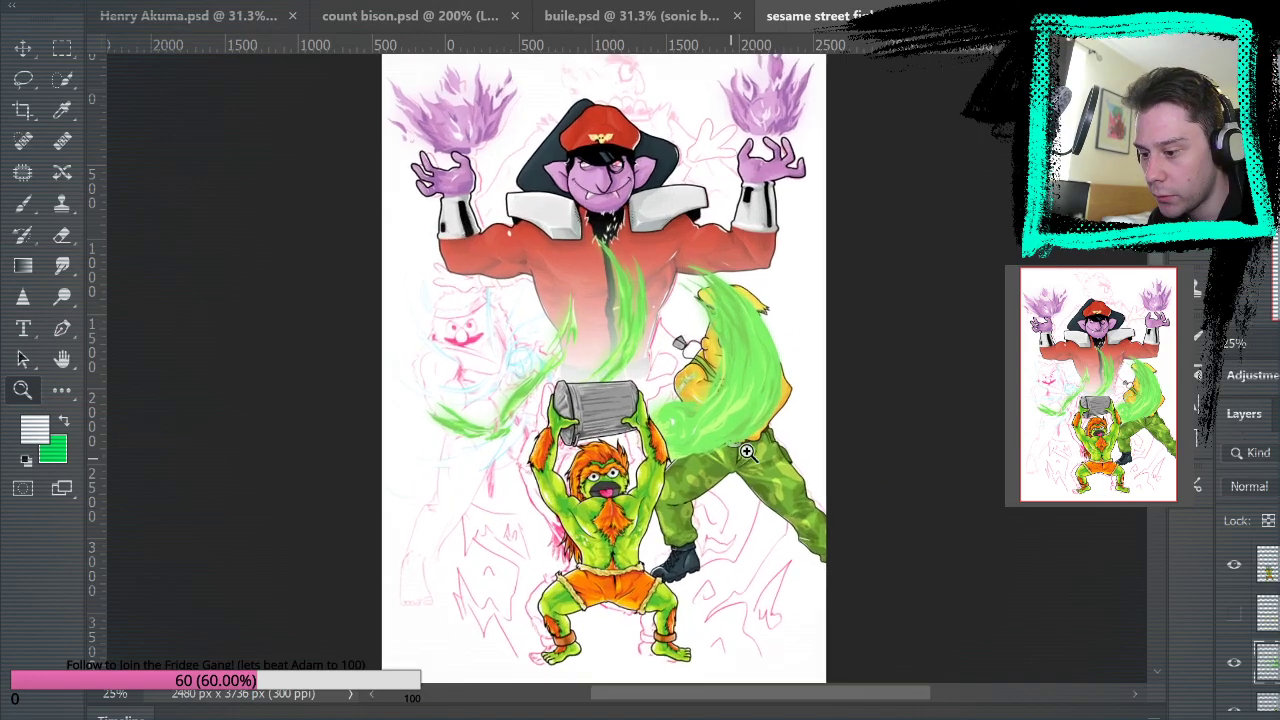
{"action": "scroll", "coordinate": [742, 452], "scroll_direction": "up", "scroll_amount": 3}
{"action": "key", "text": "v"}
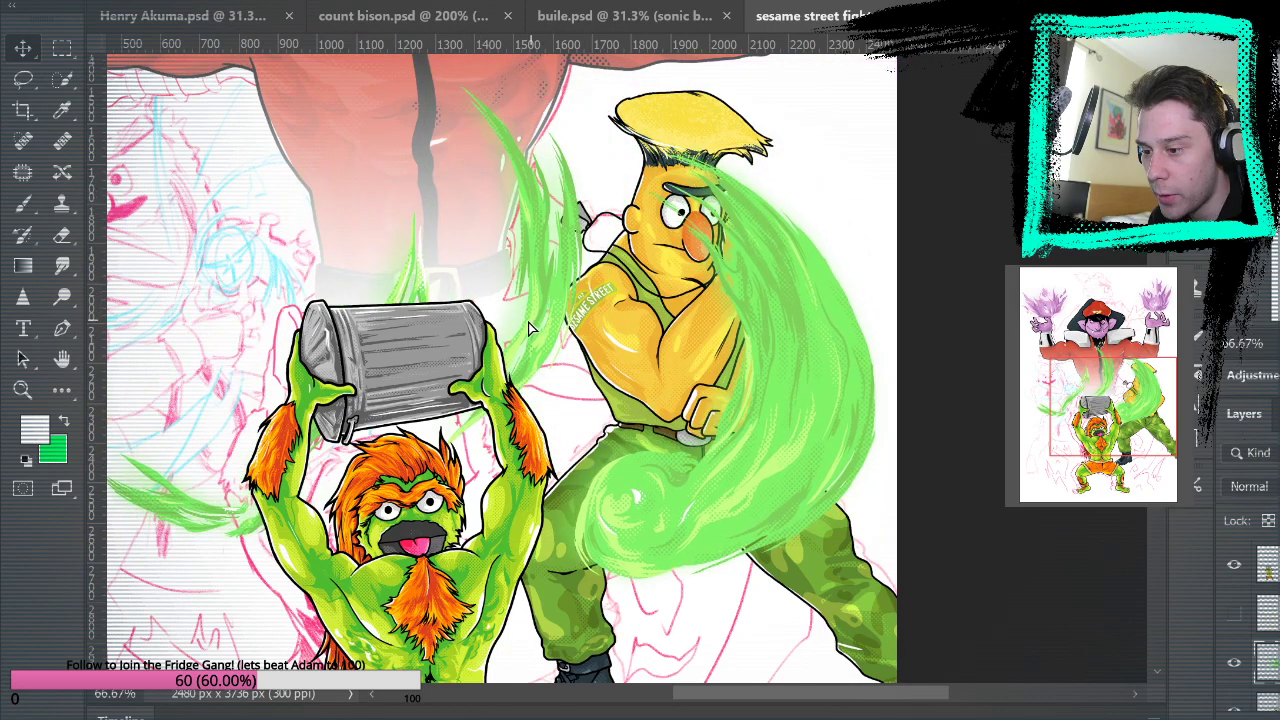
{"action": "key", "text": "ctrl+t"}
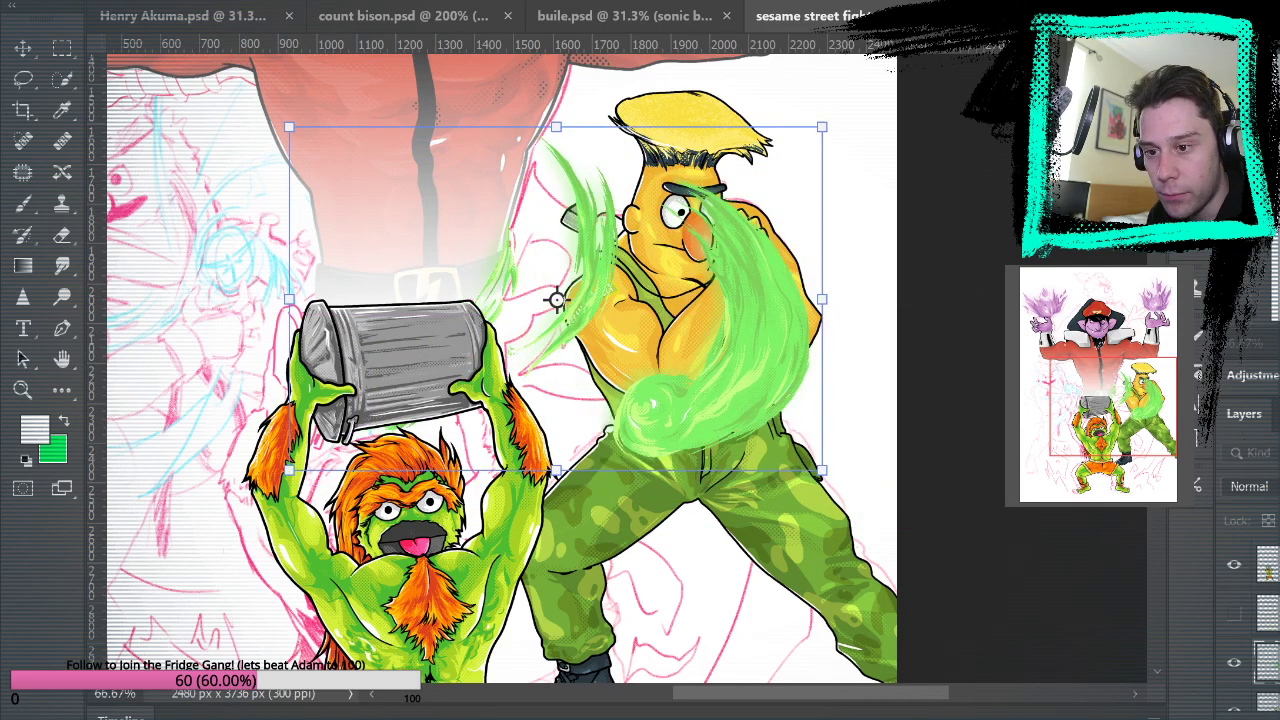
Lasso the large swoosh and nudge it closer to the smaller swooshes.
{"action": "left_click", "coordinate": [30, 78]}
{"action": "mouse_move", "coordinate": [640, 168]}
{"action": "left_mouse_down"}
{"action": "mouse_move", "coordinate": [640, 345]}
{"action": "mouse_move", "coordinate": [610, 490]}
{"action": "mouse_move", "coordinate": [928, 348]}
{"action": "mouse_move", "coordinate": [768, 157]}
{"action": "mouse_move", "coordinate": [608, 350]}
{"action": "left_mouse_up"}
{"action": "key", "text": "v"}
{"action": "key", "text": "v"}
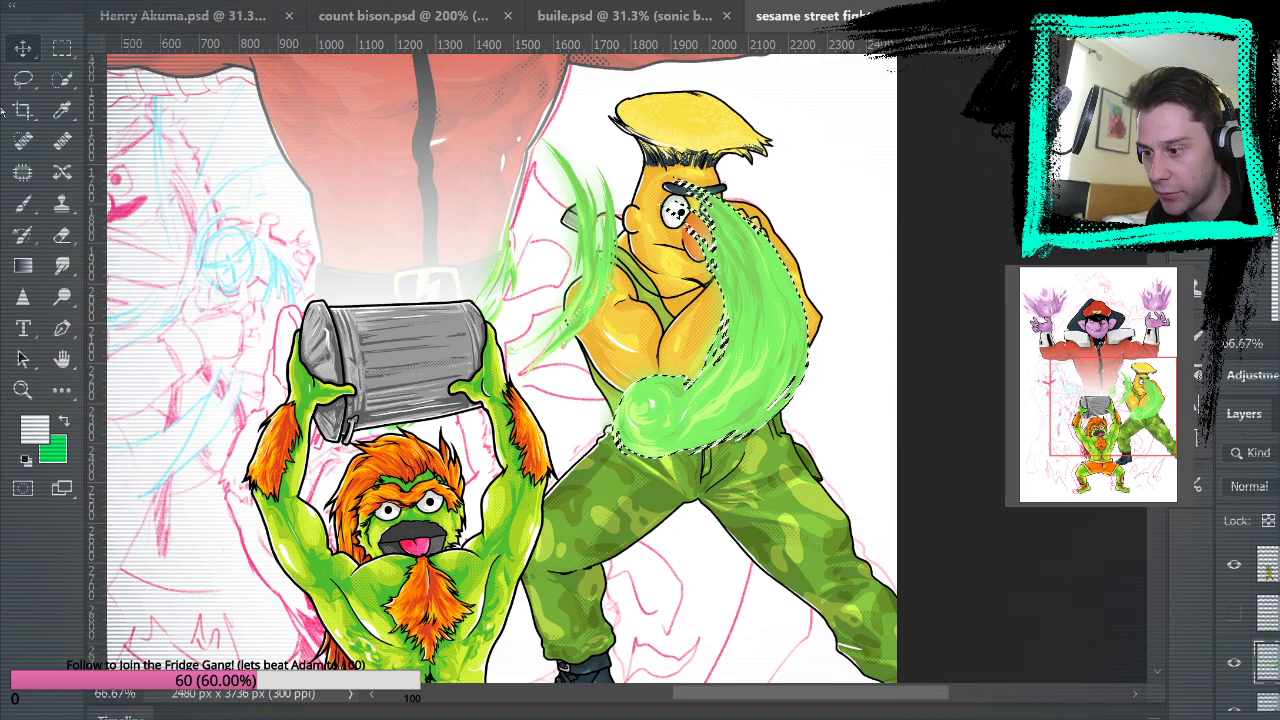
{"action": "key", "text": "shift+Left"}
{"action": "key", "text": "shift+Left"}
{"action": "key", "text": "shift+Left"}
{"action": "key", "text": "shift+Left"}
{"action": "key", "text": "shift+Left"}
{"action": "key", "text": "shift+Left"}
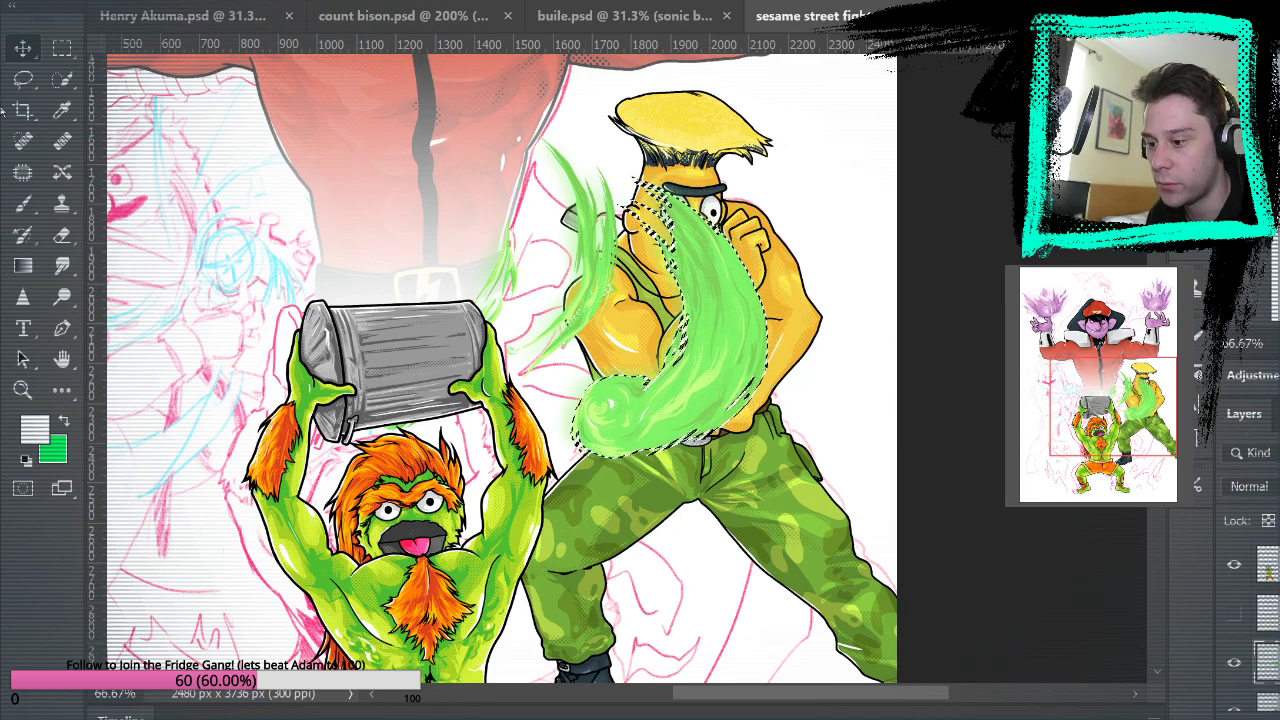
Clear the selection and move all the swooshes over so they wrap around the yellow fighter's arms.
{"action": "key", "text": "w"}
{"action": "key", "text": "m"}
{"action": "key", "text": "ctrl+d"}
{"action": "key", "text": "v"}
{"action": "left_click_drag", "start_coordinate": [586, 316], "coordinate": [784, 378]}
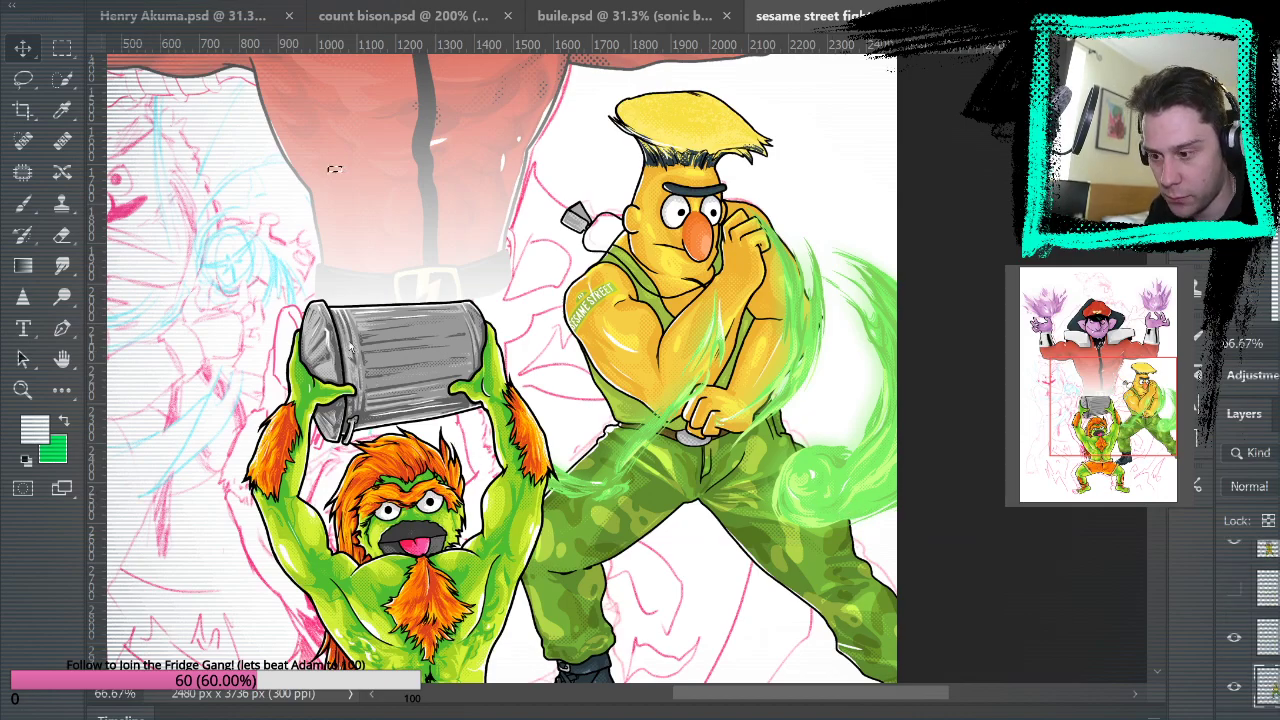
Load the yellow fighter's outline as a selection and shift him left and slightly down, away from the swooshes.
{"action": "scroll", "coordinate": [1271, 641], "scroll_direction": "down", "scroll_amount": 1}
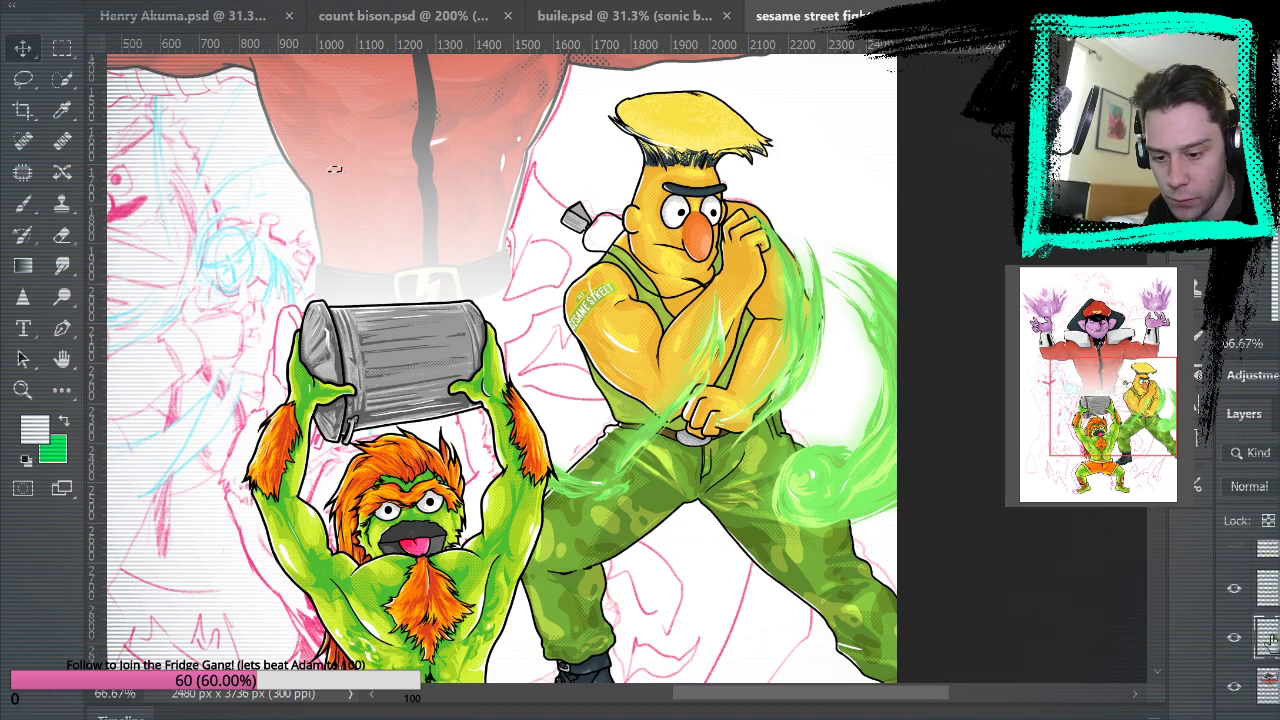
{"action": "left_click", "coordinate": [1267, 637], "text": "ctrl"}
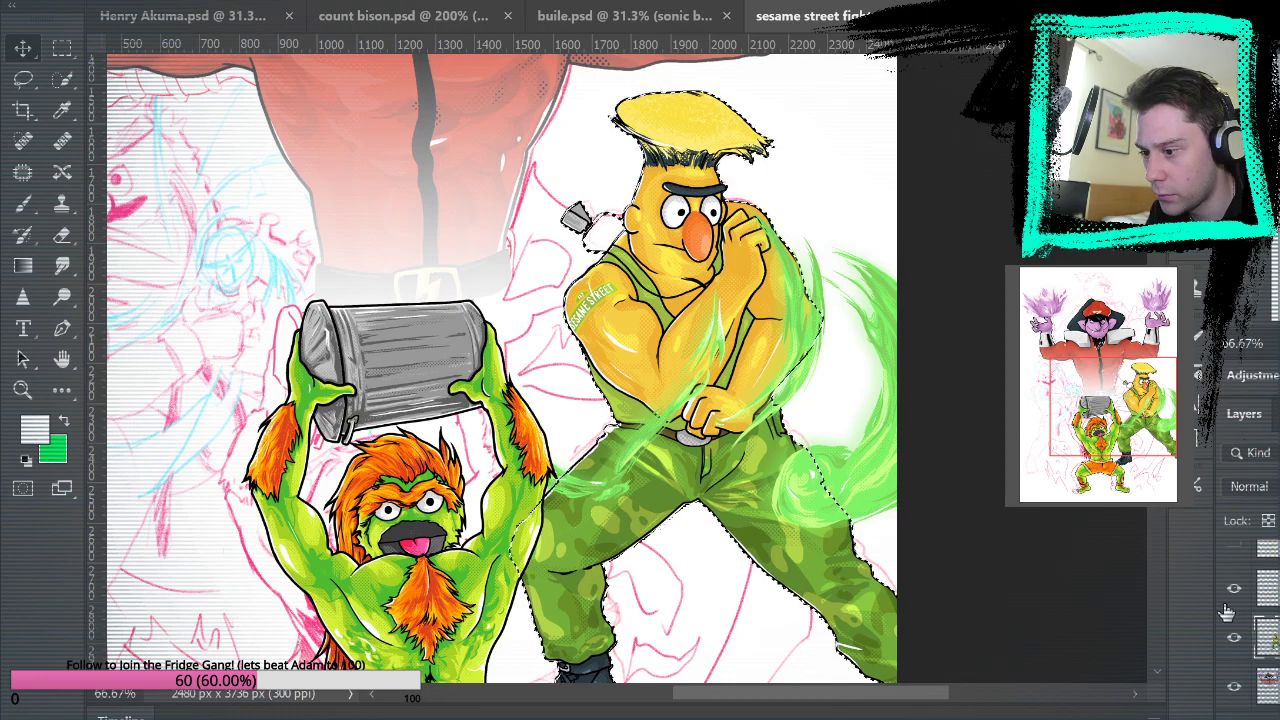
{"action": "key", "text": "shift+Left"}
{"action": "key", "text": "shift+Left"}
{"action": "key", "text": "shift+Left"}
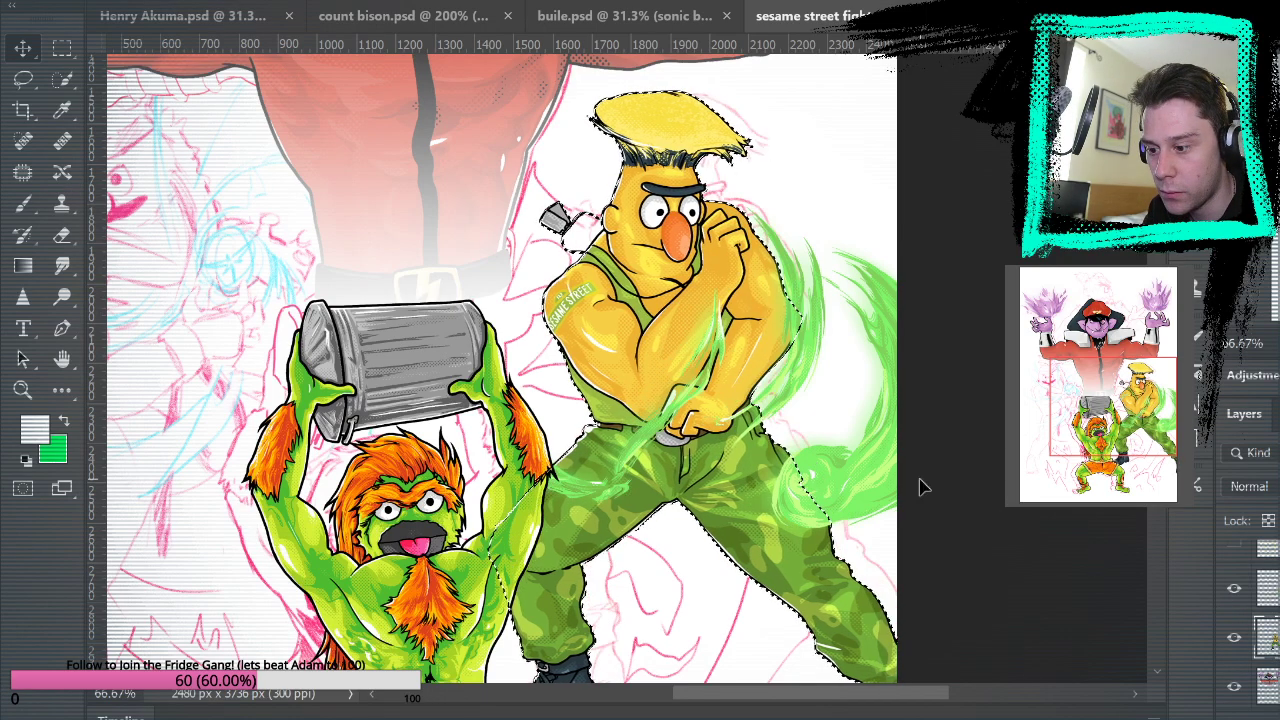
{"action": "left_click_drag", "start_coordinate": [605, 316], "coordinate": [612, 341]}
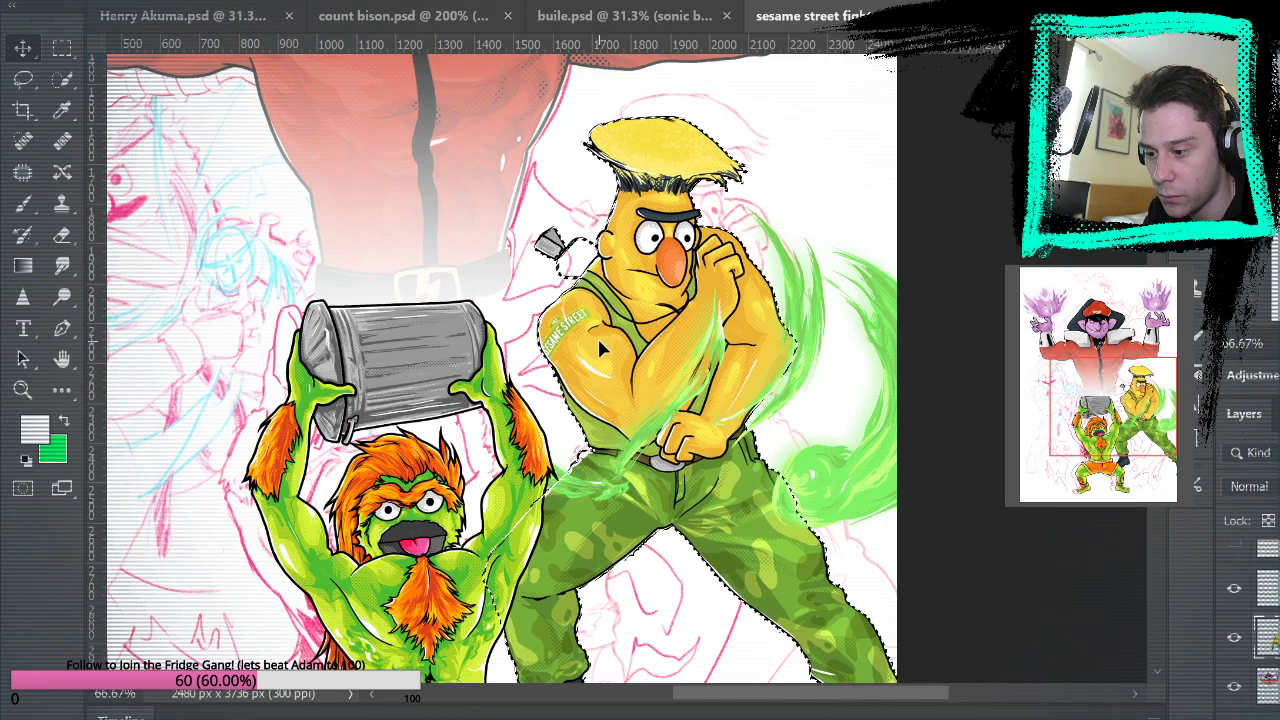
Compare the fighter's placement with buile.psd, nudge him slightly up in the poster and clear the selection.
{"action": "left_click", "coordinate": [635, 20]}
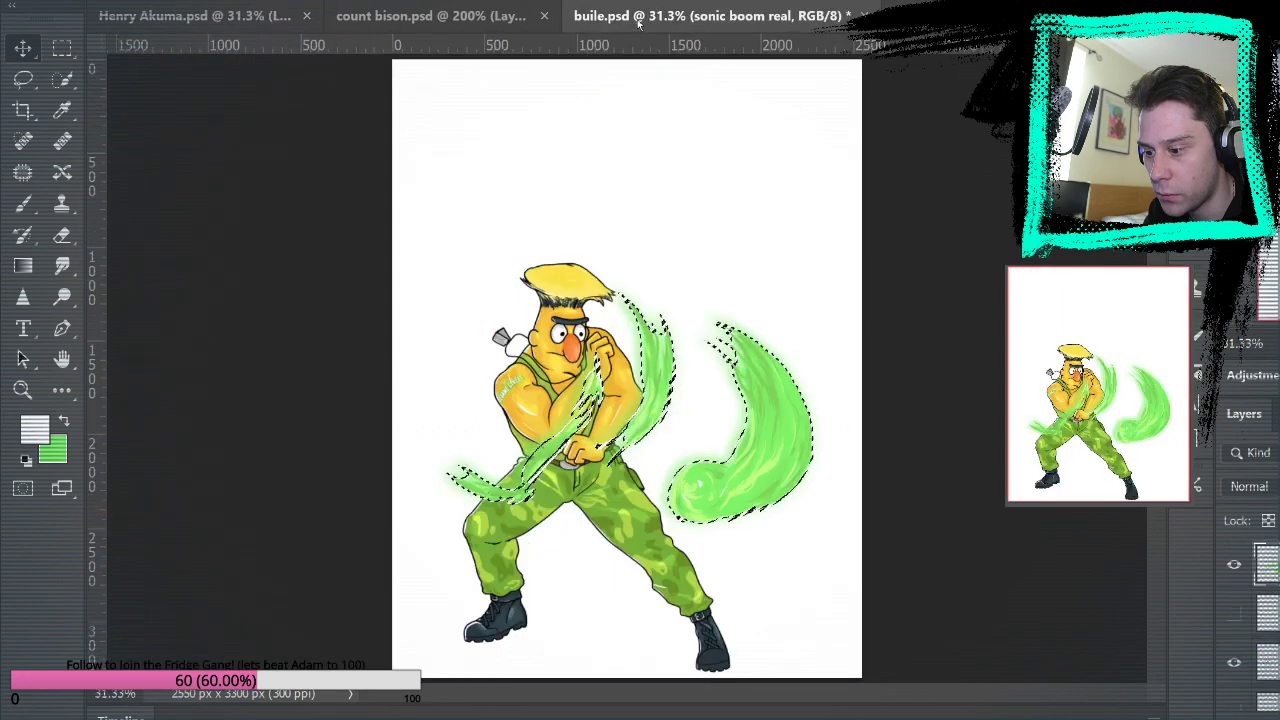
{"action": "left_click", "coordinate": [922, 18]}
{"action": "mouse_move", "coordinate": [815, 320]}
{"action": "left_mouse_down"}
{"action": "mouse_move", "coordinate": [811, 339]}
{"action": "mouse_move", "coordinate": [816, 312]}
{"action": "left_mouse_up"}
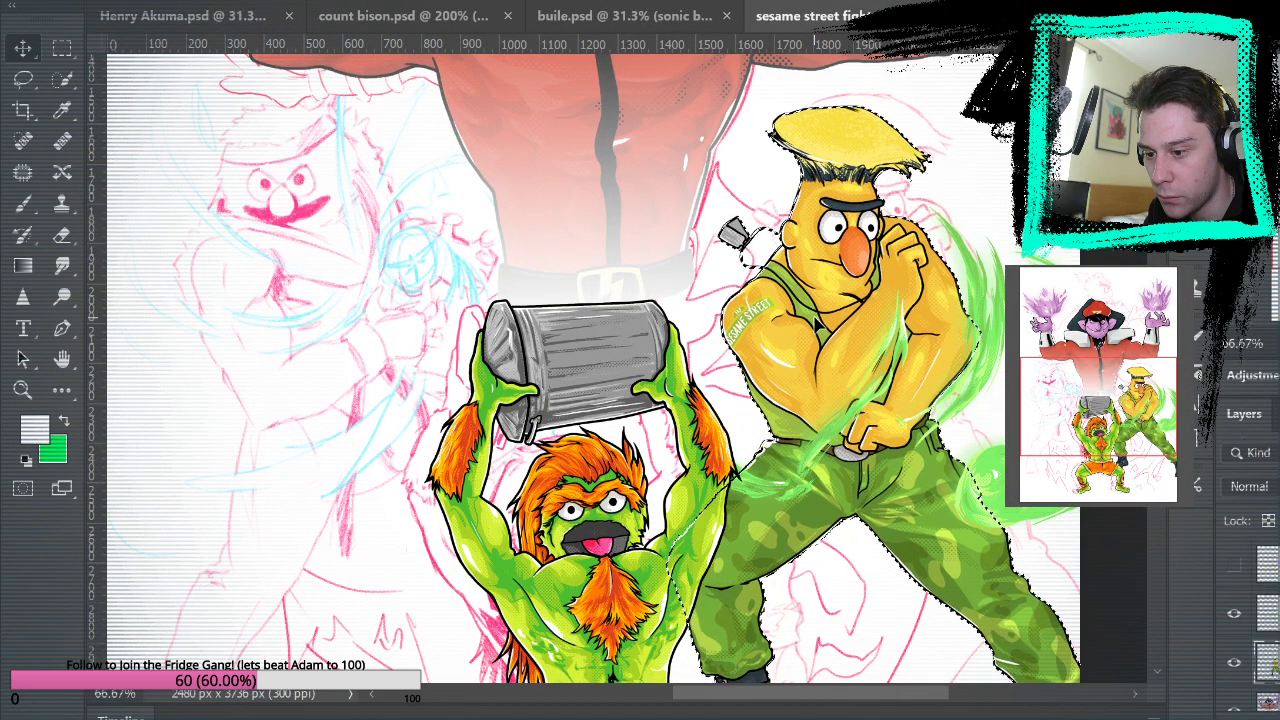
{"action": "left_click", "coordinate": [62, 48]}
{"action": "left_click", "coordinate": [225, 180]}
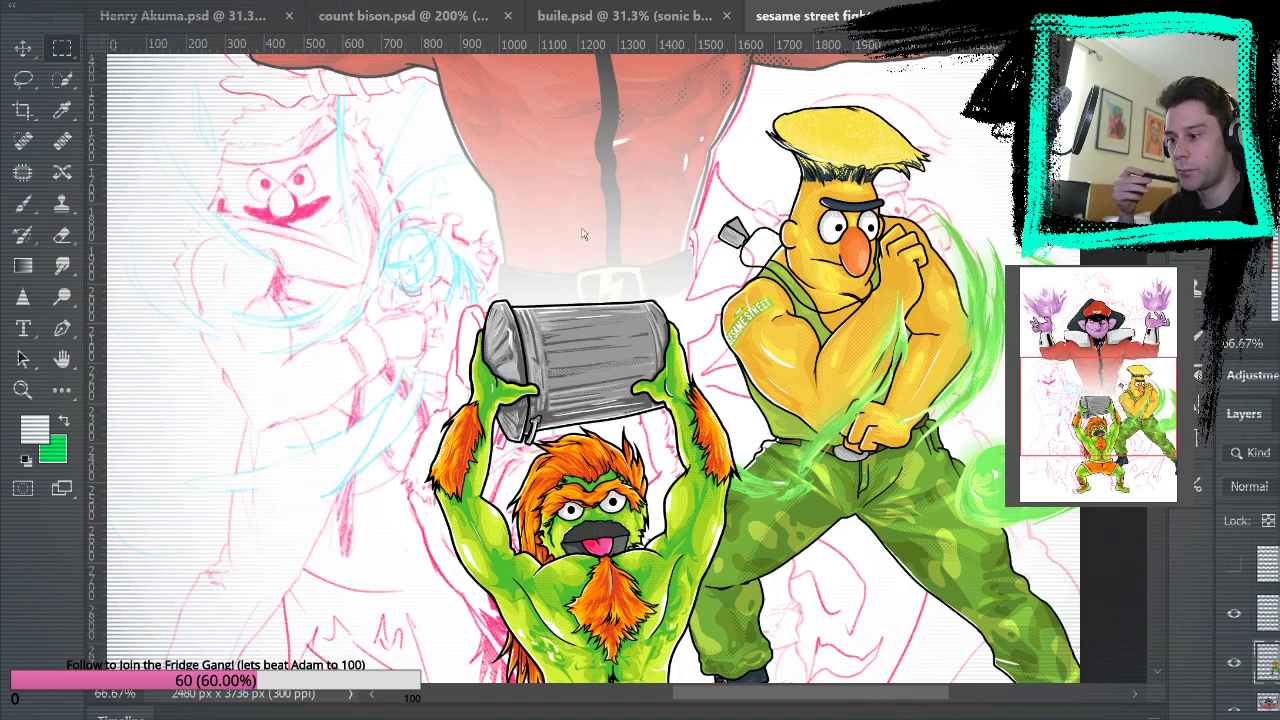
Hide the pink and blue rough sketches of the surrounding fighters in the poster.
{"action": "key", "text": "ctrl+0"}
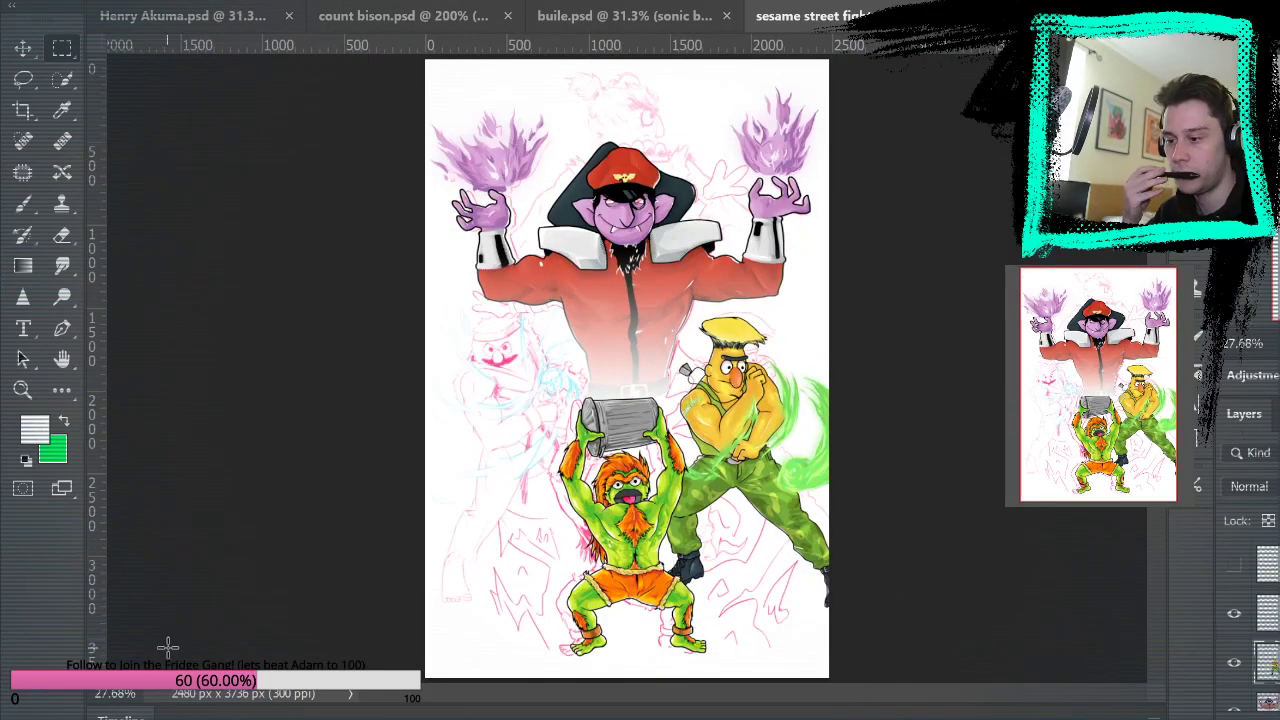
{"action": "scroll", "coordinate": [1250, 625], "scroll_direction": "down", "scroll_amount": 3}
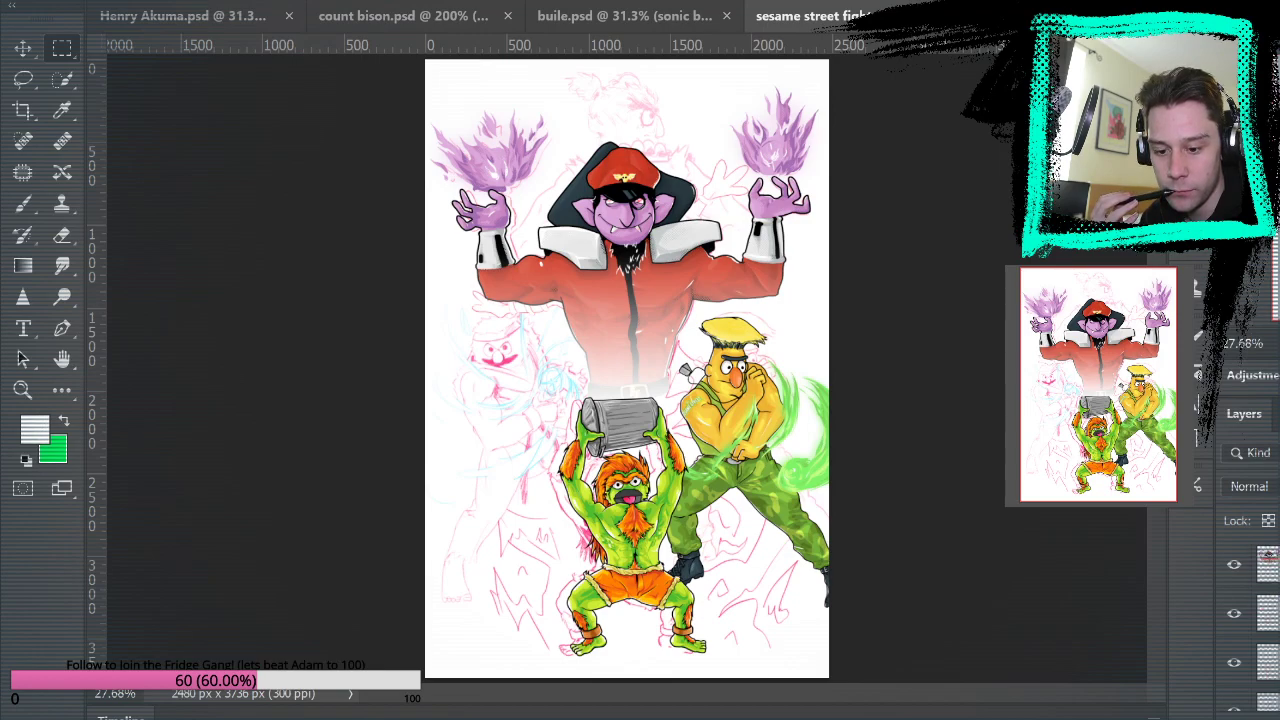
{"action": "left_click", "coordinate": [1234, 613]}
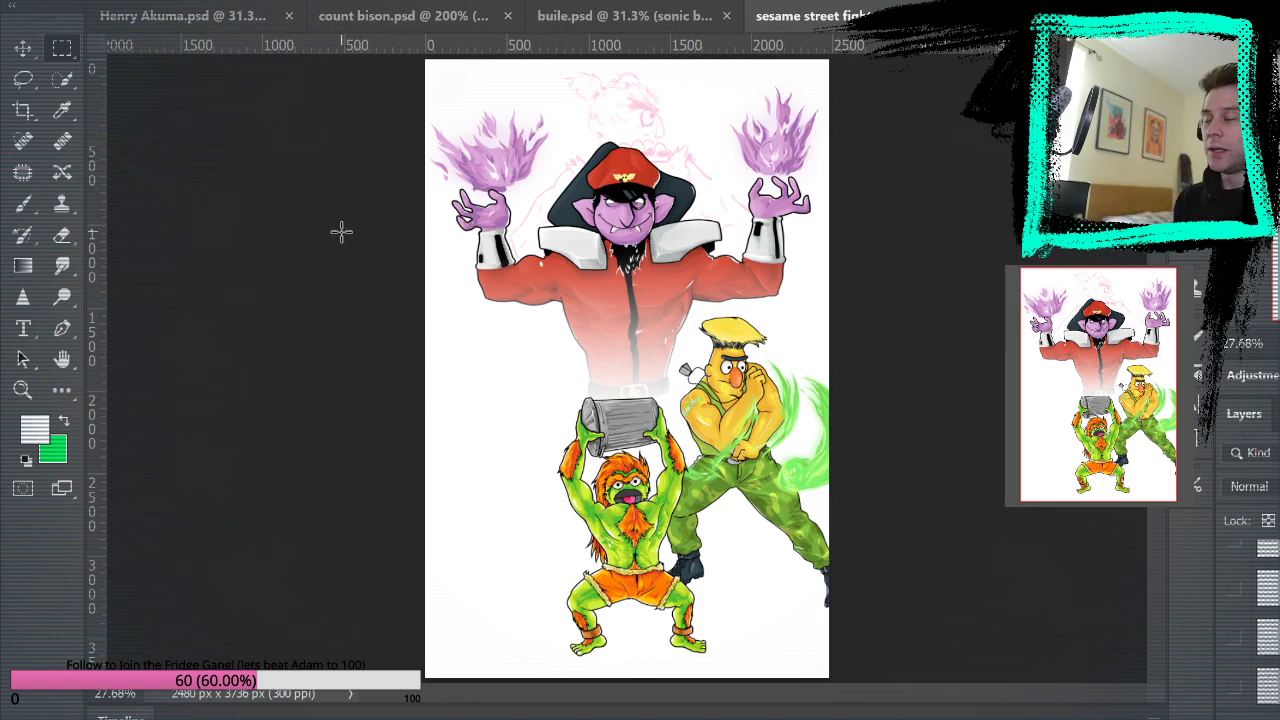
Switch to Henry Akuma.psd, select Layer 8 above the blue fighter's artwork and save the file.
{"action": "left_click", "coordinate": [183, 15]}
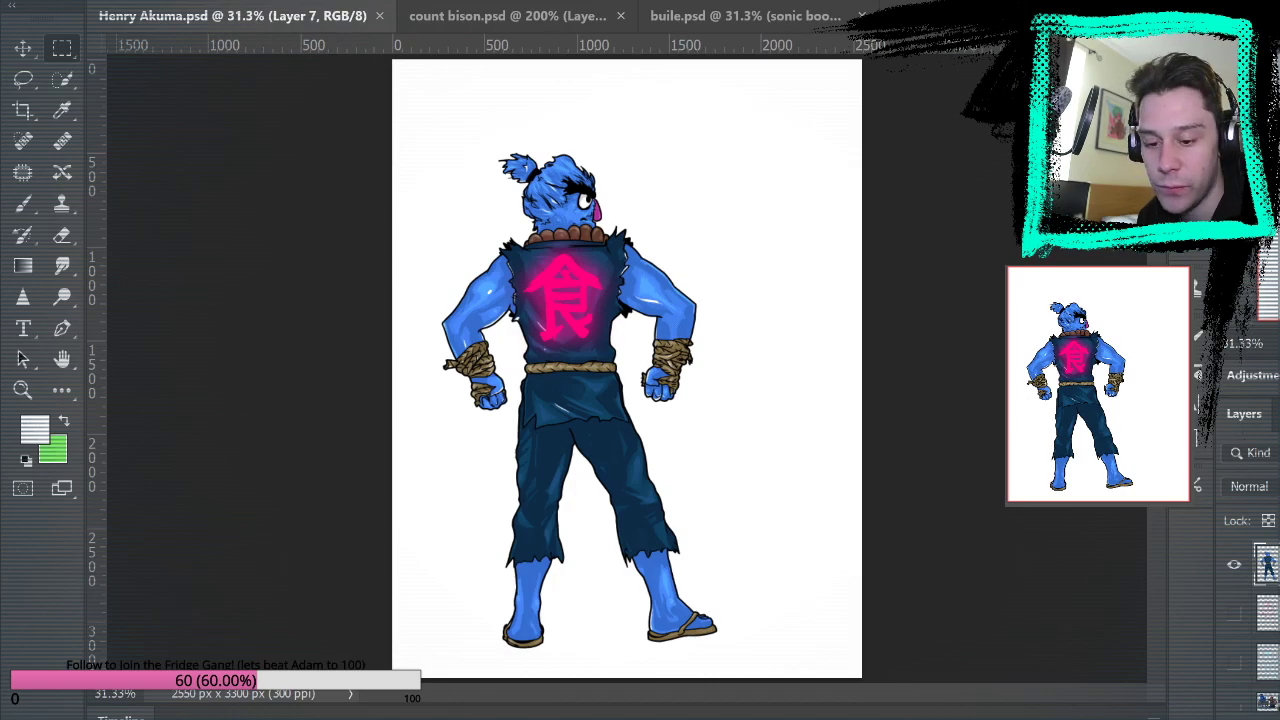
{"action": "scroll", "coordinate": [1250, 625], "scroll_direction": "up", "scroll_amount": 1}
{"action": "scroll", "coordinate": [1250, 625], "scroll_direction": "up", "scroll_amount": 1}
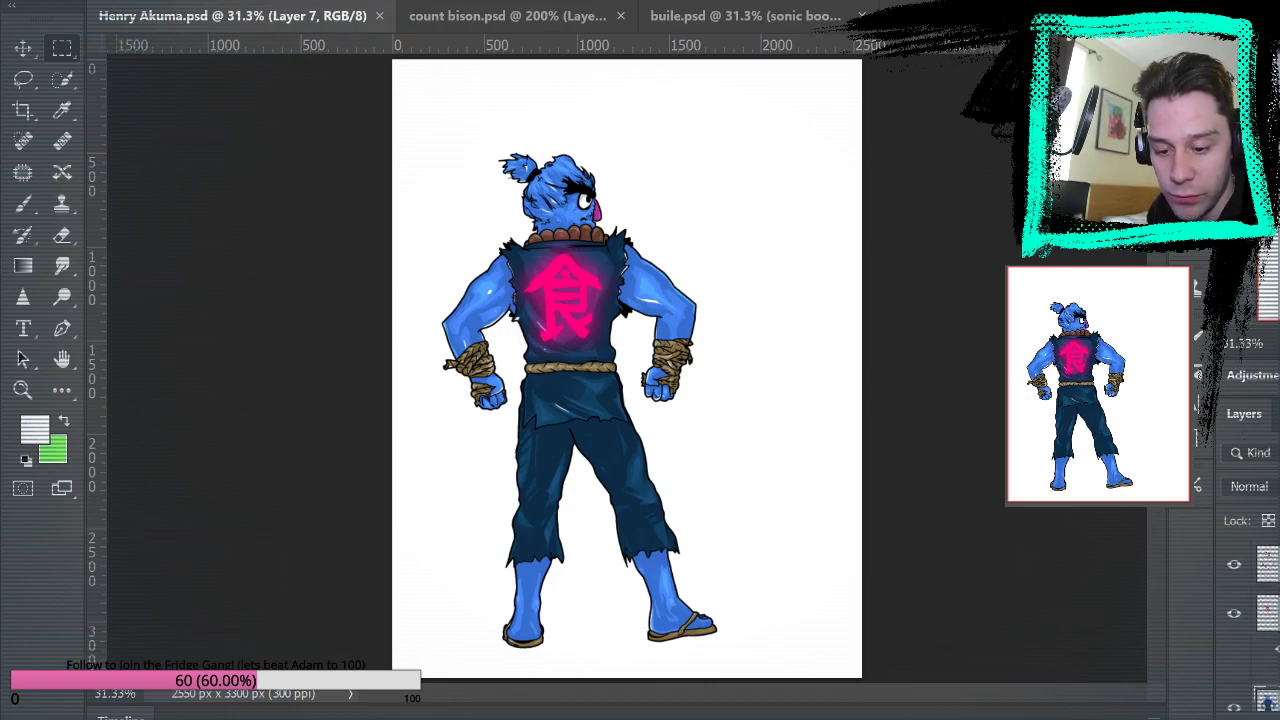
{"action": "left_click", "coordinate": [1268, 565]}
{"action": "left_click", "coordinate": [1268, 613]}
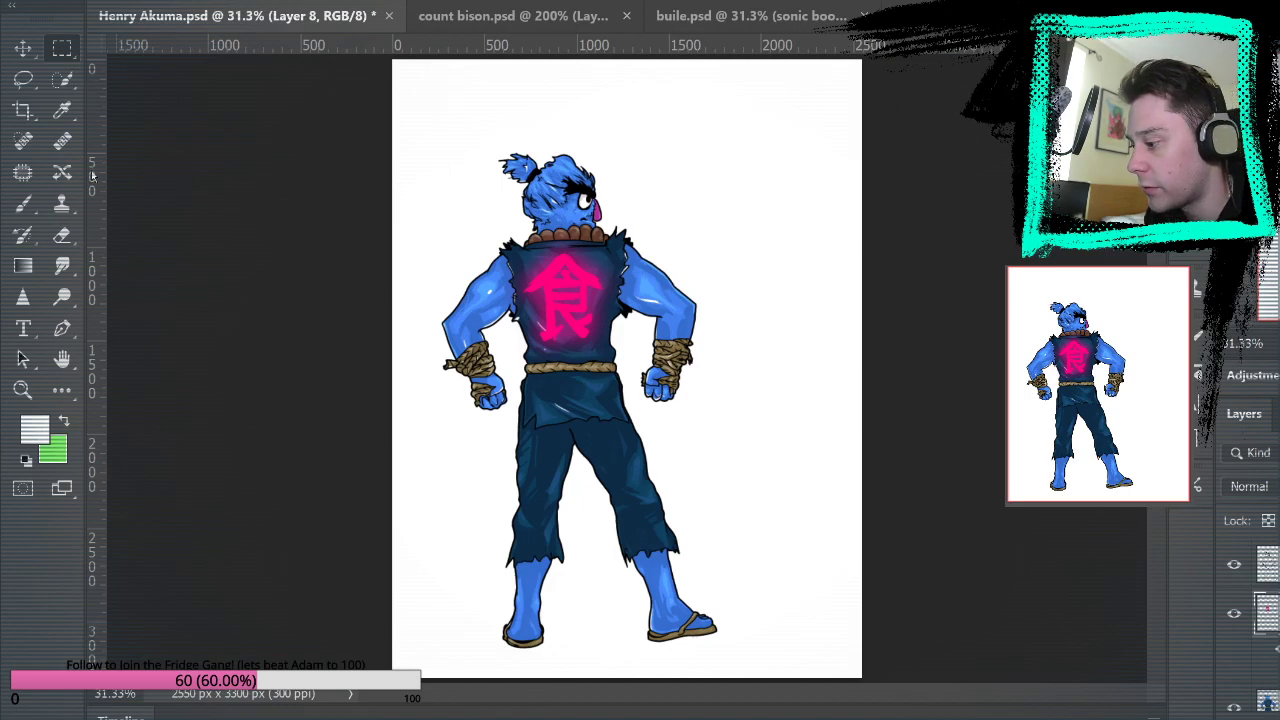
{"action": "key", "text": "ctrl+s"}
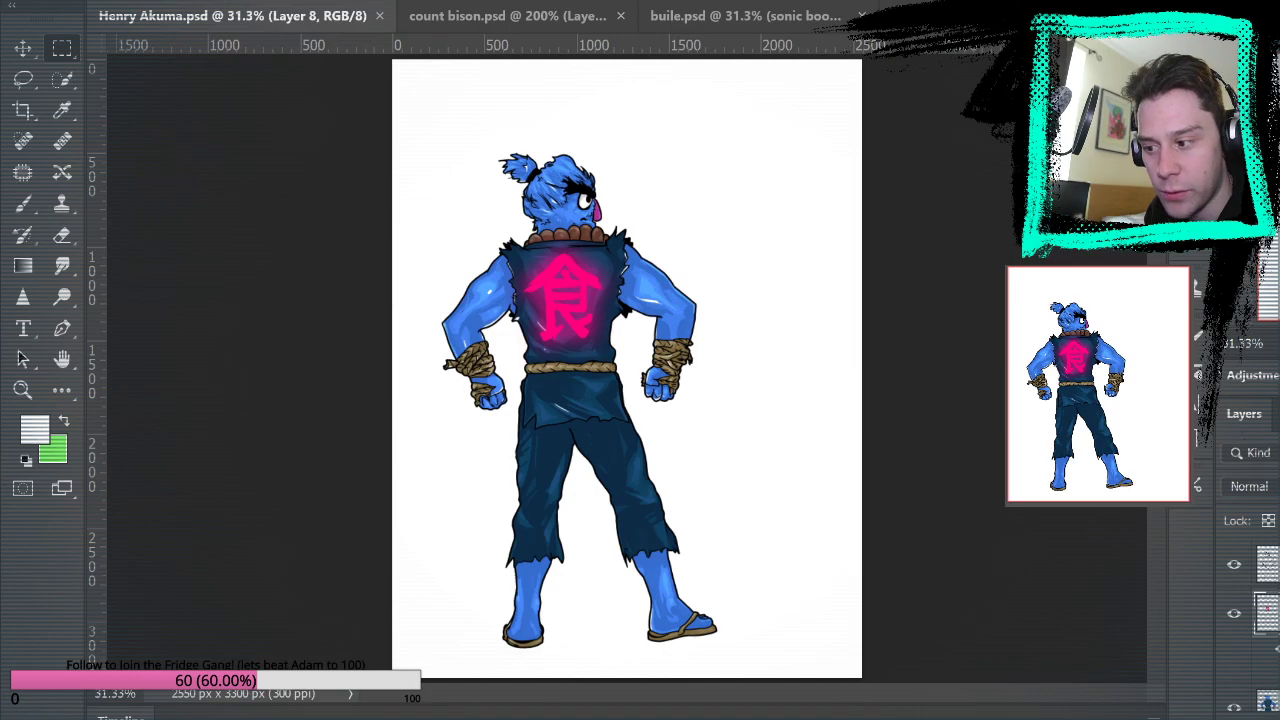
Merge the detail layers above the blue fighter down into his Layer 7.
{"action": "key", "text": "ctrl+j"}
{"action": "left_click", "coordinate": [1268, 564]}
{"action": "key", "text": "ctrl+e"}
{"action": "key", "text": "ctrl+e"}
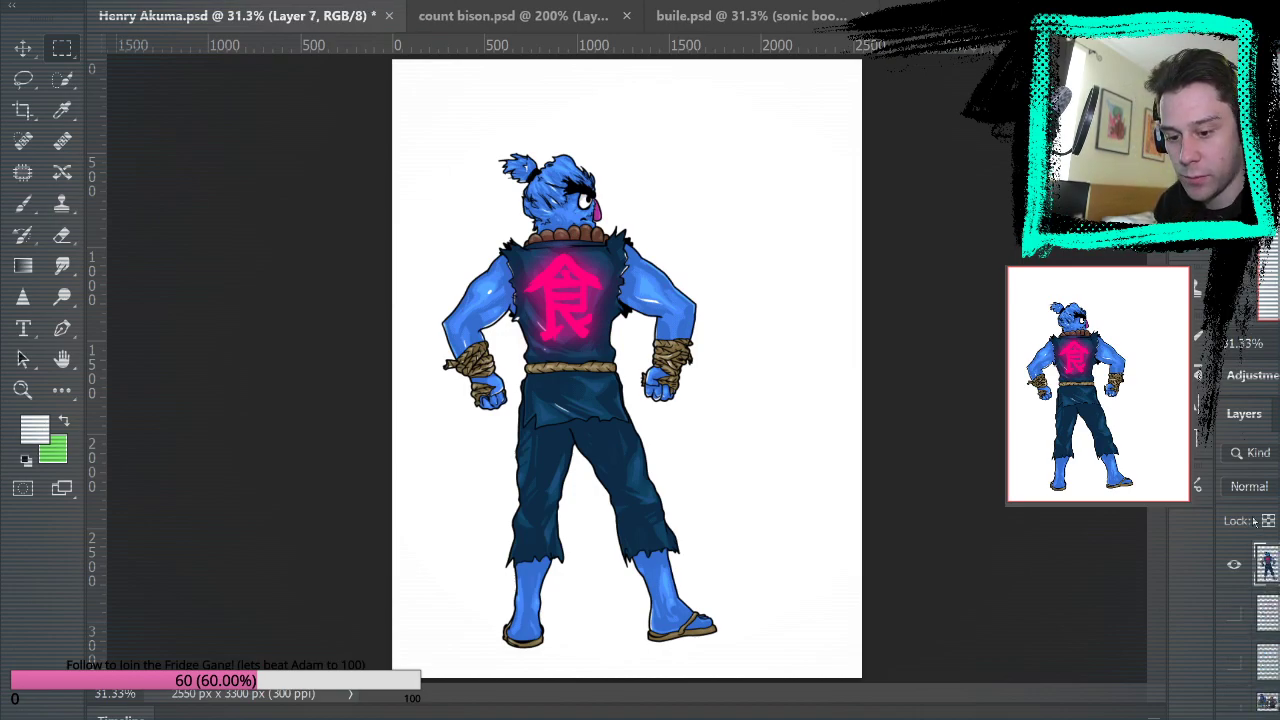
Select the blue fighter by his layer outline and paste a copy into the sesame street poster behind the other characters.
{"action": "left_click", "coordinate": [1270, 578], "text": "ctrl"}
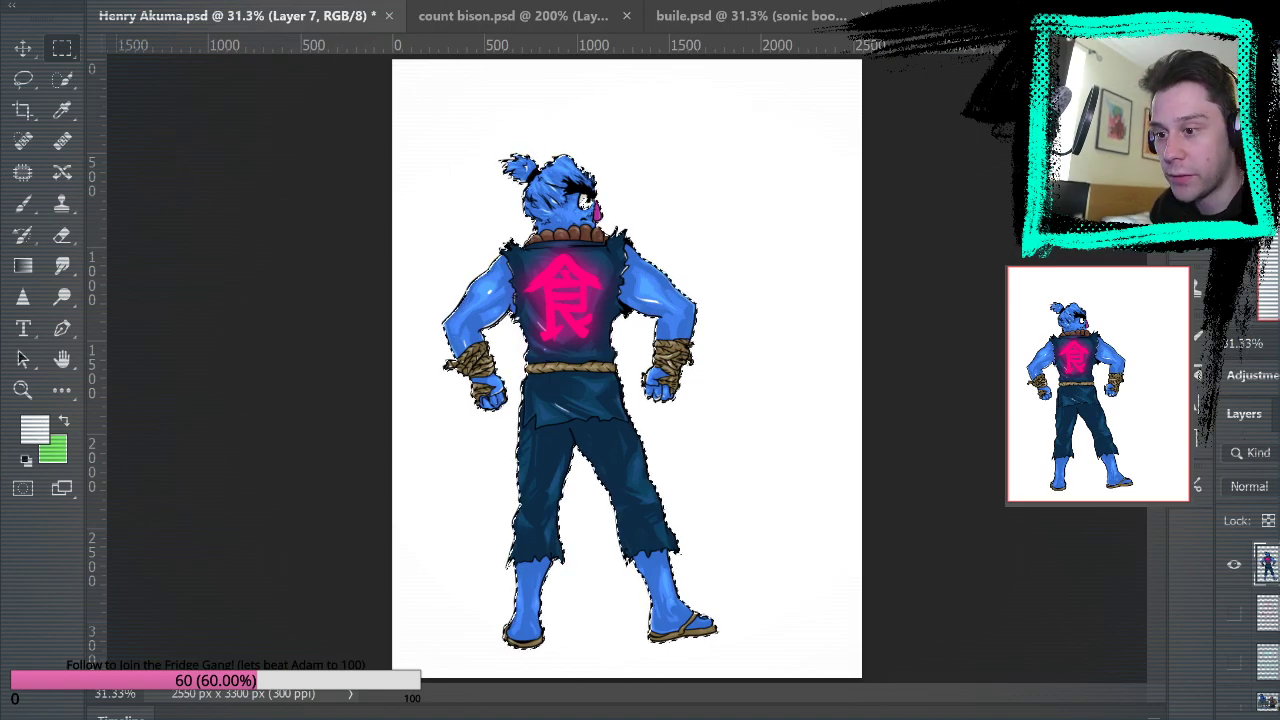
{"action": "left_click", "coordinate": [935, 16]}
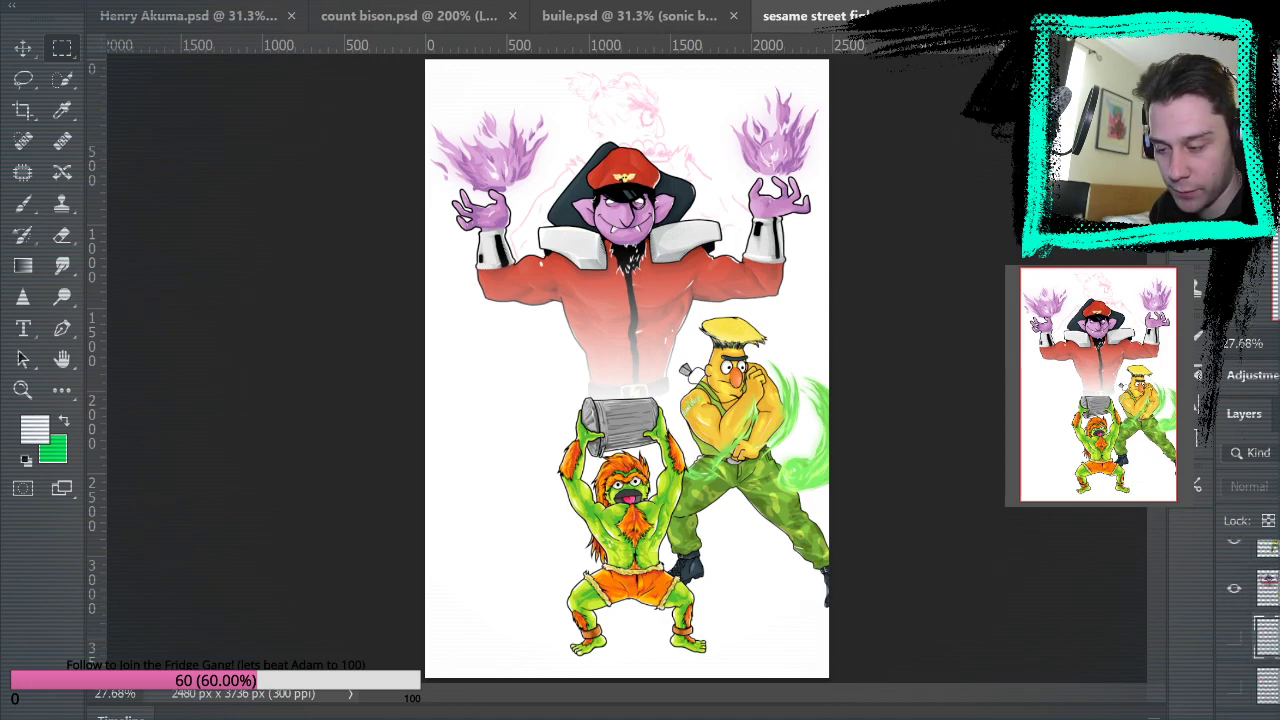
{"action": "key", "text": "ctrl+v"}
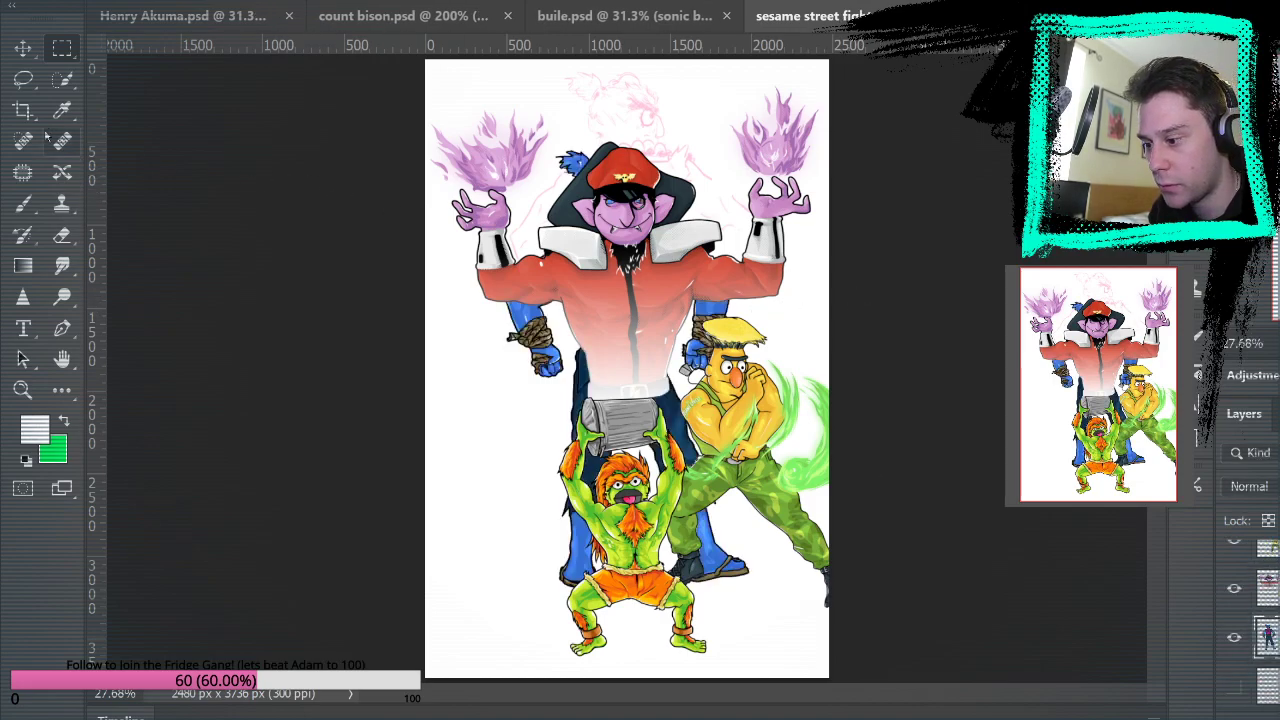
Move the blue fighter up and enlarge him so his head rises above the red-capped villain.
{"action": "left_click", "coordinate": [23, 47]}
{"action": "left_click_drag", "start_coordinate": [685, 425], "coordinate": [704, 357]}
{"action": "key", "text": "ctrl+t"}
{"action": "left_click_drag", "start_coordinate": [645, 291], "coordinate": [626, 107]}
{"action": "left_click_drag", "start_coordinate": [518, 510], "coordinate": [491, 553]}
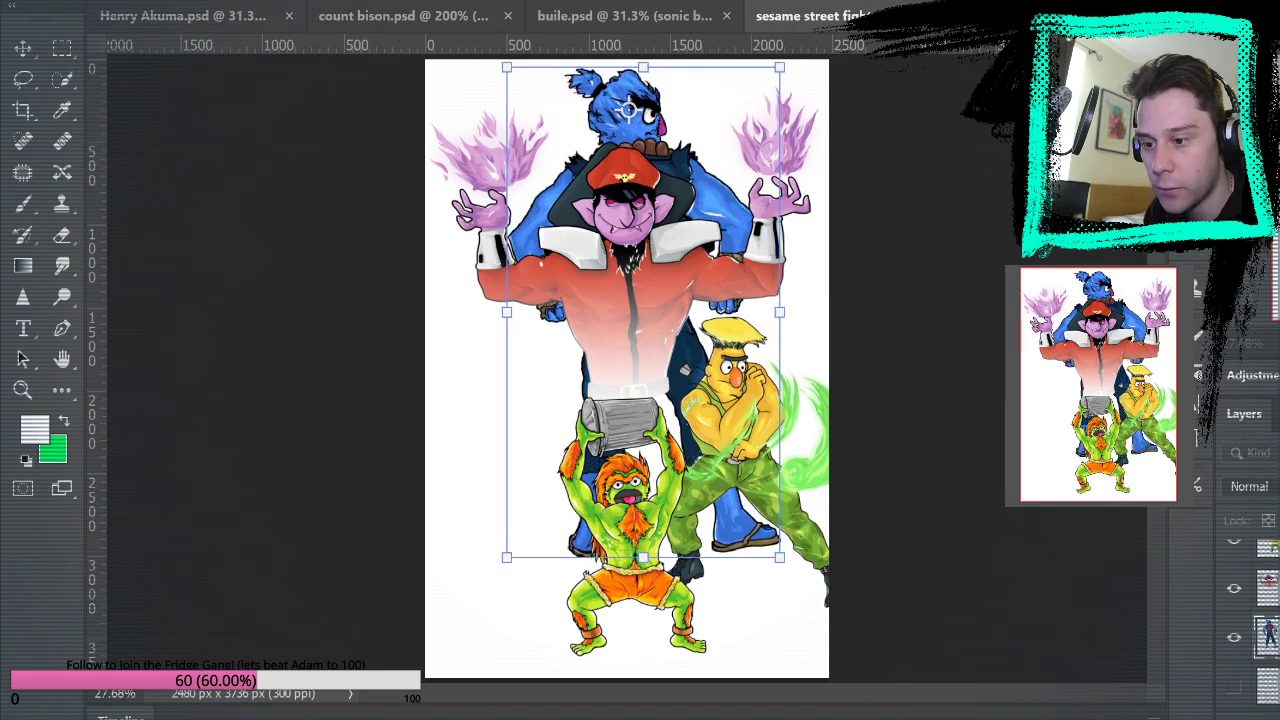
{"action": "key", "text": "Return"}
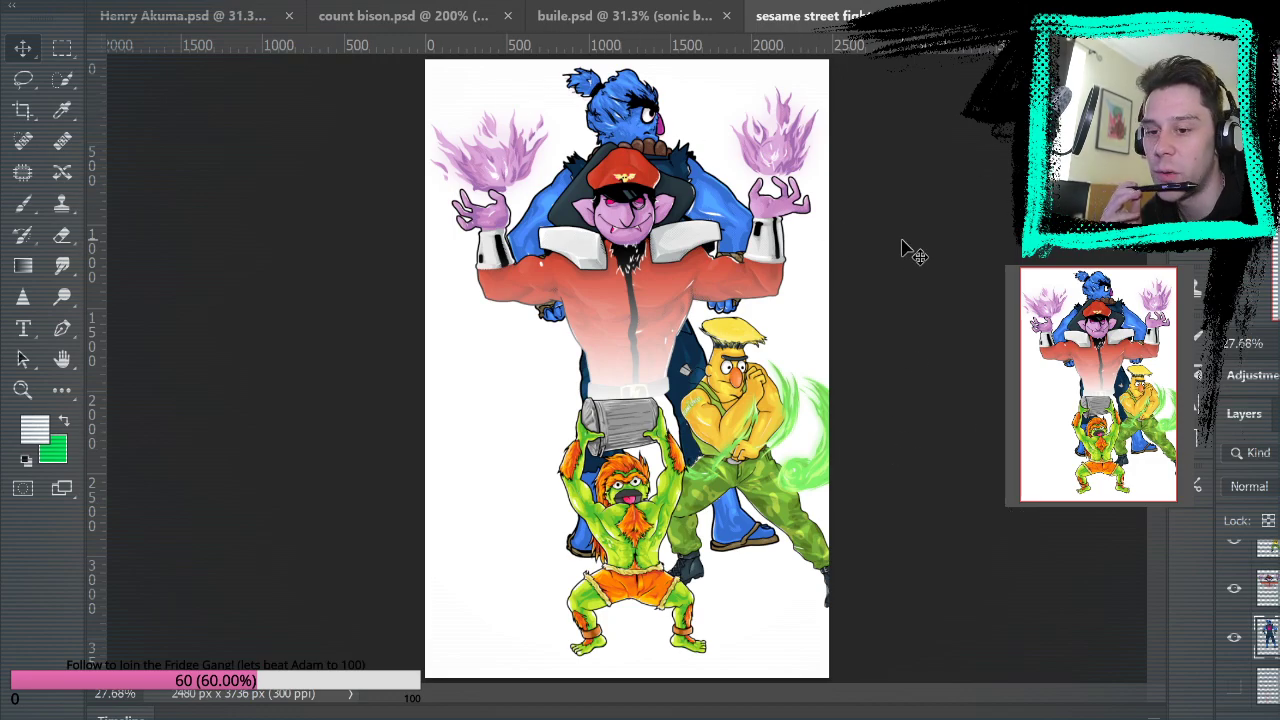
{"action": "mouse_move", "coordinate": [615, 130]}
{"action": "left_mouse_down"}
{"action": "mouse_move", "coordinate": [414, 342]}
{"action": "mouse_move", "coordinate": [486, 382]}
{"action": "mouse_move", "coordinate": [610, 116]}
{"action": "mouse_move", "coordinate": [612, 128]}
{"action": "left_mouse_up"}
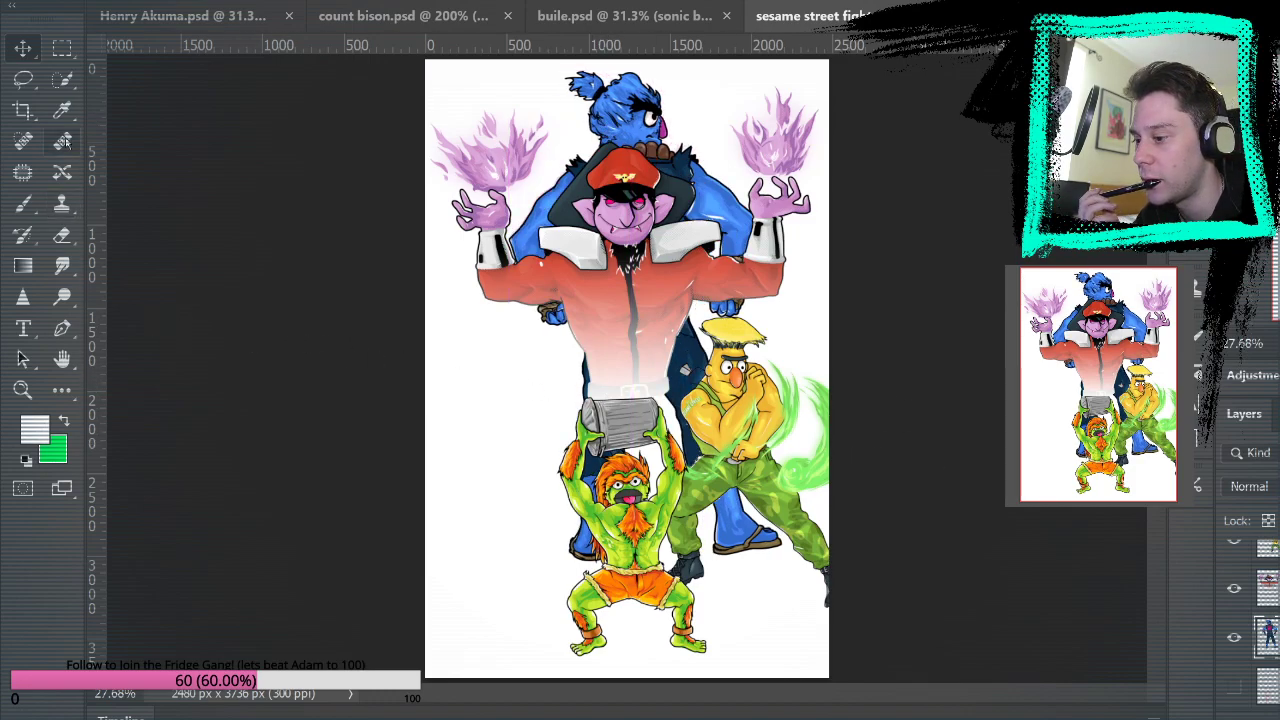
Select the blue fighter by his layer outline and try a white gradient fade over his lower body.
{"action": "left_click", "coordinate": [1268, 637], "text": "ctrl"}
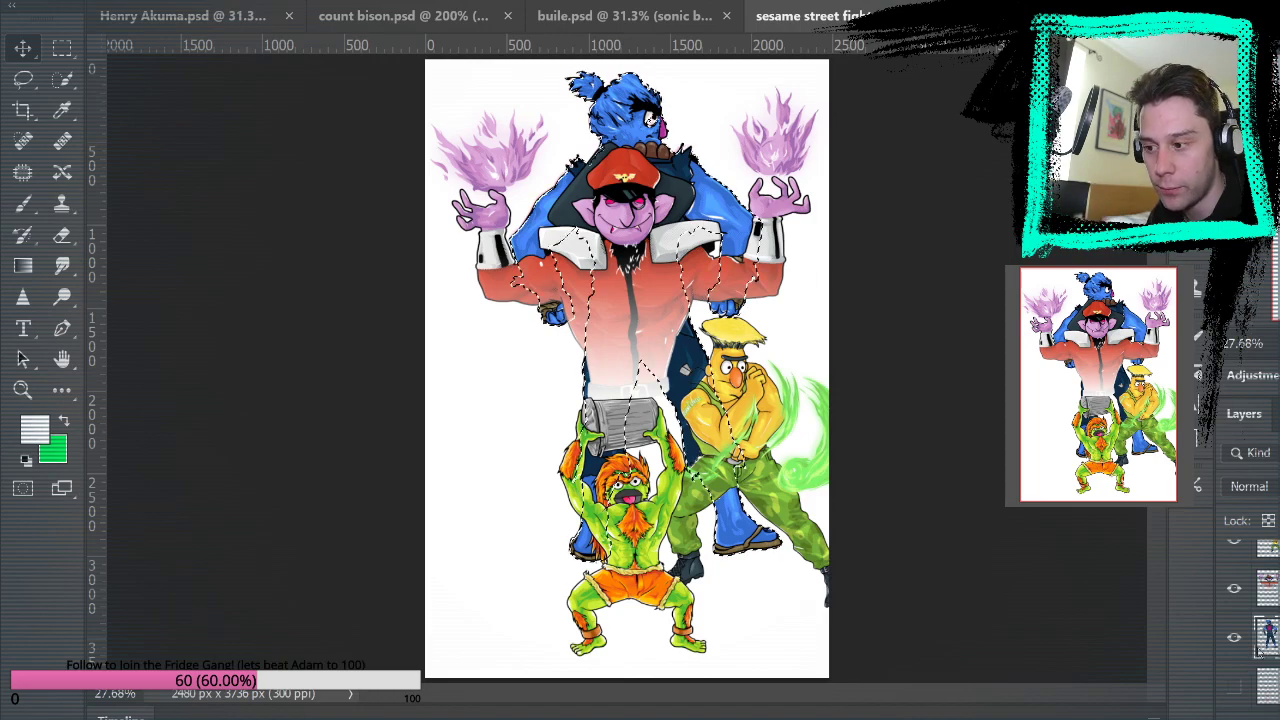
{"action": "left_click", "coordinate": [62, 390]}
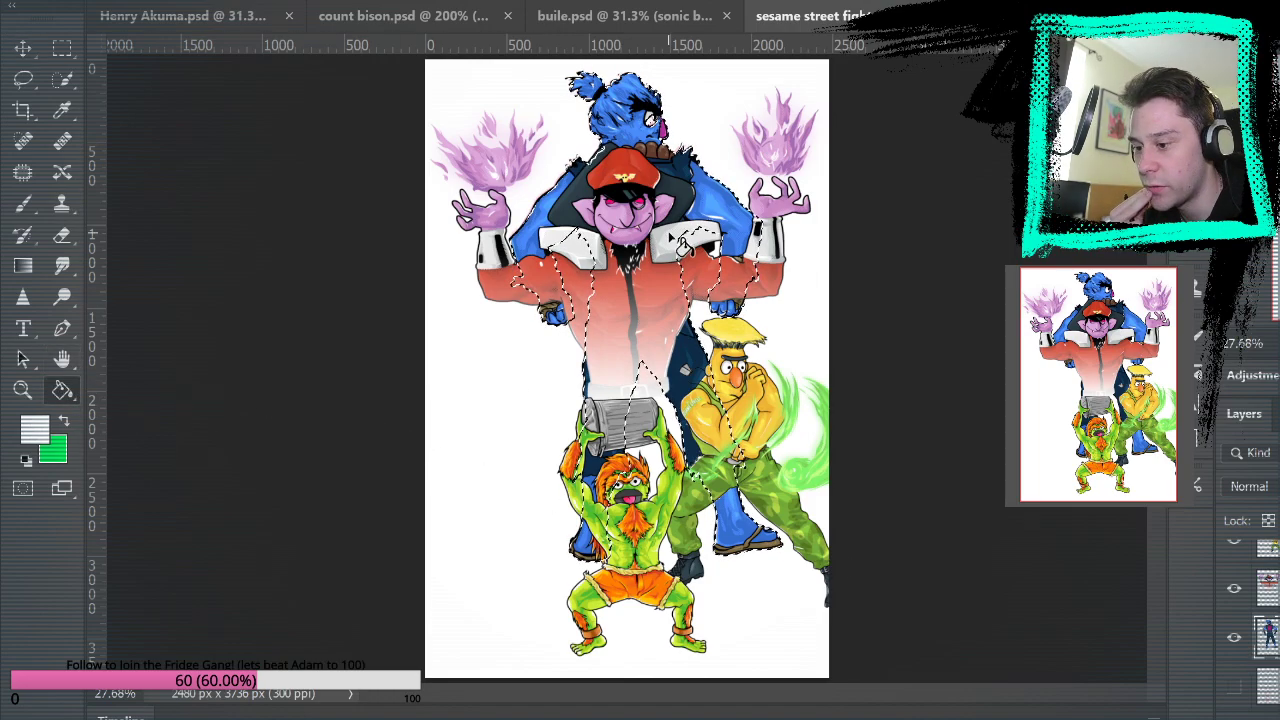
{"action": "left_click", "coordinate": [23, 265]}
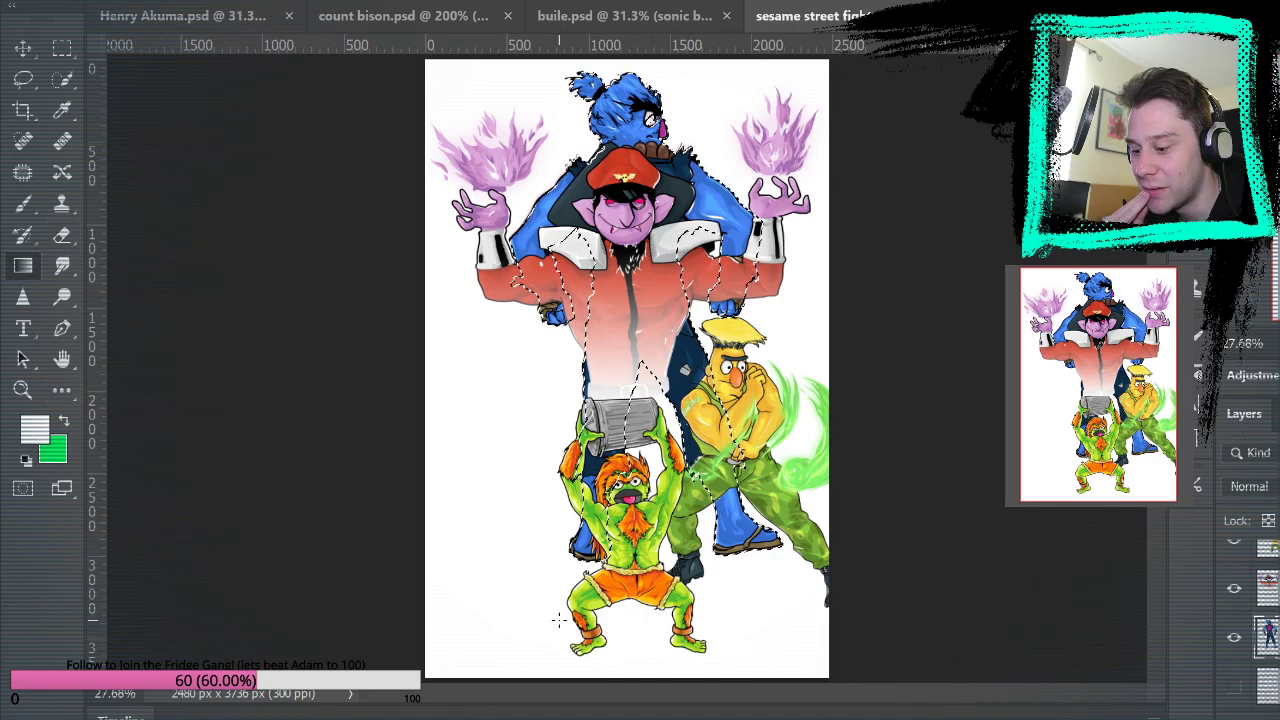
{"action": "left_click_drag", "start_coordinate": [645, 558], "coordinate": [675, 437]}
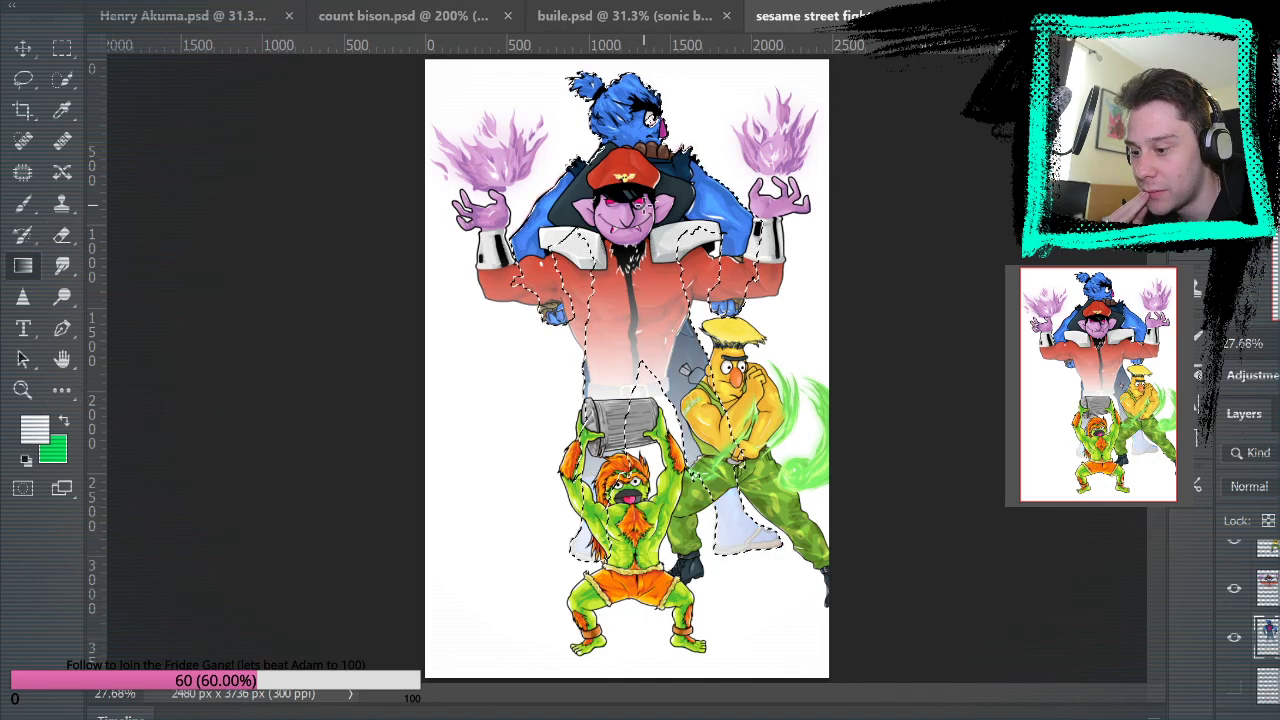
{"action": "key", "text": "ctrl+z"}
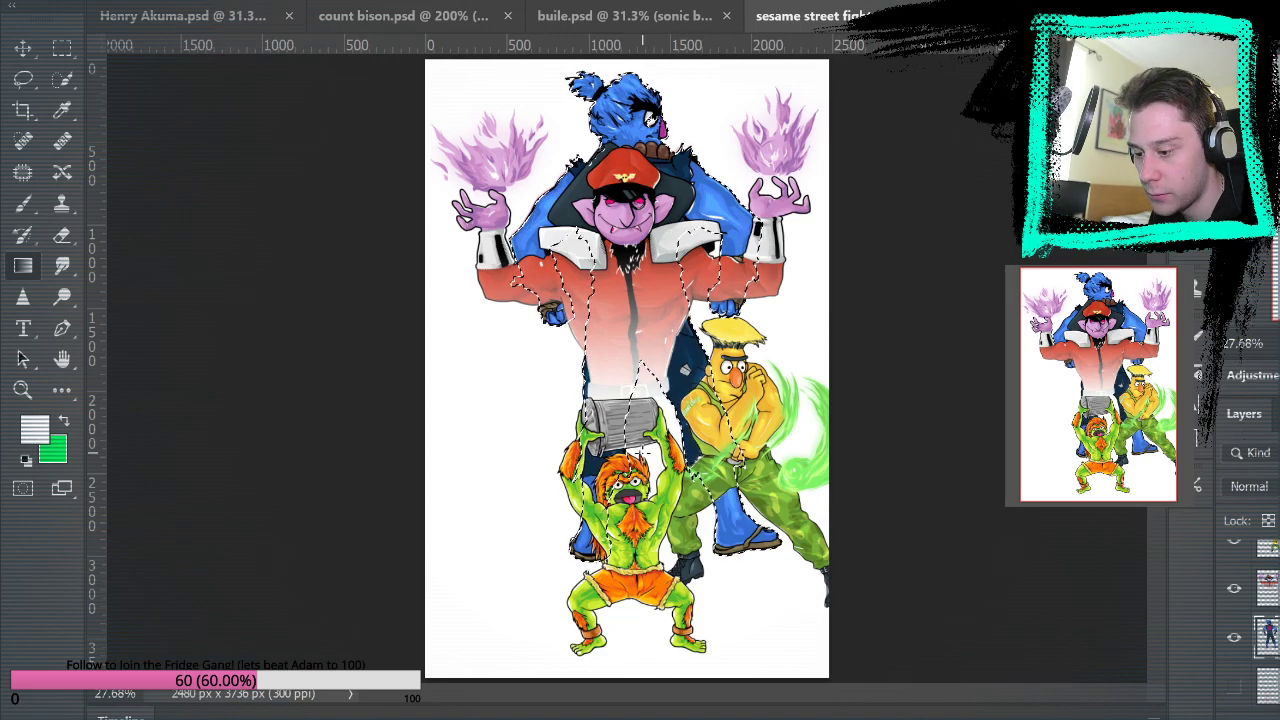
Rework the white gradient so the blue fighter fades out from his arms down to his feet, and clear the selection.
{"action": "key", "text": "ctrl+shift+z"}
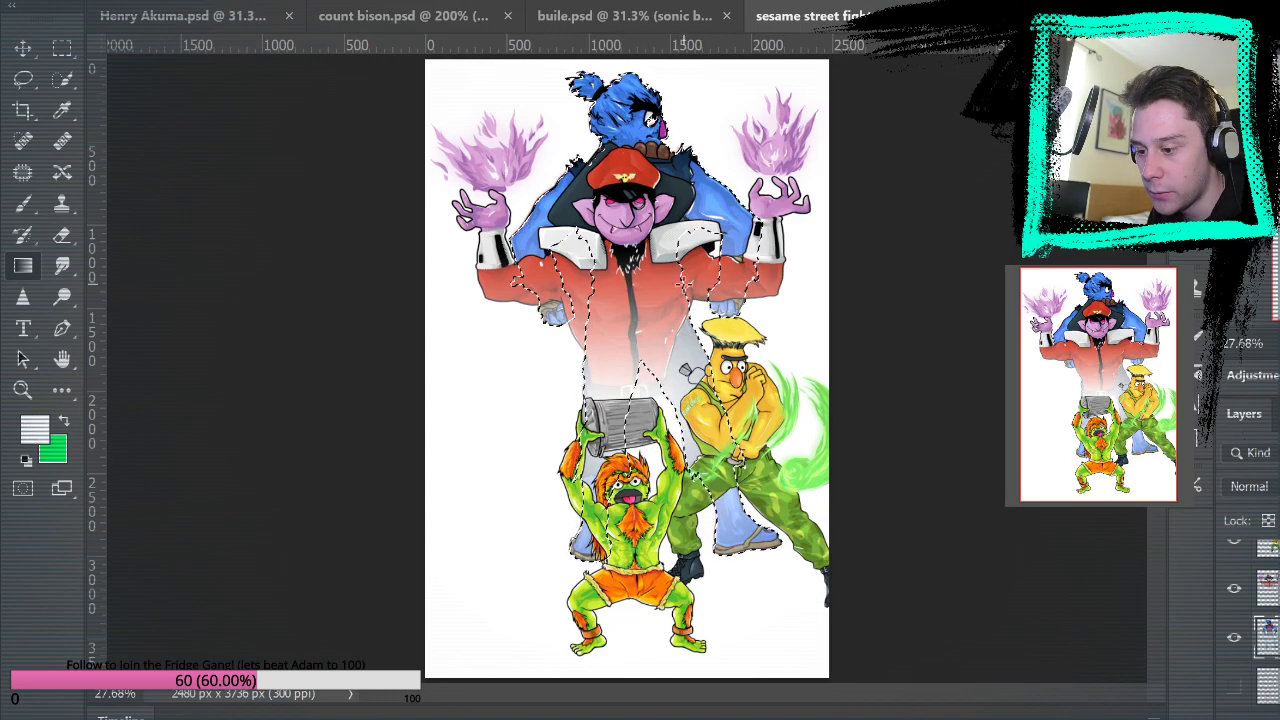
{"action": "key", "text": "ctrl+z"}
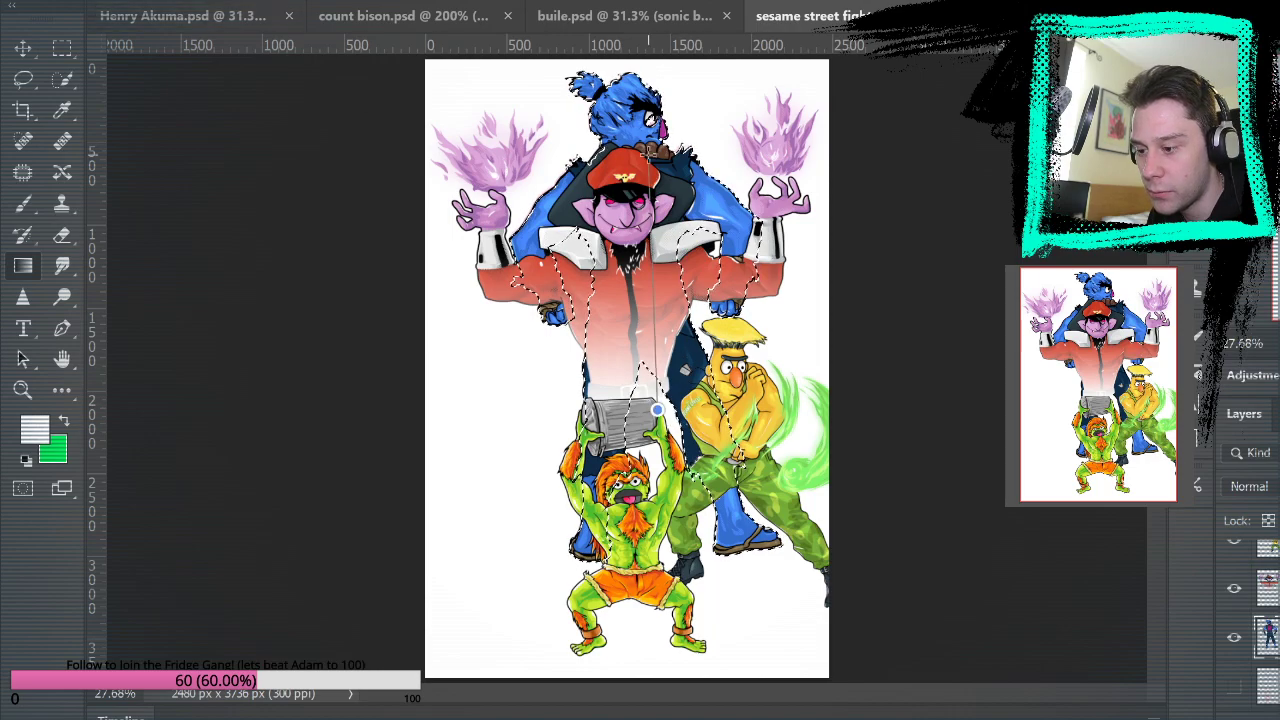
{"action": "key", "text": "ctrl+z"}
{"action": "key", "text": "ctrl+z"}
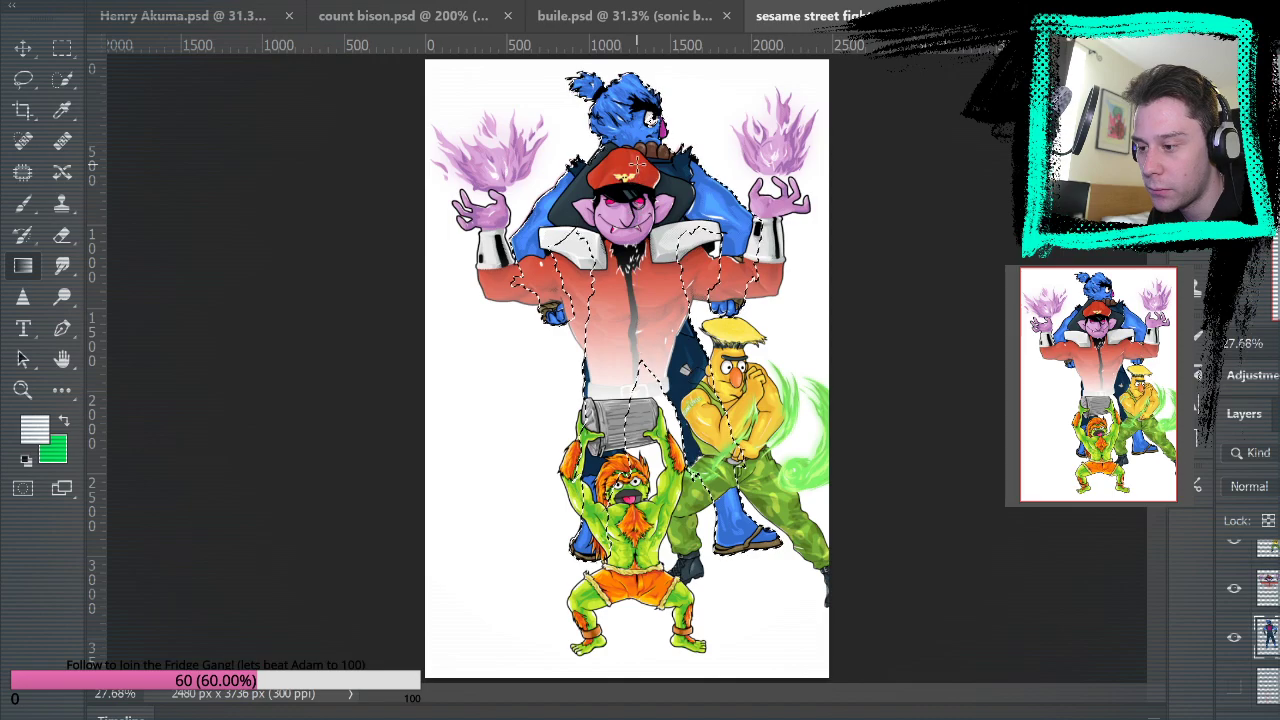
{"action": "key", "text": "ctrl+z"}
{"action": "left_click", "coordinate": [63, 50]}
{"action": "left_click", "coordinate": [318, 270]}
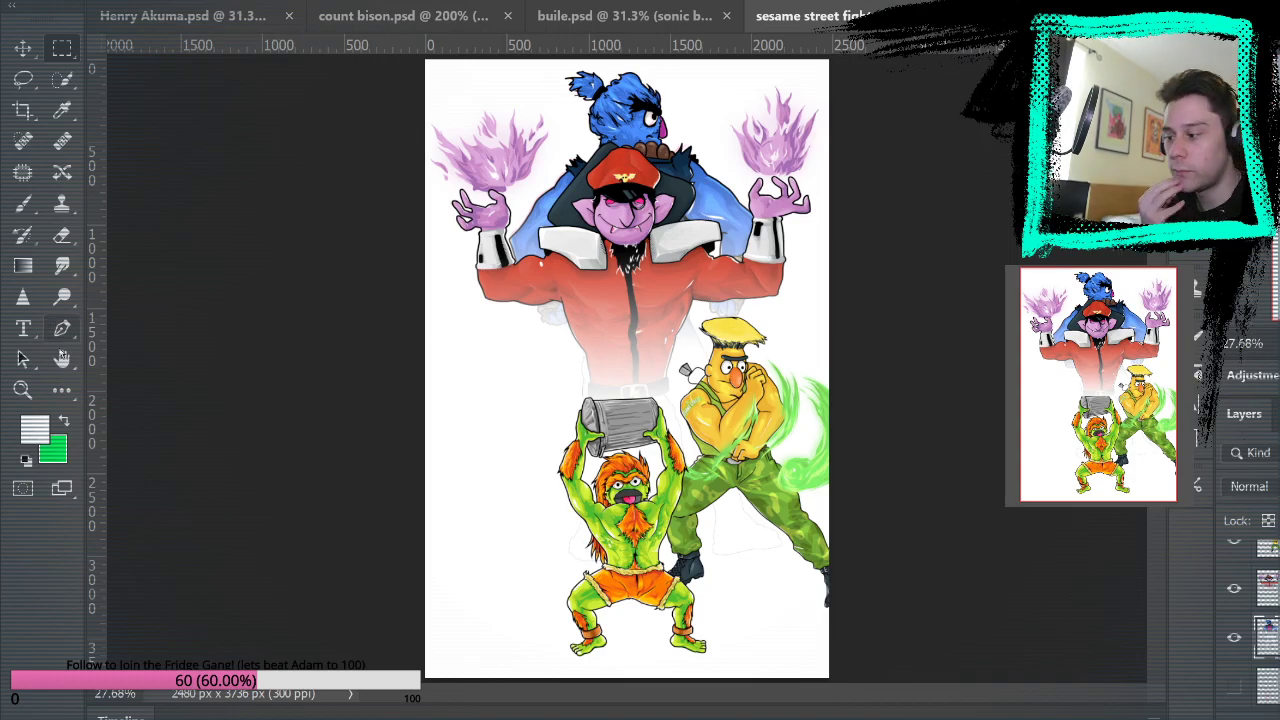
Paint the red-capped villain's eyes and teeth solid white on a new layer beneath his artwork.
{"action": "left_click", "coordinate": [22, 390]}
{"action": "left_click", "coordinate": [588, 220], "text": "alt"}
{"action": "left_click_drag", "start_coordinate": [588, 220], "coordinate": [630, 214]}
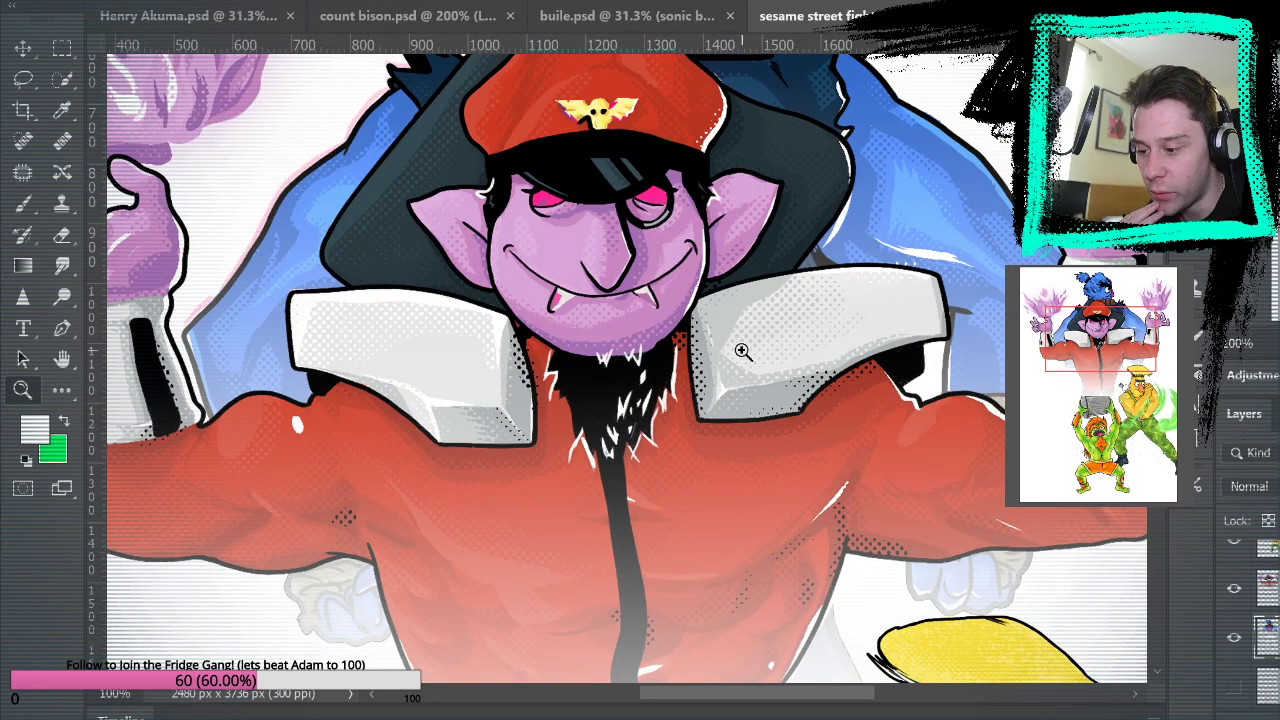
{"action": "scroll", "coordinate": [1262, 600], "scroll_direction": "up", "scroll_amount": 2}
{"action": "scroll", "coordinate": [1262, 600], "scroll_direction": "down", "scroll_amount": 1}
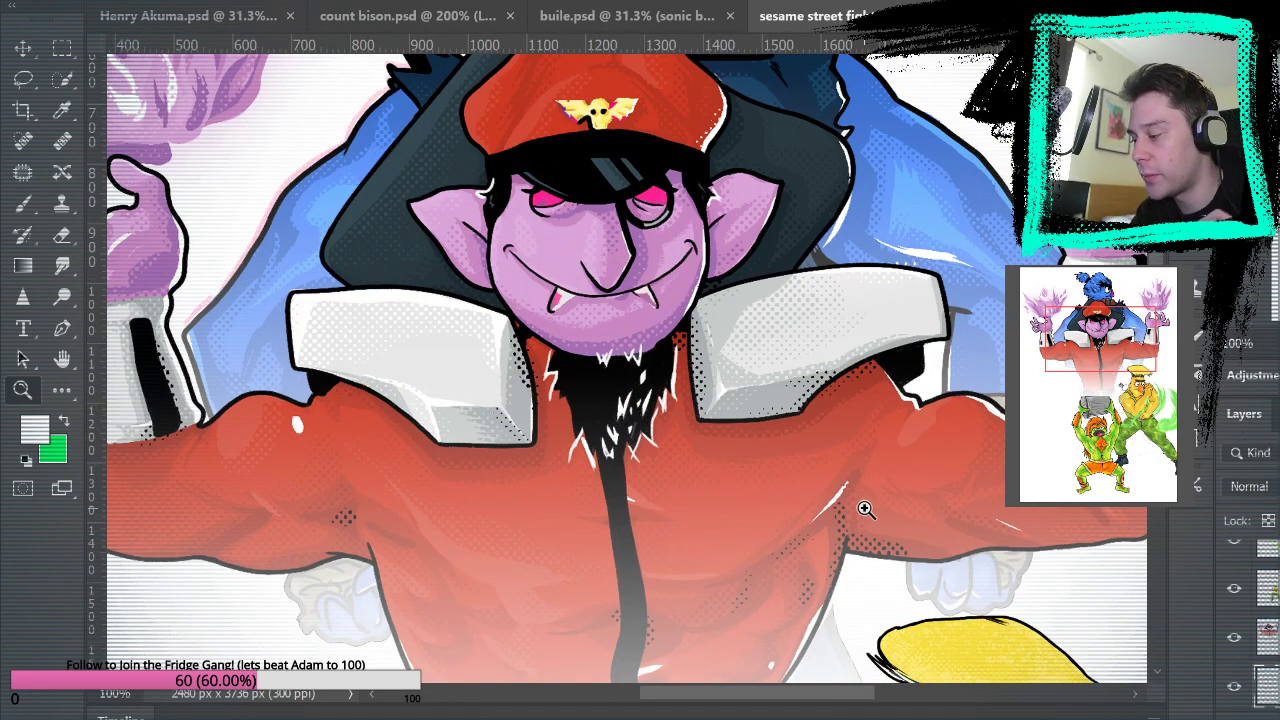
{"action": "left_click", "coordinate": [22, 233]}
{"action": "key", "text": "b"}
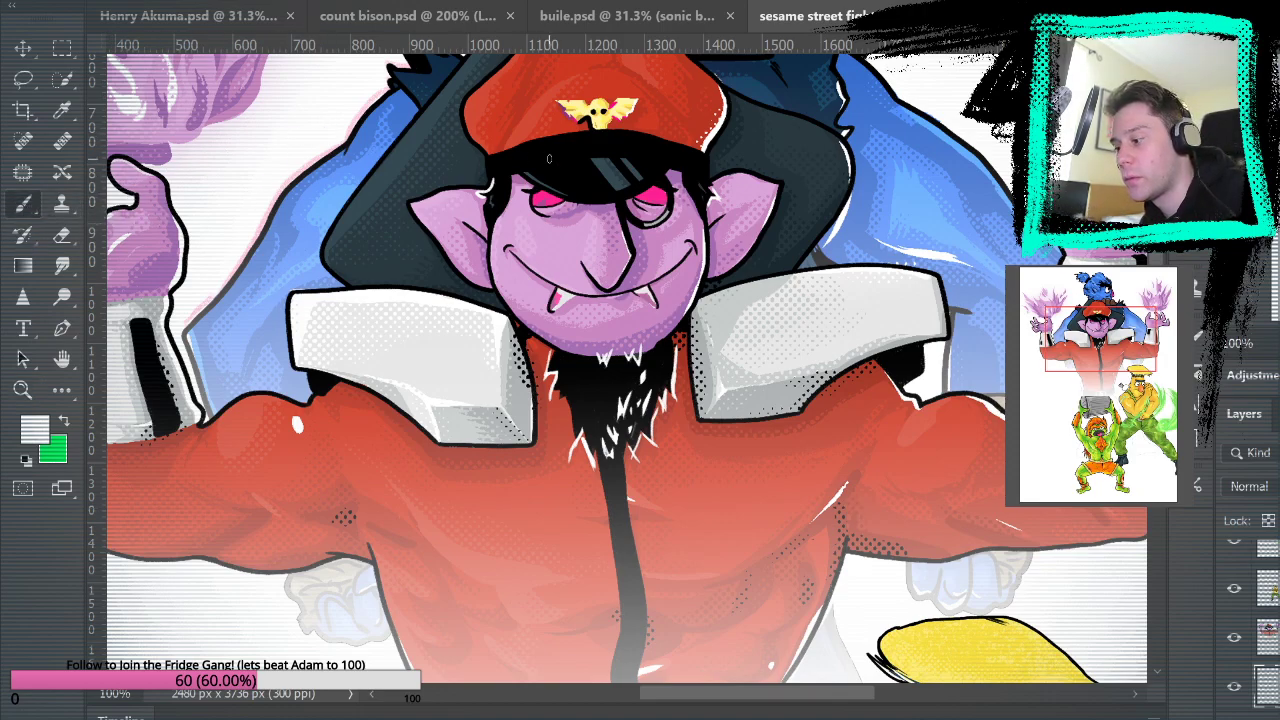
{"action": "left_click_drag", "start_coordinate": [535, 198], "coordinate": [555, 200]}
{"action": "left_click_drag", "start_coordinate": [646, 190], "coordinate": [629, 195]}
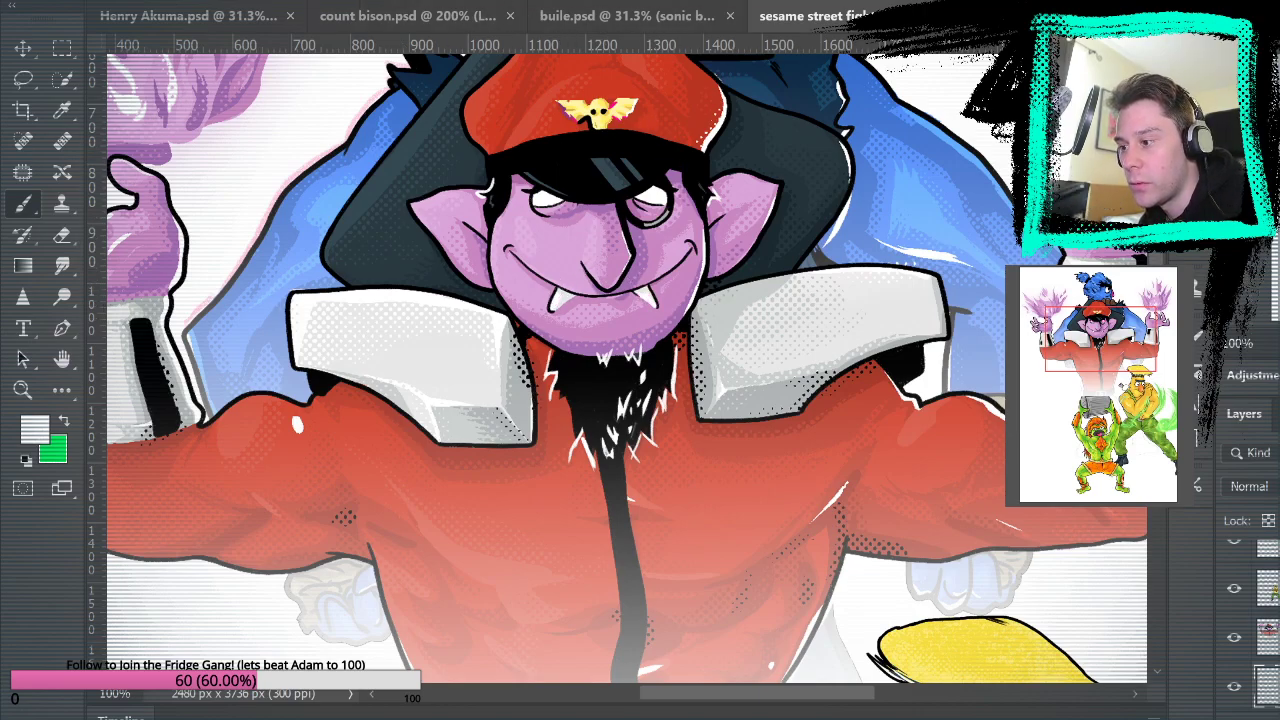
{"action": "key", "text": "ctrl+0"}
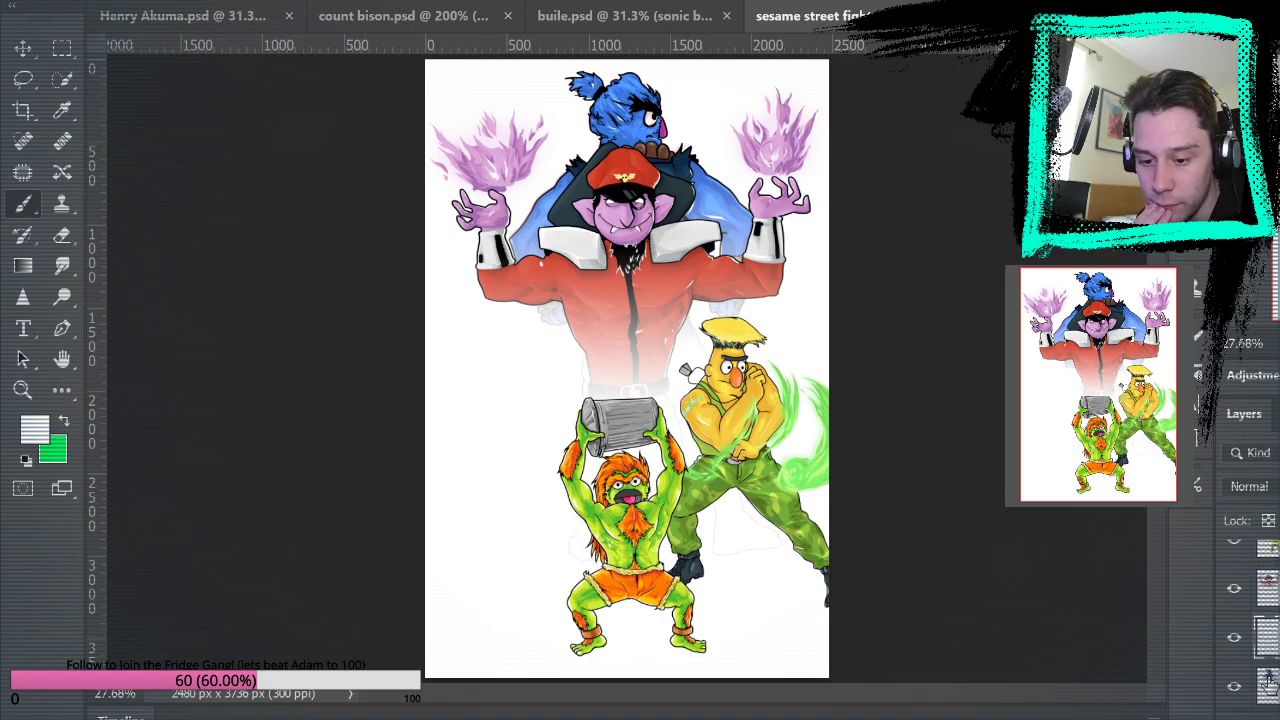
Merge the white paint layer down into the blue fighter's layer and shift him slightly to the left.
{"action": "left_click", "coordinate": [1234, 637]}
{"action": "left_click", "coordinate": [1234, 637]}
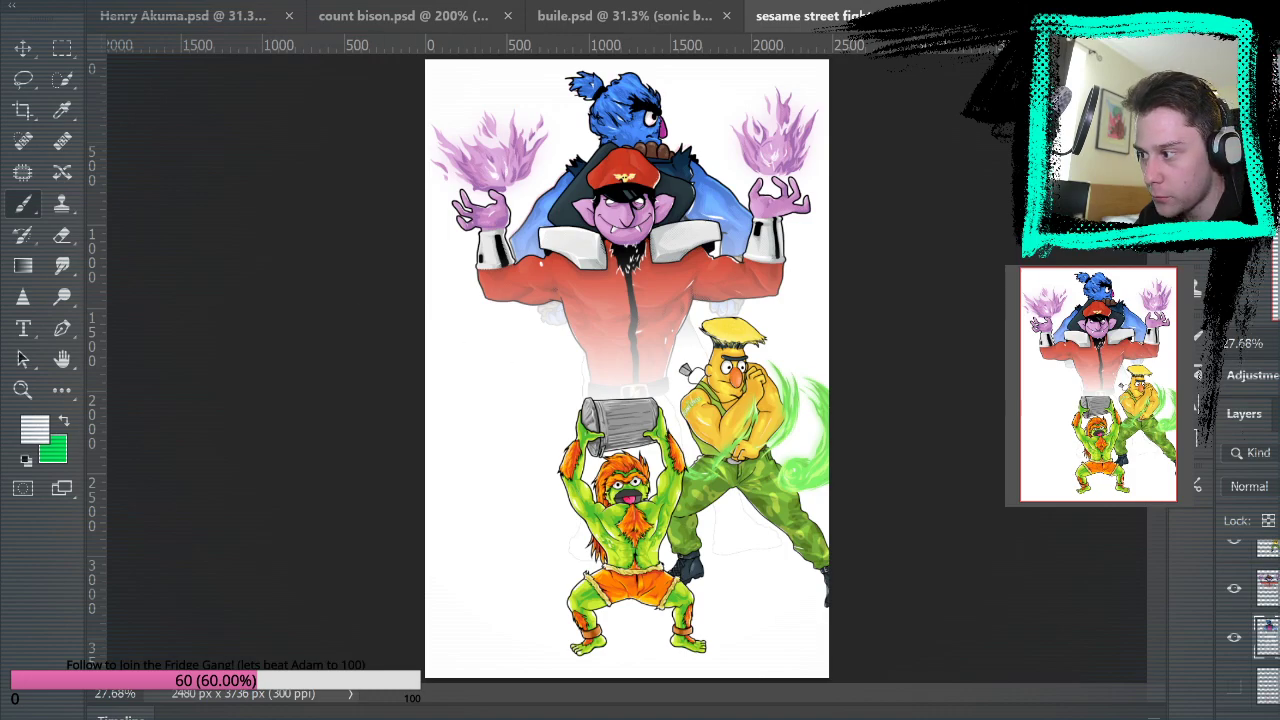
{"action": "left_click", "coordinate": [23, 47]}
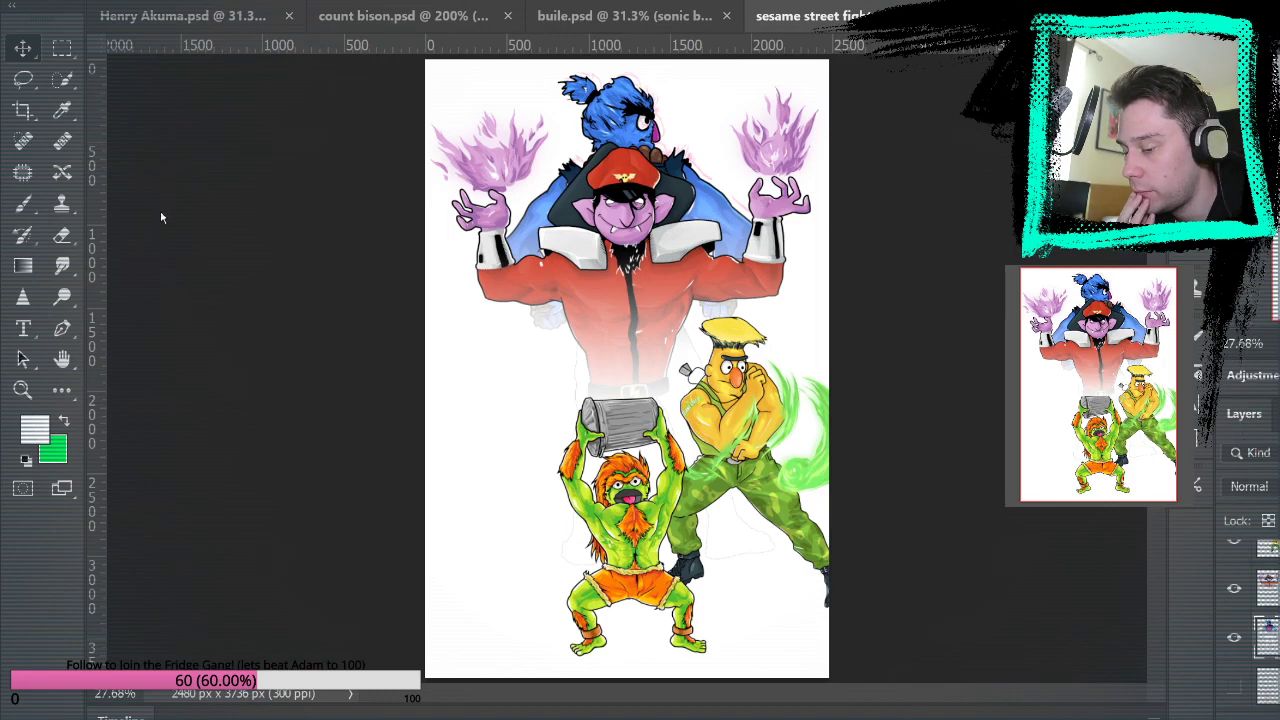
Save and close buile.psd, and close count bison.psd and Henry Akuma.psd, leaving only the poster open.
{"action": "left_click", "coordinate": [579, 20]}
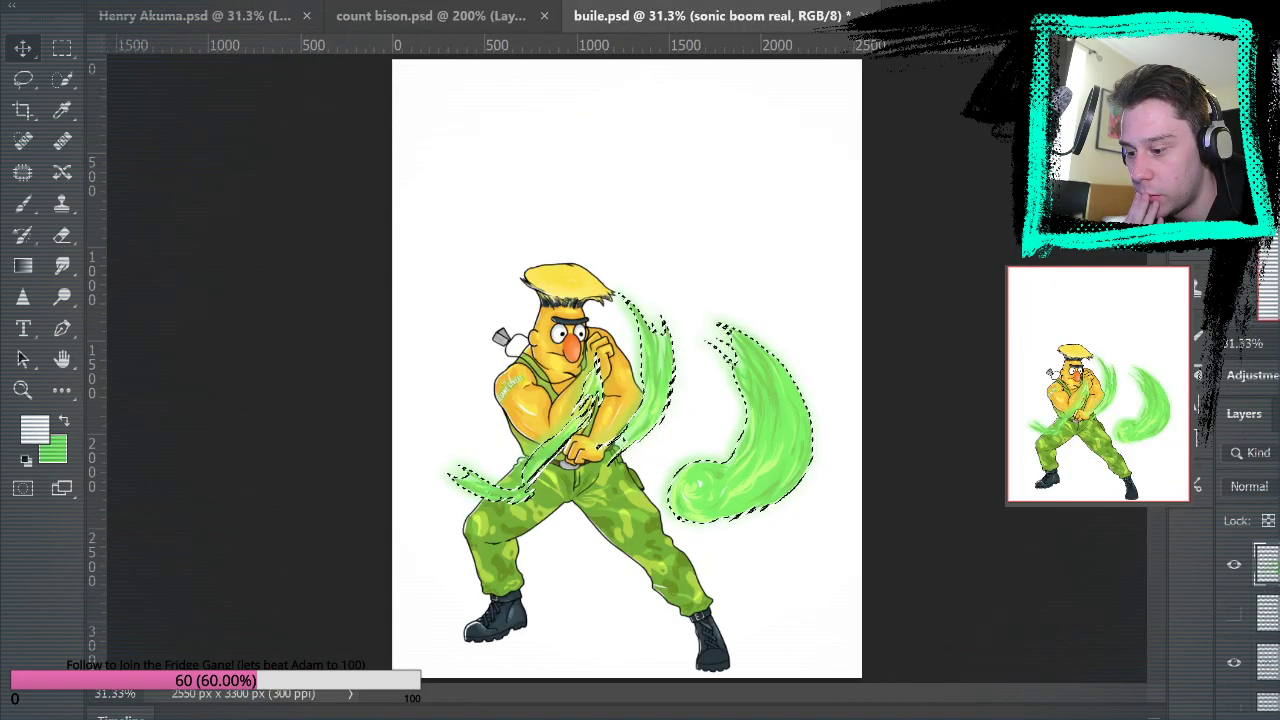
{"action": "key", "text": "ctrl+s"}
{"action": "key", "text": "ctrl+w"}
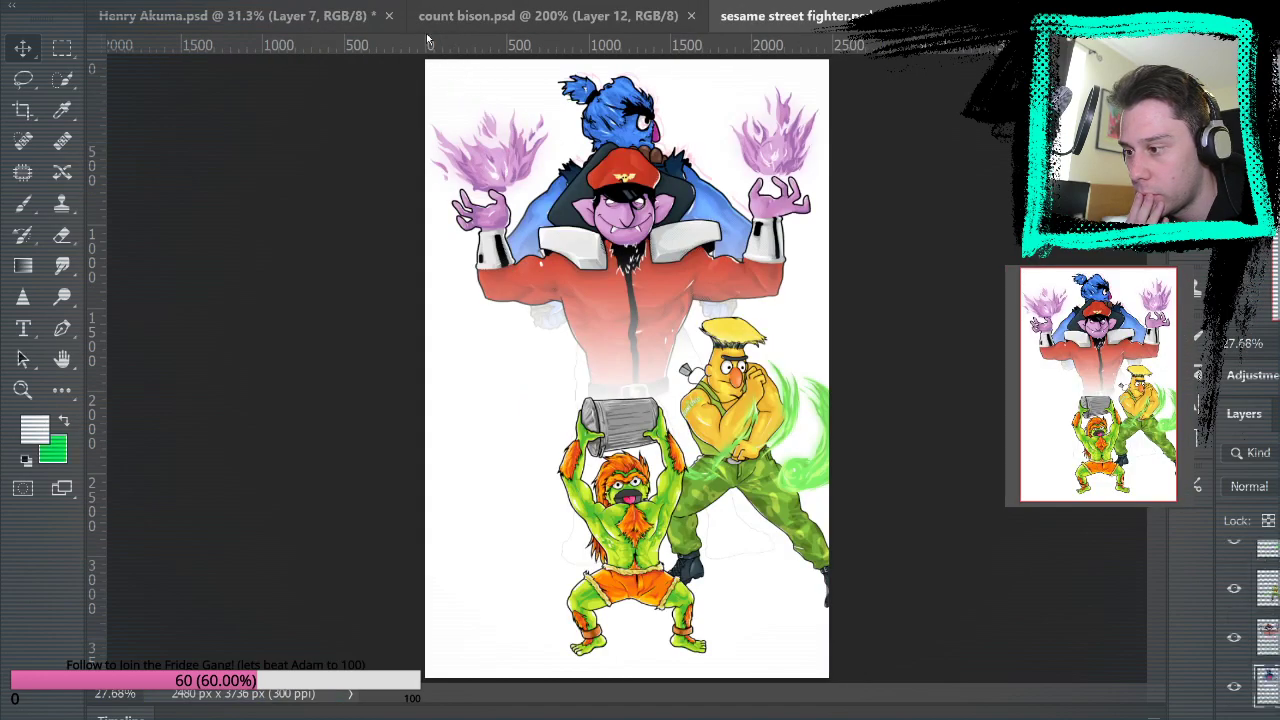
{"action": "left_click", "coordinate": [450, 16]}
{"action": "left_click", "coordinate": [690, 16]}
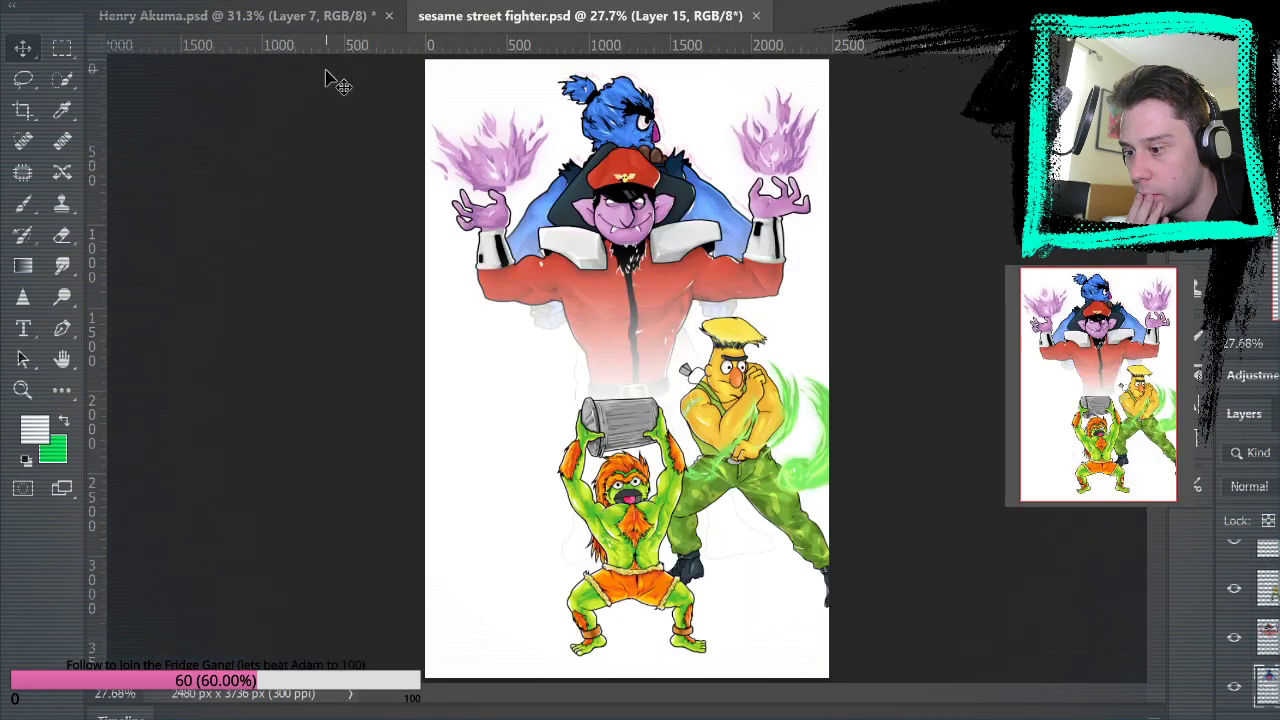
{"action": "left_click", "coordinate": [372, 17]}
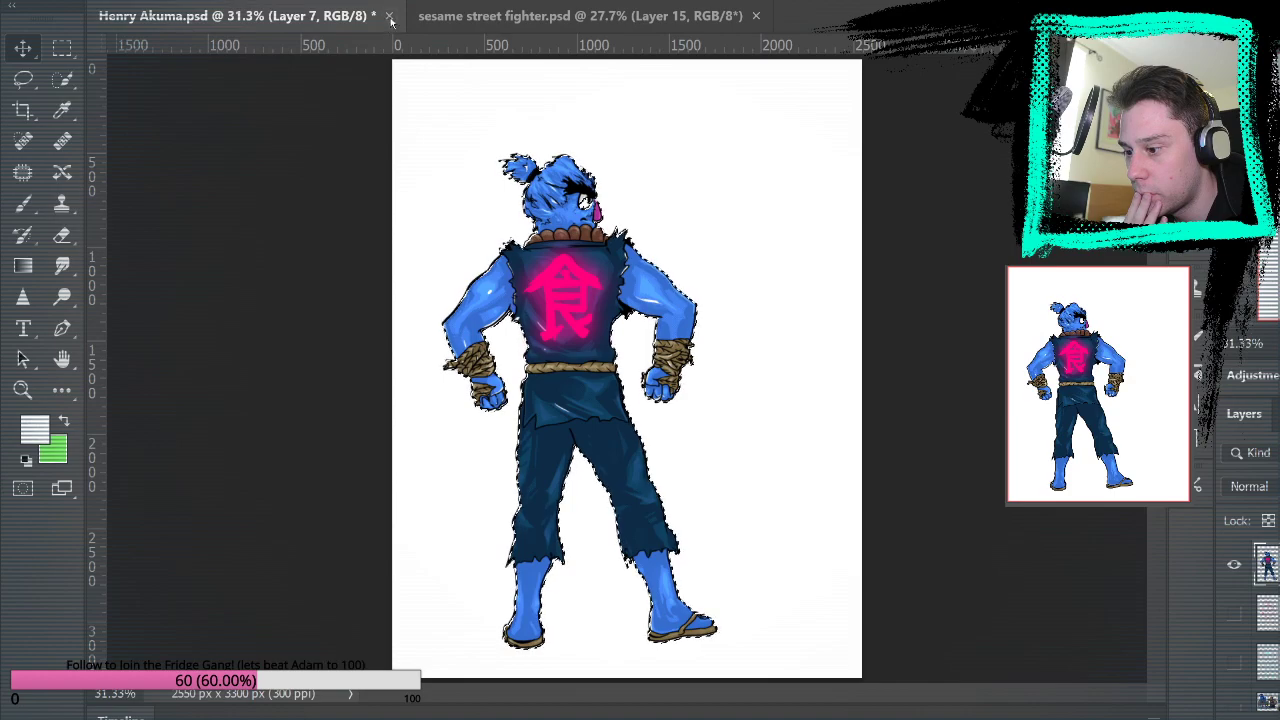
{"action": "key", "text": "ctrl+w"}
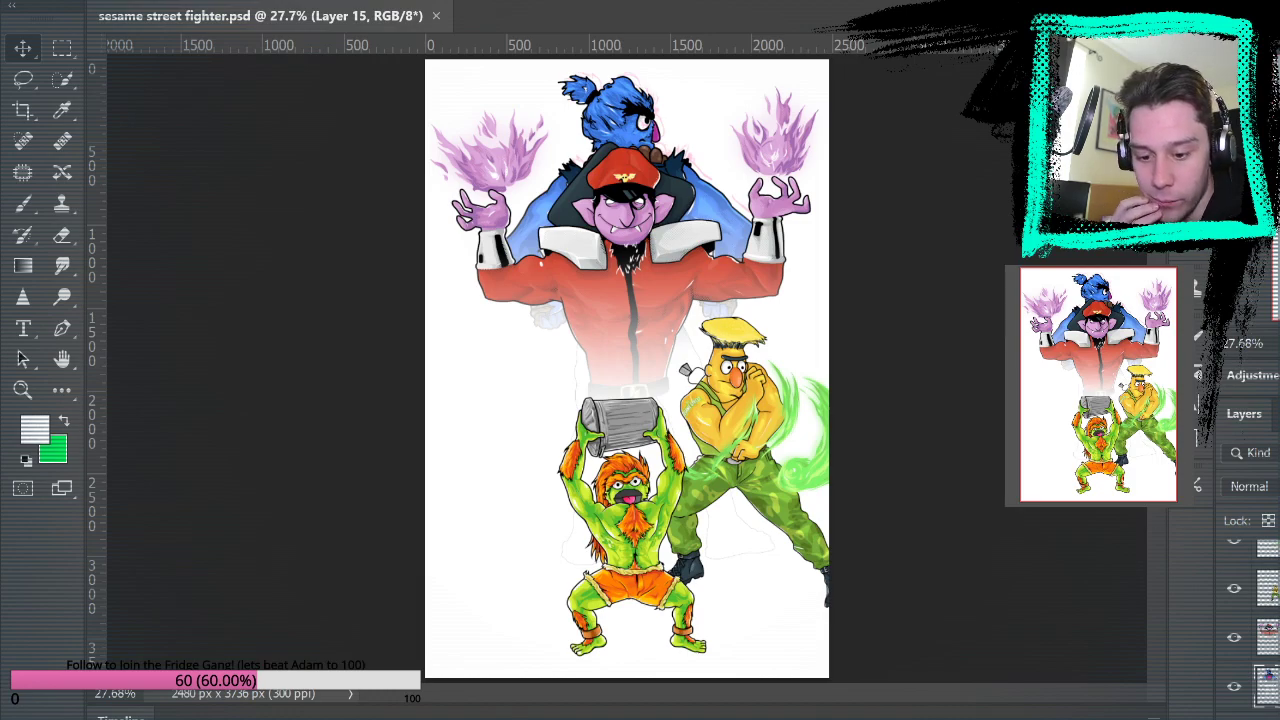
Open Ryumo.psd and big-li.psd and examine the upside-down fighter's sketch in big-li.psd.
{"action": "scroll", "coordinate": [1273, 643], "scroll_direction": "down", "scroll_amount": 3}
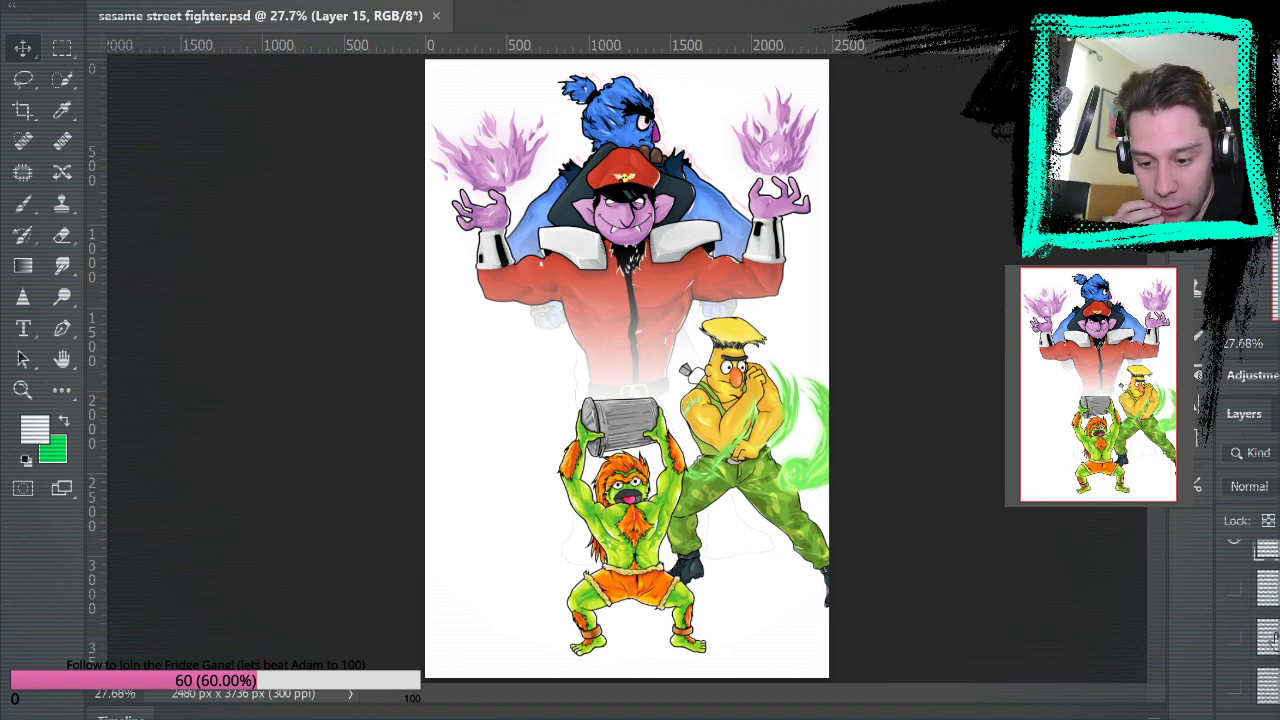
{"action": "left_click", "coordinate": [1234, 686]}
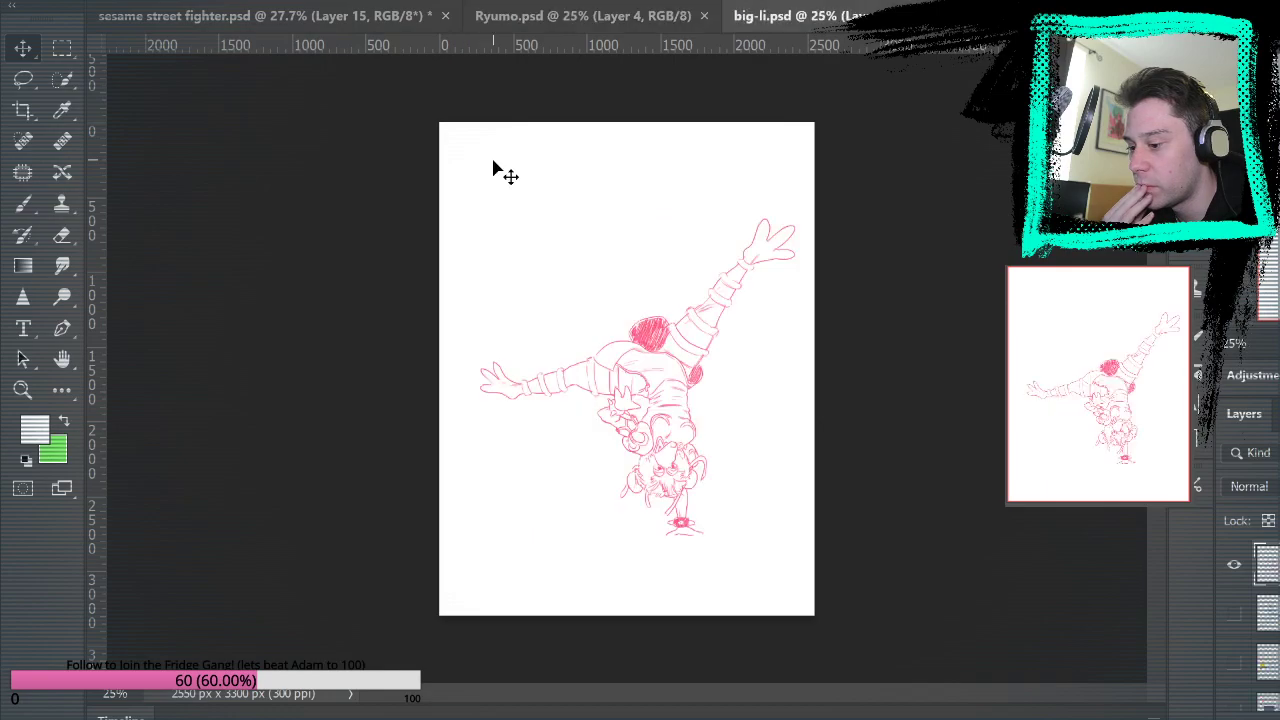
{"action": "left_click", "coordinate": [22, 390]}
{"action": "left_click_drag", "start_coordinate": [709, 393], "coordinate": [583, 246]}
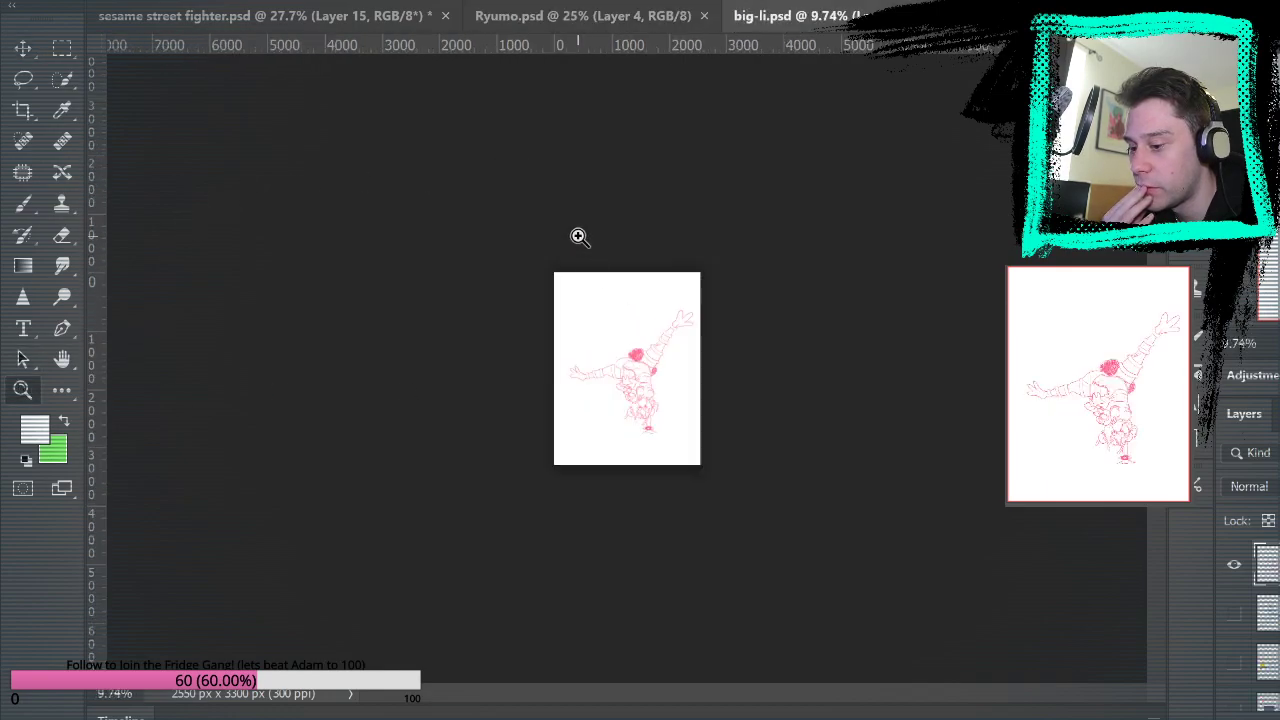
{"action": "left_click", "coordinate": [680, 391]}
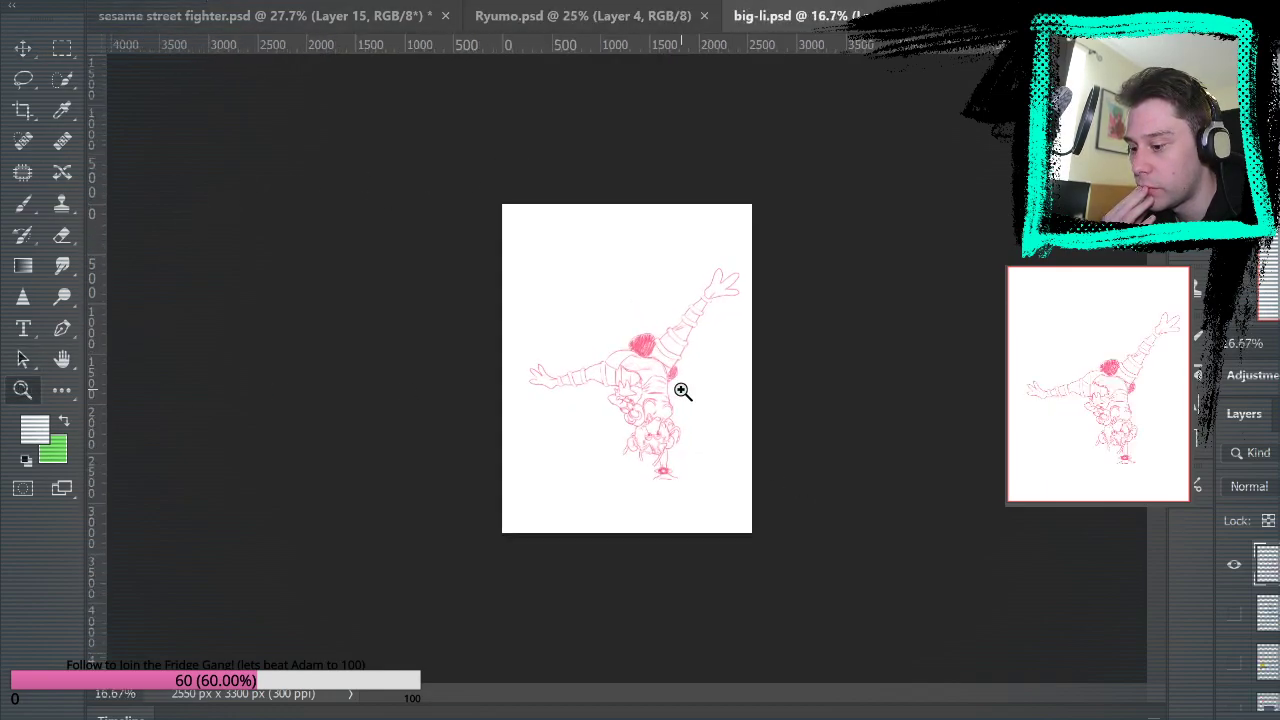
{"action": "left_click", "coordinate": [680, 382]}
{"action": "left_click", "coordinate": [674, 386]}
{"action": "left_click", "coordinate": [663, 491]}
{"action": "left_click", "coordinate": [663, 491]}
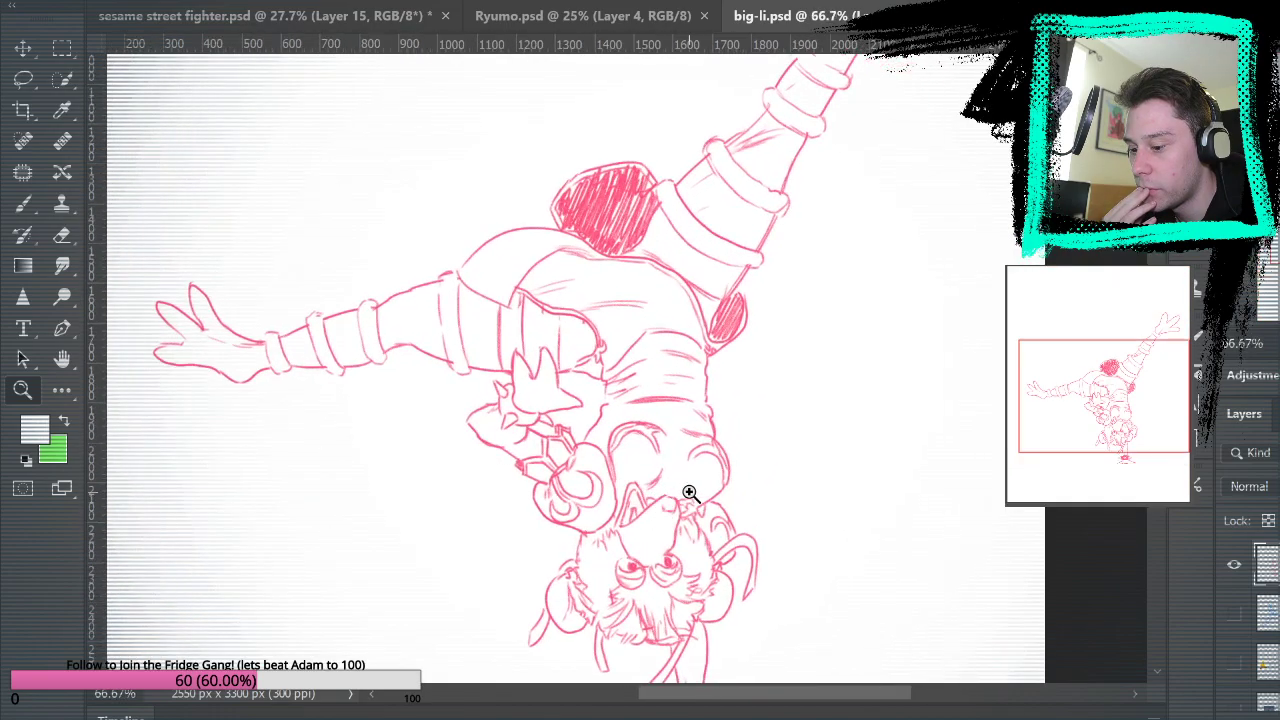
Inspect the headband fighter's sketch in Ryumo.psd and return to the sesame street poster.
{"action": "left_click", "coordinate": [614, 20]}
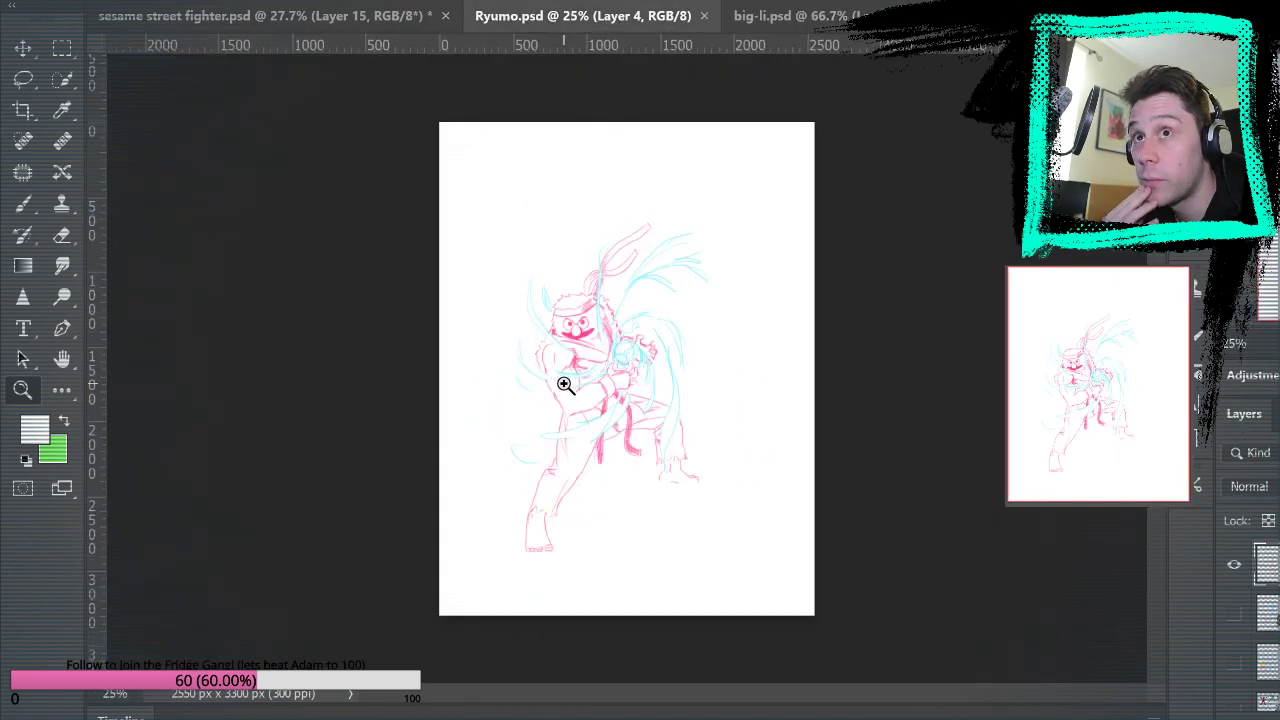
{"action": "left_click", "coordinate": [598, 310]}
{"action": "left_click", "coordinate": [593, 338]}
{"action": "left_click", "coordinate": [593, 338]}
{"action": "left_click", "coordinate": [520, 263]}
{"action": "left_click", "coordinate": [236, 22]}
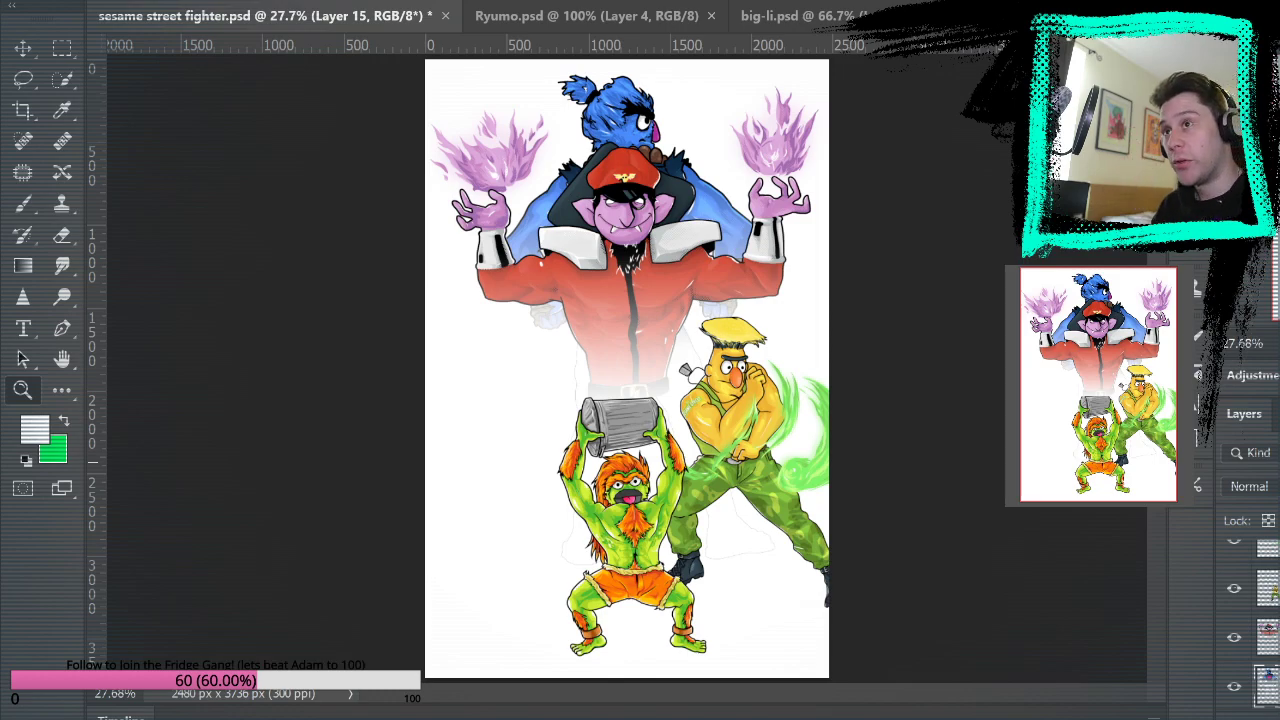
Switch back to Ryumo.psd and examine the headband fighter's face, arms and energy ball closely.
{"action": "left_click", "coordinate": [586, 16]}
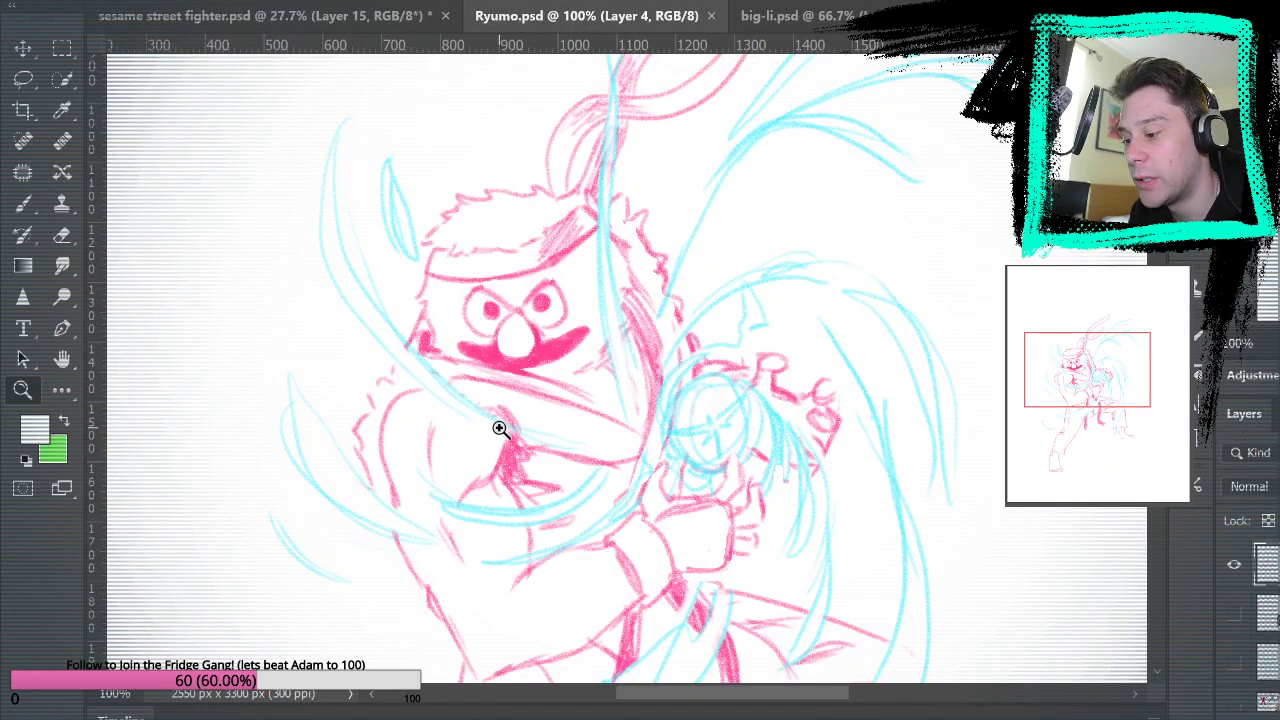
{"action": "scroll", "coordinate": [492, 432], "scroll_direction": "down", "scroll_amount": 3}
{"action": "scroll", "coordinate": [516, 391], "scroll_direction": "up", "scroll_amount": 2}
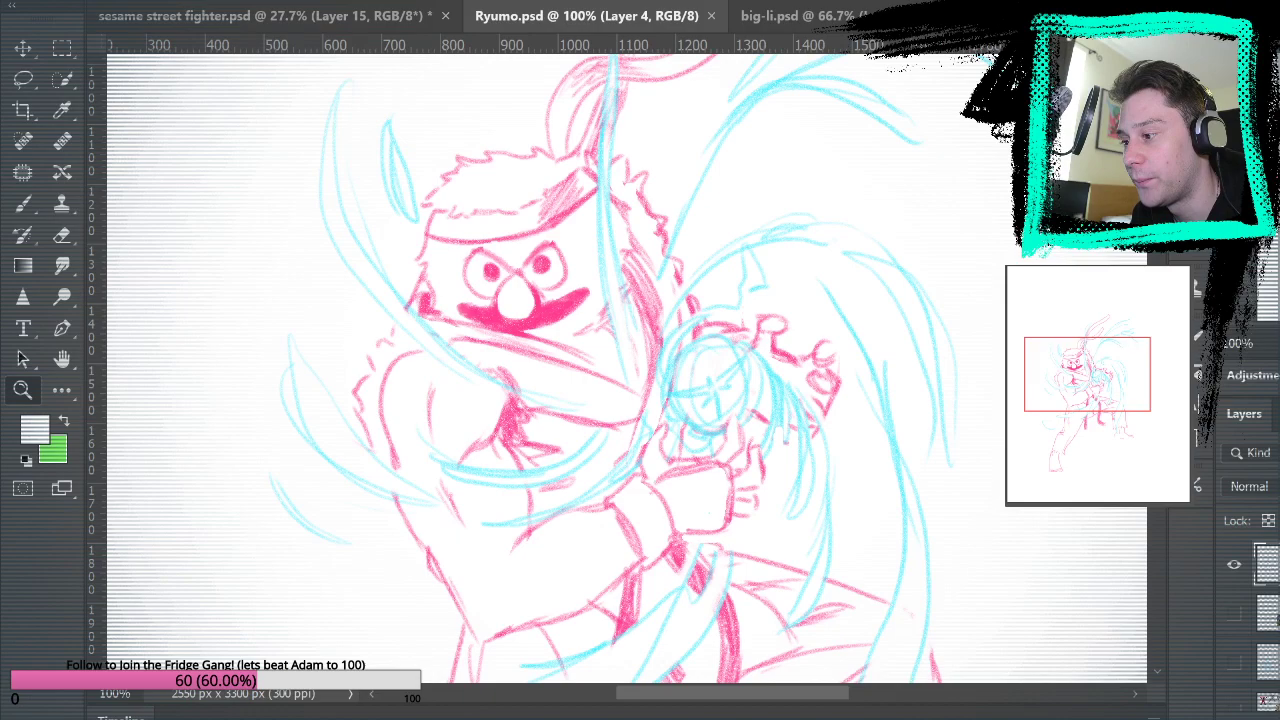
{"action": "key", "text": "ctrl+0"}
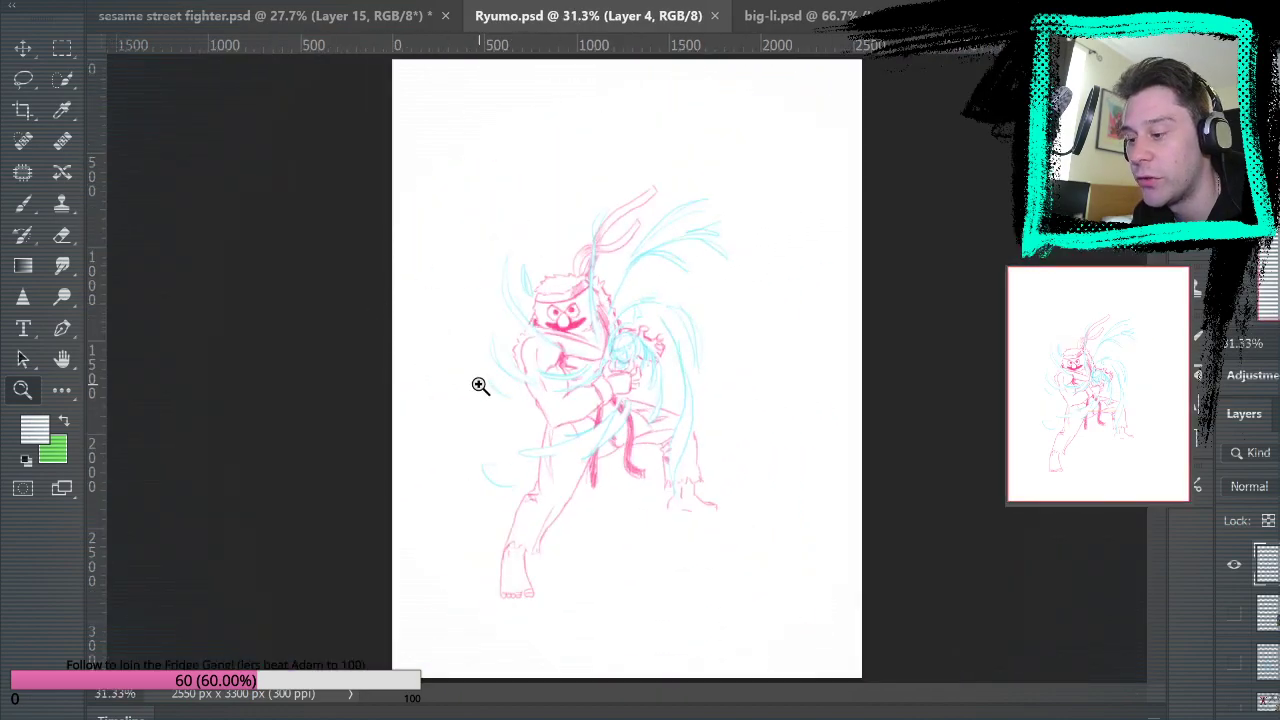
{"action": "left_click_drag", "start_coordinate": [486, 363], "coordinate": [685, 453]}
{"action": "left_click", "coordinate": [607, 329]}
{"action": "left_click", "coordinate": [600, 327]}
{"action": "left_click", "coordinate": [595, 325]}
{"action": "left_click", "coordinate": [590, 324]}
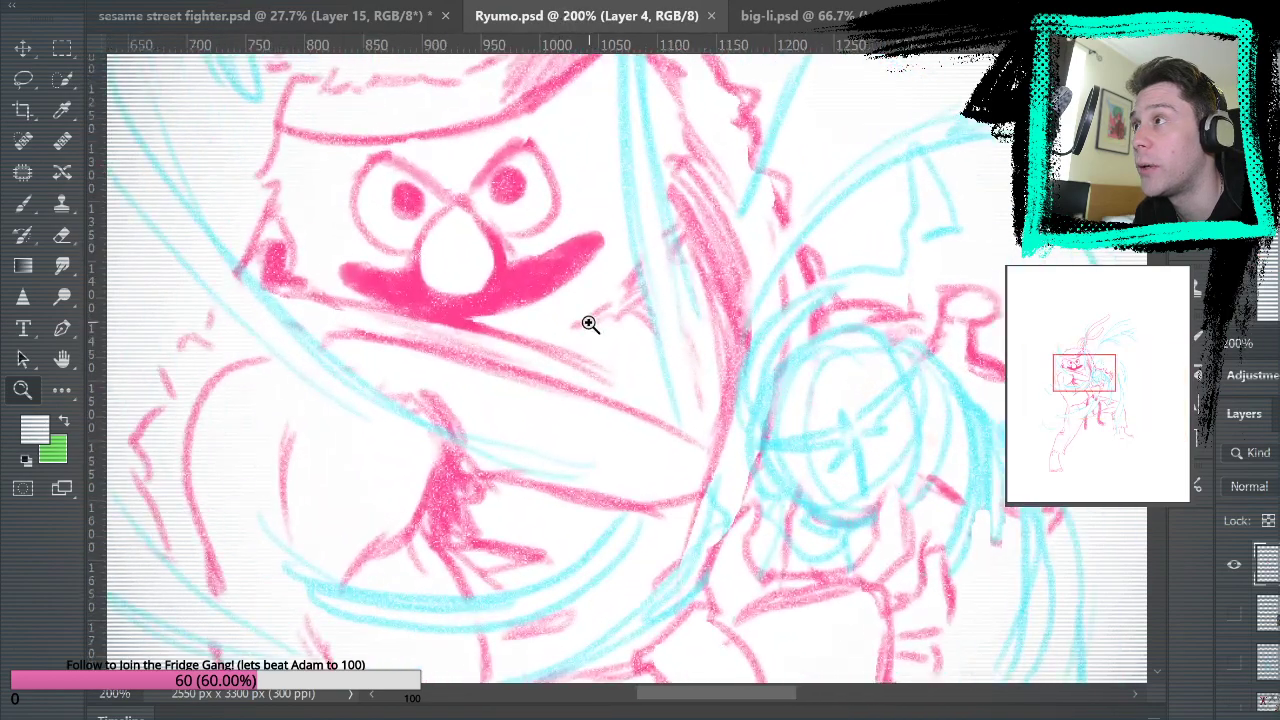
{"action": "scroll", "coordinate": [588, 322], "scroll_direction": "up", "scroll_amount": 3}
{"action": "scroll", "coordinate": [586, 320], "scroll_direction": "down", "scroll_amount": 5}
{"action": "scroll", "coordinate": [585, 318], "scroll_direction": "down", "scroll_amount": 5}
{"action": "scroll", "coordinate": [523, 503], "scroll_direction": "up", "scroll_amount": 3}
{"action": "scroll", "coordinate": [521, 502], "scroll_direction": "up", "scroll_amount": 3}
{"action": "scroll", "coordinate": [521, 502], "scroll_direction": "up", "scroll_amount": 3}
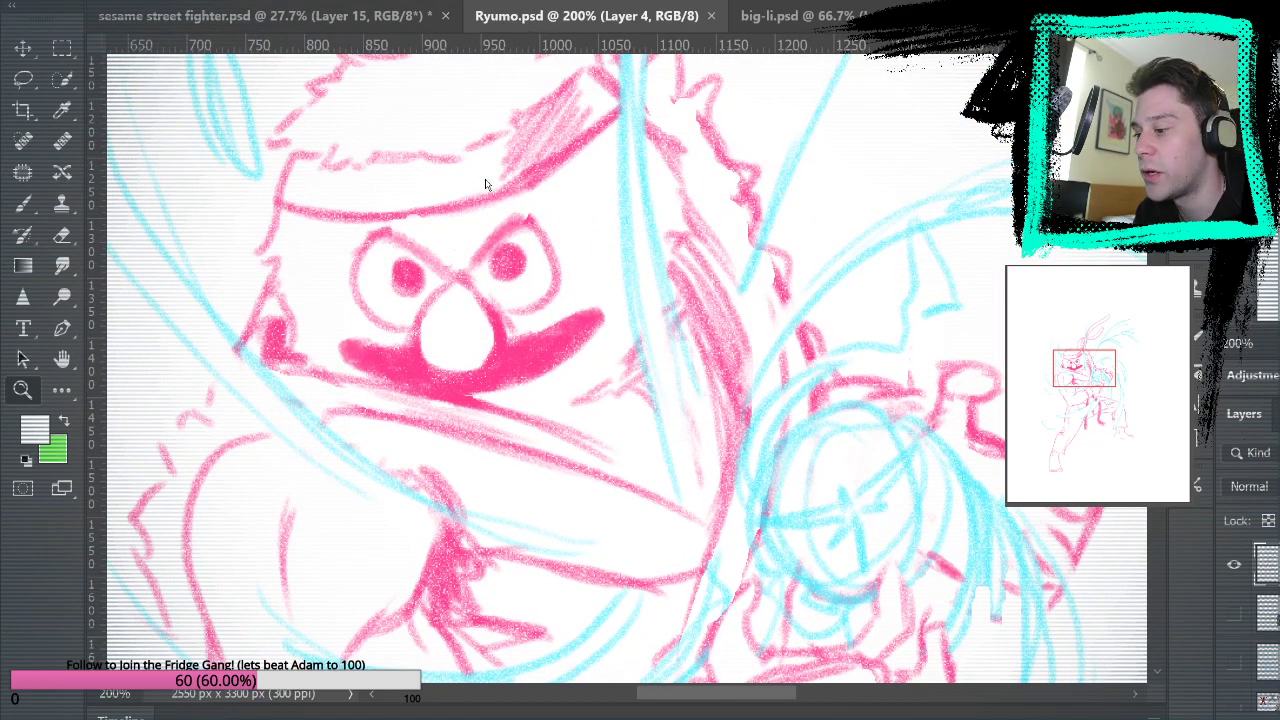
{"action": "key", "text": "ctrl+0"}
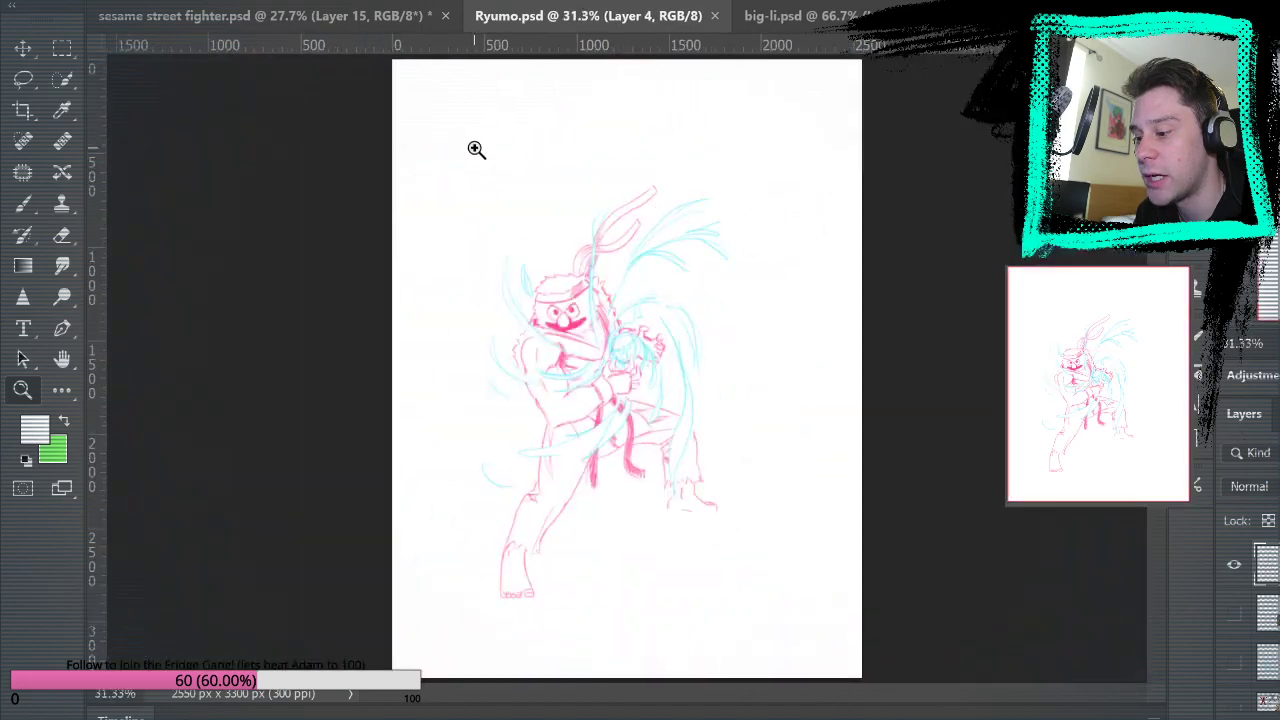
Check the big-li.psd sketch once more and return to Ryumo.psd.
{"action": "key", "text": "ctrl+Tab"}
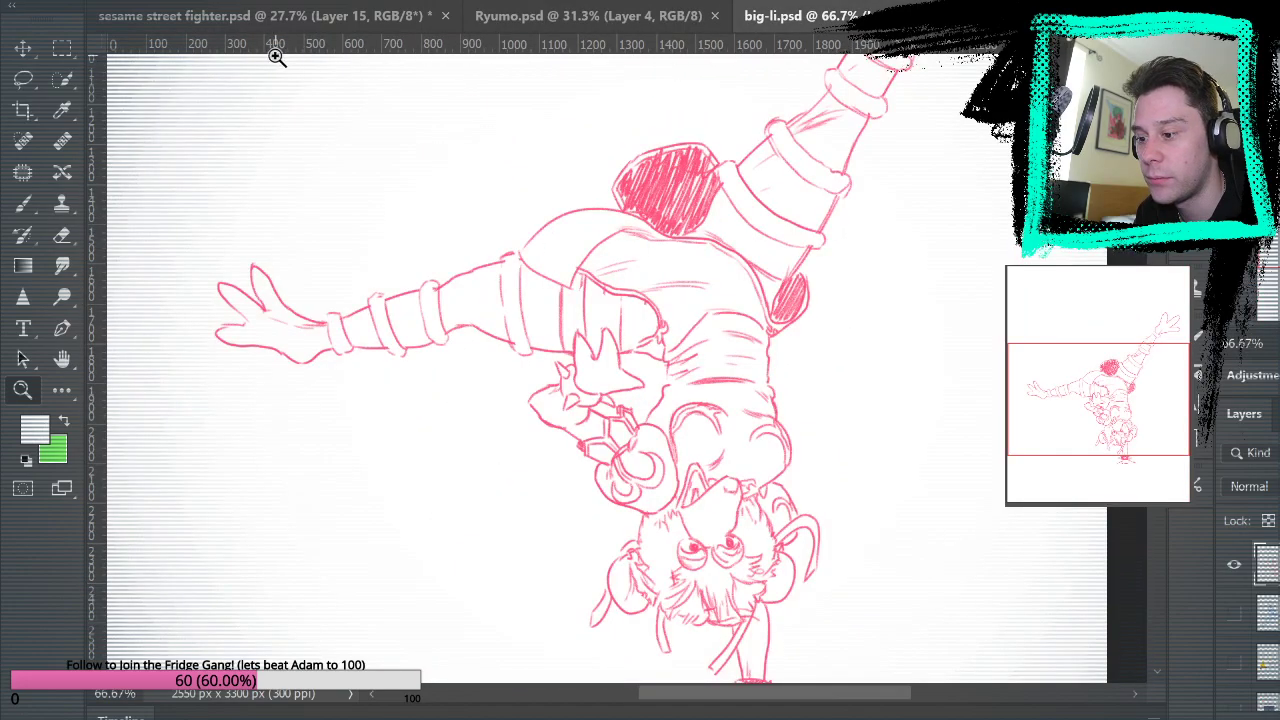
{"action": "scroll", "coordinate": [470, 265], "scroll_direction": "down", "scroll_amount": 2}
{"action": "left_click", "coordinate": [580, 20]}
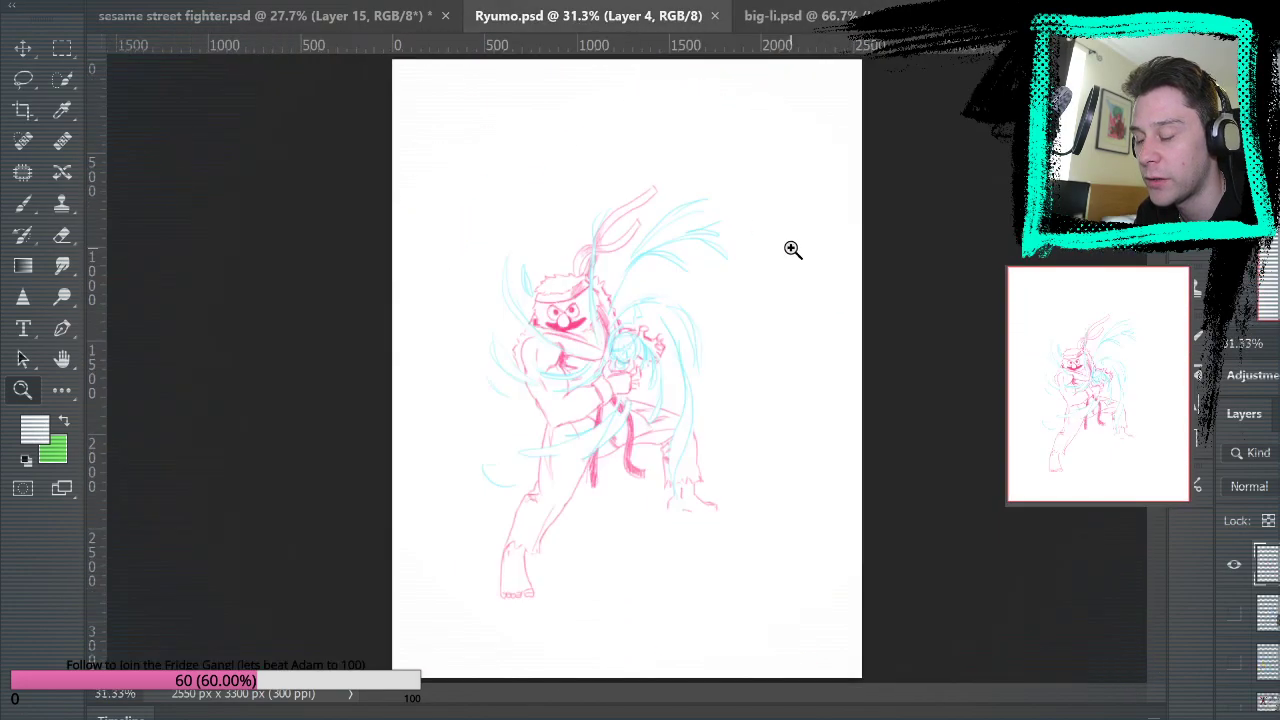